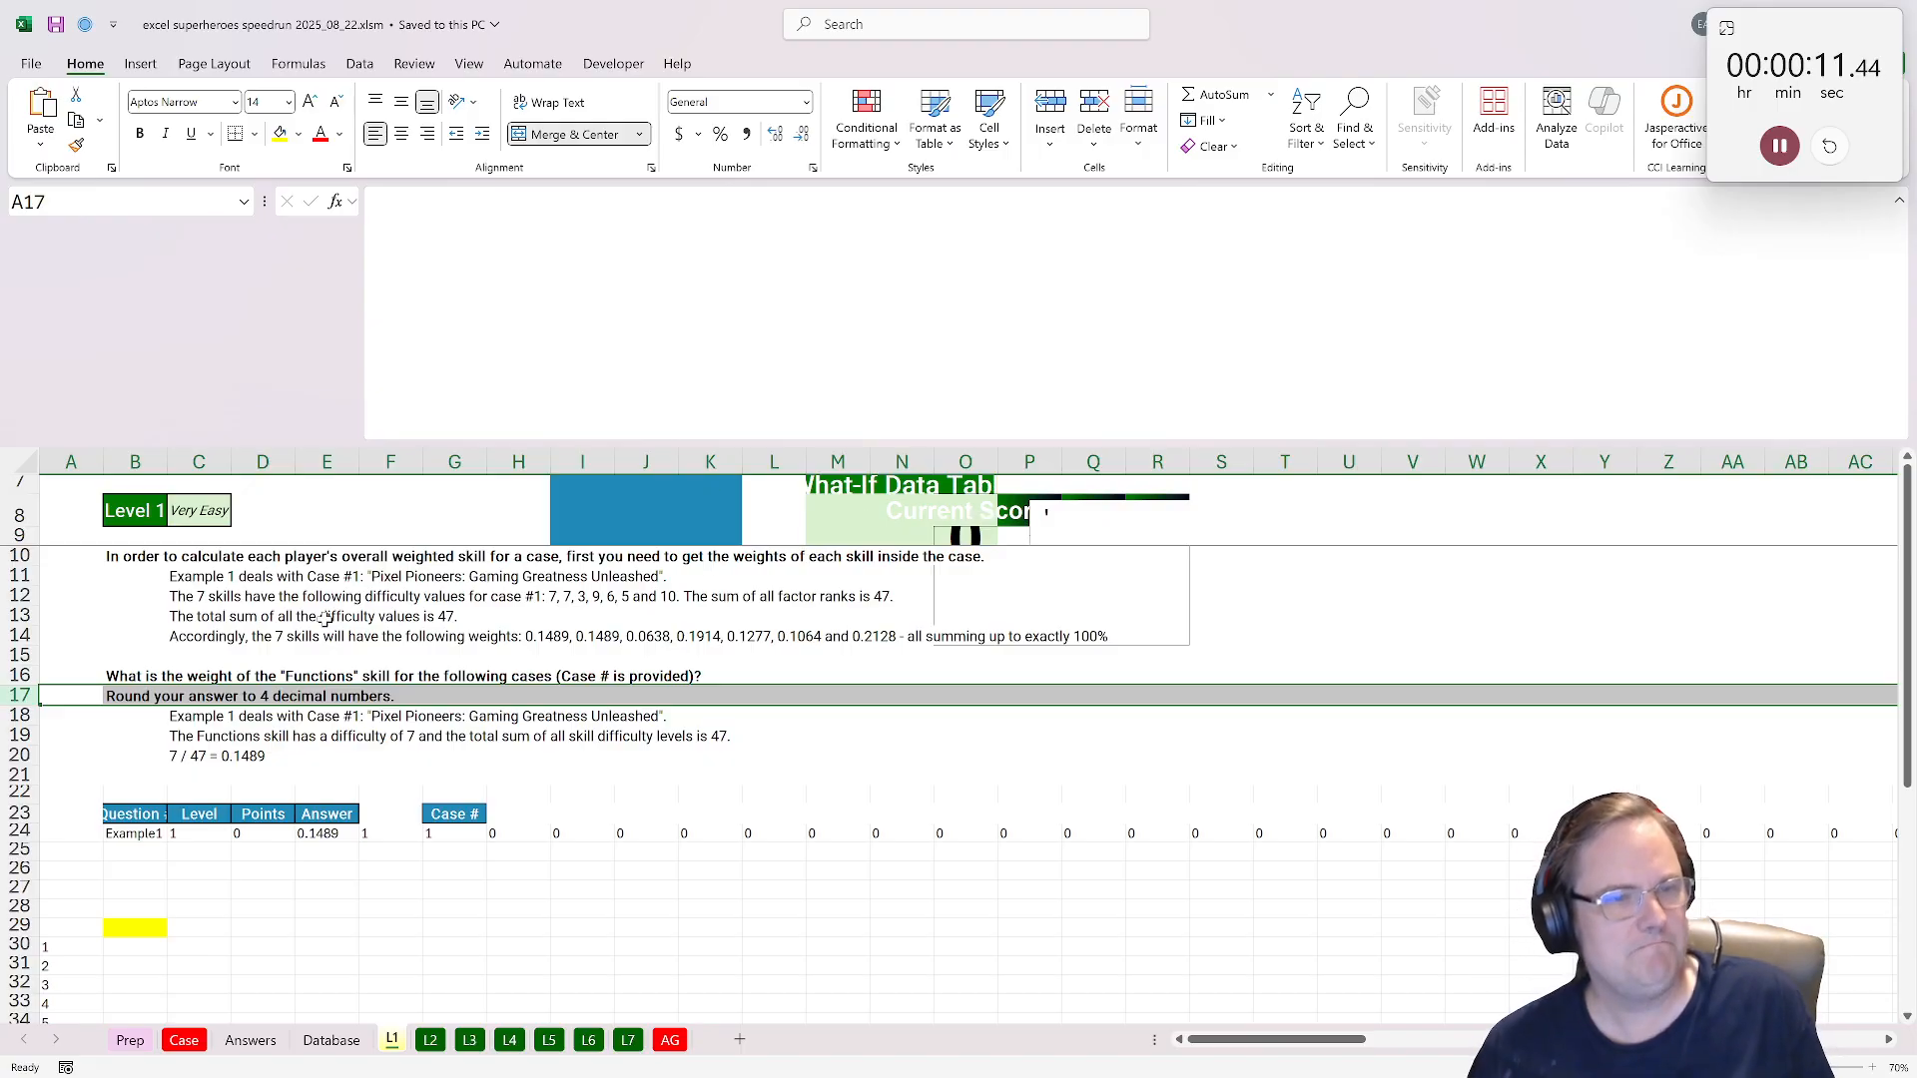
In E28 of the L1 sheet, look up the case number in G24 with =XLOOKUP(G24,Database!B:B,Database!D:J).
left_click(390, 908)
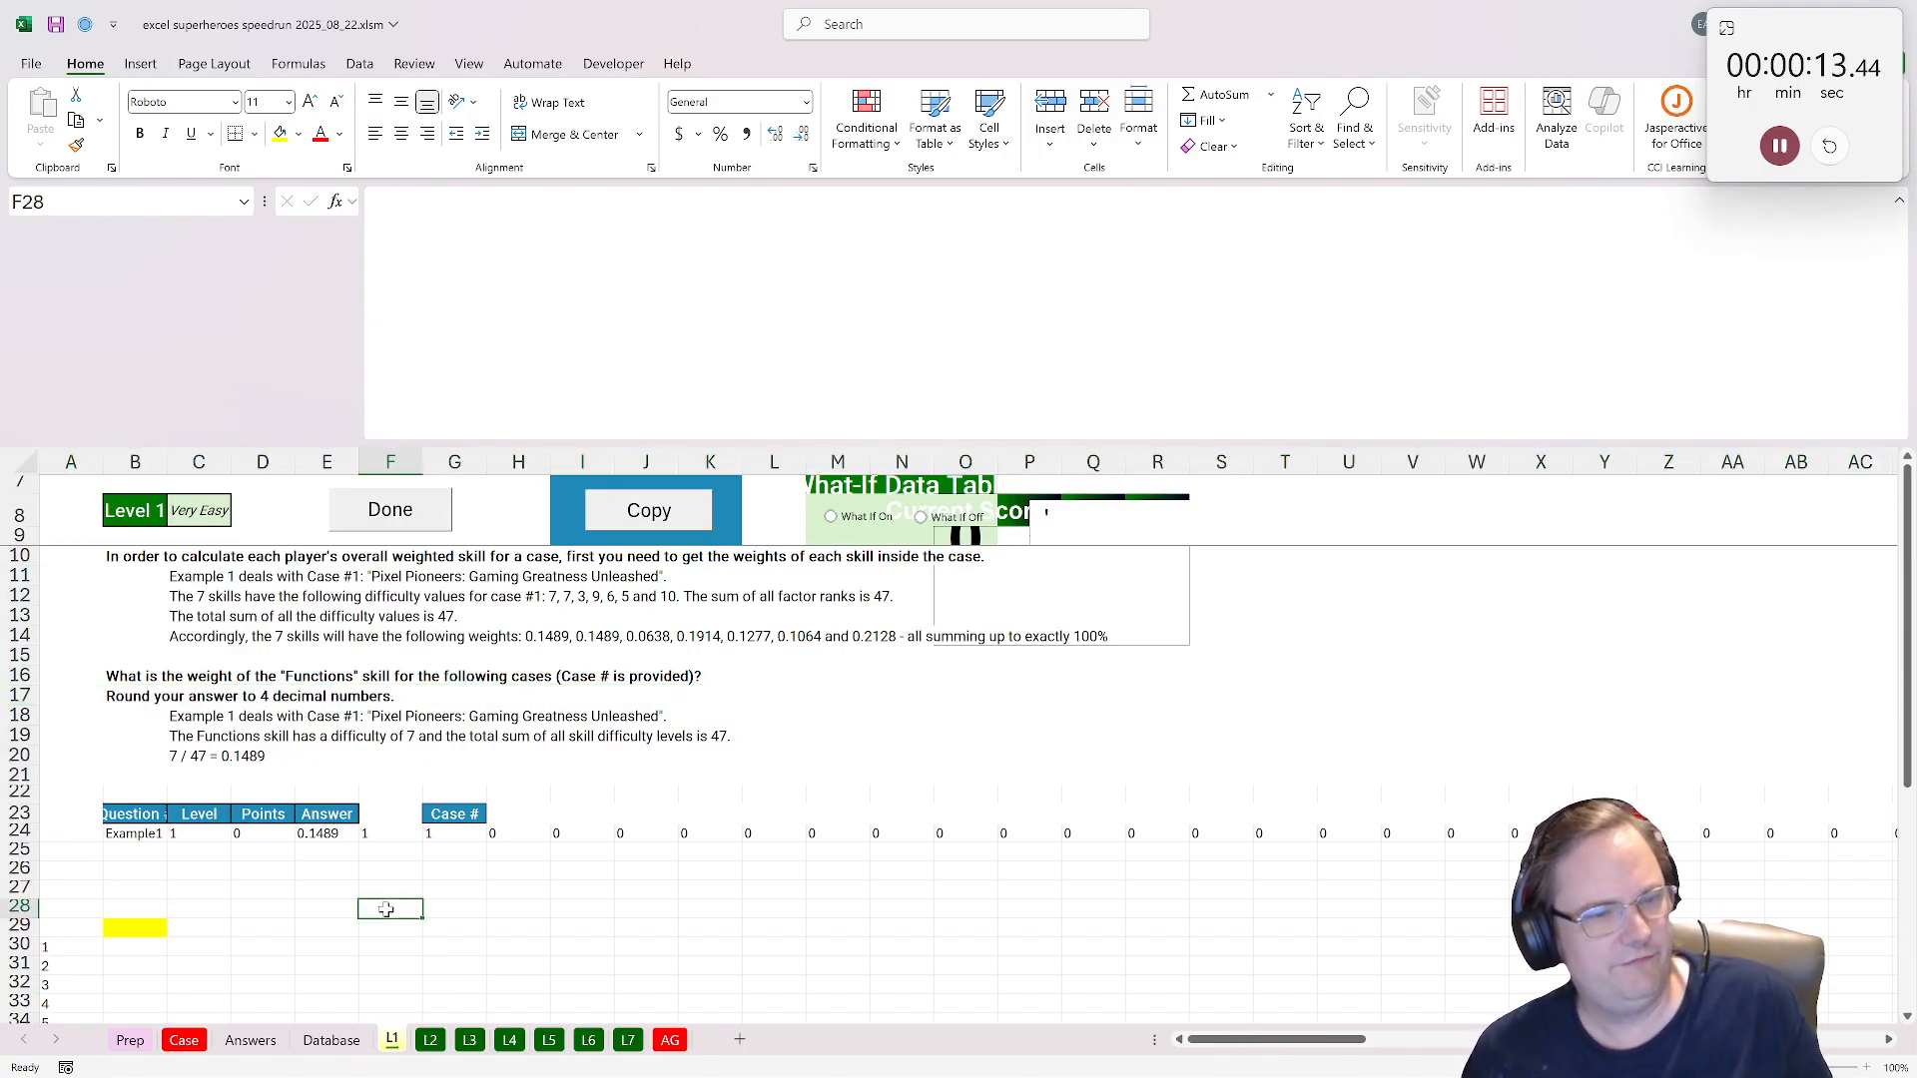
left_click(333, 910)
type("=xlookuP(")
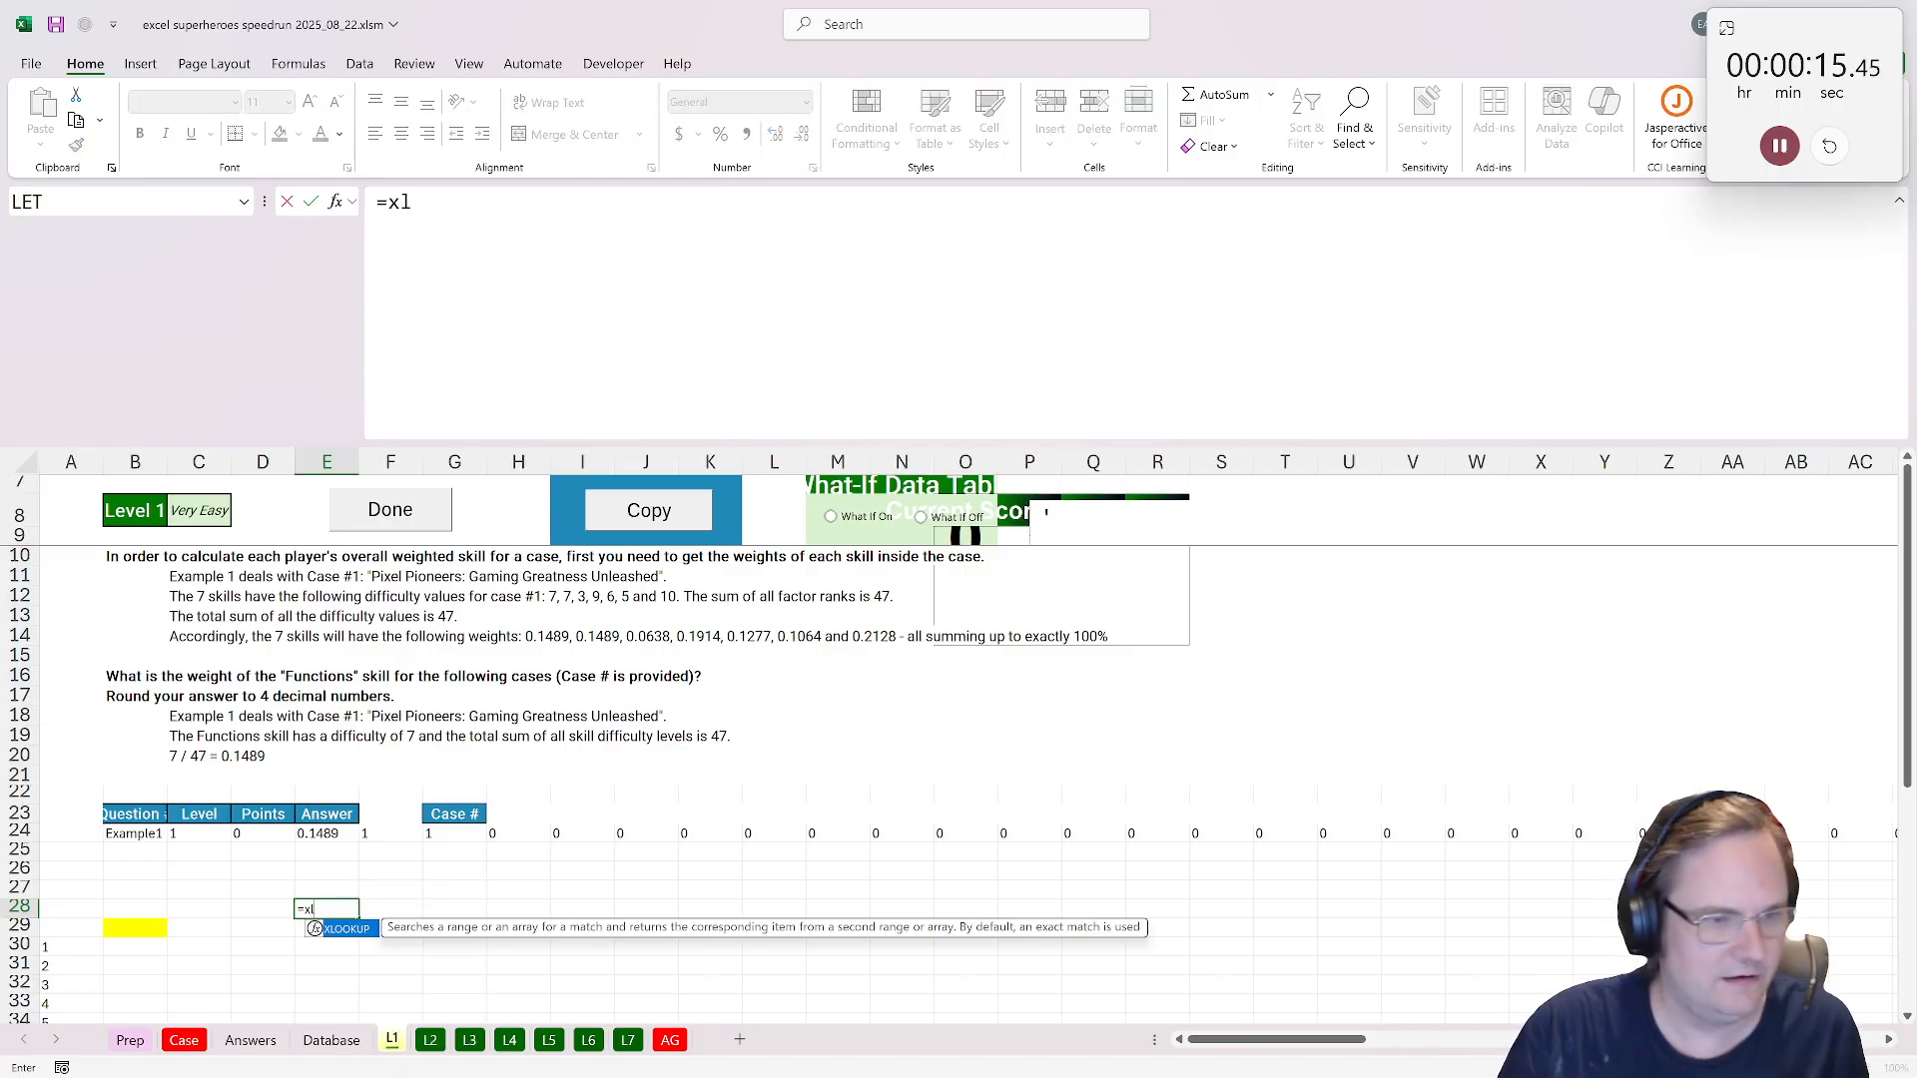
left_click(445, 821)
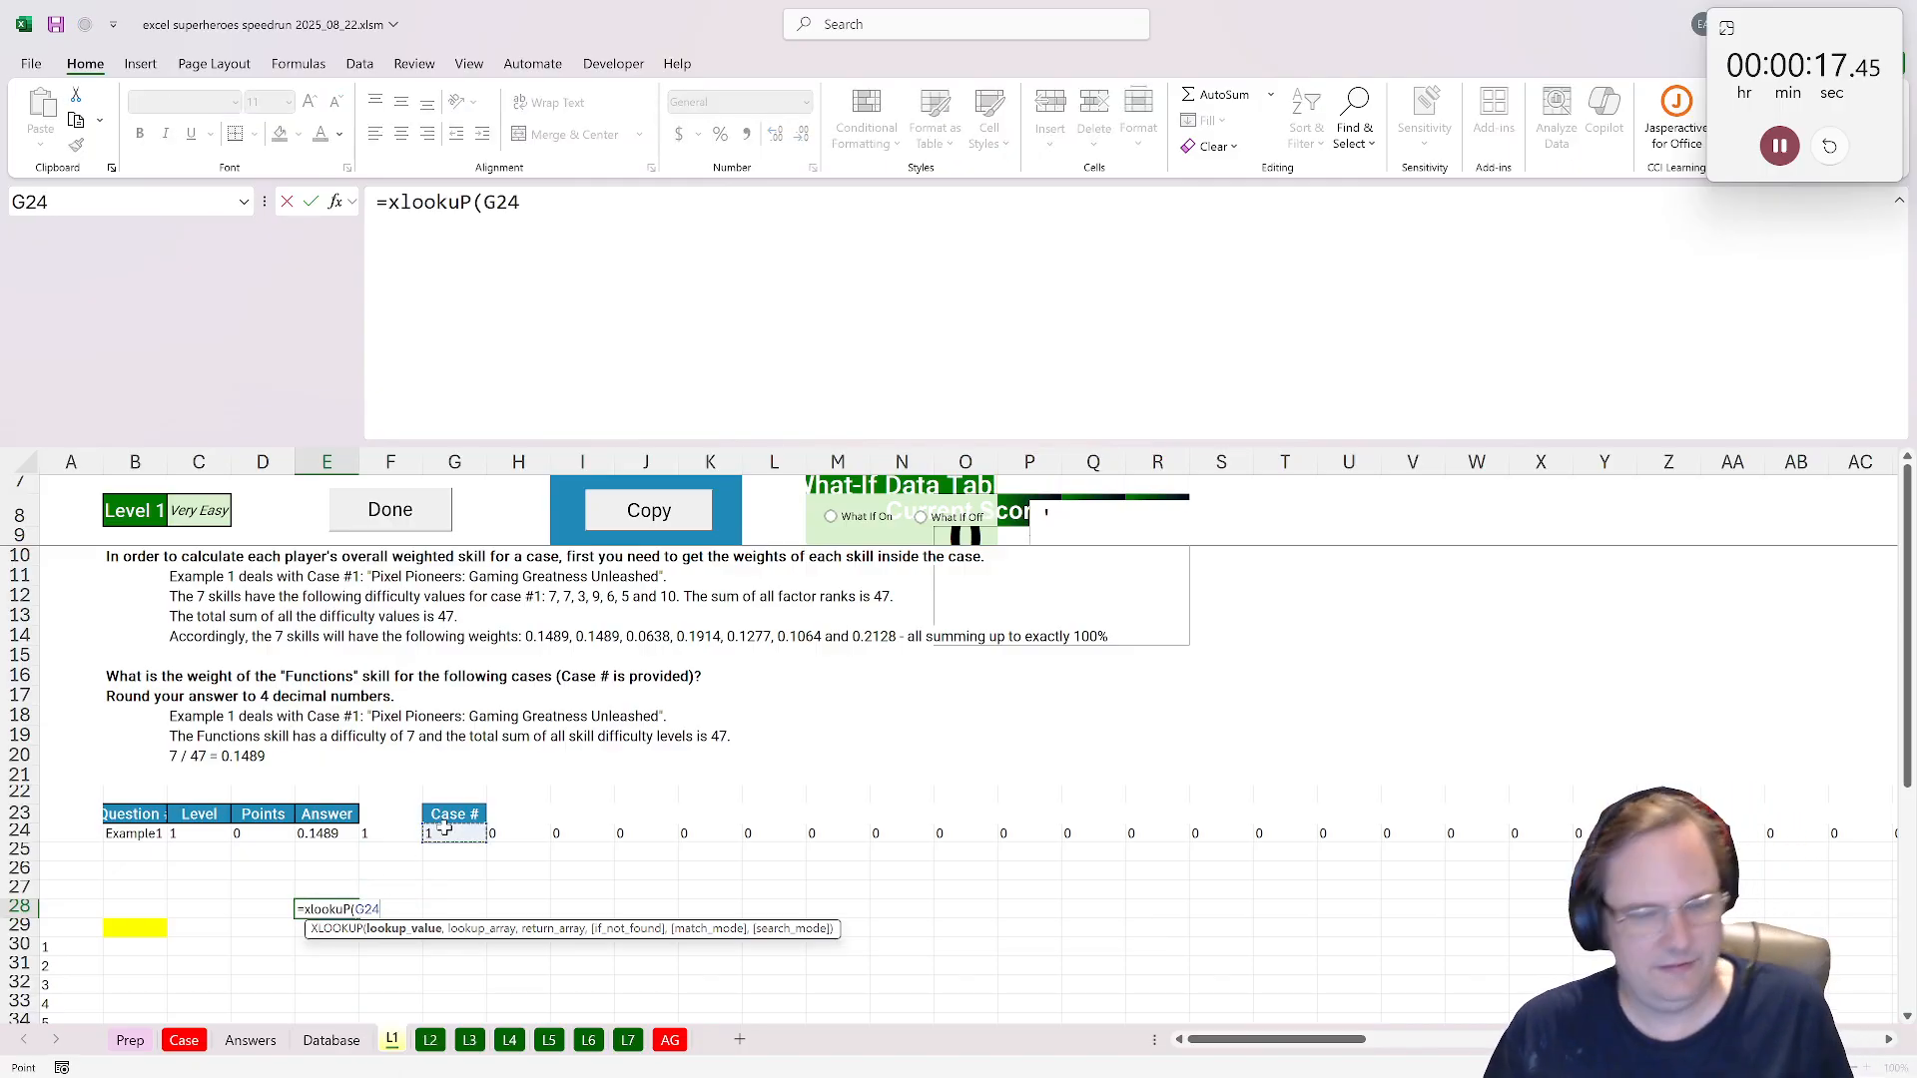
type(",")
left_click(250, 1039)
left_click(332, 1040)
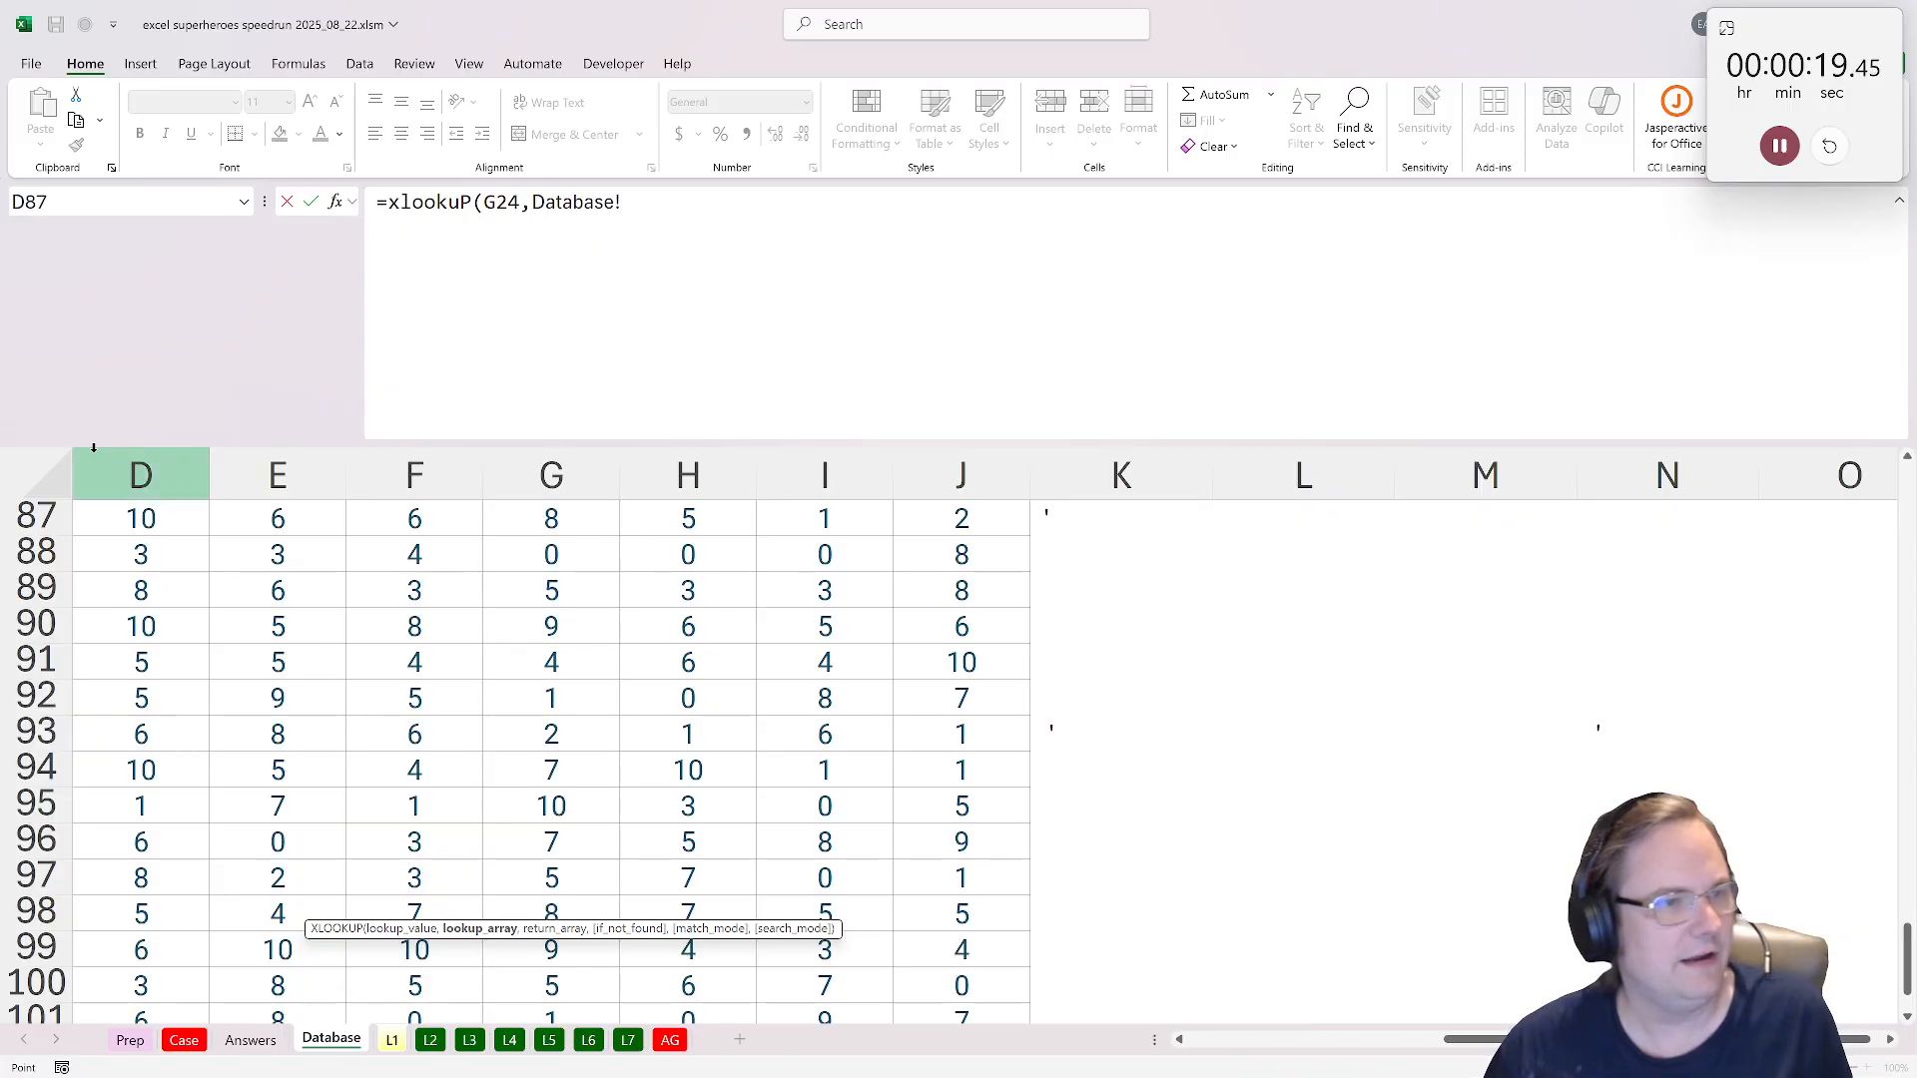
left_click_drag(1490, 1041, 1238, 1040)
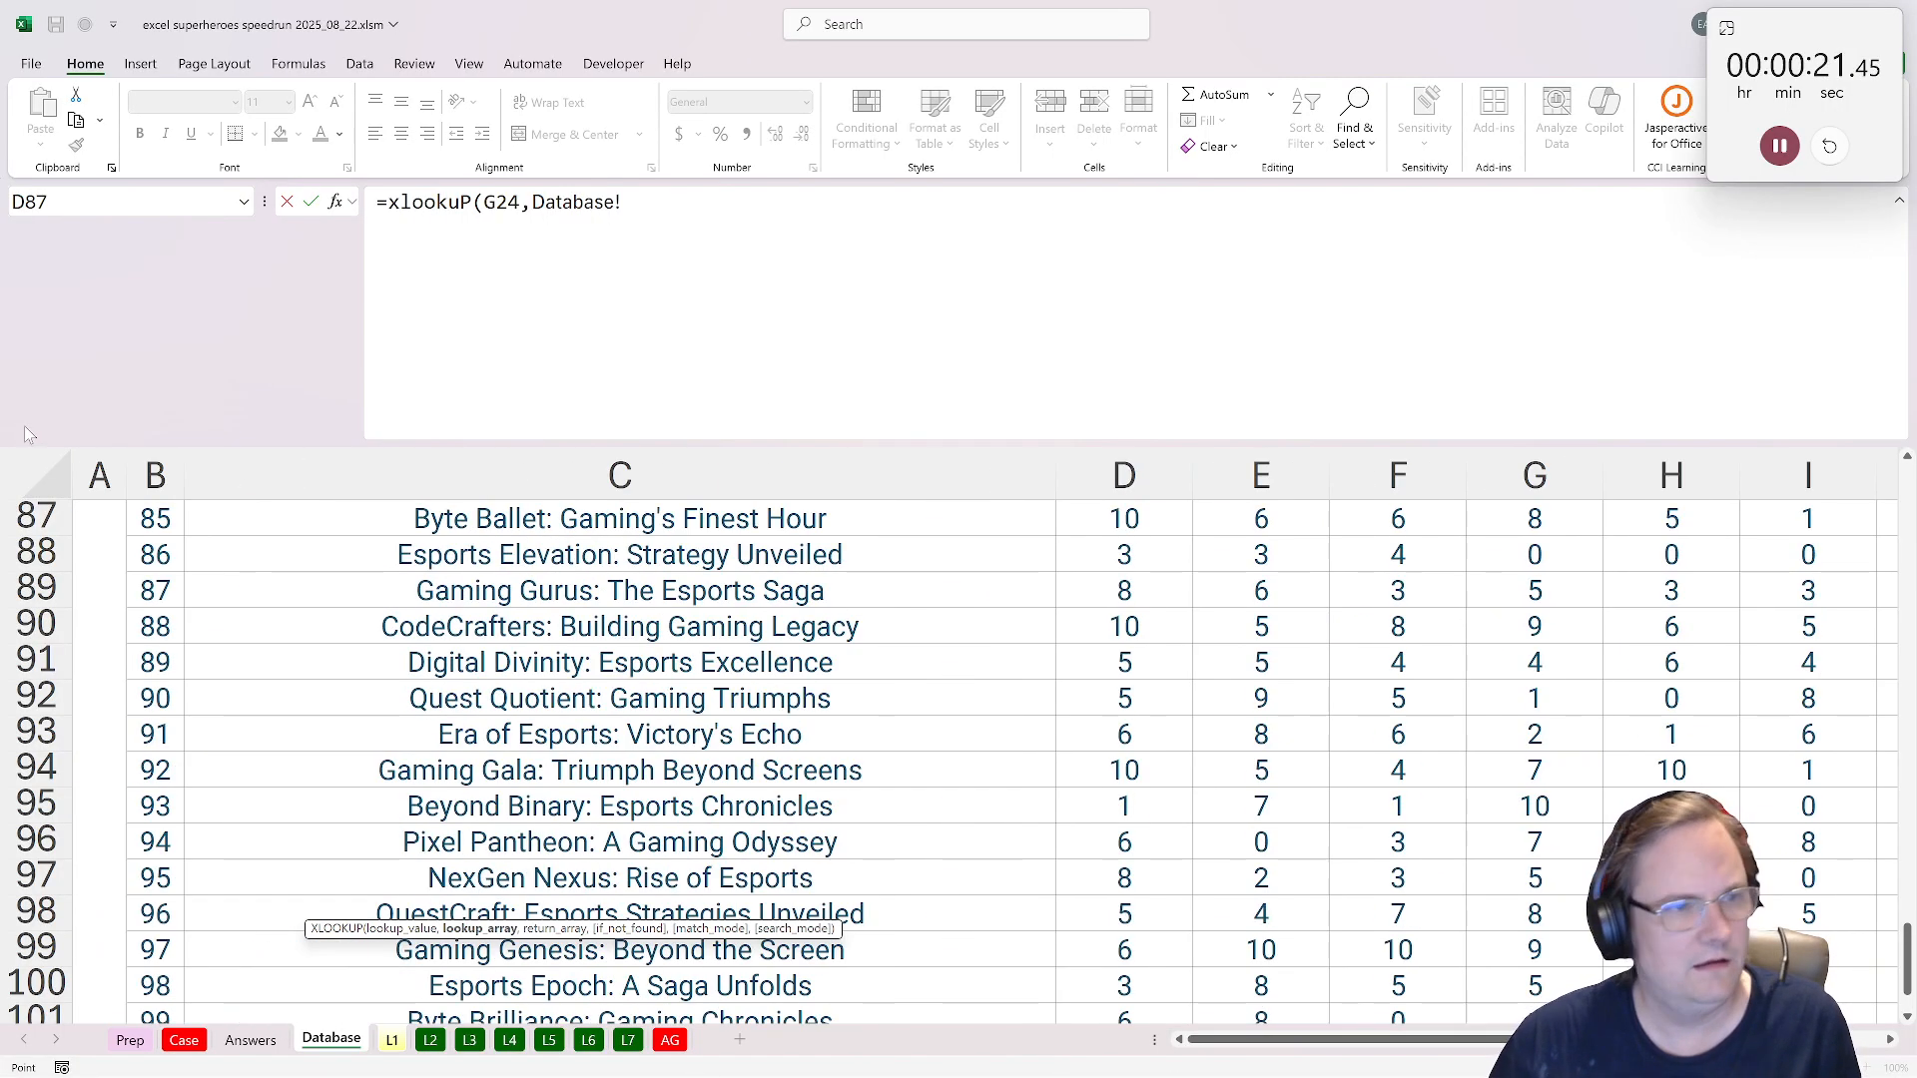
left_click(155, 475)
type(",")
left_click_drag(1124, 476, 968, 594)
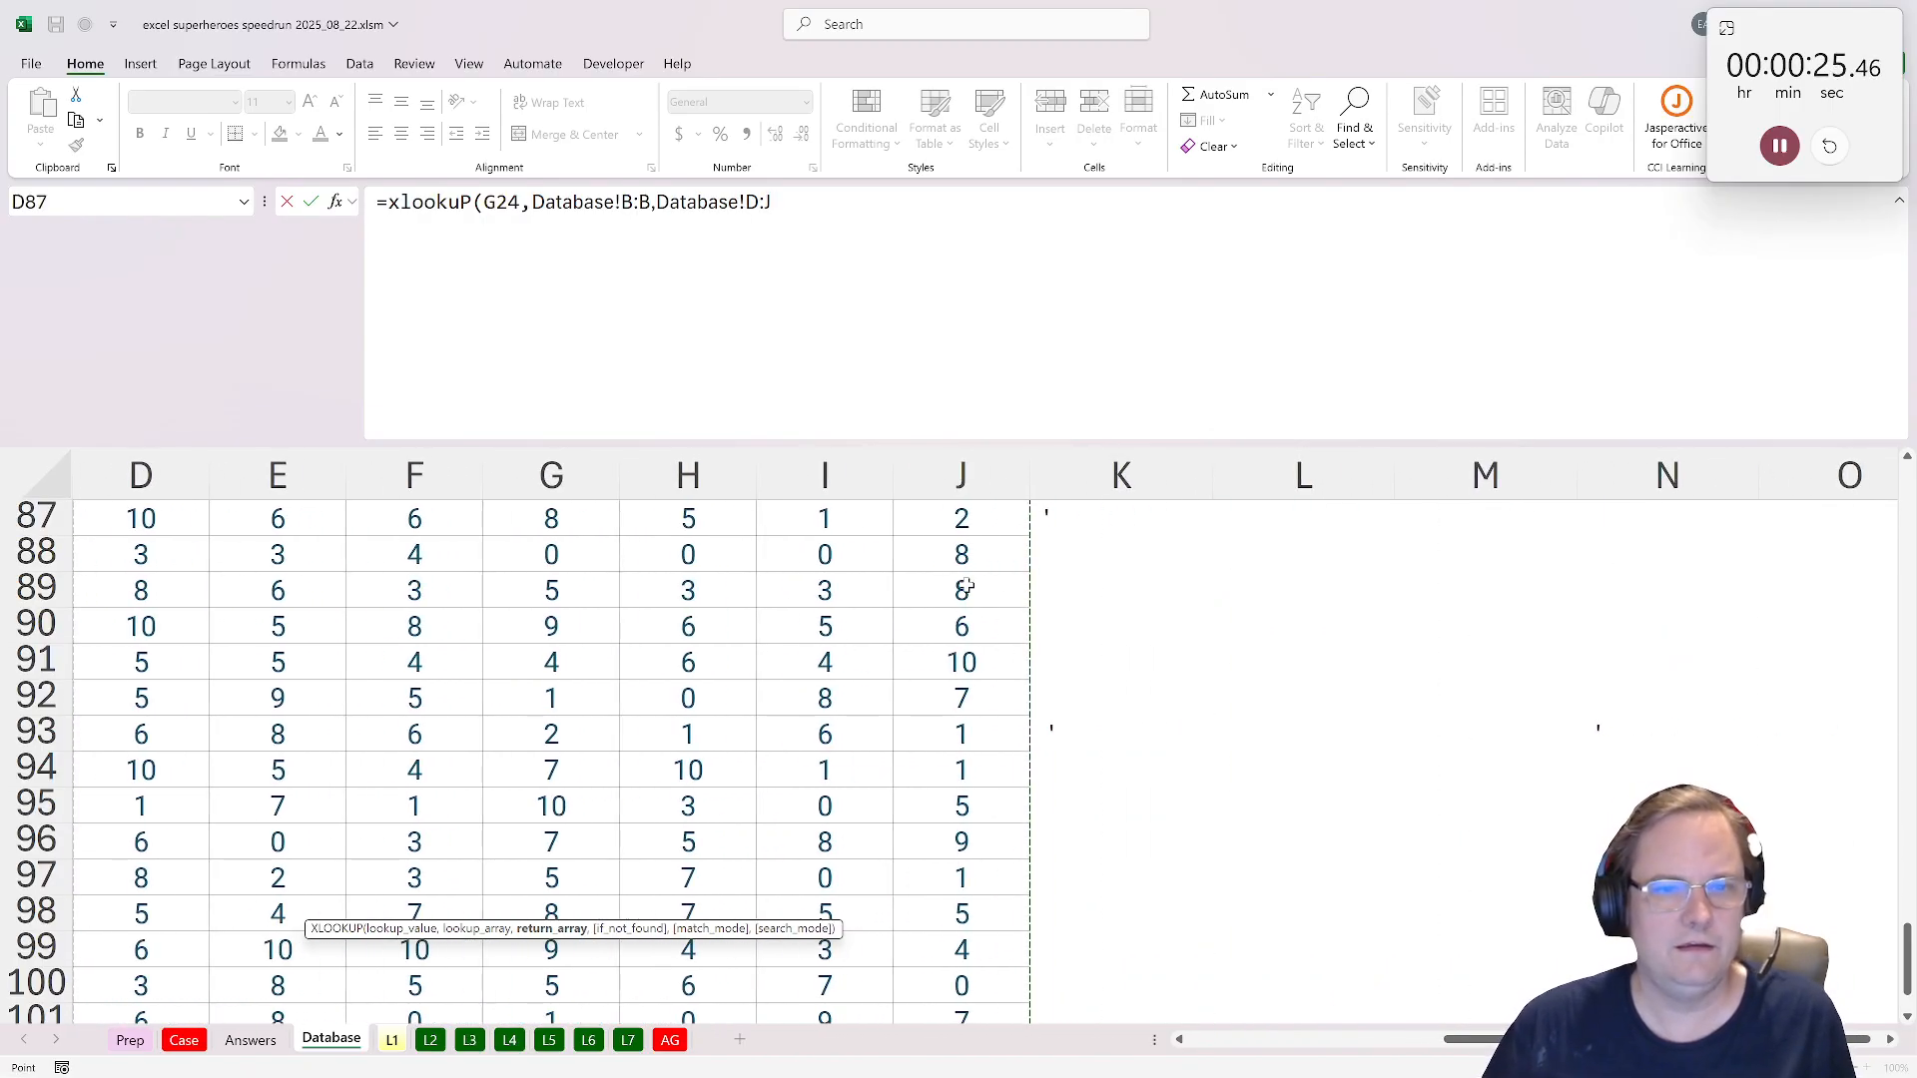
key("Return")
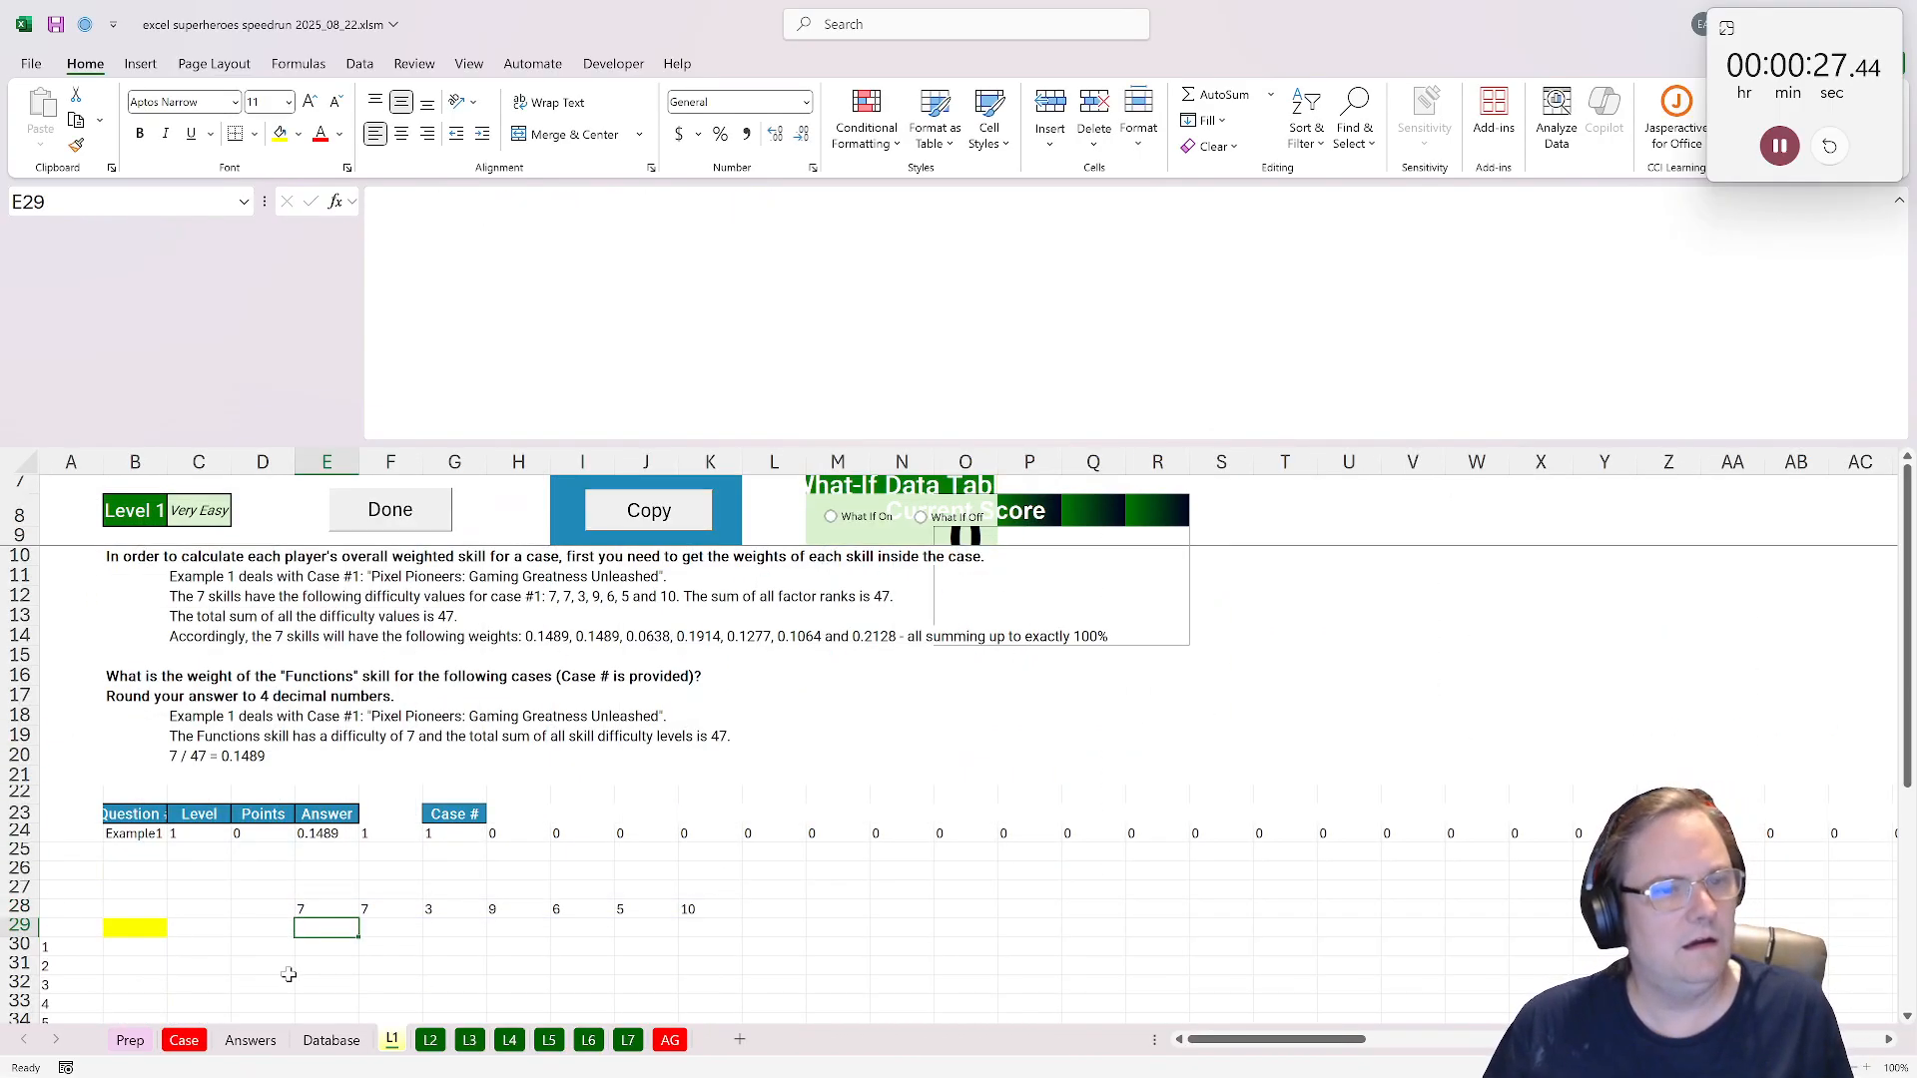
In the yellow cell B29, calculate the Functions skill weight with =E28/SUM(E28#).
left_click_drag(288, 973, 519, 1010)
left_click(309, 910)
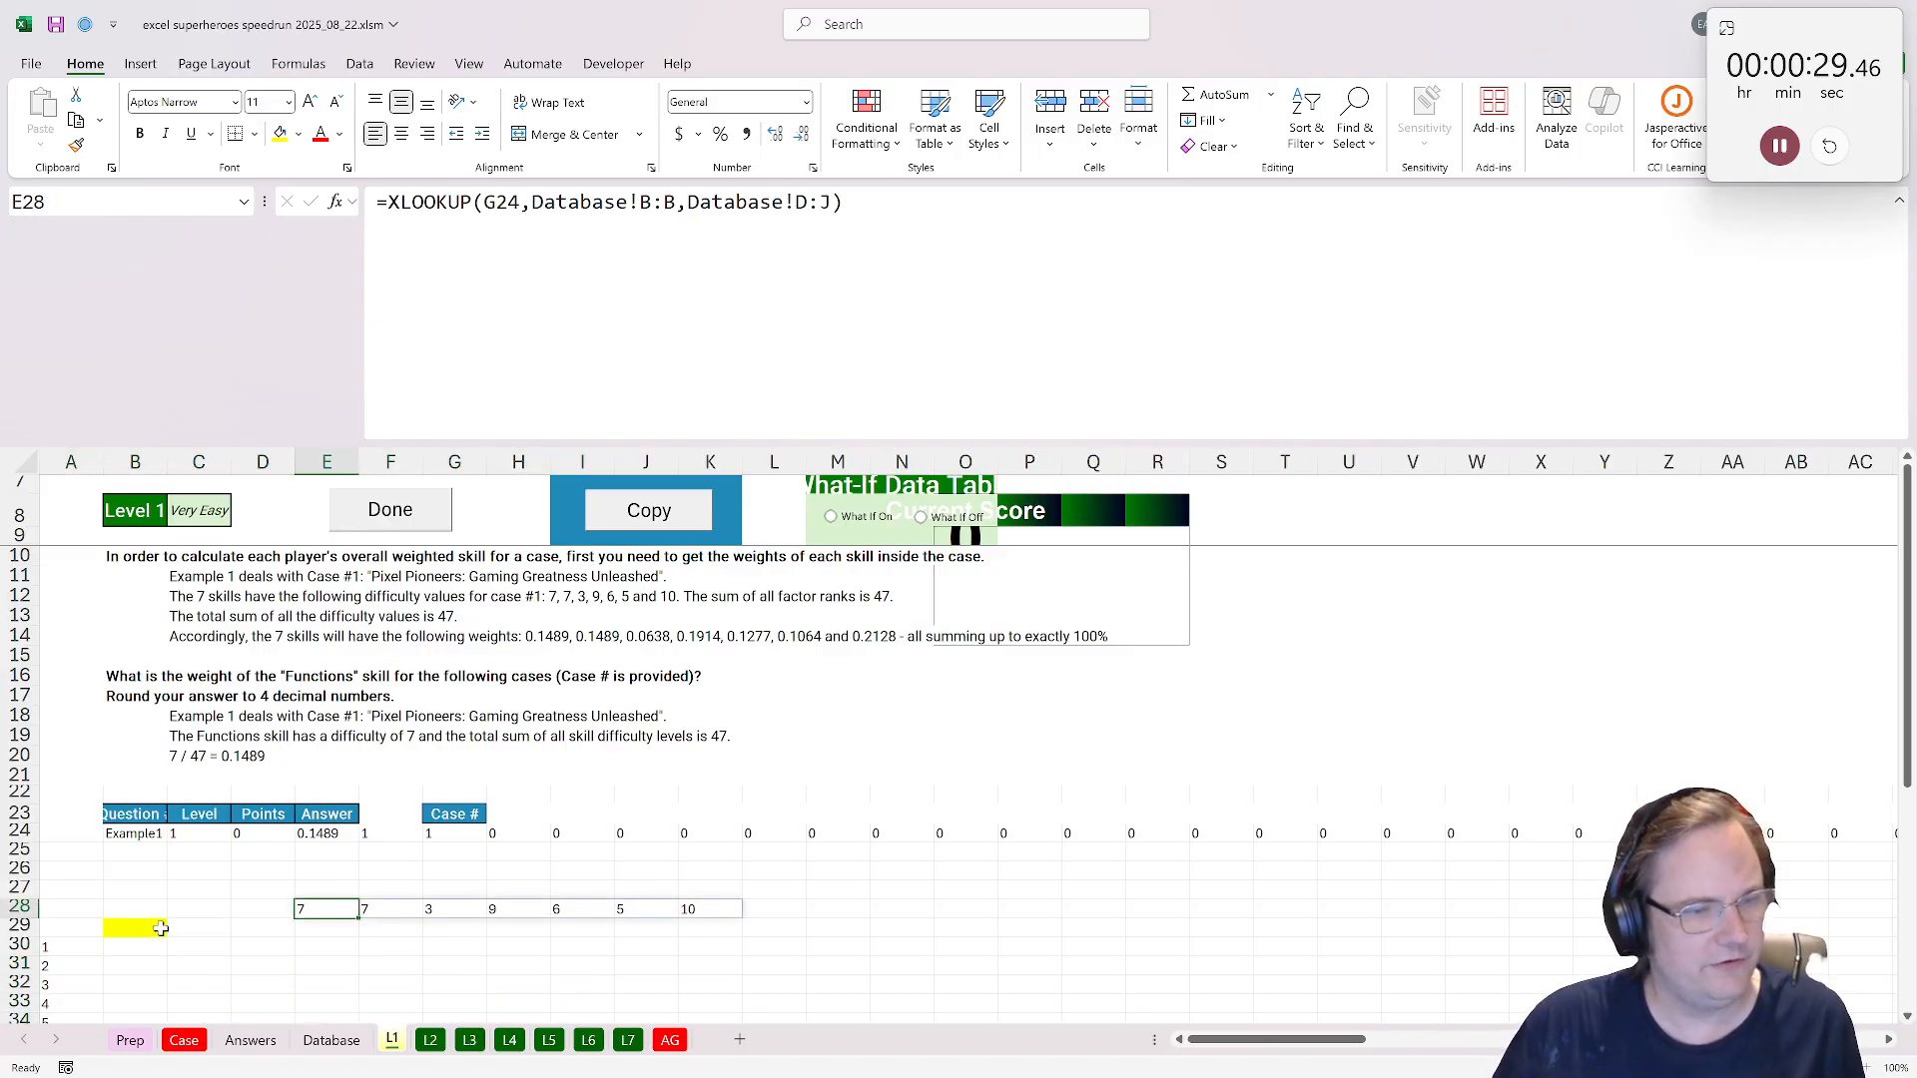
left_click(159, 929)
type("=")
left_click(309, 910)
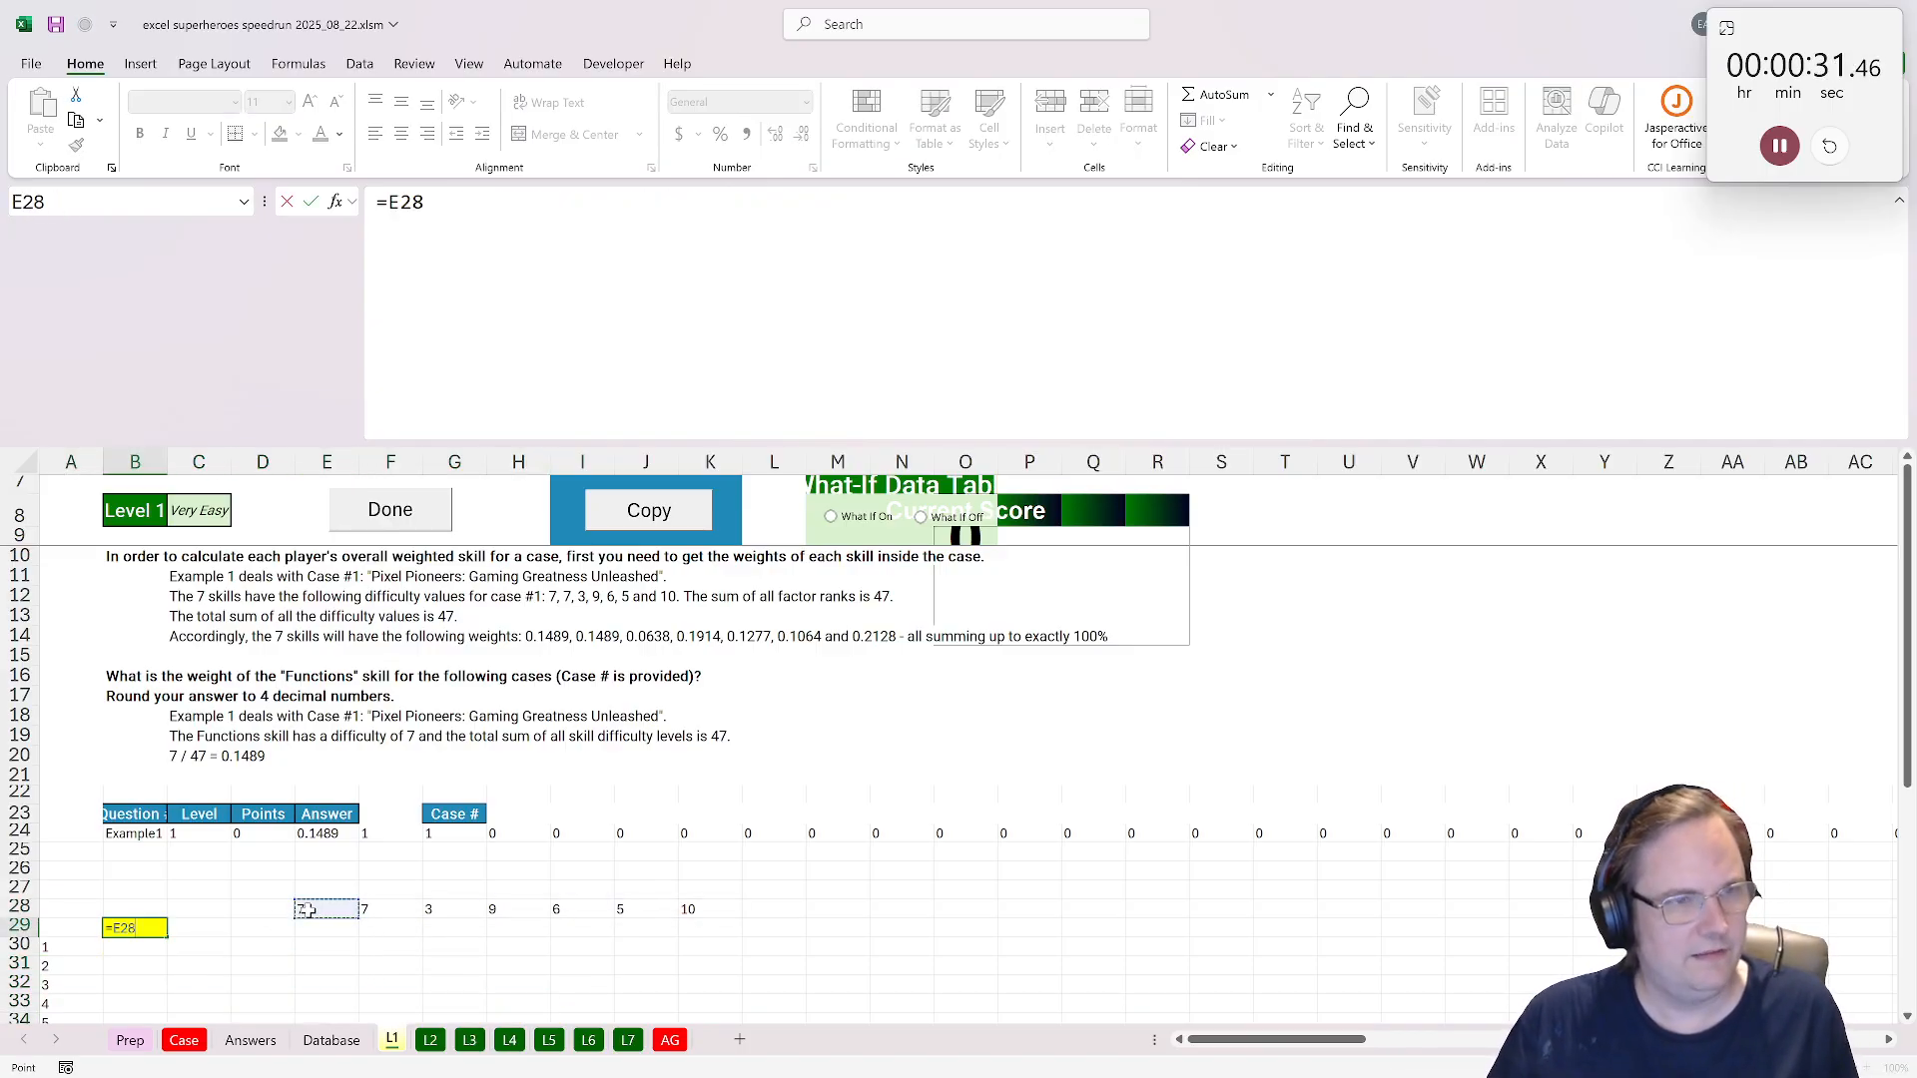
type("/sum(")
left_click_drag(309, 910, 688, 910)
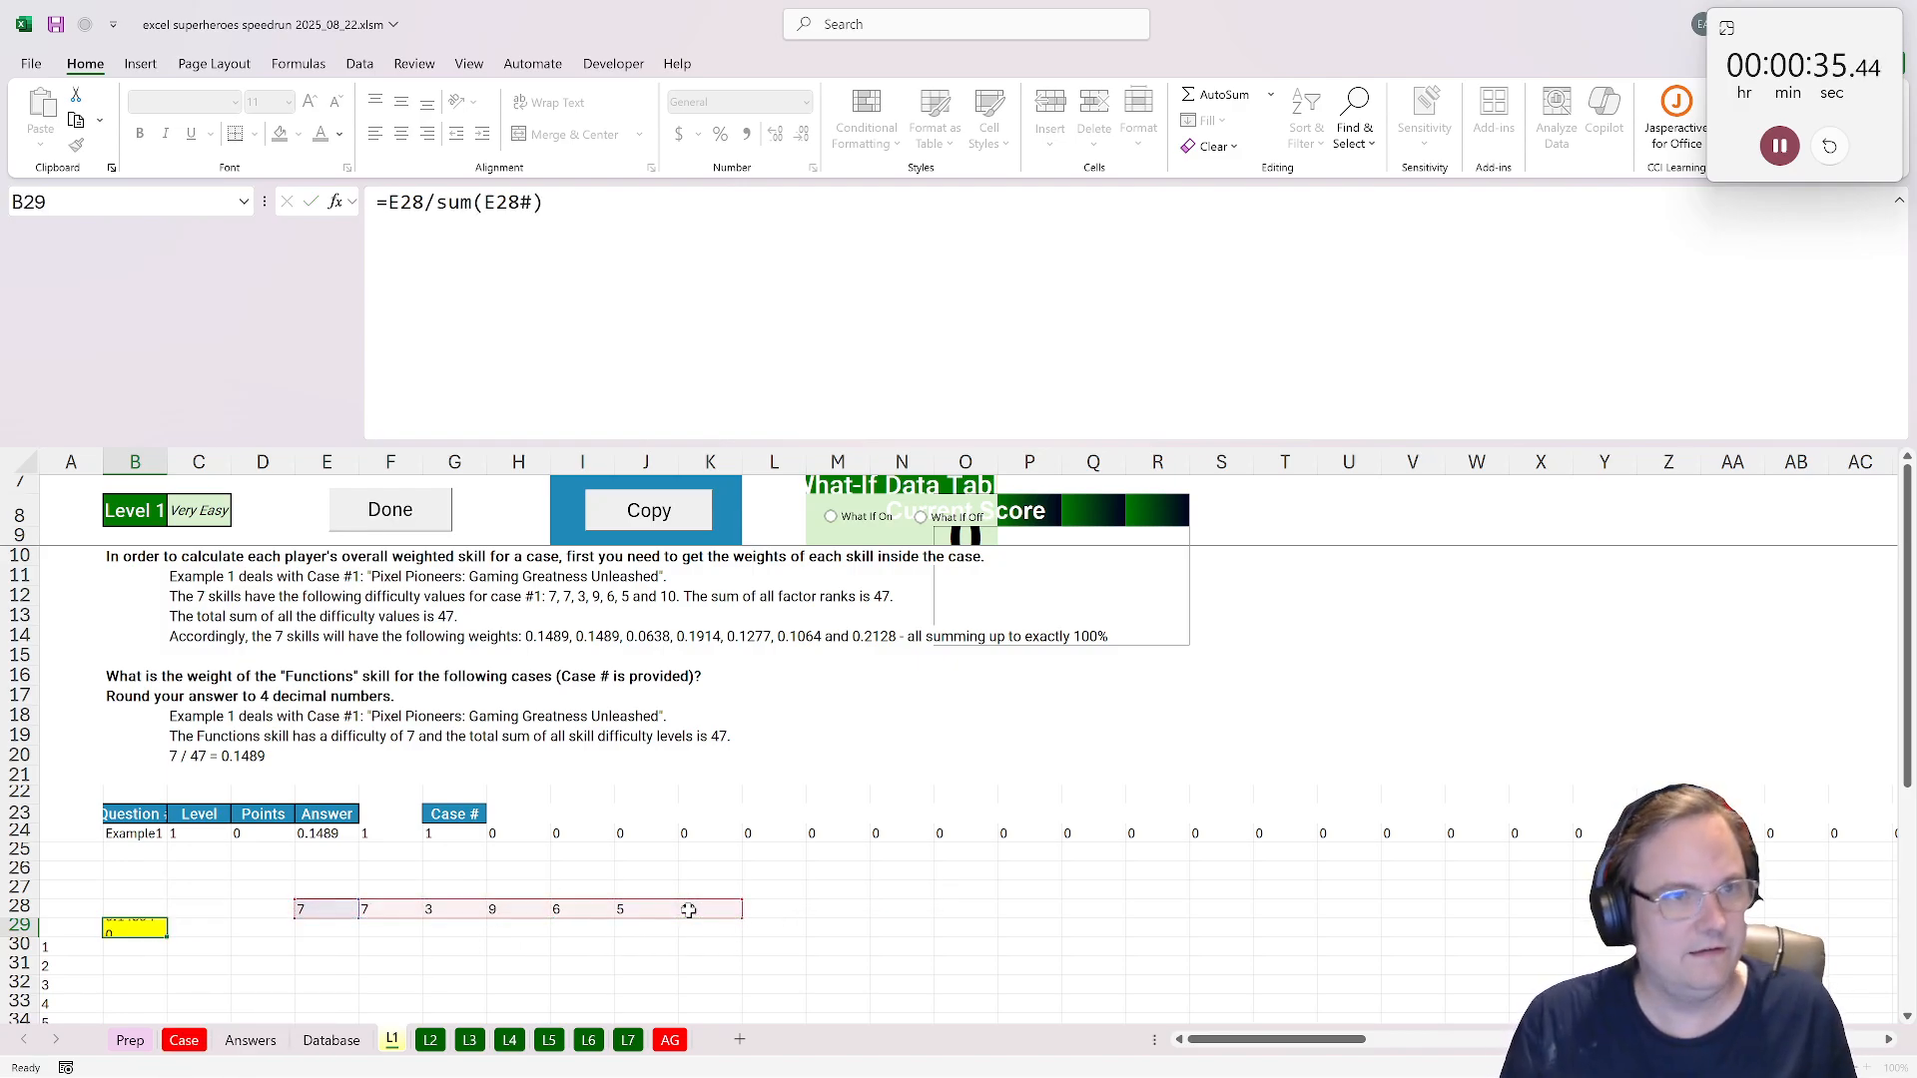
key("ctrl+Return")
Wrap the B29 weight formula in ROUND with 4 decimals and mark Level 1 as done.
key("F2")
key("Home")
key("Right")
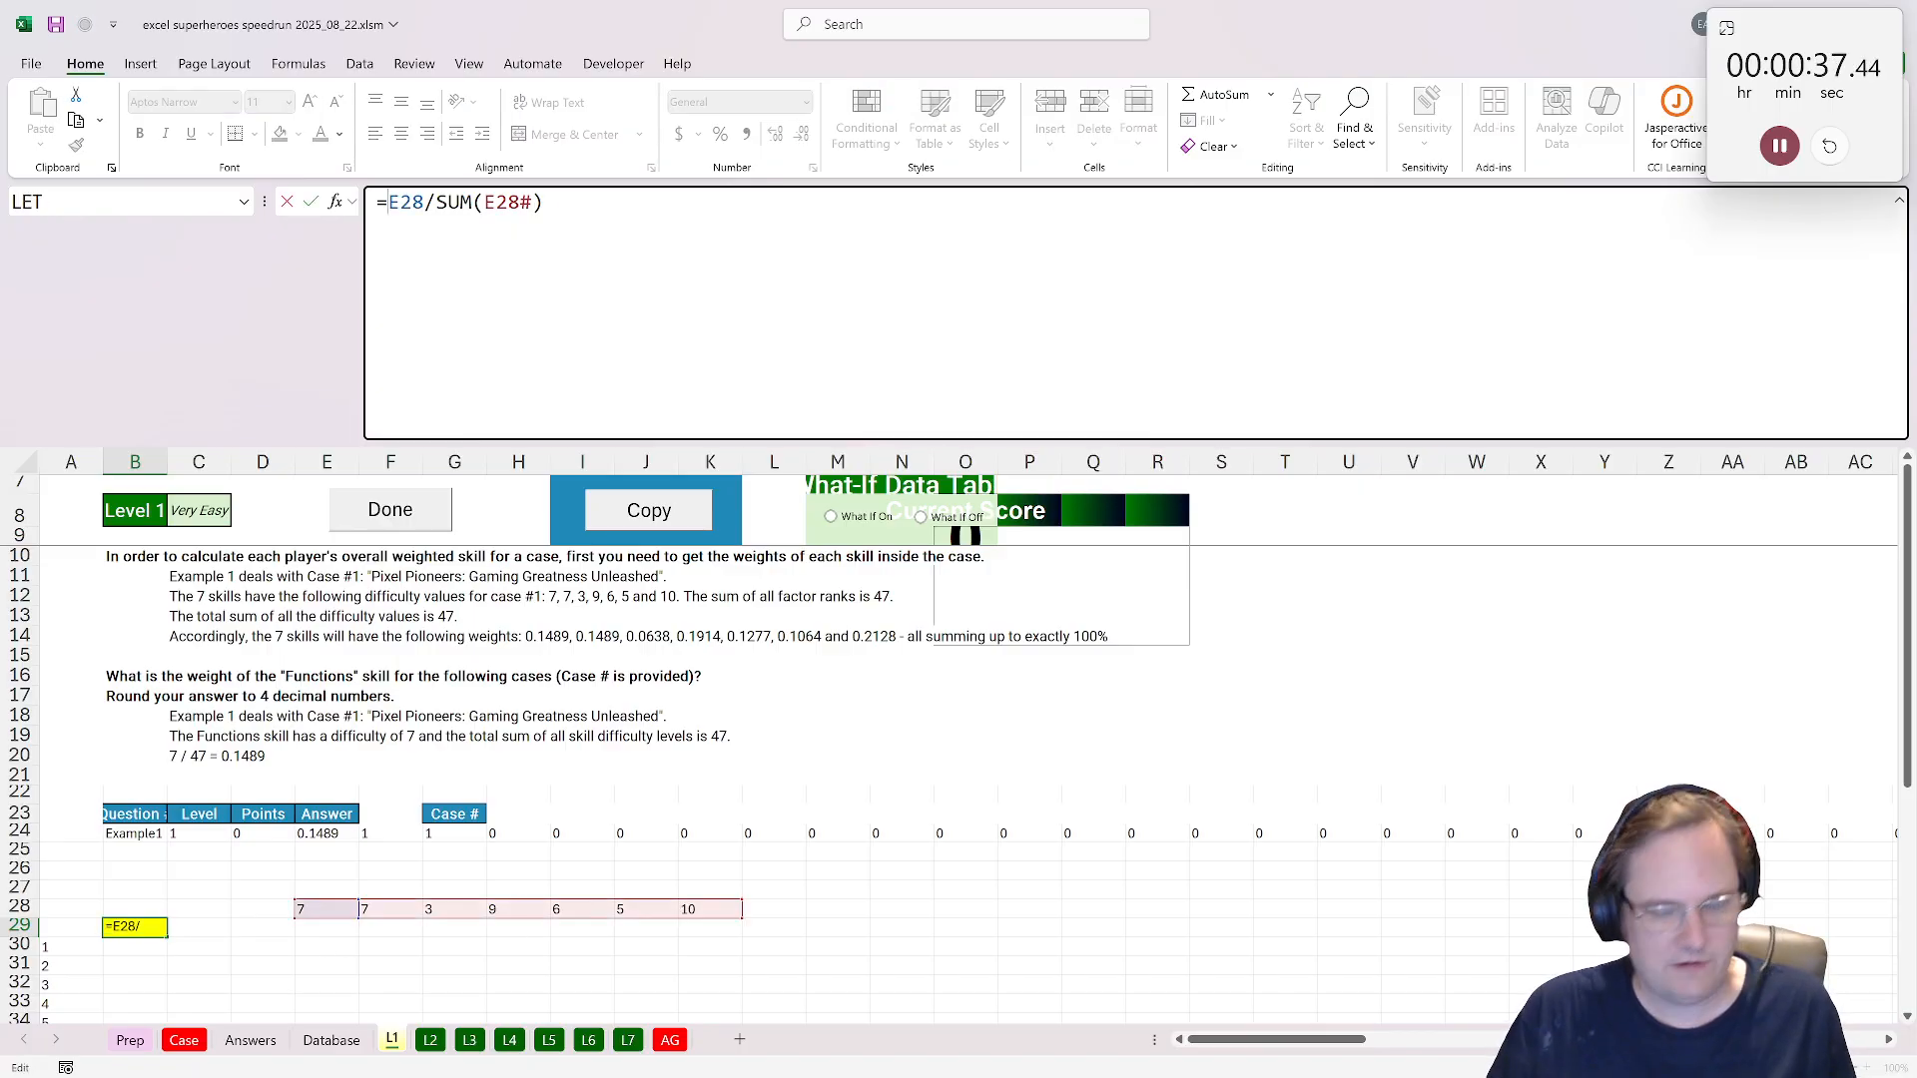
type("round(")
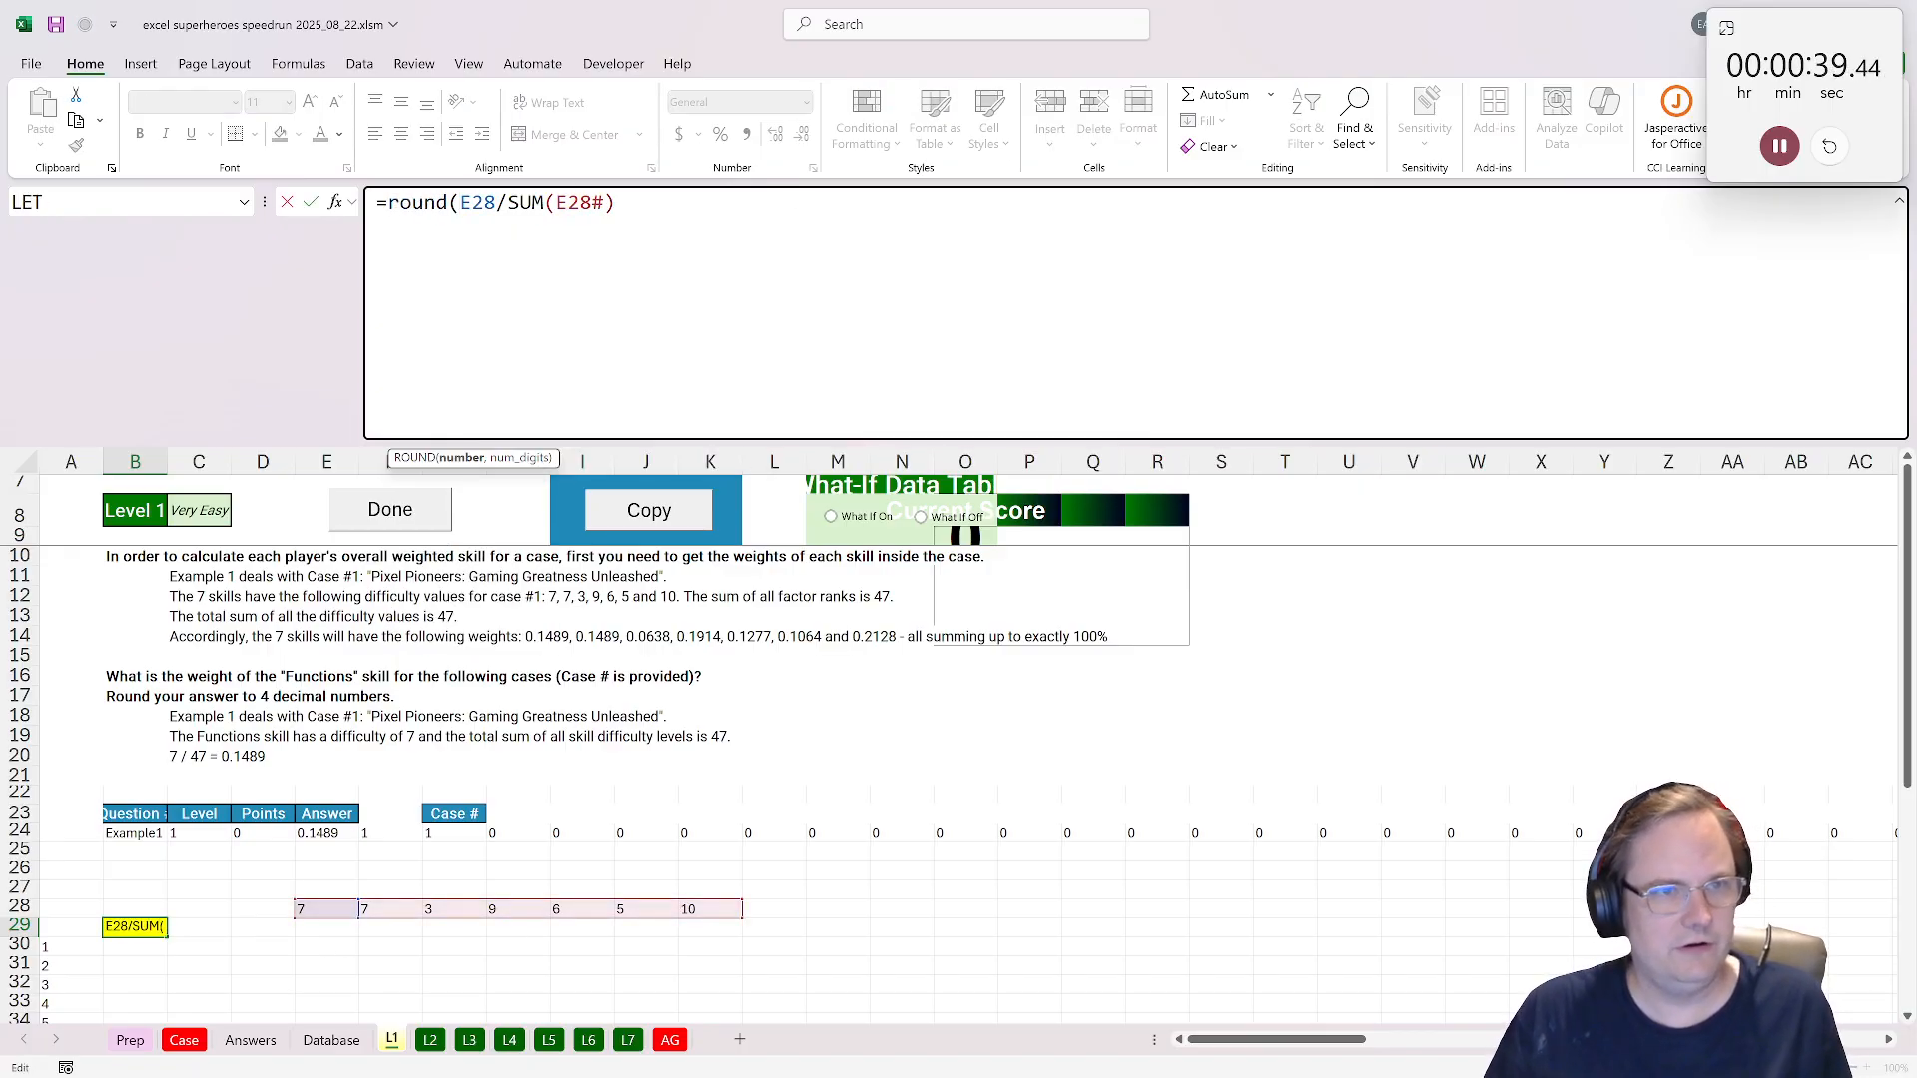
key("End")
type(",40")
key("BackSpace")
type(")")
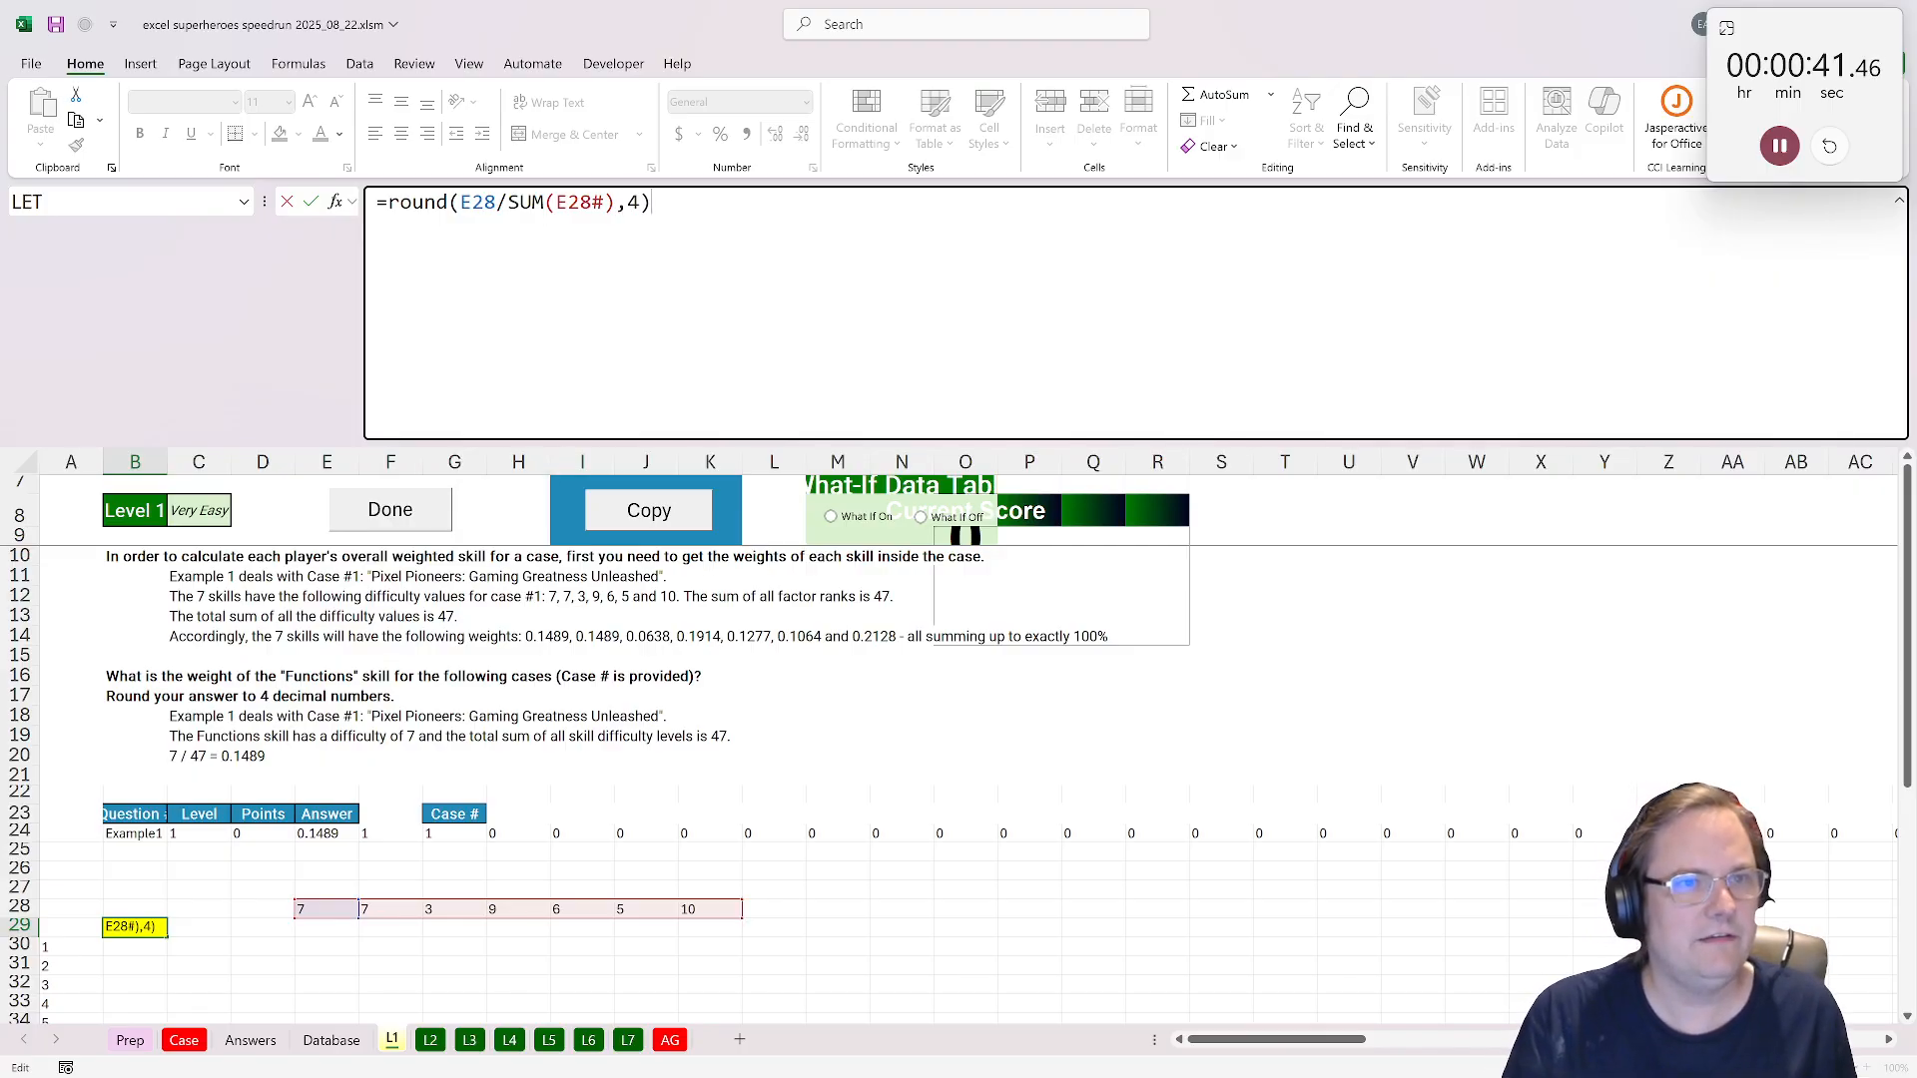
key("ctrl+Return")
left_click(390, 520)
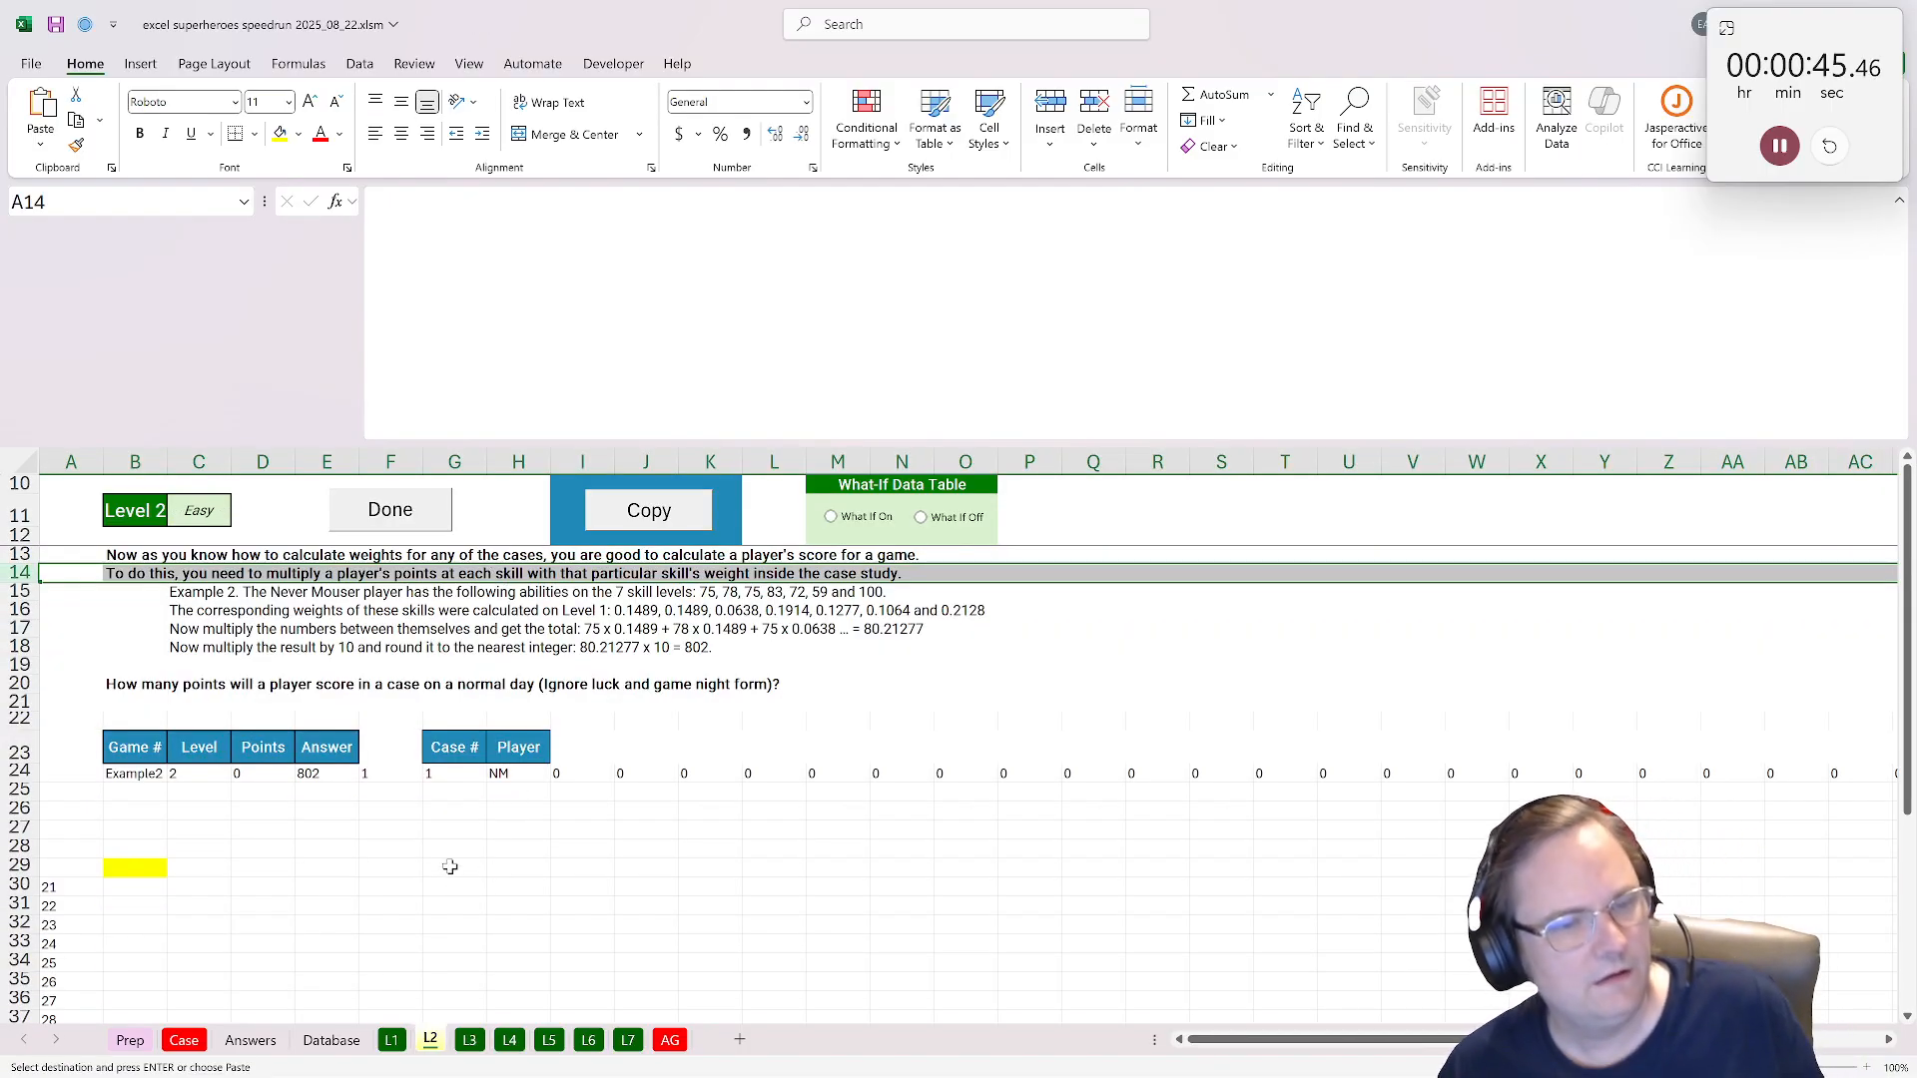
Start a LET formula in G29 of the L2 sheet, defining case_number as G24.
left_click(447, 827)
left_click(439, 791)
left_click(460, 864)
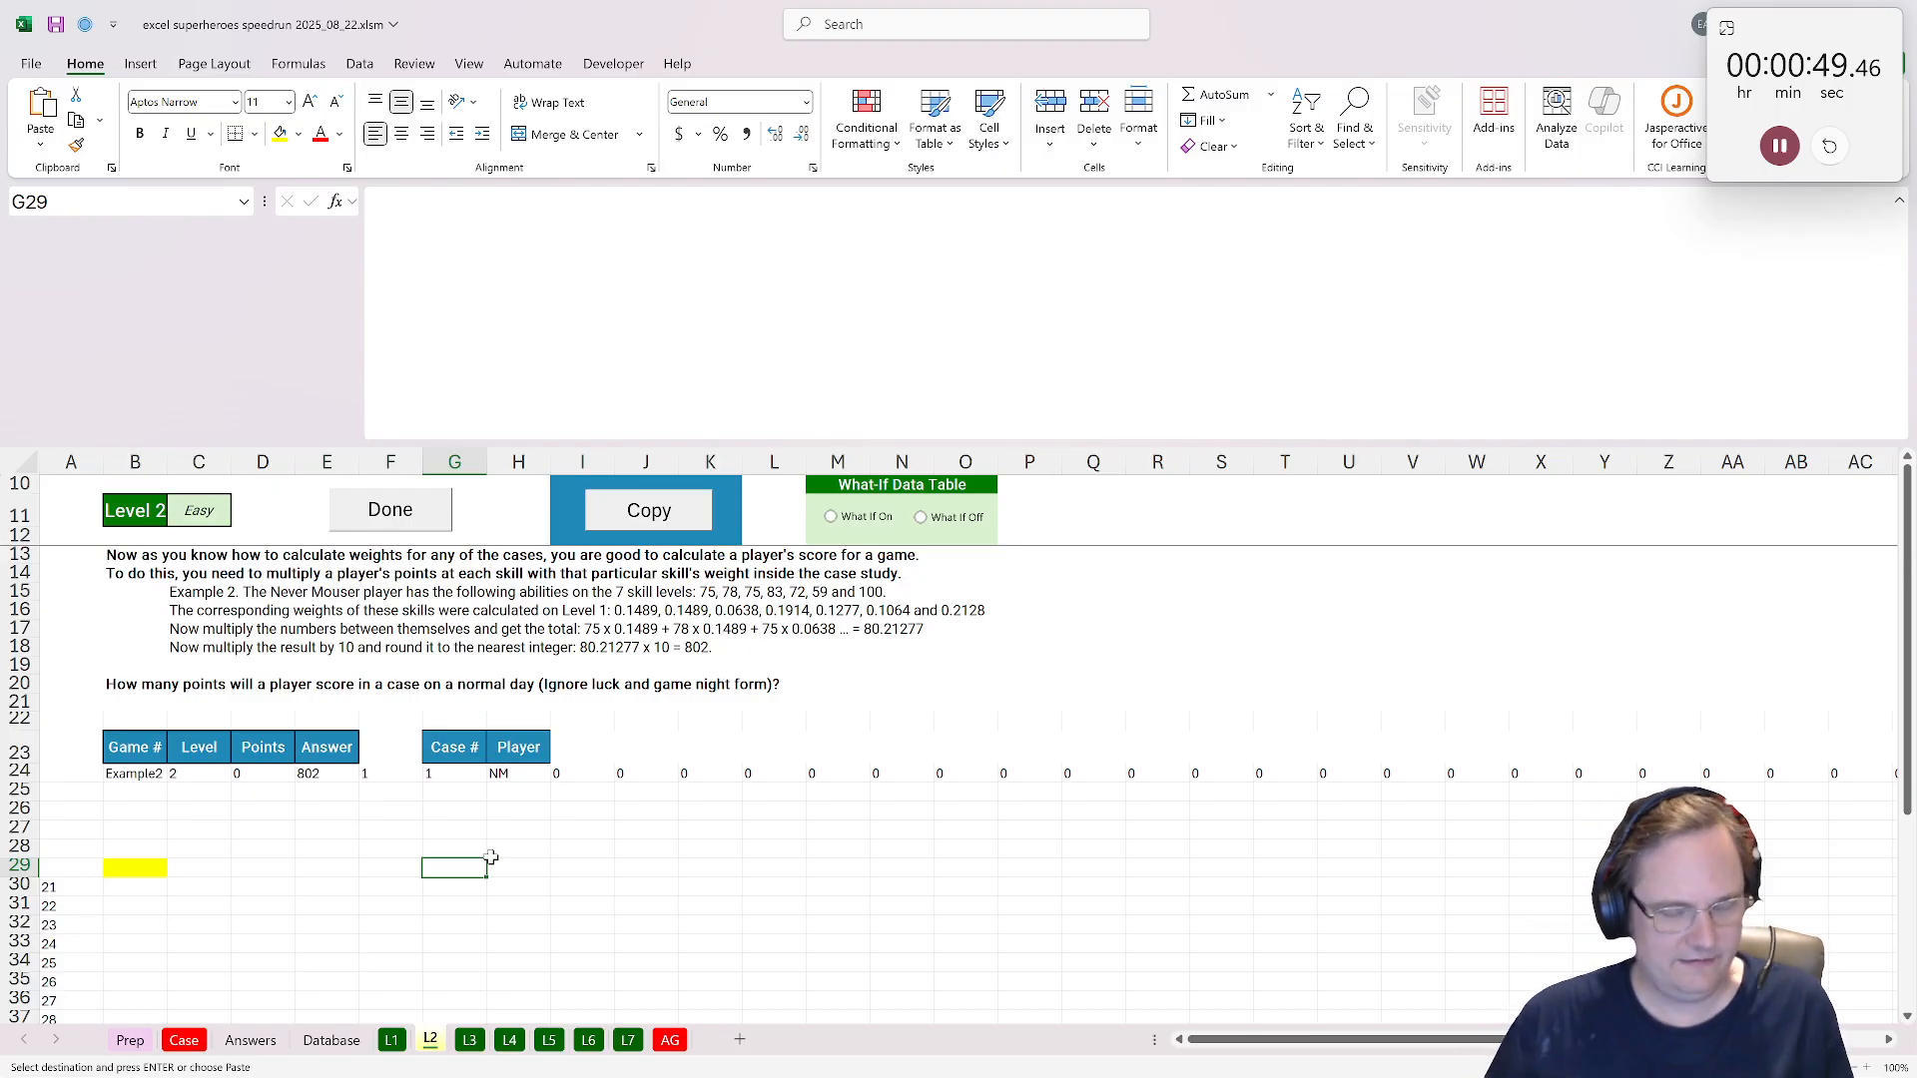
type("=LET(")
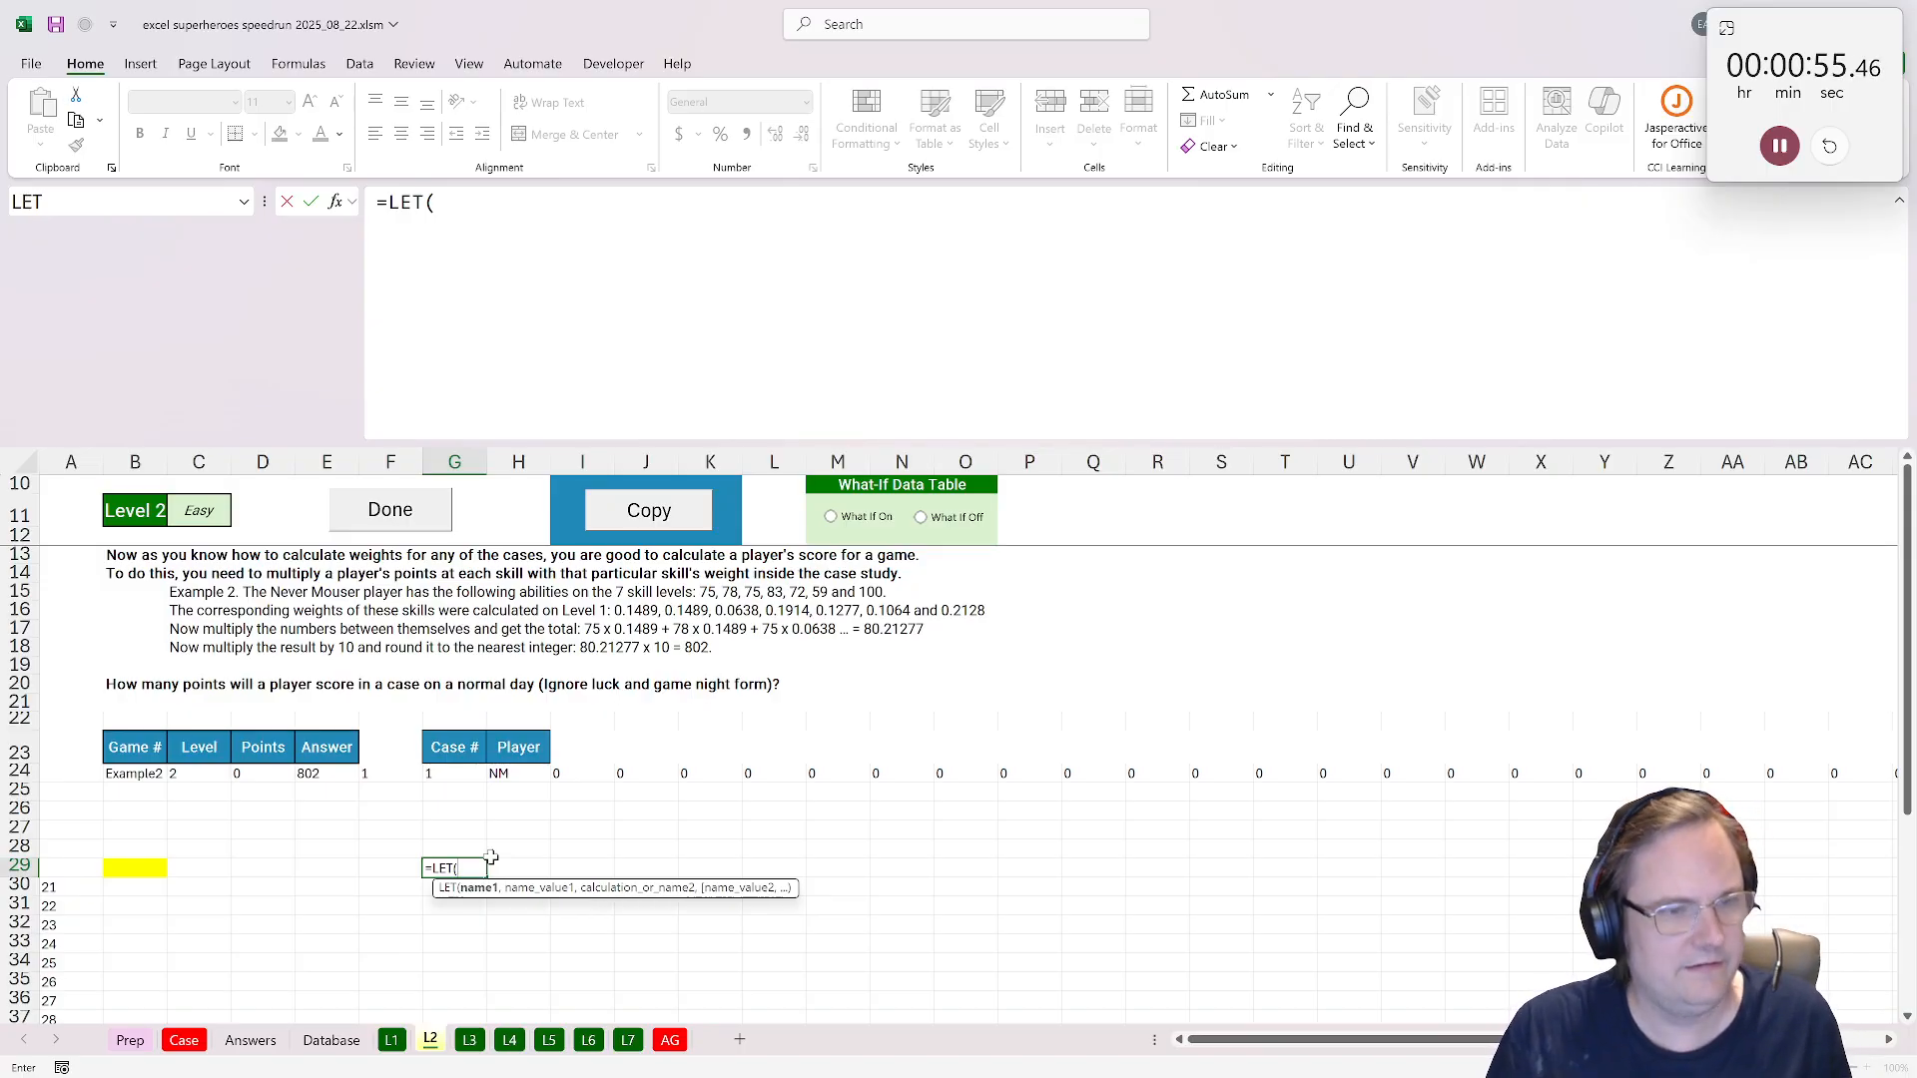
type("case_number,")
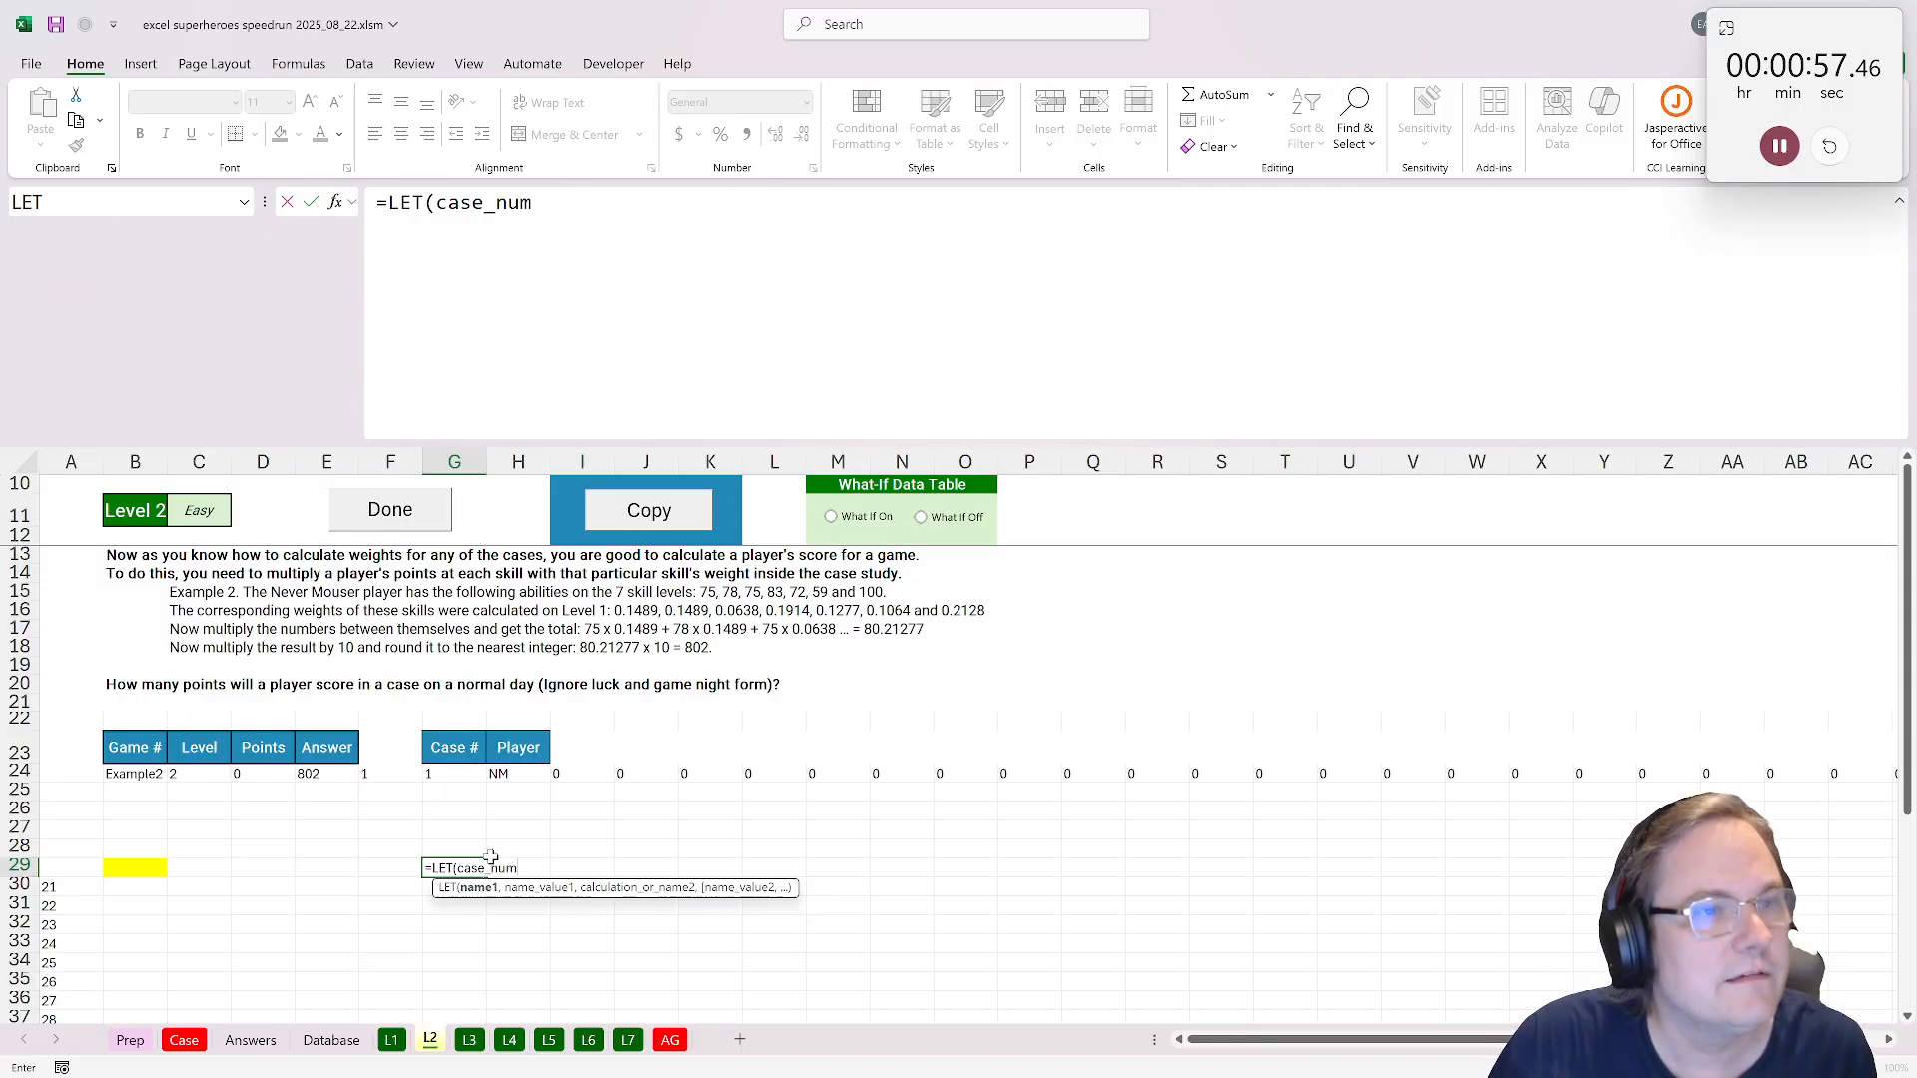
left_click(455, 773)
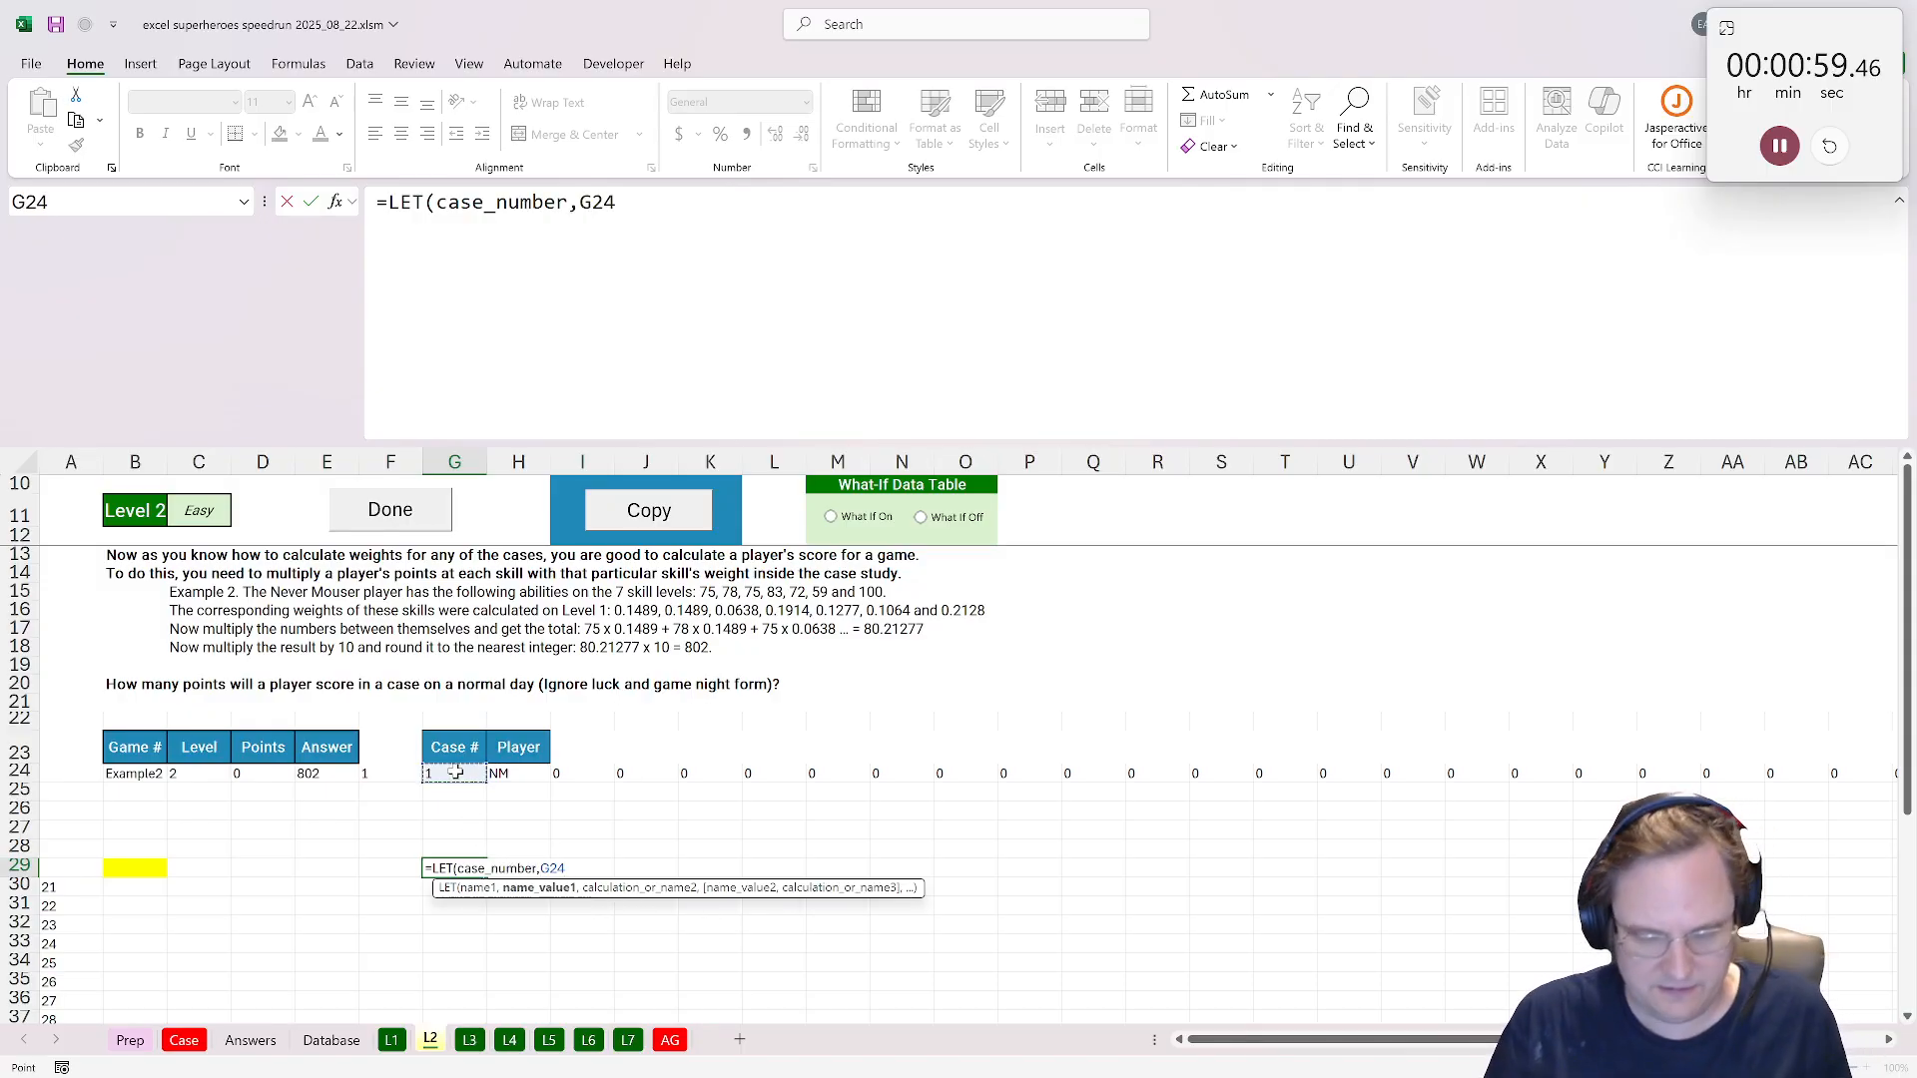
Define player_code as H24 in the LET formula and begin a new formula line.
type(",plaer_c")
key("BackSpace")
key("BackSpace")
key("BackSpace")
key("BackSpace")
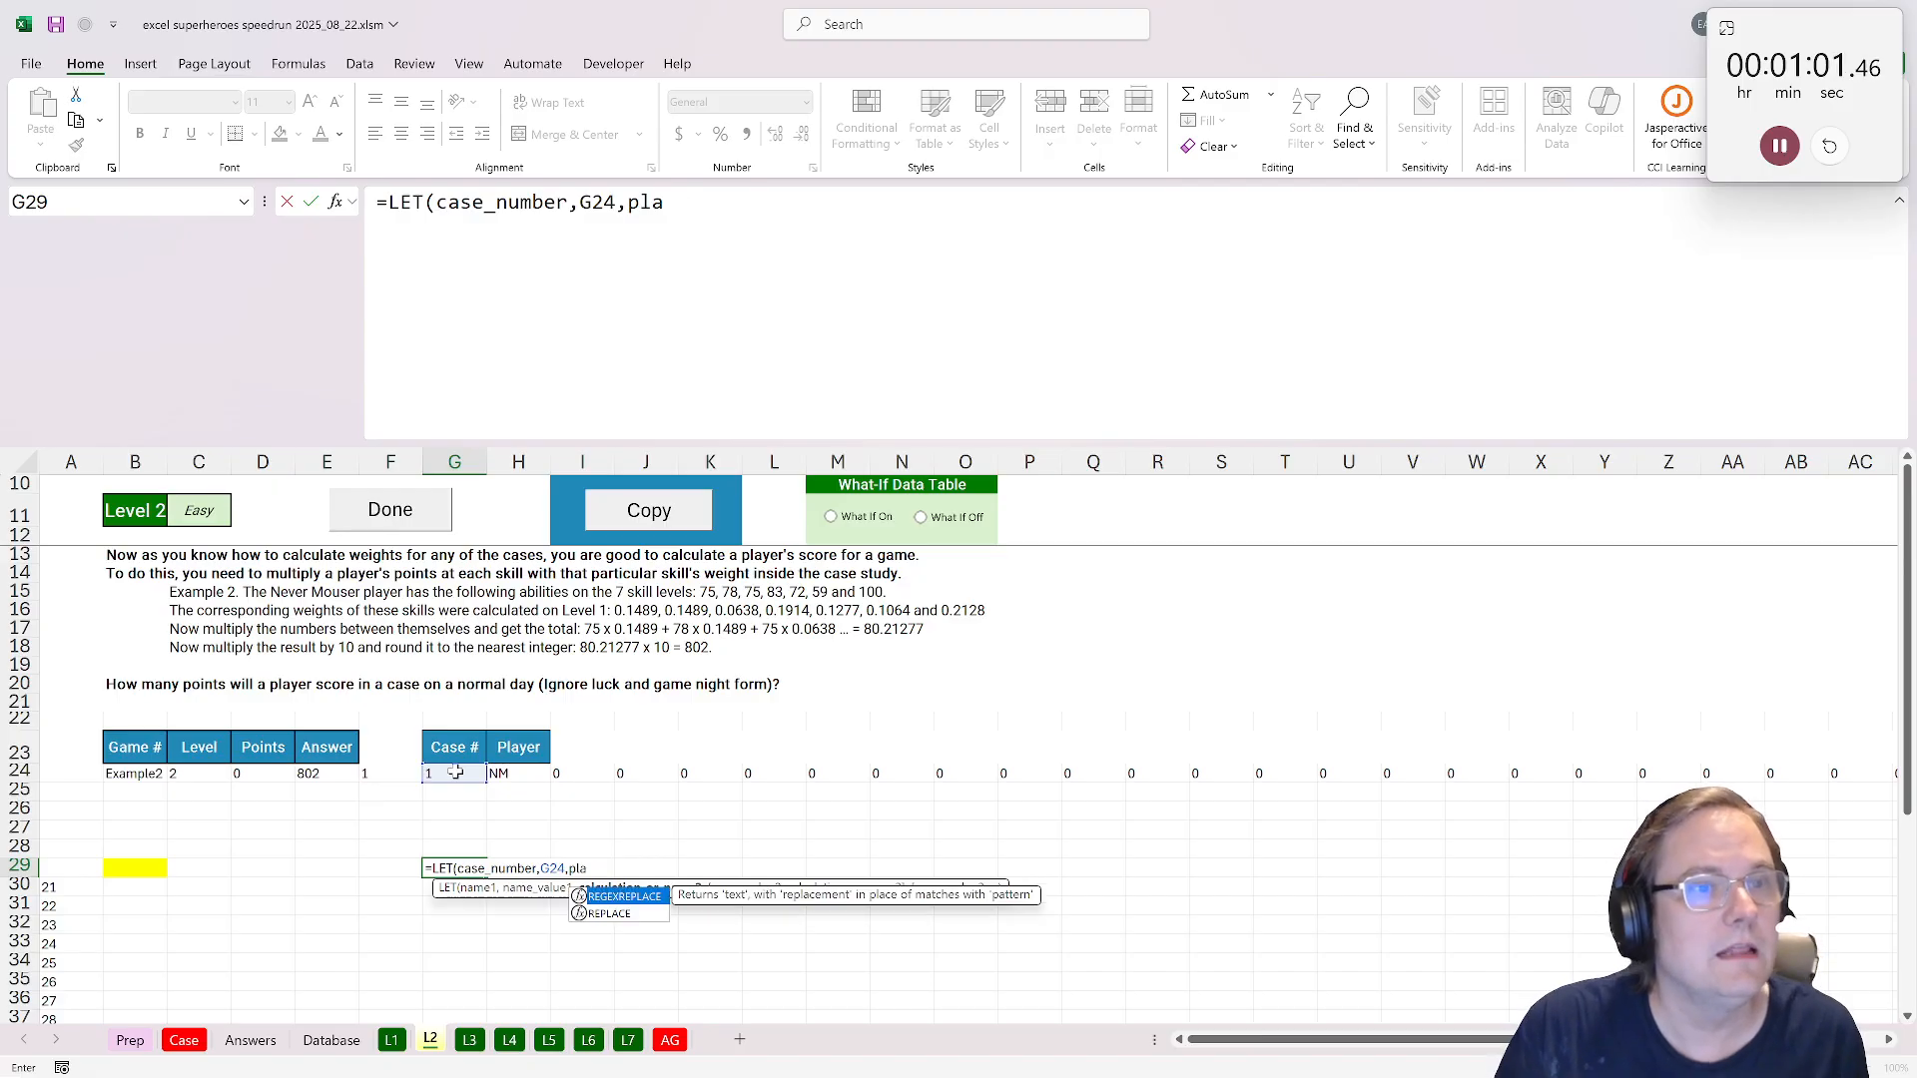
type("yer_code,")
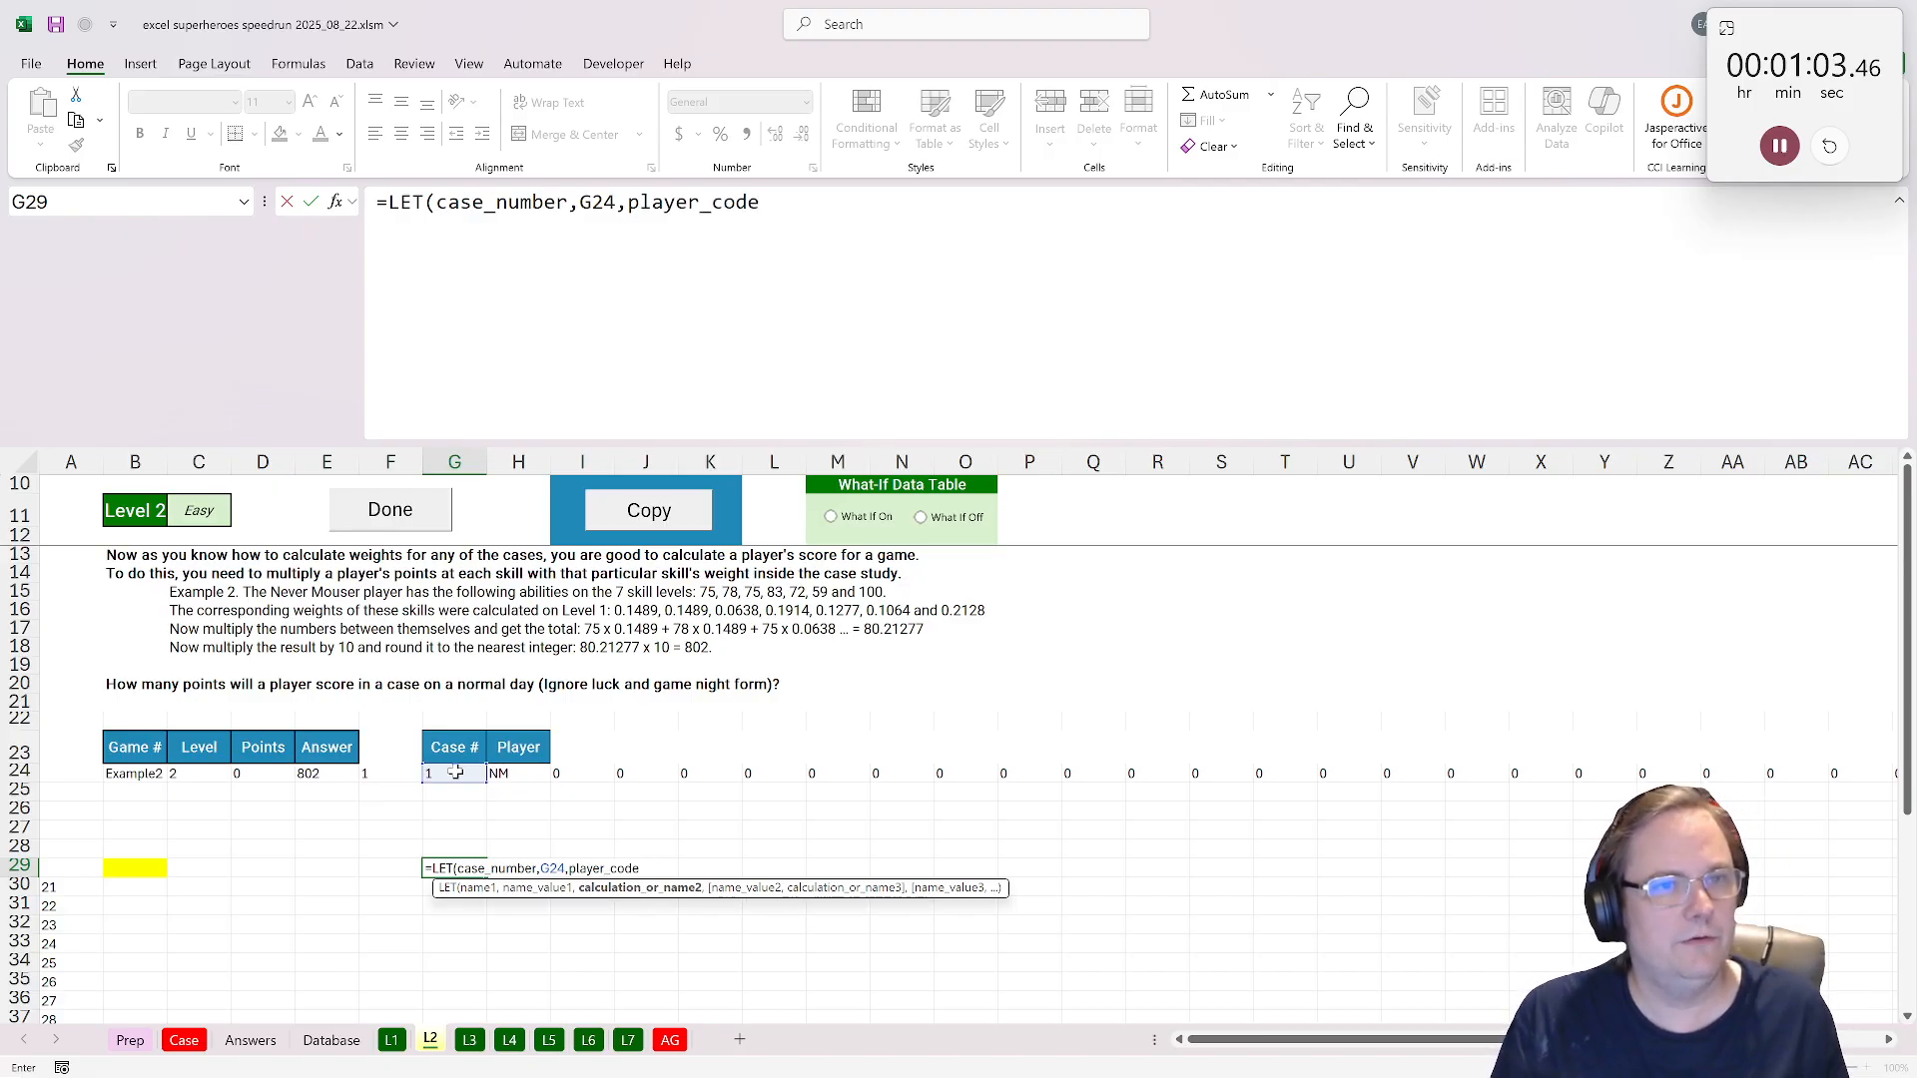
left_click(531, 773)
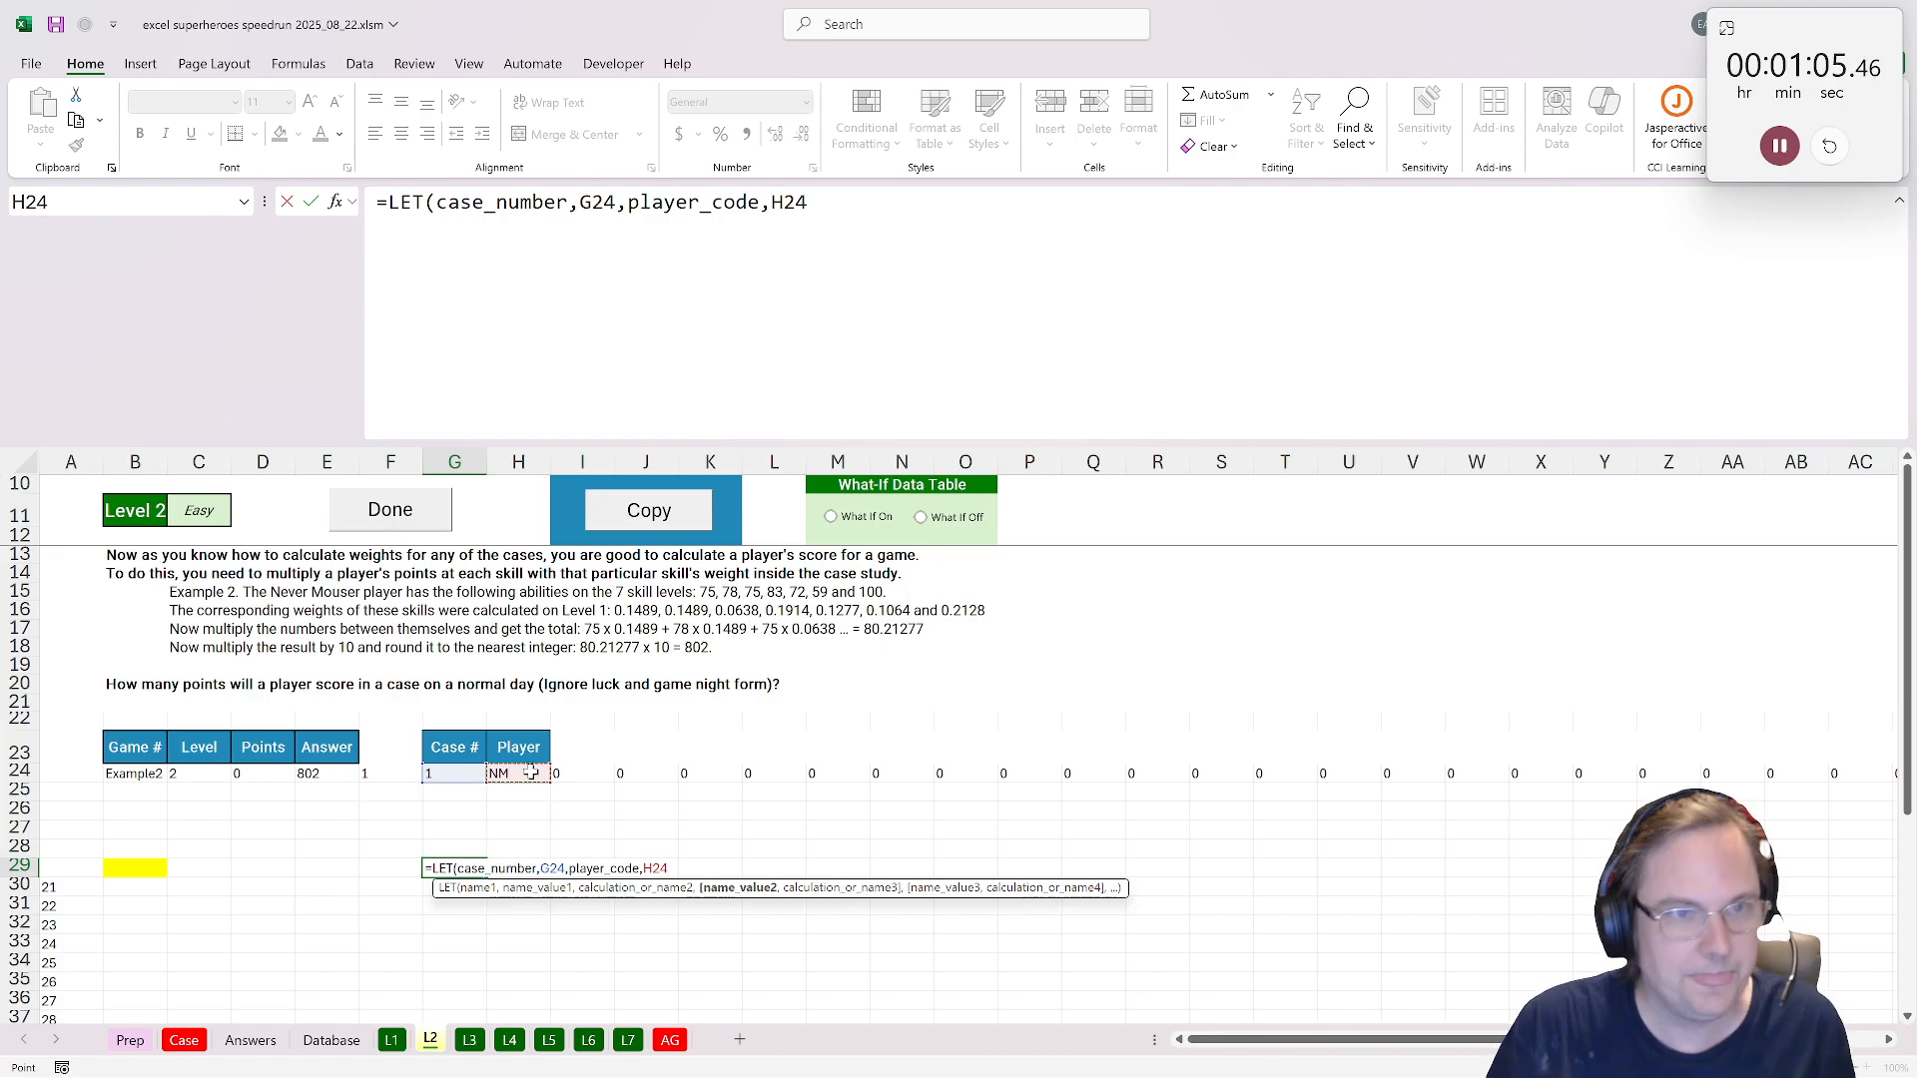
type(",")
key("alt+Return")
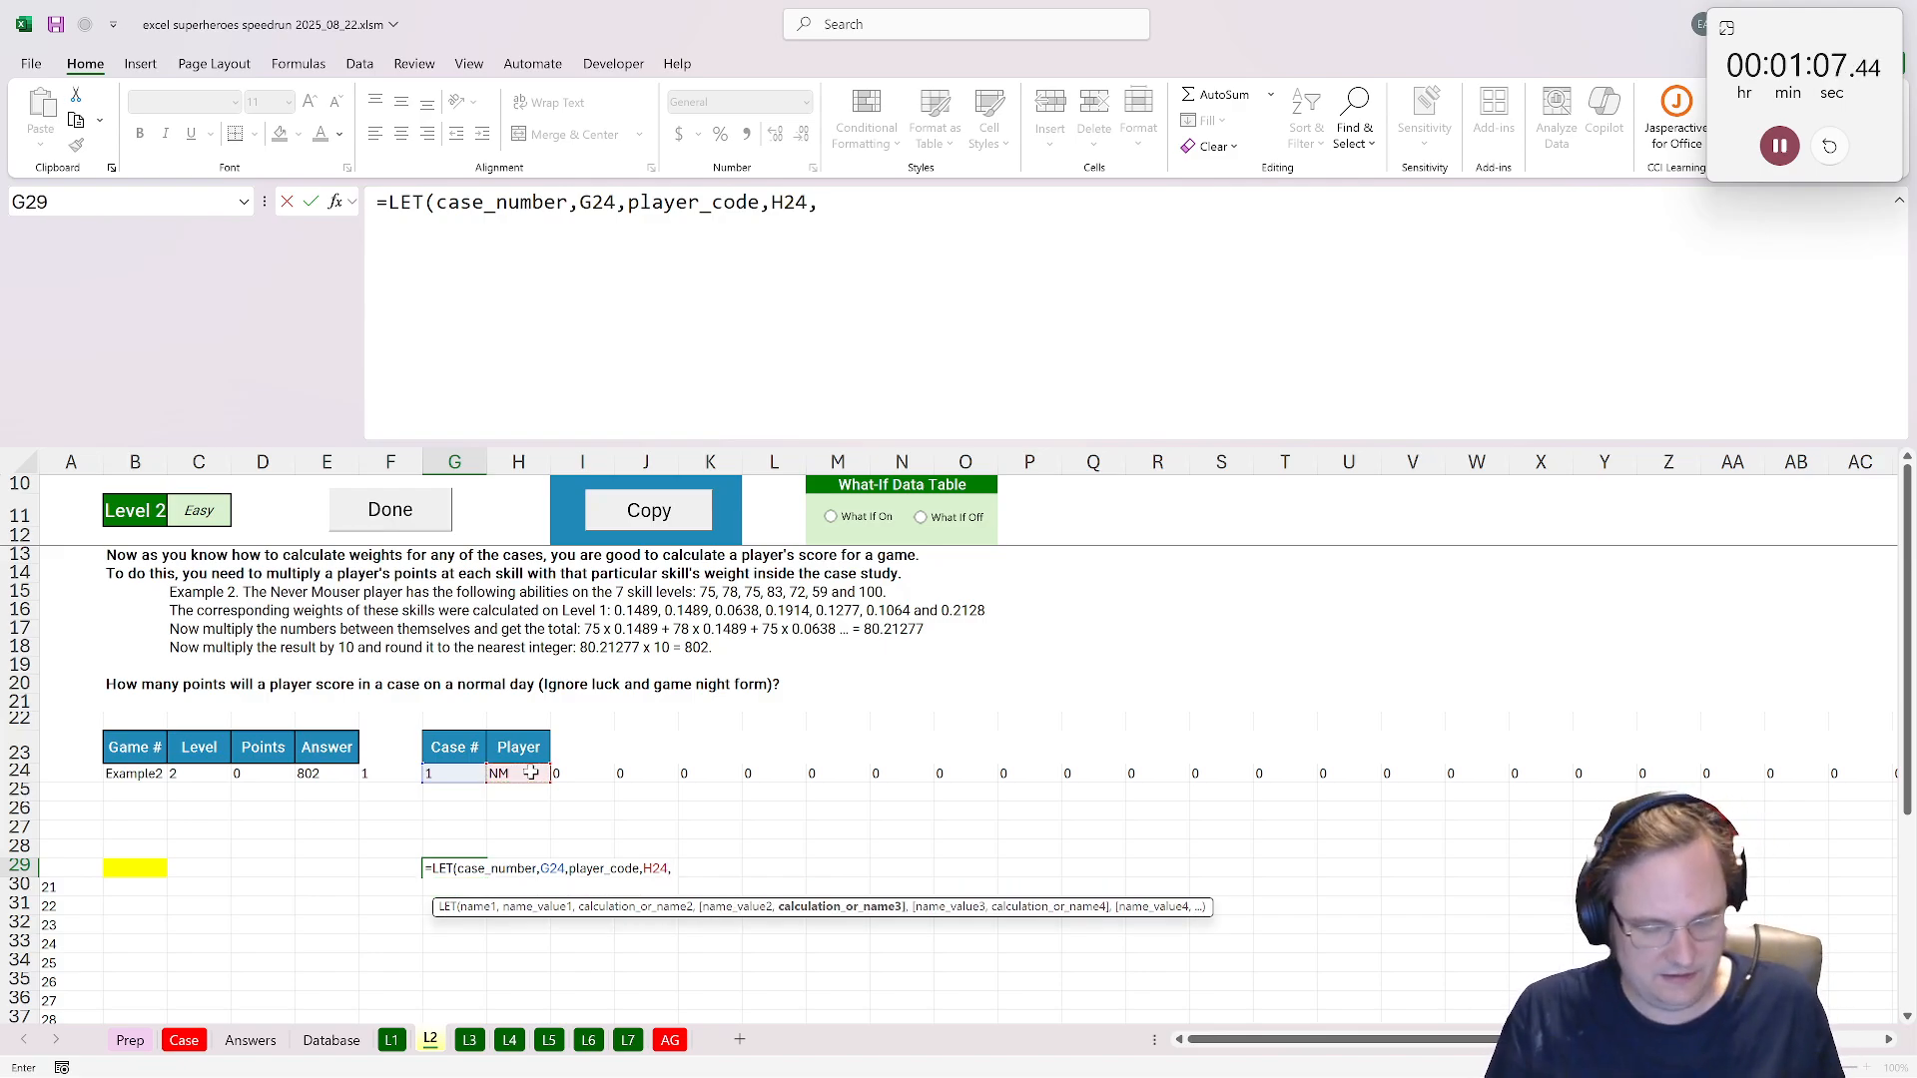
Add the variable case_stats as an XLOOKUP of case_number in Database!B:B returning Database!D:J.
type("case_stats")
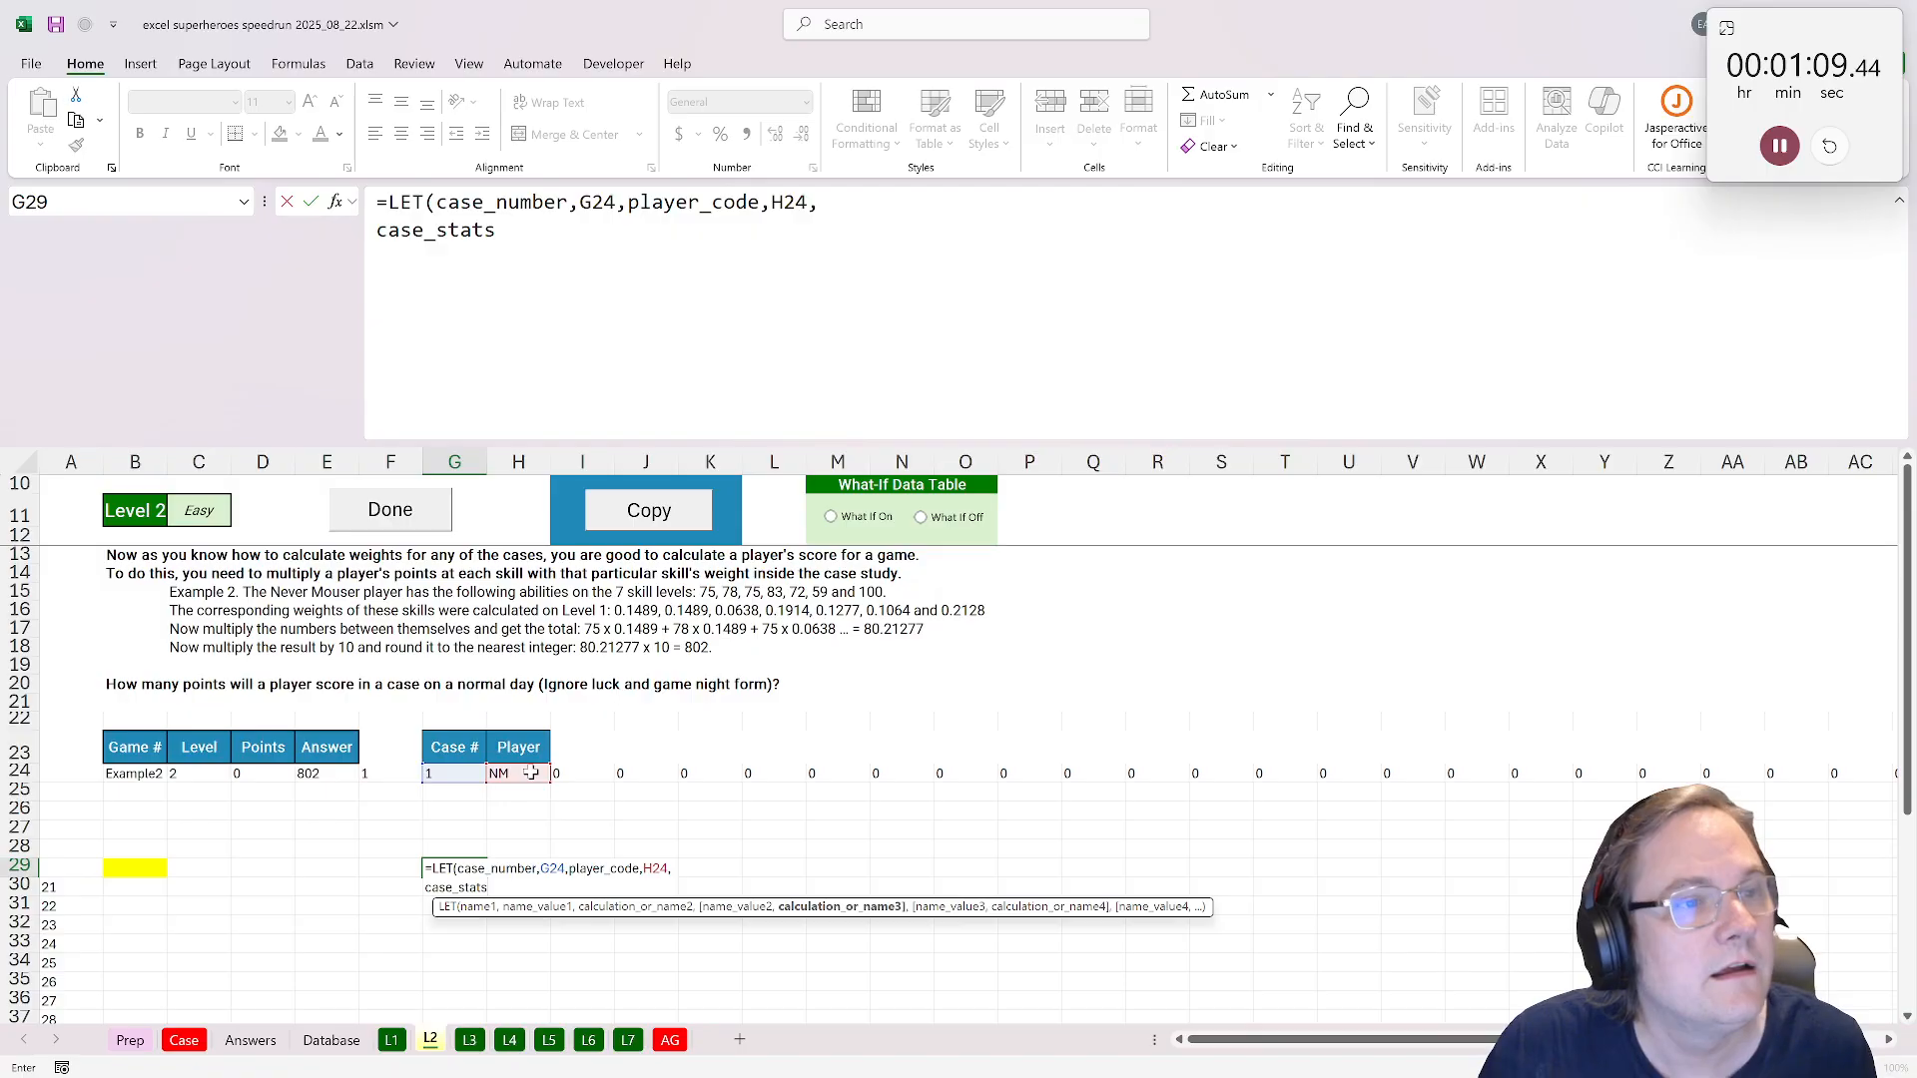
type(",xlookuP(")
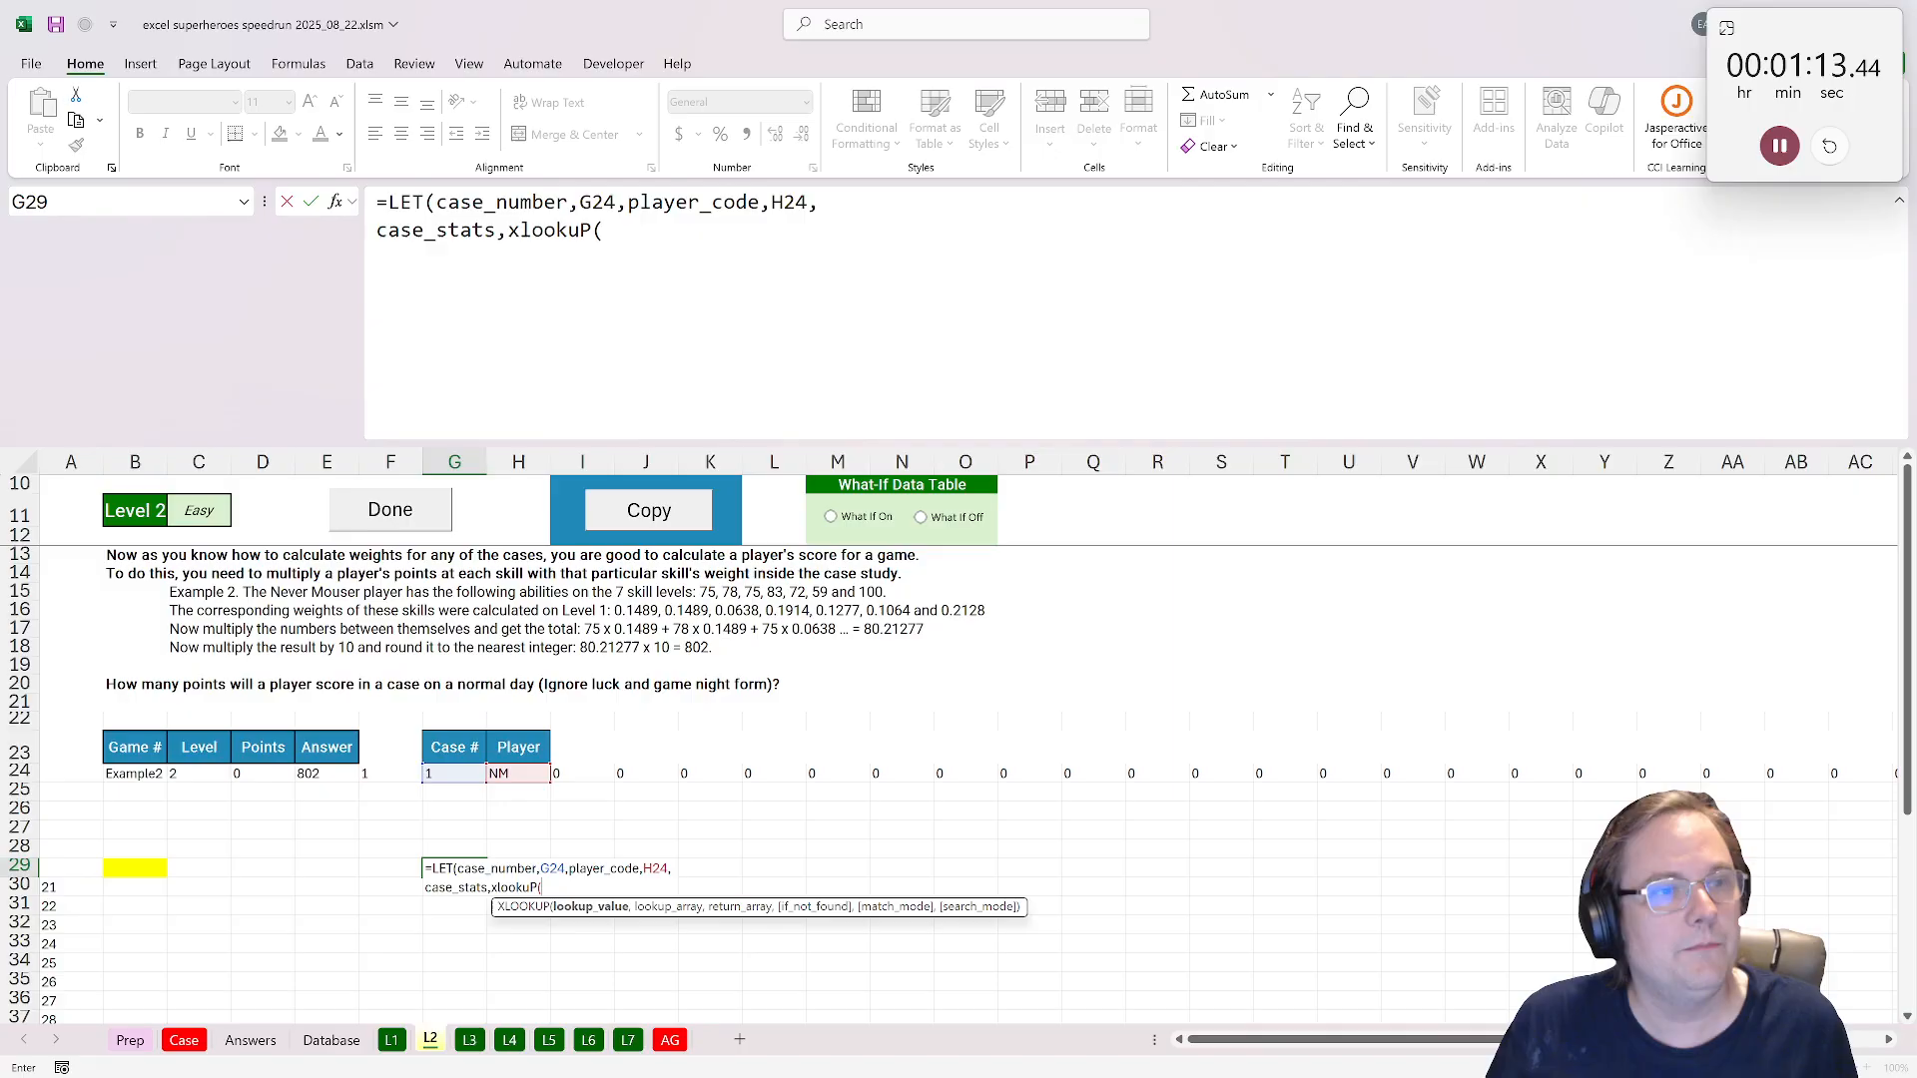
type("case_number")
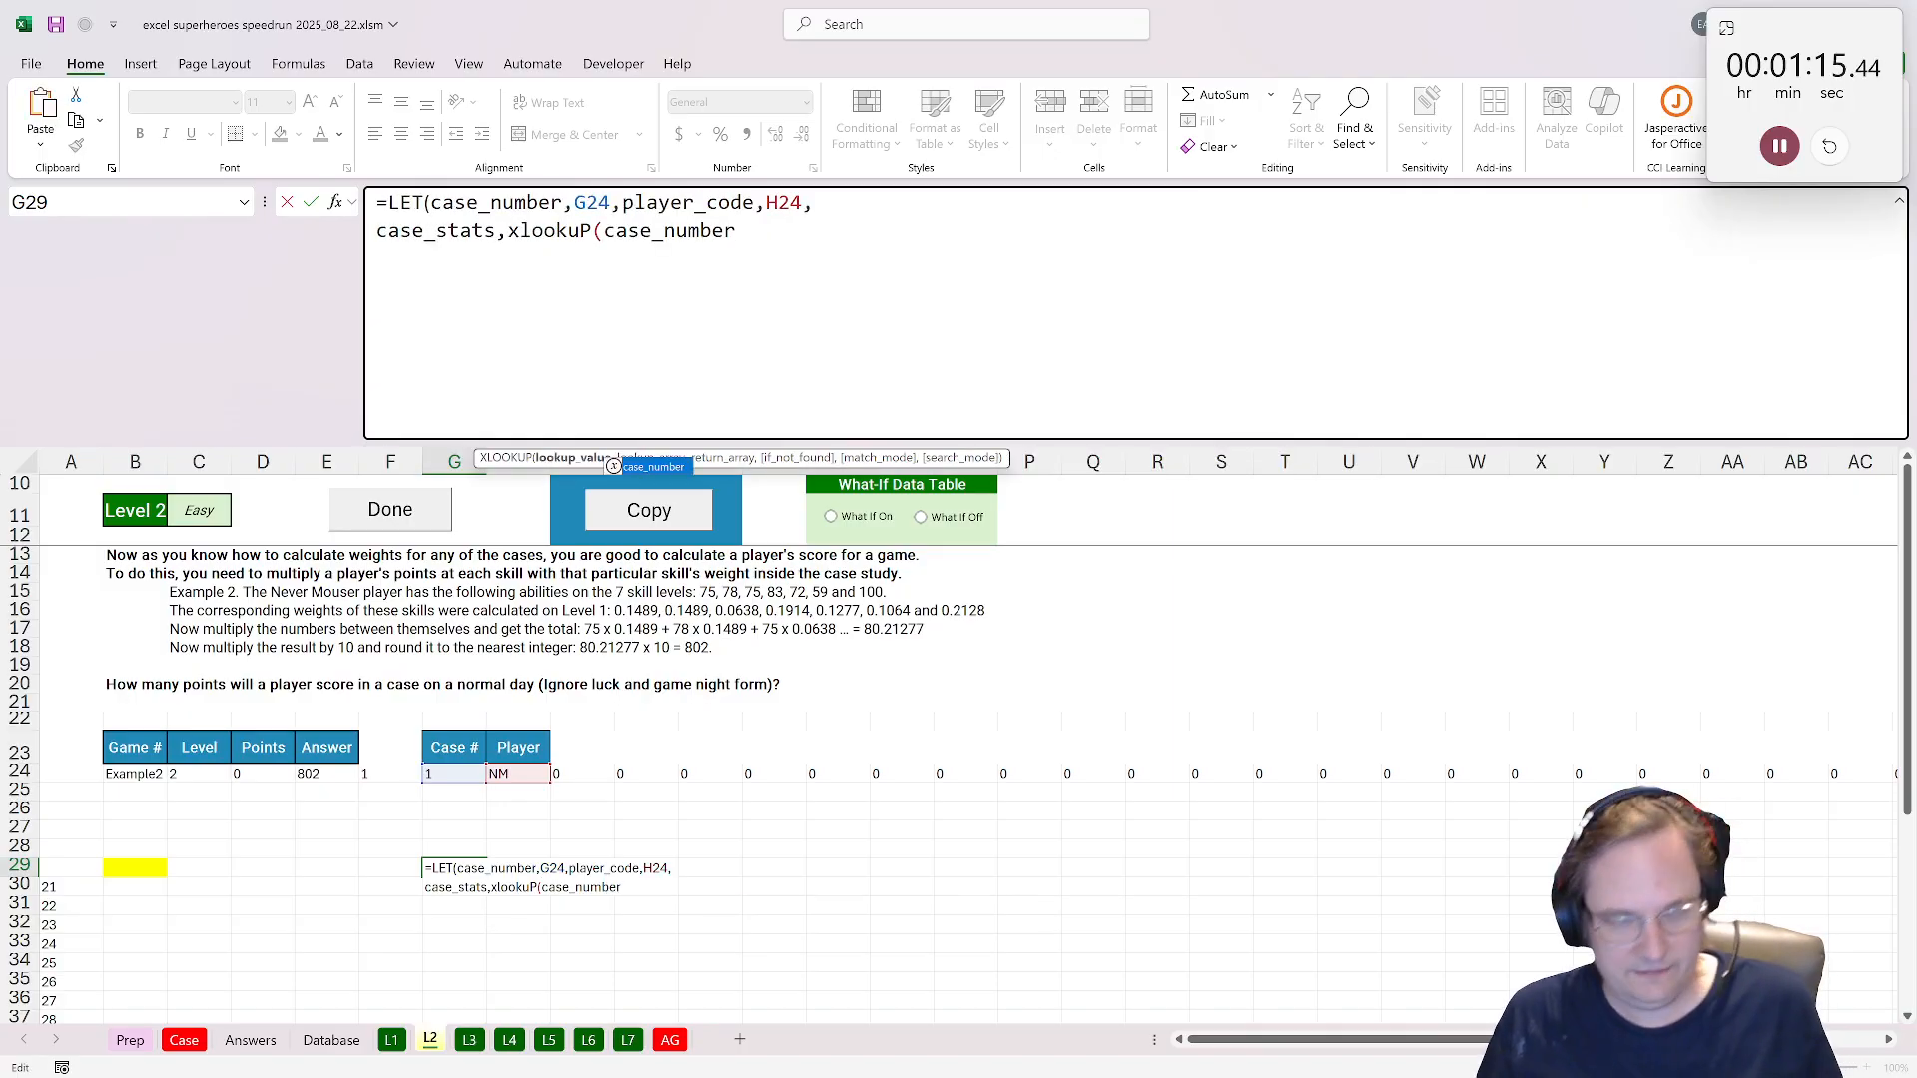
type(",")
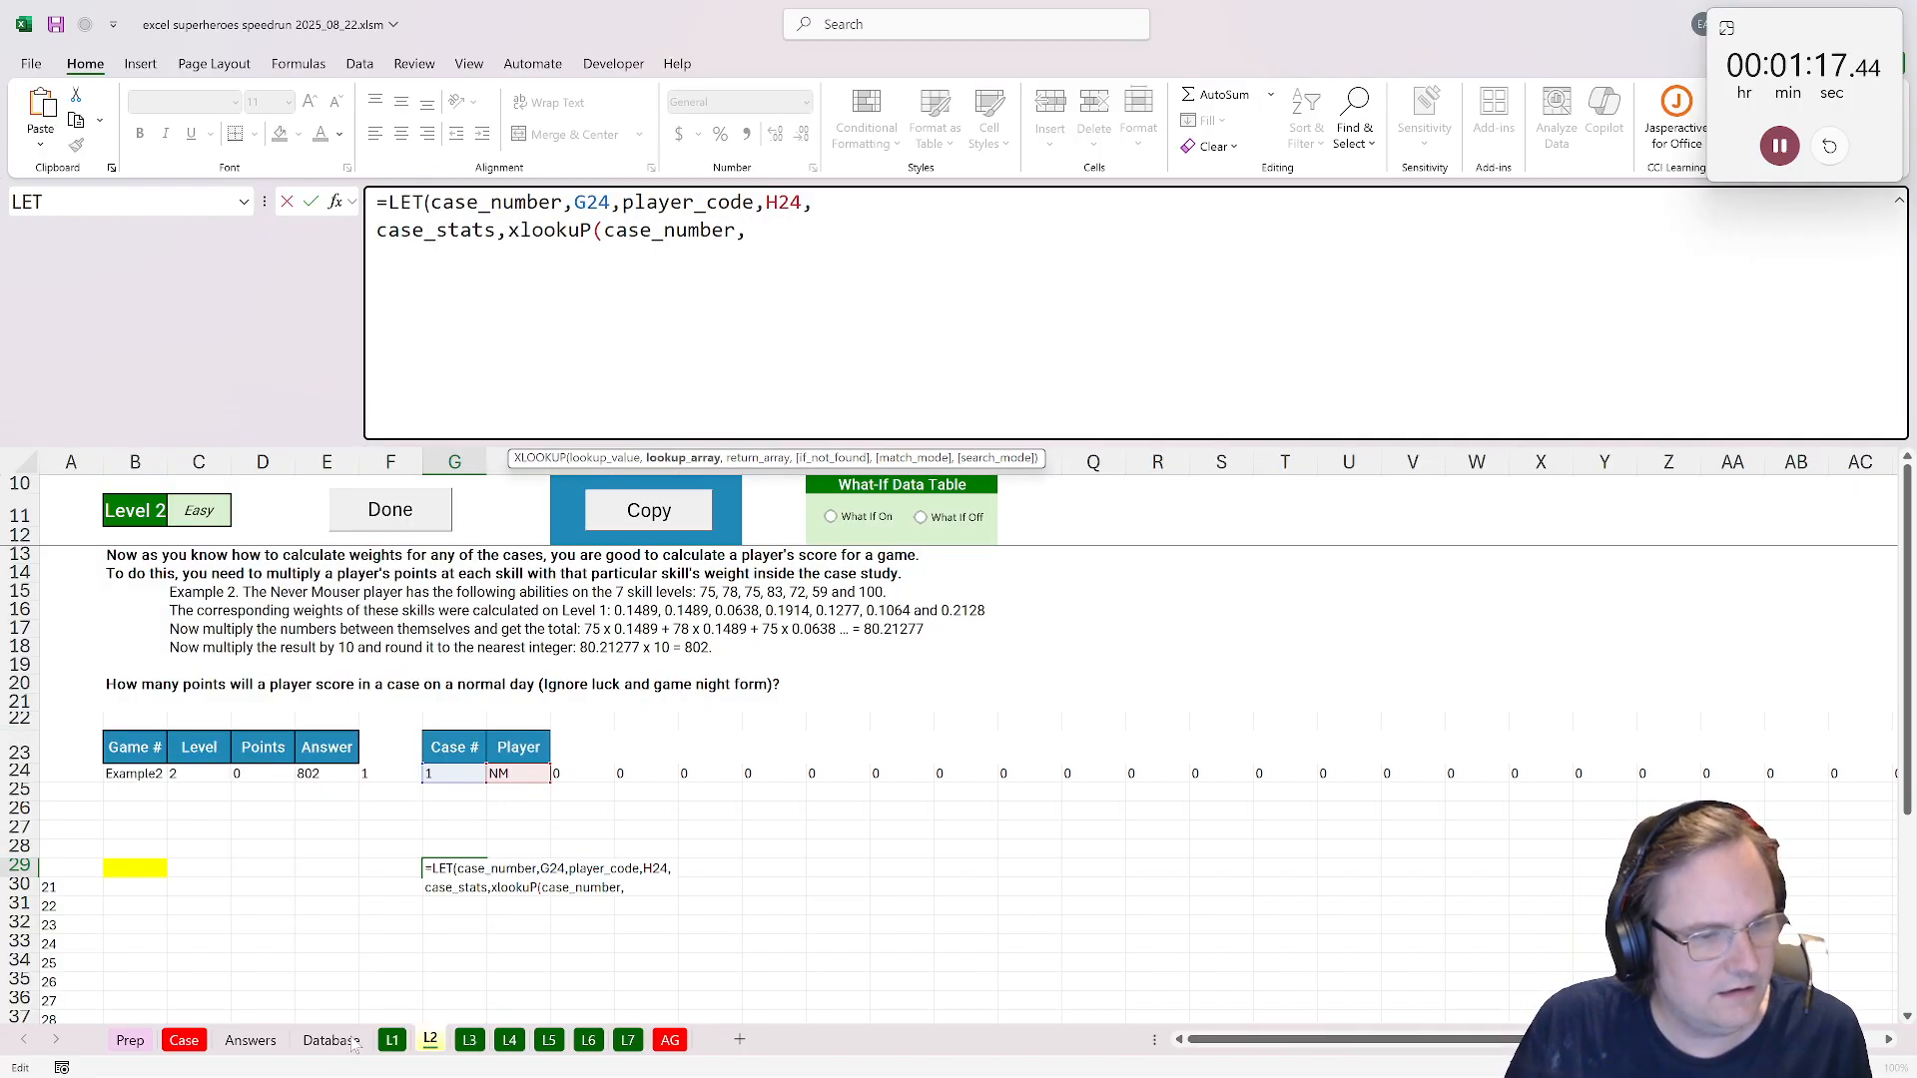
left_click(351, 1044)
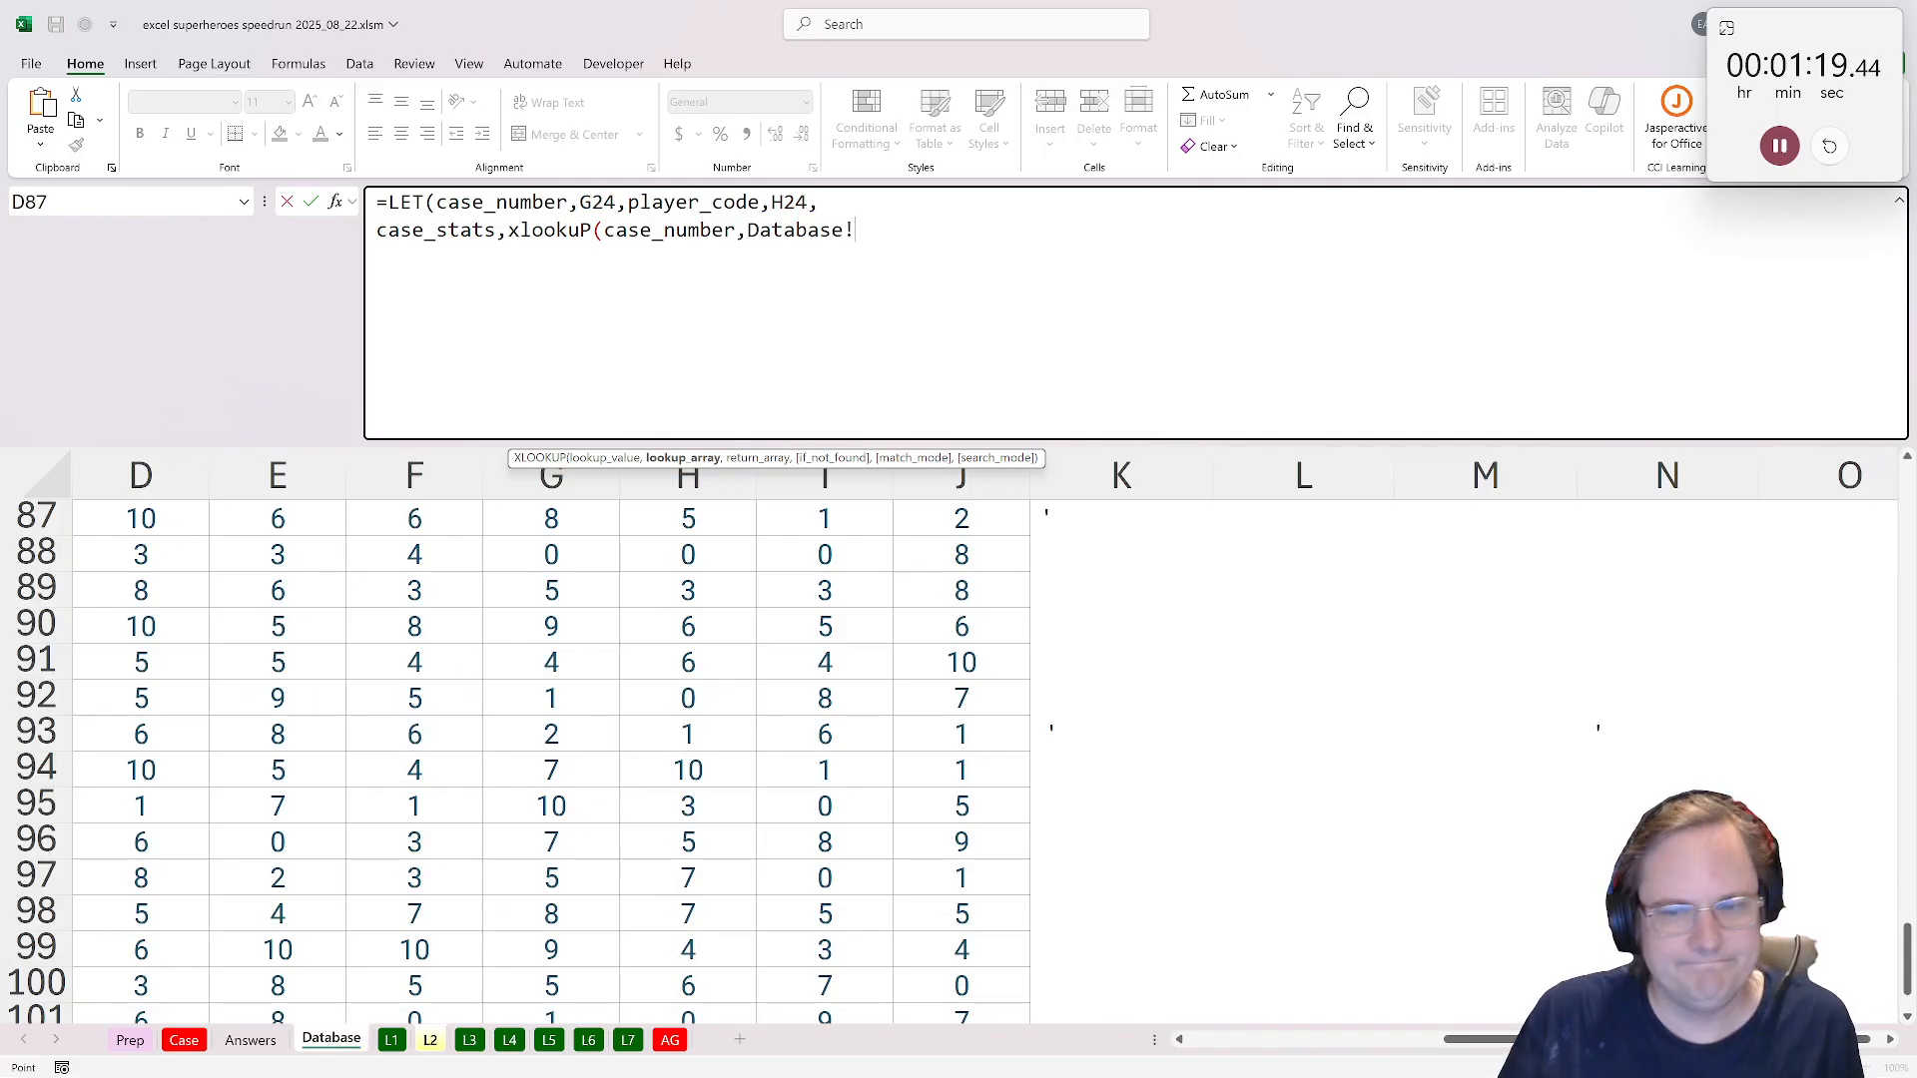
scroll(959, 749, "left", 3)
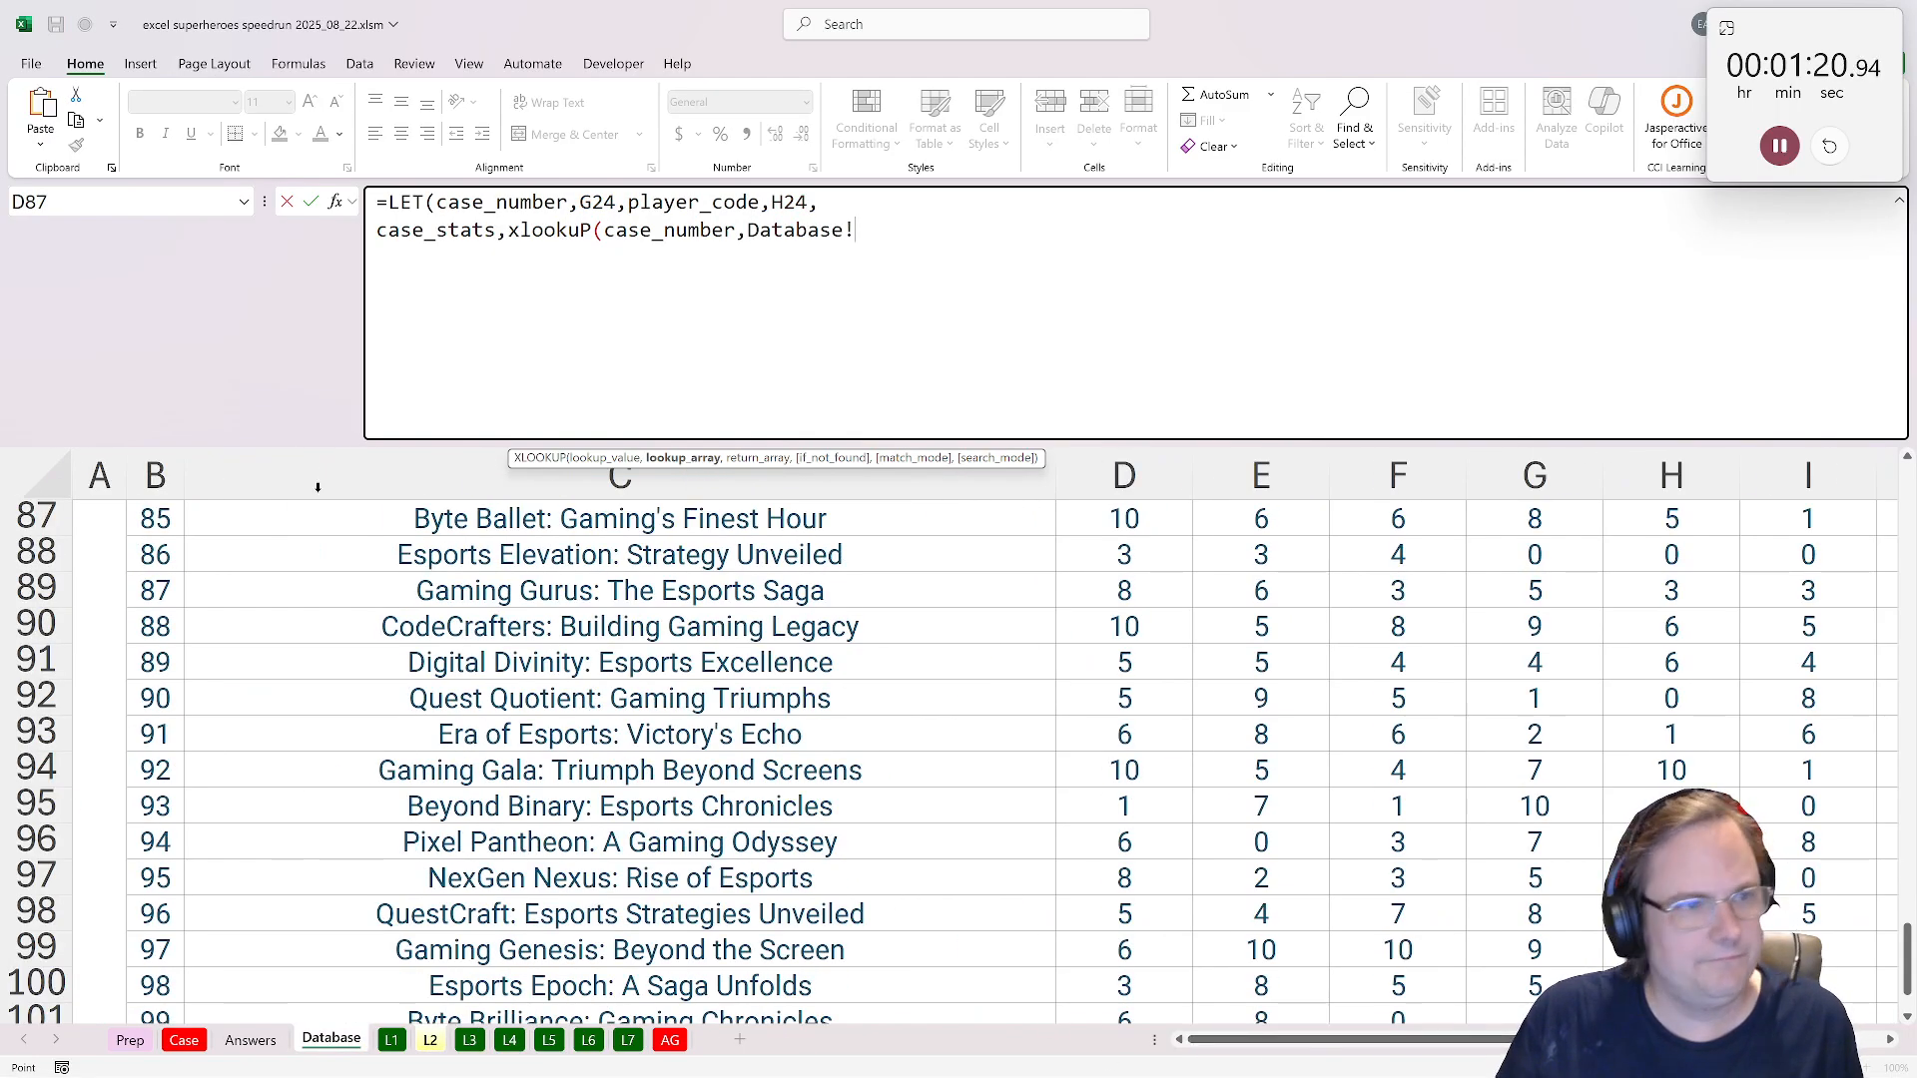
left_click(155, 475)
type(",")
left_click_drag(1125, 475, 943, 564)
type(")")
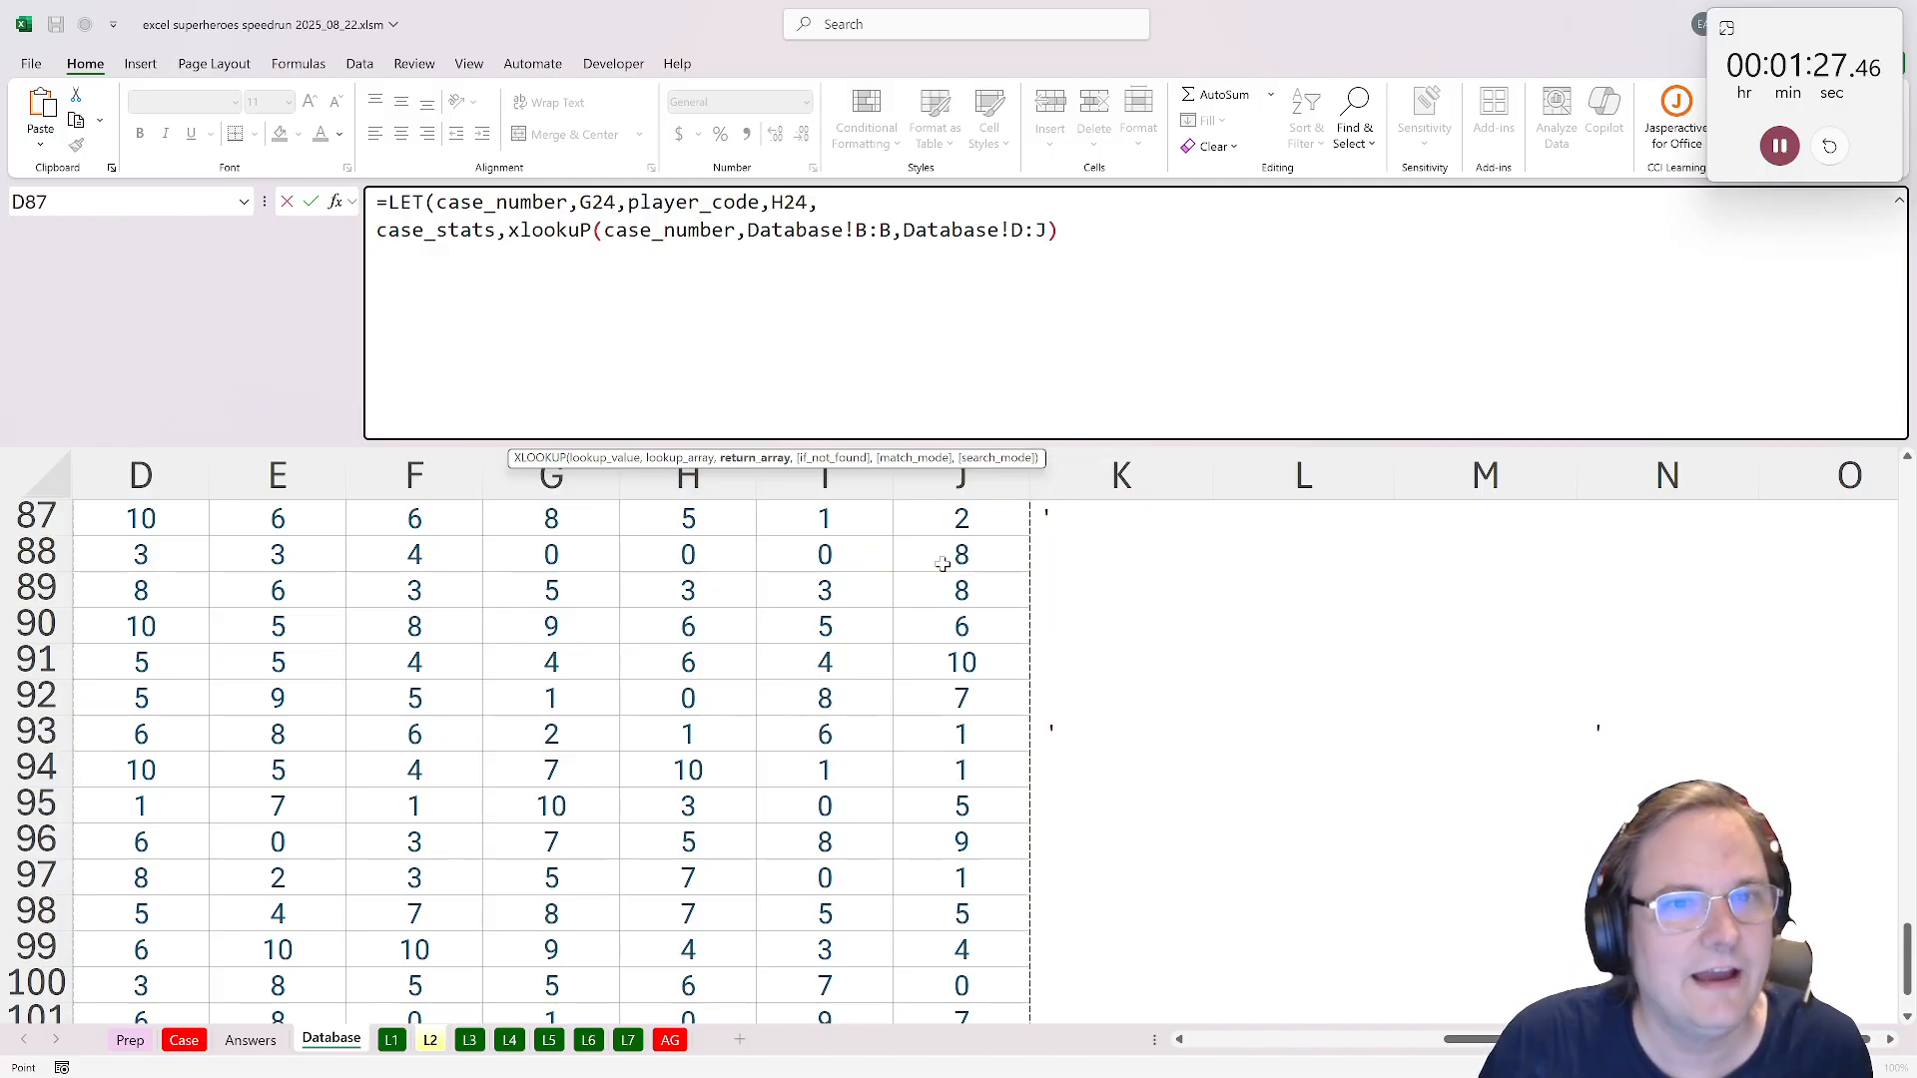
Make both Database ranges in the case_stats lookup absolute, $B:$B and $D:$J, and continue to the next LET argument.
left_click_drag(746, 231, 1046, 231)
key("F4")
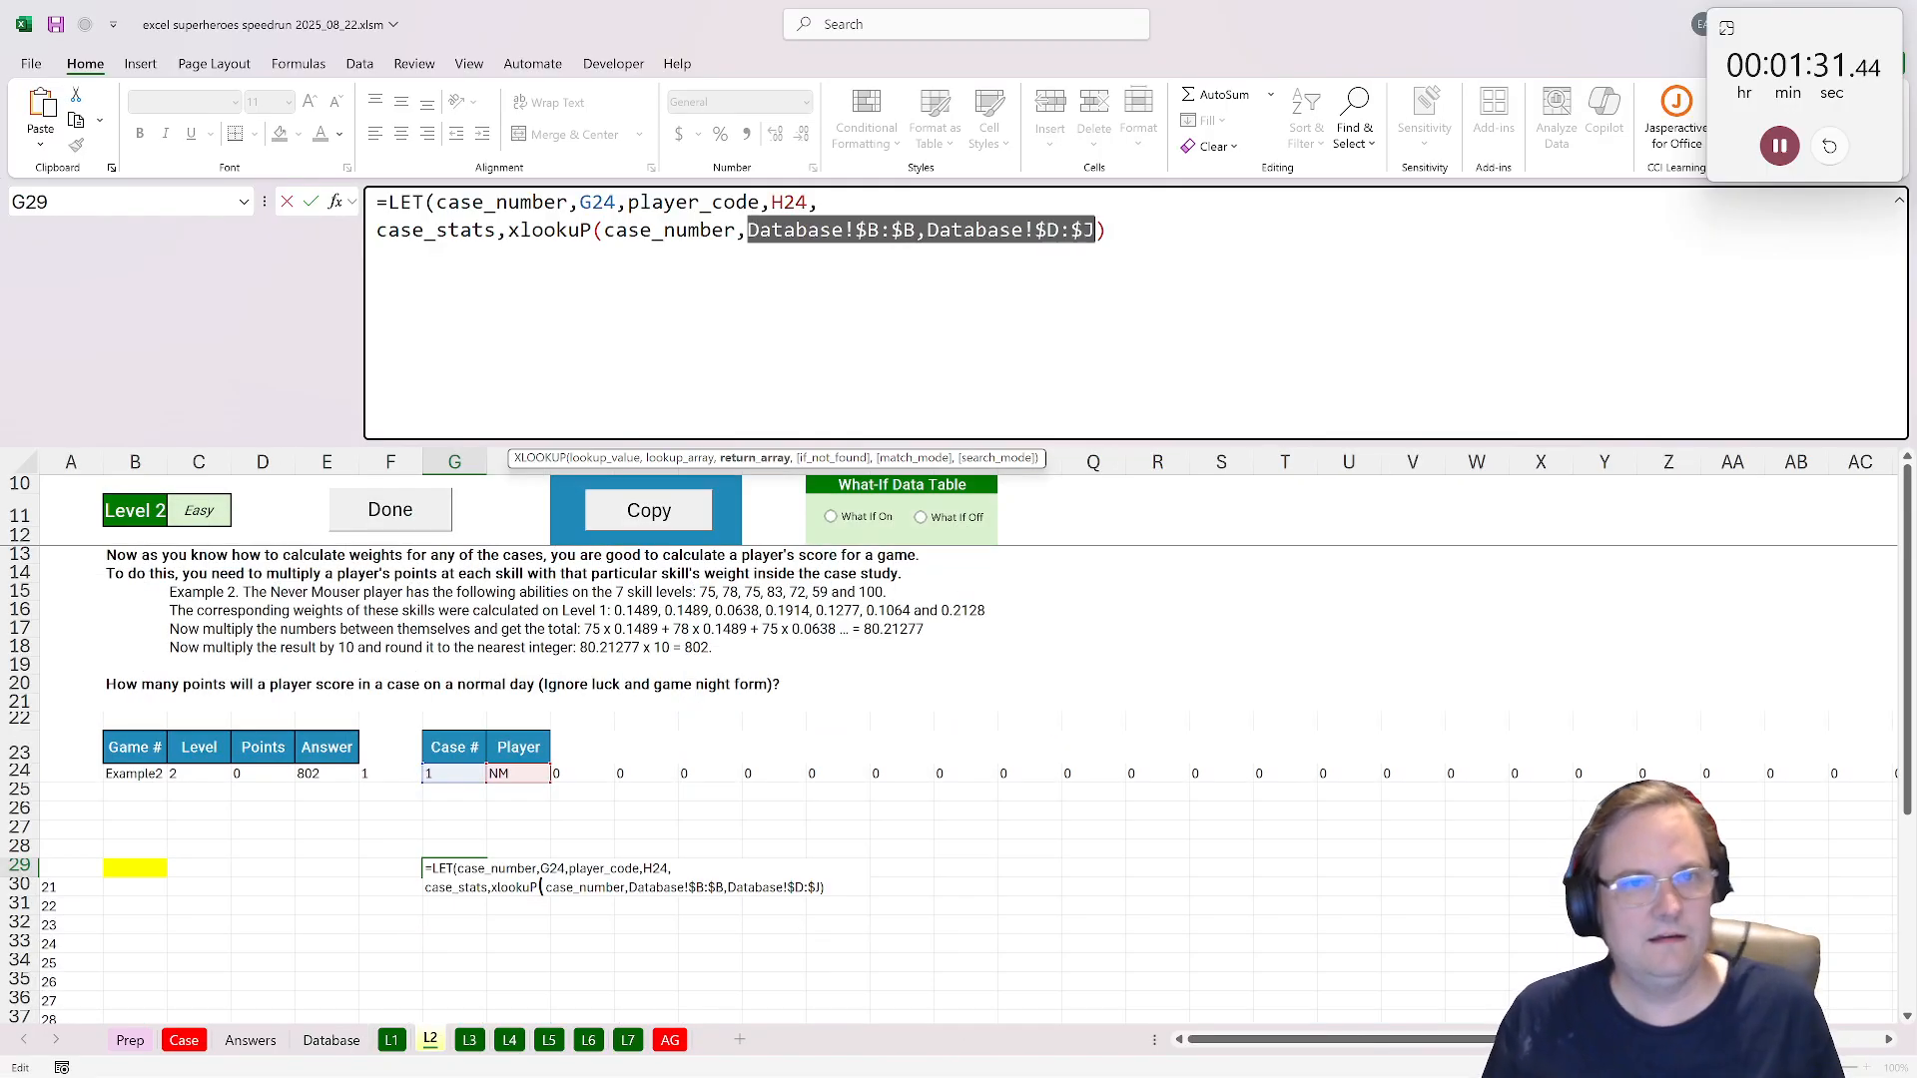
key("F4")
type(", ")
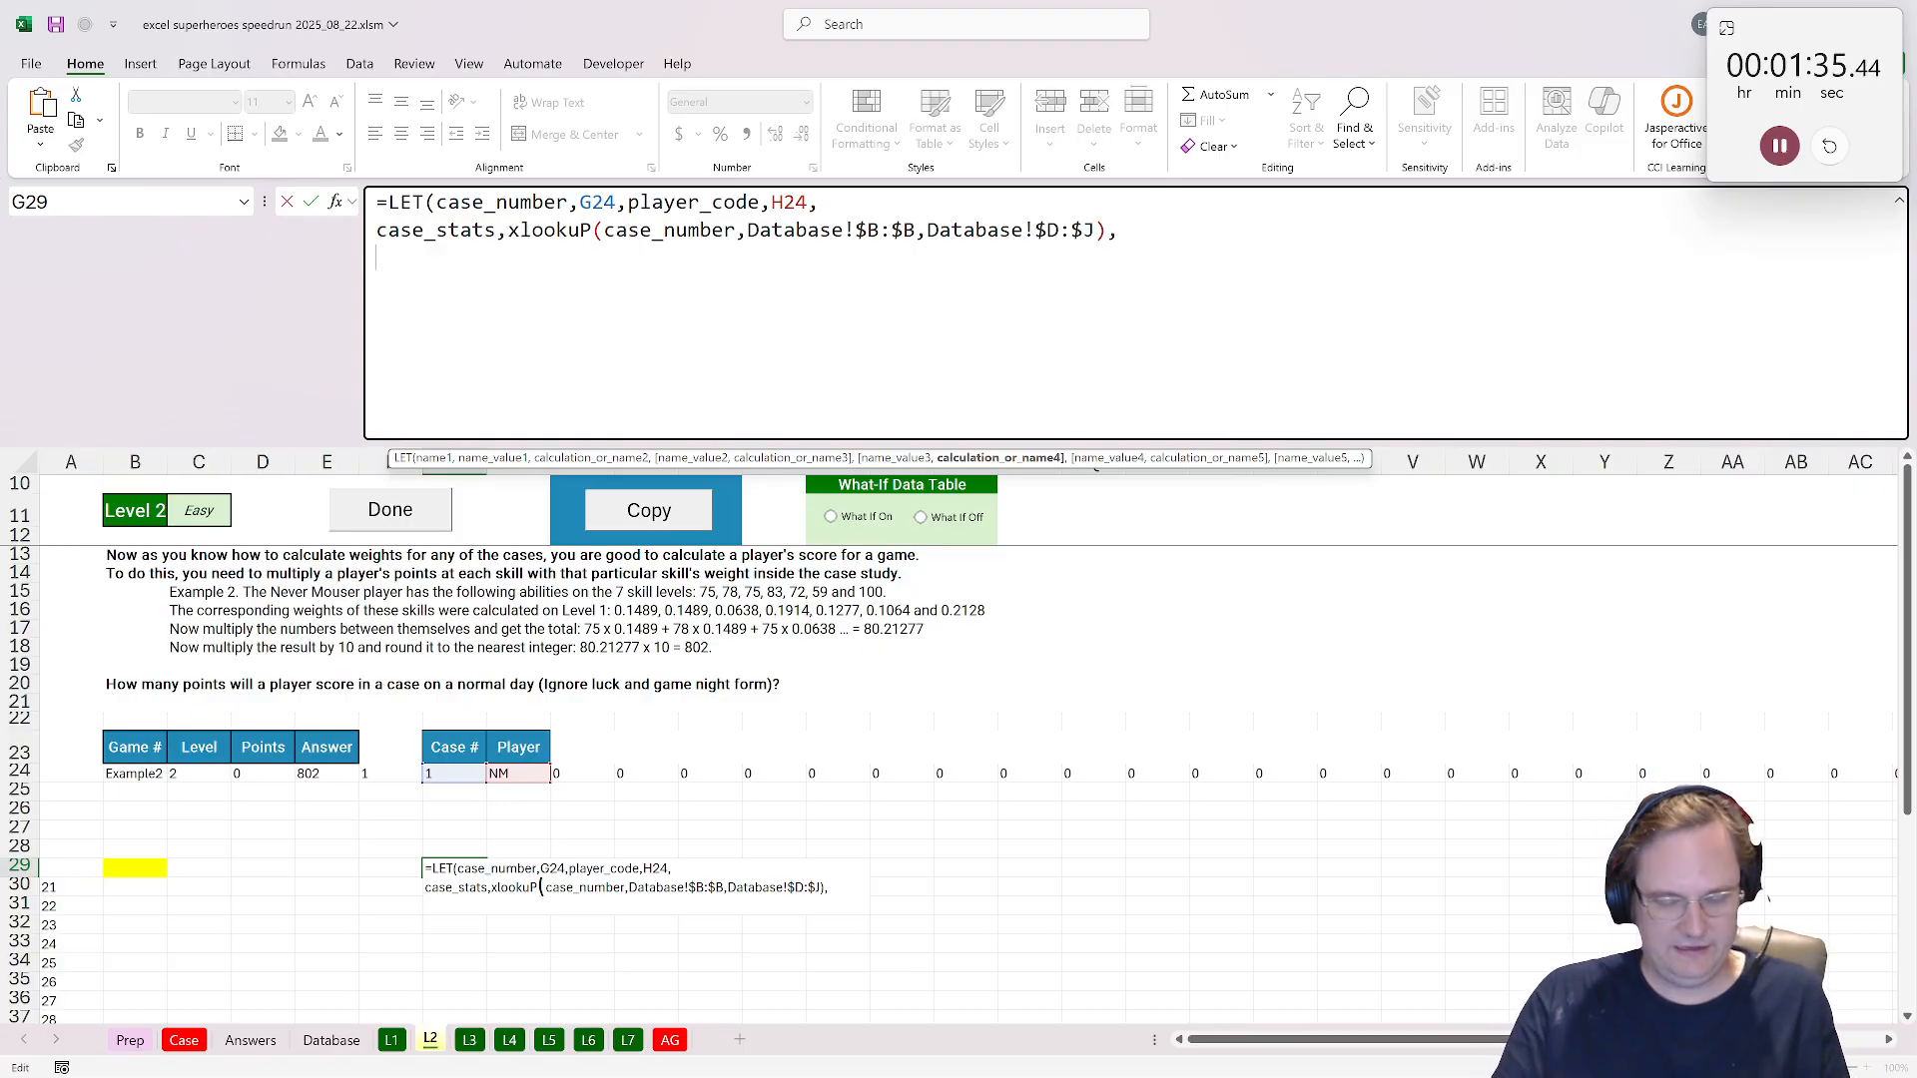
Name the next LET variable case_stats2 and begin its value as case_stats divided by a SUM.
type("case_stats2,")
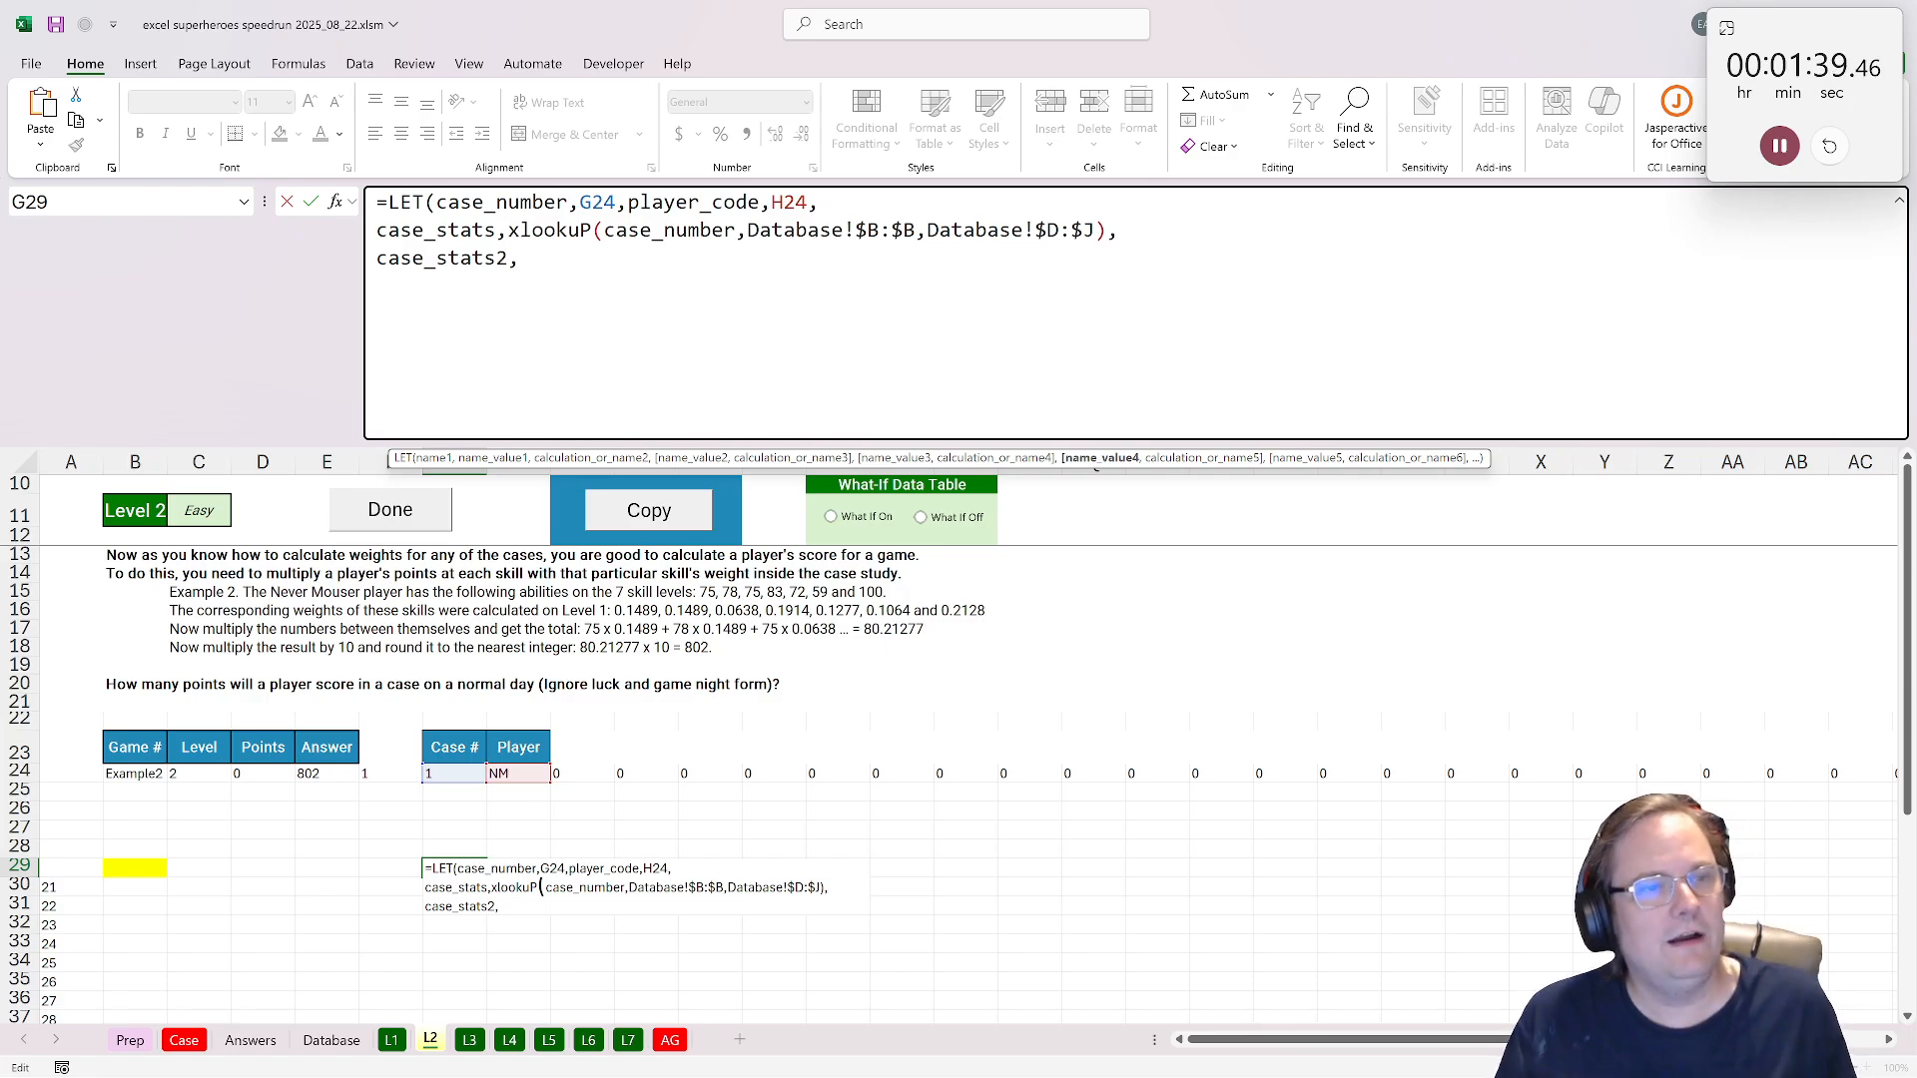
key("Up")
key("Home")
key("ctrl+shift+Right")
key("Right")
key("Down")
key("End")
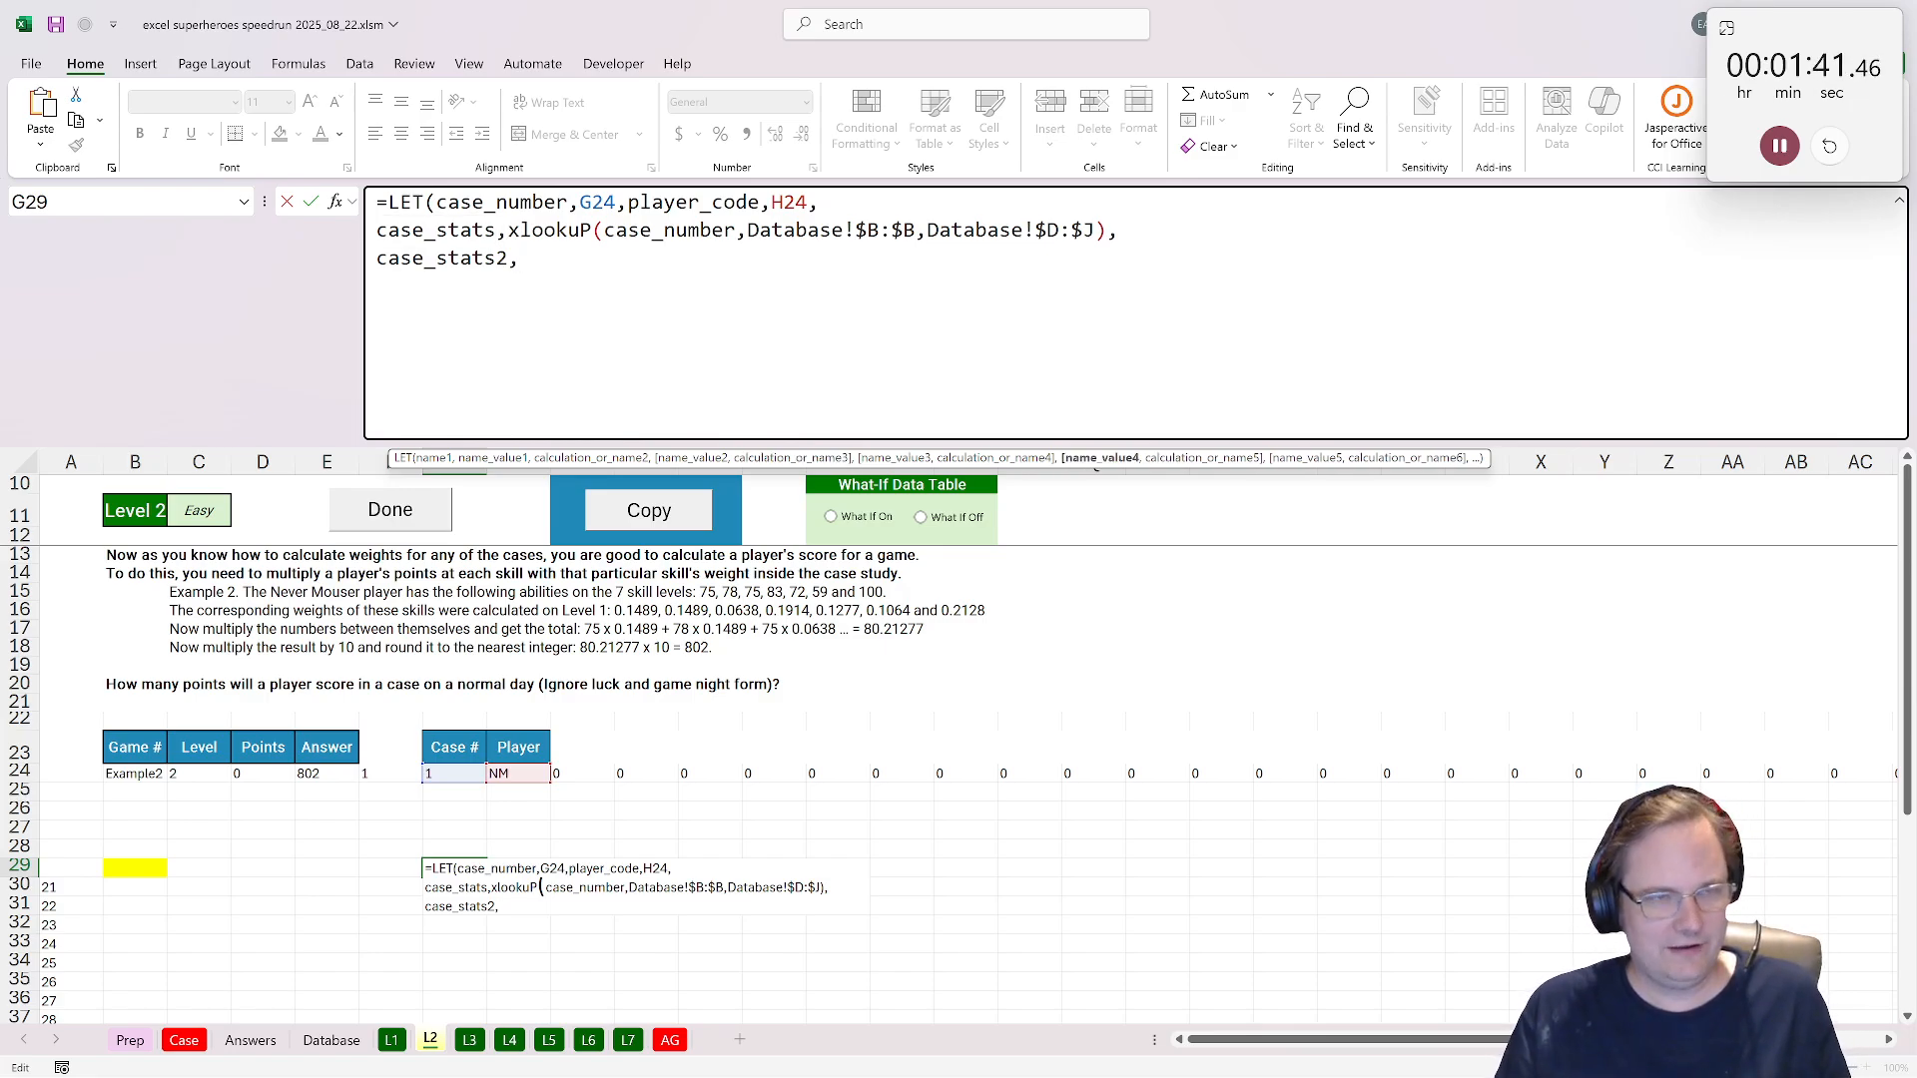
type("case_stats/sum(")
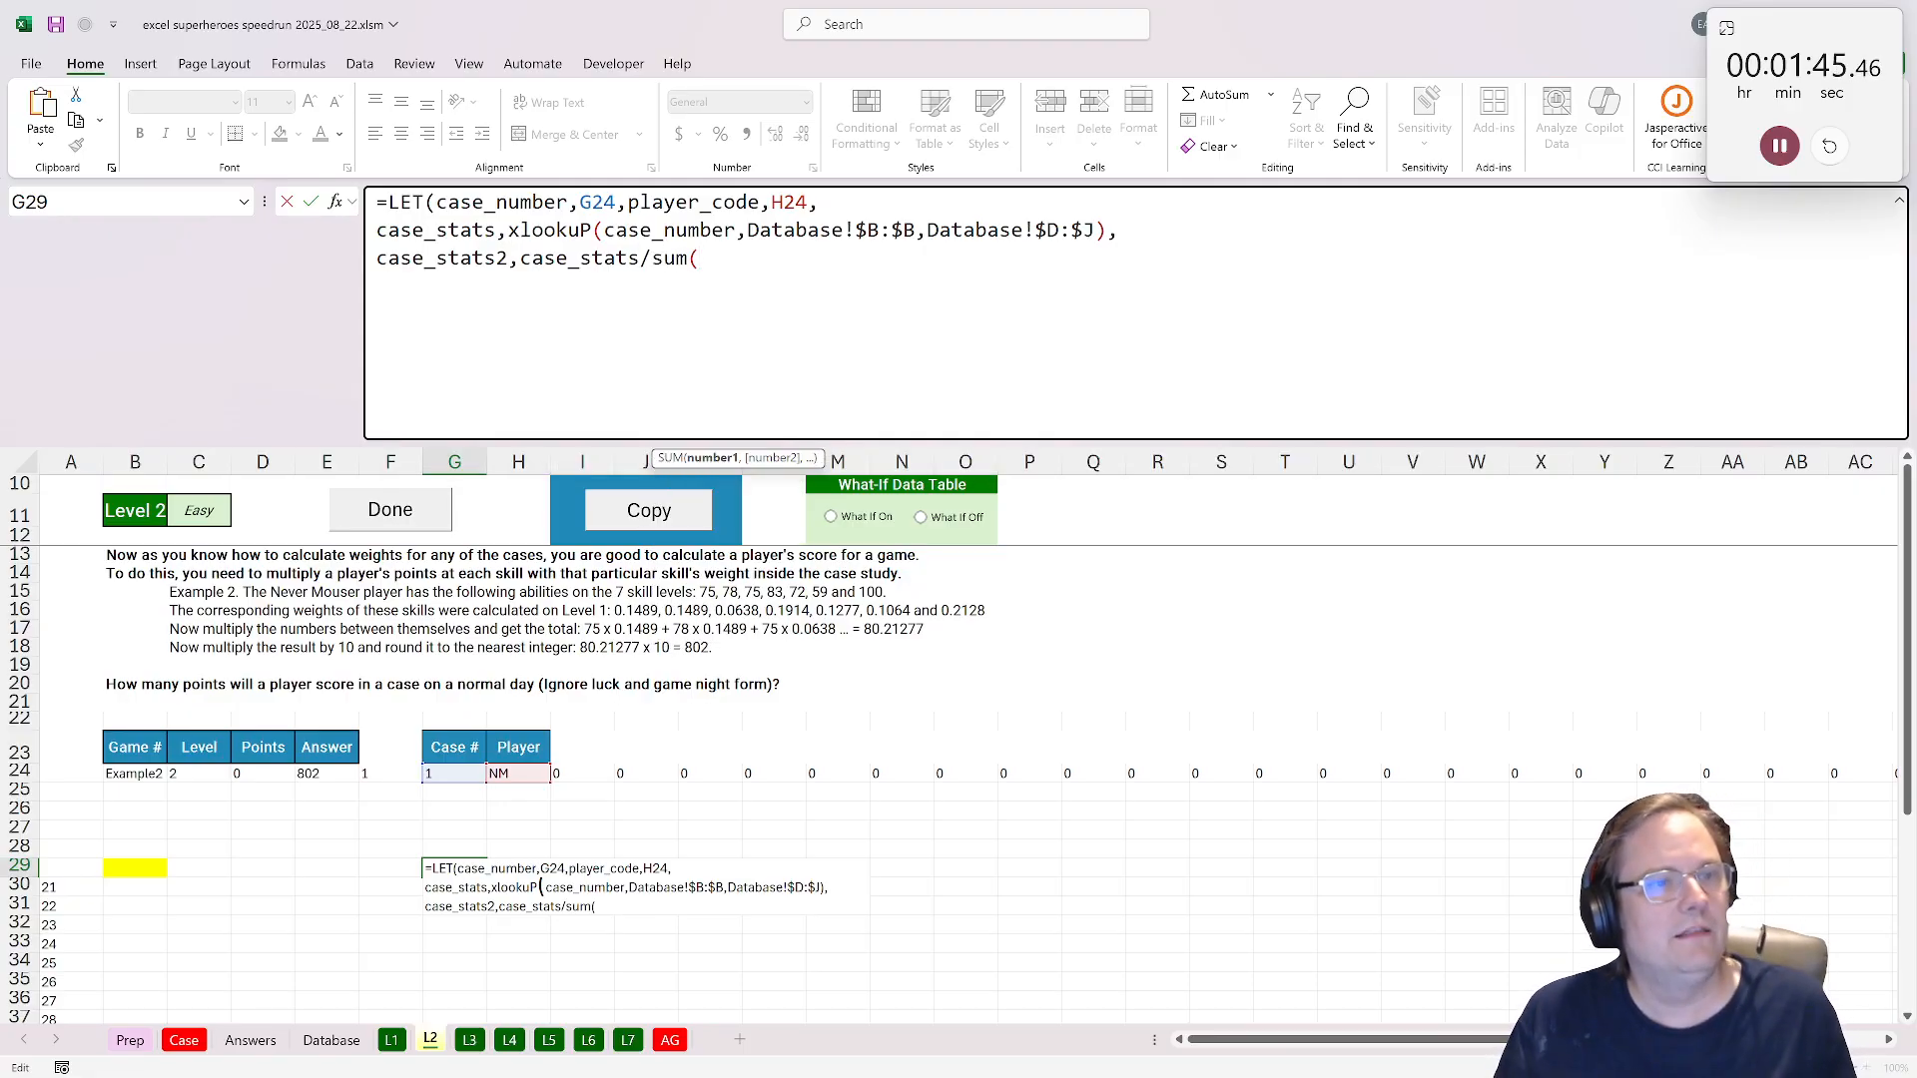
Complete the case_stats2 divisor as SUM(case_stats) and continue the formula on a new line.
key("Home")
key("ctrl+shift+Right")
double_click(441, 231)
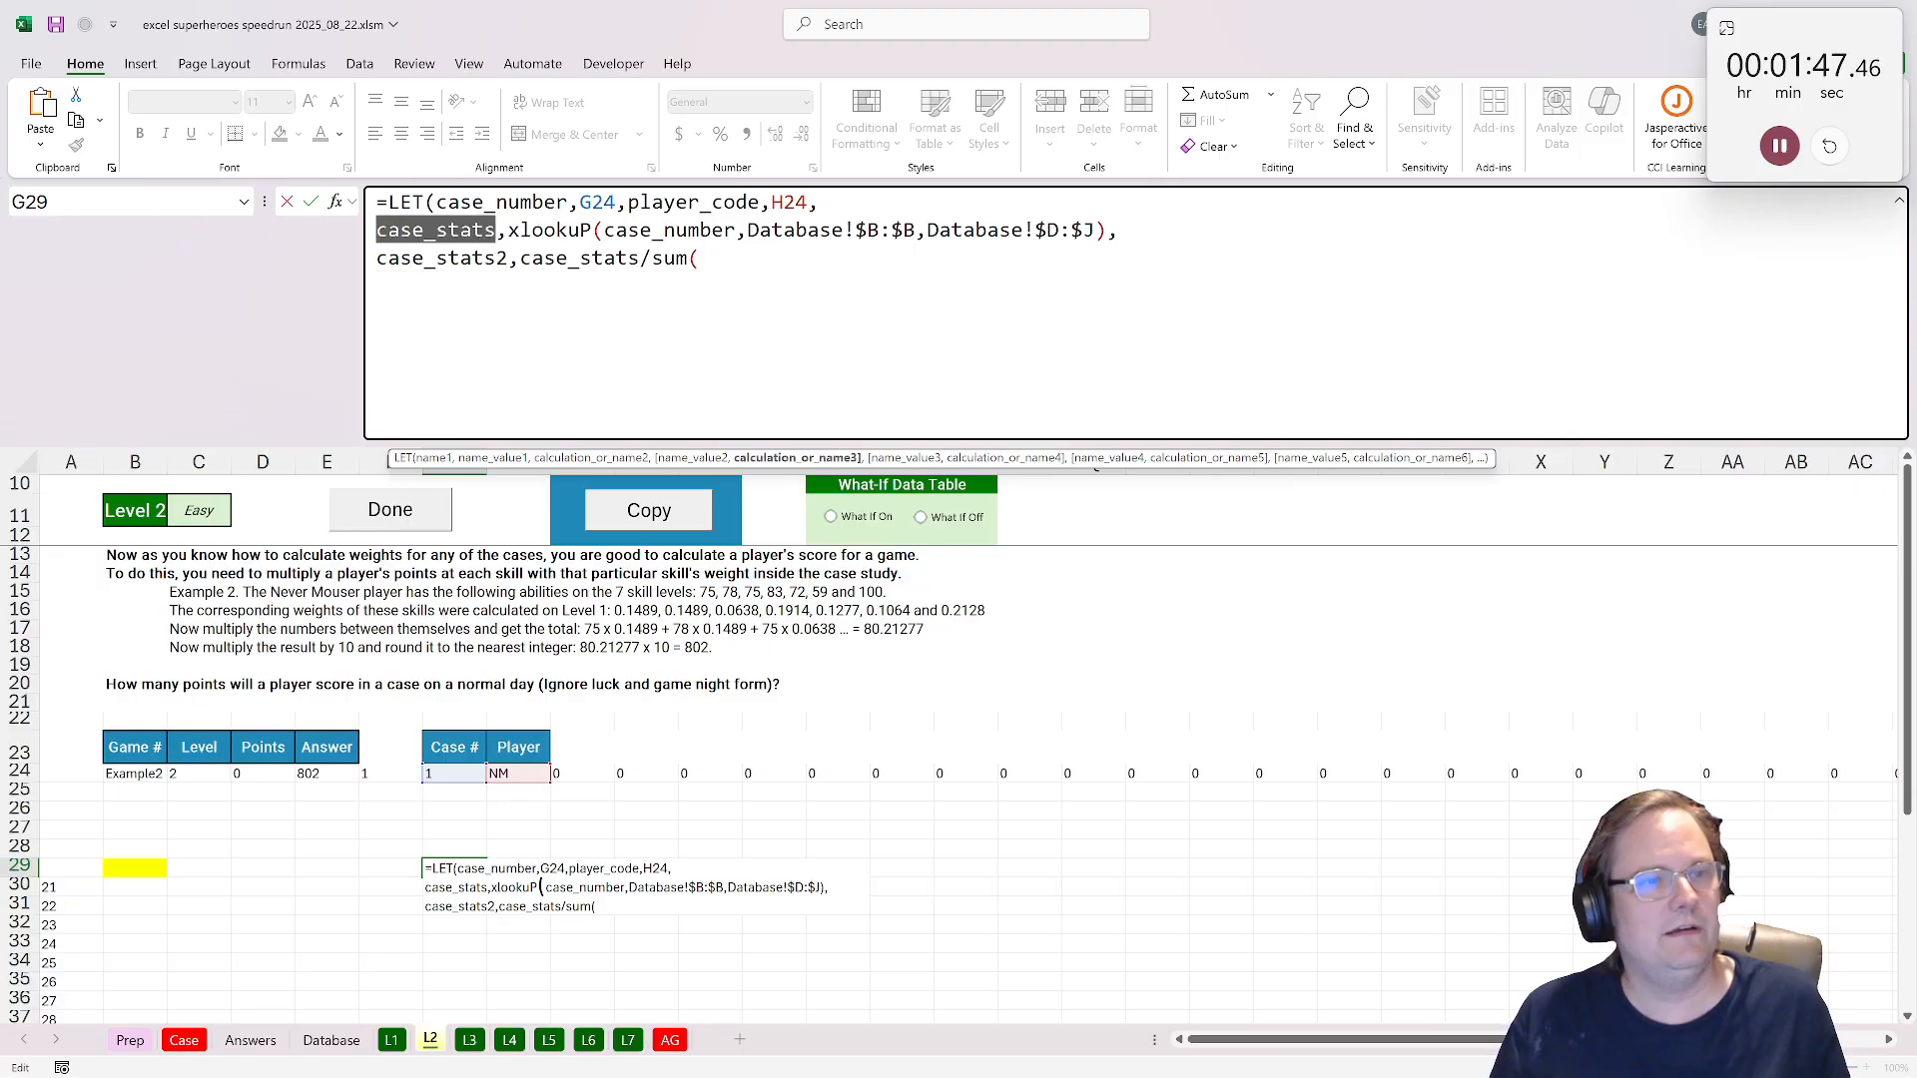
key("ctrl+c")
left_click(703, 259)
key("ctrl+v")
type(")")
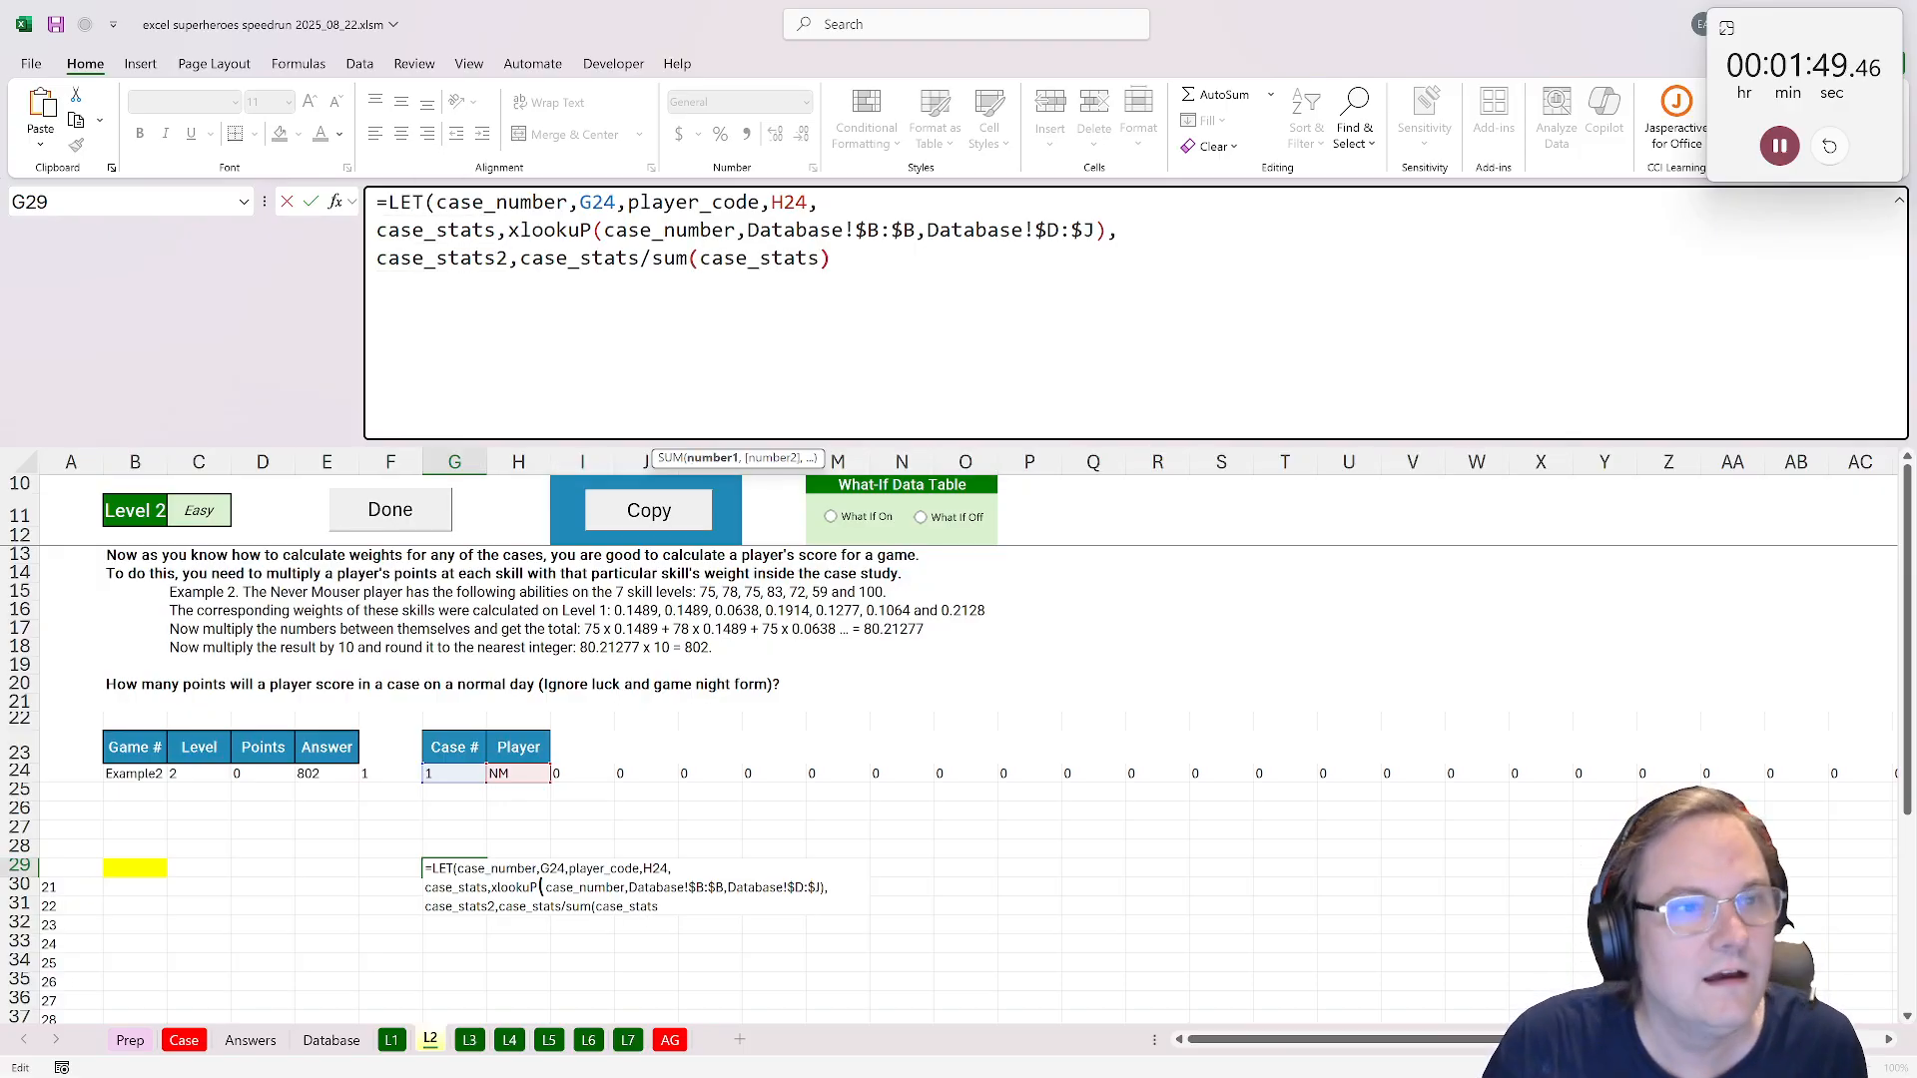
type(",")
key("alt+Return")
Name the next LET variable player_stats and begin its value as an XLOOKUP of player_code.
type("p")
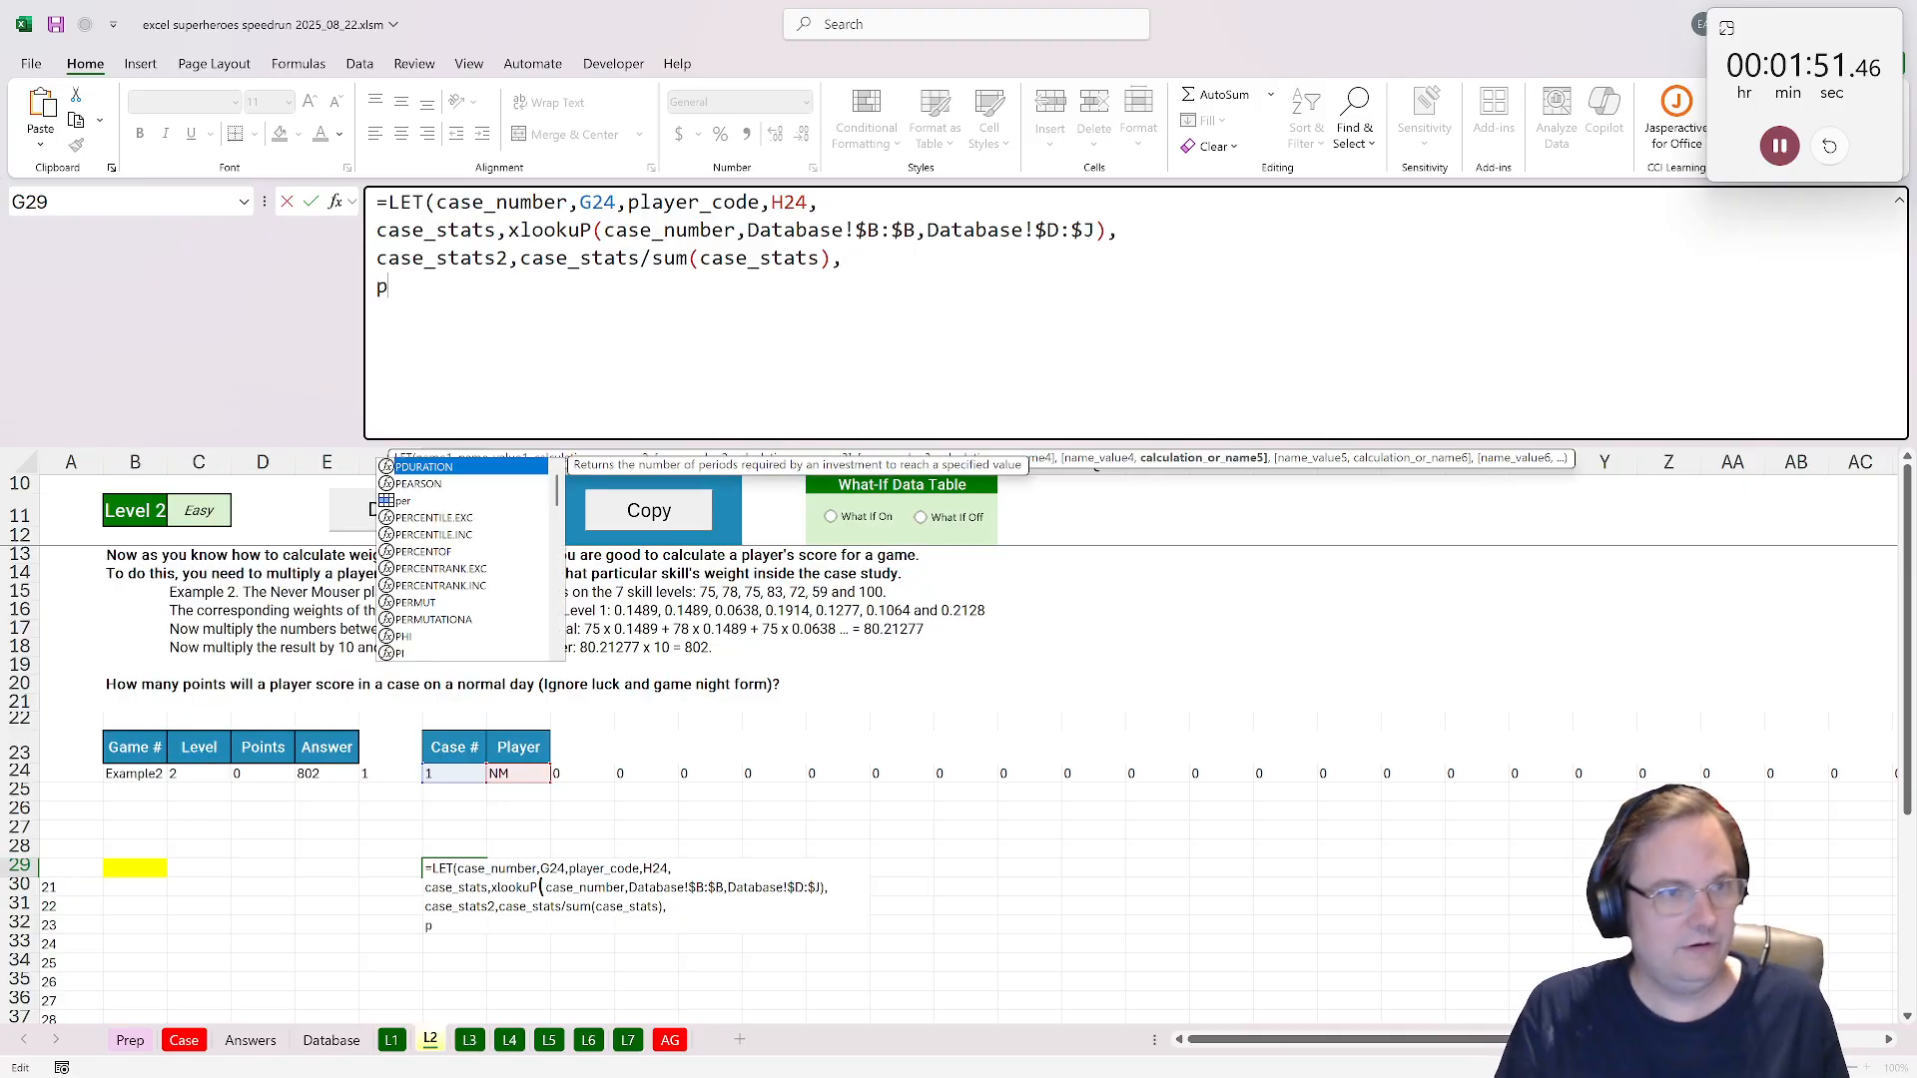
type("layer_stats")
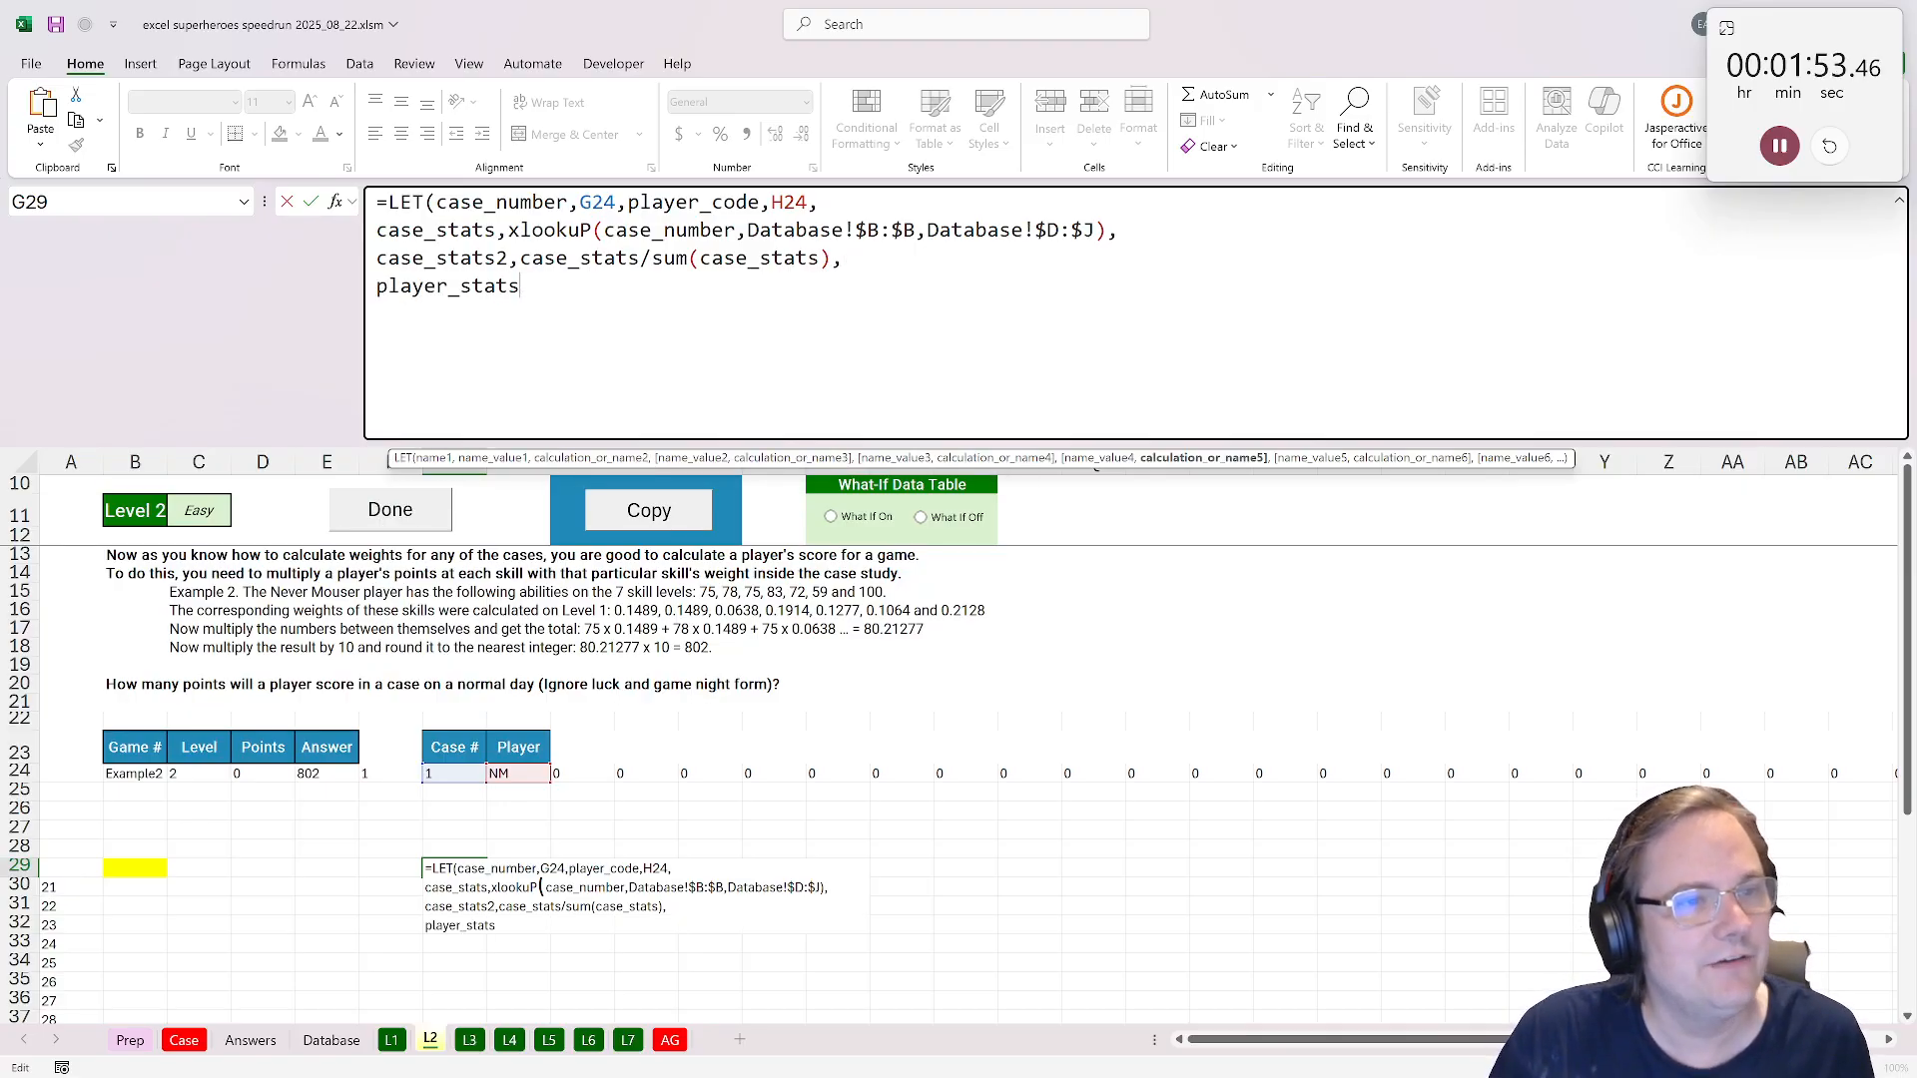
type(",xlookup(")
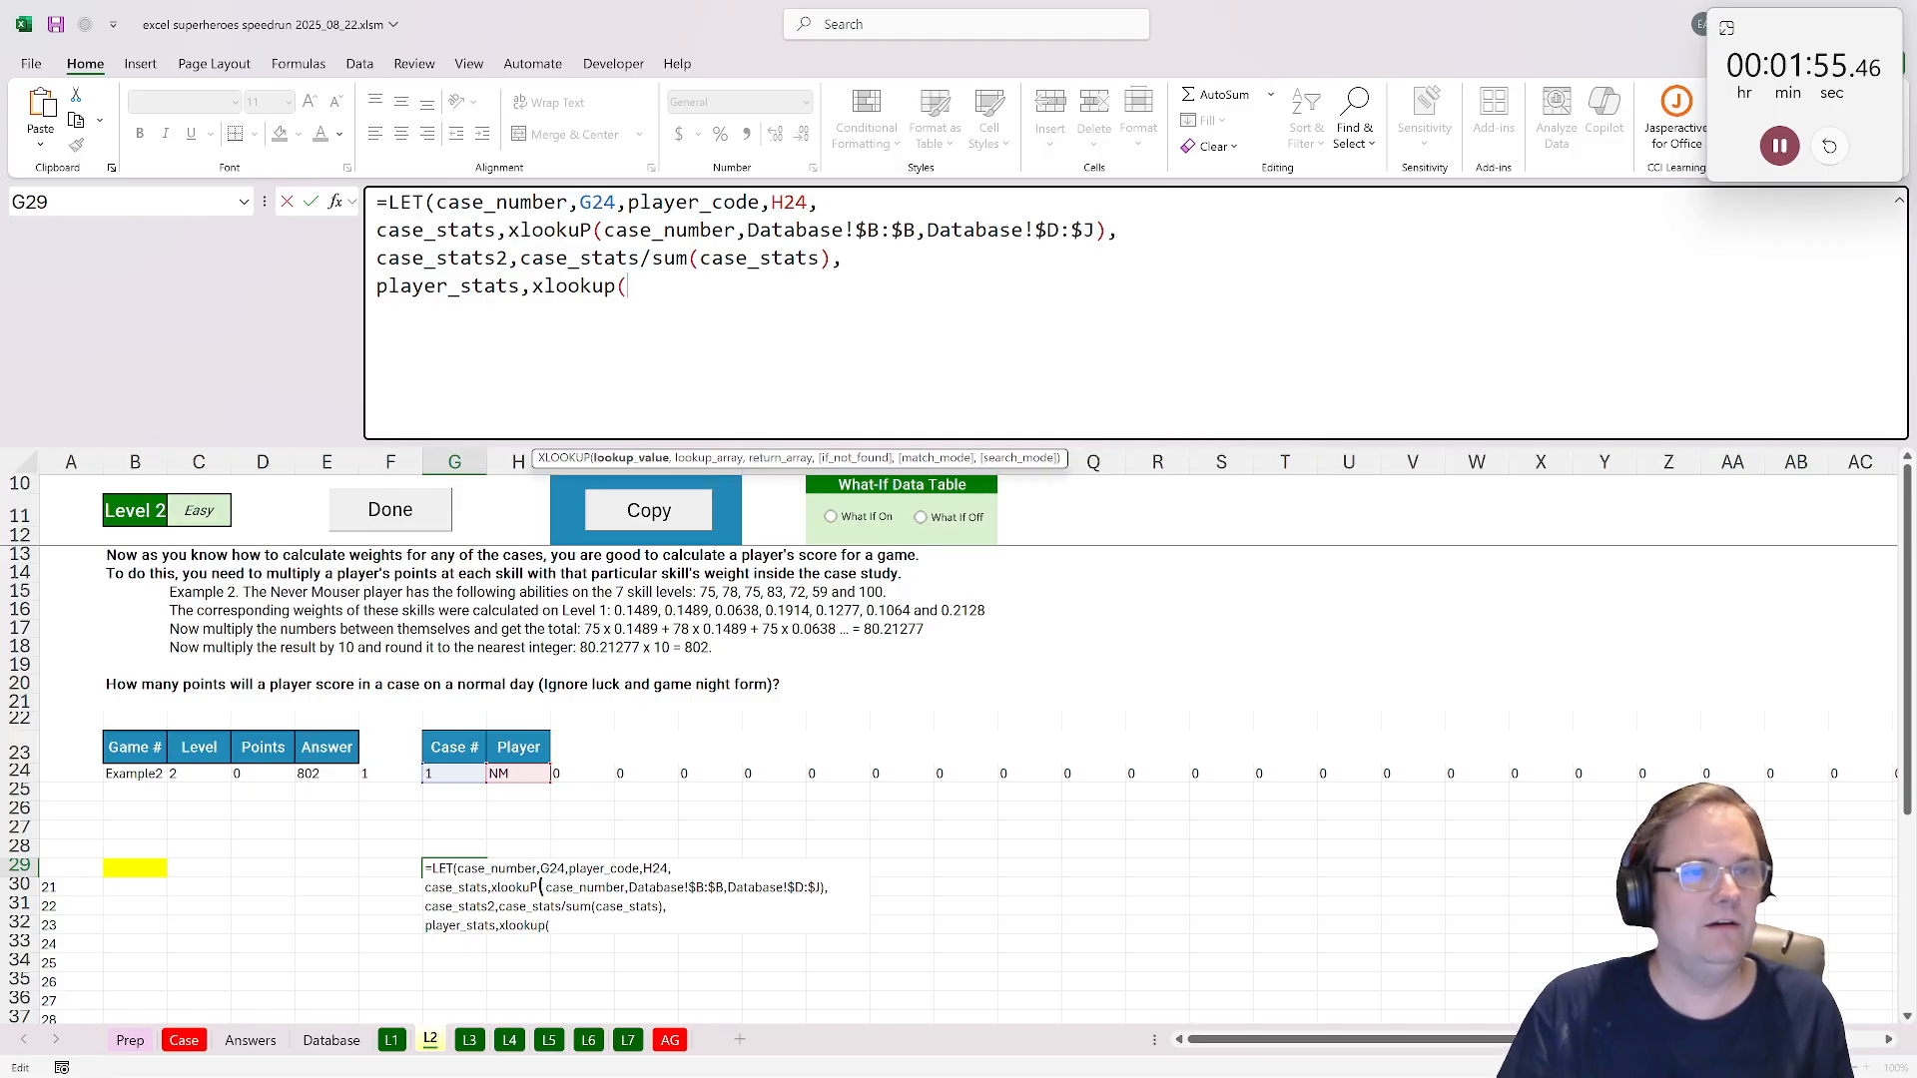
type("player_code")
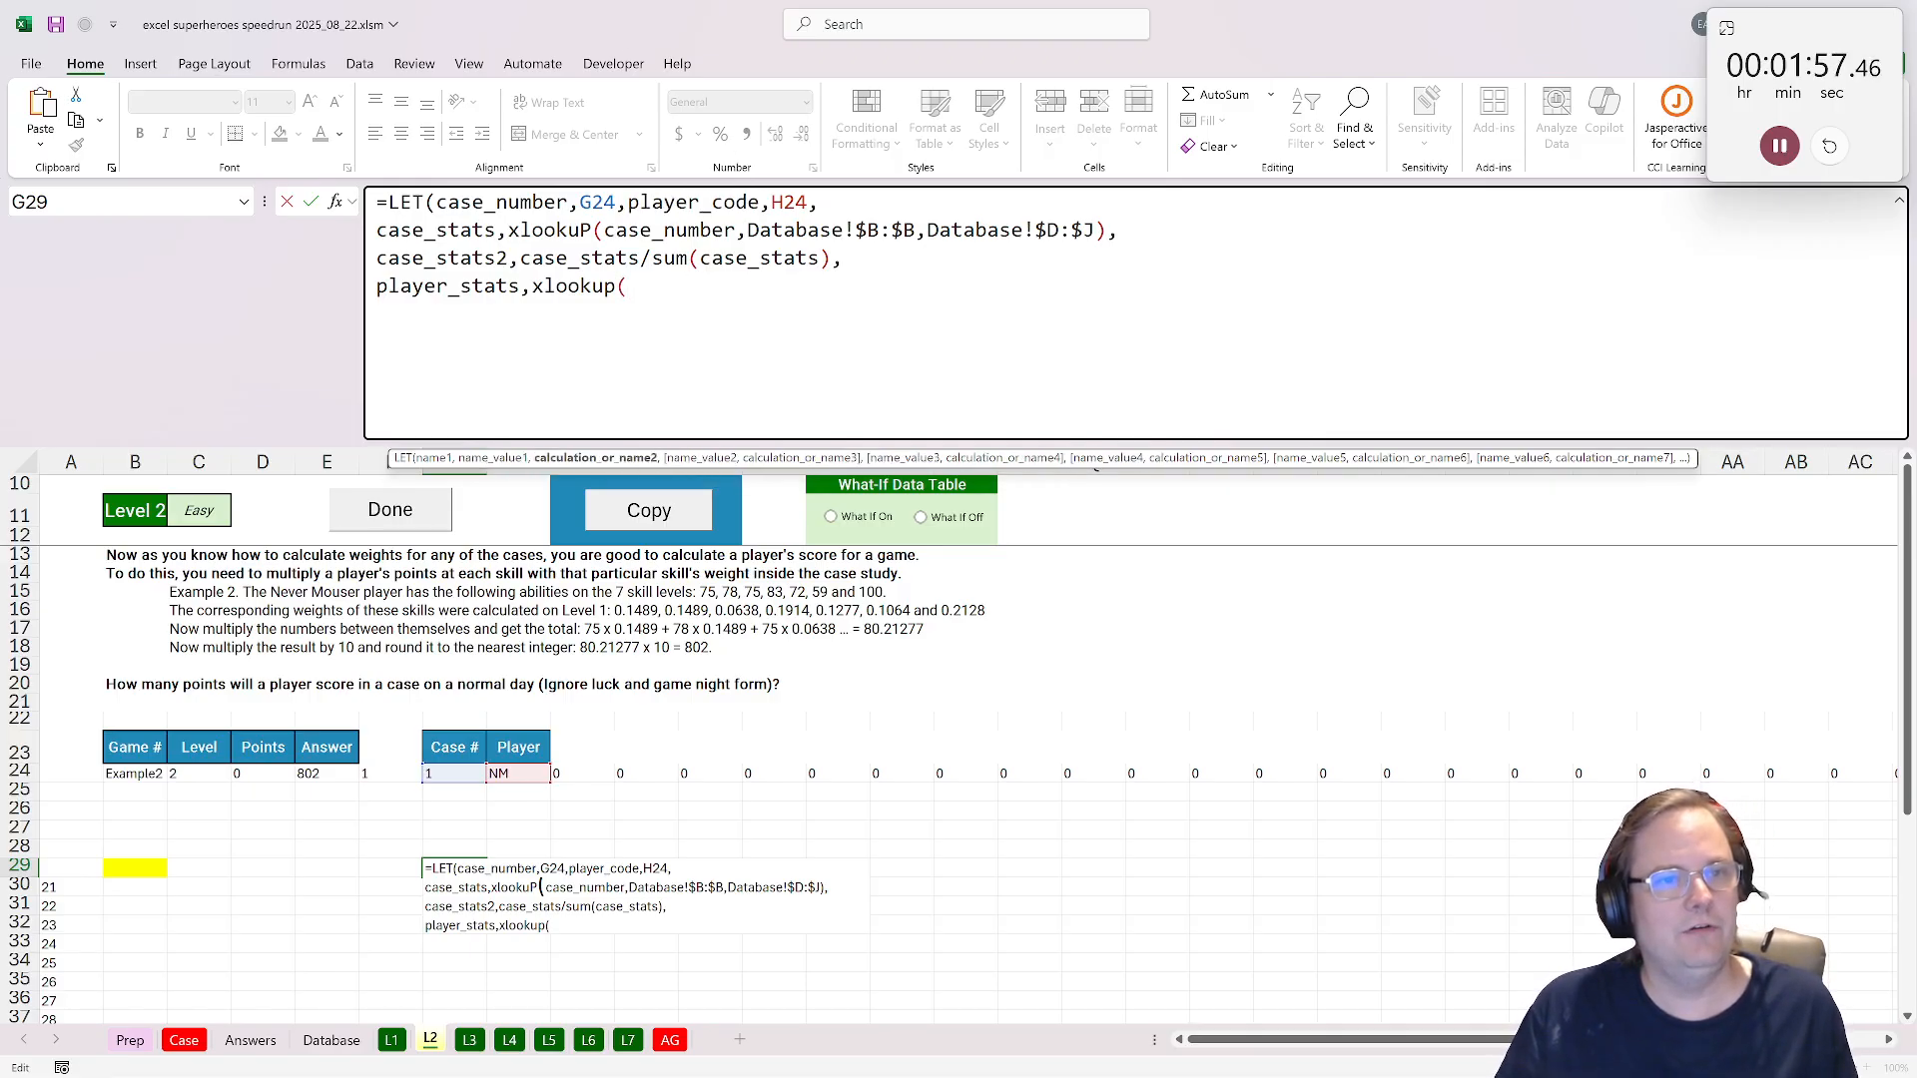
type(",")
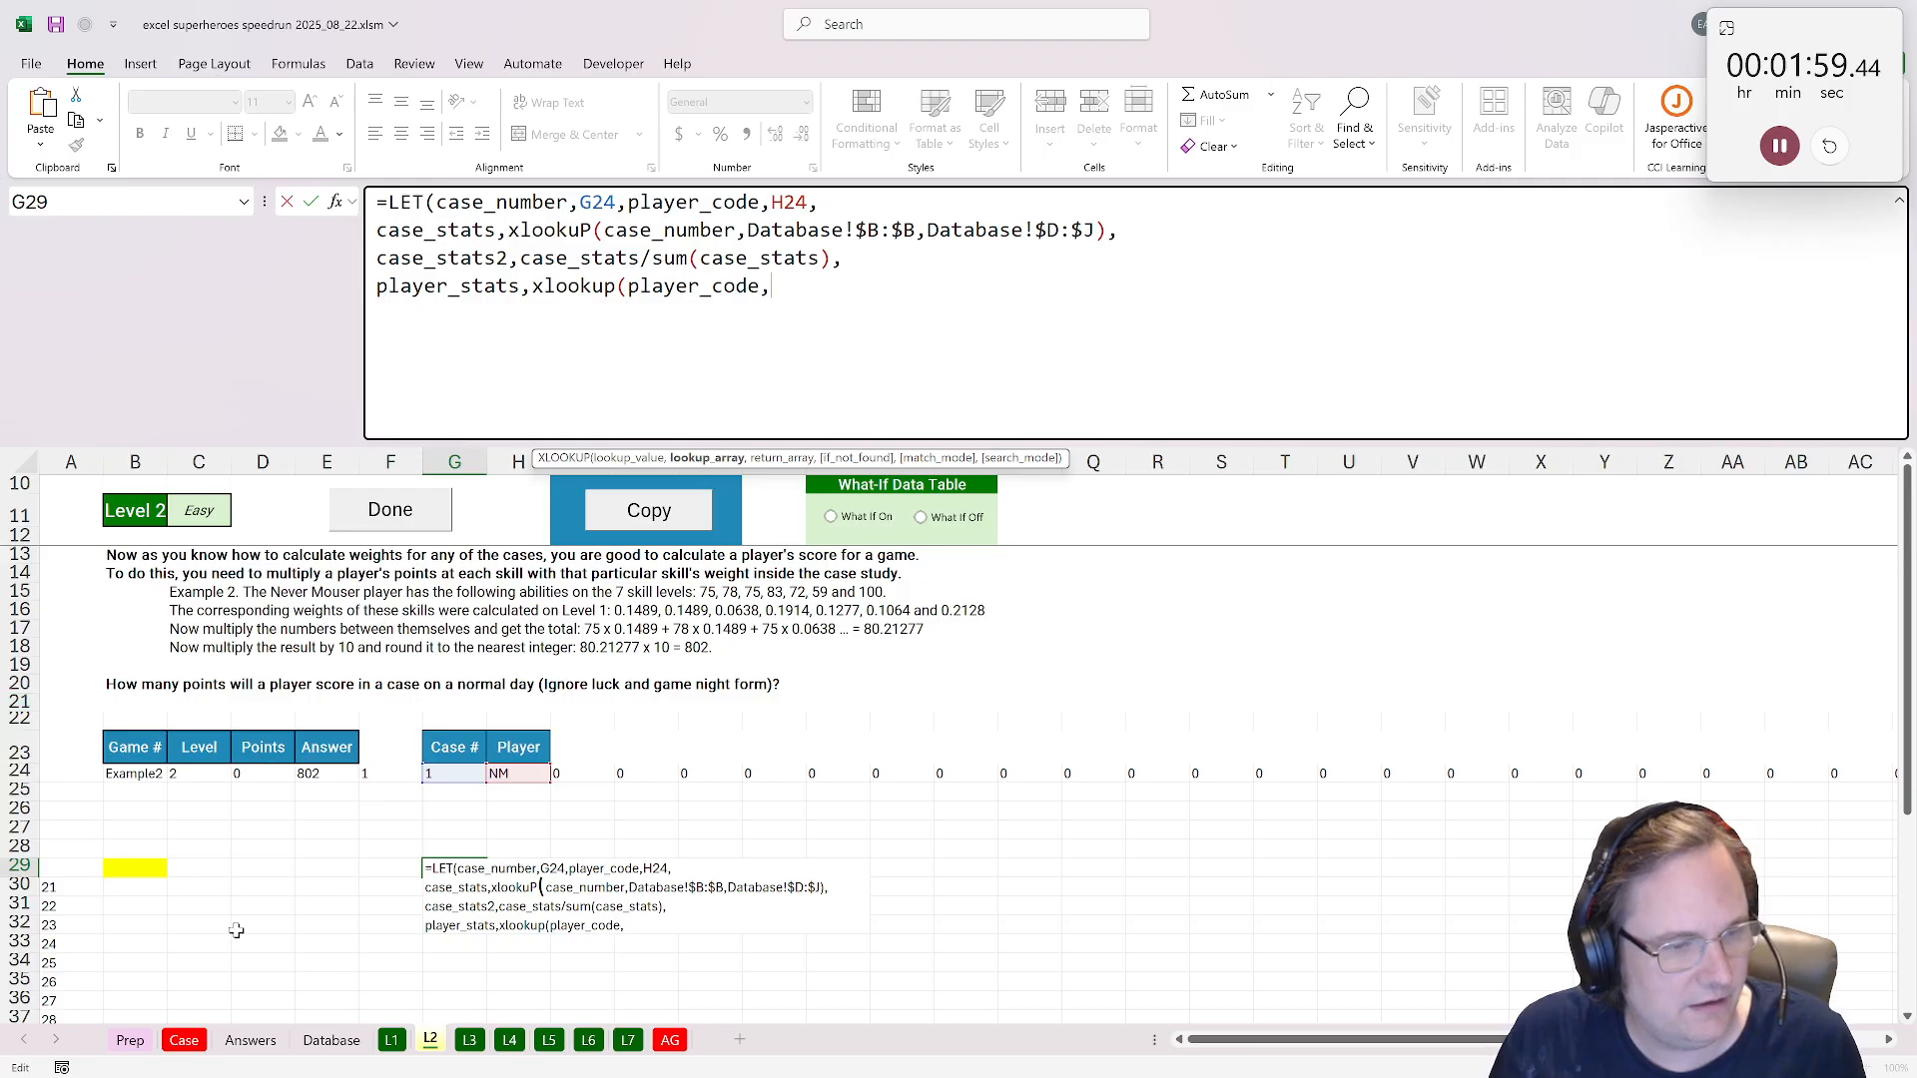
Complete the player_stats XLOOKUP with the absolute skill range Case!$G$34:$M$43 and continue on a new formula line.
left_click(182, 1041)
scroll(249, 889, "up", 3)
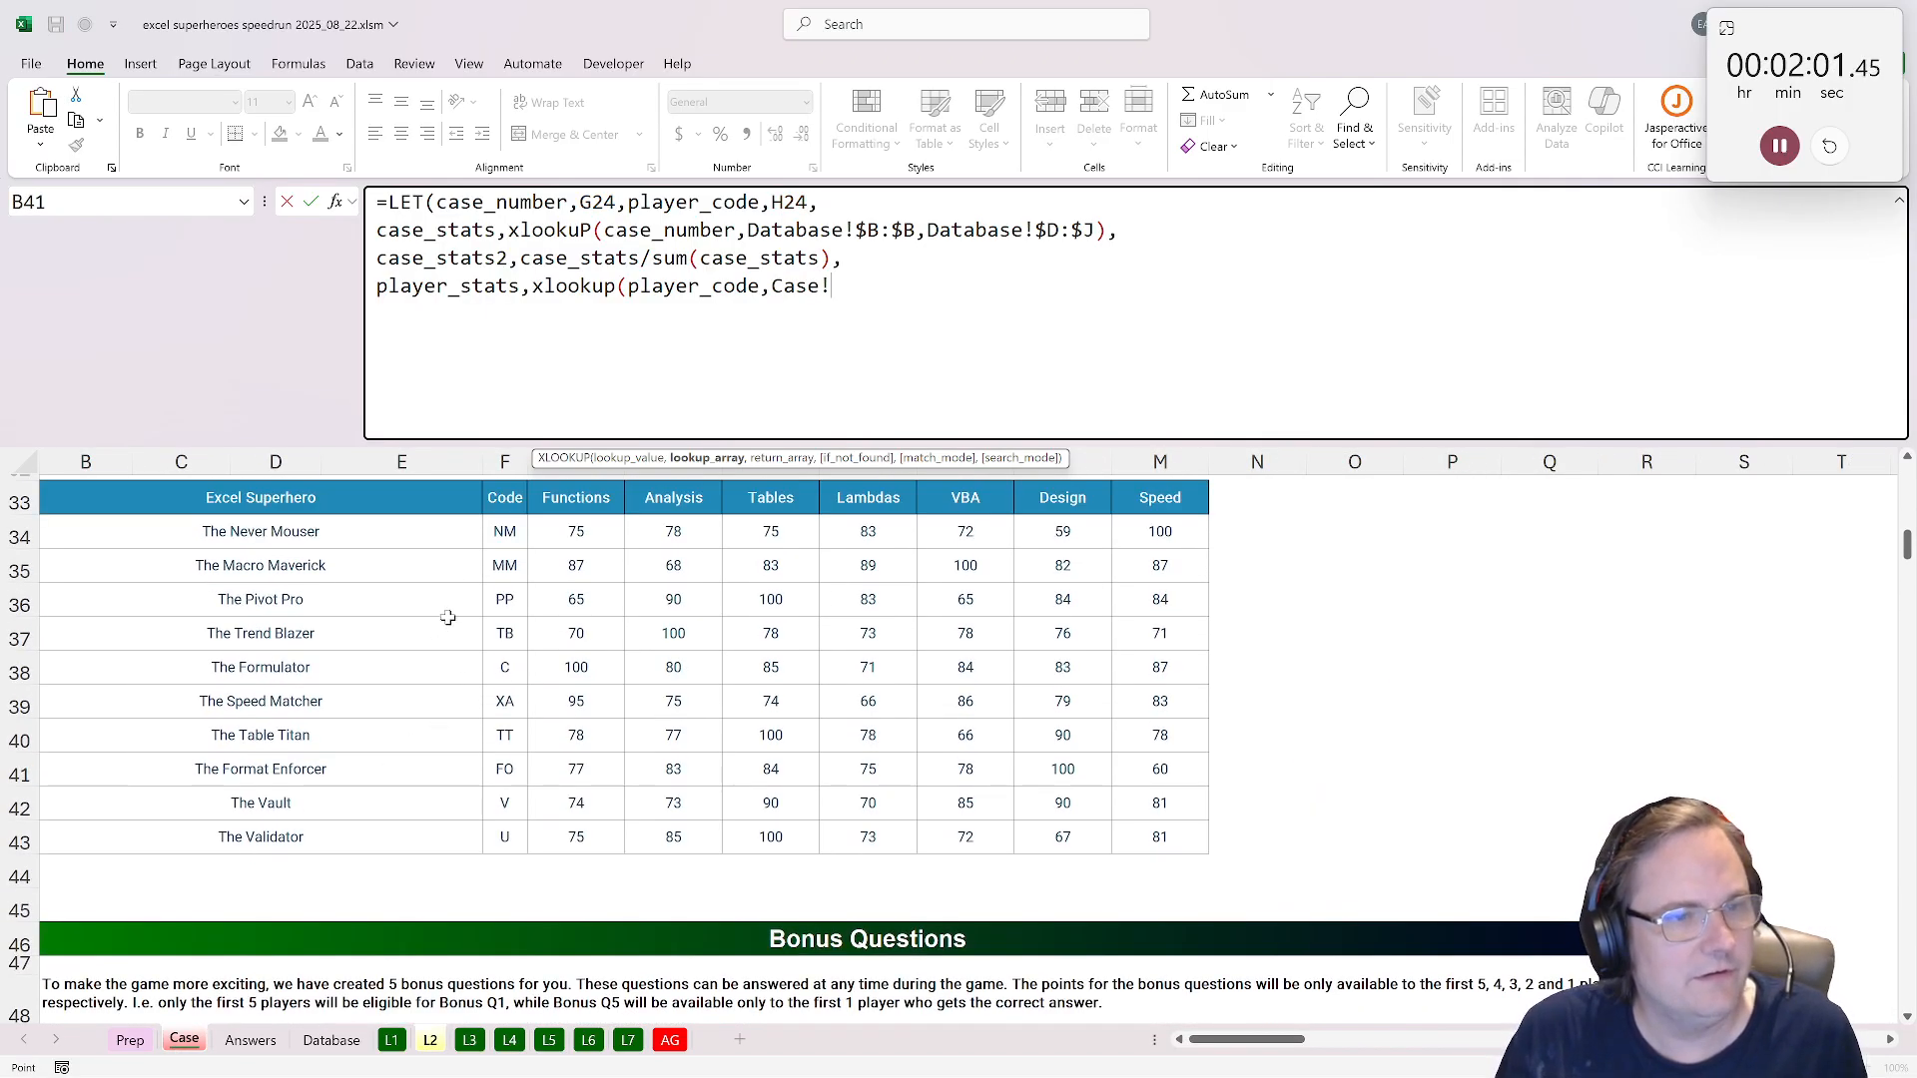
left_click_drag(504, 539, 1183, 534)
key("F4")
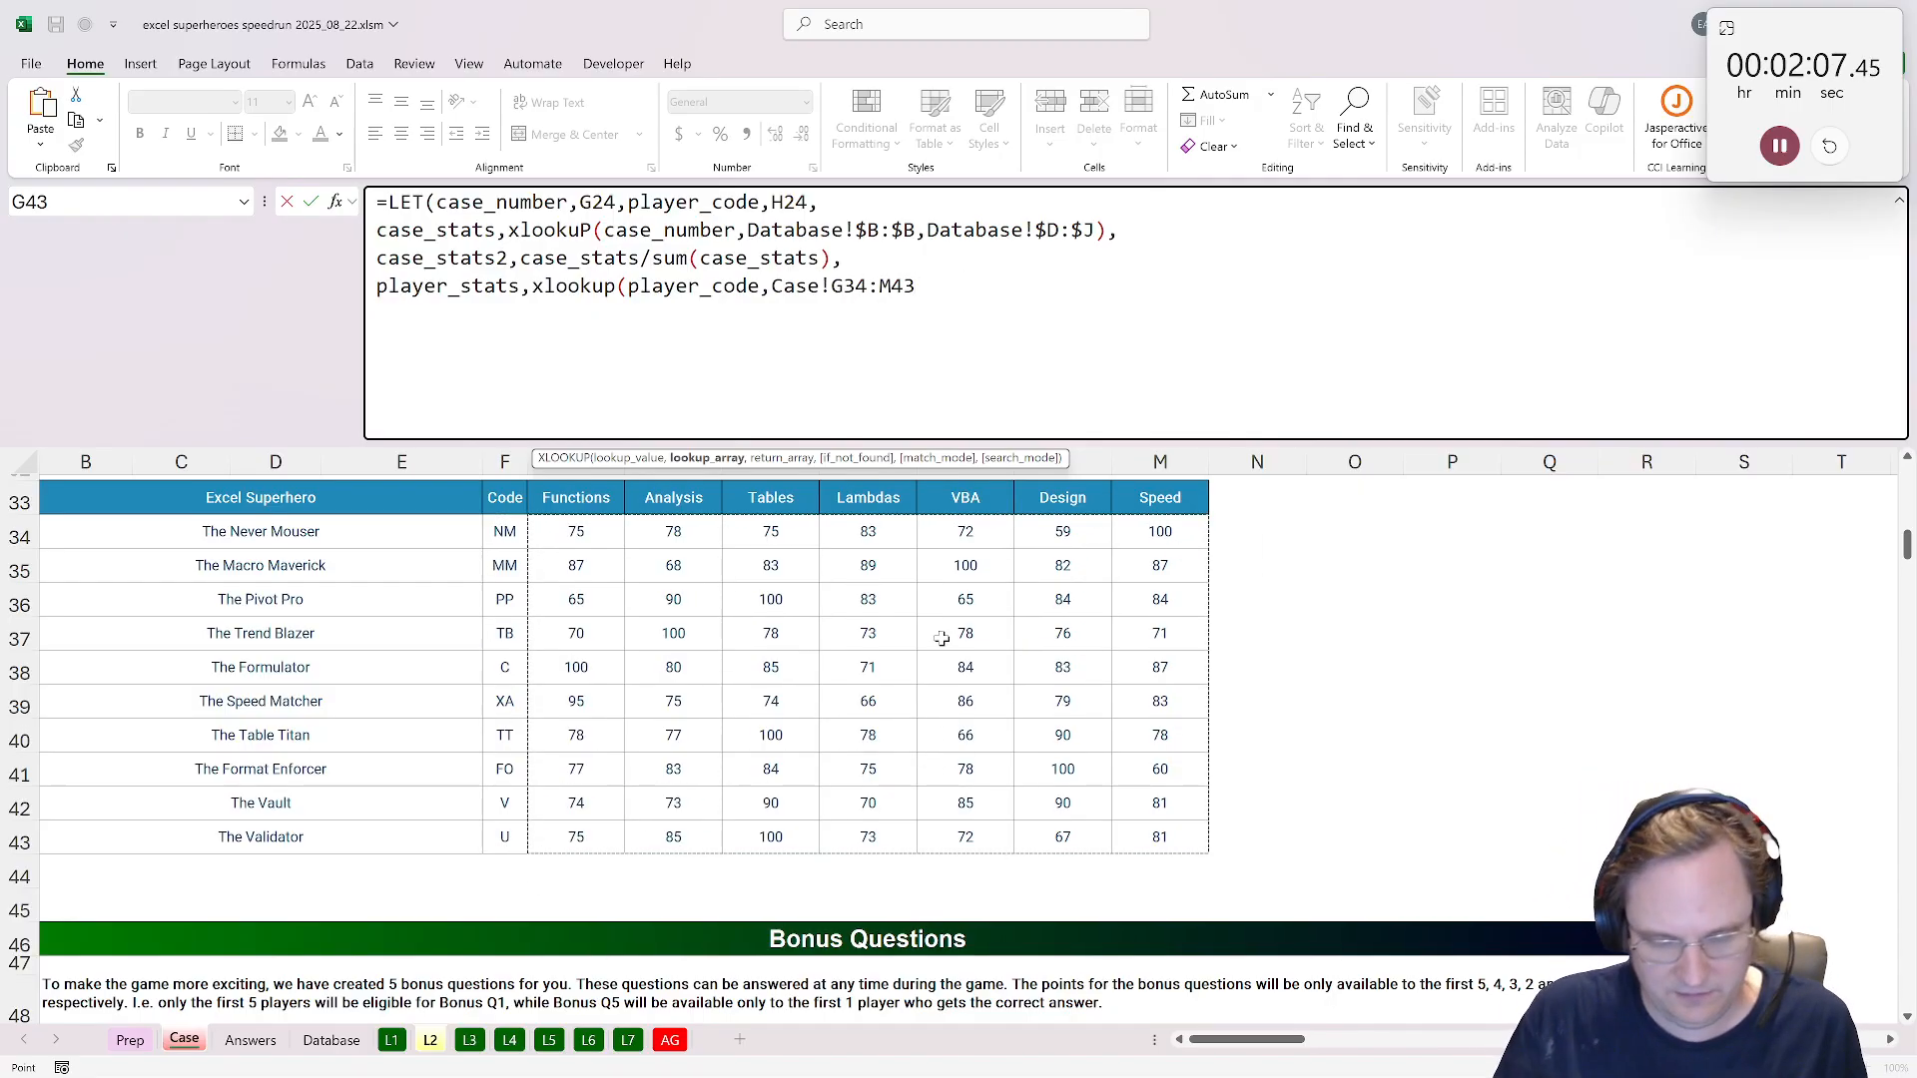
key("F4")
type(")")
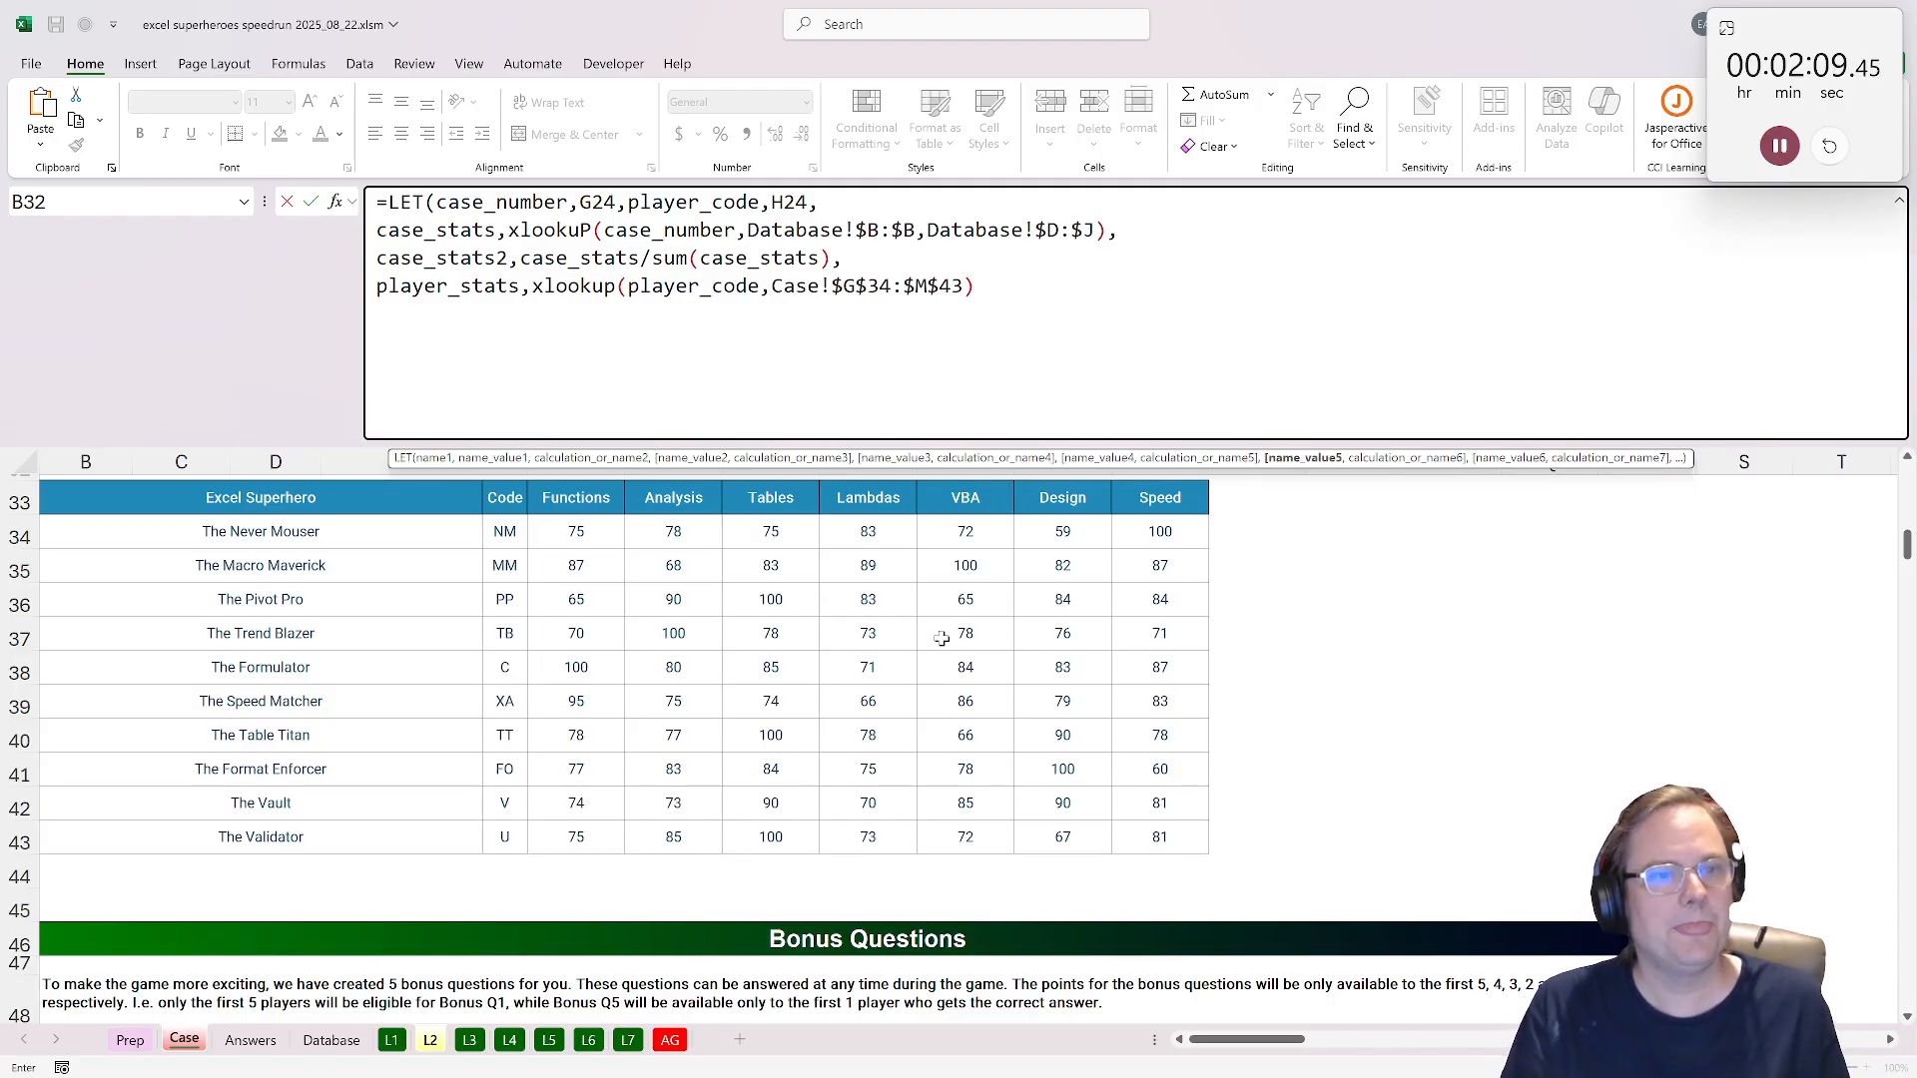
type(",")
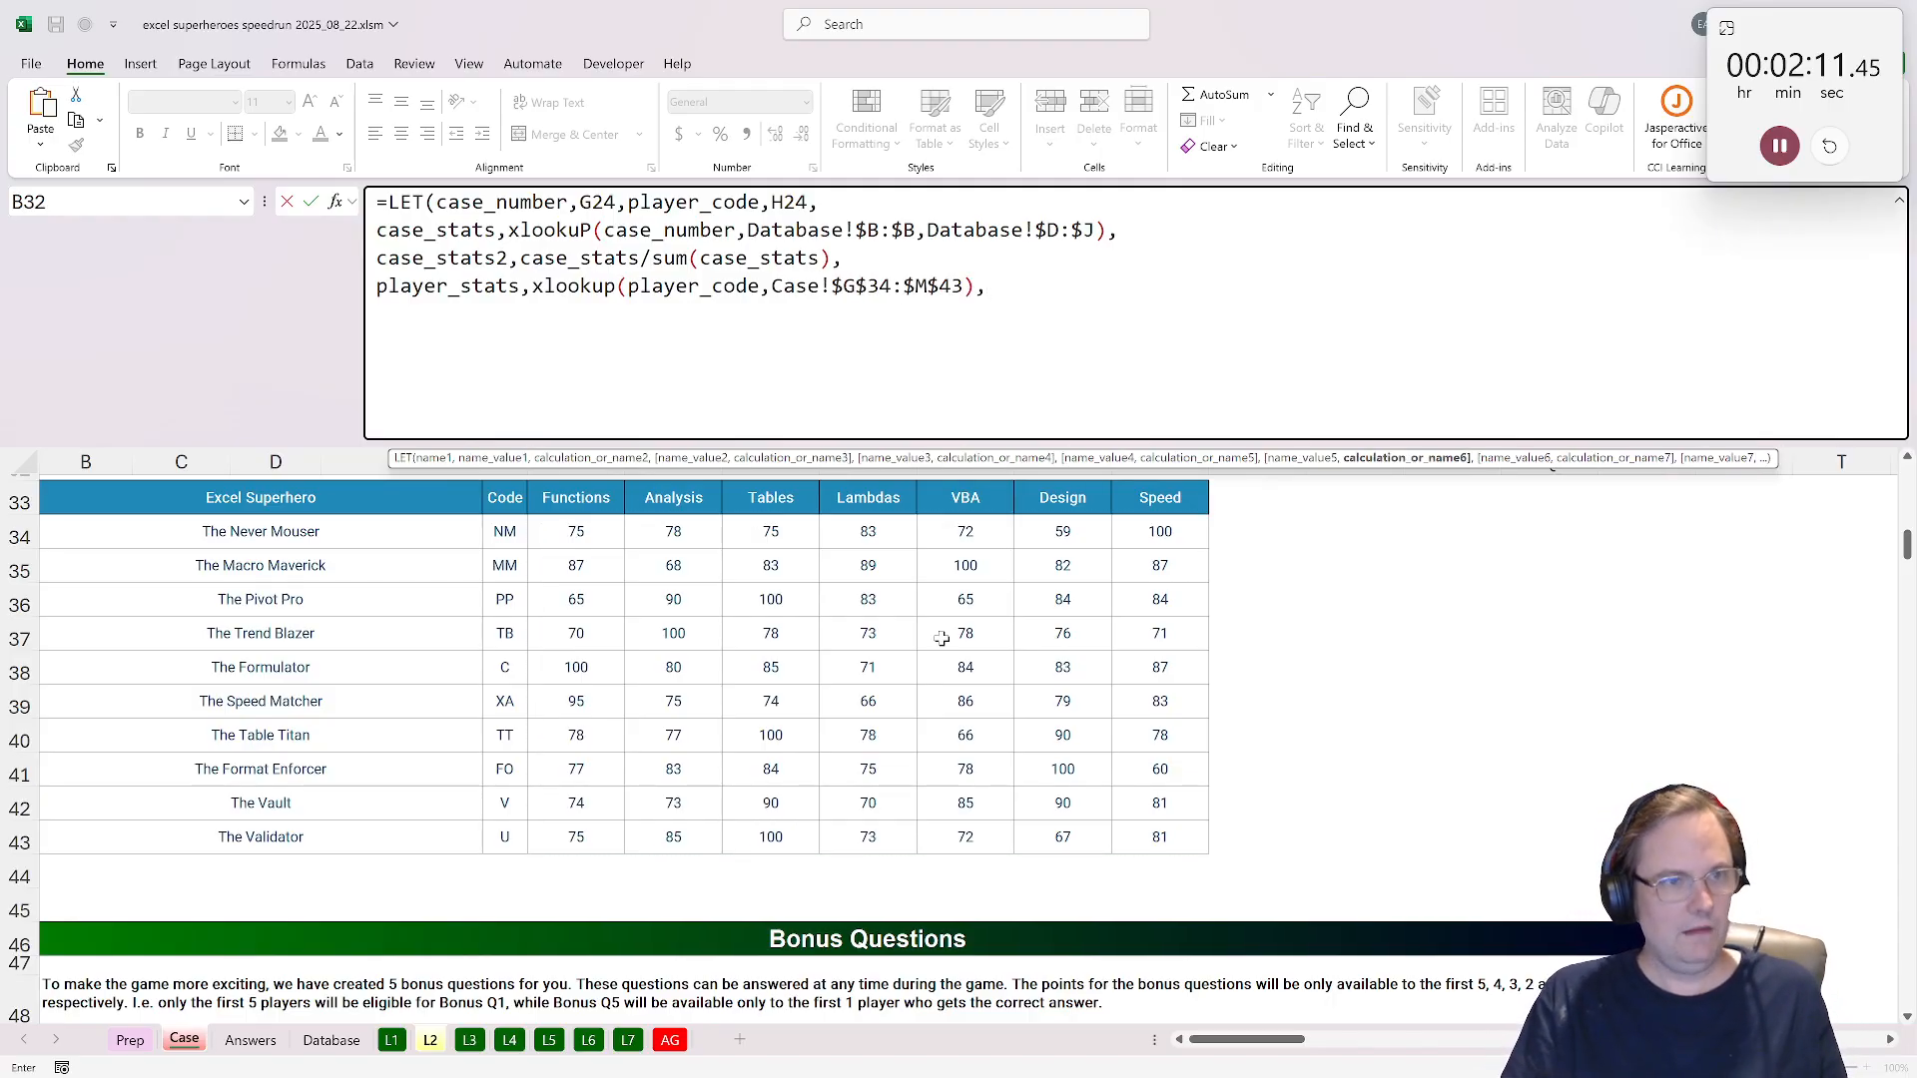
key("alt+Return")
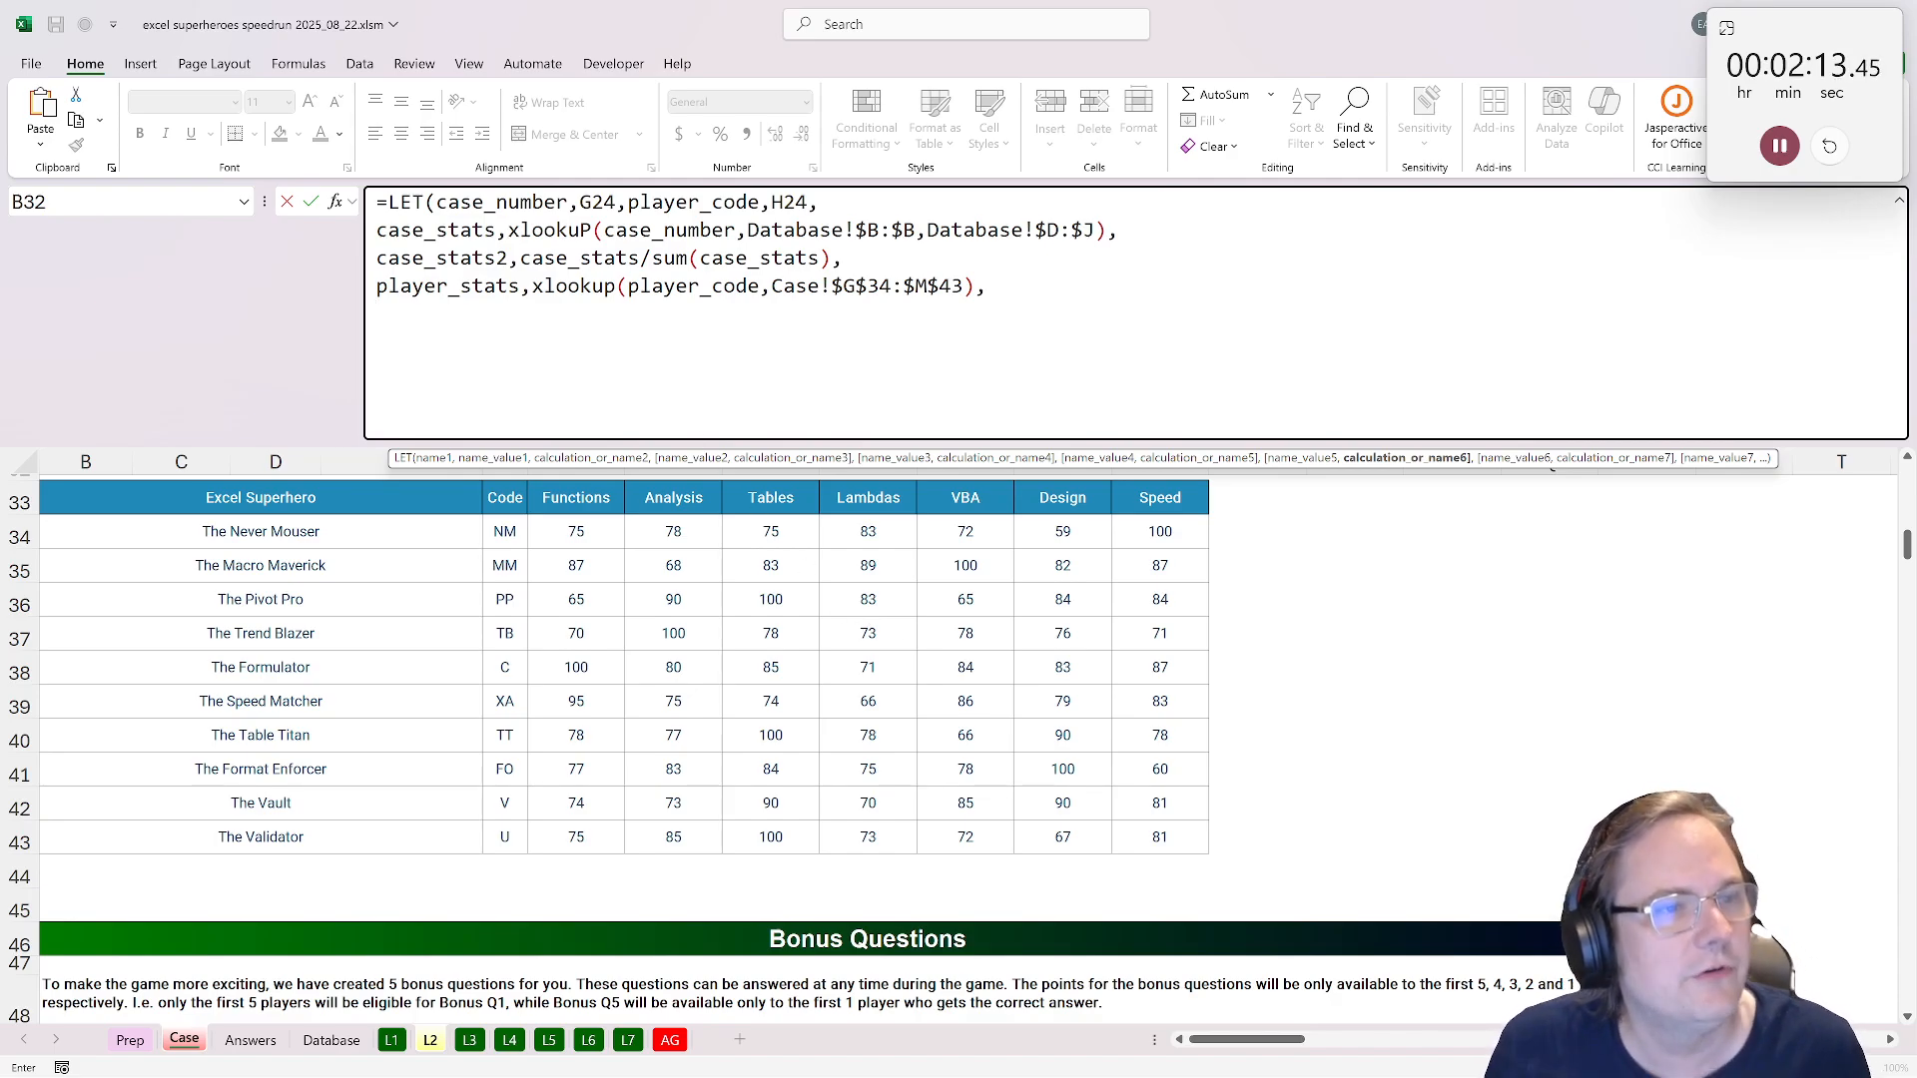
key("F2")
key("Up")
key("Up")
key("ctrl+shift+Right")
key("ctrl+c")
key("Down")
key("Down")
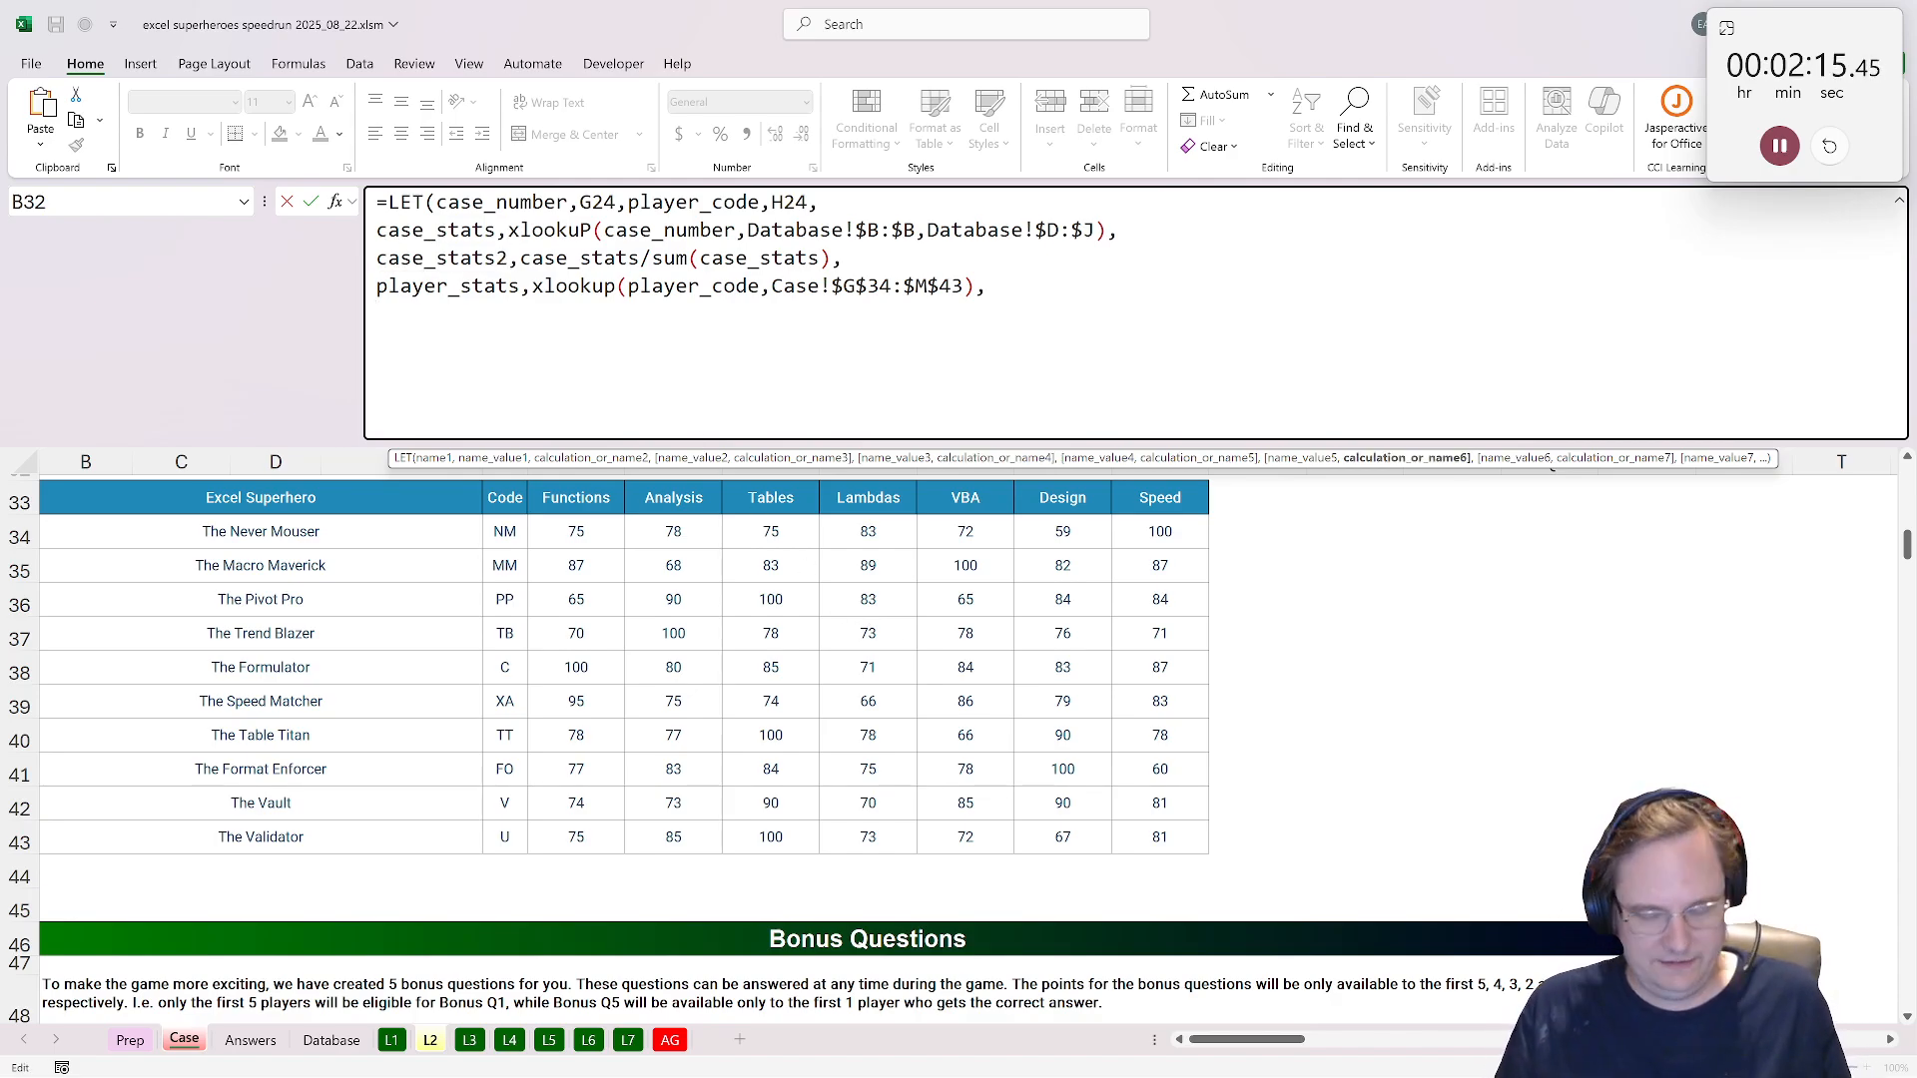
key("Up")
key("ctrl+shift+Right")
key("Up")
key("ctrl+shift+Right")
key("ctrl+c")
key("Down")
key("Down")
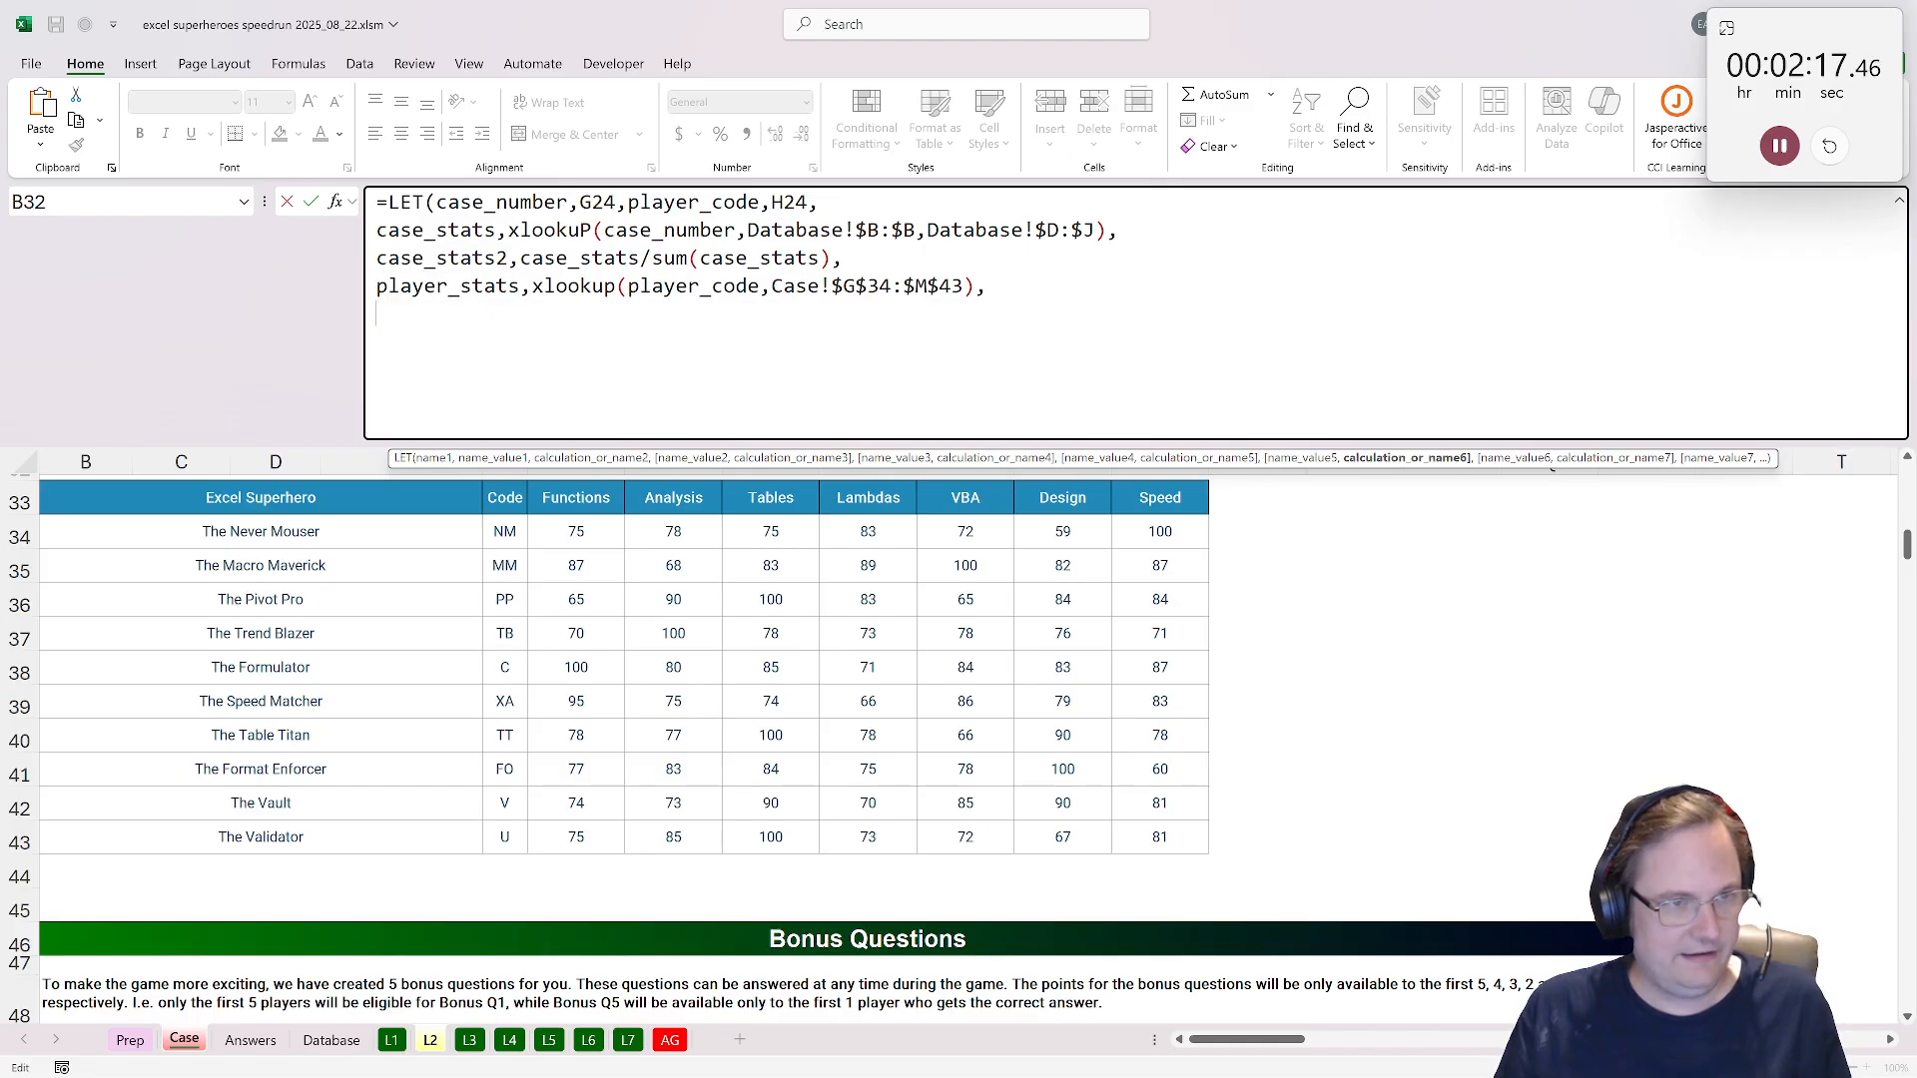
key("ctrl+v")
type("*")
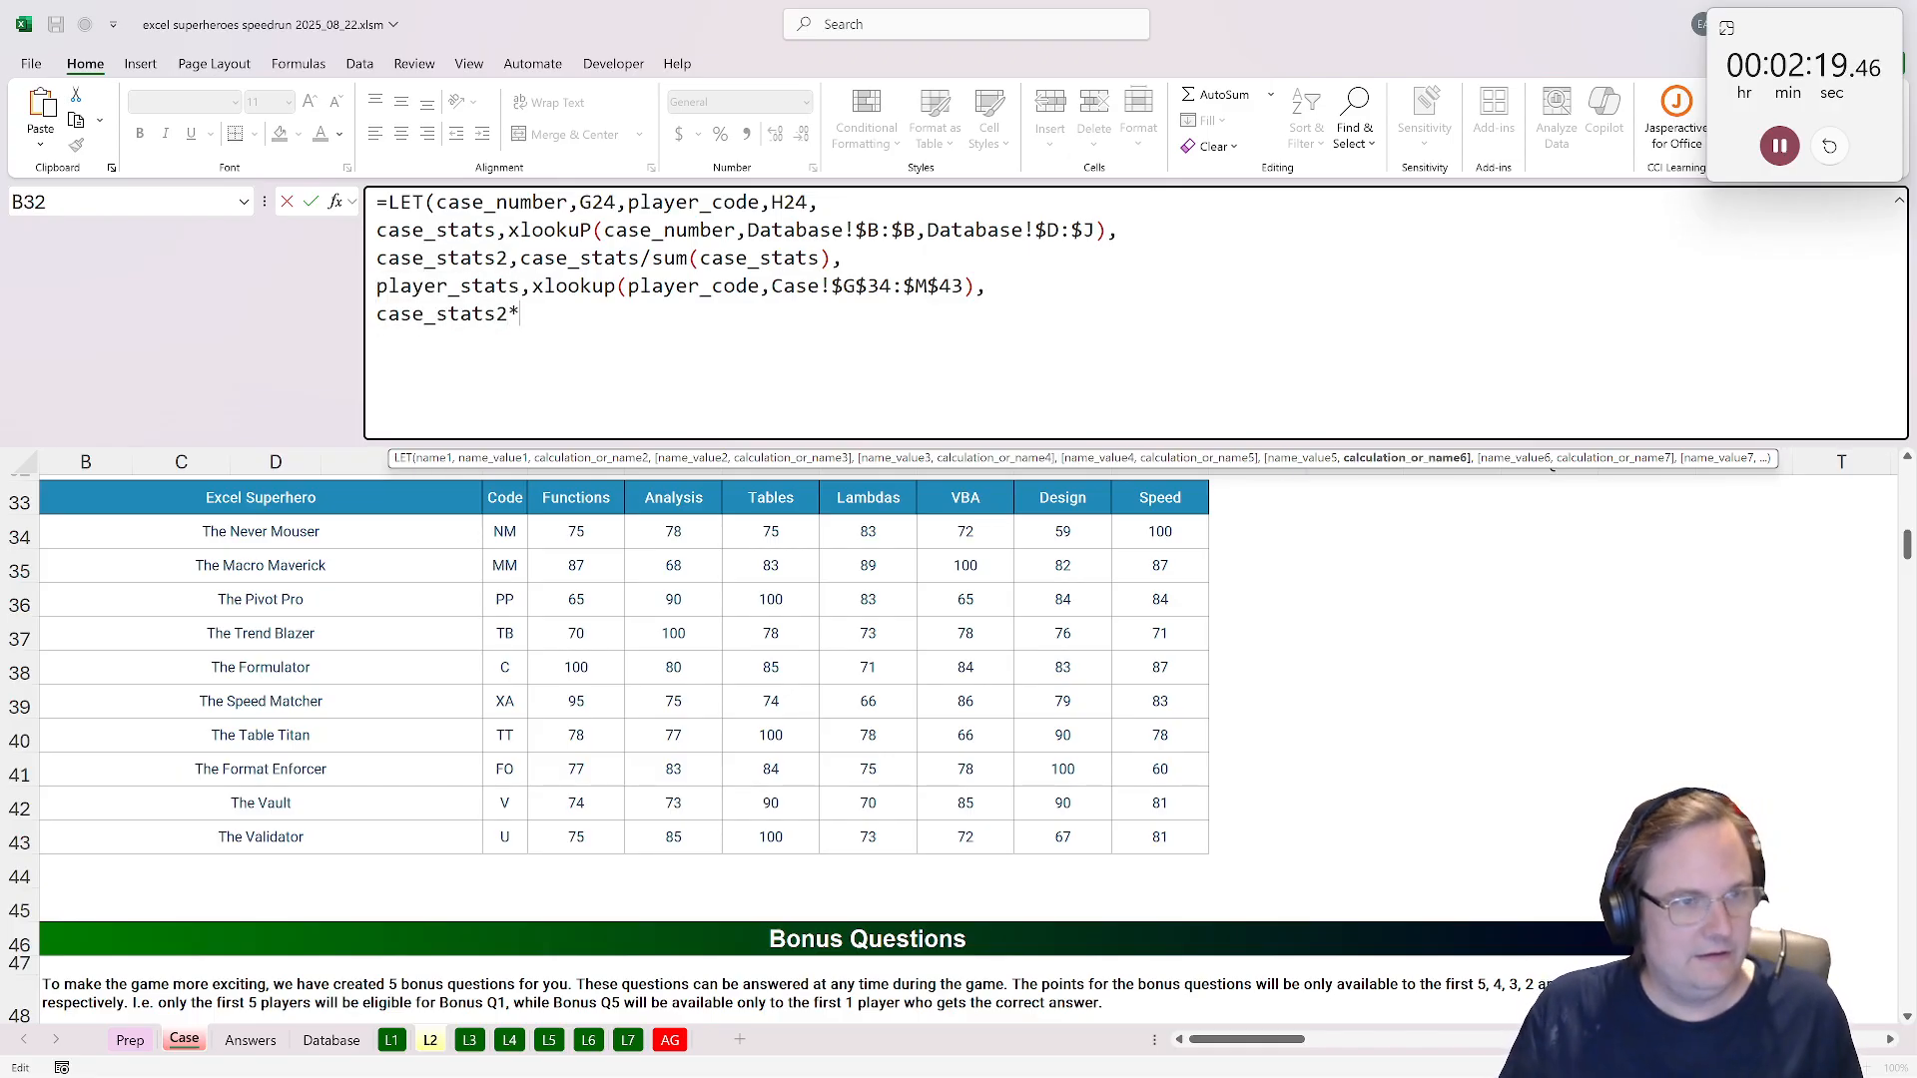
key("Up")
key("ctrl+shift+Left")
key("ctrl+c")
key("Down")
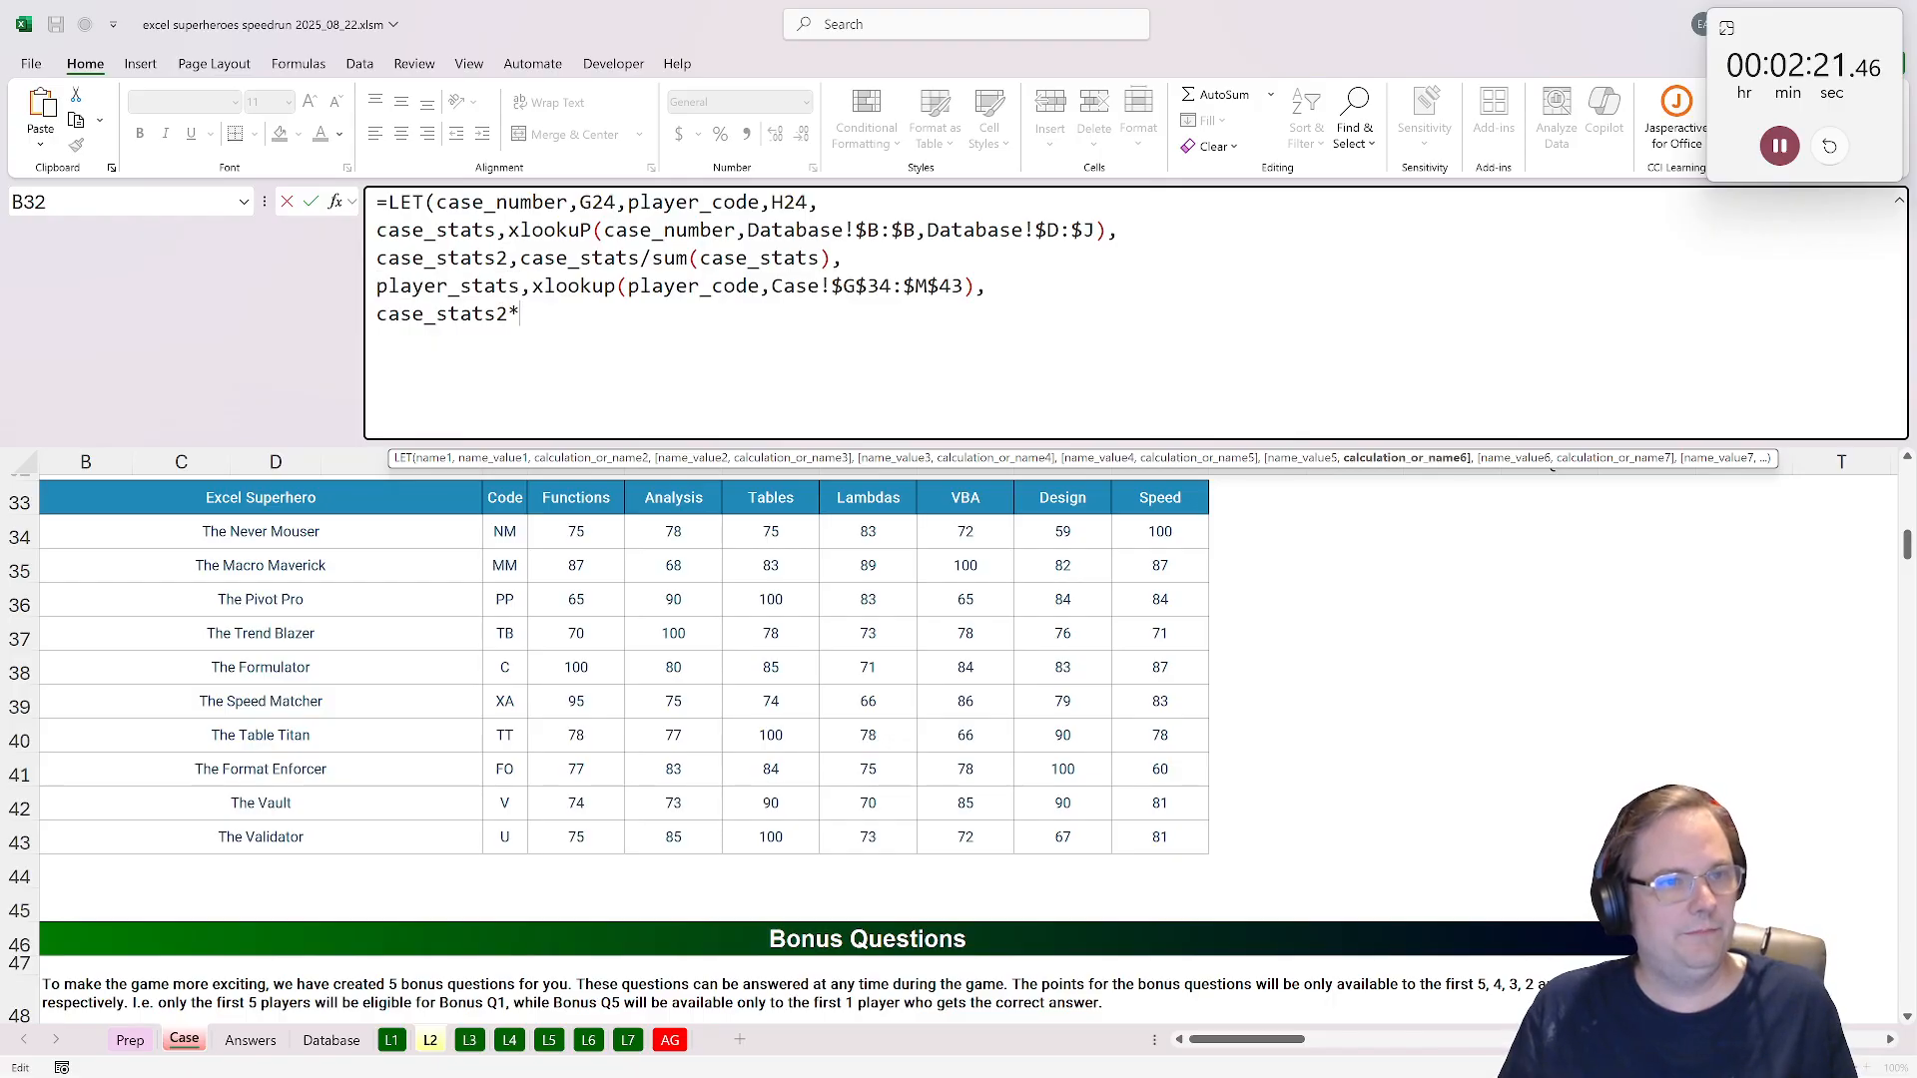
Replace the last formula line with a SUMPRODUCT that takes case_stats2 as its first array.
key("shift+Home")
type("sump")
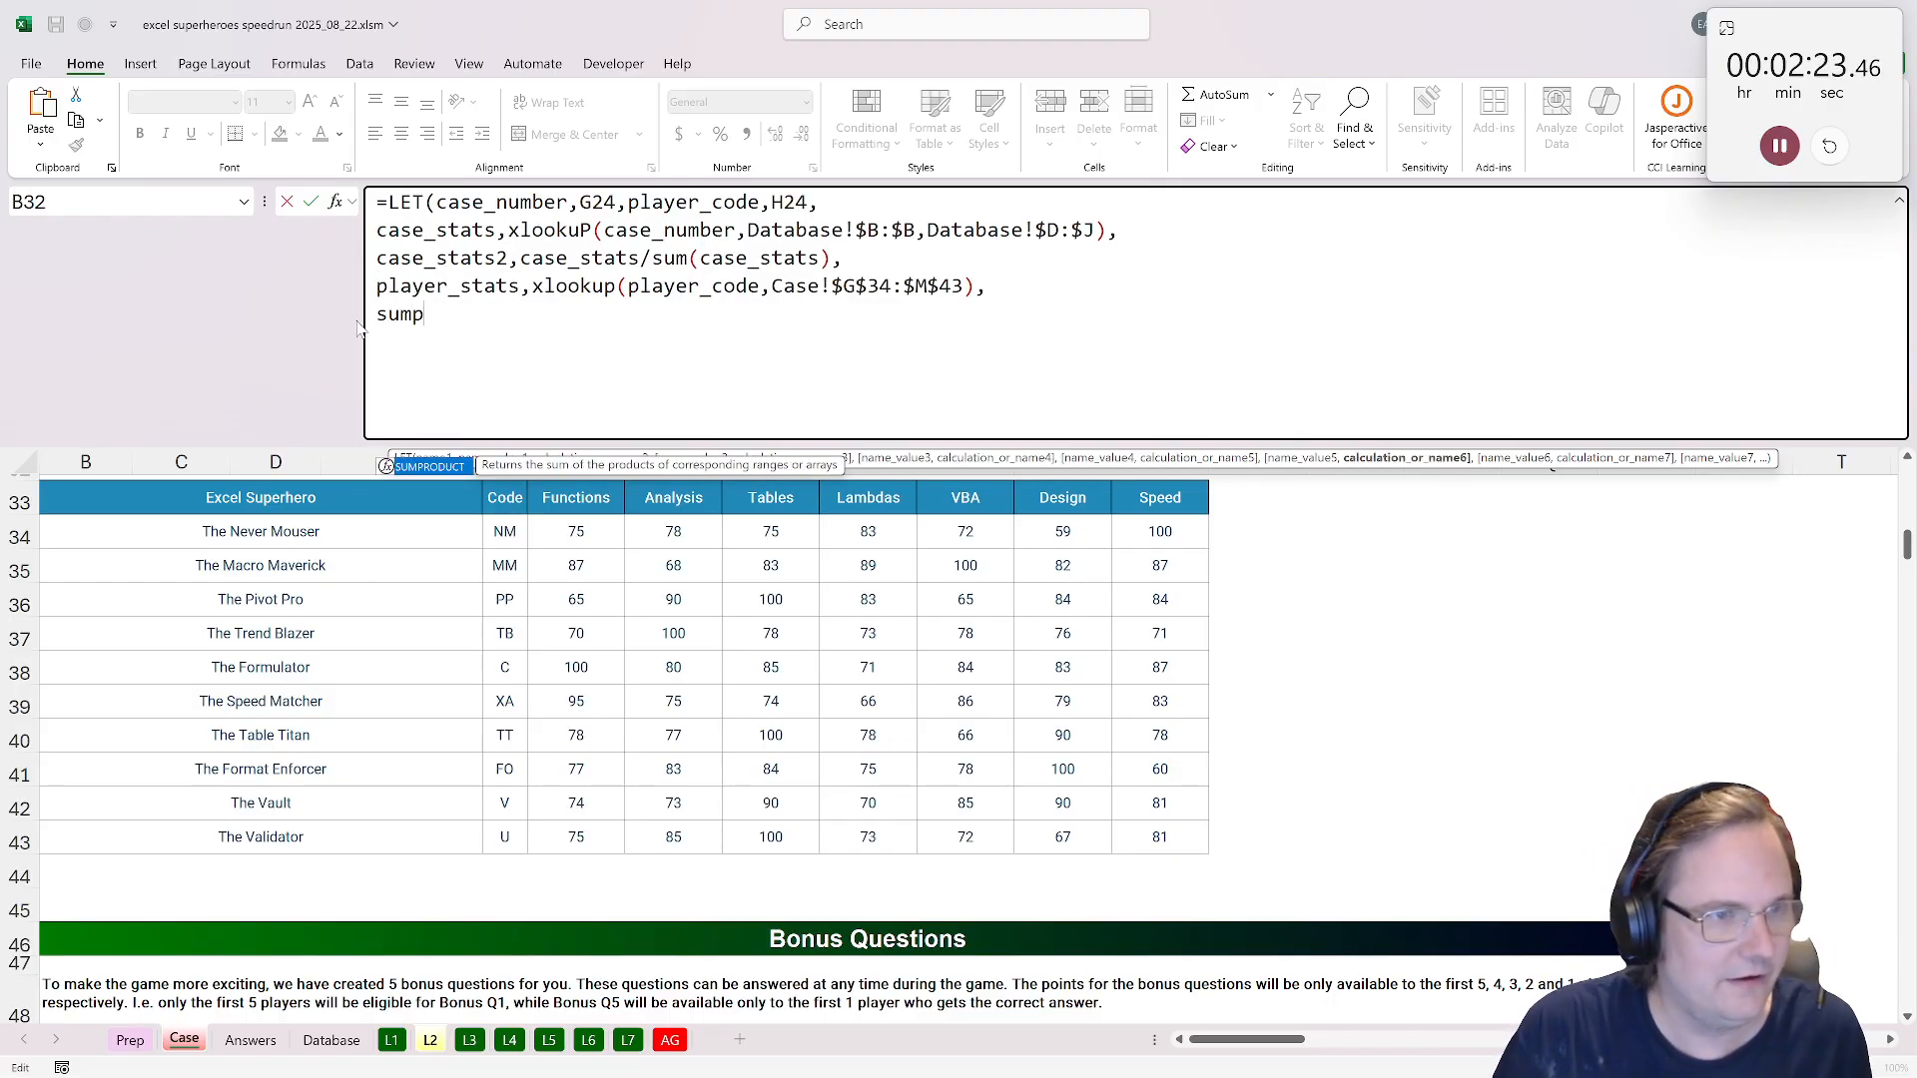
key("Tab")
key("Up")
key("Up")
key("ctrl+shift+Left")
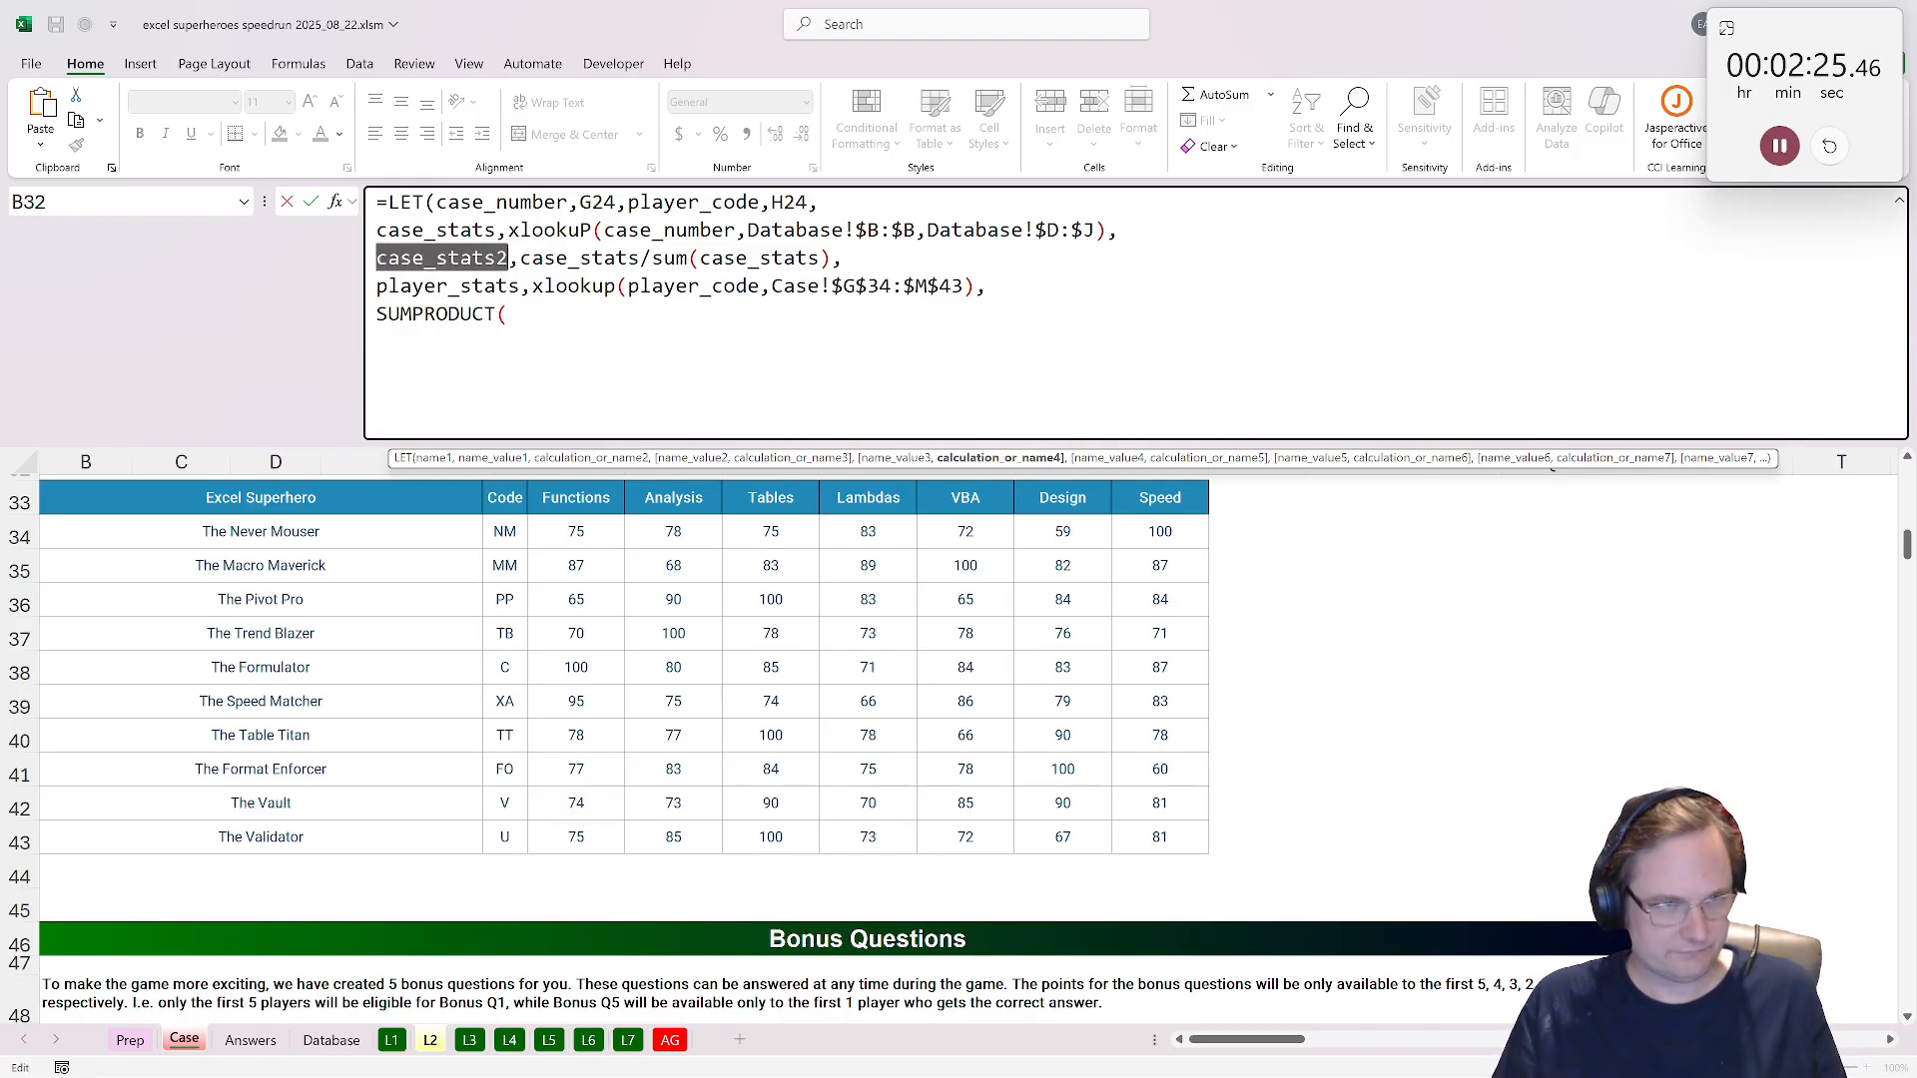
key("ctrl+c")
key("Down")
key("Down")
key("ctrl+v")
type(",")
Add player_stats as the second SUMPRODUCT array and multiply the product by 10.
key("Up")
key("Home")
key("ctrl+shift+Right")
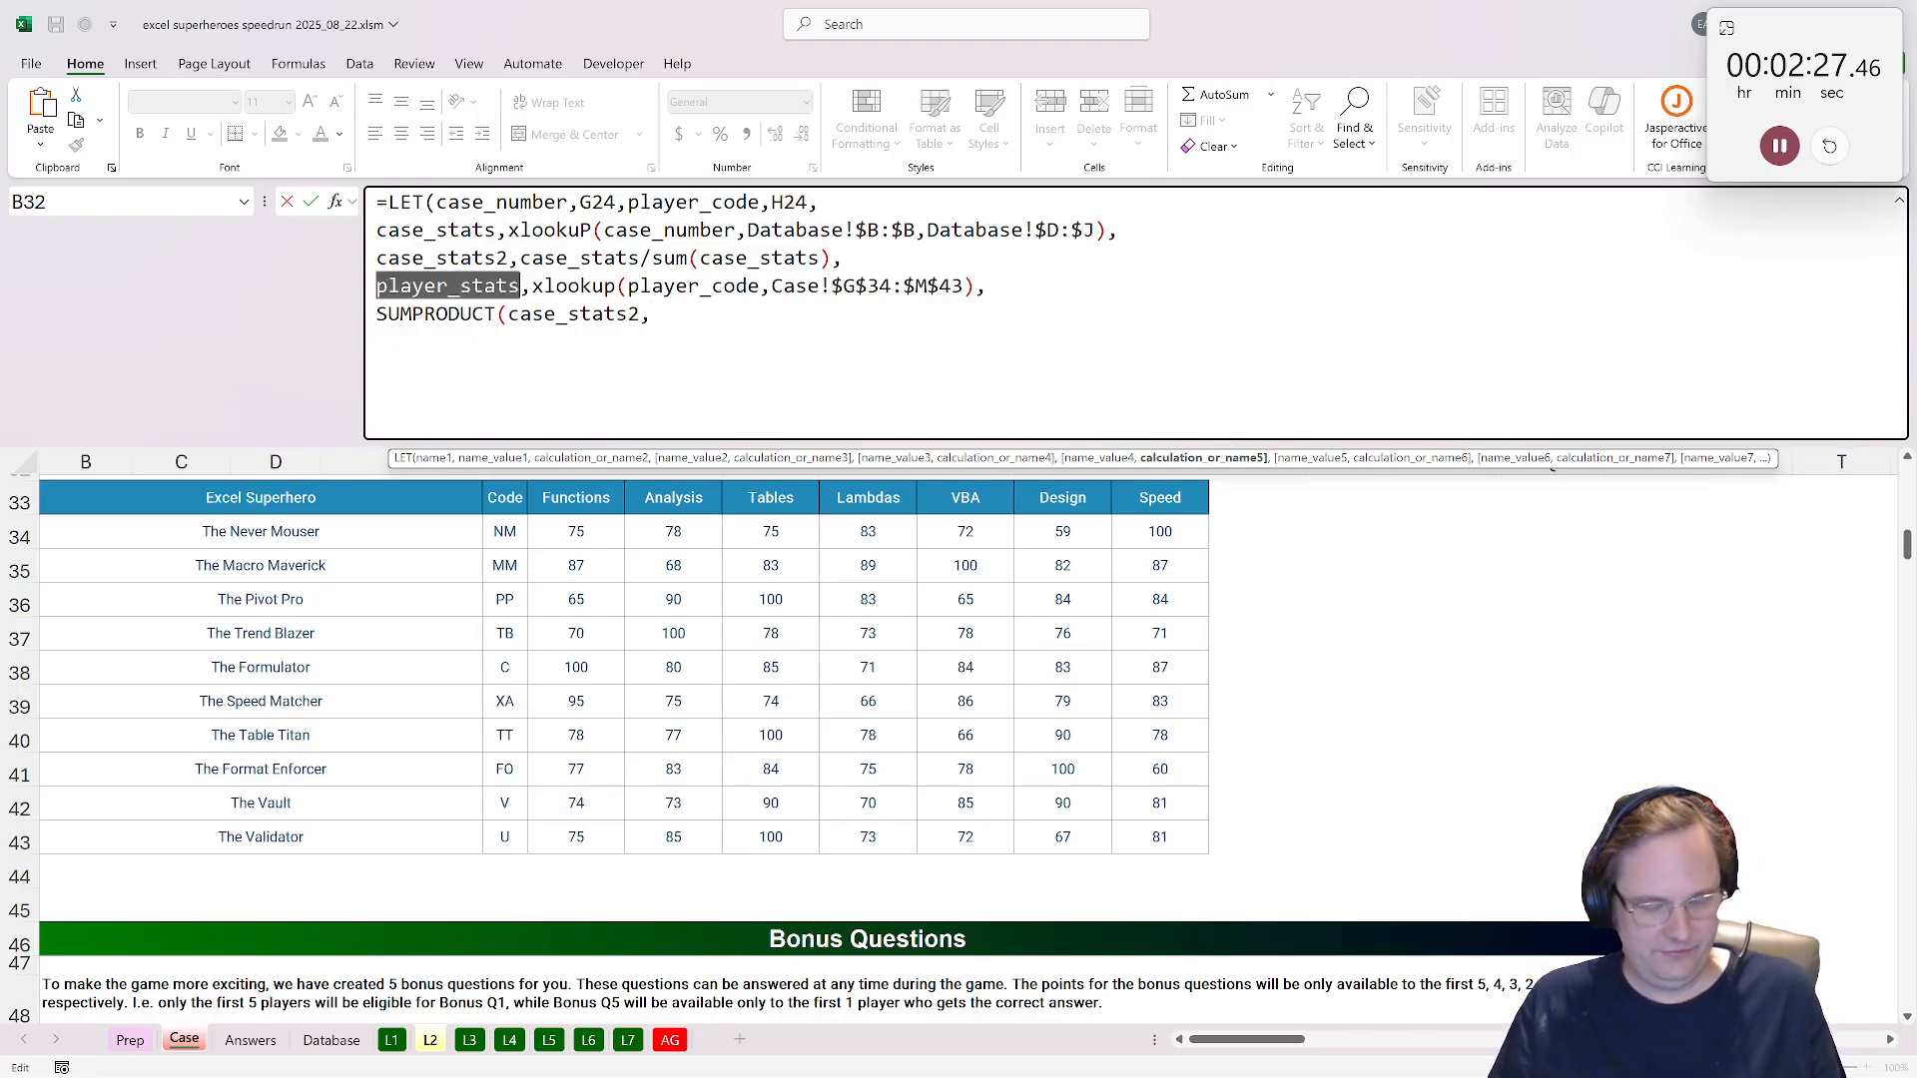
key("ctrl+c")
key("Down")
key("End")
key("ctrl+v")
type(")*10")
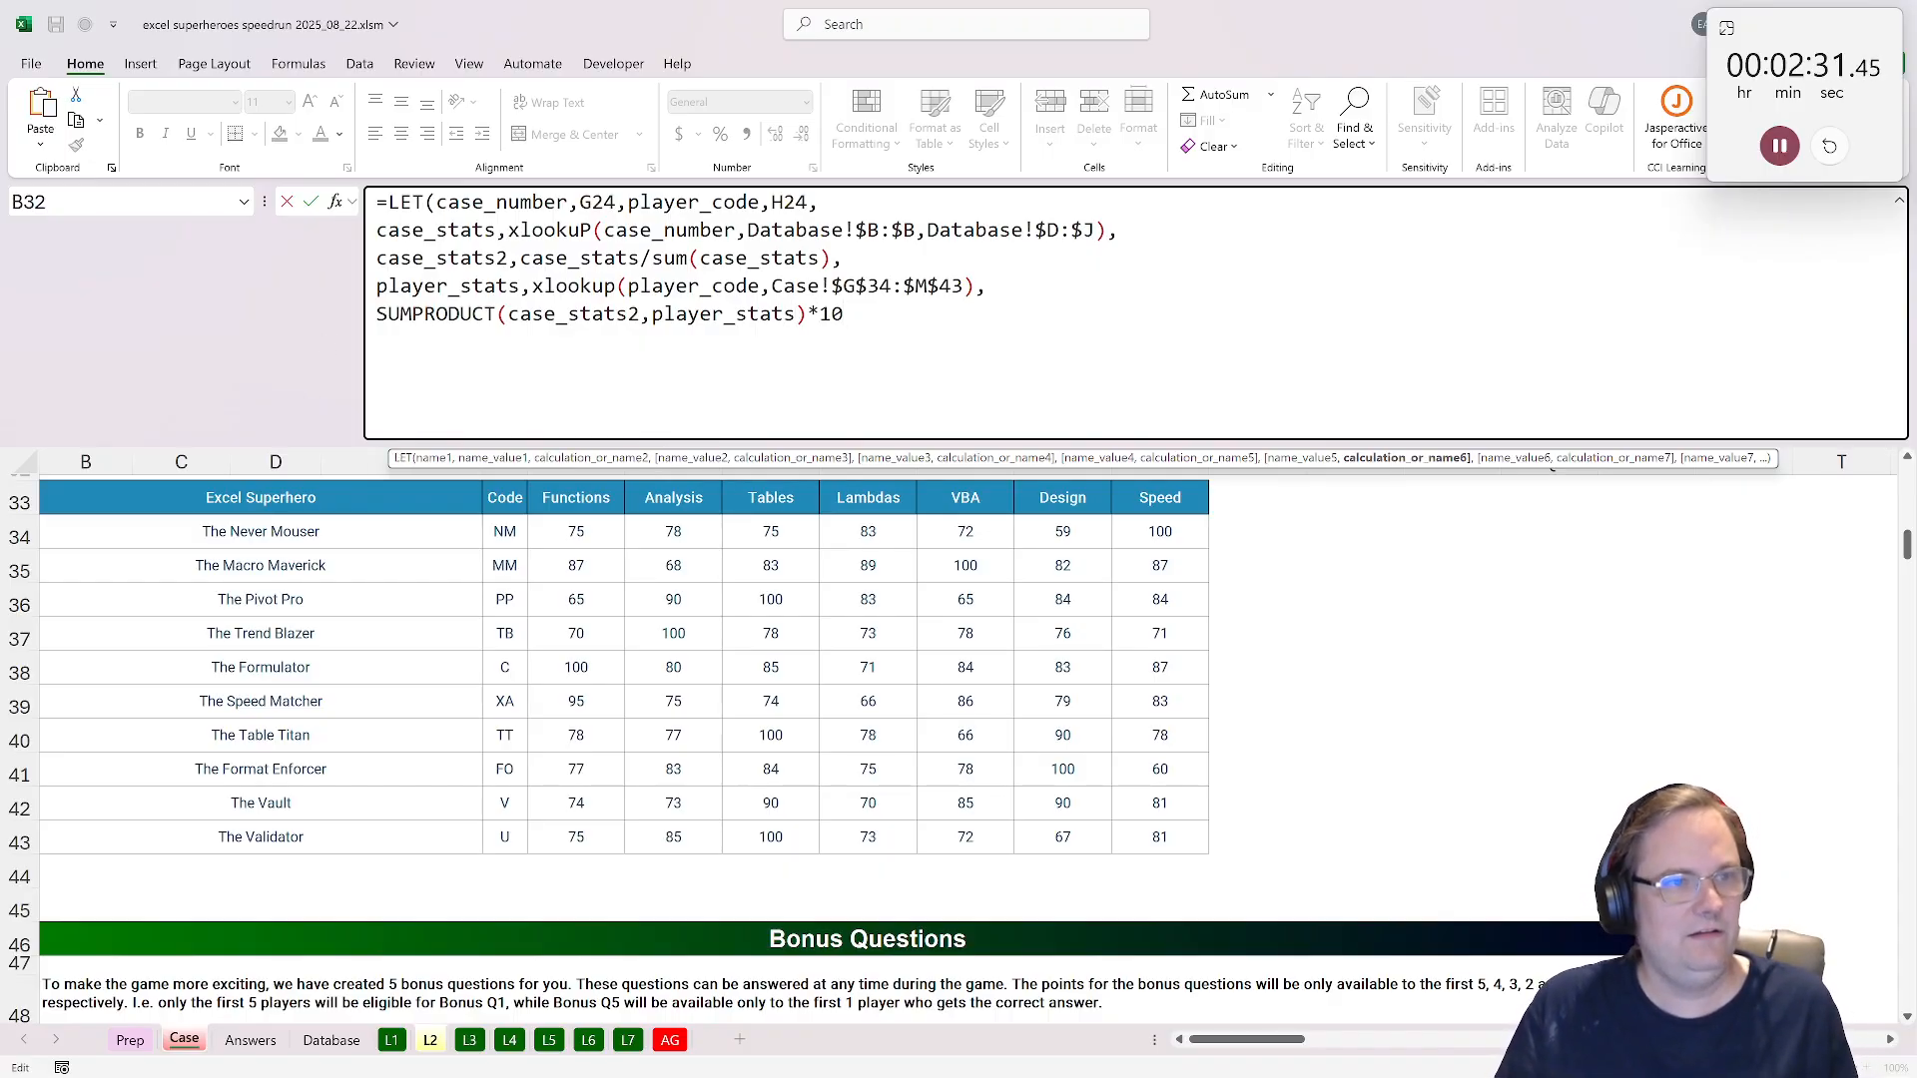
Wrap the SUMPRODUCT calculation in ROUND with 0 decimal digits, close the LET, and try to enter the formula.
key("Home")
type("round(")
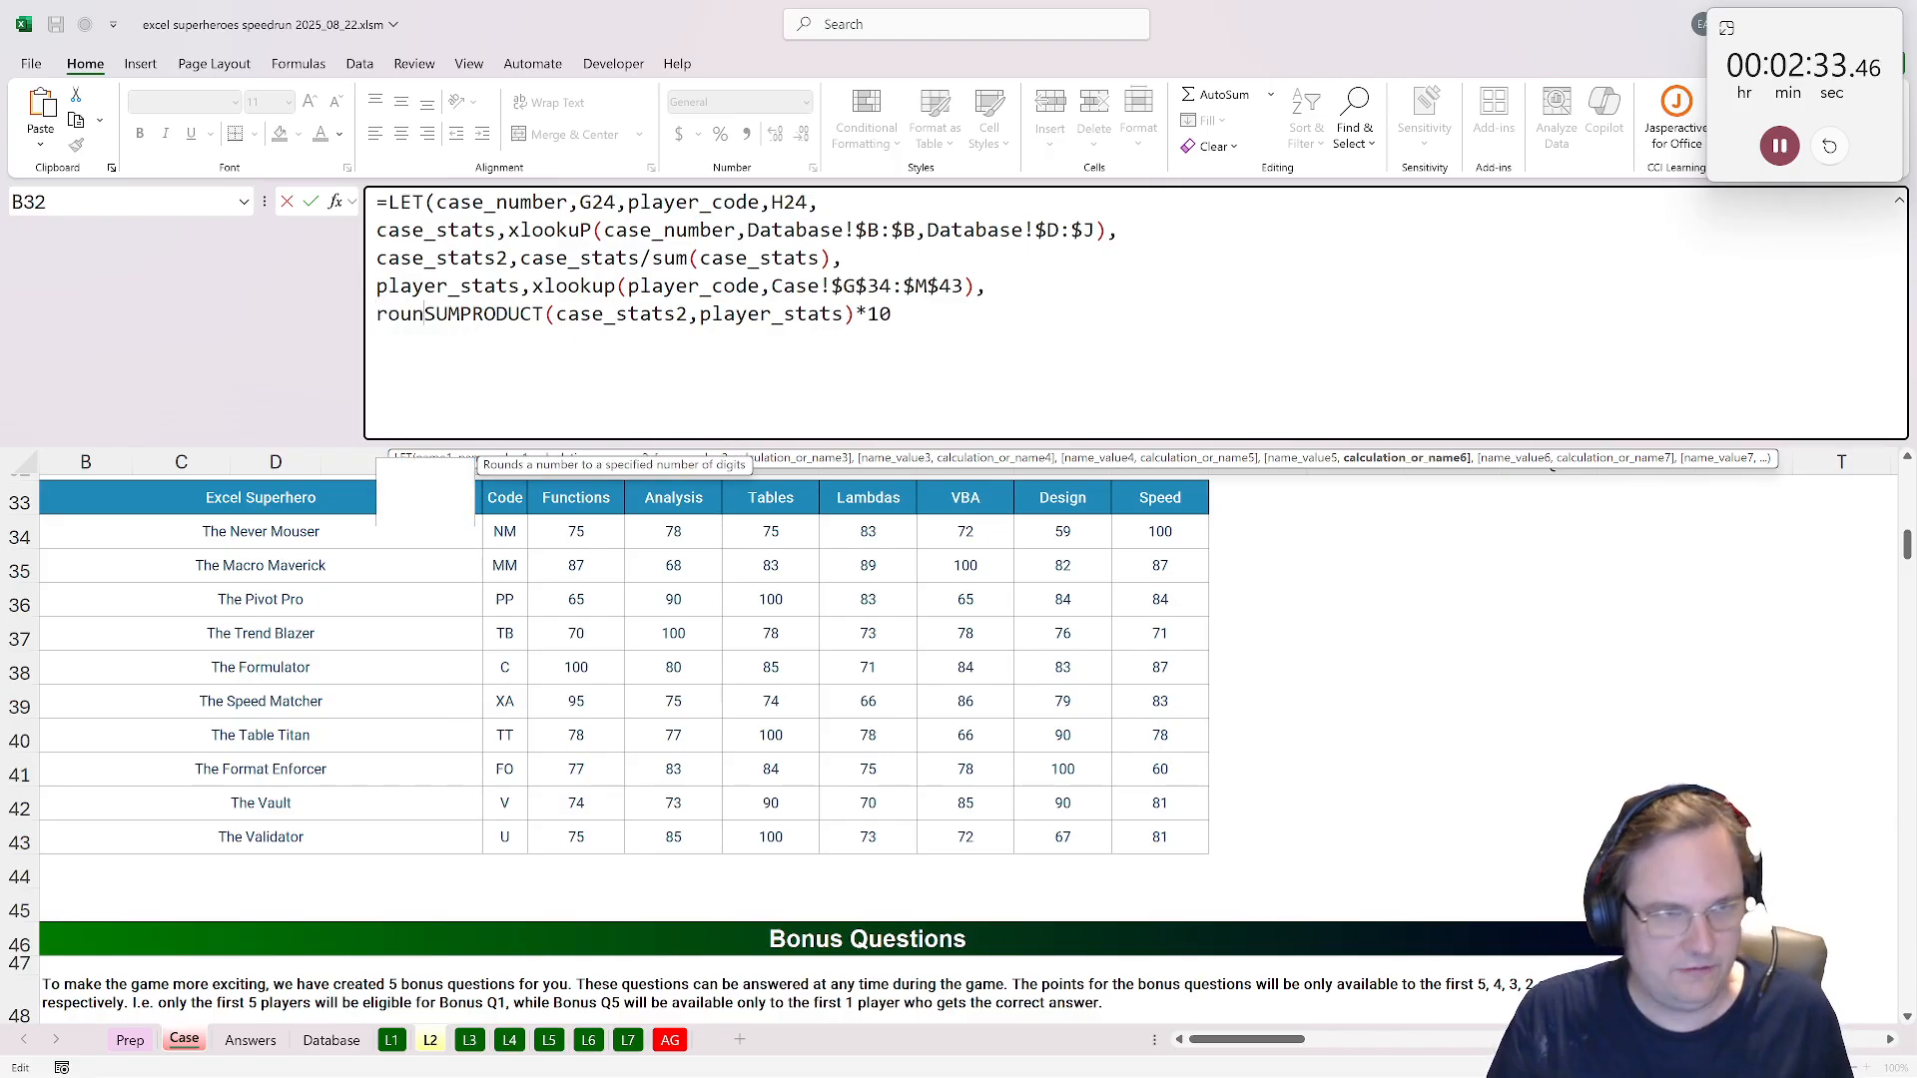
key("End")
type(",")
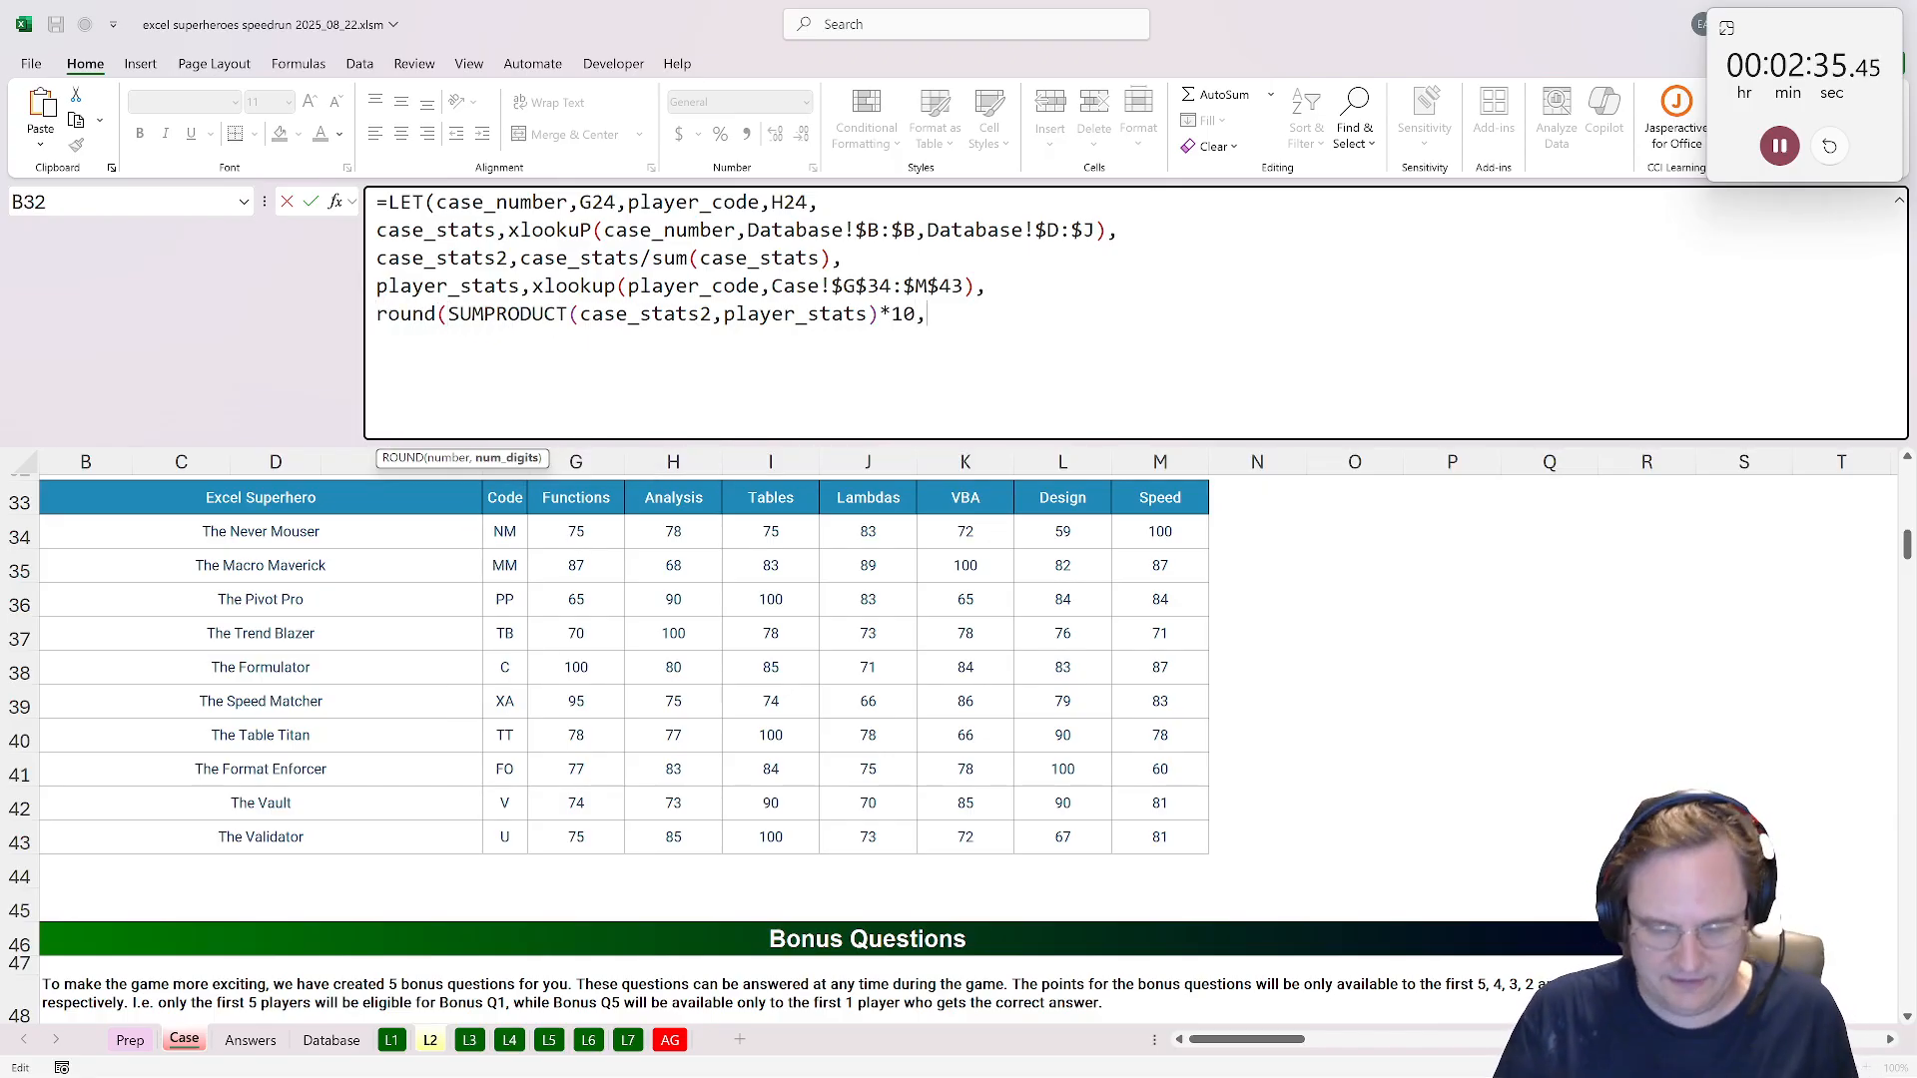
type("0))")
key("Return")
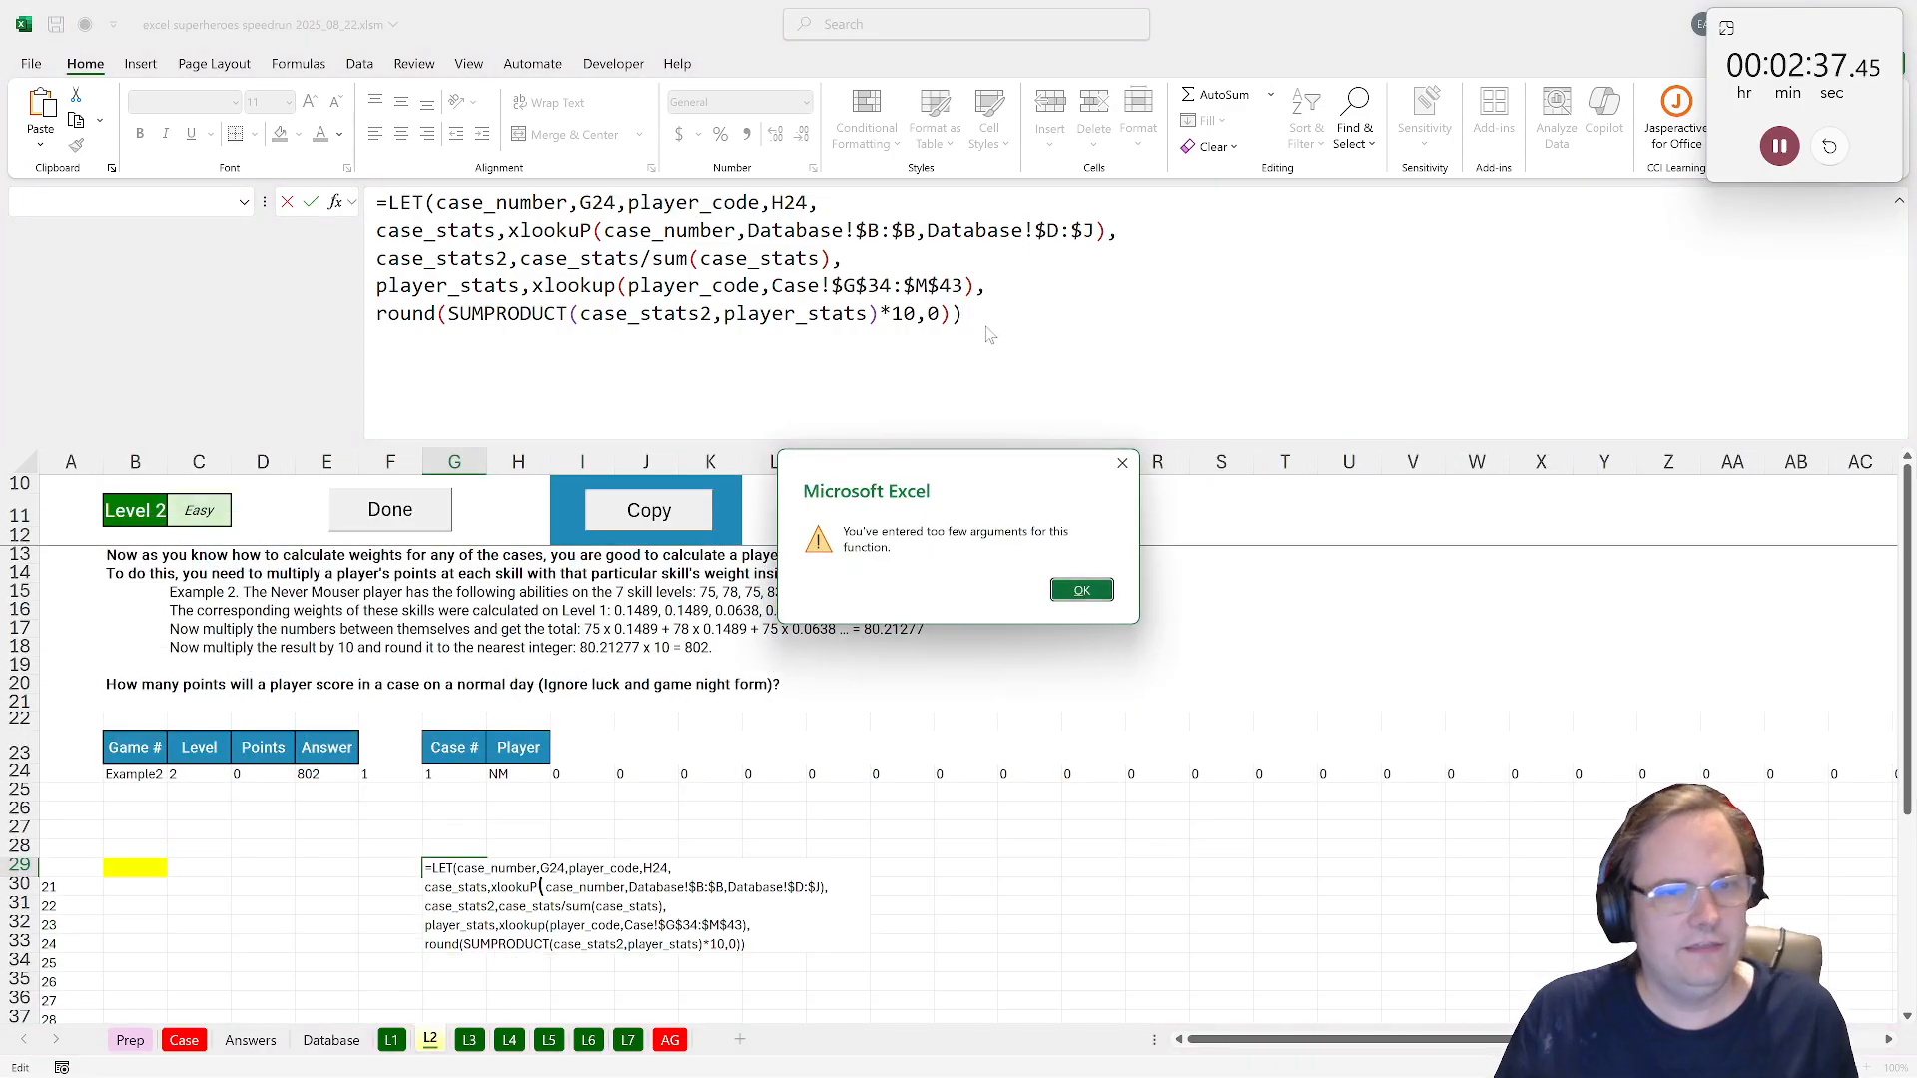
left_click(1086, 591)
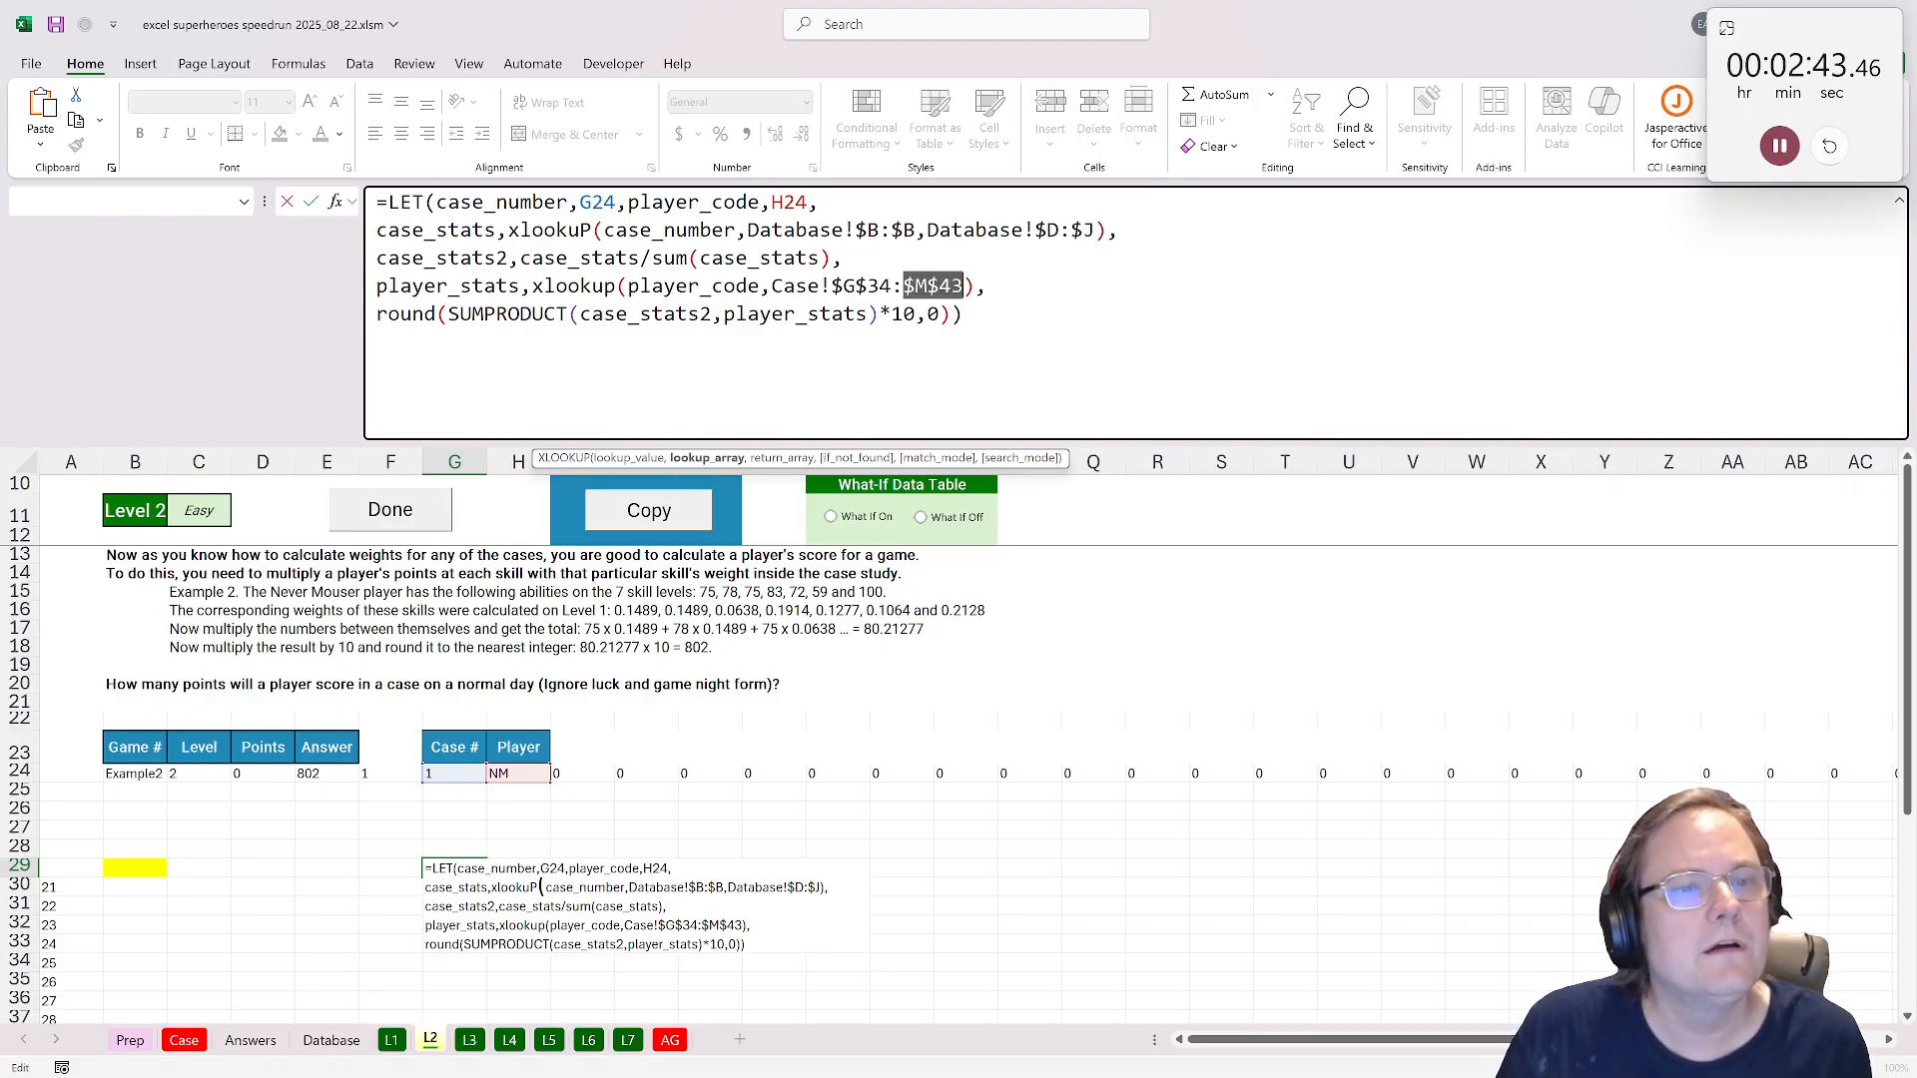
Insert the absolute lookup range Case!$F$34:$F$43 before the return range in the player_stats XLOOKUP and enter the formula.
key("Left")
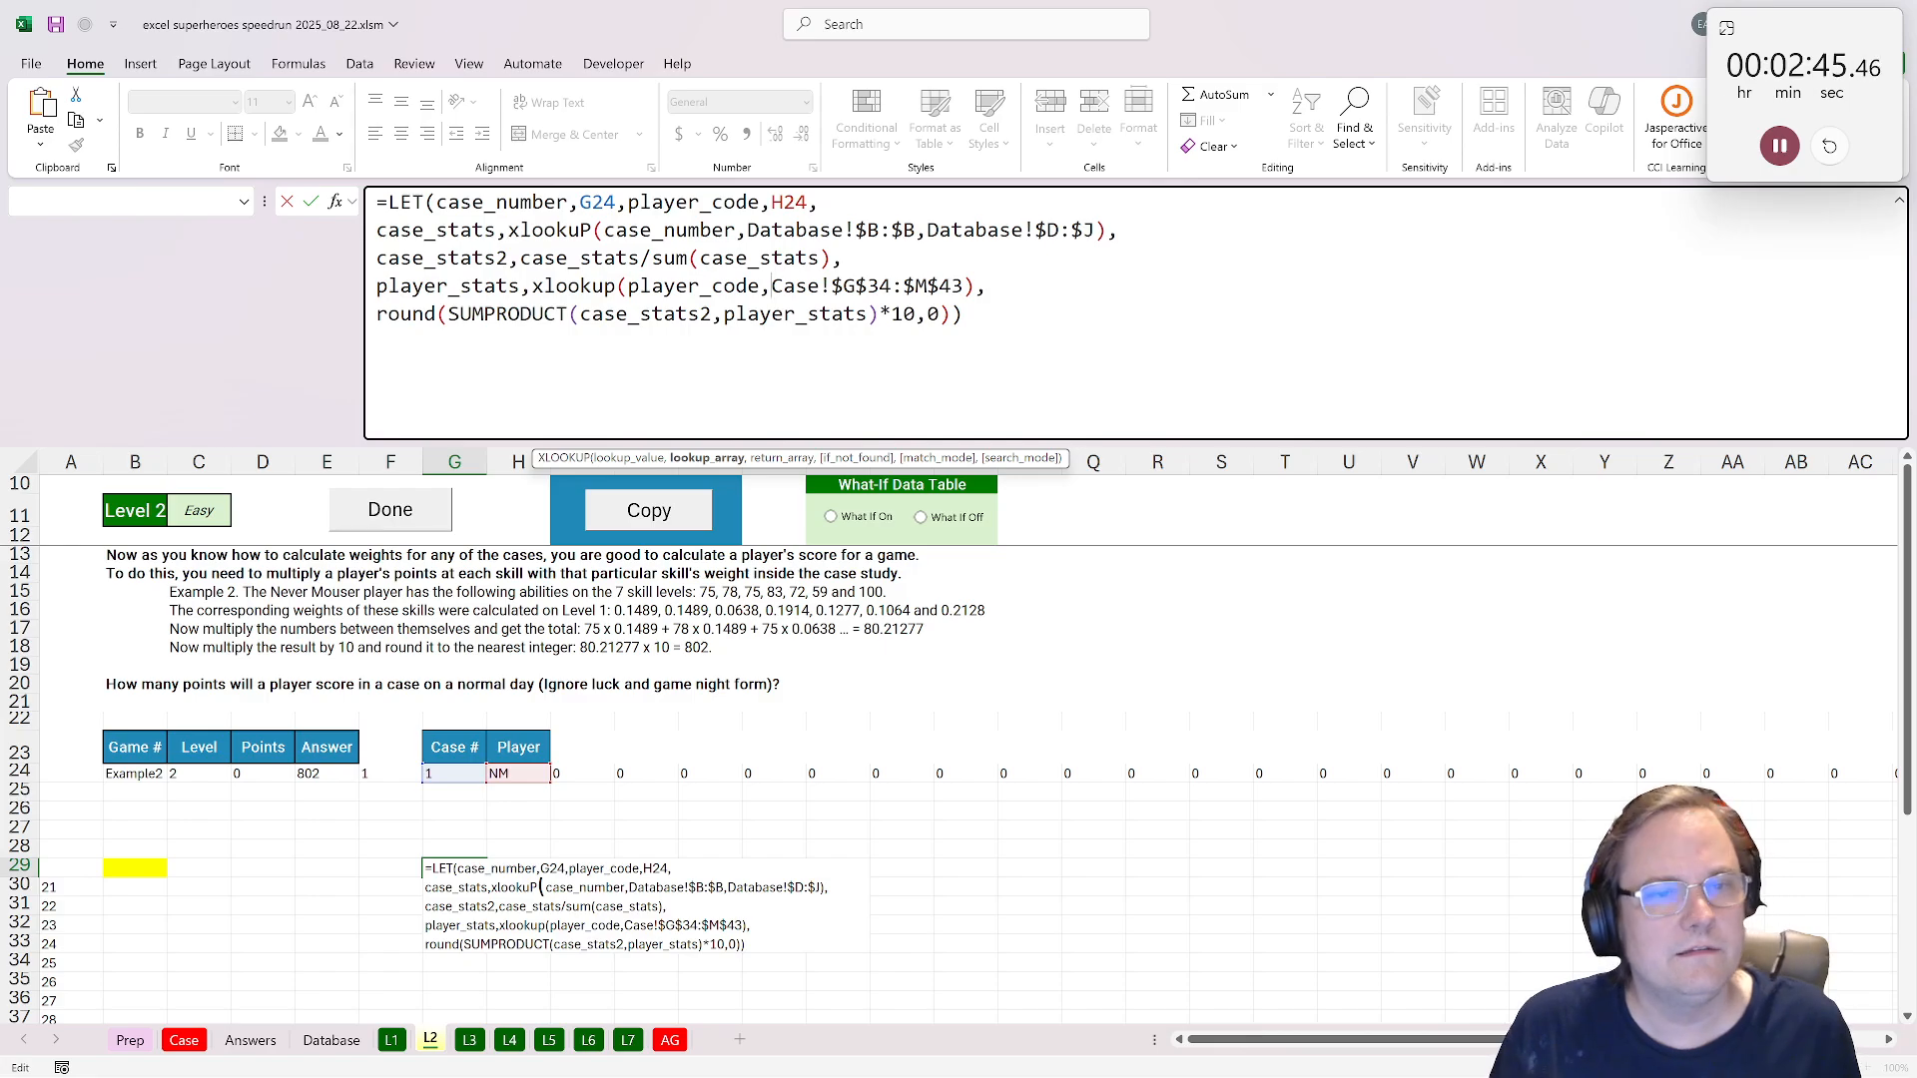
left_click(183, 1041)
left_click_drag(504, 561, 504, 860)
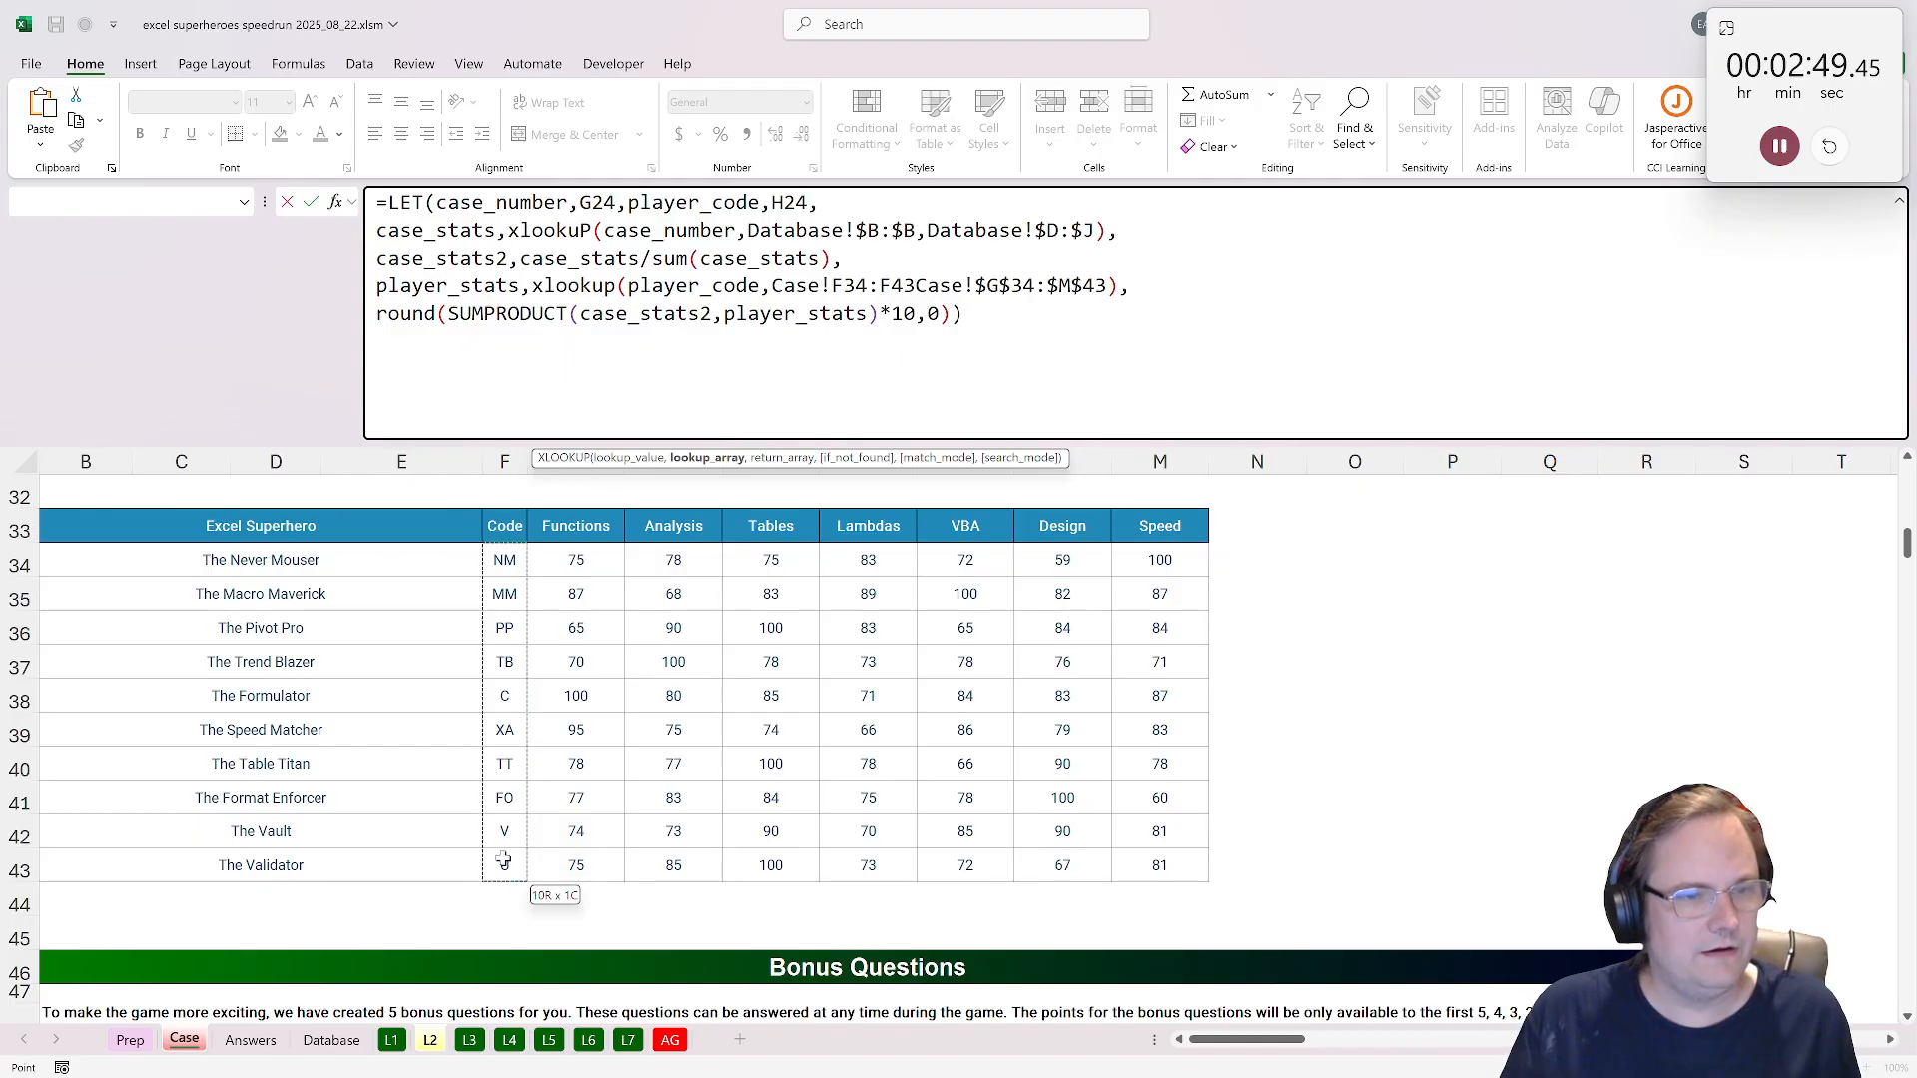
type(",")
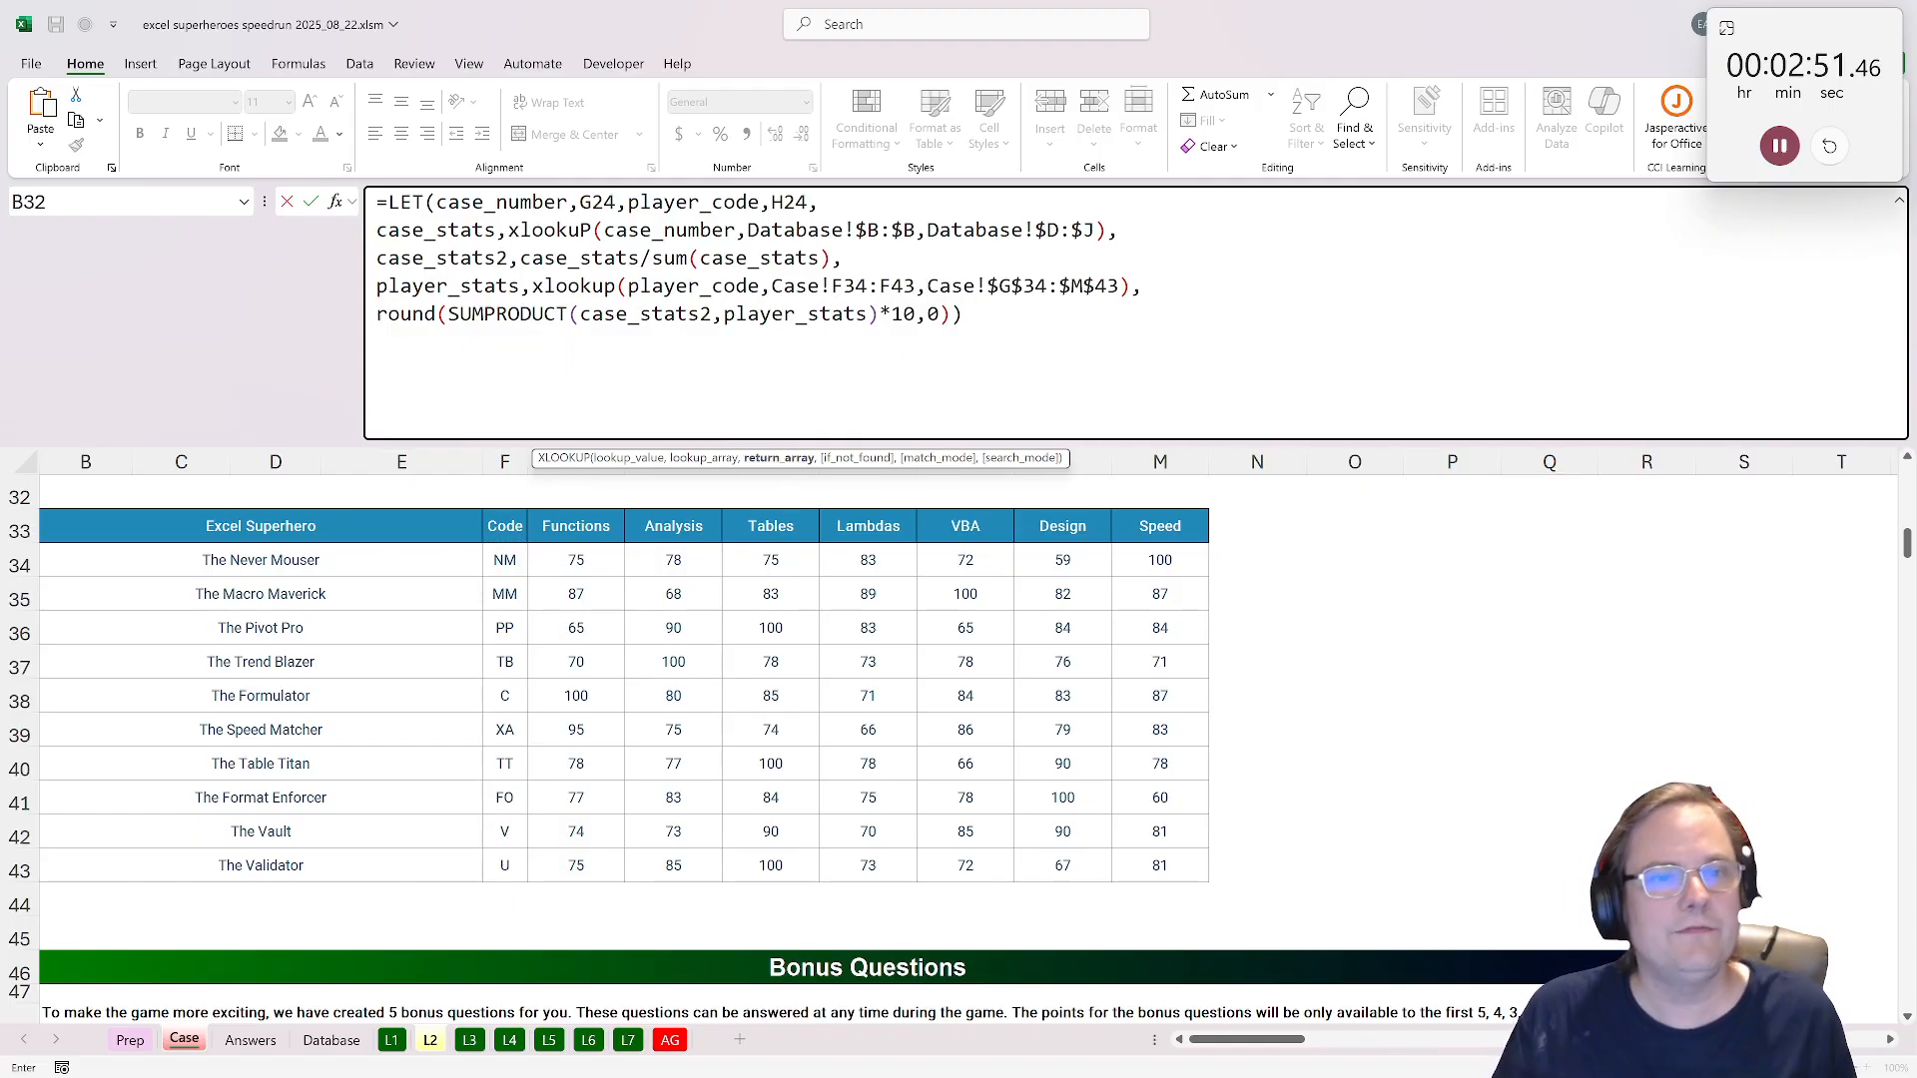
left_click_drag(916, 287, 772, 292)
key("F4")
key("Return")
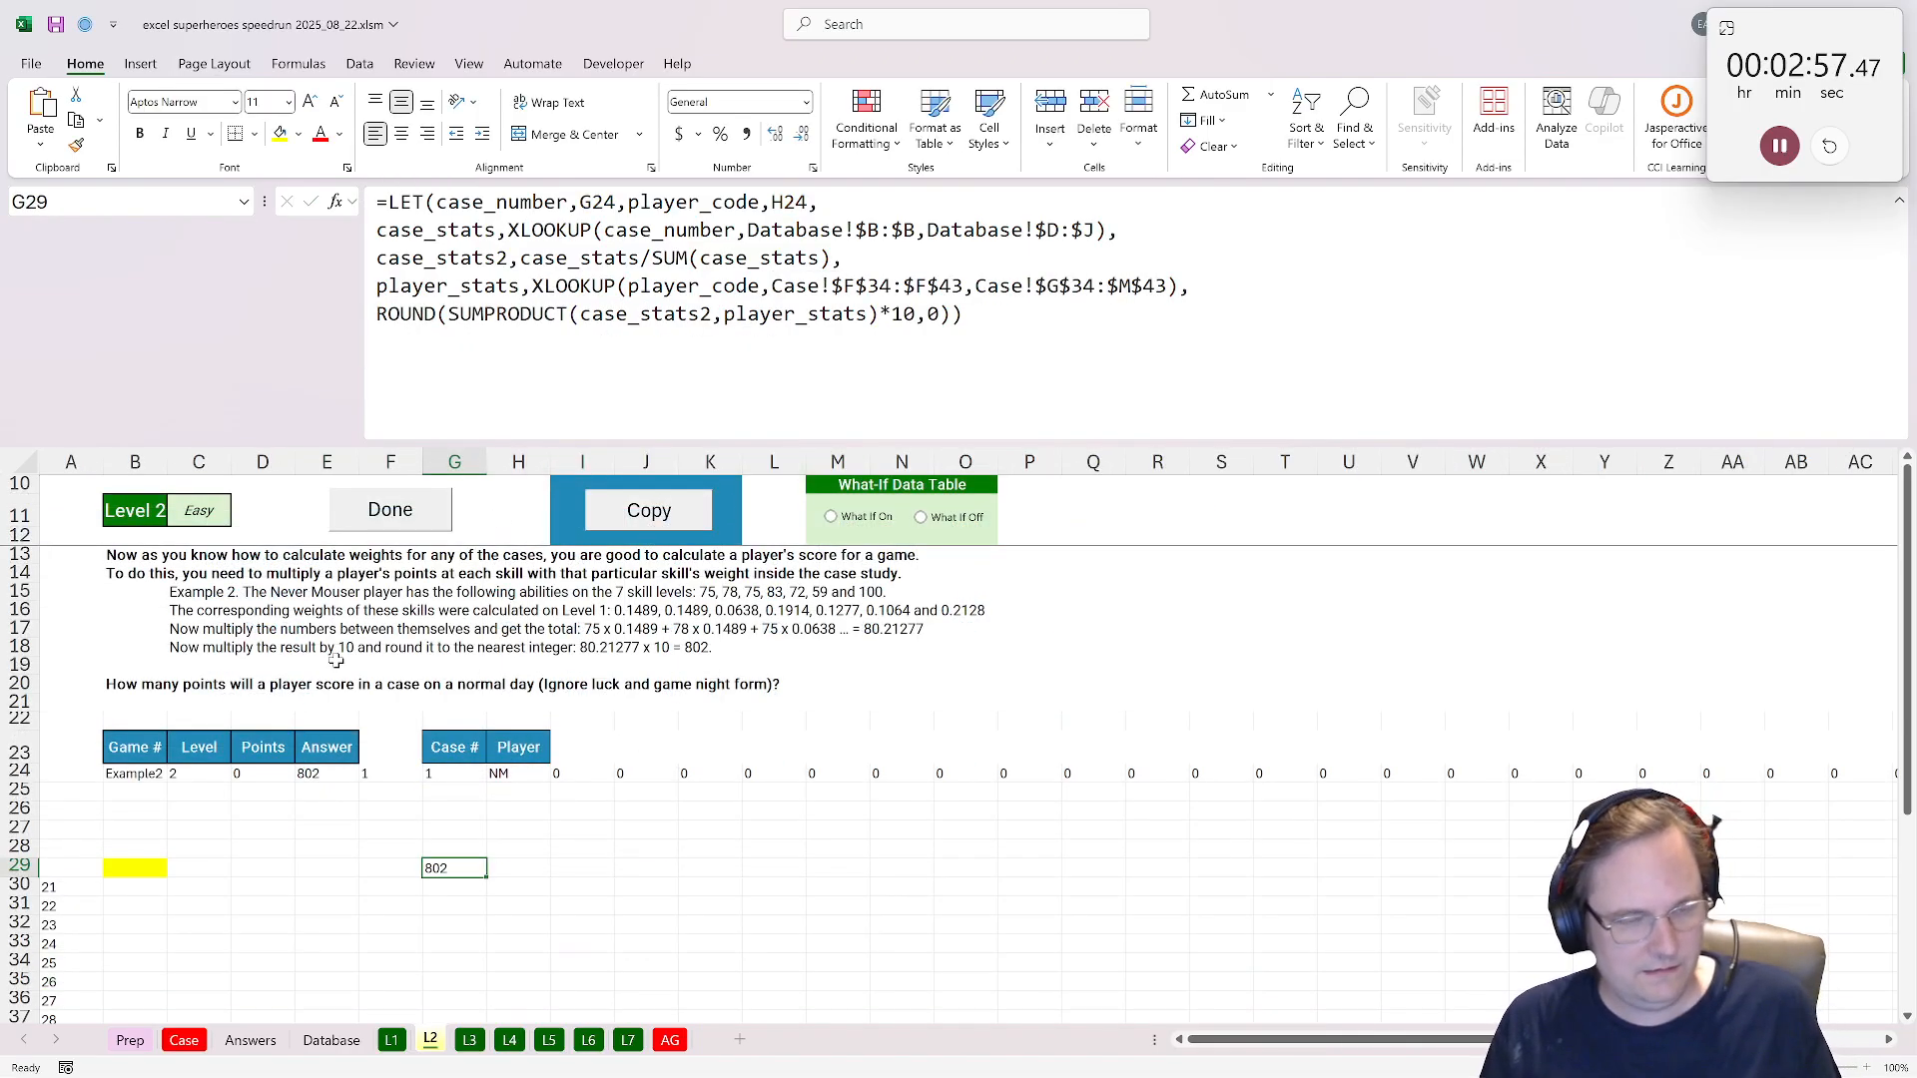
Link the yellow answer cell B29 to =G29 and mark Level 2 as done.
left_click(135, 866)
type("=")
left_click(460, 874)
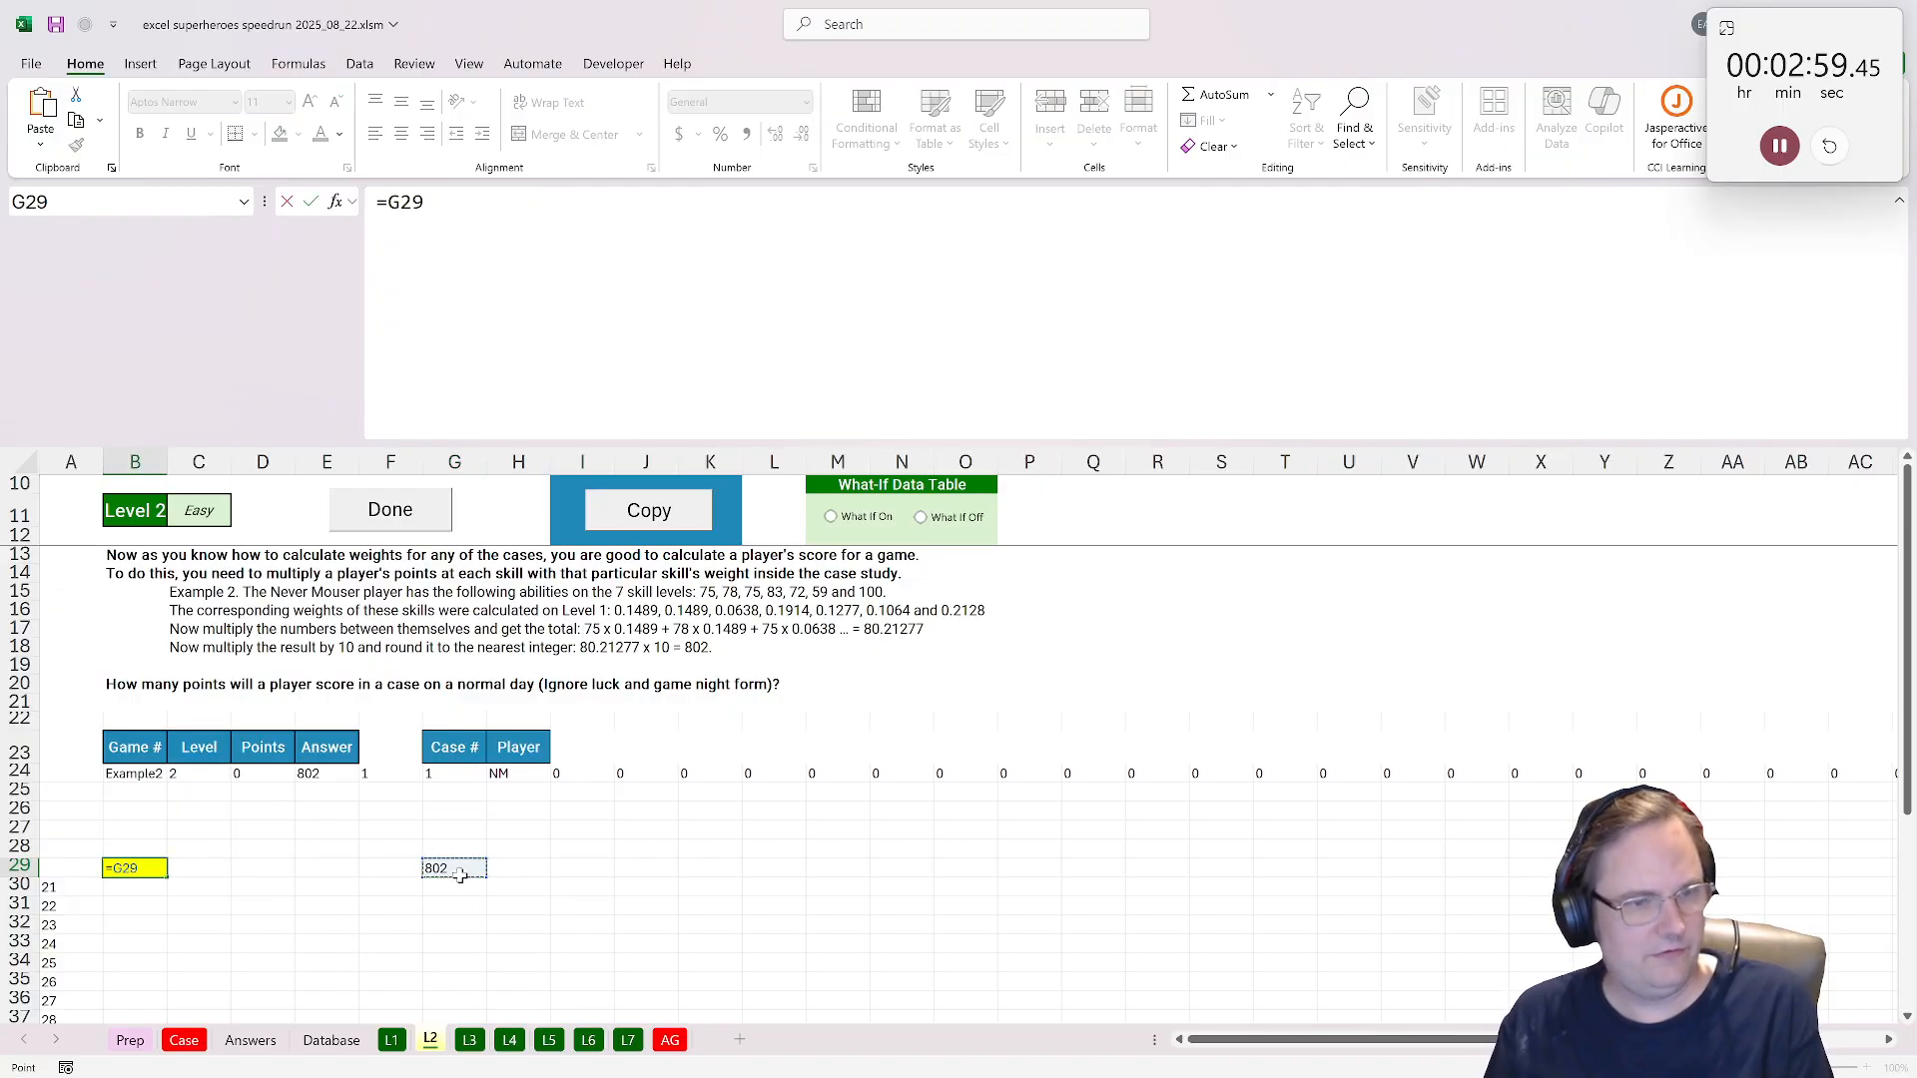
key("Return")
left_click(397, 512)
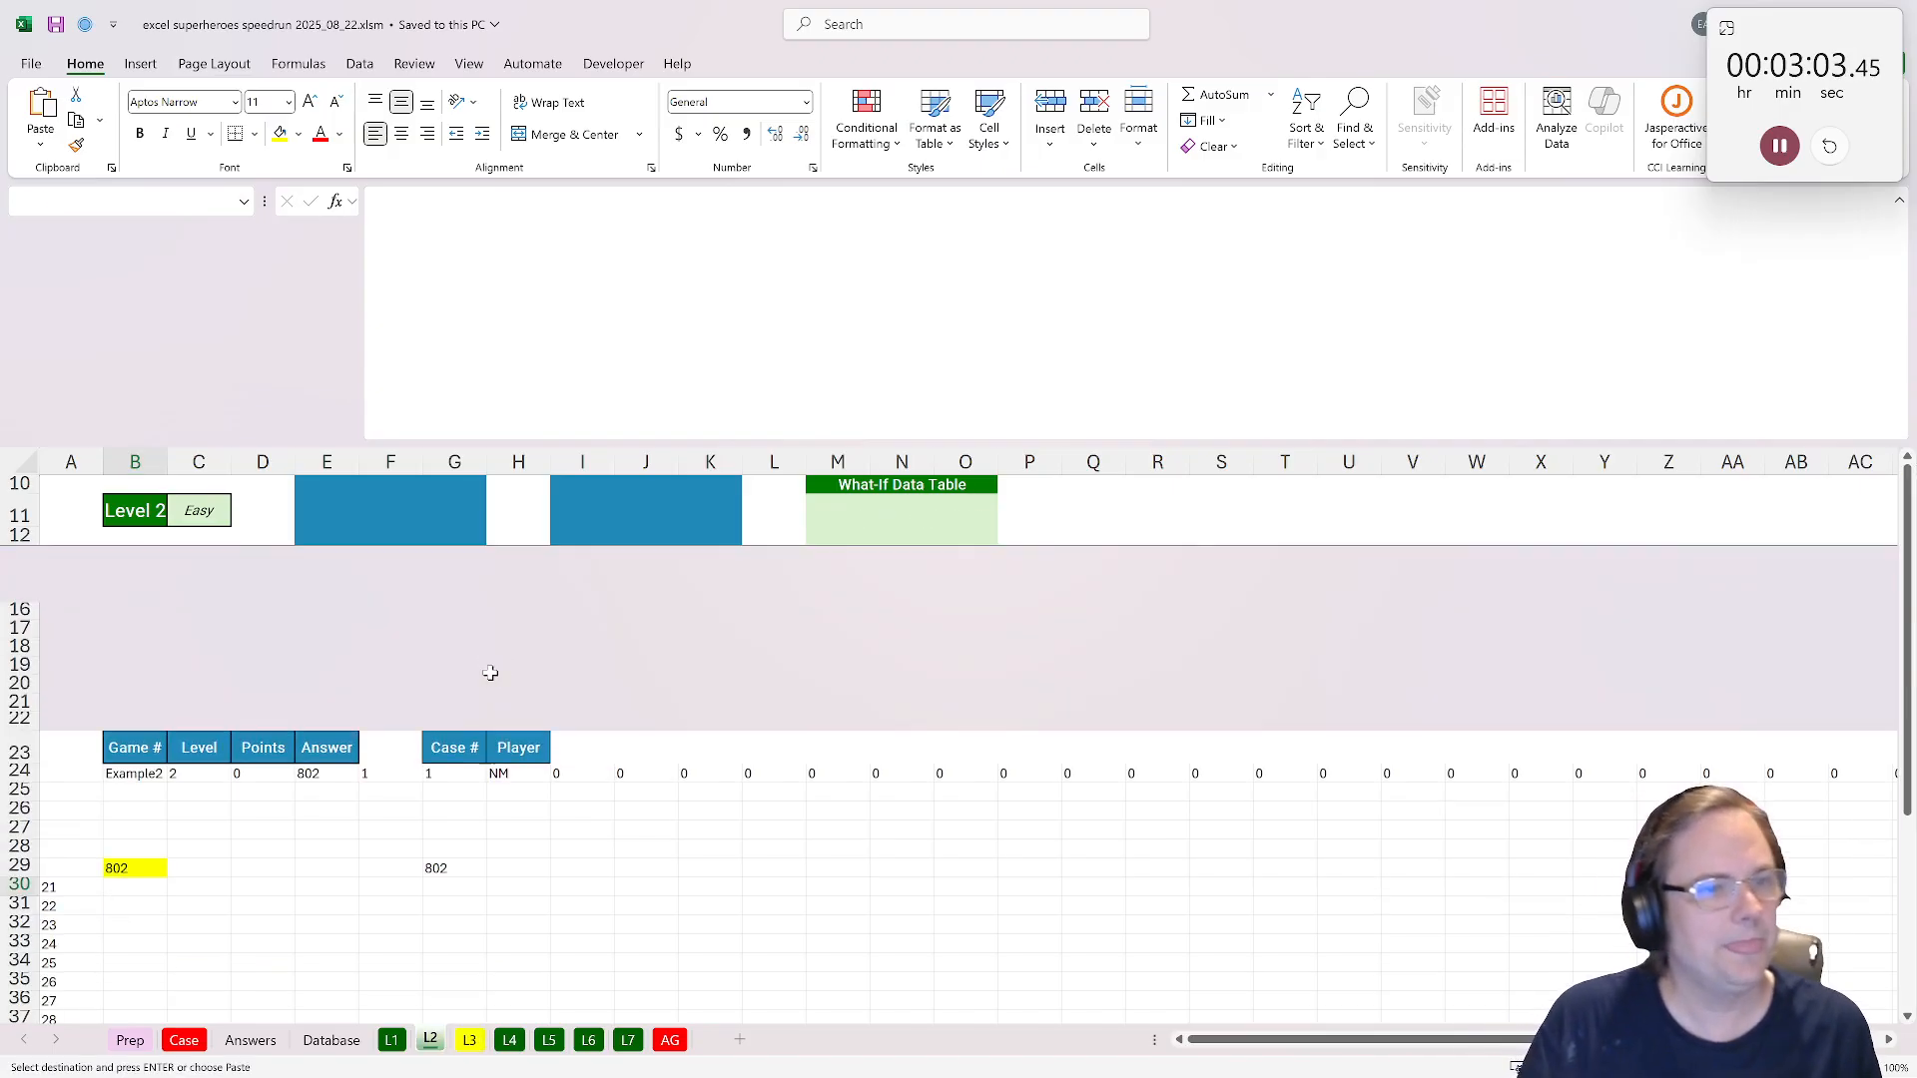
Copy the Level 2 work into the Level 3 sheet and select the score formula in G29.
left_click(490, 673)
left_click(682, 511)
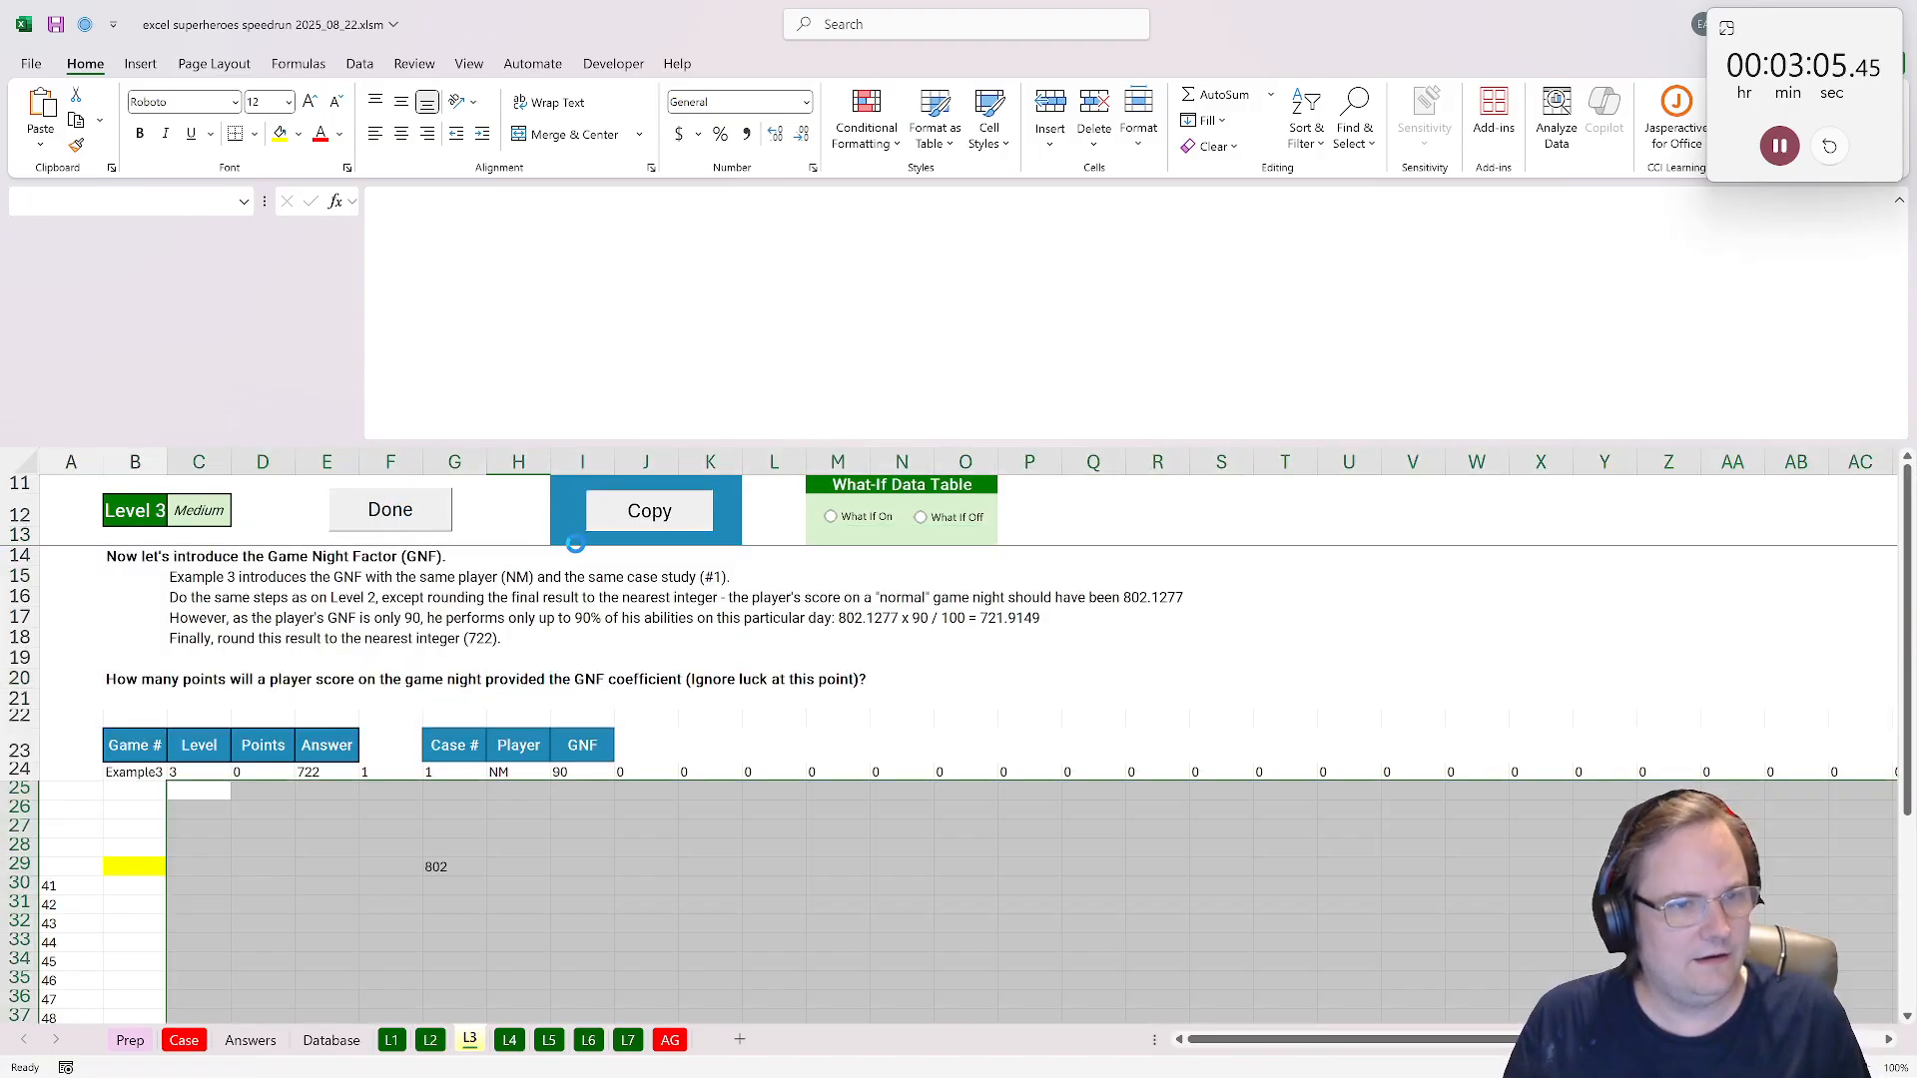
left_click(446, 868)
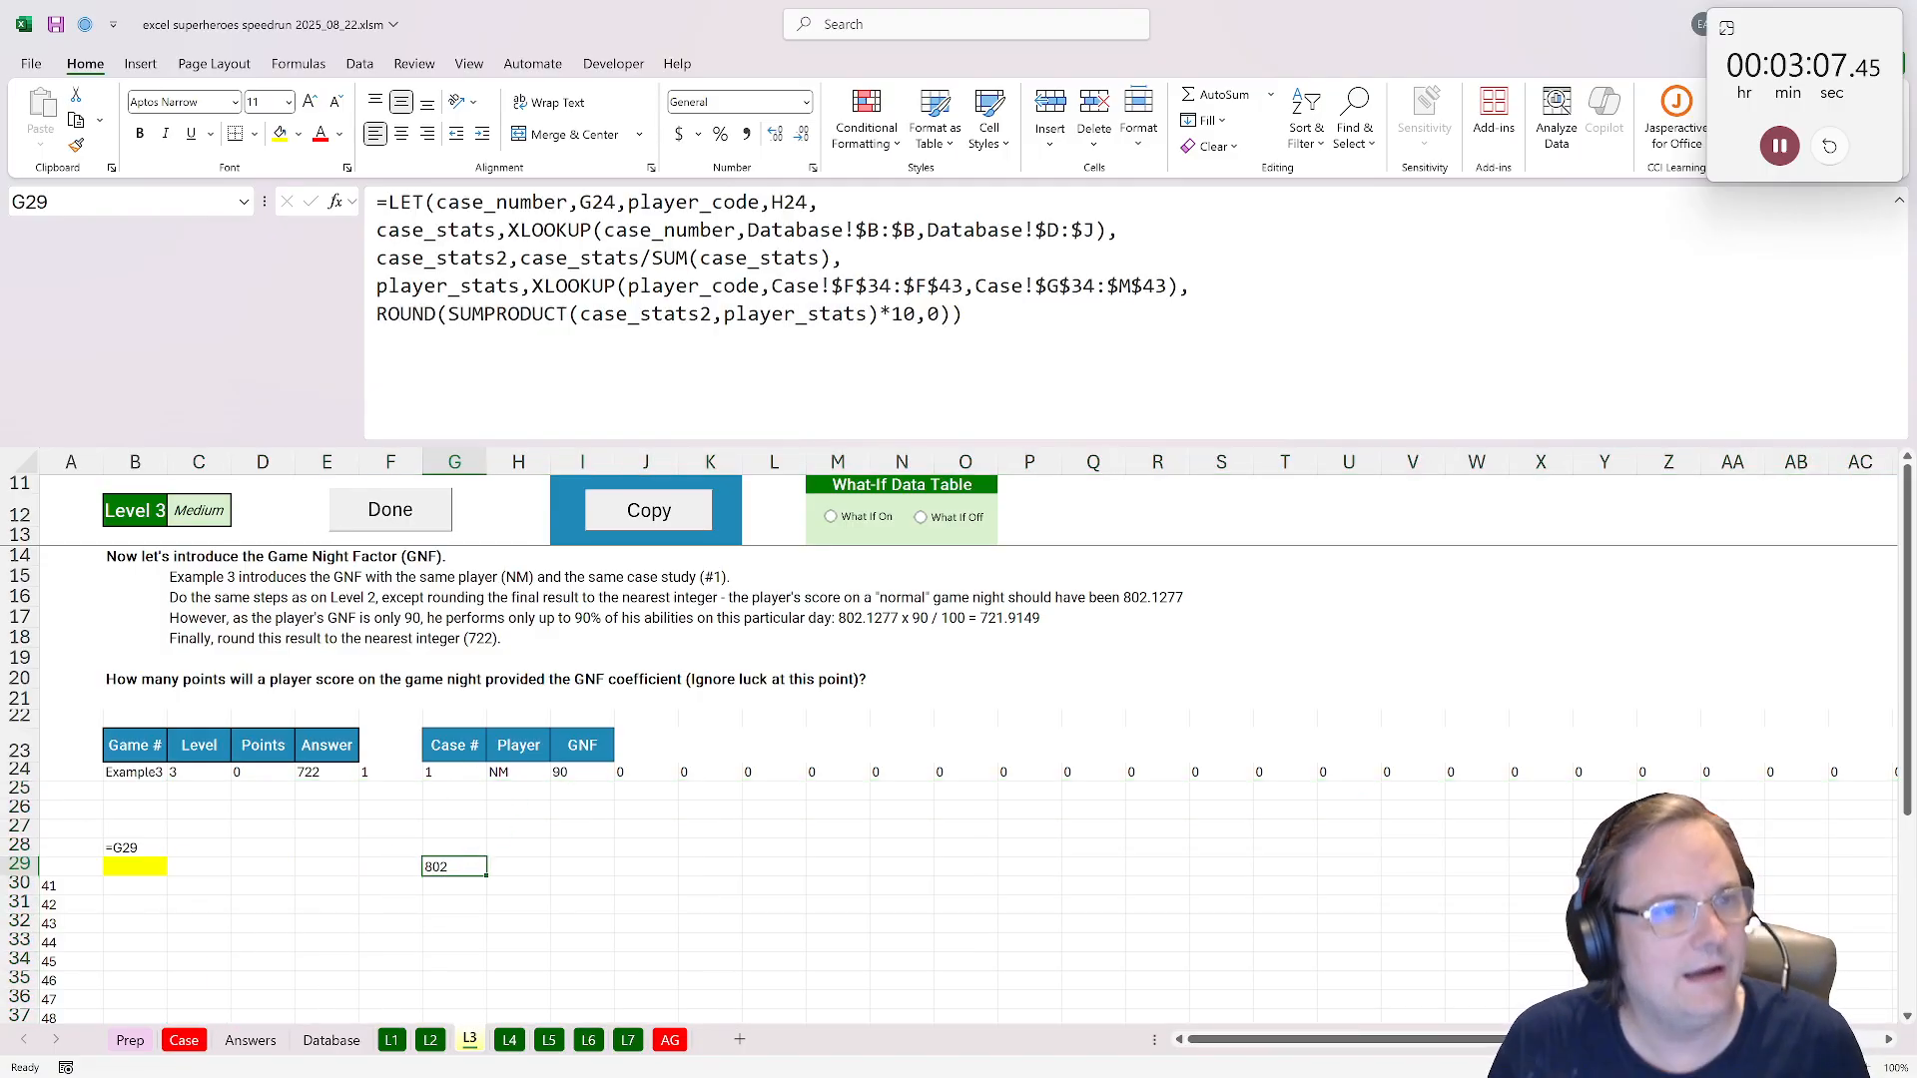
Name the ROUND(SUMPRODUCT(...)) calculation pre_gnf_score inside the G29 LET formula and follow it with a comma.
left_click(978, 315)
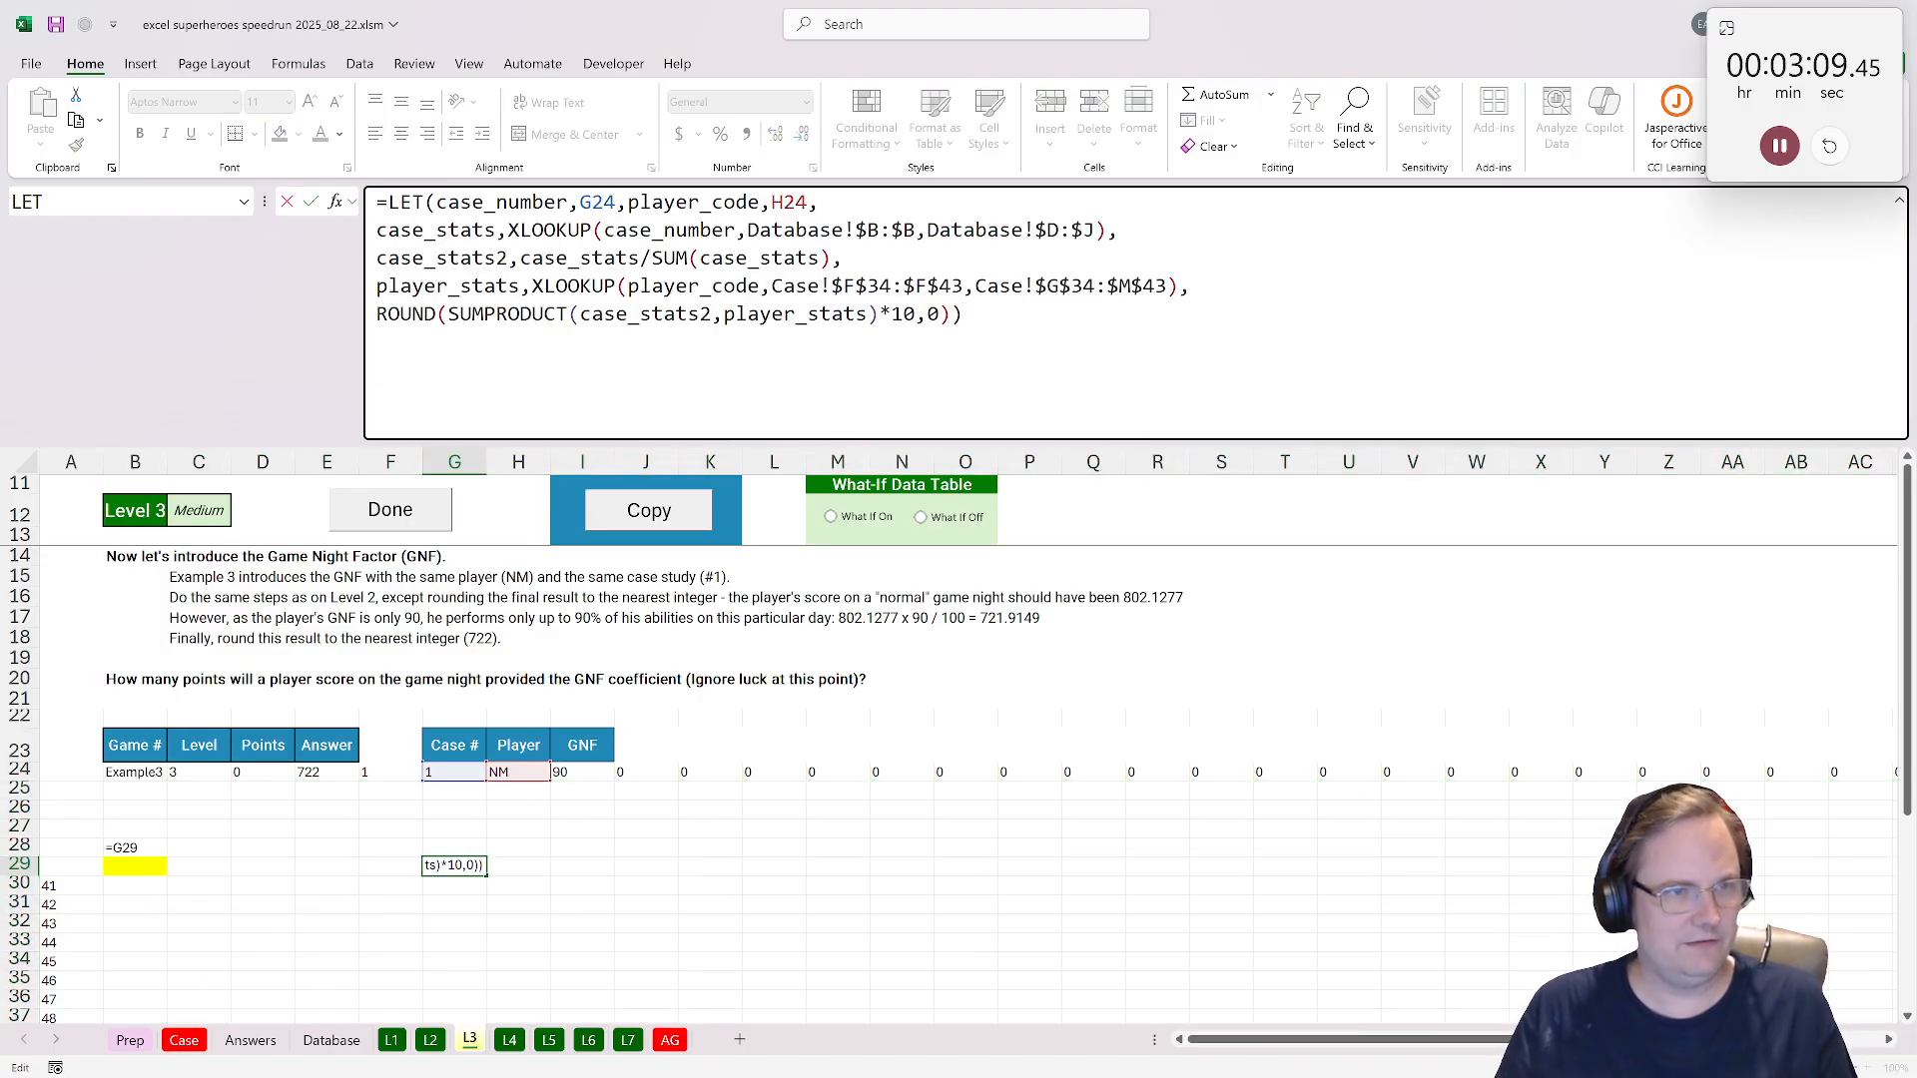
key("Home")
type("pre_g")
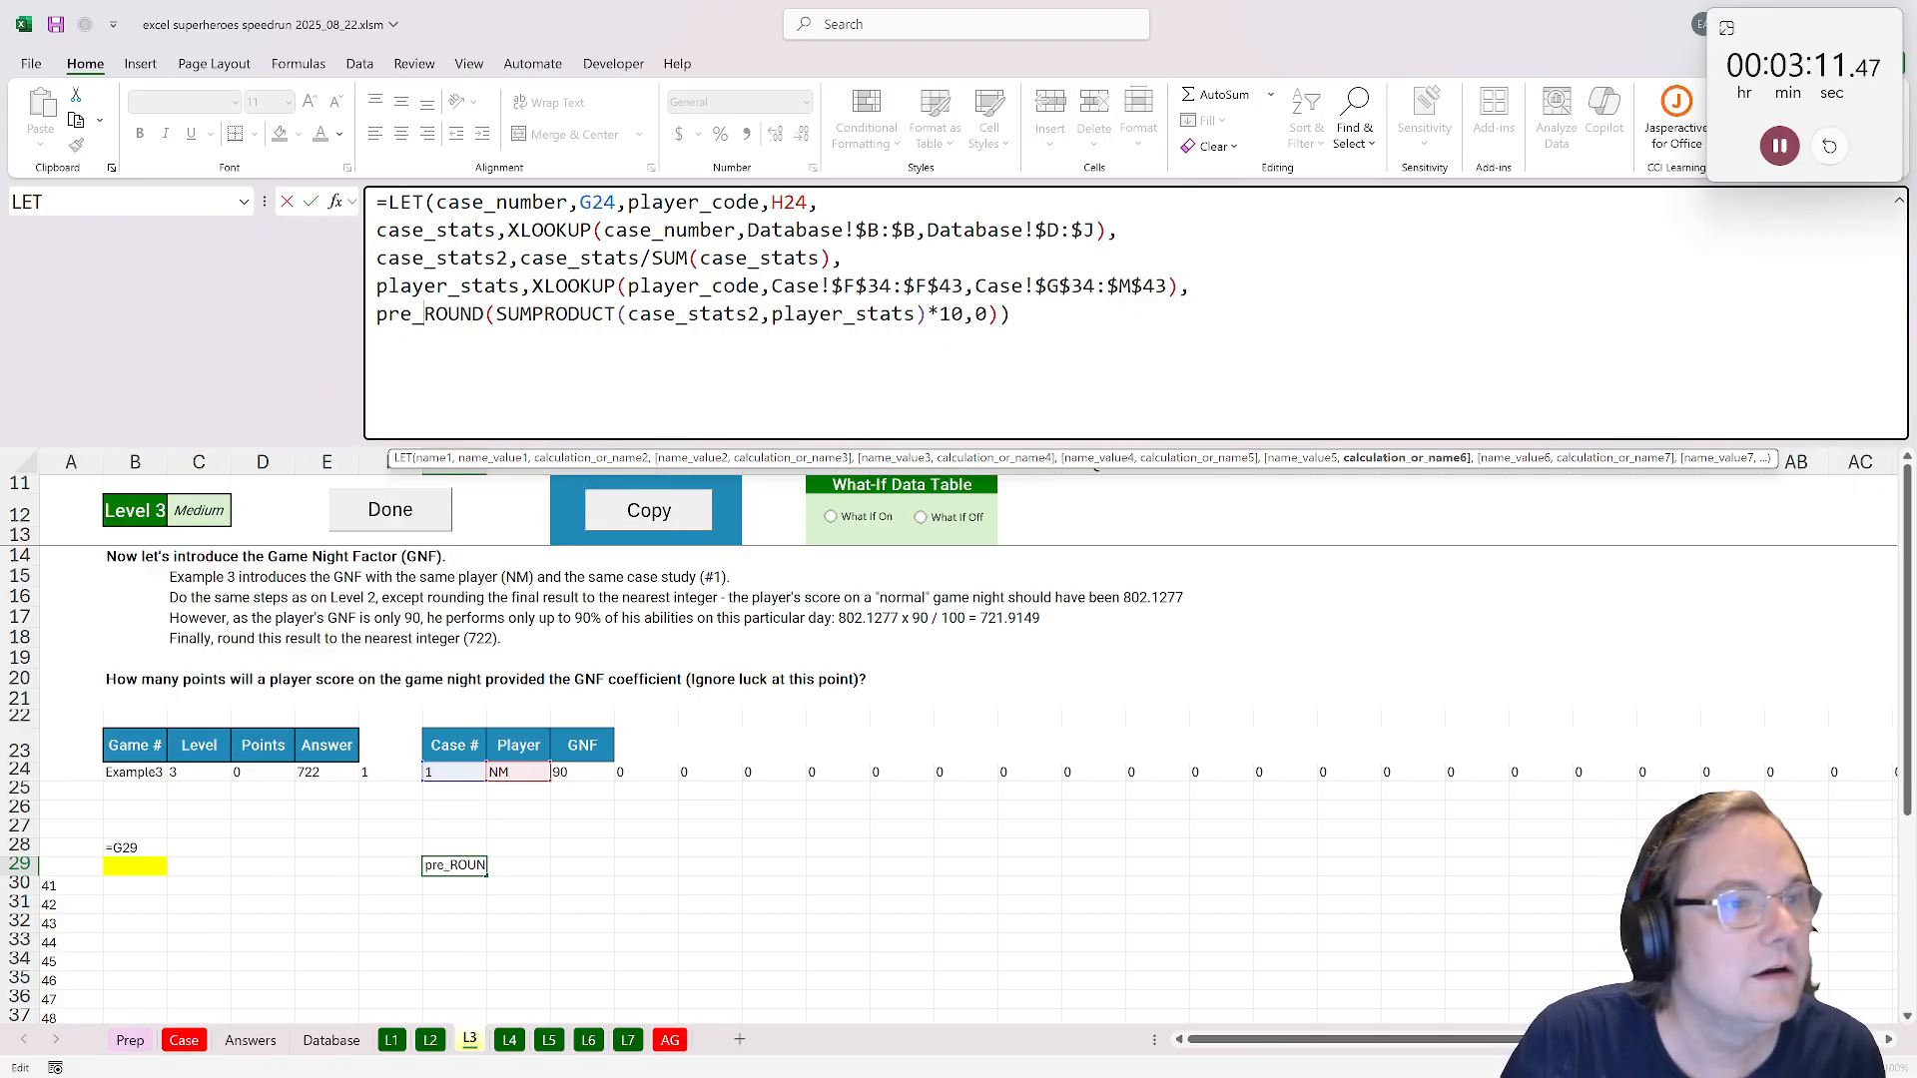
type("nf_score,")
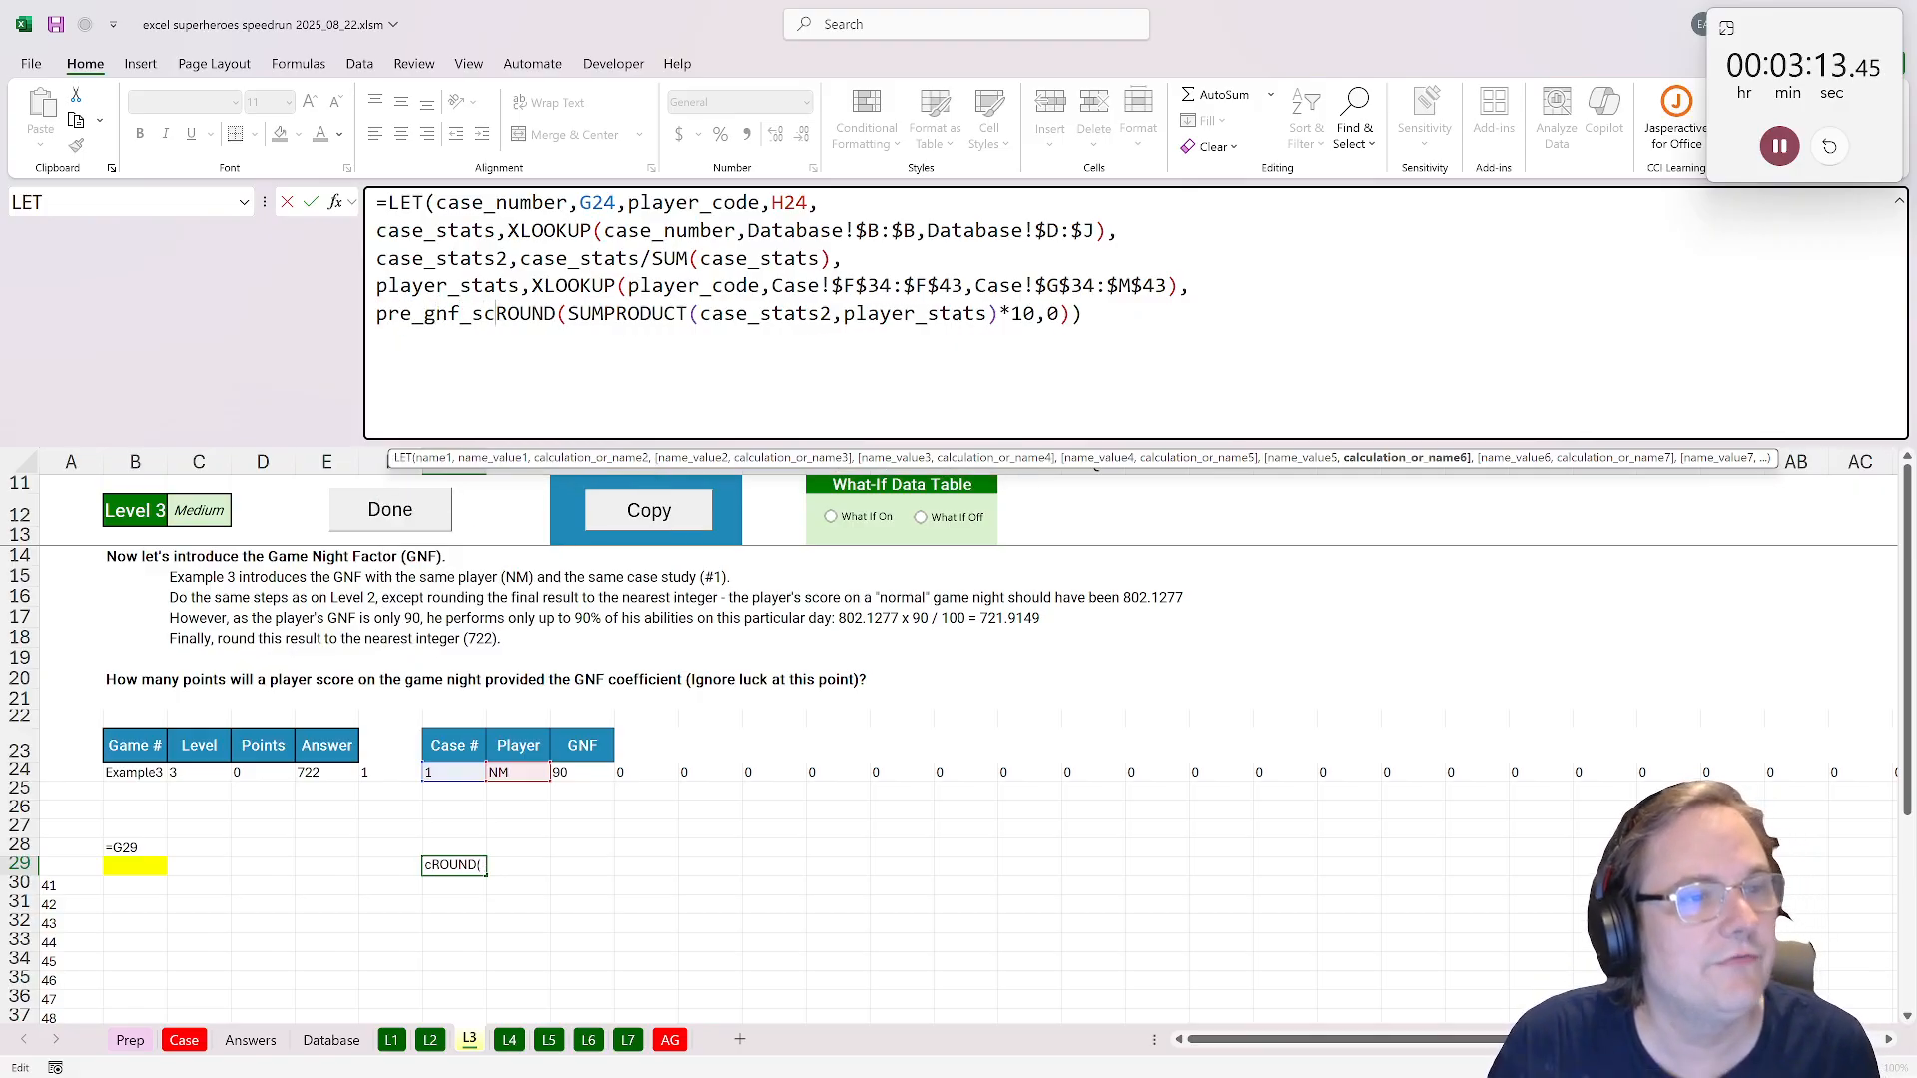
key("End")
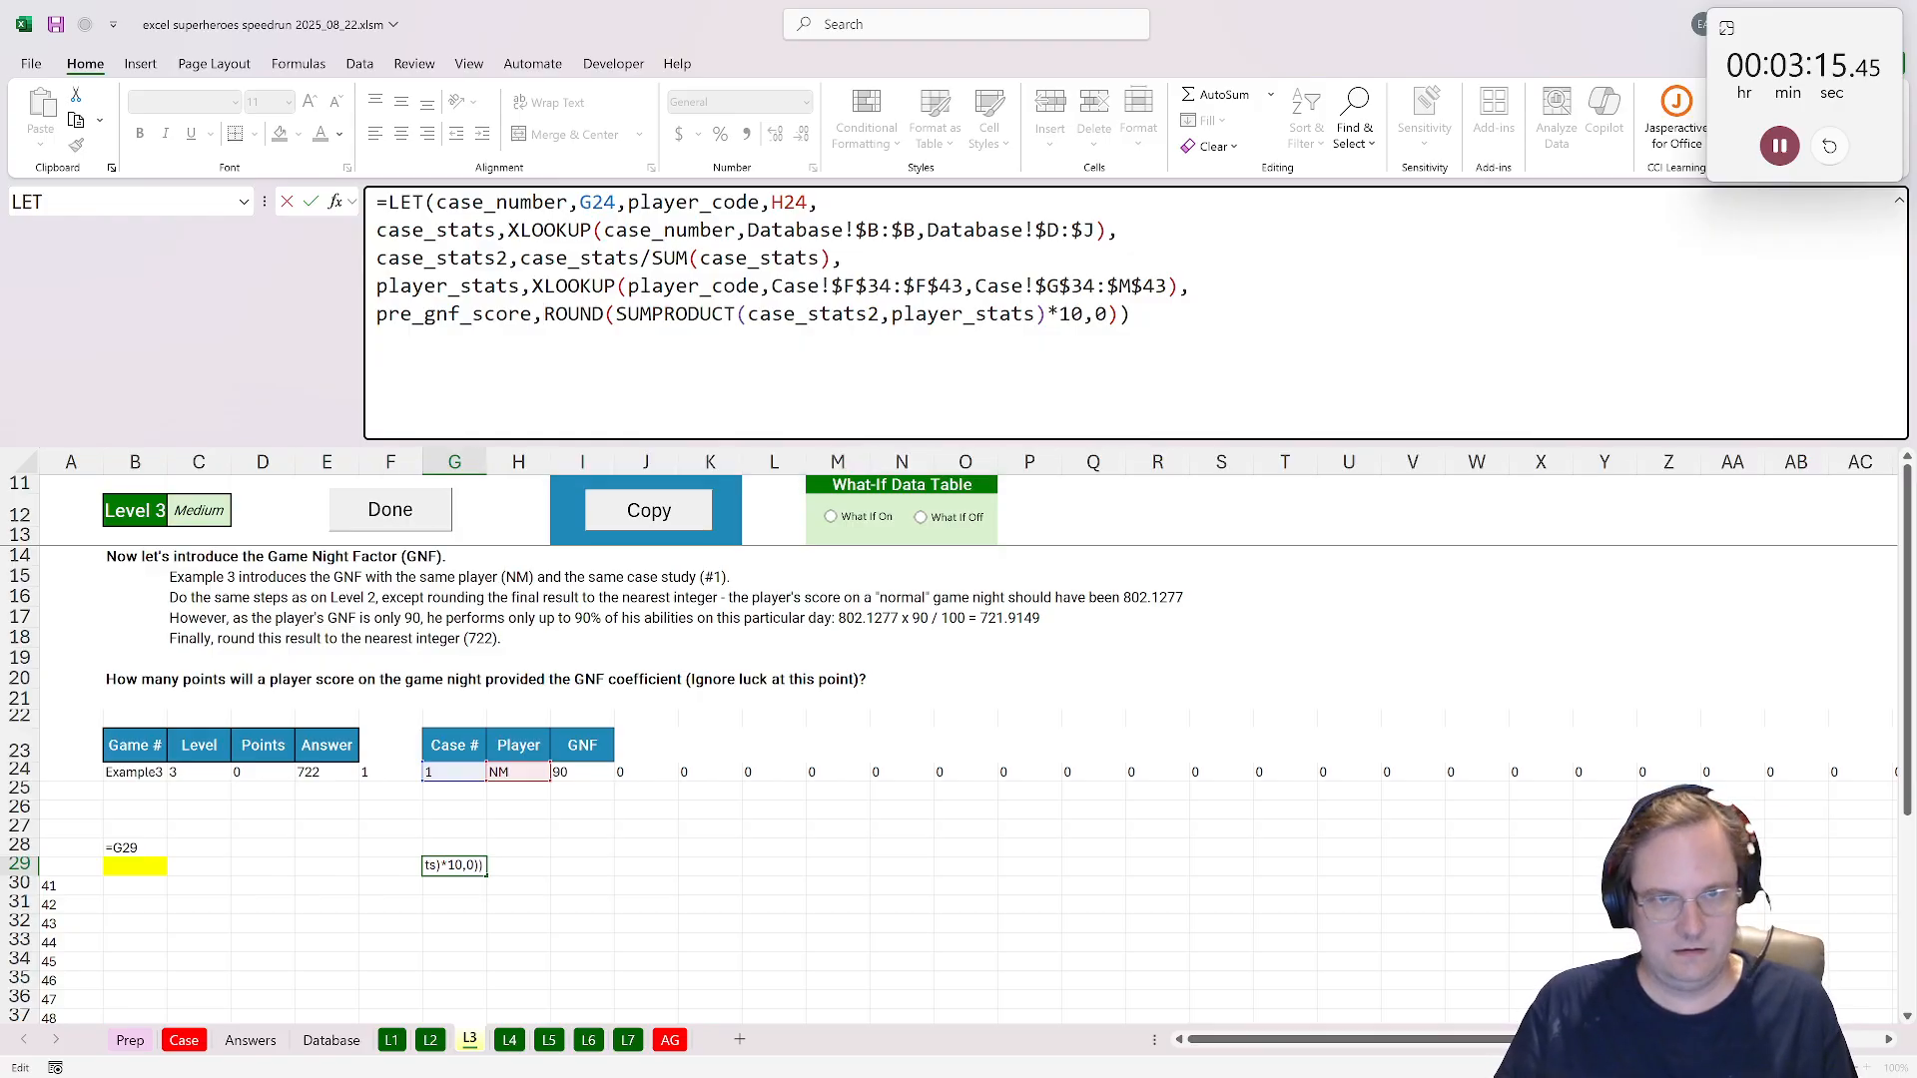
type(",")
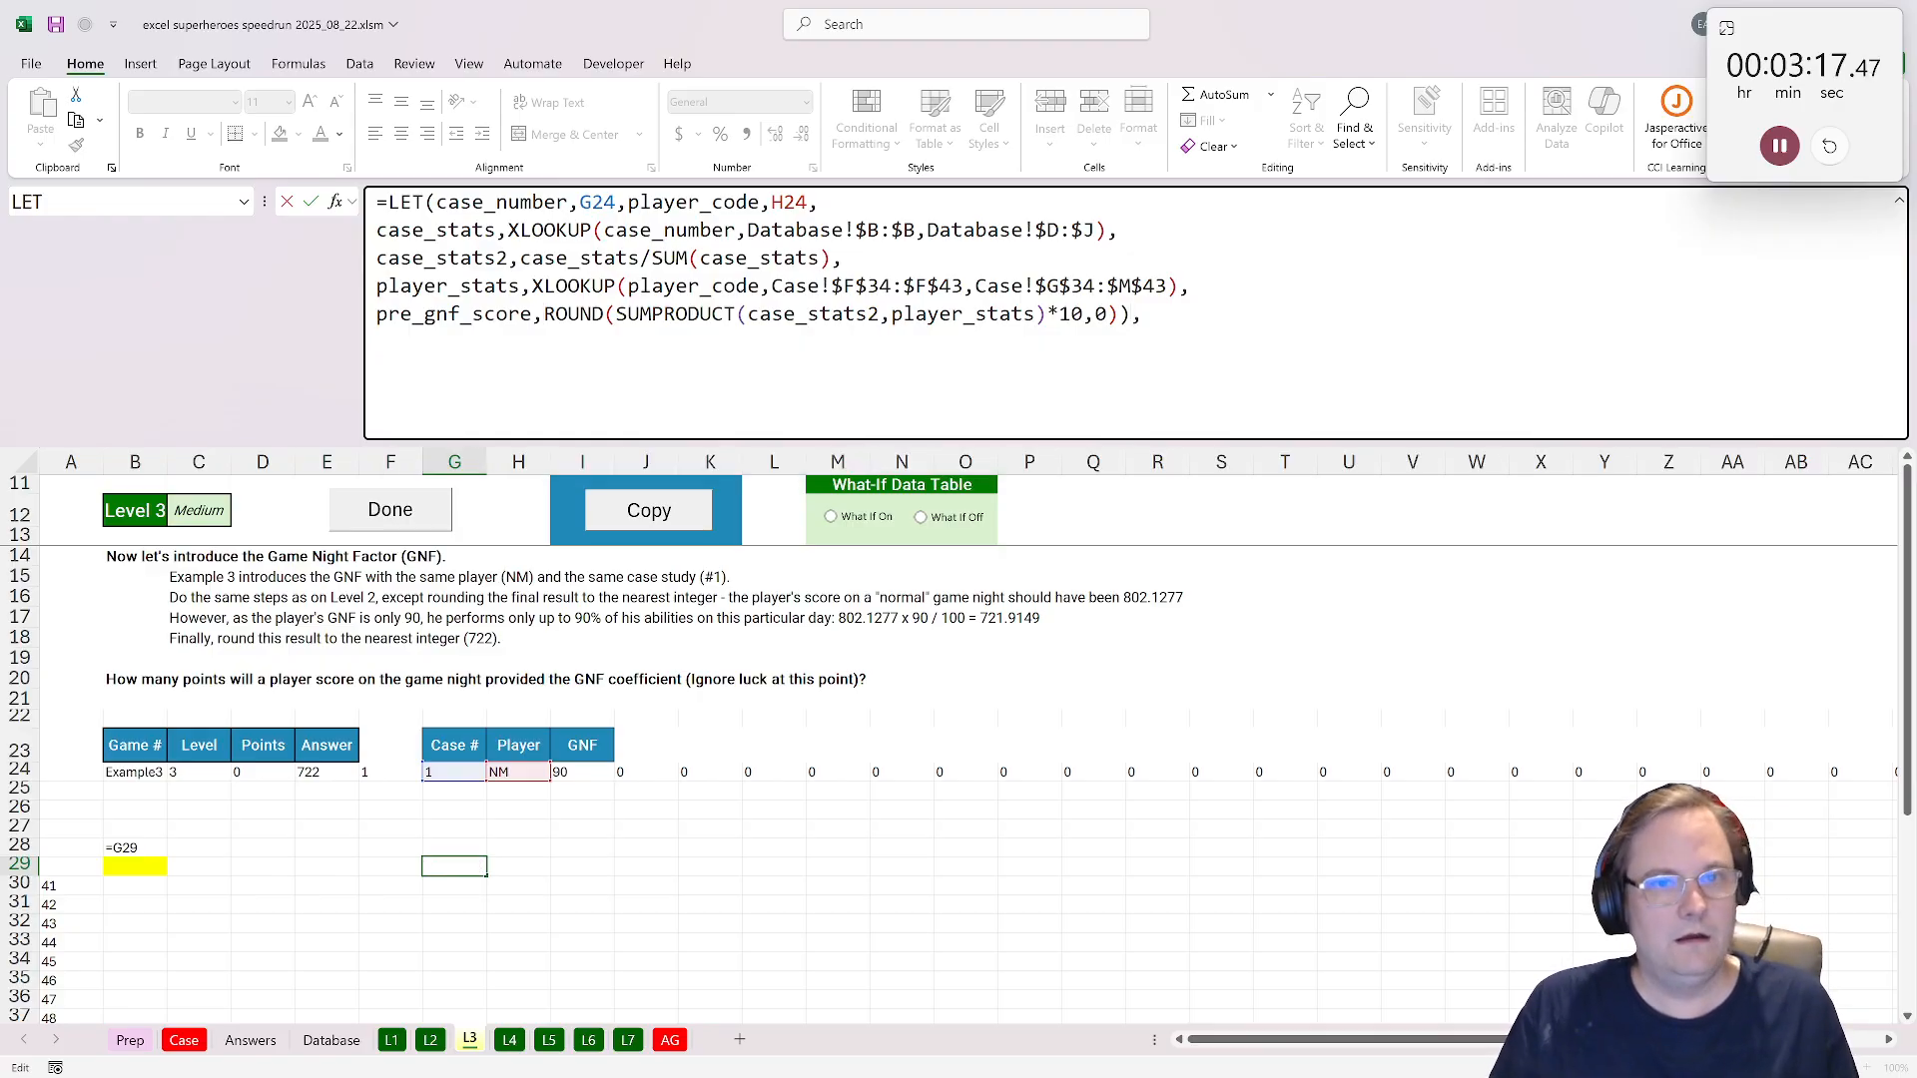
key("Left")
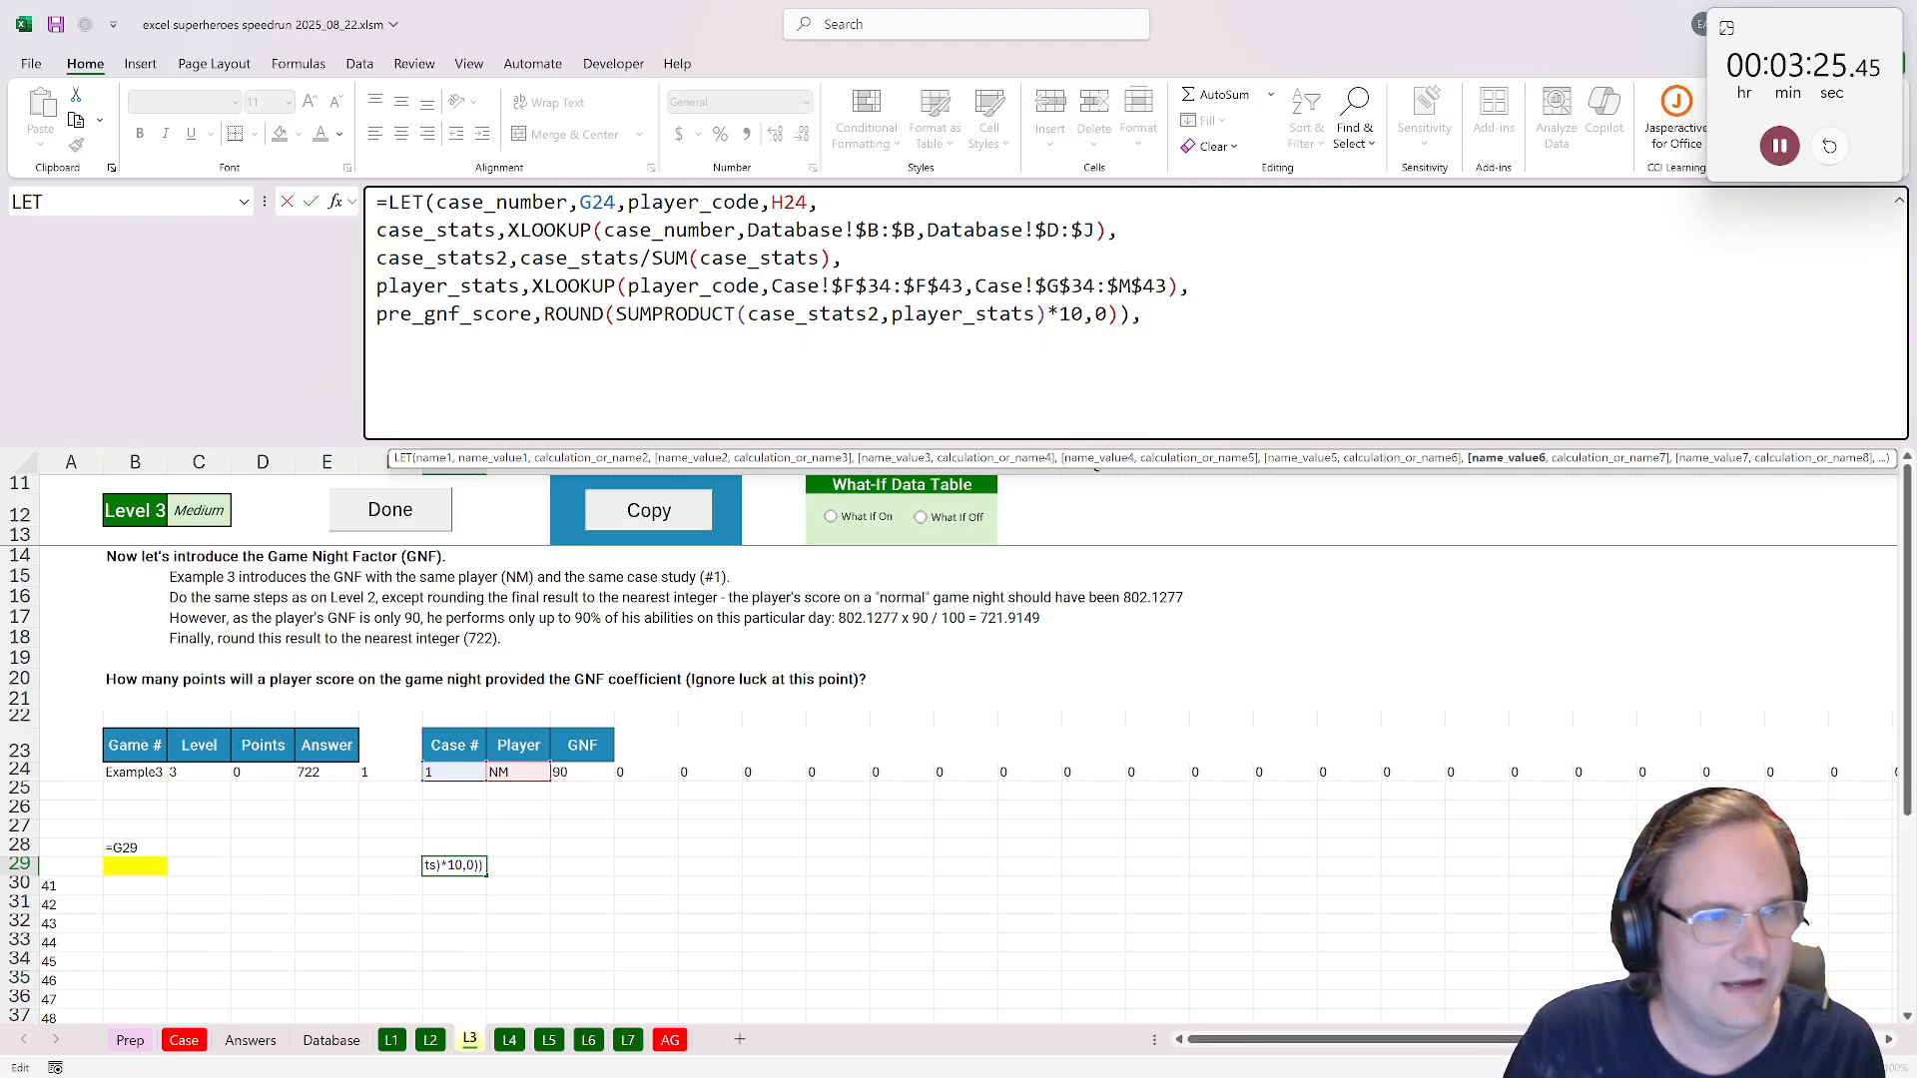
Start a new line after the pre_gnf_score definition in the LET formula with a variable named score.
left_click(1144, 314)
double_click(504, 314)
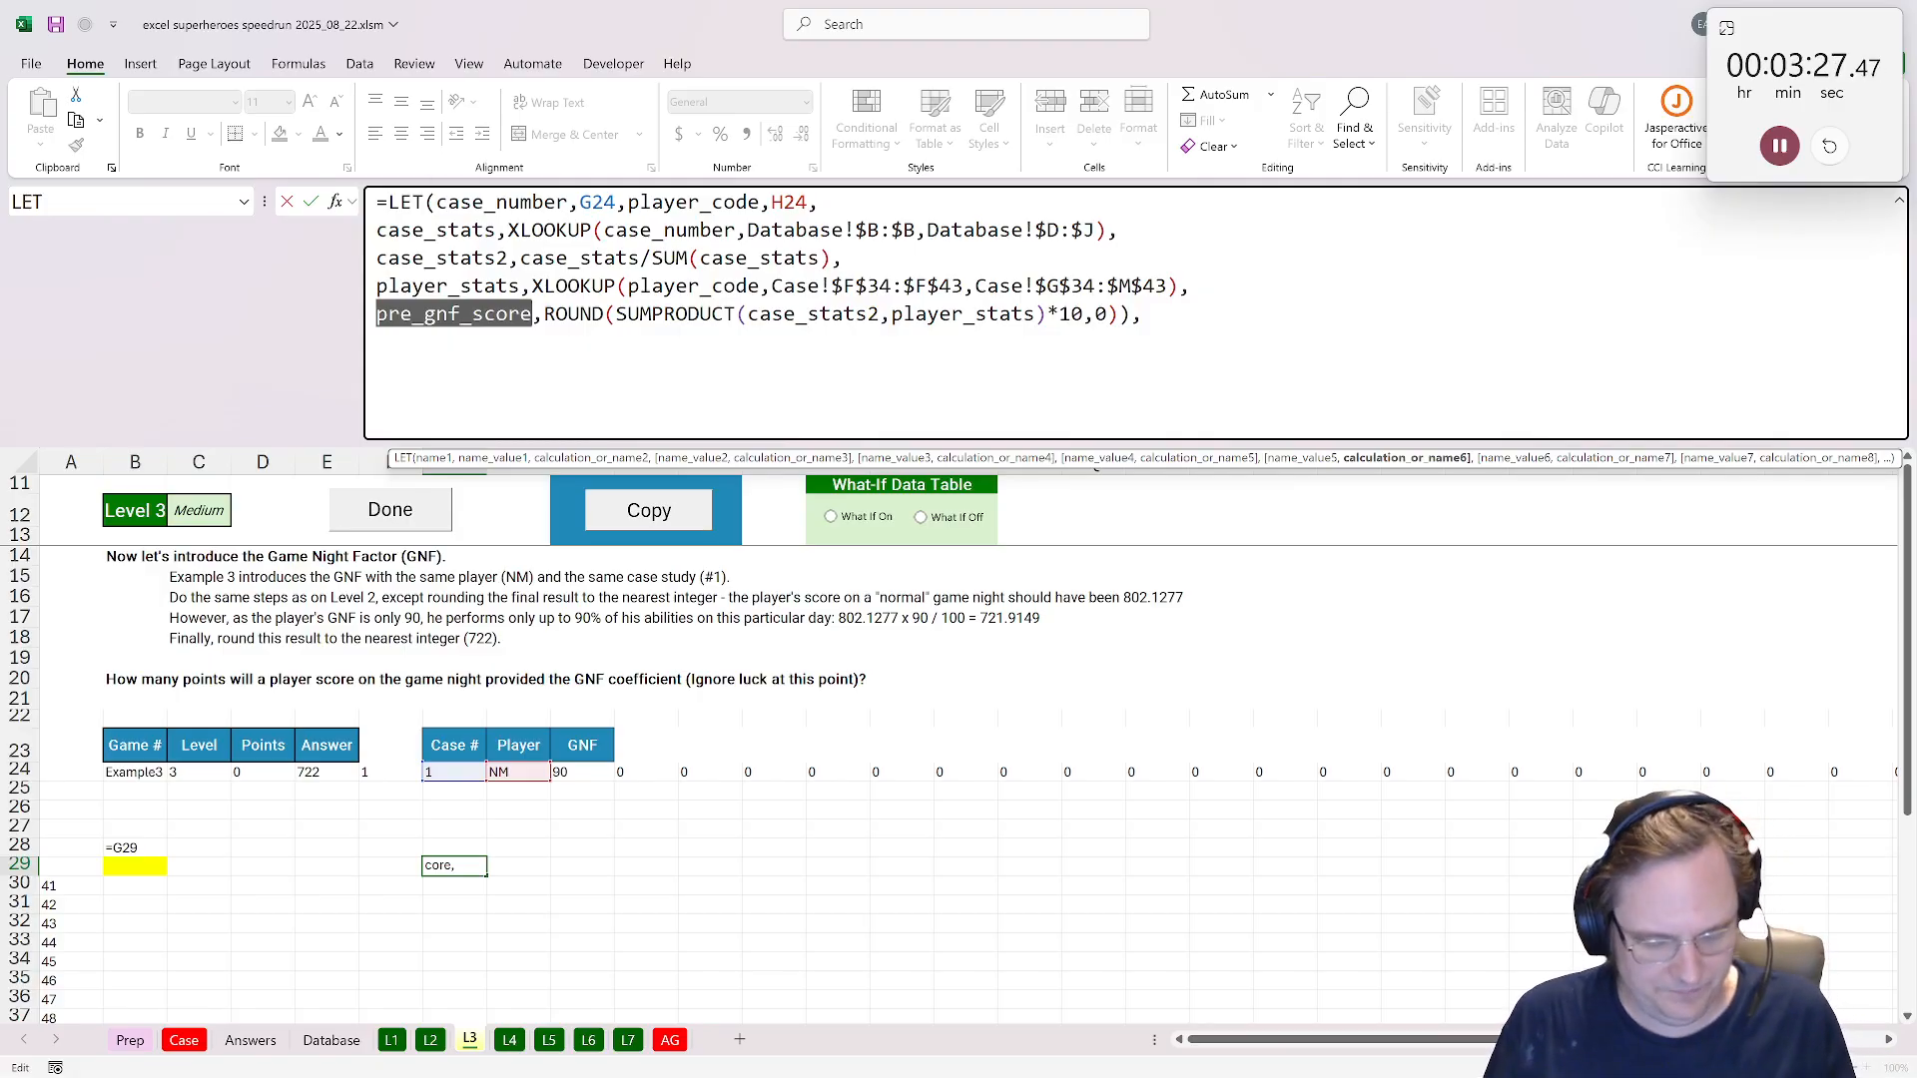
key("ctrl+c")
key("End")
key("alt+Return")
key("ctrl+v")
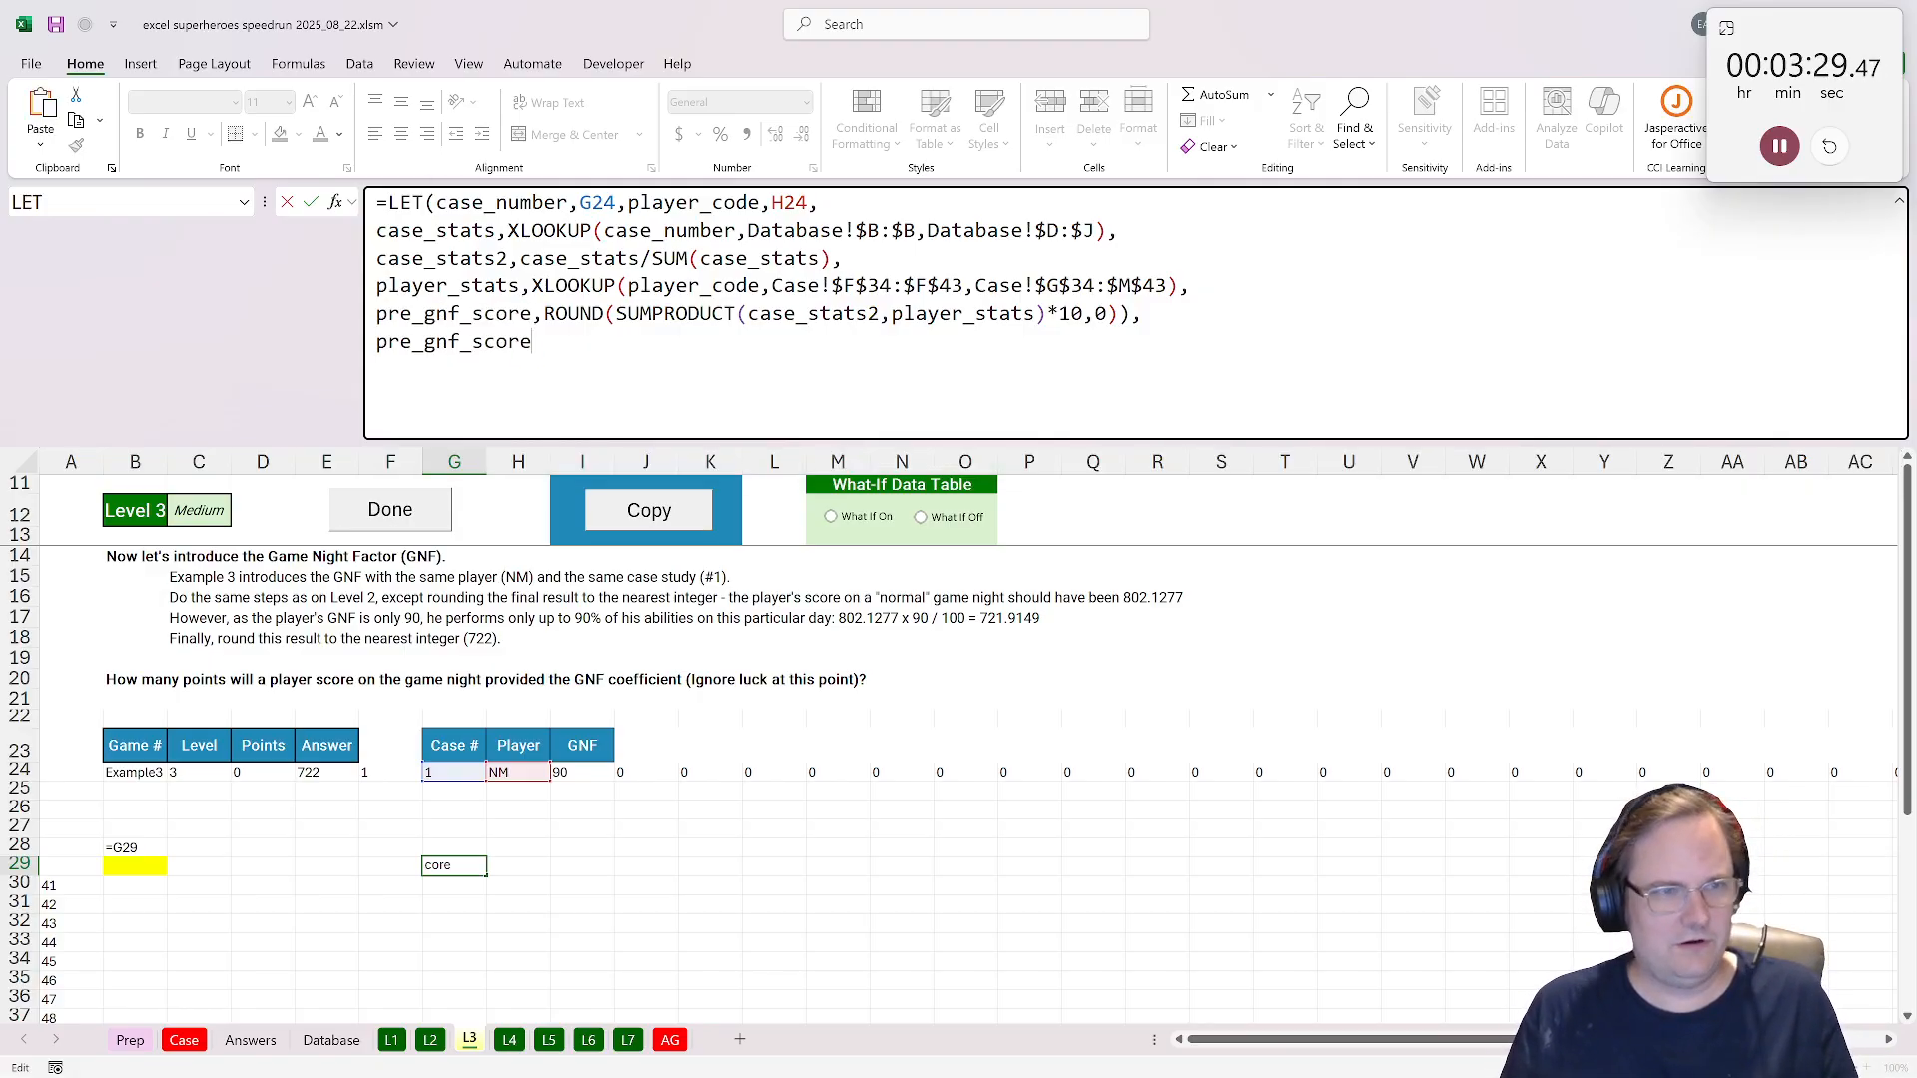
key("shift+Home")
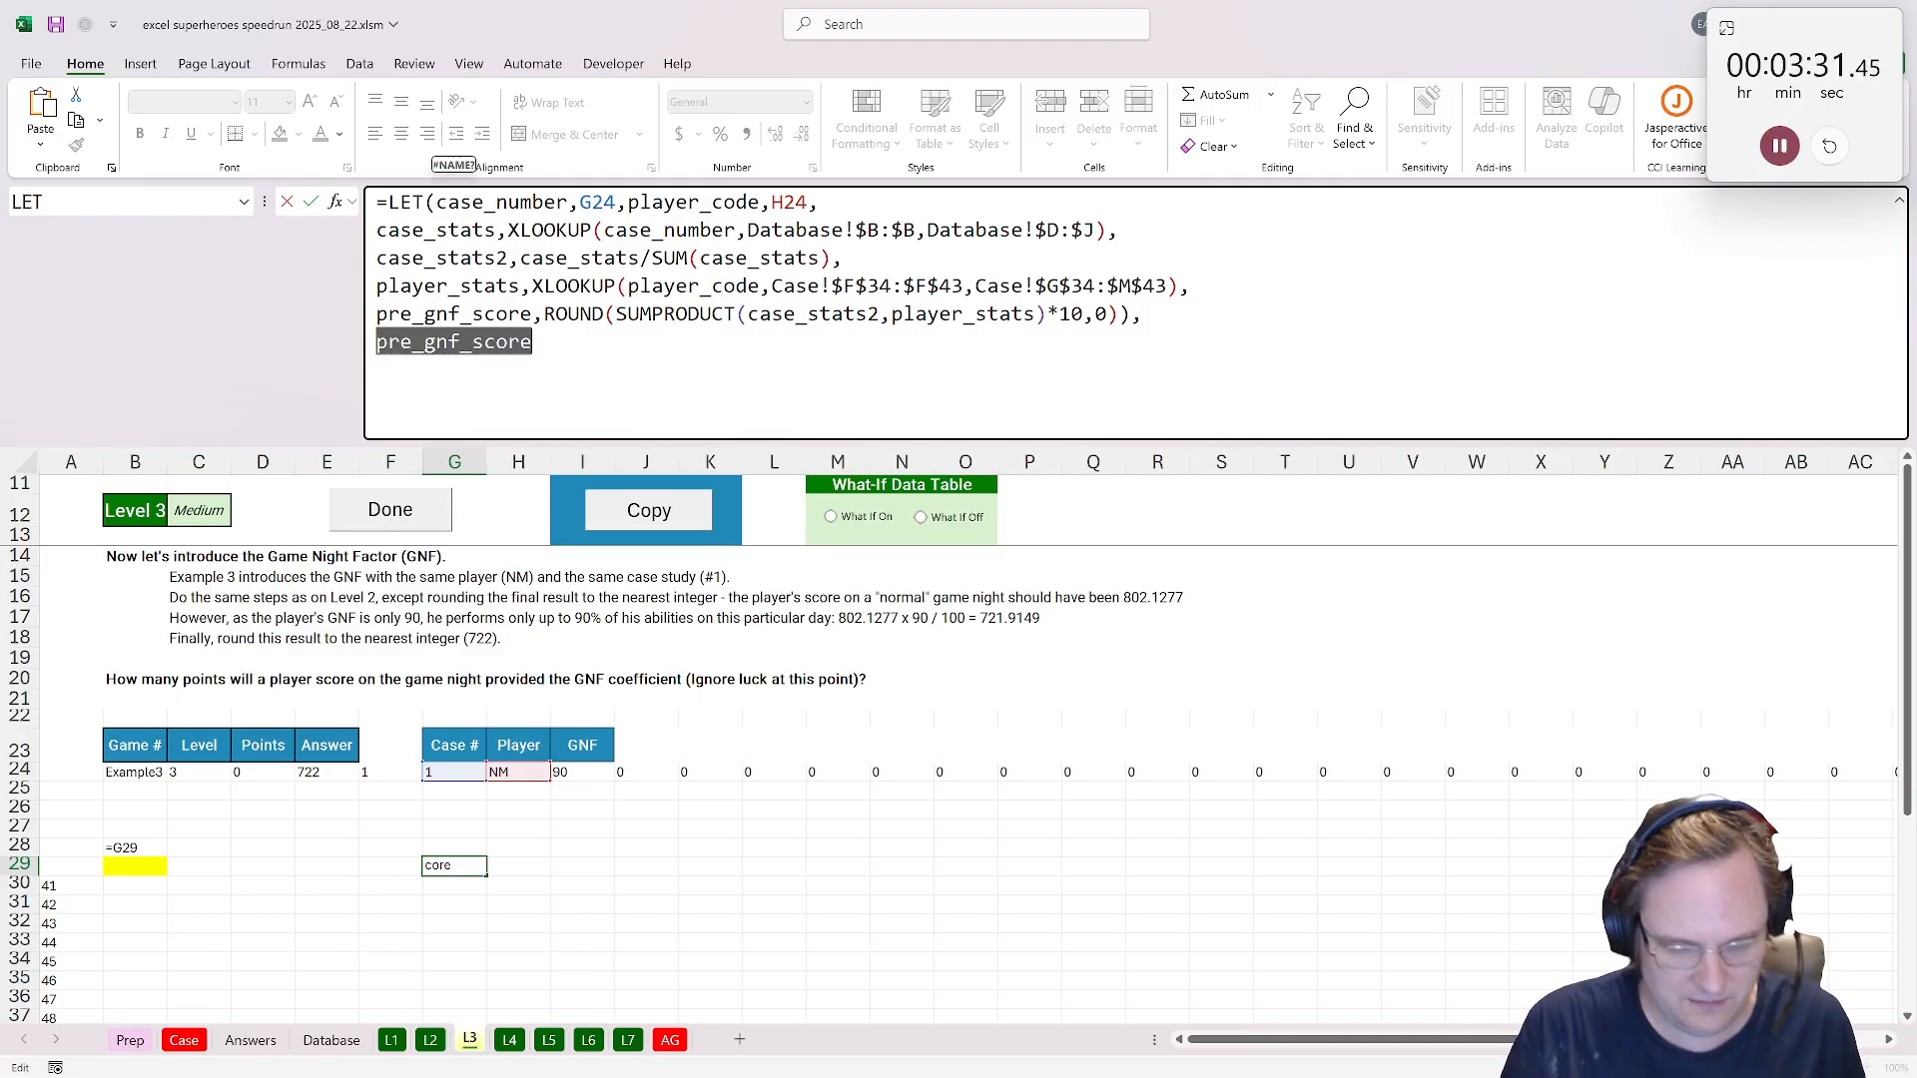
type("score,")
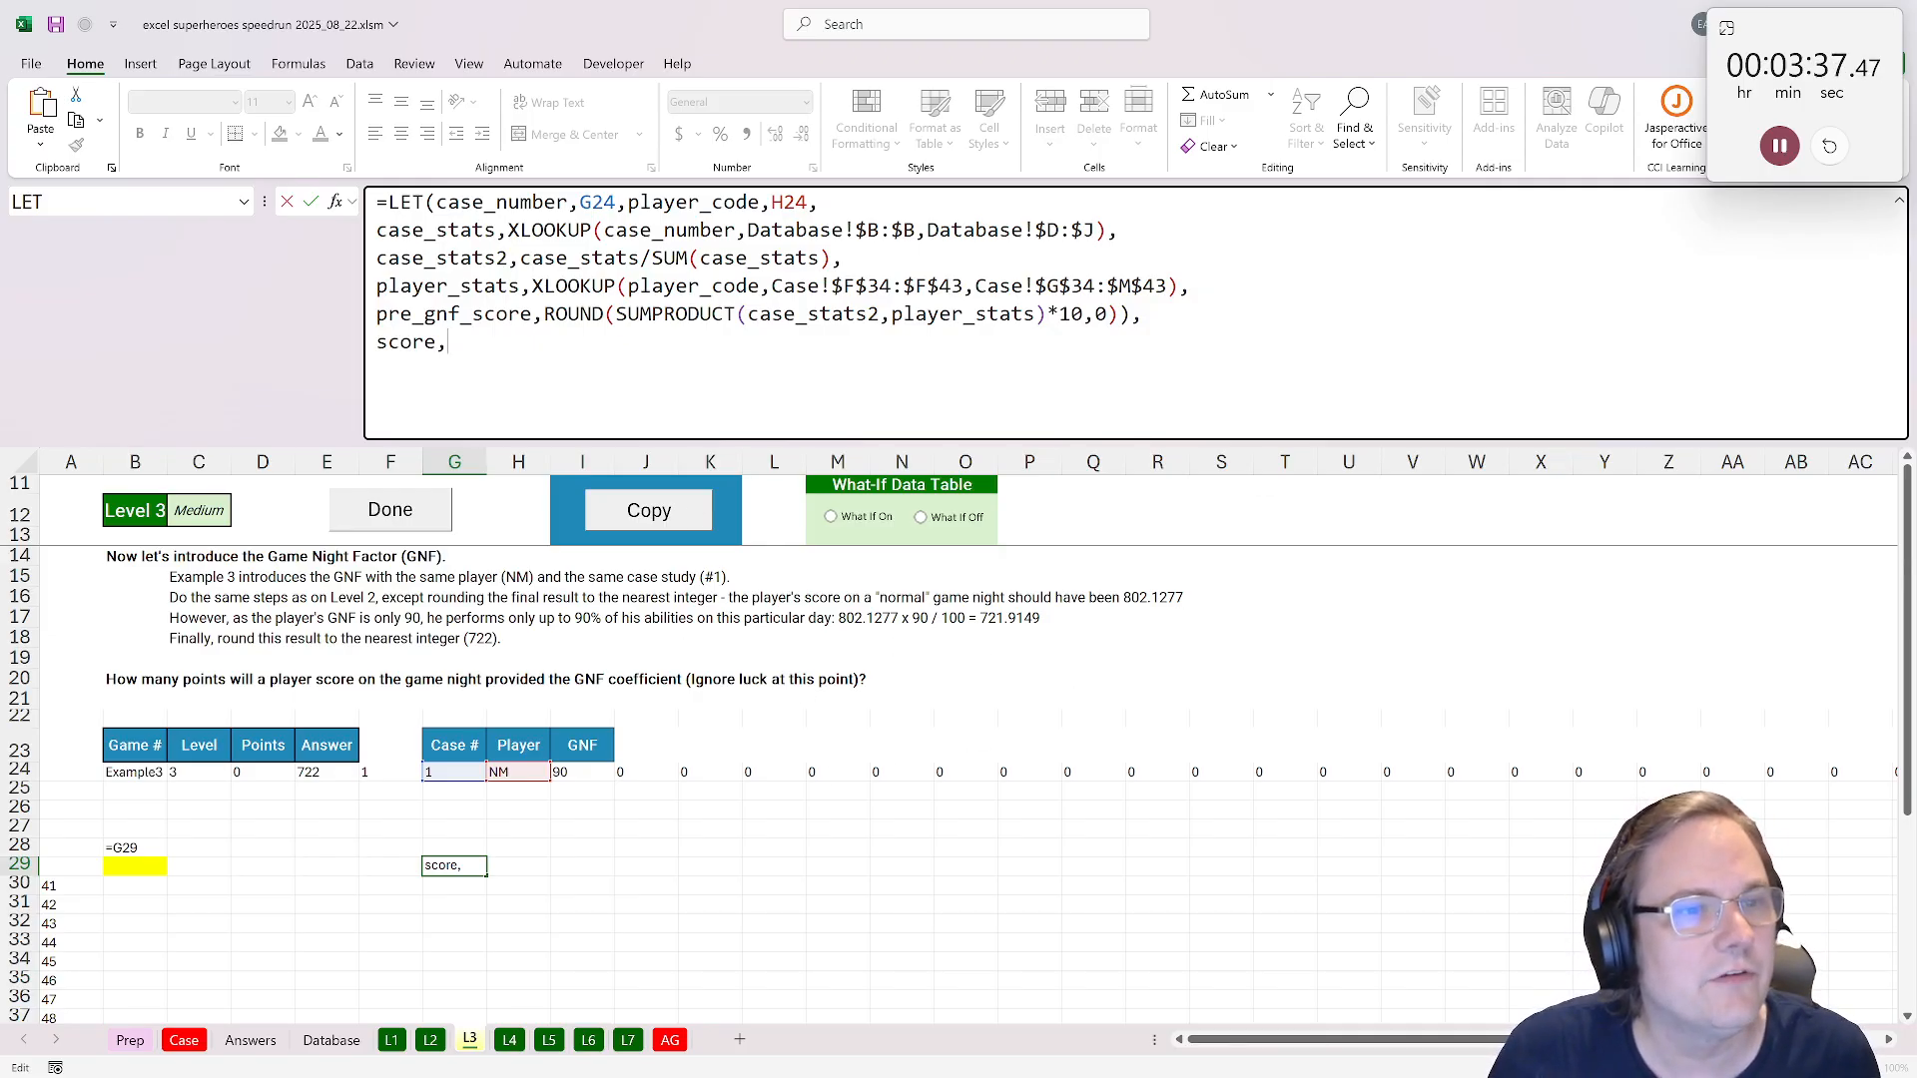
Remove the ROUND wrapper and its 0-digit argument from pre_gnf_score, leaving SUMPRODUCT(case_stats2,player_stats)*10.
left_click_drag(616, 313, 544, 314)
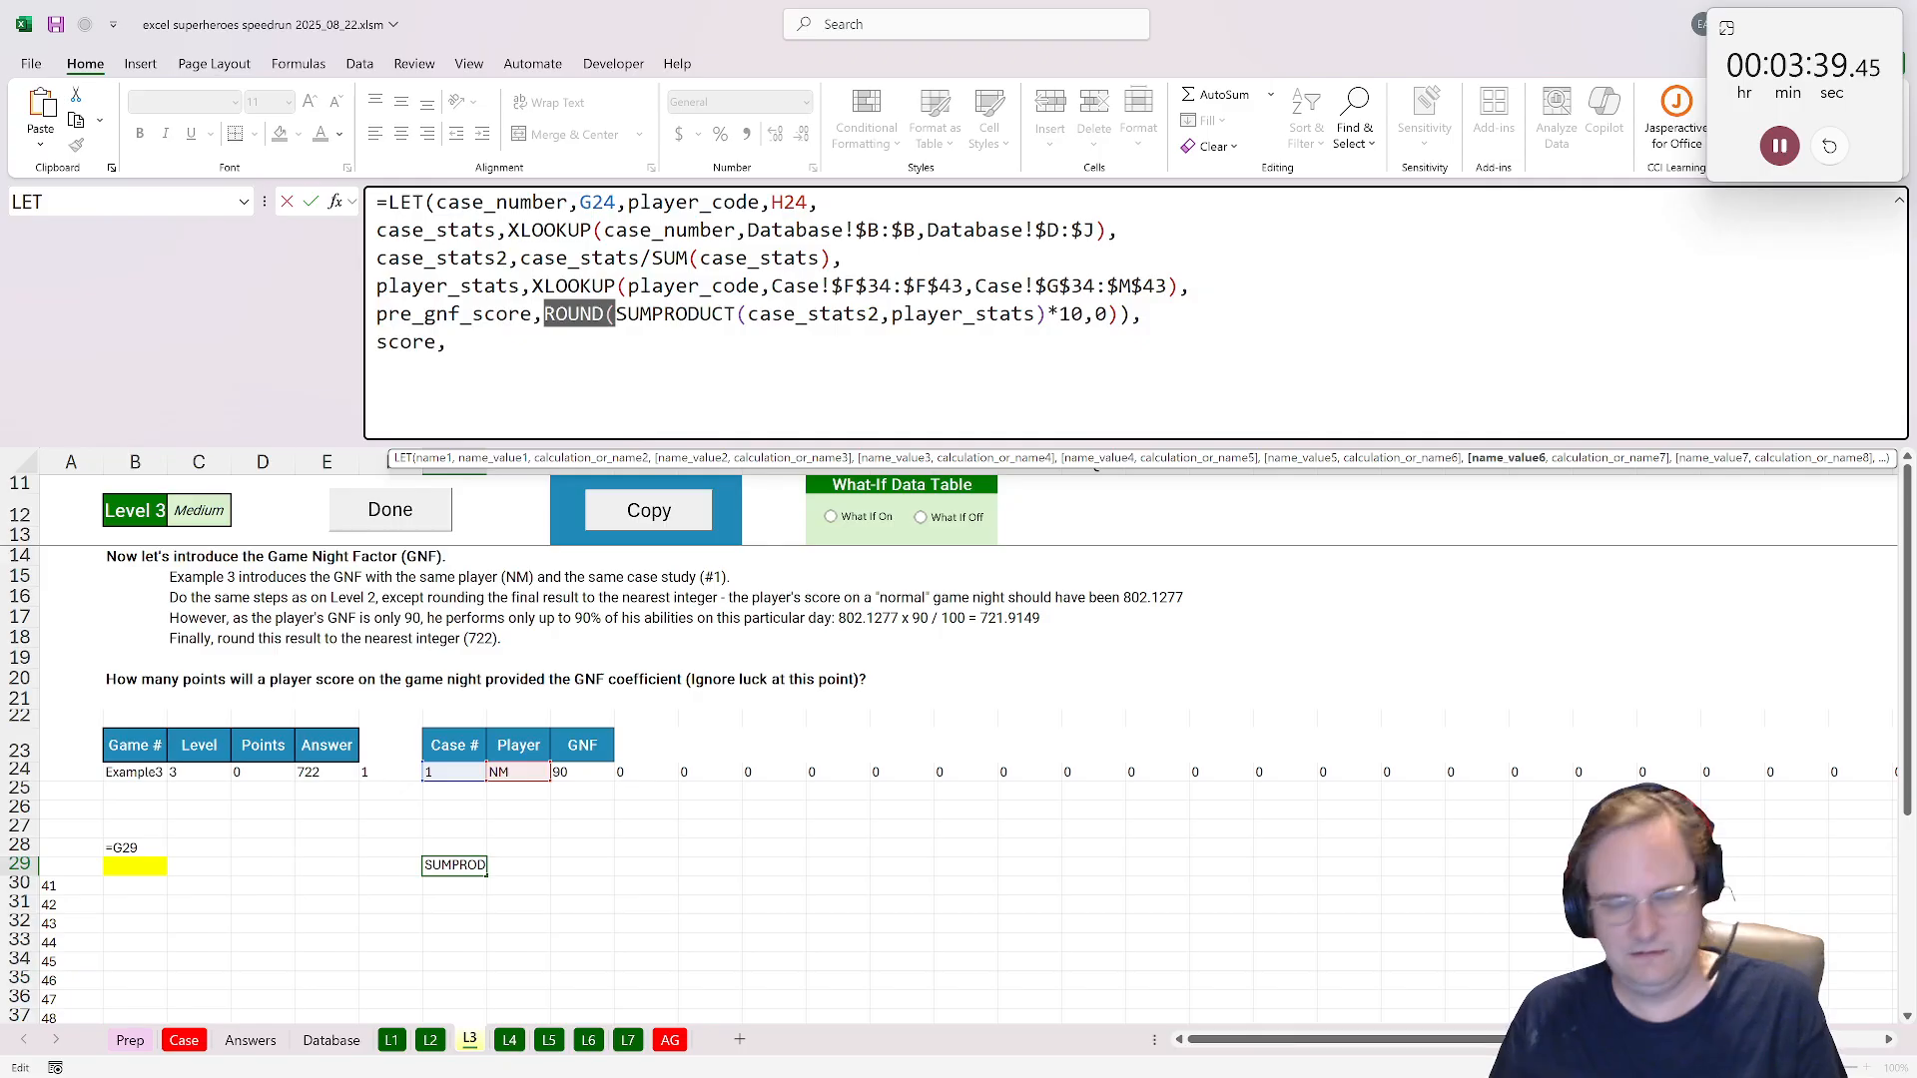
key("BackSpace")
left_click(1059, 313)
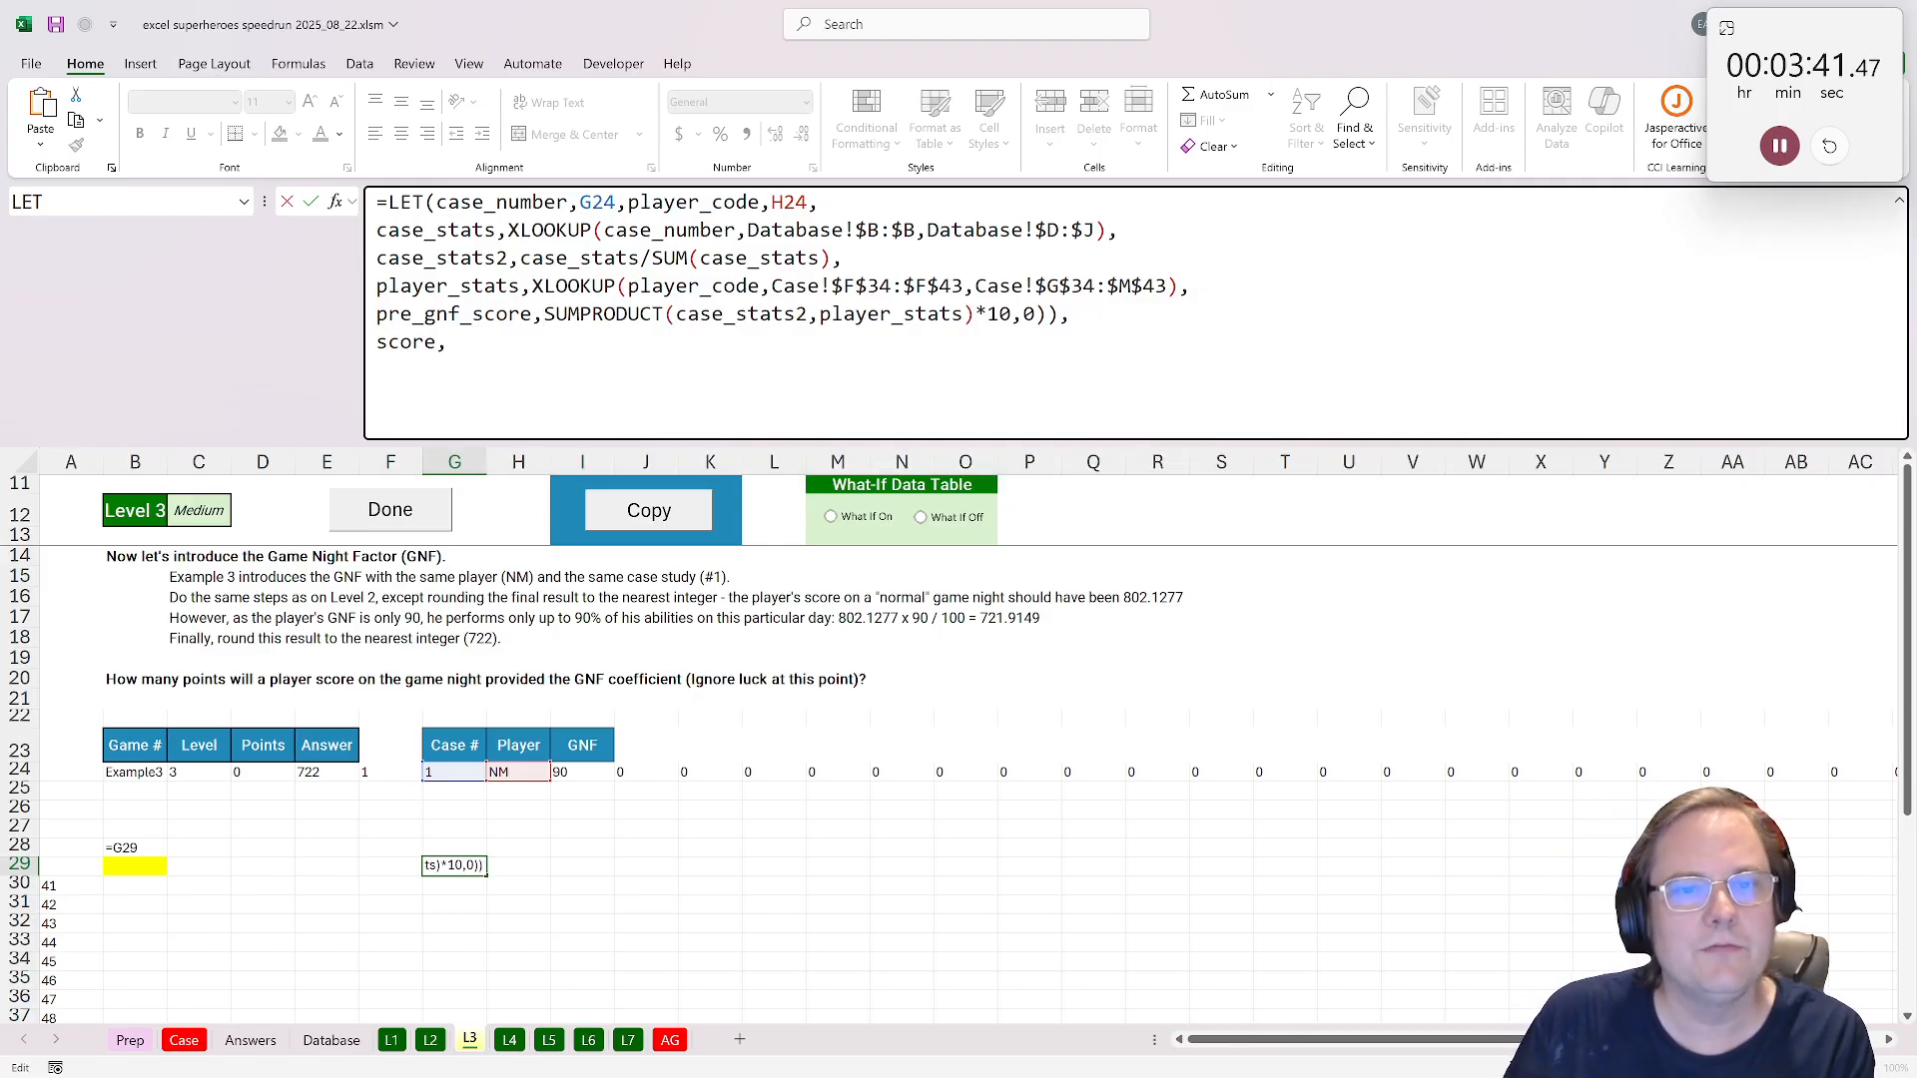
key("BackSpace")
key("BackSpace")
key("BackSpace")
key("BackSpace")
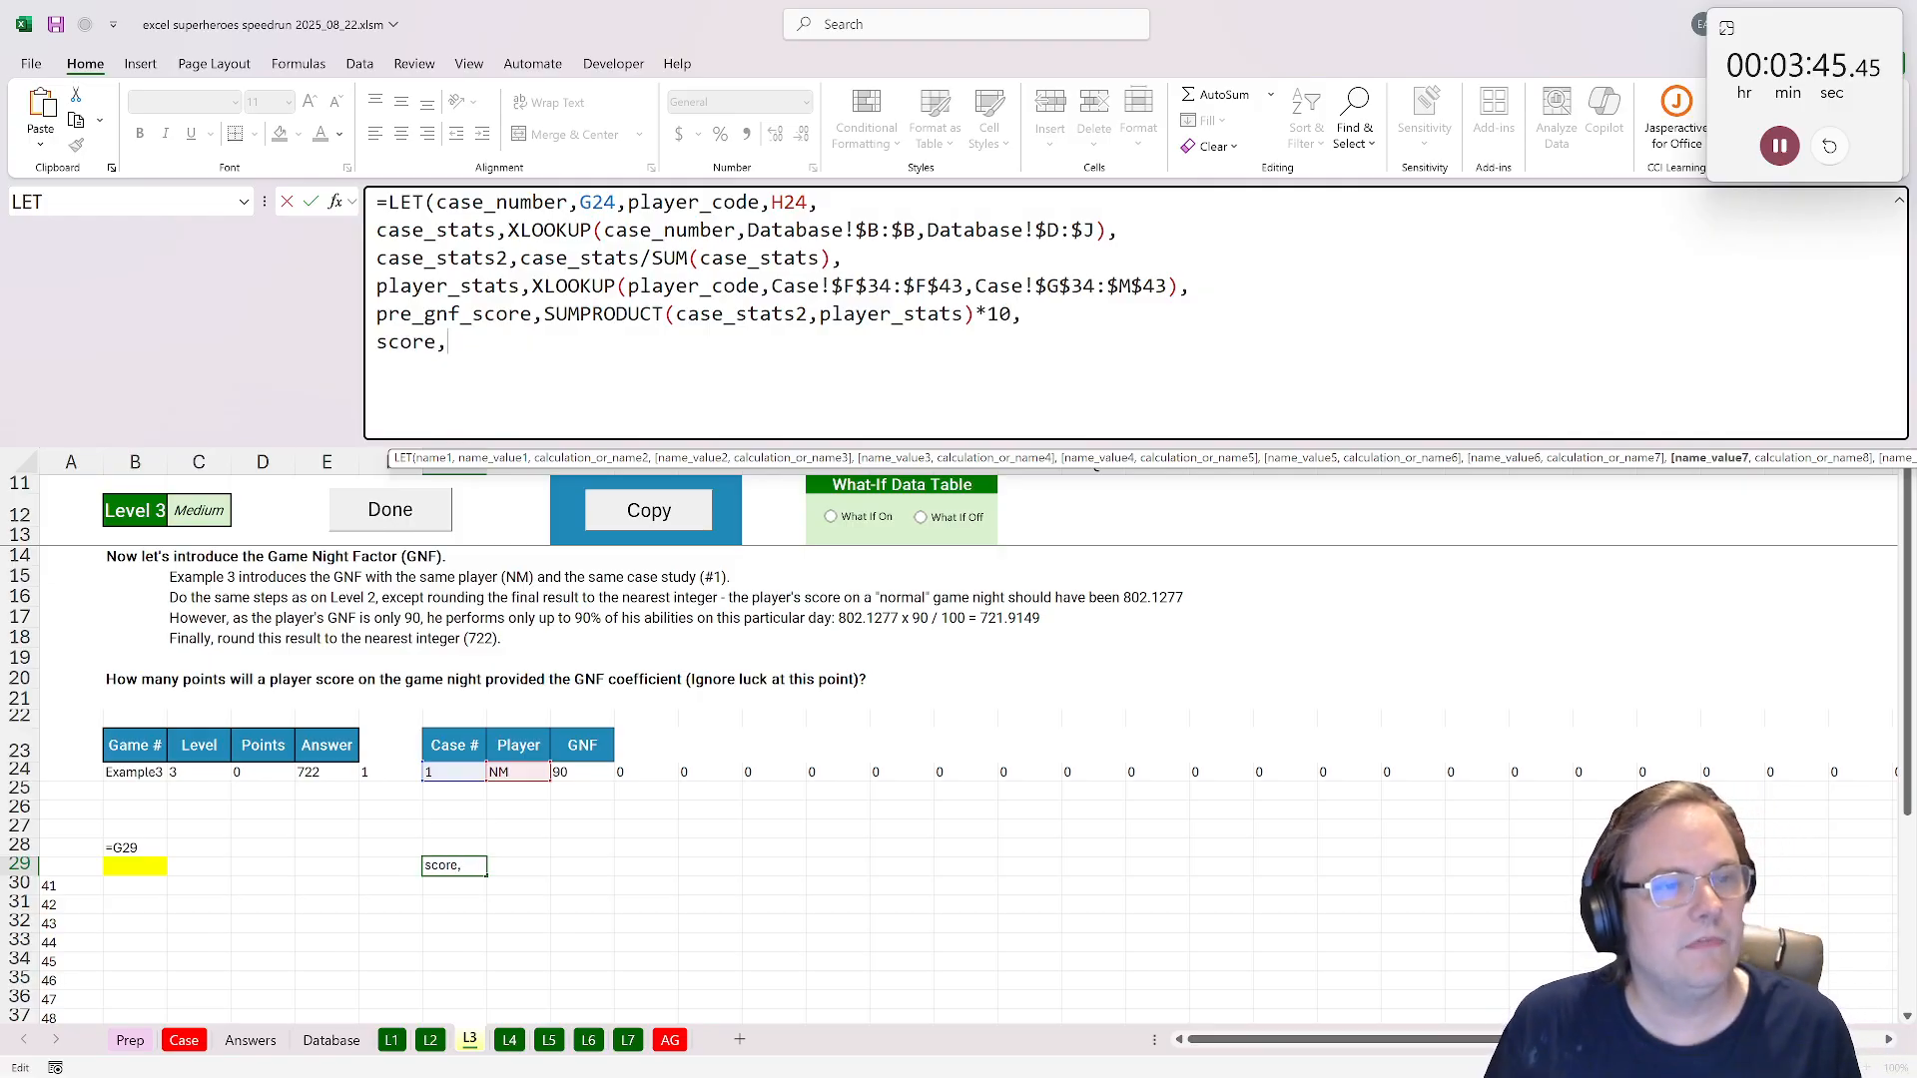
key("Left")
key("ctrl+shift+Left")
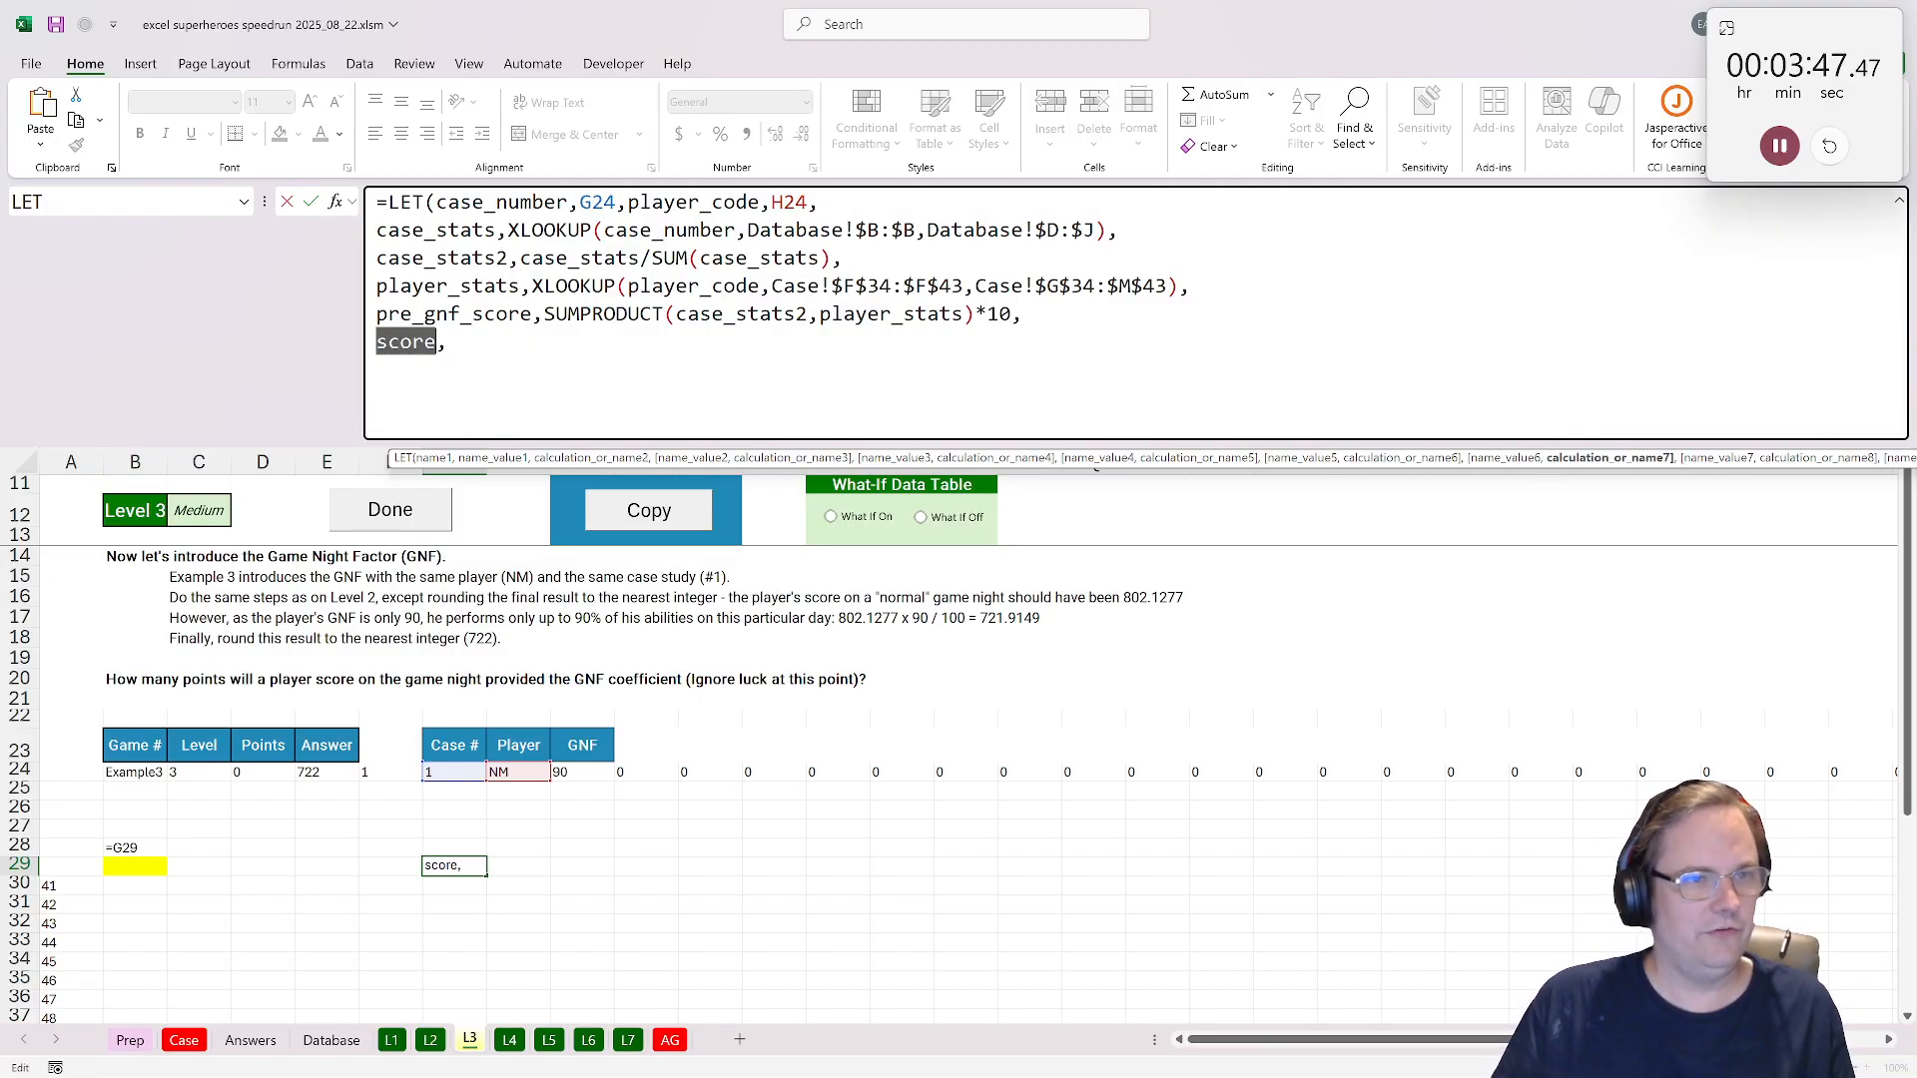
key("Right")
key("Right")
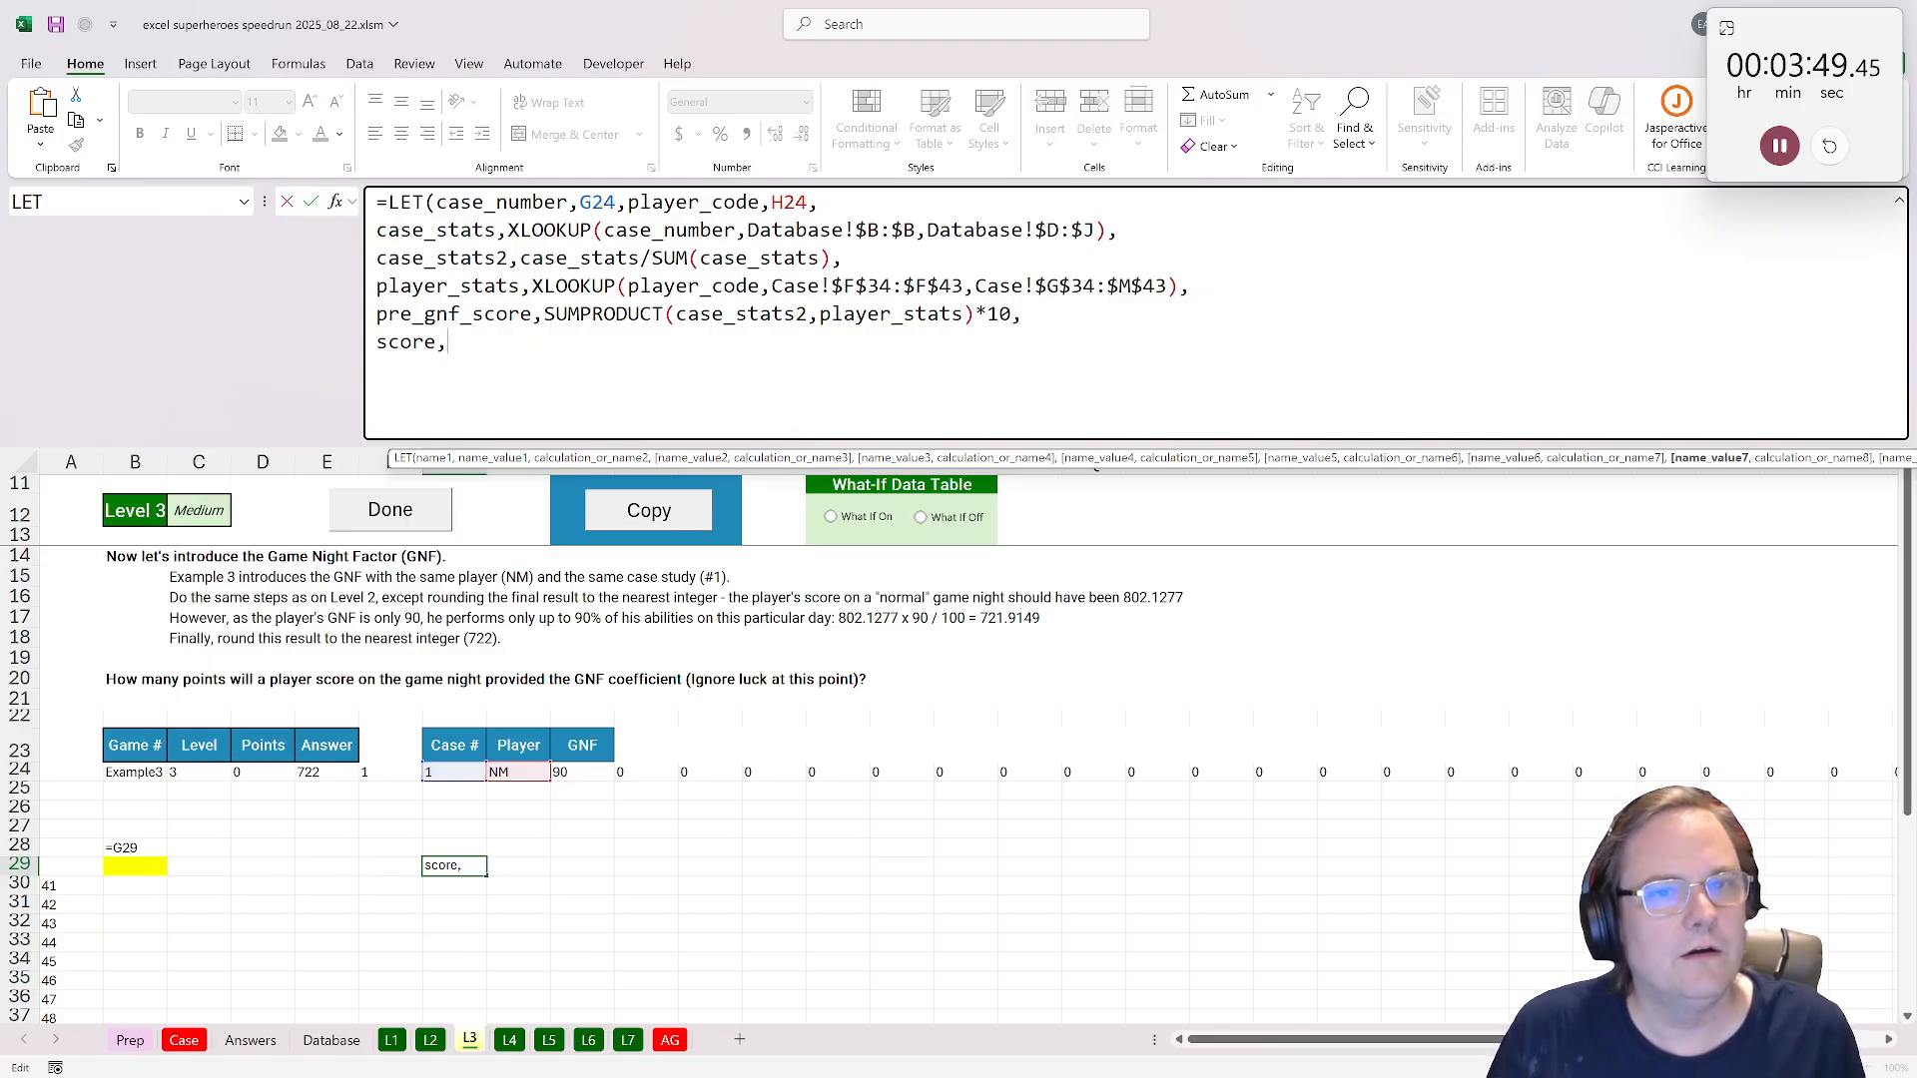
Add a gnf variable referring to cell I24 after player_code in the first line of the LET formula.
left_click(818, 201)
type("gnf,")
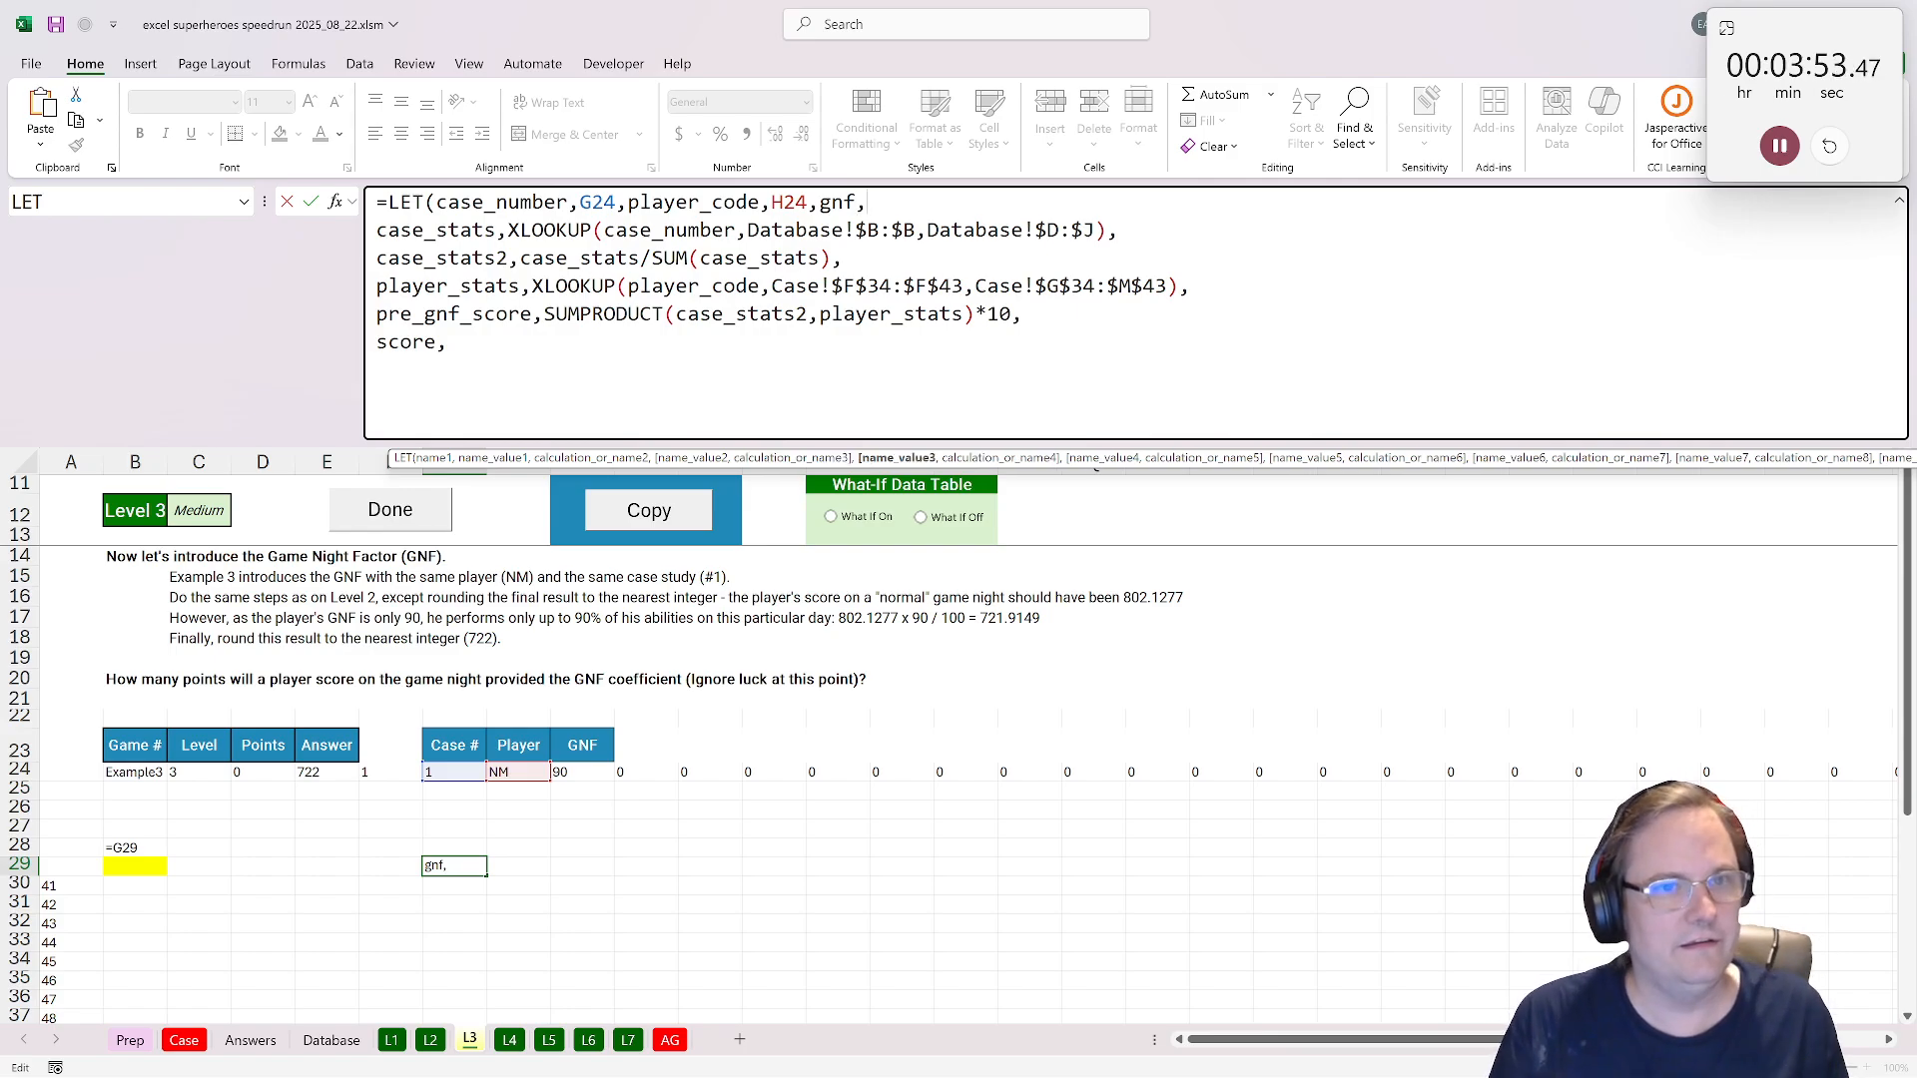
left_click(588, 775)
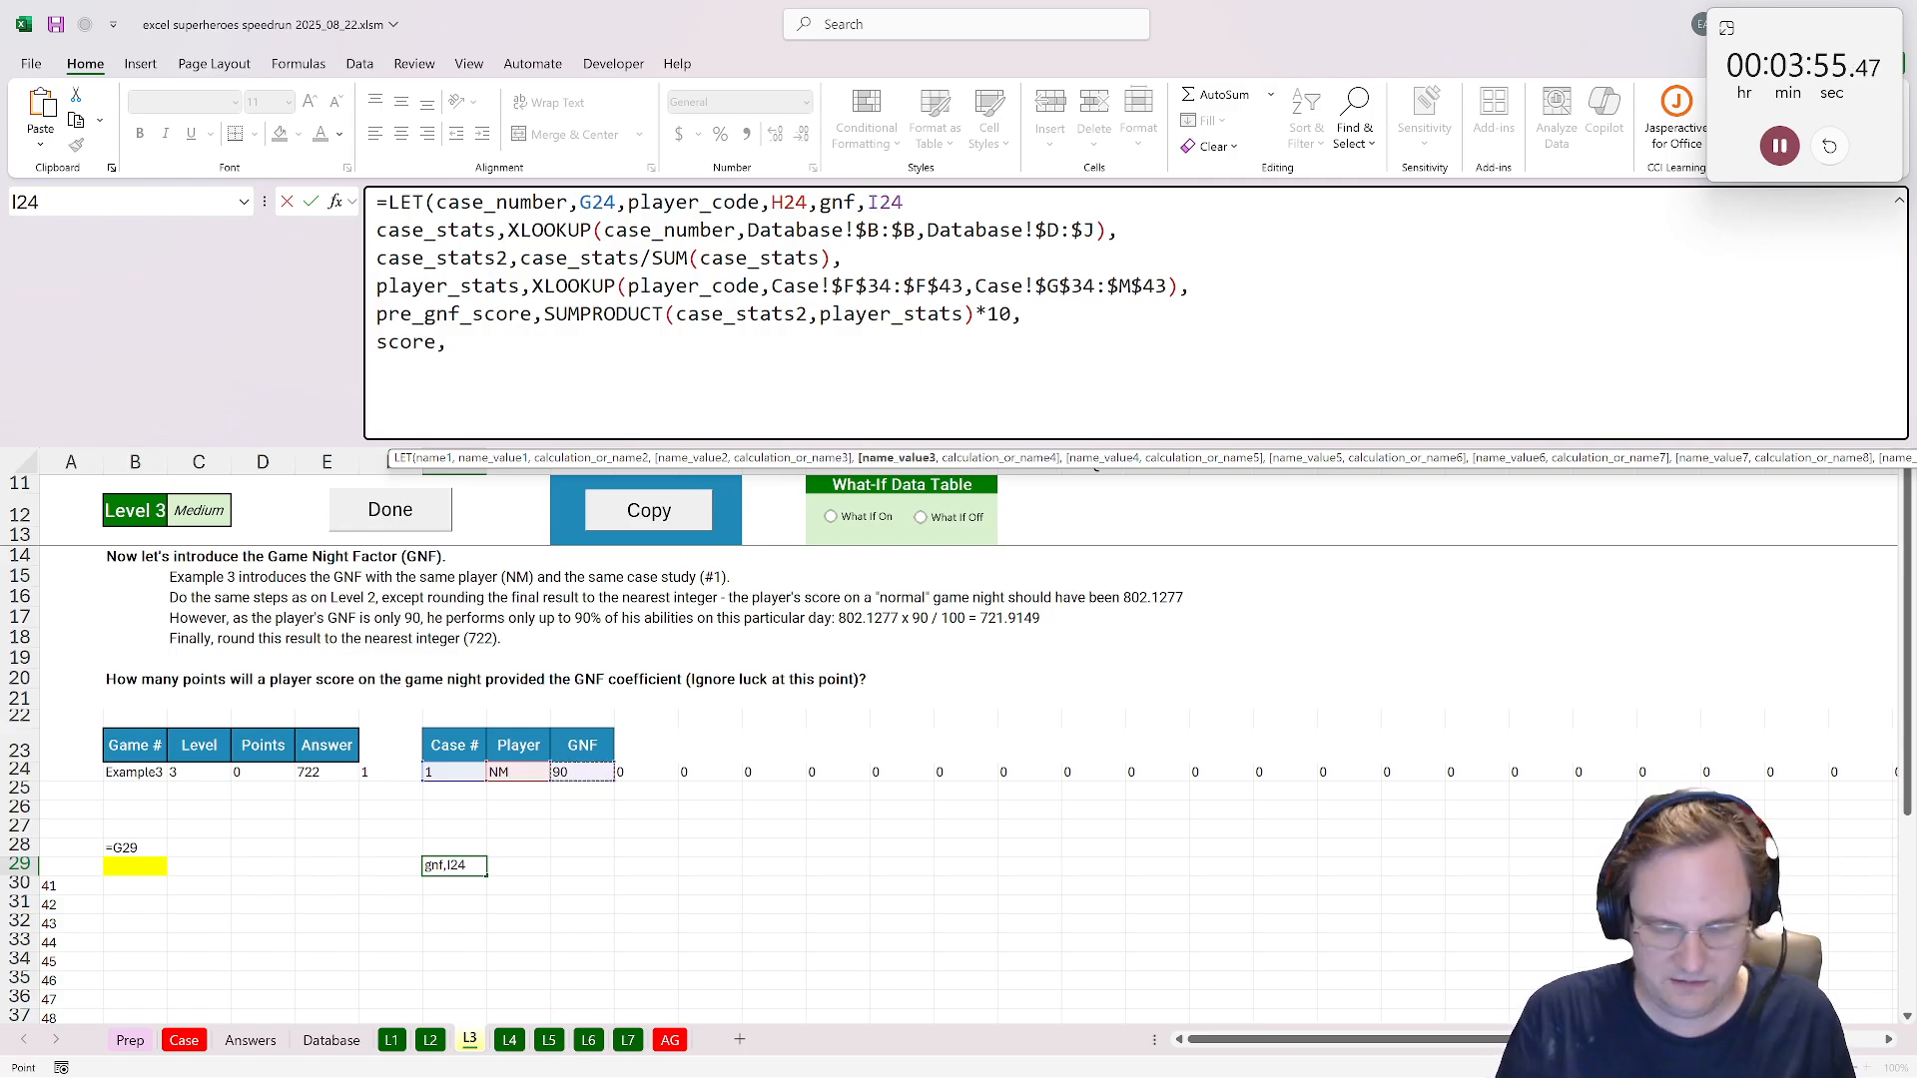
type(",")
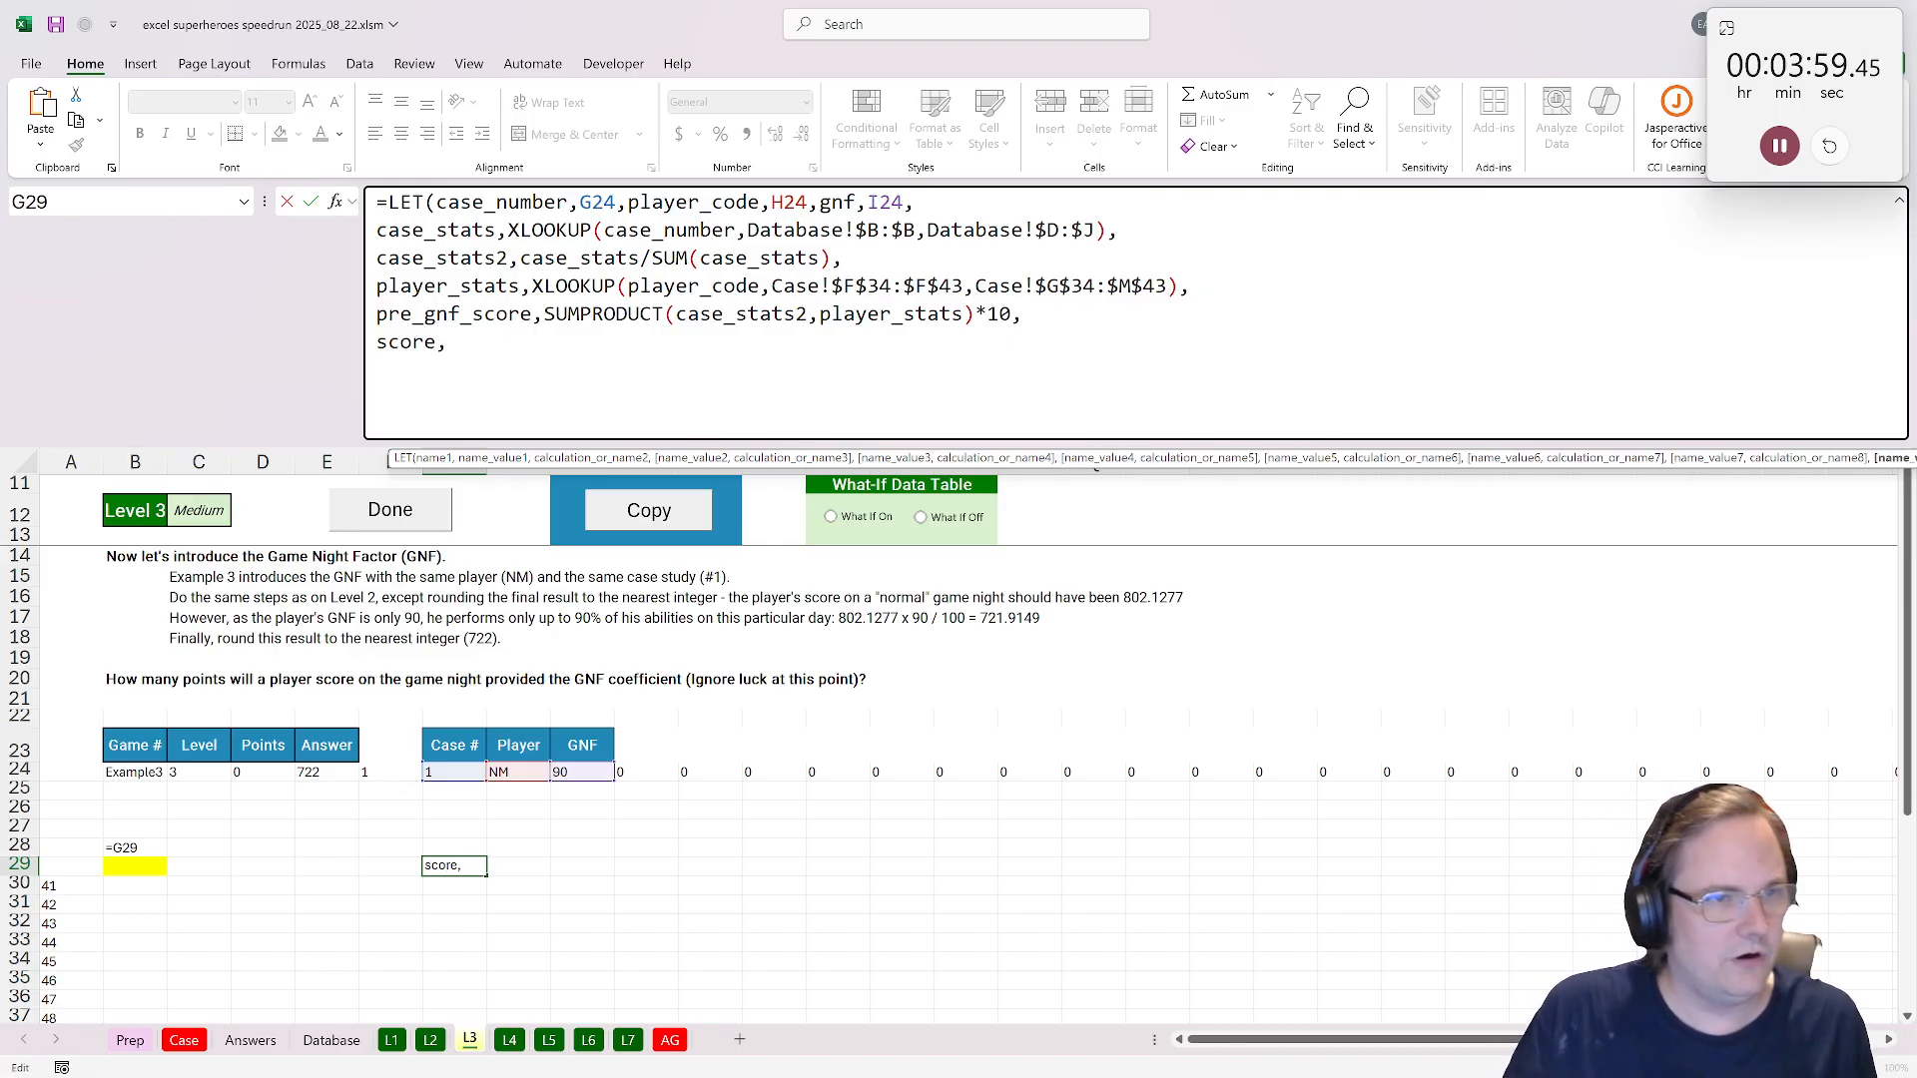
Define the score variable as pre_gnf_score*(gnf/100).
key("Up")
key("Home")
key("ctrl+shift+Right")
key("ctrl+c")
key("Down")
key("ctrl+v")
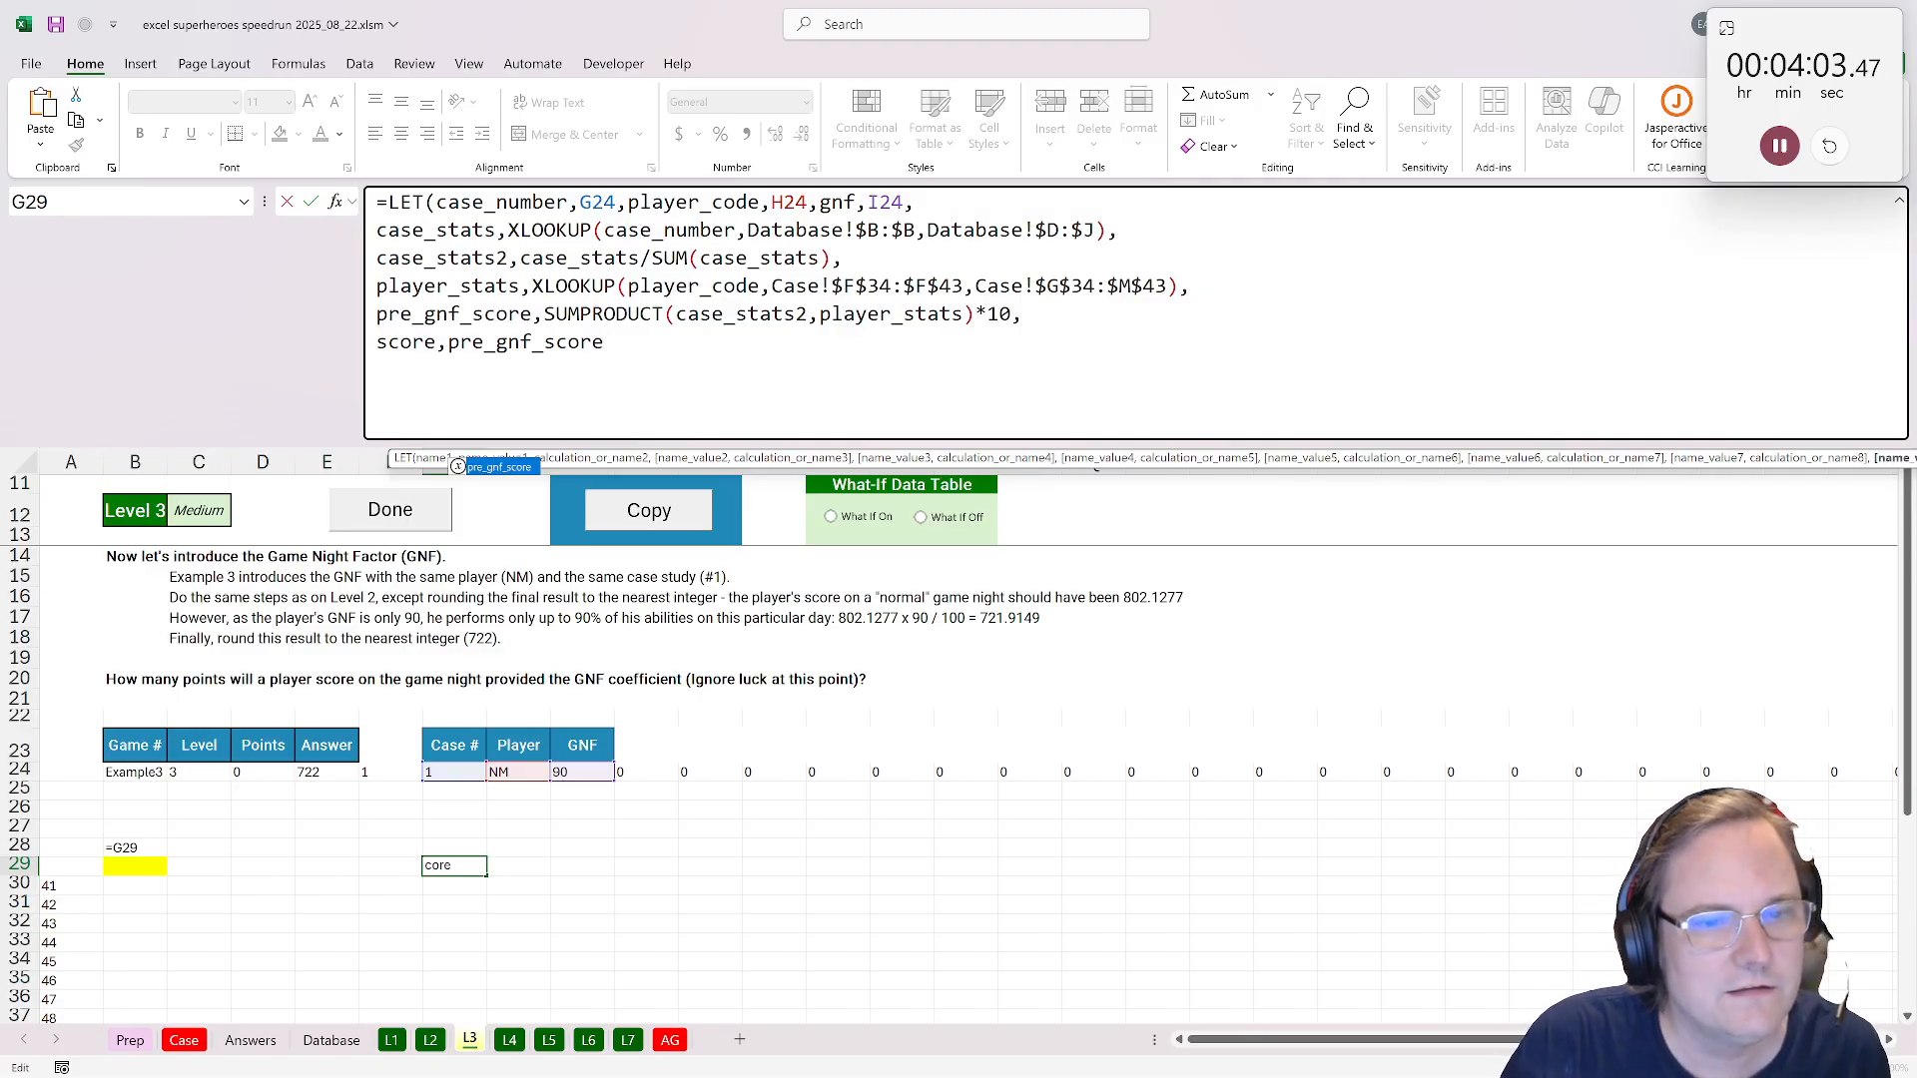
type("*")
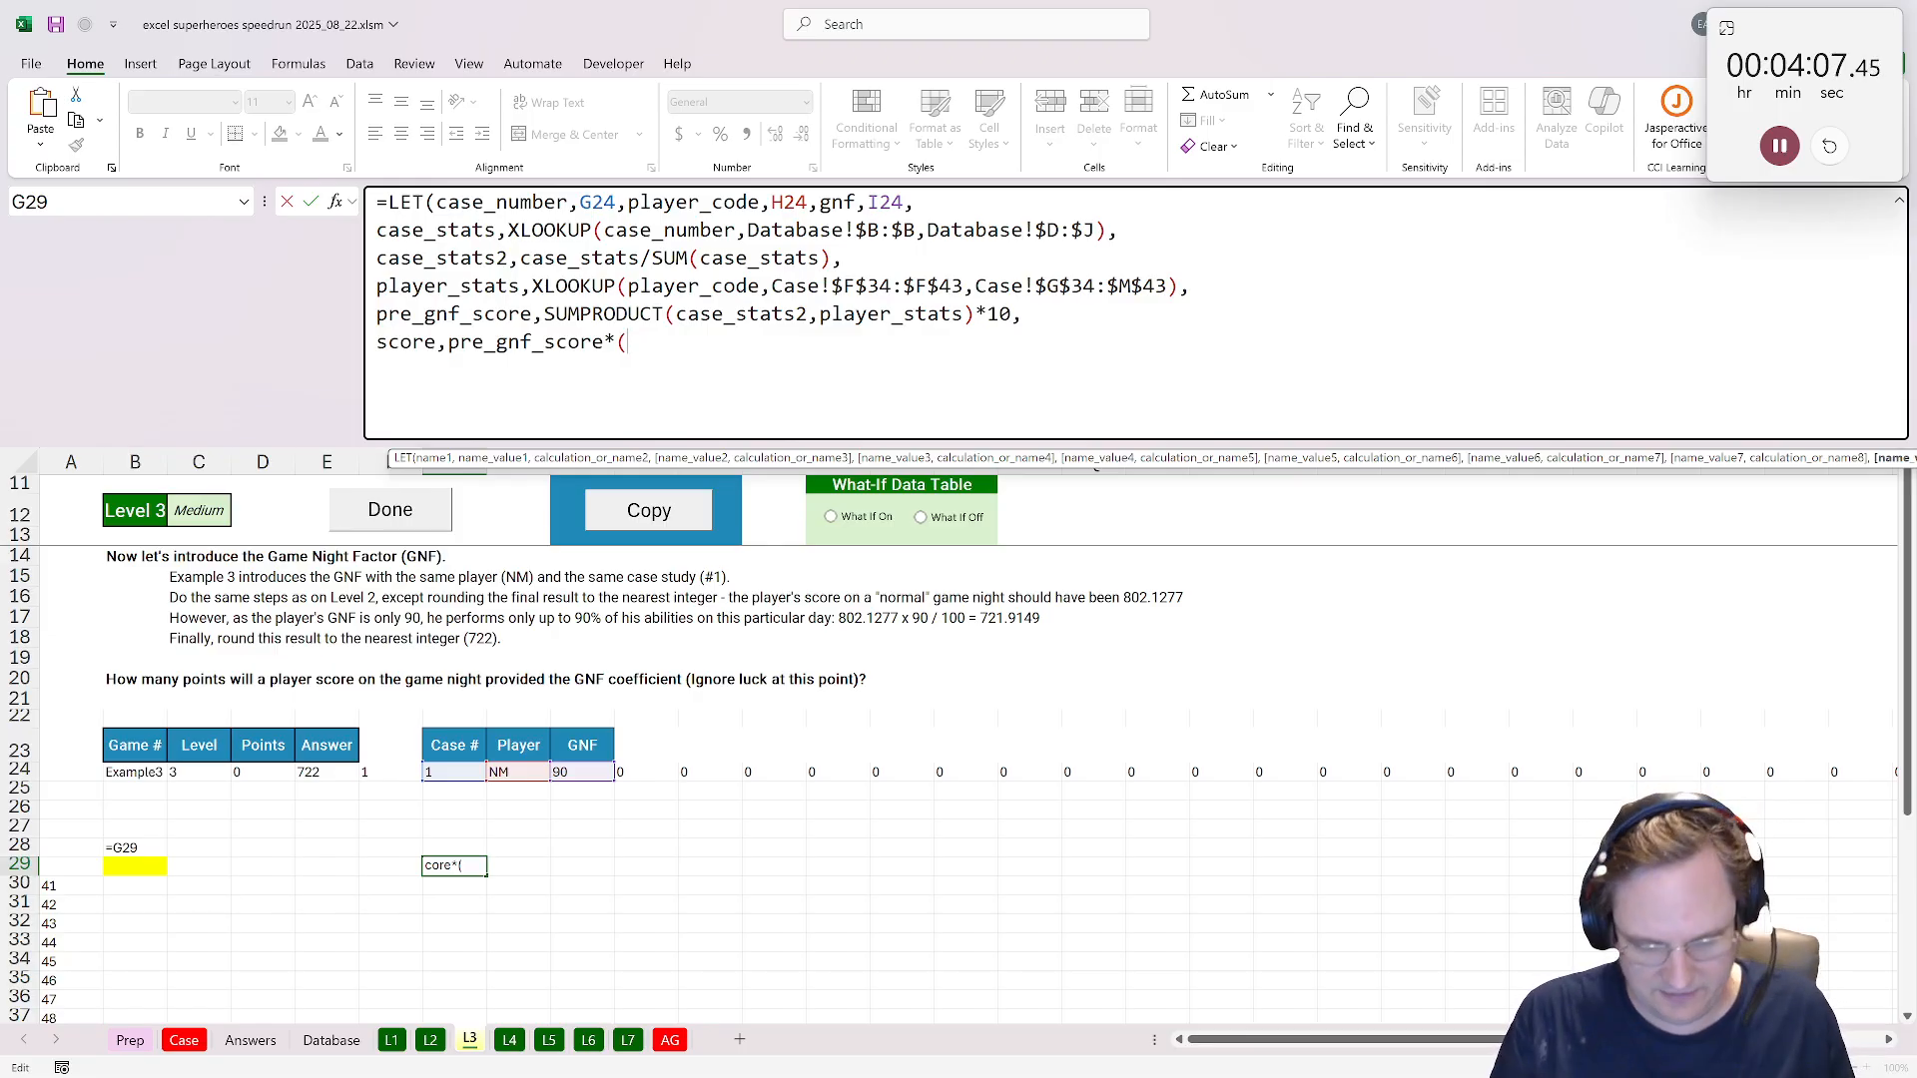
type("(gnf")
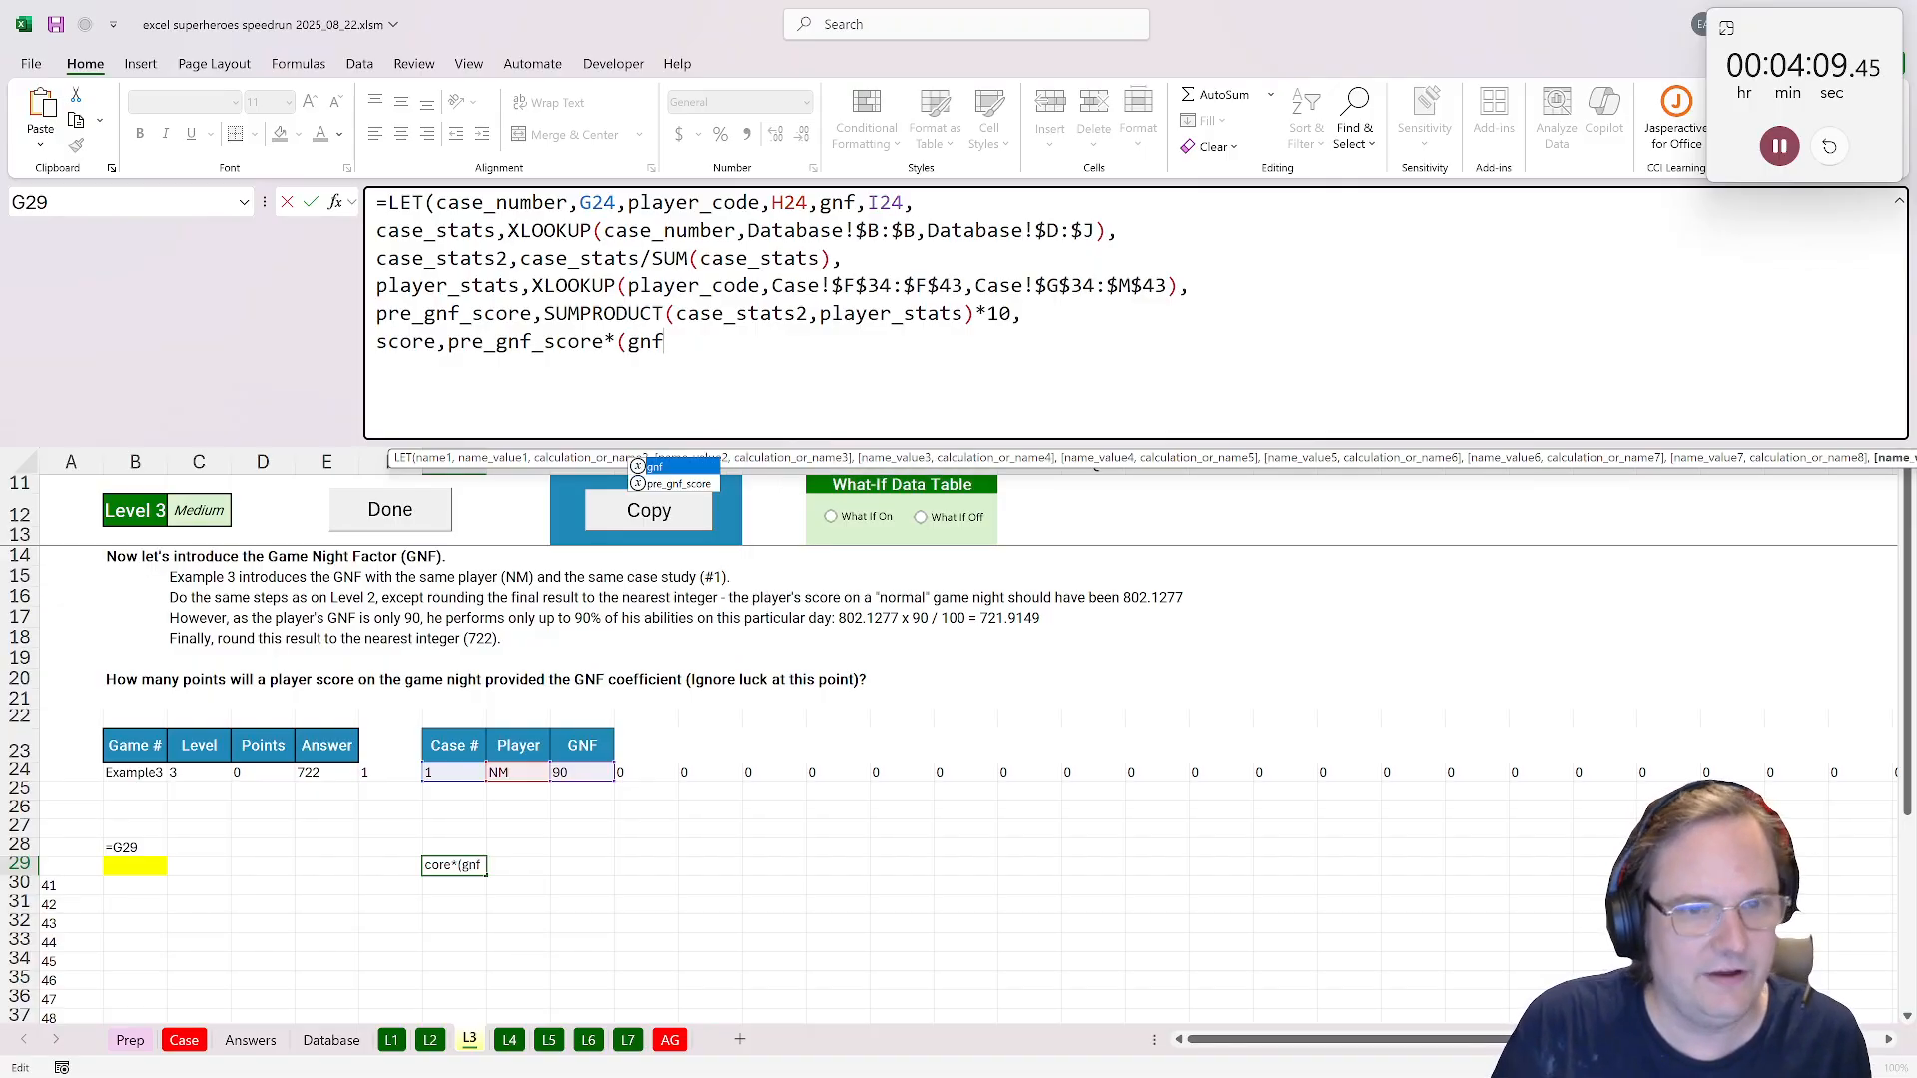
type("/100)")
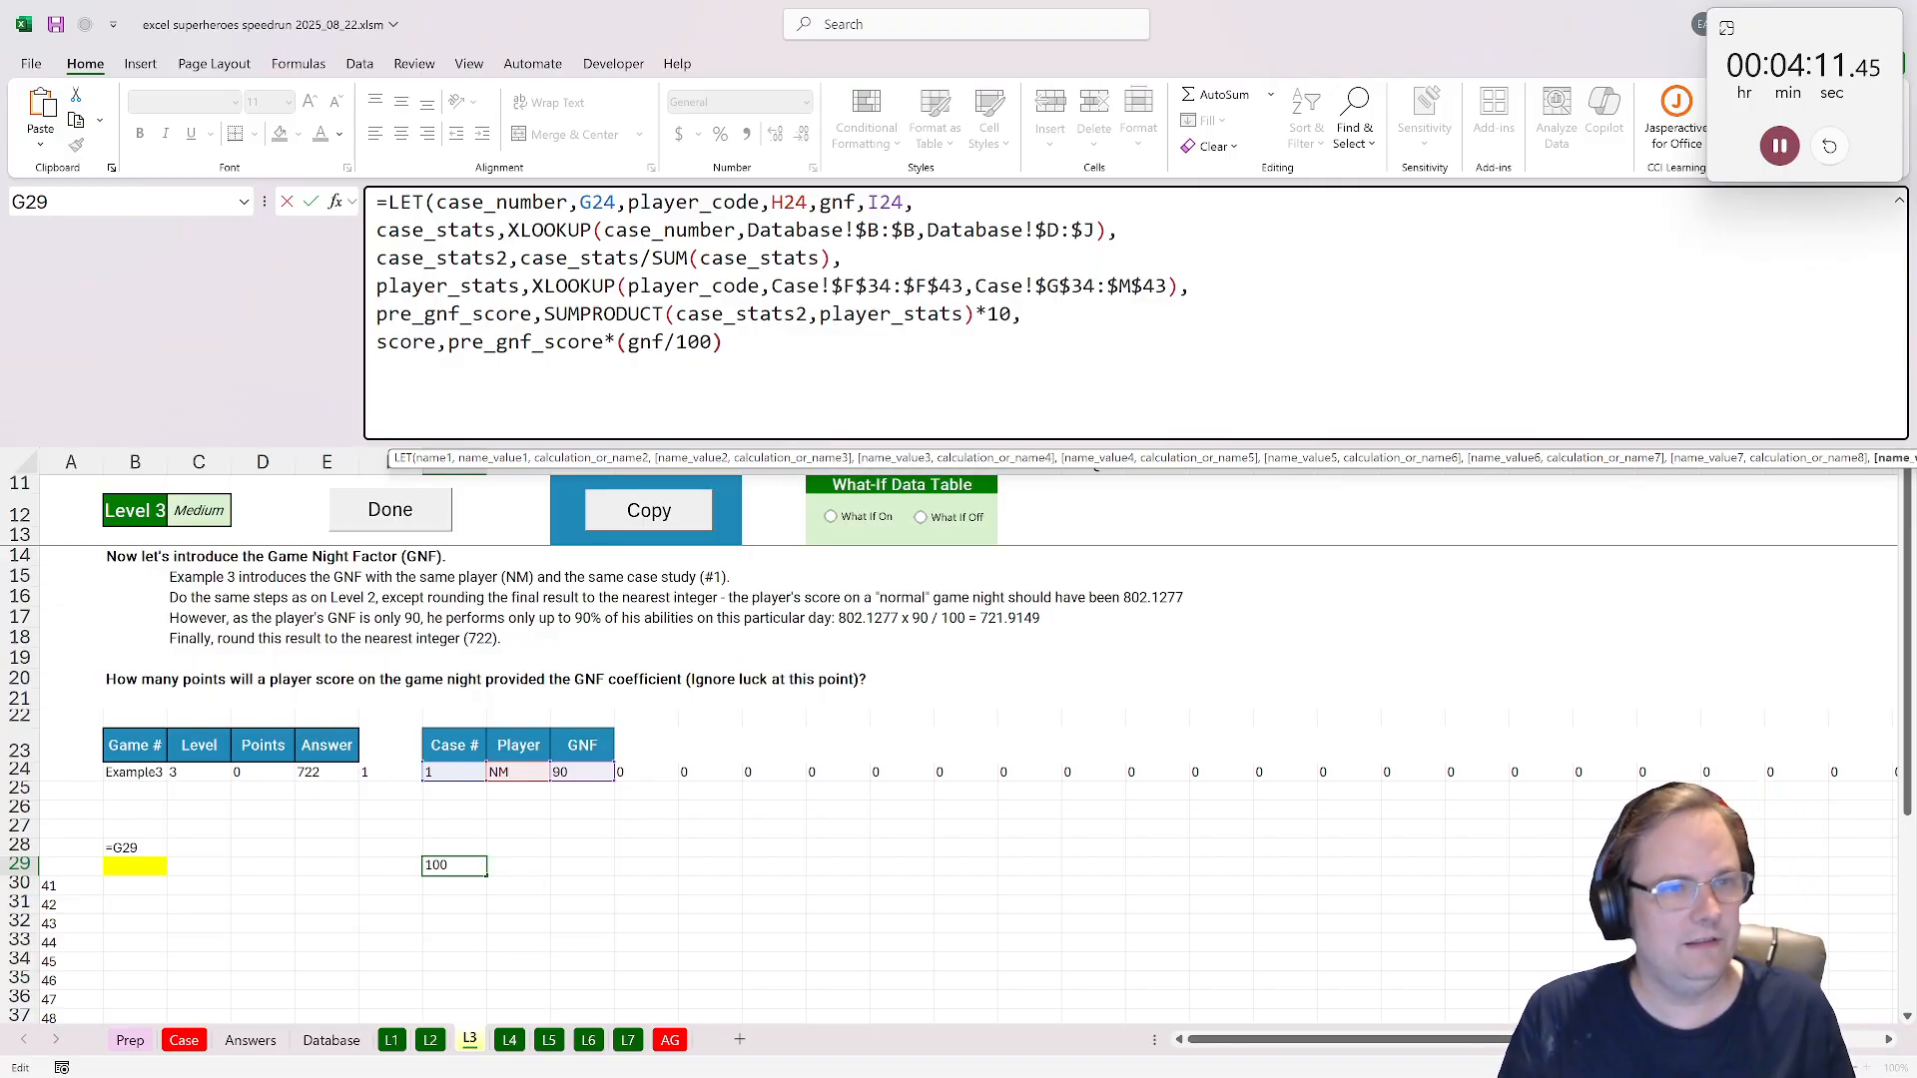
type(",")
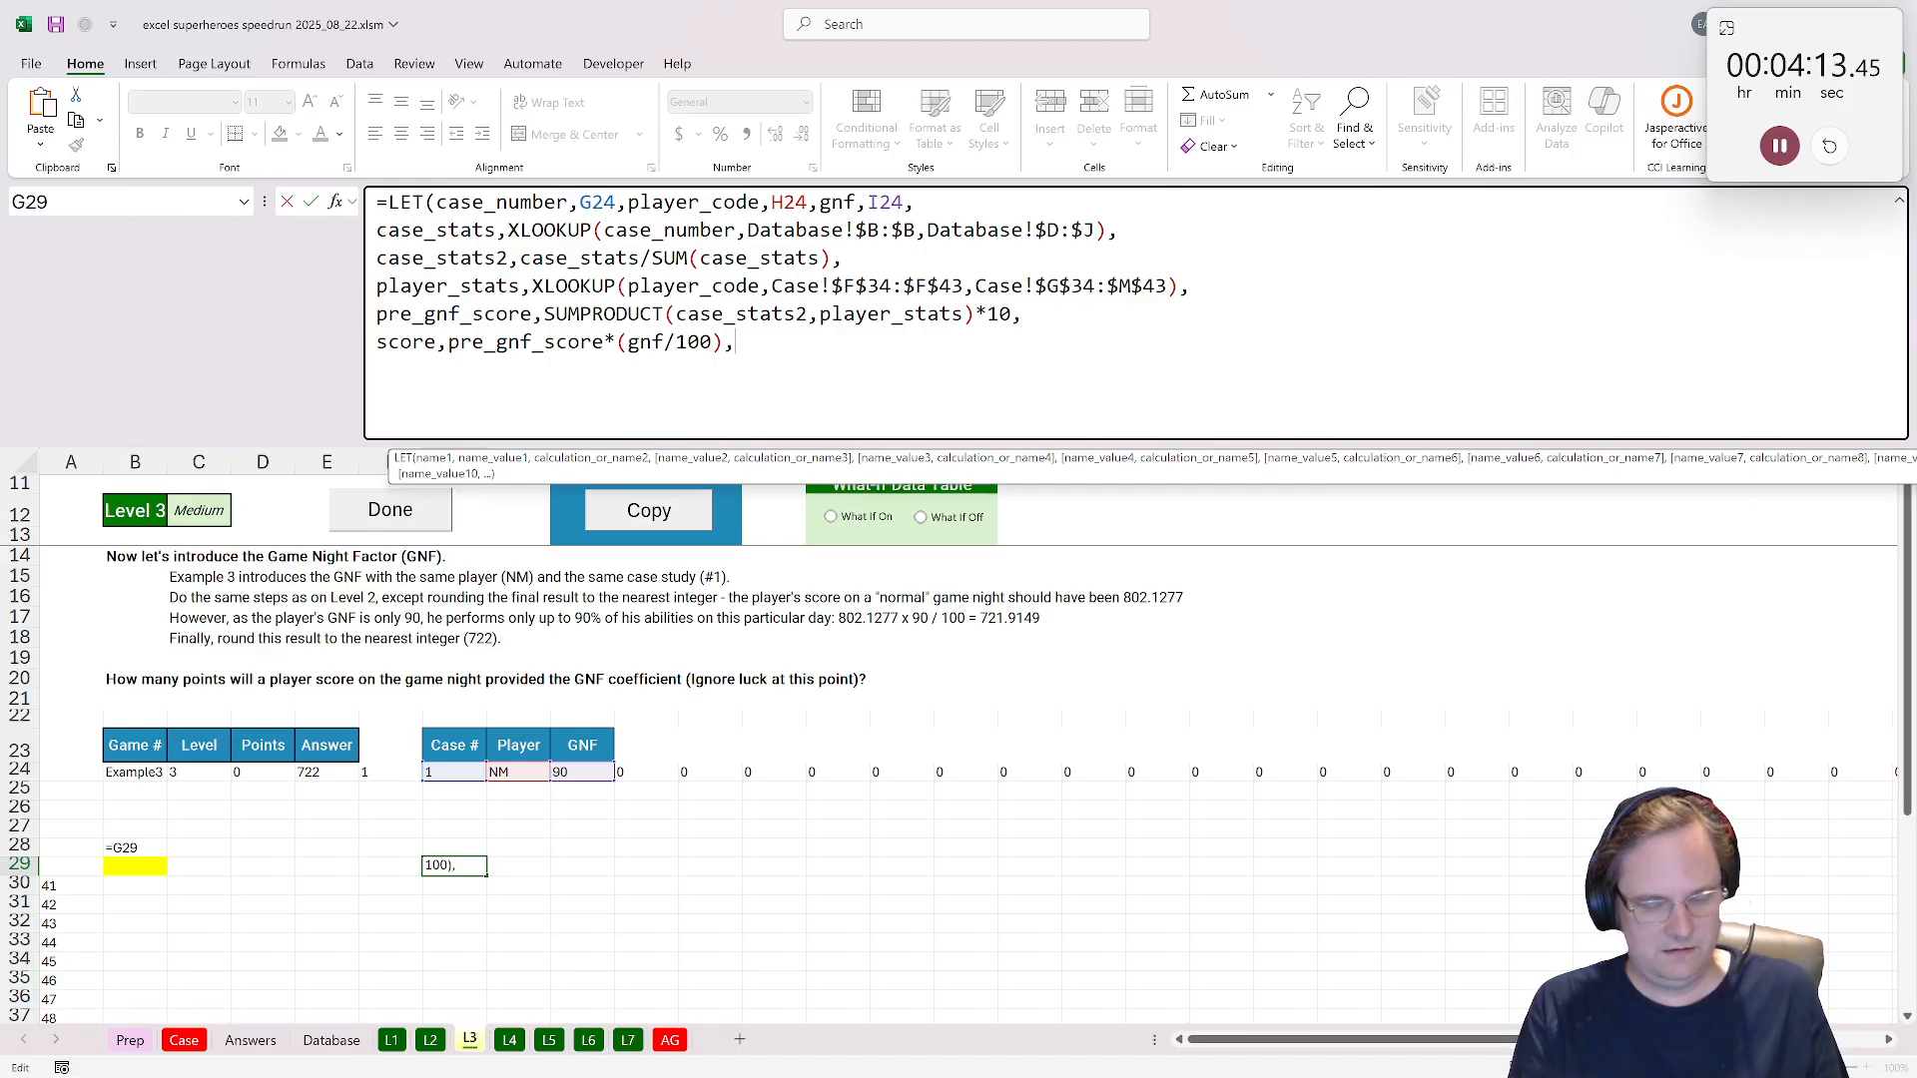
Make score the LET formula's final result on its own line and enter the formula.
key("alt+Return")
type("score)")
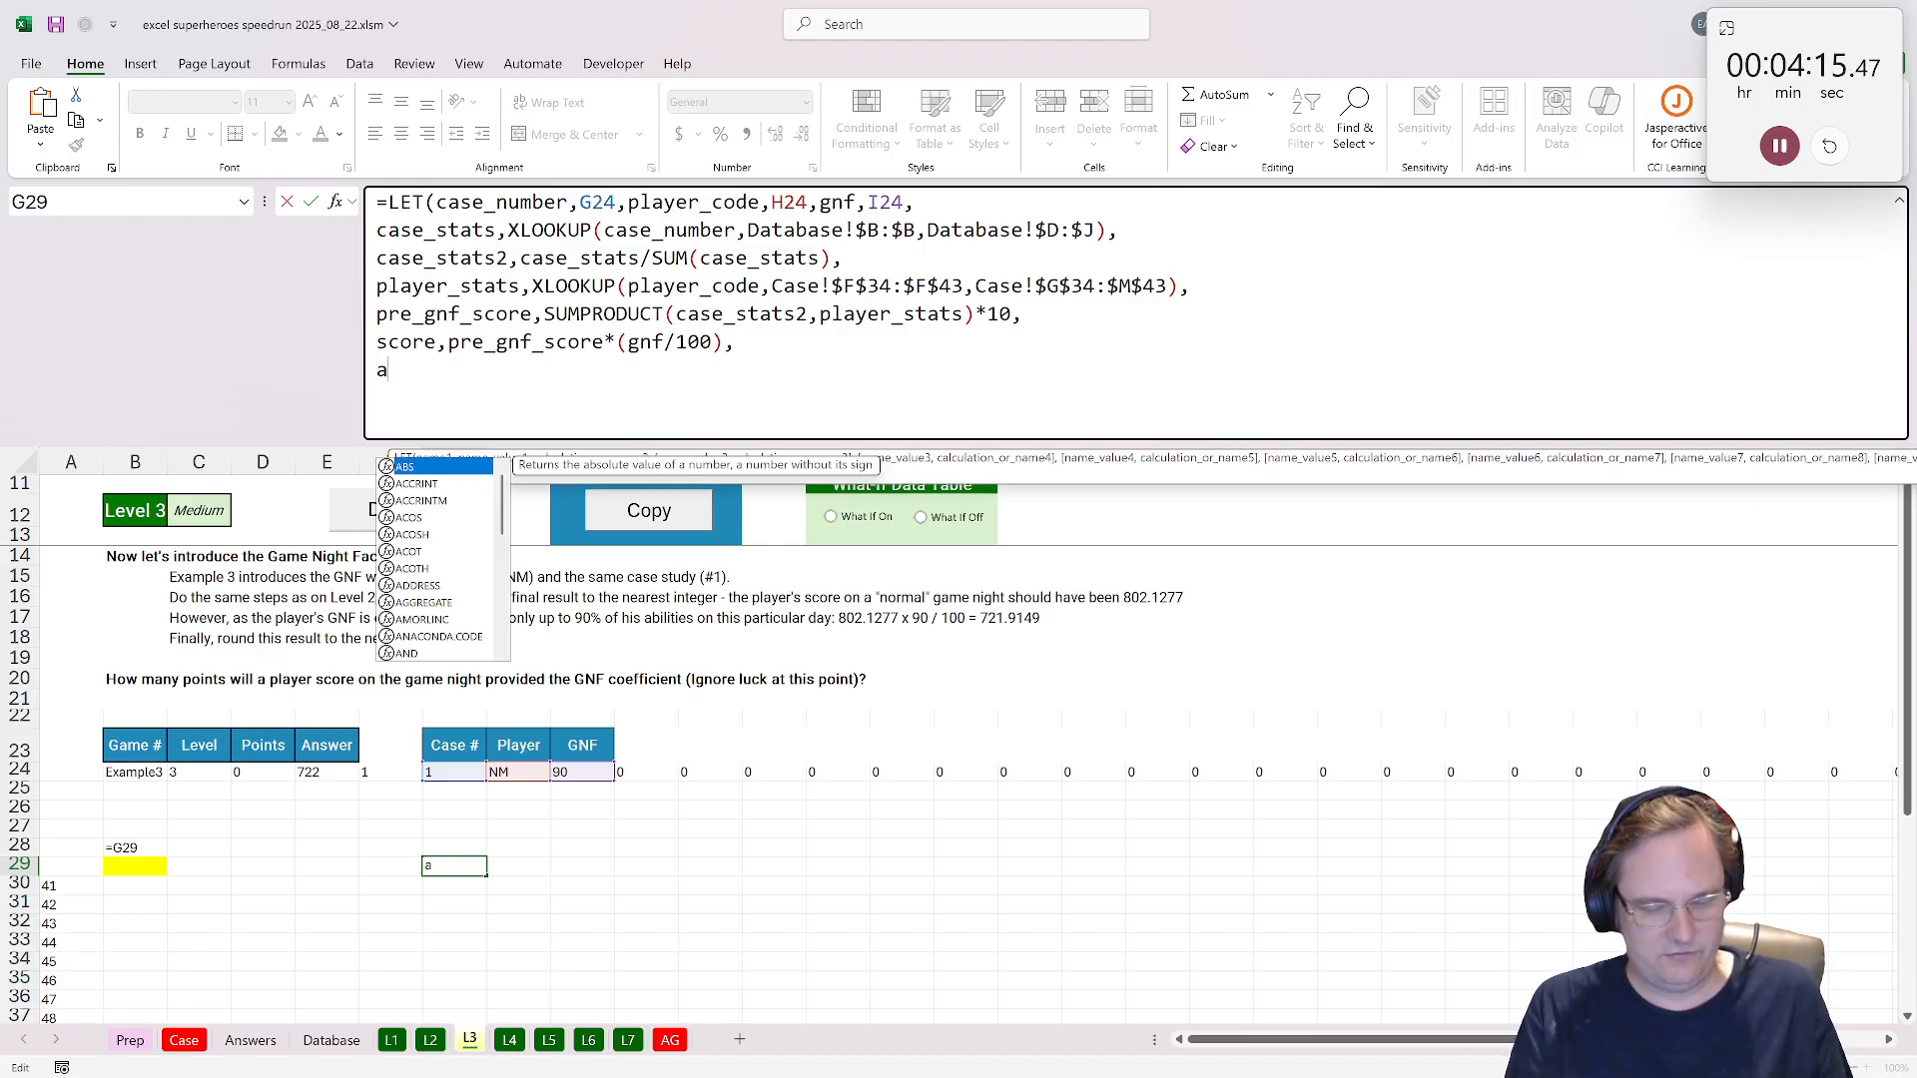
key("Return")
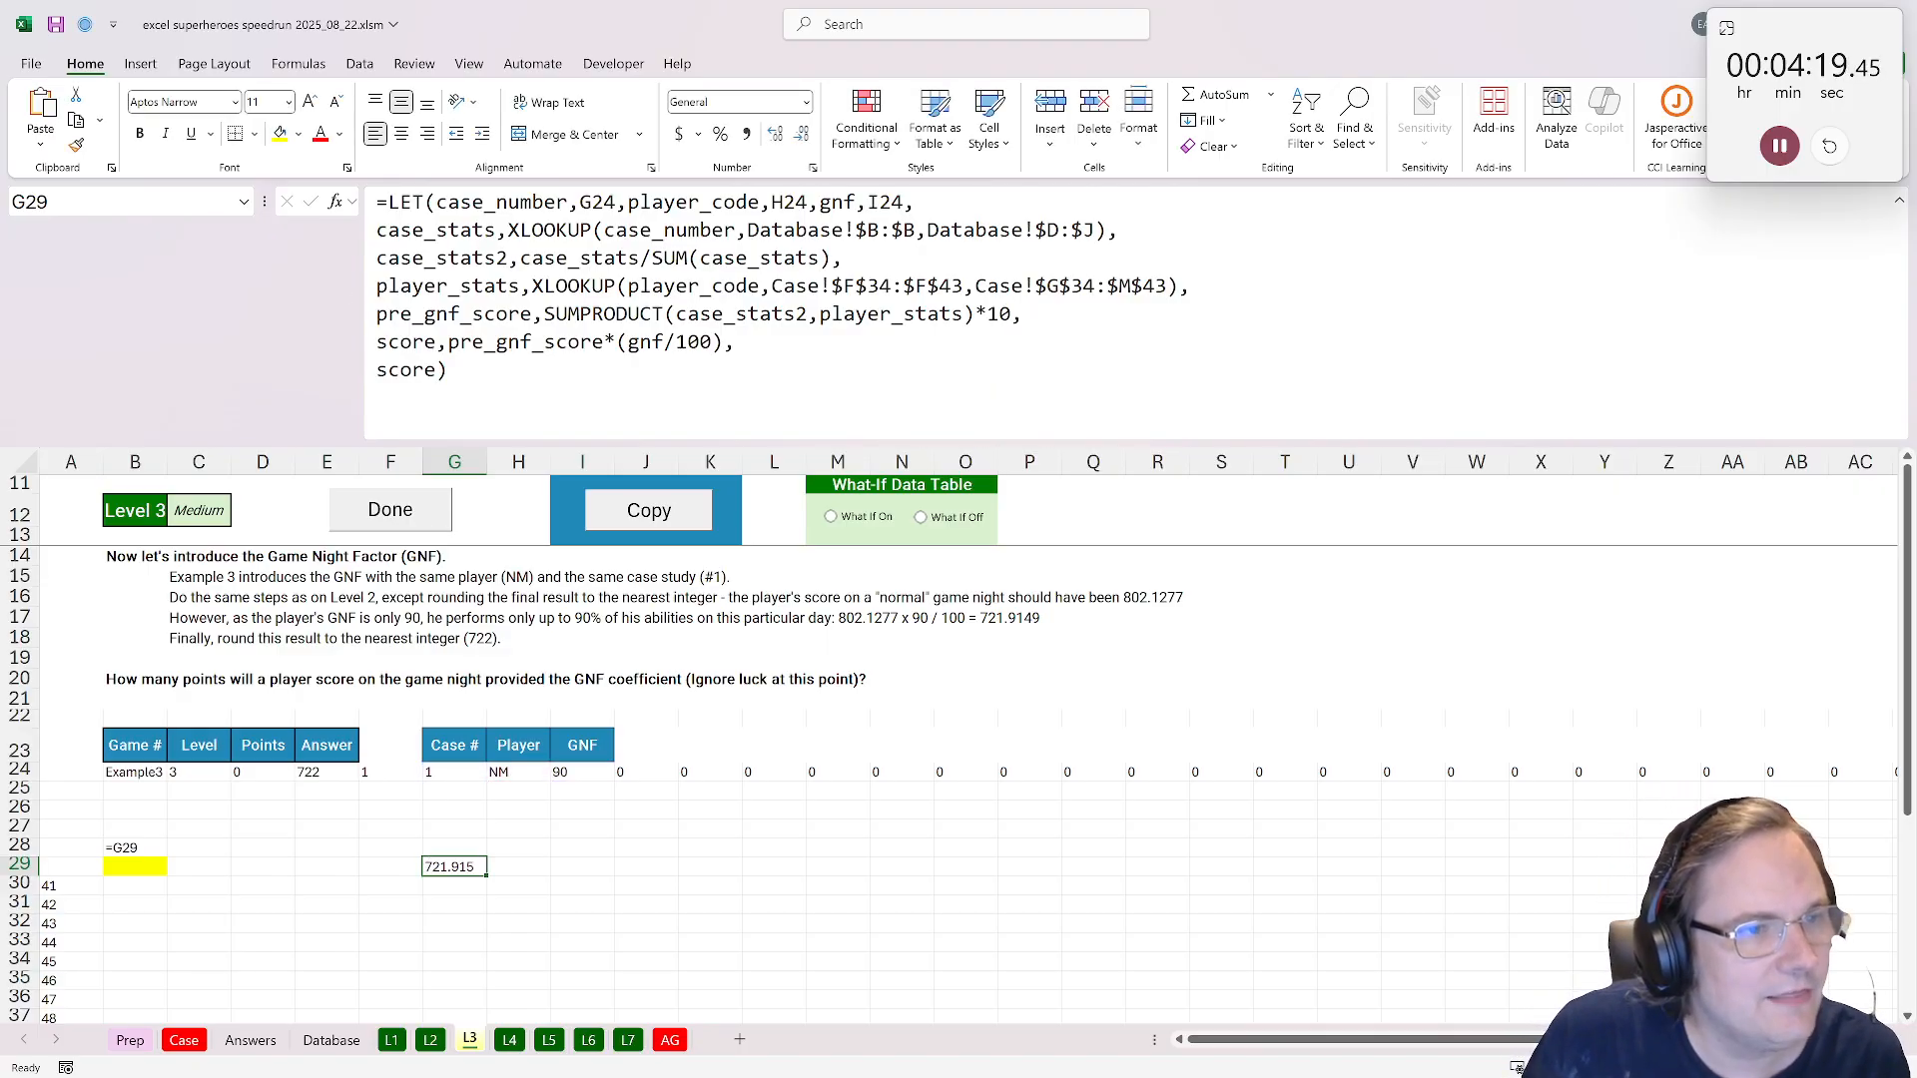
Wrap the final score result in ROUND with 0 decimal digits and enter the formula in G29.
left_click(378, 370)
type("round(")
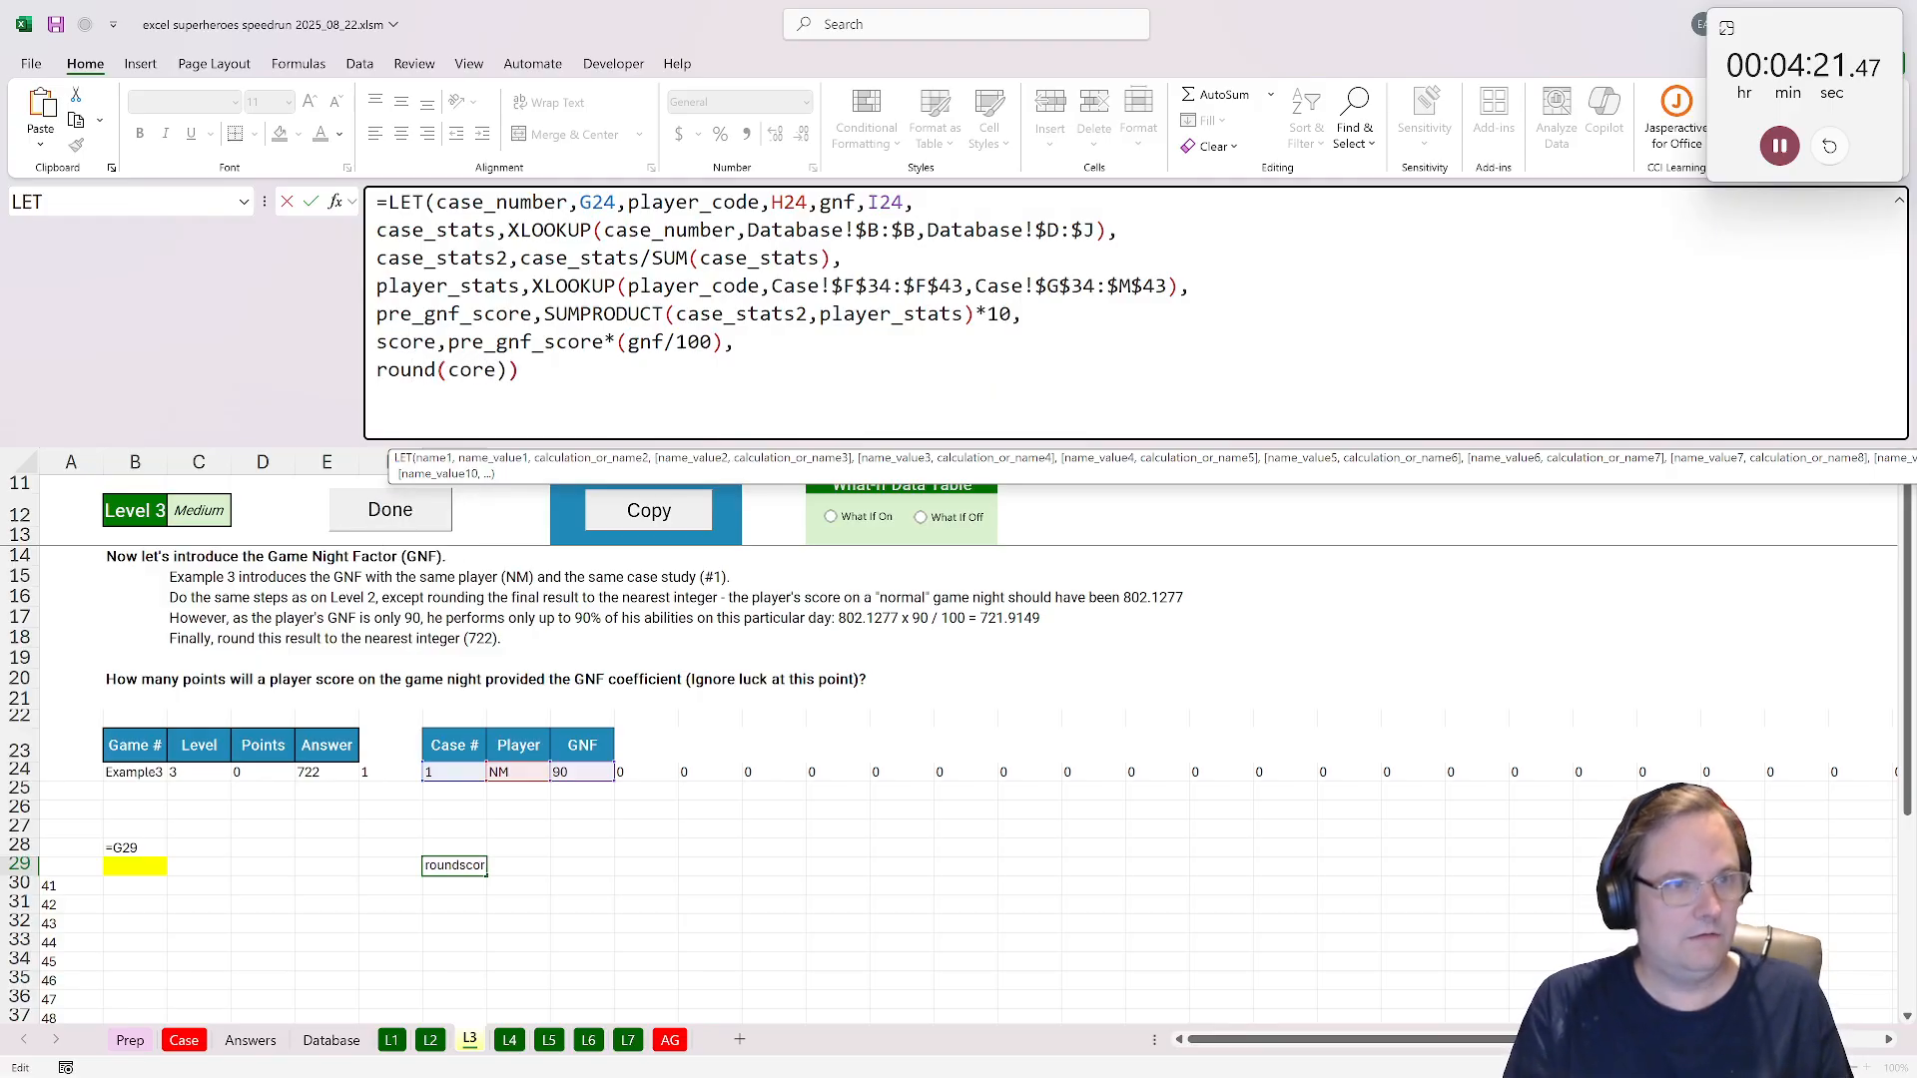
type(",0)")
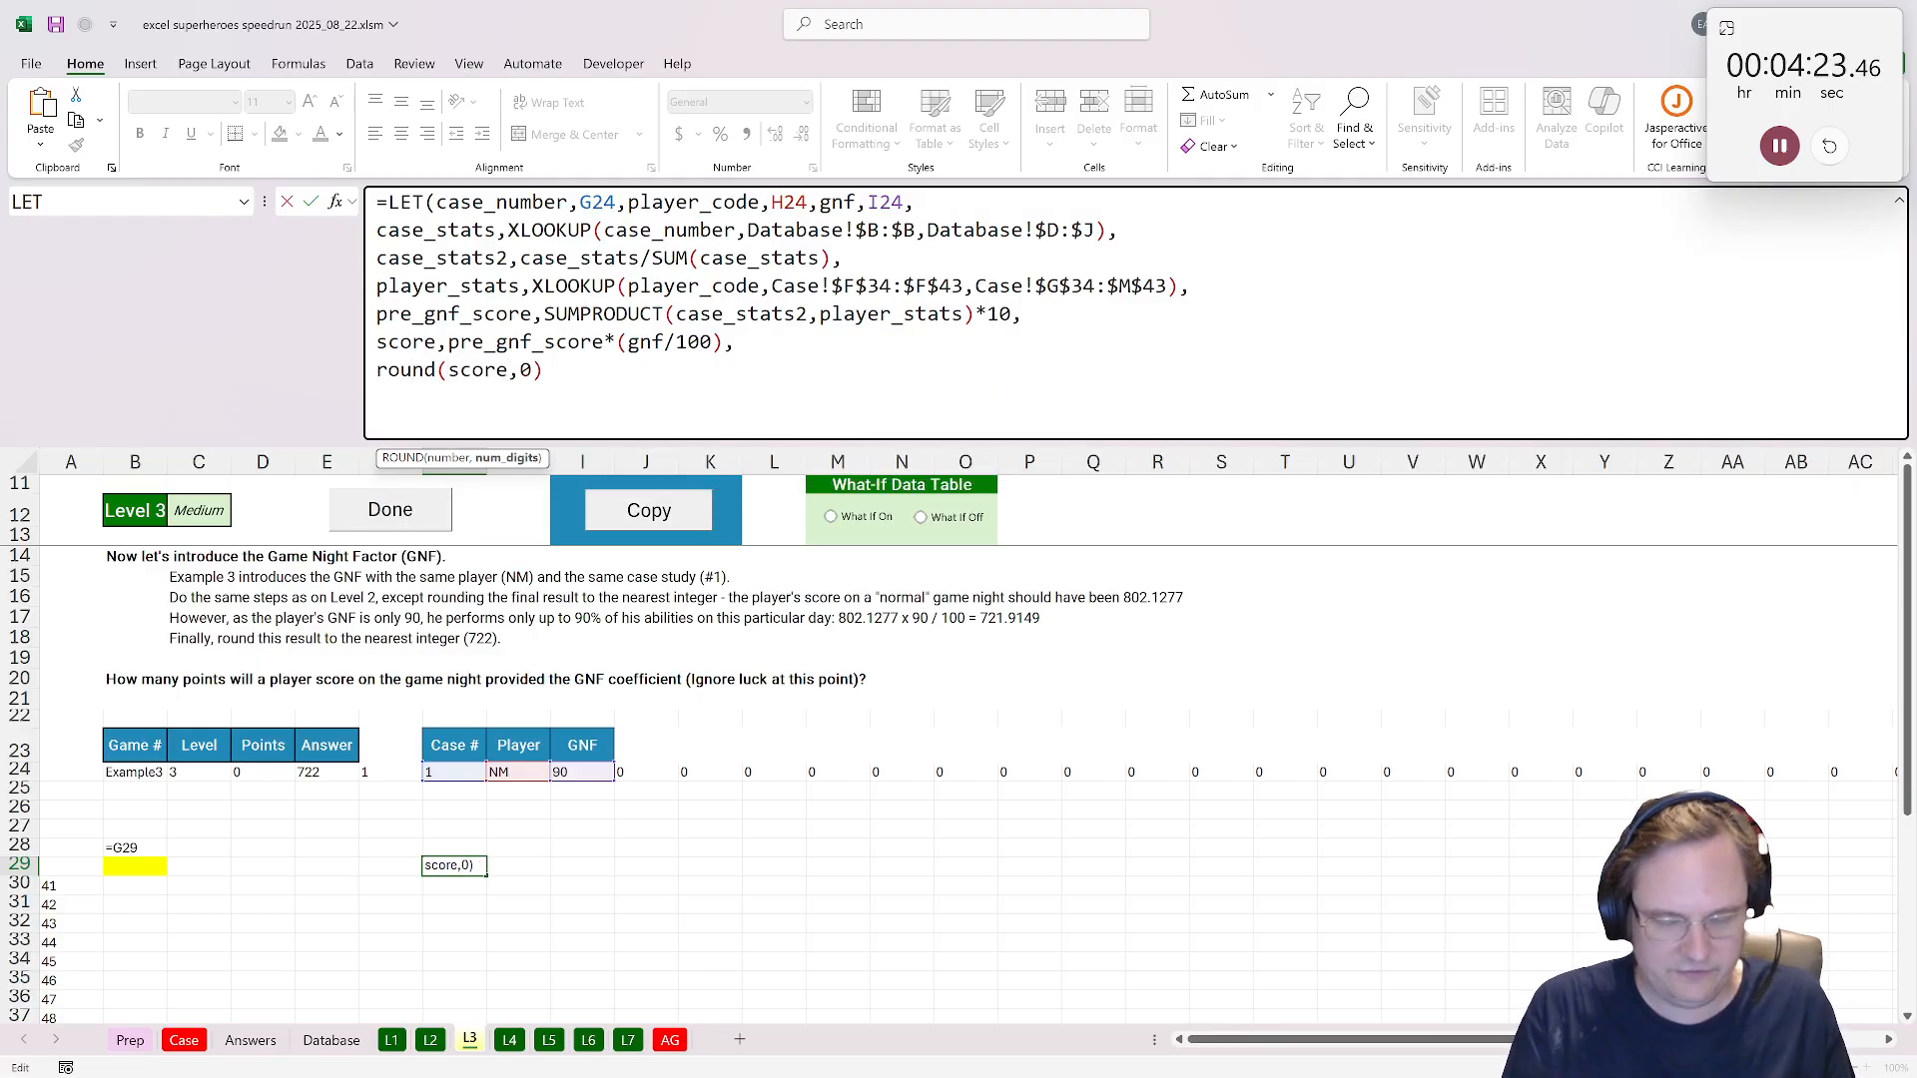
key("Return")
Link the yellow answer cell B29 to =G29 and mark Level 3 as done.
left_click(129, 865)
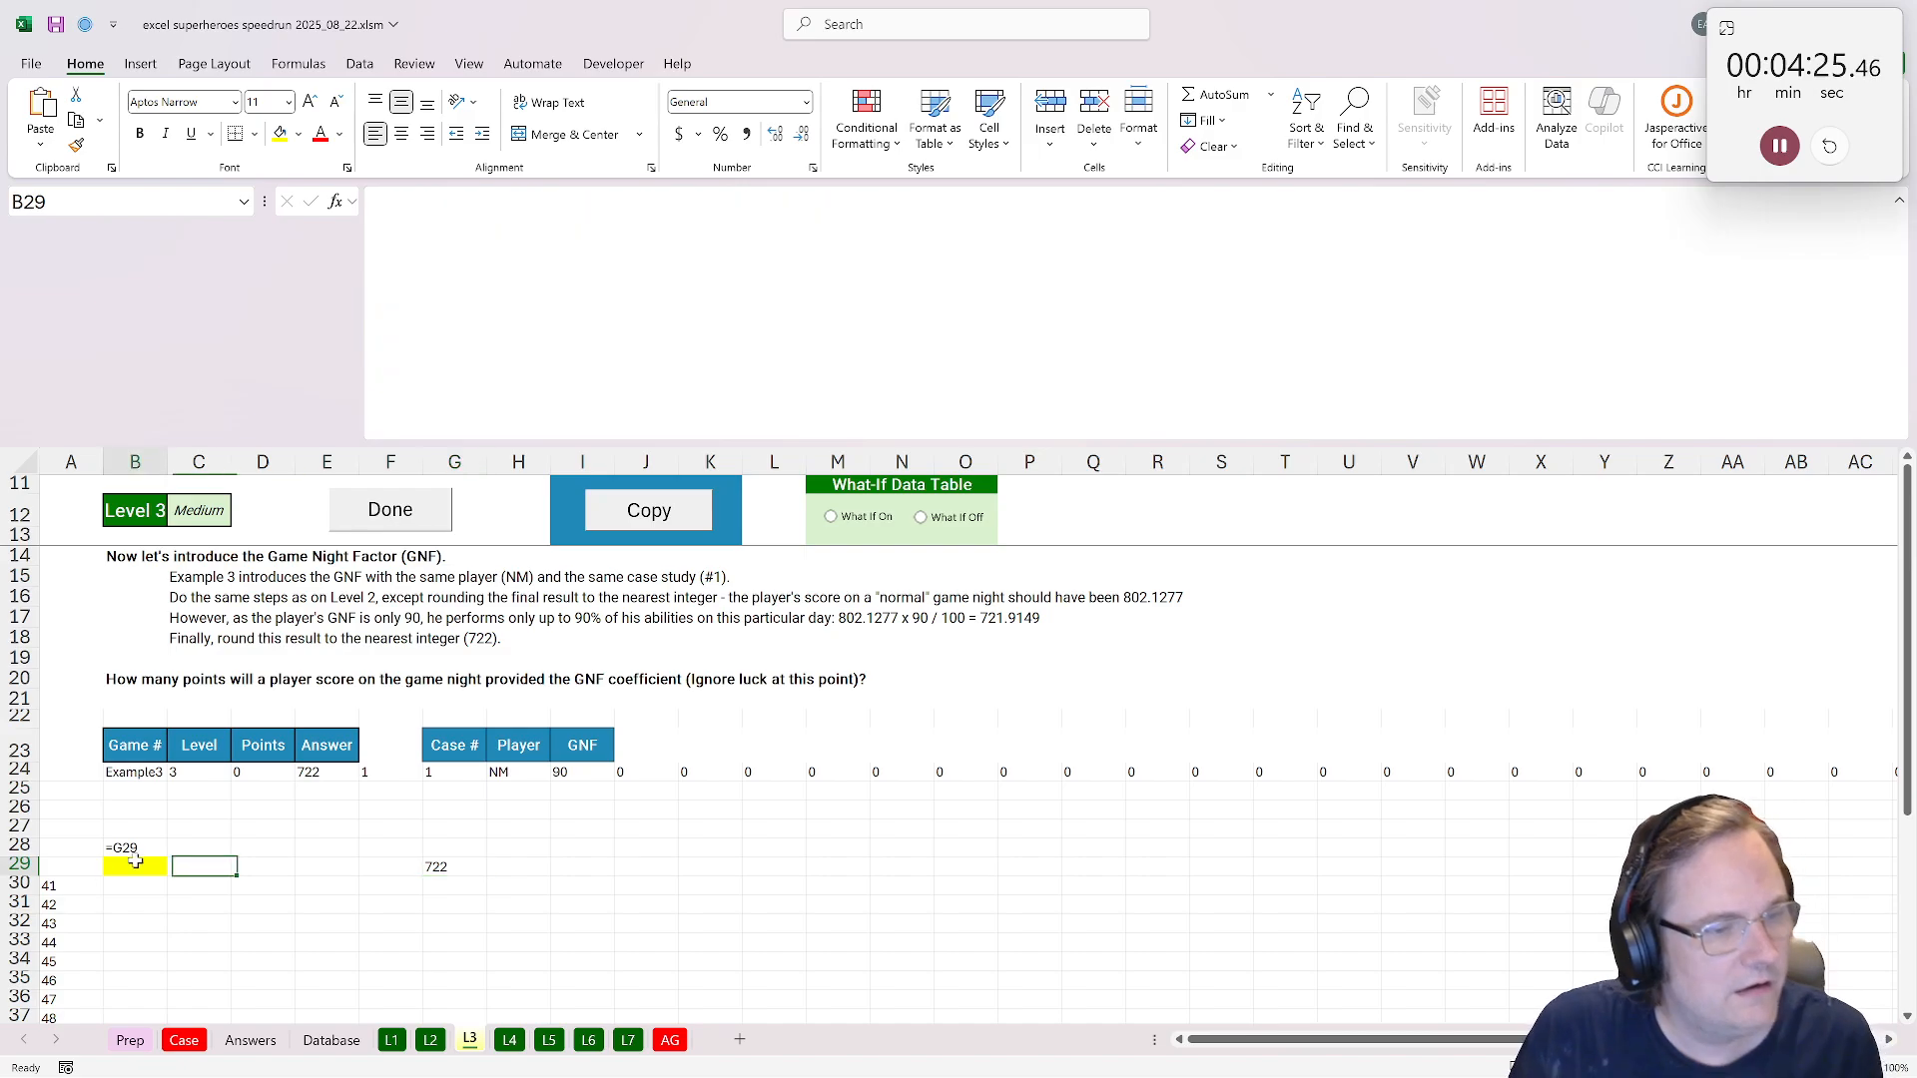
type("=")
left_click(456, 866)
key("Return")
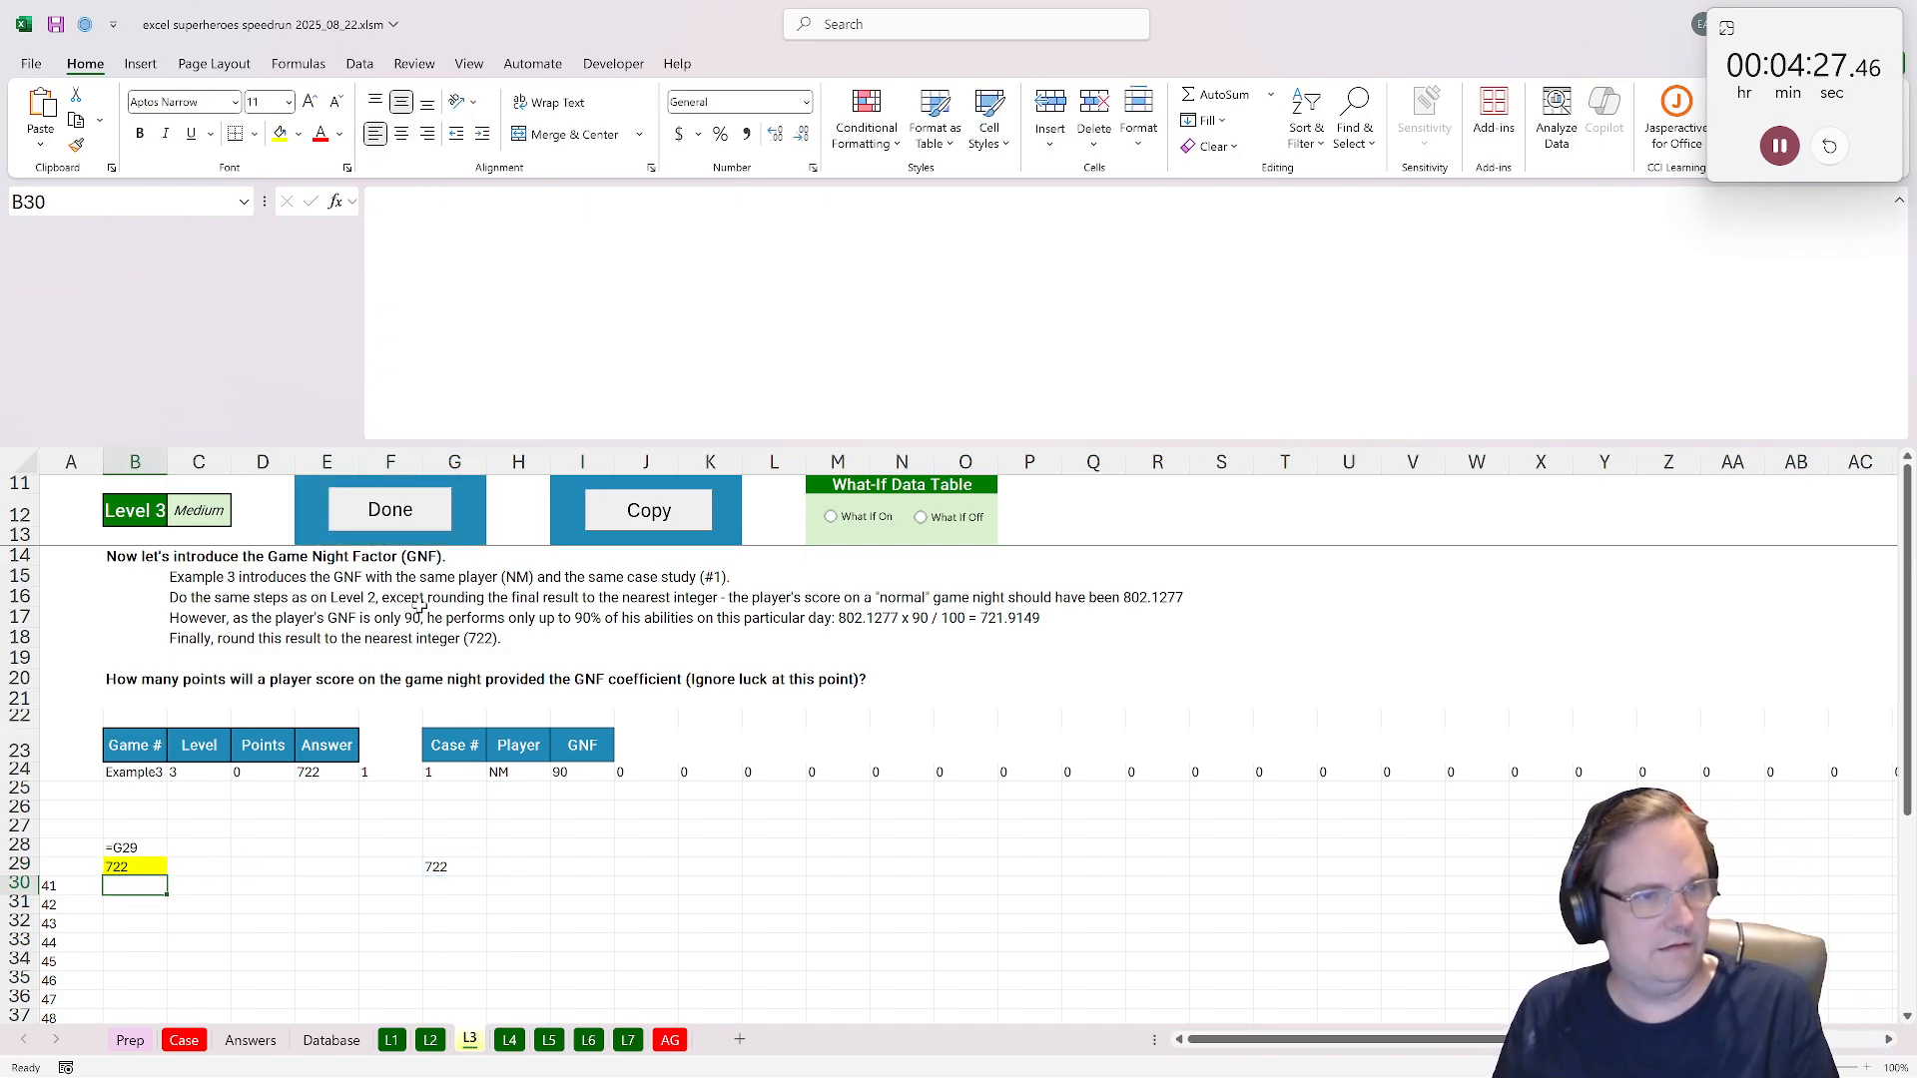
left_click(391, 509)
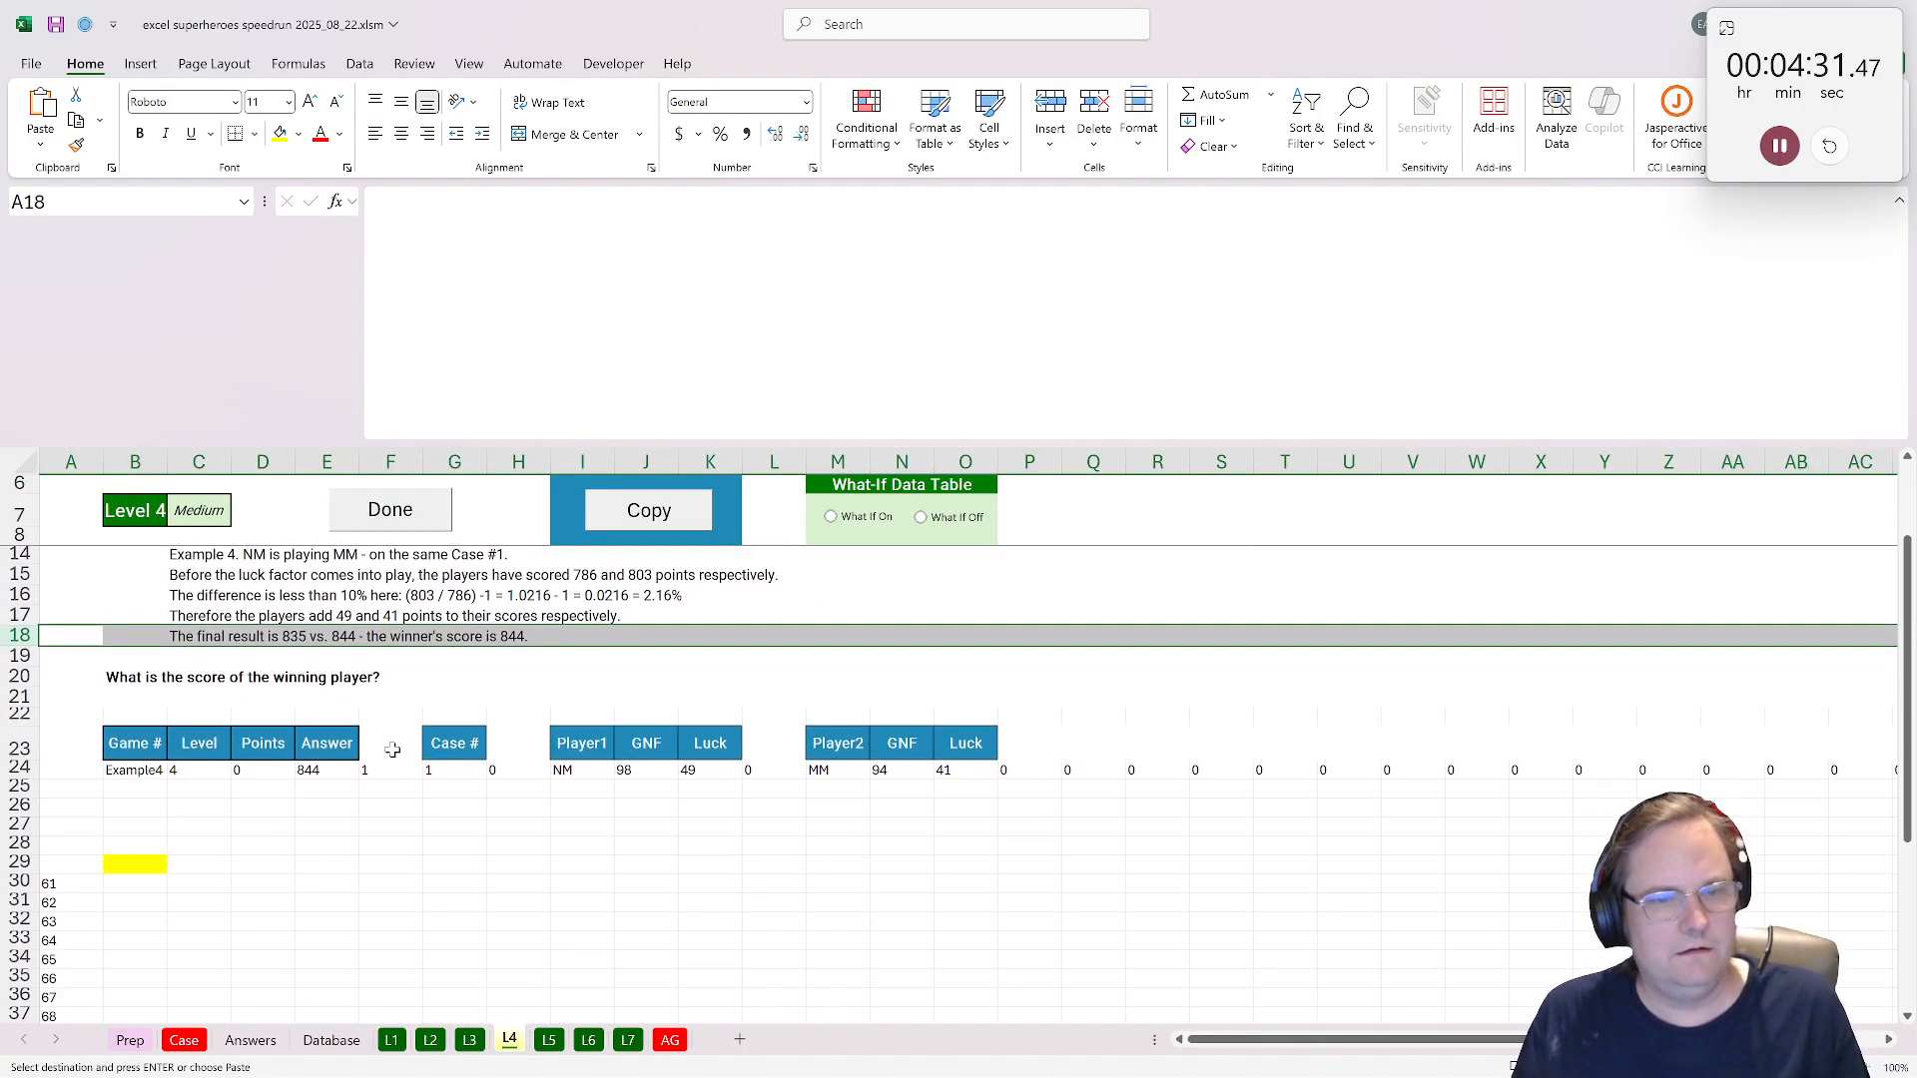
Stack the two players' data on the Level 4 sheet by entering =WRAPROWS(I24:P24,4) in F28.
left_click(352, 854)
left_click(383, 832)
type("=")
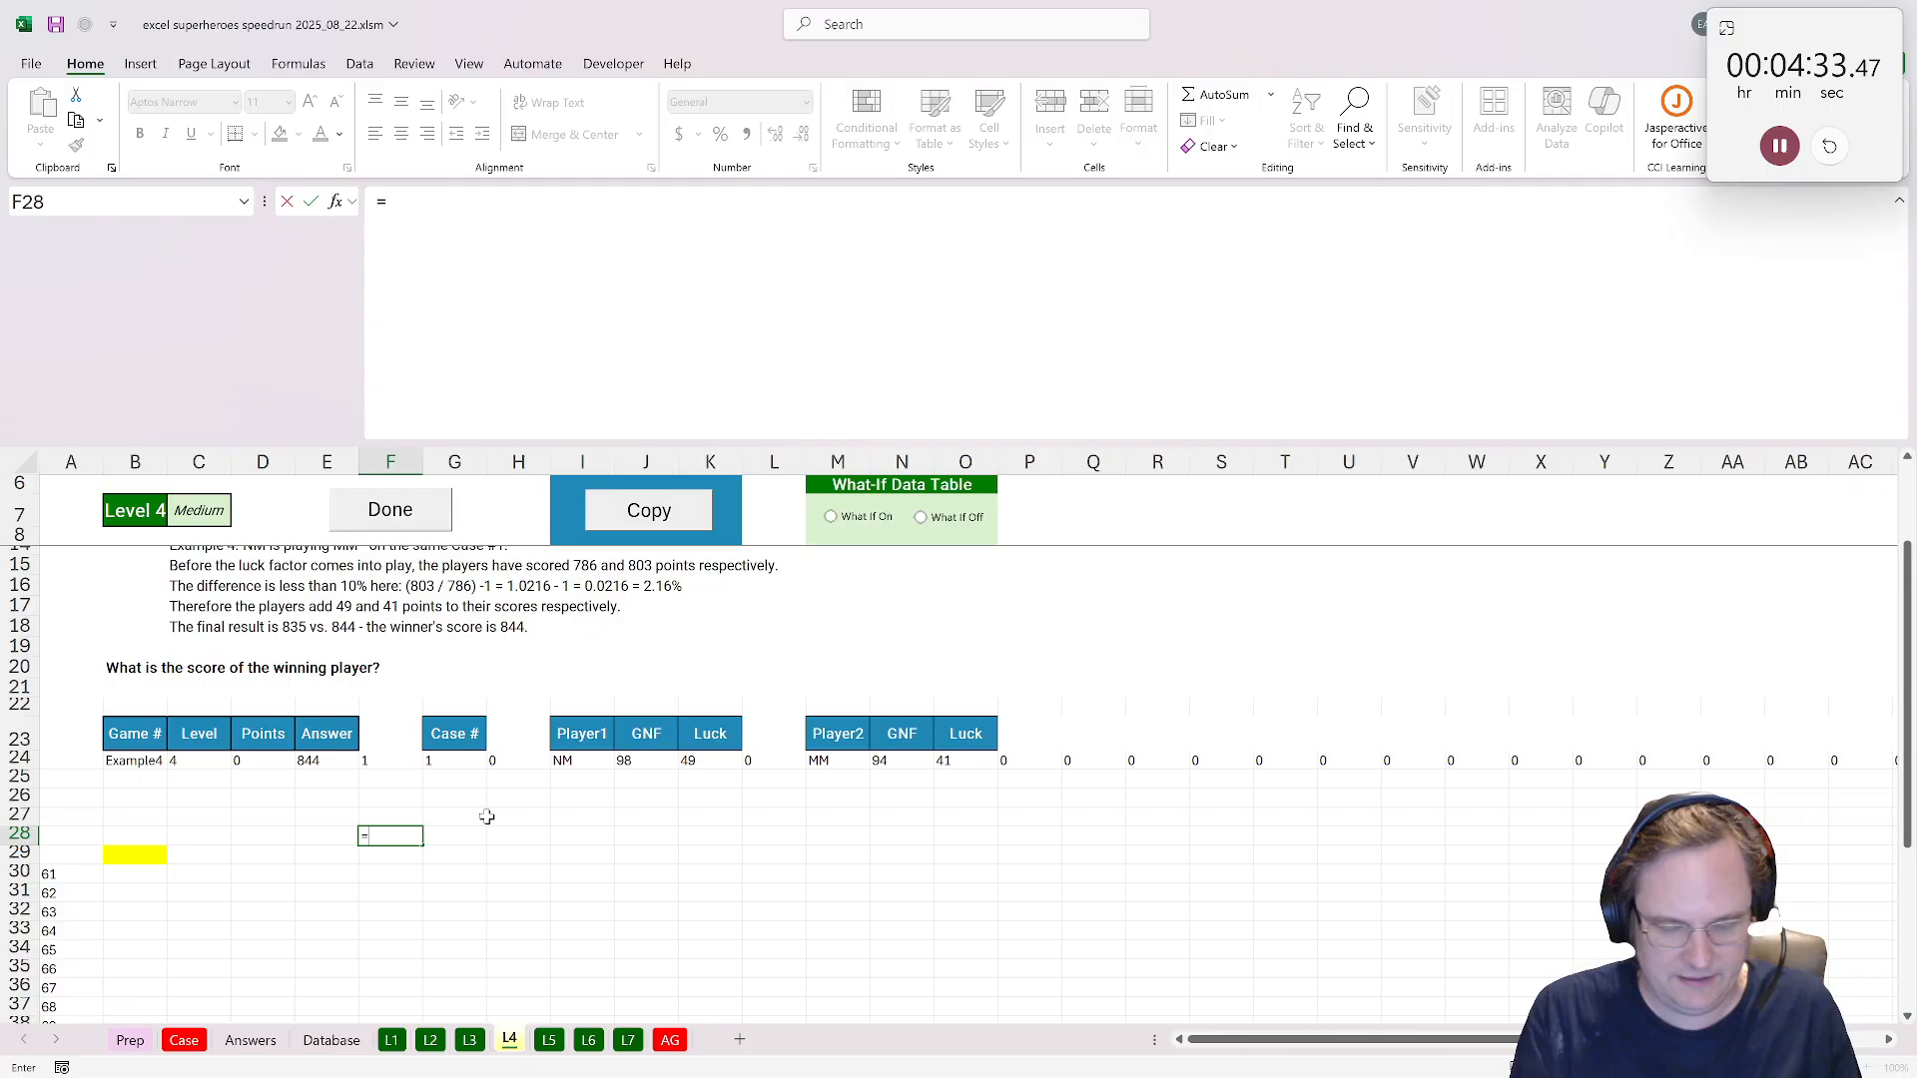
type("wrap")
key("Down")
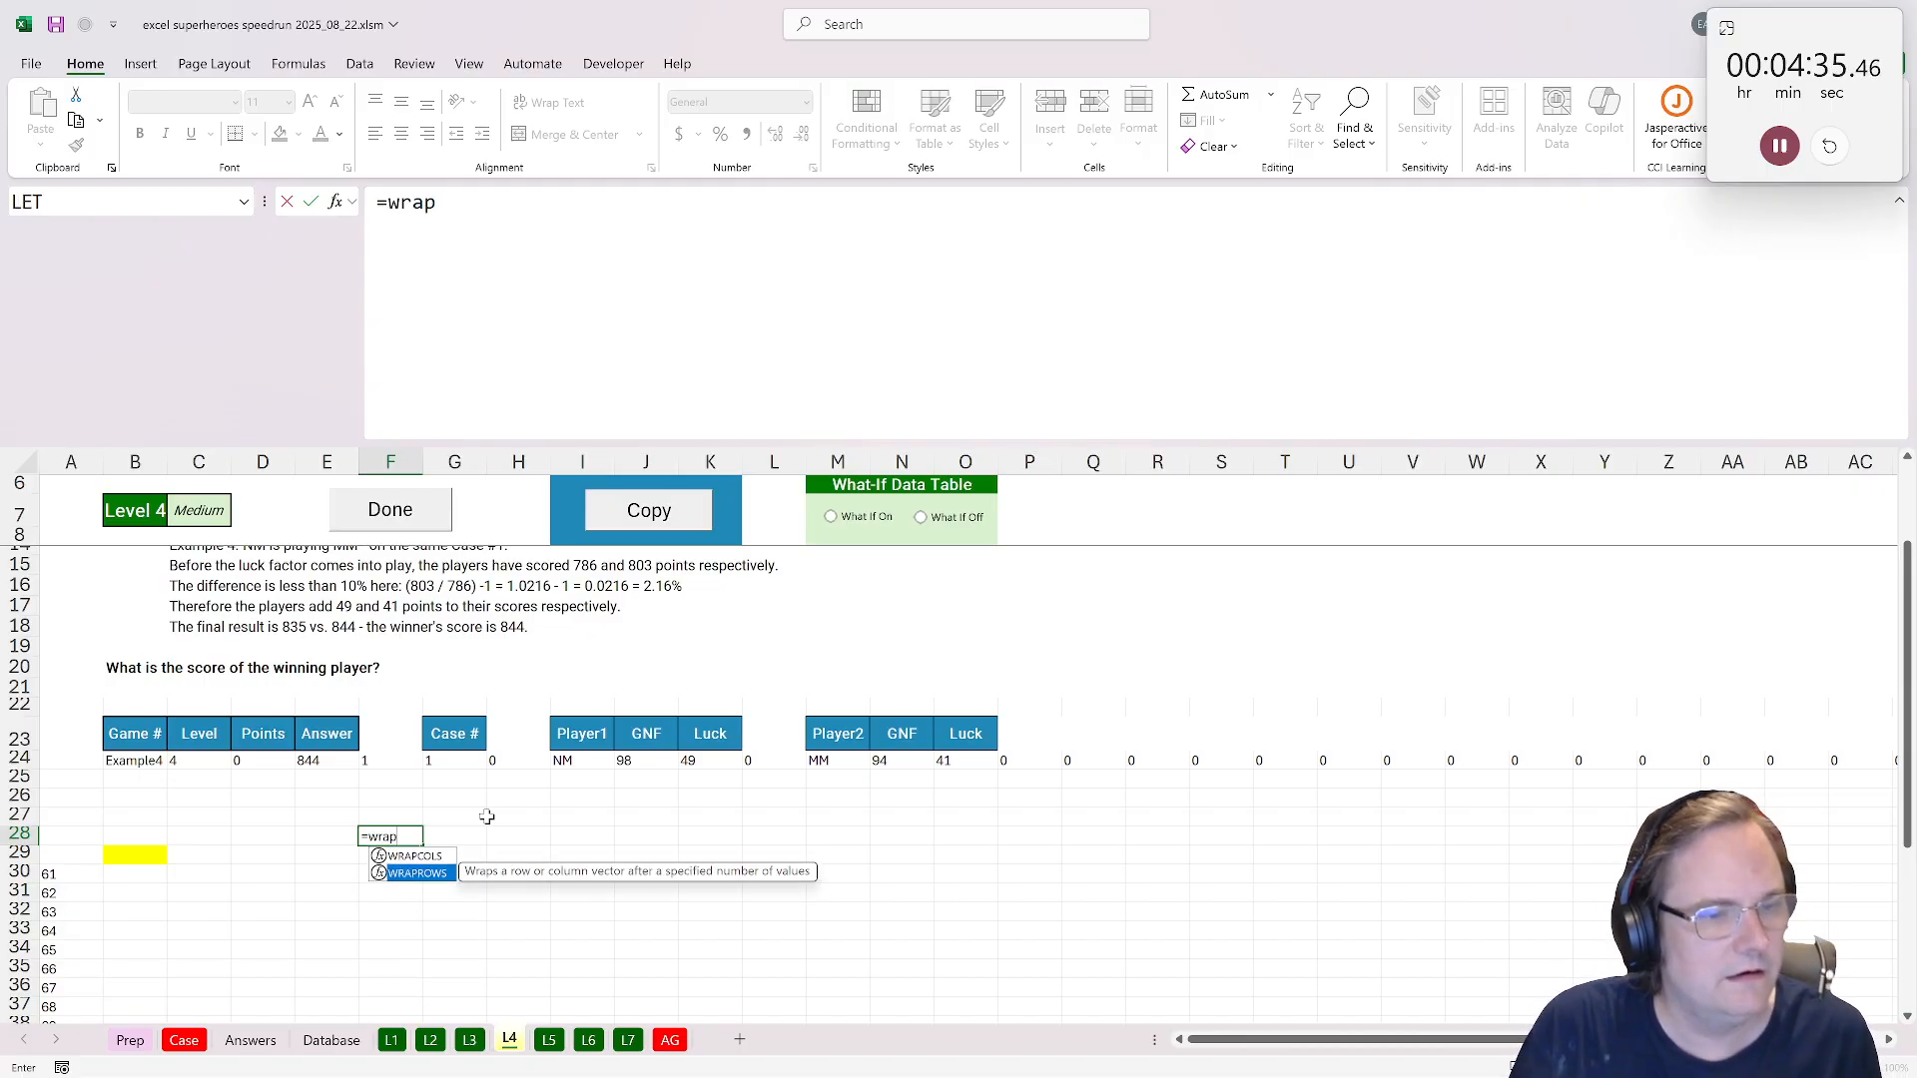
key("Tab")
left_click_drag(567, 758, 1041, 756)
type(",4")
key("Return")
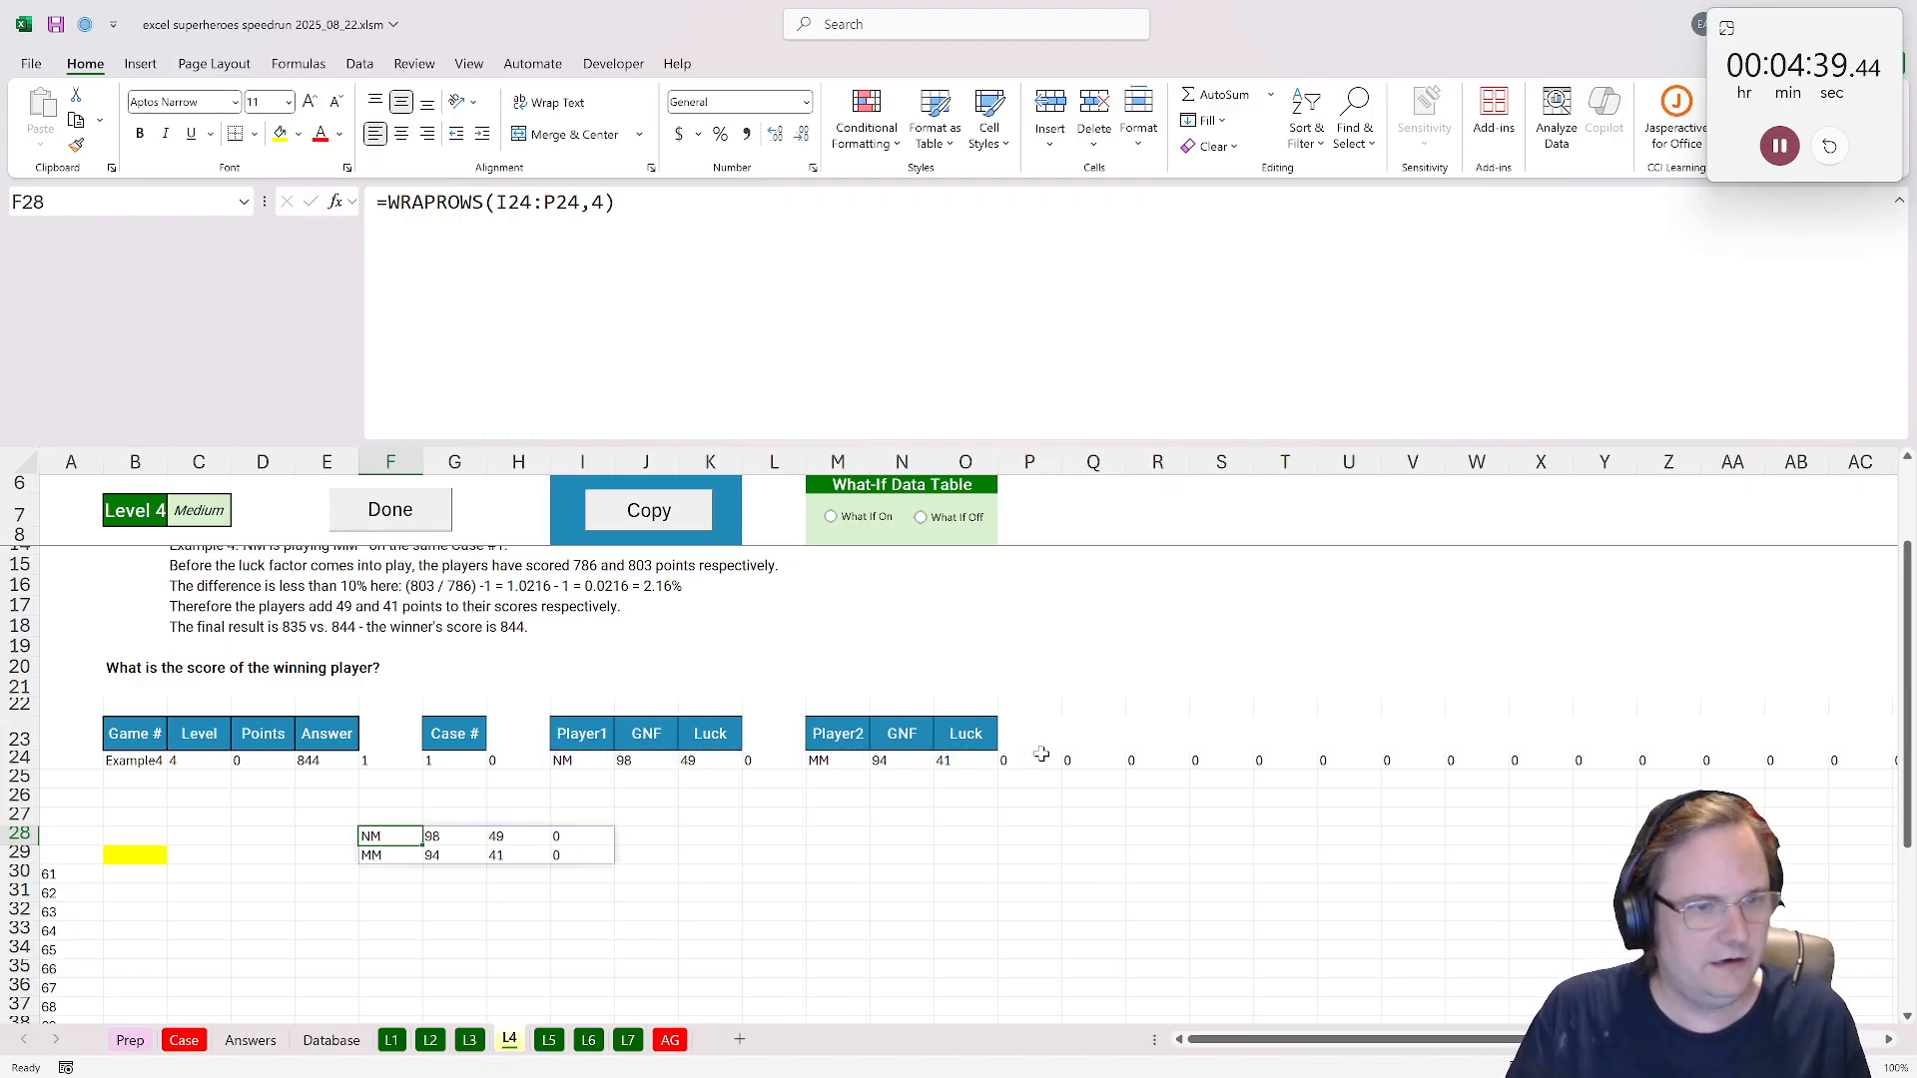
Copy the Player1, GNF and Luck headings to the row above the wrapped player data, starting at F27, and select J28.
left_click_drag(578, 748, 711, 732)
key("ctrl+c")
left_click(377, 821)
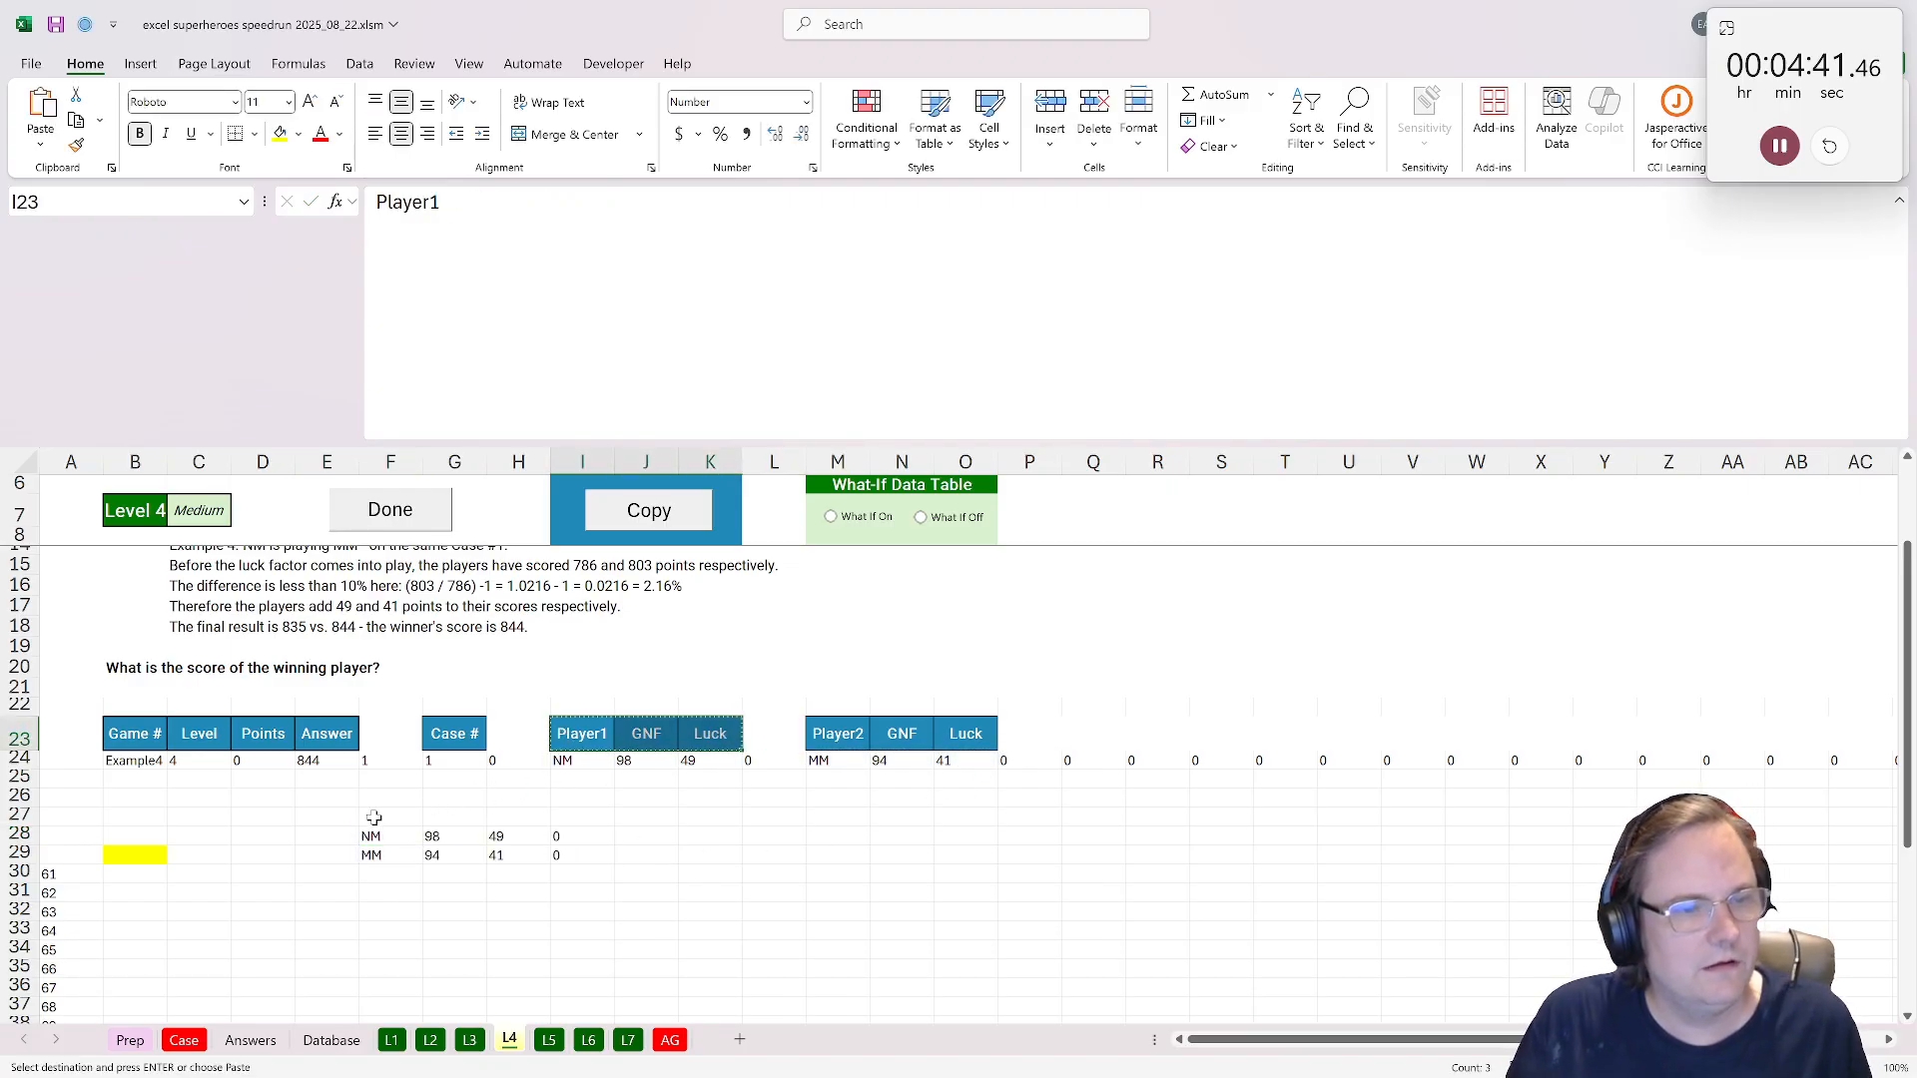
key("ctrl+v")
left_click(625, 840)
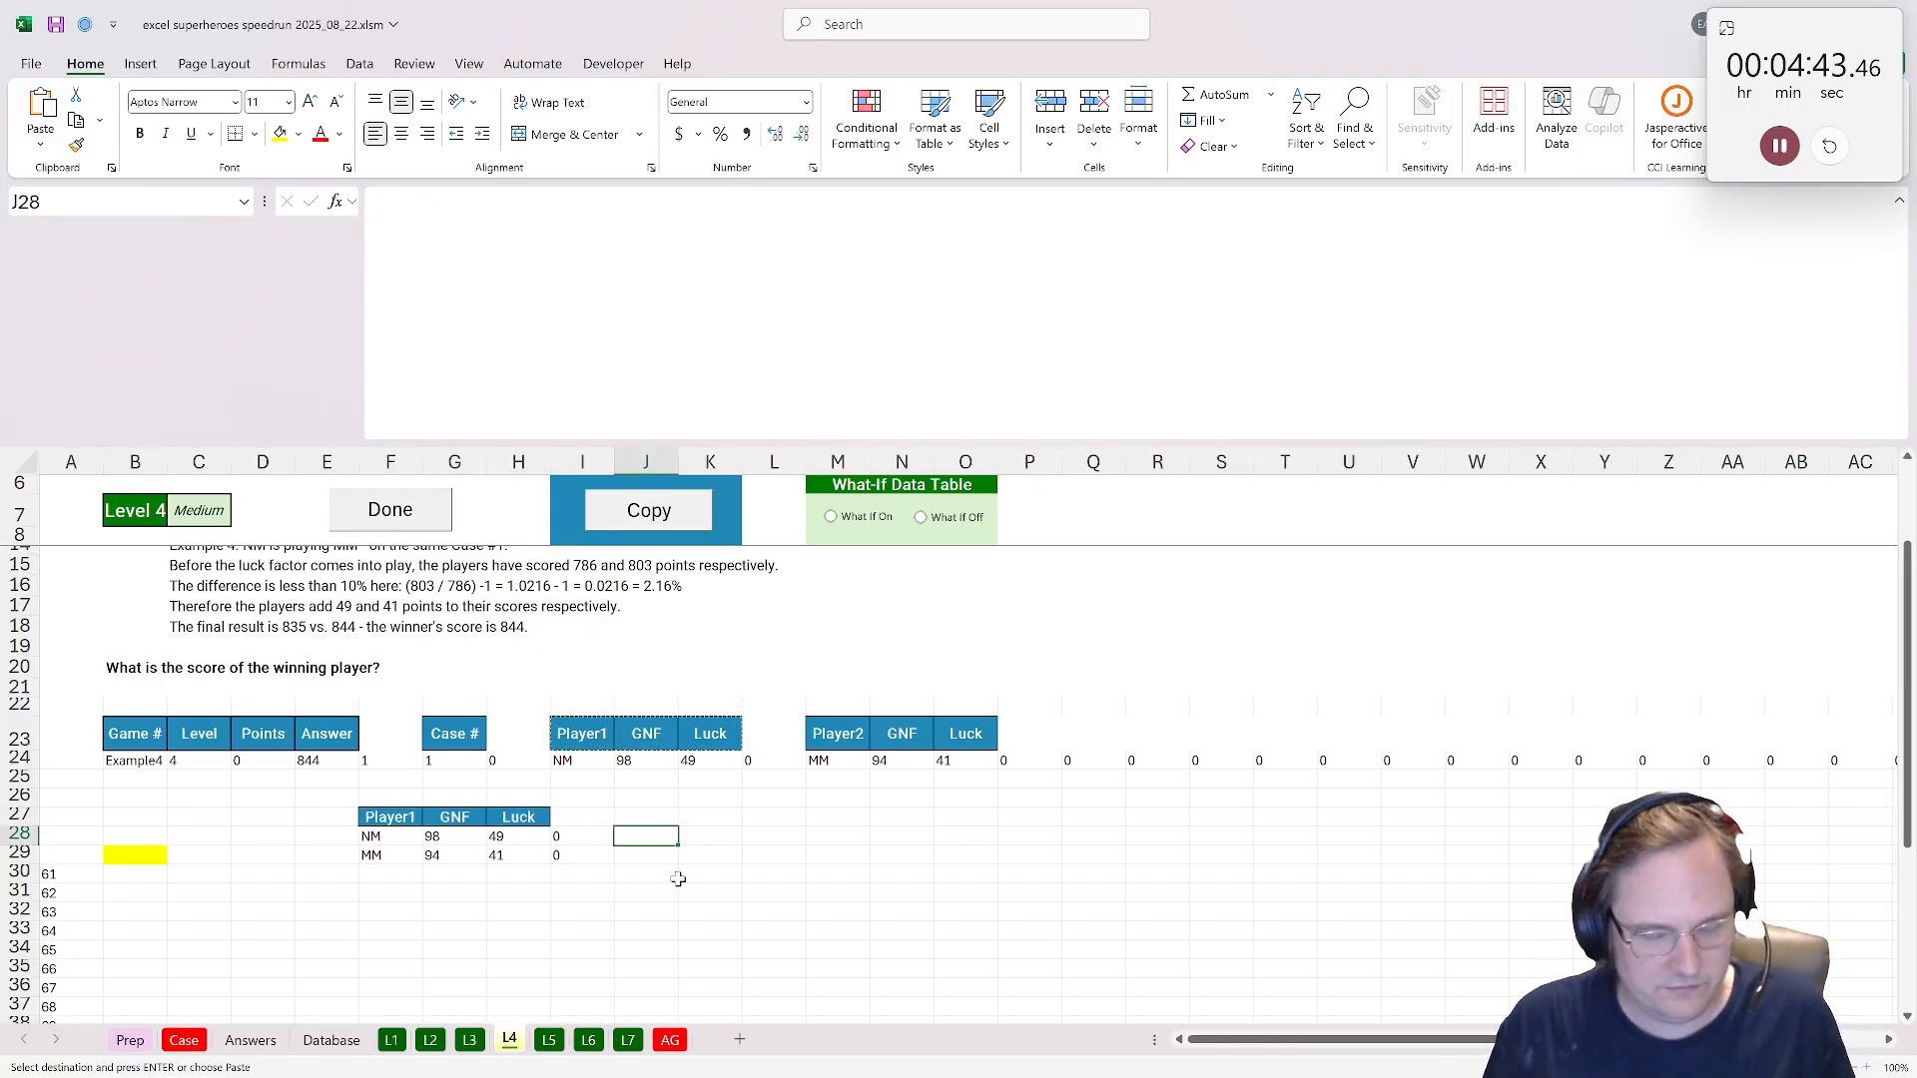
Copy the full LET score formula from G29 on the Level 3 sheet into J28 on the Level 4 sheet.
left_click(469, 1038)
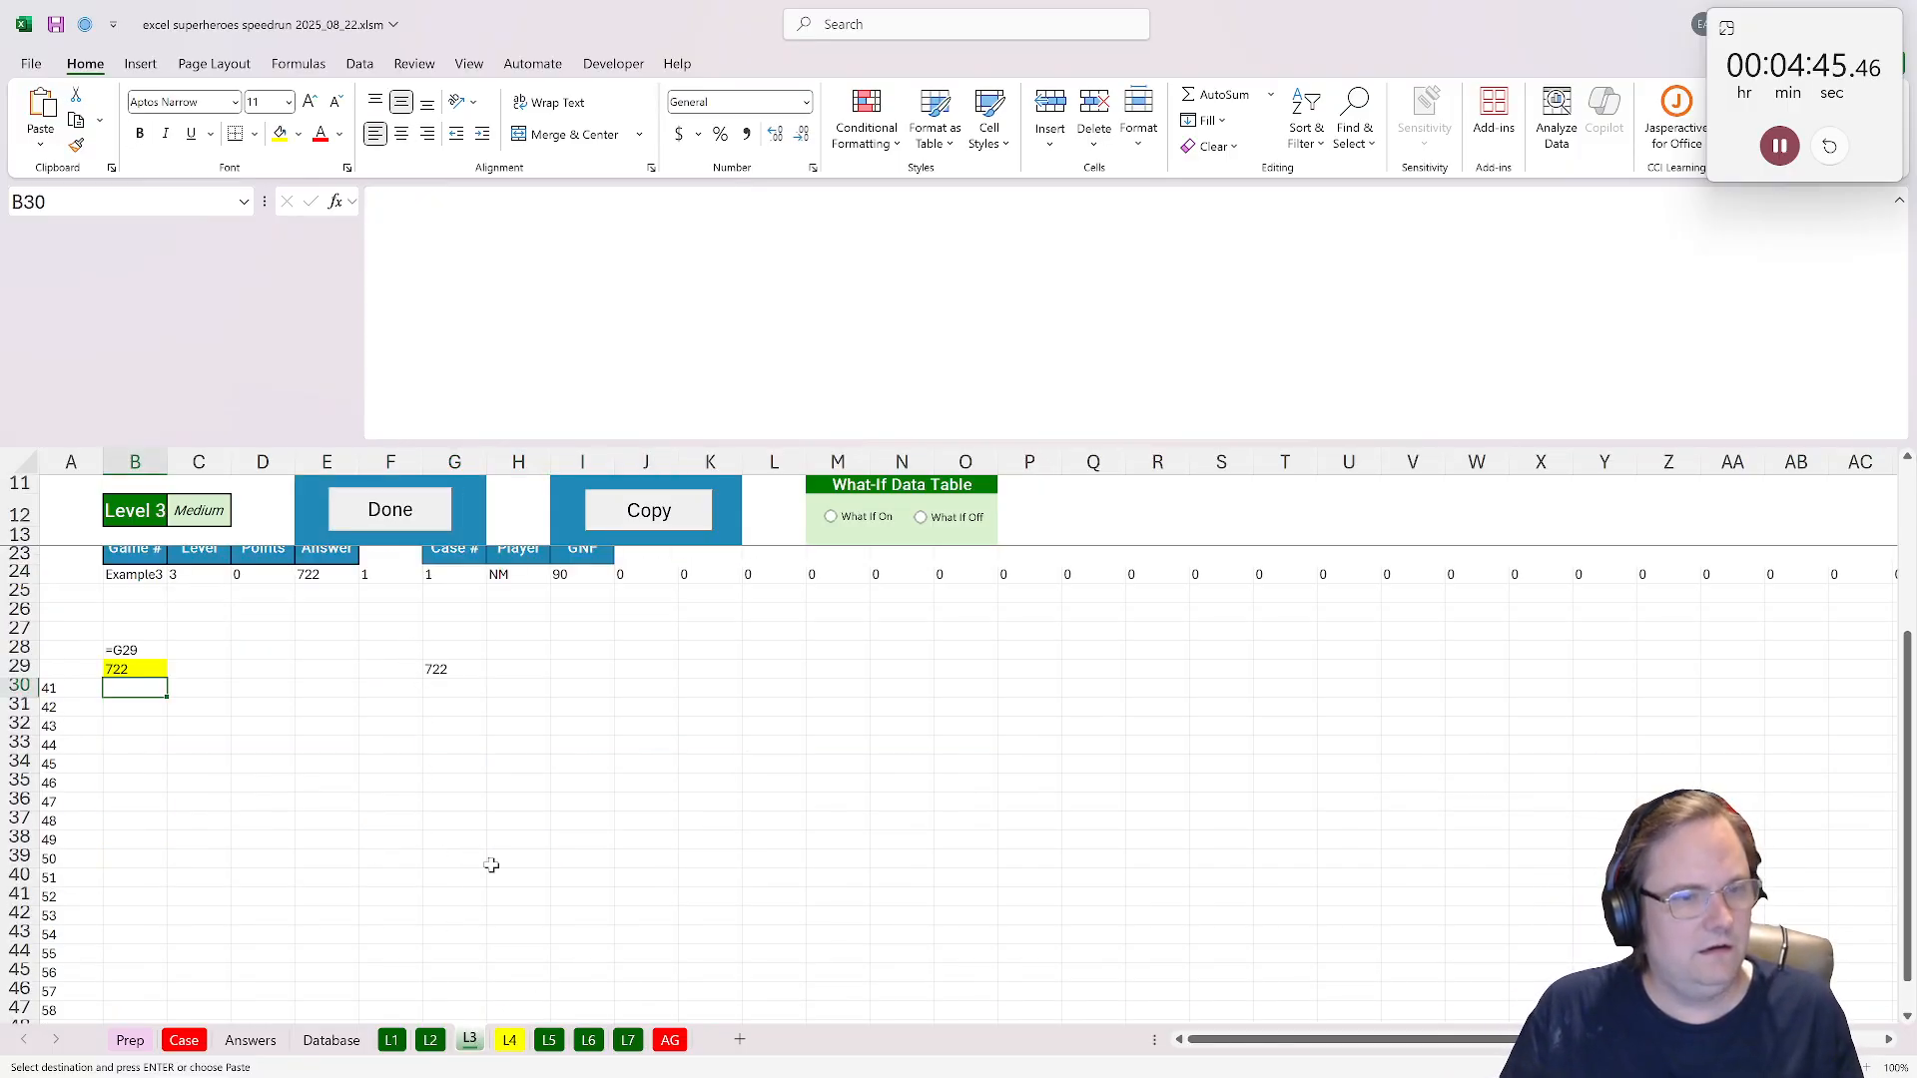
left_click_drag(571, 373, 377, 202)
key("ctrl+c")
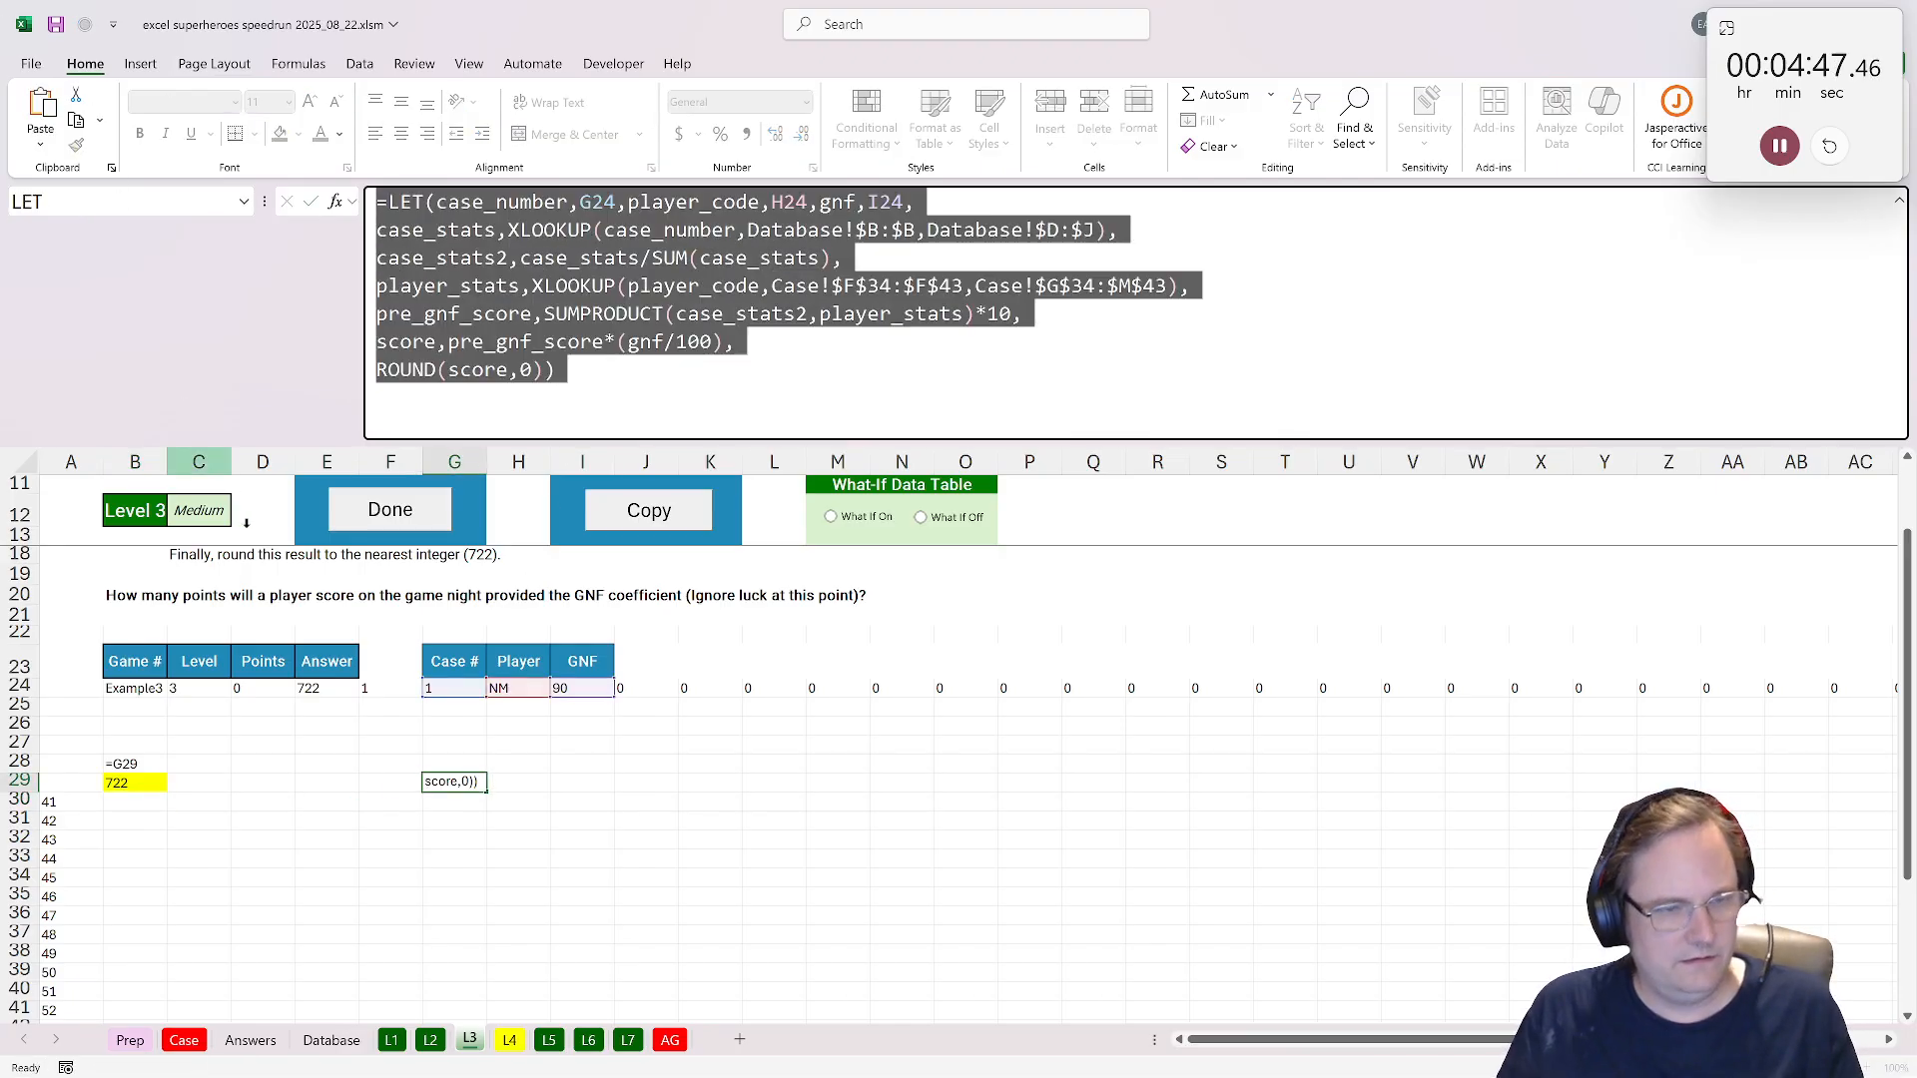
key("Escape")
left_click(516, 1042)
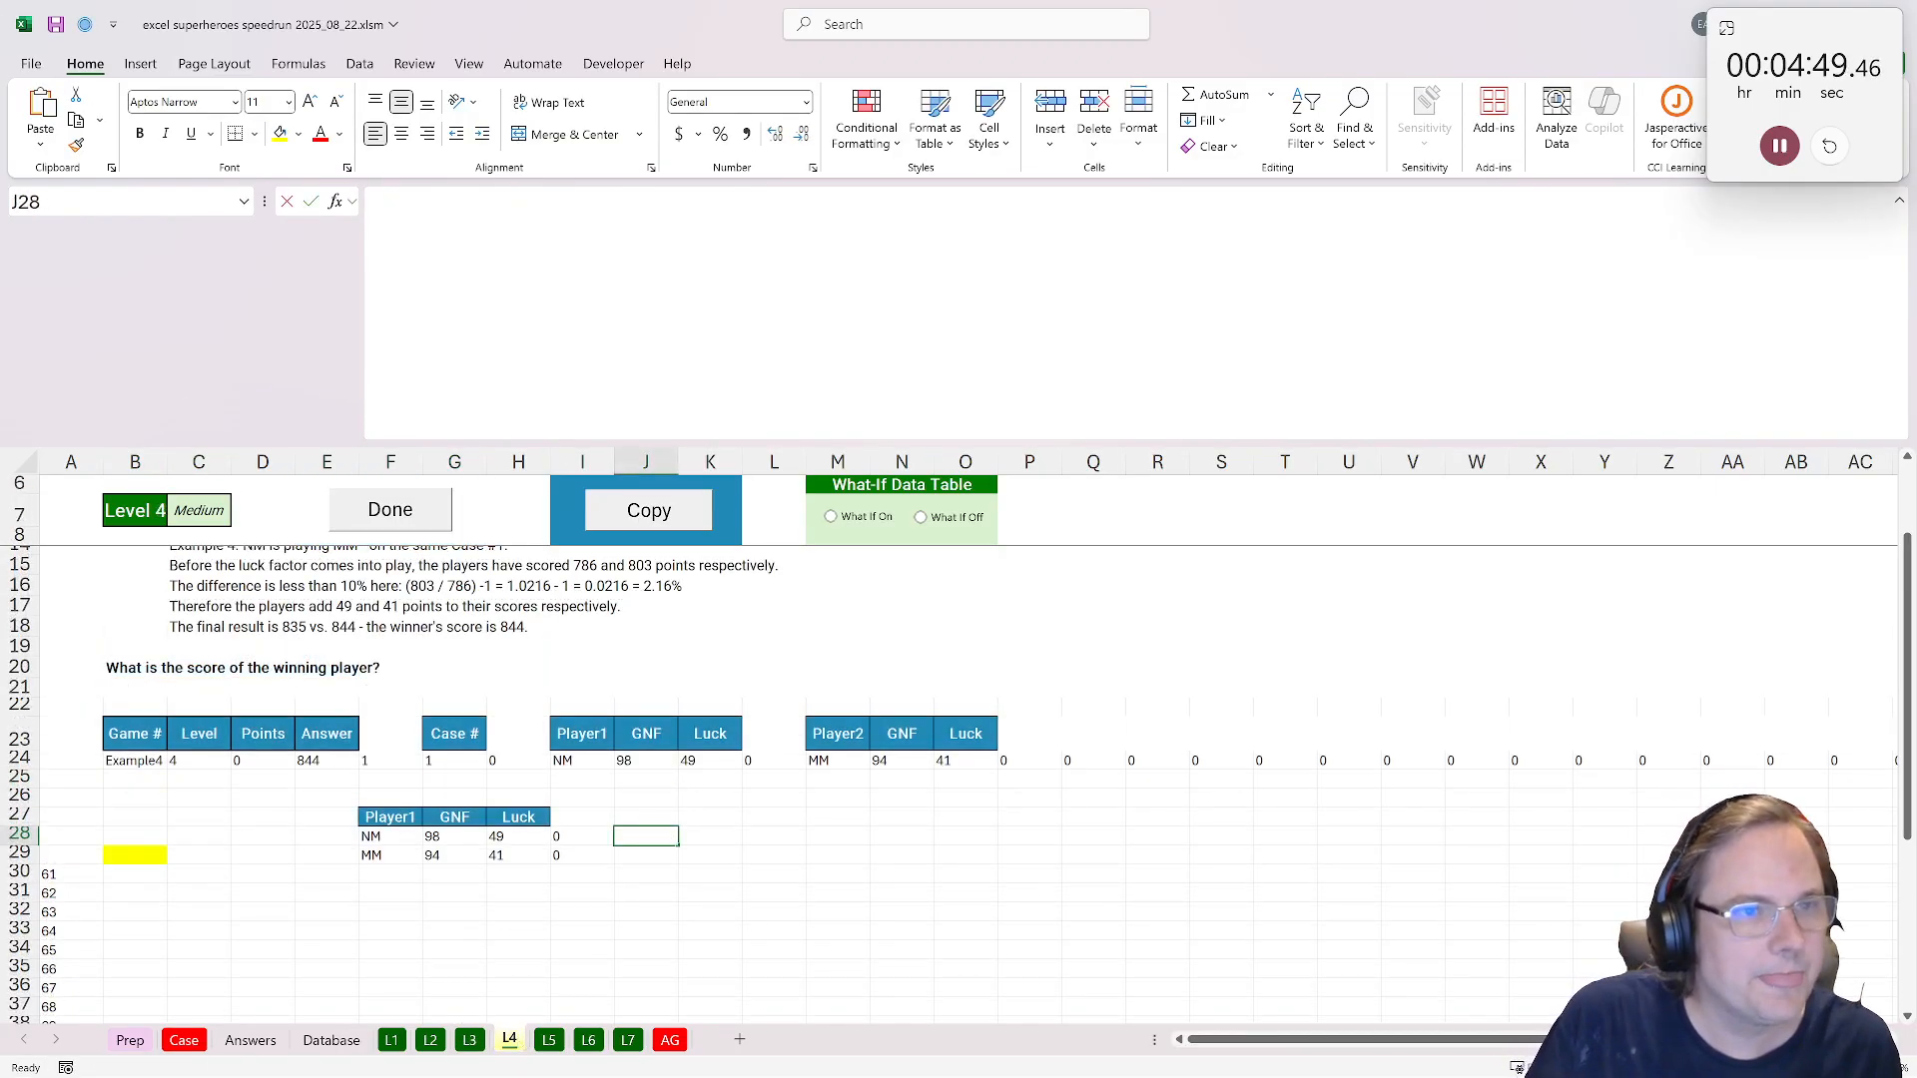
key("F2")
key("ctrl+v")
Point the J28 formula's case_number to $G$24, player_code to F28 and gnf to G28, and enter it.
double_click(597, 202)
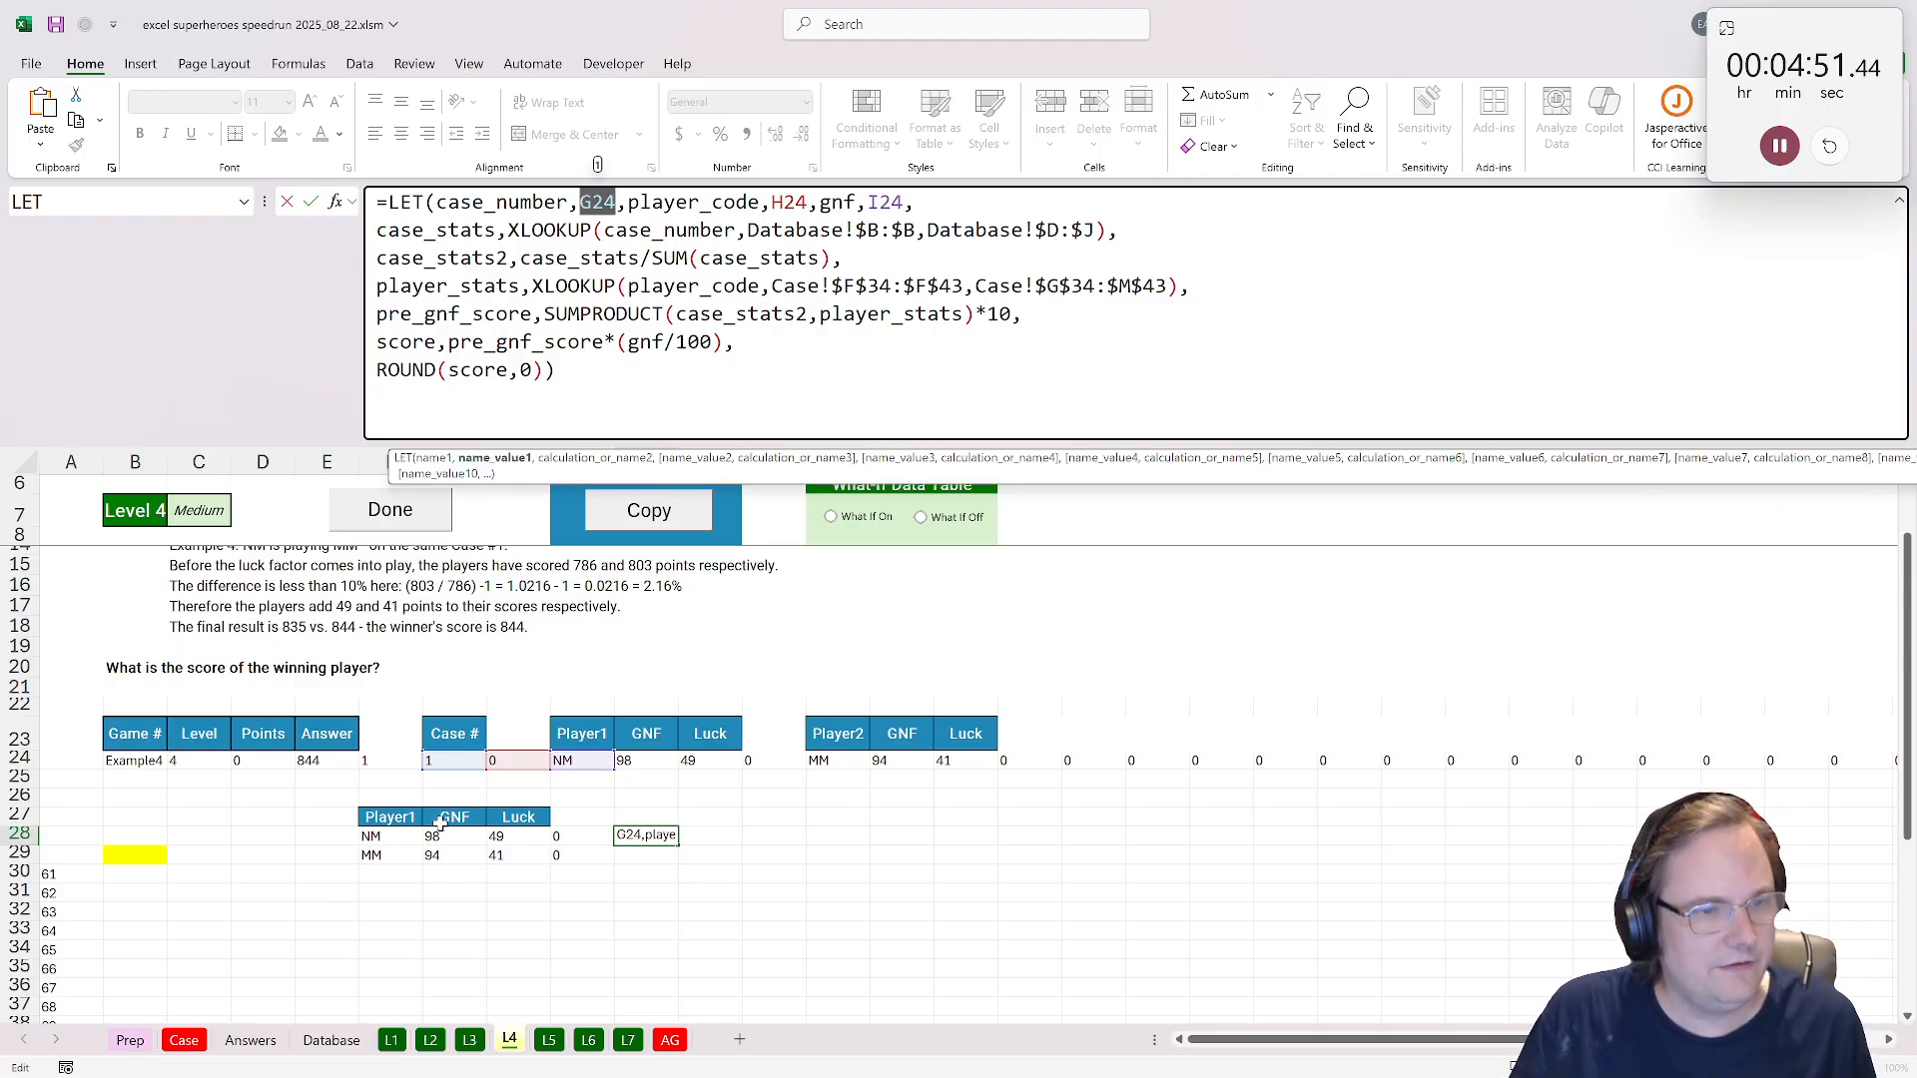
left_click(456, 763)
double_click(597, 202)
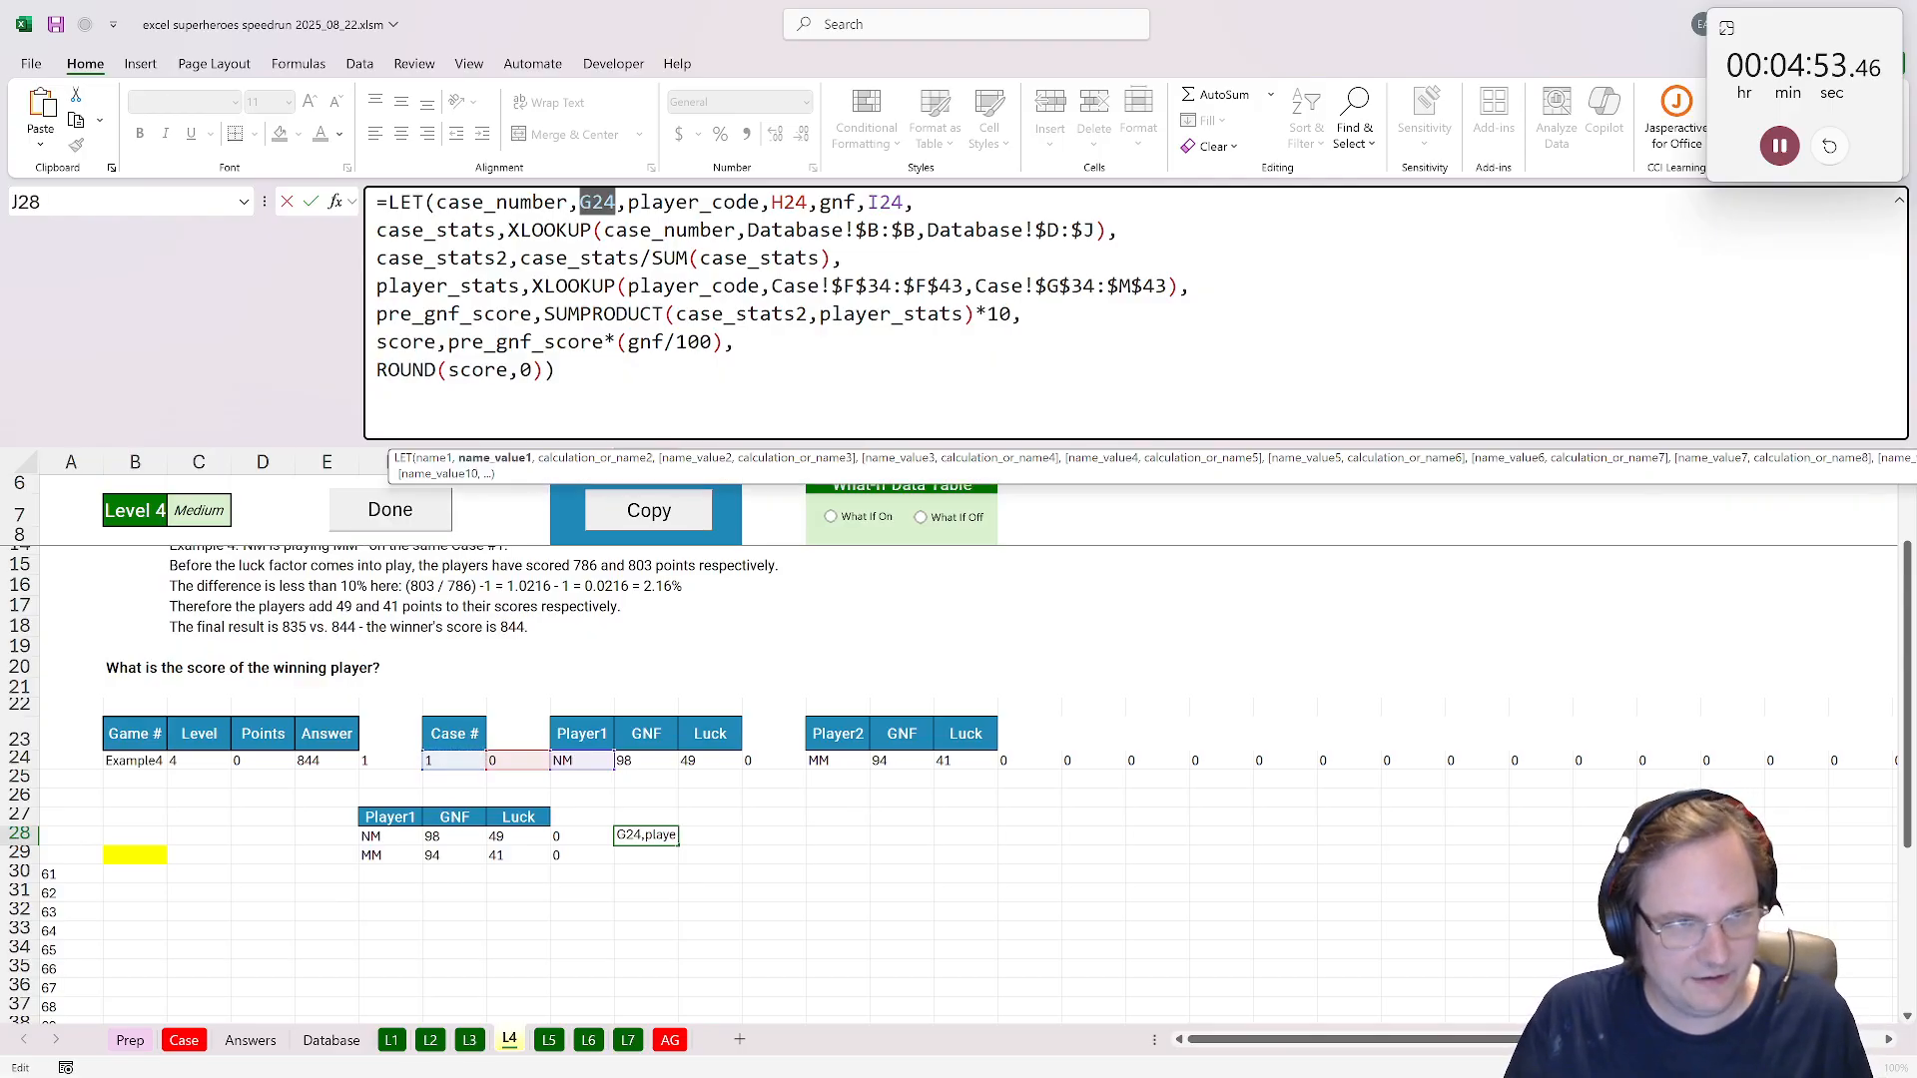
key("F4")
double_click(812, 203)
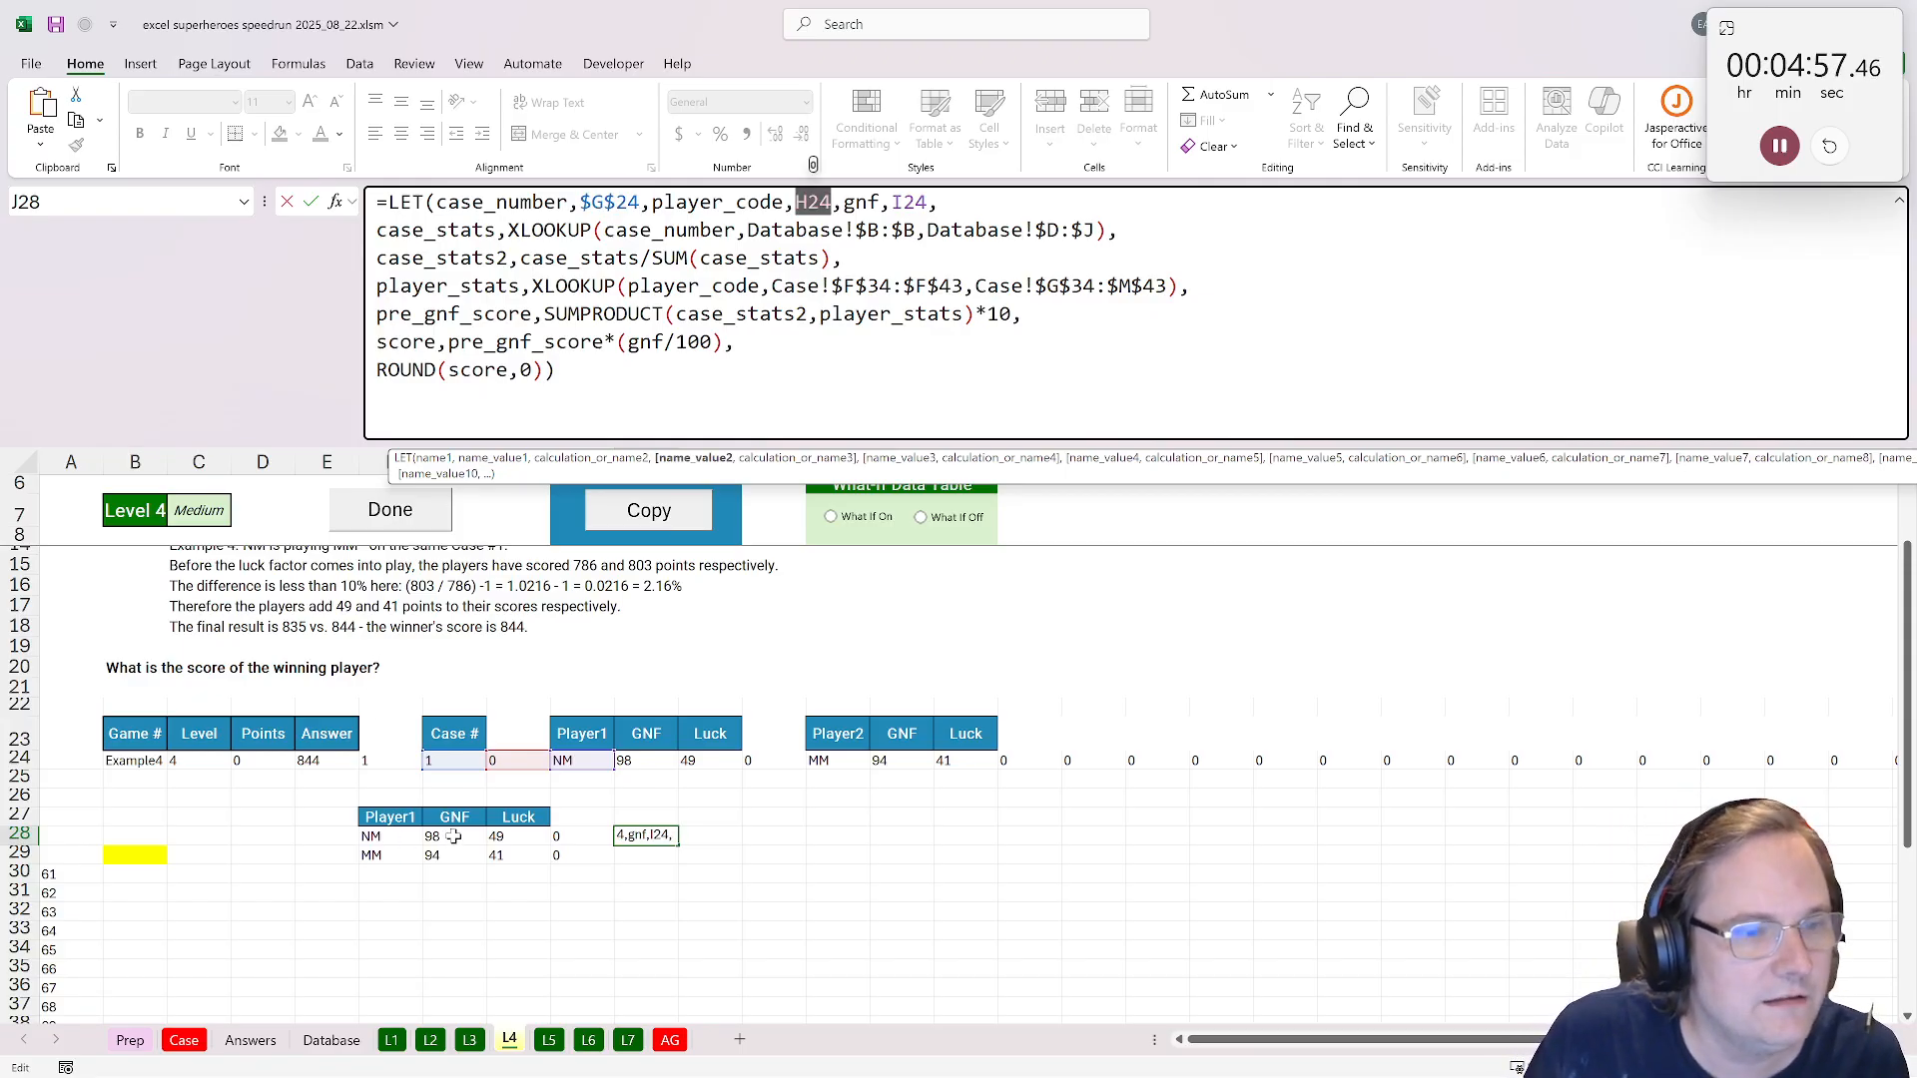
left_click(387, 837)
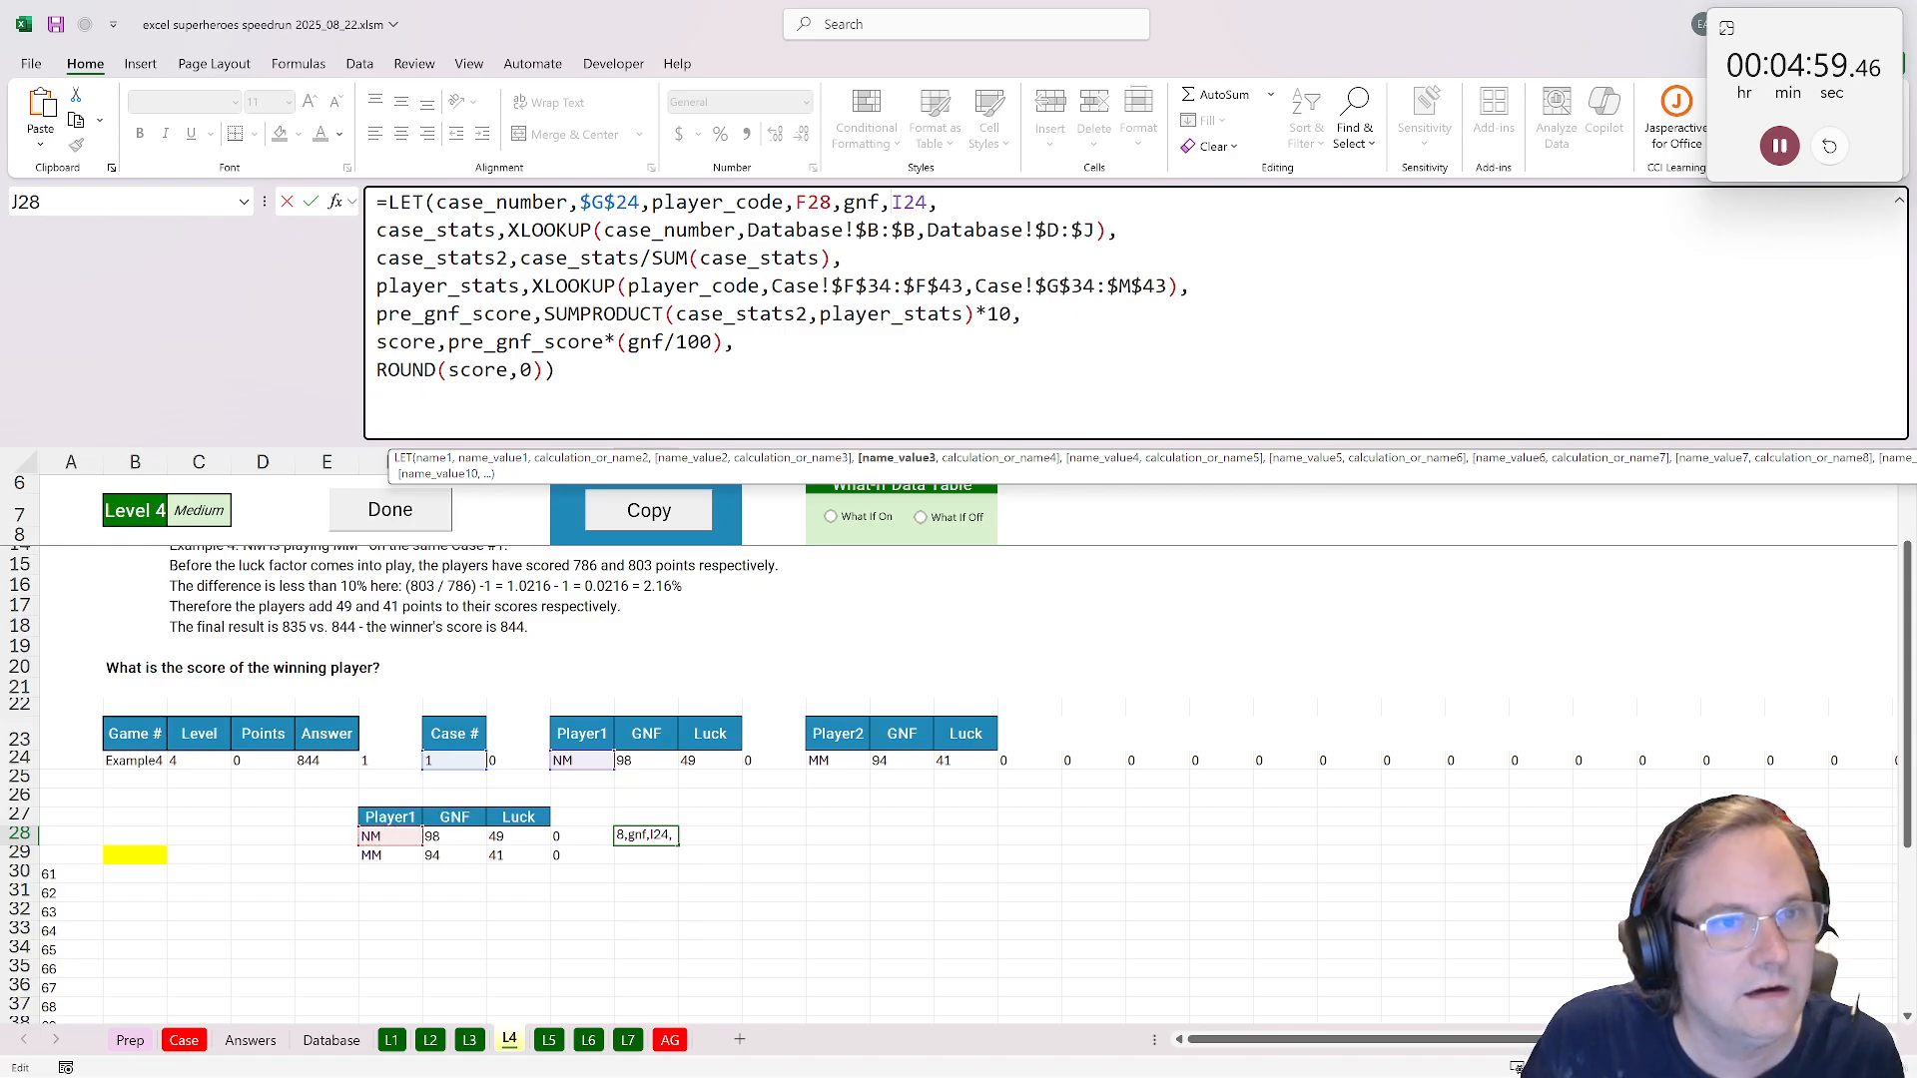
double_click(909, 203)
left_click(455, 837)
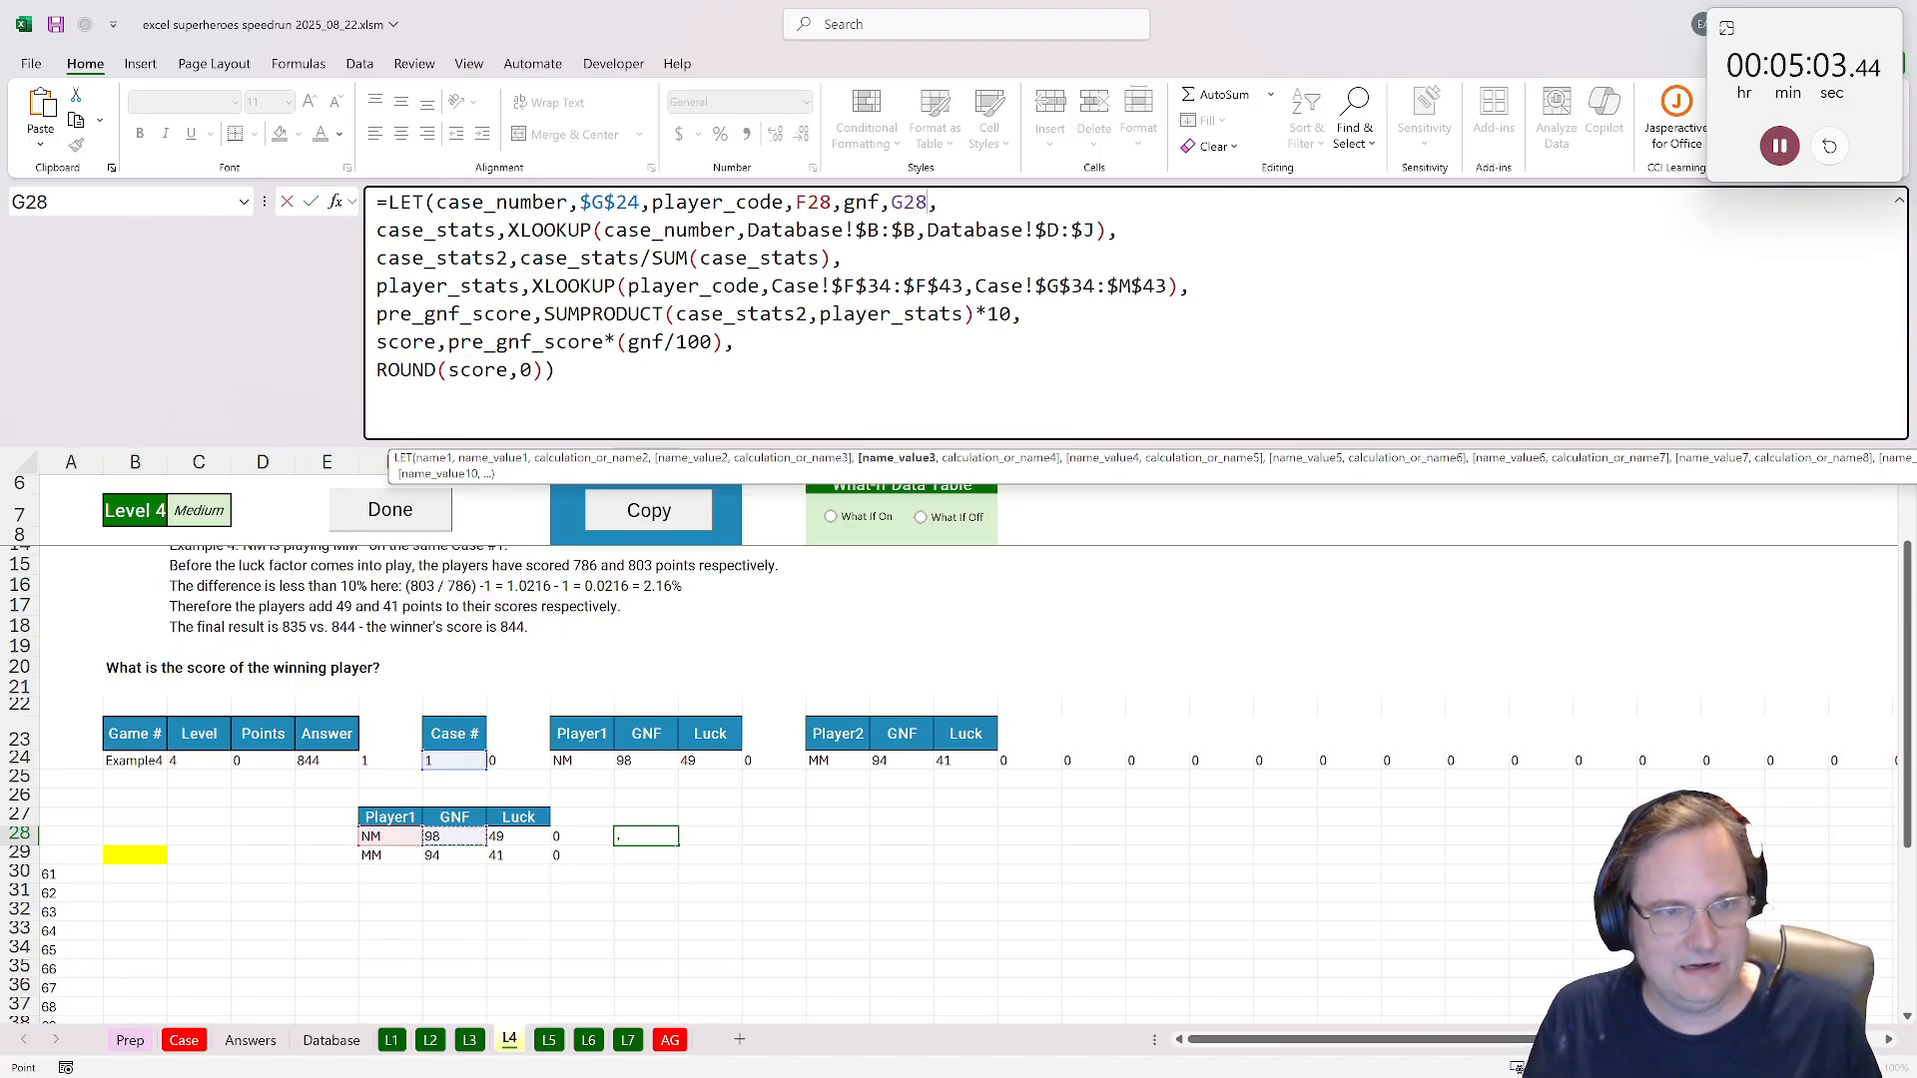
key("ctrl+Return")
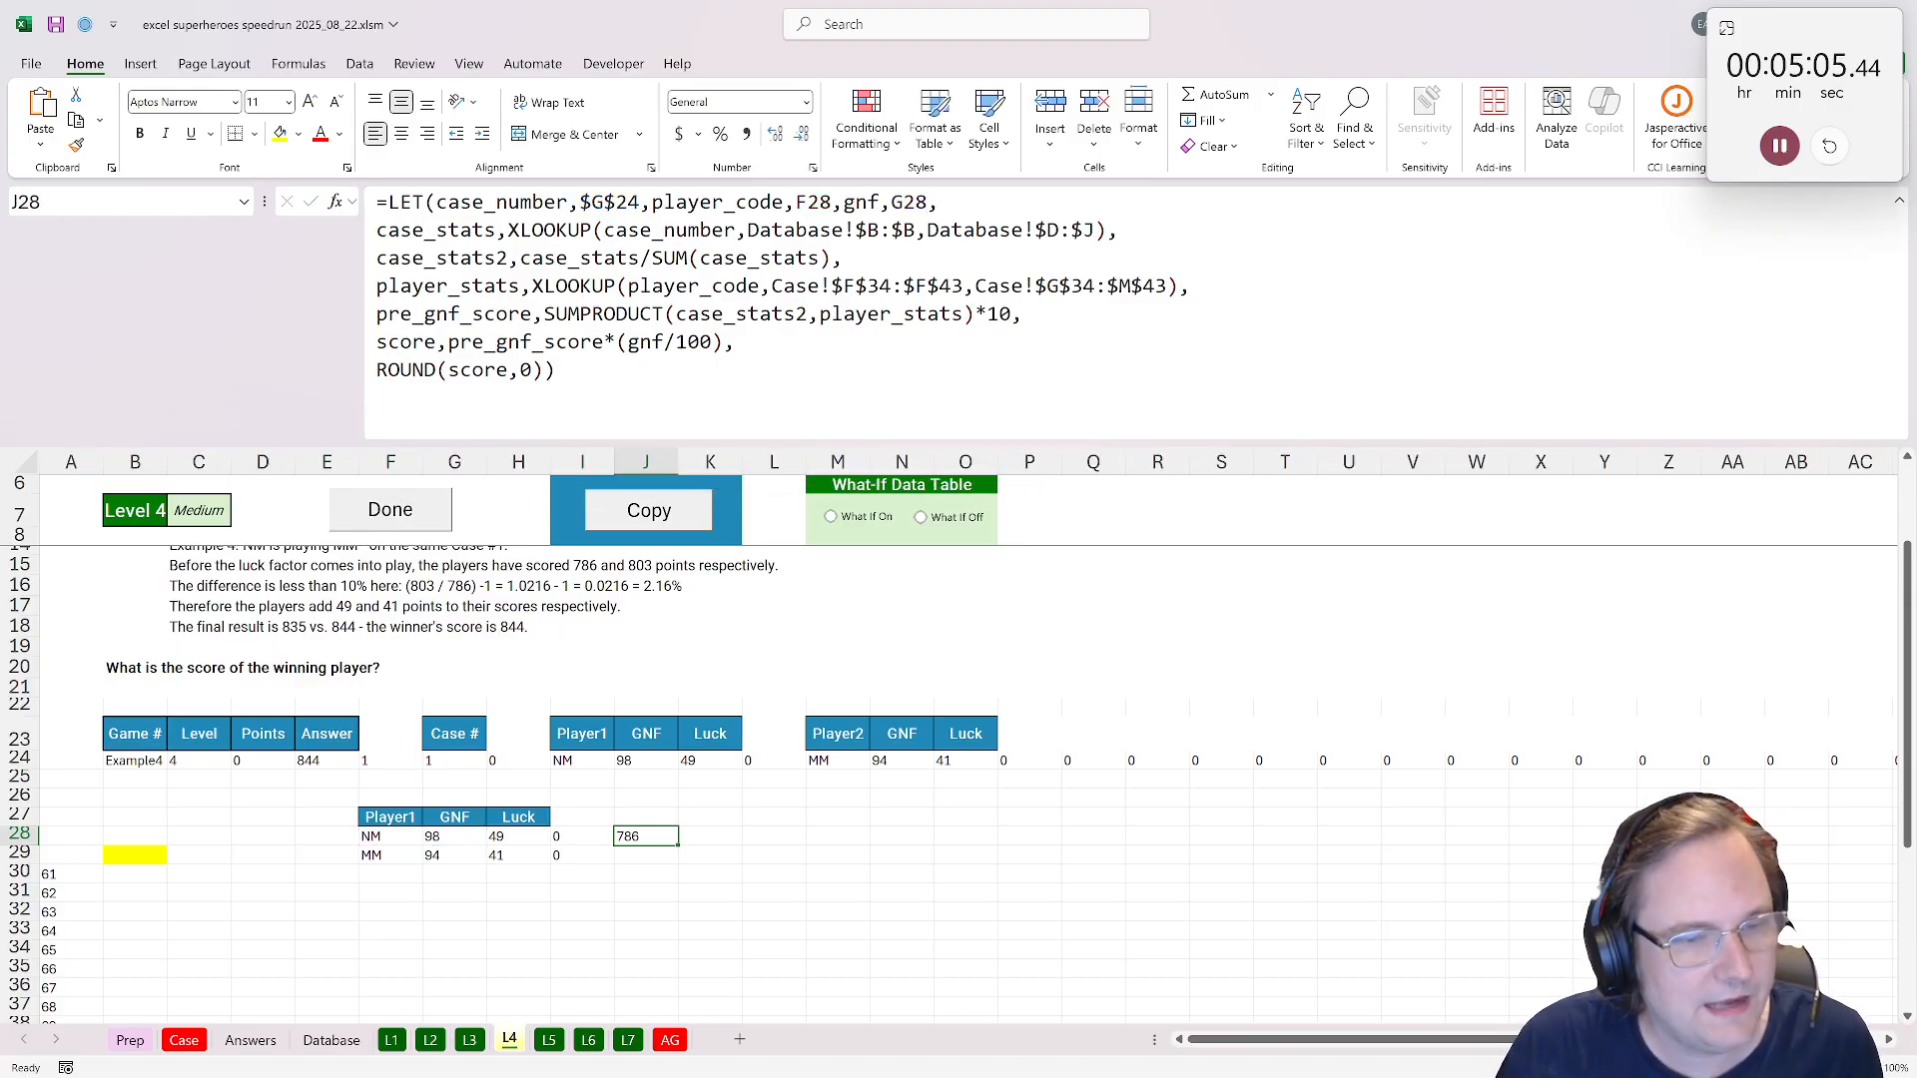
Label the score column with the heading "Pre-Luck Score" in J27.
scroll(747, 694, "up", 1)
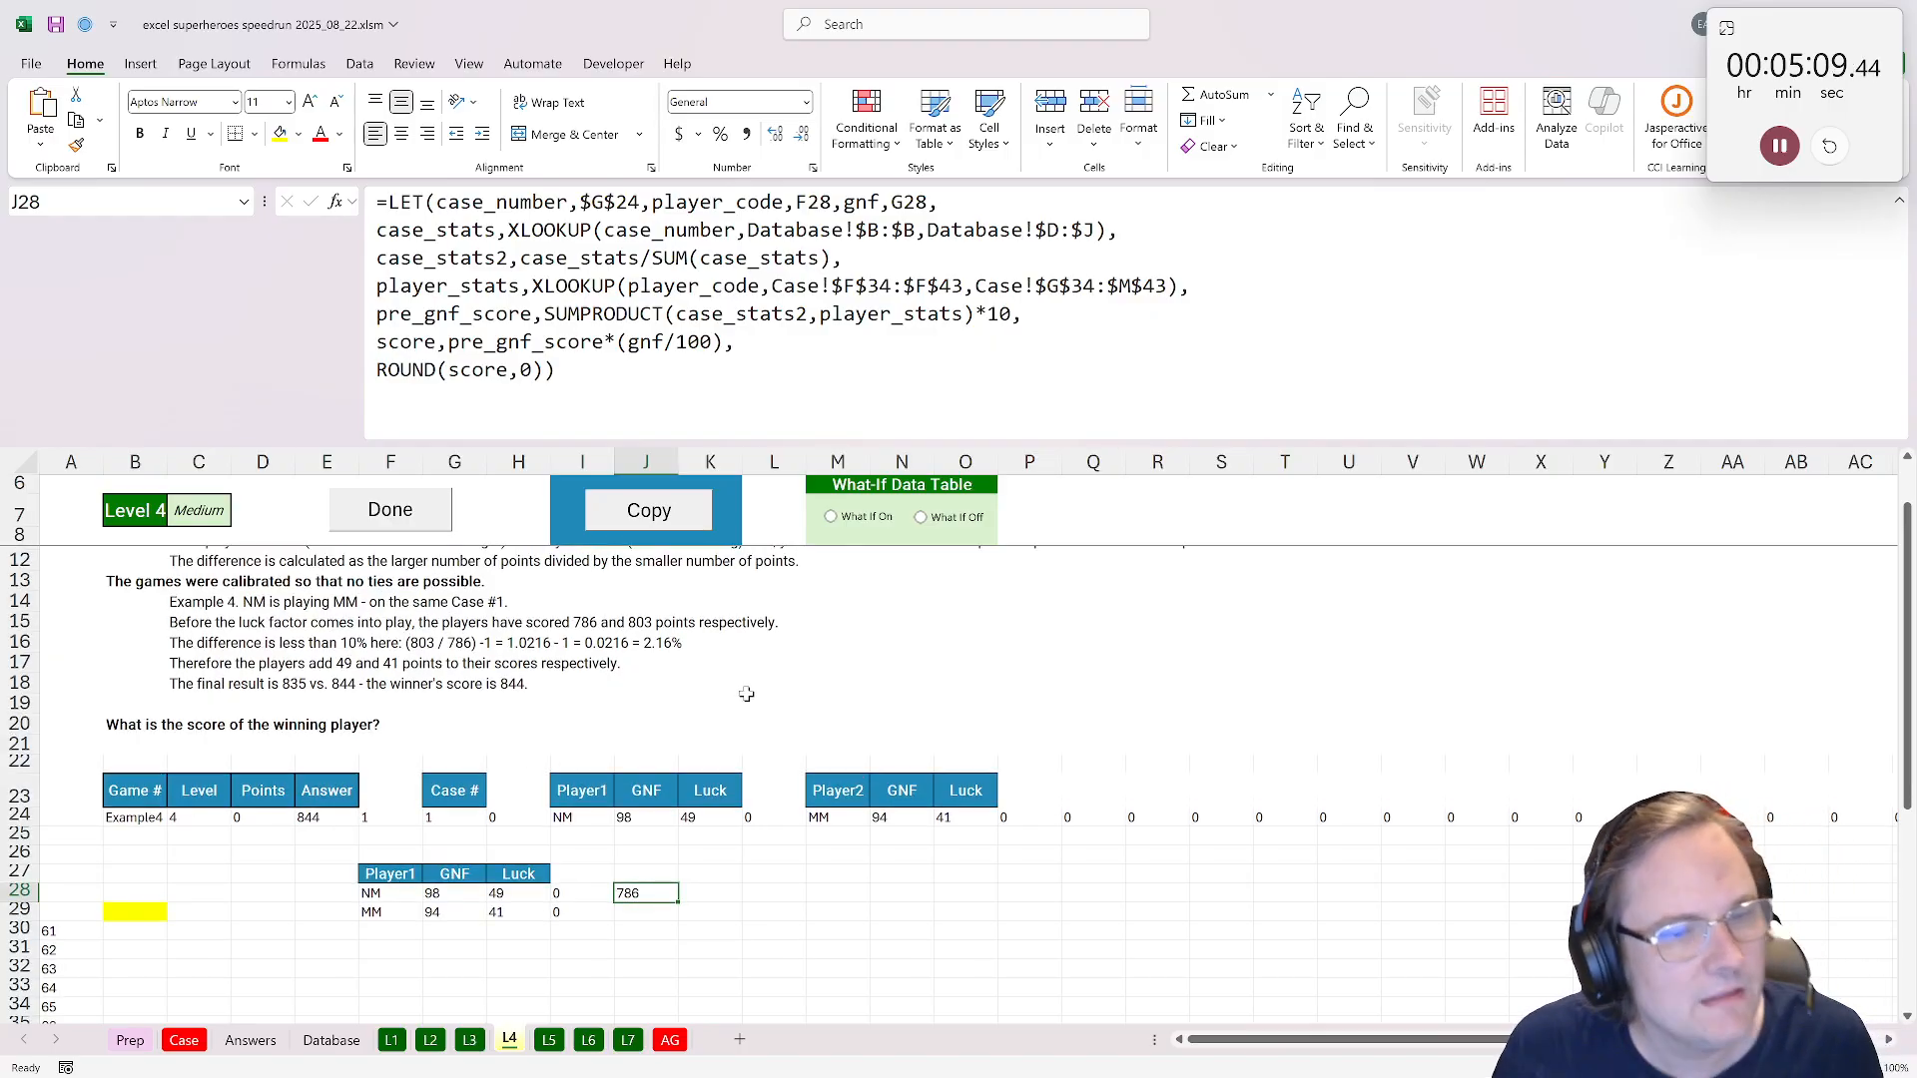
left_click(641, 877)
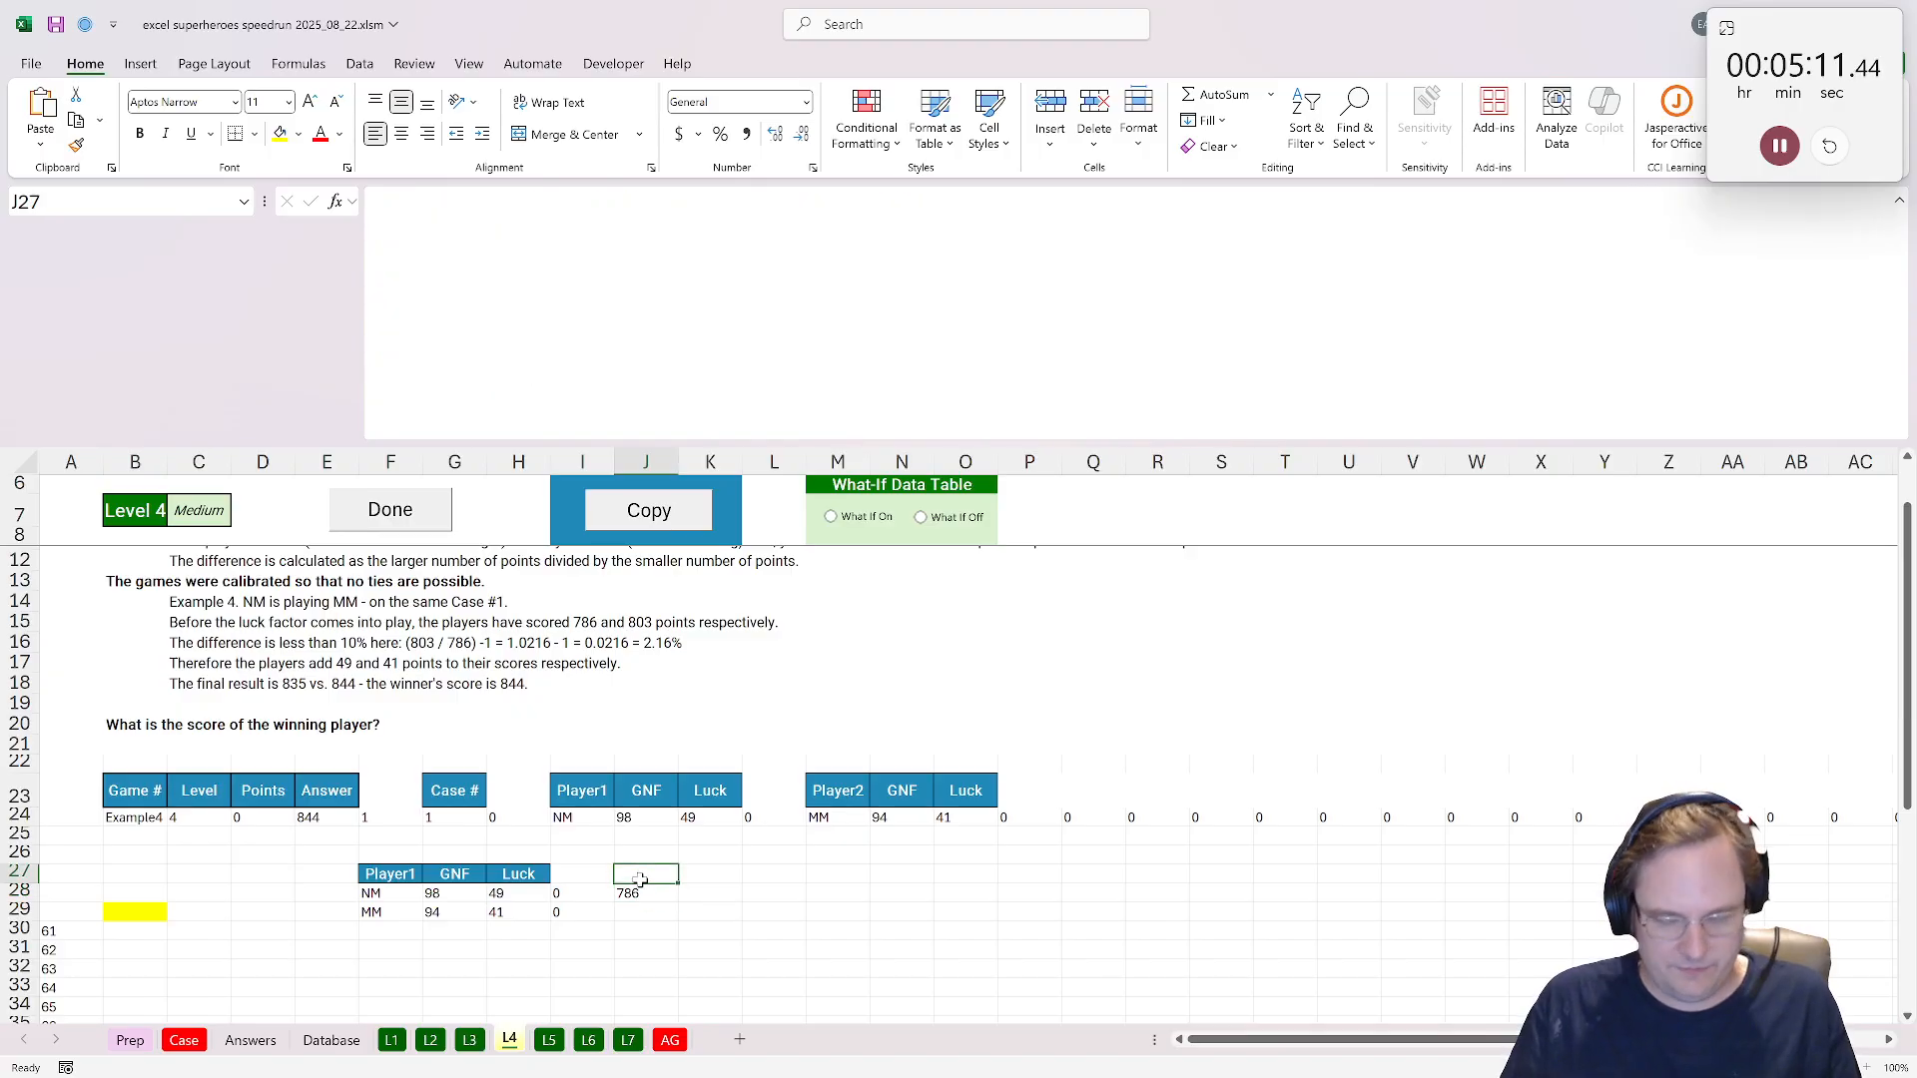
type("Pre-Ku")
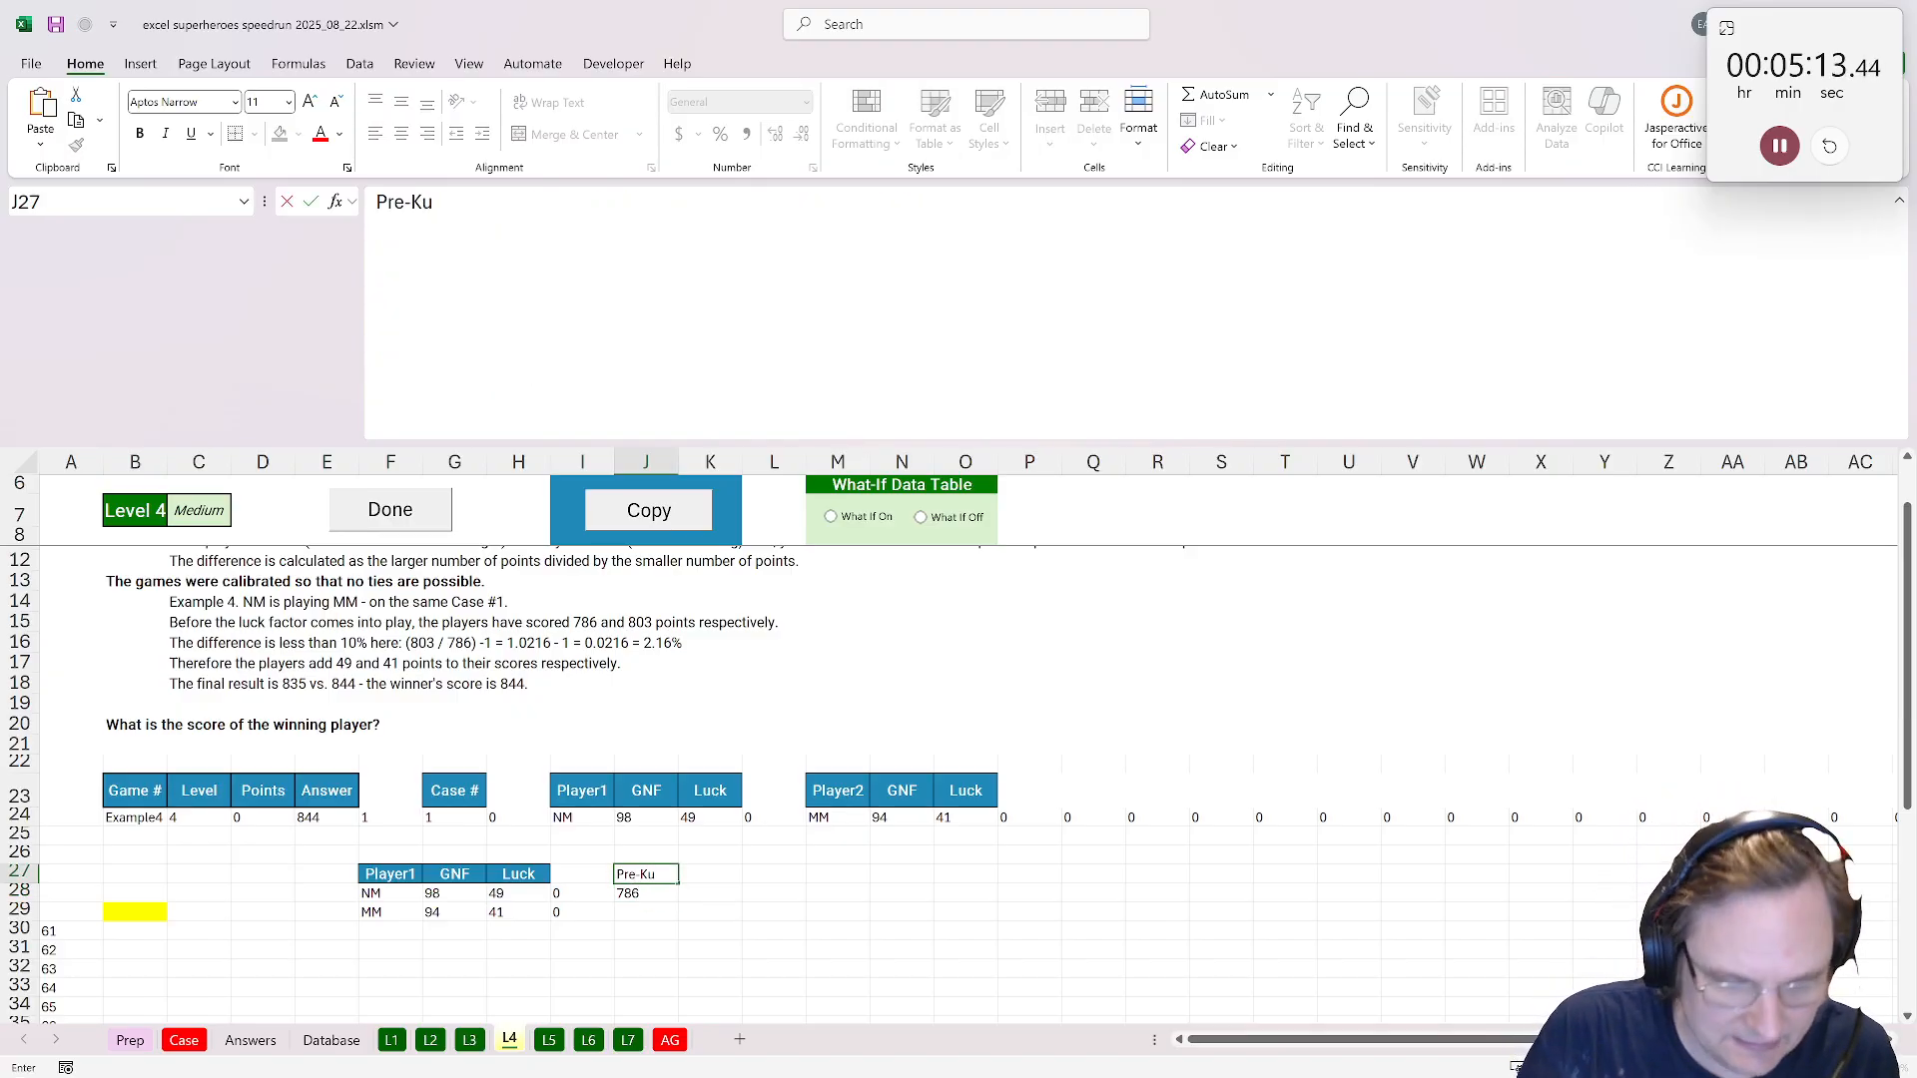
type("cl Score")
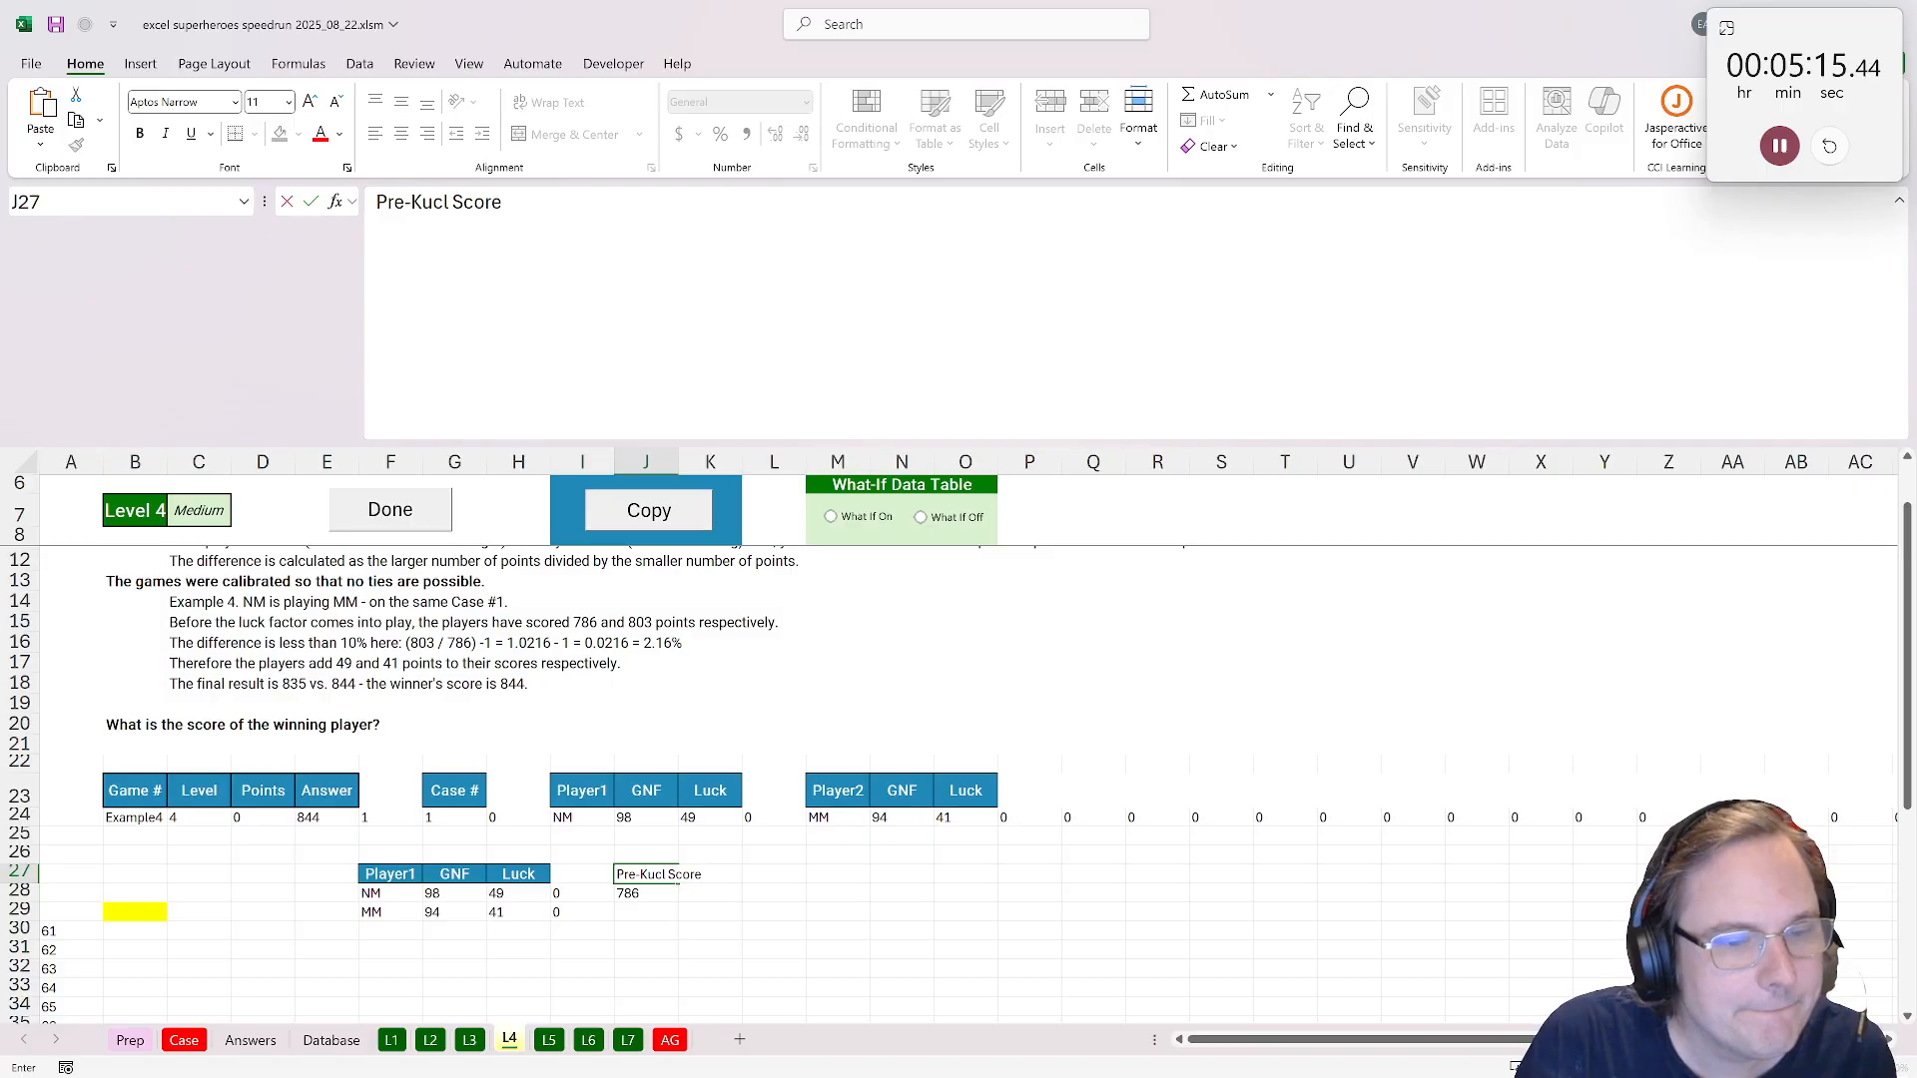
key("Return")
left_click_drag(640, 881, 651, 874)
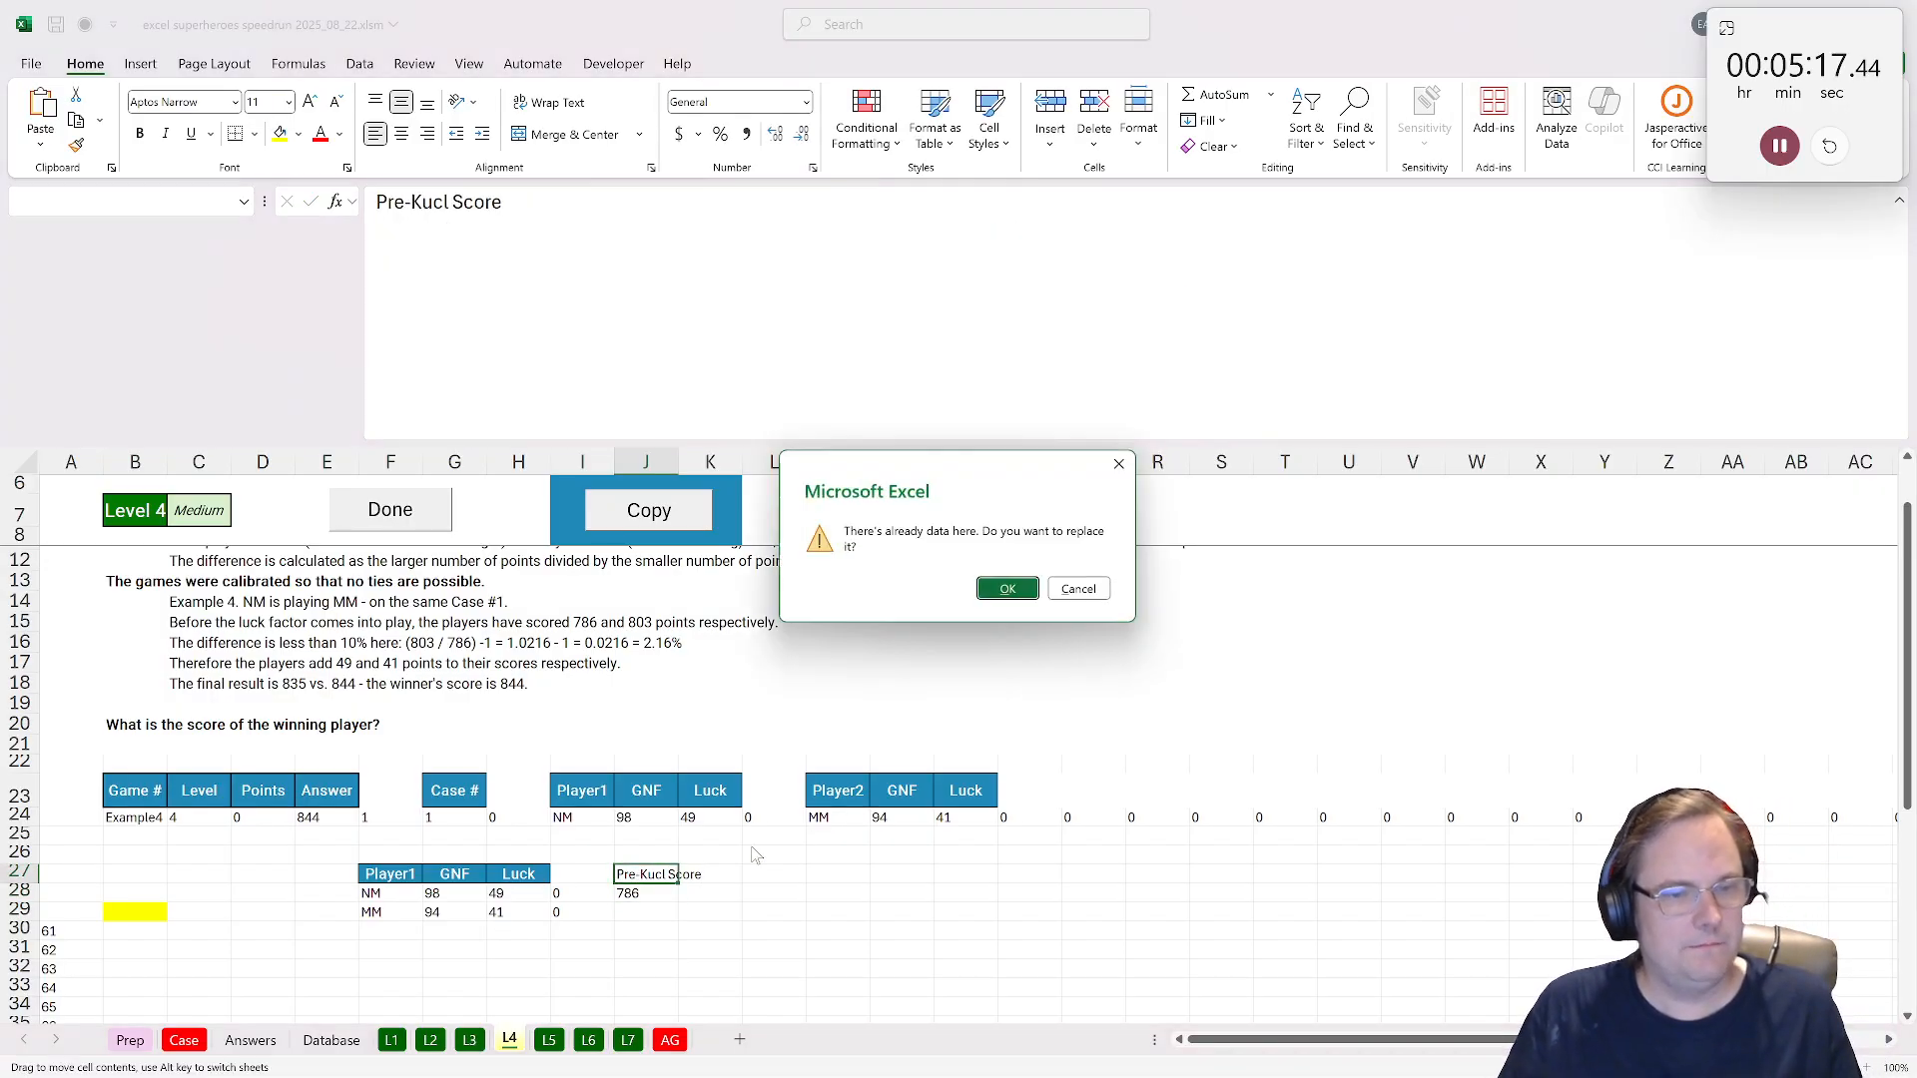
left_click(1079, 590)
left_click(656, 874)
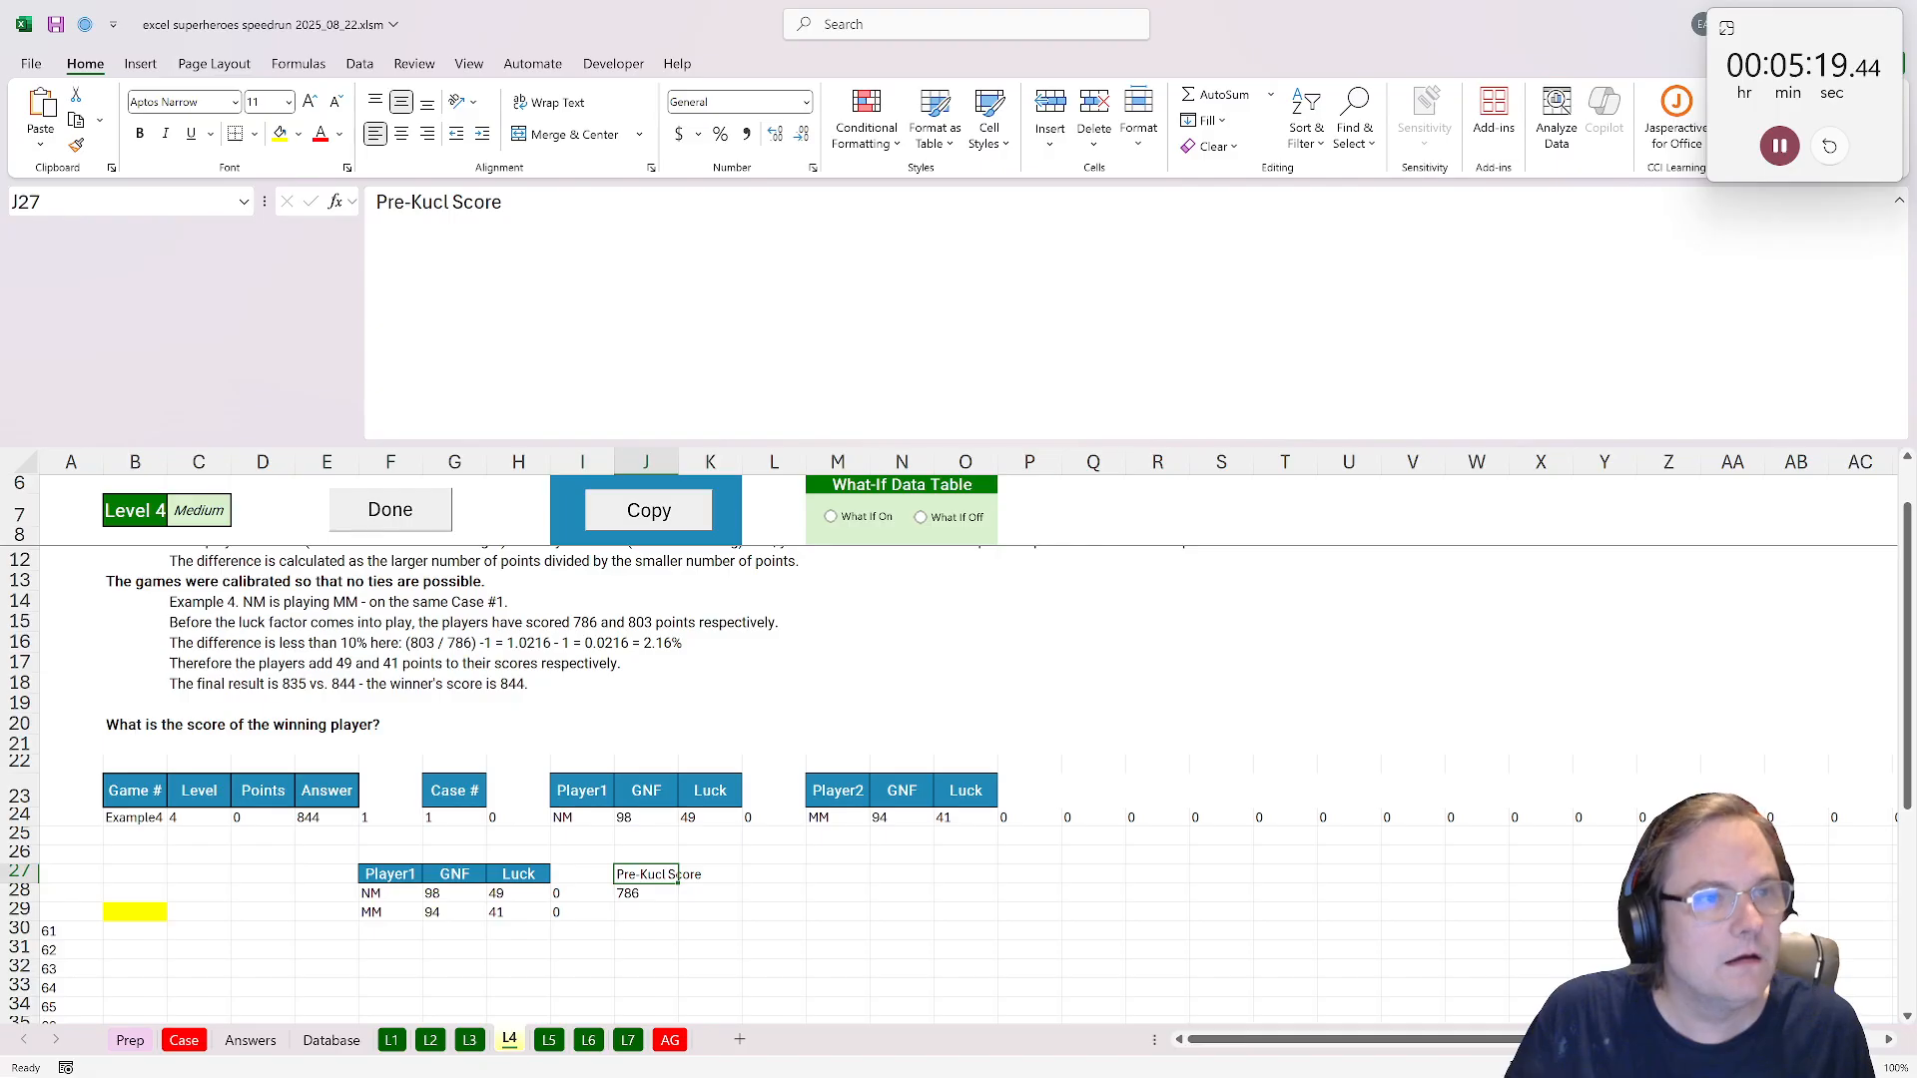
double_click(425, 202)
type("Luck")
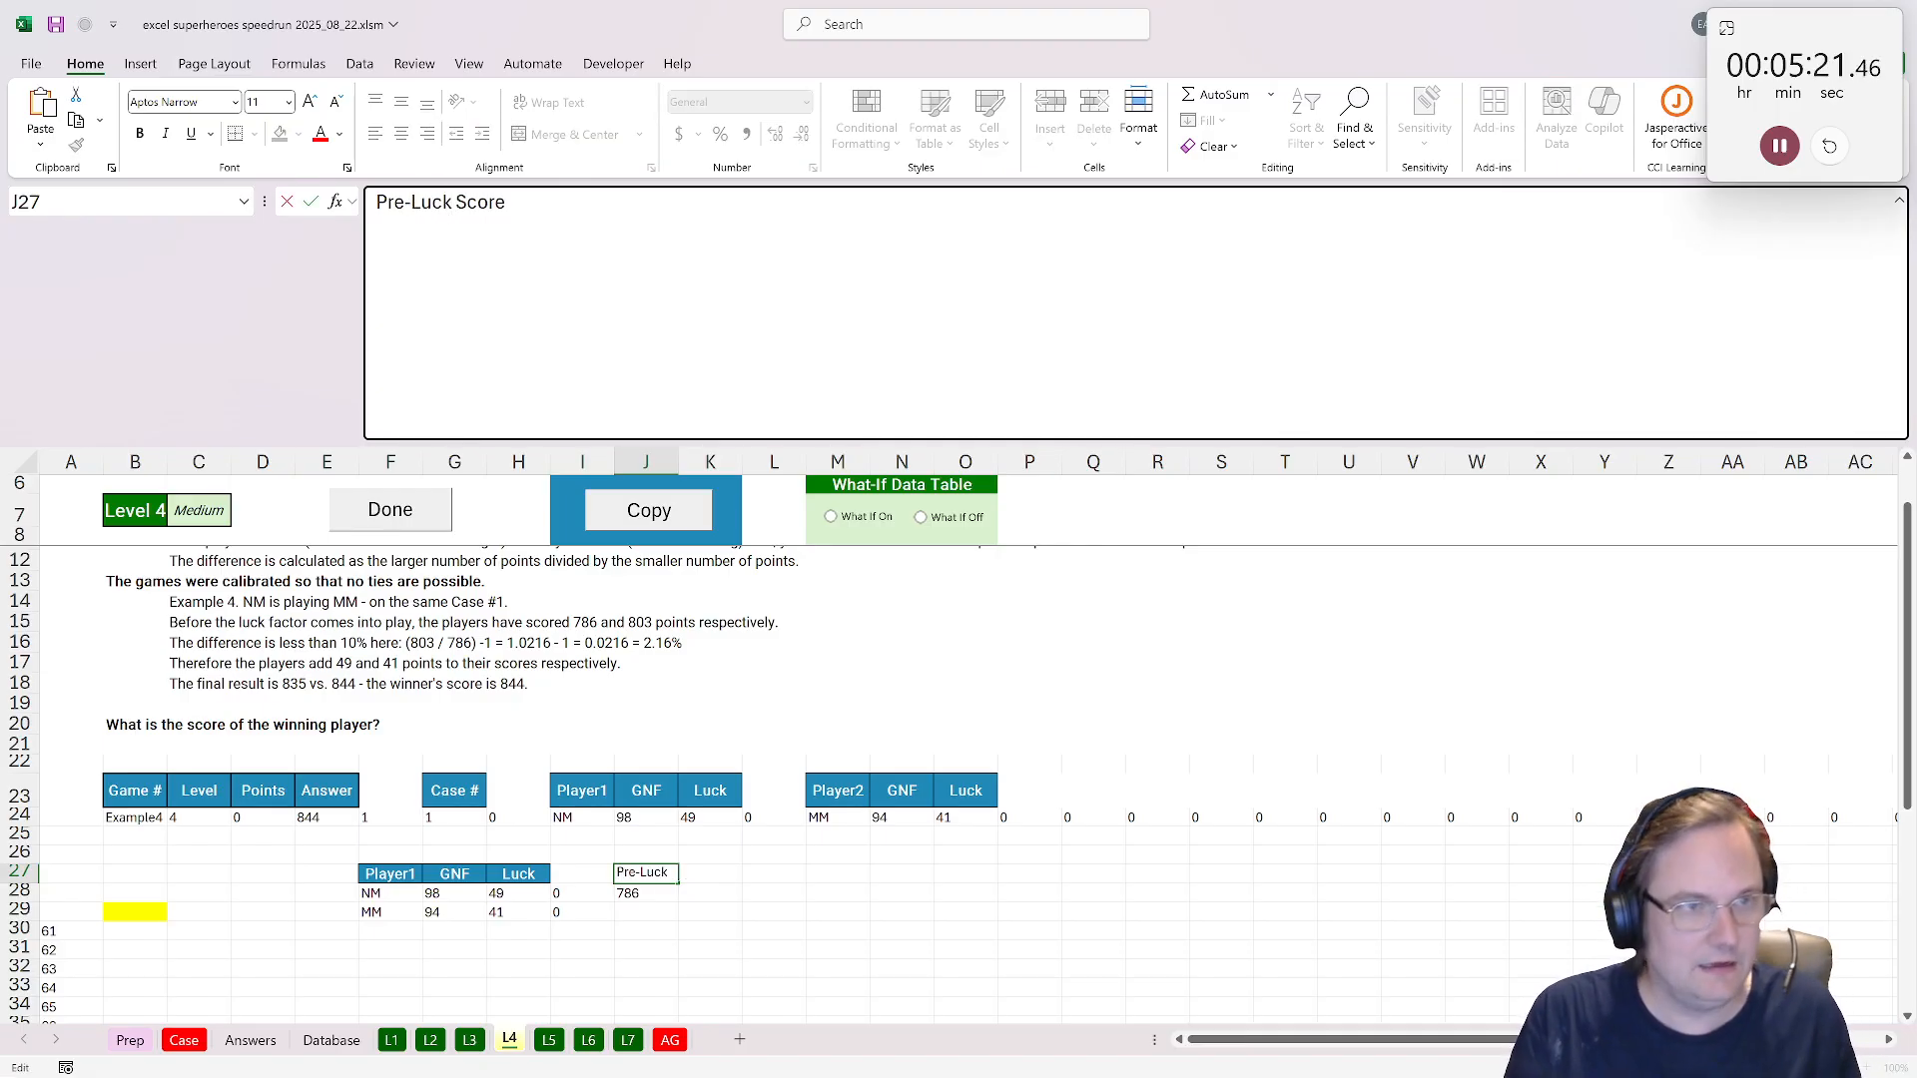
key("Return")
Copy the pre-luck score formula from J28 to J29 for the second player.
key("Down")
key("Left")
key("Right")
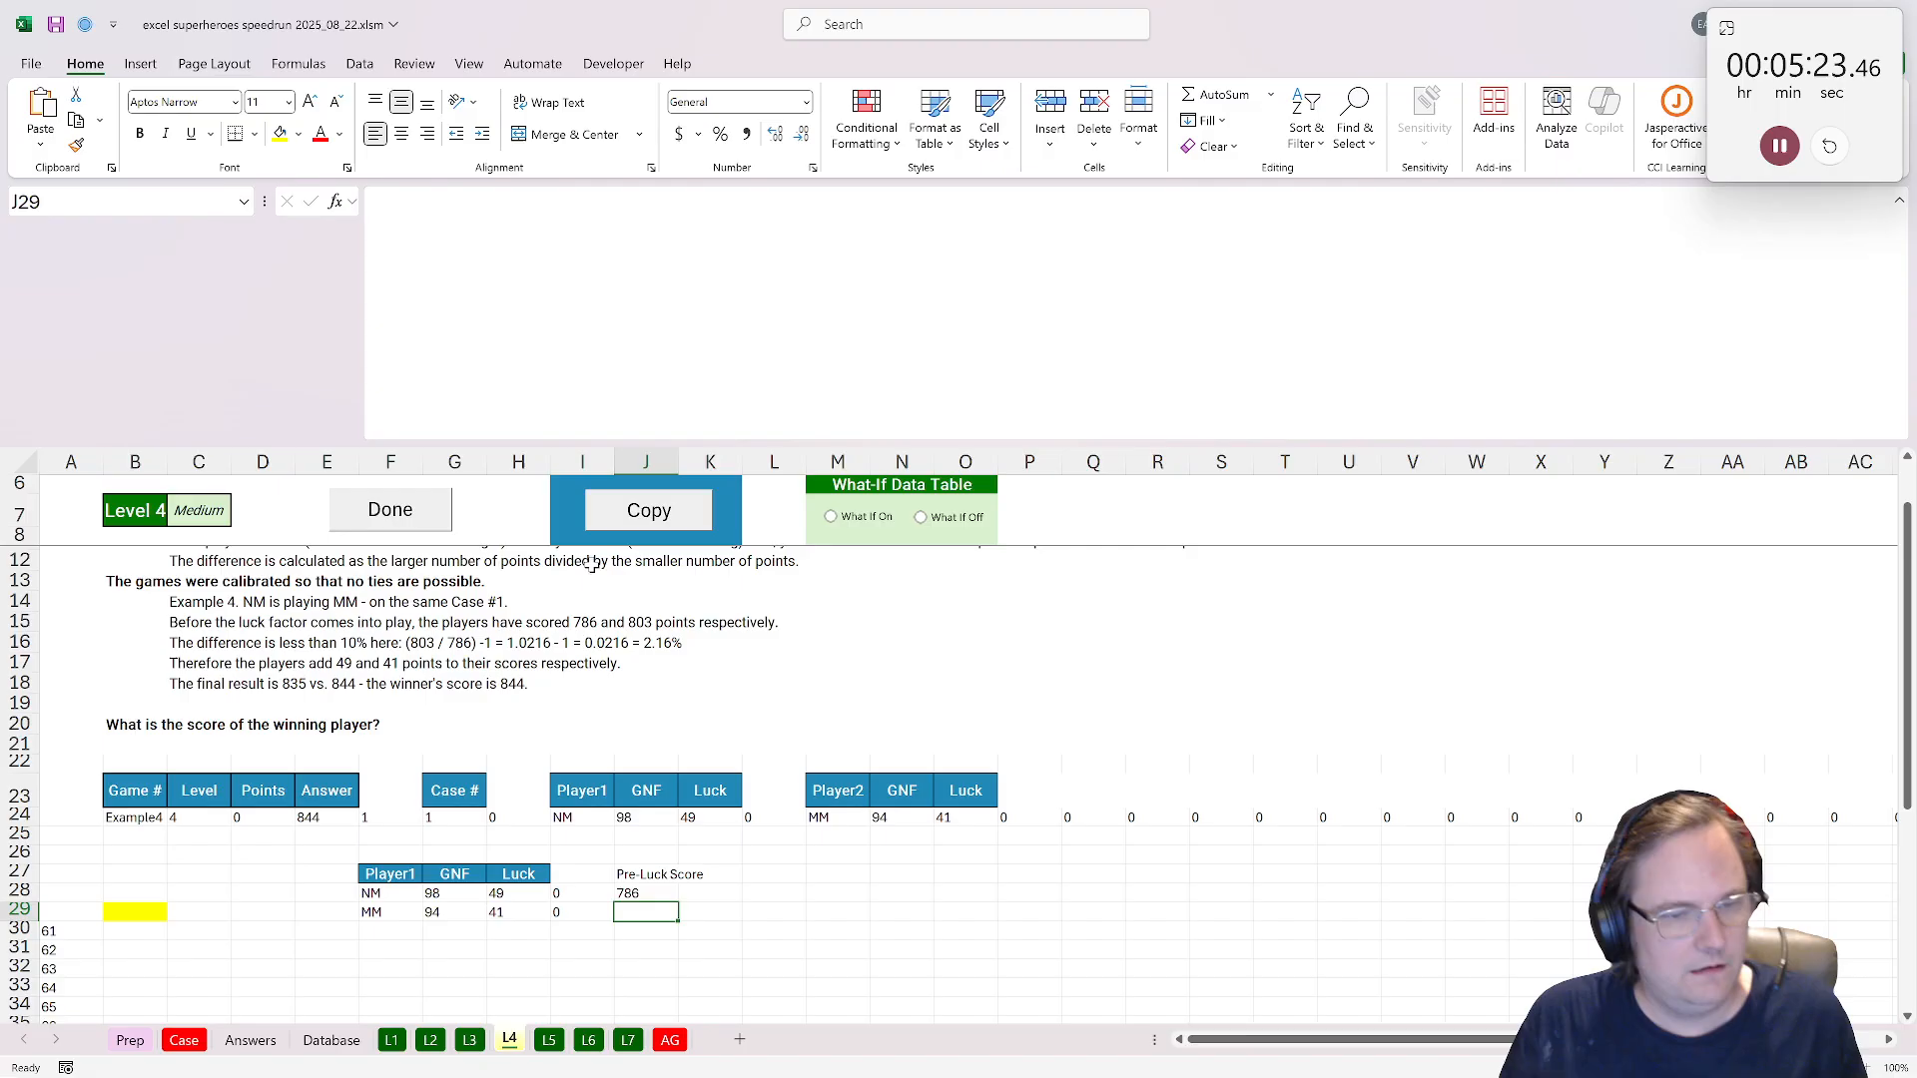
left_click_drag(612, 887, 639, 891)
left_click(640, 893)
key("ctrl+c")
left_click(640, 907)
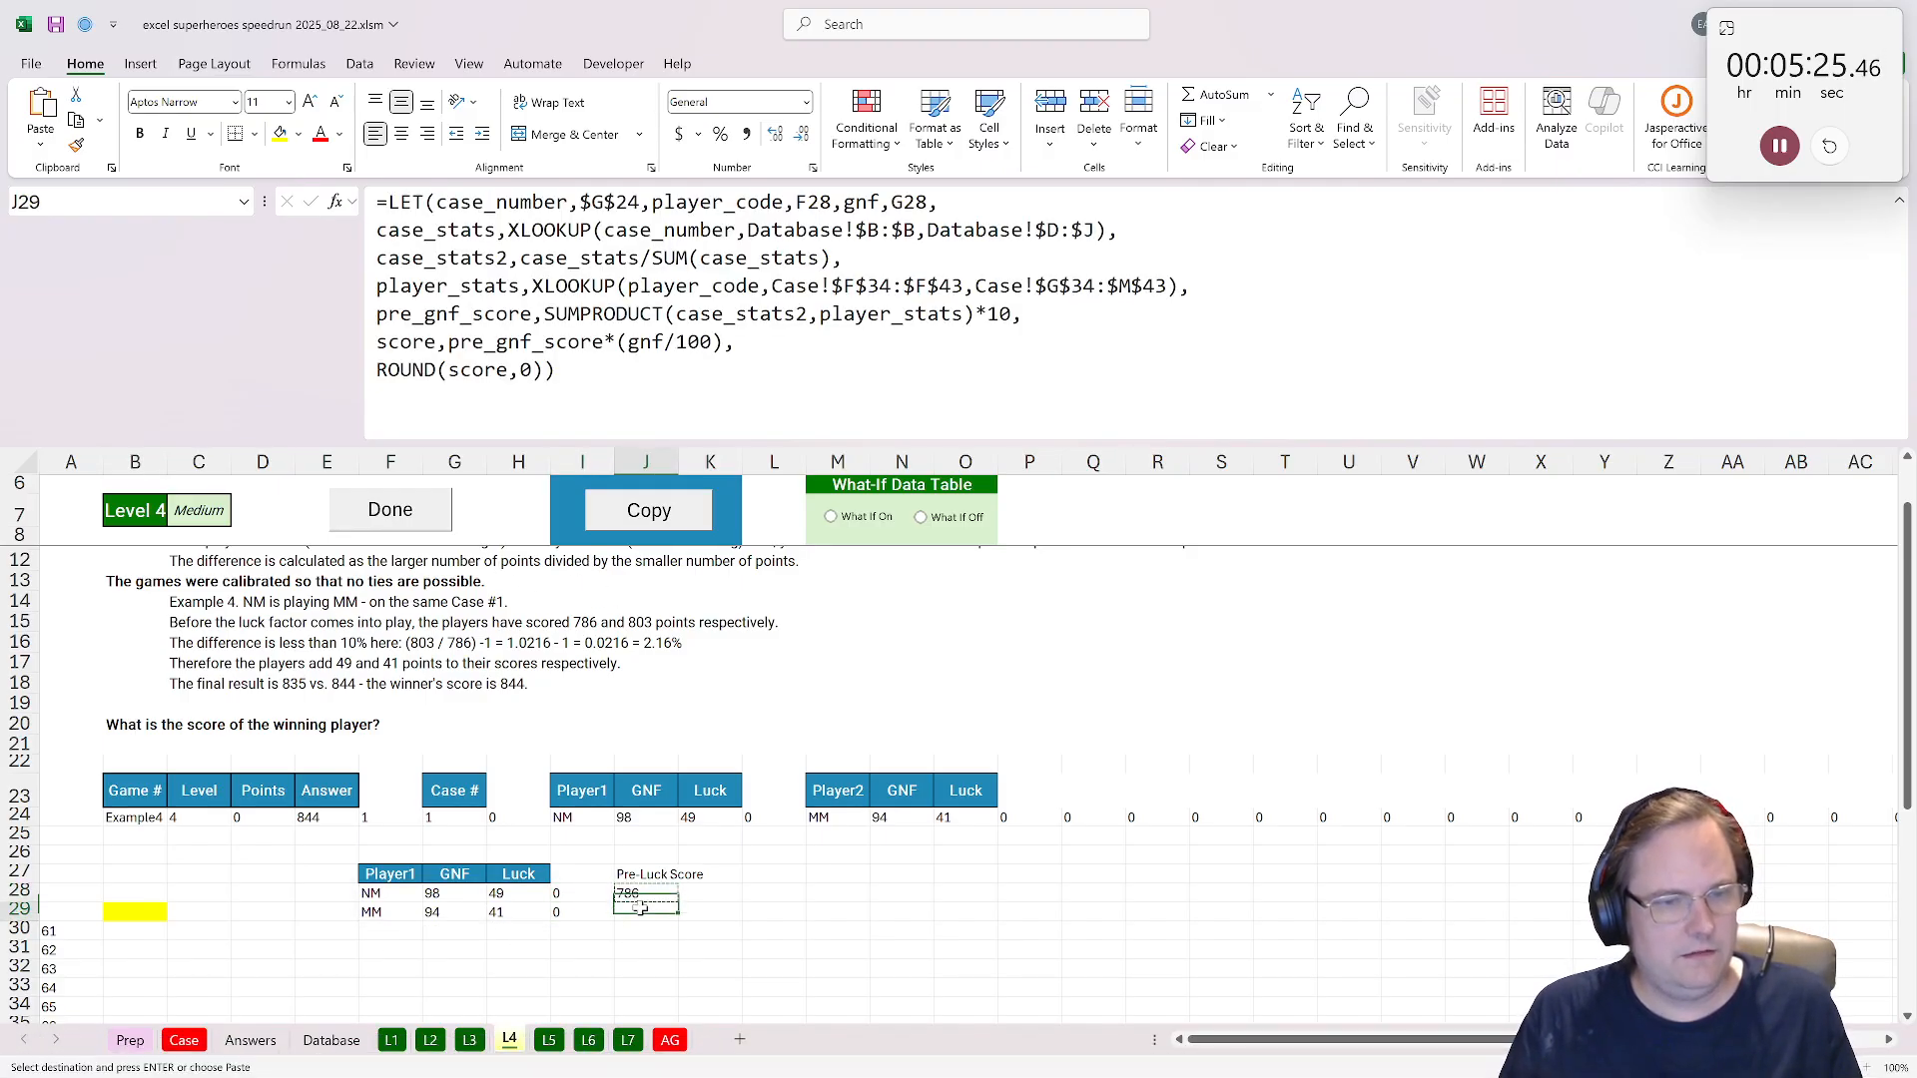
key("ctrl+v")
key("F2")
key("Return")
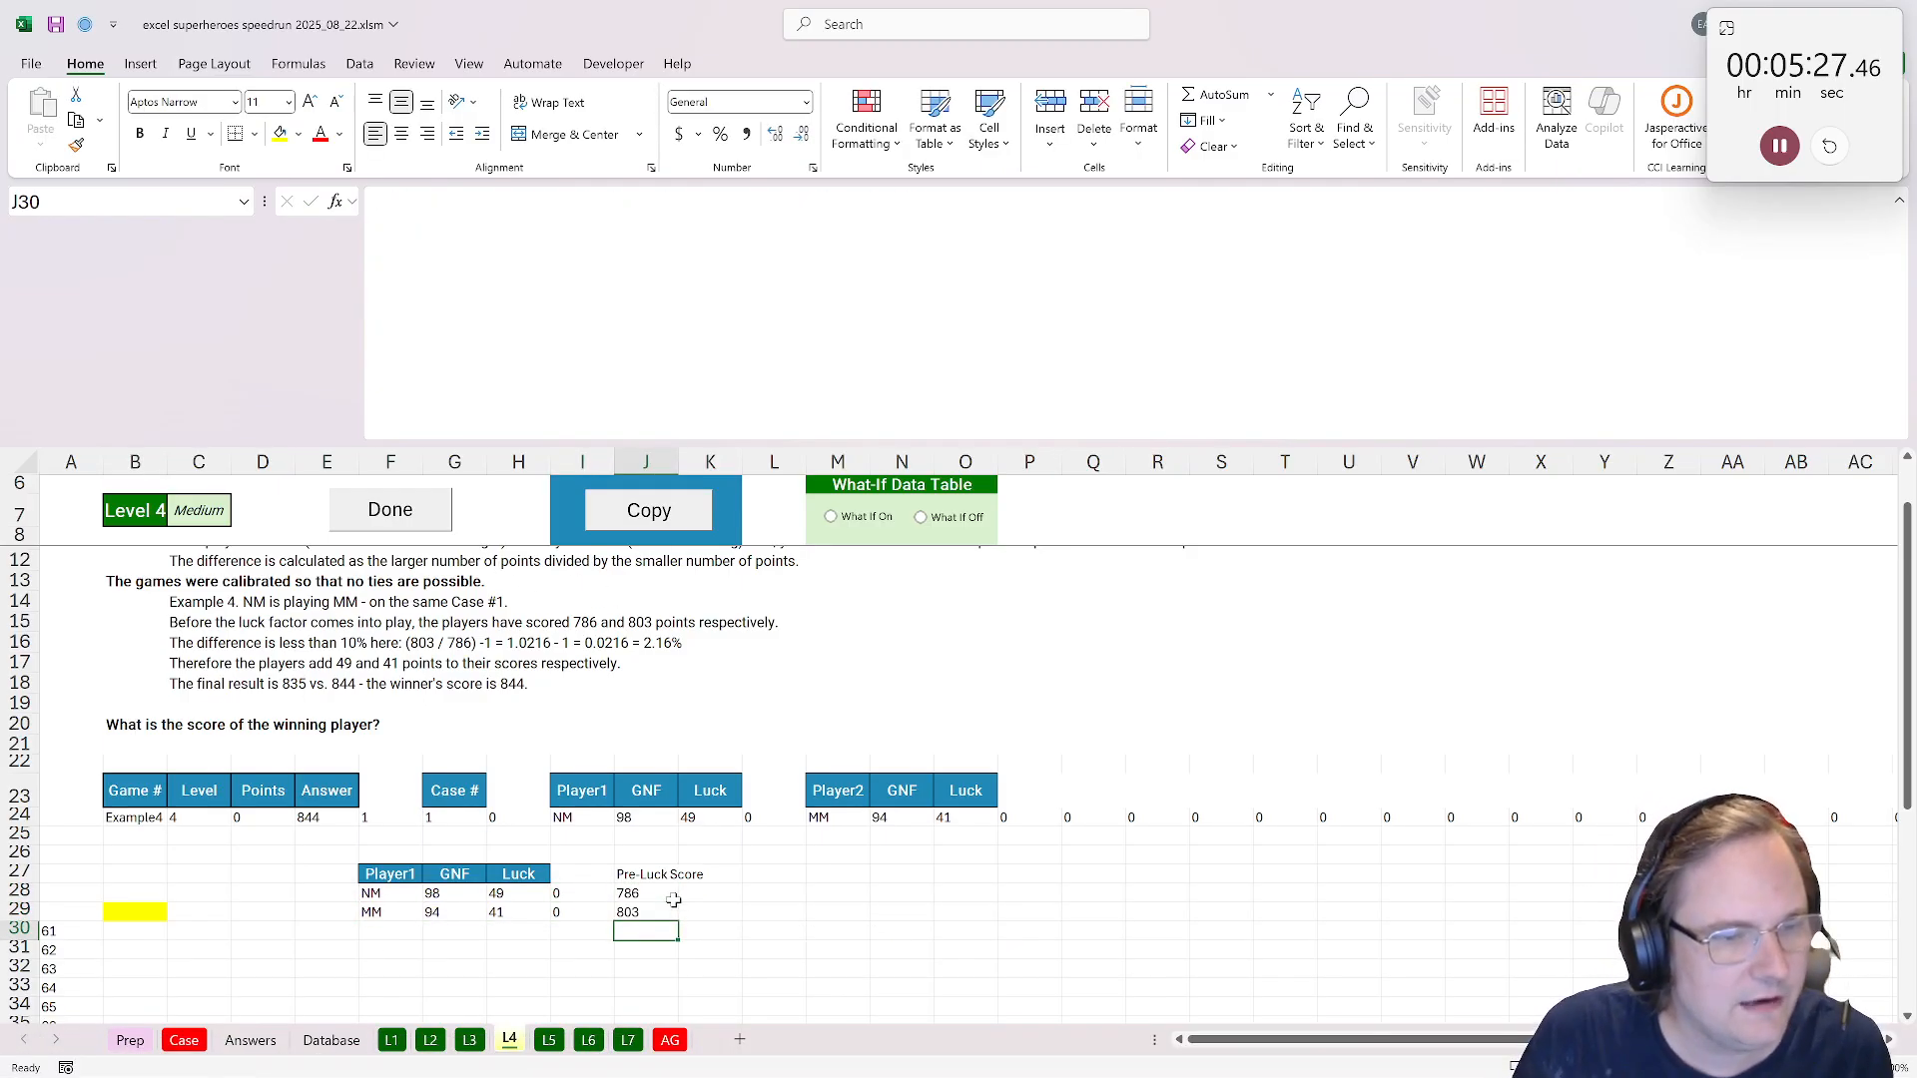
Review how the Level 4 example calculates the percentage difference between the two players' scores.
left_click(674, 900)
left_click(826, 904)
left_click(793, 894)
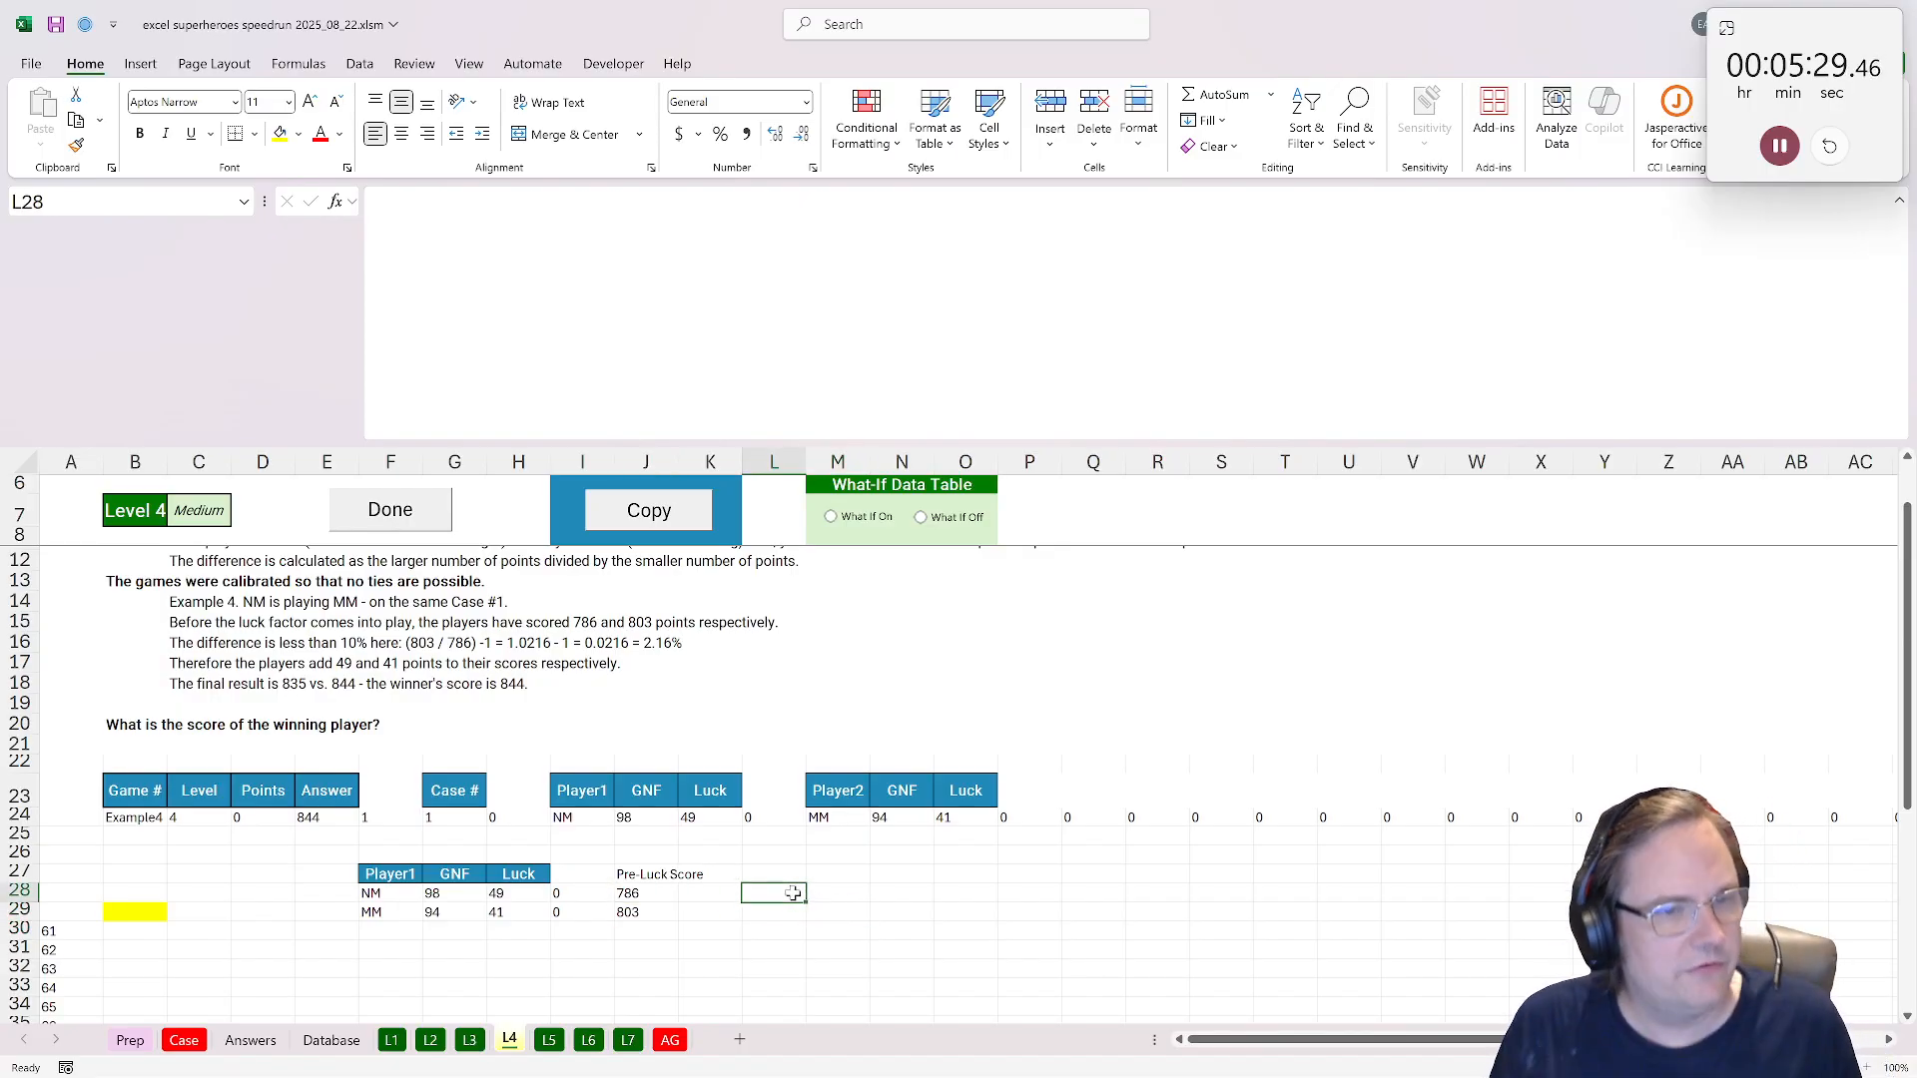
left_click(878, 894)
left_click(798, 891)
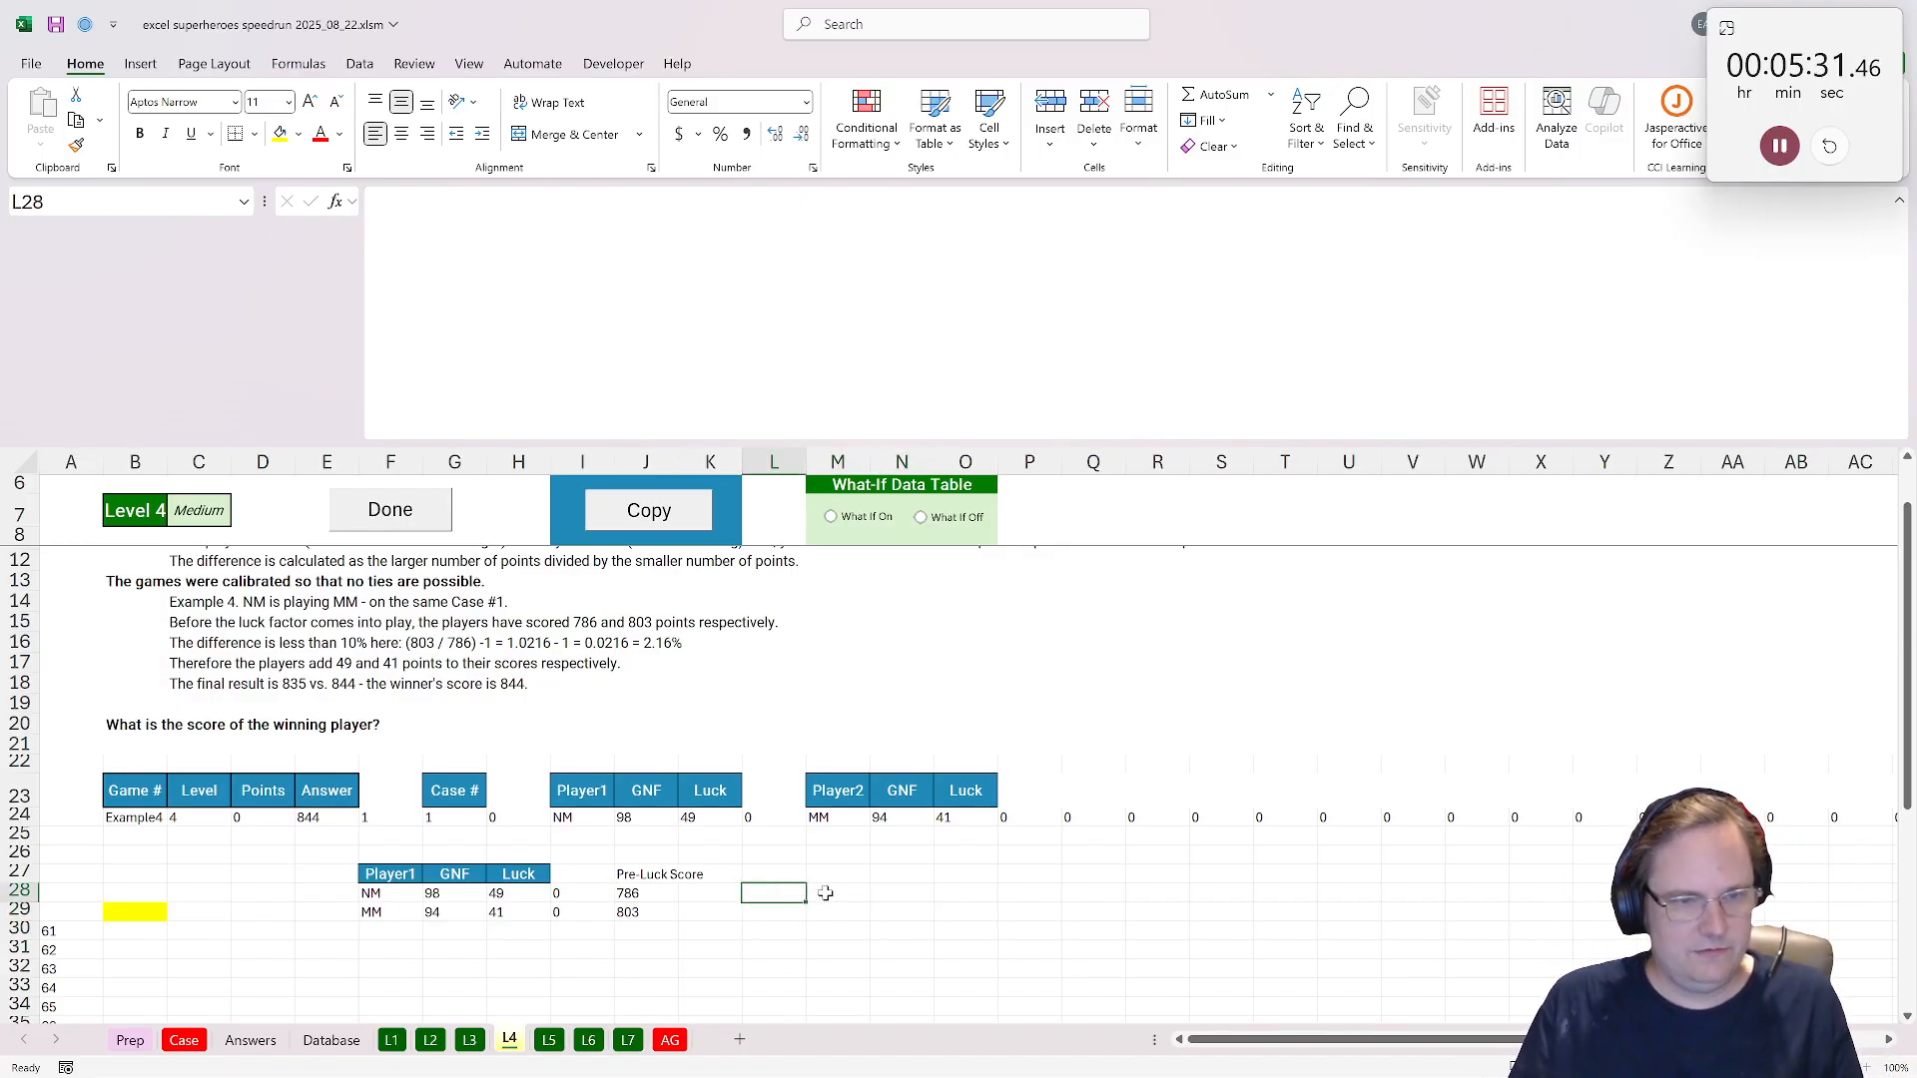
scroll(827, 894, "down", 1)
scroll(831, 896, "up", 1)
left_click_drag(199, 642, 711, 644)
Start a LET formula in L28 that defines a as J28 and b as J29.
left_click(794, 893)
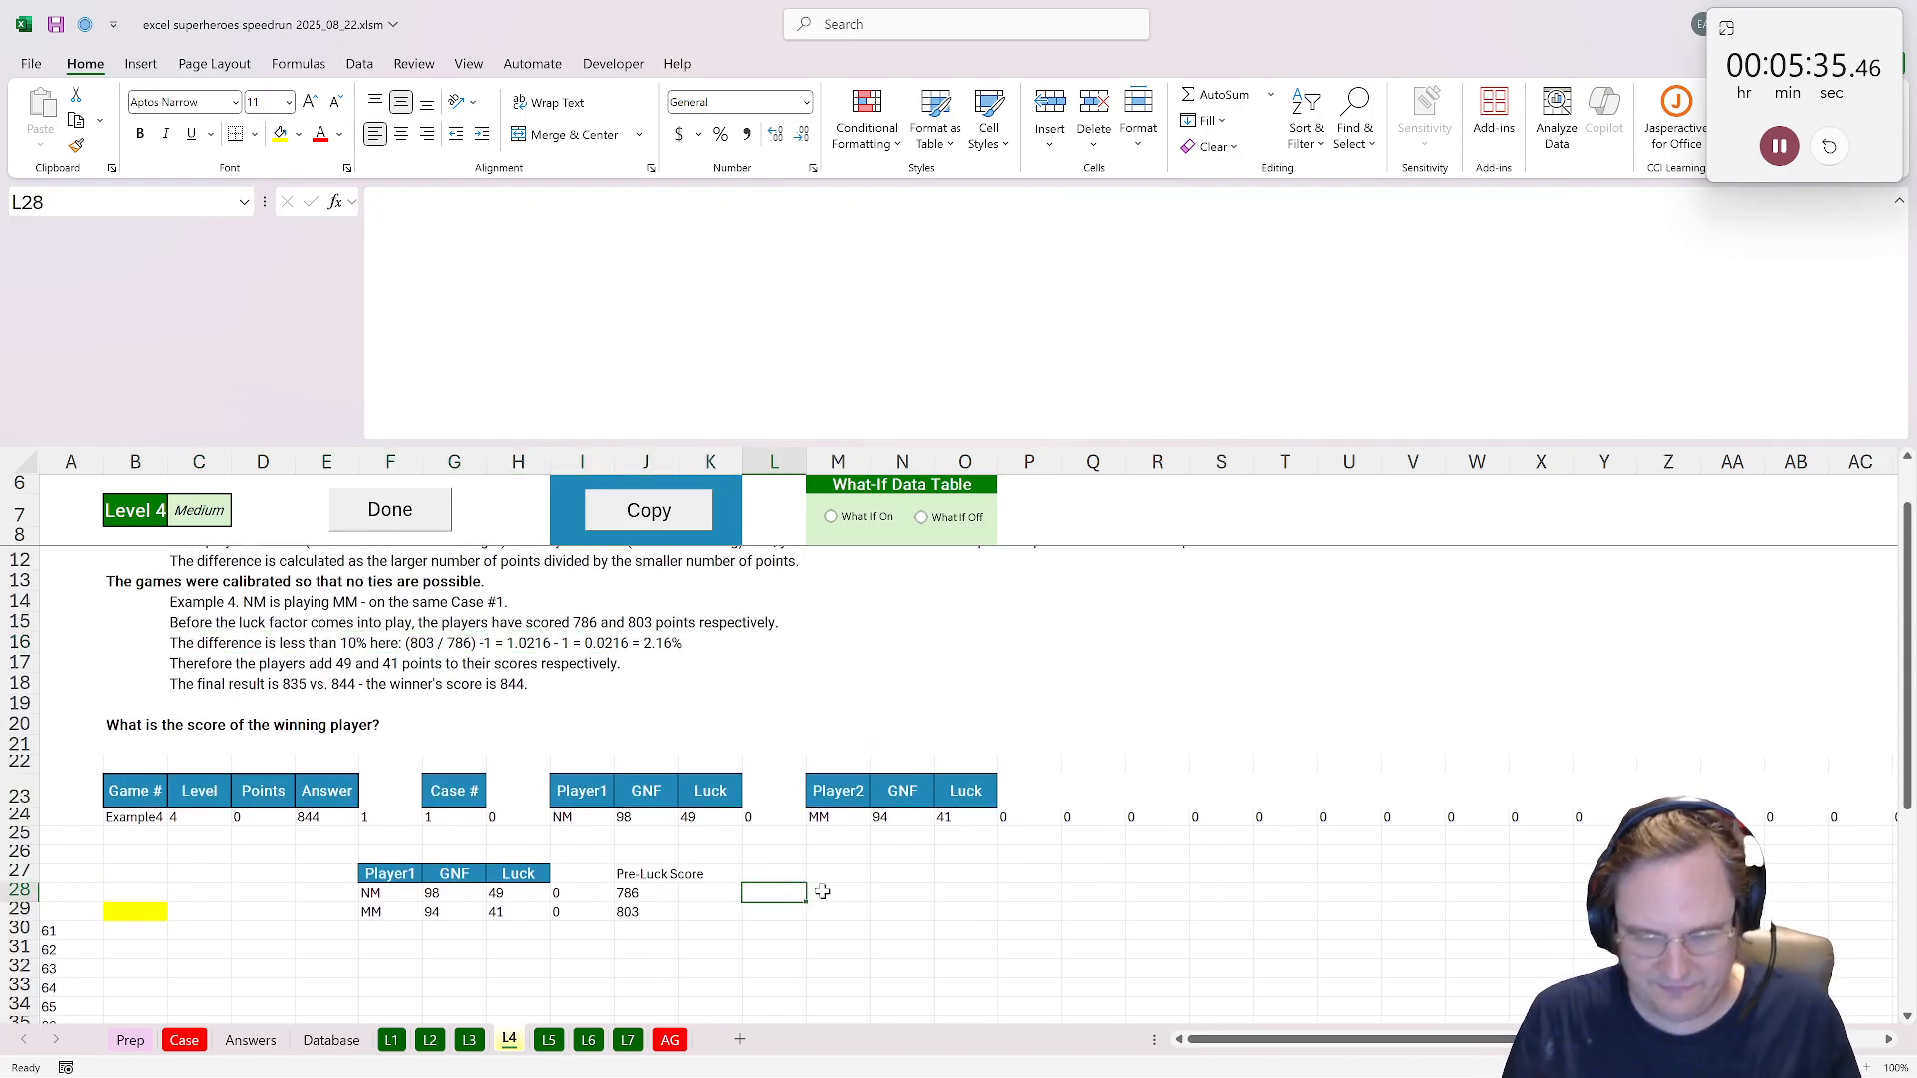
type("=let")
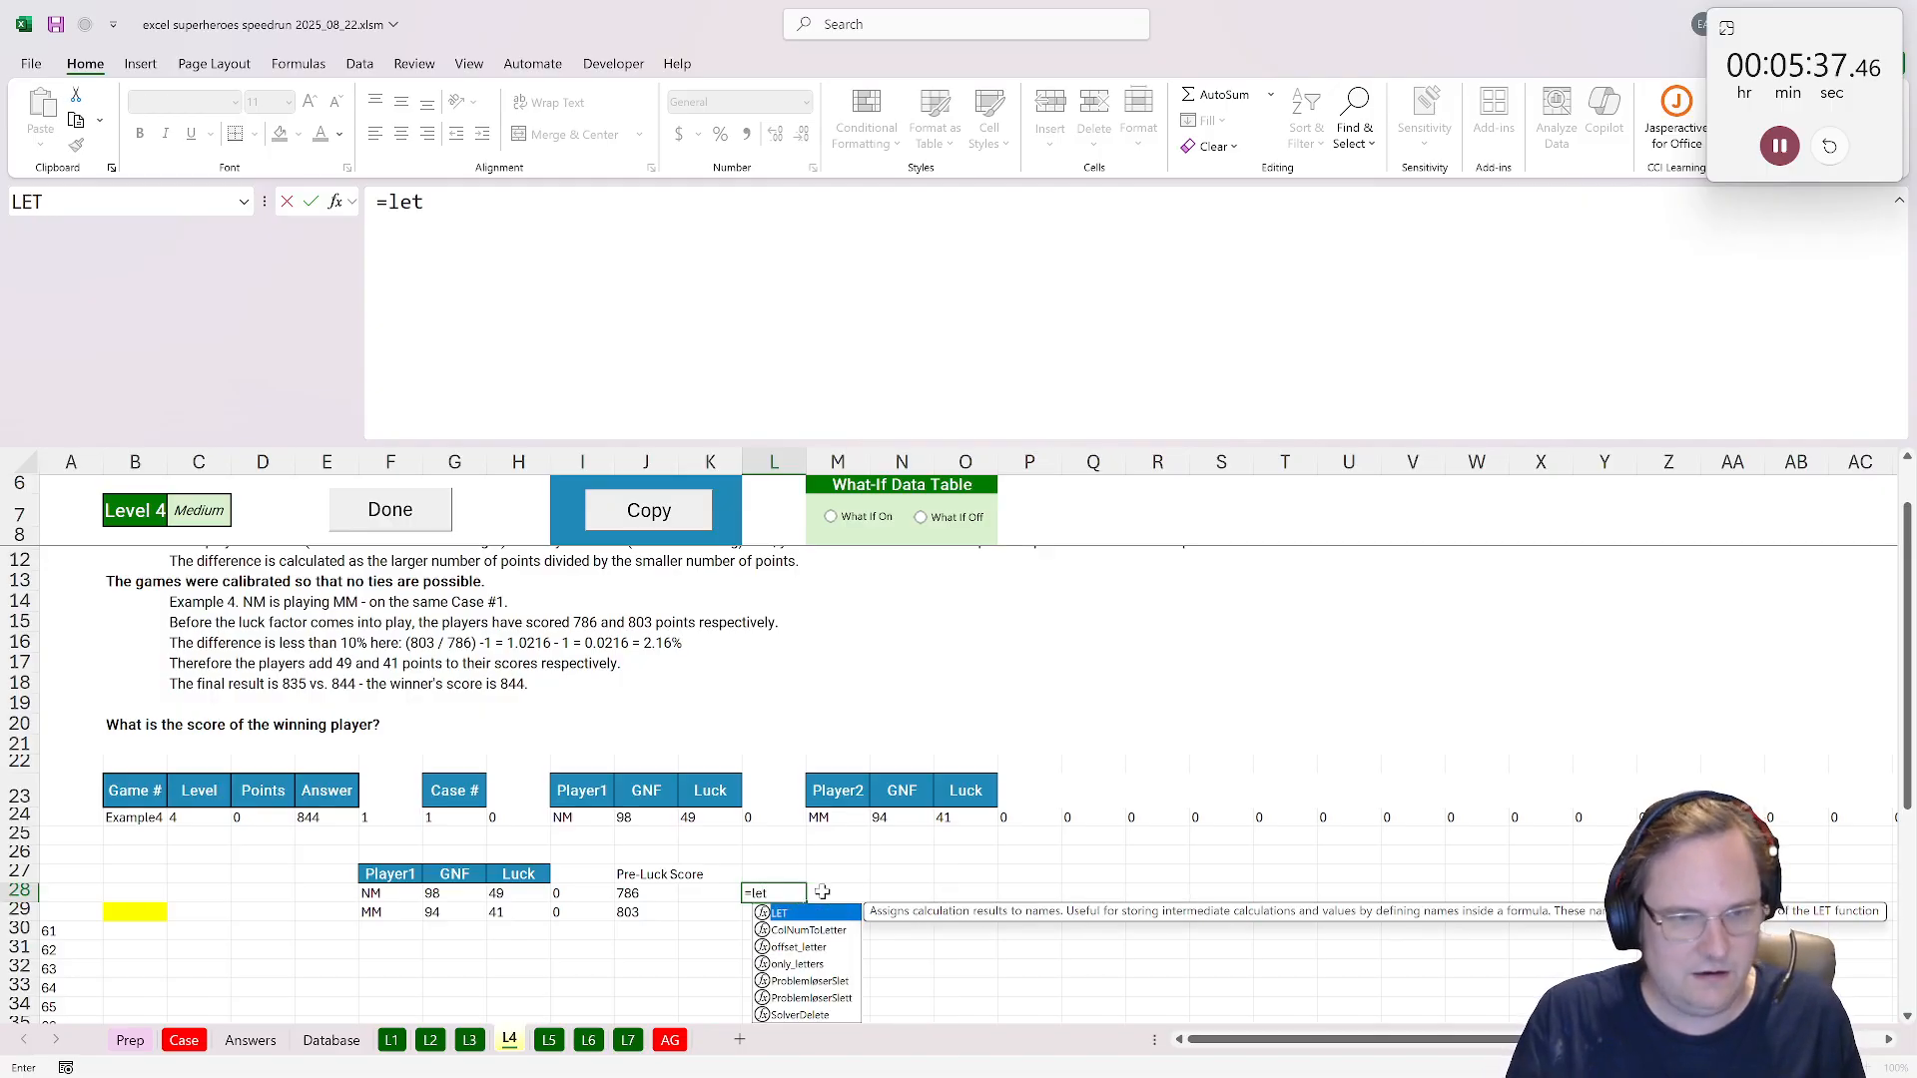
type("(")
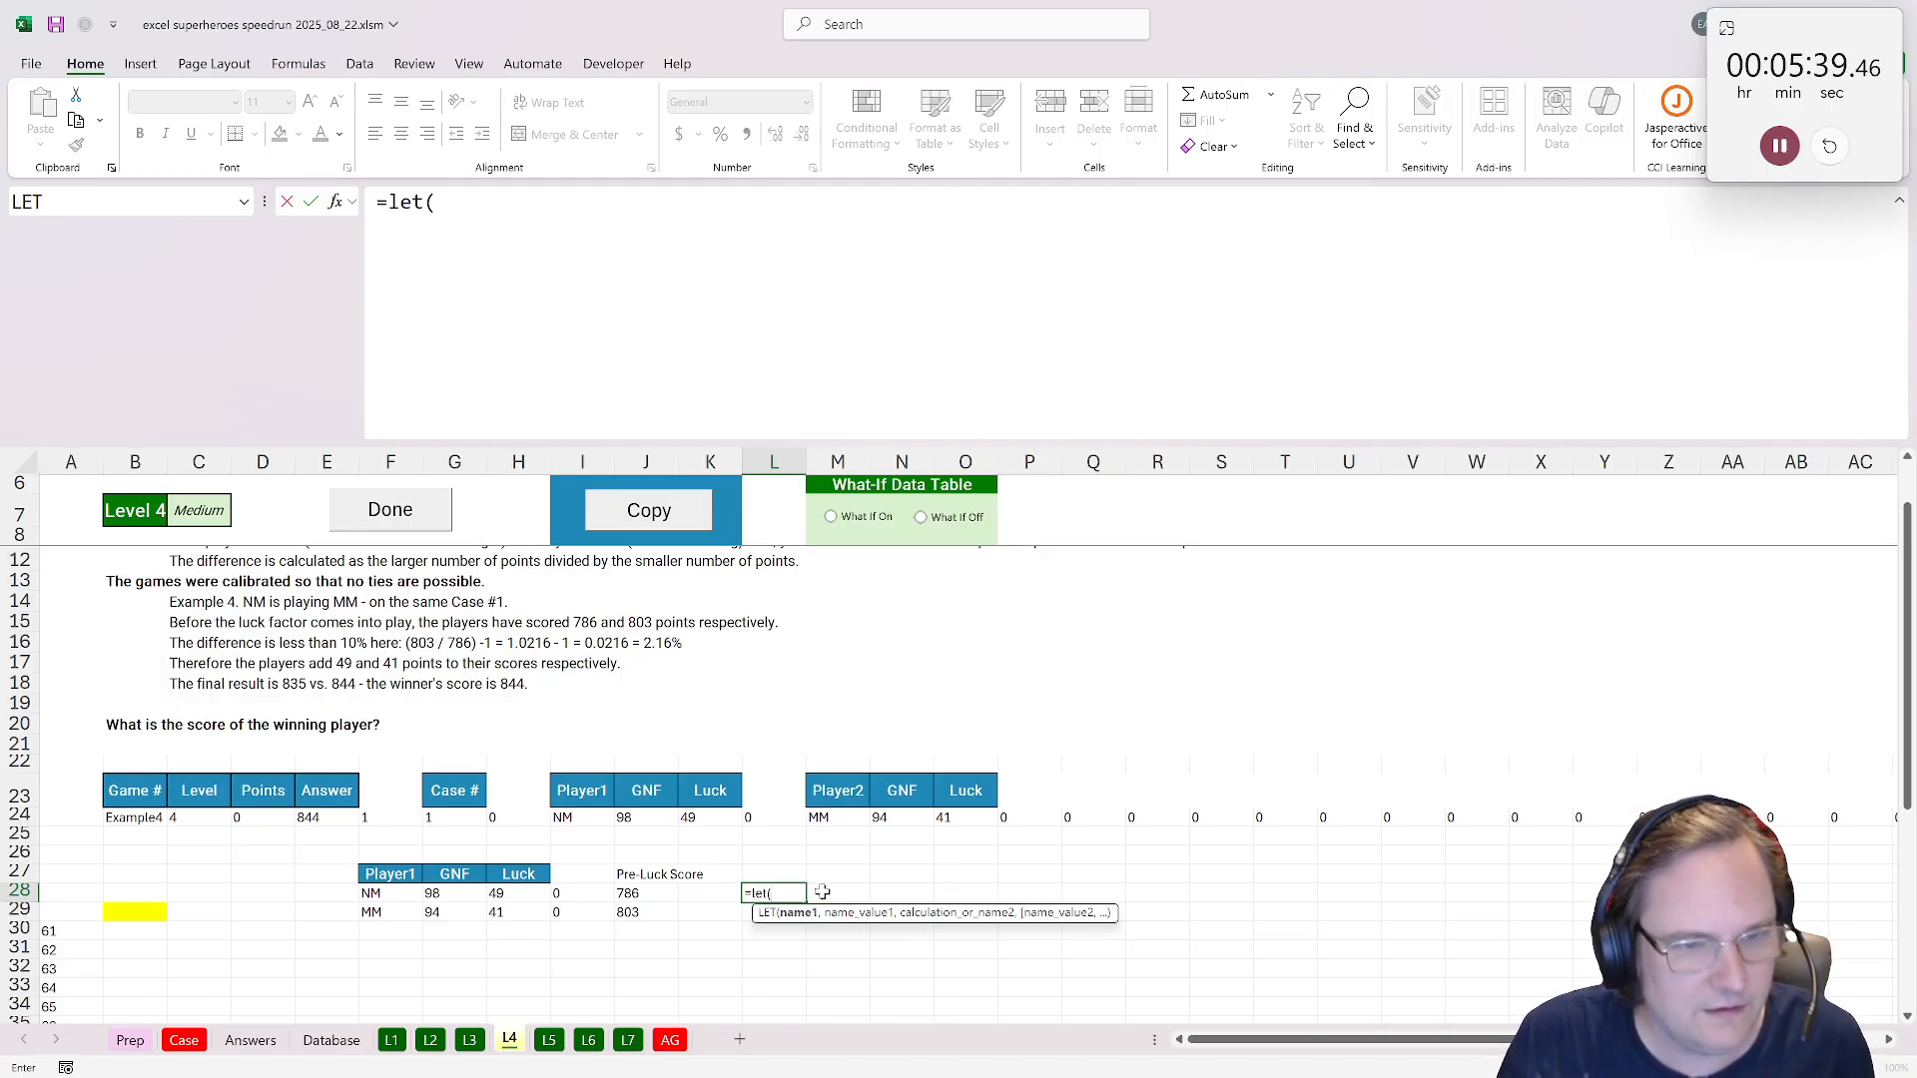
type("a,")
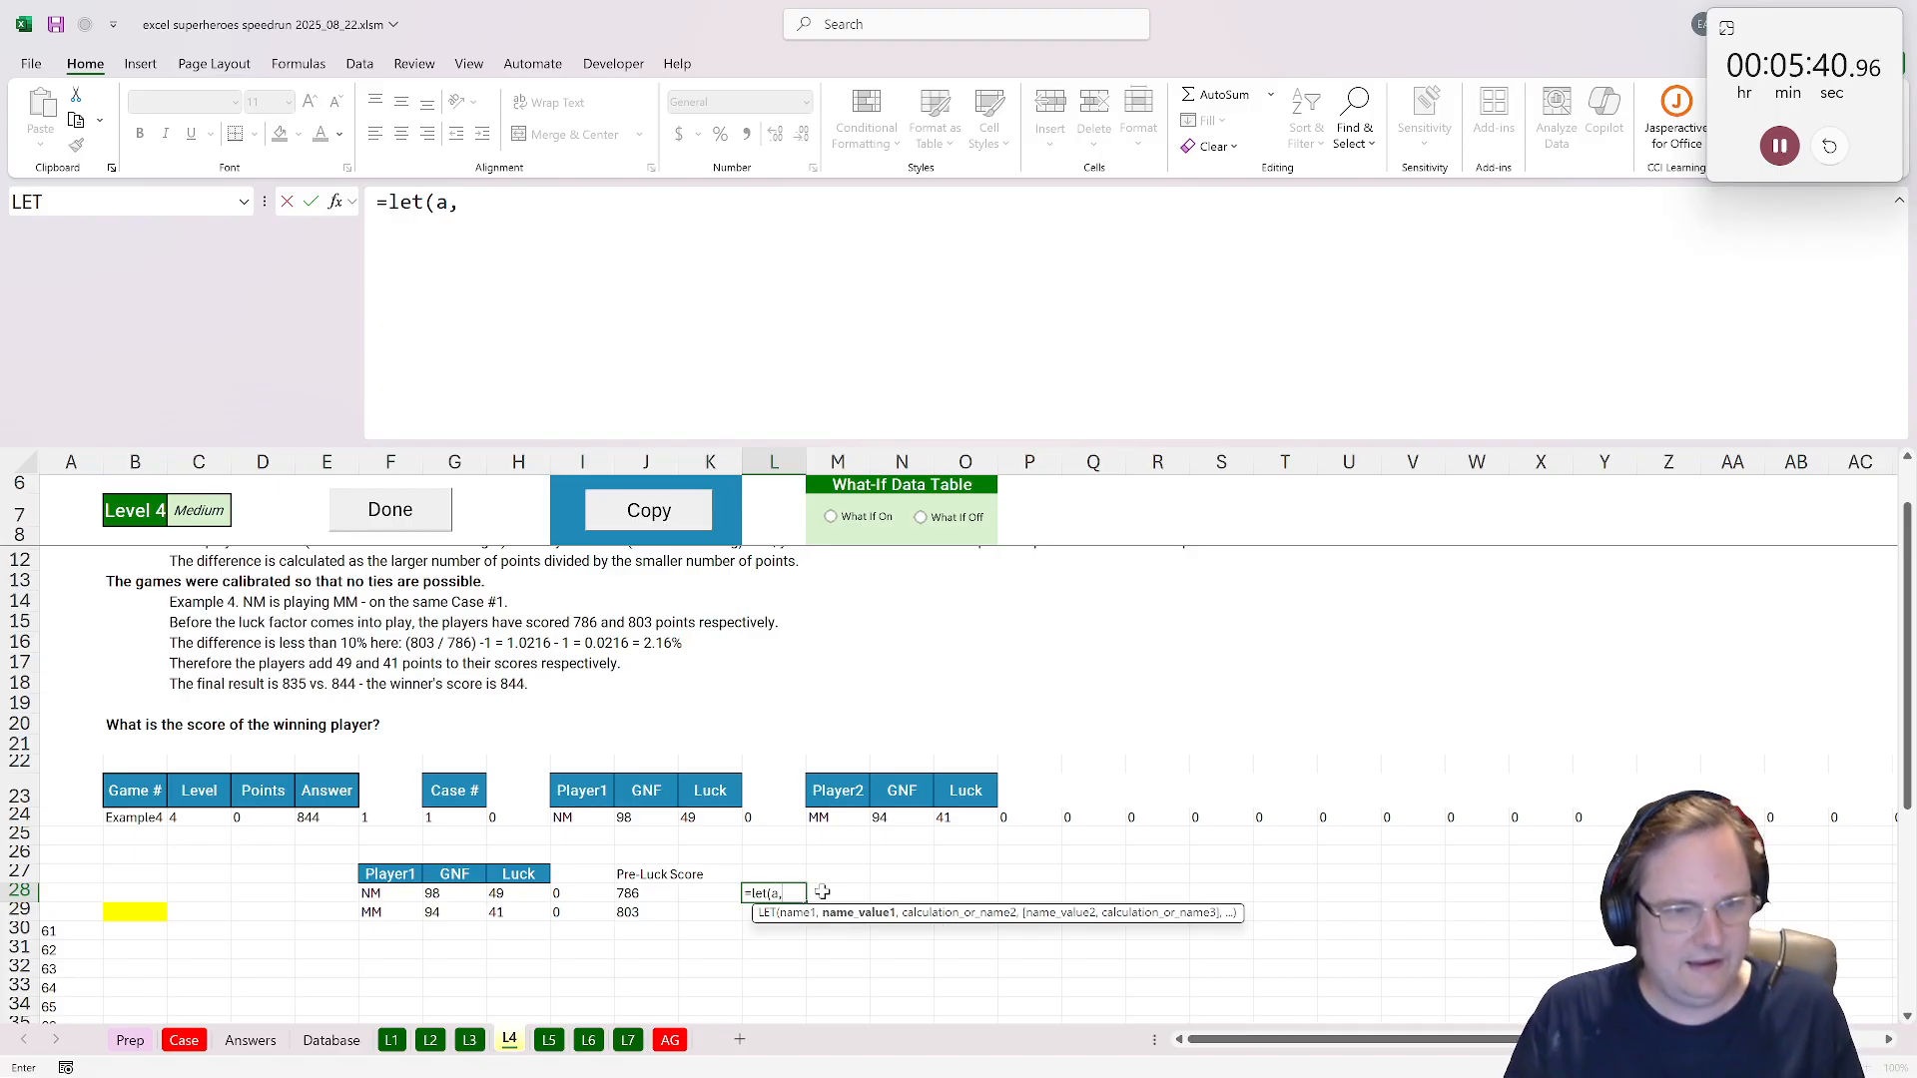
left_click(648, 892)
type(",")
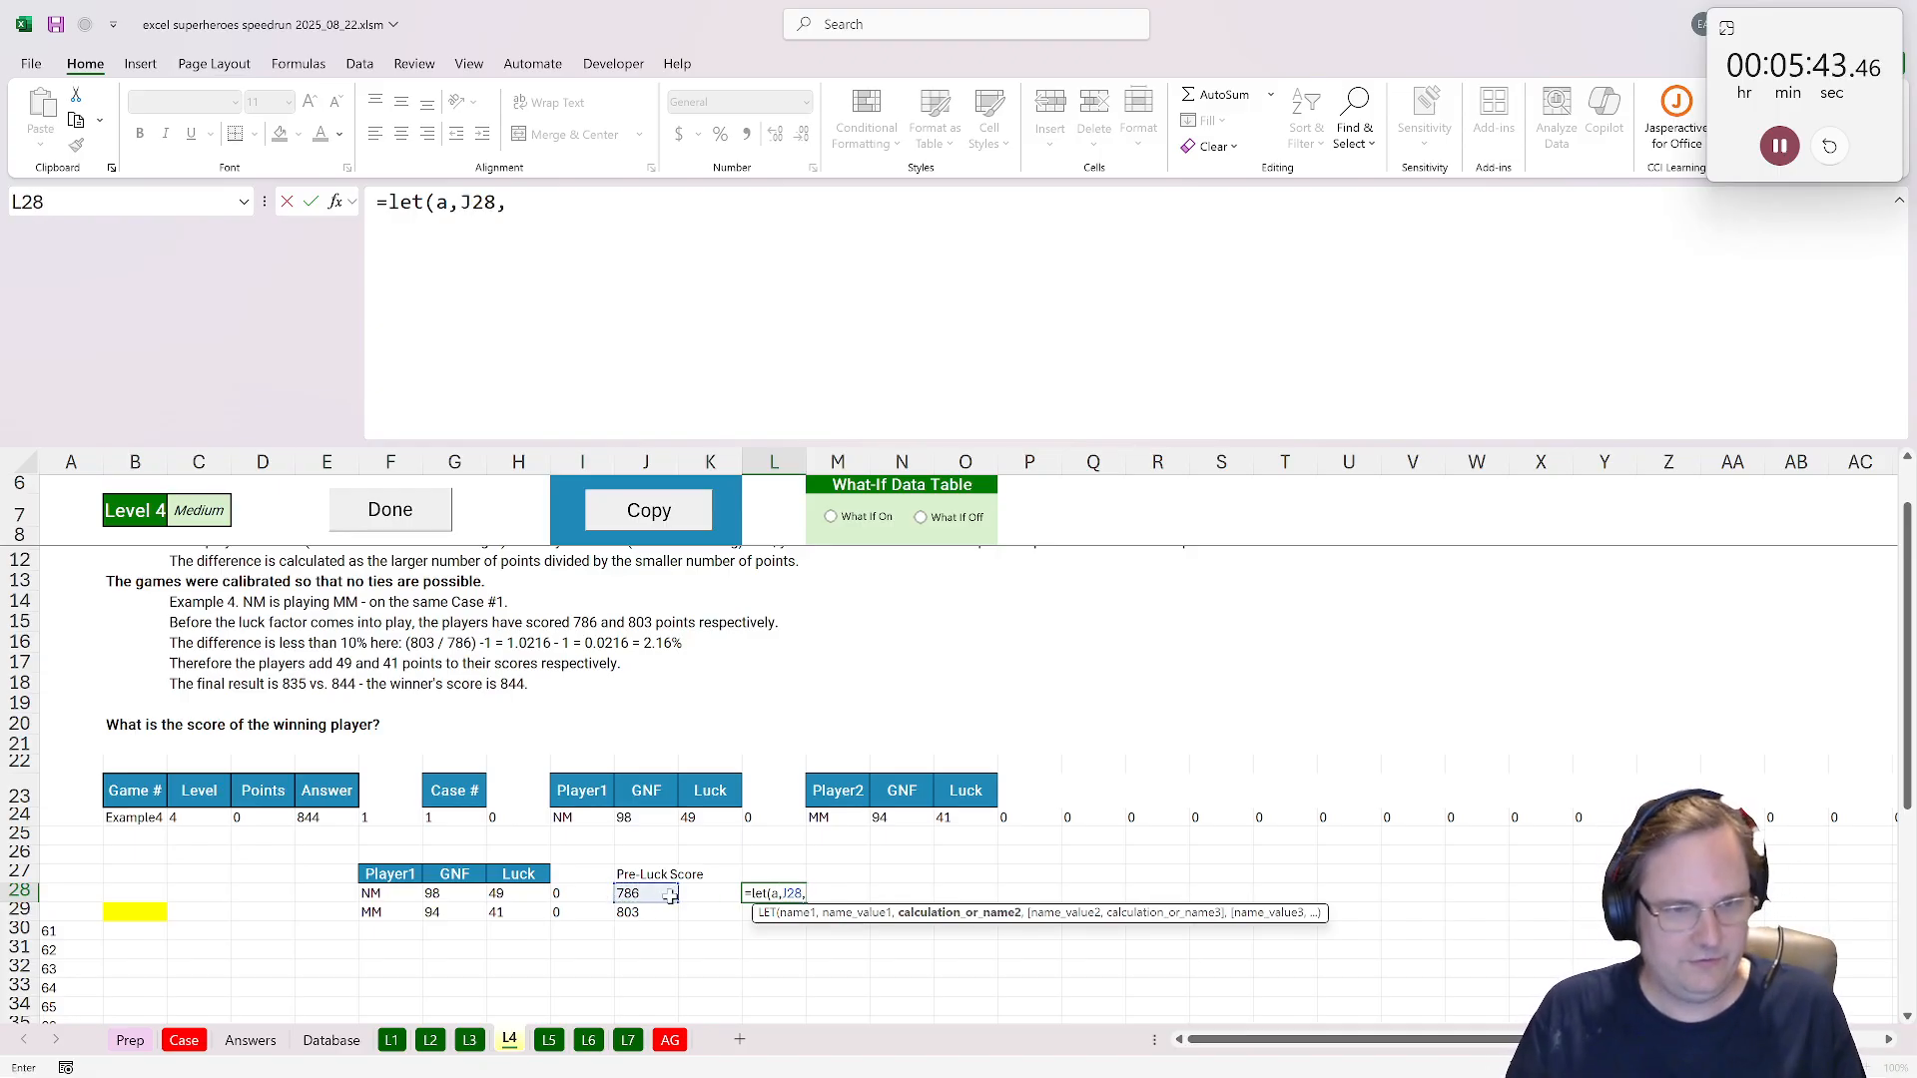
left_click(634, 912)
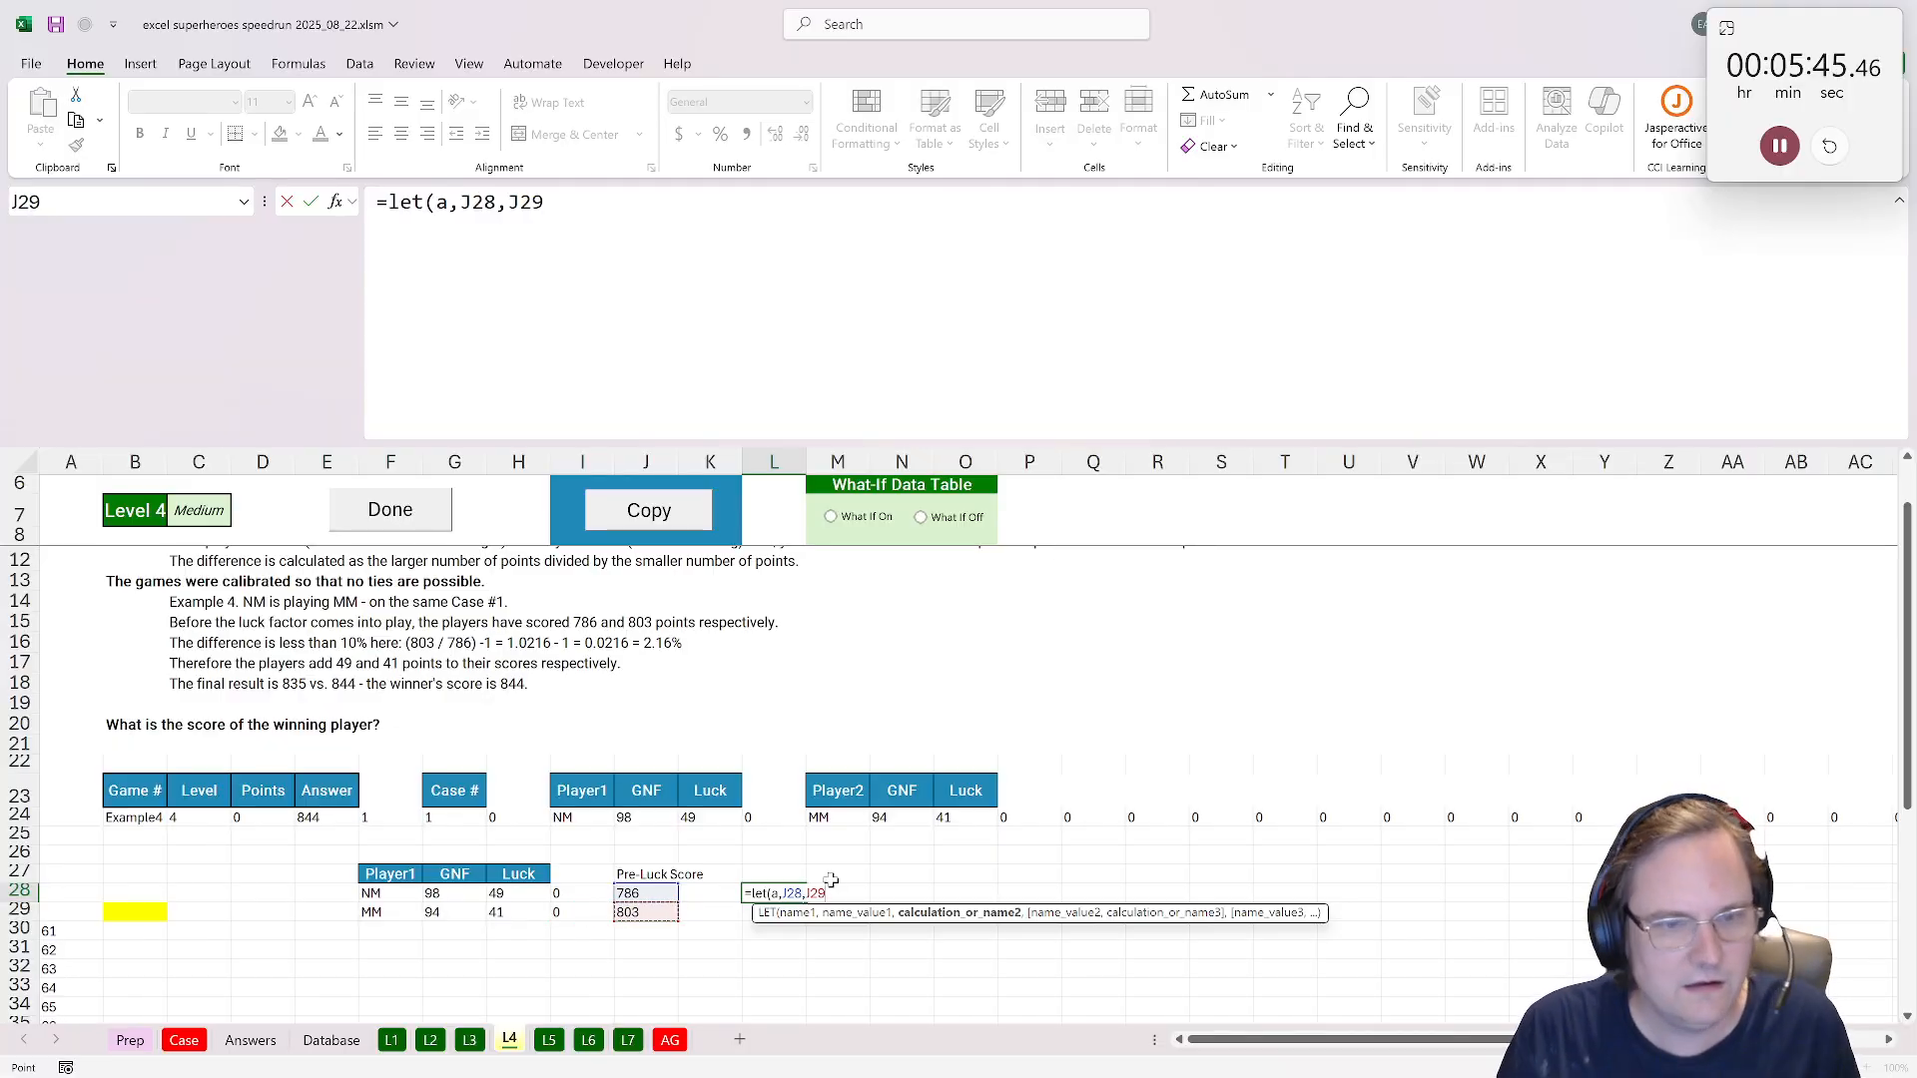
type(",")
key("BackSpace")
key("BackSpace")
key("BackSpace")
key("BackSpace")
type("b,")
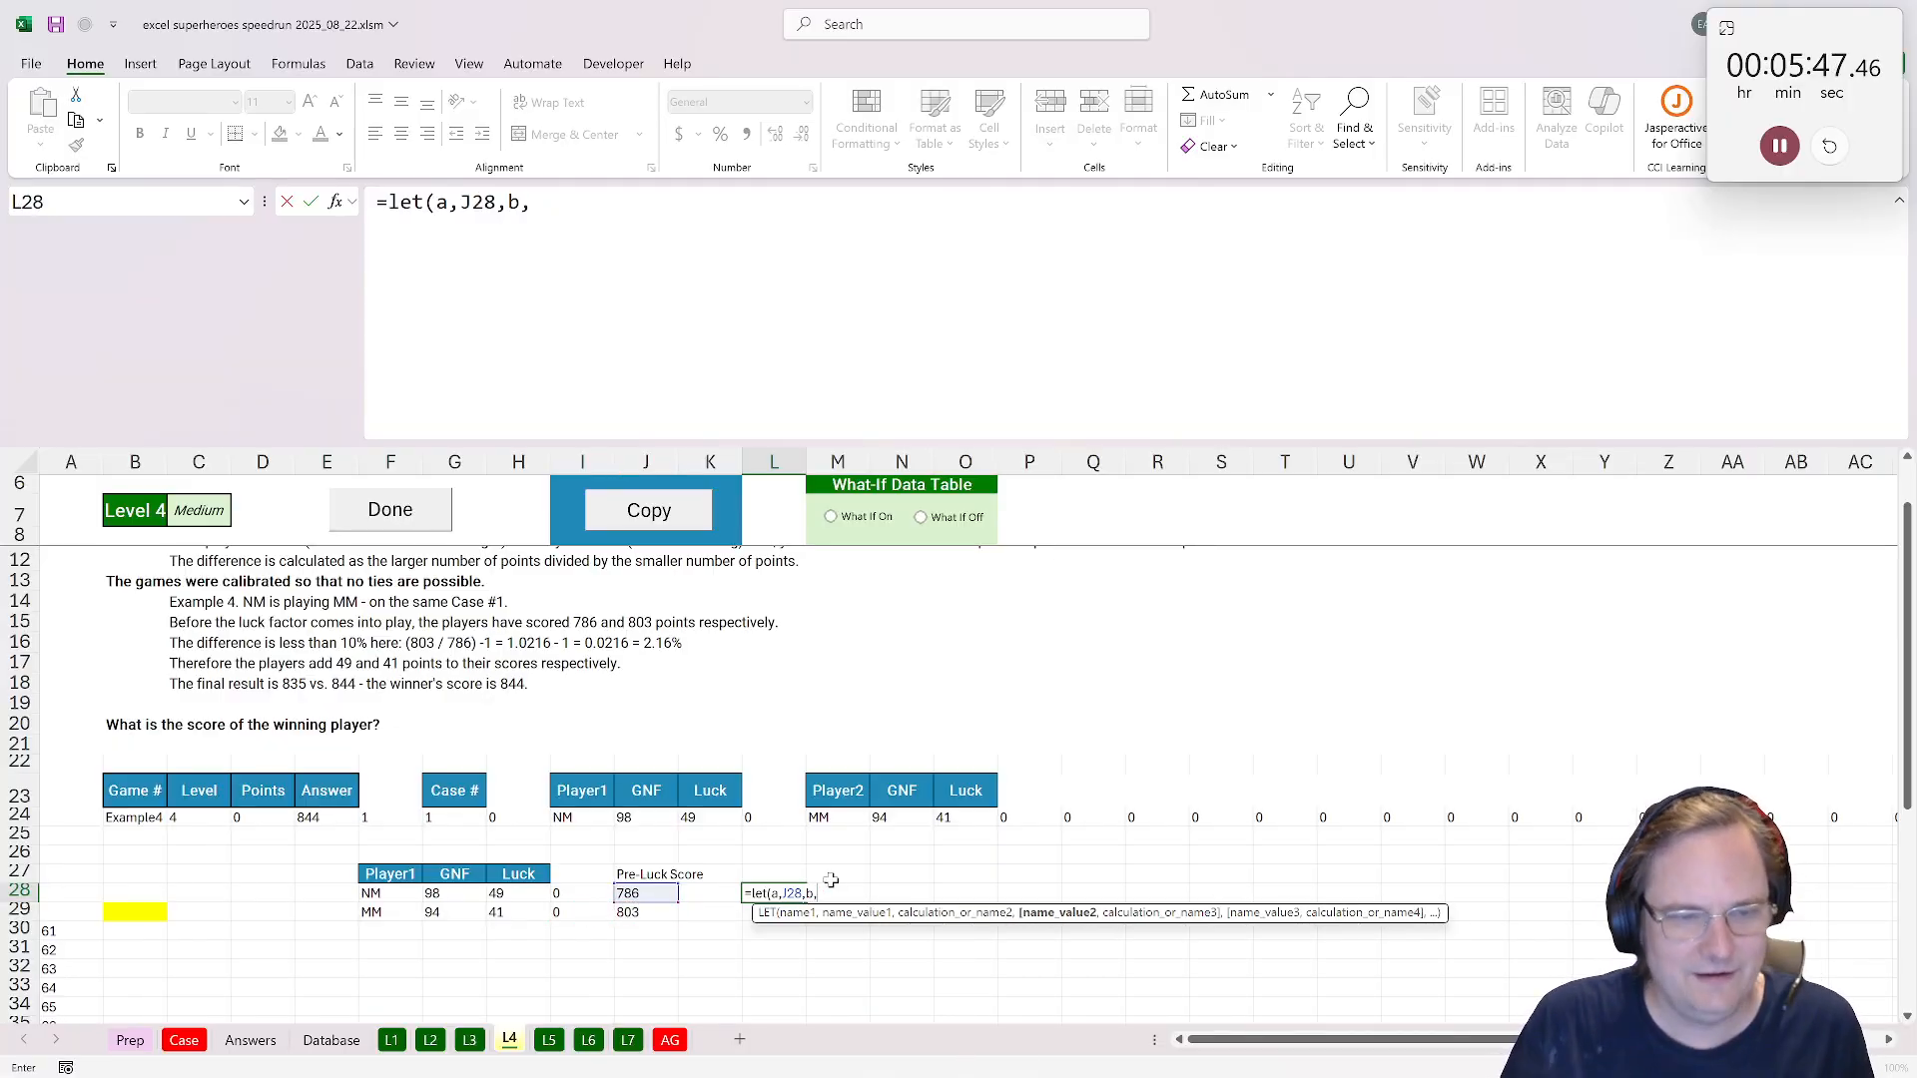
left_click(634, 910)
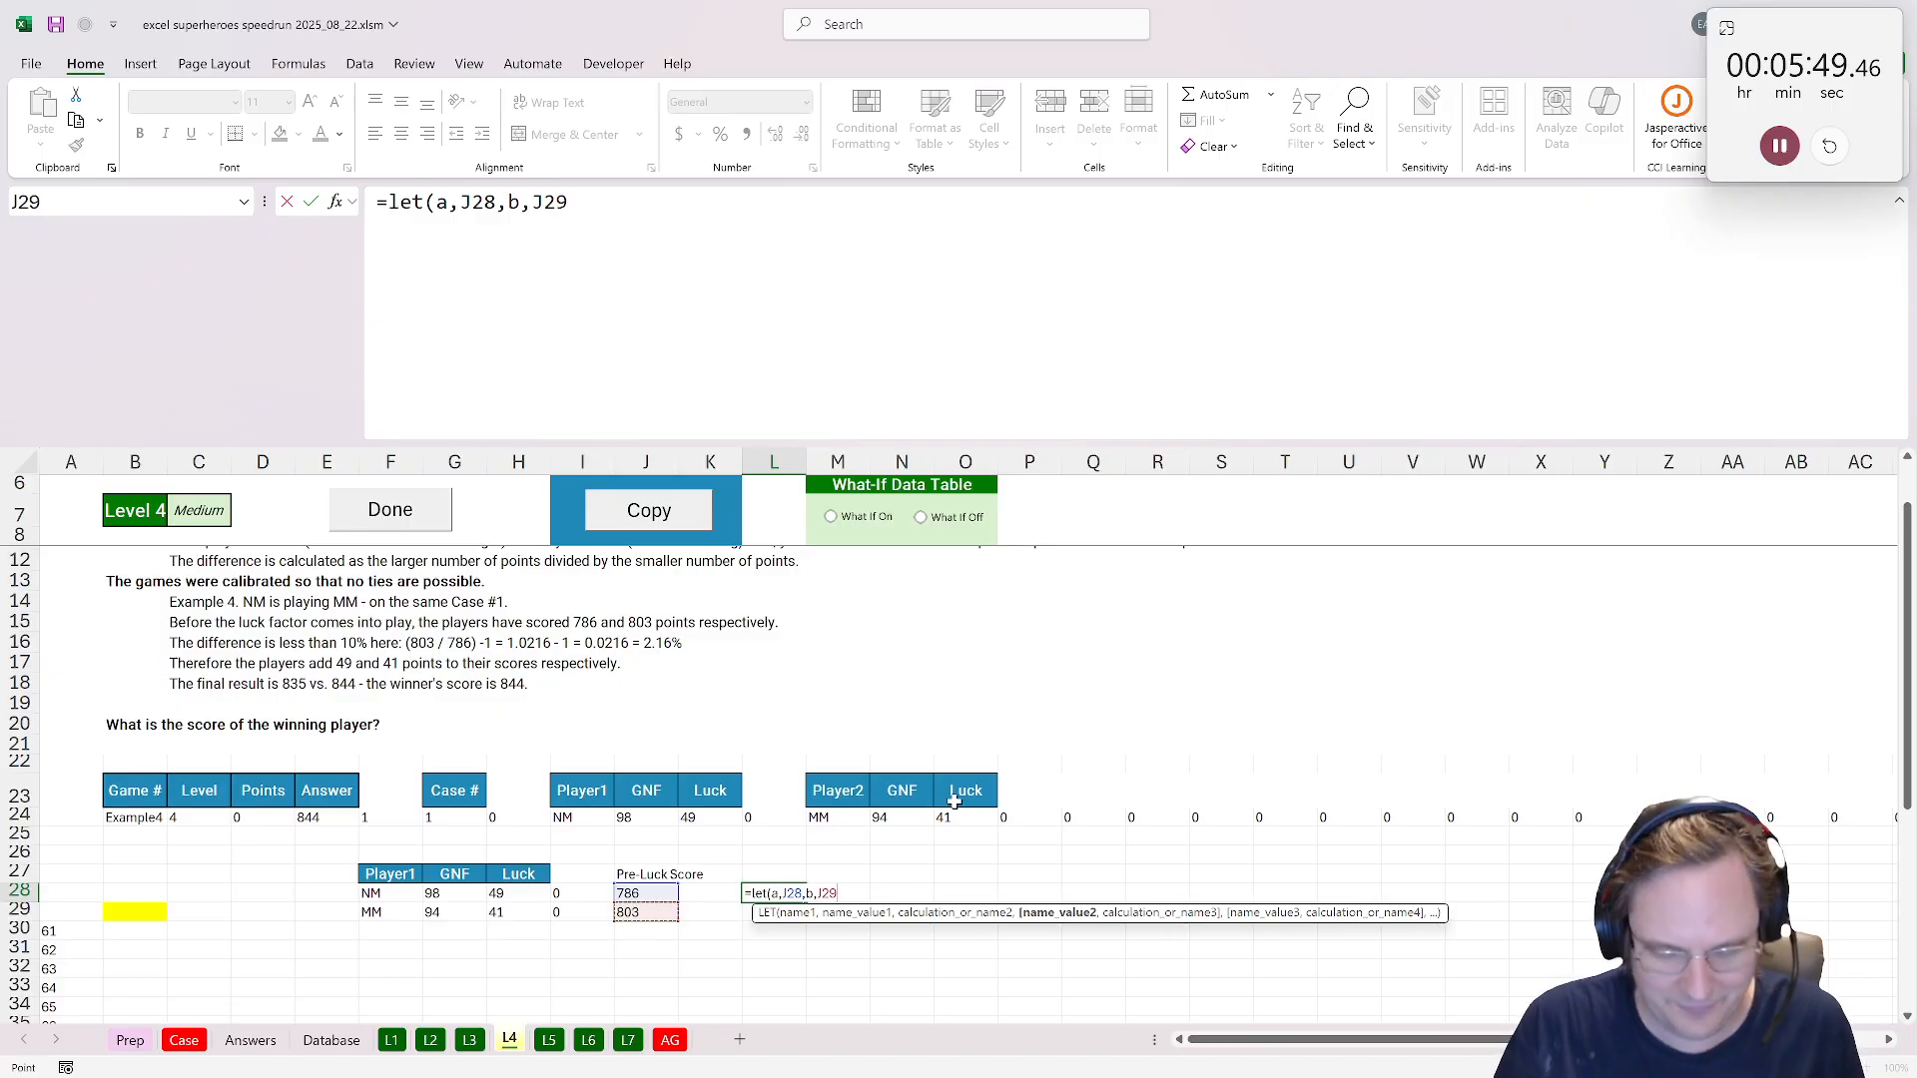
type(",")
Extend the LET formula in L28 on a new line with the name higher, defined as MAX(a,b).
key("alt+Return")
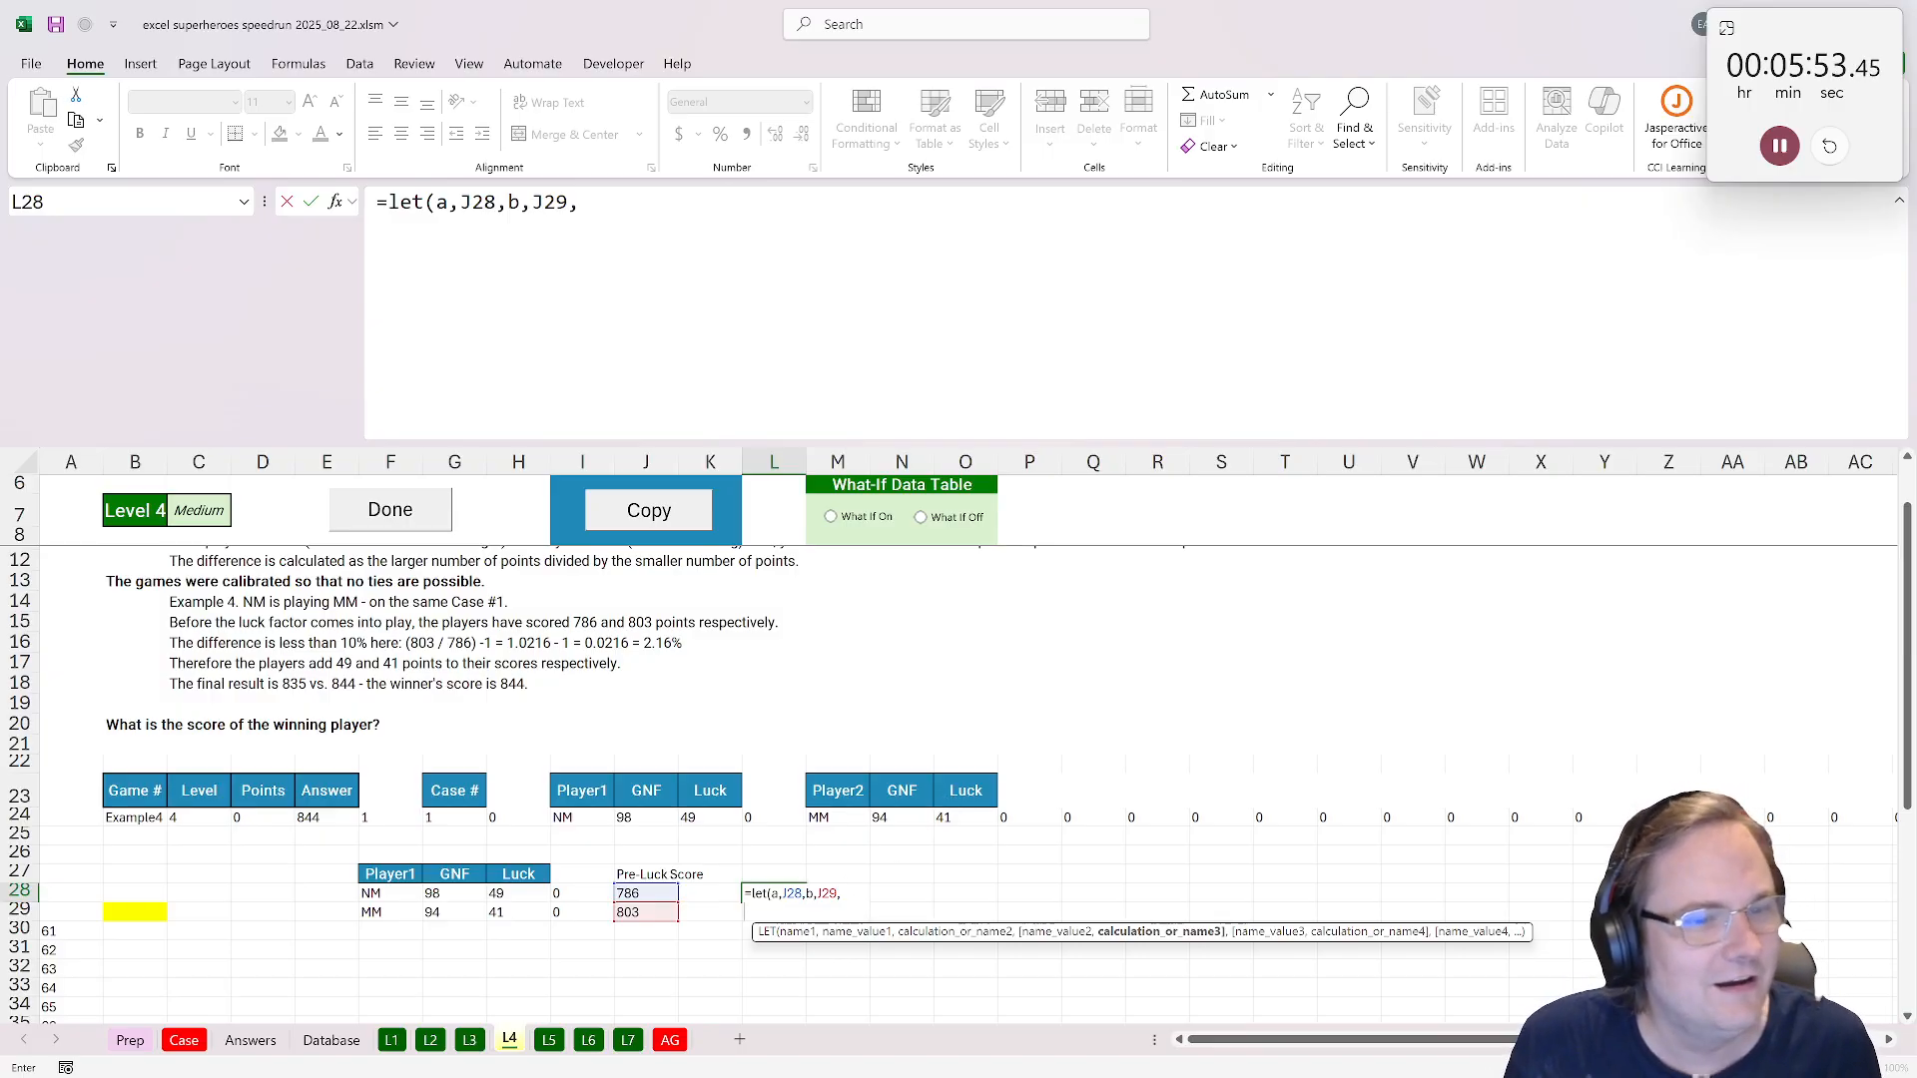
left_click(377, 229)
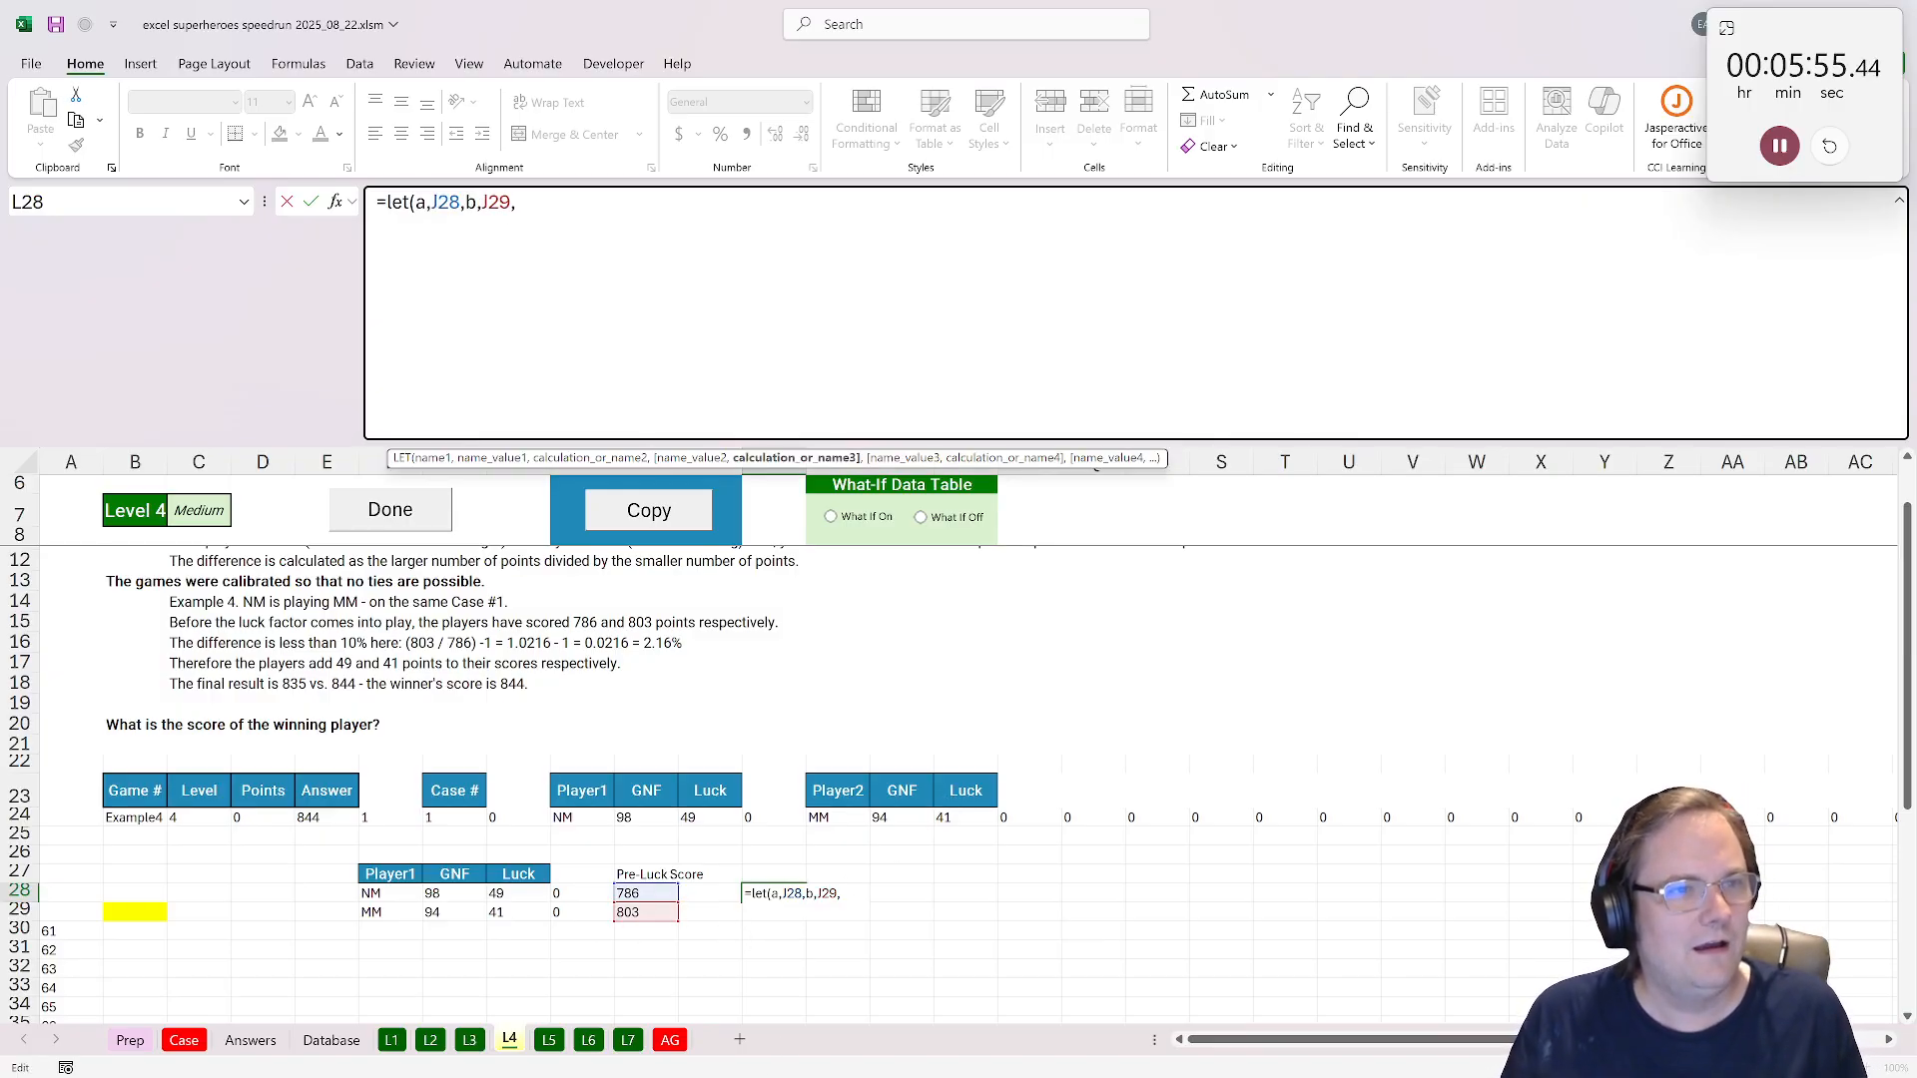
type("hig")
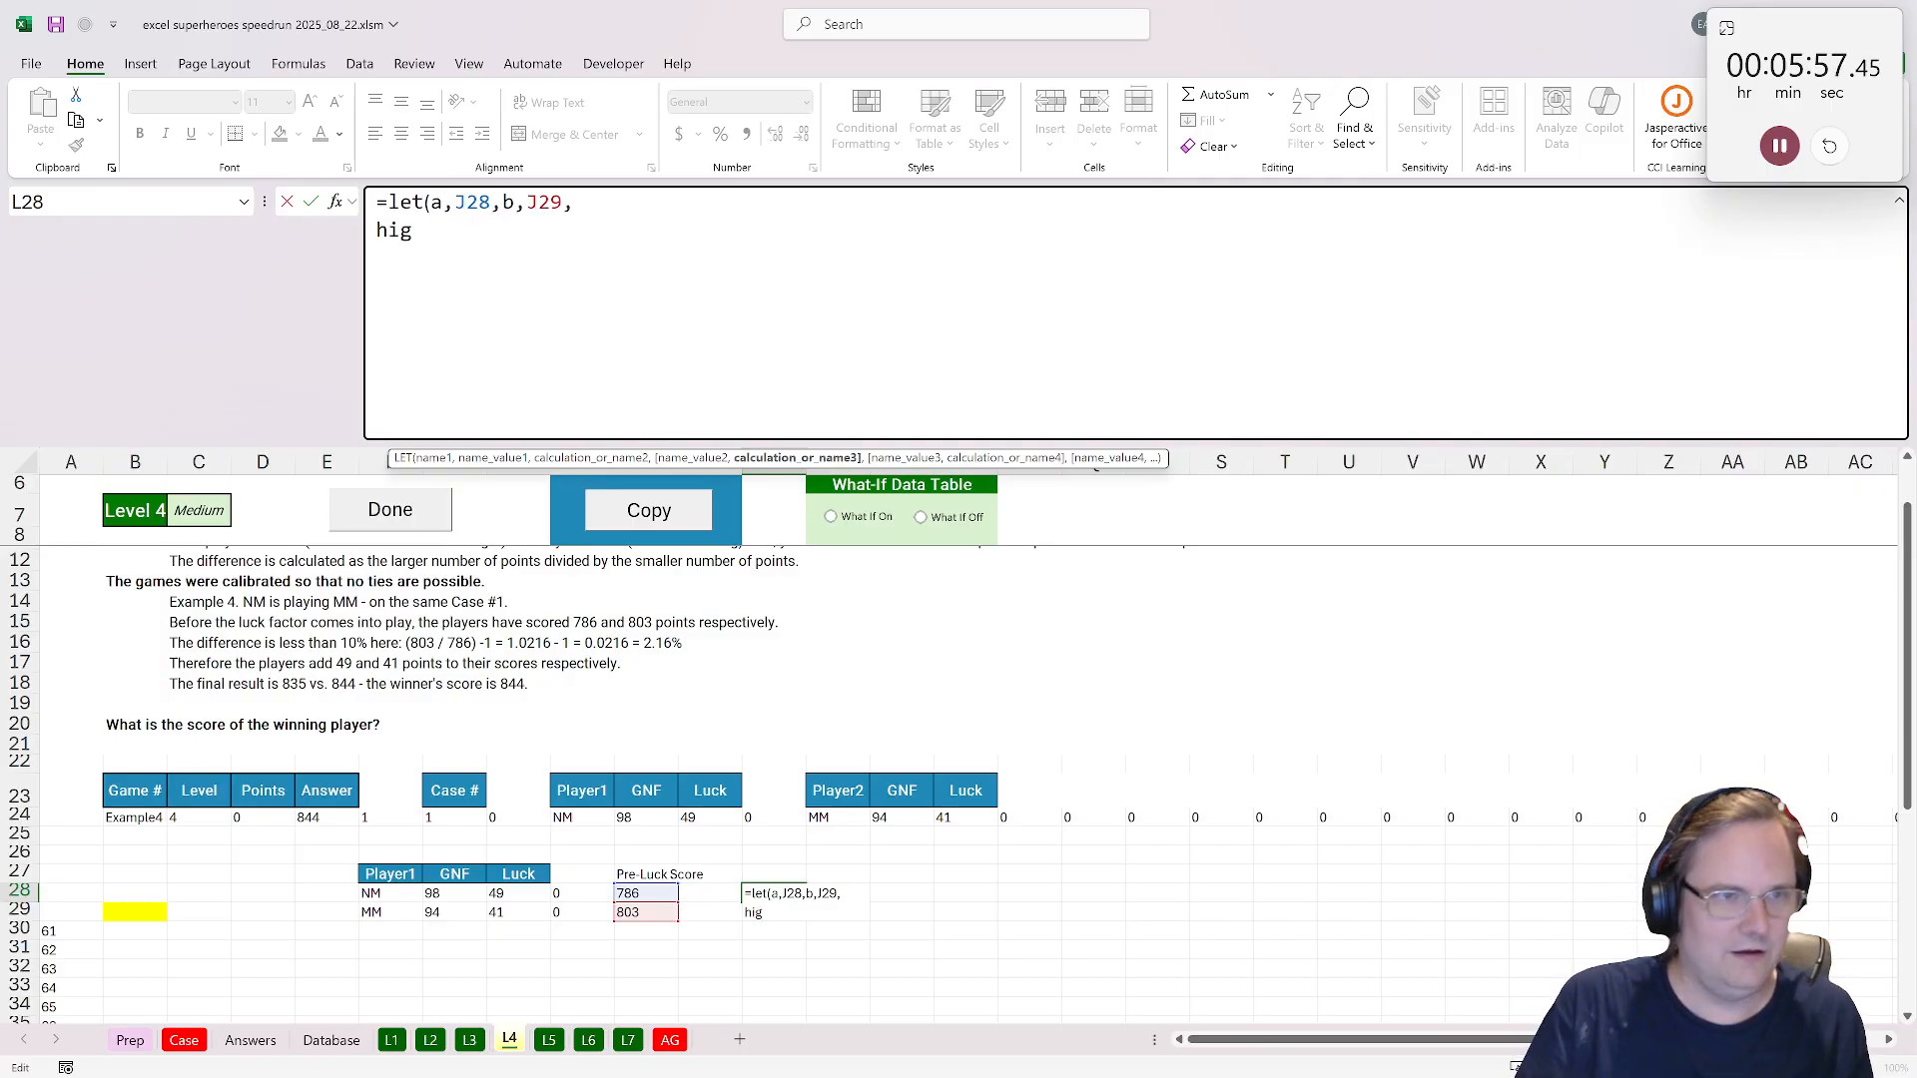
type("her,max(a,v")
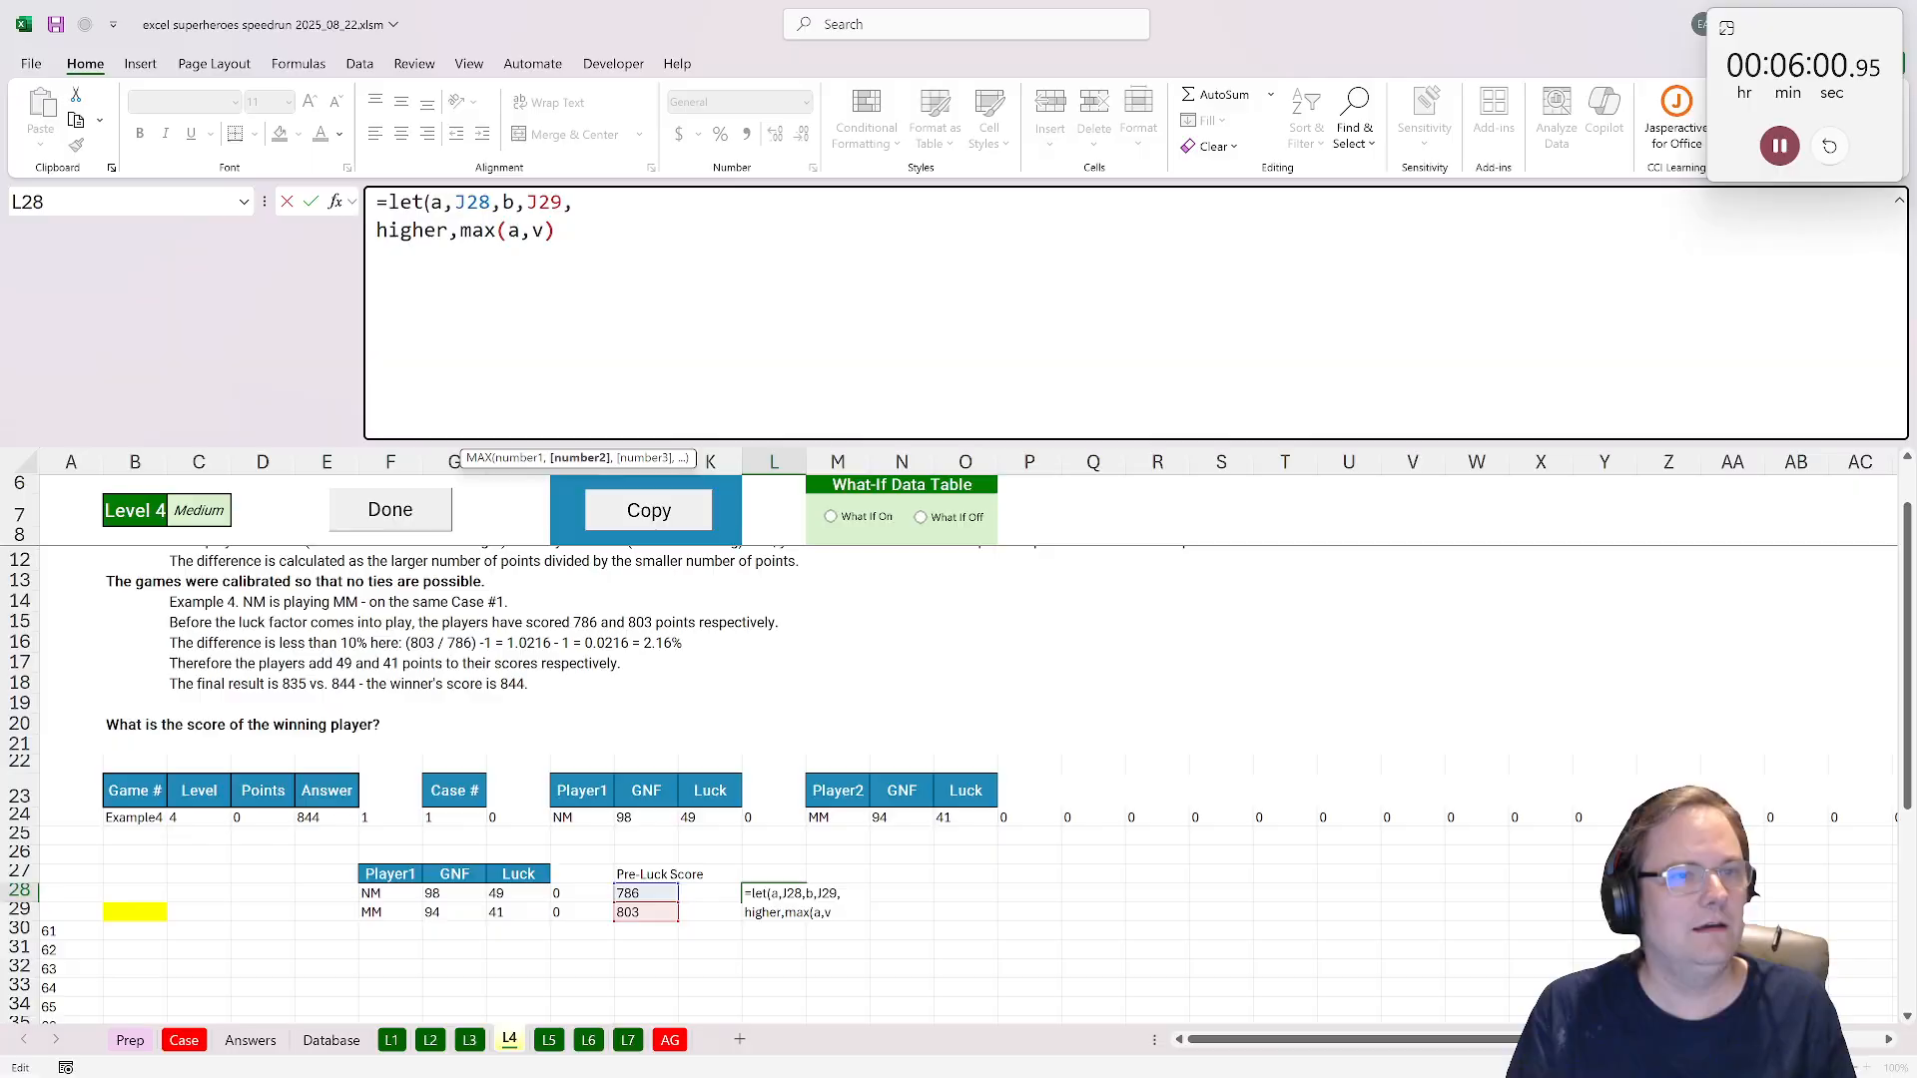
key("BackSpace")
type("b")
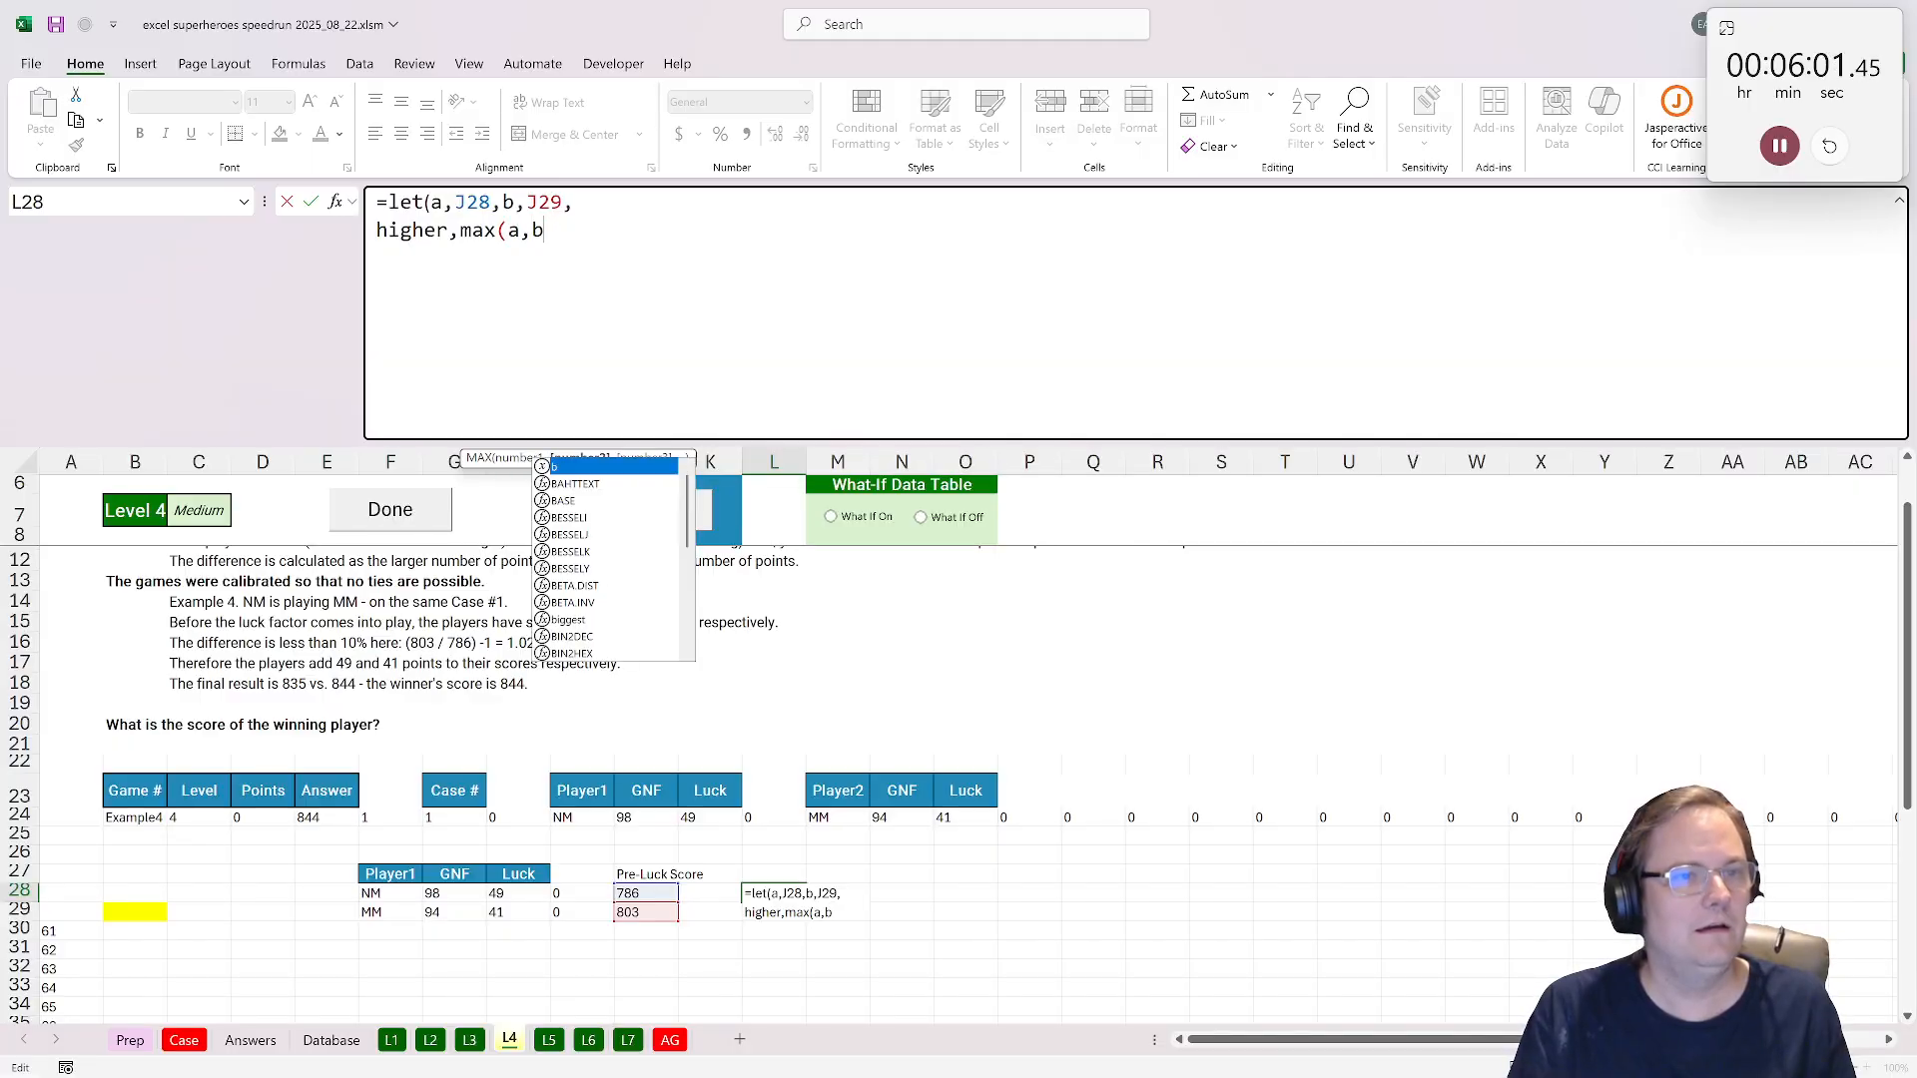
type("),")
Add the name lower, defined as MIN(a,b), on another line of the LET formula.
key("alt+Return")
type("lo")
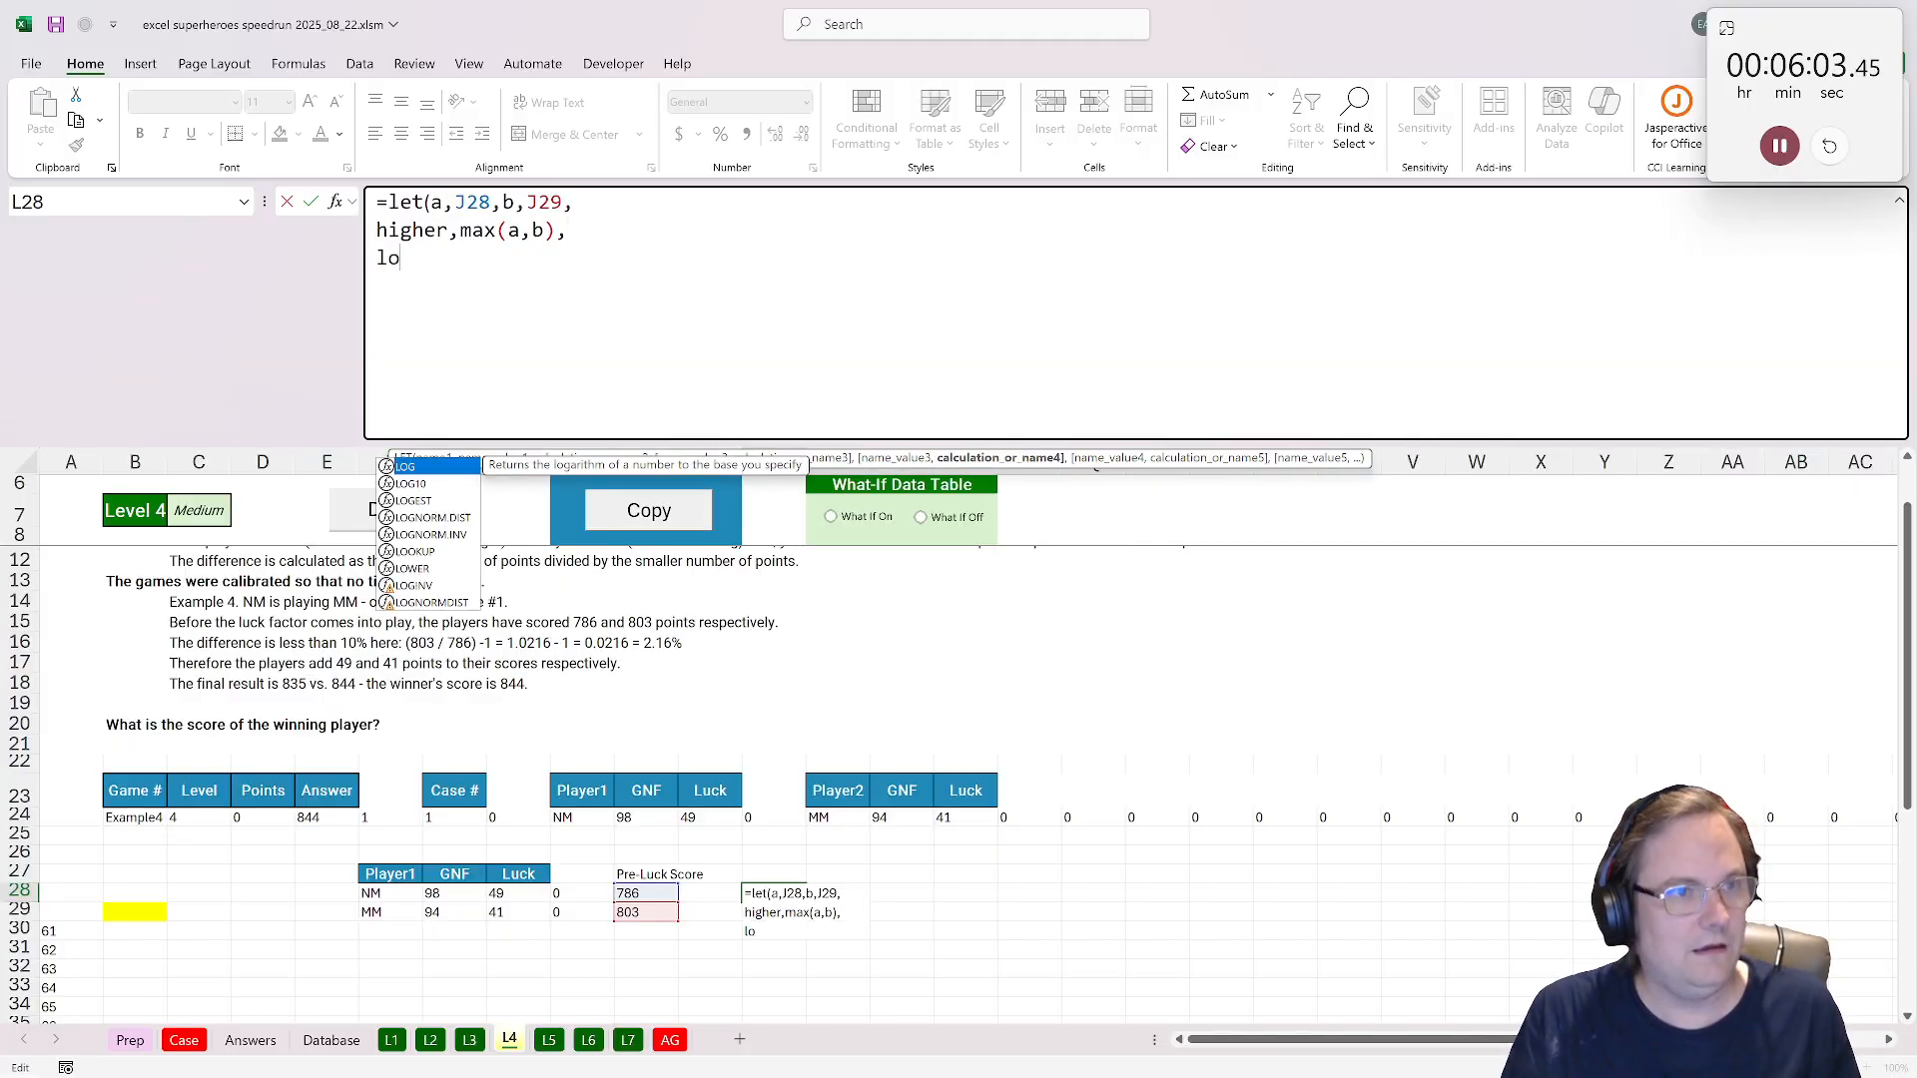
type("wer,min(a")
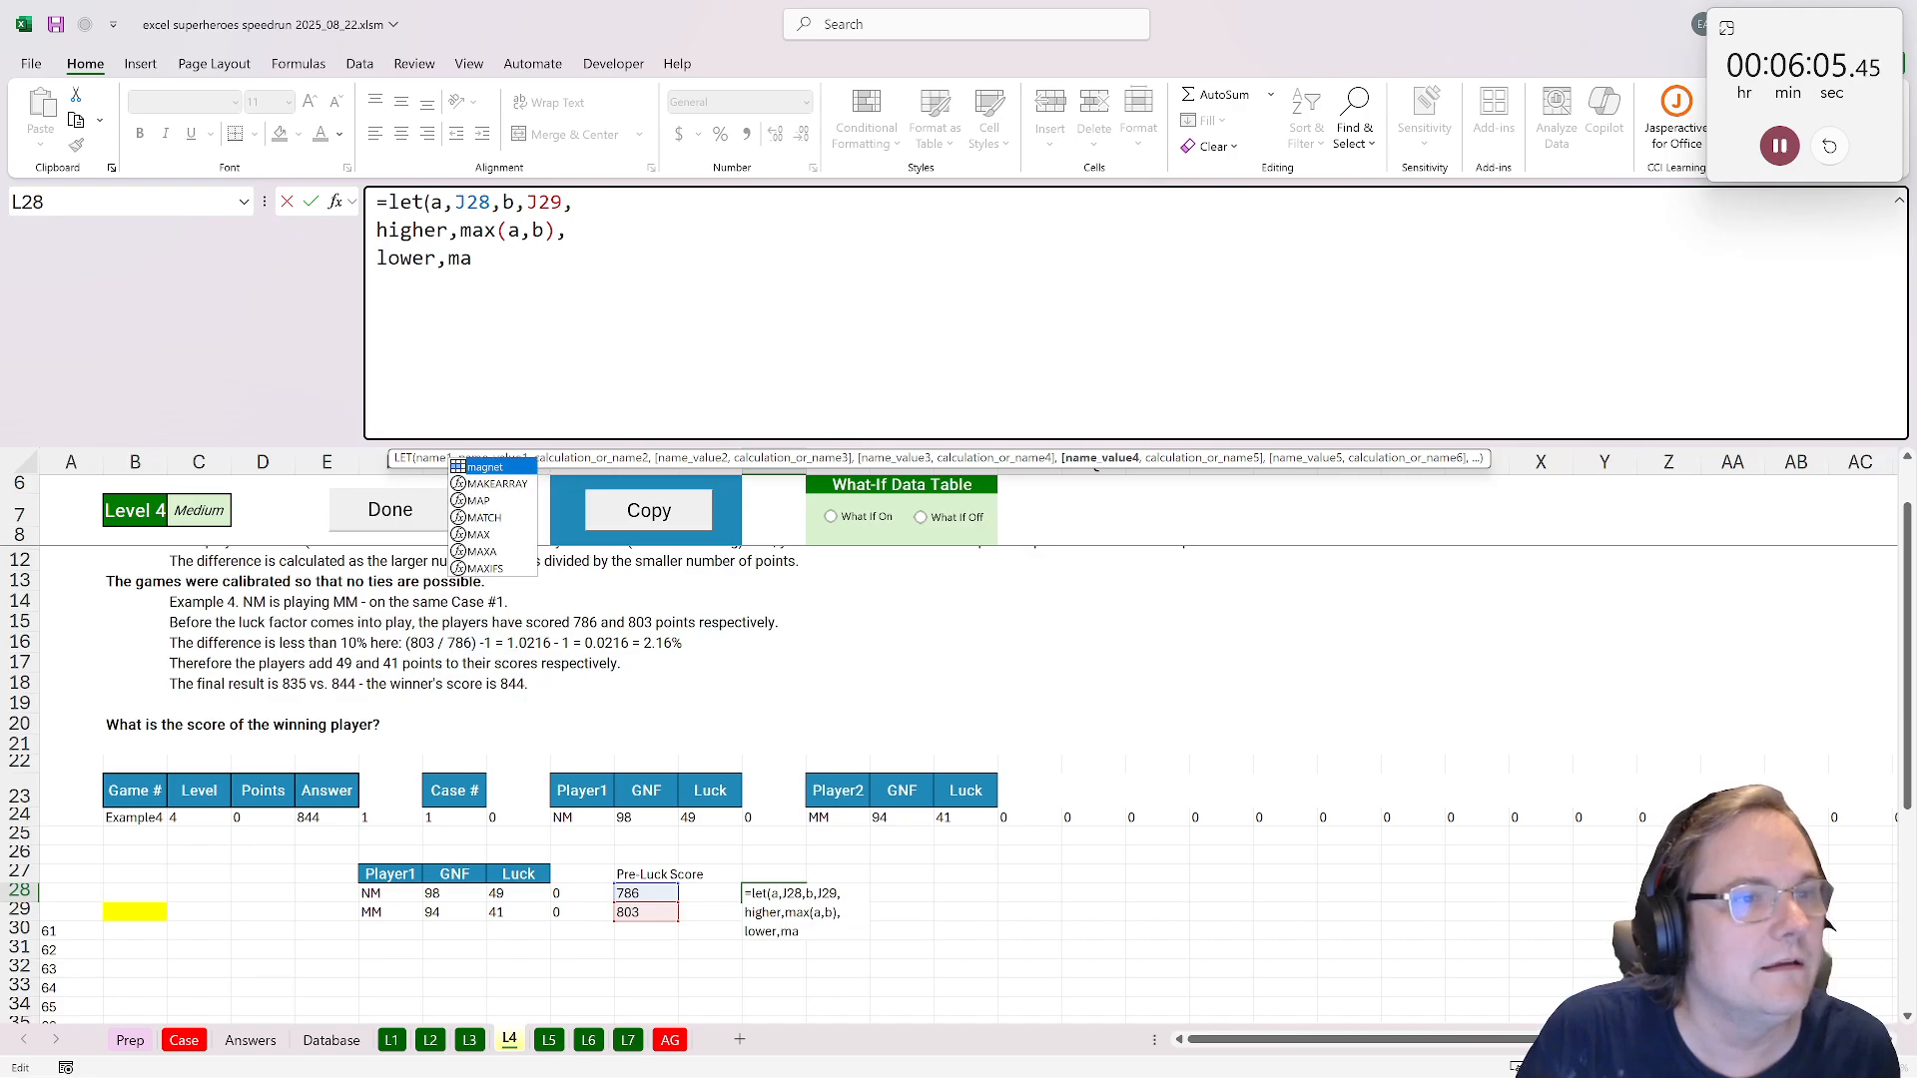
key("BackSpace")
type("in(a,b),")
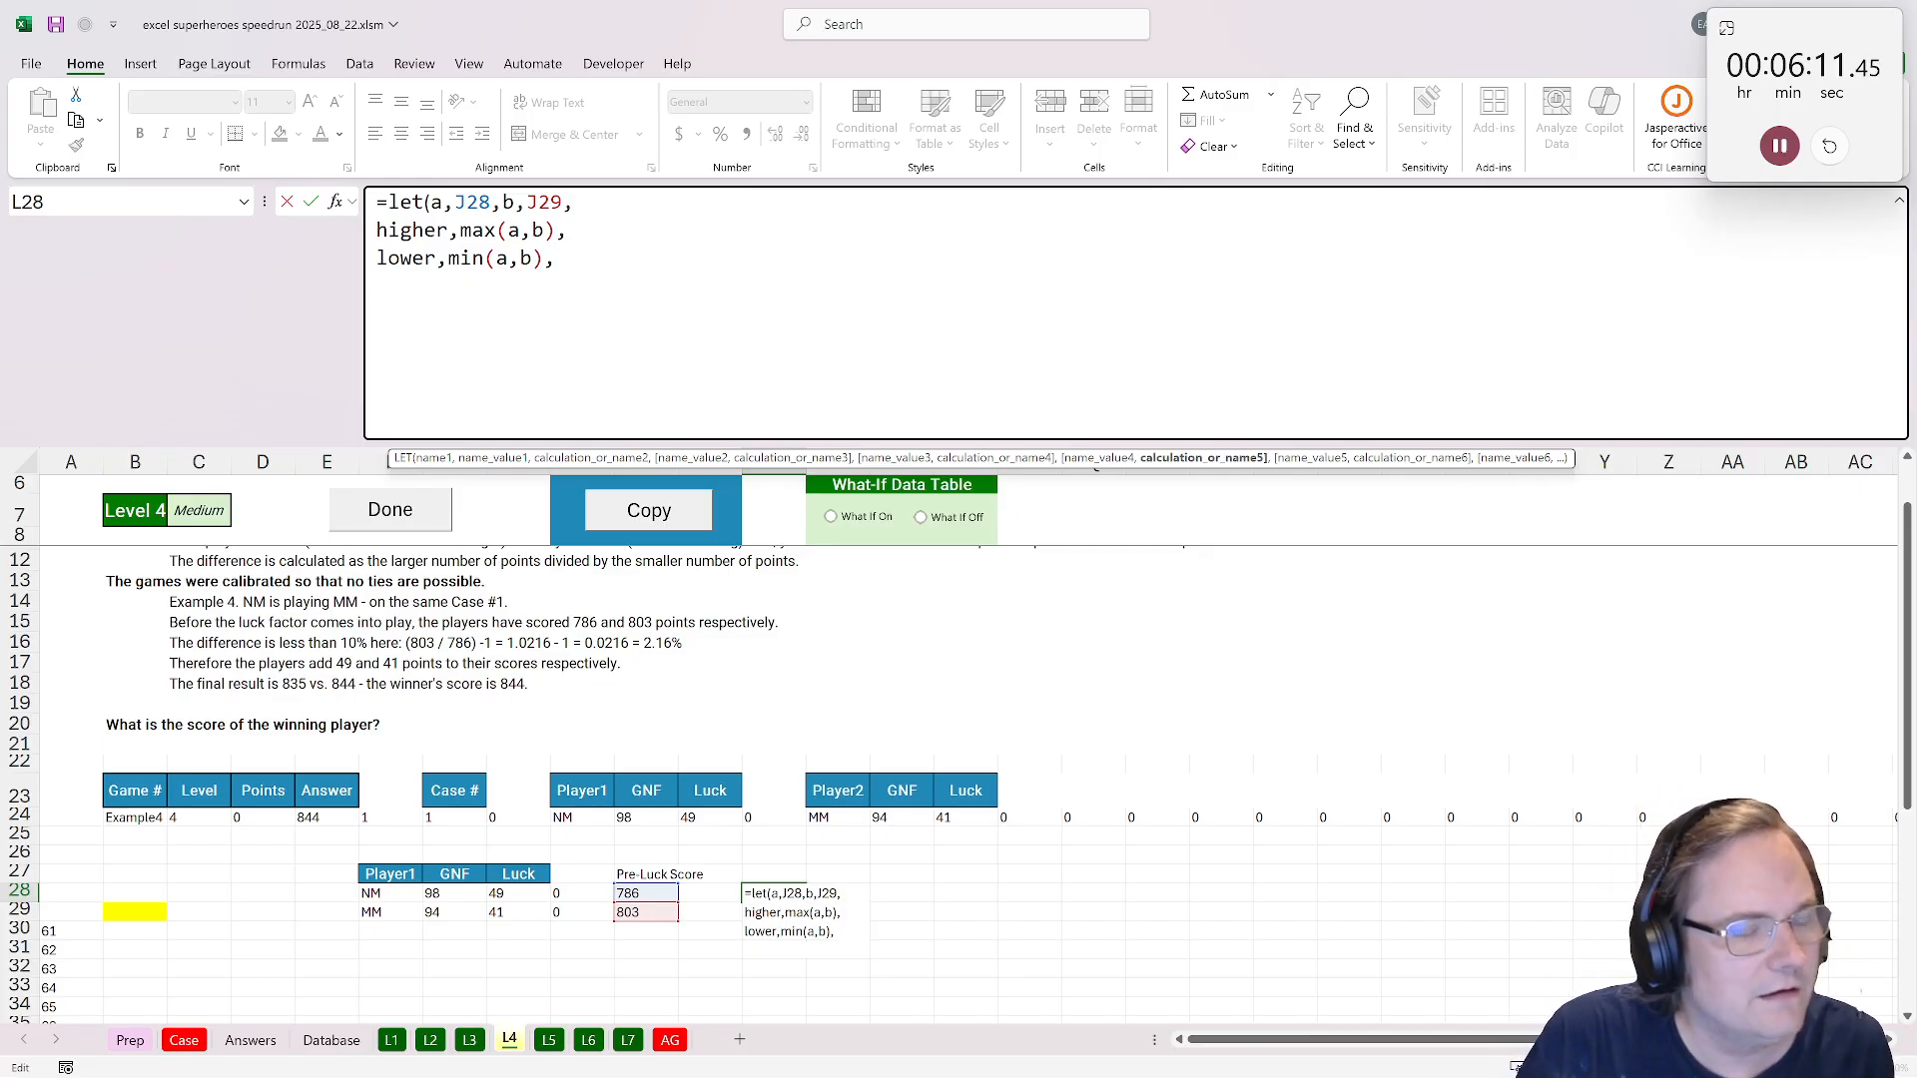
Finish the LET formula with the result (higher/lower)-1 and check it against the worked example's percentage.
type("higher/lowere")
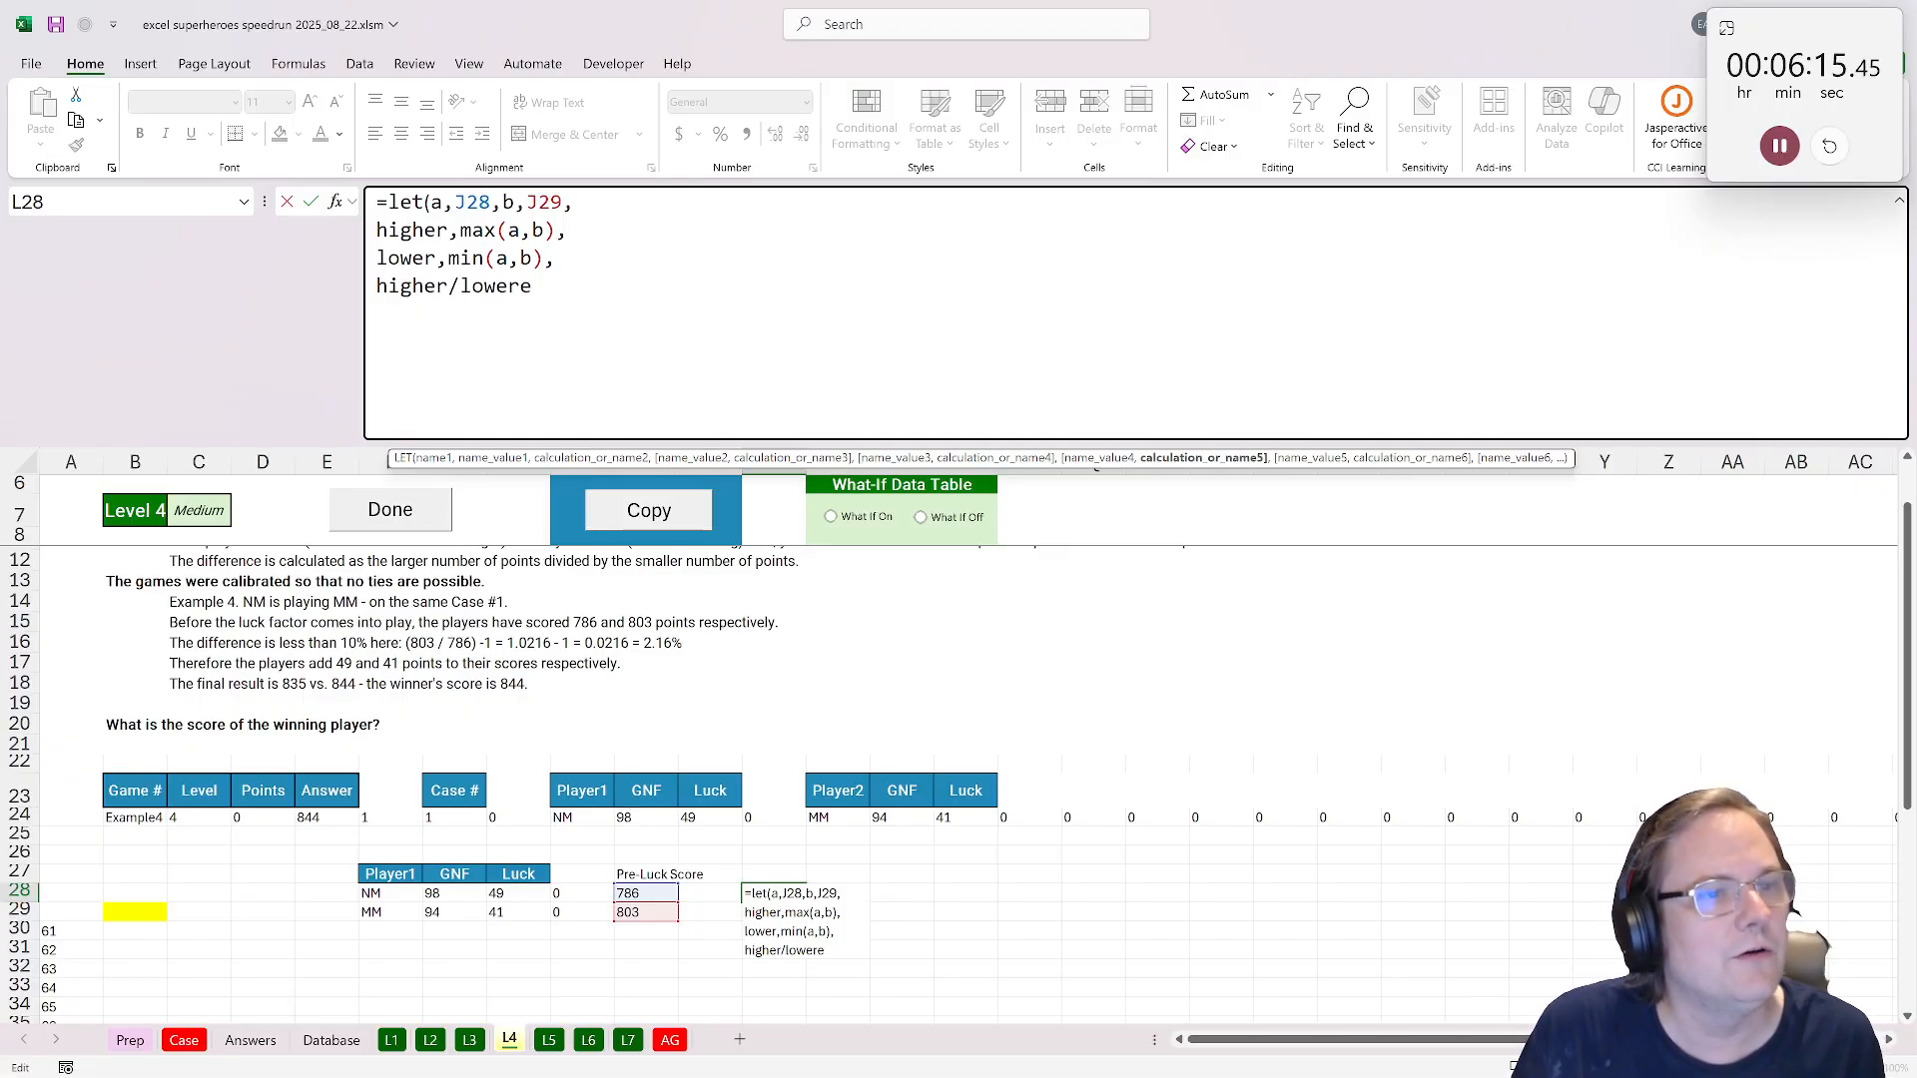
key("BackSpace")
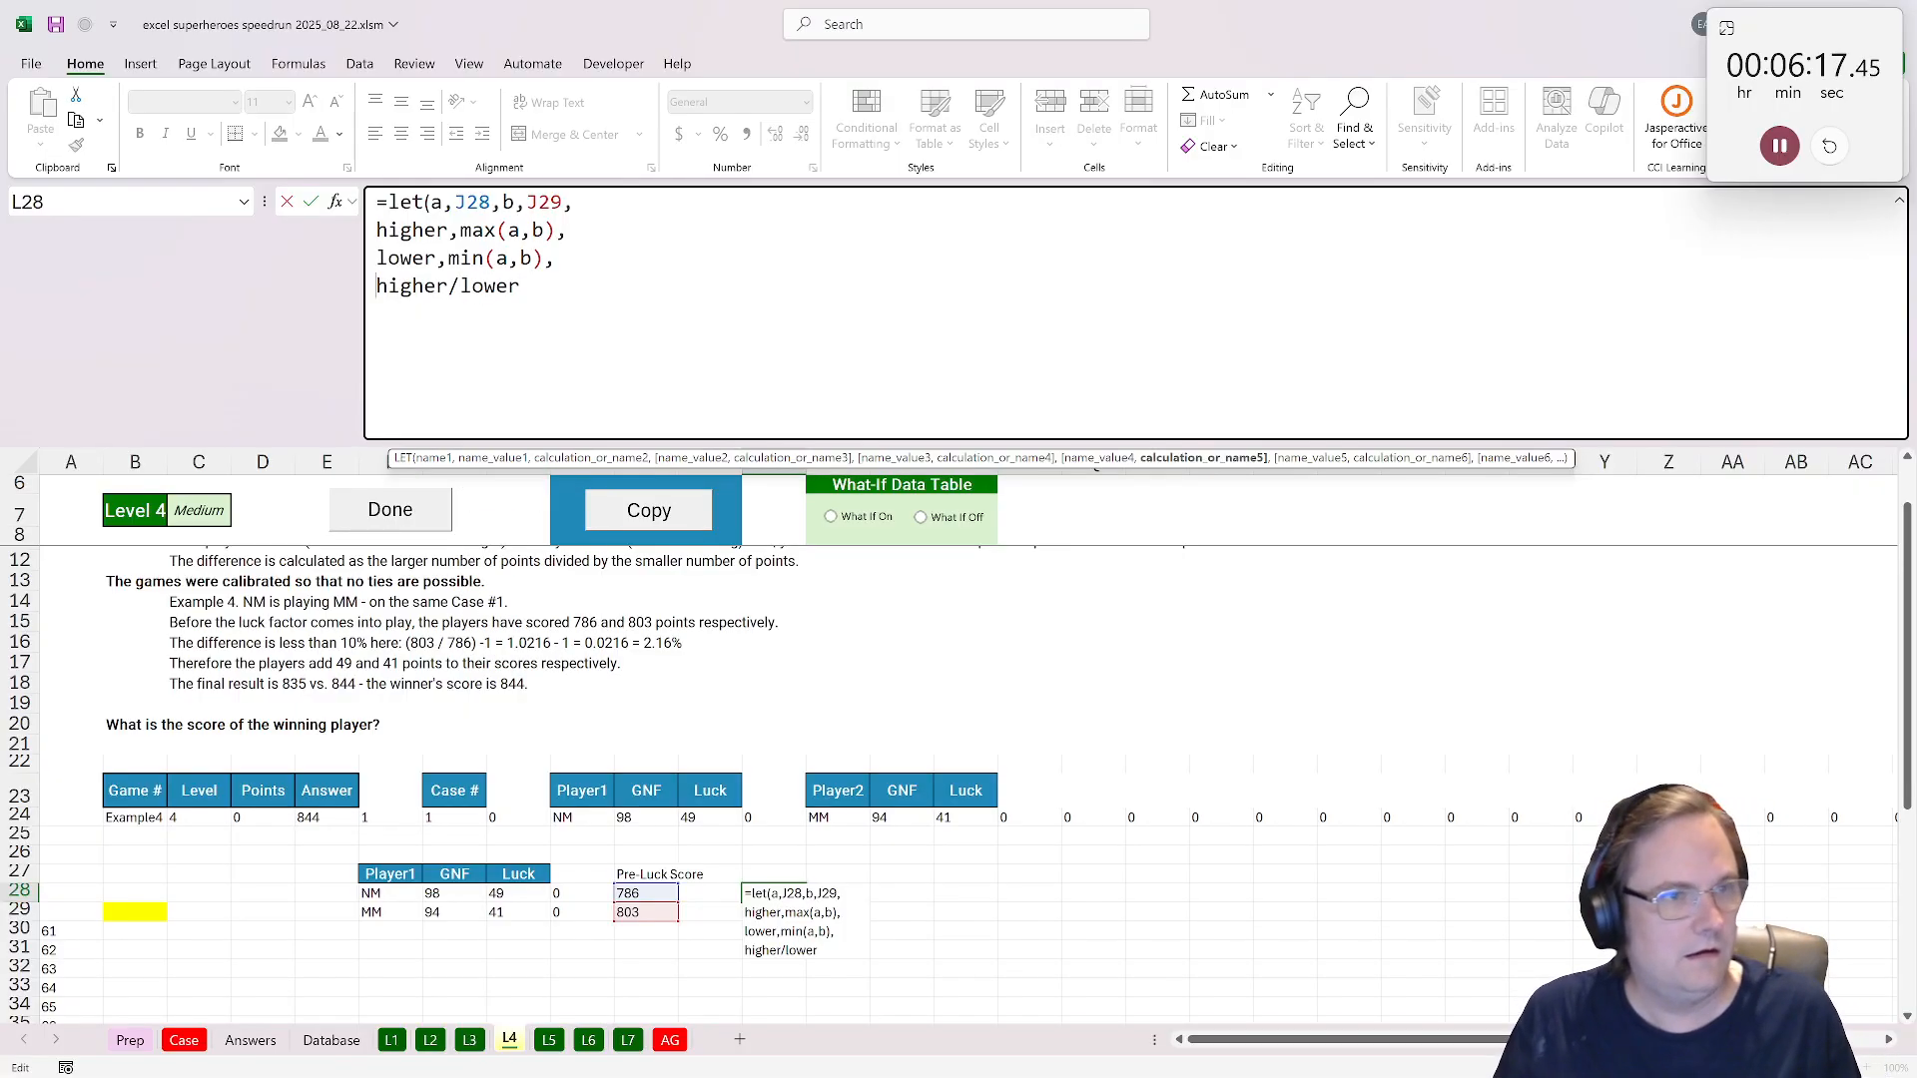
key("Home")
type("(")
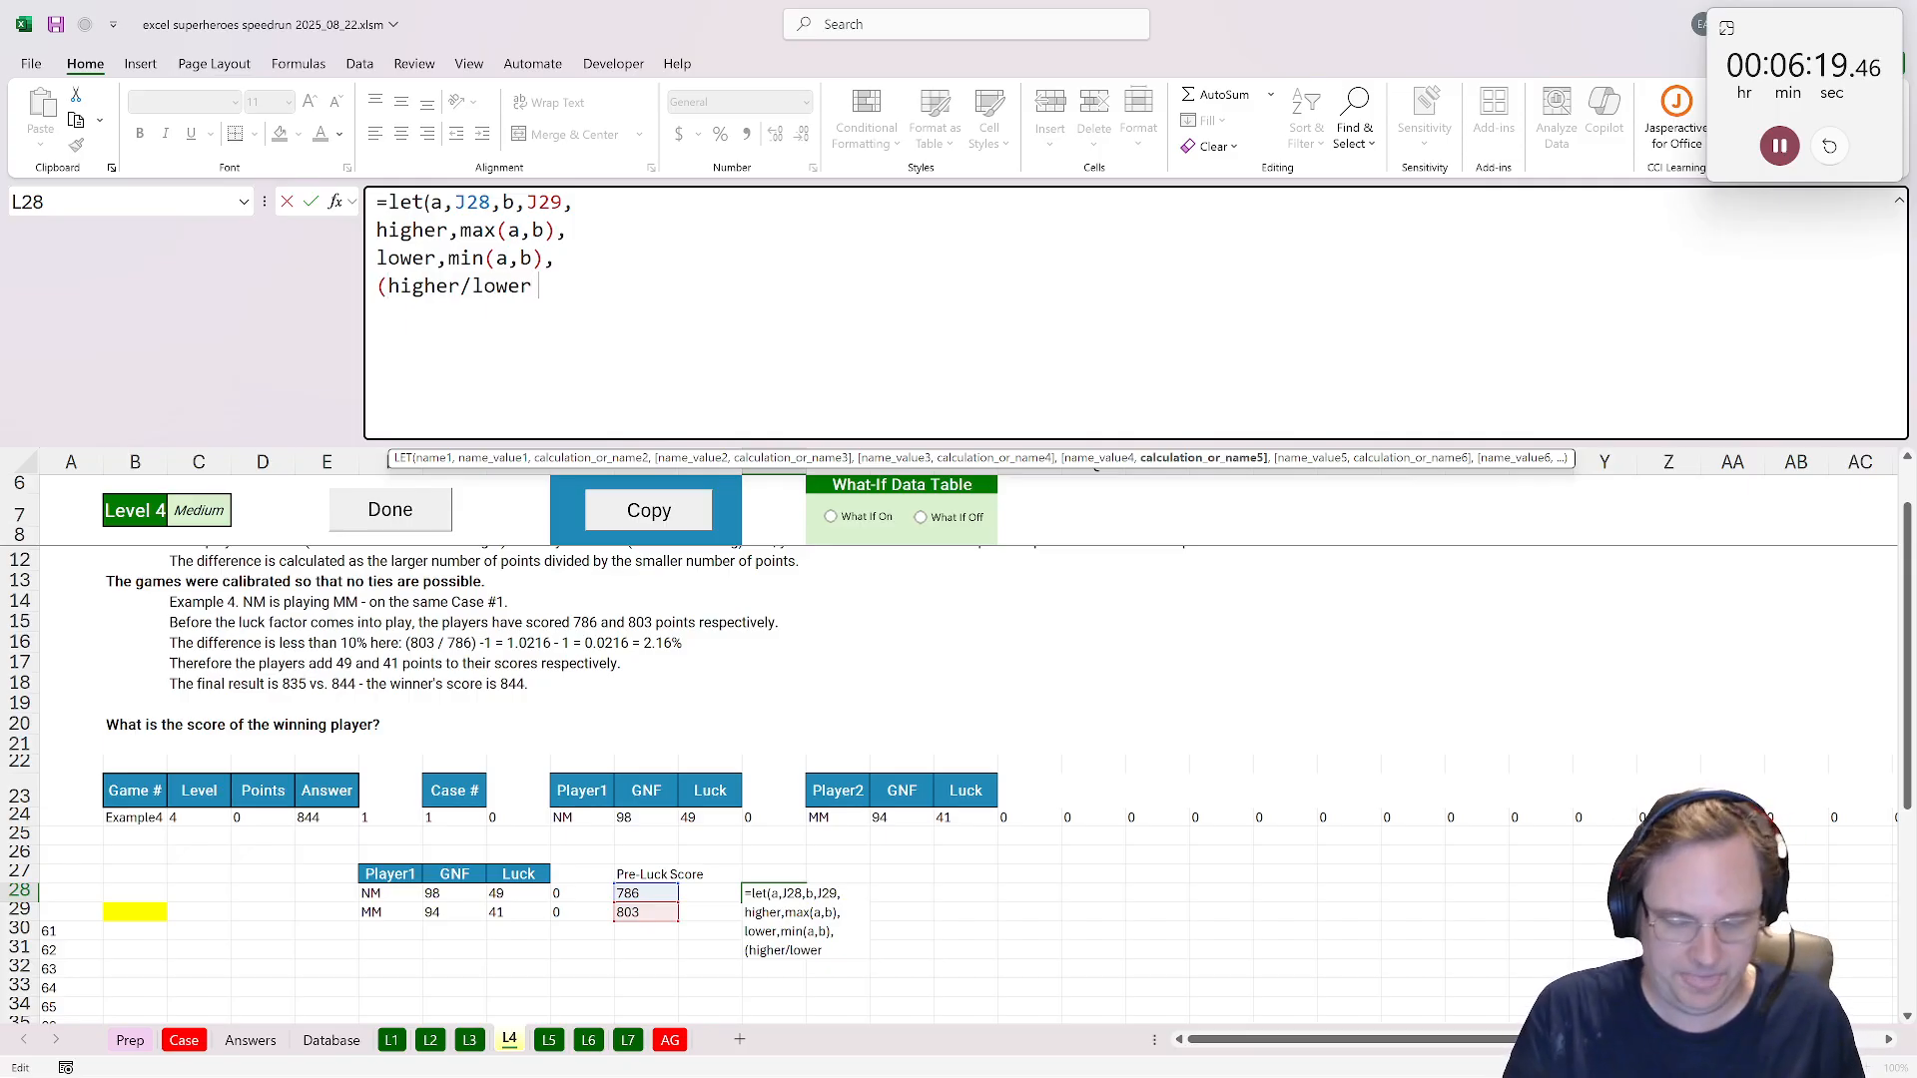
key("ctrl+Return")
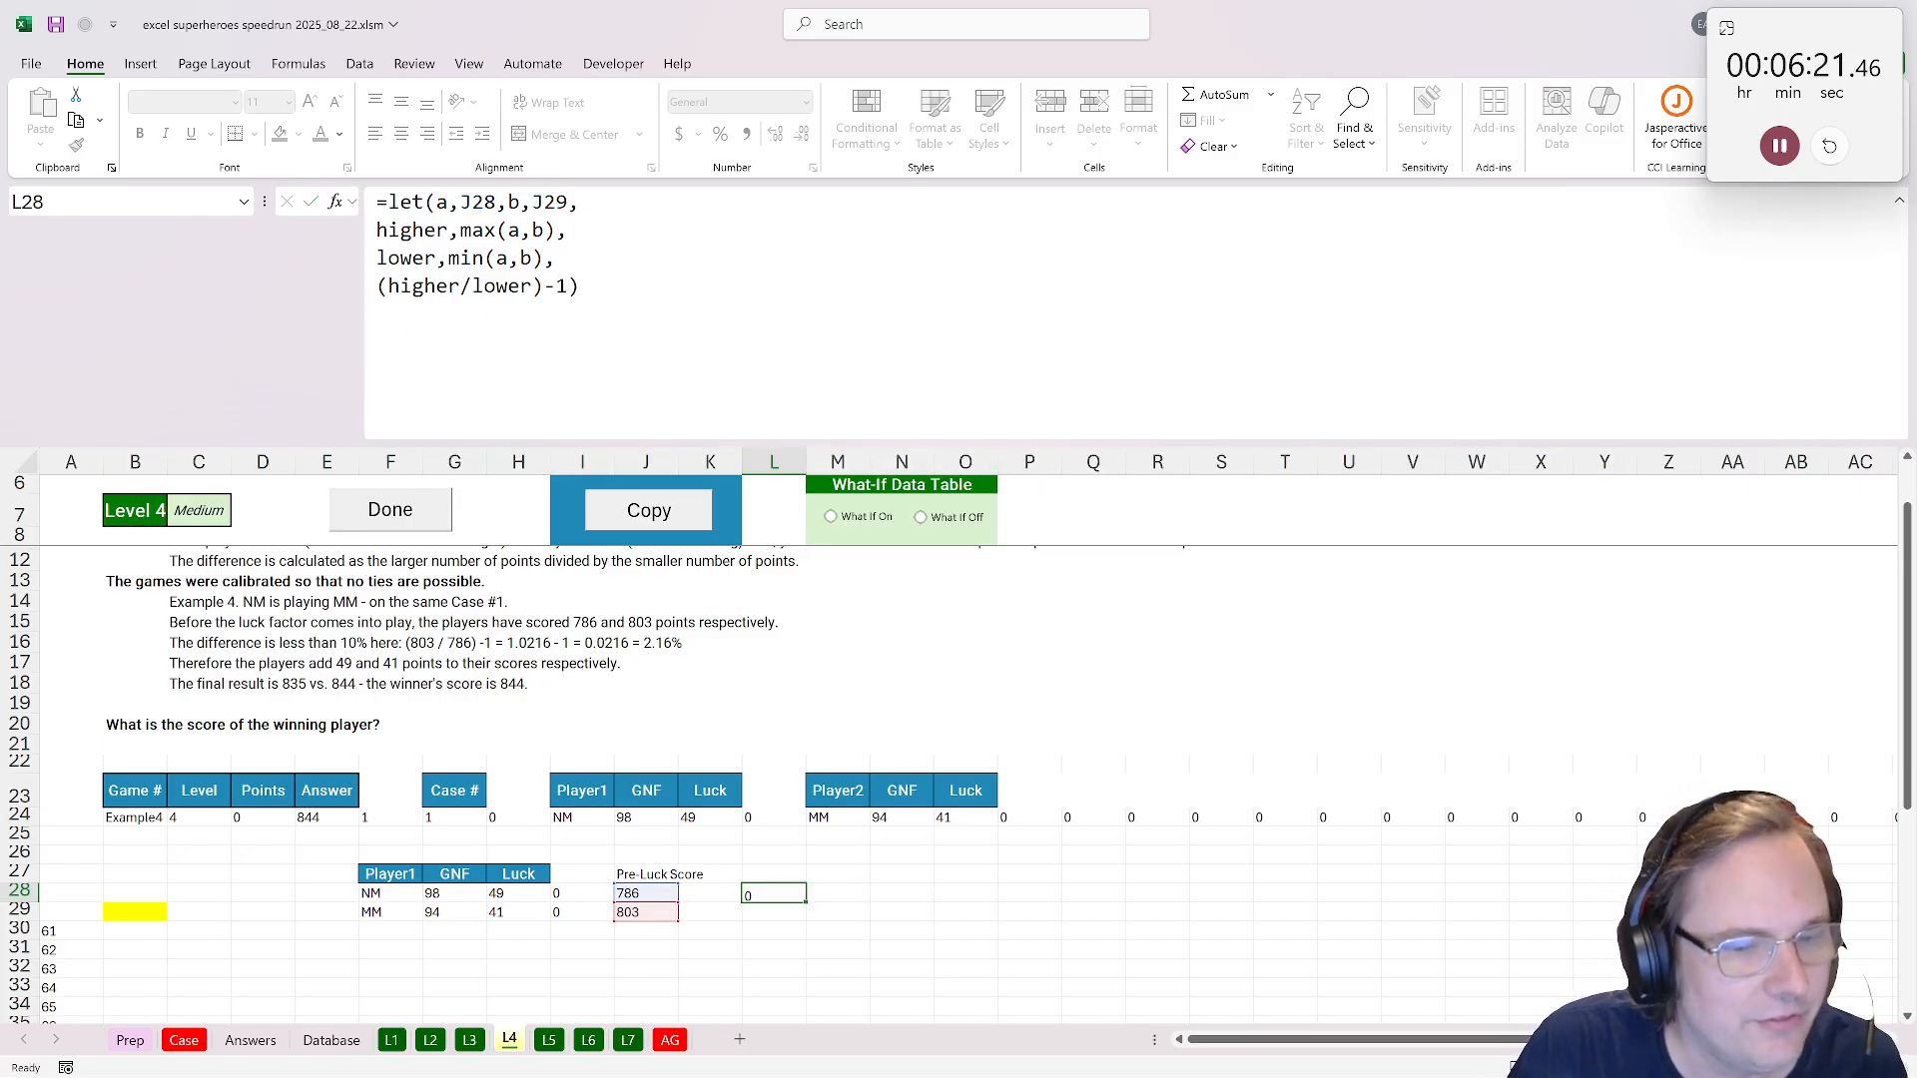
left_click(614, 639)
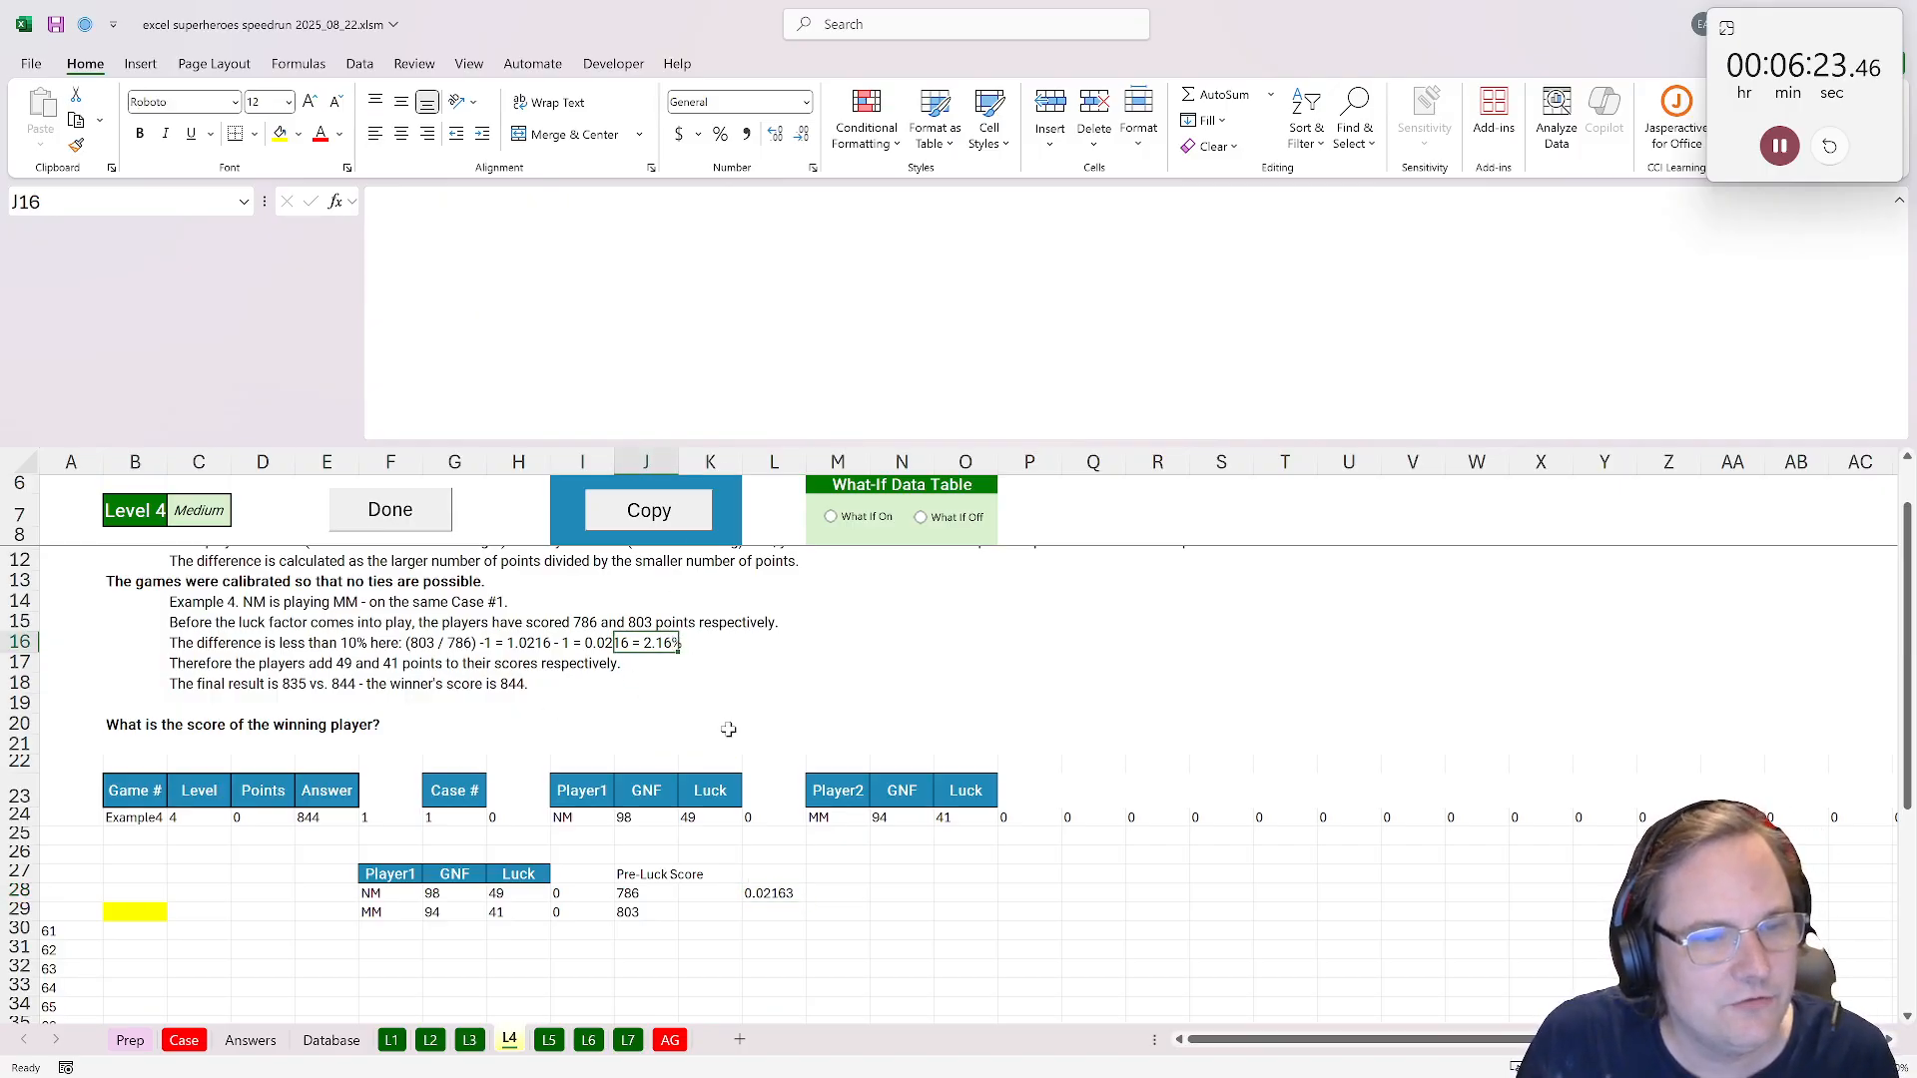
Move the percentage difference formula from L28 to M28.
left_click(769, 891)
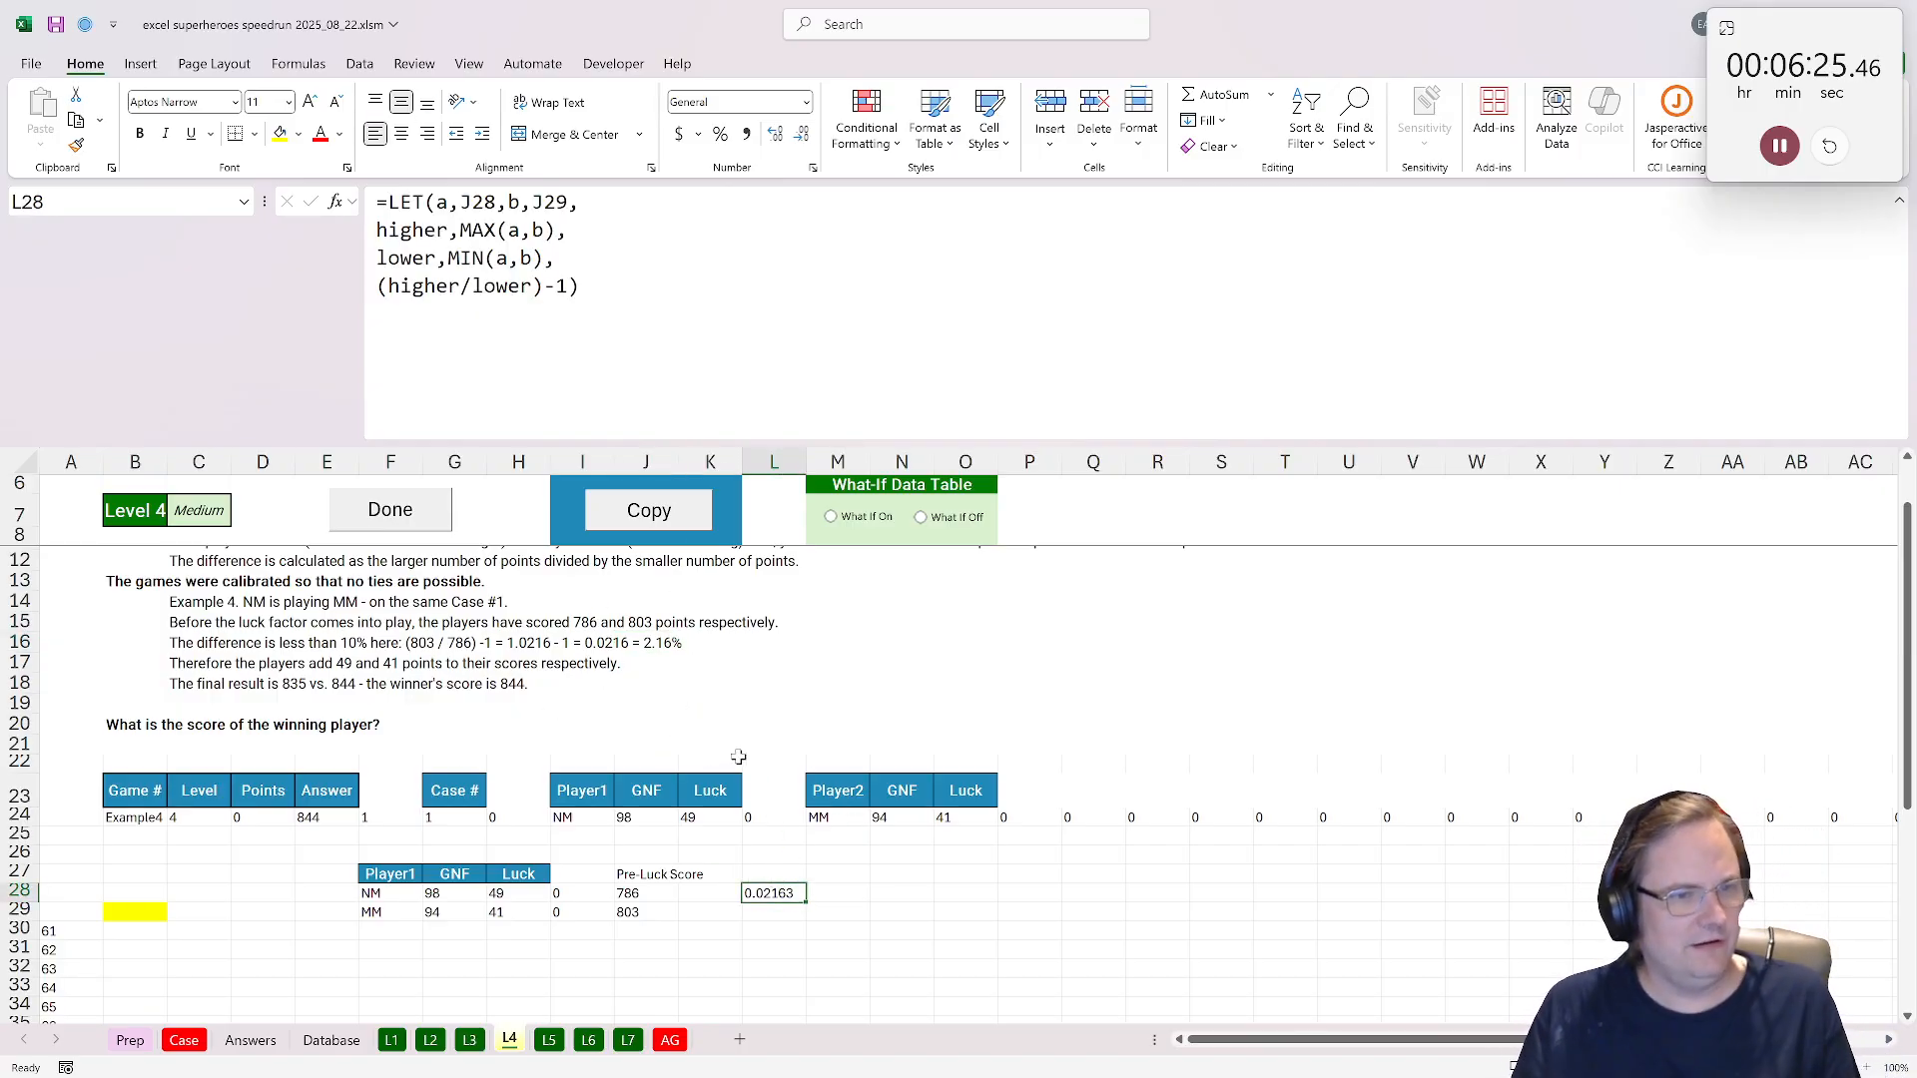
scroll(738, 757, "down", 1)
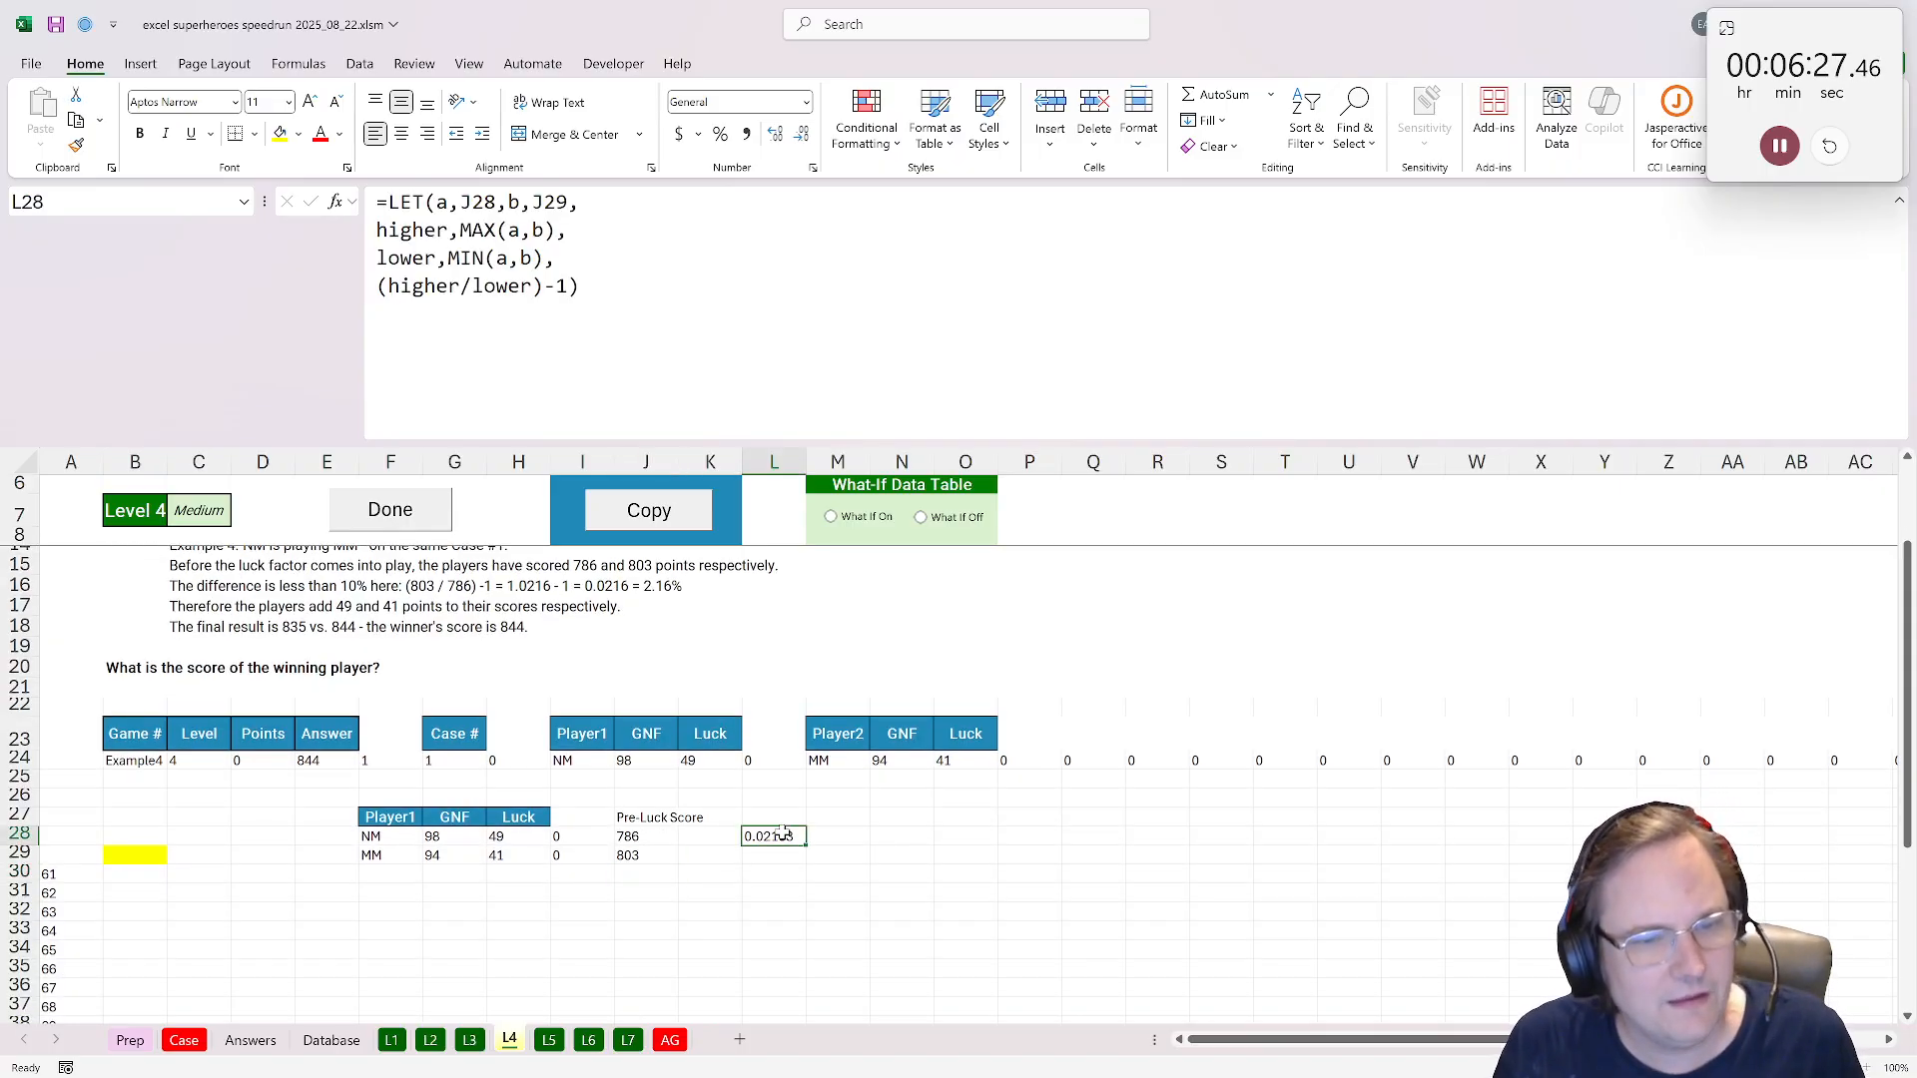
left_click_drag(784, 832, 848, 832)
Enter the headings "Close" in K27 and "Final" in L27 beside the pre-luck score heading.
left_click(755, 818)
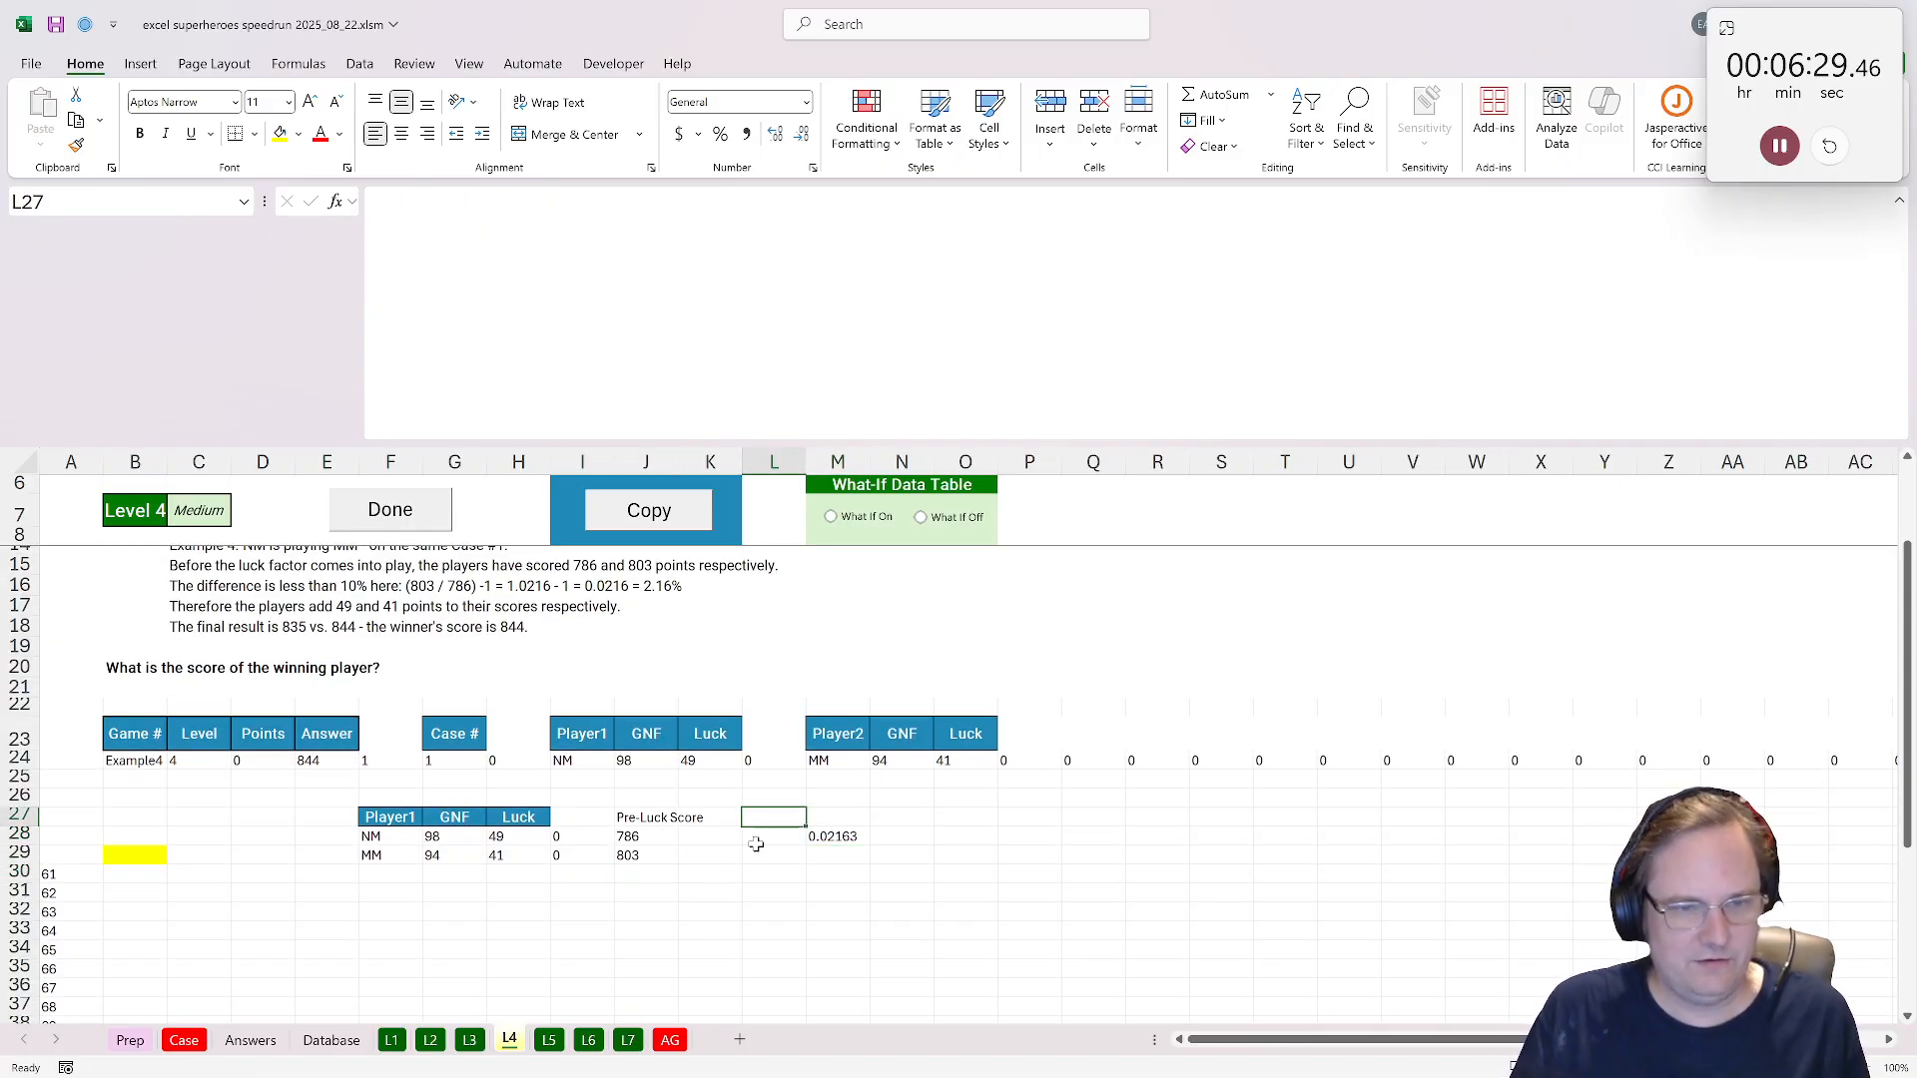
left_click(756, 843)
key("Left")
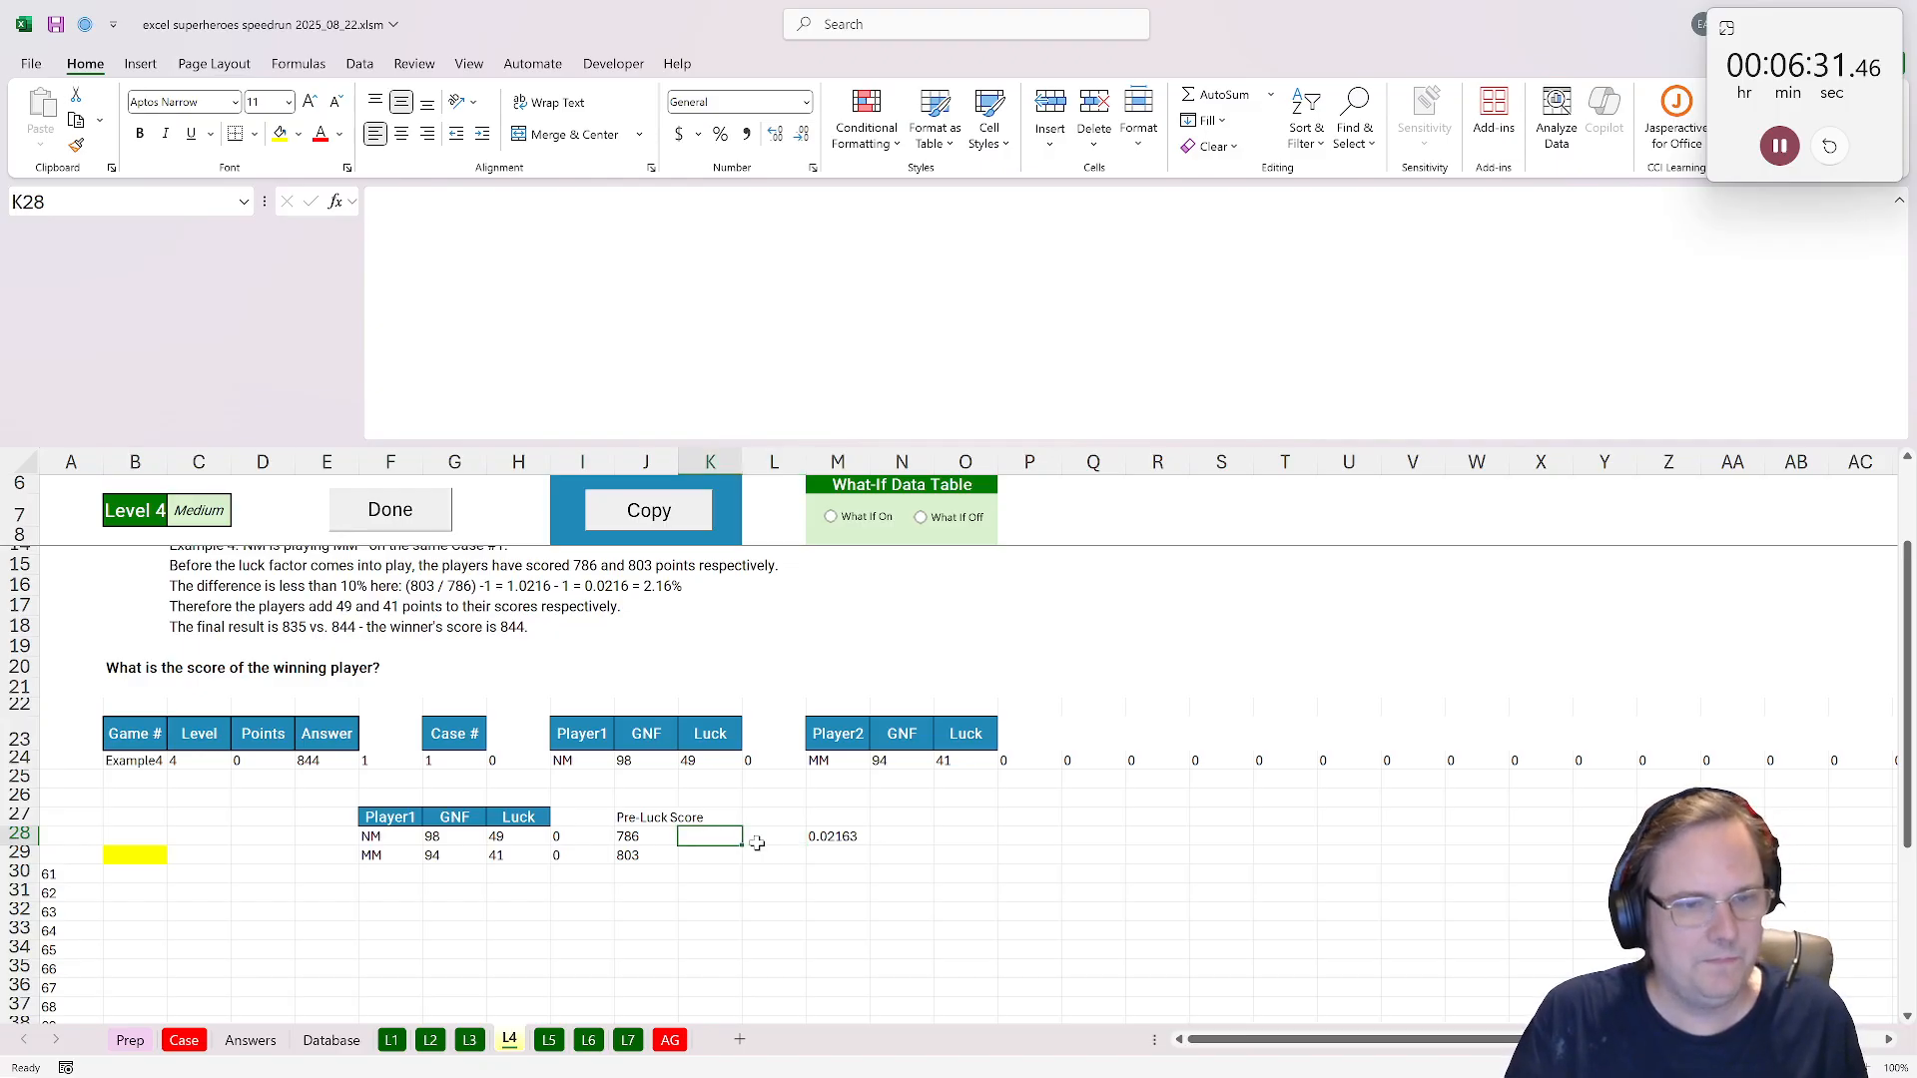
key("Right")
key("Left")
key("Right")
key("Left")
key("Up")
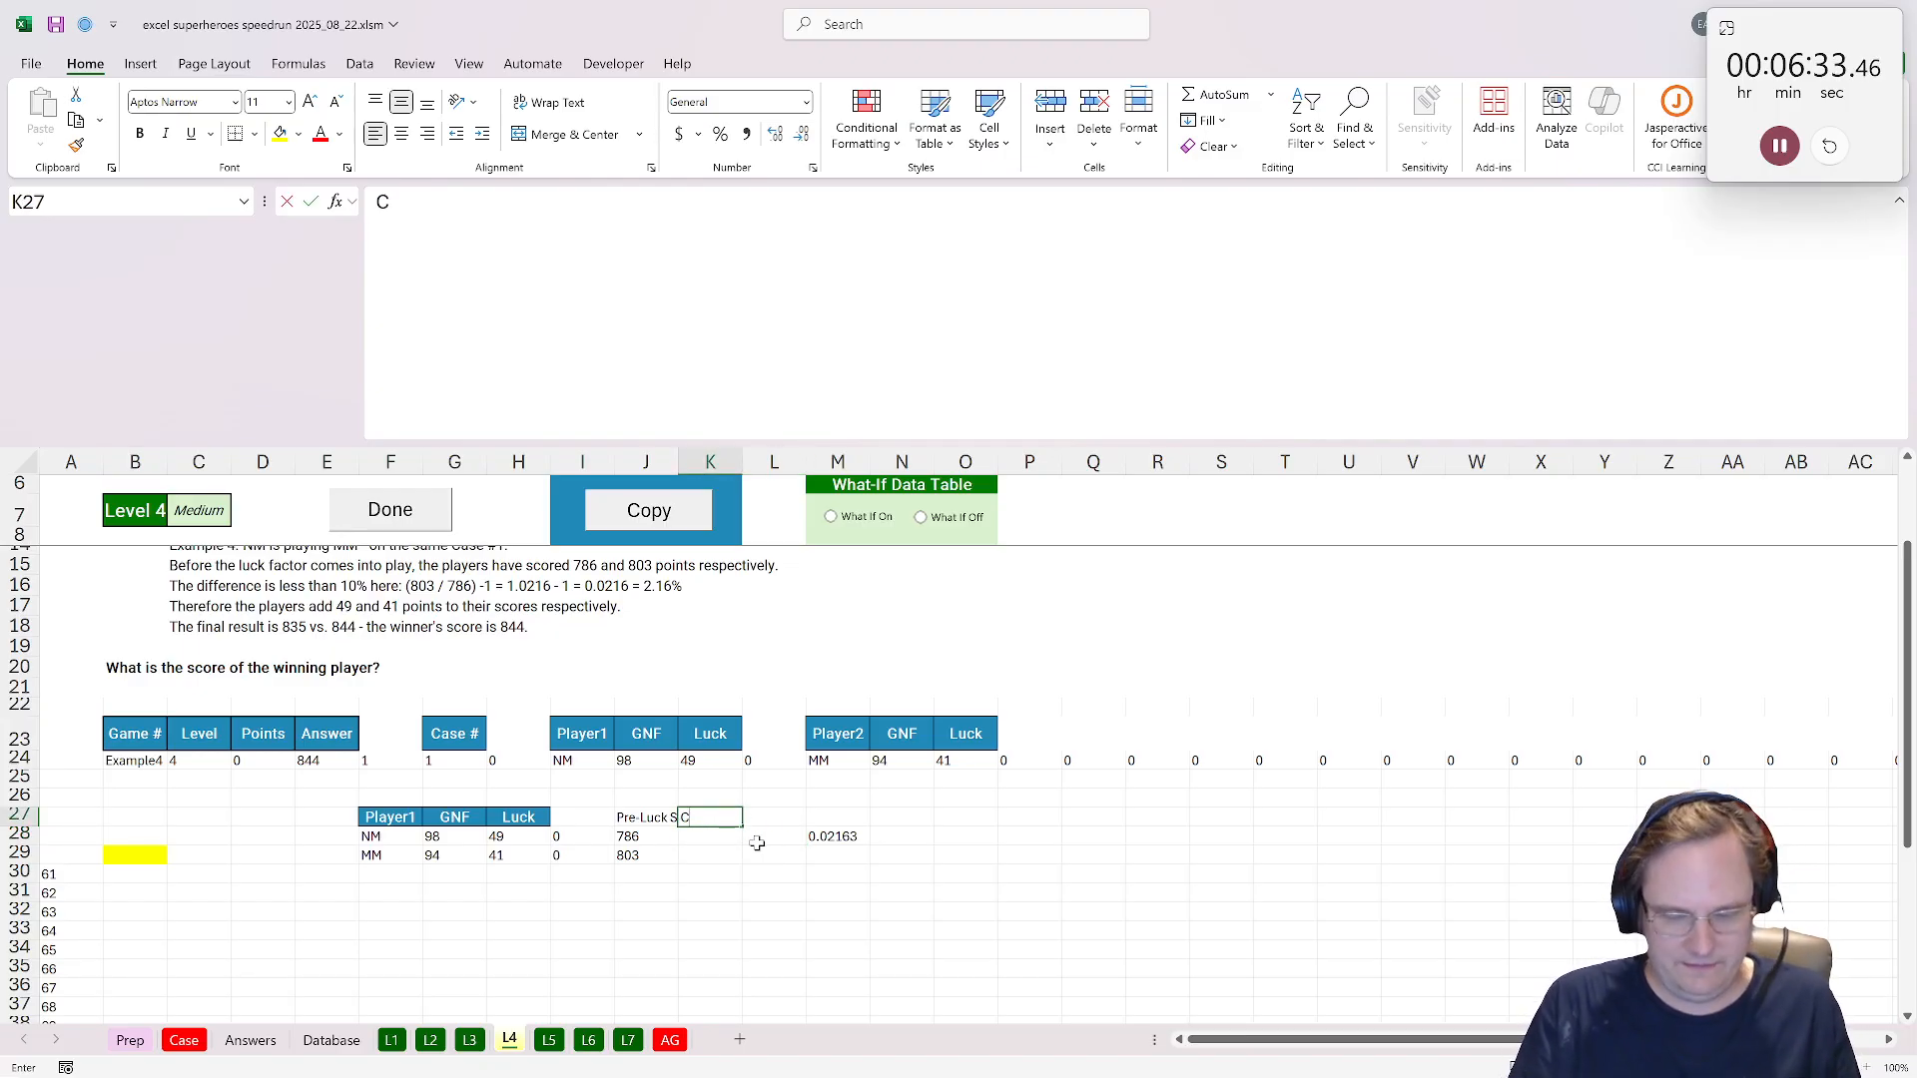
type("CLose")
key("Tab")
type("Final")
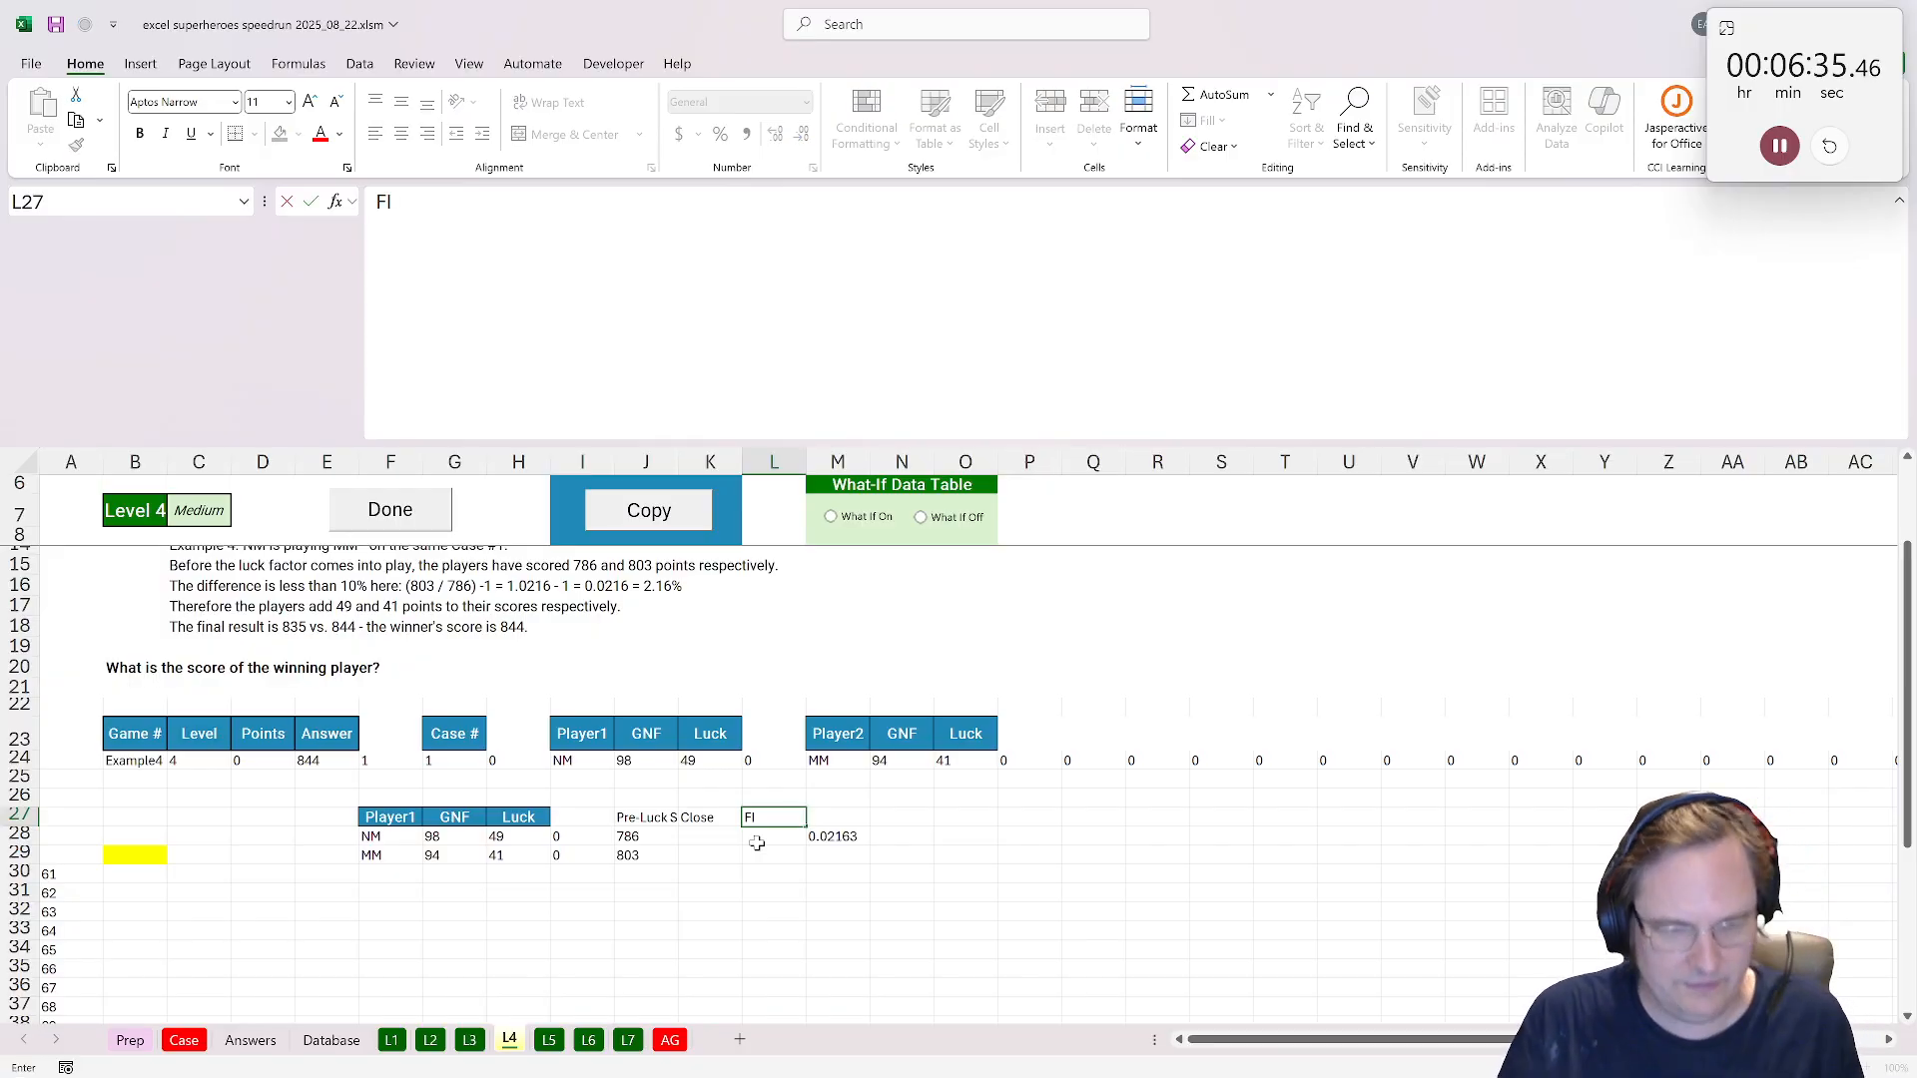
key("Return")
Enter =IF(M28<0.1,1,0) in K28 to flag a close match, and compare it with the Level 4 example.
key("Left")
type("=if(")
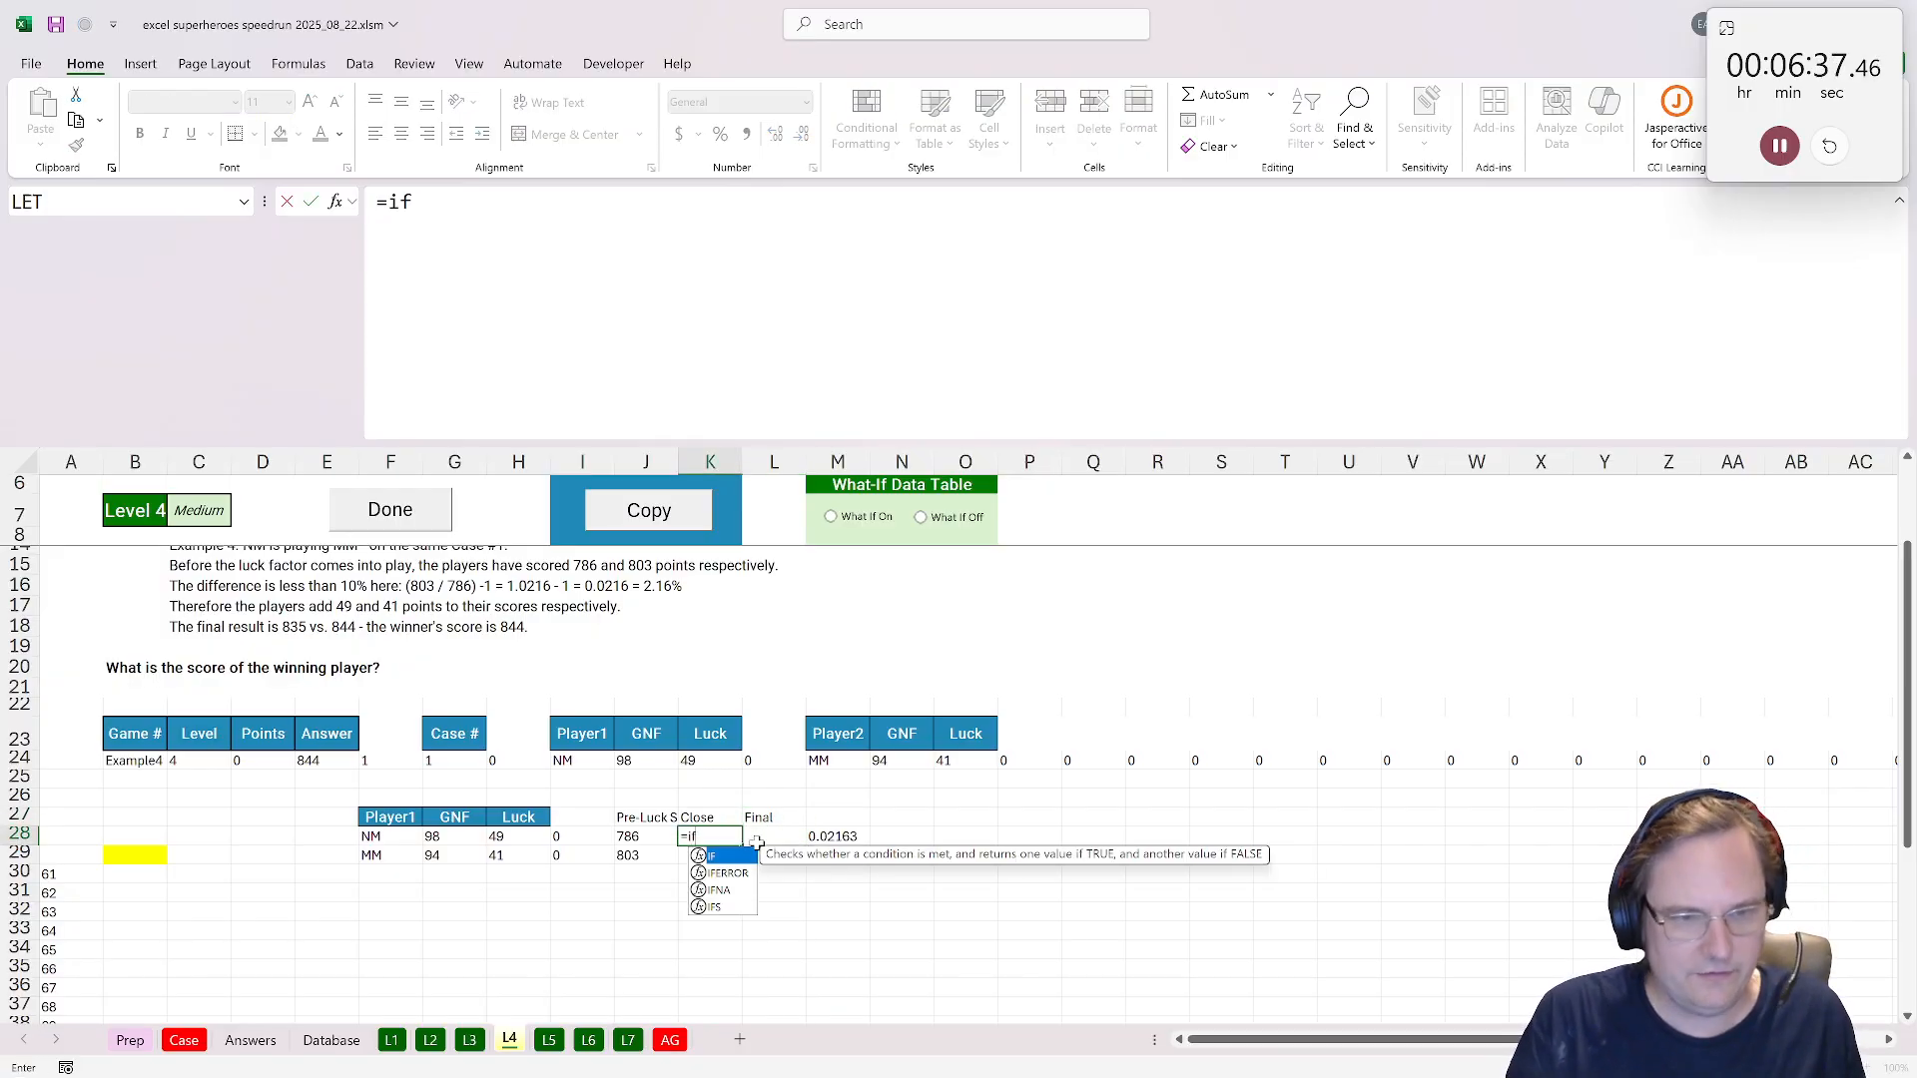
left_click(831, 838)
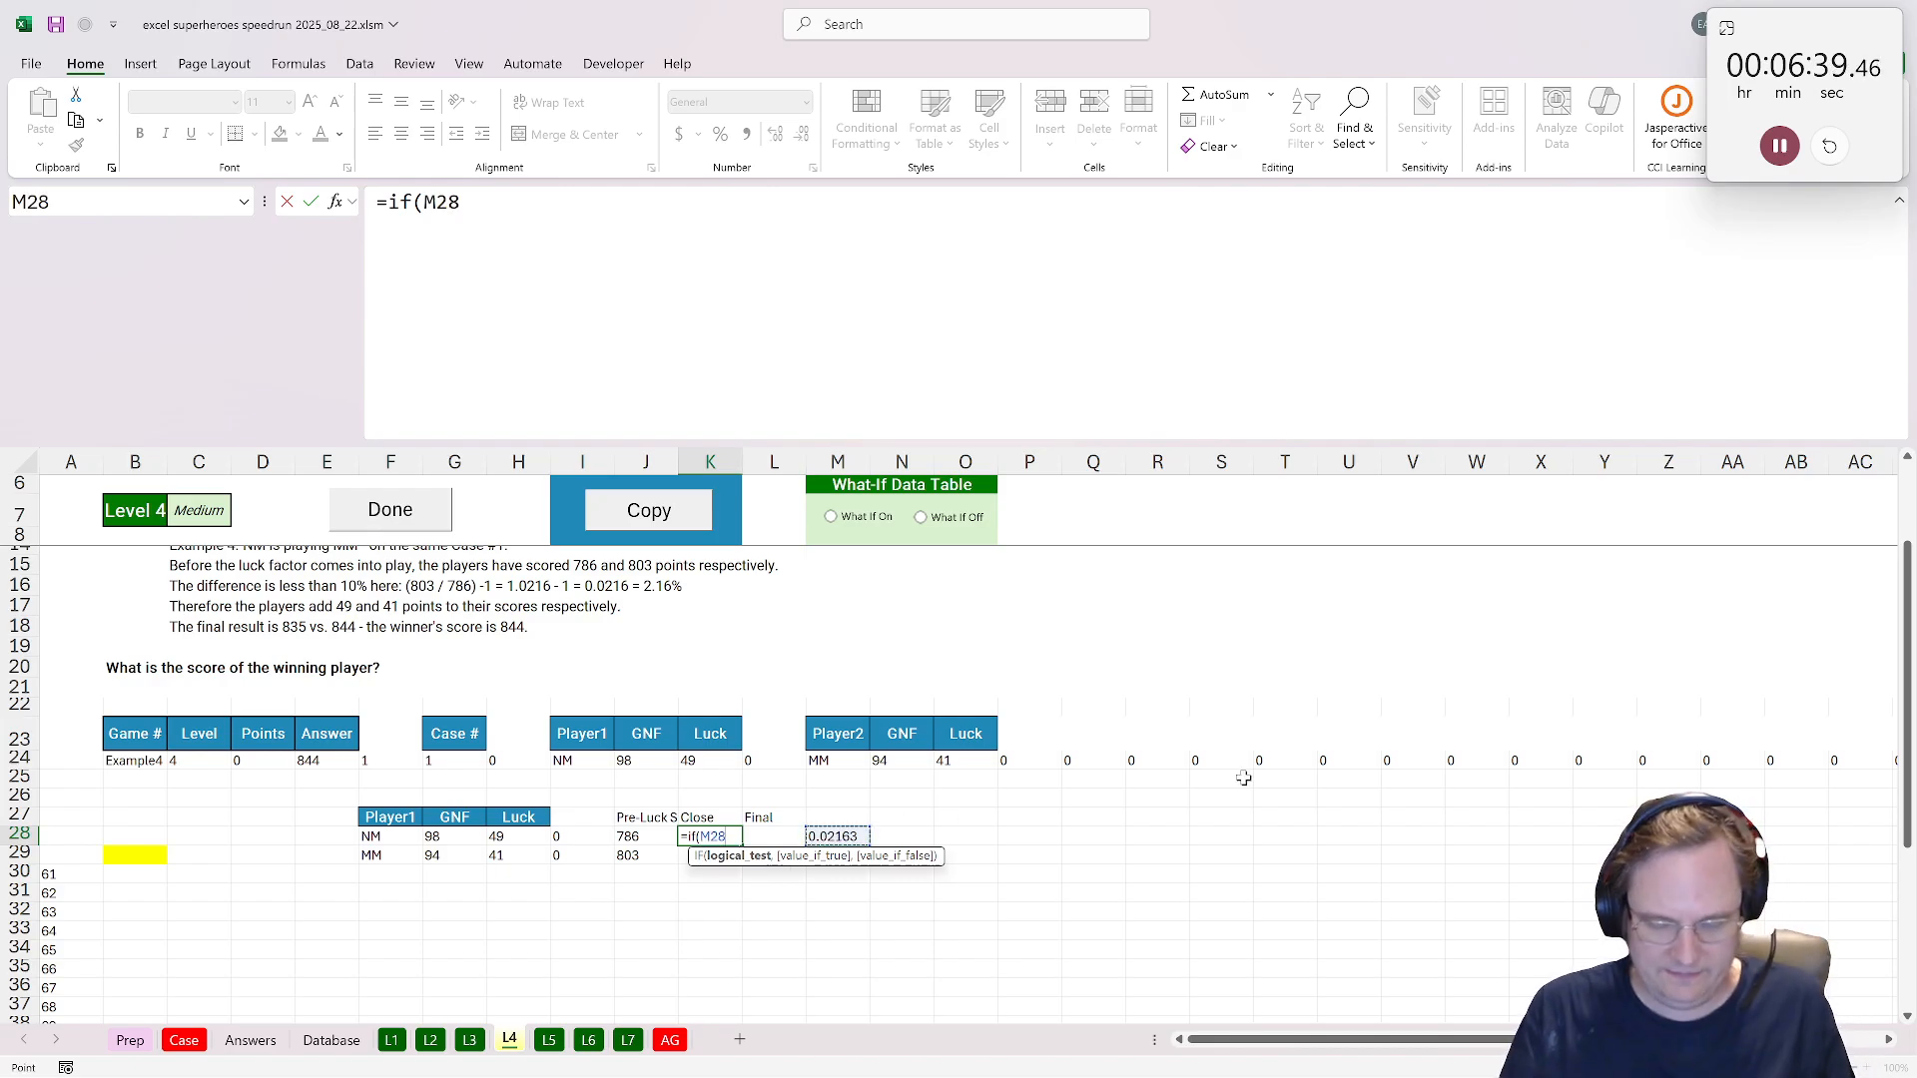
type("<0")
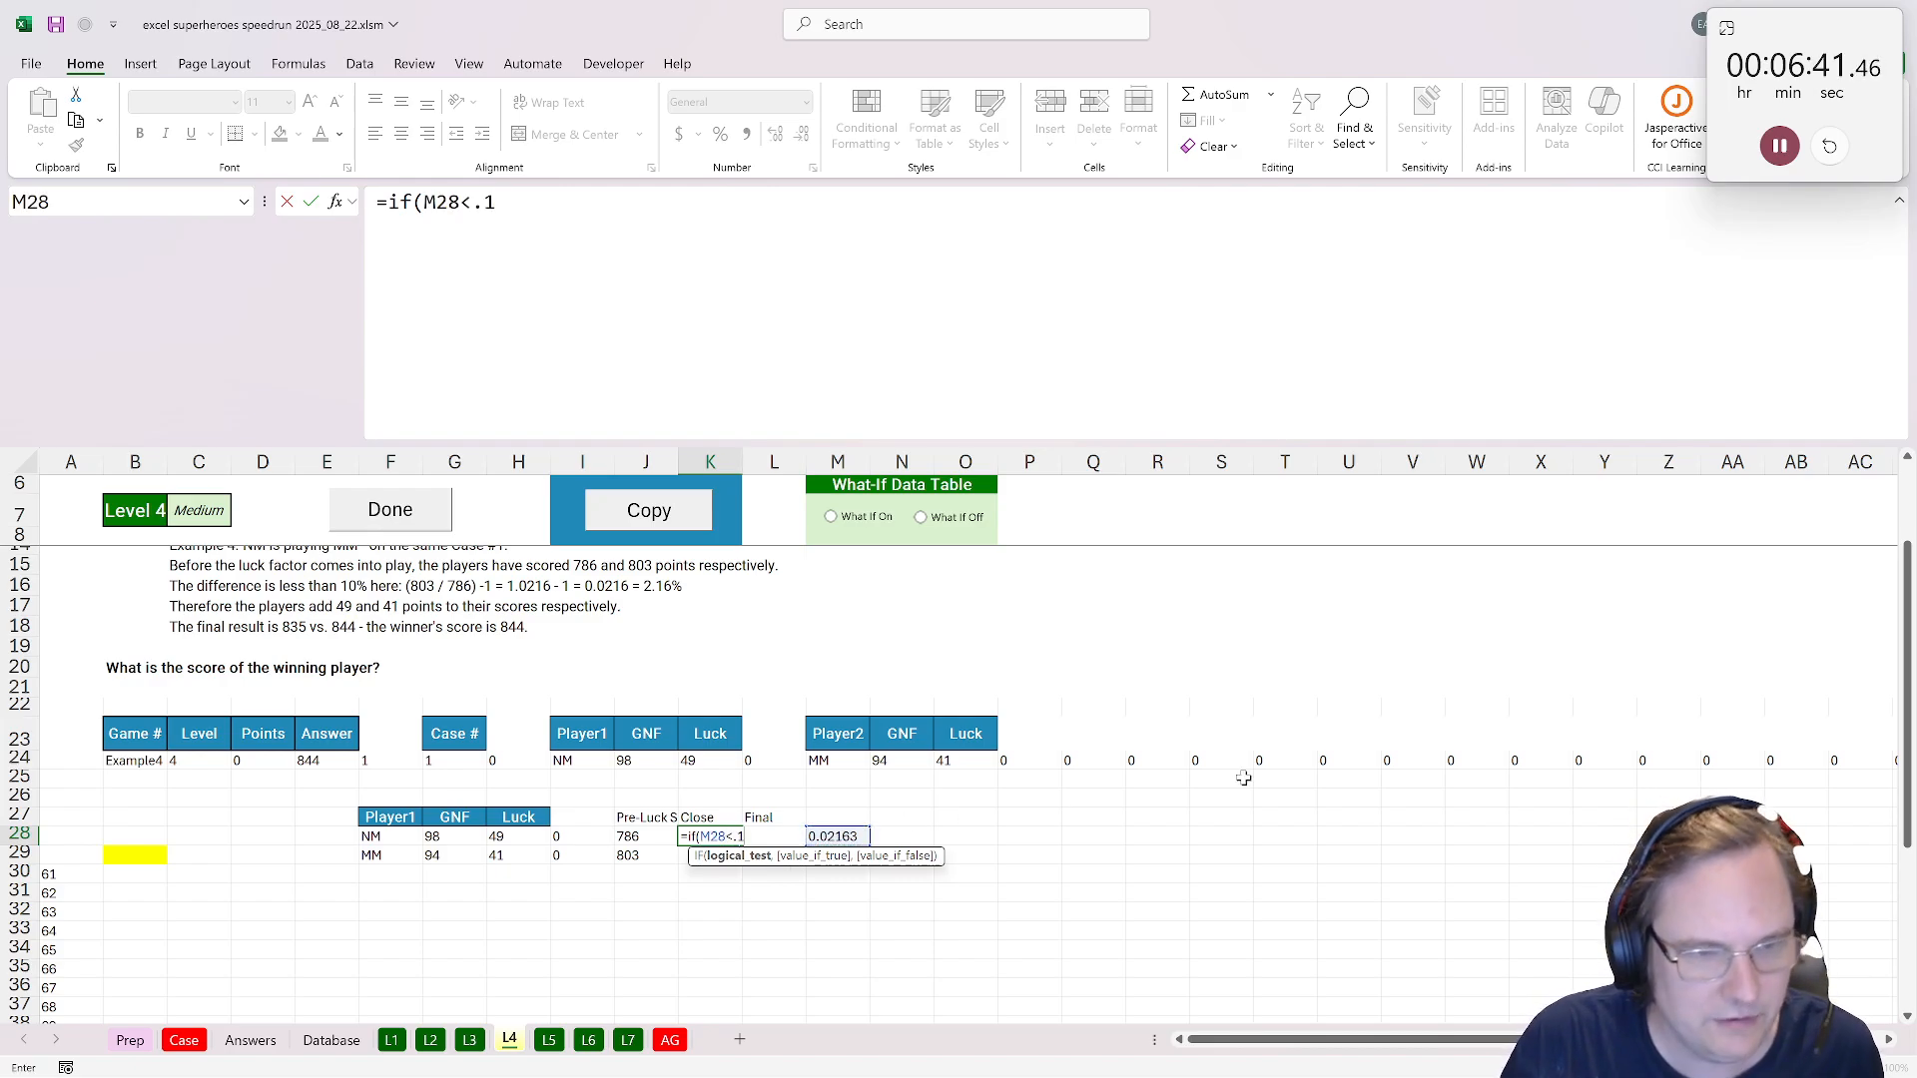
type(".1,1,")
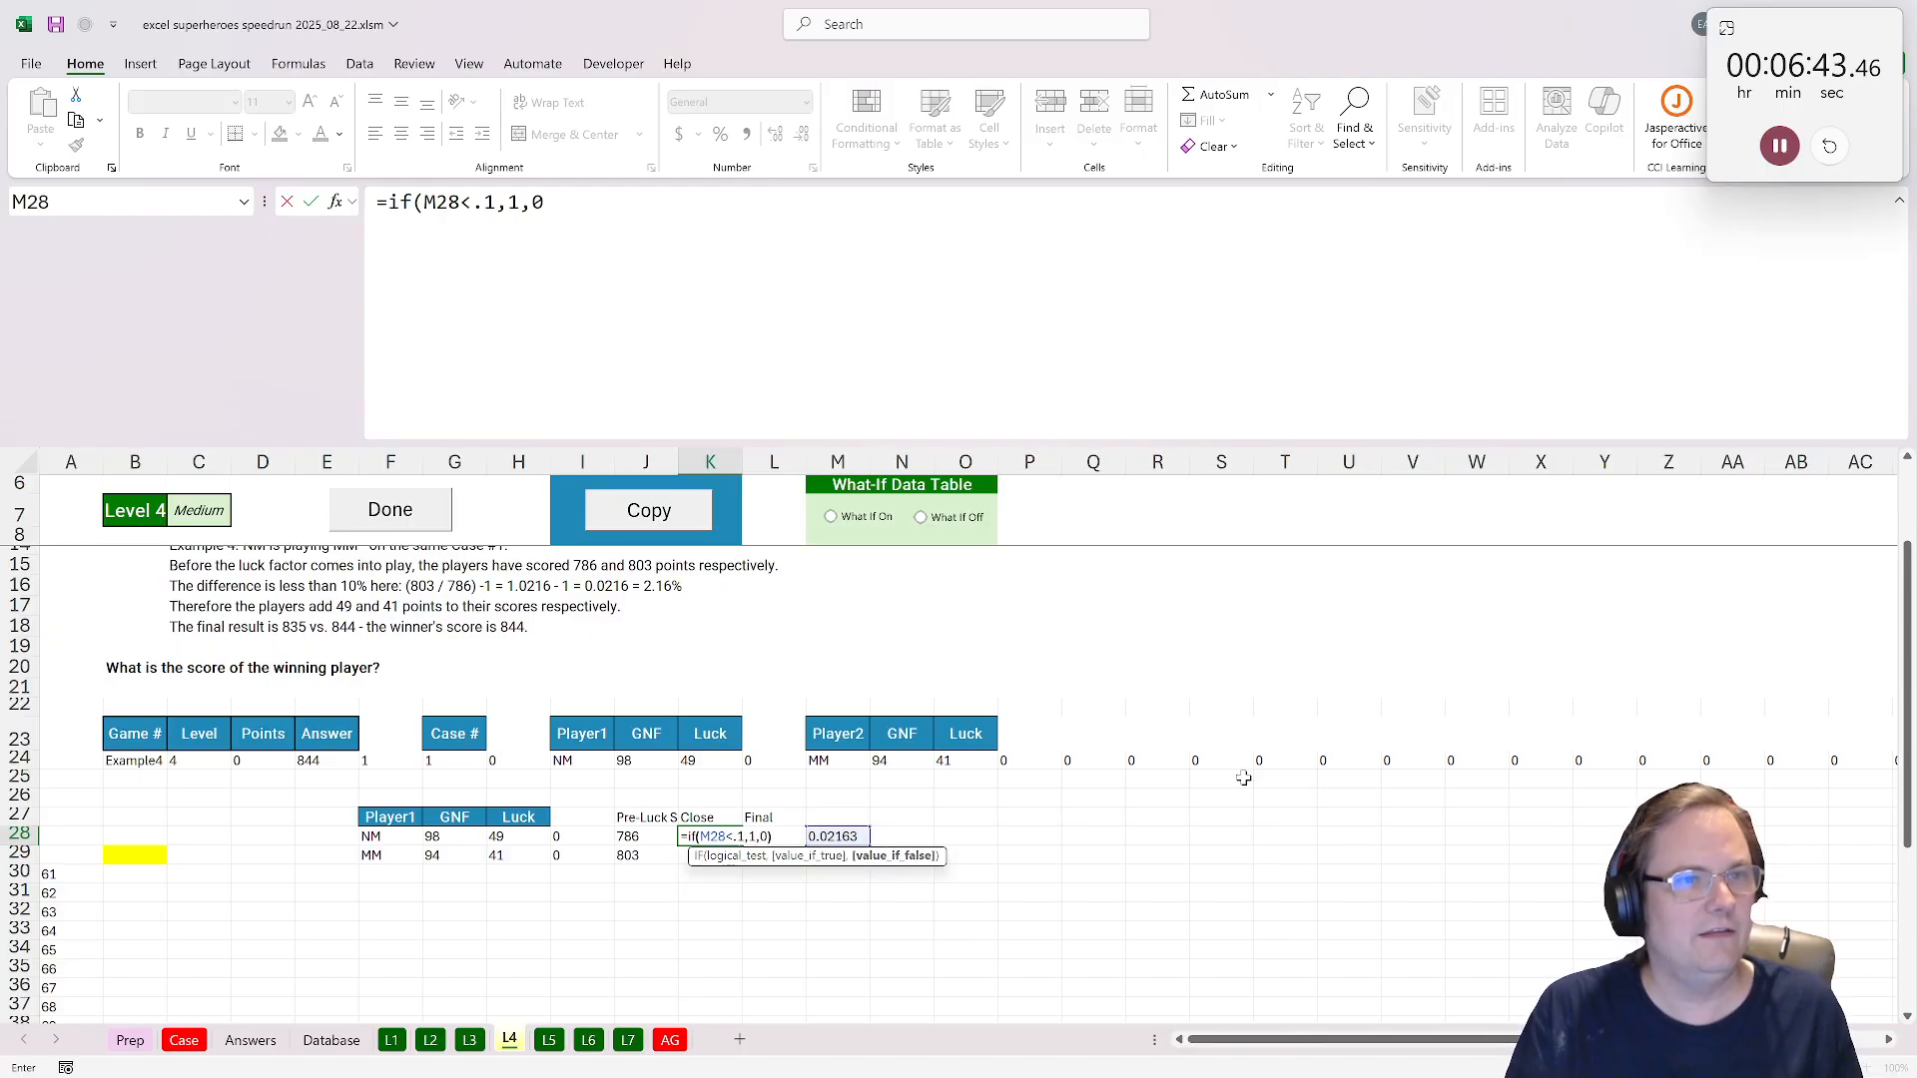
type("0")
key("ctrl+Return")
scroll(1243, 777, "up", 2)
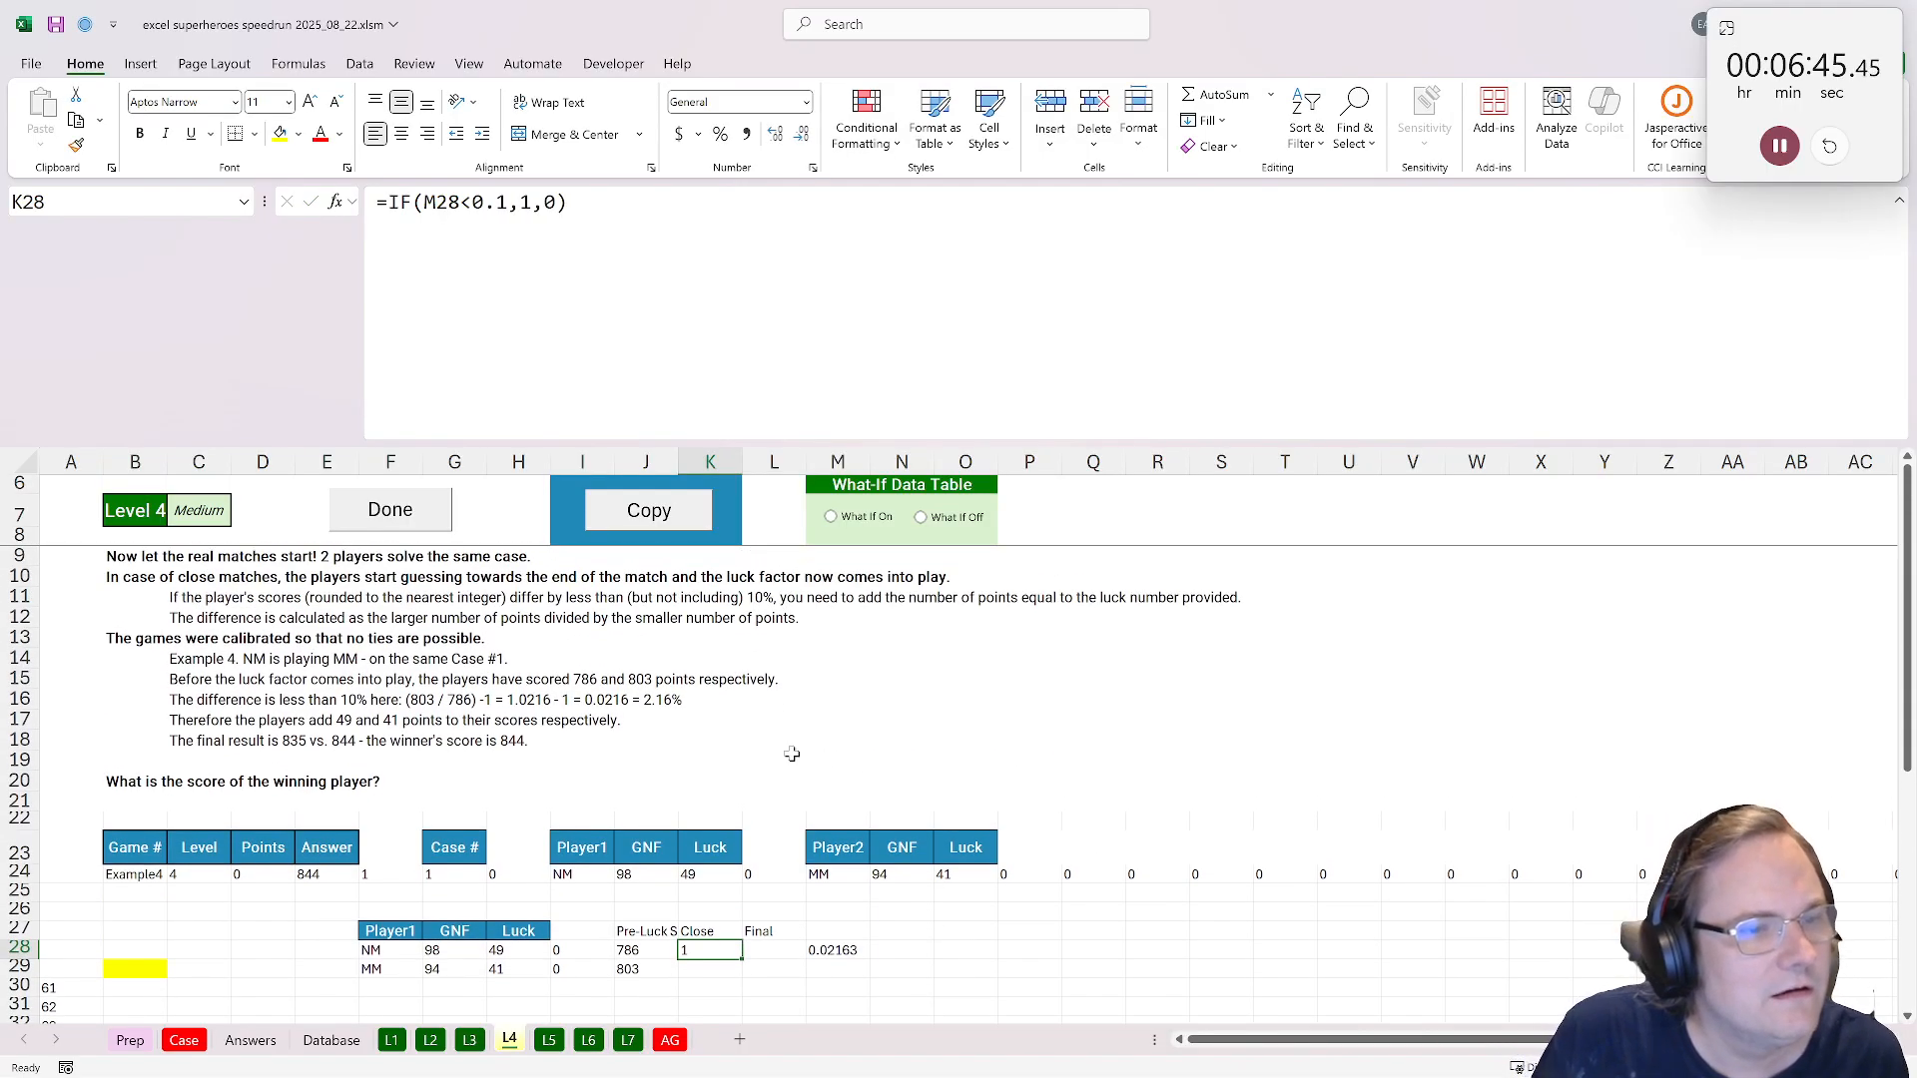
left_click(199, 703)
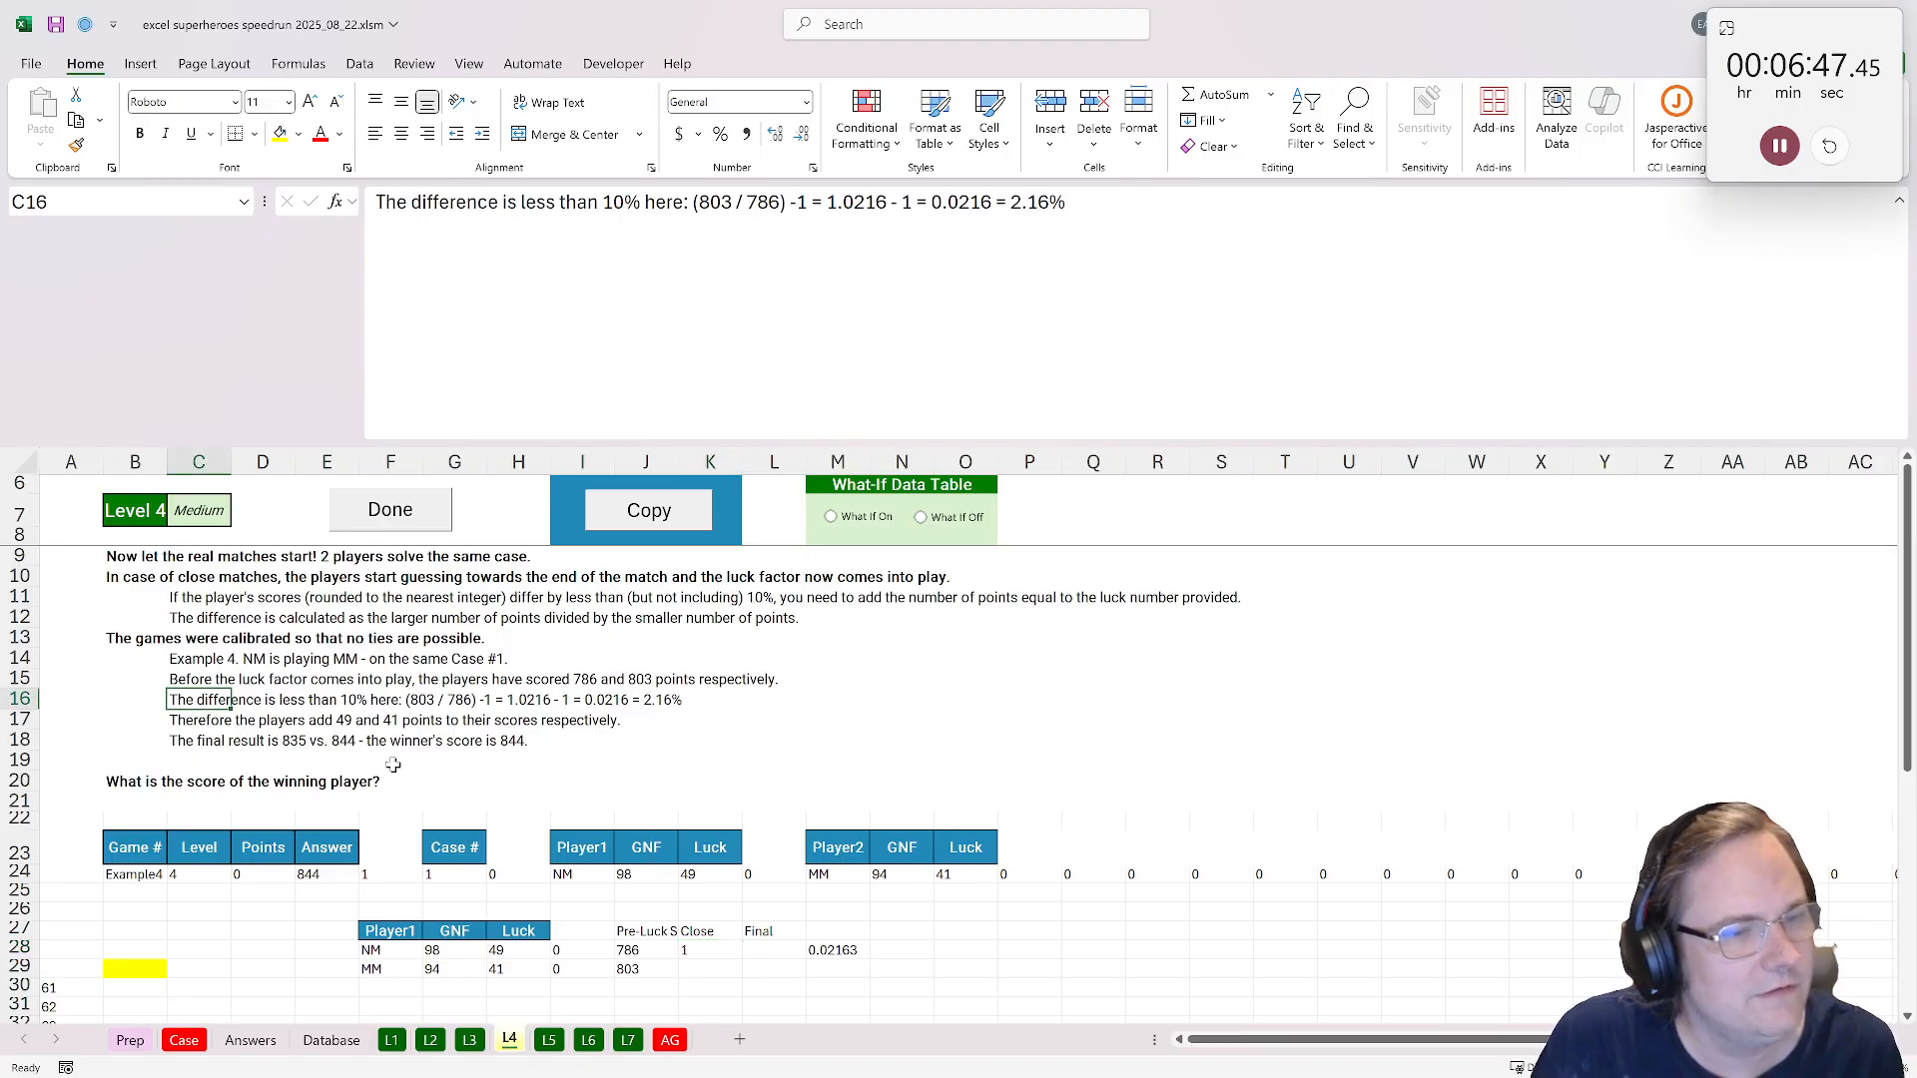
Copy the close-match formula from K28 to K29 and point its reference to M28.
scroll(450, 767, "down", 1)
left_click(701, 893)
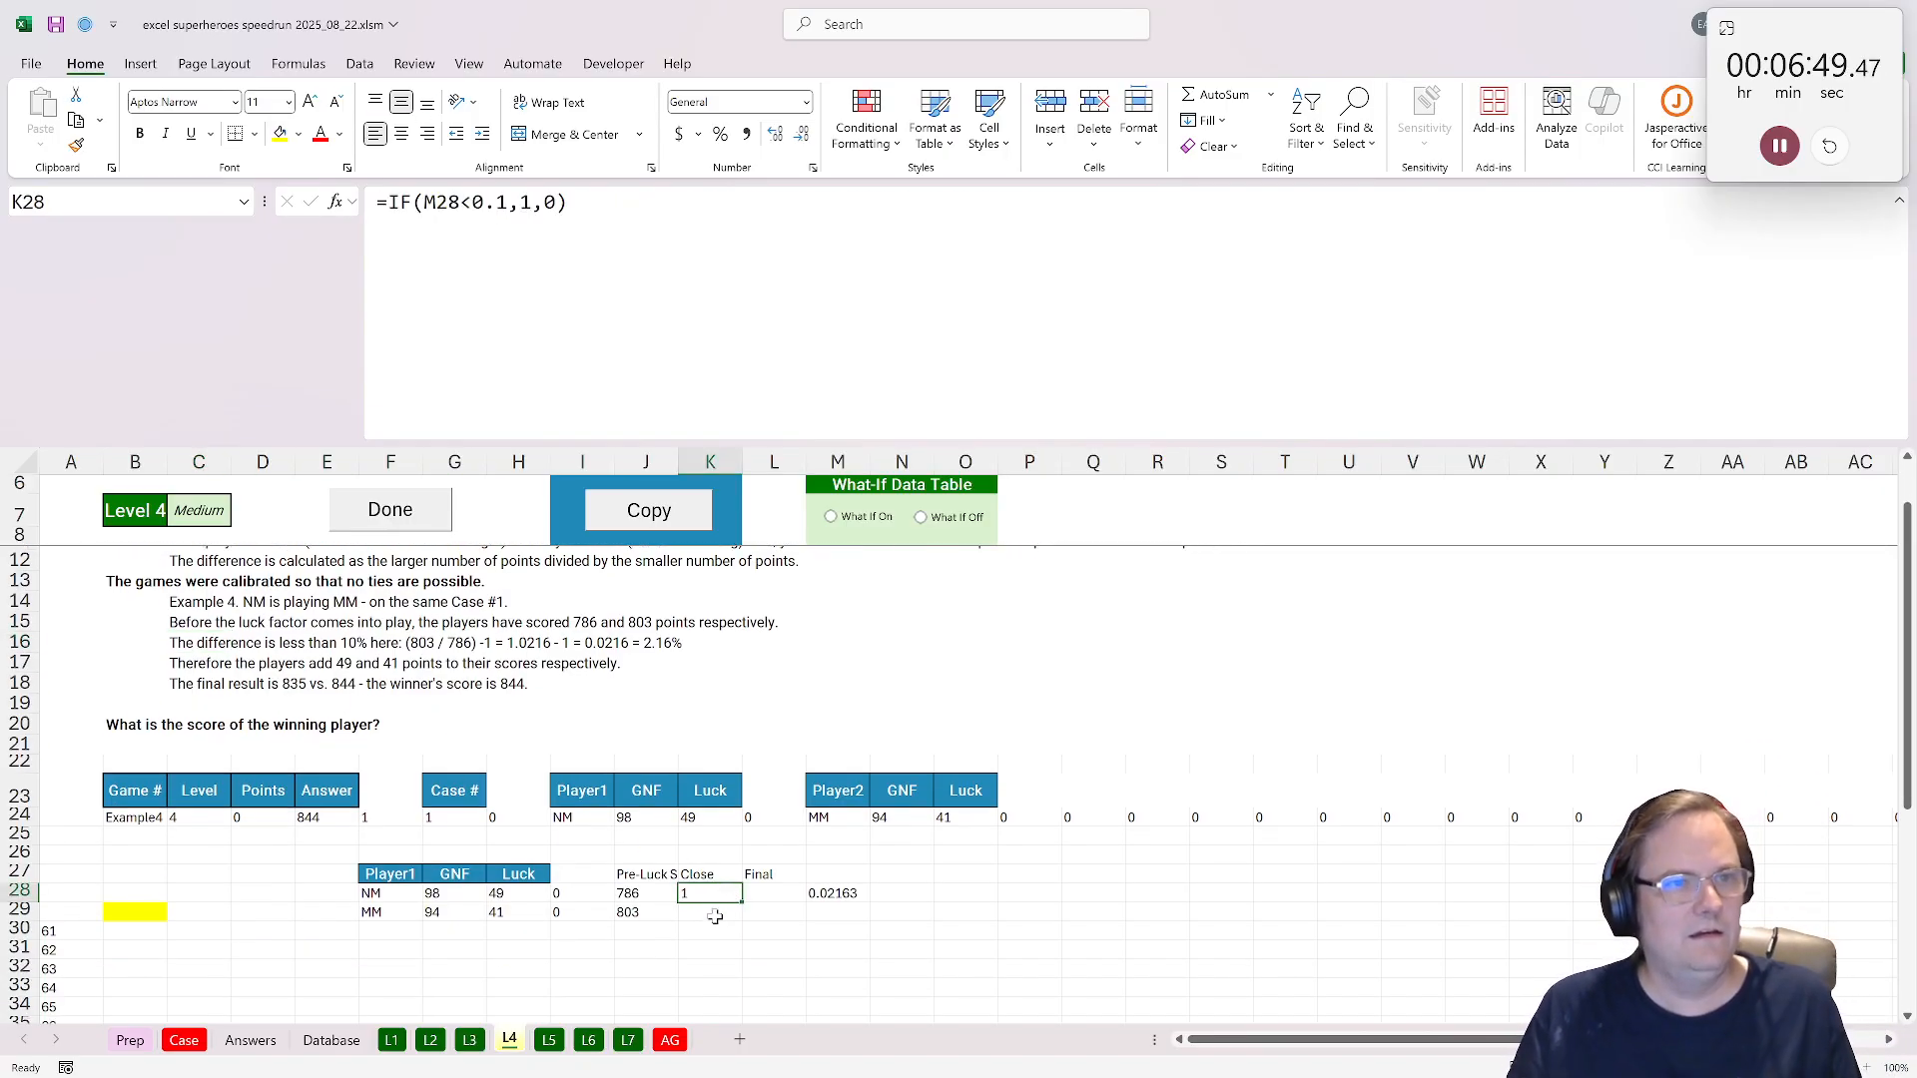
key("ctrl+c")
left_click(692, 917)
key("ctrl+v")
double_click(710, 911)
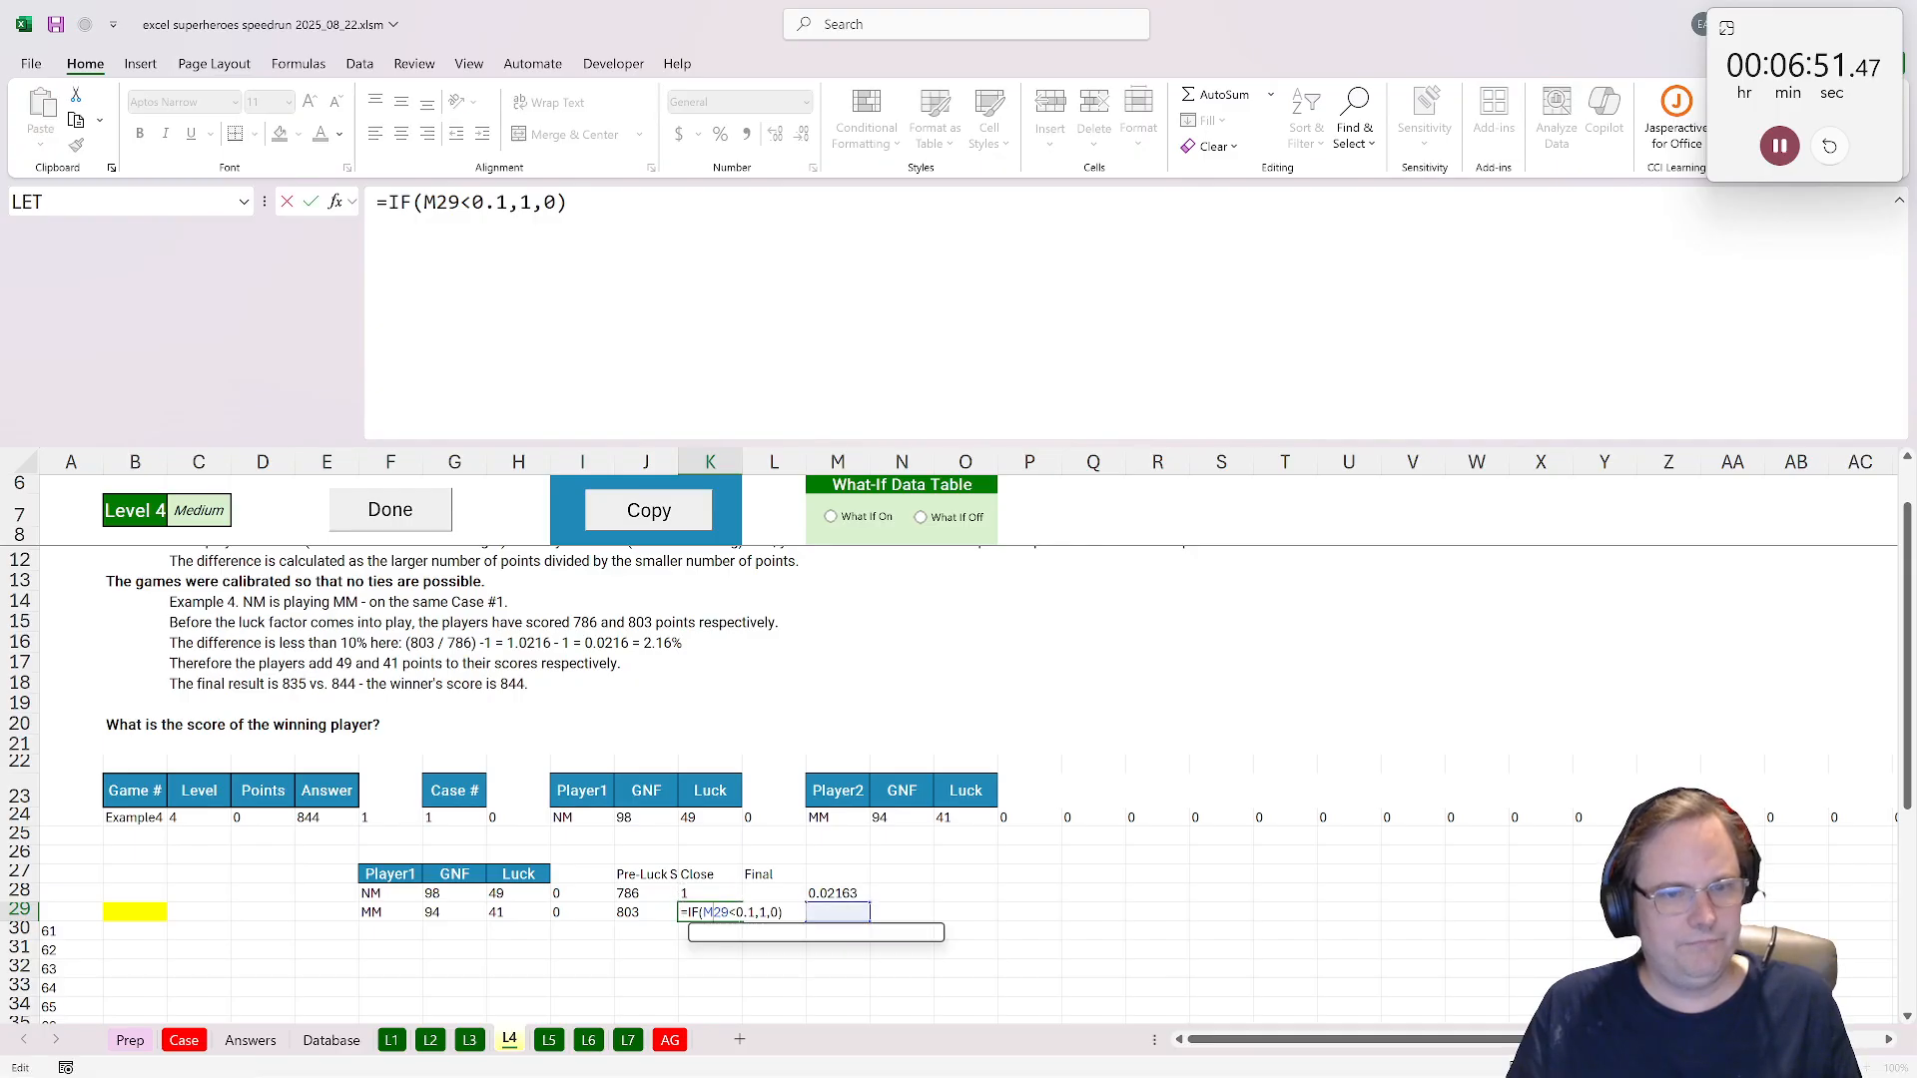
left_click_drag(844, 903, 844, 897)
key("Return")
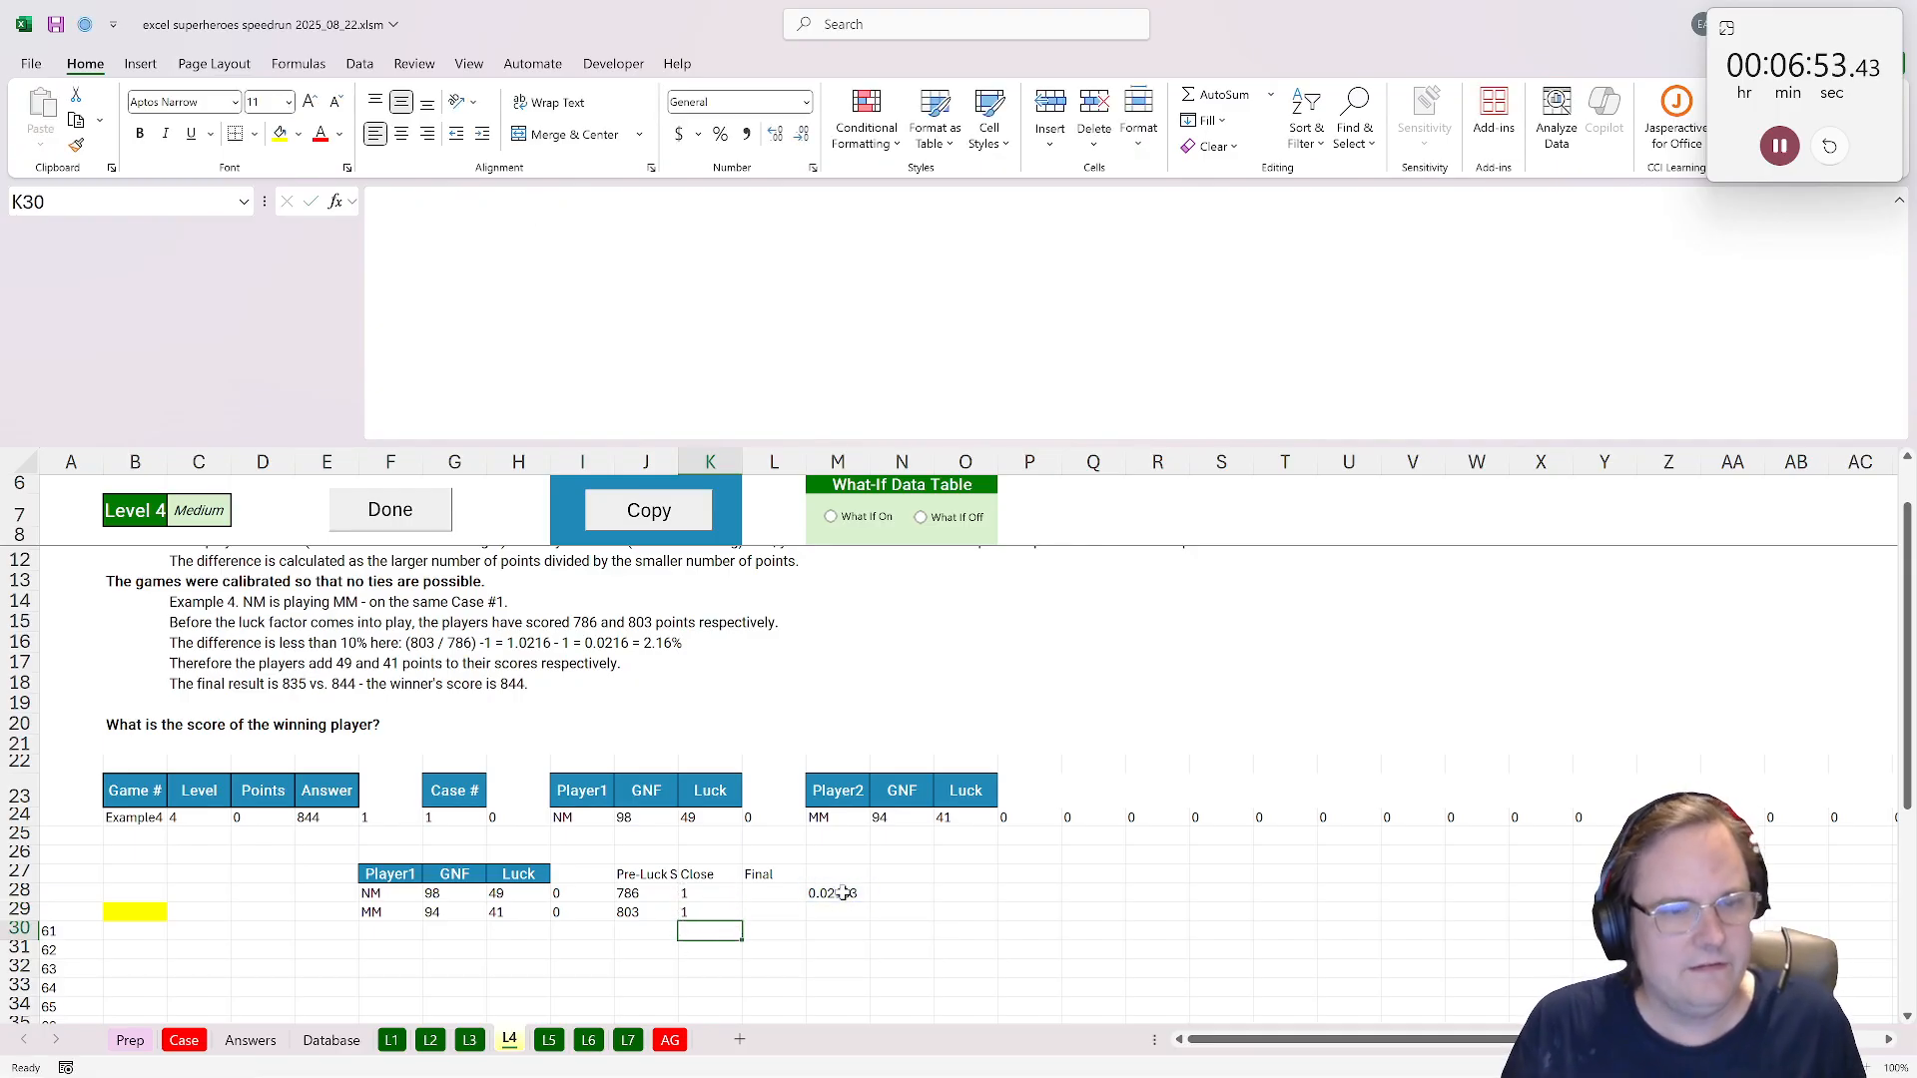
Calculate the first player's final score in L28 with the formula =J28+K28*H28.
key("Up")
key("Up")
left_click(780, 886)
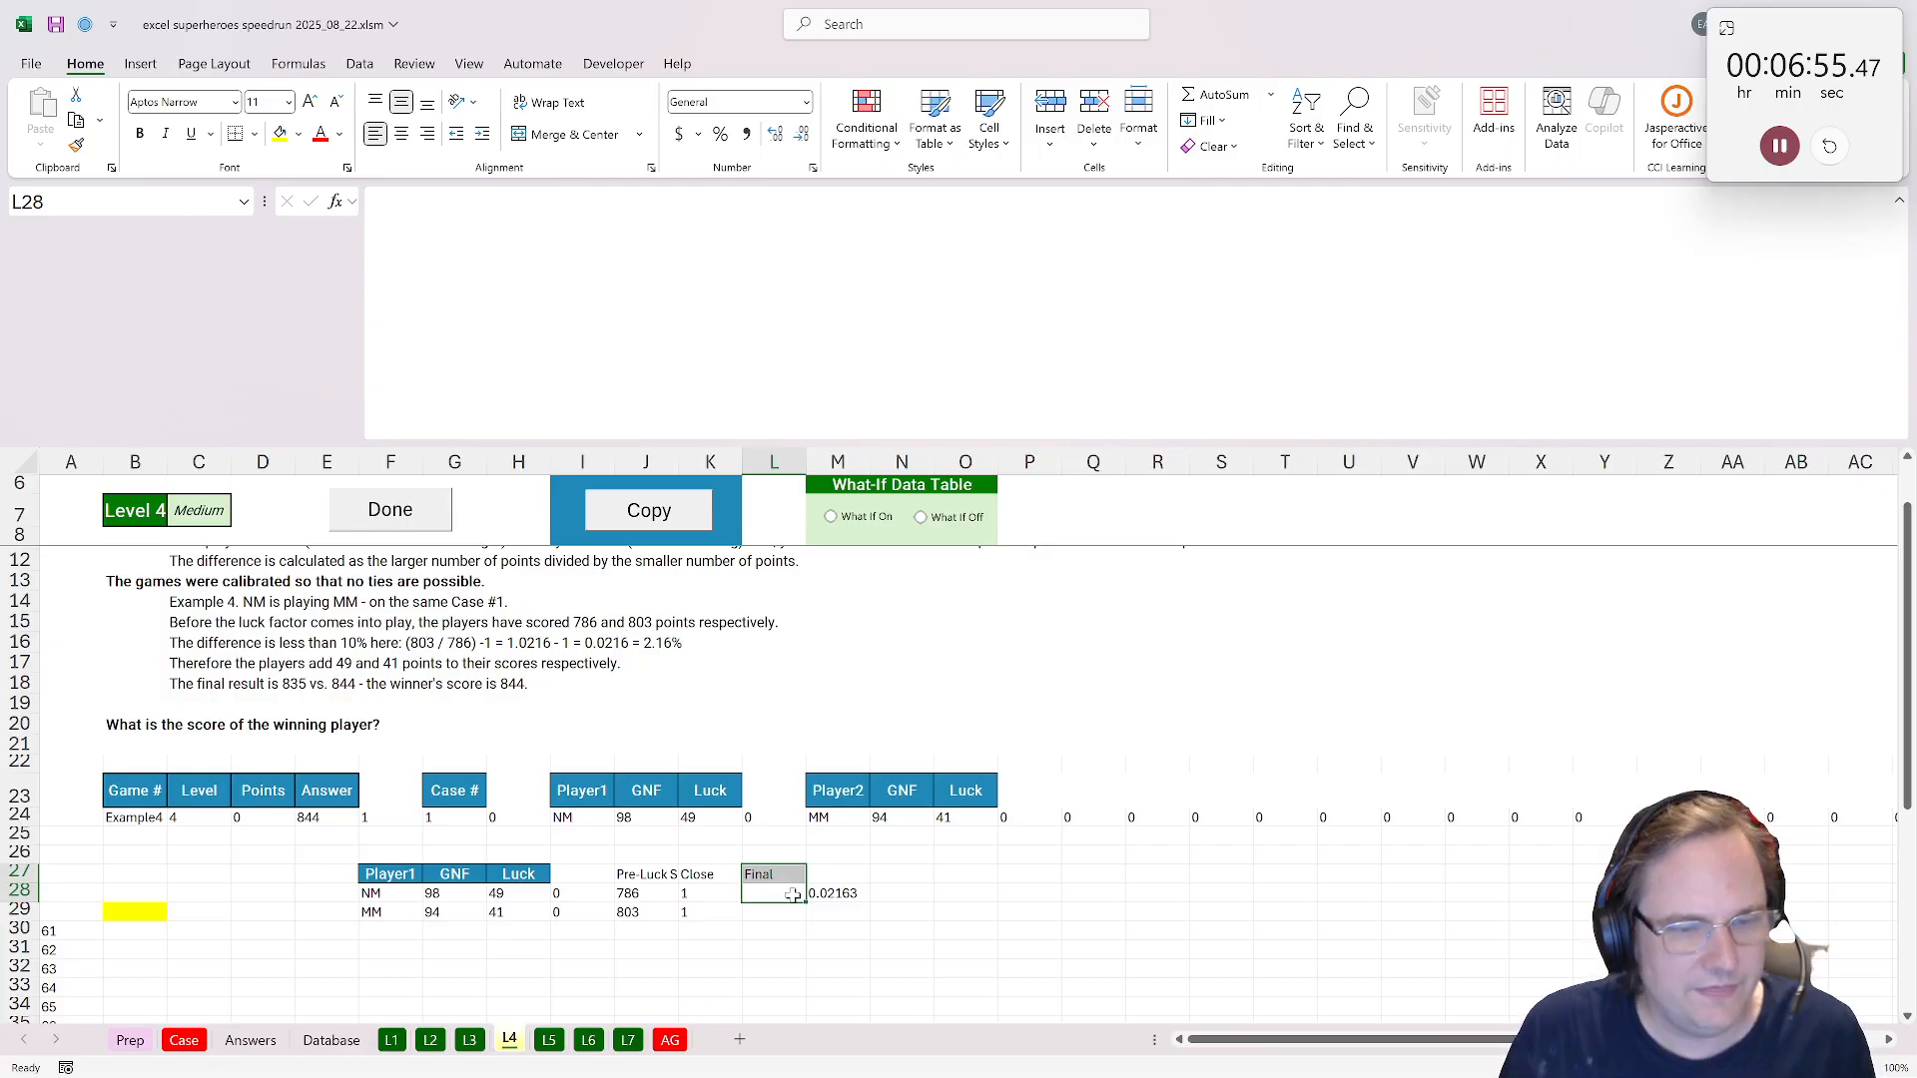
type("=")
key("Left")
key("Left")
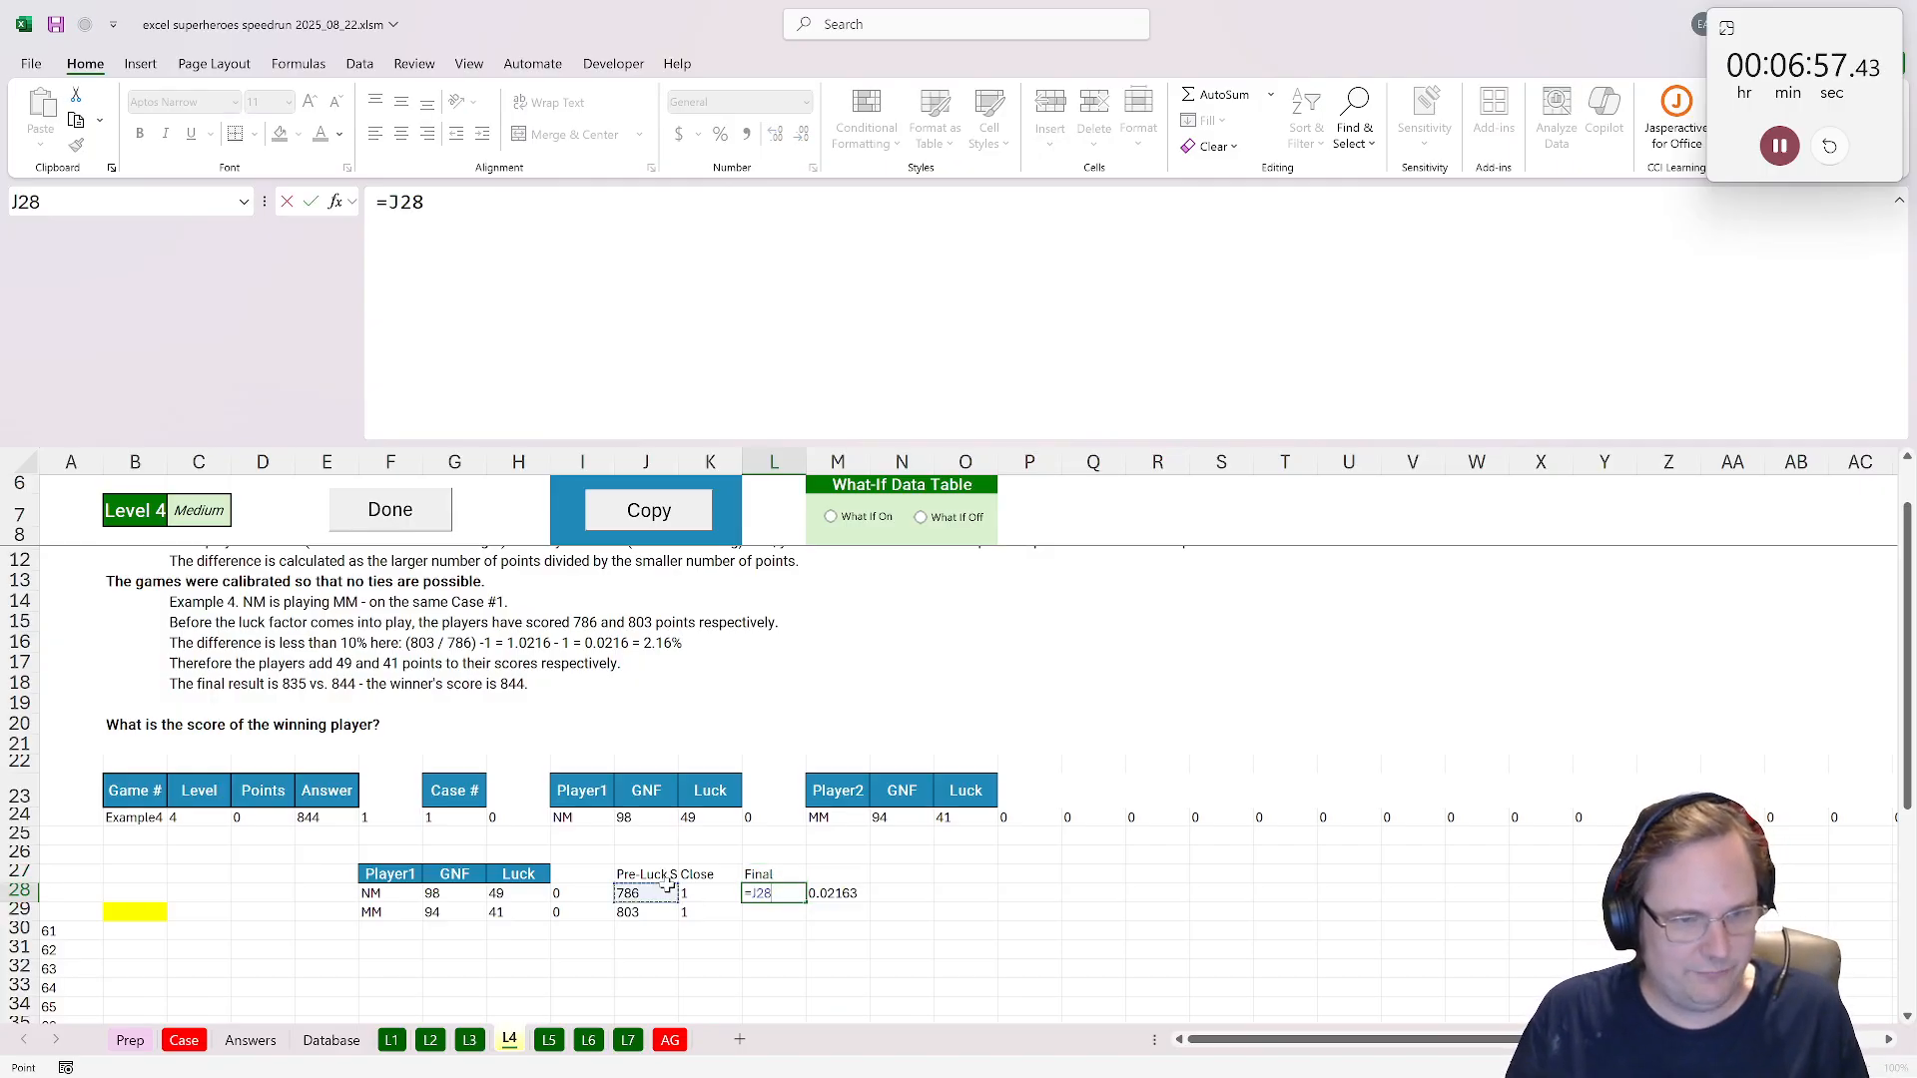
type("+")
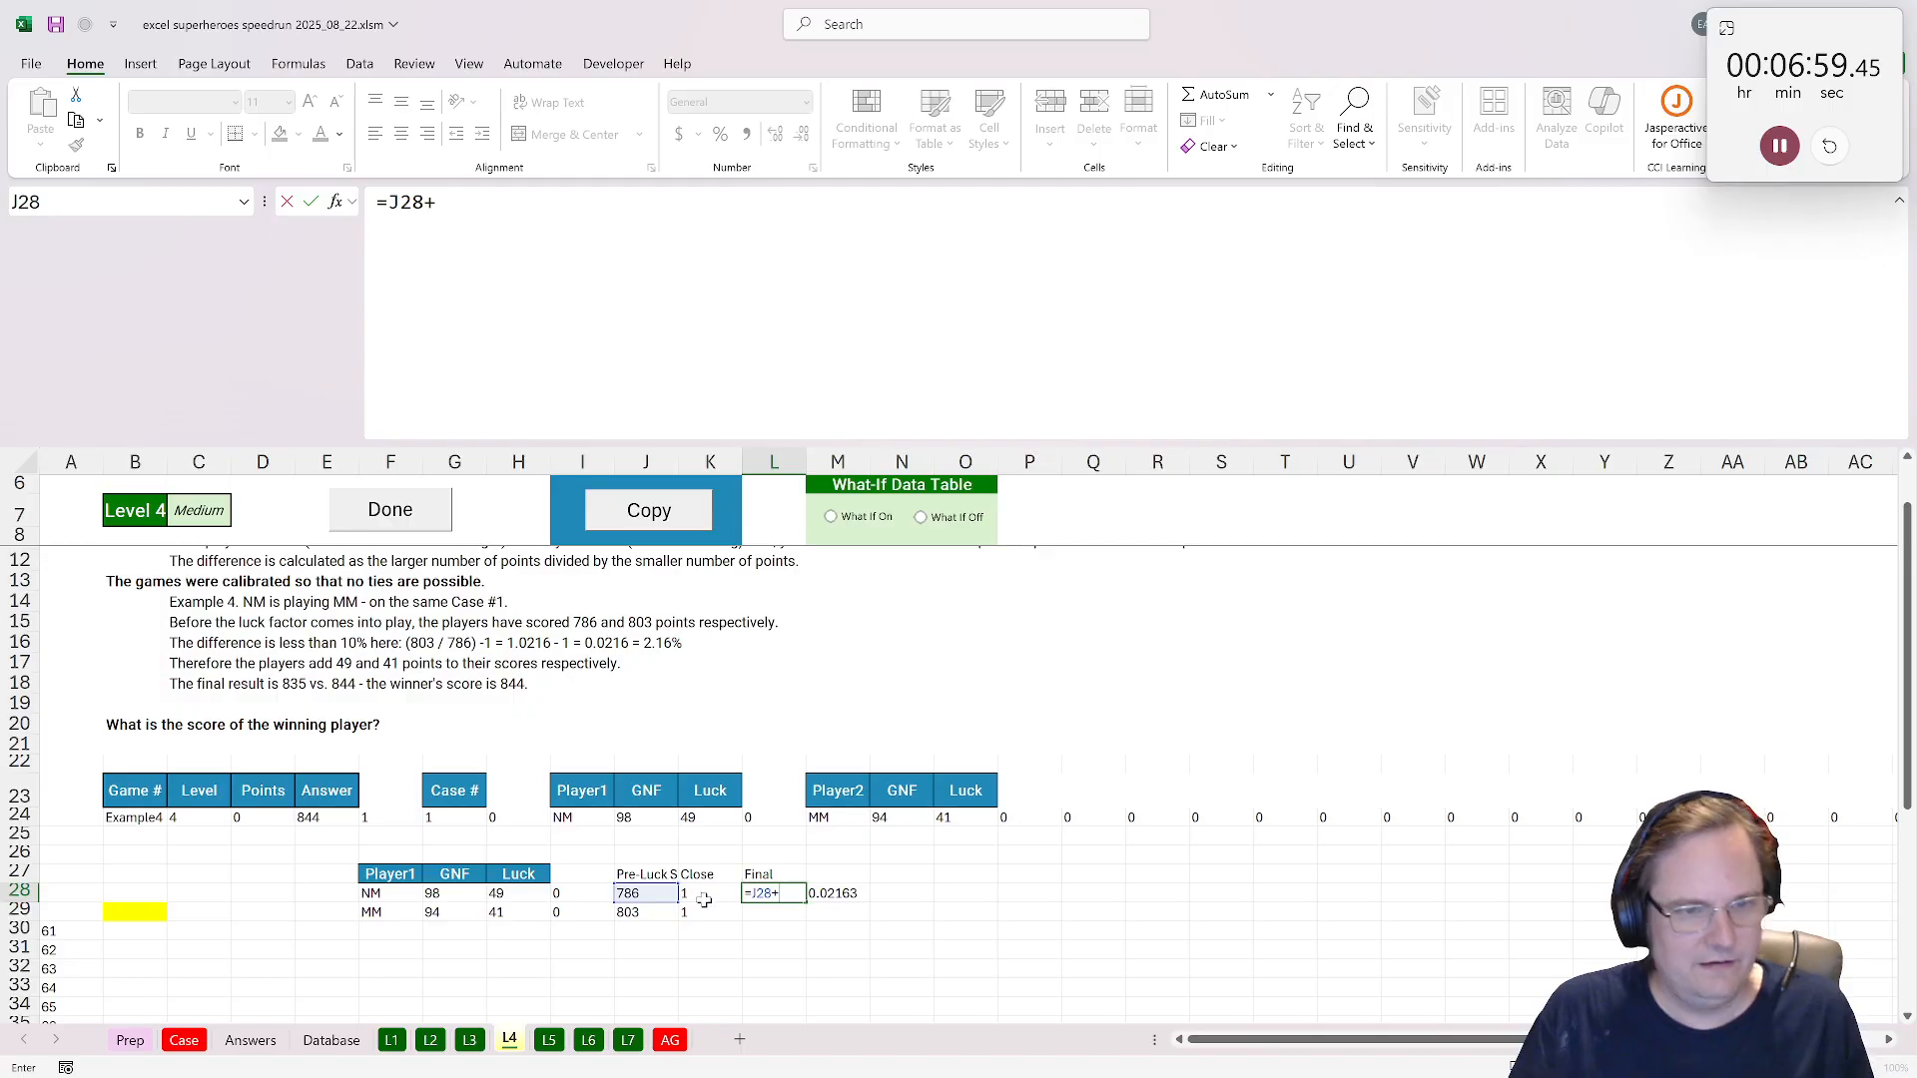
left_click(699, 898)
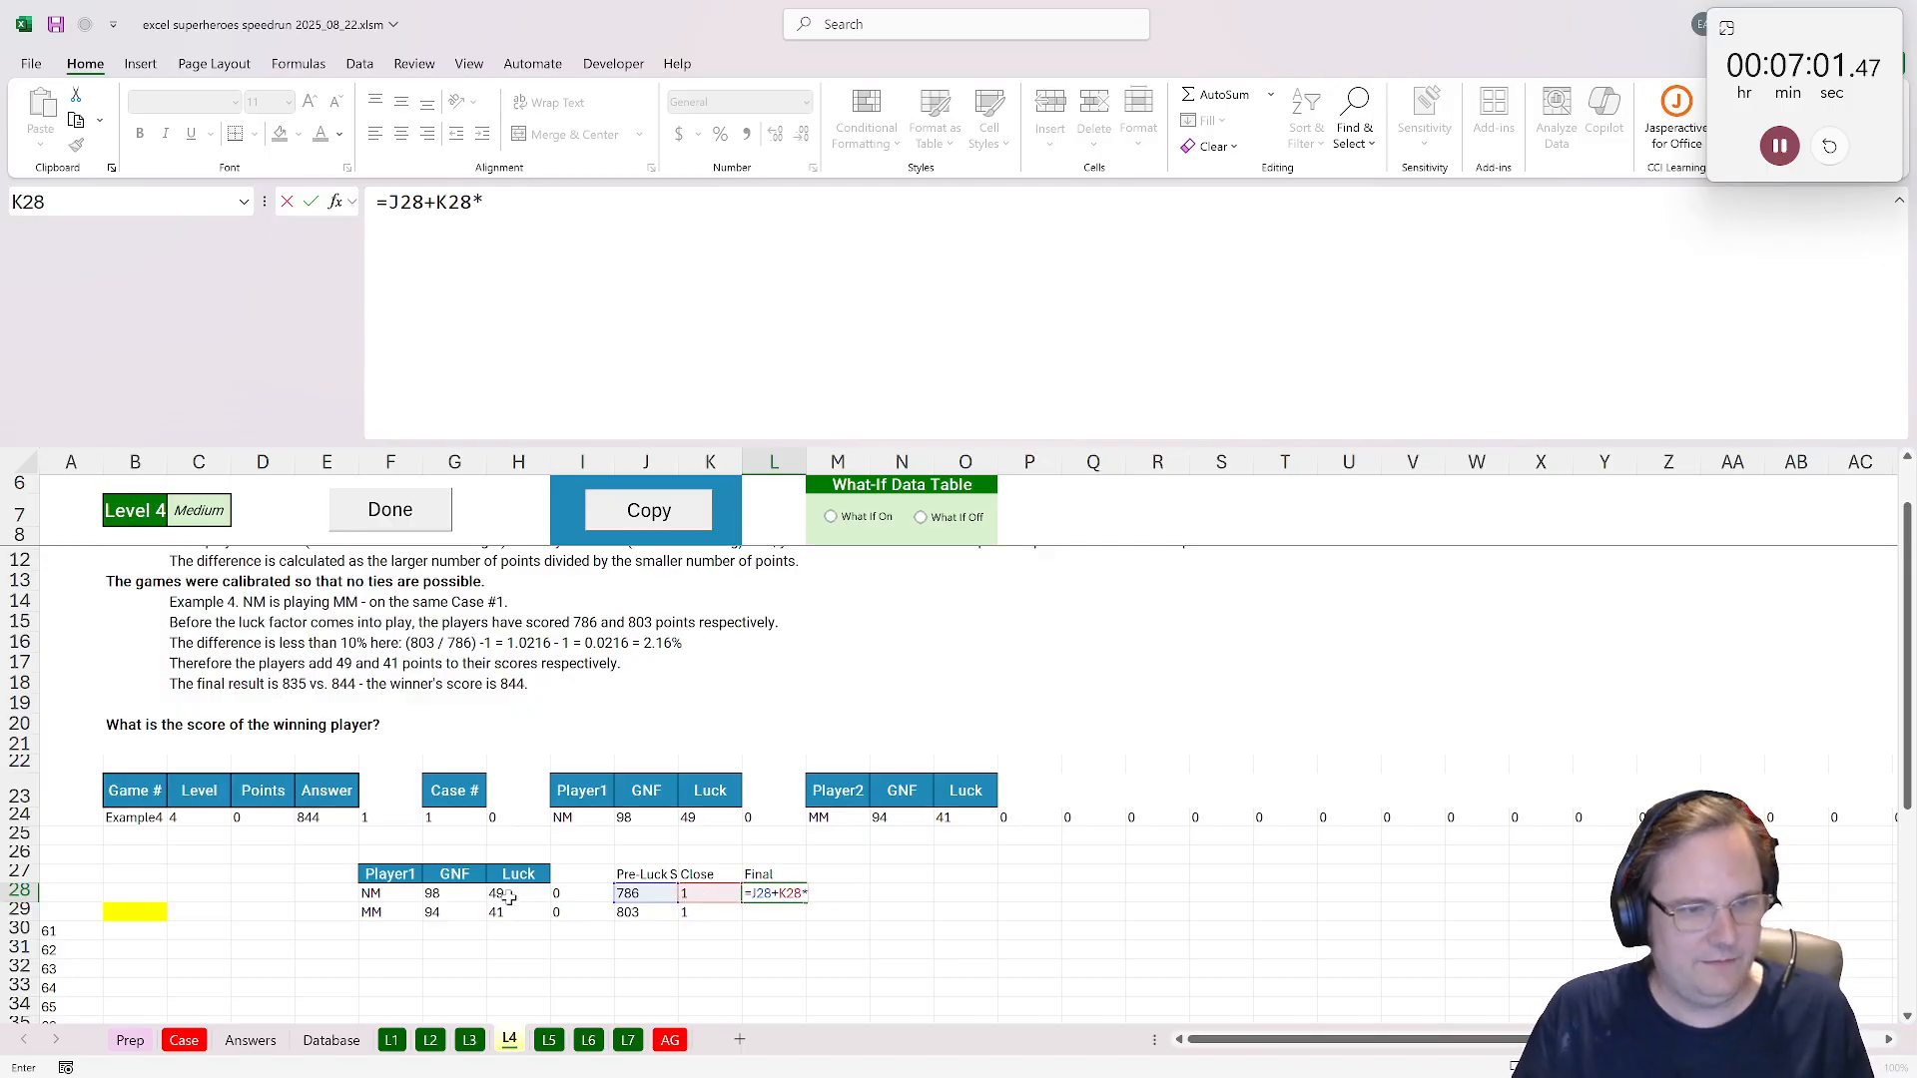
type("*")
left_click(508, 898)
key("Return")
Copy the final score formula from L28 to L29 for the second player.
key("Up")
key("ctrl+c")
key("Down")
key("ctrl+v")
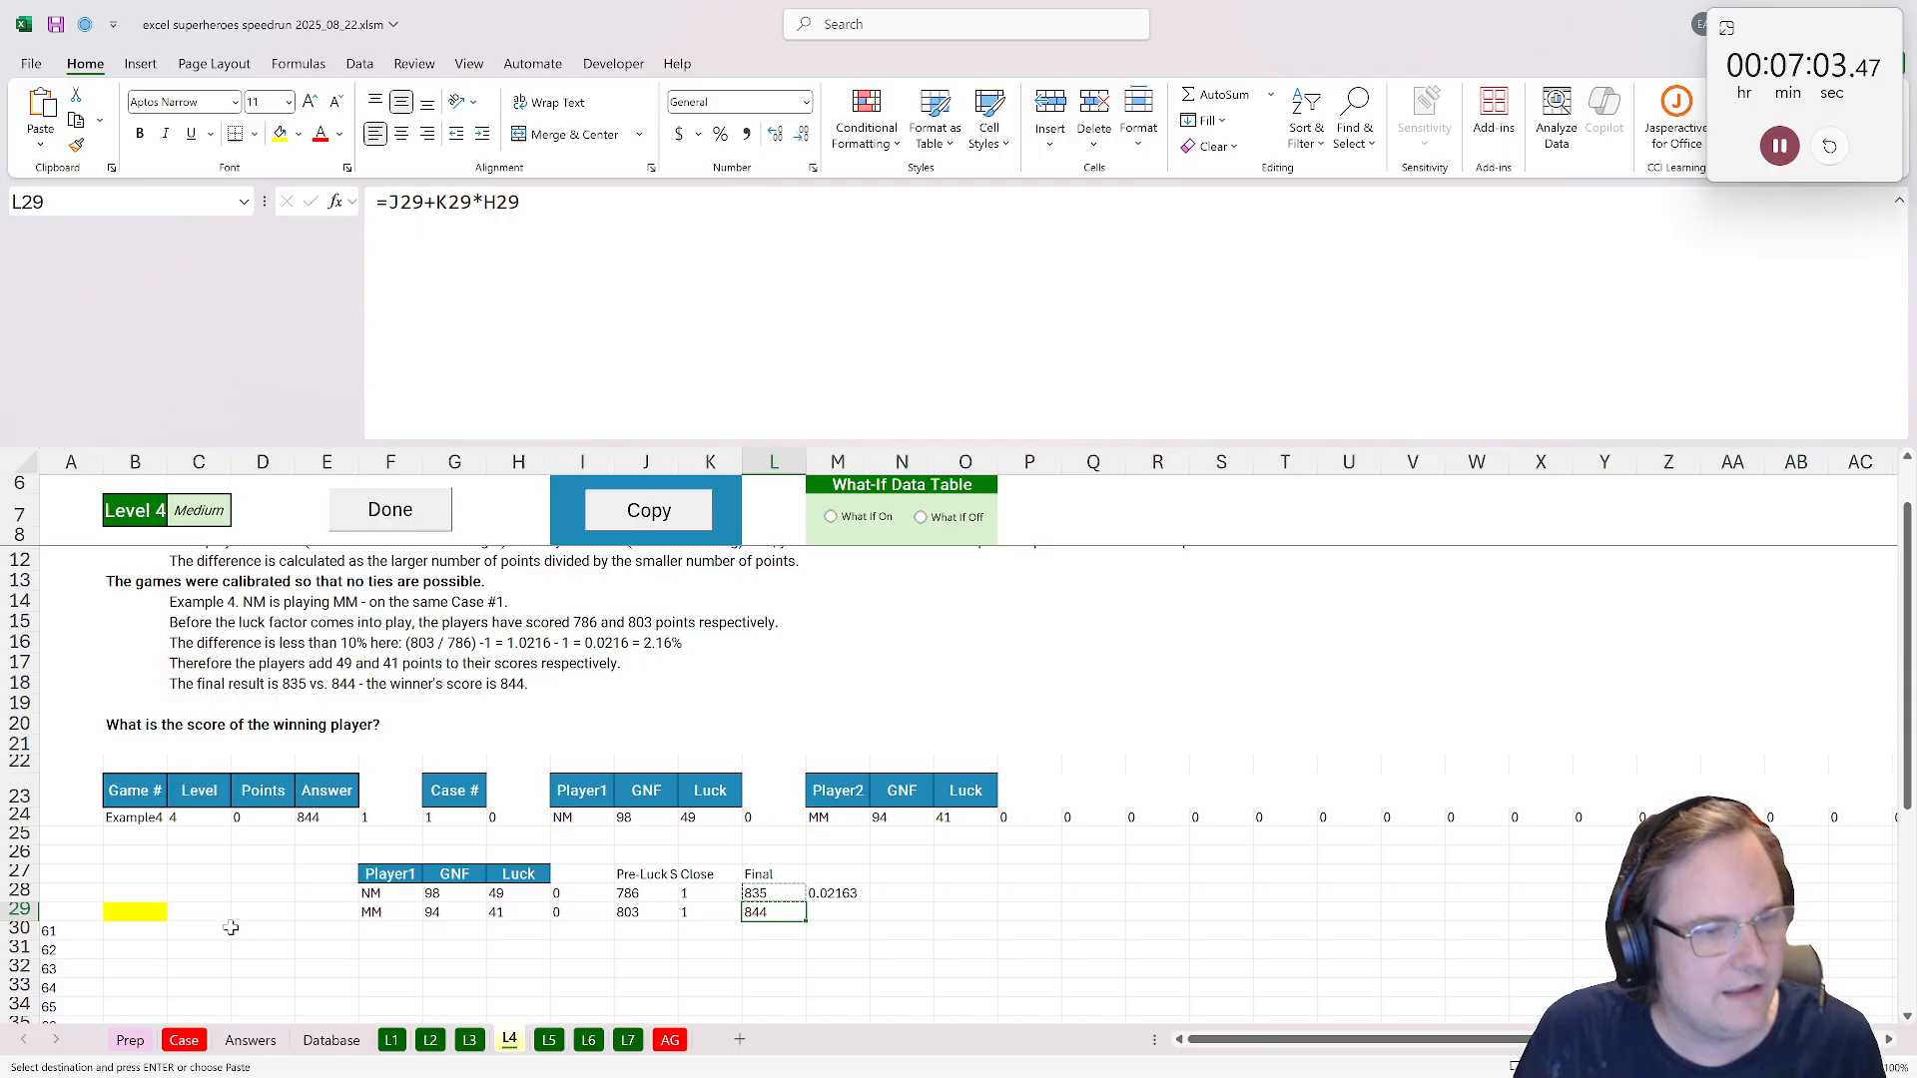
Return the winning score in B29 with the formula =MAX(L28:L29) and mark Level 4 as done.
left_click(152, 912)
type("=")
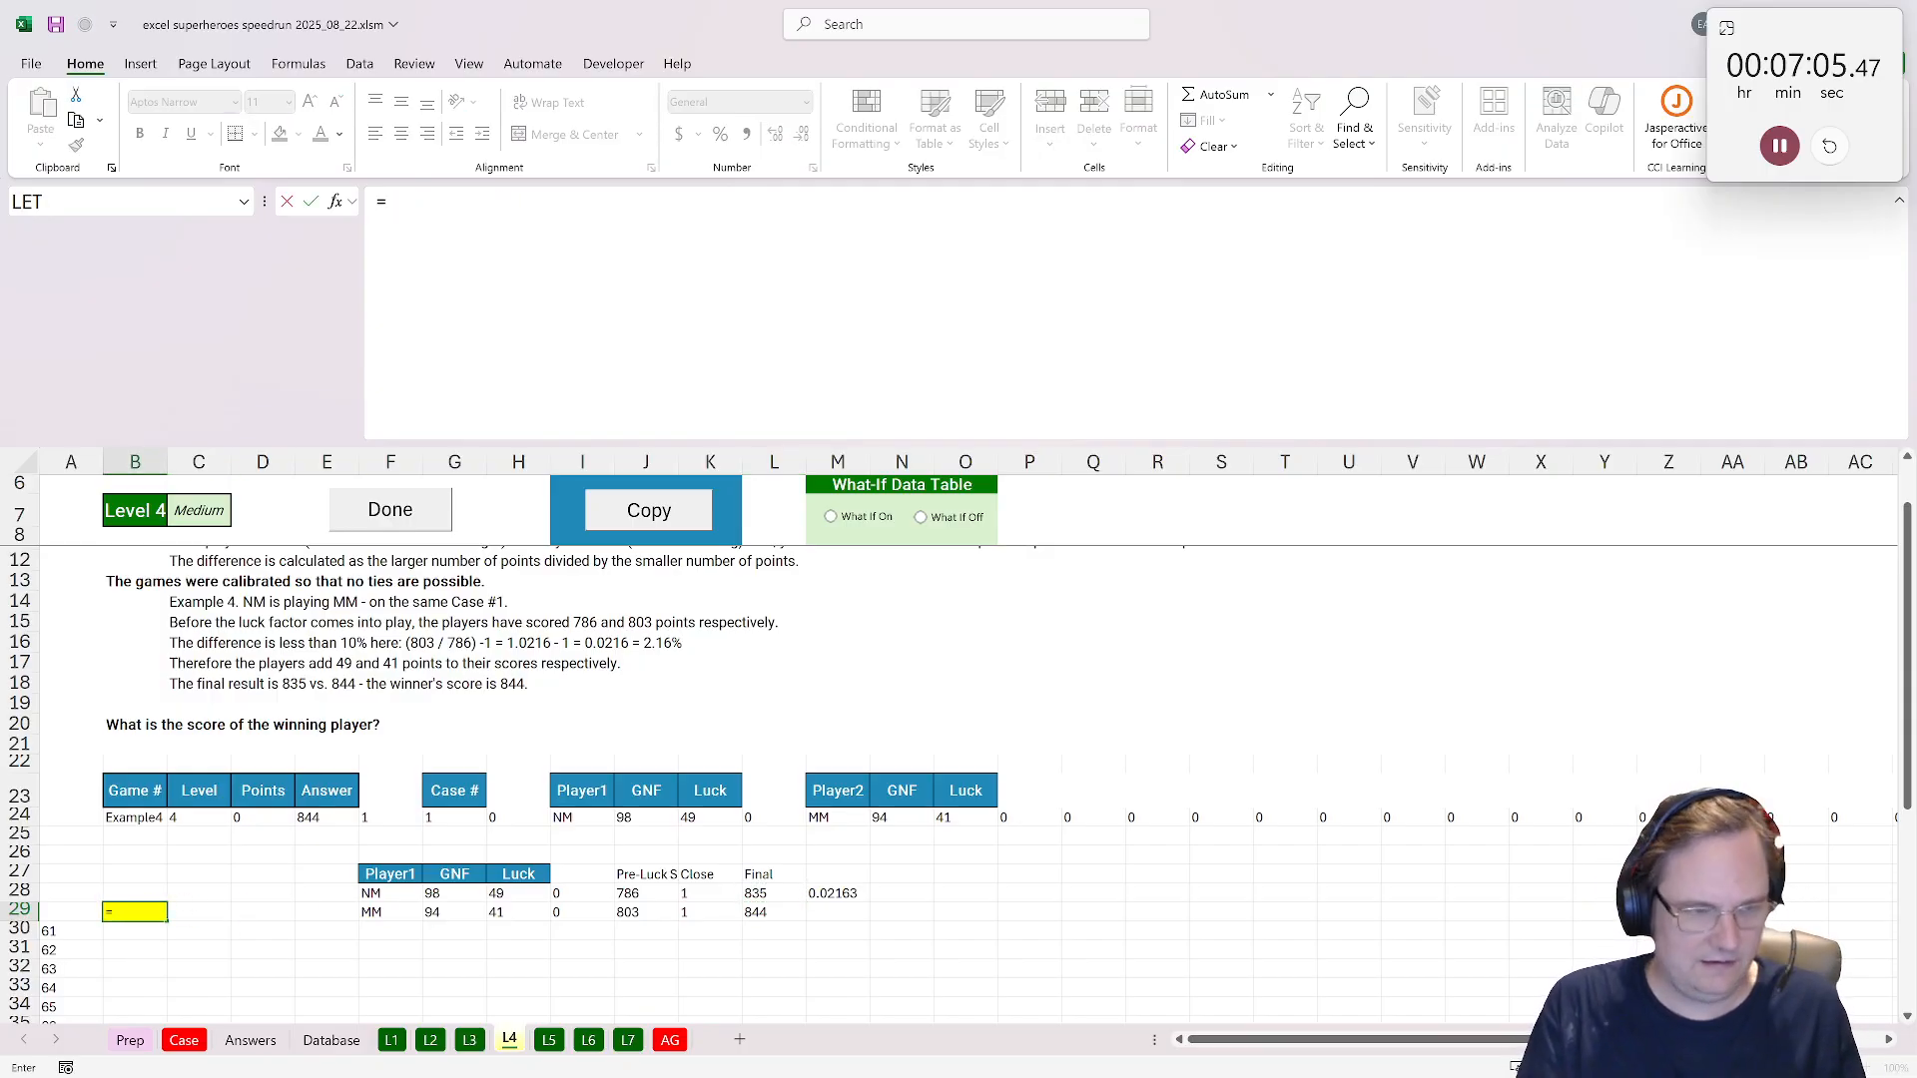
type("max(")
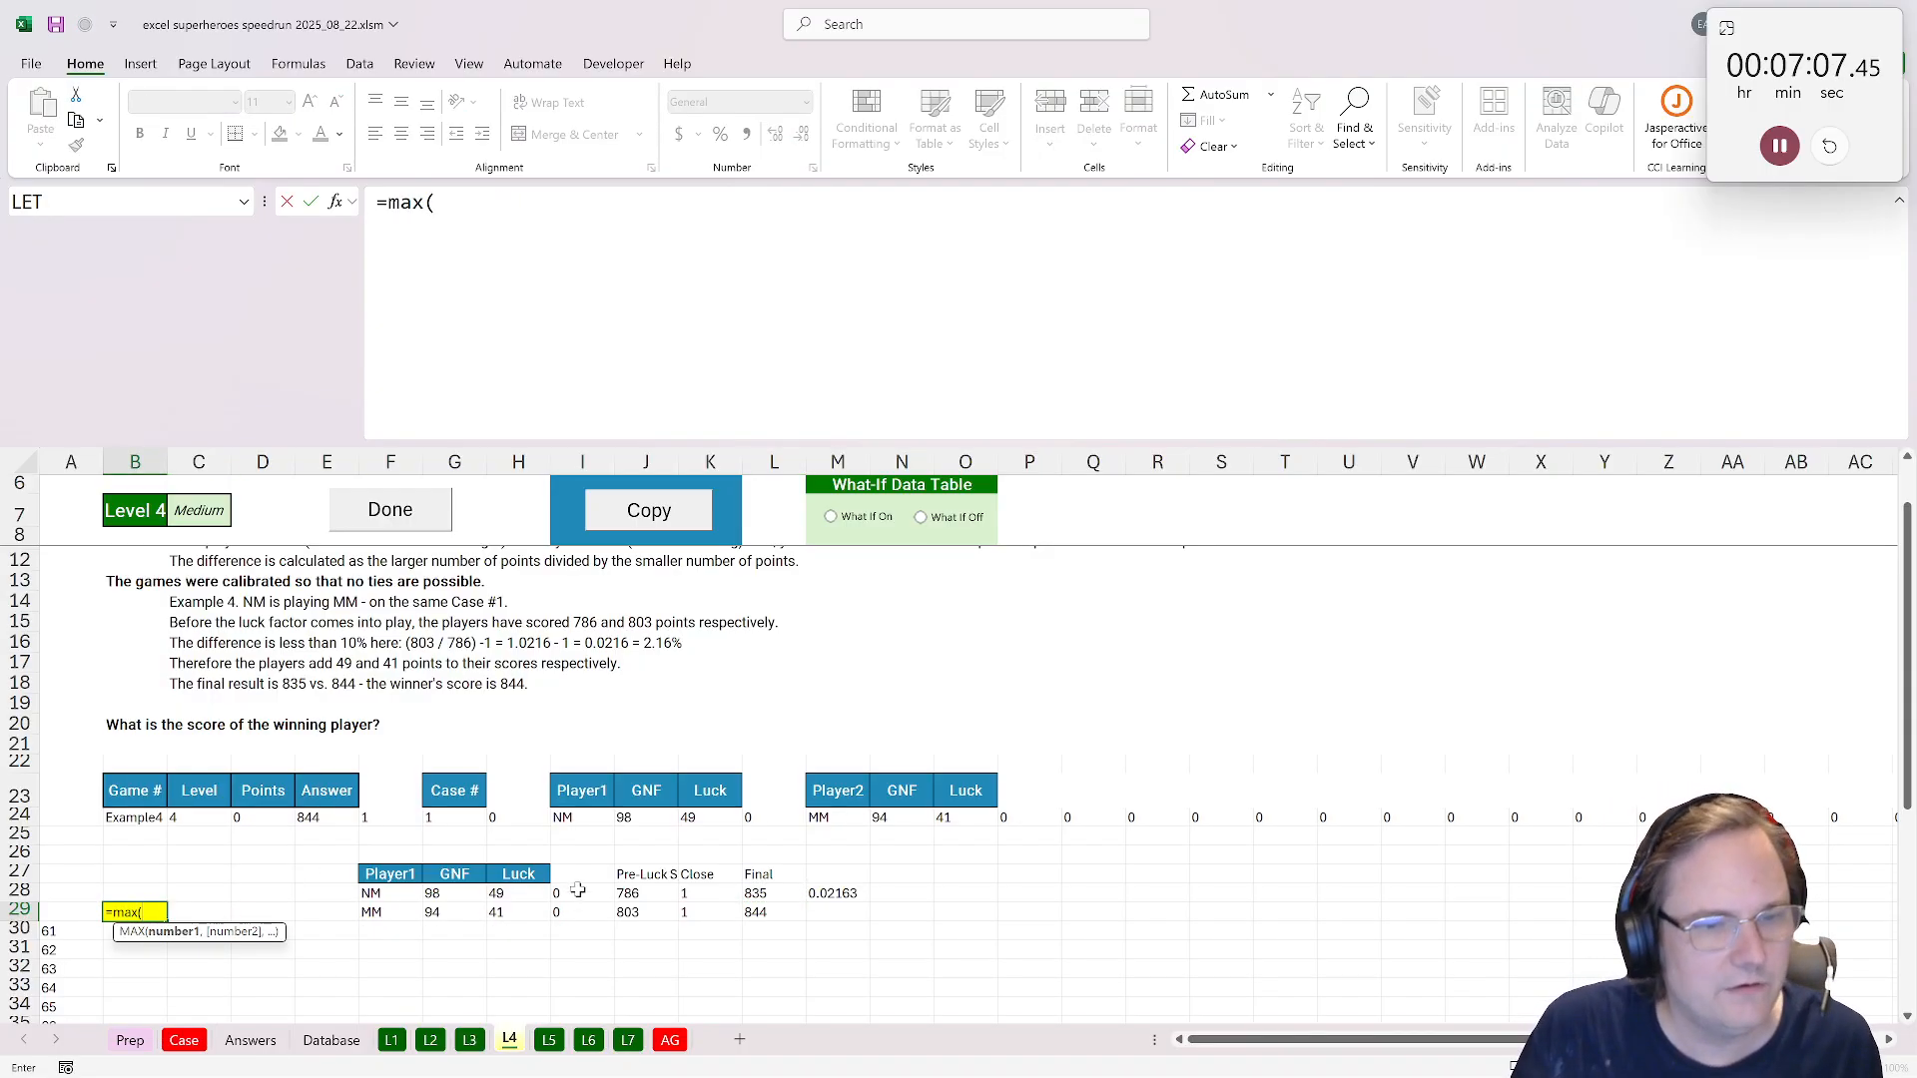
left_click_drag(751, 898, 754, 913)
key("ctrl+Return")
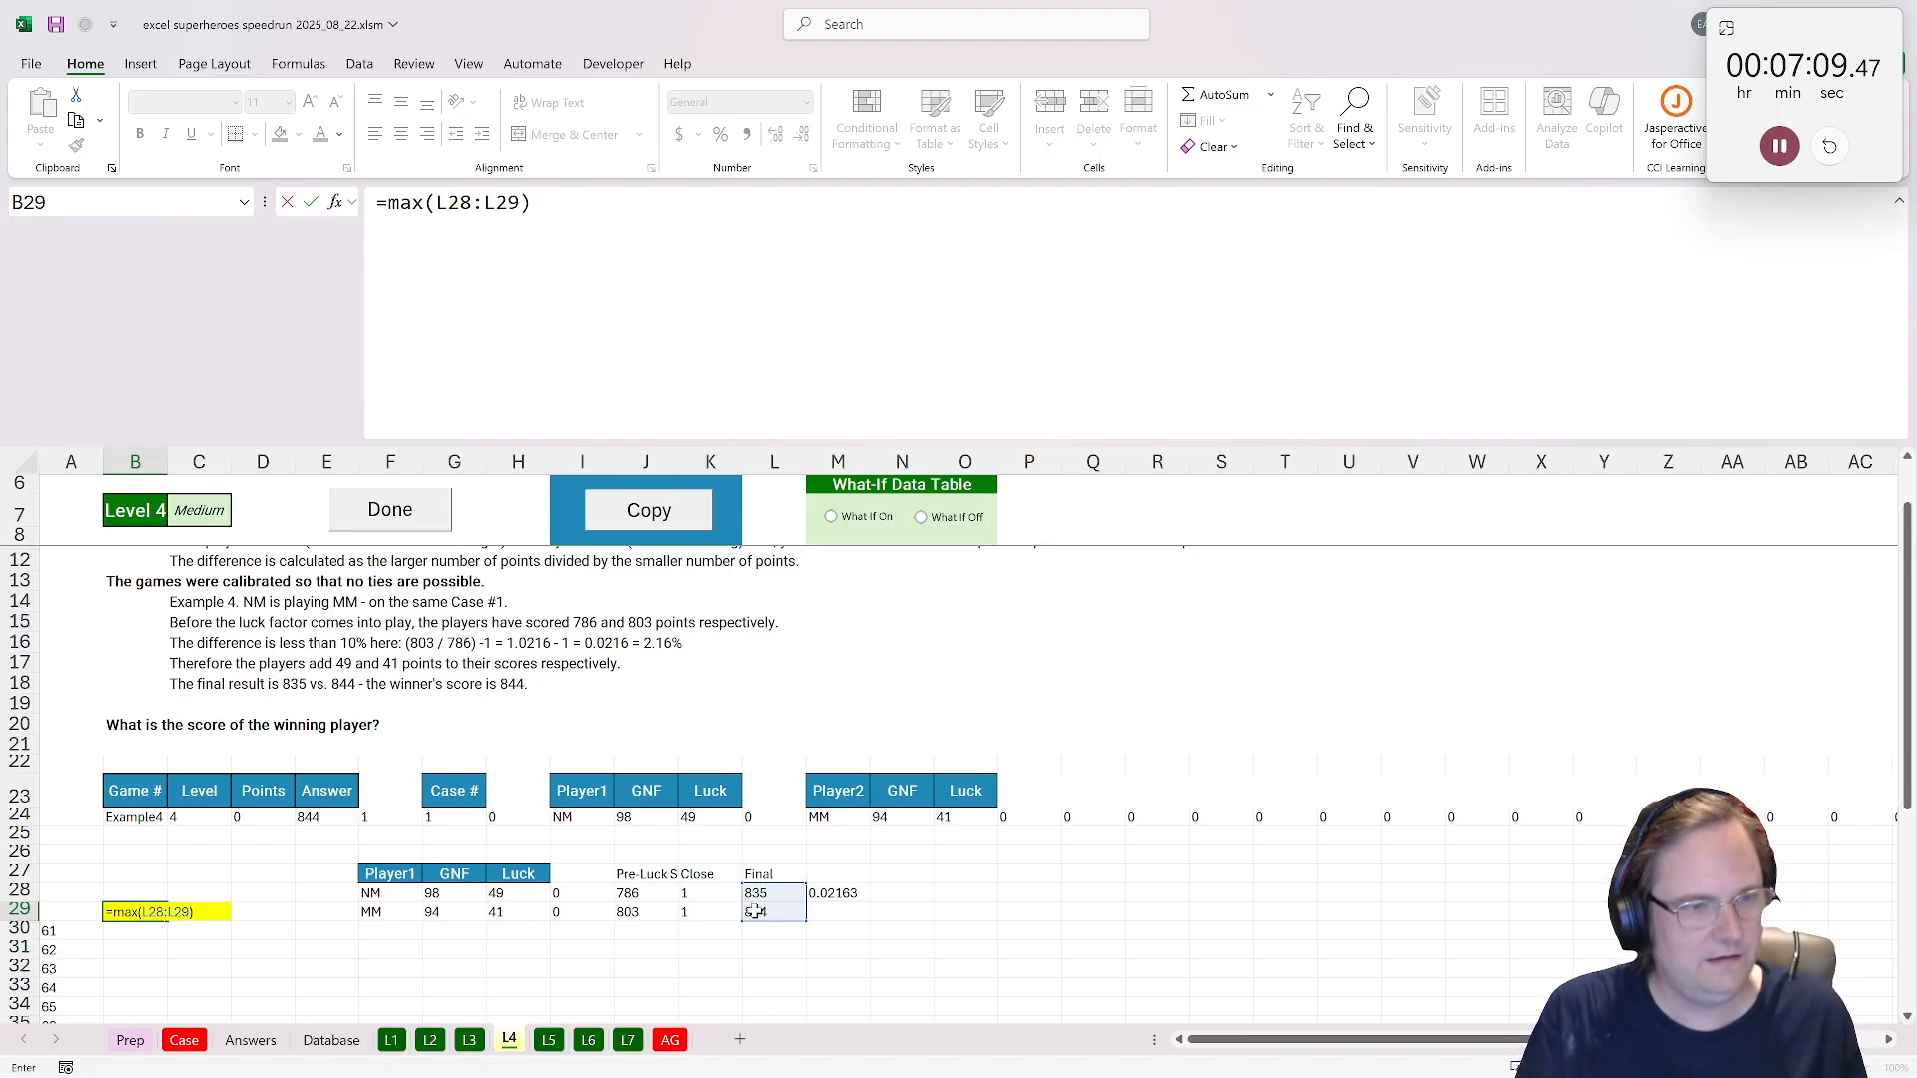
left_click(443, 523)
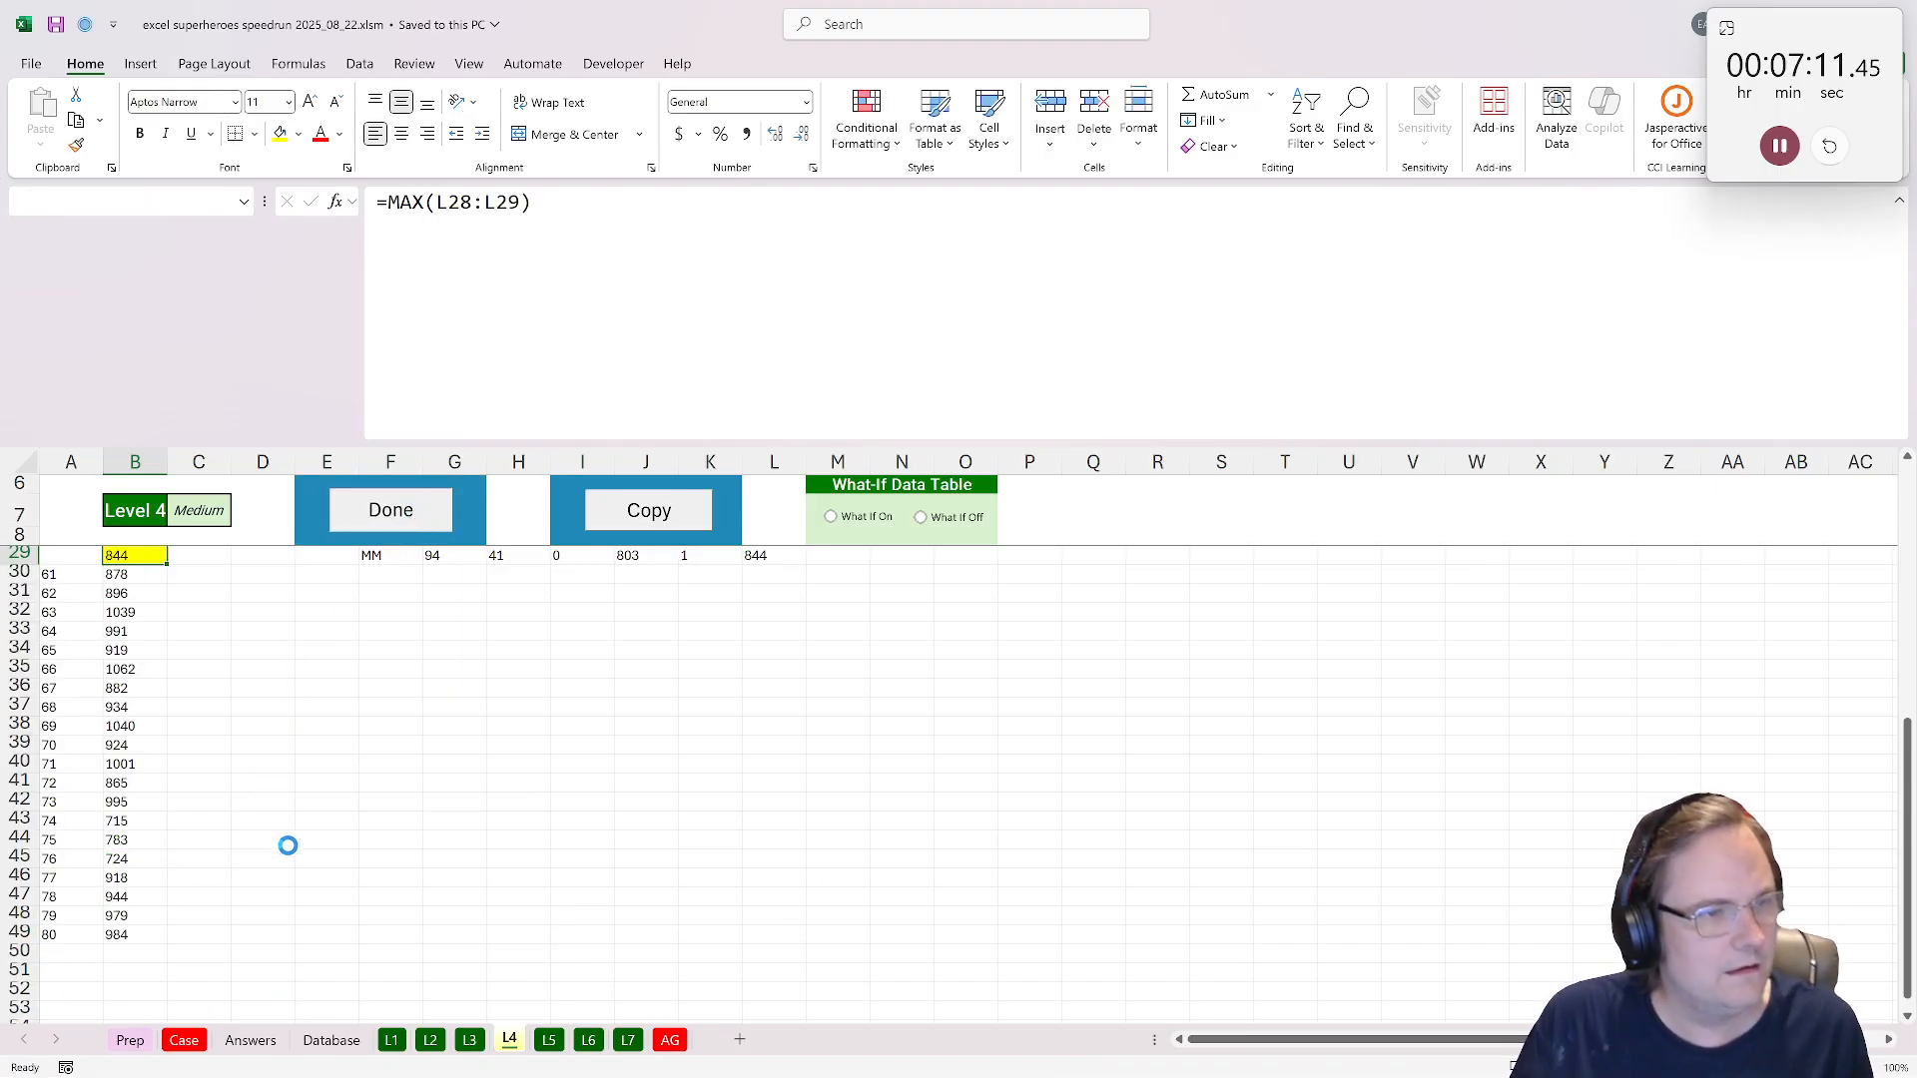
Look through the Case sheet down to the Level 5 games and their four-player data.
left_click(184, 1040)
scroll(285, 799, "down", 13)
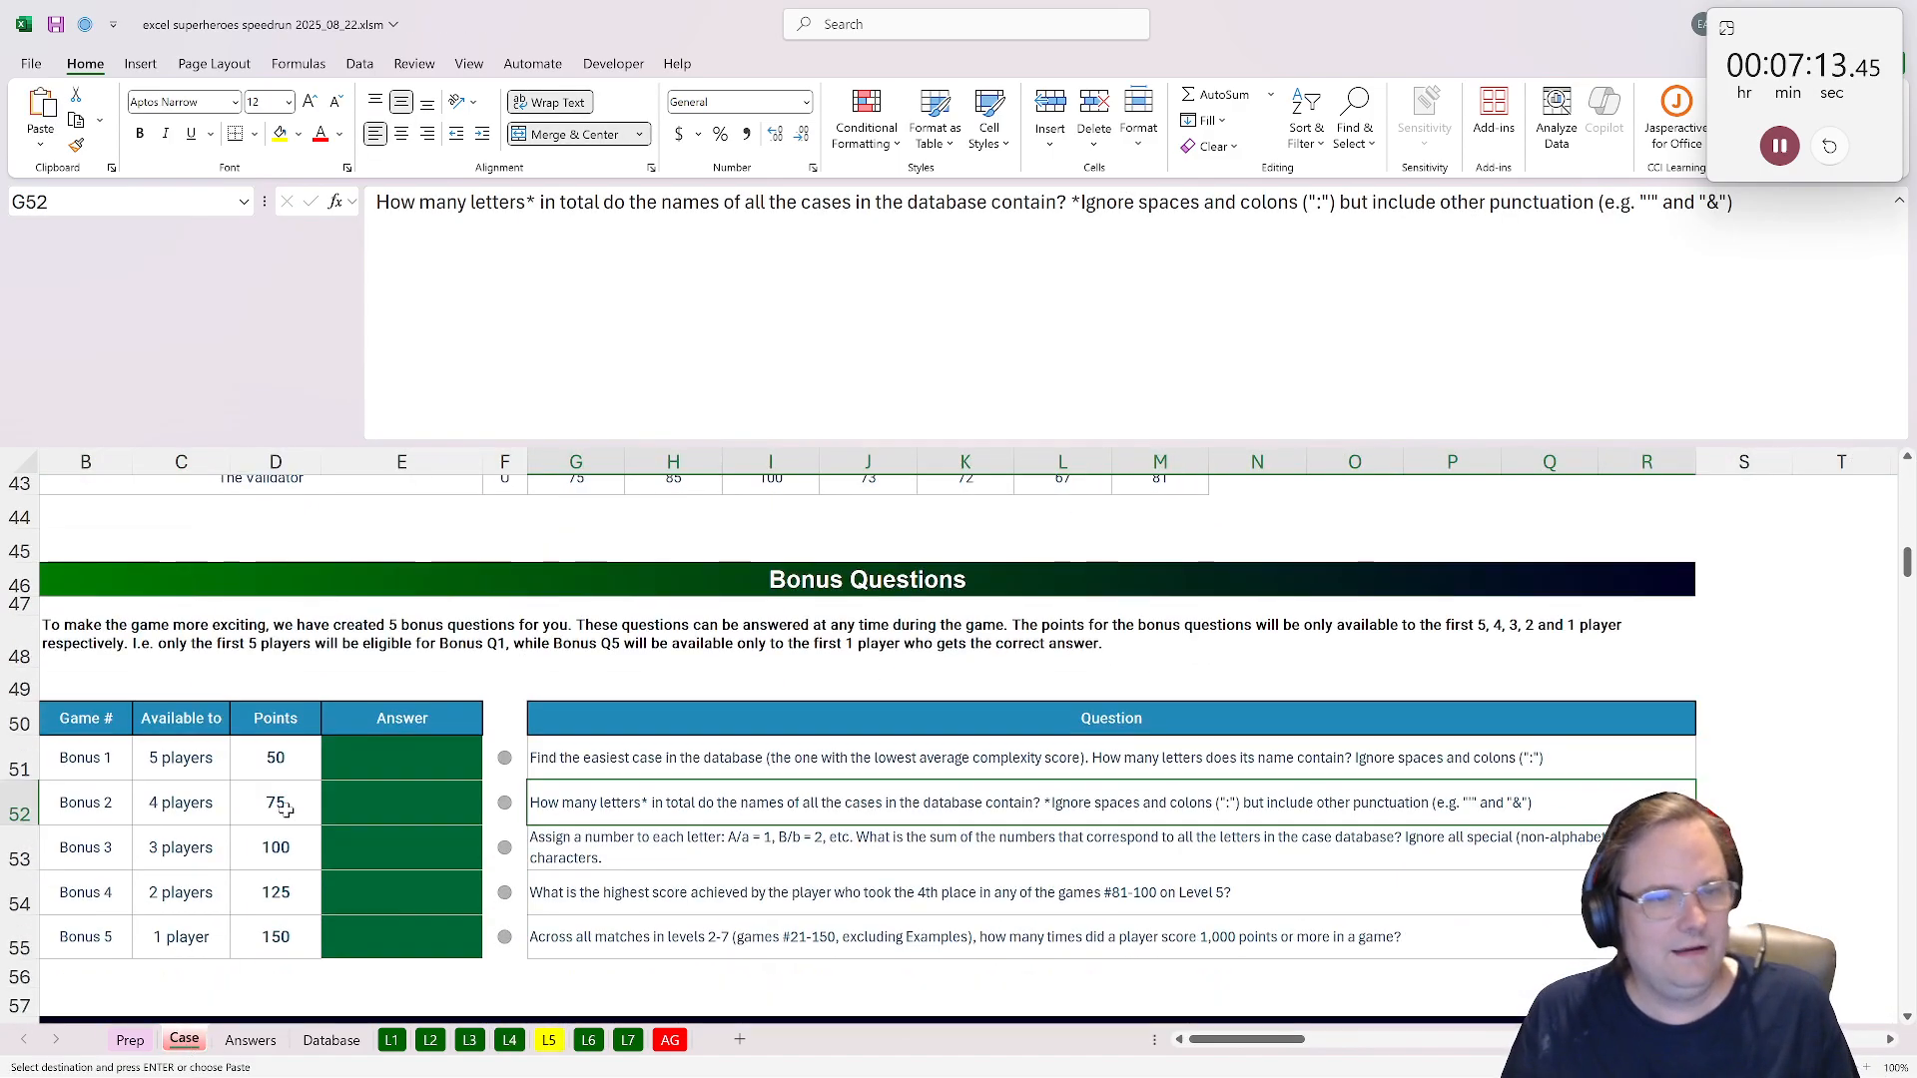
scroll(286, 794, "down", 14)
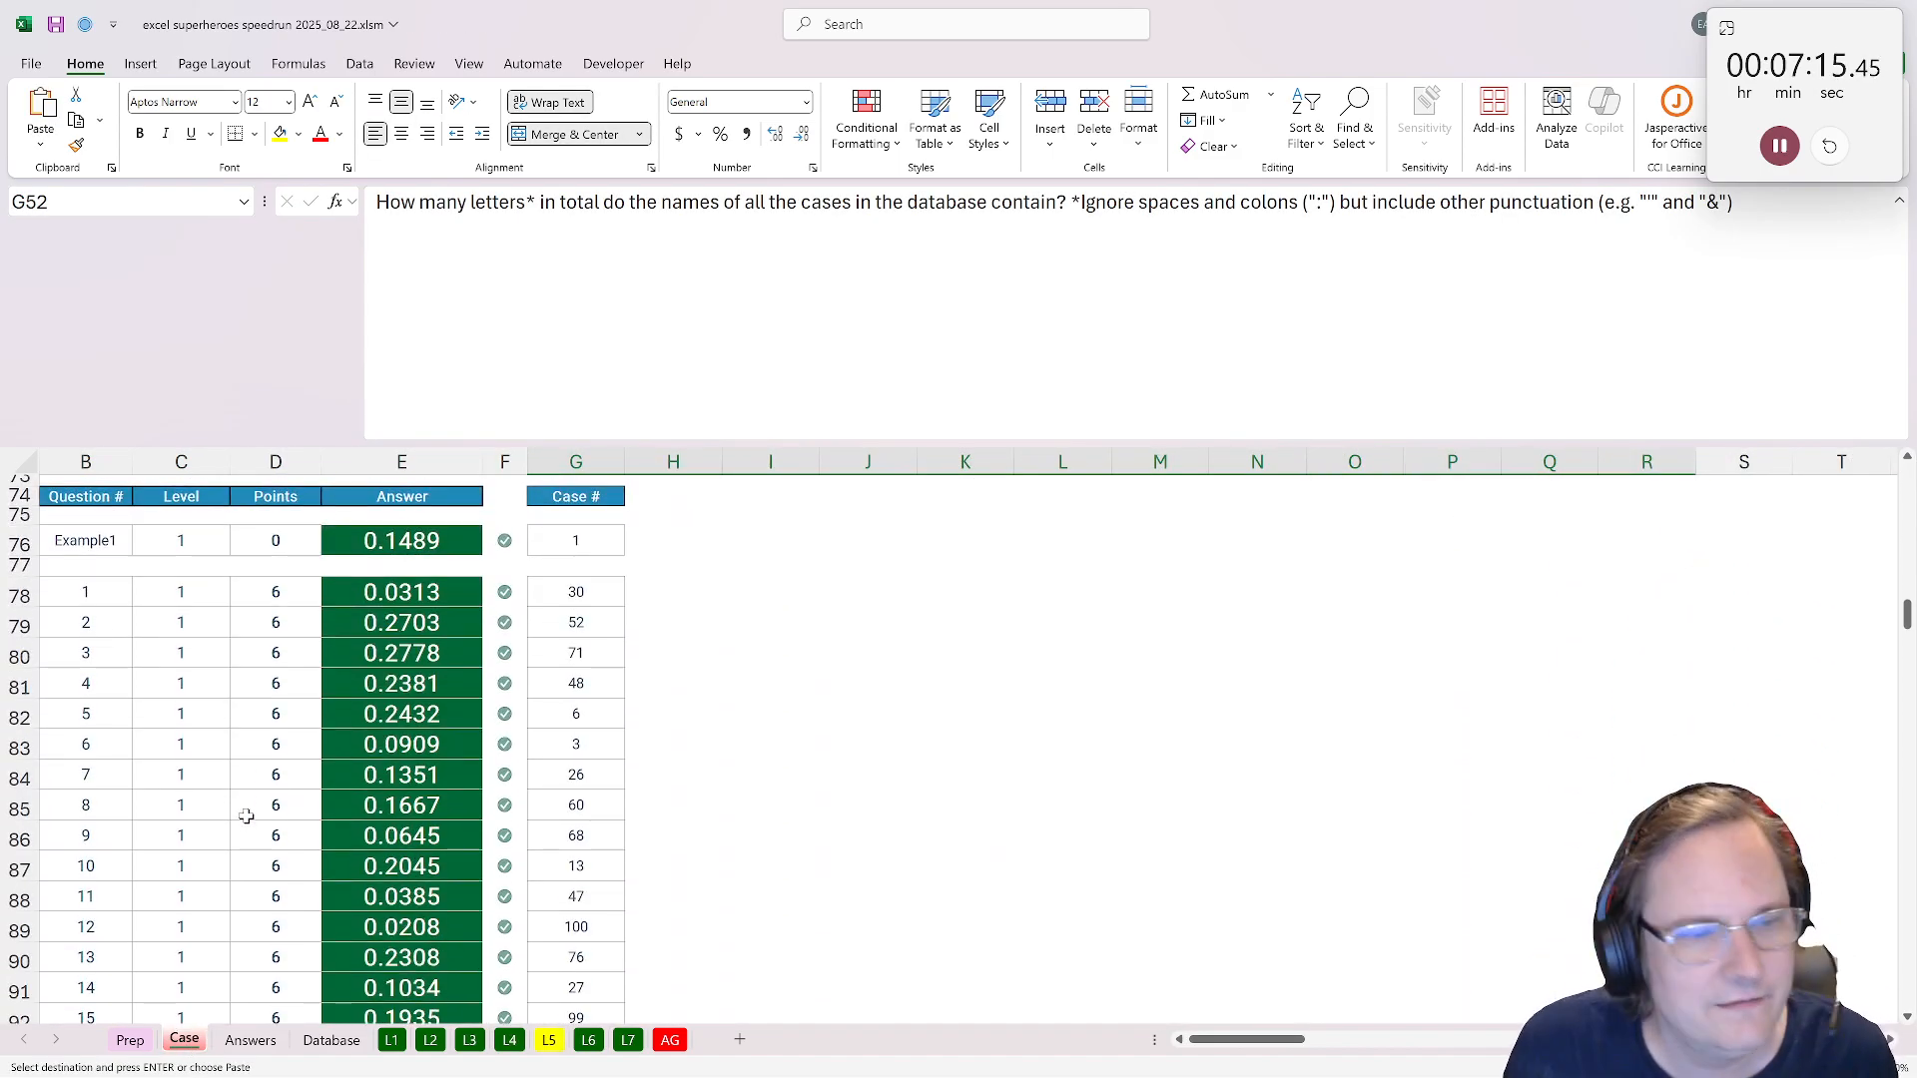
scroll(245, 760, "down", 20)
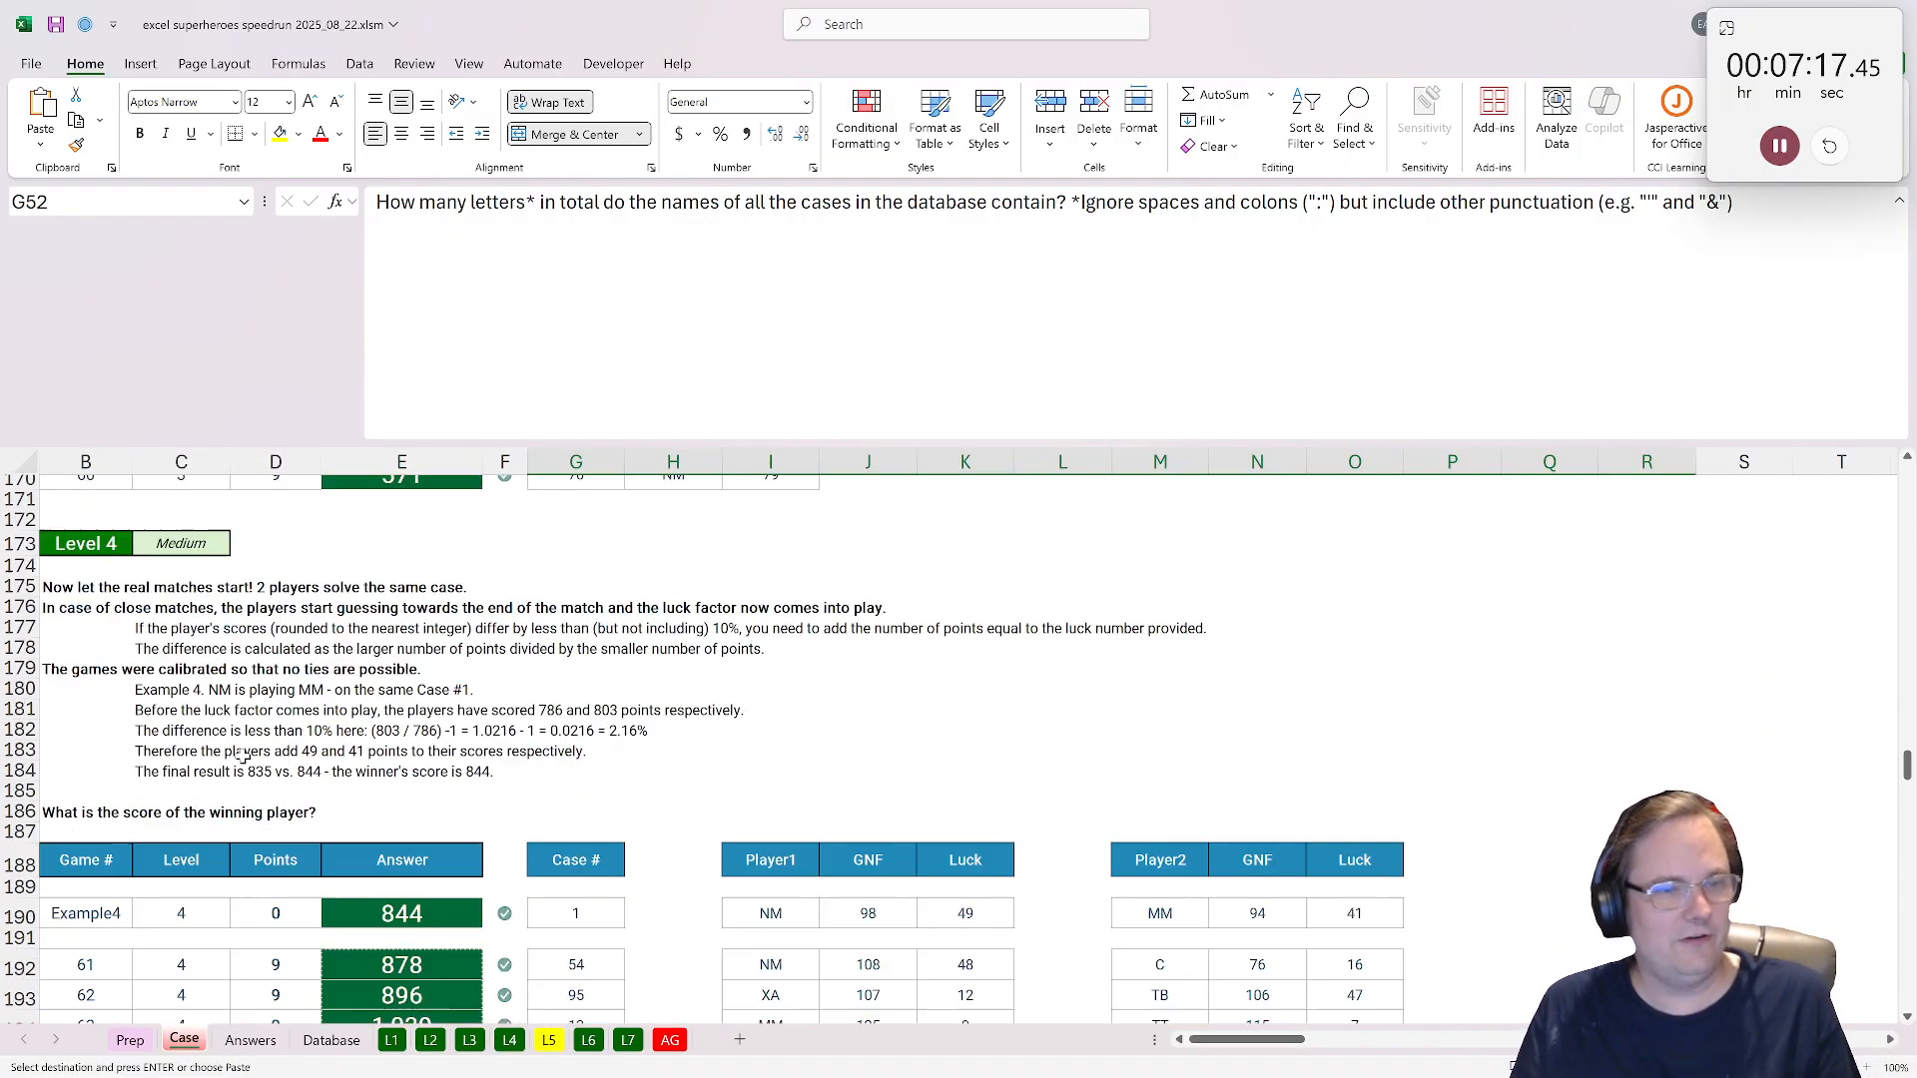
scroll(243, 756, "down", 12)
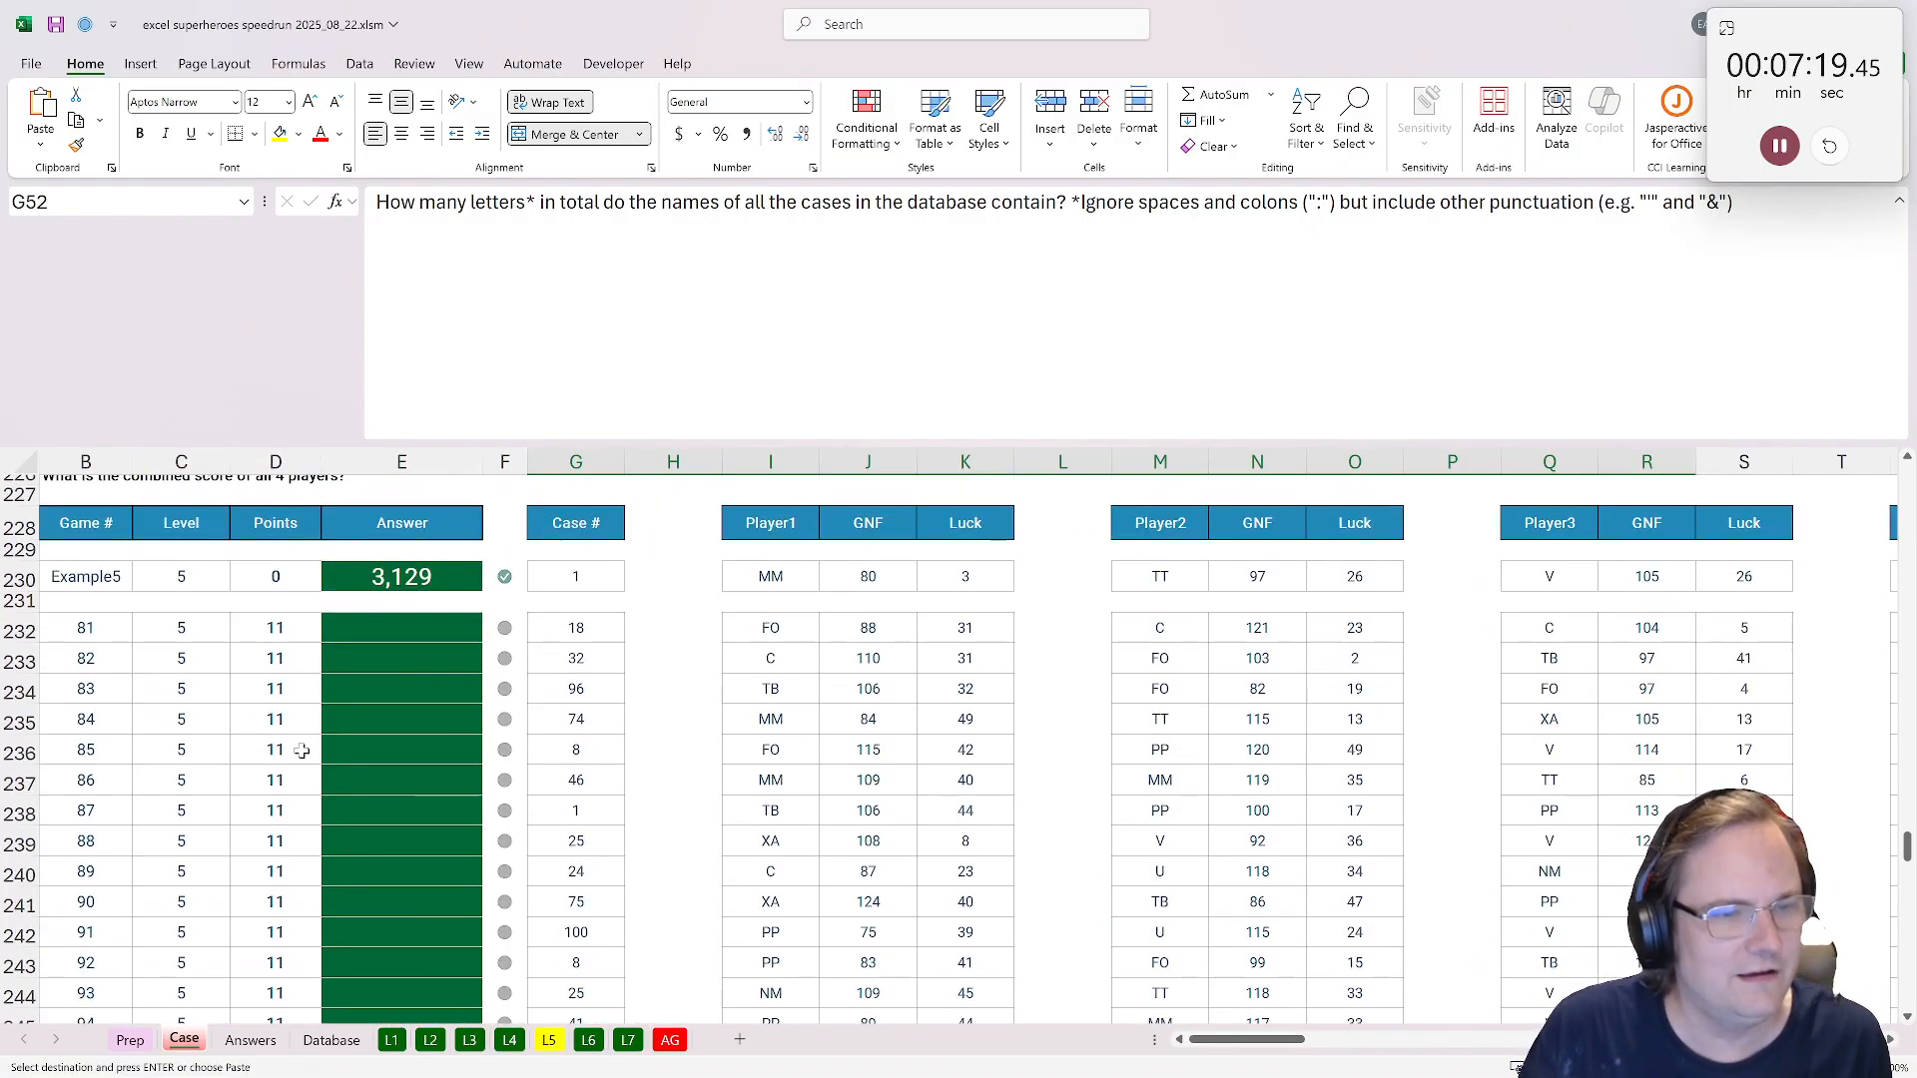
scroll(496, 768, "up", 1)
Open the L5 sheet and copy the previous level's calculations into it.
left_click(548, 1041)
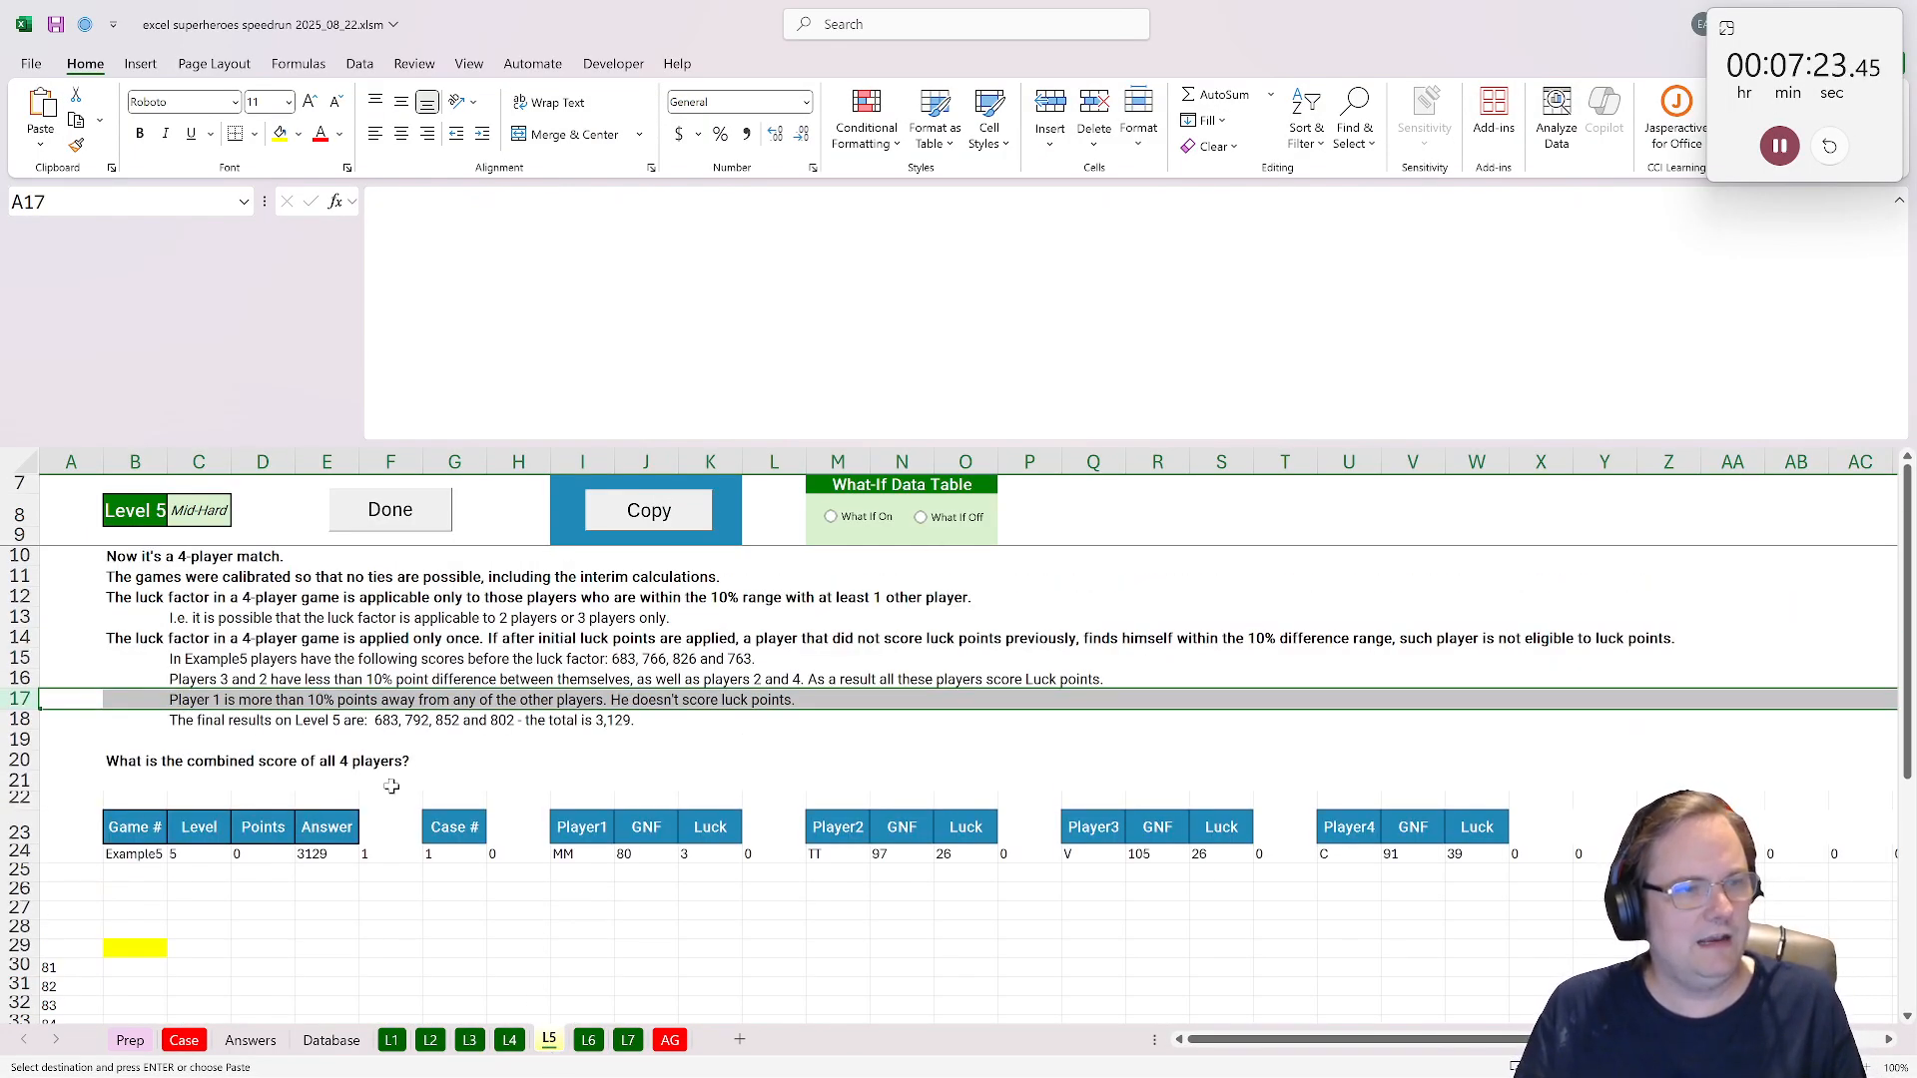
left_click(711, 517)
scroll(395, 799, "down", 2)
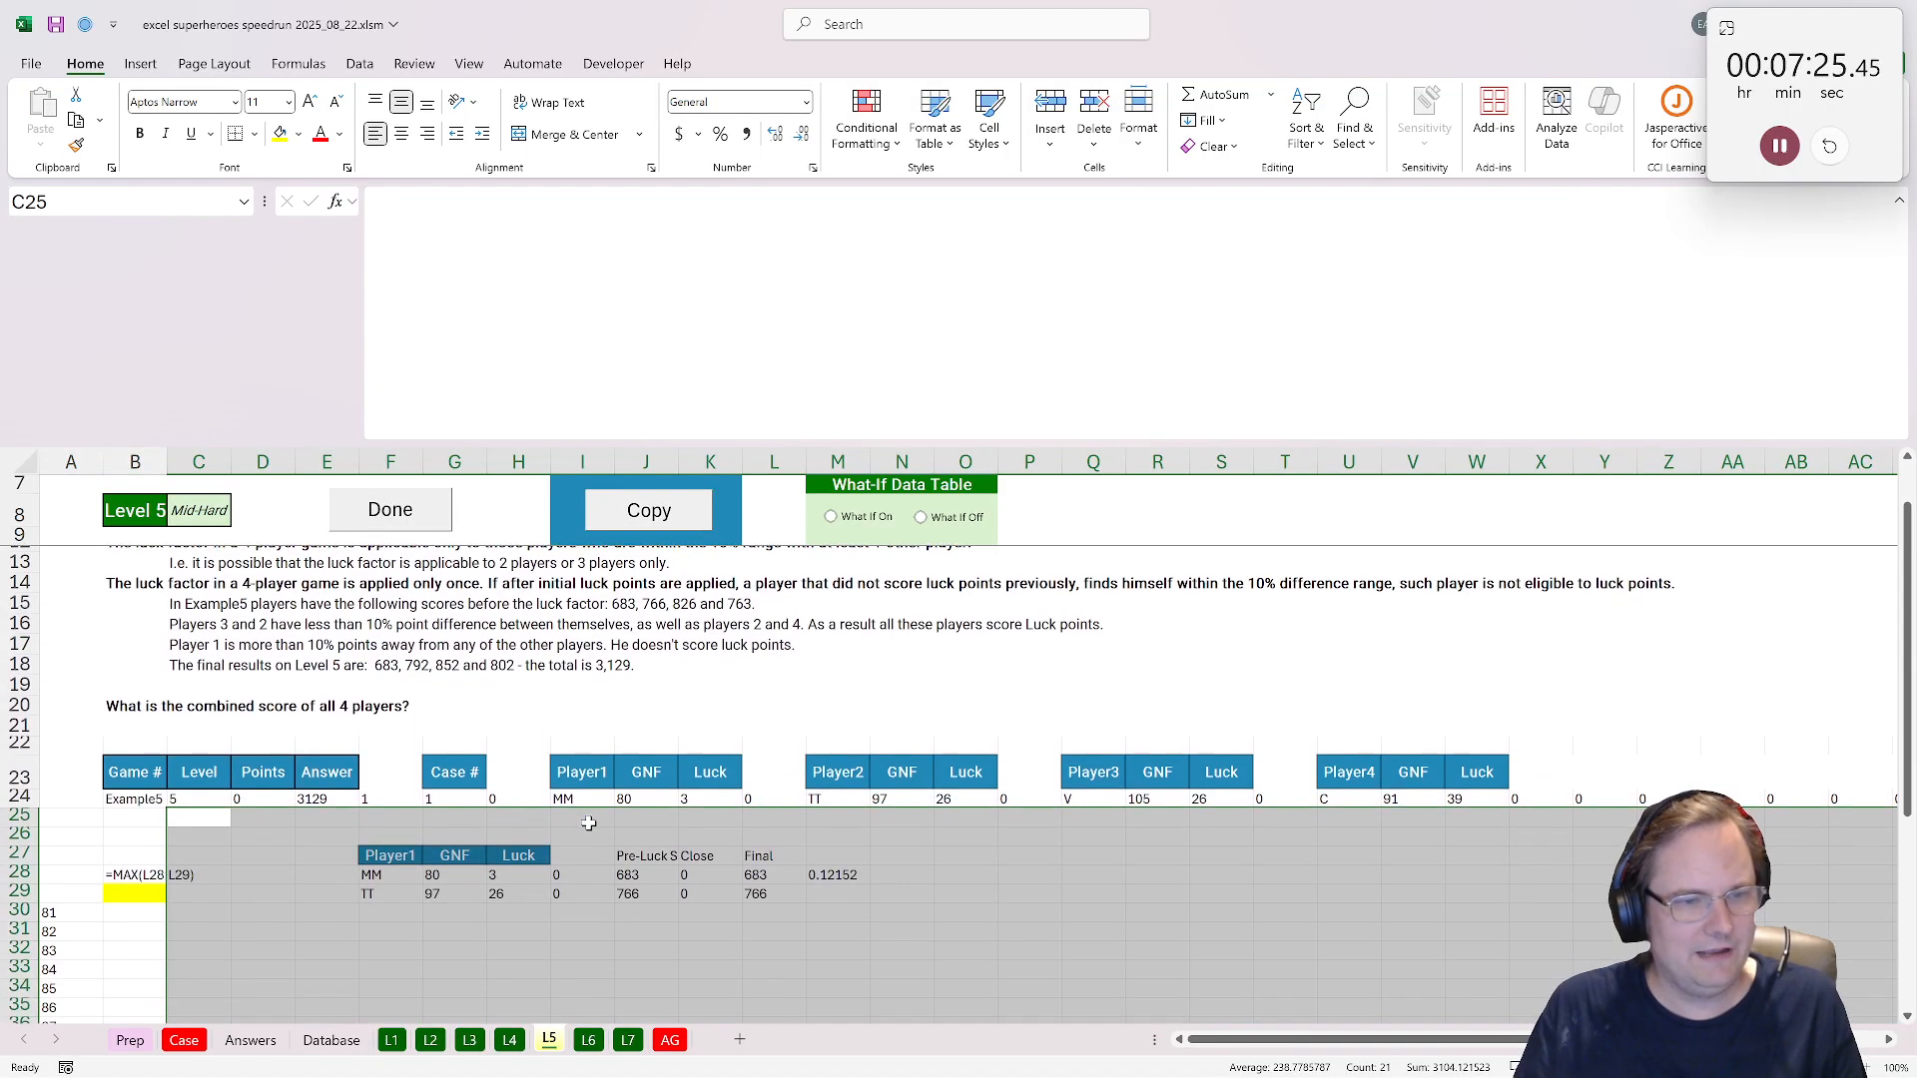
Extend the WRAPROWS formula in F28 to the range I24:X24 so it covers all four players.
left_click(394, 798)
double_click(391, 804)
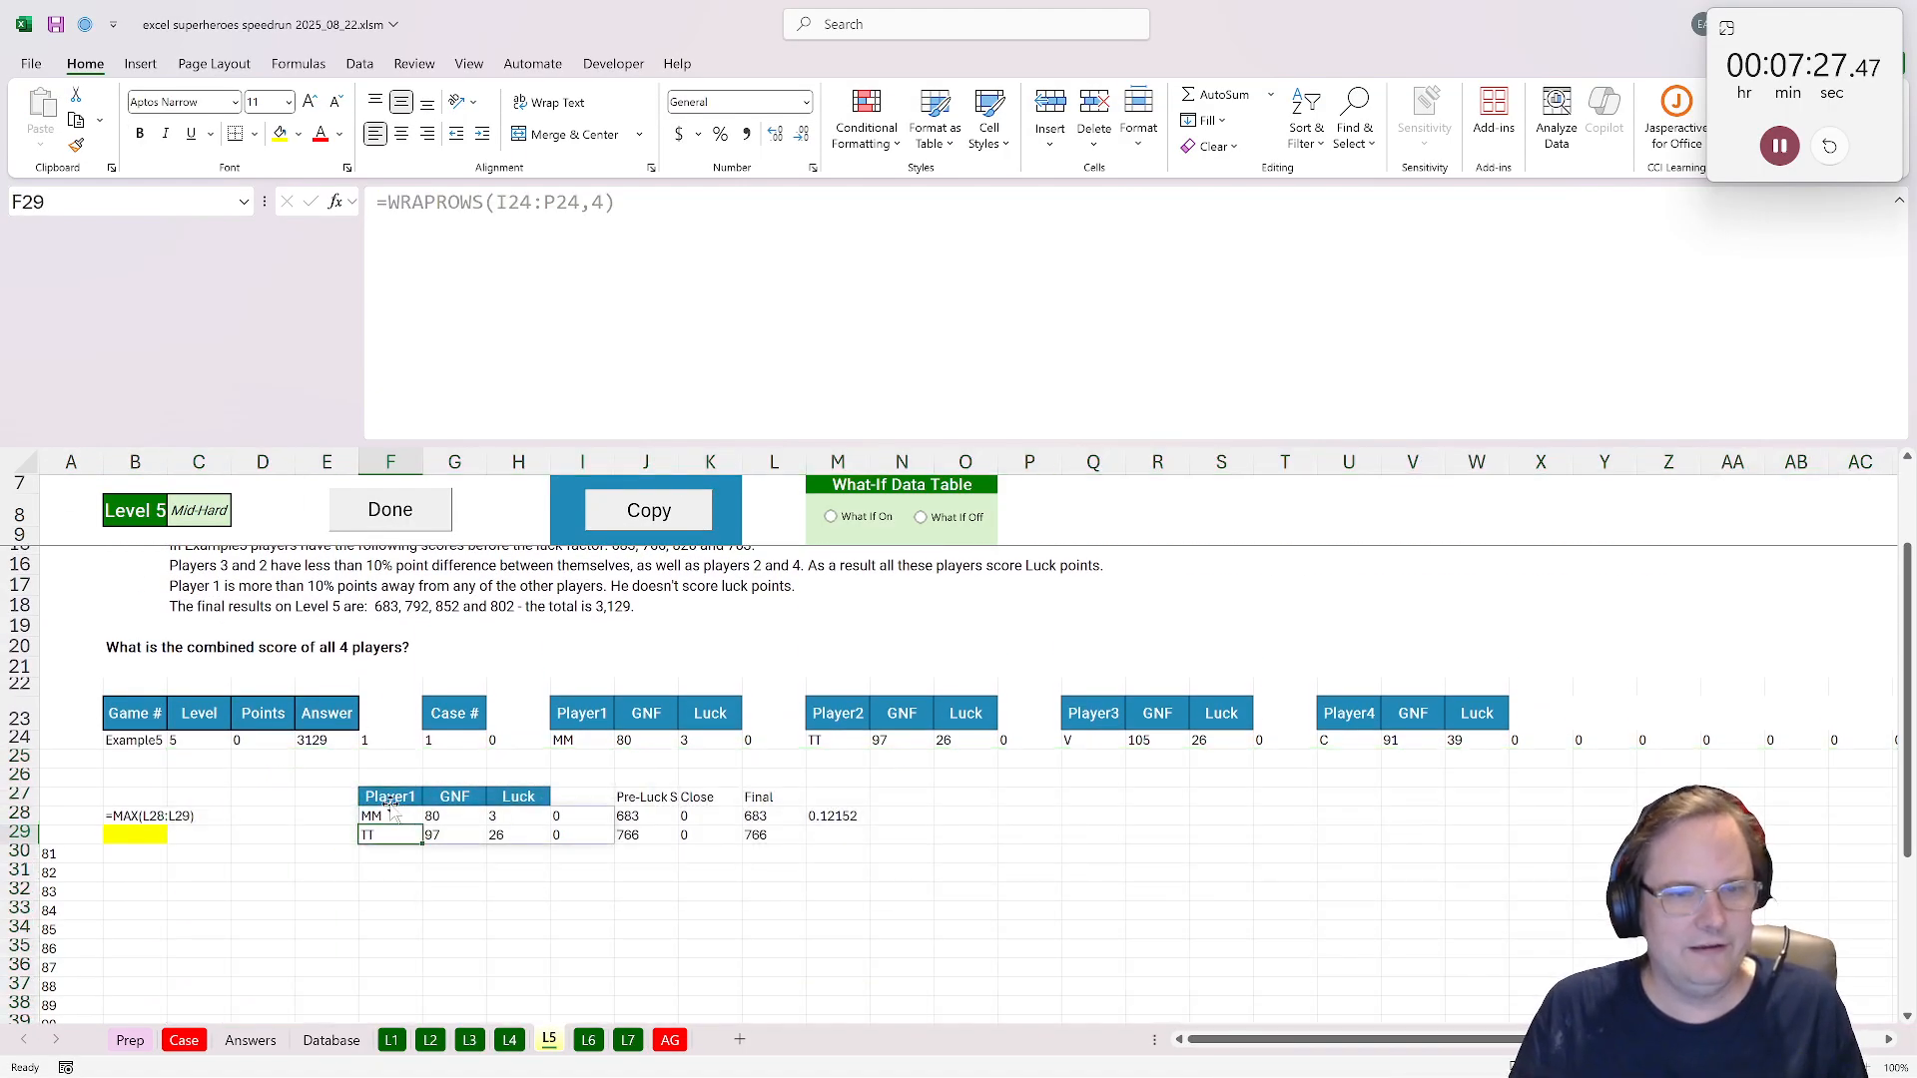
left_click(390, 798)
double_click(391, 816)
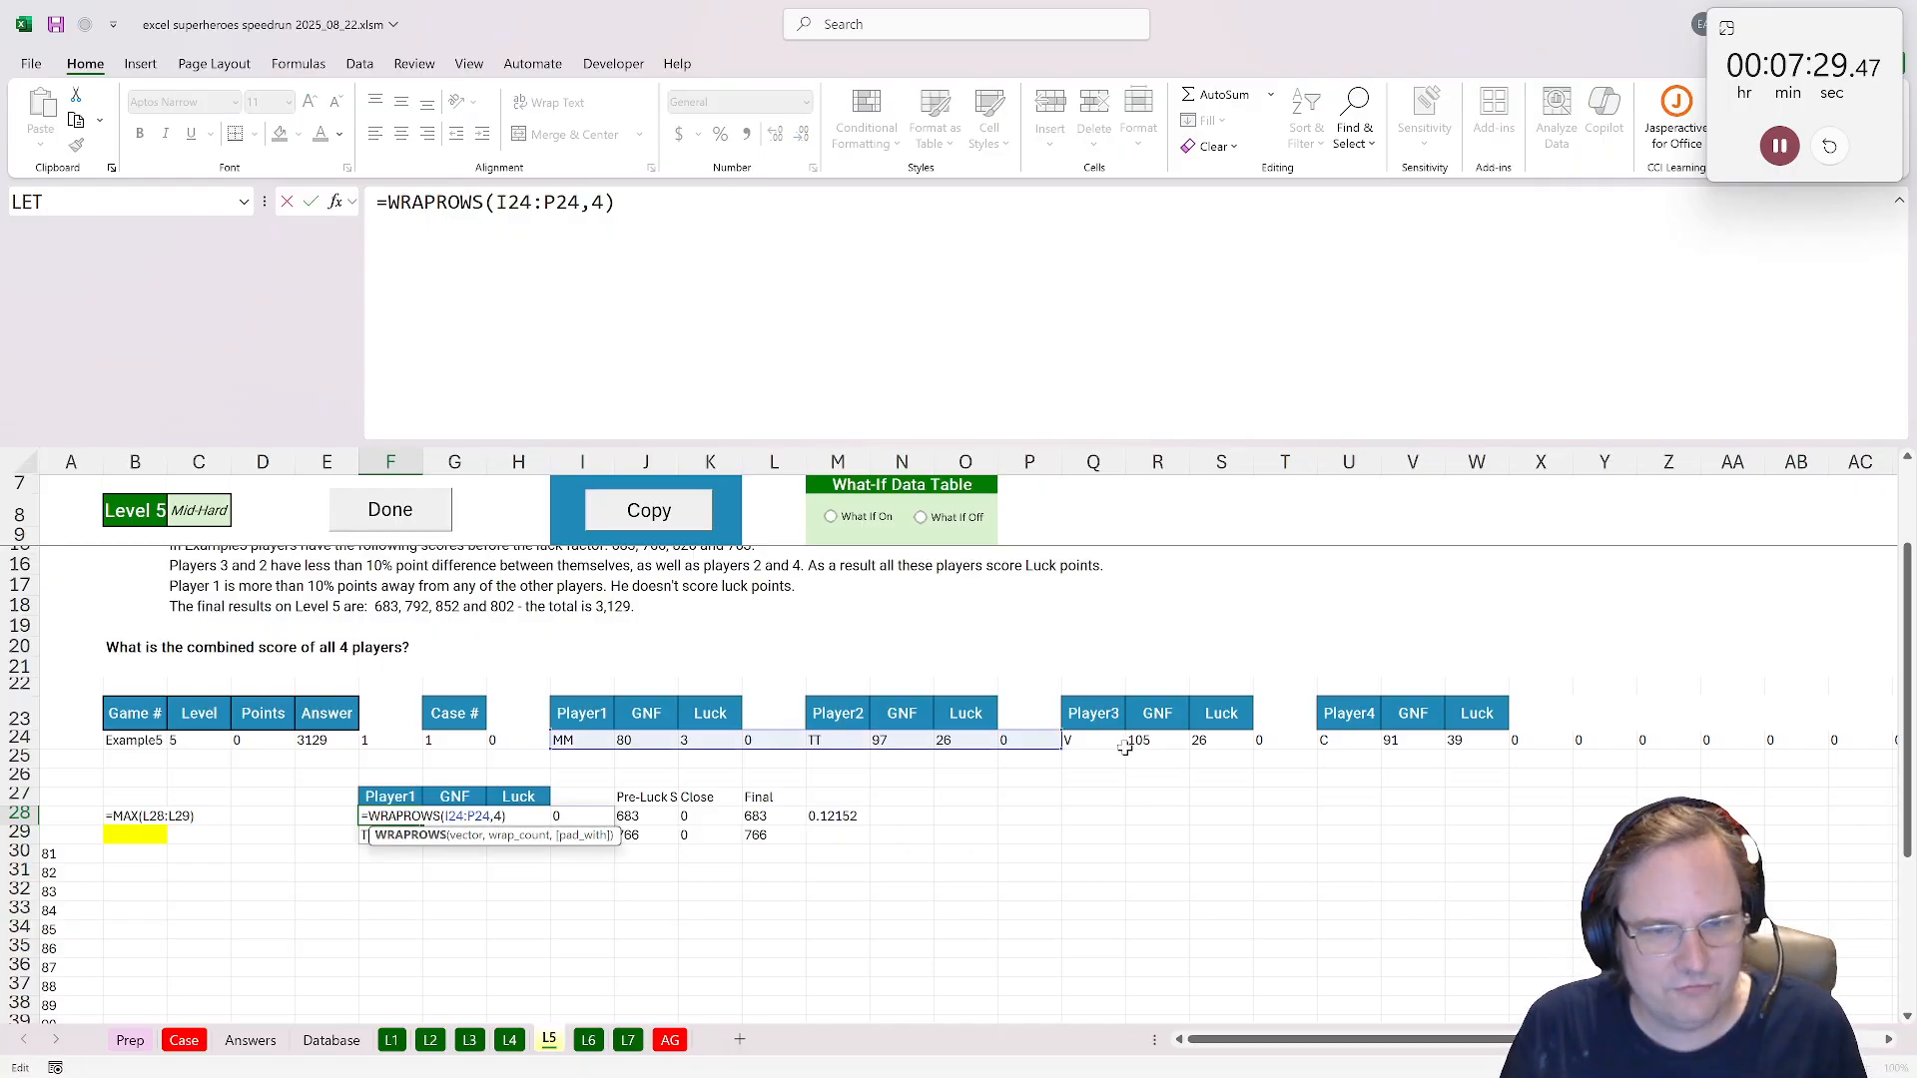
left_click_drag(1066, 744, 1570, 744)
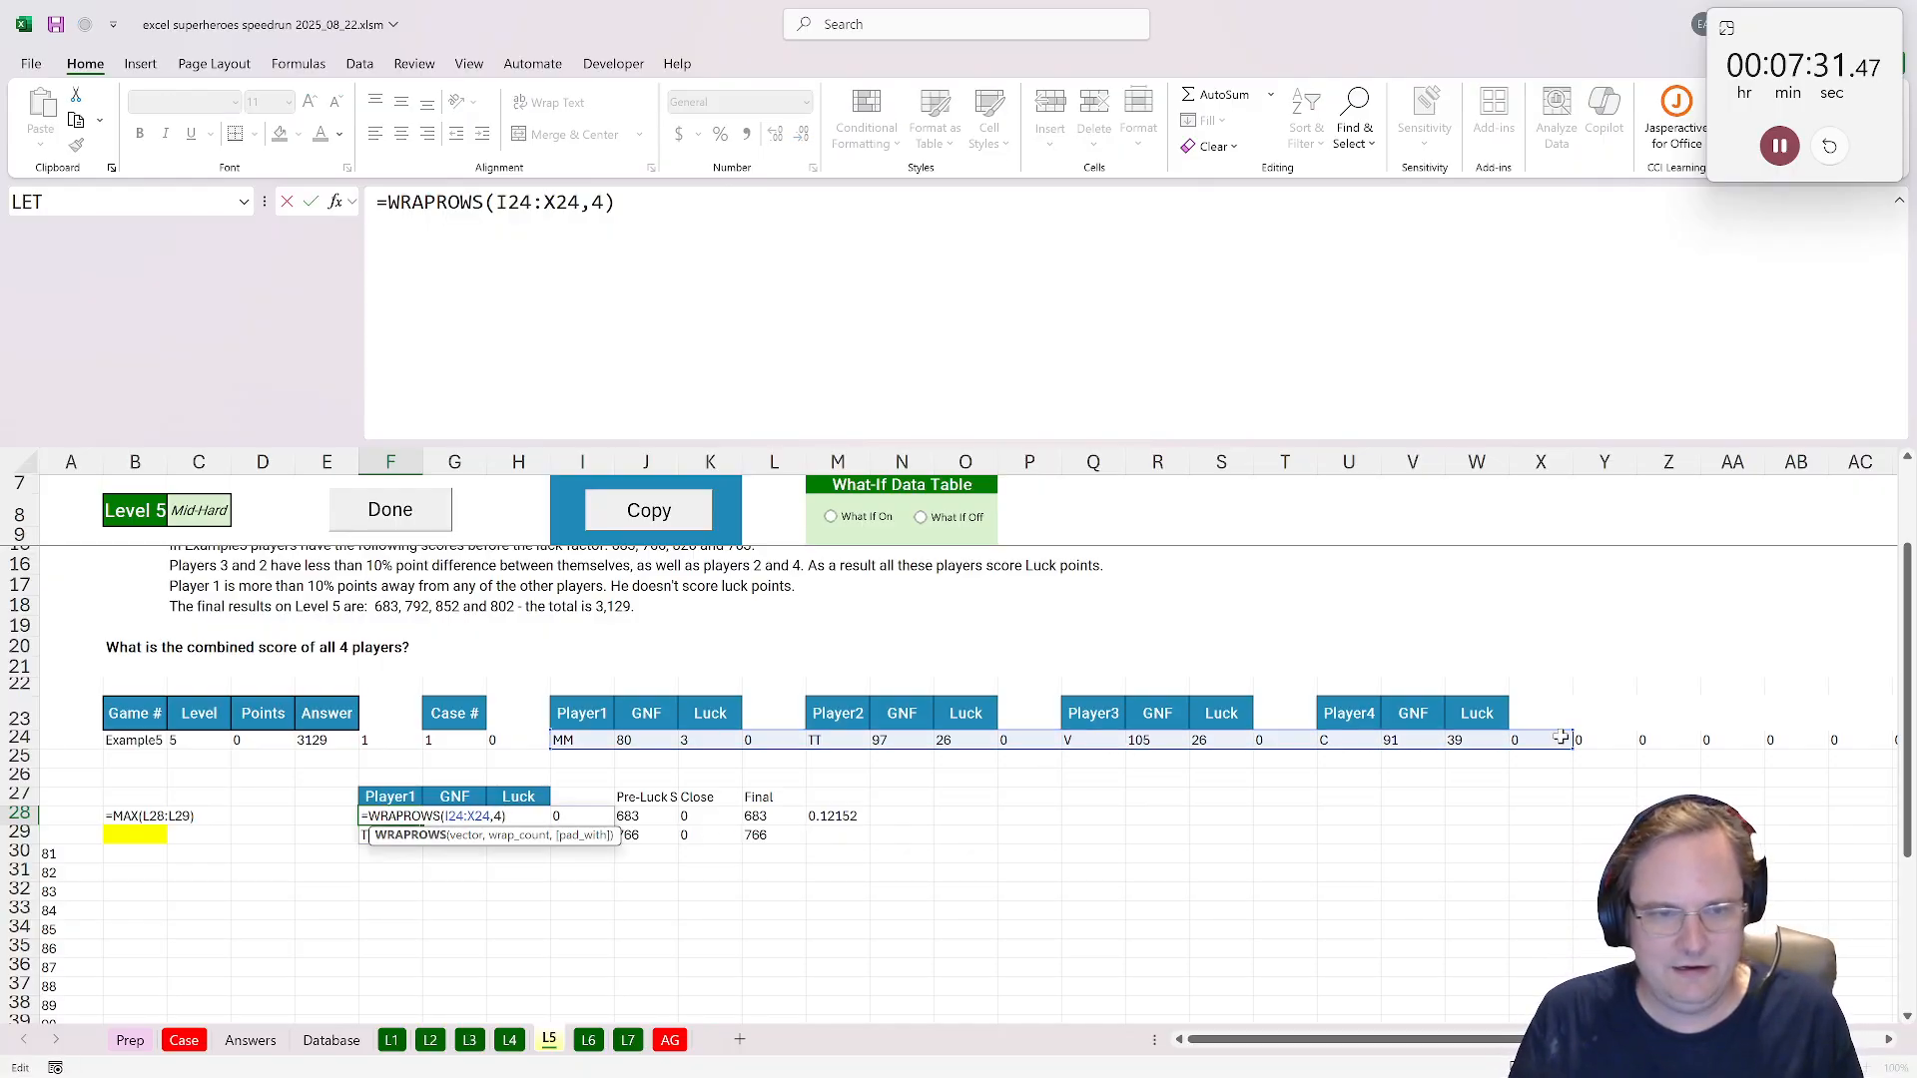
key("Return")
Fill the pre-luck score formula from J29 down to J31 for the third and fourth players.
left_click(658, 814)
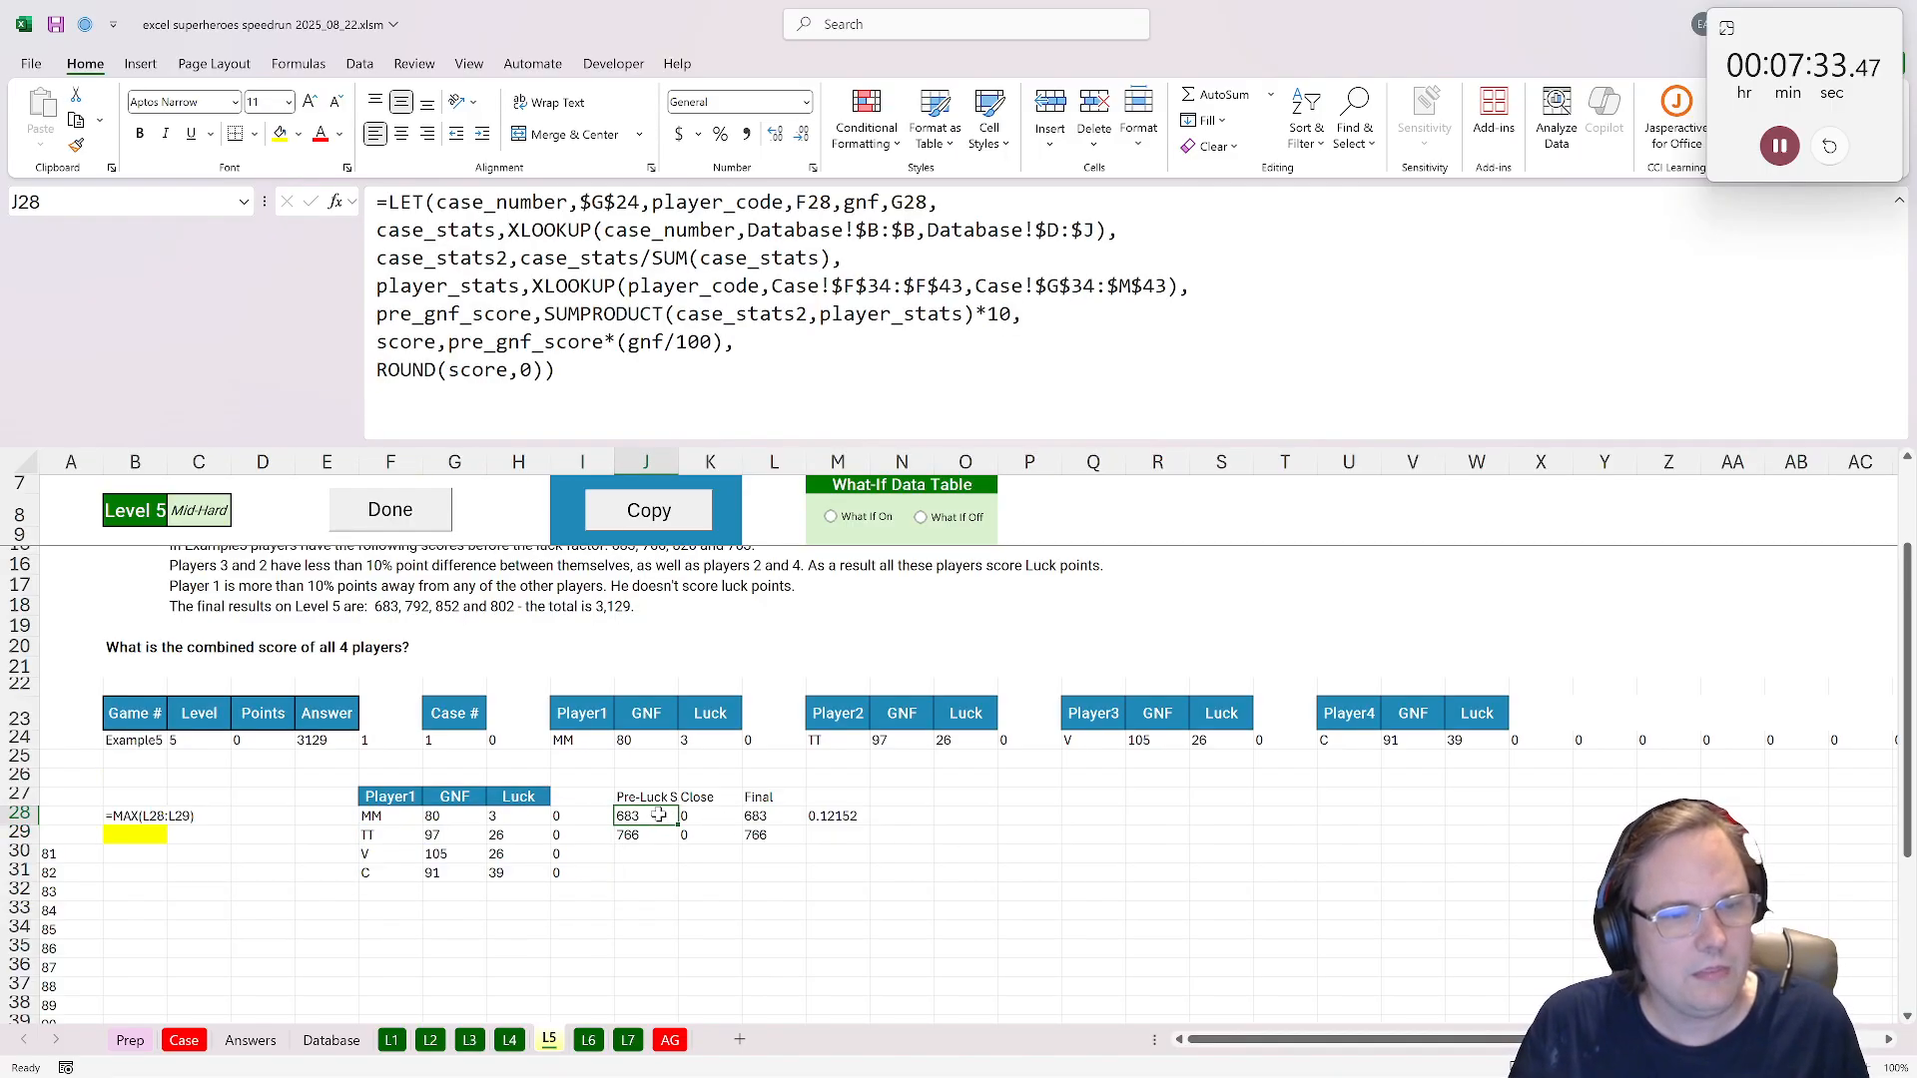
left_click(648, 837)
left_click(685, 841)
left_click(668, 839)
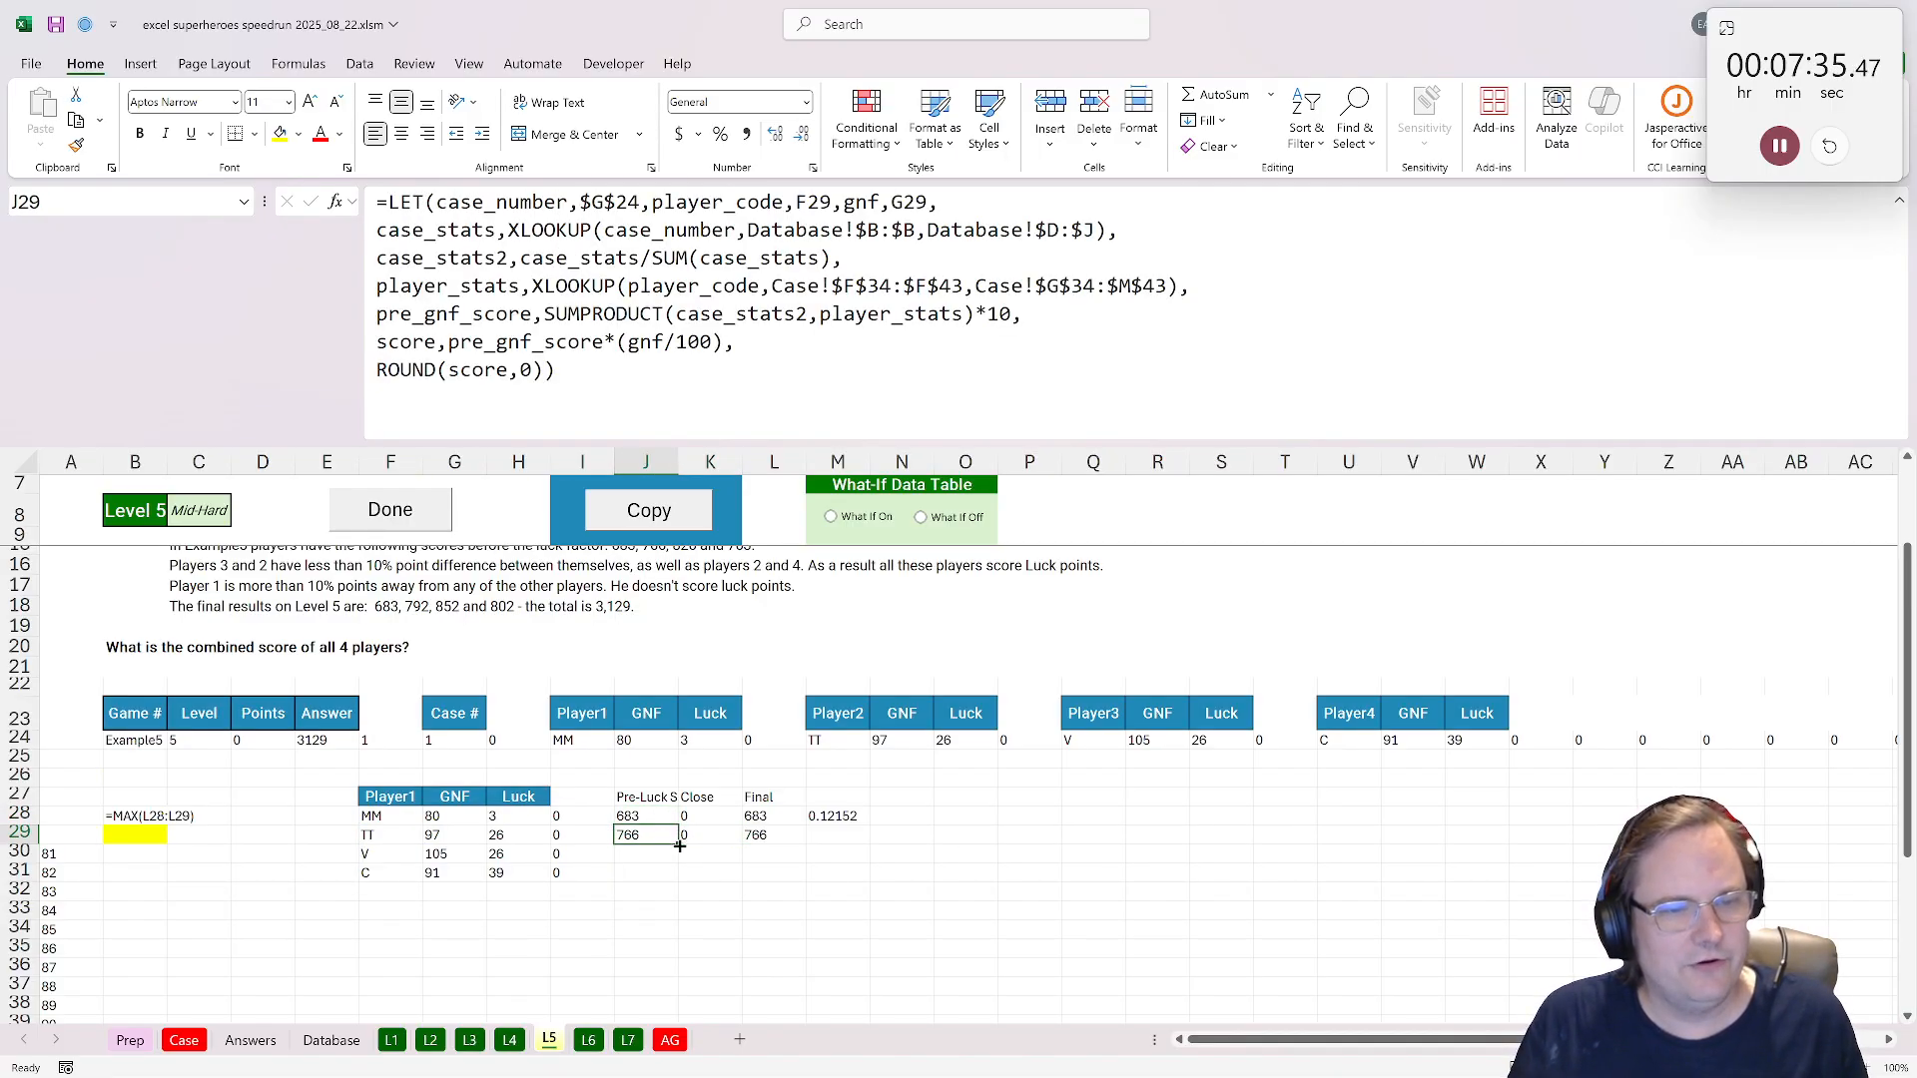
double_click(679, 844)
Fill the Close formula from K29 and the Final formula from L29 down to row 31.
left_click(777, 816)
left_click(785, 839)
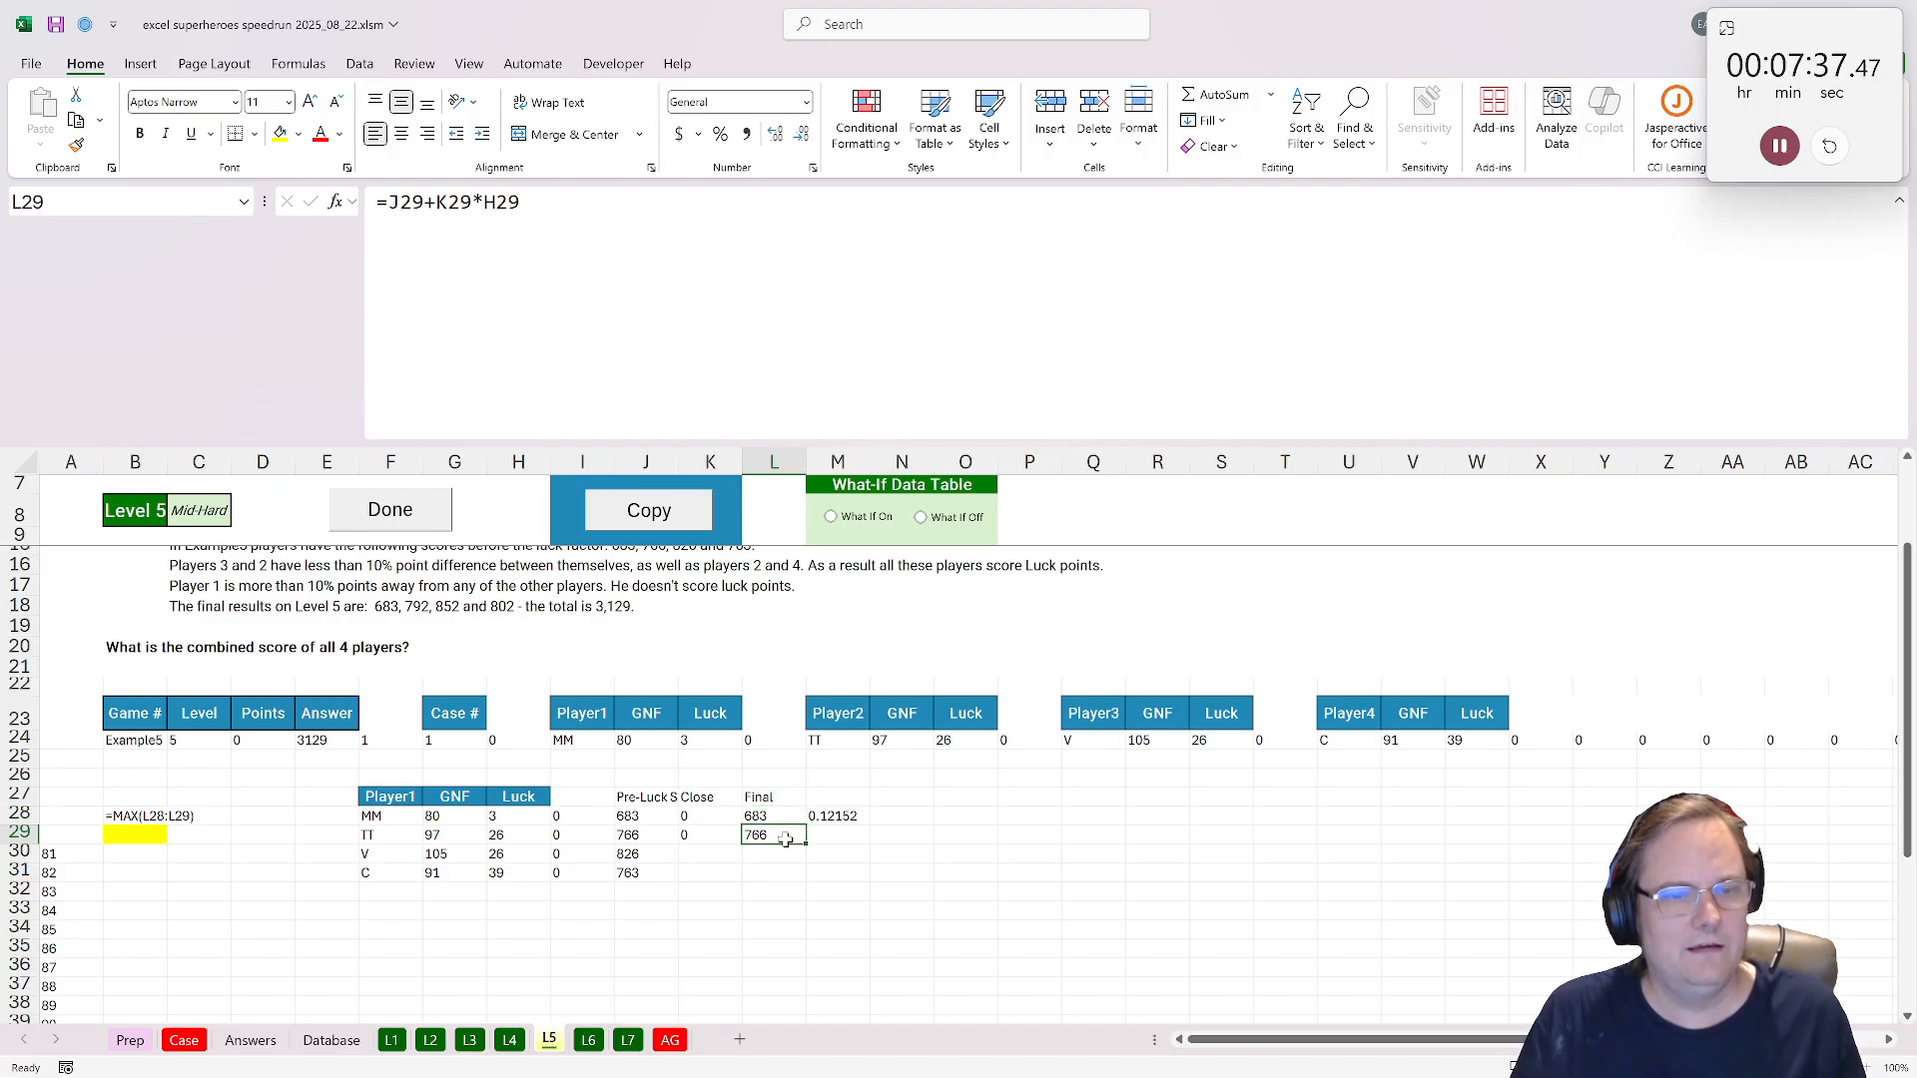
left_click(699, 836)
double_click(741, 845)
left_click(778, 836)
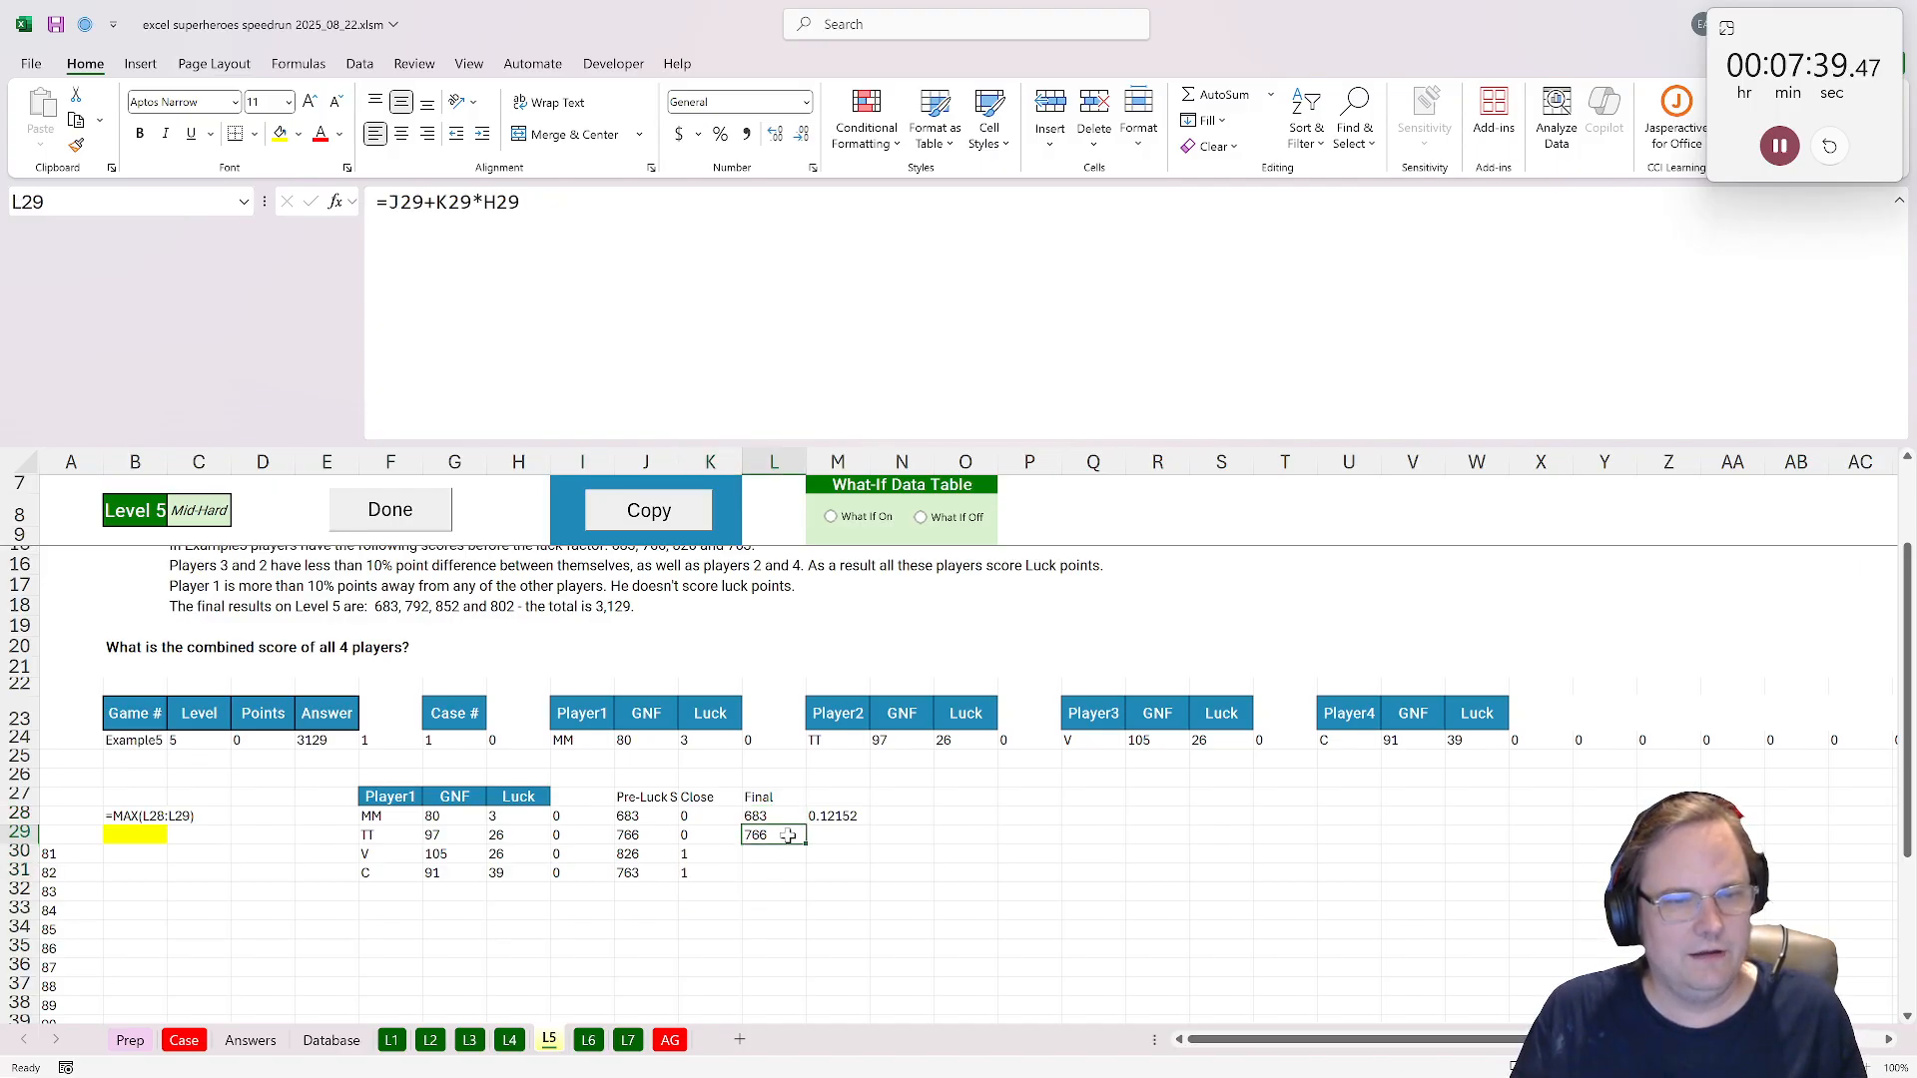
double_click(804, 844)
Move the score difference LET formula from M28 to Q28.
left_click(839, 817)
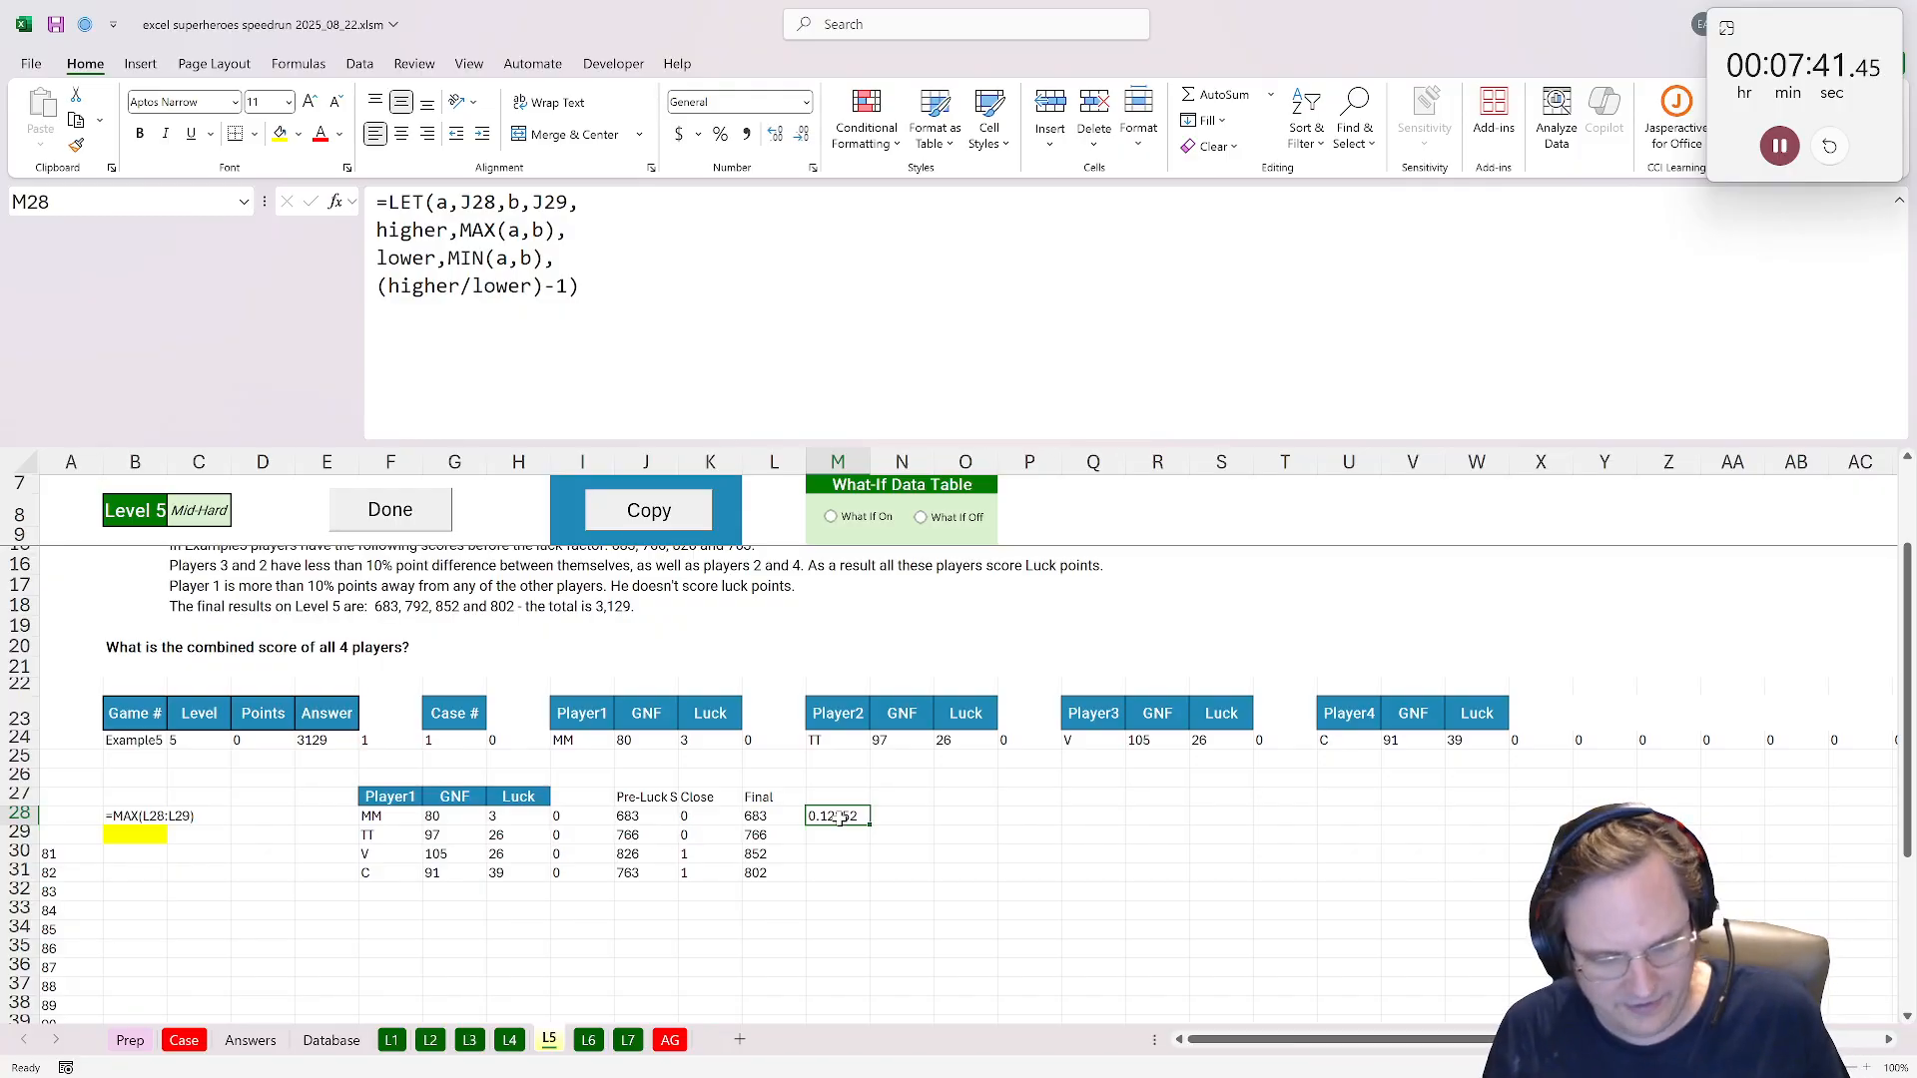
key("ctrl+x")
left_click(1071, 821)
key("ctrl+v")
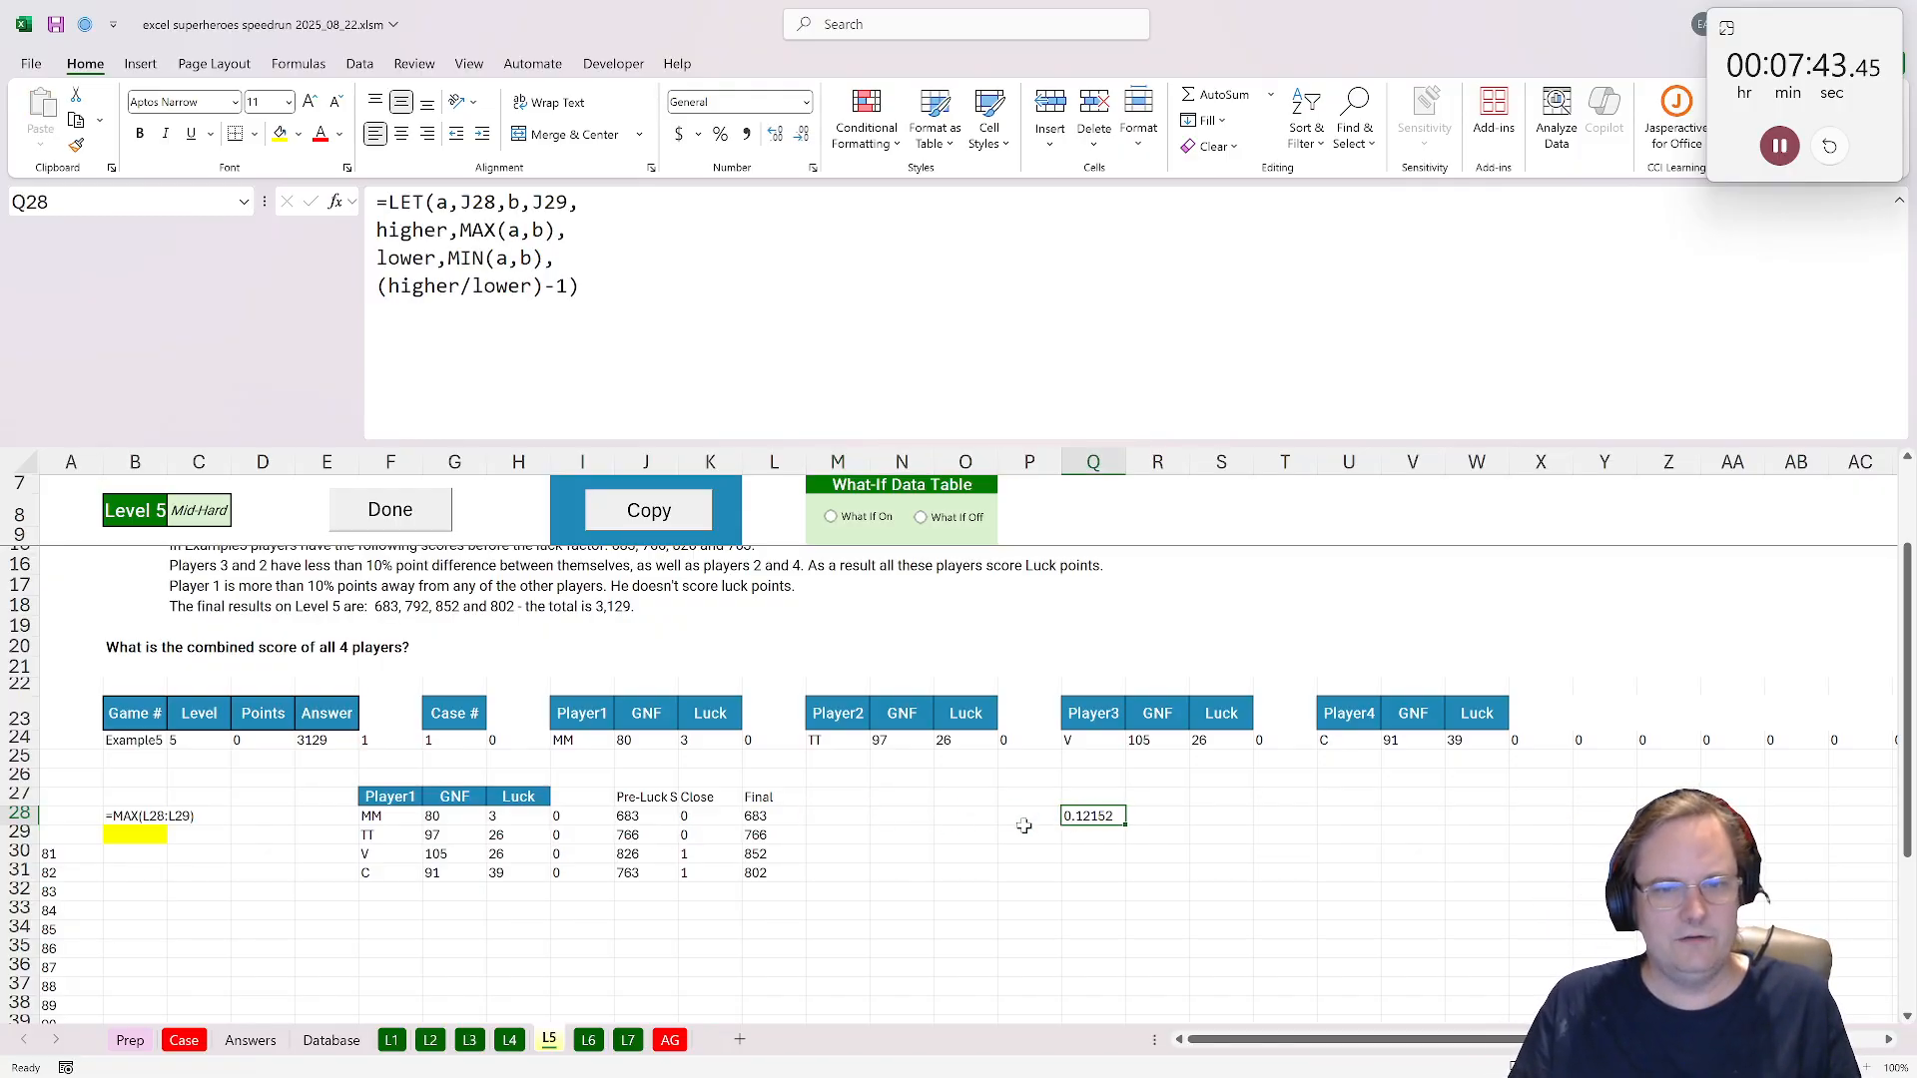
List the four pre-luck scores vertically from P28 with the formula =J28:J31.
left_click(982, 822)
left_click(1029, 817)
type("=")
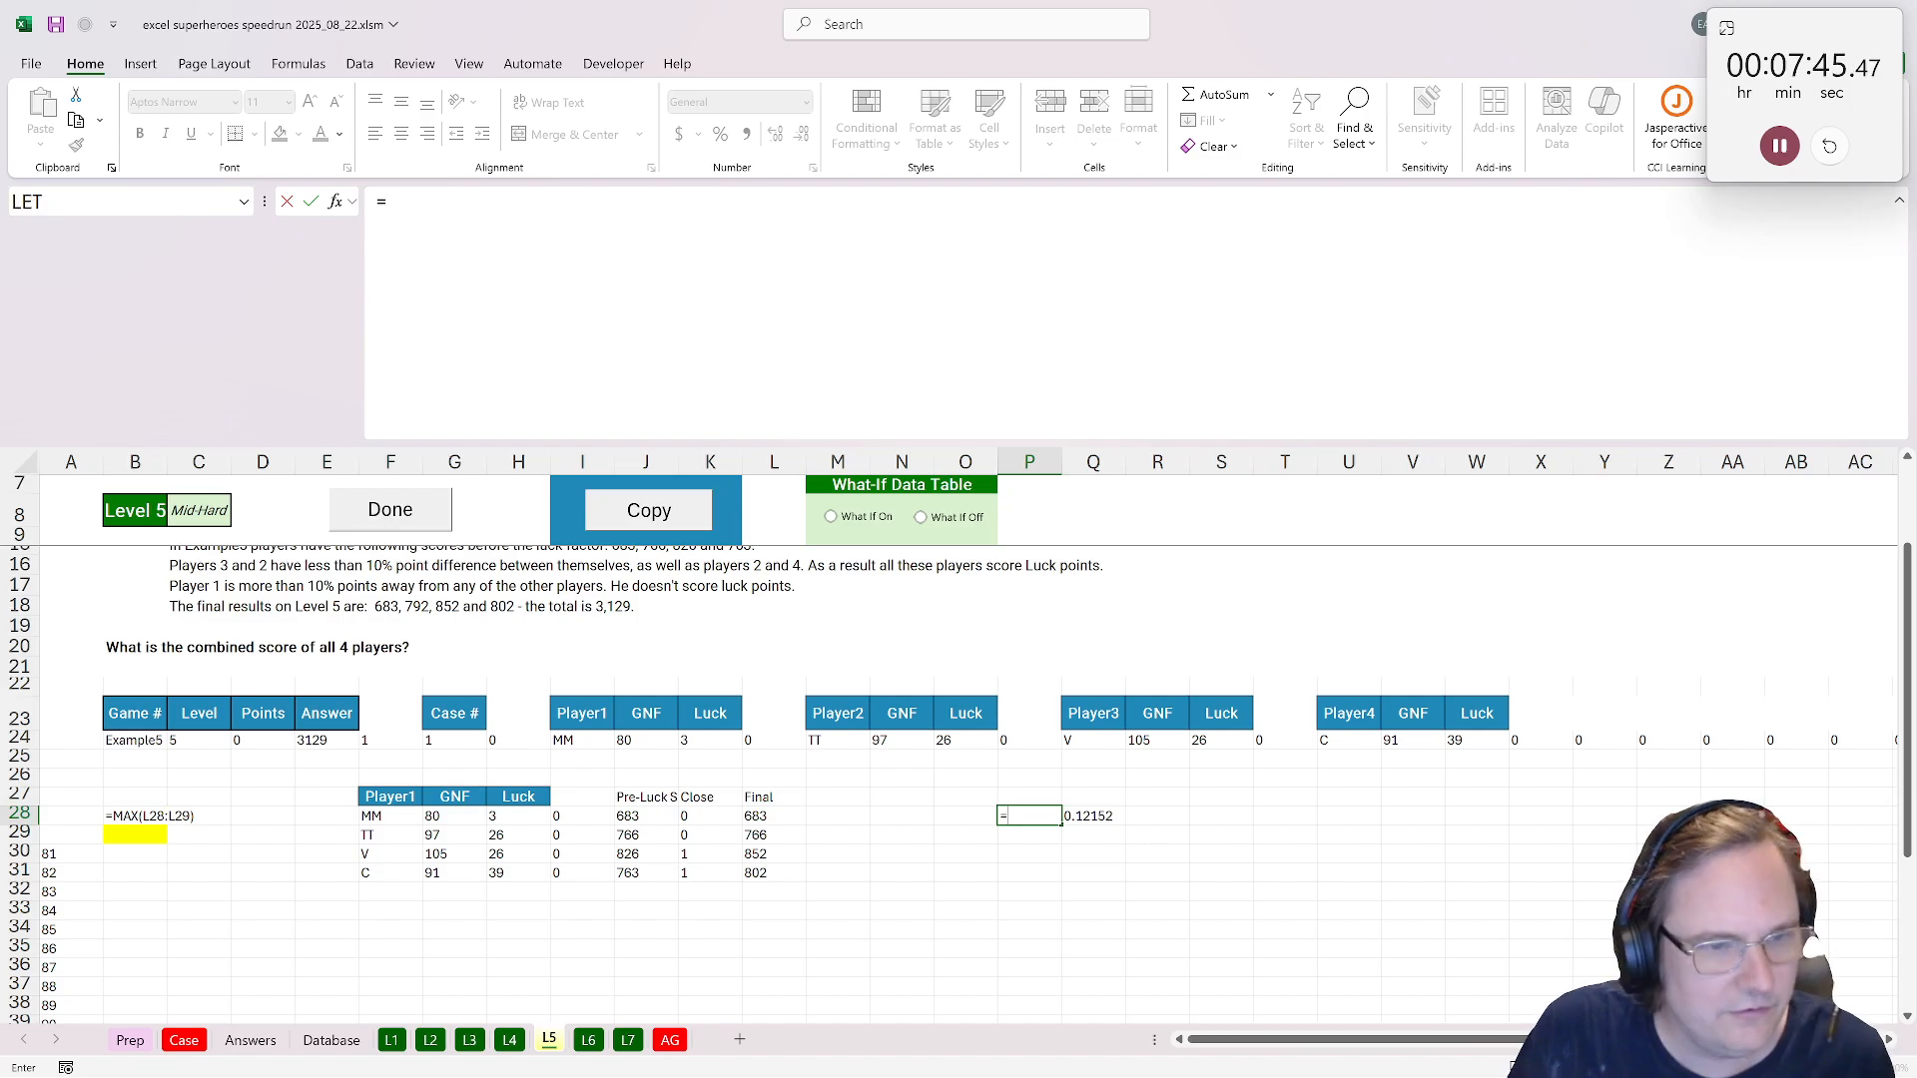
left_click_drag(655, 814, 689, 877)
key("Return")
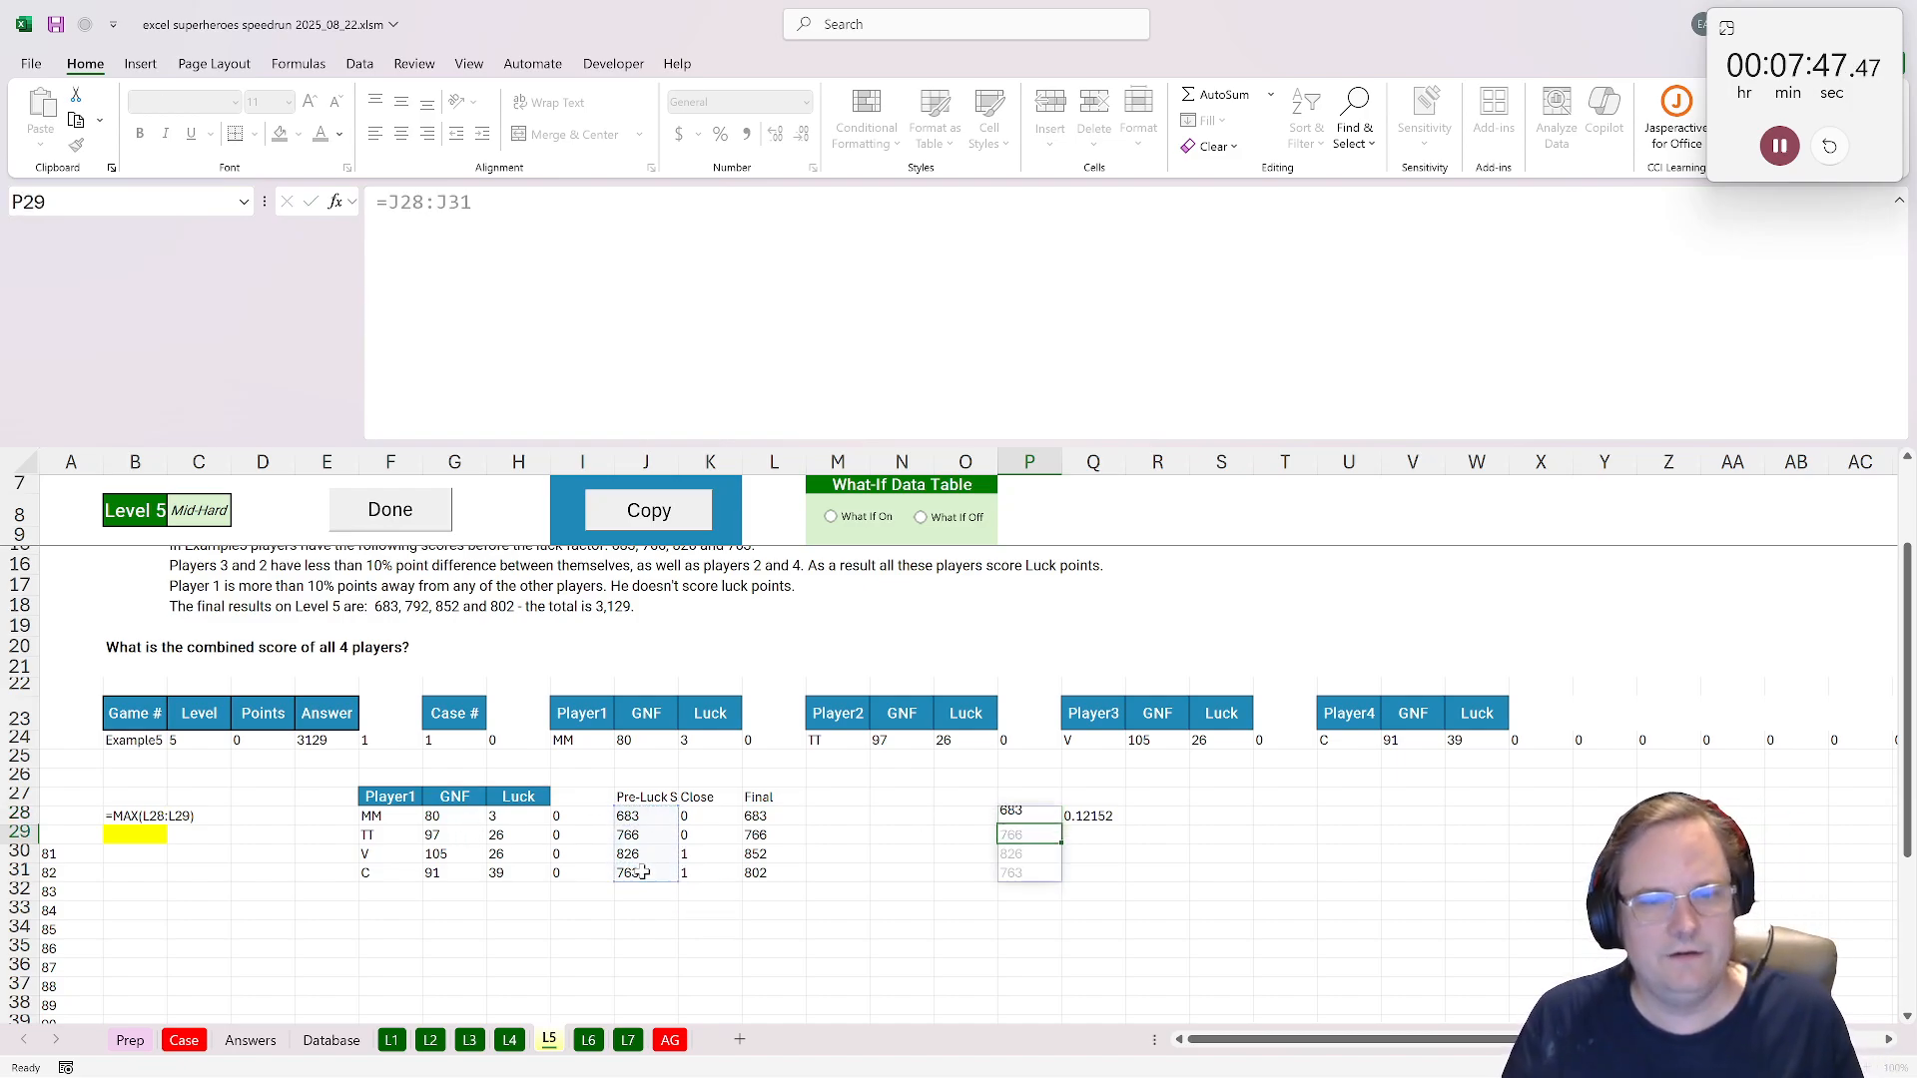
Lay out the same scores horizontally from Q27 with the formula =TRANSPOSE(P28#).
left_click(1074, 797)
type("=tr")
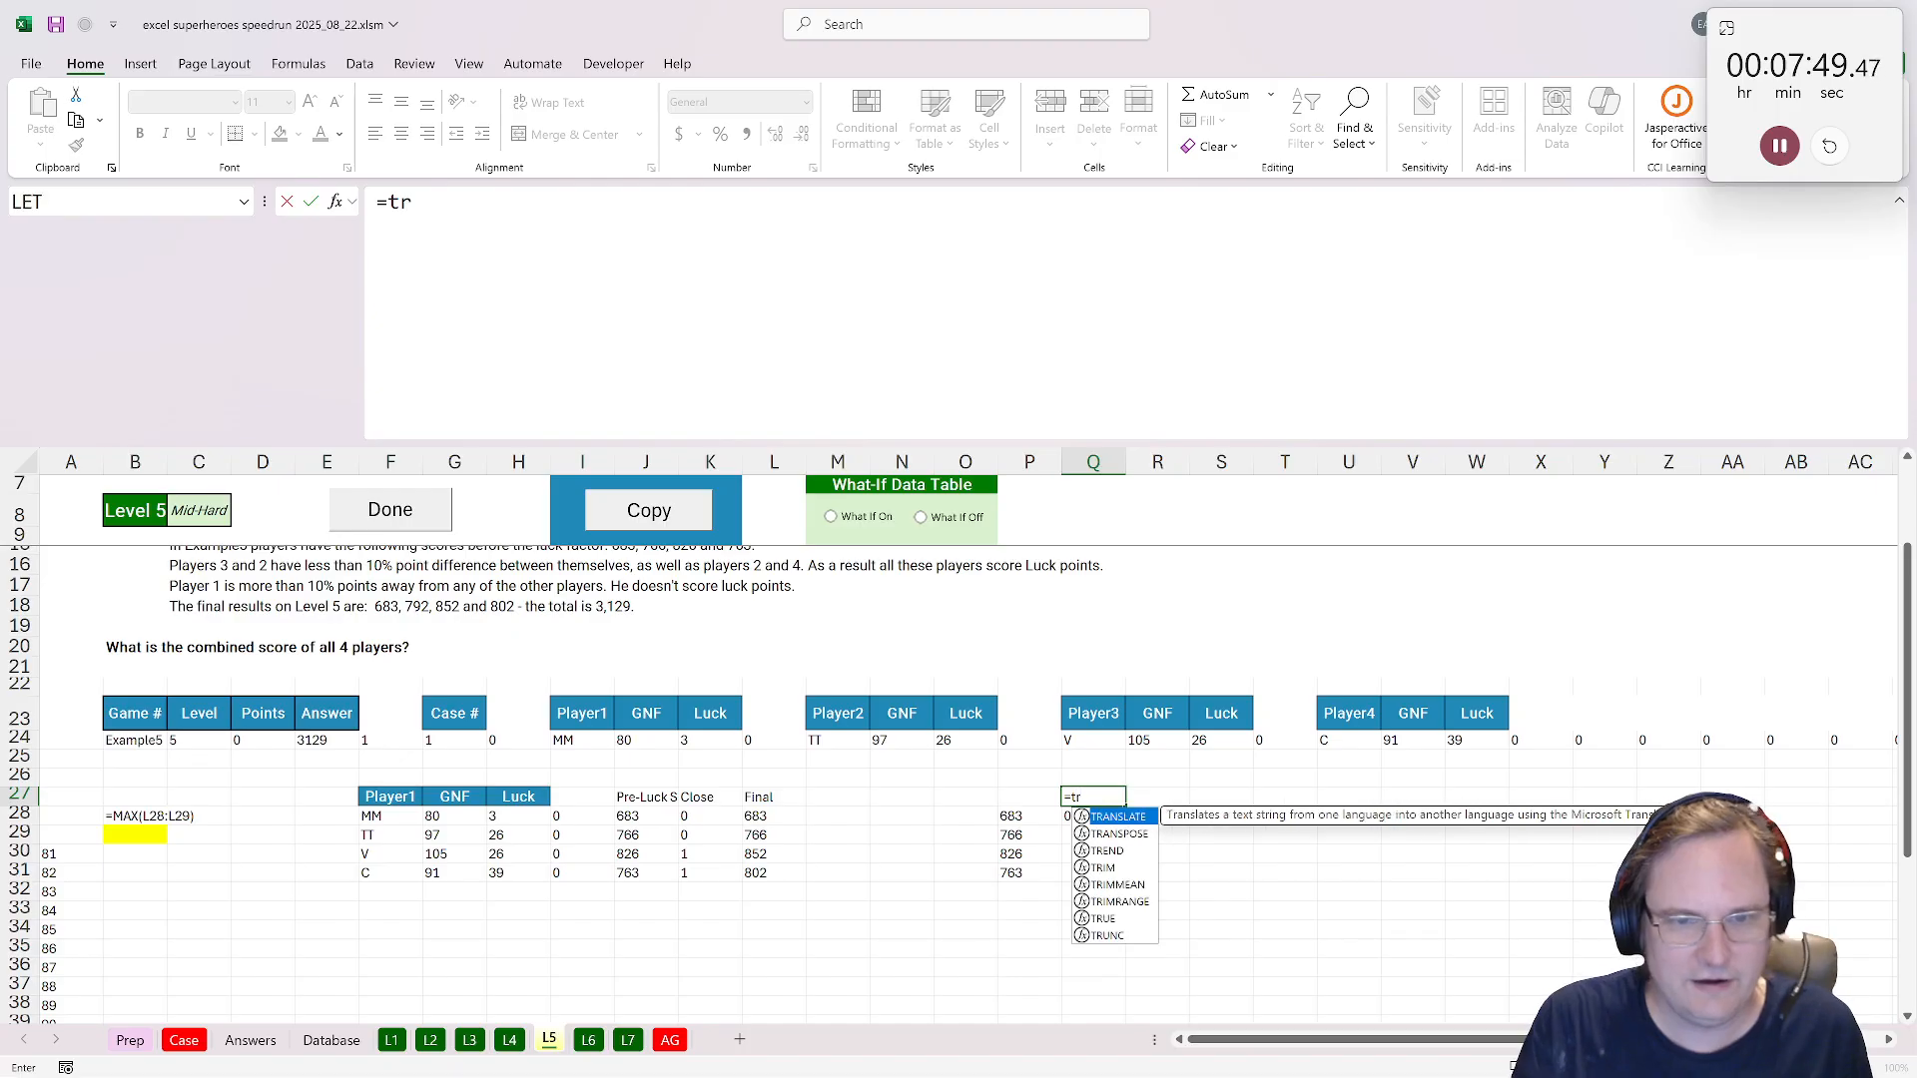
type("anspose(")
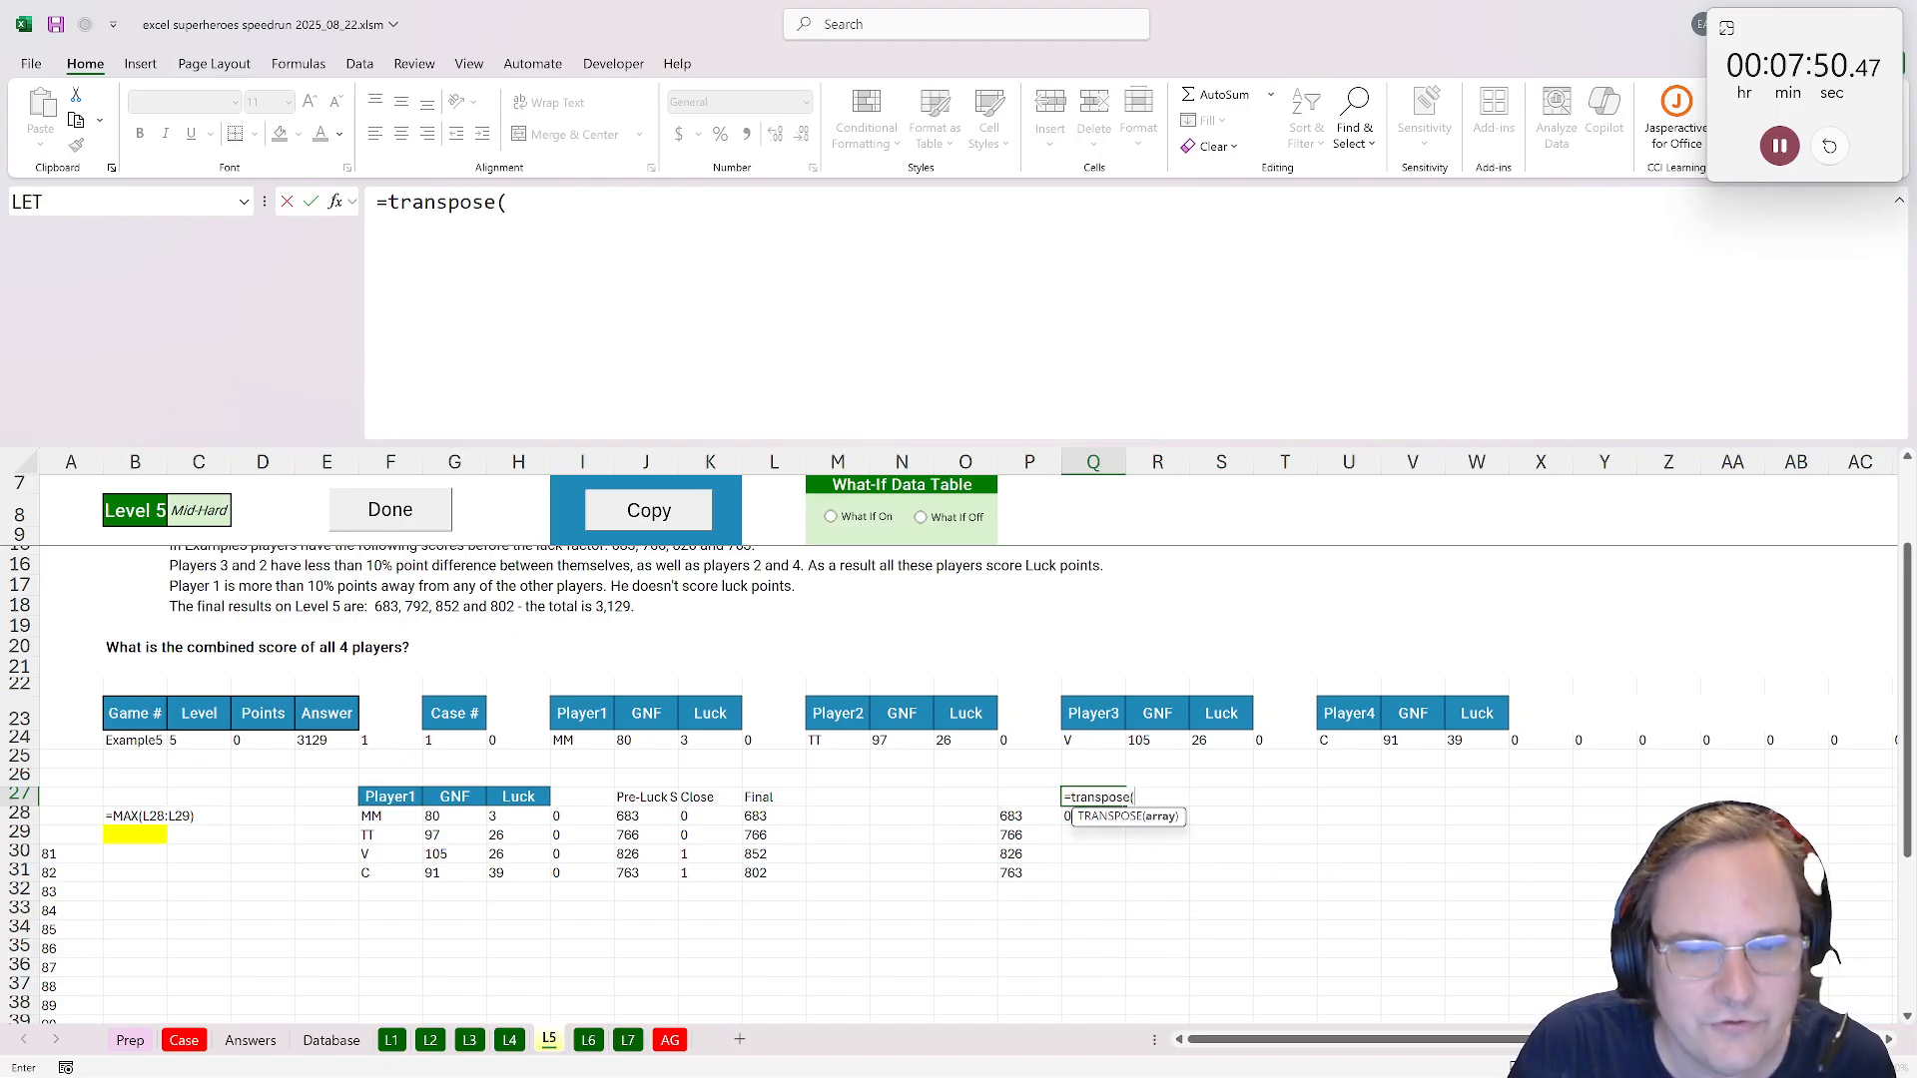
left_click(1039, 797)
left_click(1022, 811)
type("#)")
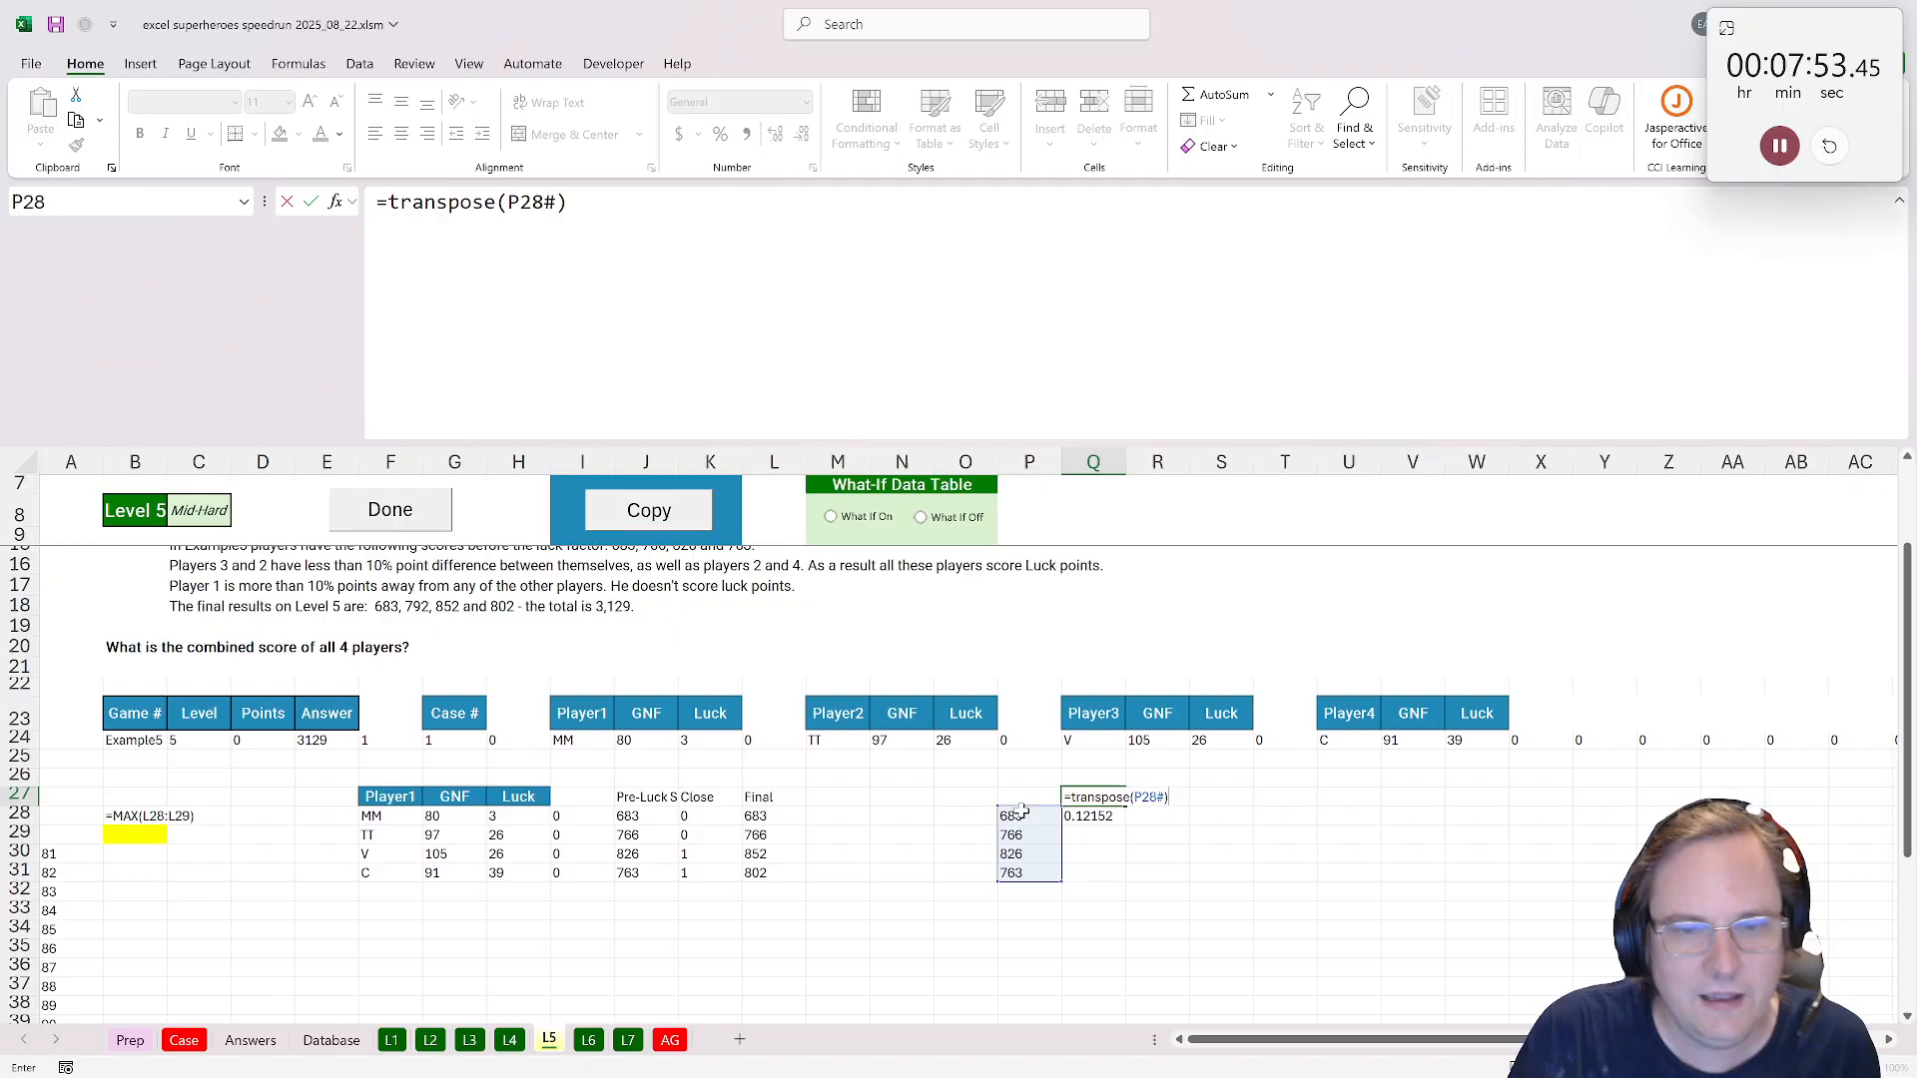
key("ctrl+Return")
Point the difference formula in Q28 to the grid headers, with a as Q27 and b as P28.
left_click(1093, 815)
left_click(1010, 815)
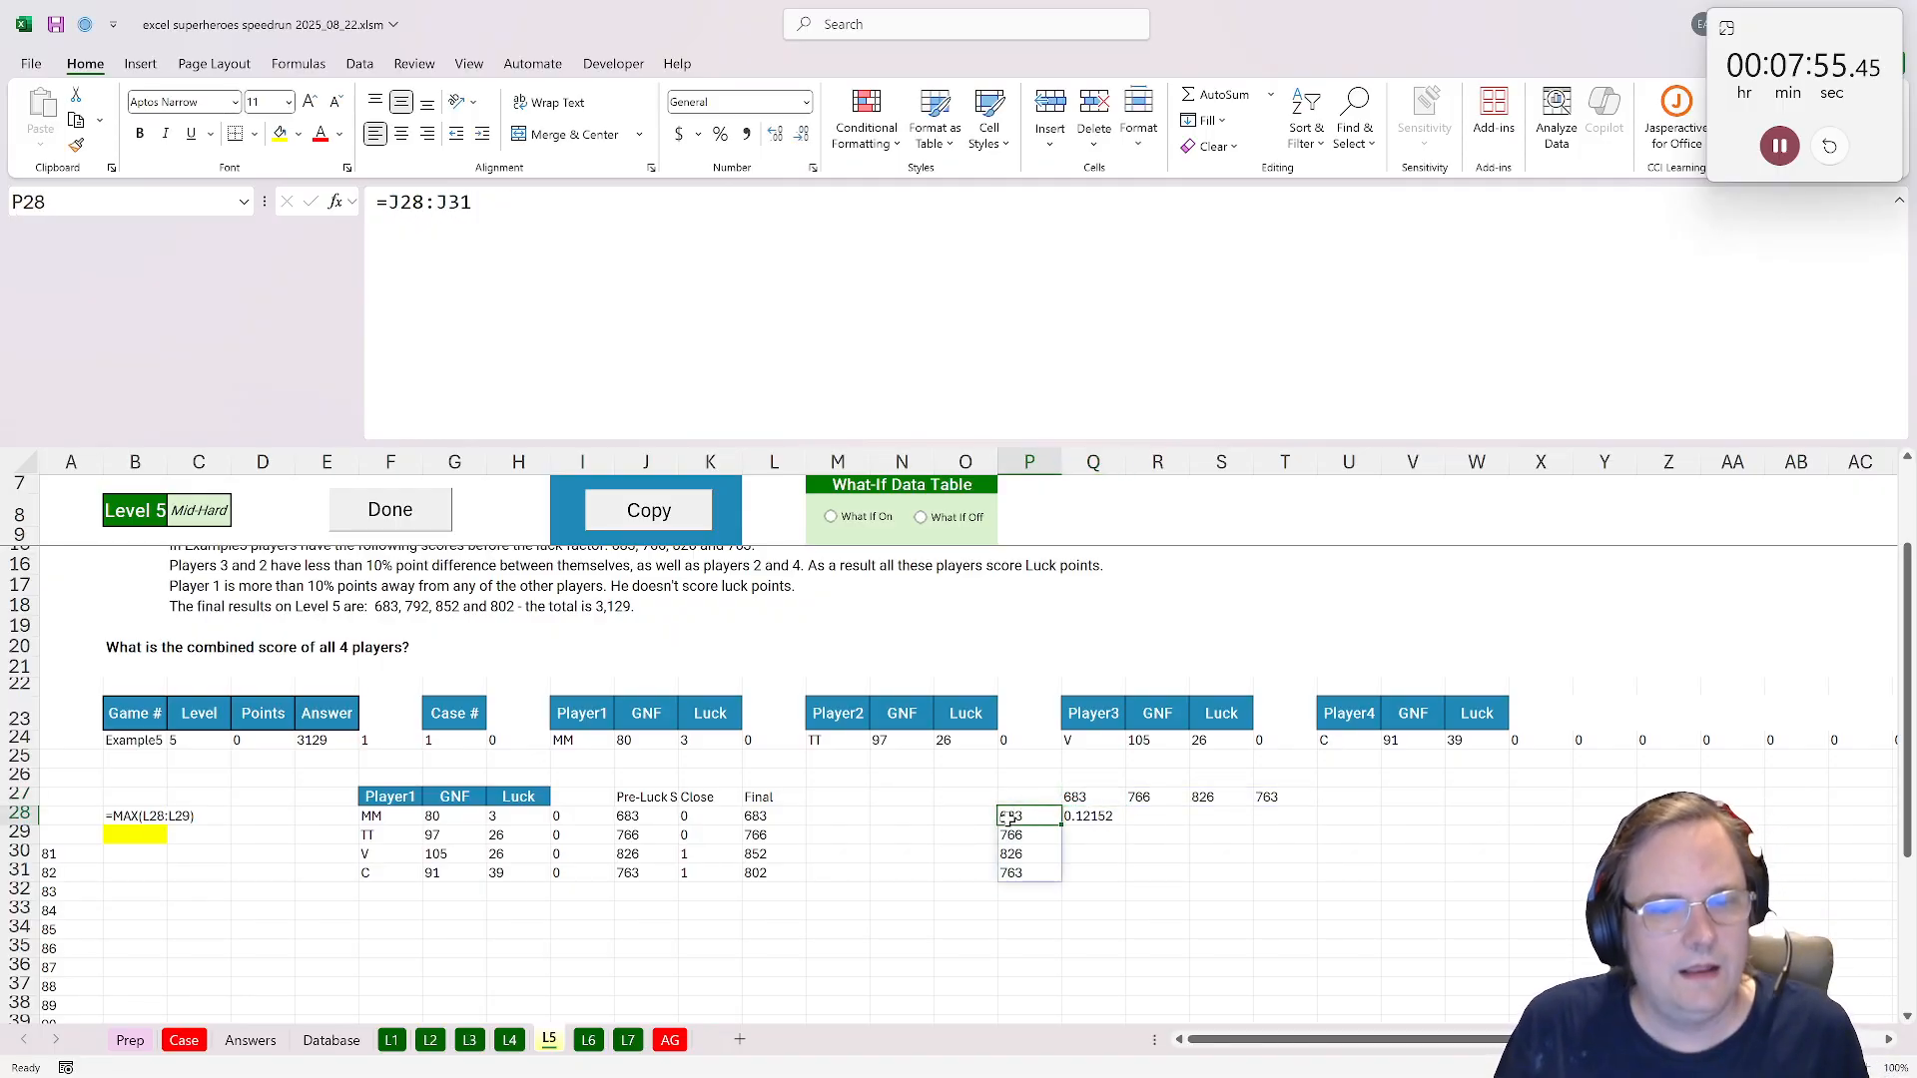
left_click(1088, 815)
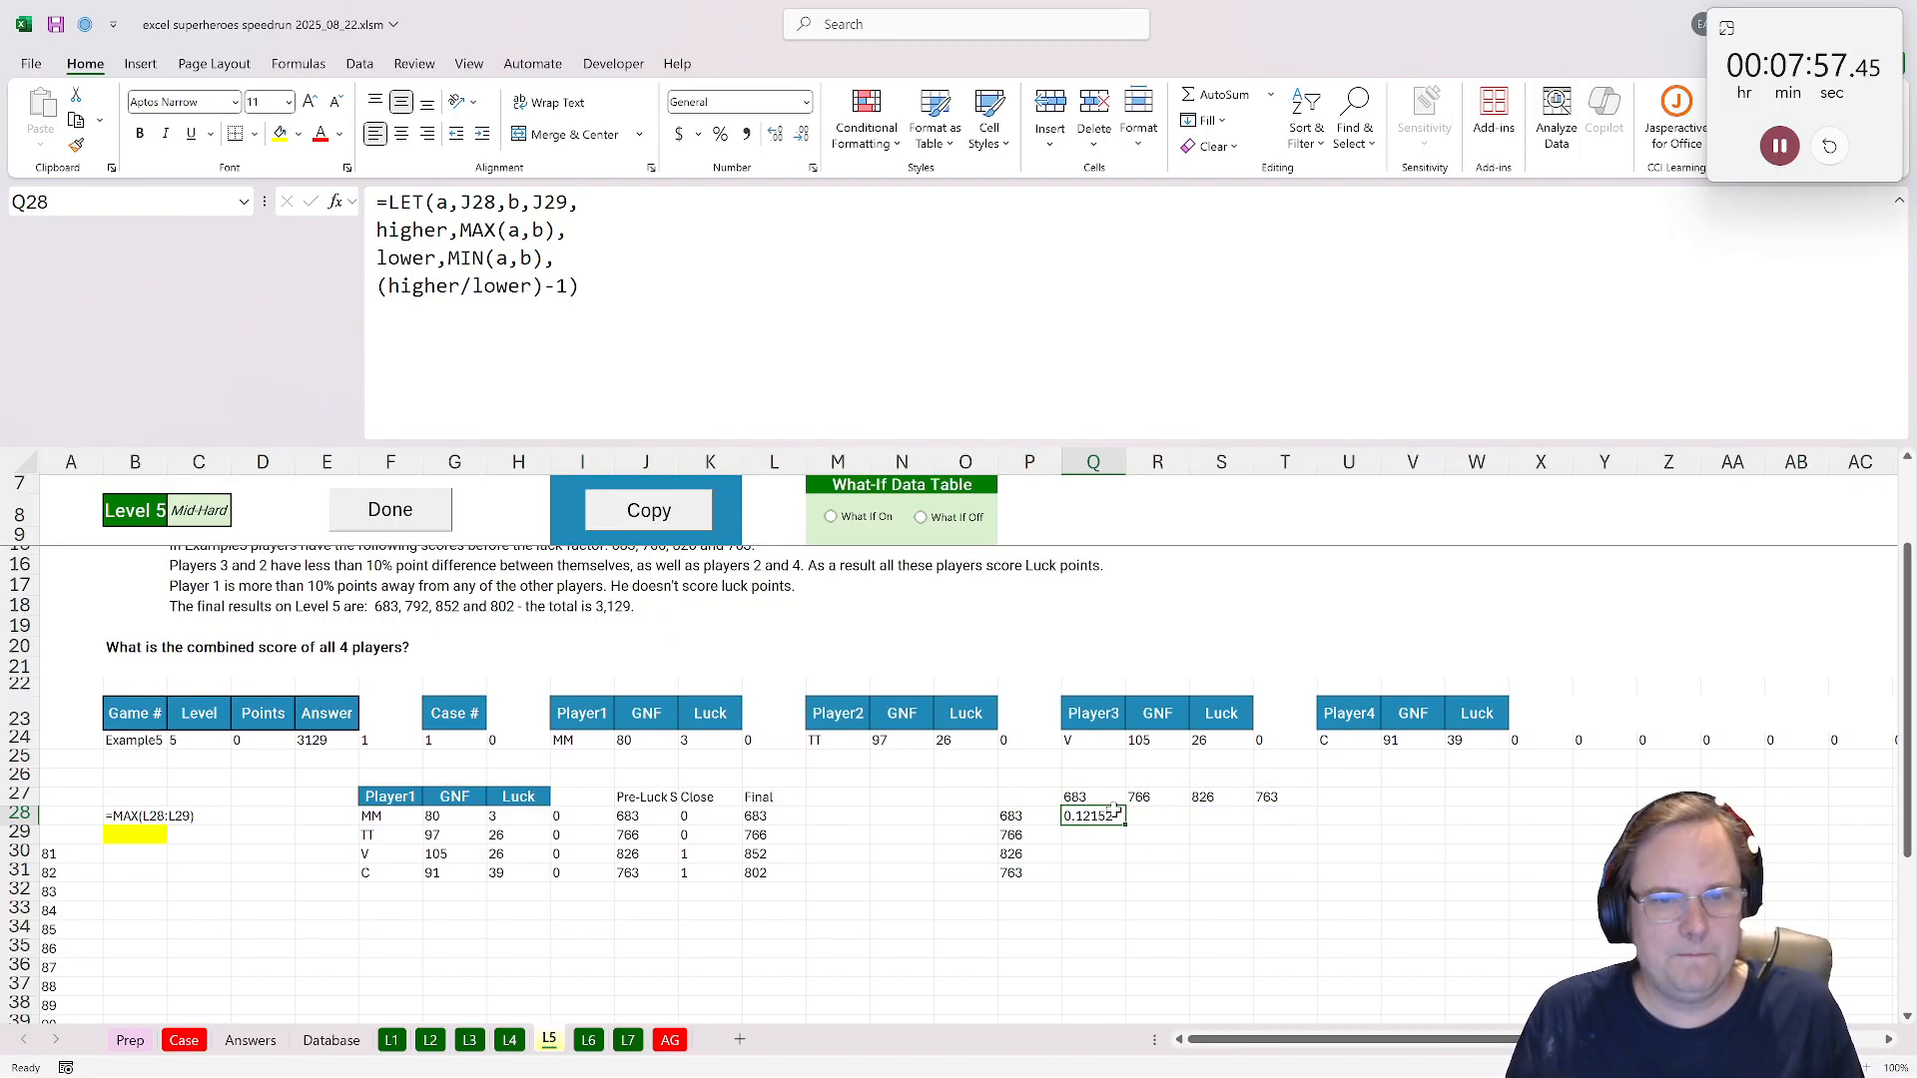
double_click(1115, 812)
left_click_drag(646, 806, 1098, 802)
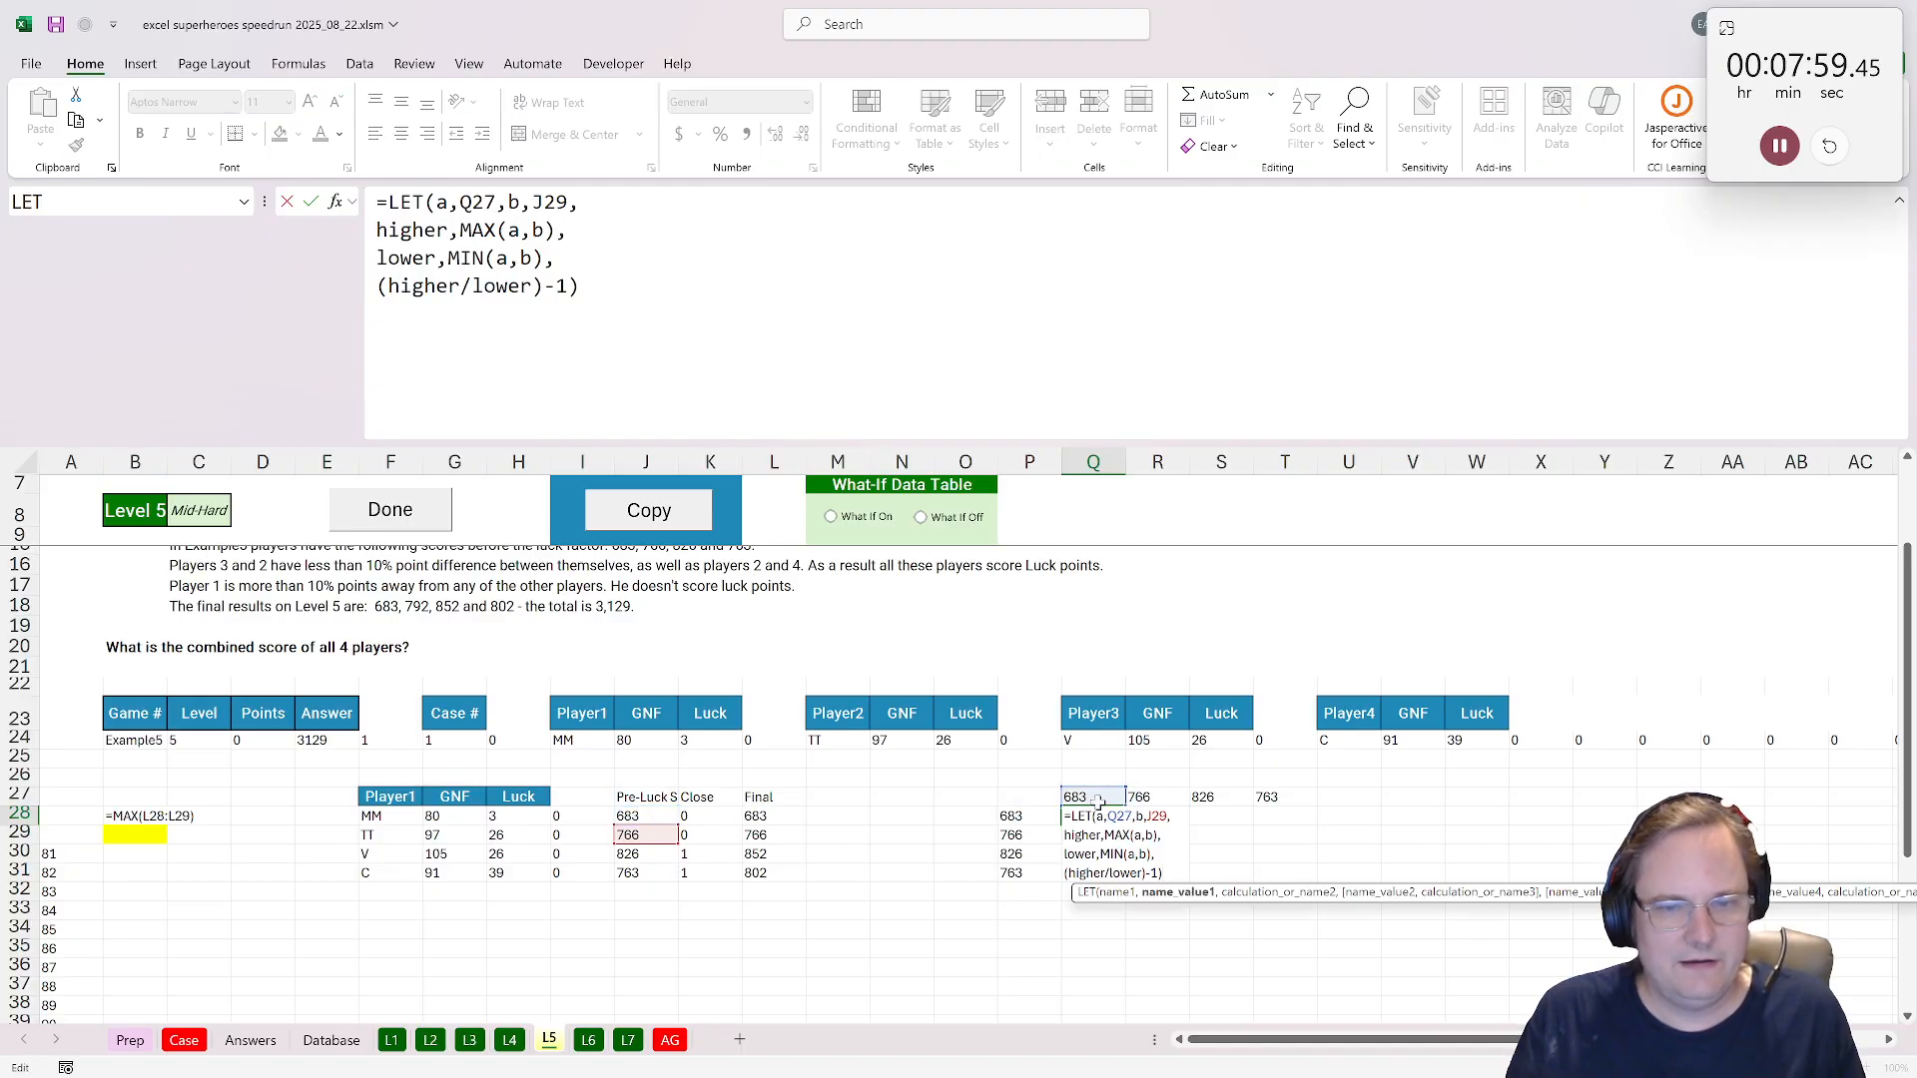
left_click_drag(682, 838, 1064, 820)
Make Q28 return a blank for identical scores by changing its result to IF(a=b,"",(higher/lower)-1).
left_click(605, 203)
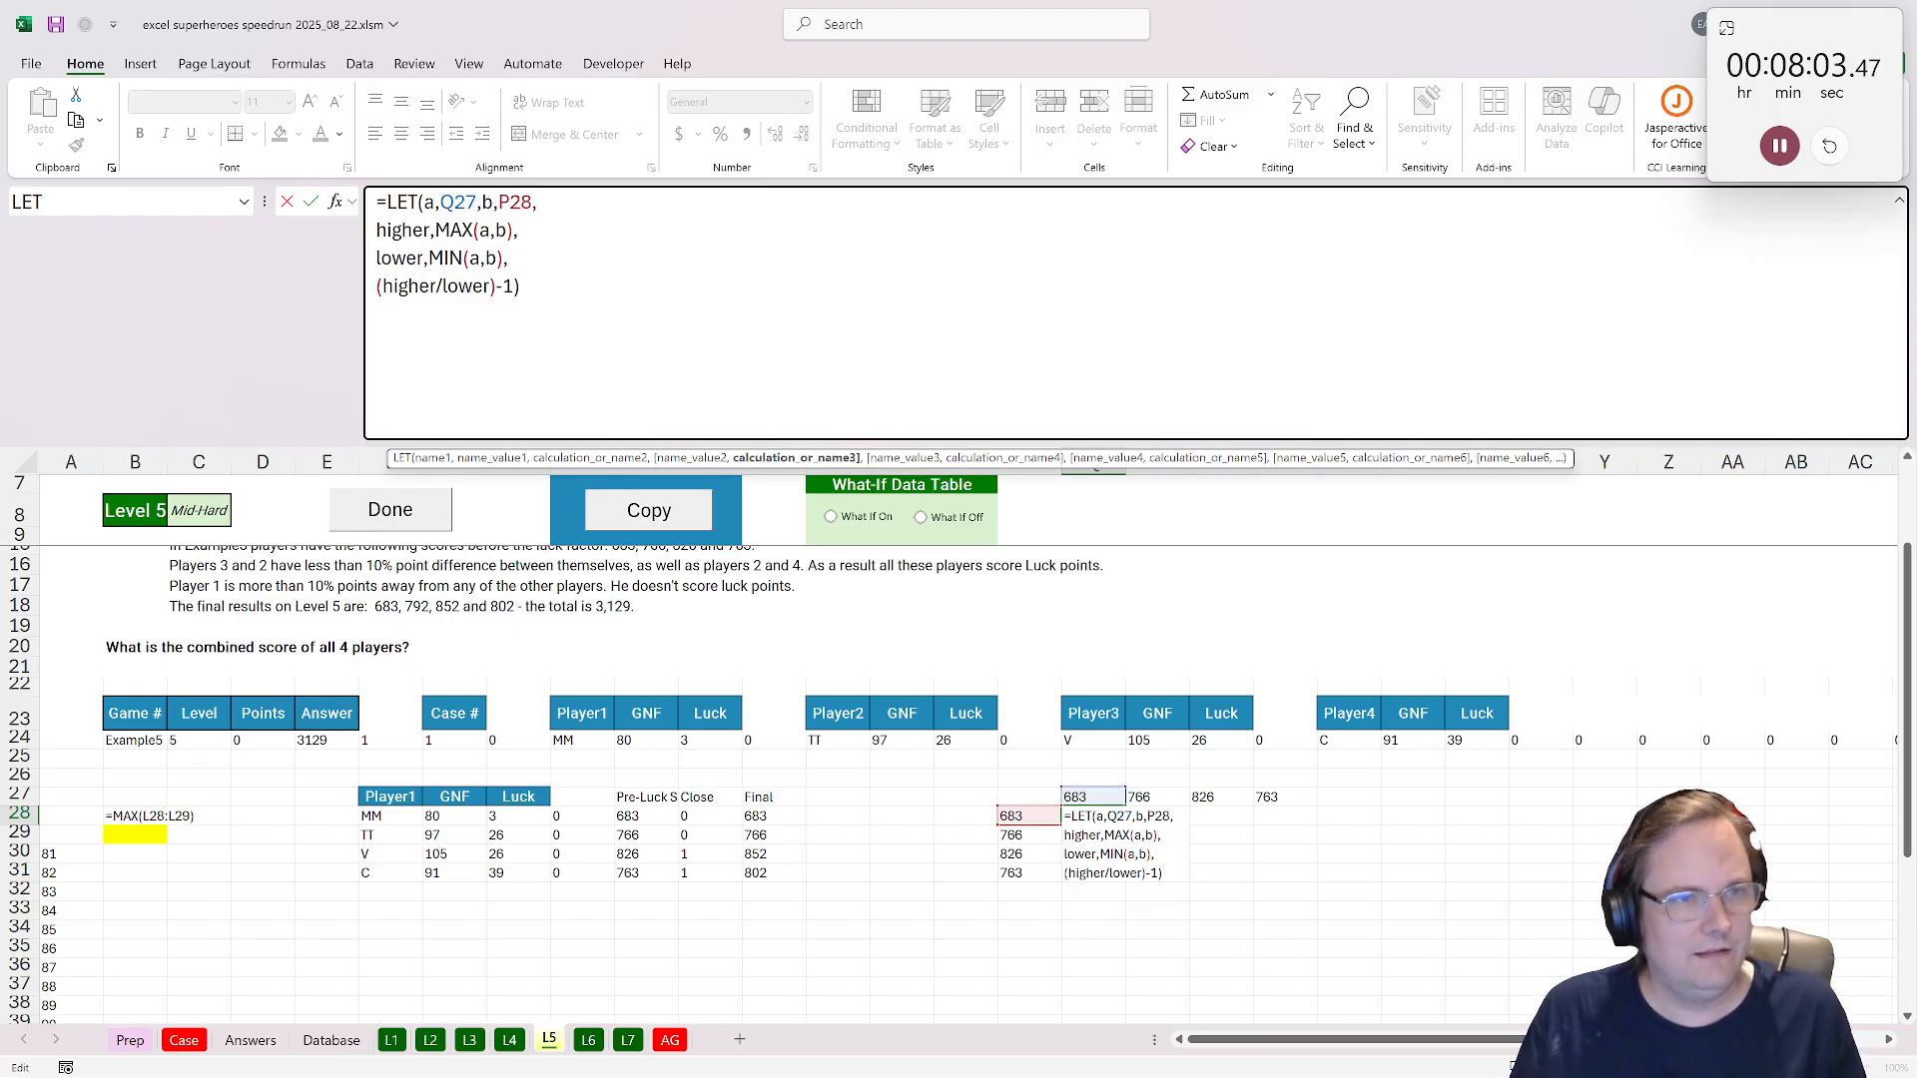
left_click(513, 285)
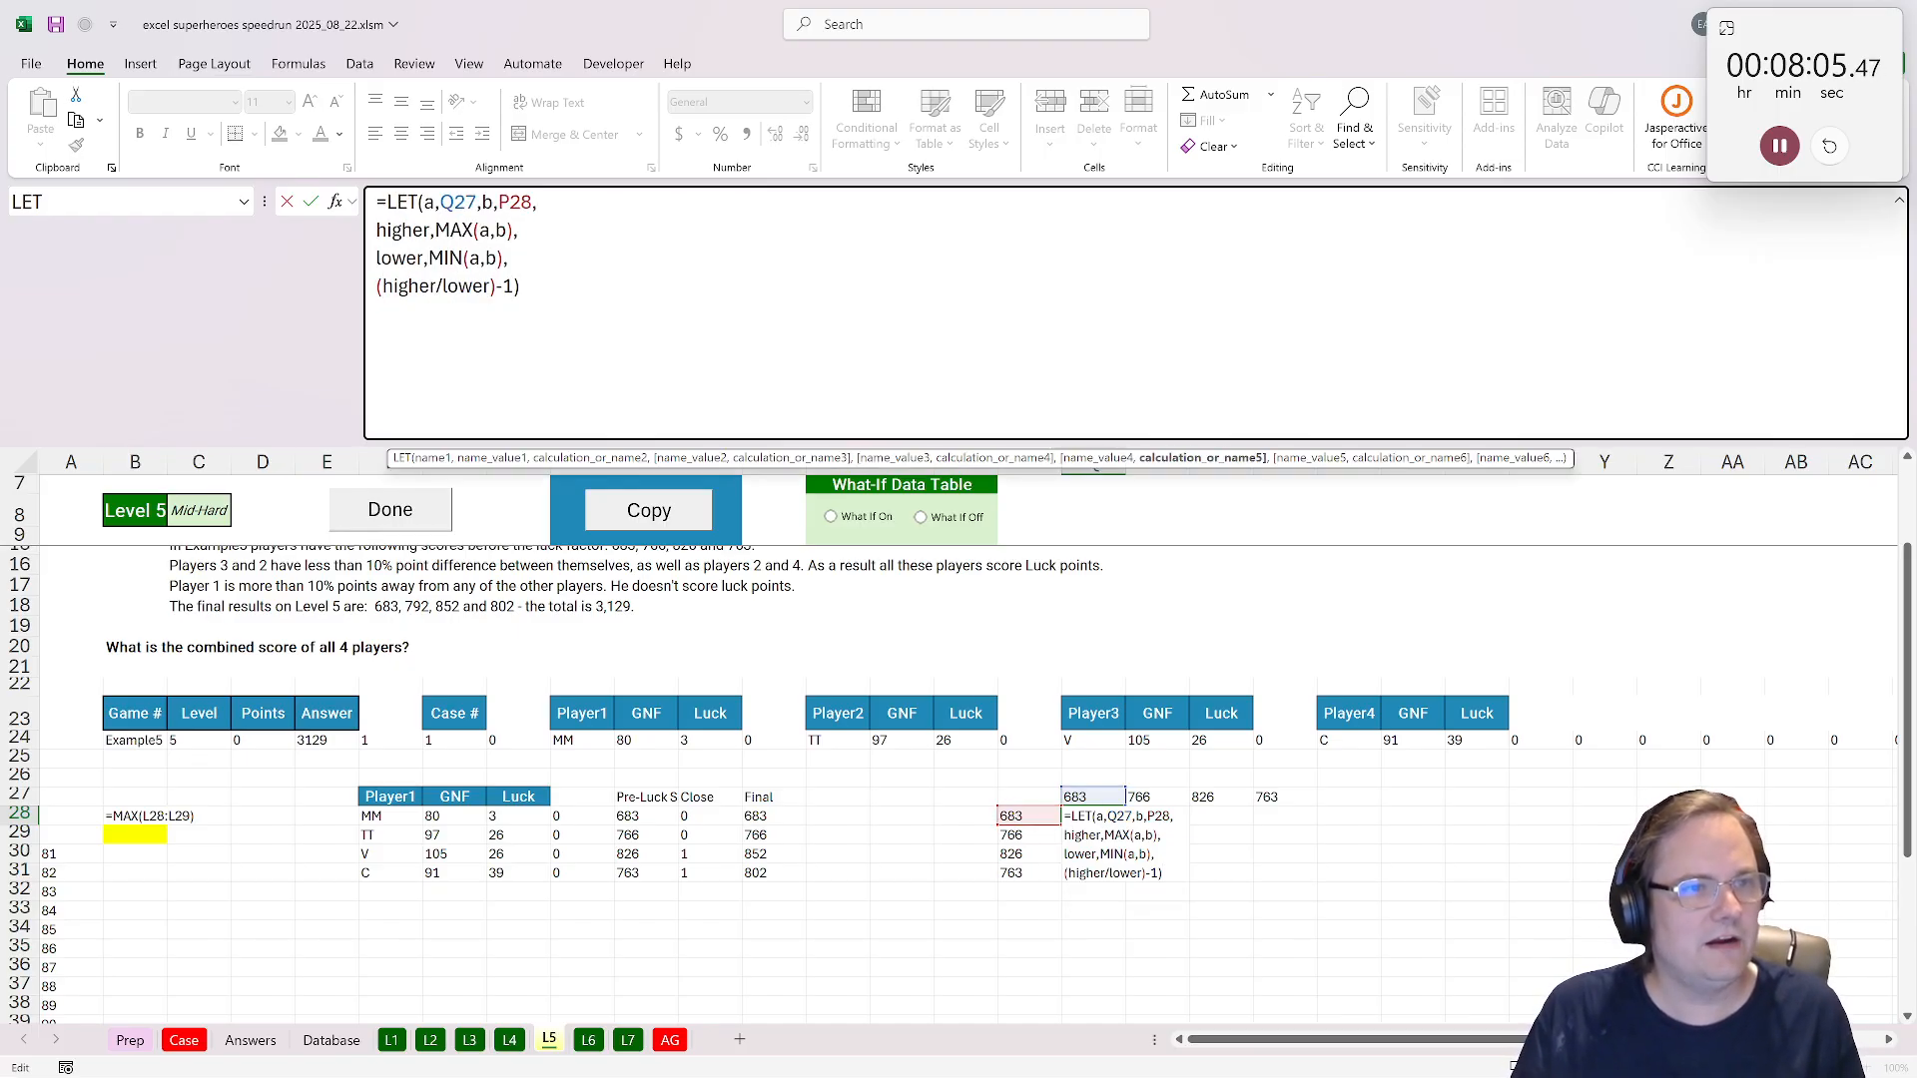
type("if")
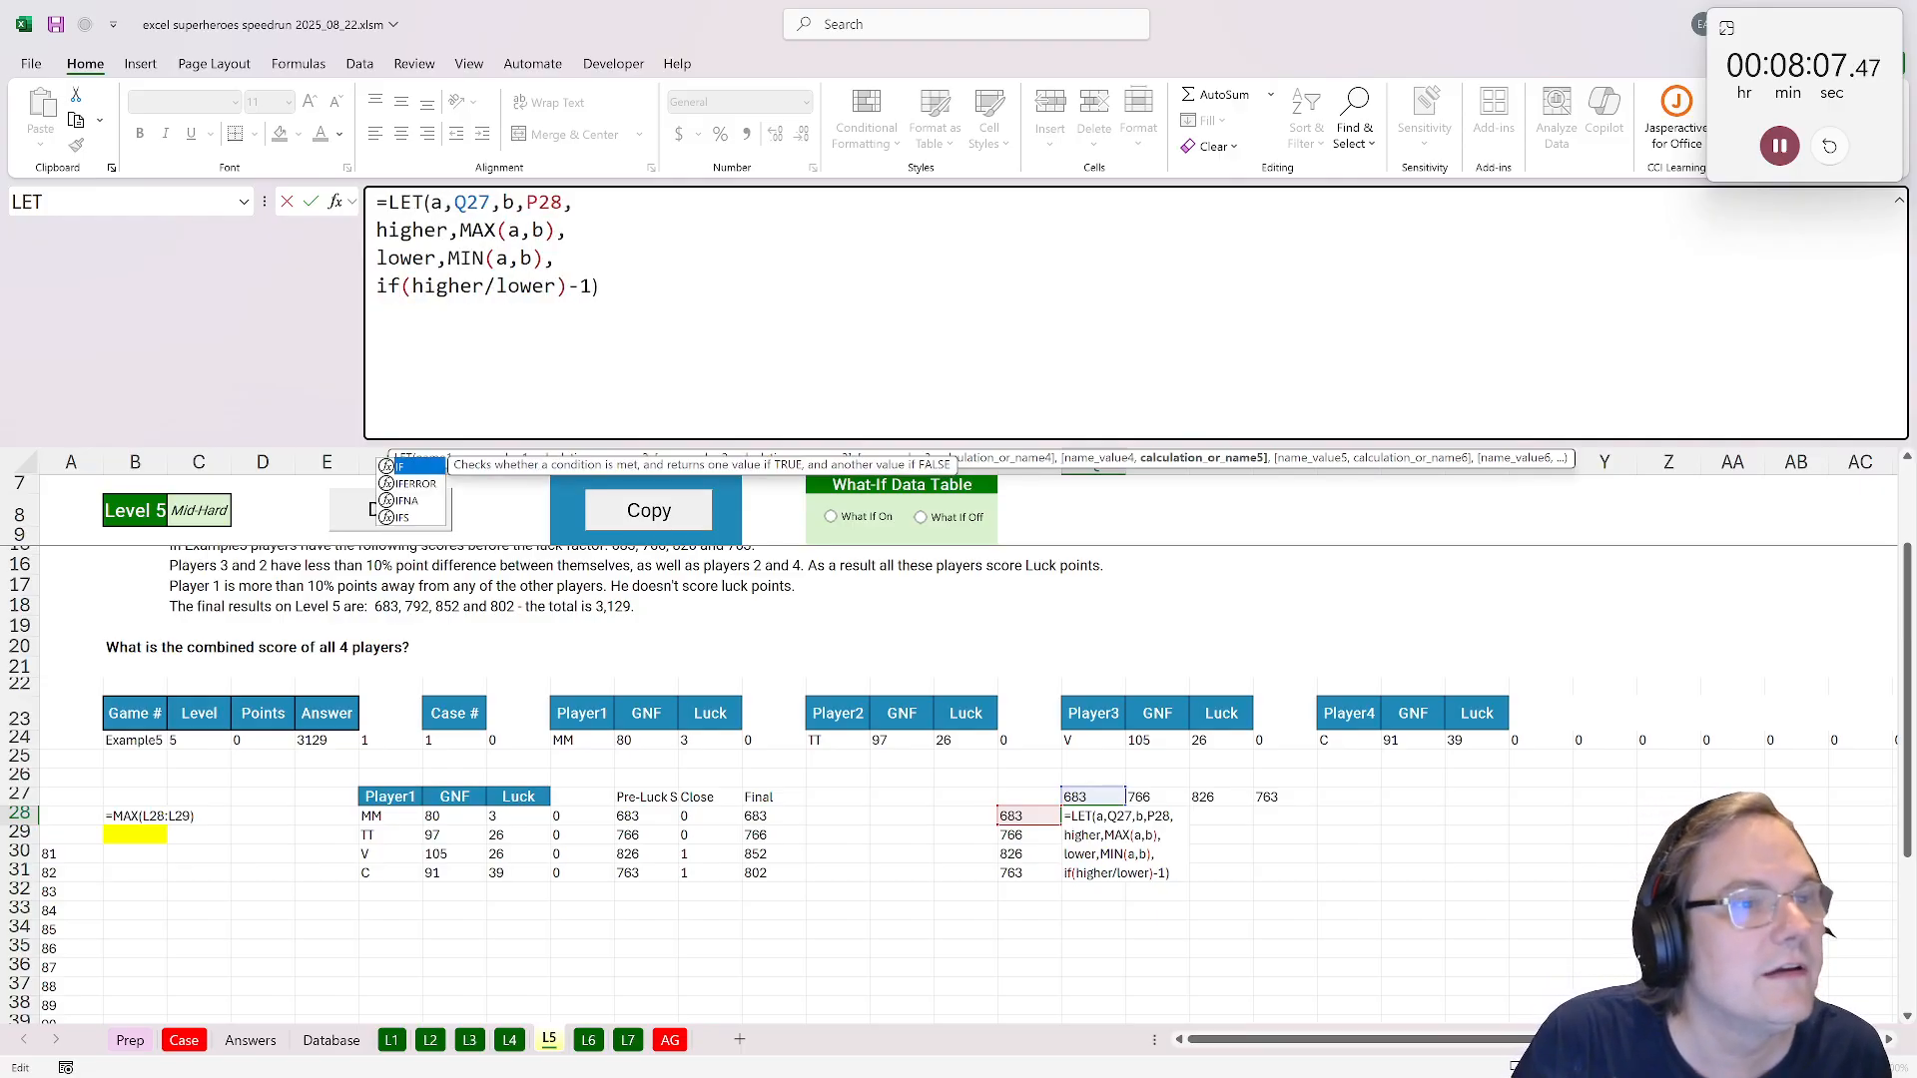
type("(a=b")
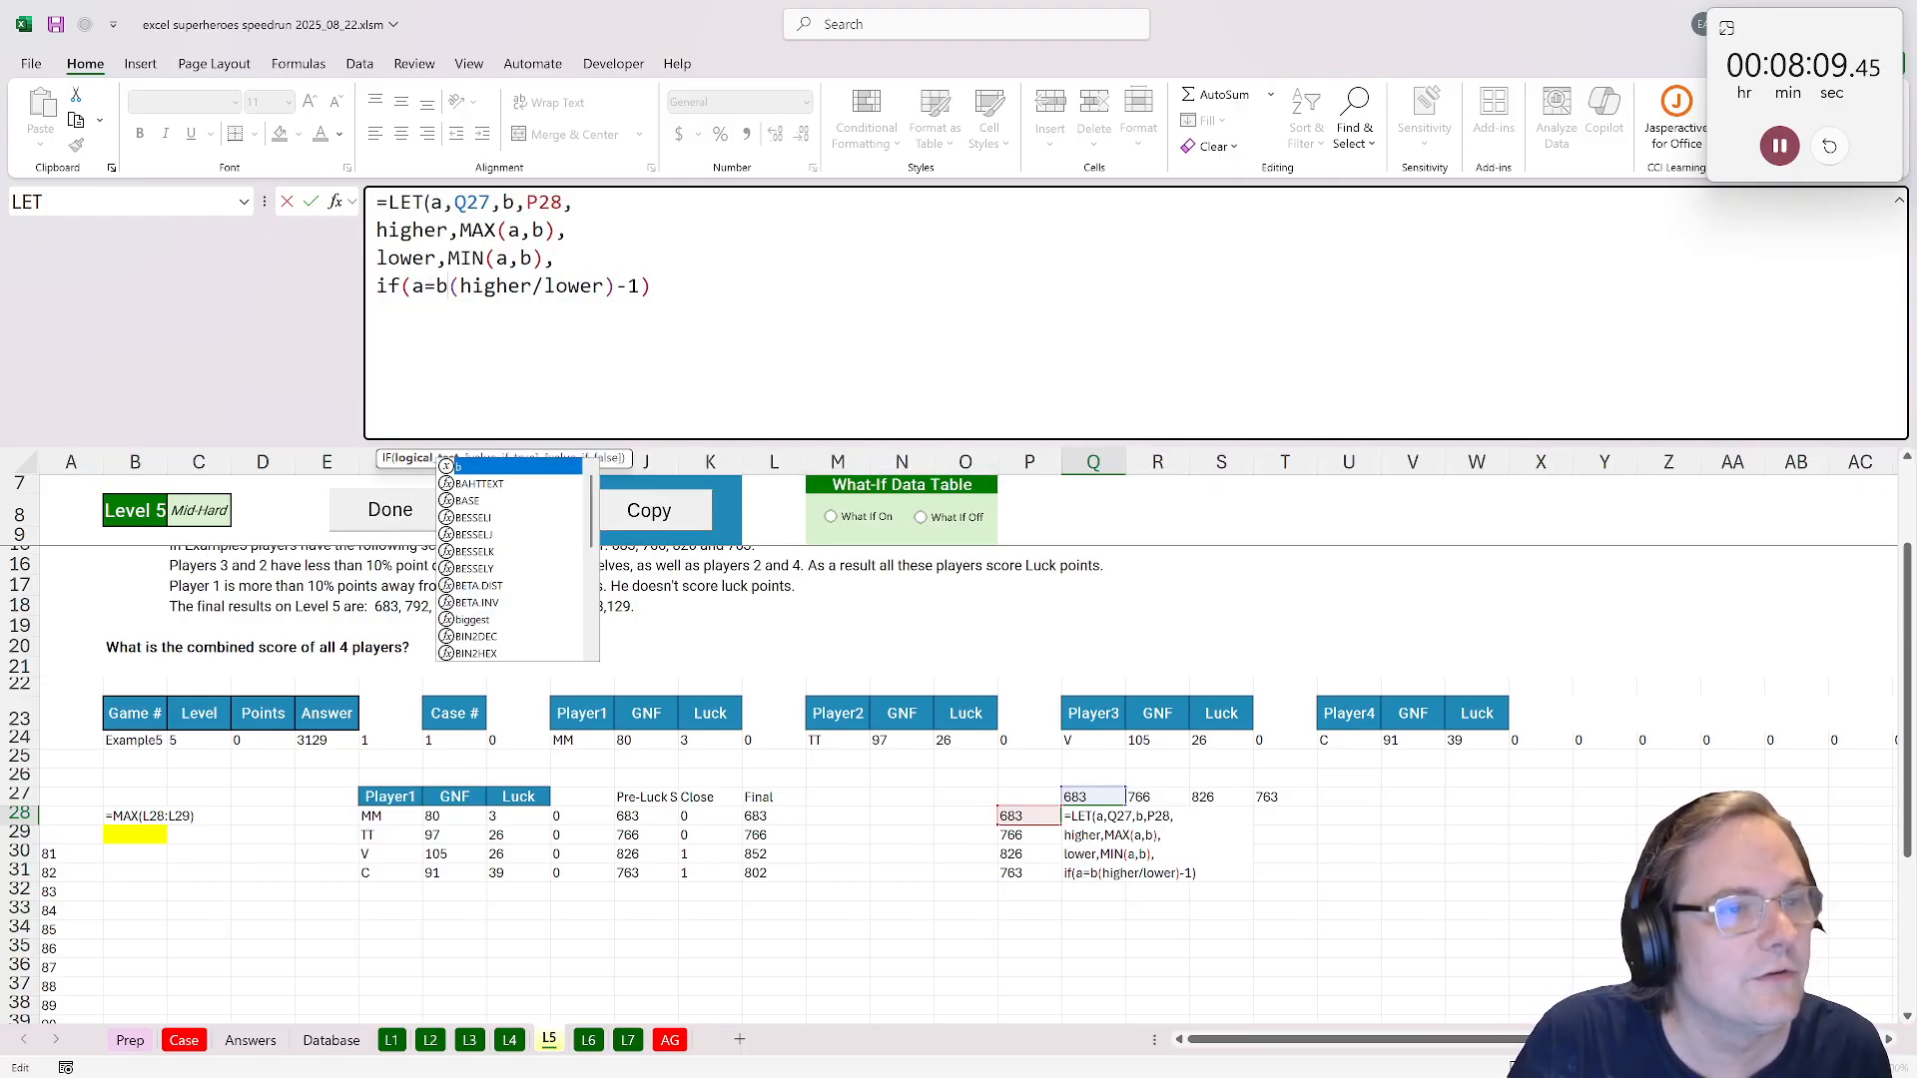
type(",\"\",")
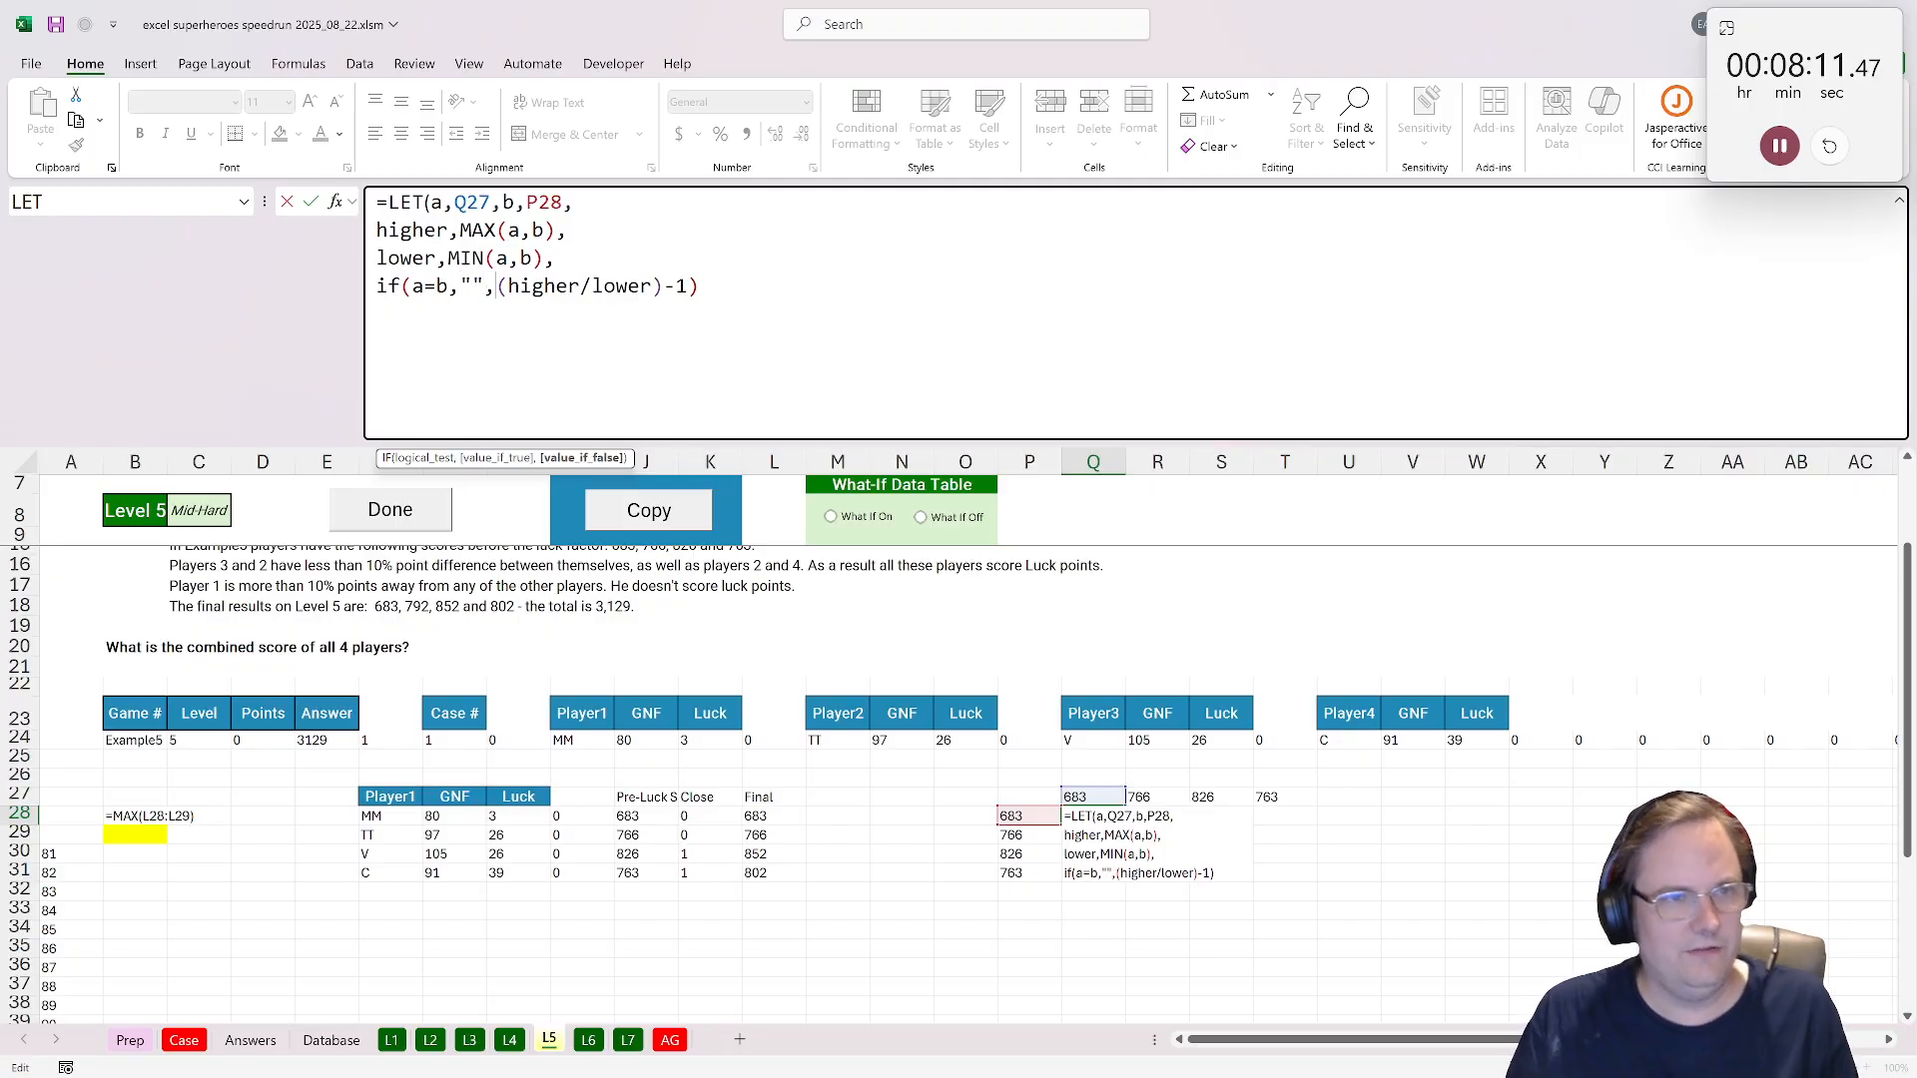
key("End")
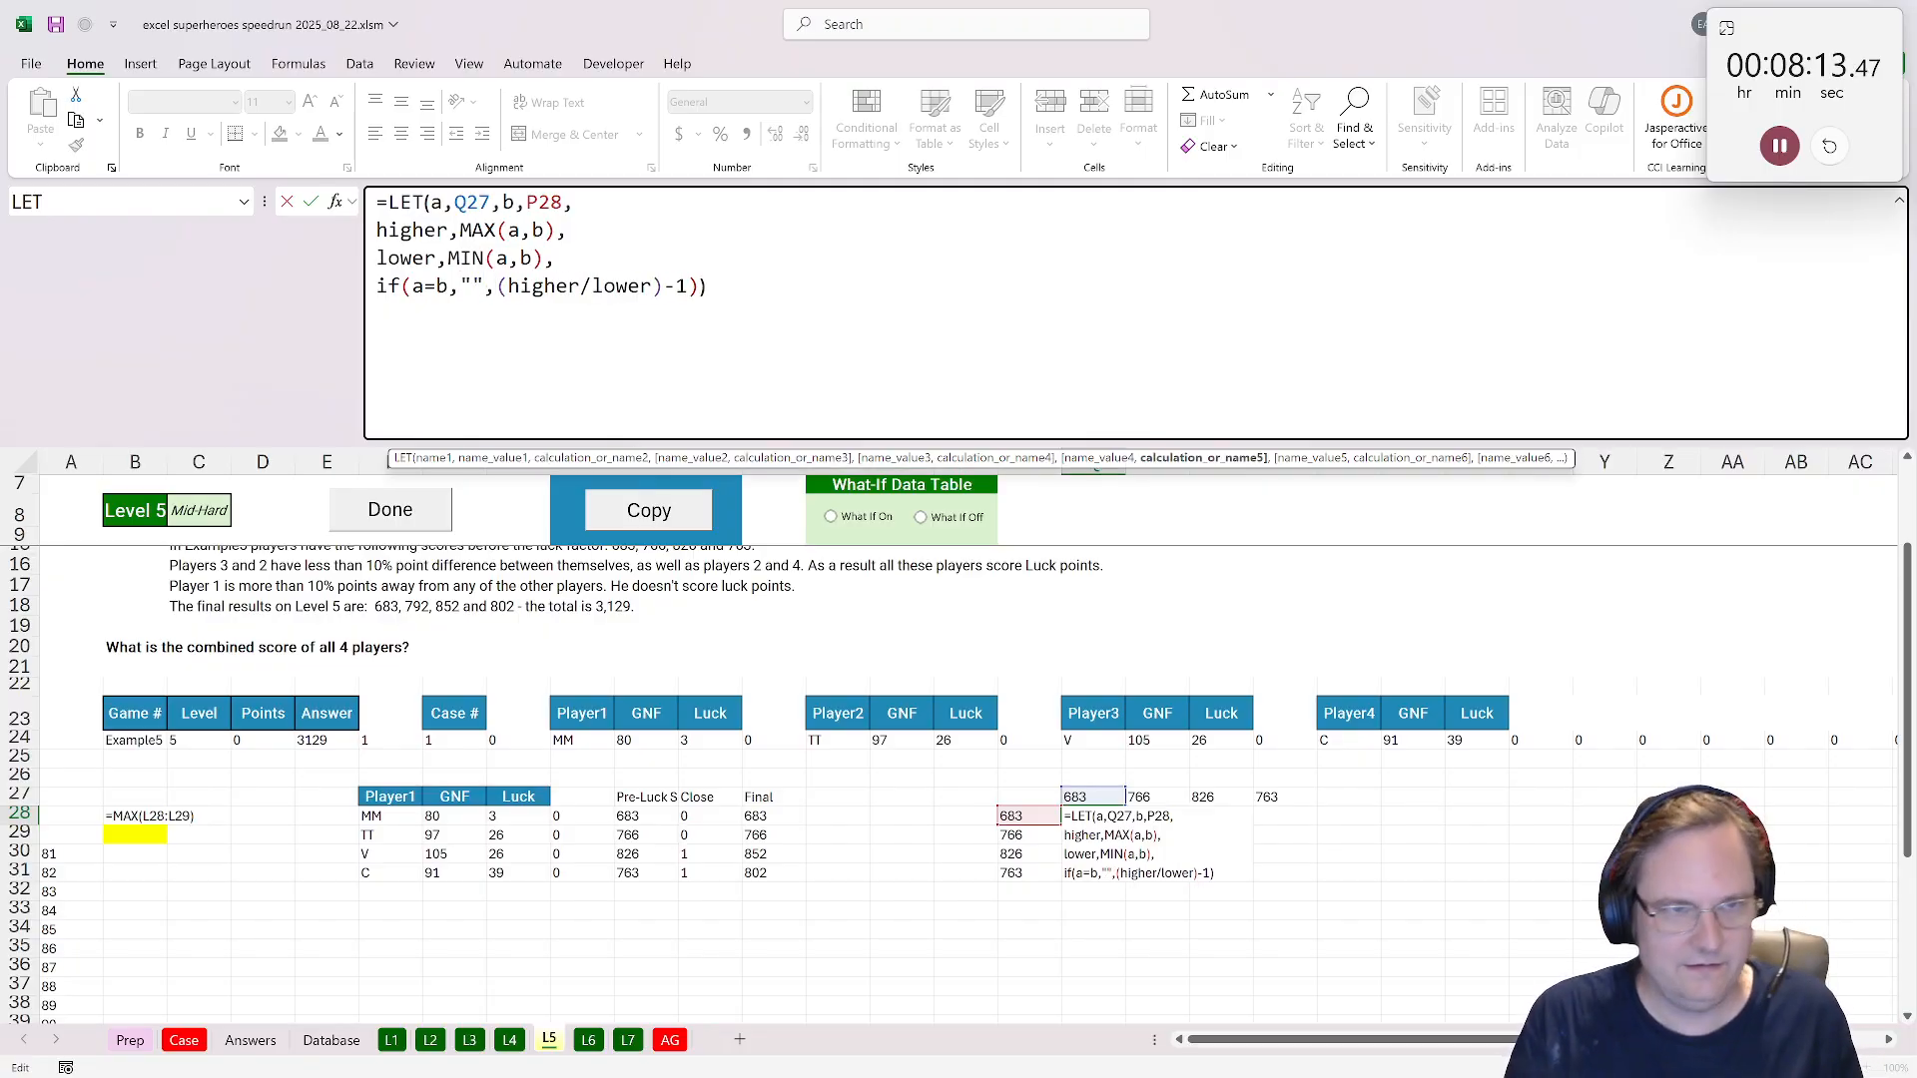
key("ctrl+Return")
Copy the difference formula from Q28 across the grid Q28:T31 and check the formula in Q28.
key("ctrl+c")
left_click(1266, 869, "shift")
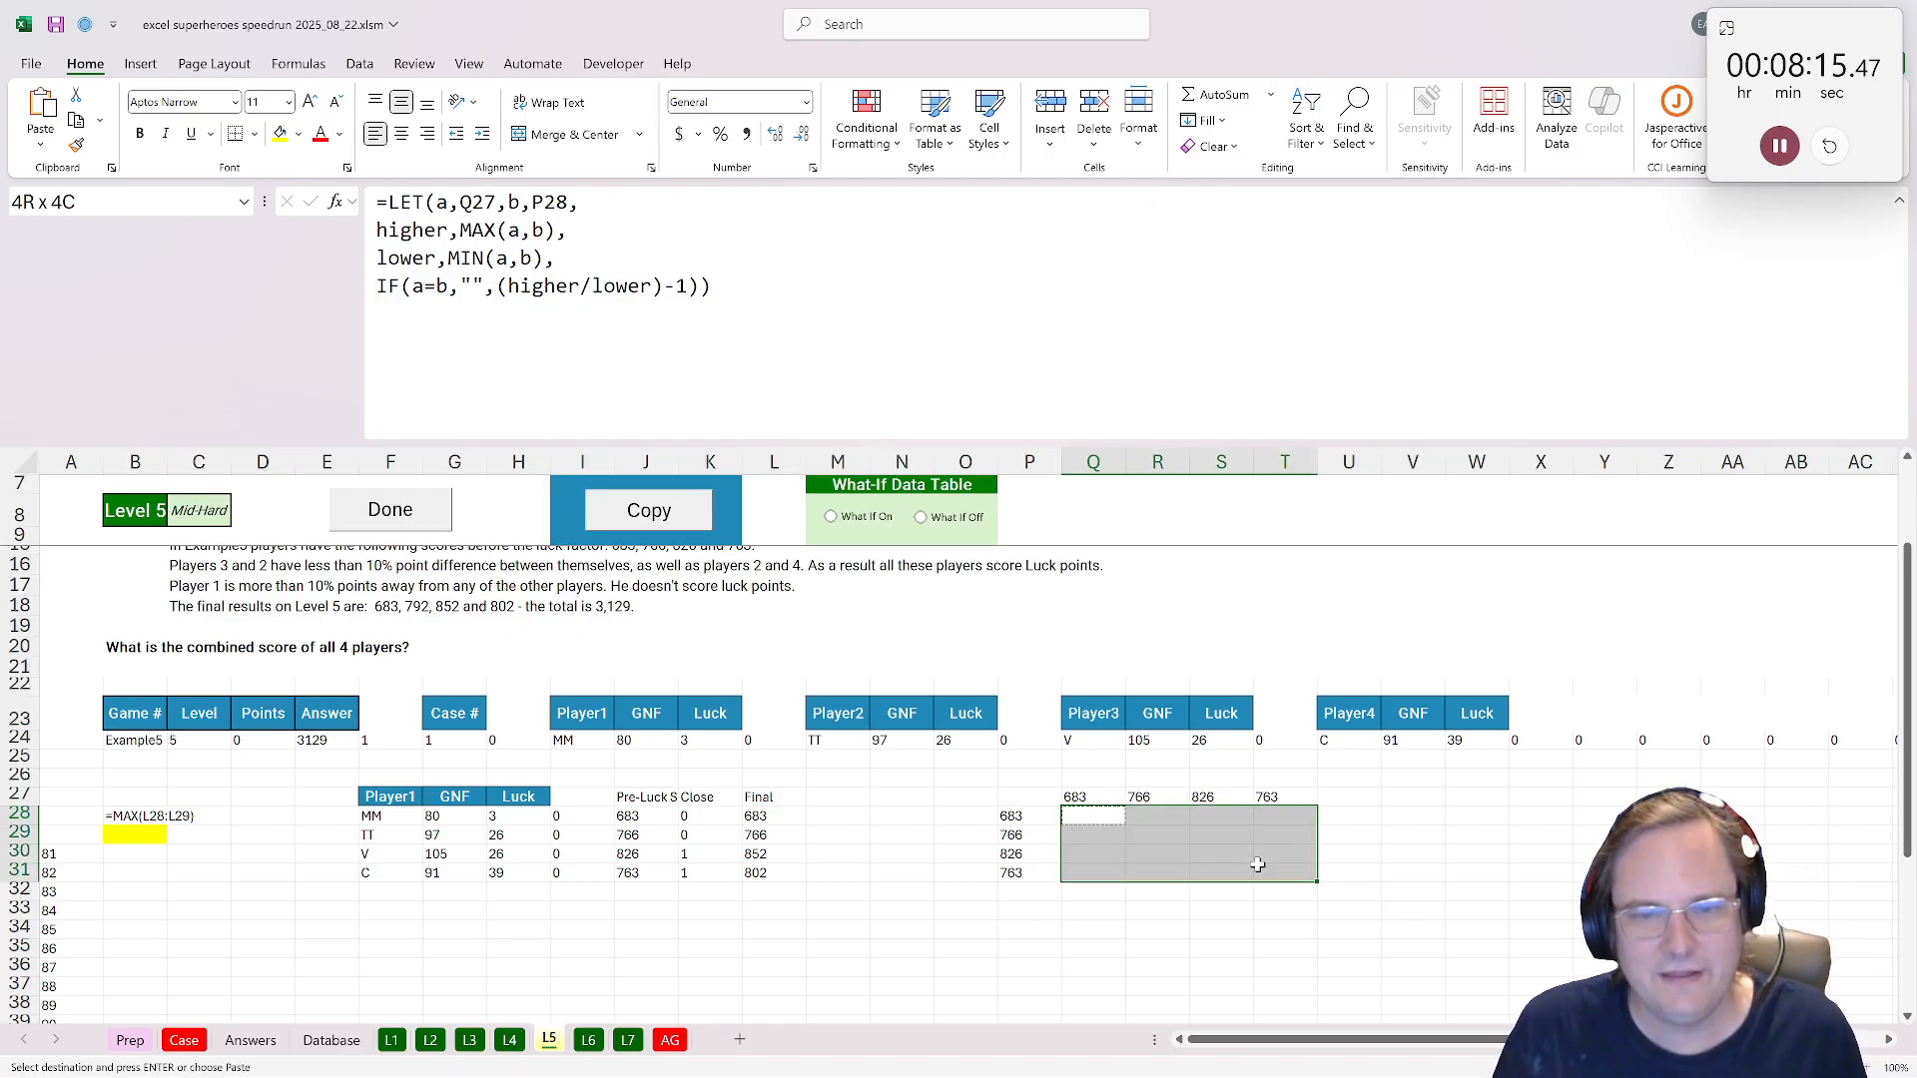
key("ctrl+v")
left_click(1093, 819)
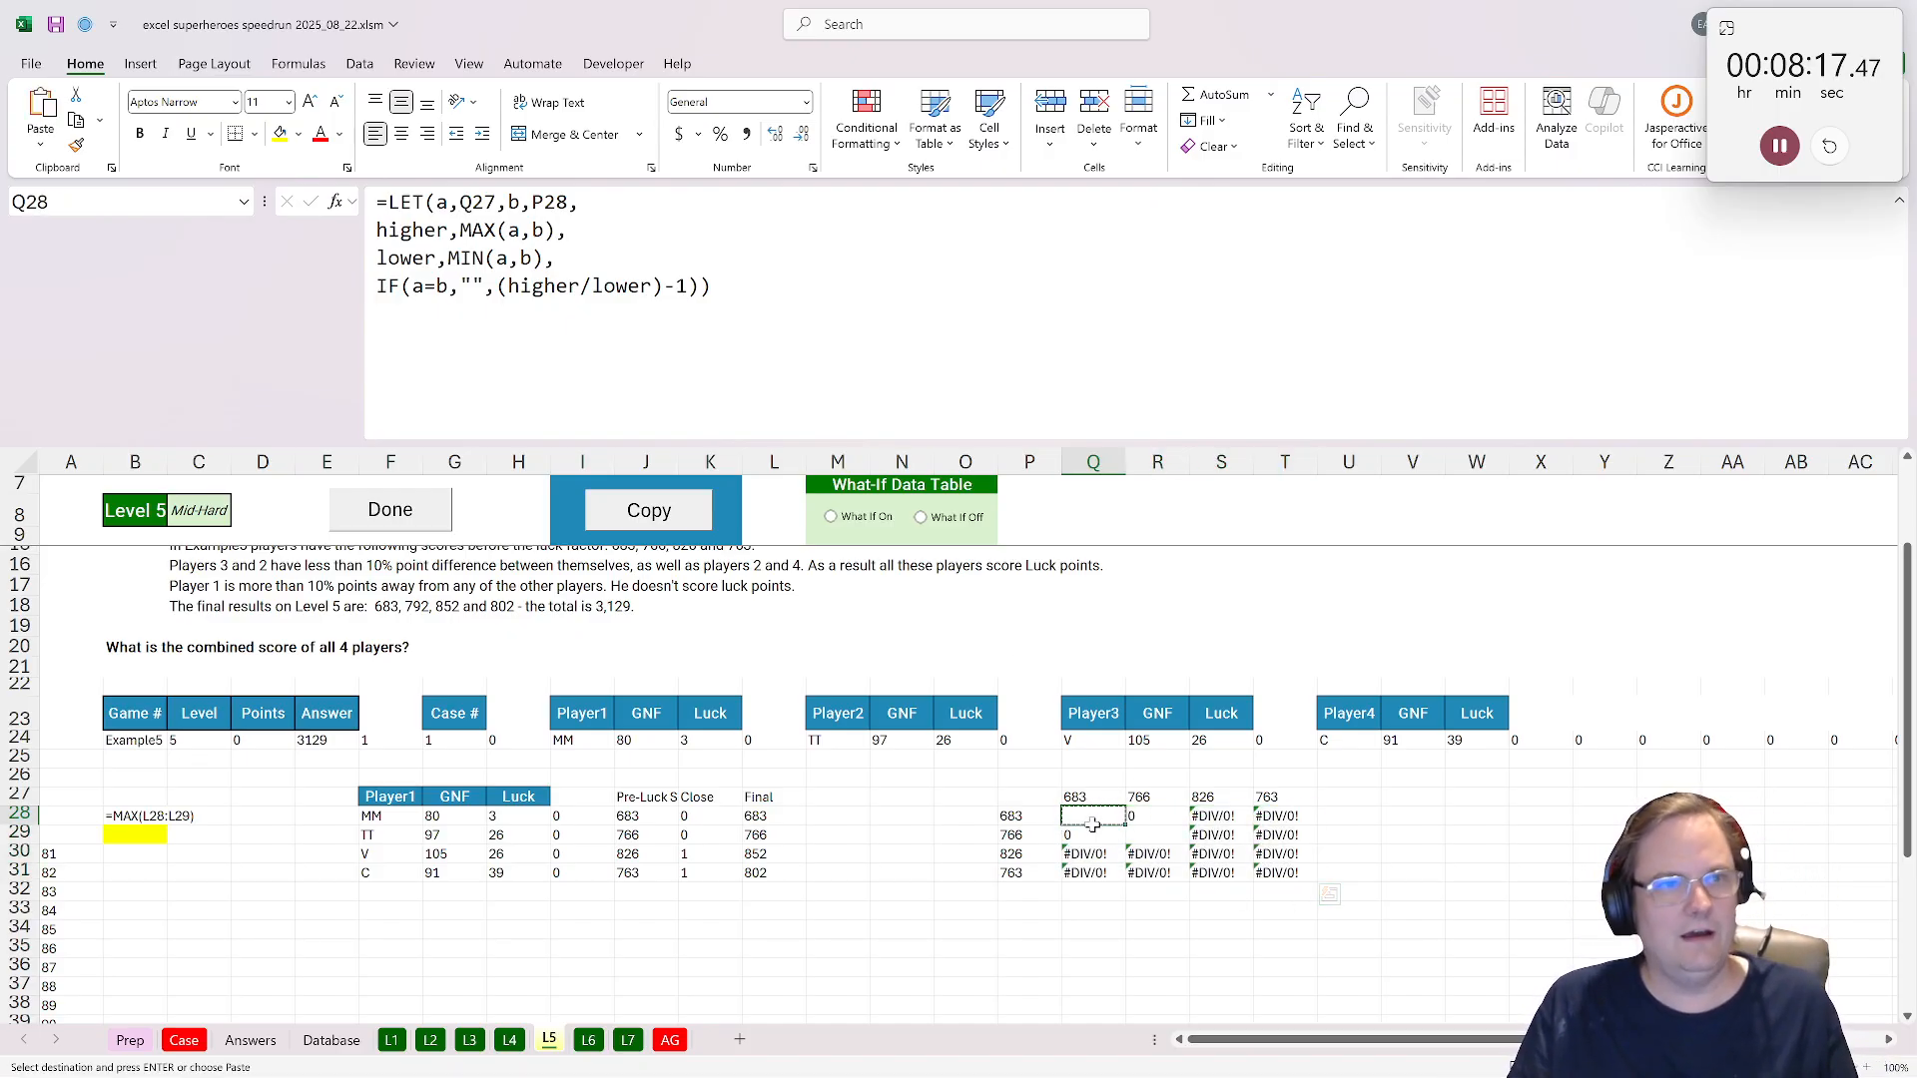
Lock the header references in Q28's difference formula as Q$27 for a and $P28 for b.
key("F2")
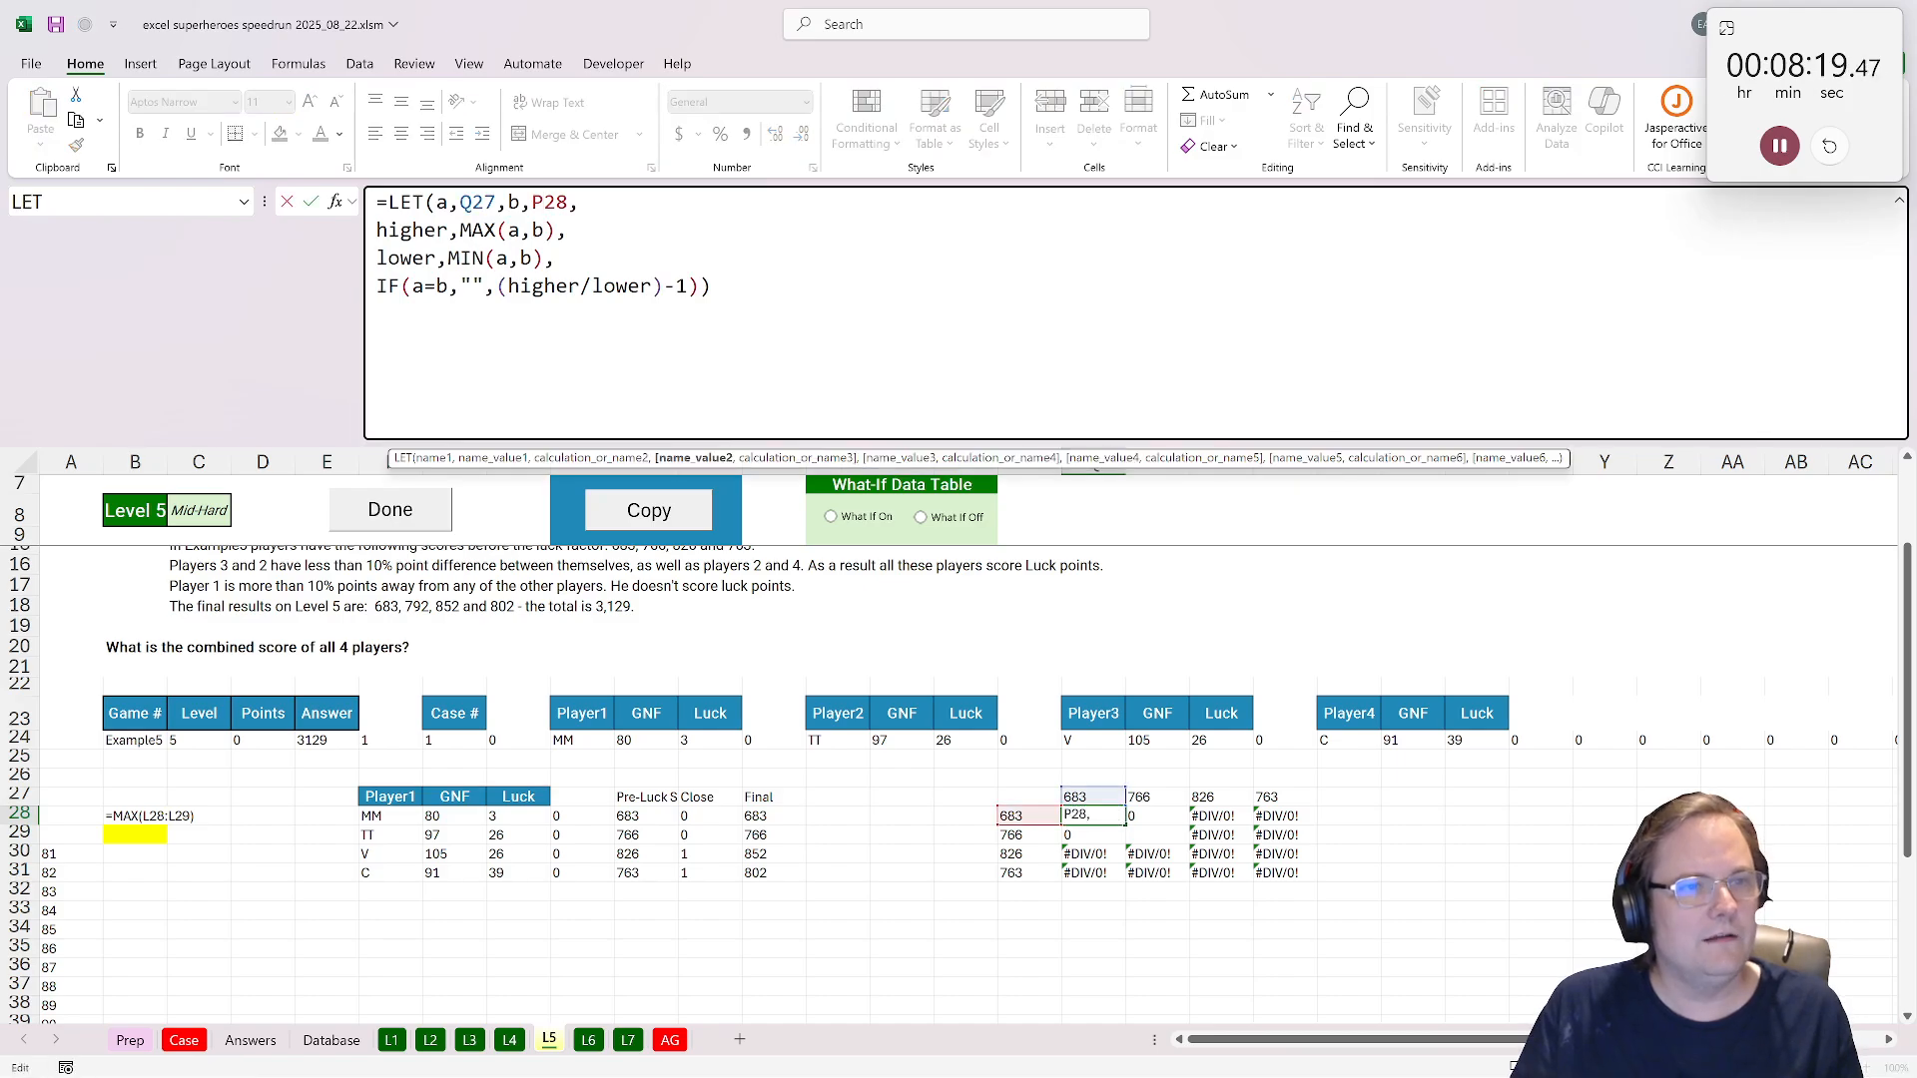
type("$")
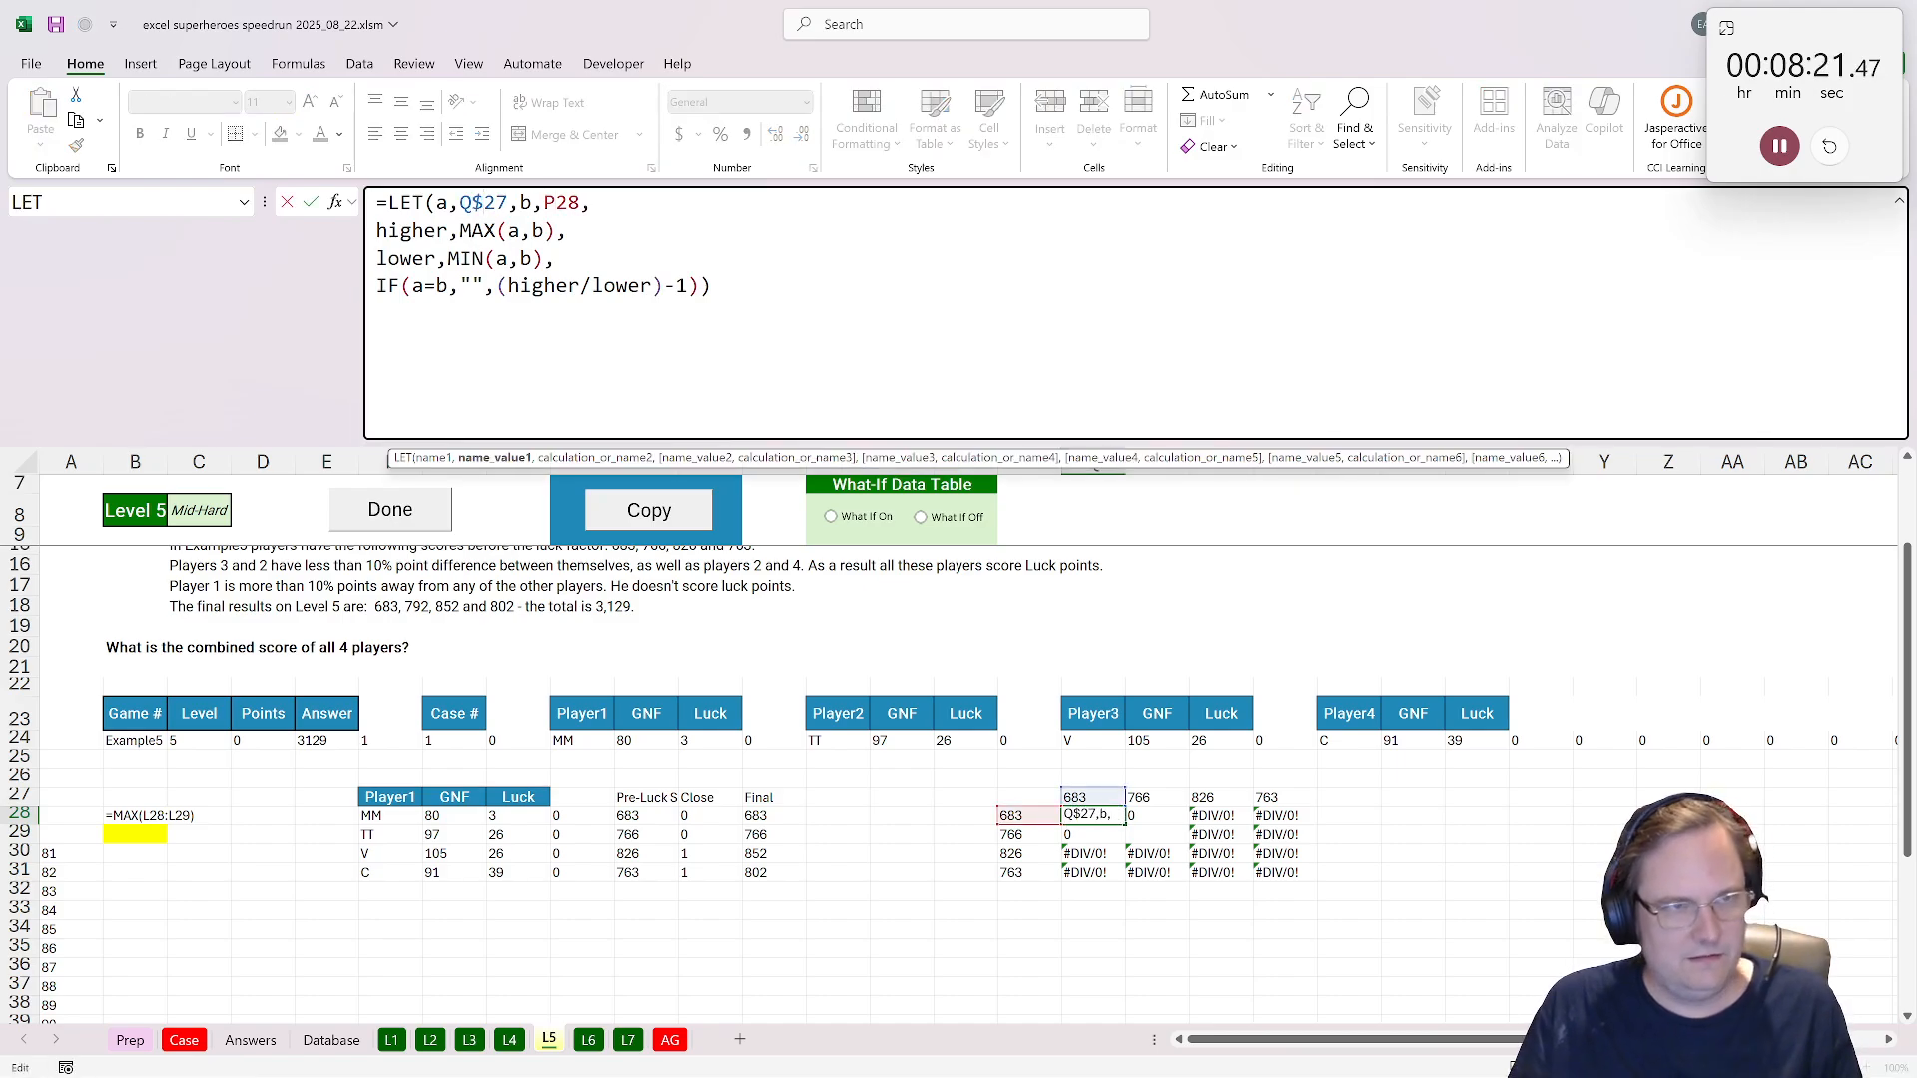
key("Right")
key("Right")
key("Right")
key("Right")
key("Right")
key("Right")
type("$")
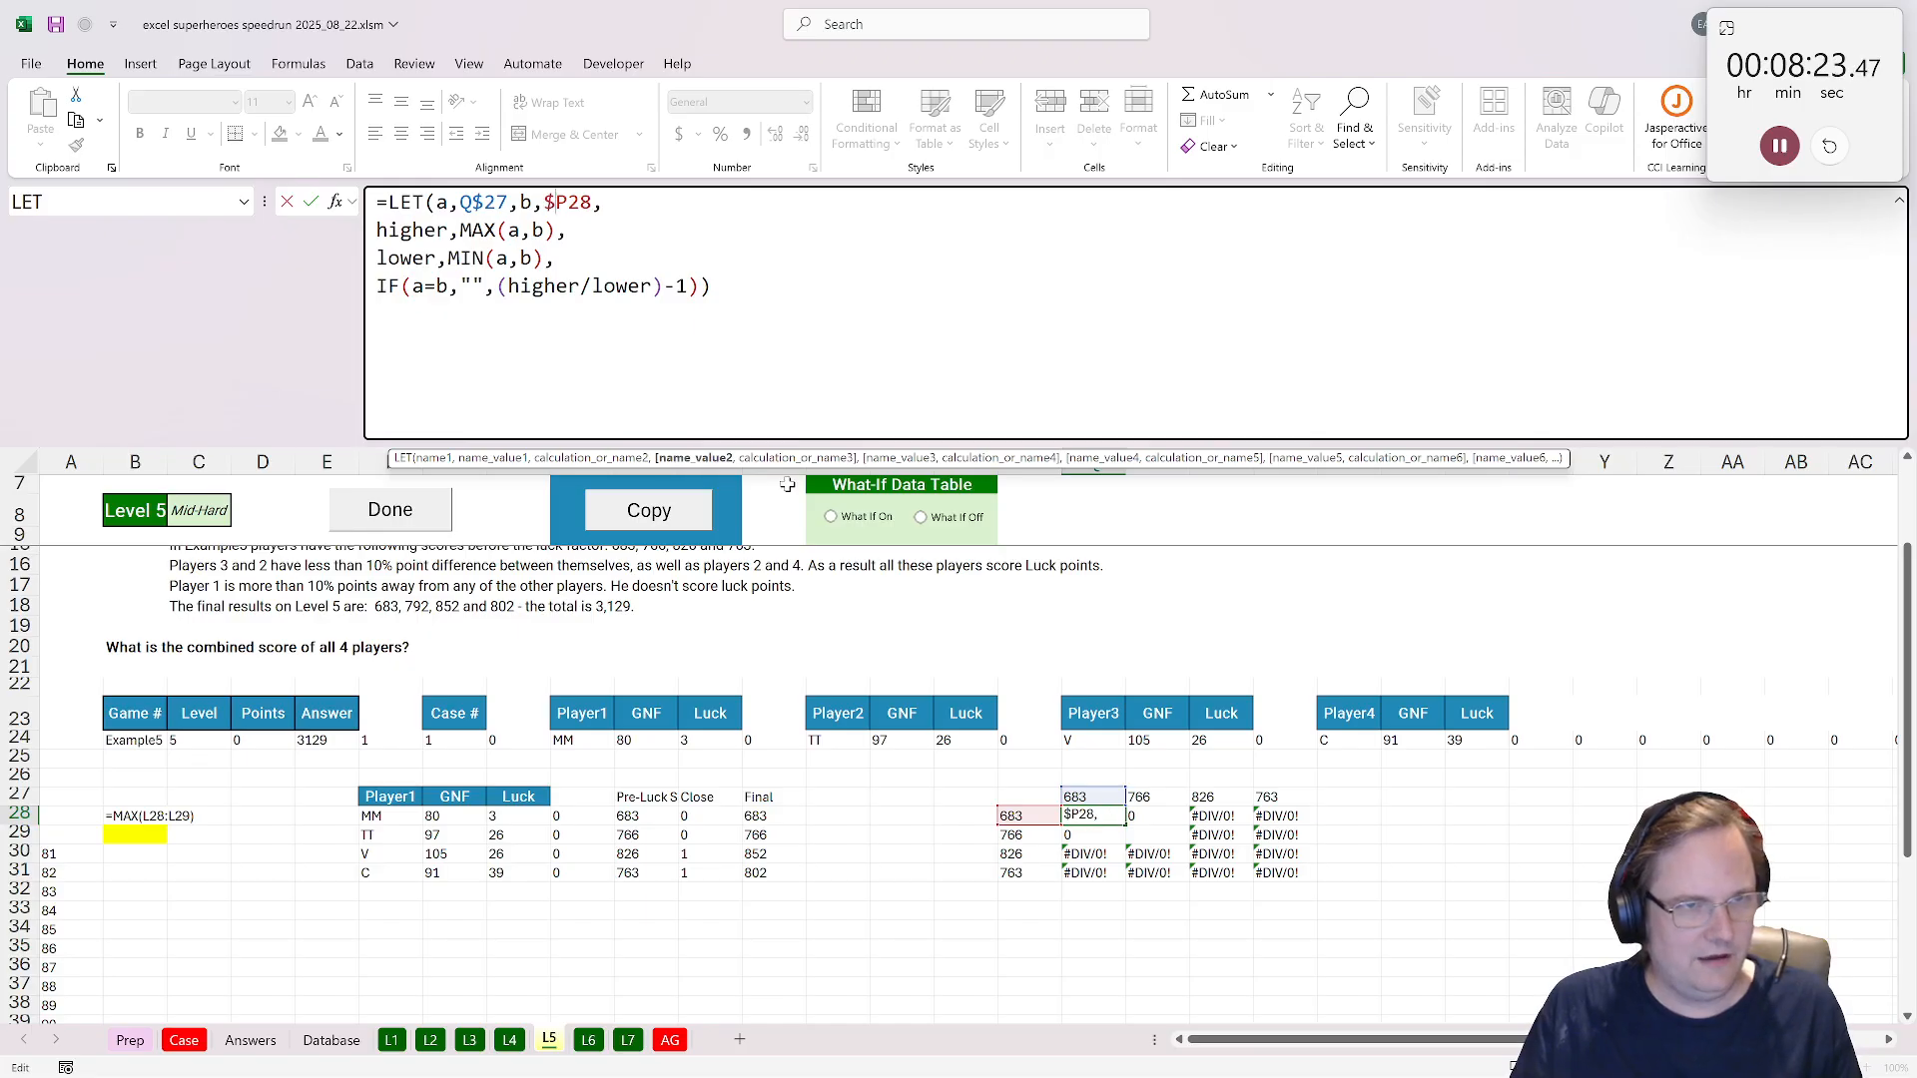
key("ctrl+Return")
Fill the four-player grid Q28:T31 with the corrected difference formula.
left_click(1295, 865, "shift")
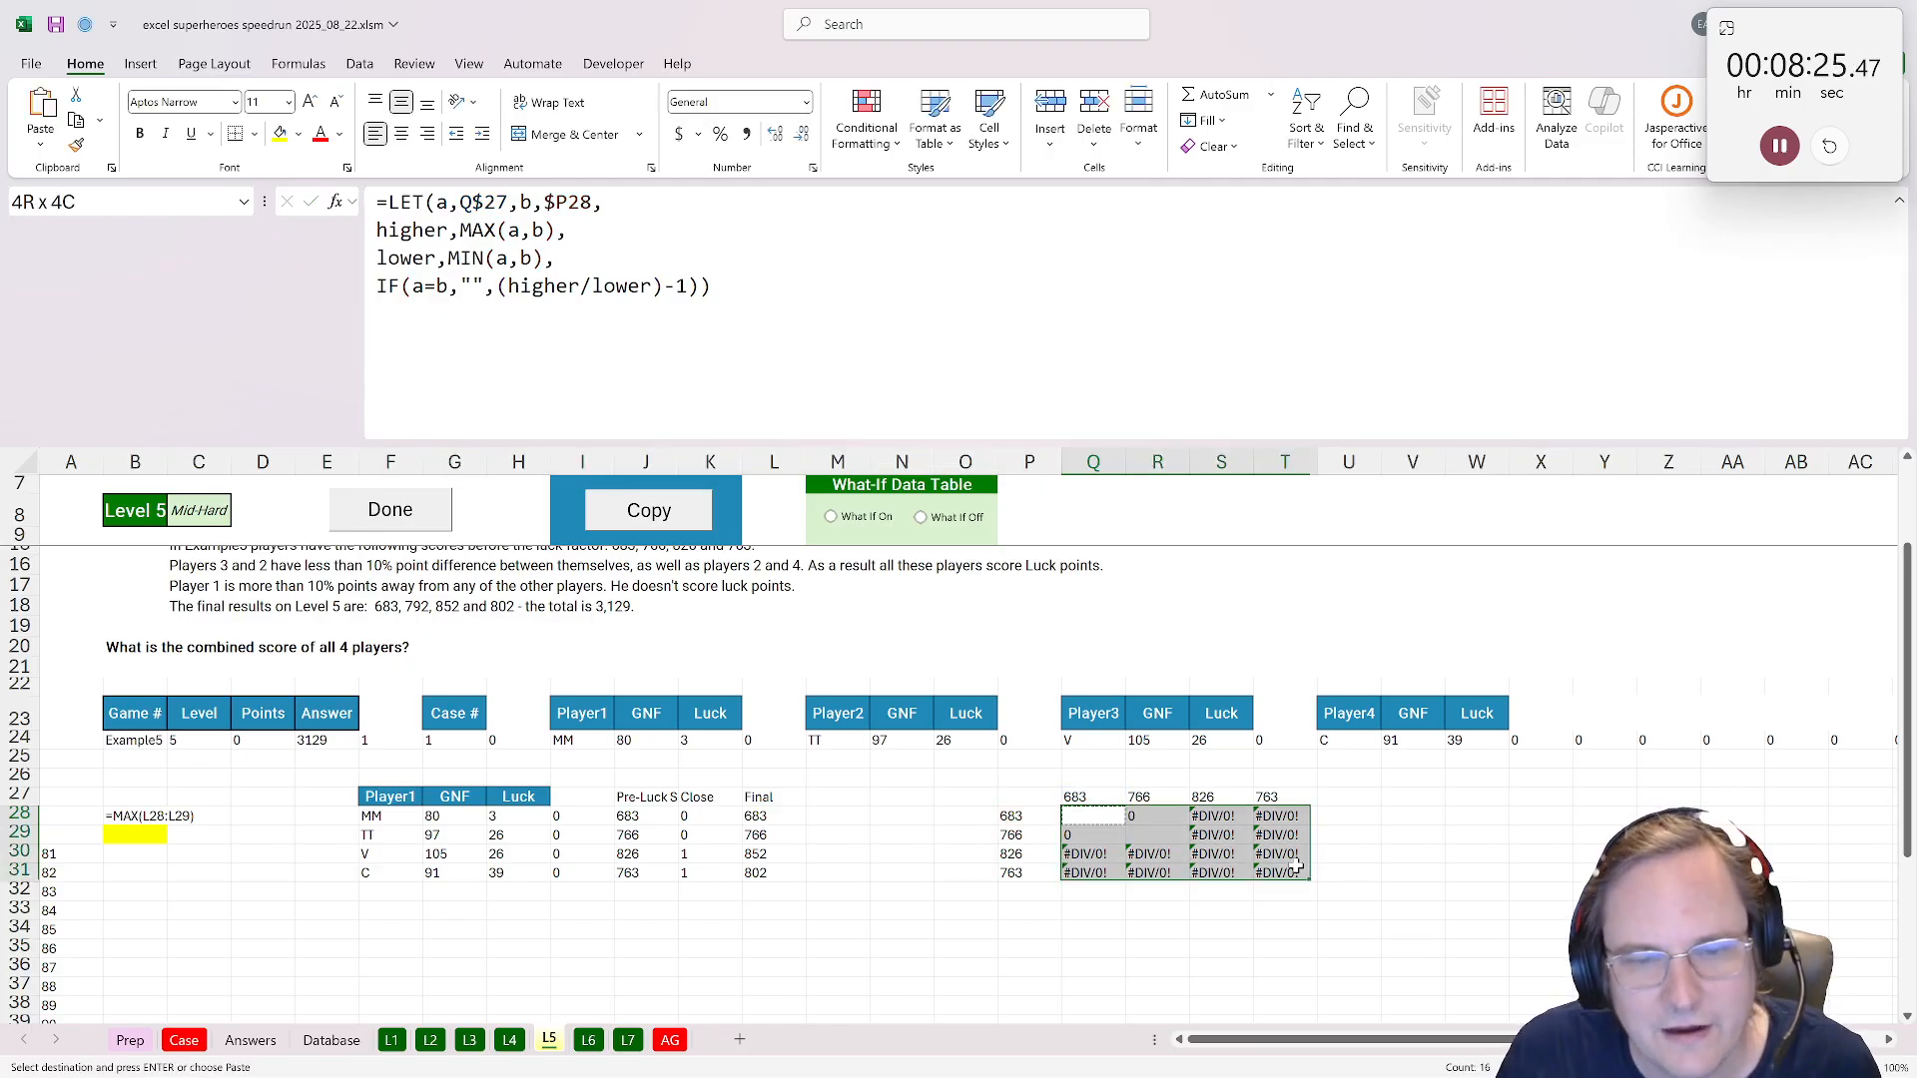
key("ctrl+v")
left_click(964, 815)
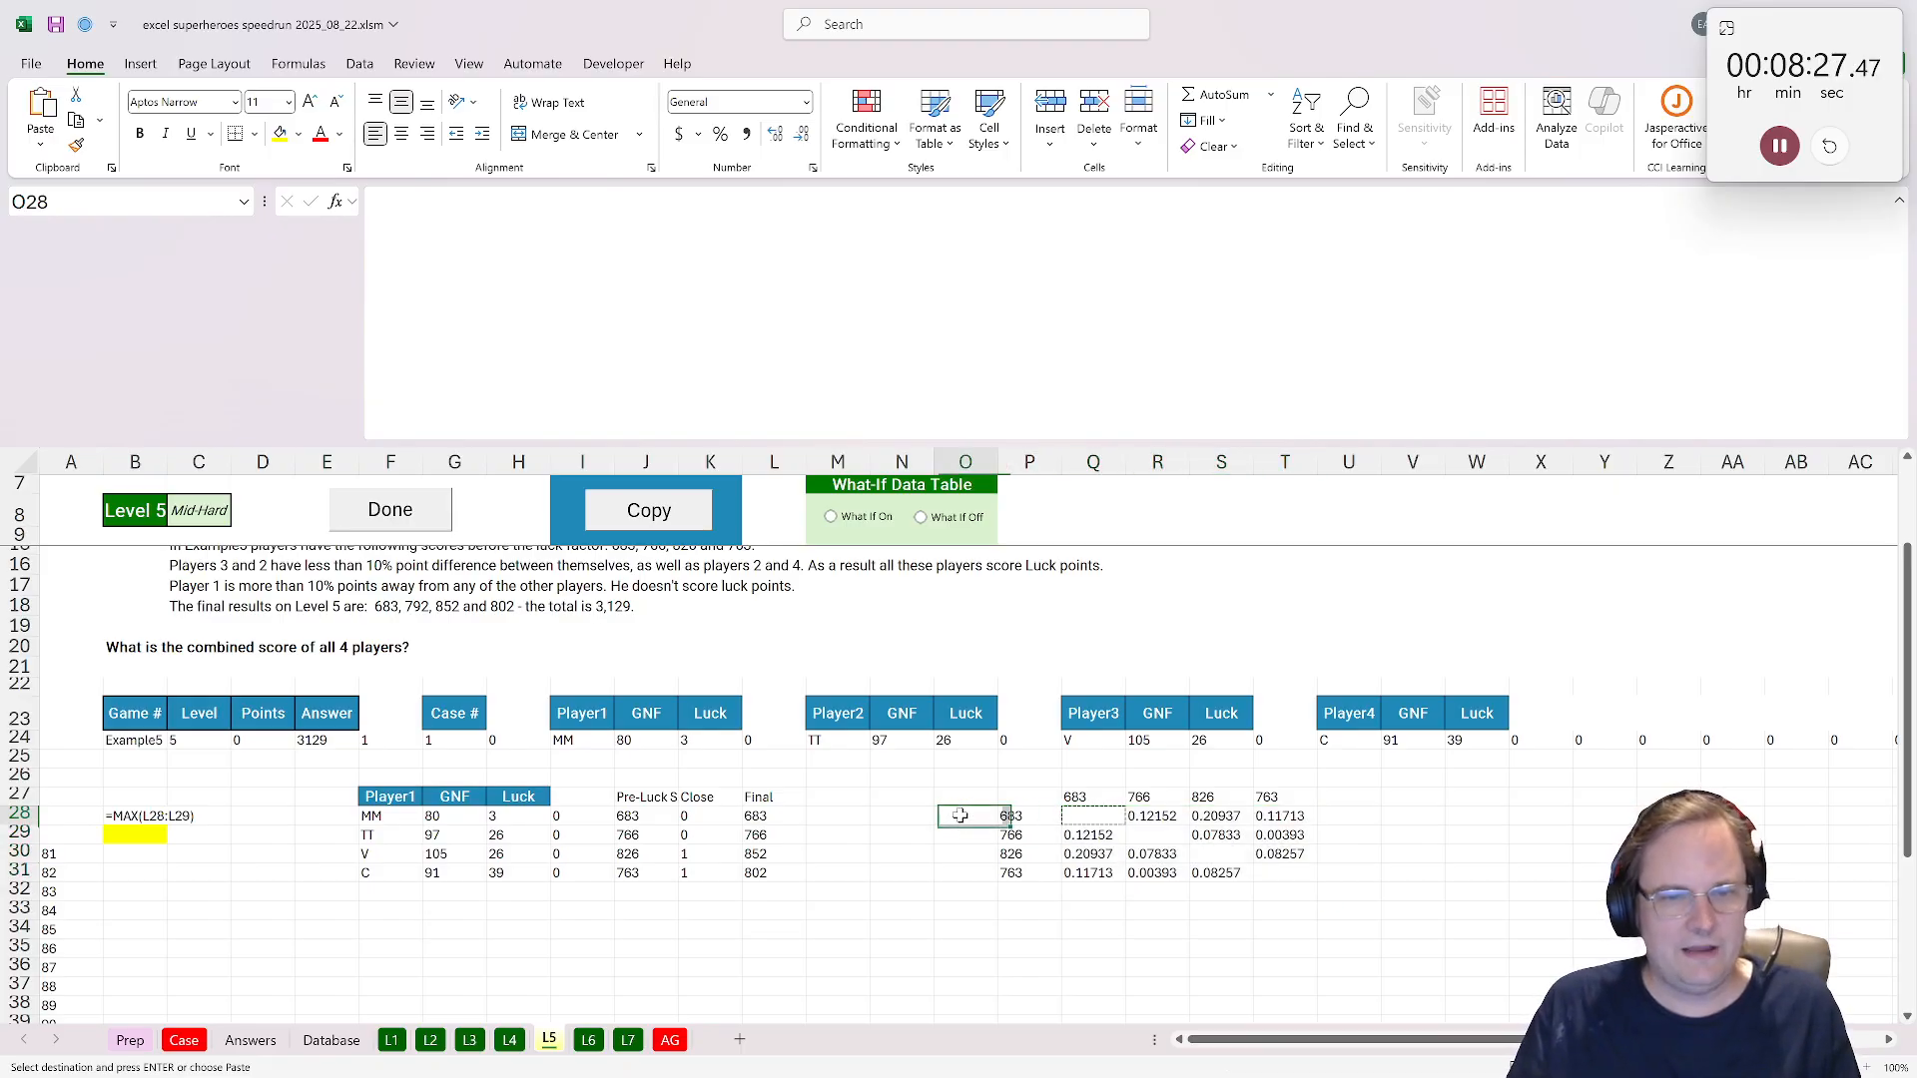
Flag a close score in K28 with the formula =IF(MIN(Q28:T28)<0.1,1,0).
left_click(707, 816)
type("=")
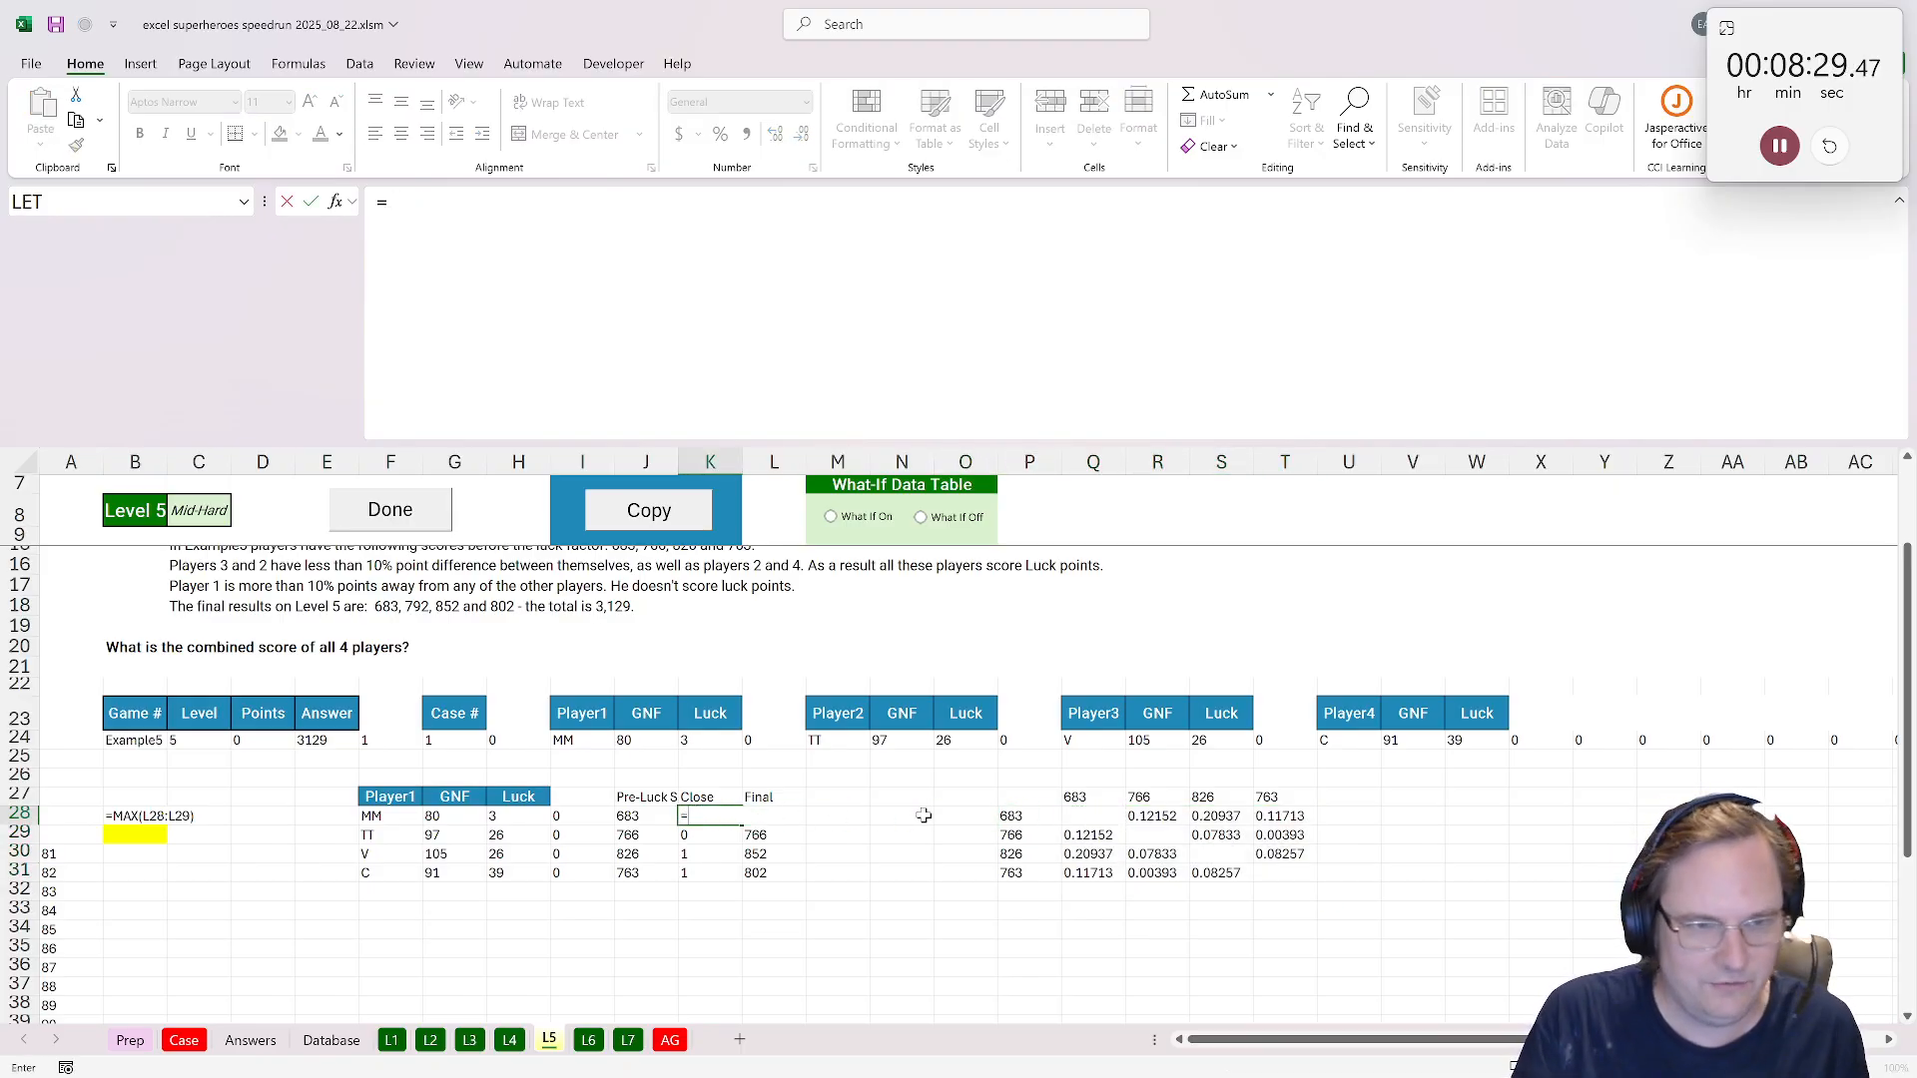
type("i")
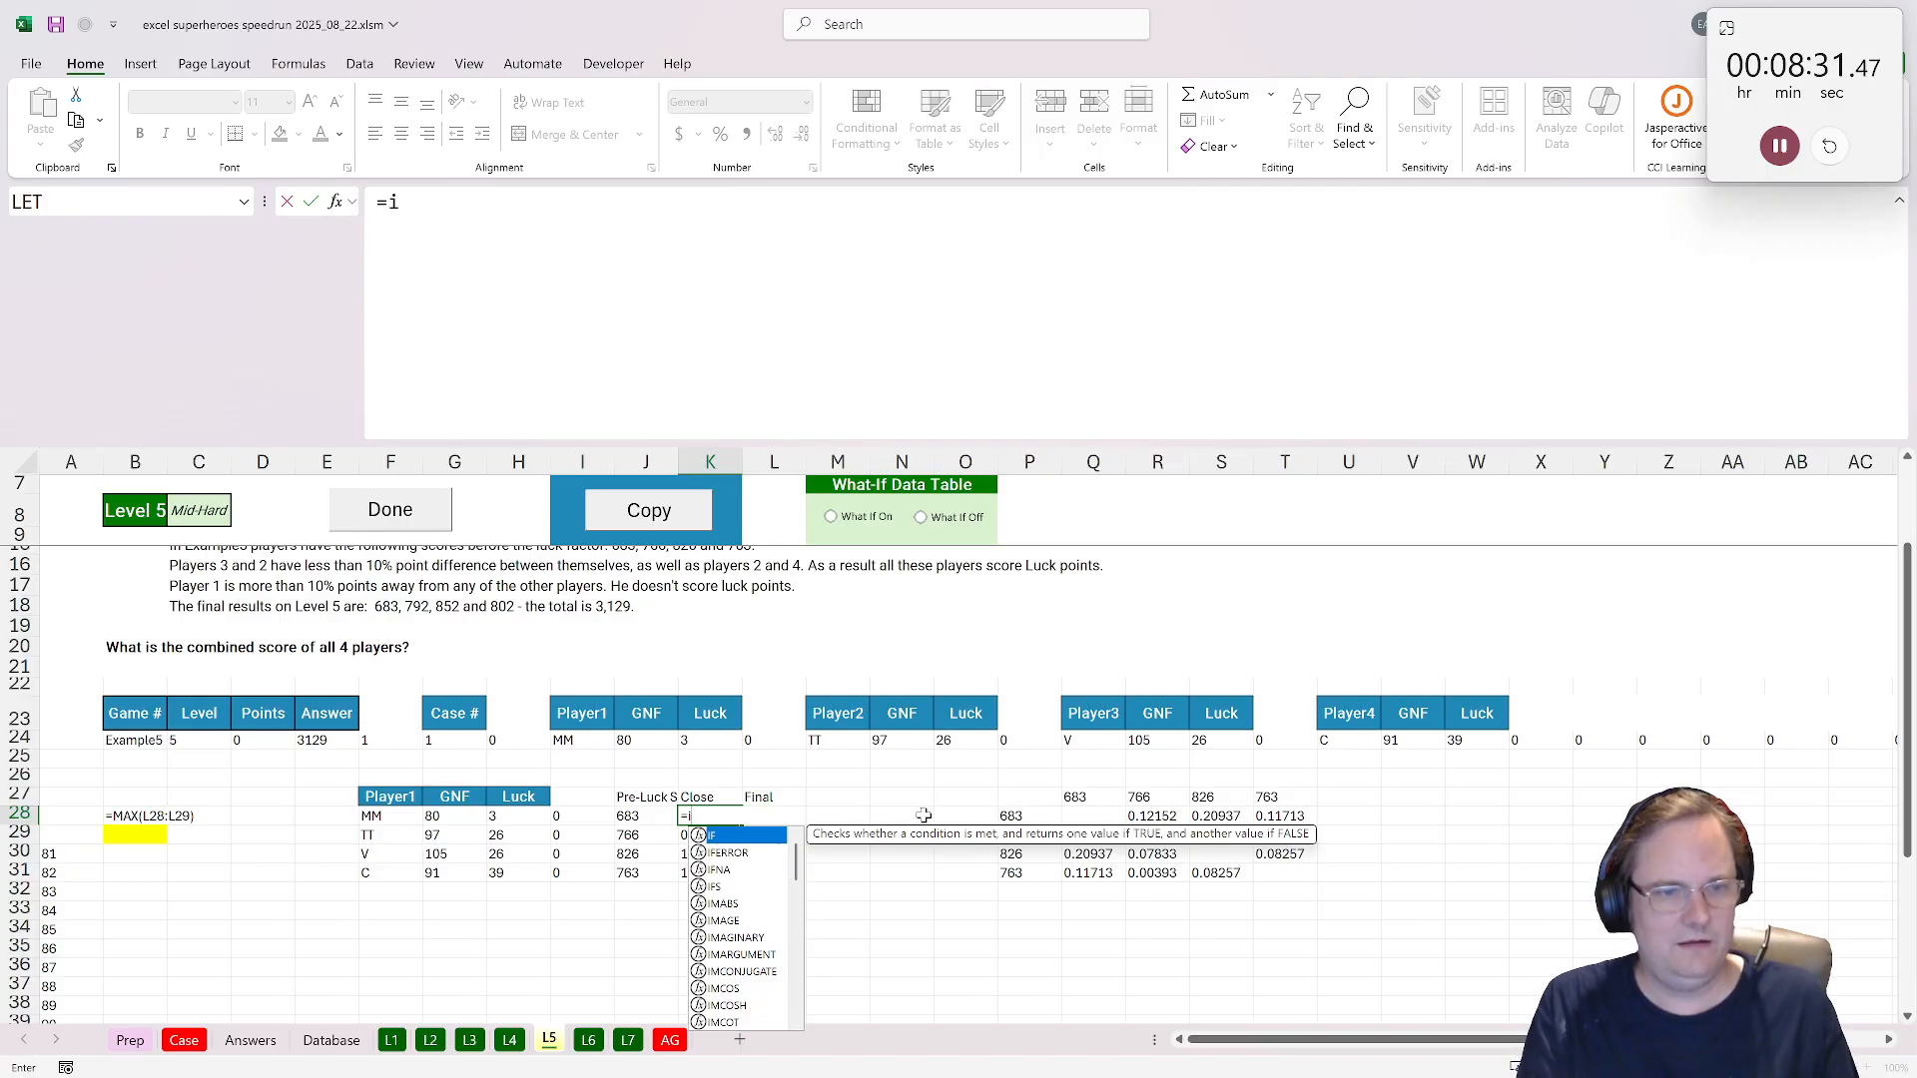
type("f(min(")
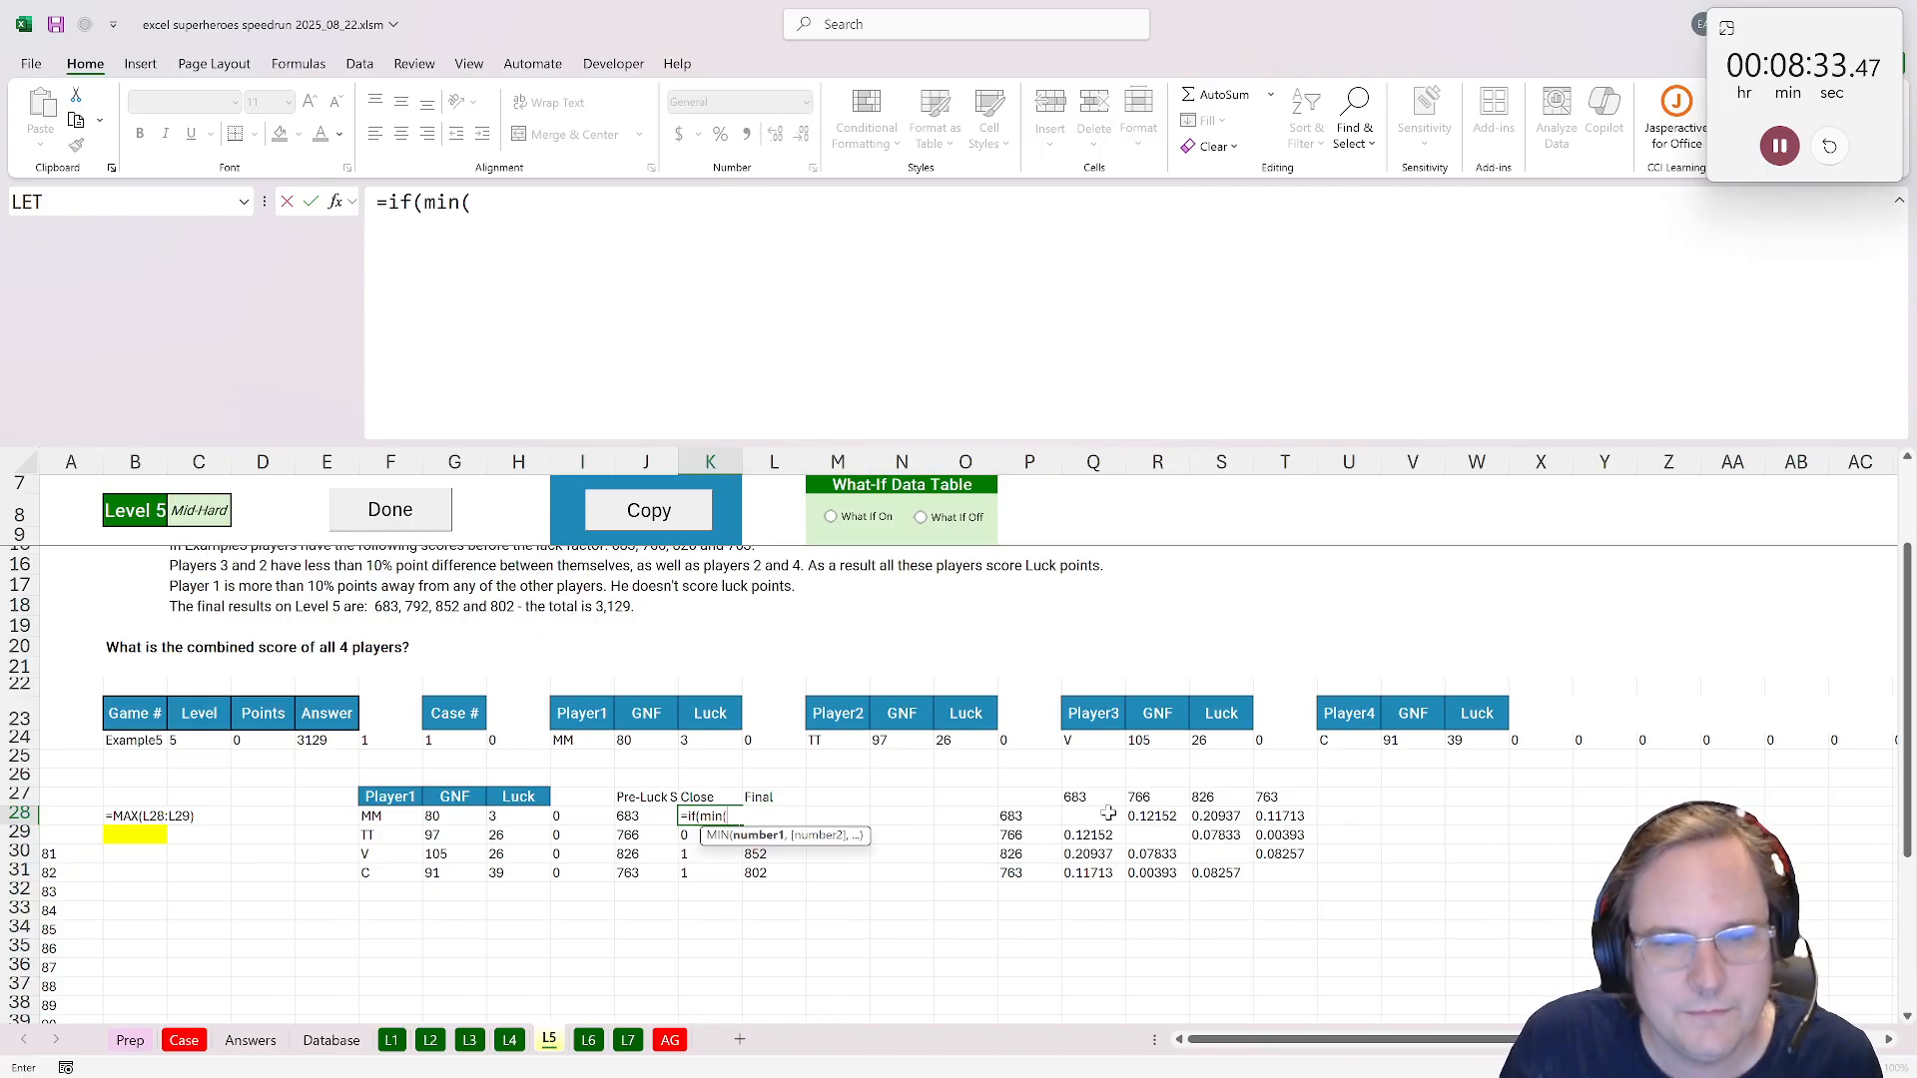
left_click_drag(1108, 814, 1288, 819)
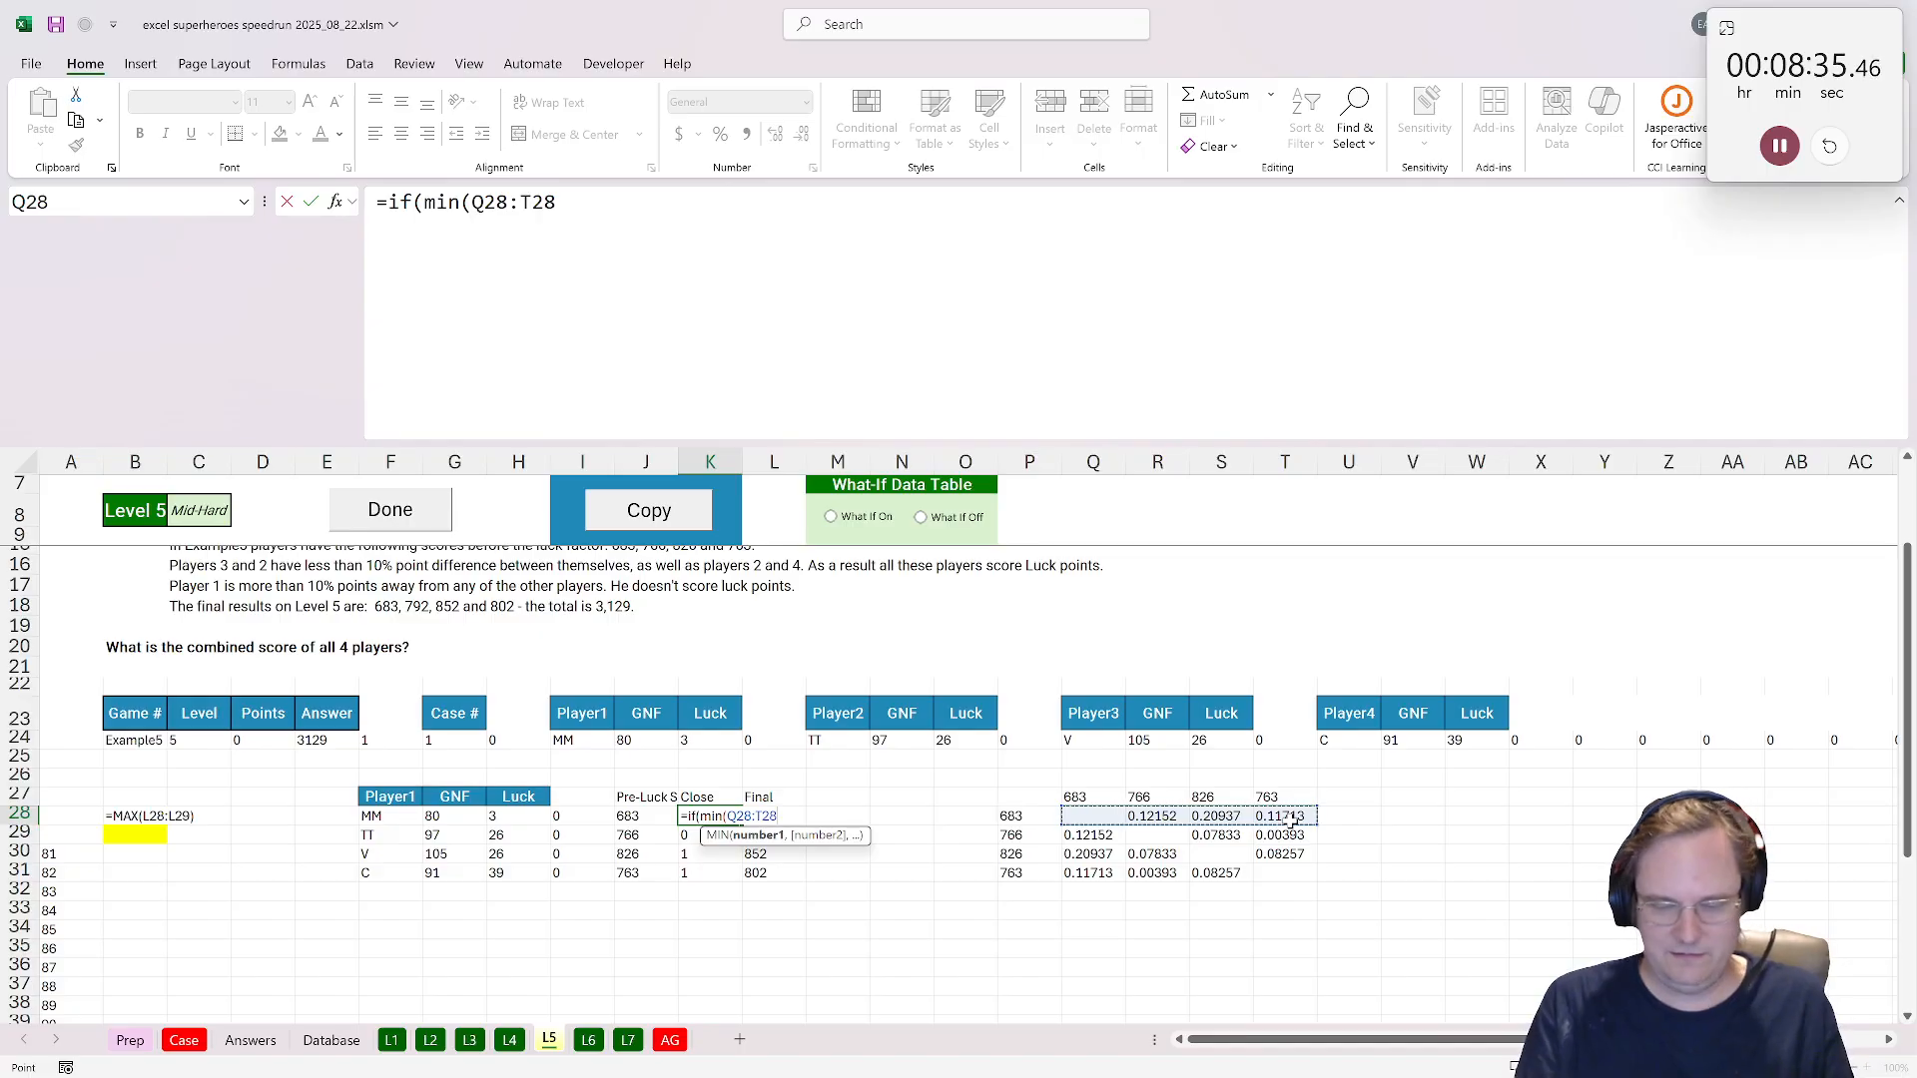
type(")<0")
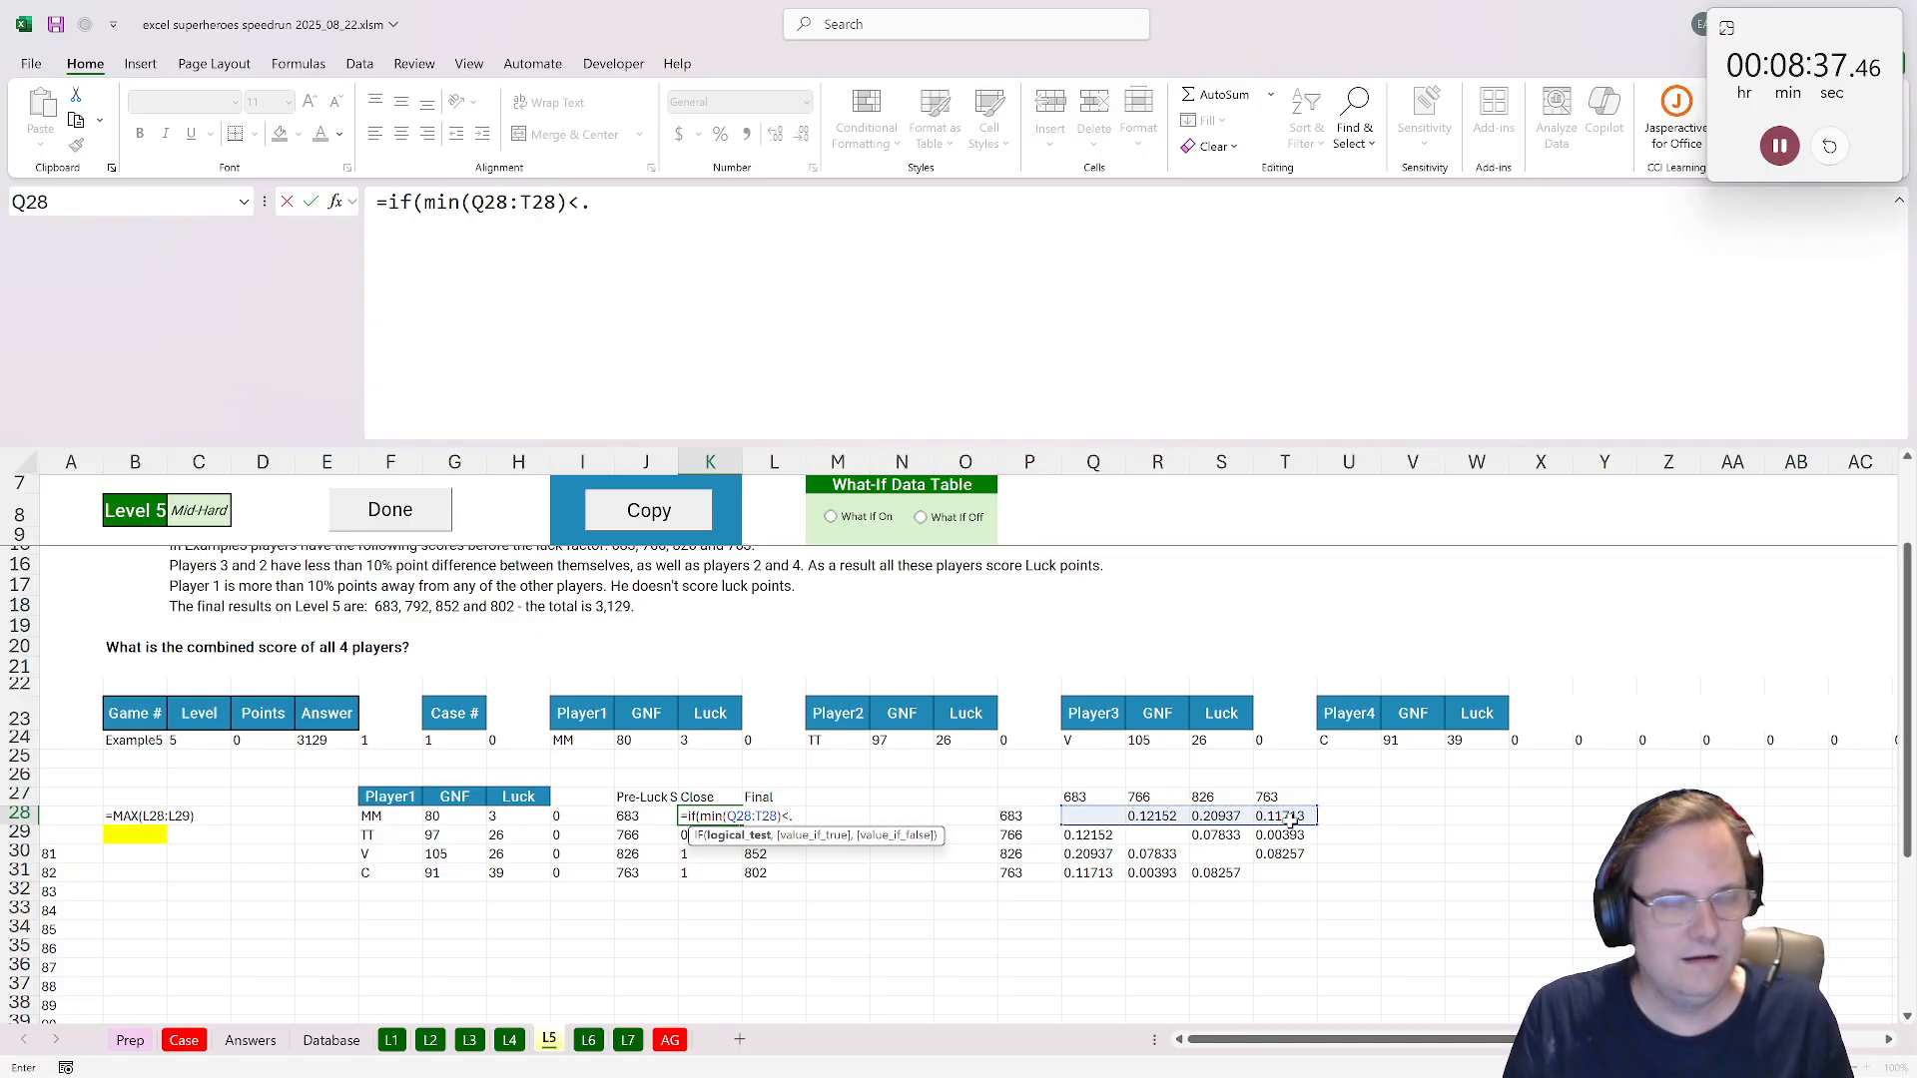
type(".1,")
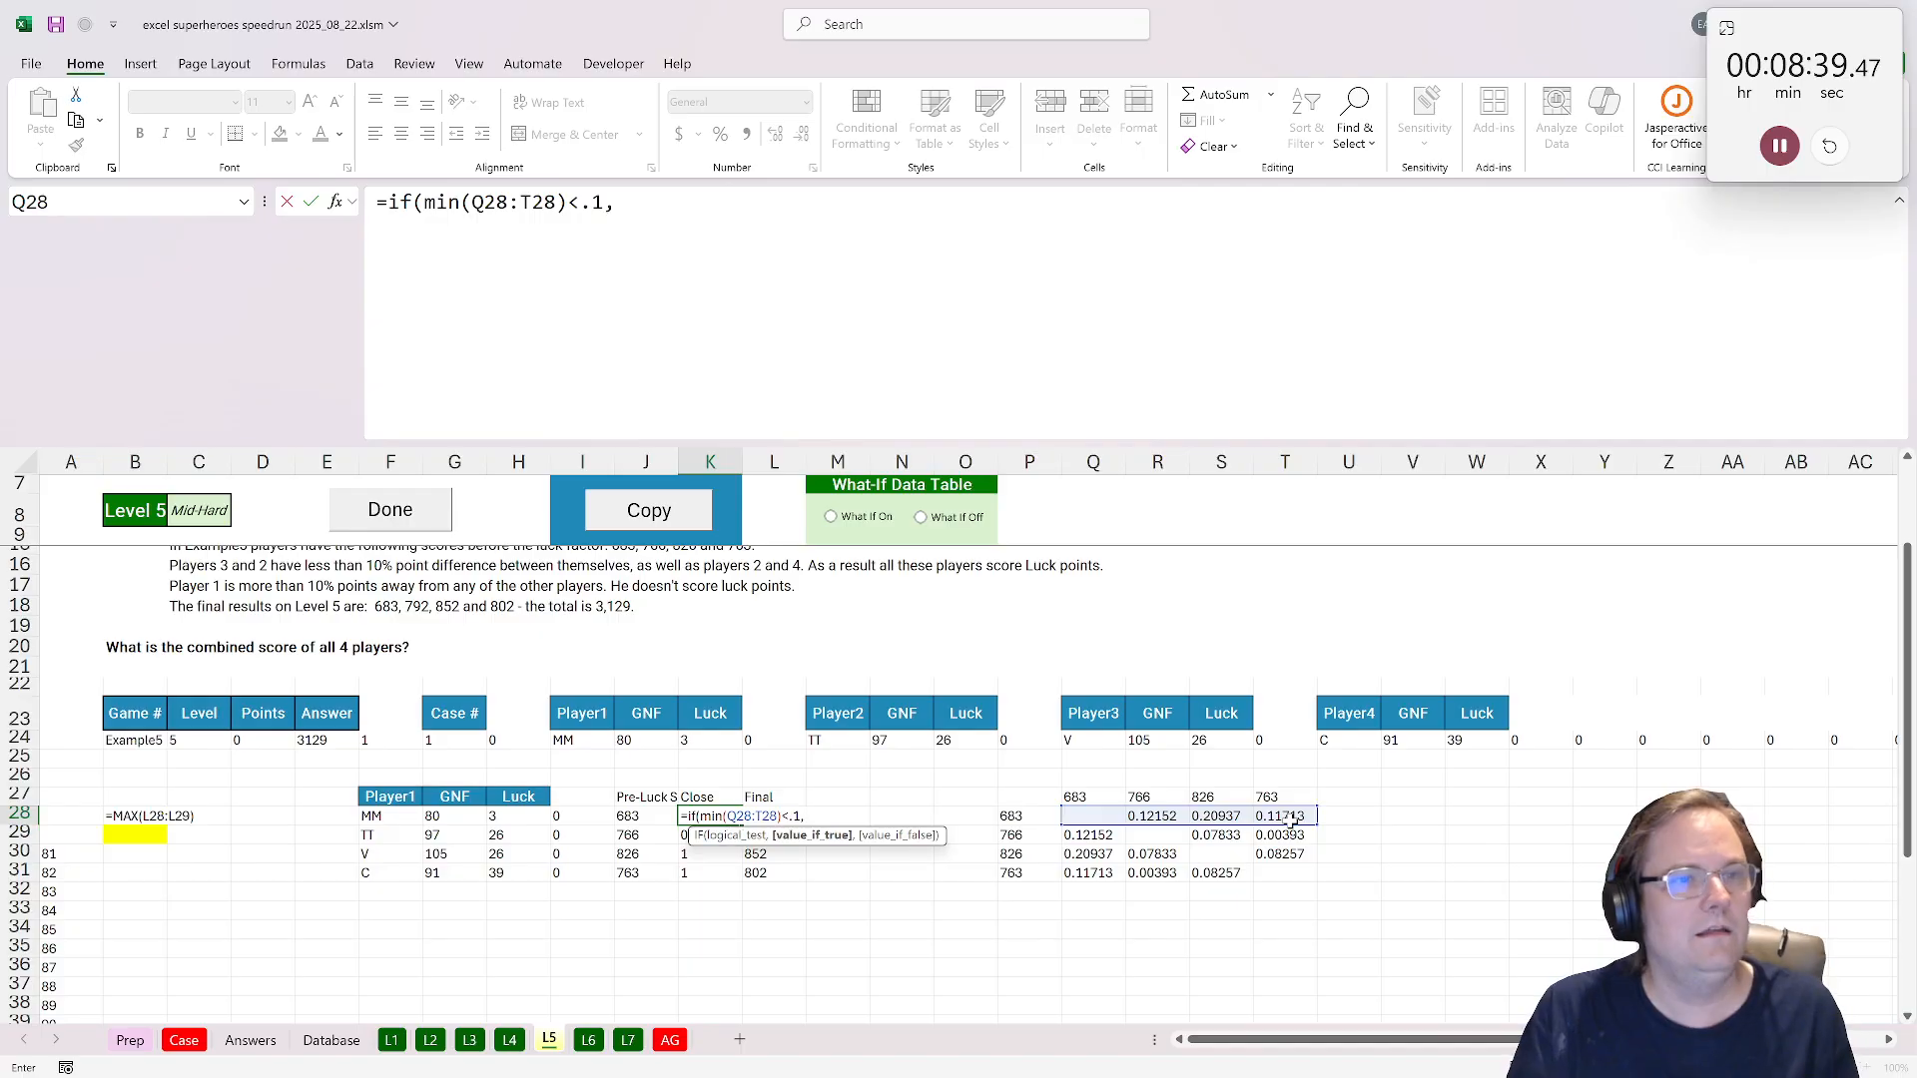
type("1,0)")
key("ctrl+Return")
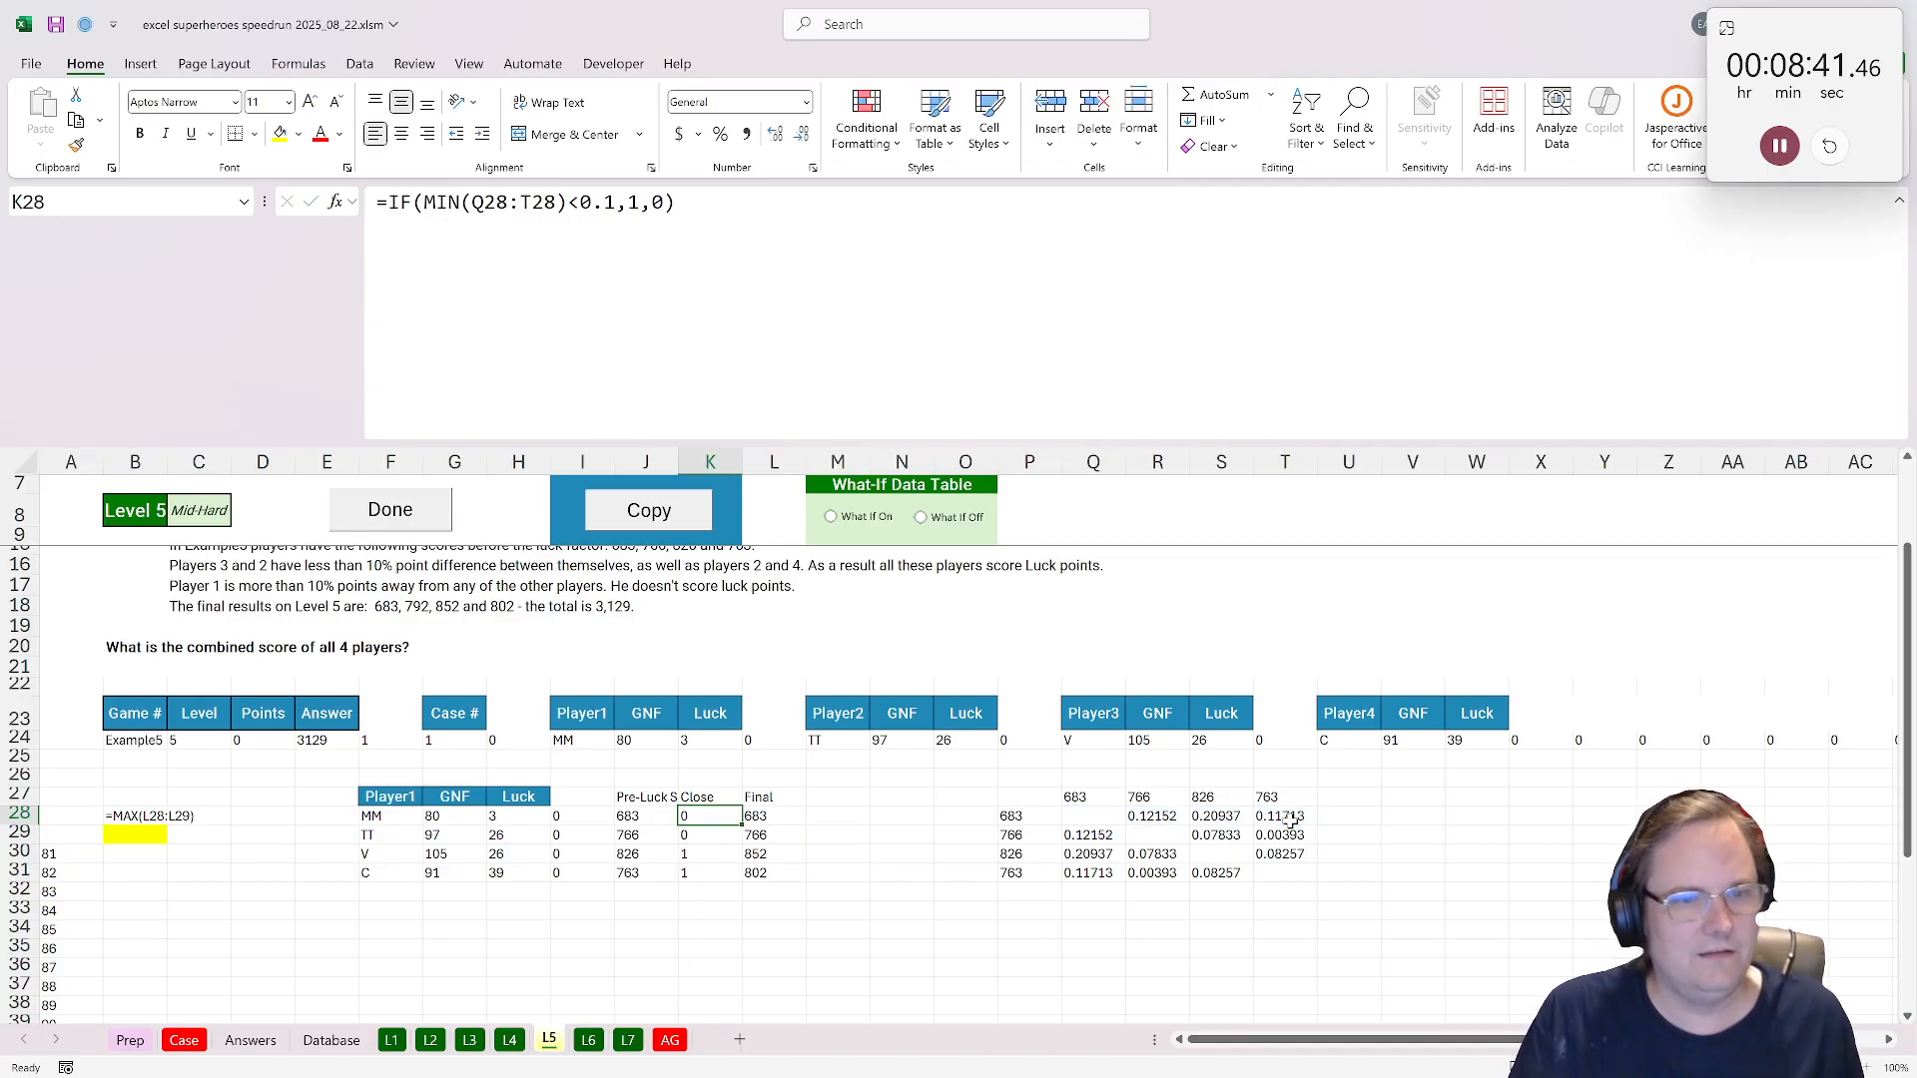
Copy the Close formula from K28 to the other three players in K29:K31.
key("ctrl+c")
key("Down")
key("ctrl+v")
key("Down")
key("ctrl+v")
key("Down")
key("ctrl+v")
key("Down")
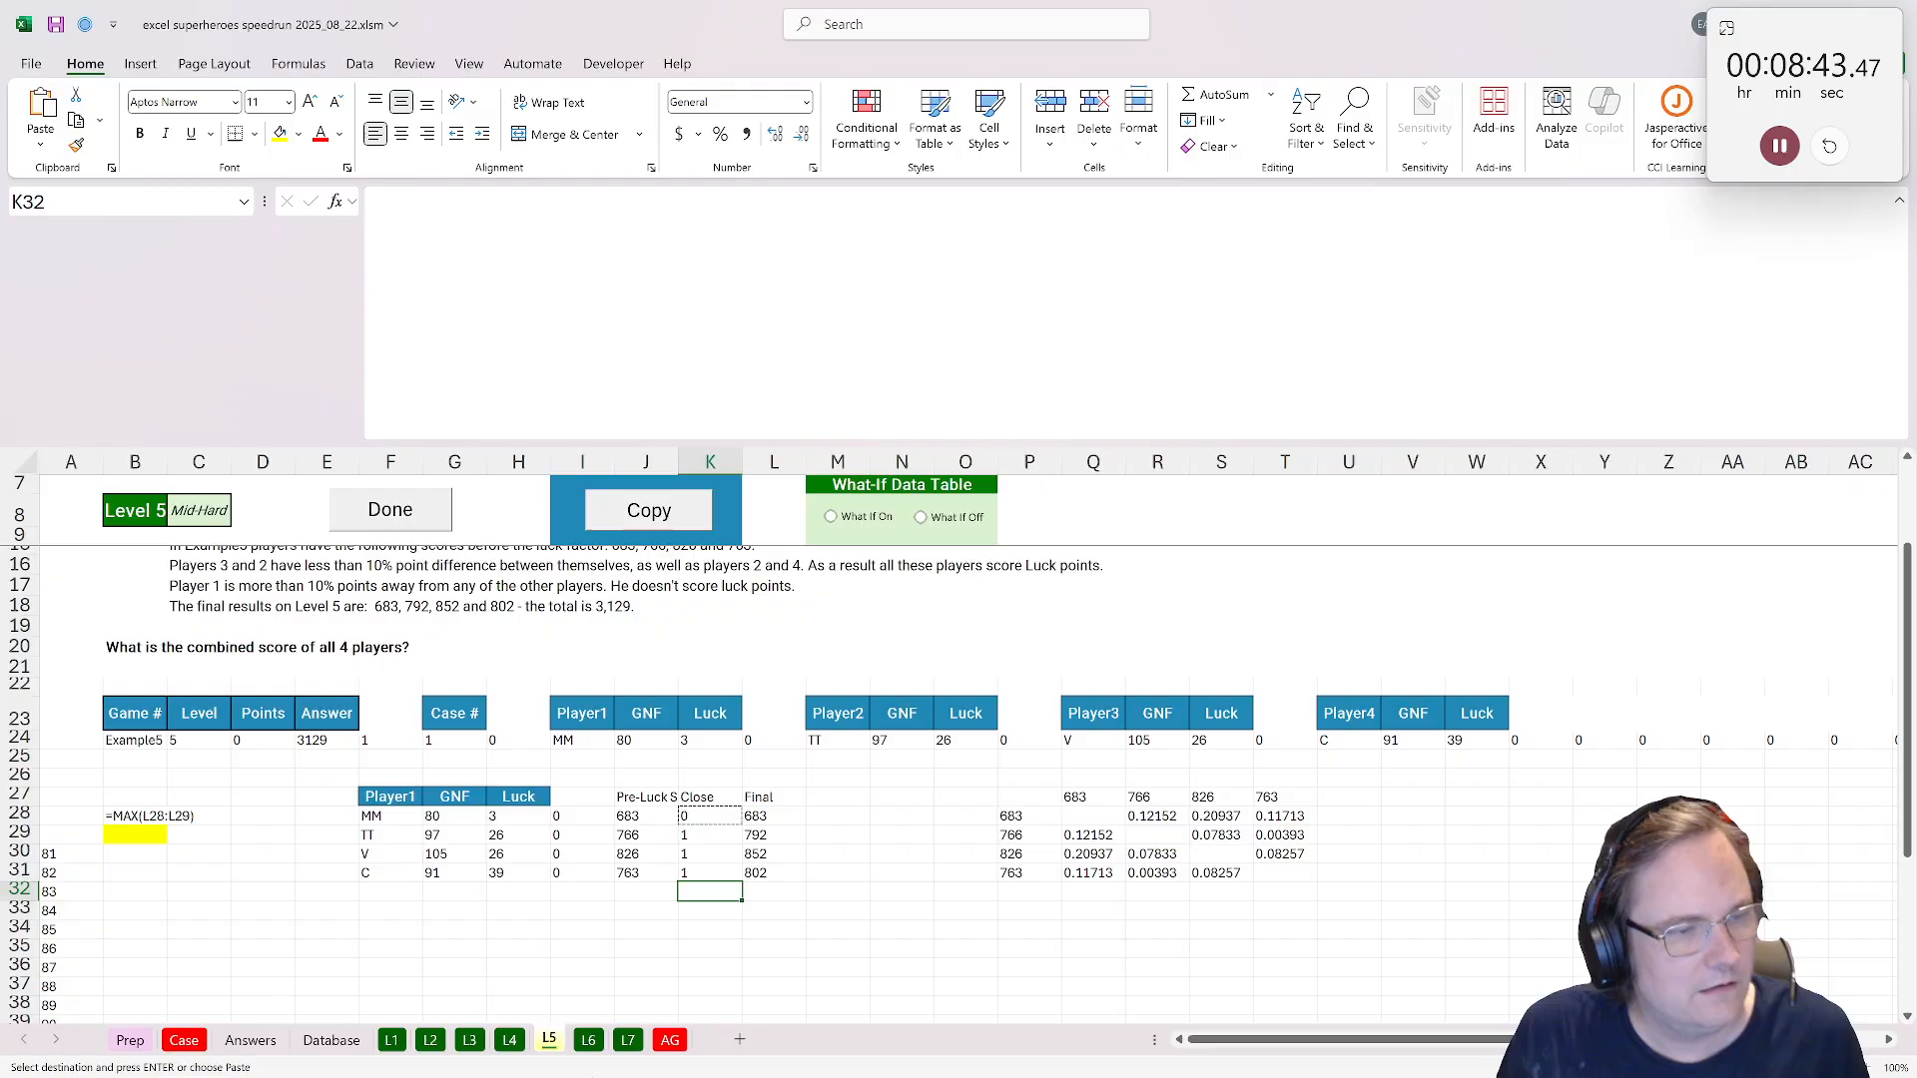
Total the final scores in B29 with =SUM(L28:L31) and mark Level 5 as done.
left_click(111, 838)
type("=sum")
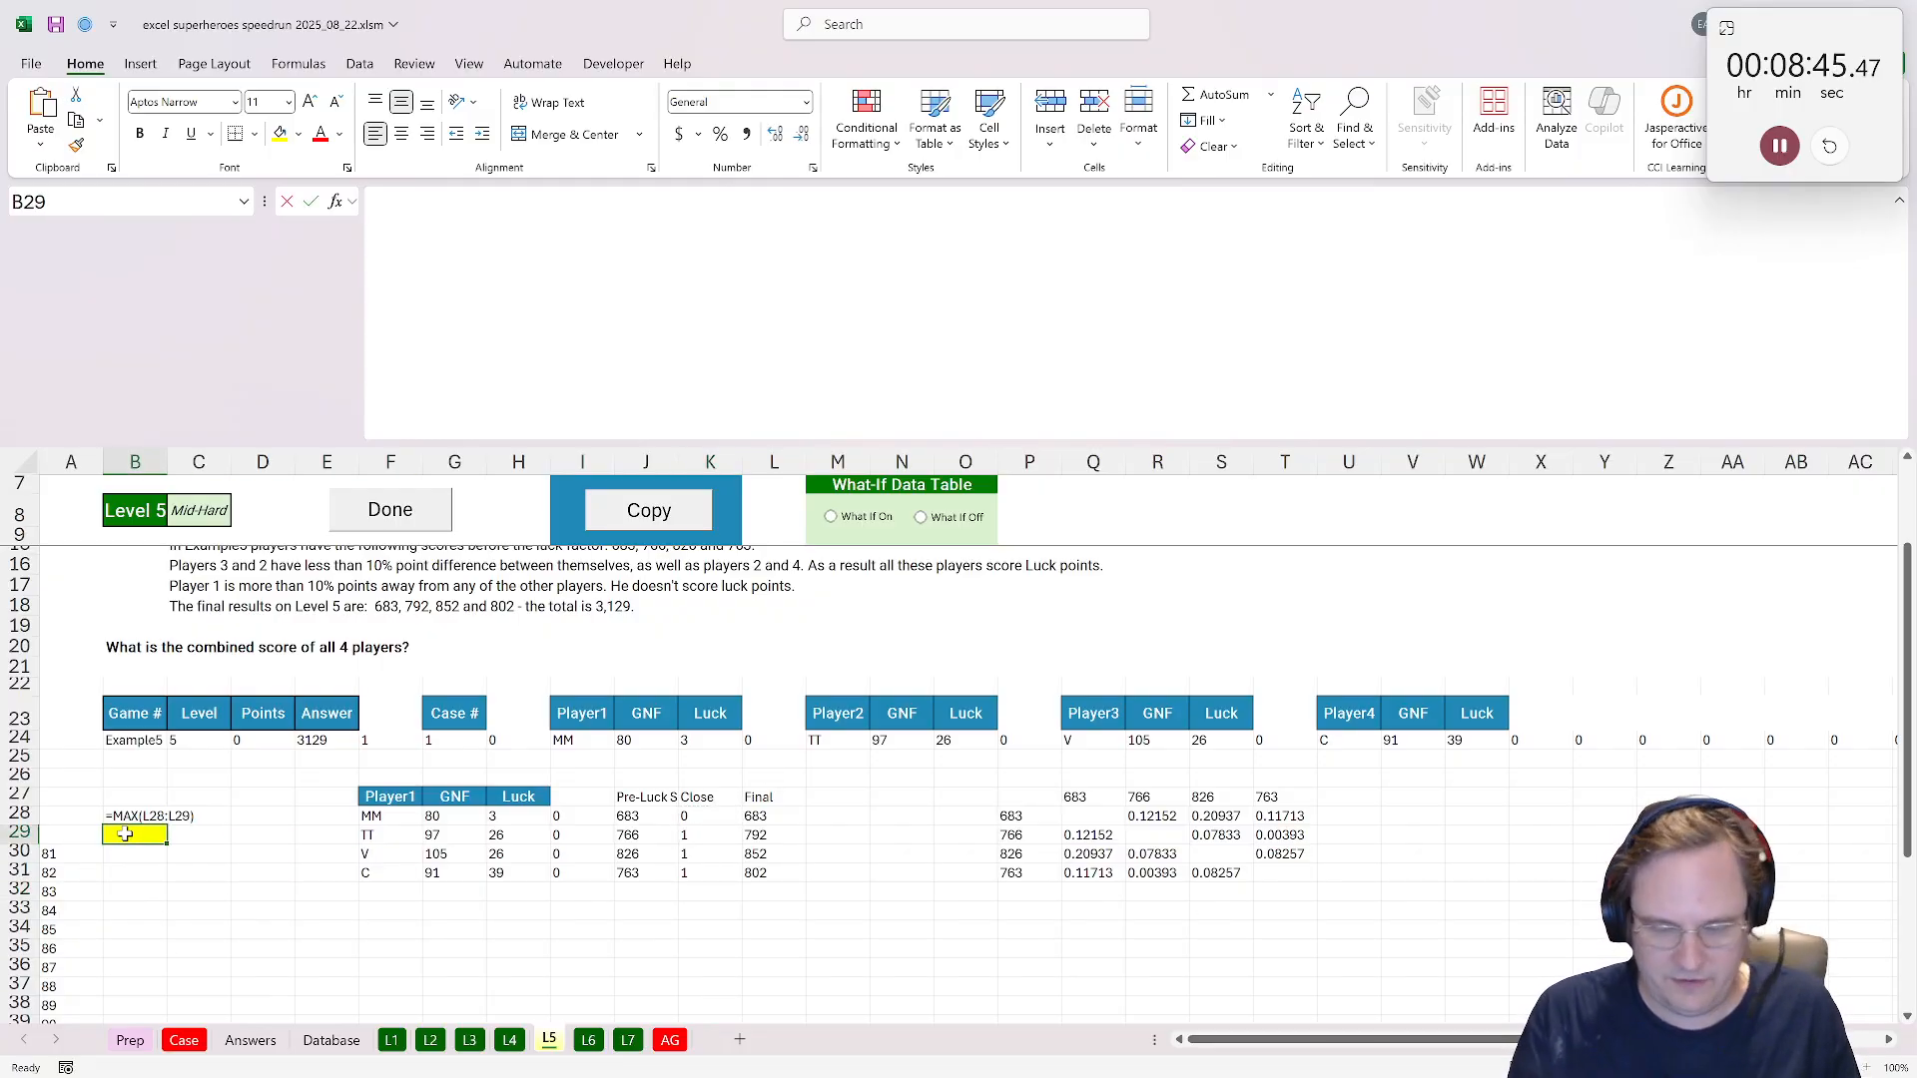
type("(")
left_click_drag(756, 816, 756, 872)
key("ctrl+Return")
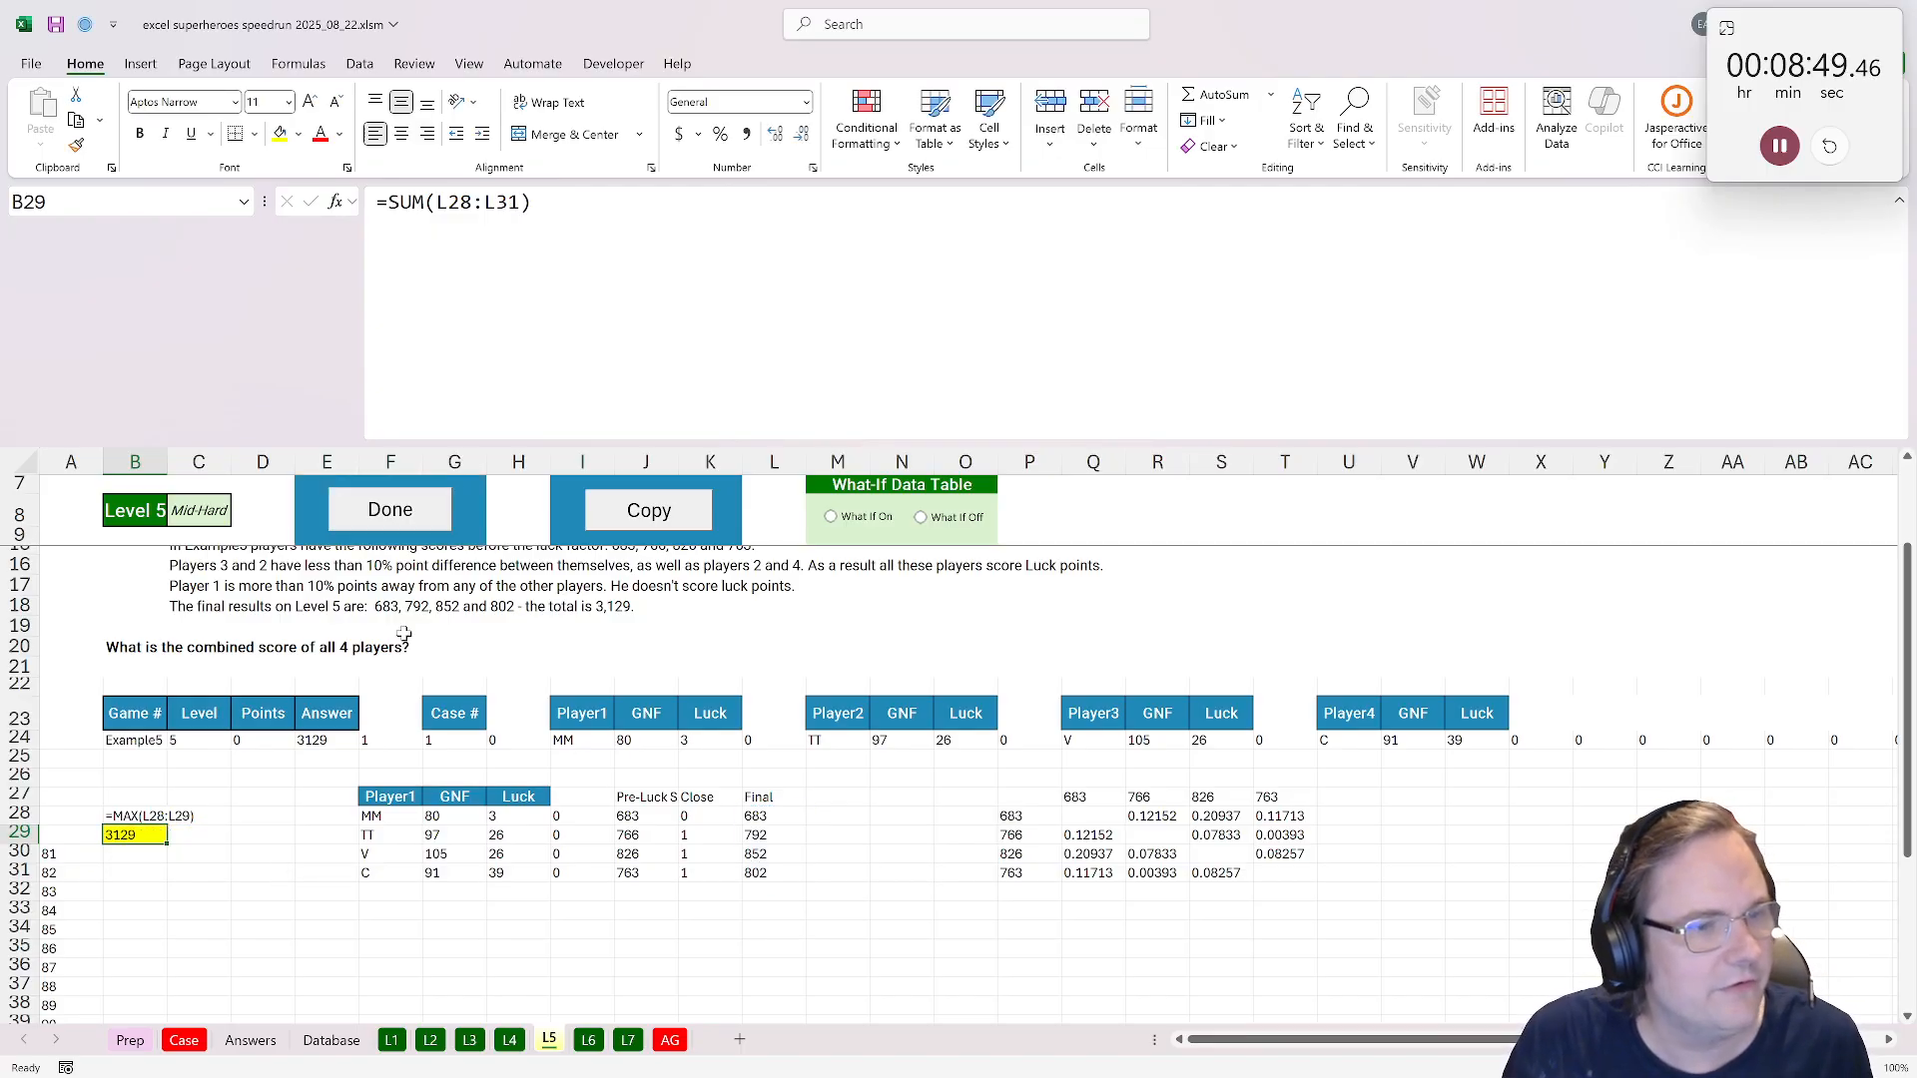
left_click(391, 512)
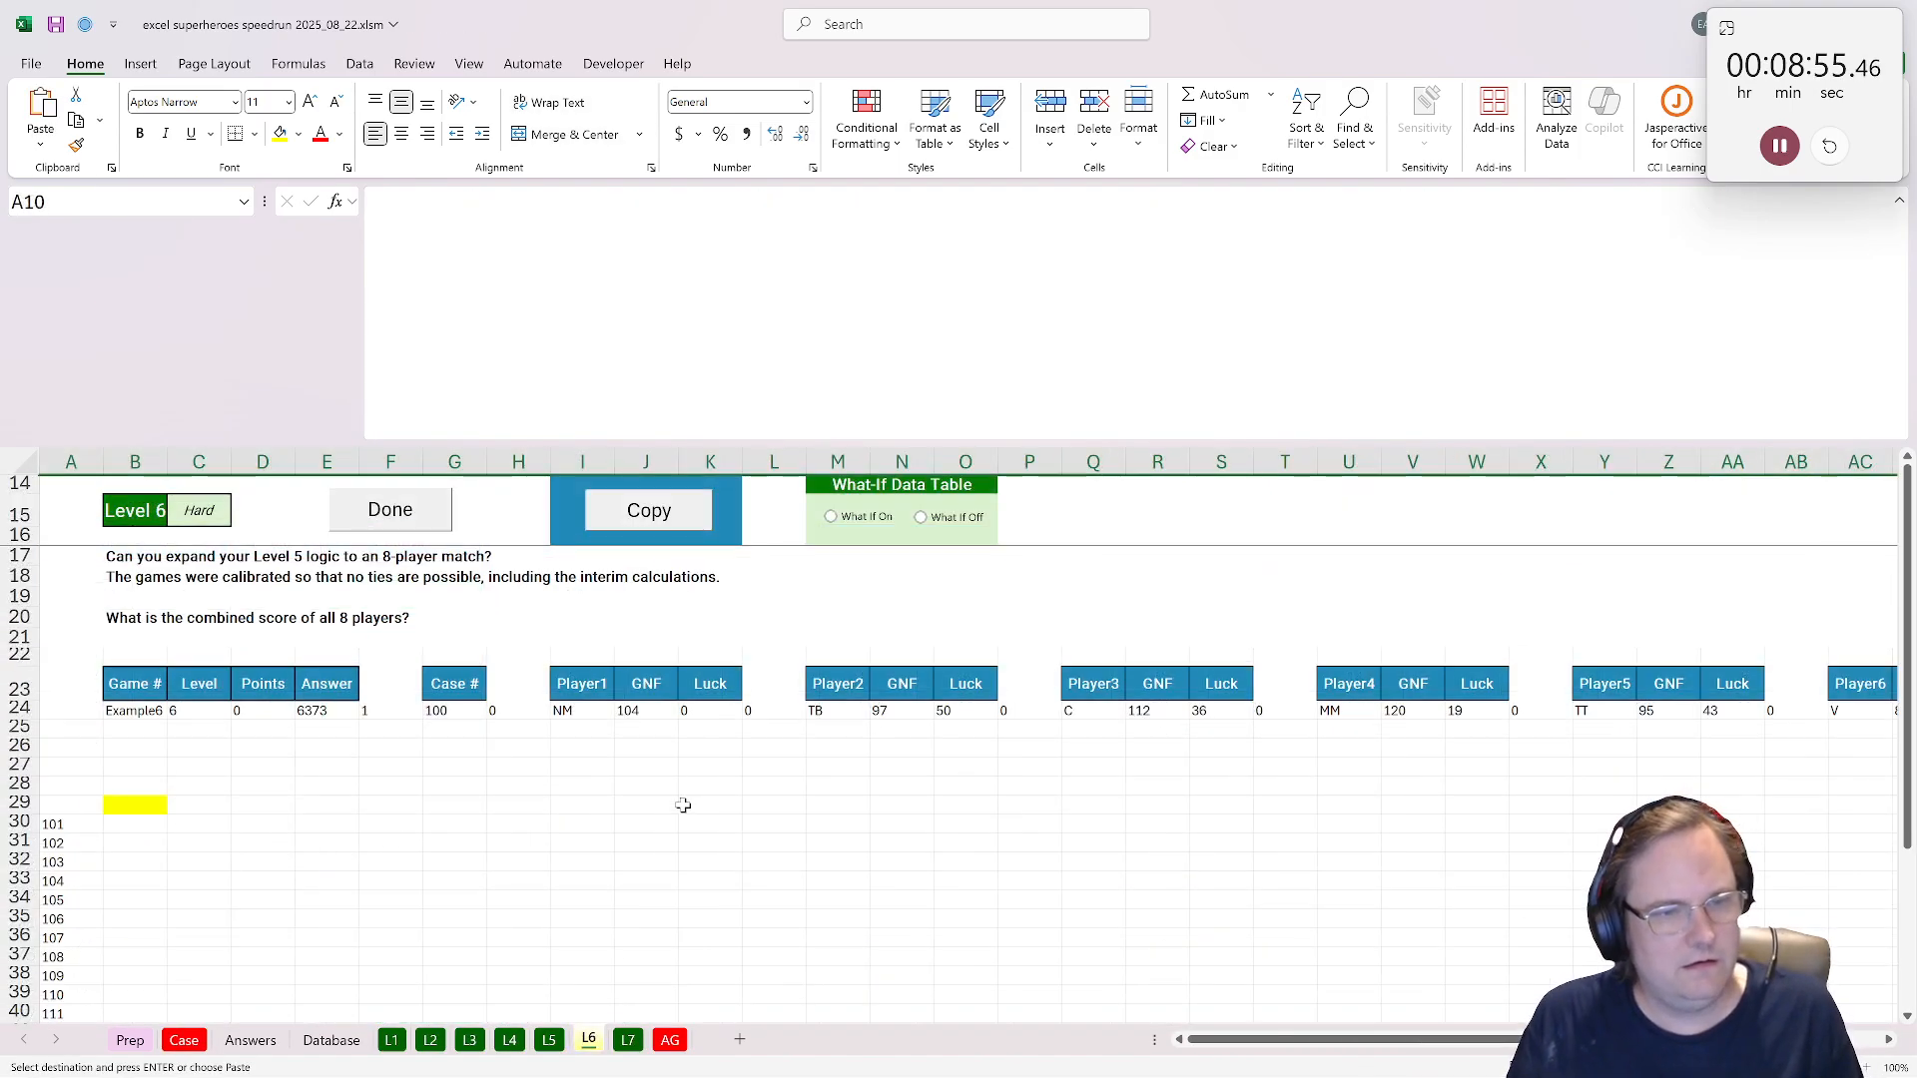
Bring the Level 5 working into the Level 6 sheet and extend the WRAPROWS range in F28 to I24:AM24.
scroll(482, 794, "down", 1)
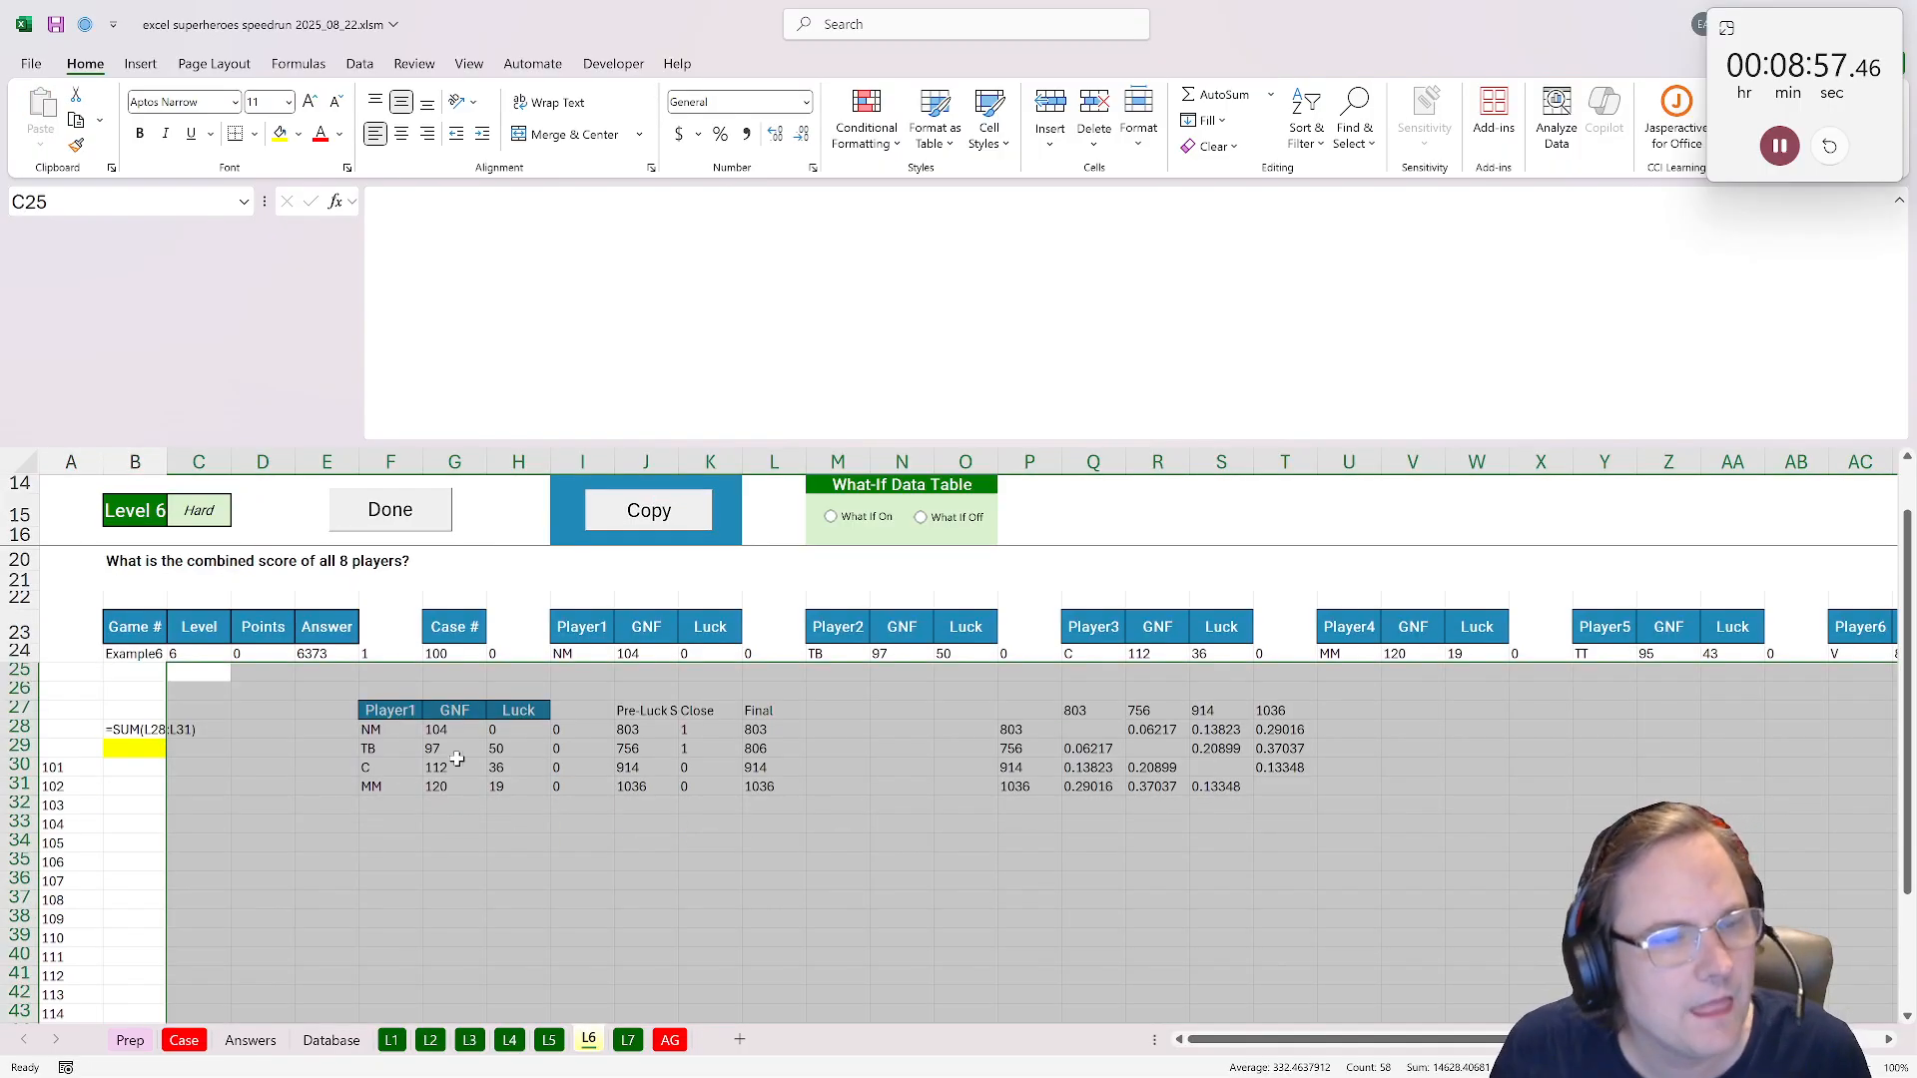
left_click(371, 730)
type("=WRAPROWS(I24:X24,4)")
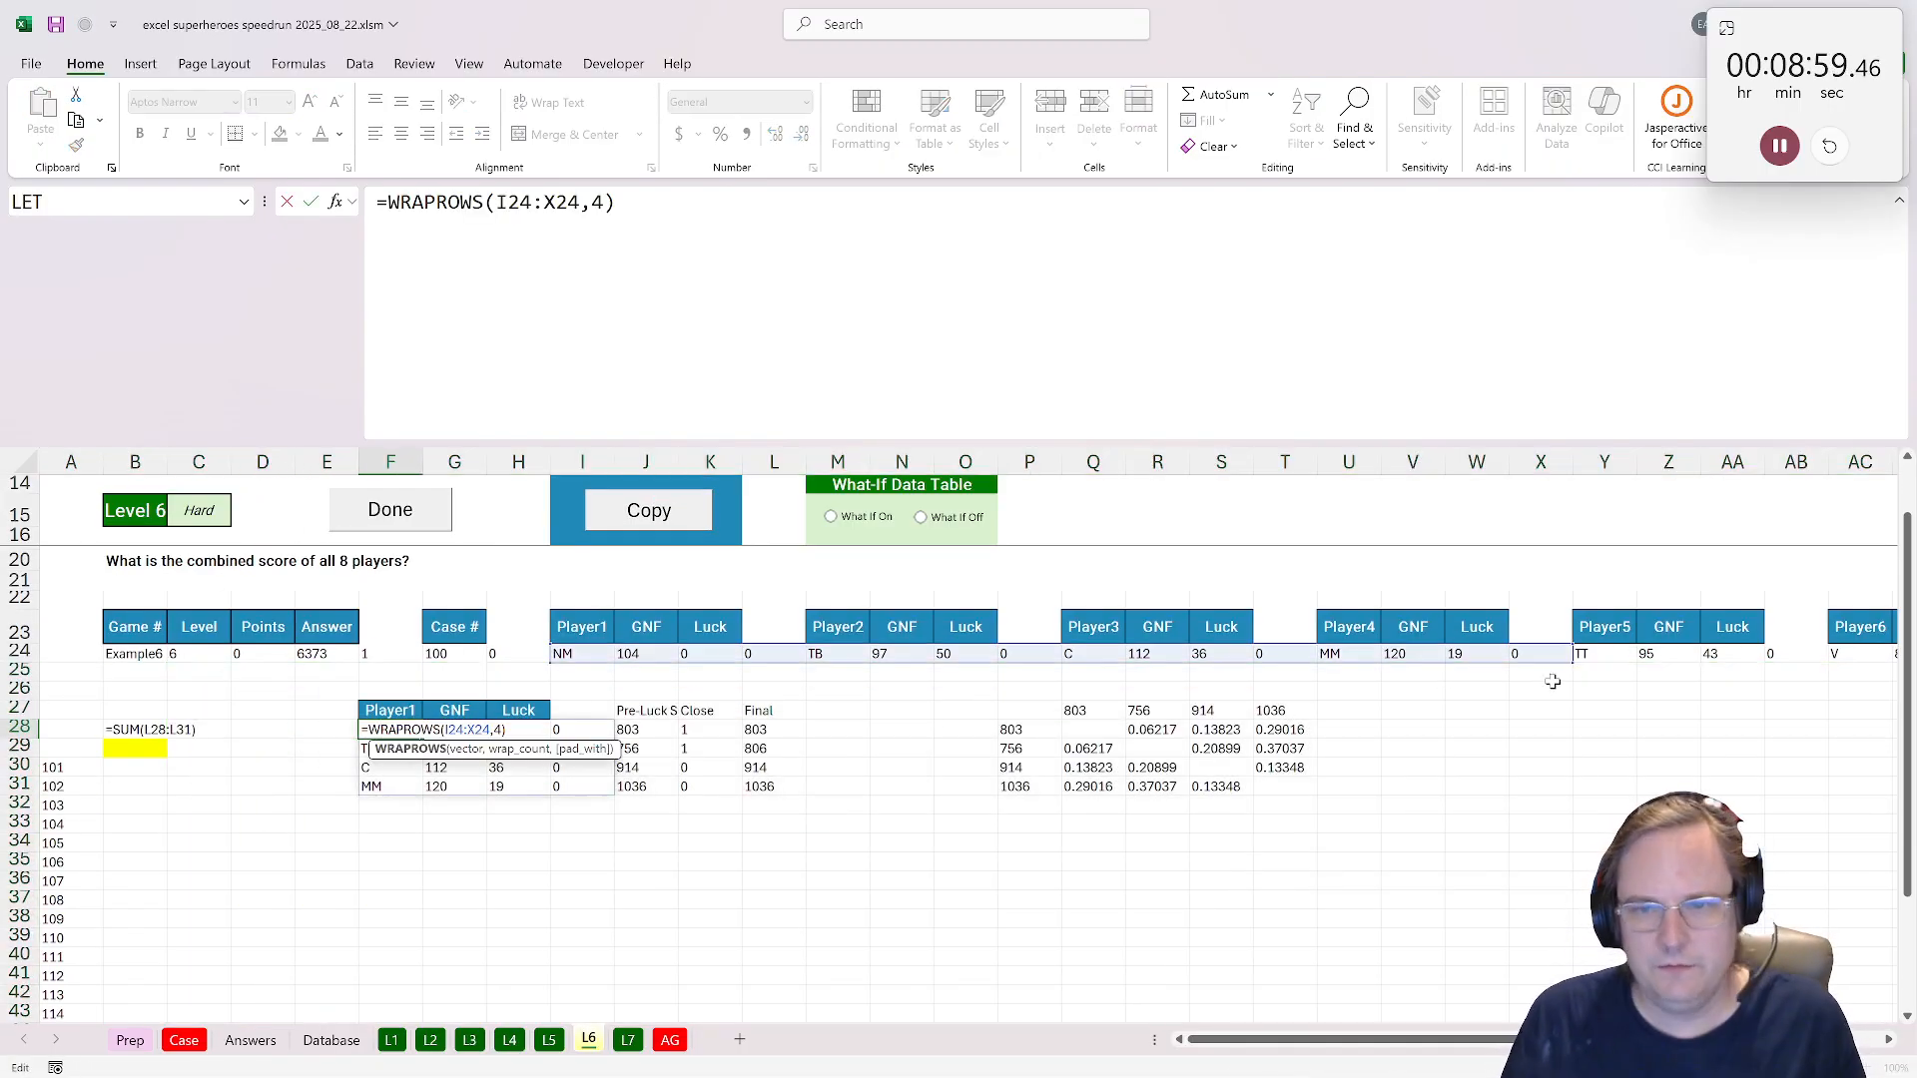
left_click_drag(1572, 663, 863, 676)
key("Return")
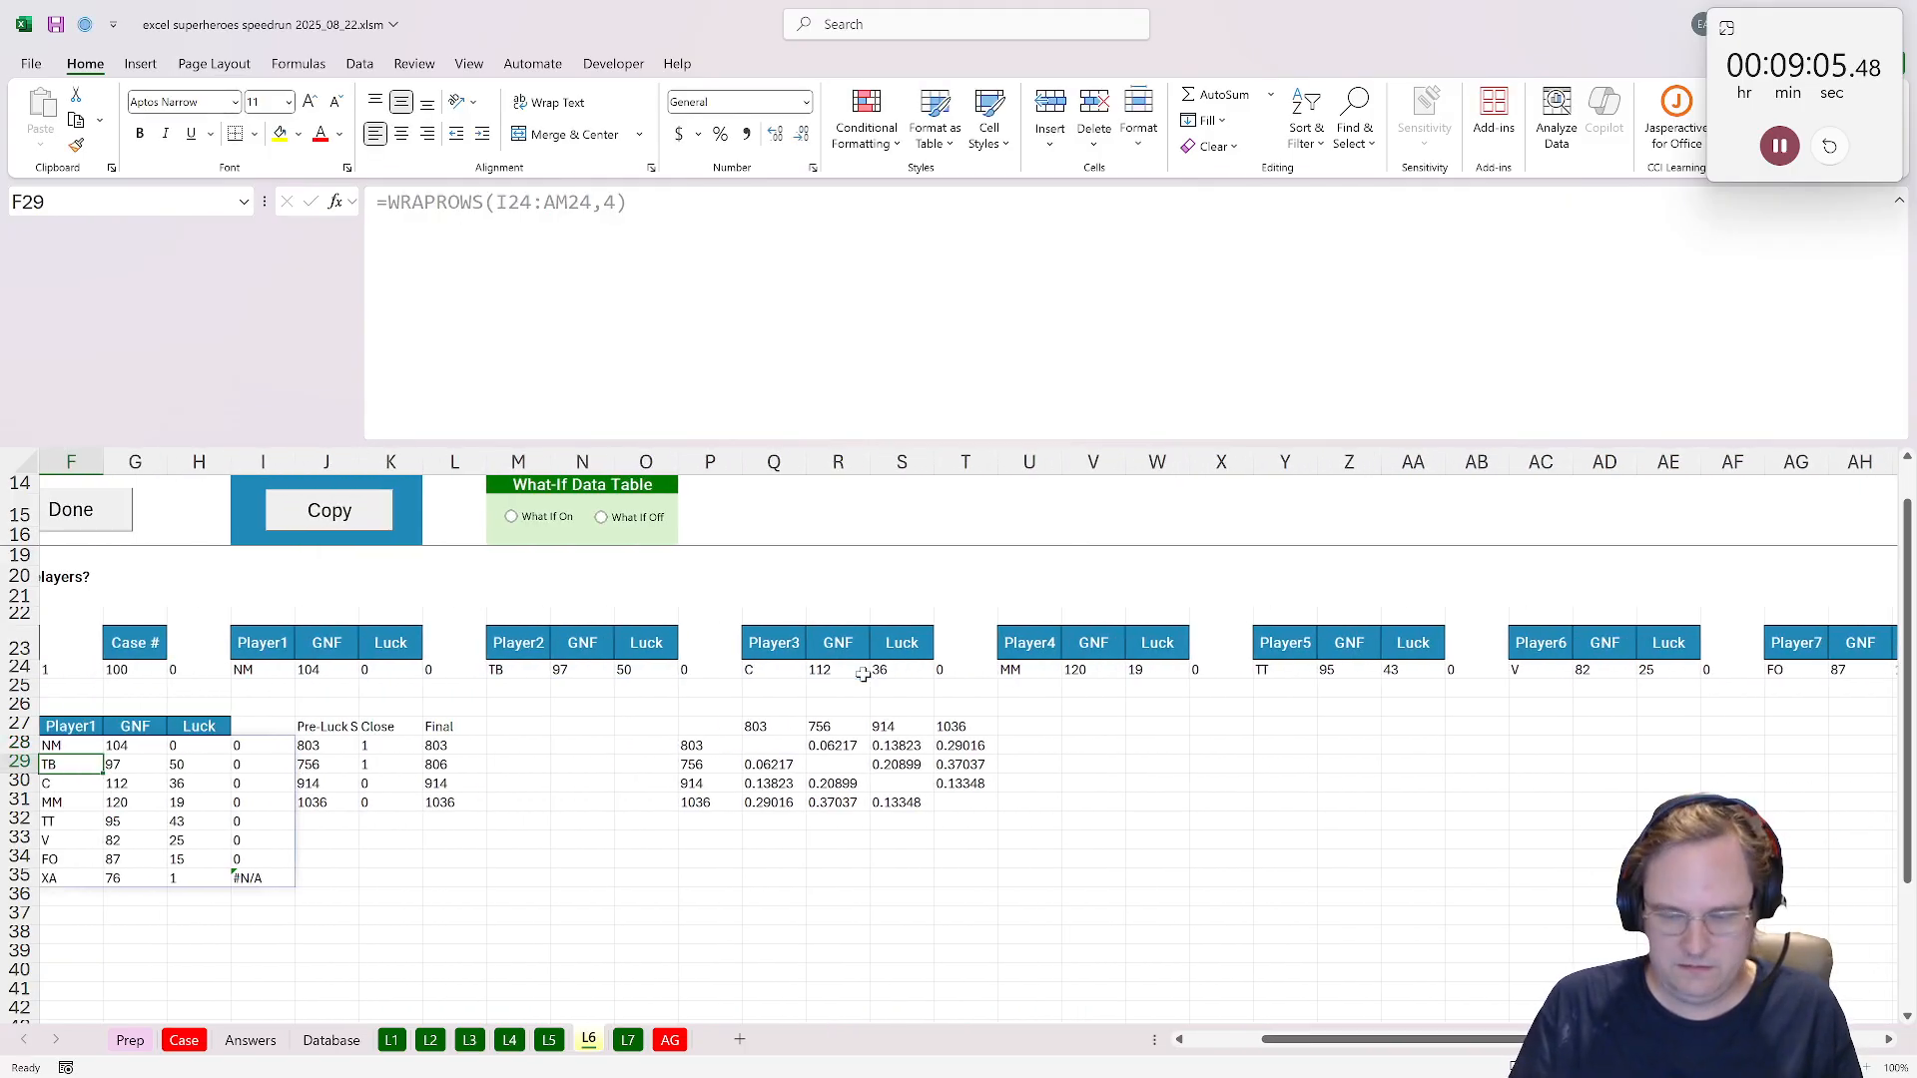
Extend the WRAPROWS range in F28 by one more column to I24:AN24.
key("Left")
key("Left")
key("Left")
key("Left")
key("Left")
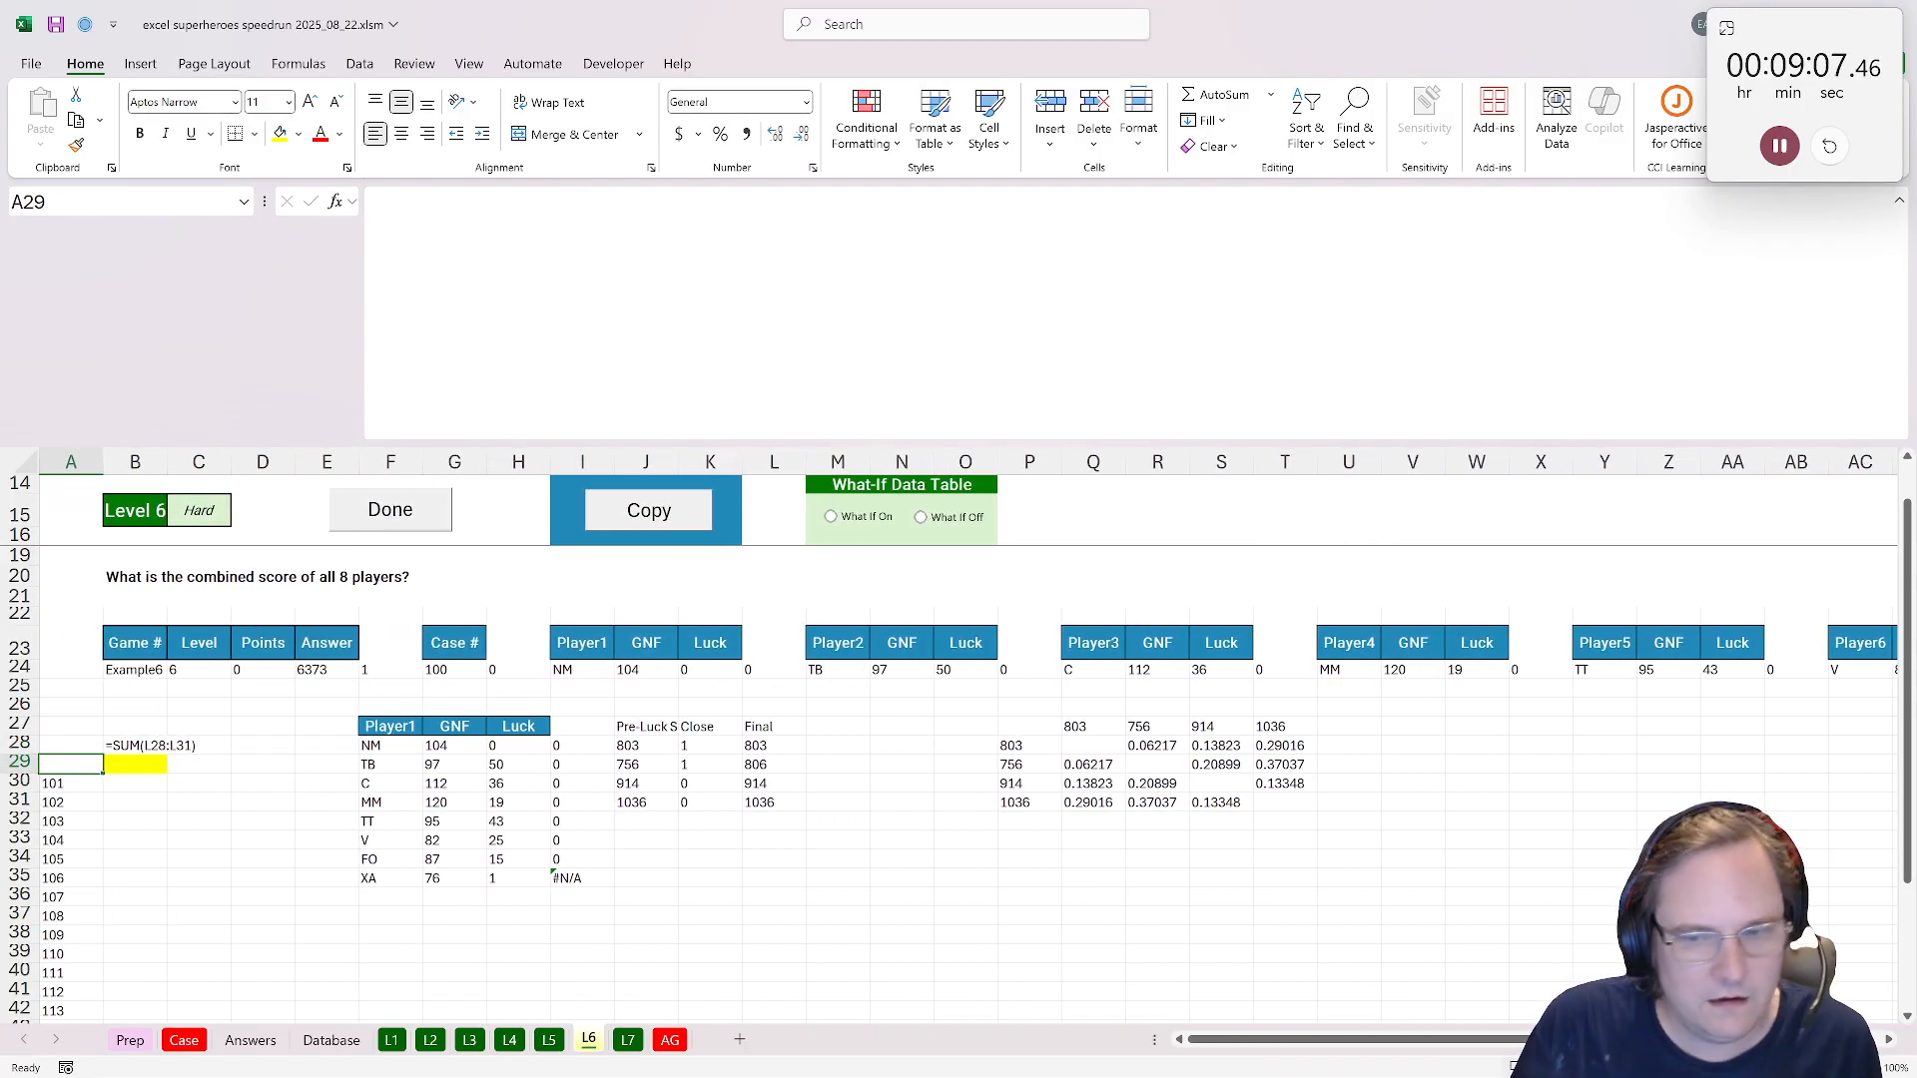
left_click_drag(1478, 1039, 1727, 1039)
double_click(412, 747)
left_click_drag(1444, 688, 1497, 677)
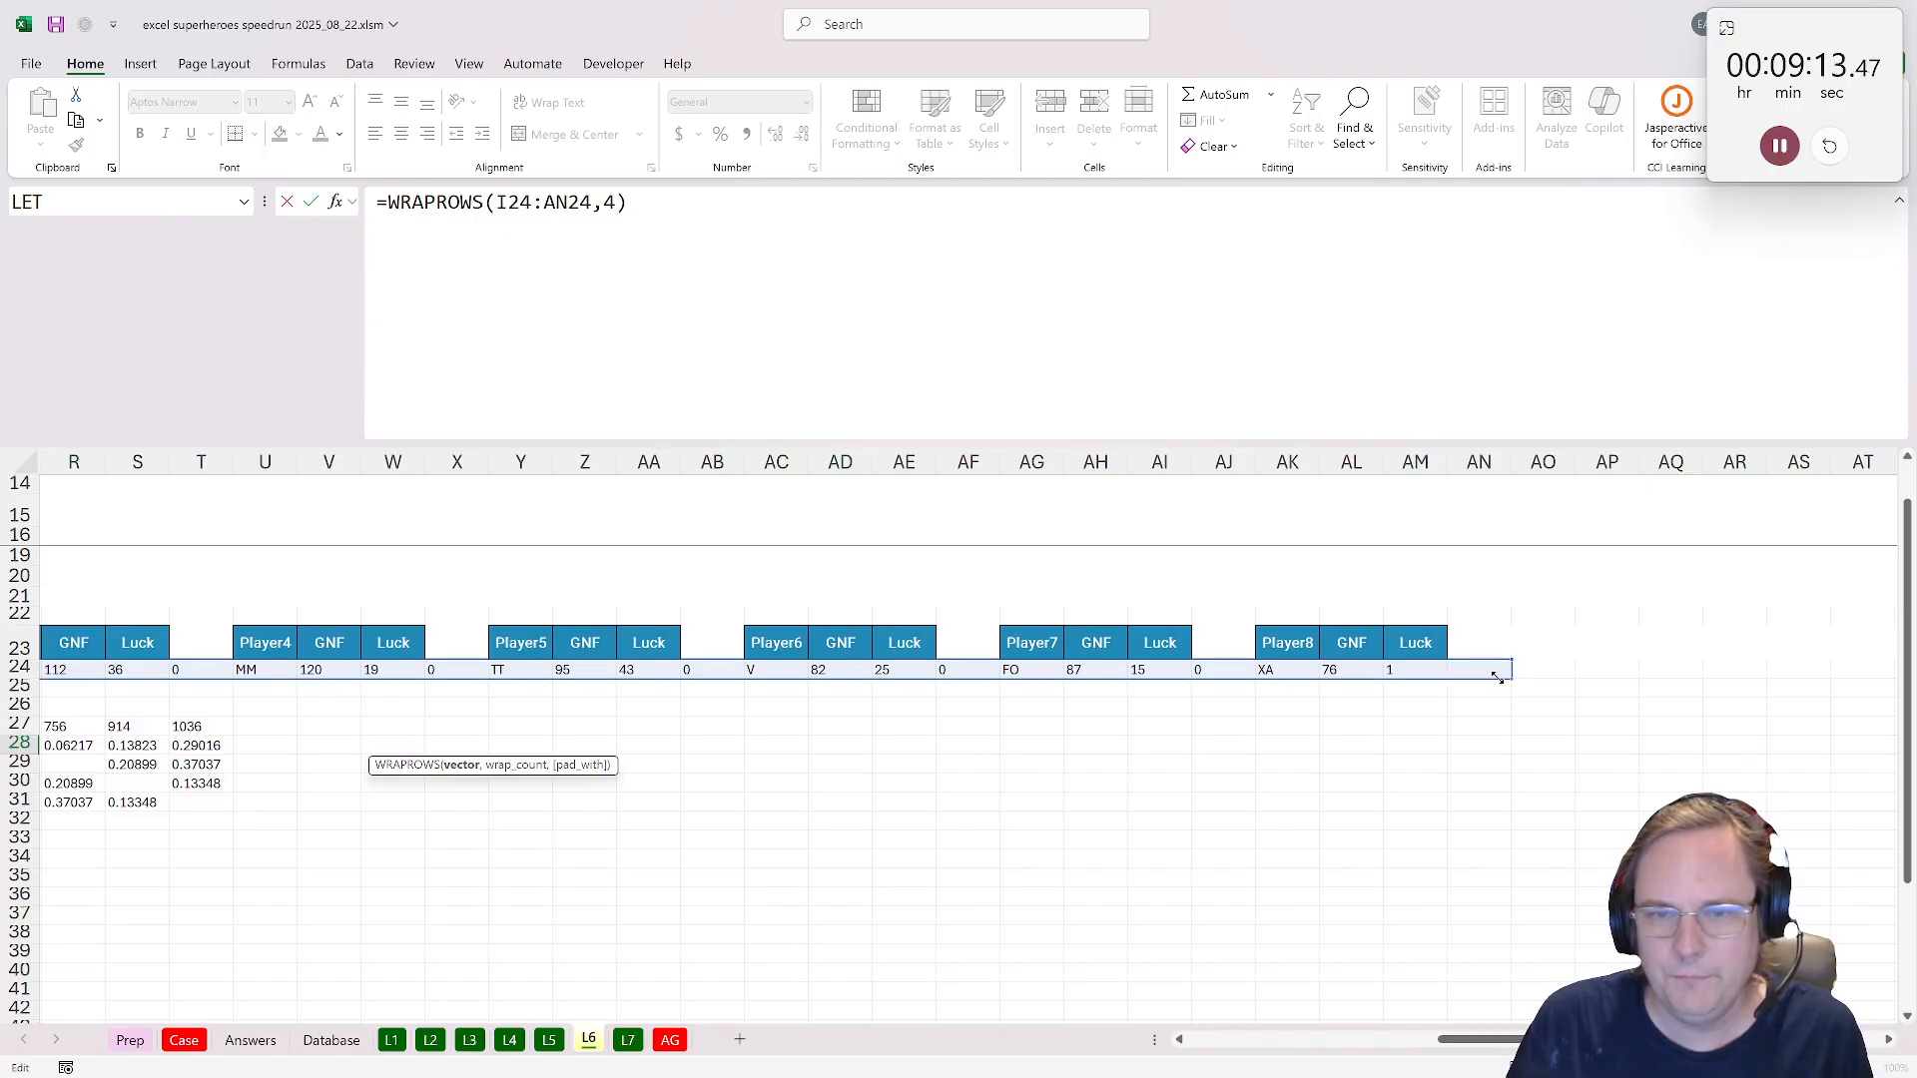
key("Return")
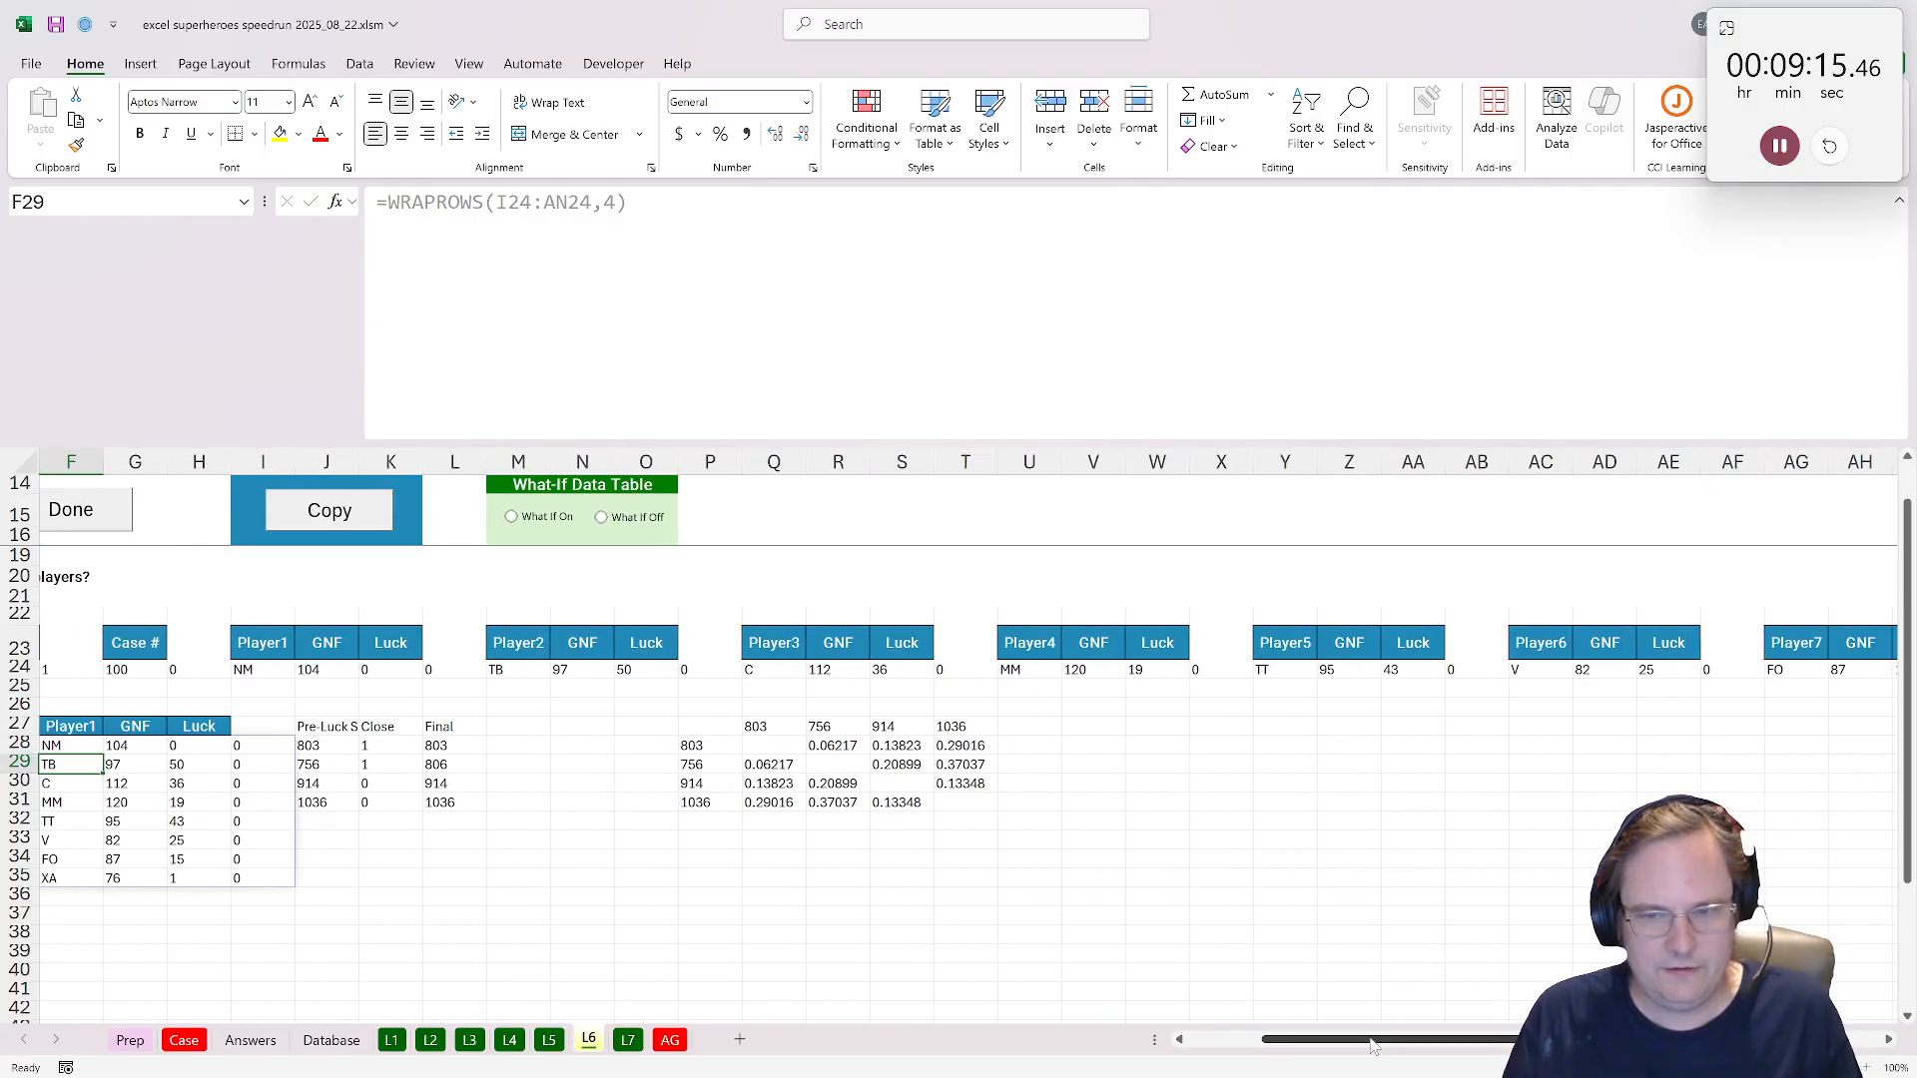
Fill the pre-luck score, Close and Final formulas from row 31 down to row 35 for the added players.
left_click_drag(1298, 1039, 1278, 1064)
left_click(607, 809)
left_click(649, 807)
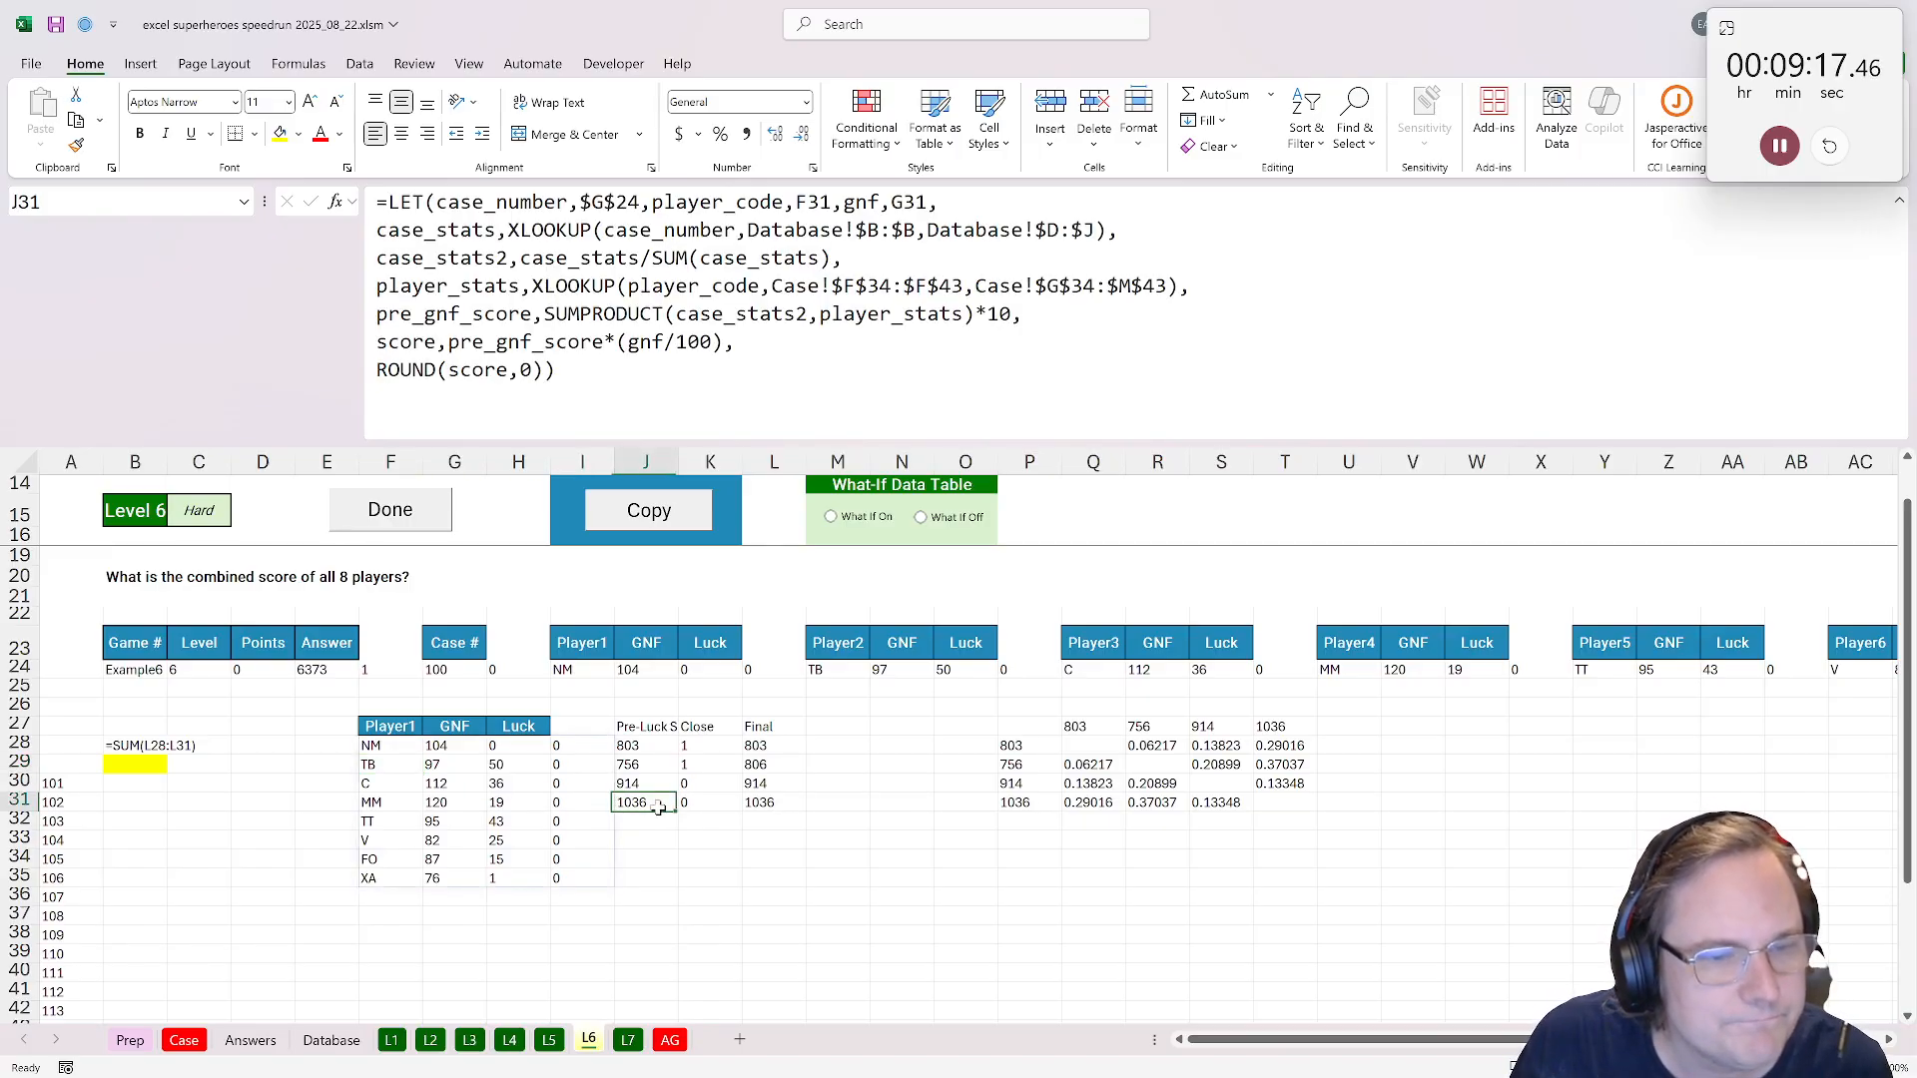
left_click_drag(680, 812, 684, 891)
key("Right")
left_click_drag(742, 811, 749, 891)
key("Right")
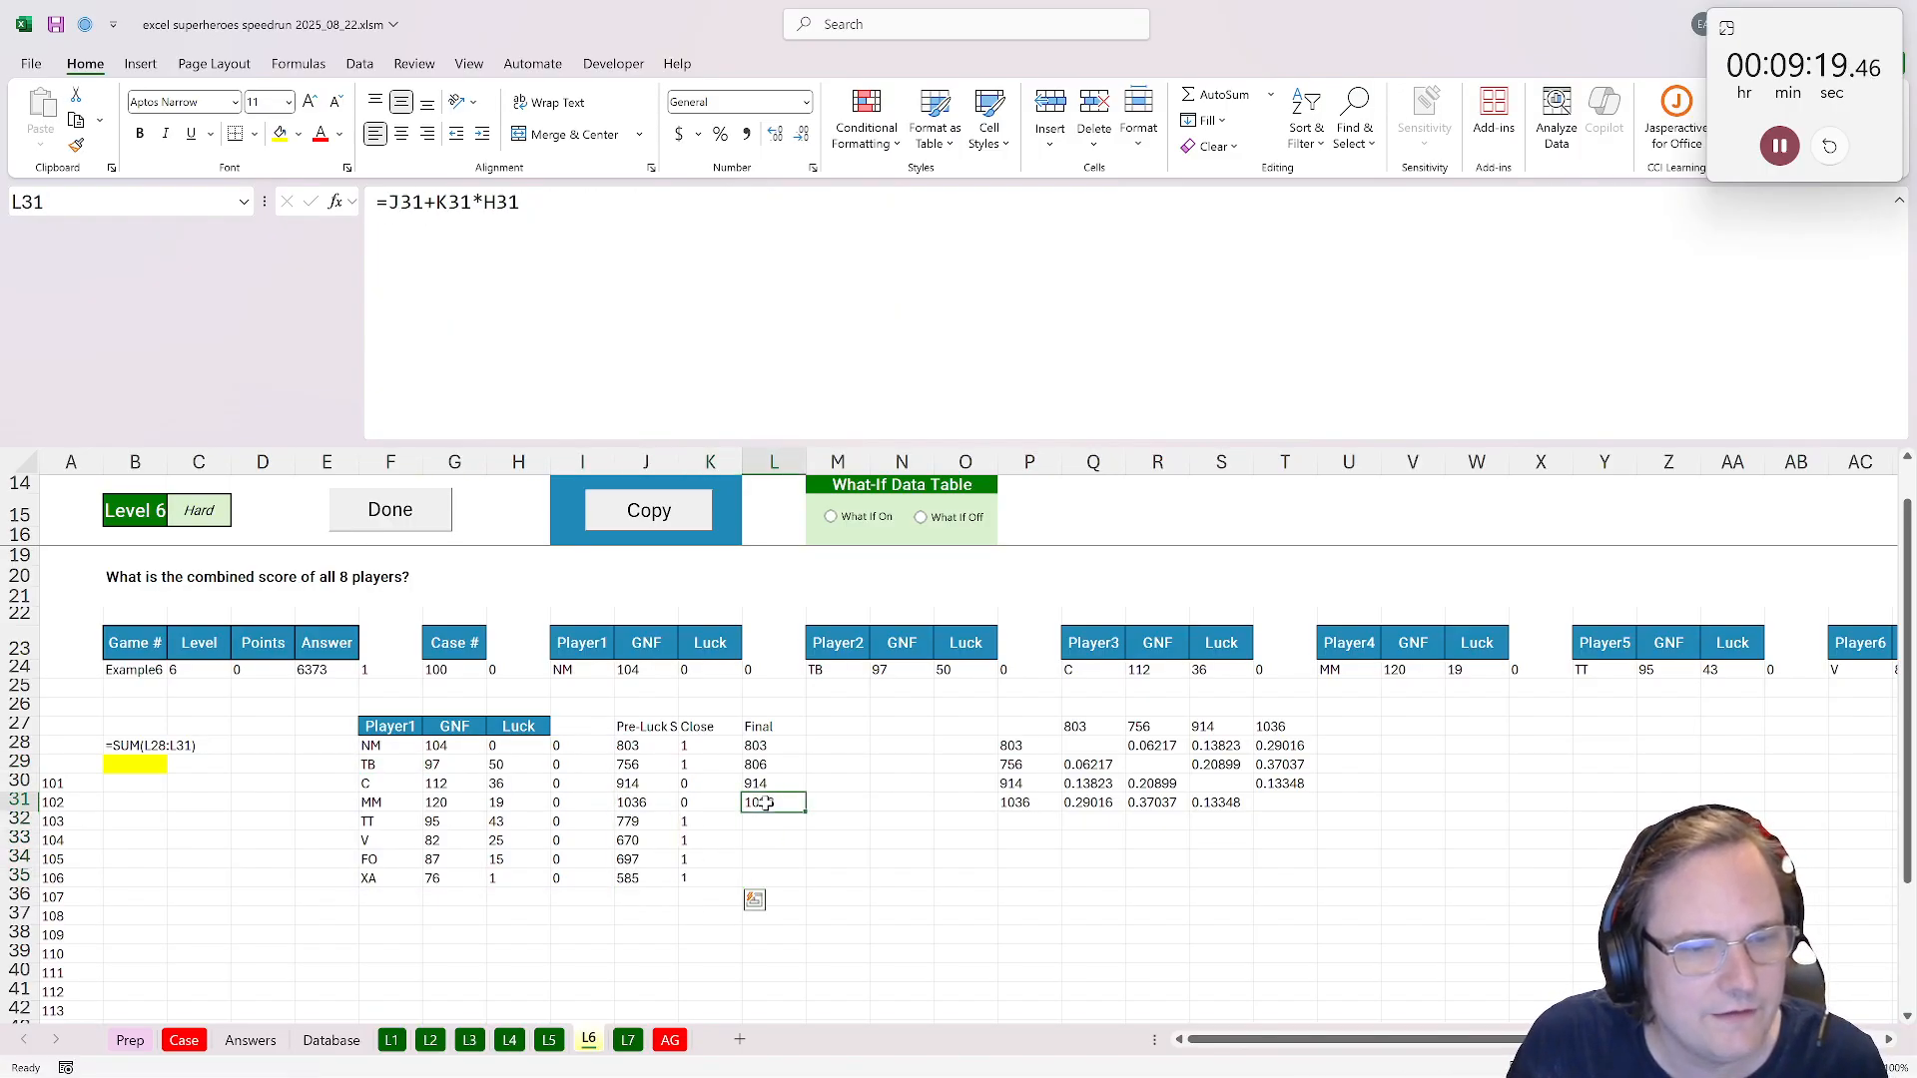
left_click_drag(807, 812, 808, 892)
Extend the grid's vertical score list in P28 to all eight players with =J28:J35.
left_click(1030, 747)
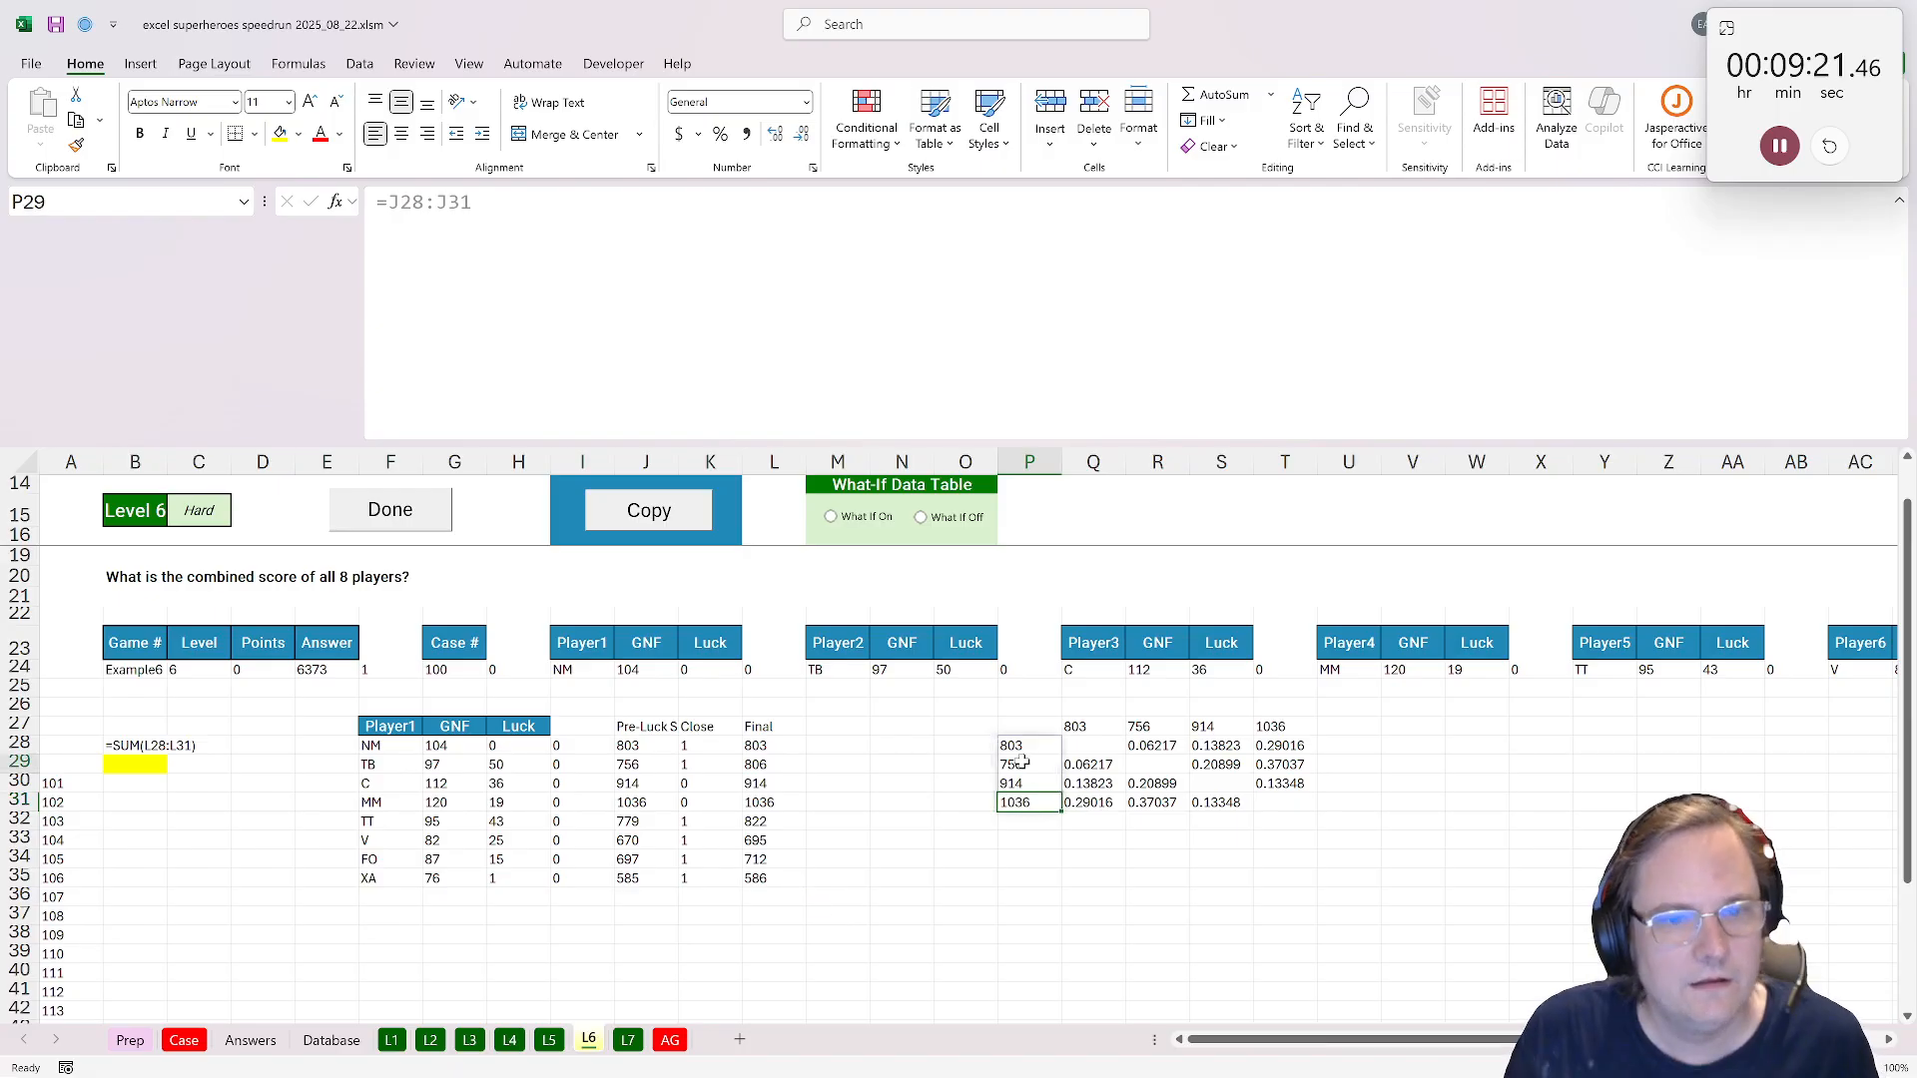
key("F2")
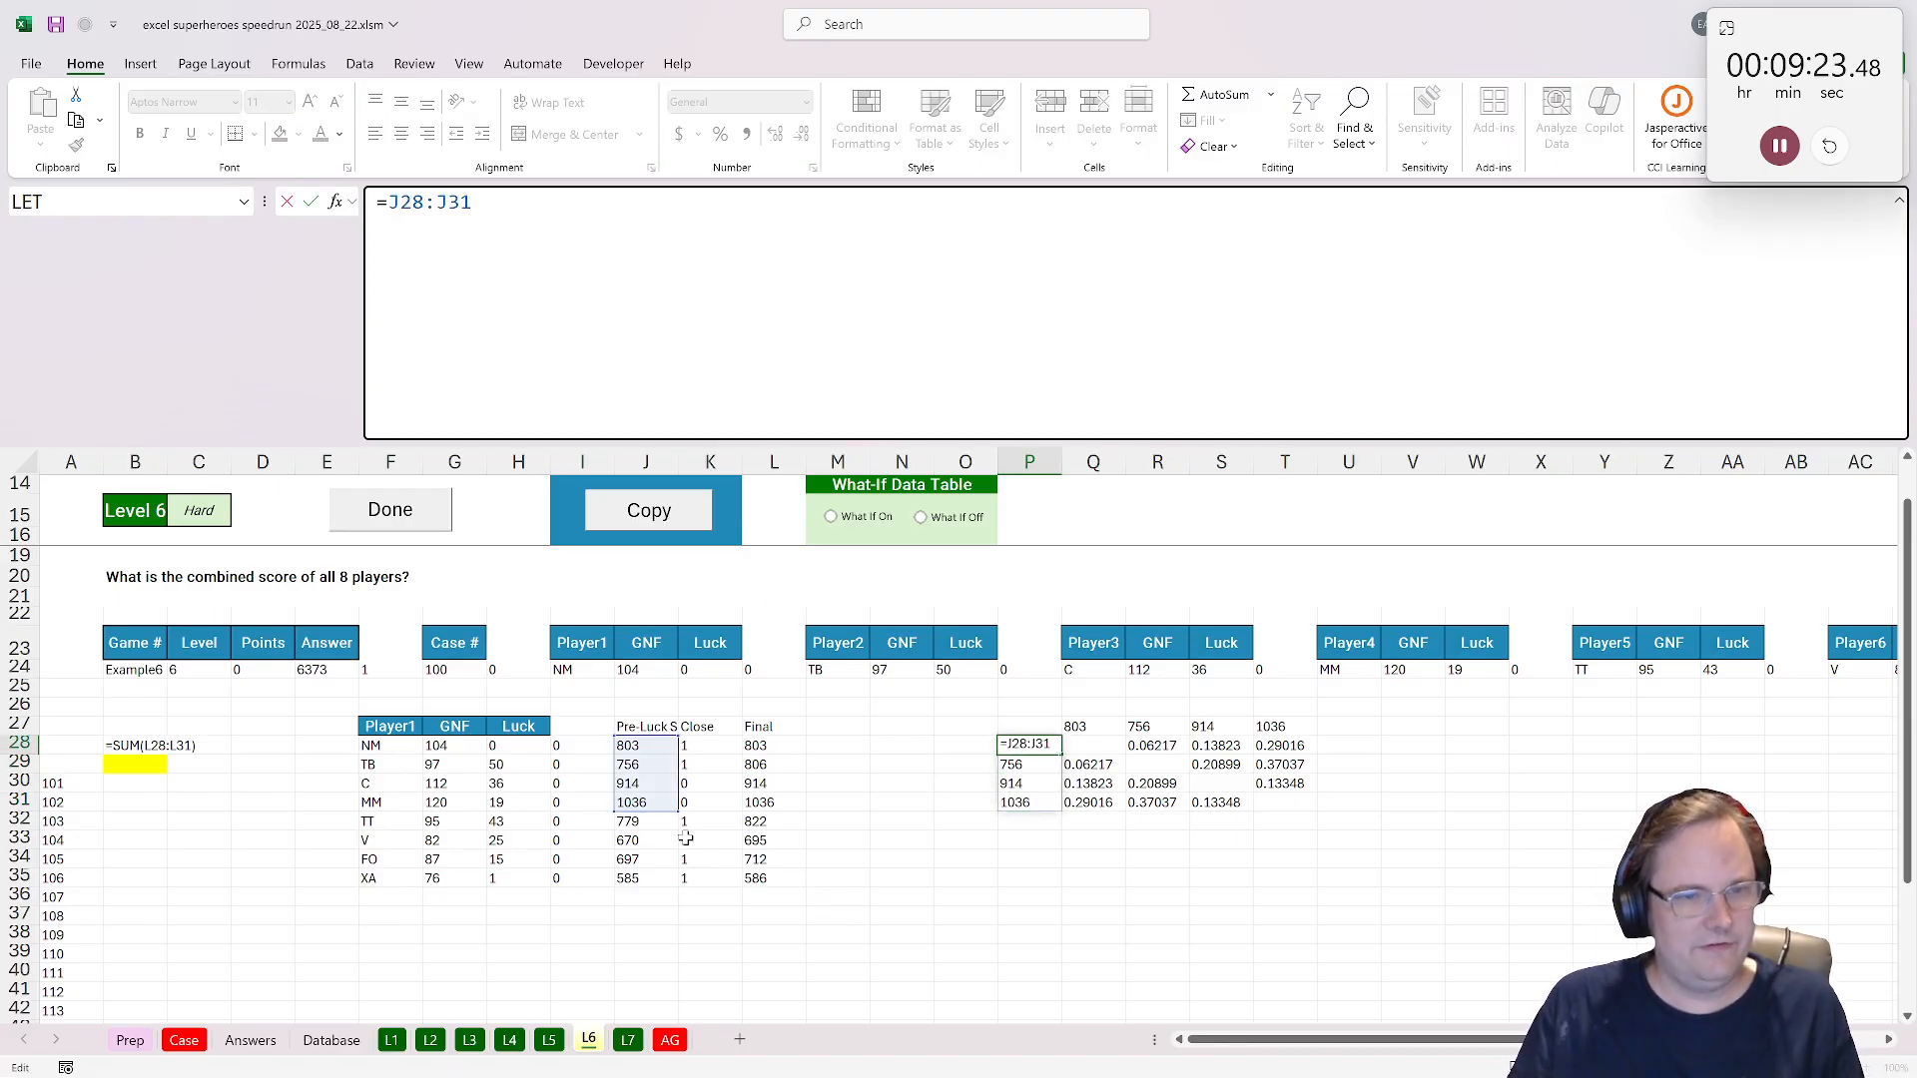
left_click_drag(673, 812, 673, 880)
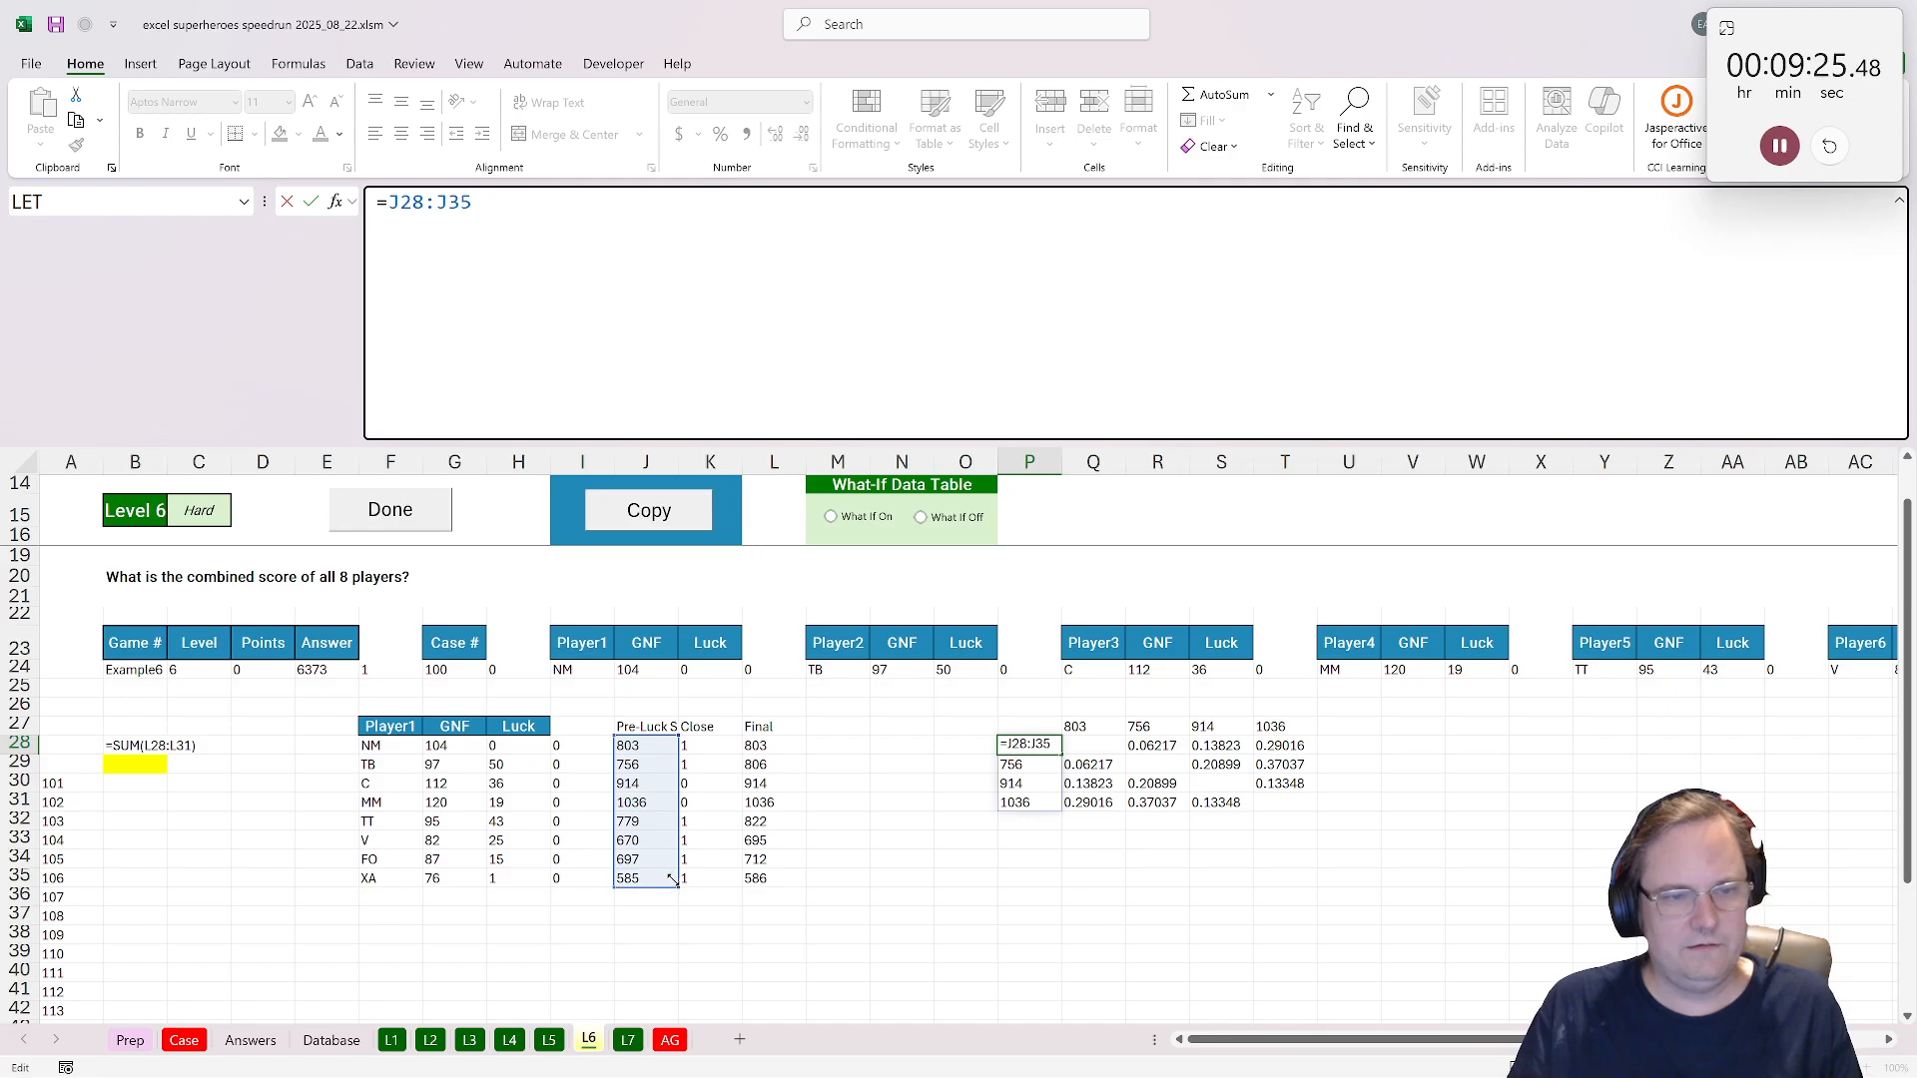
key("Return")
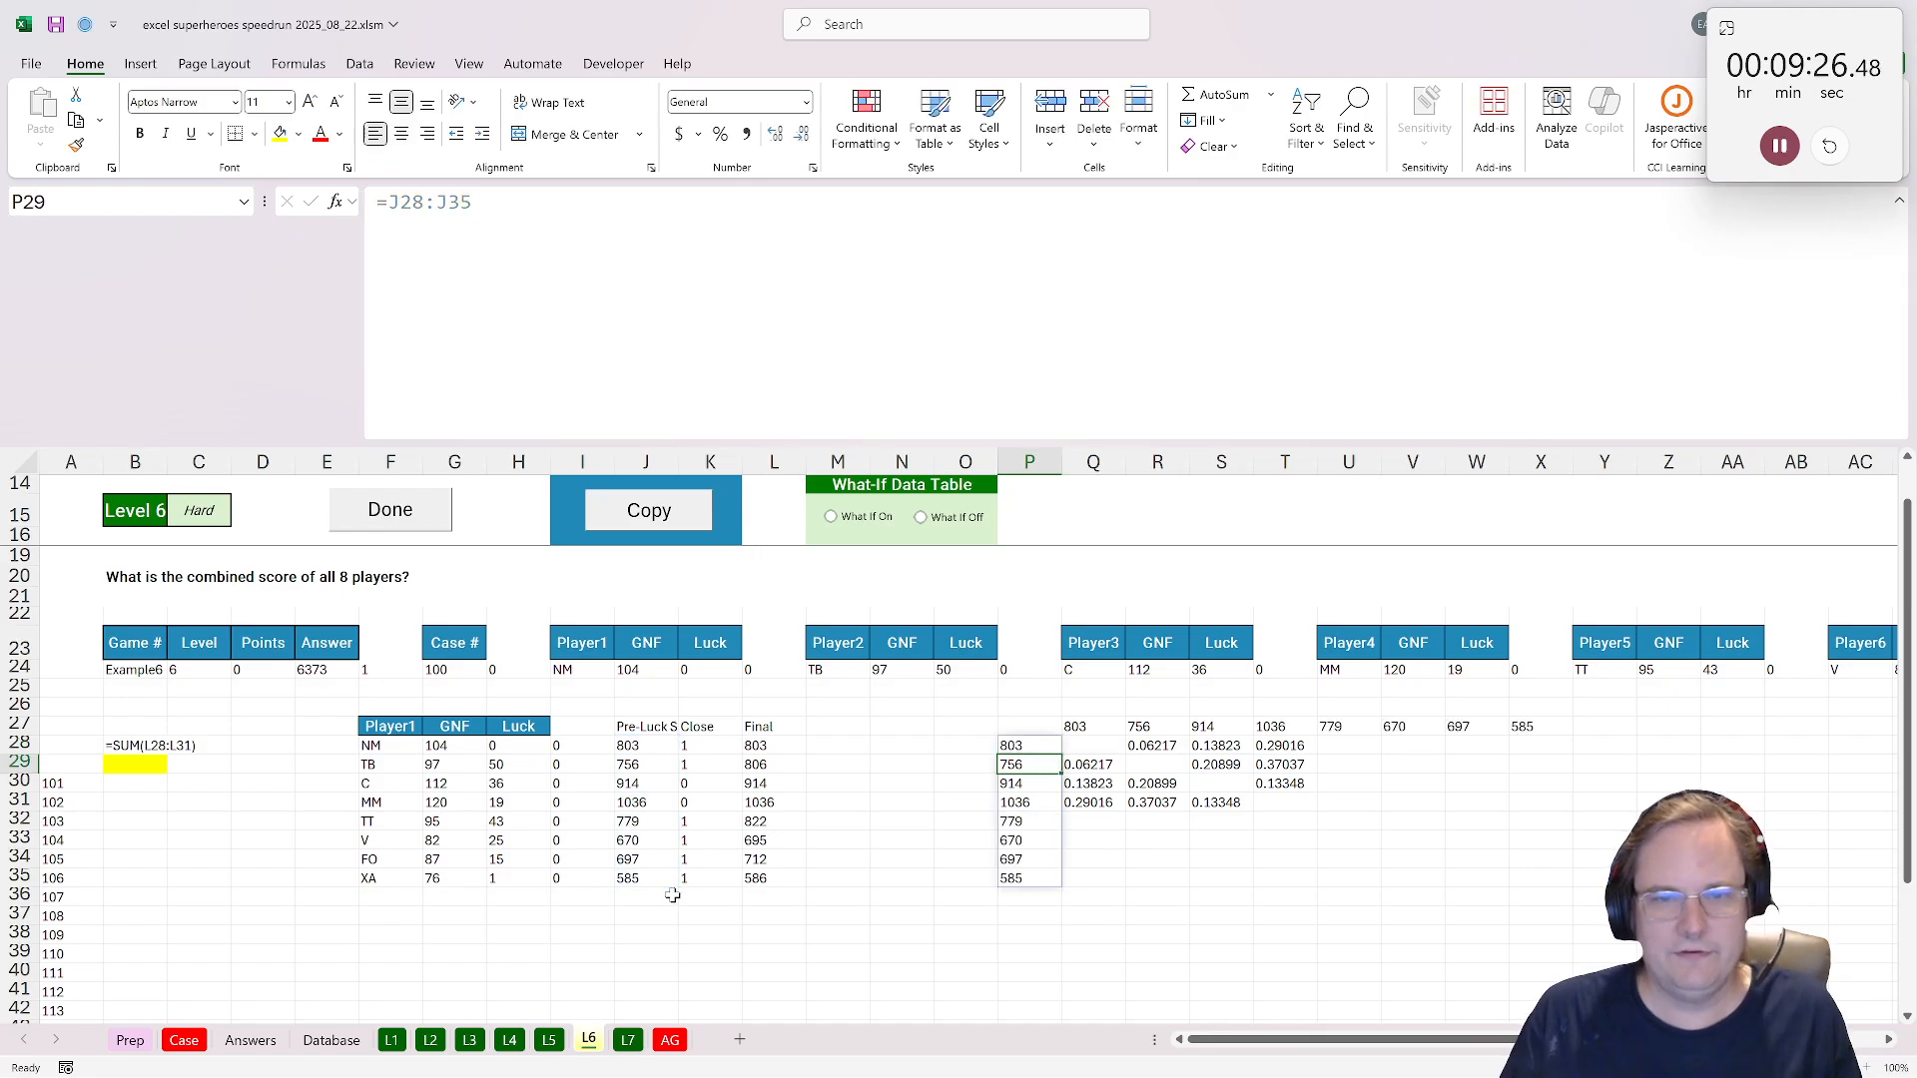
Copy the difference formula from Q28 across the full eight-player grid Q28:X35.
left_click(1112, 751)
key("ctrl+c")
left_click(1492, 881, "shift")
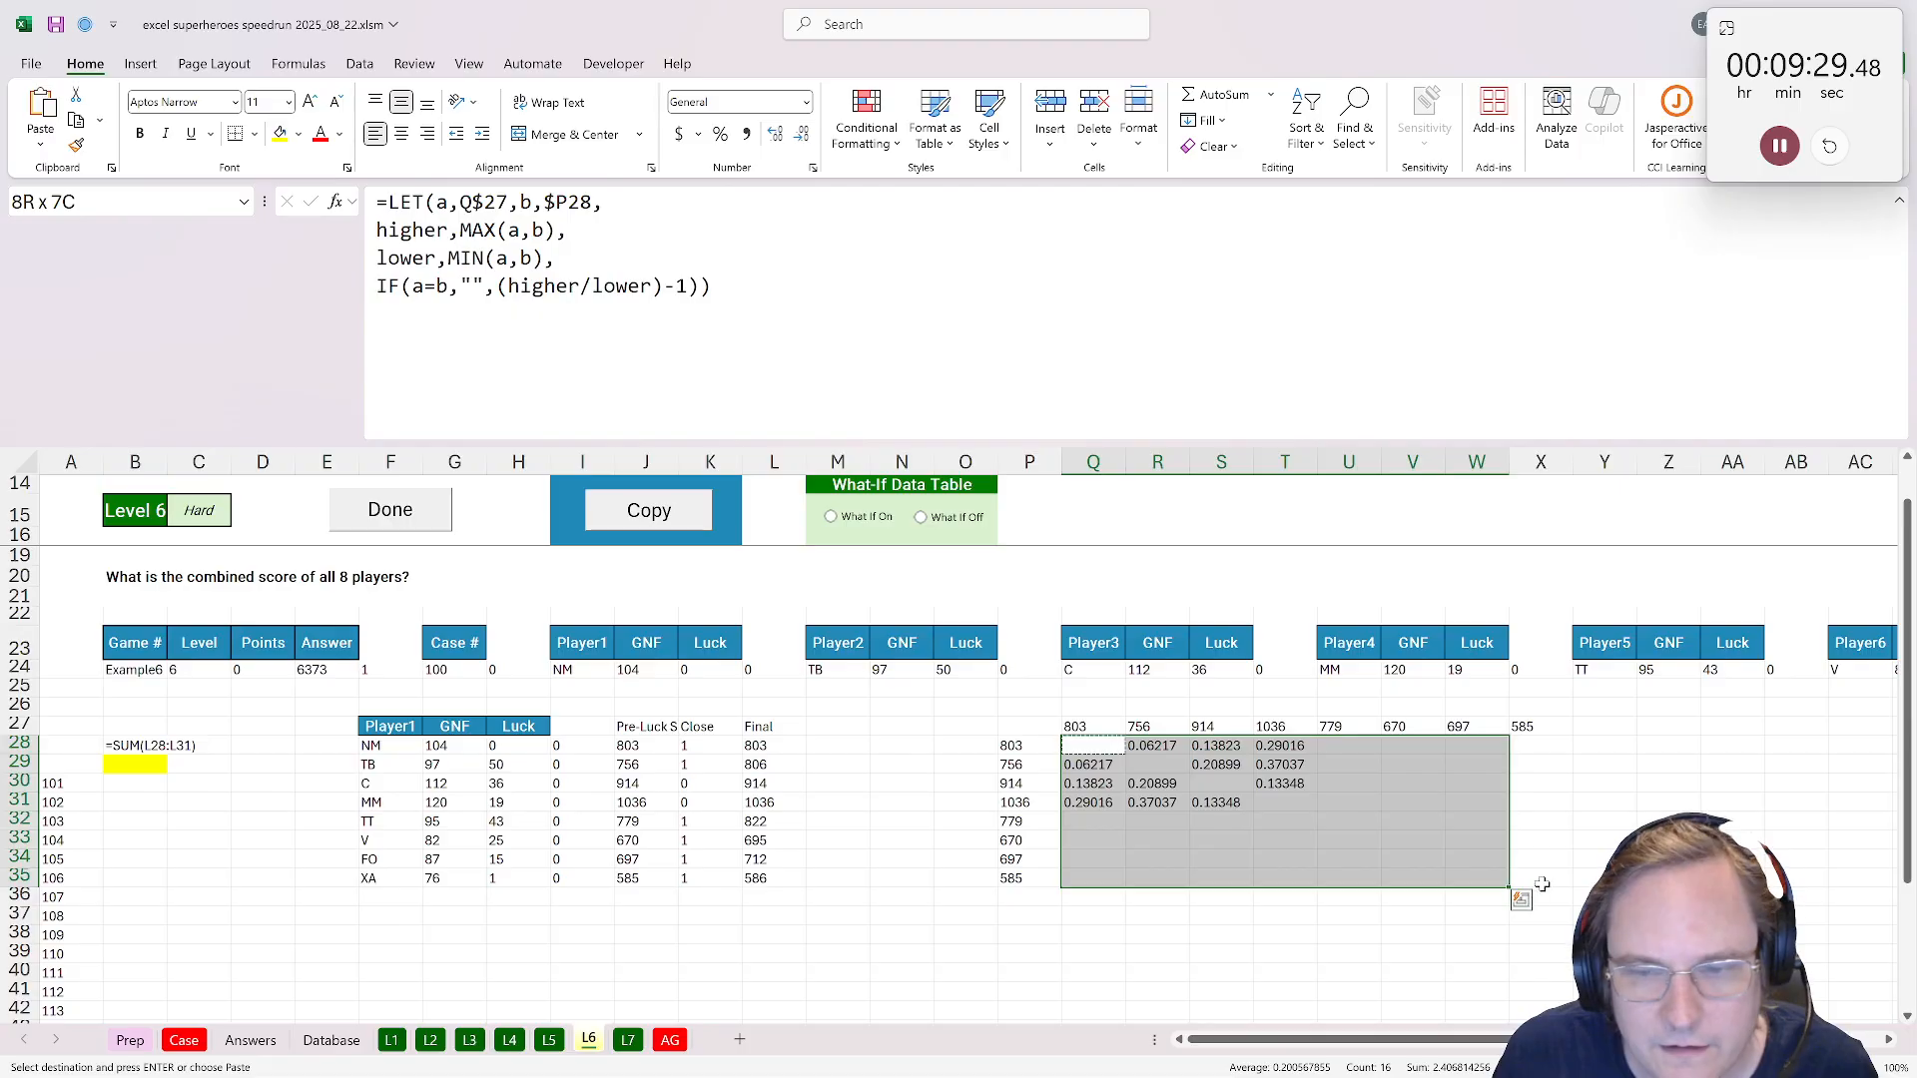
left_click(1541, 883, "shift")
key("ctrl+v")
Widen the MIN range in K28's Close formula to Q28:X28 and fill it down to all eight players.
left_click(707, 748)
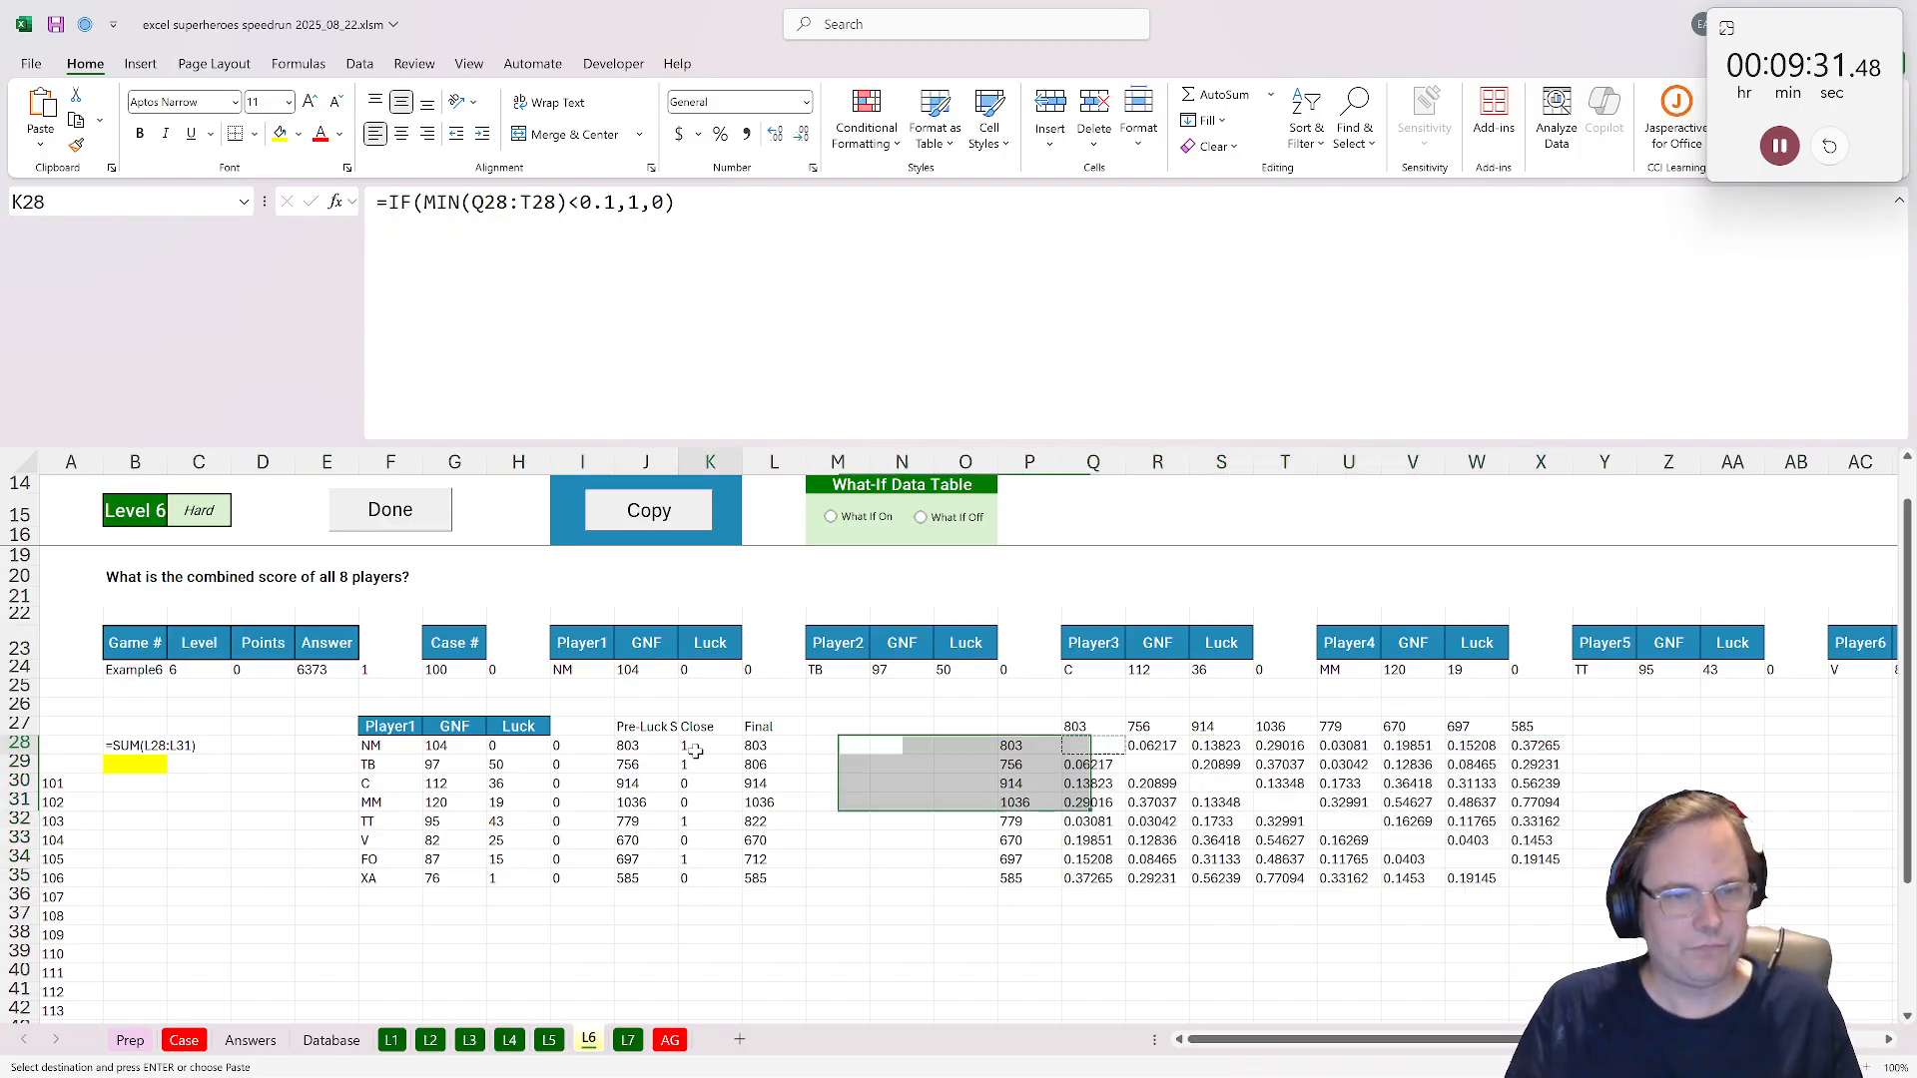
double_click(707, 749)
left_click_drag(1314, 751, 1573, 748)
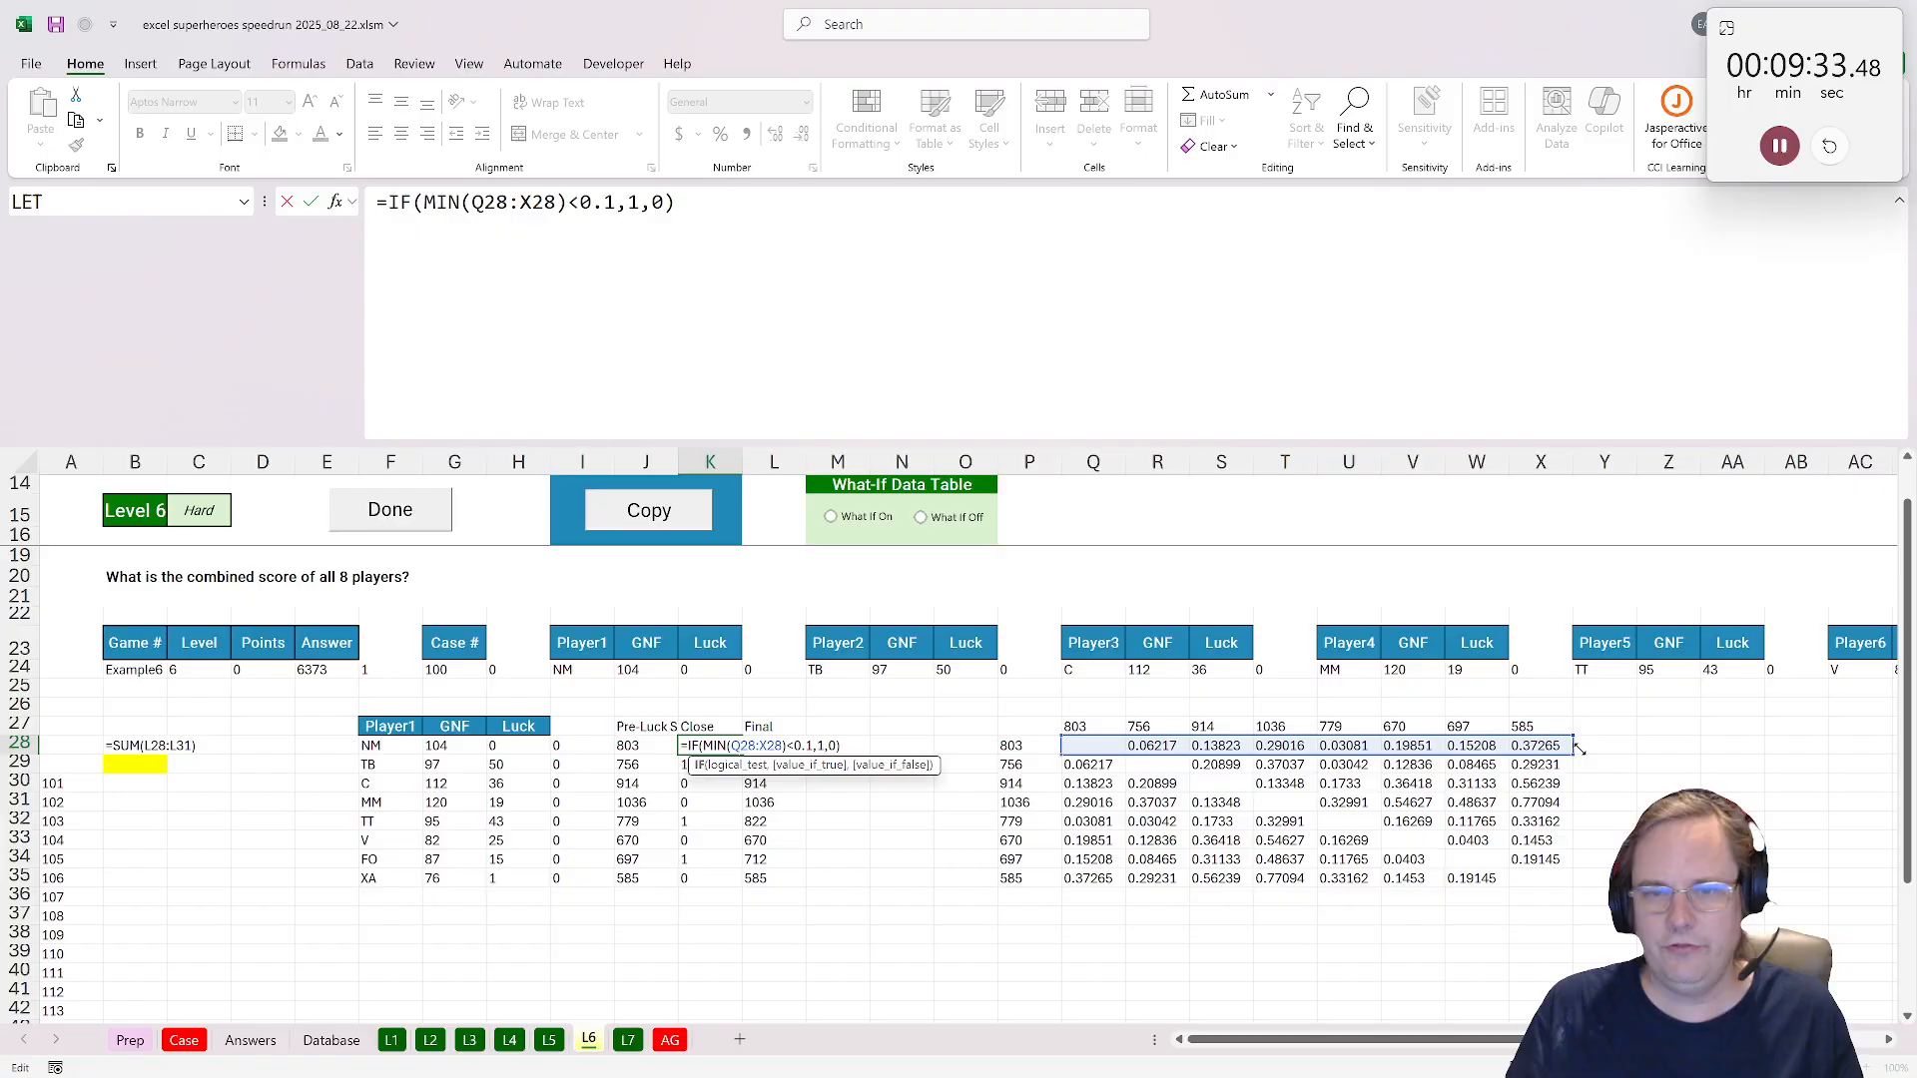
key("ctrl+Return")
key("ctrl+c")
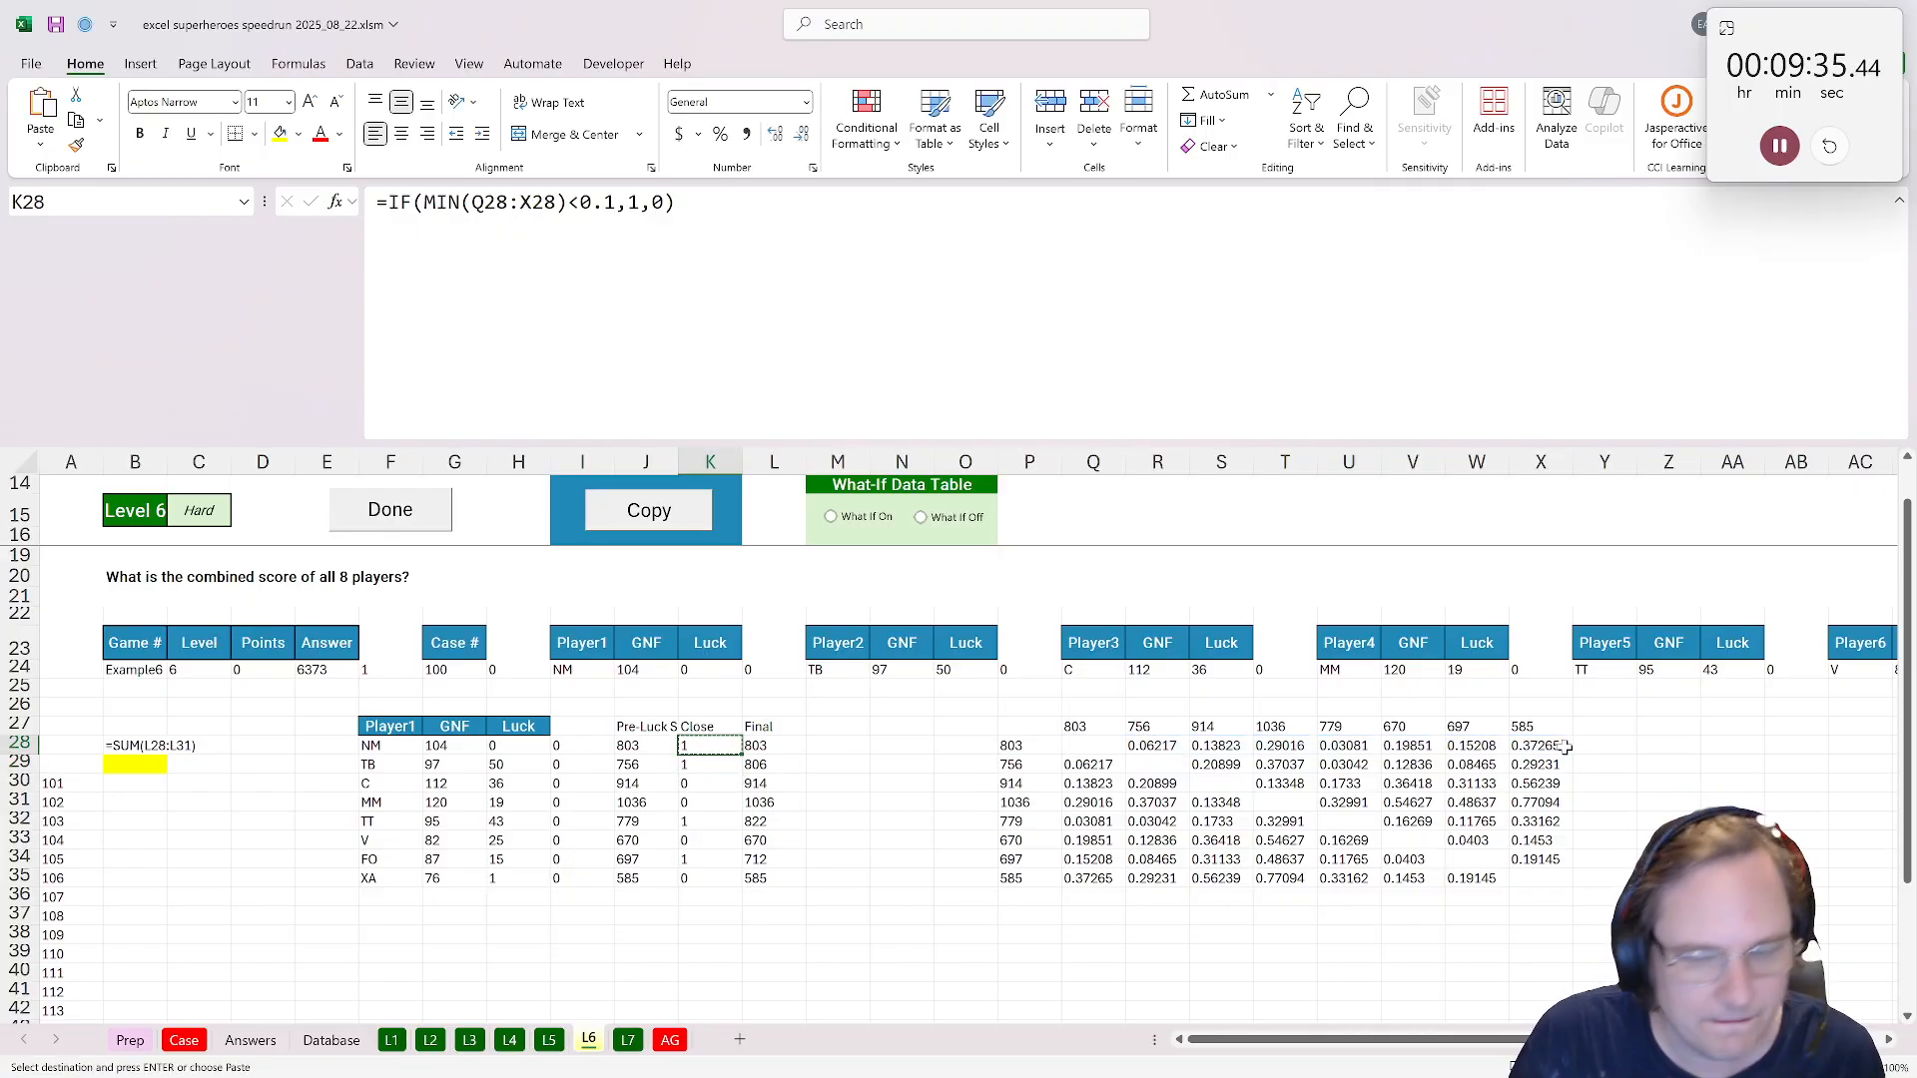
double_click(742, 755)
left_click_drag(834, 821, 85, 840)
Total the eight final scores in B29 with =SUM(L28:L35) and mark Level 6 as done.
left_click(137, 762)
type("=sum(")
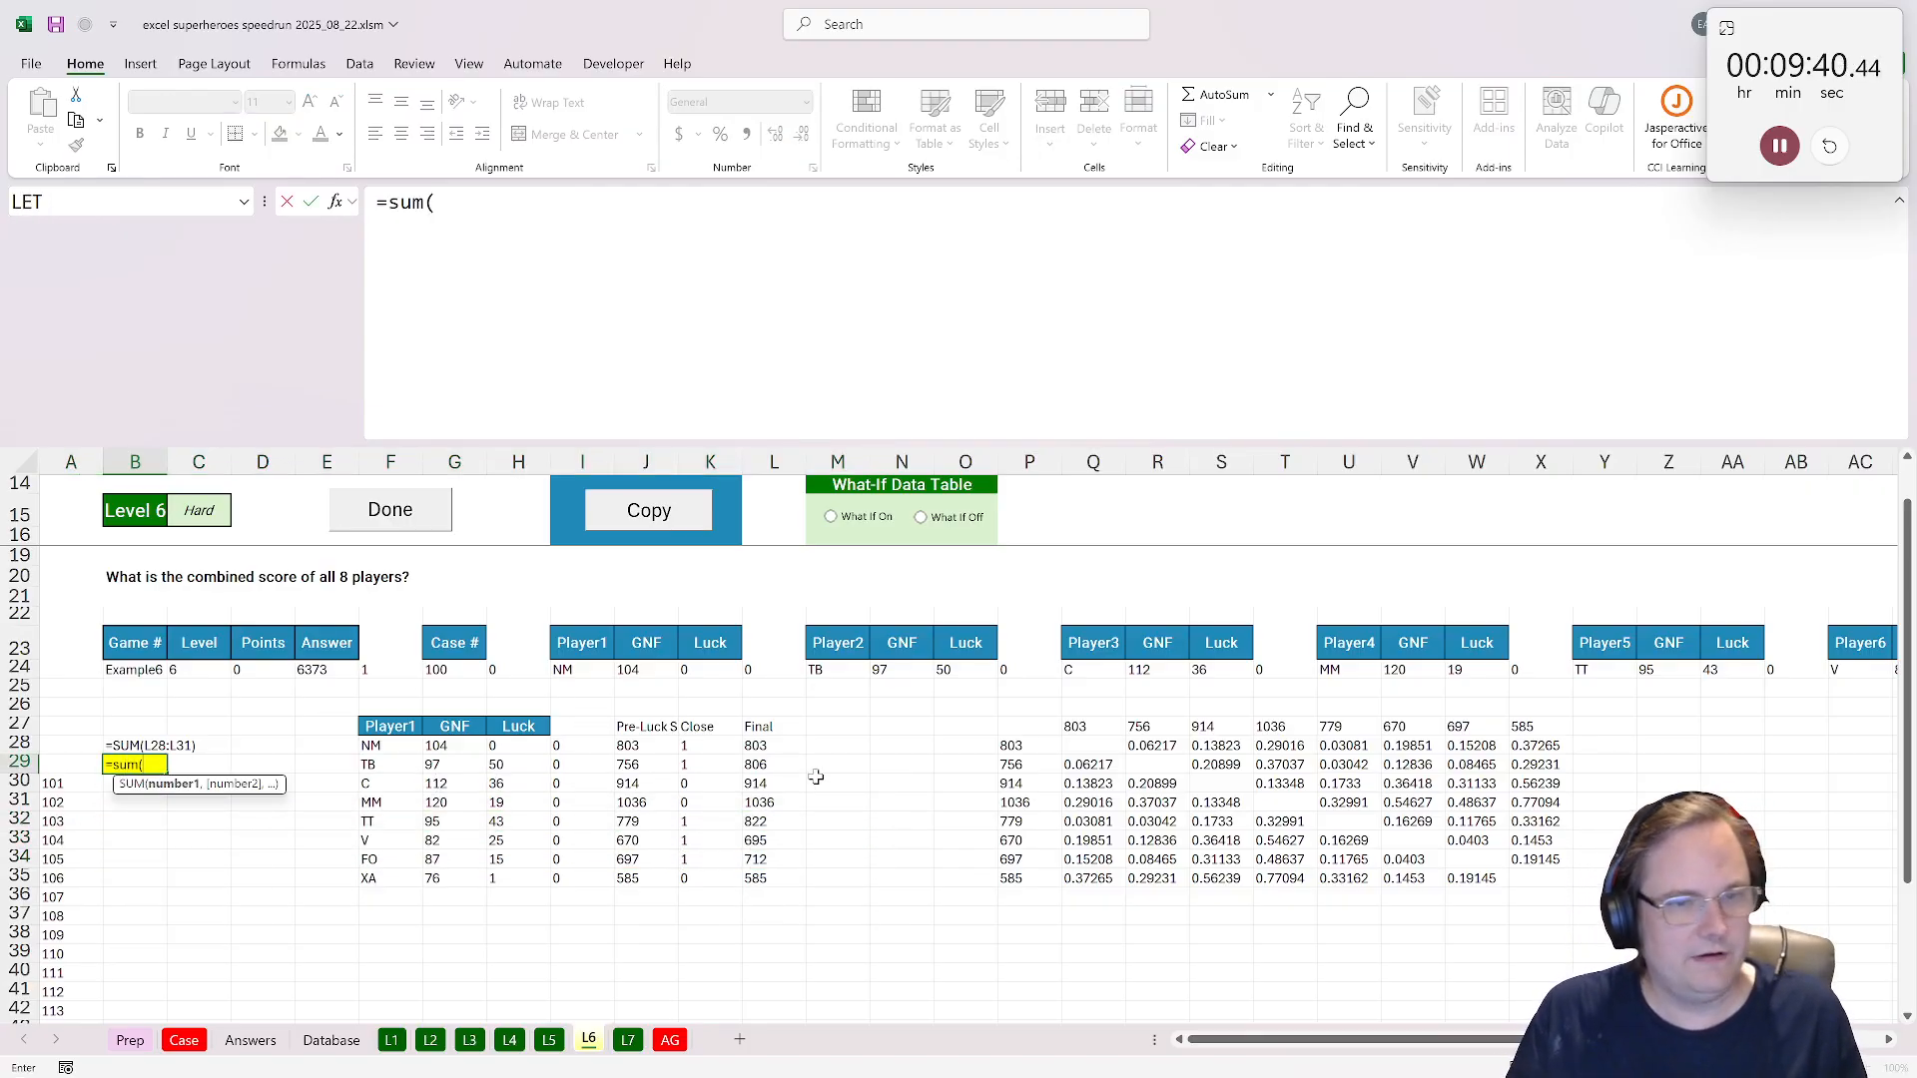
left_click_drag(780, 747, 774, 879)
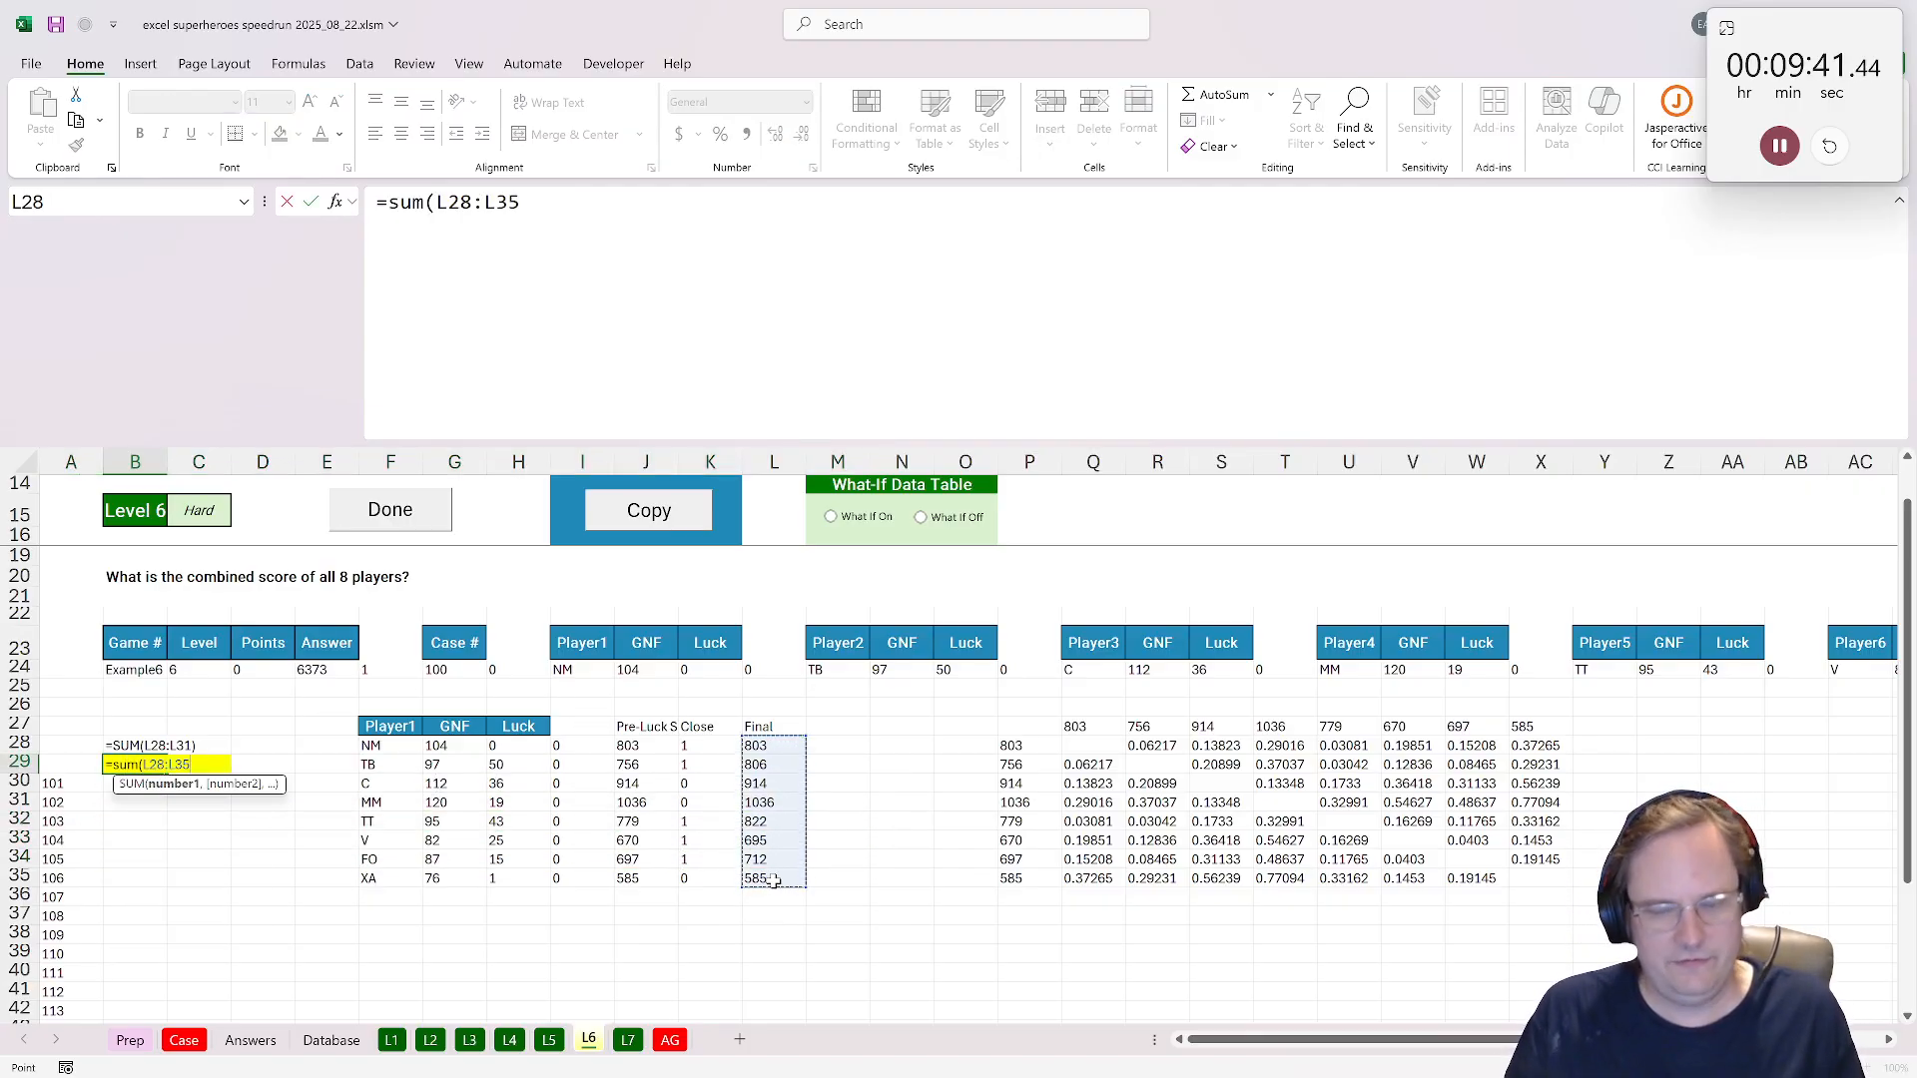
key("ctrl+Return")
left_click(384, 514)
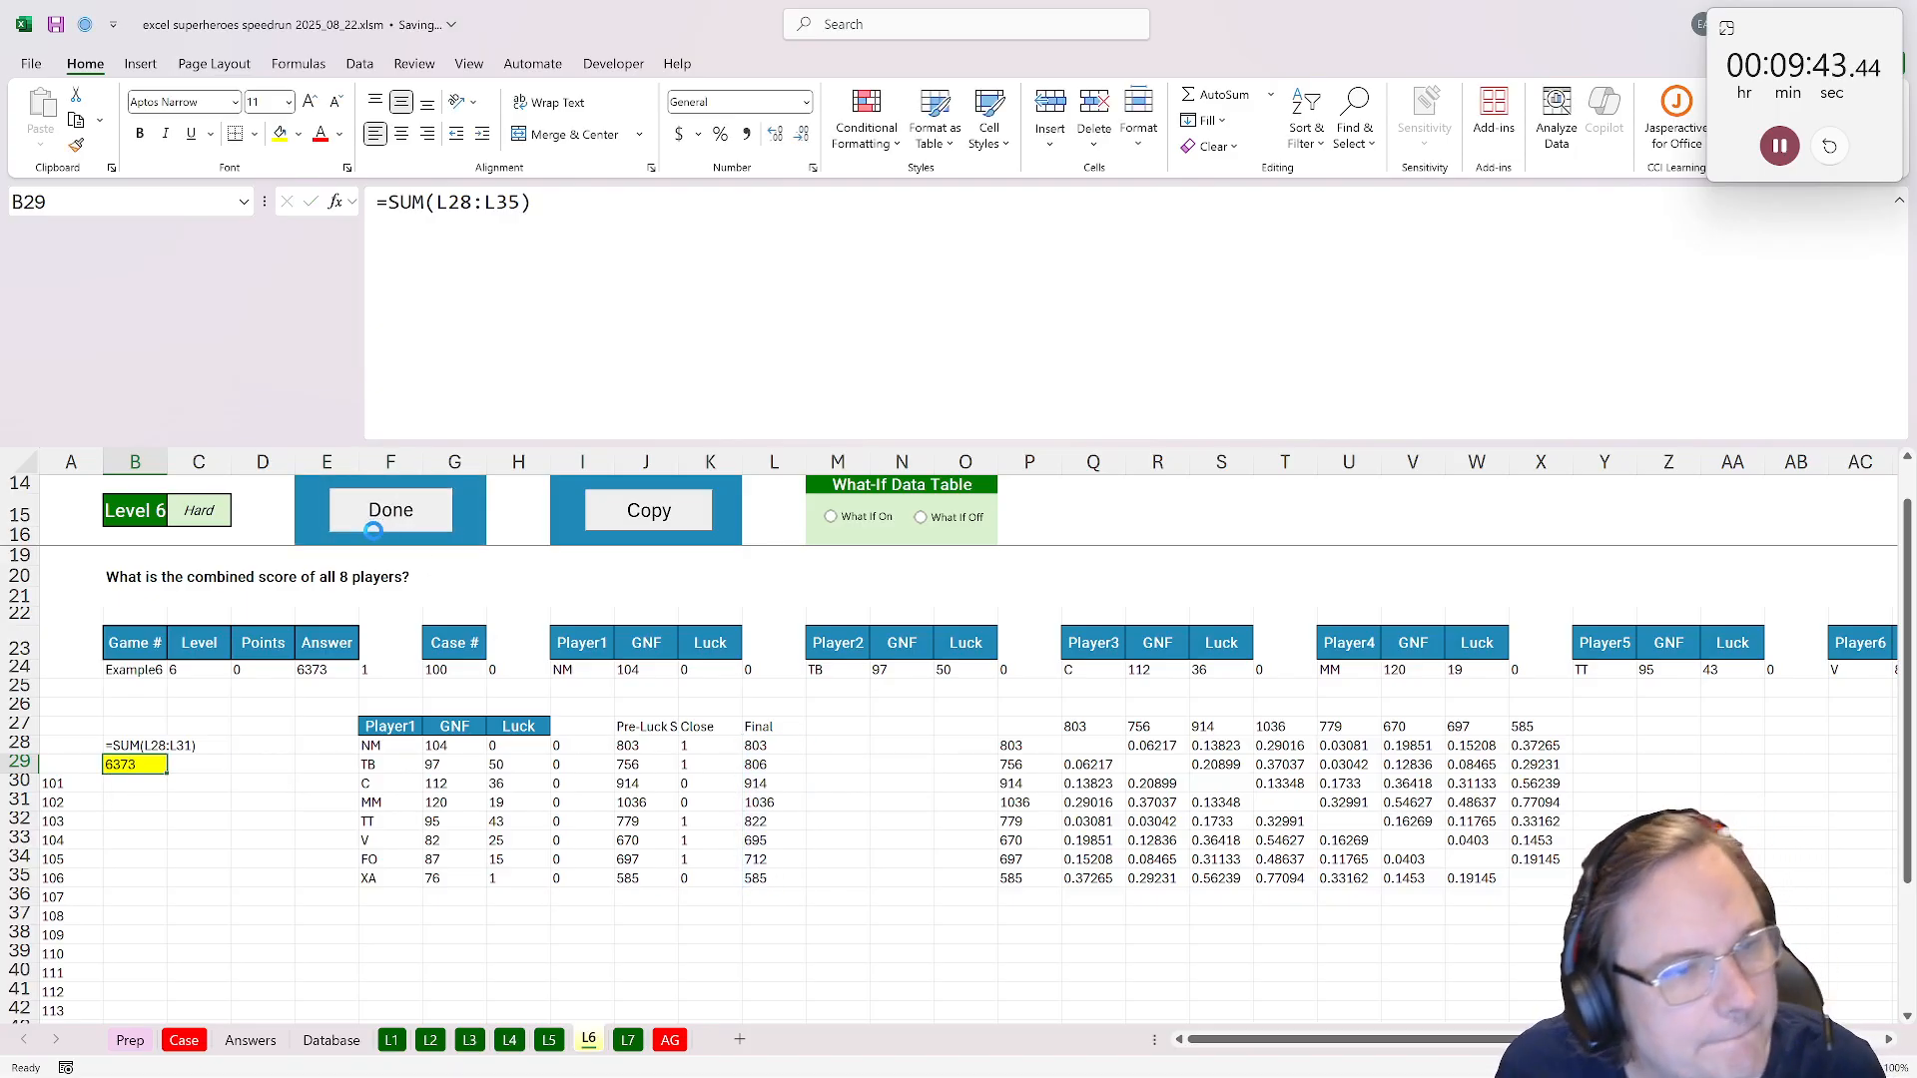
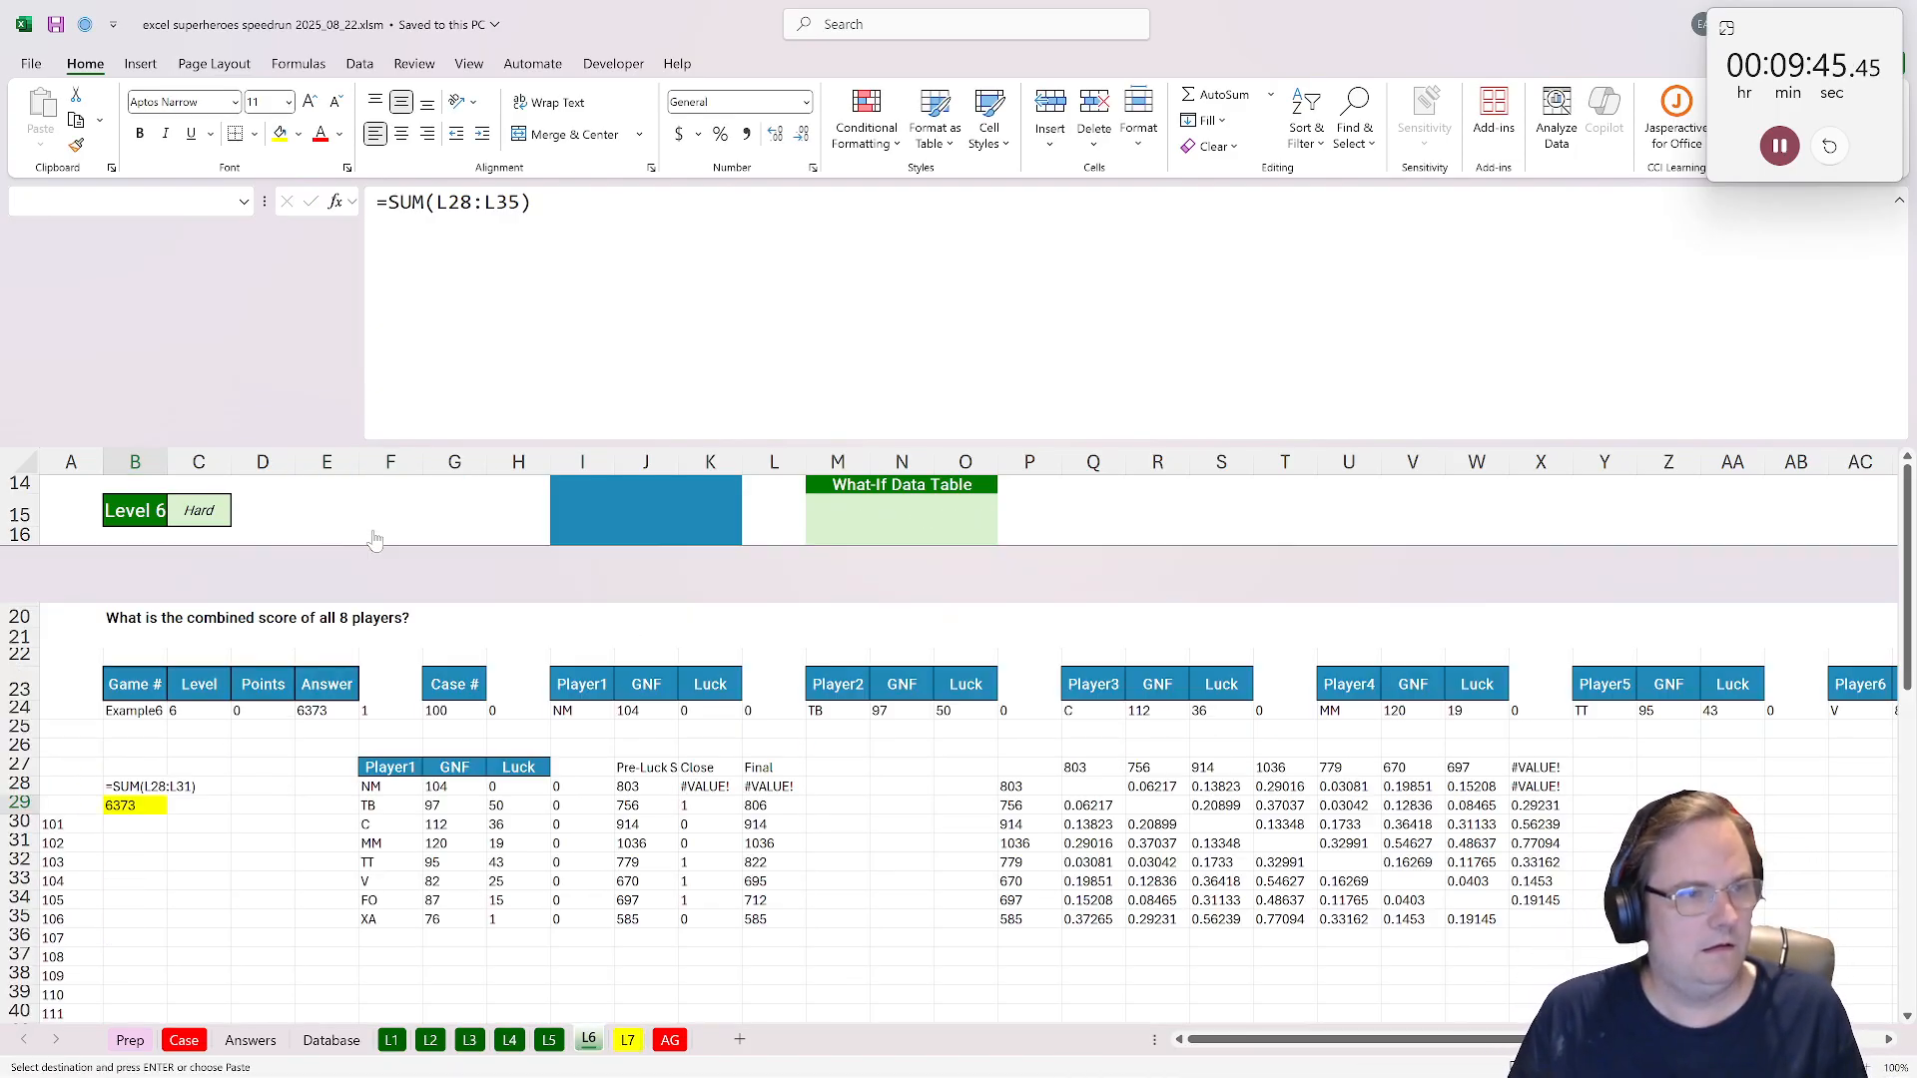
Check the Level 7 question on the Case sheet, and copy the Level 6 workings into sheet L7.
left_click(204, 1040)
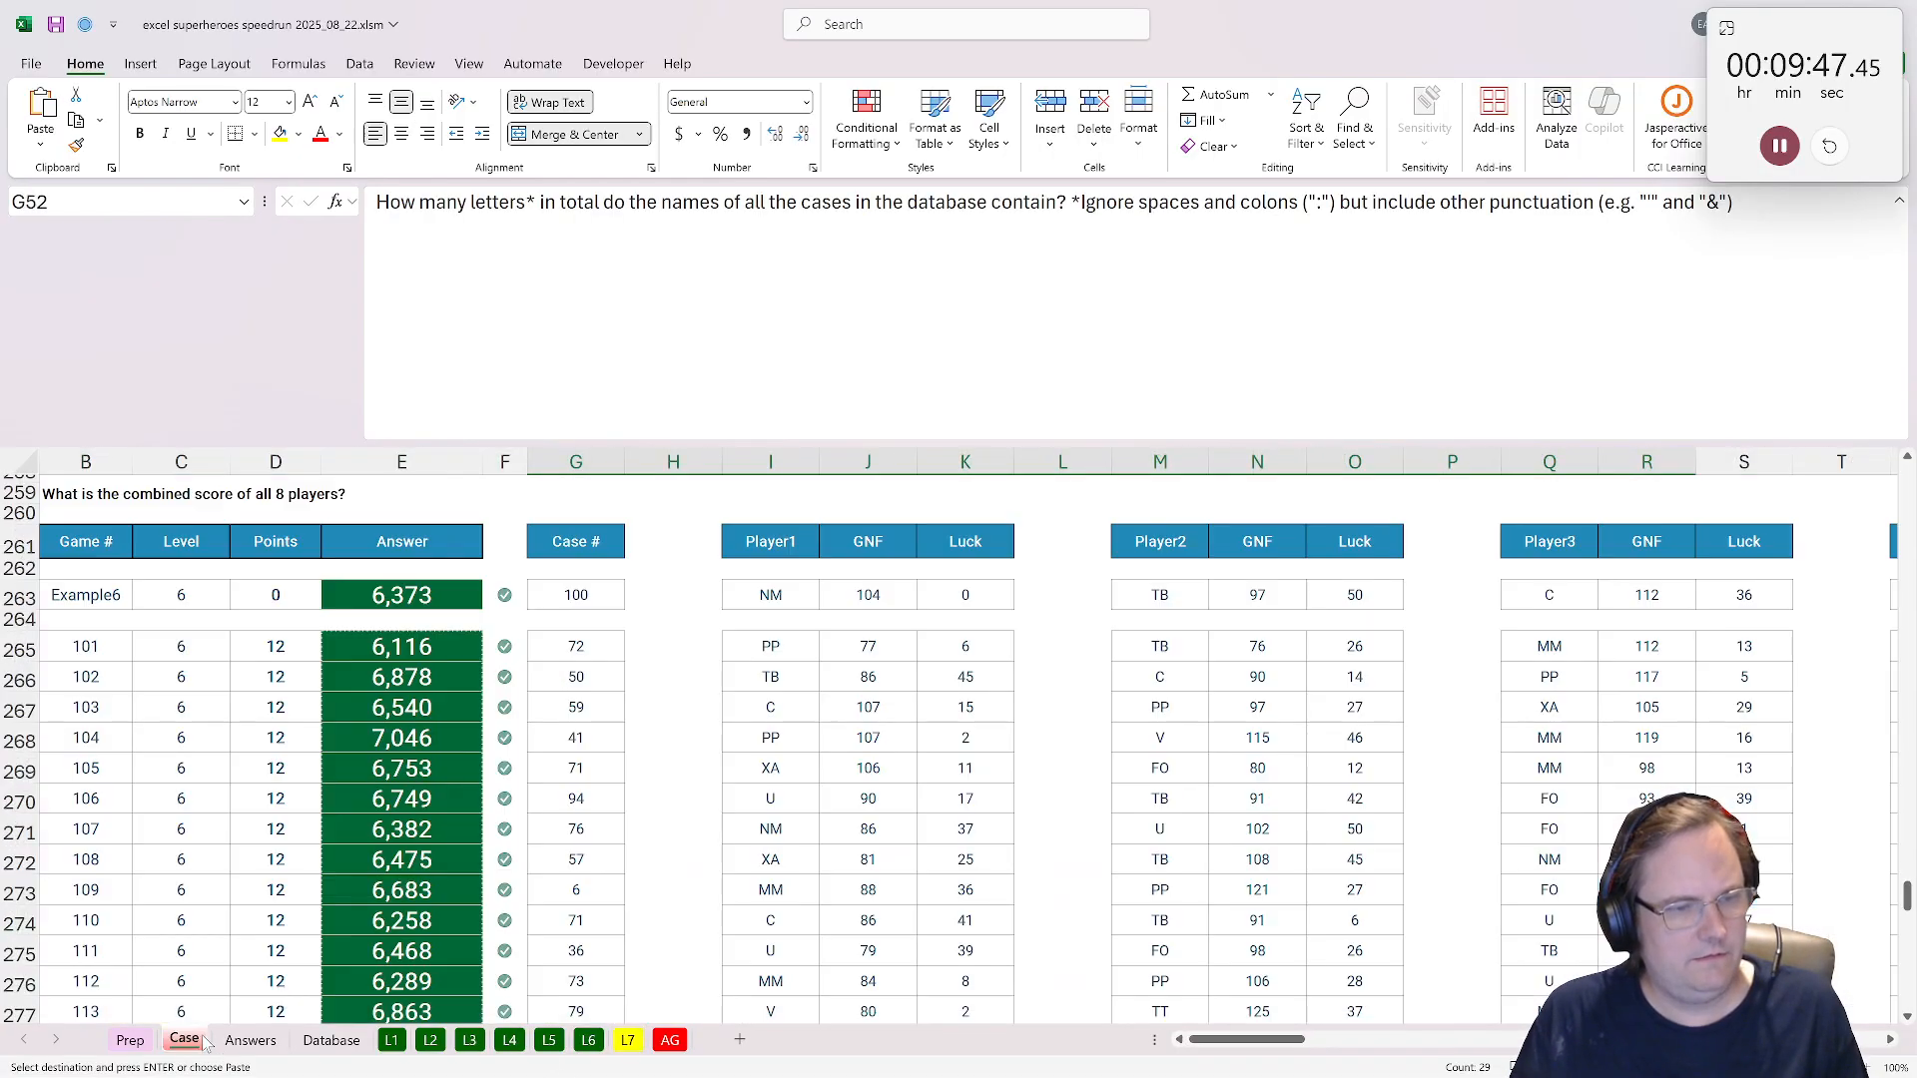
scroll(240, 902, "down", 15)
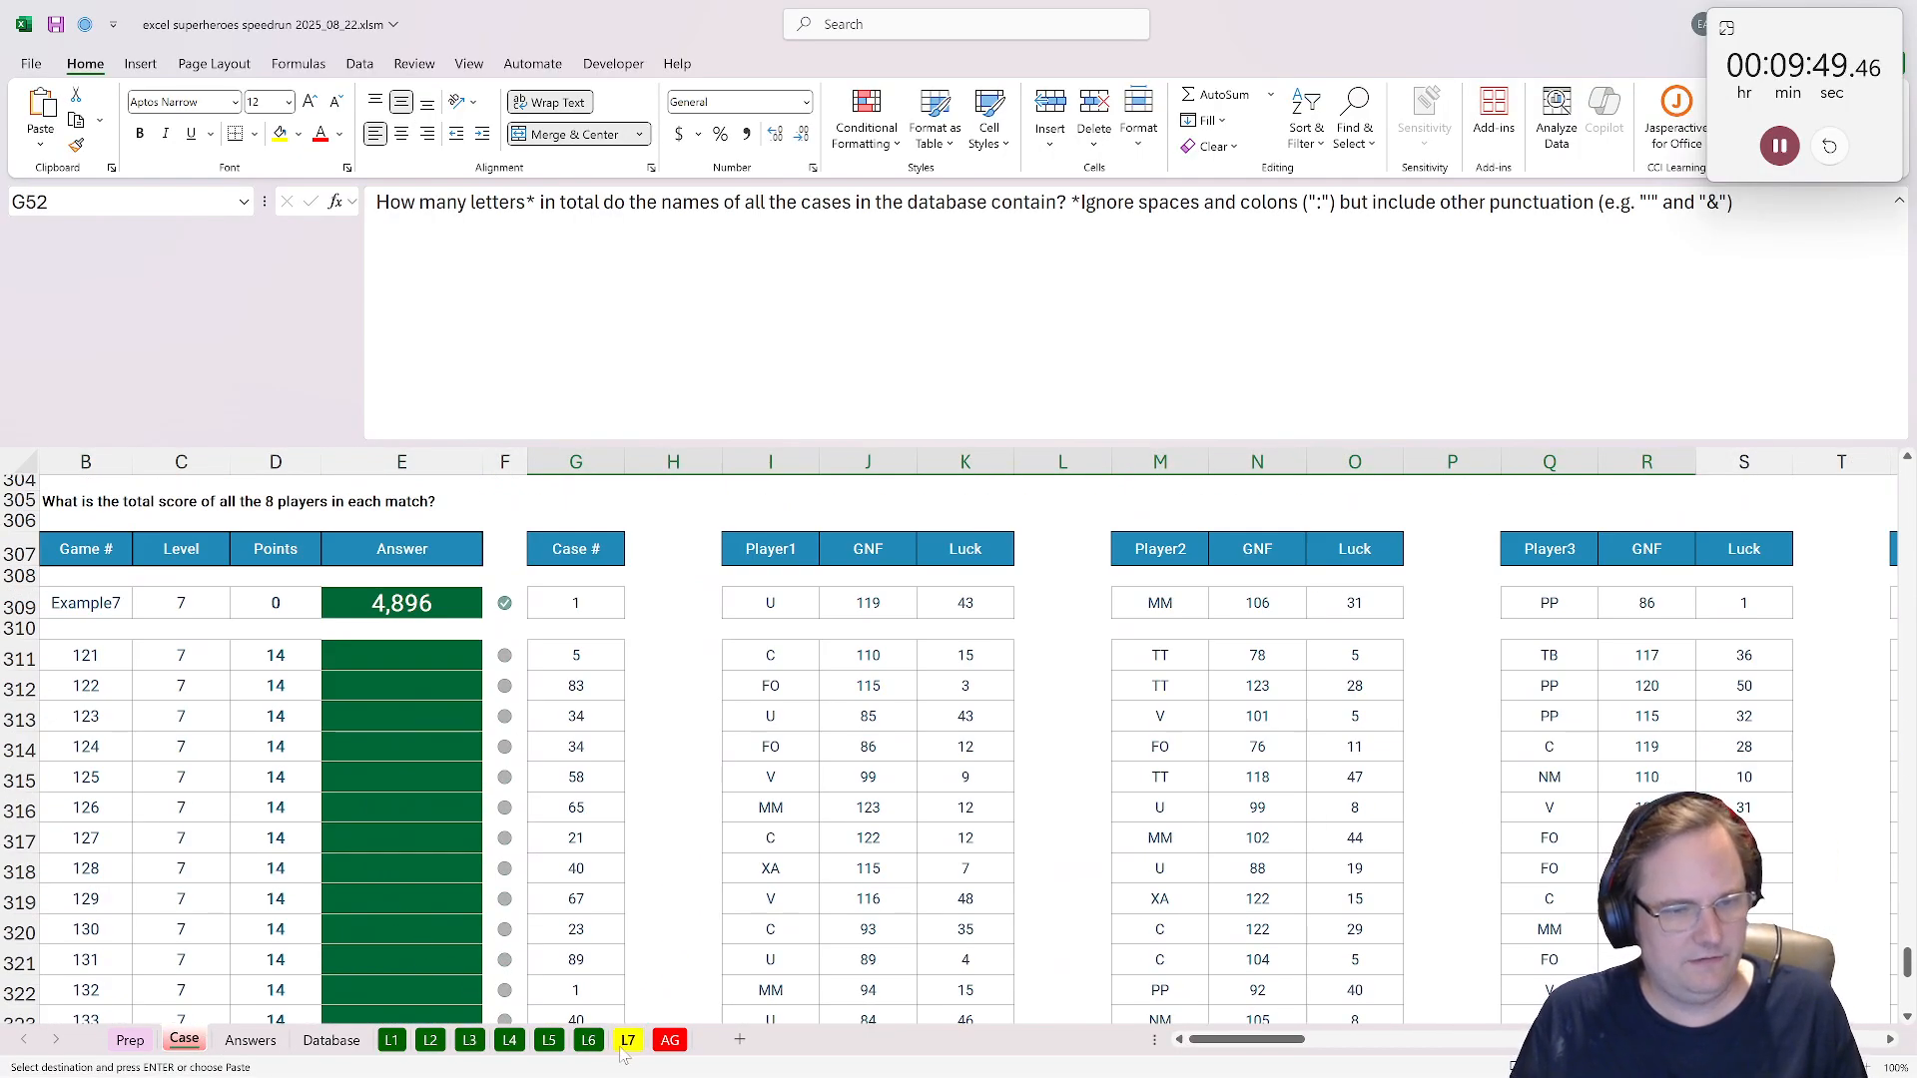
left_click(628, 1040)
left_click(644, 512)
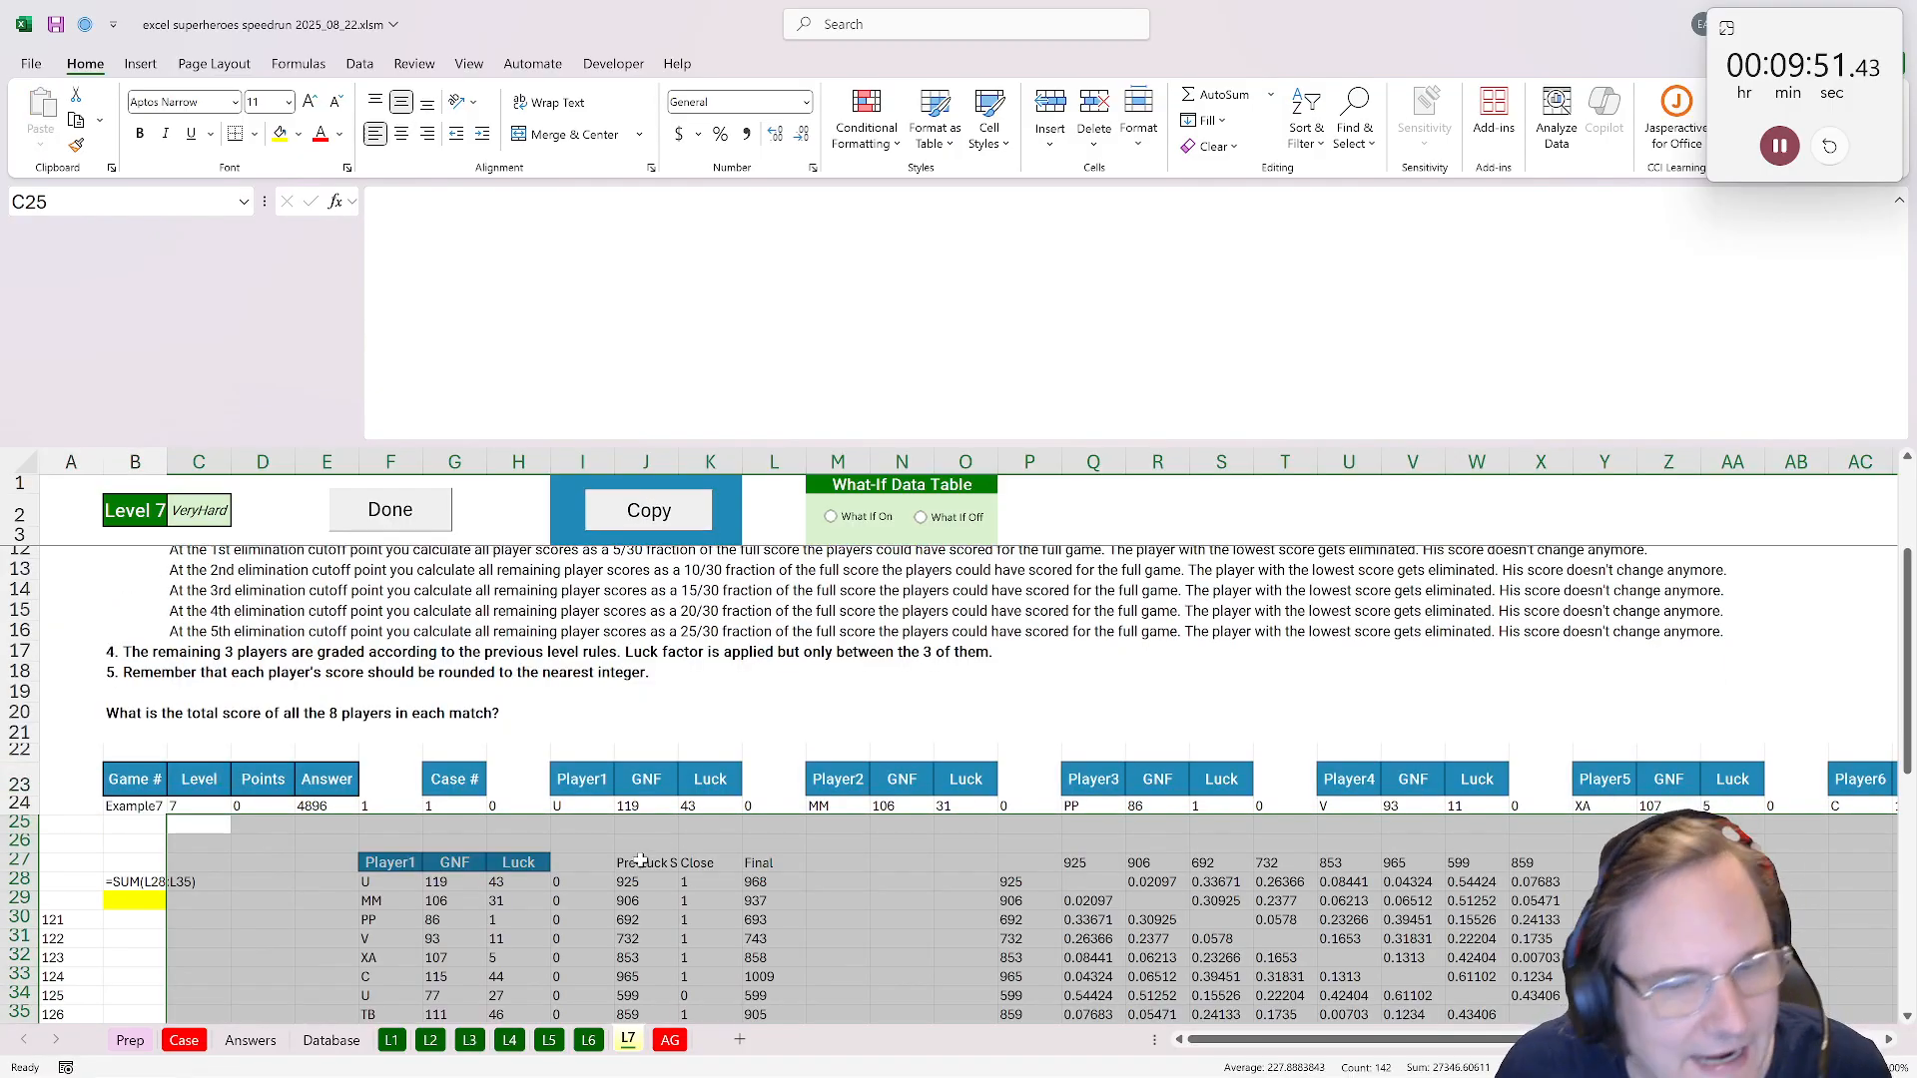
scroll(599, 838, "down", 2)
scroll(461, 769, "down", 1)
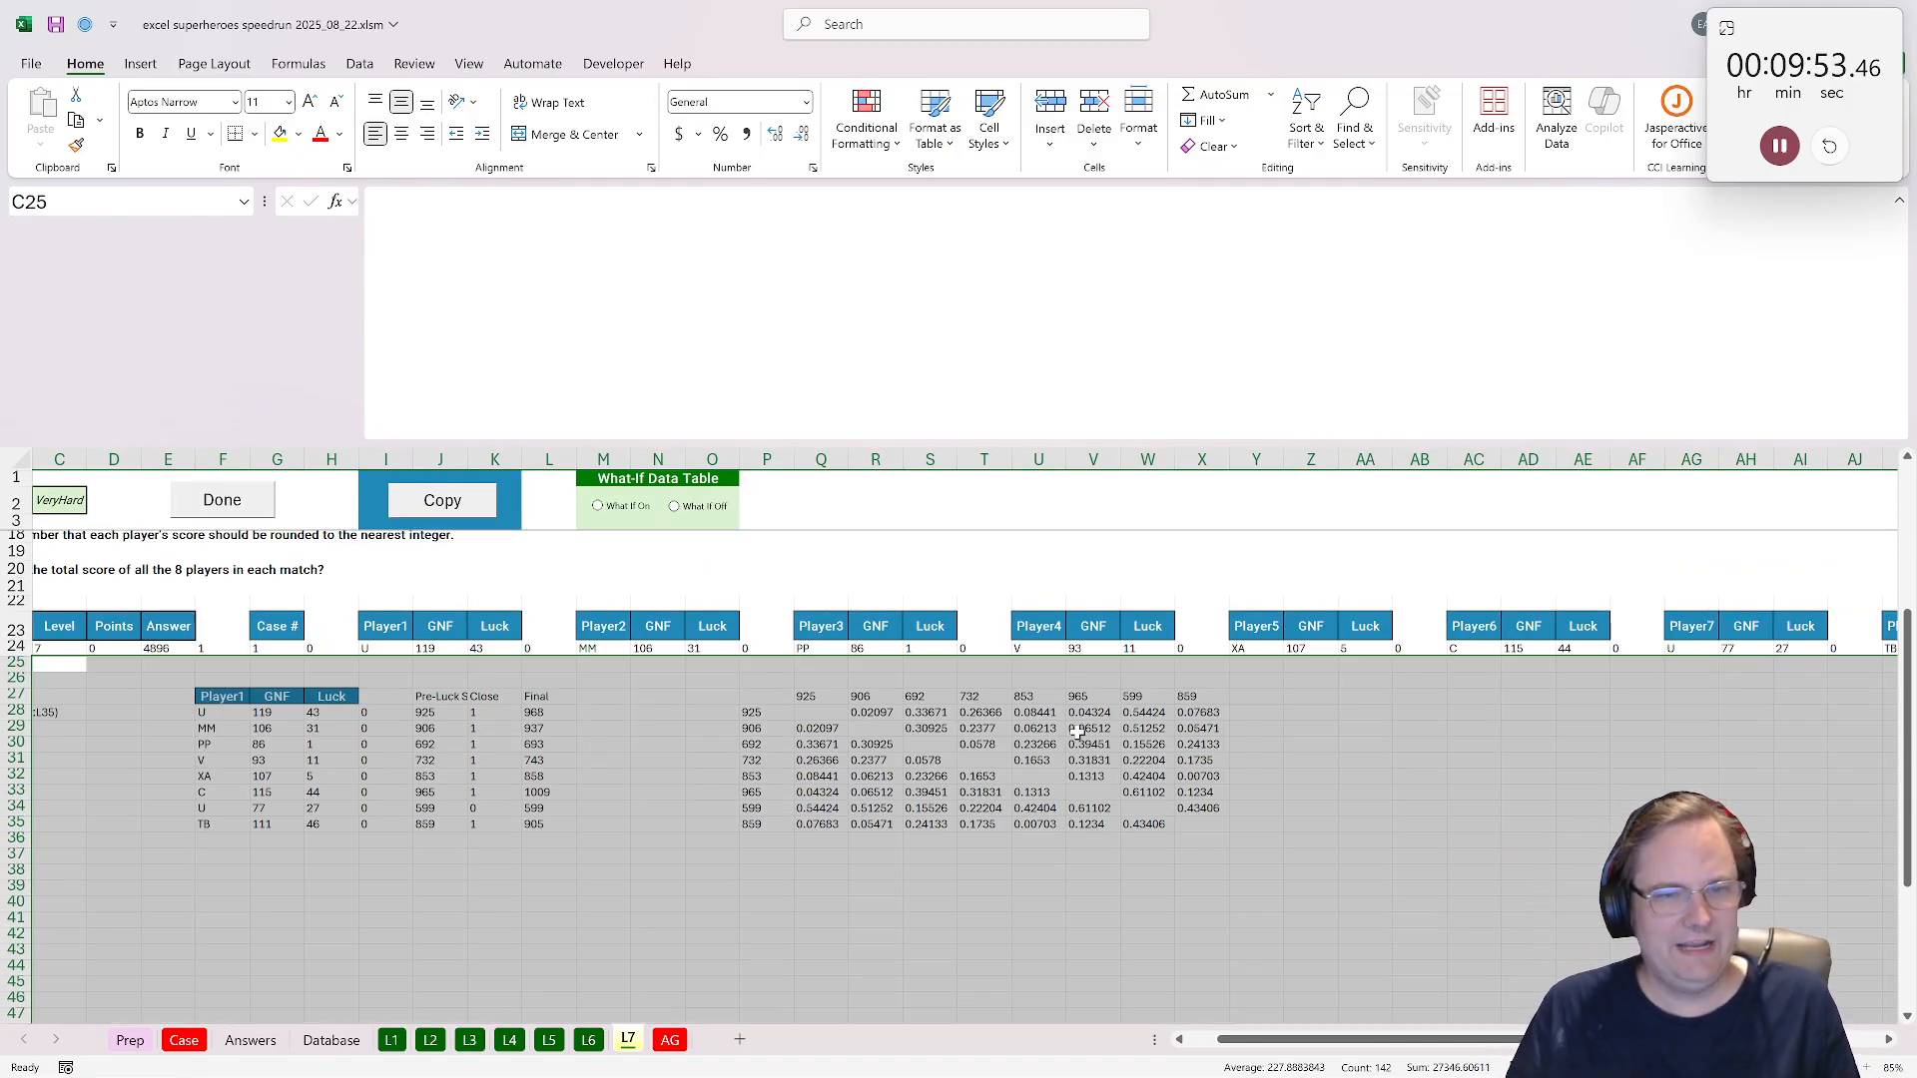
scroll(1076, 731, "up", 3)
Clear the pairwise difference grid starting at P27 and the Close and Final columns K27:L35 on sheet L7.
left_click_drag(767, 769, 40, 803)
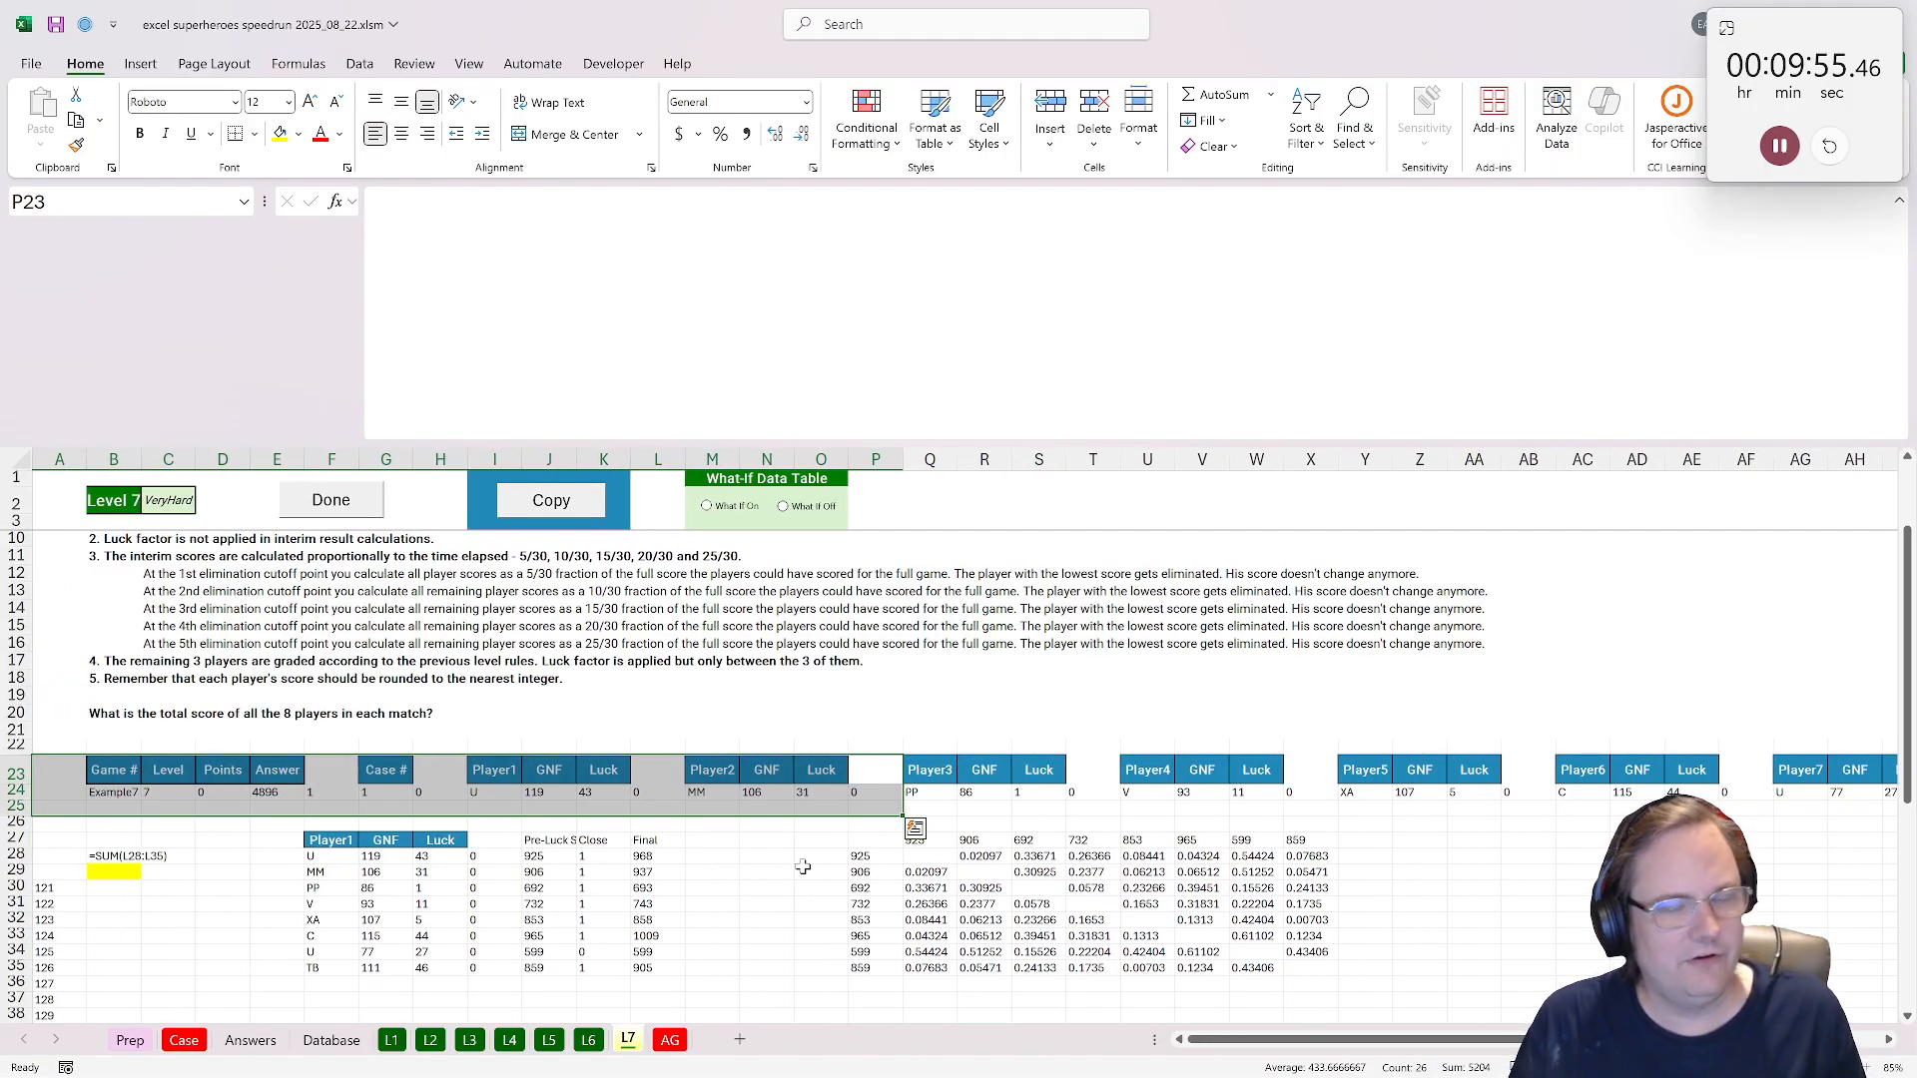
left_click_drag(875, 839, 1390, 981)
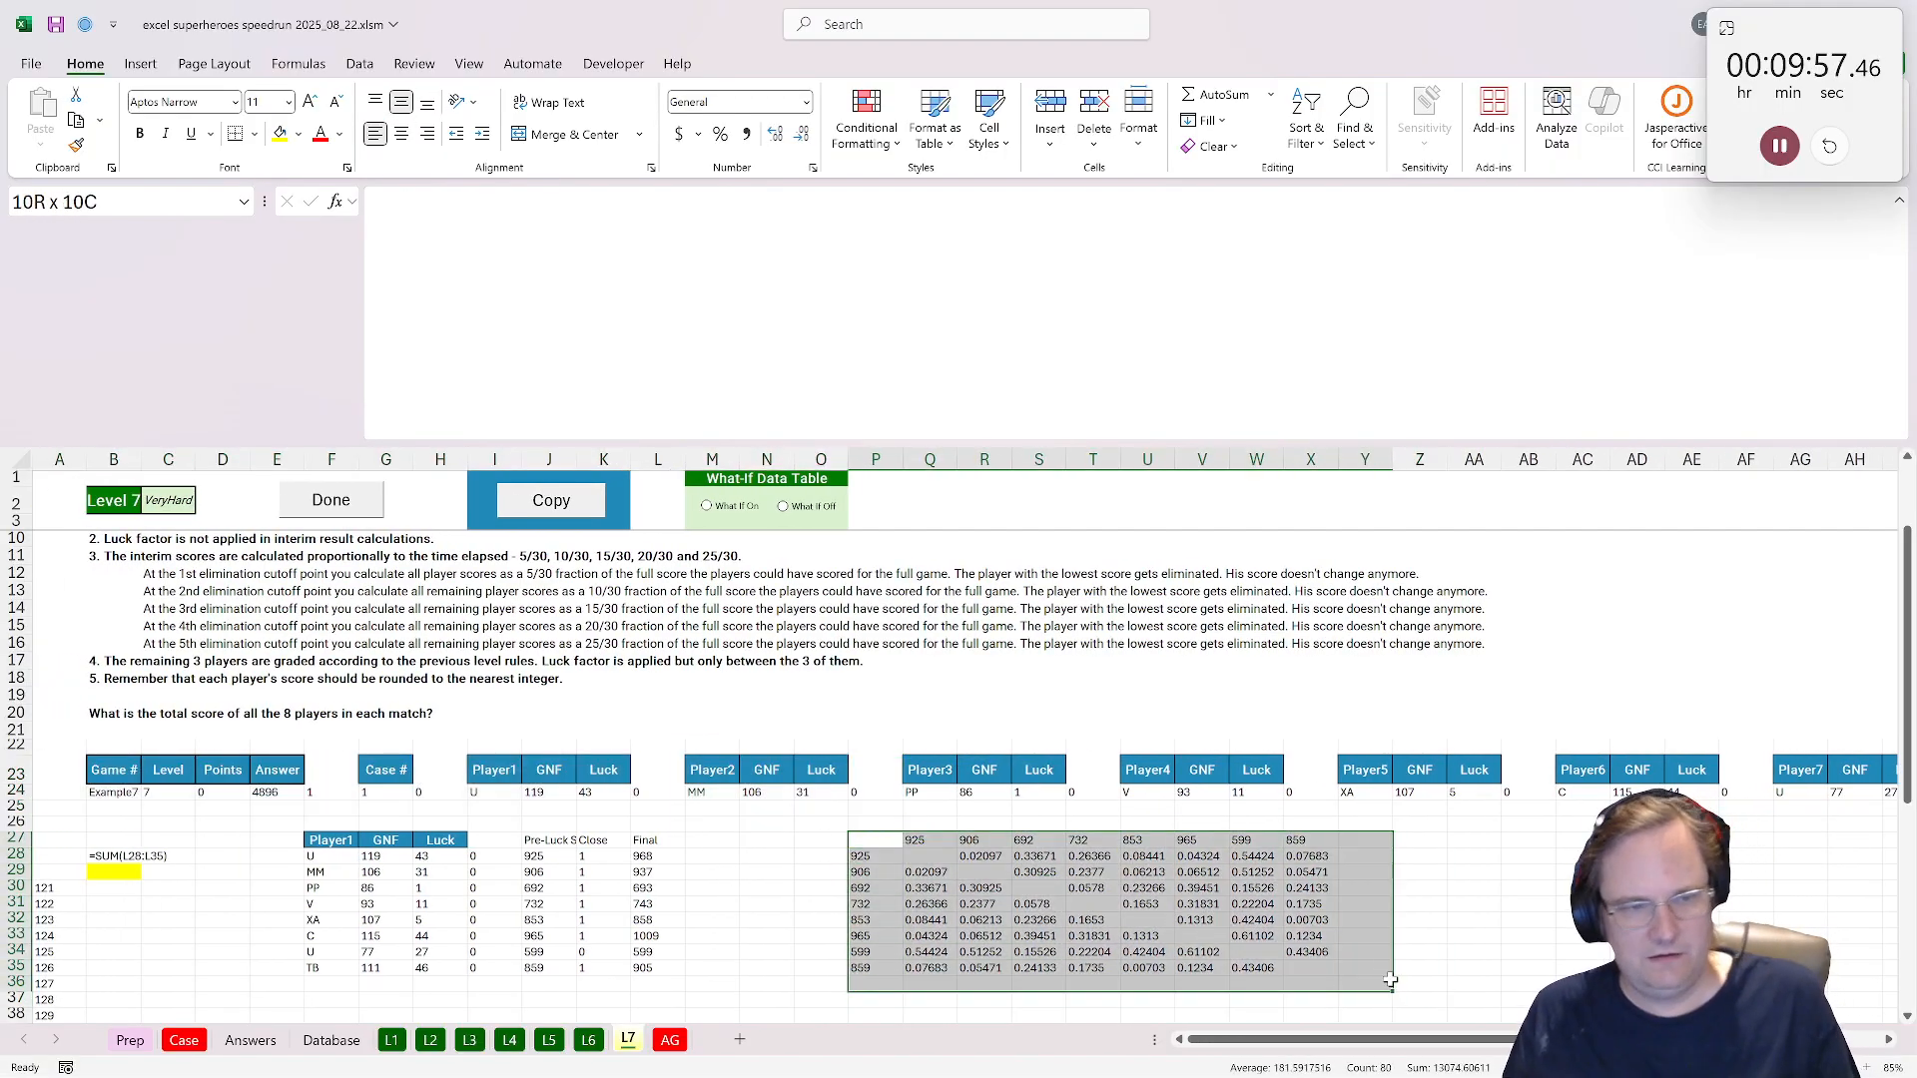
key("Delete")
left_click_drag(602, 845, 654, 983)
key("Delete")
Wrap the Pre-Luck Score heading in J27 and make row 27 tall enough for two lines.
left_click(511, 875)
left_click(567, 841)
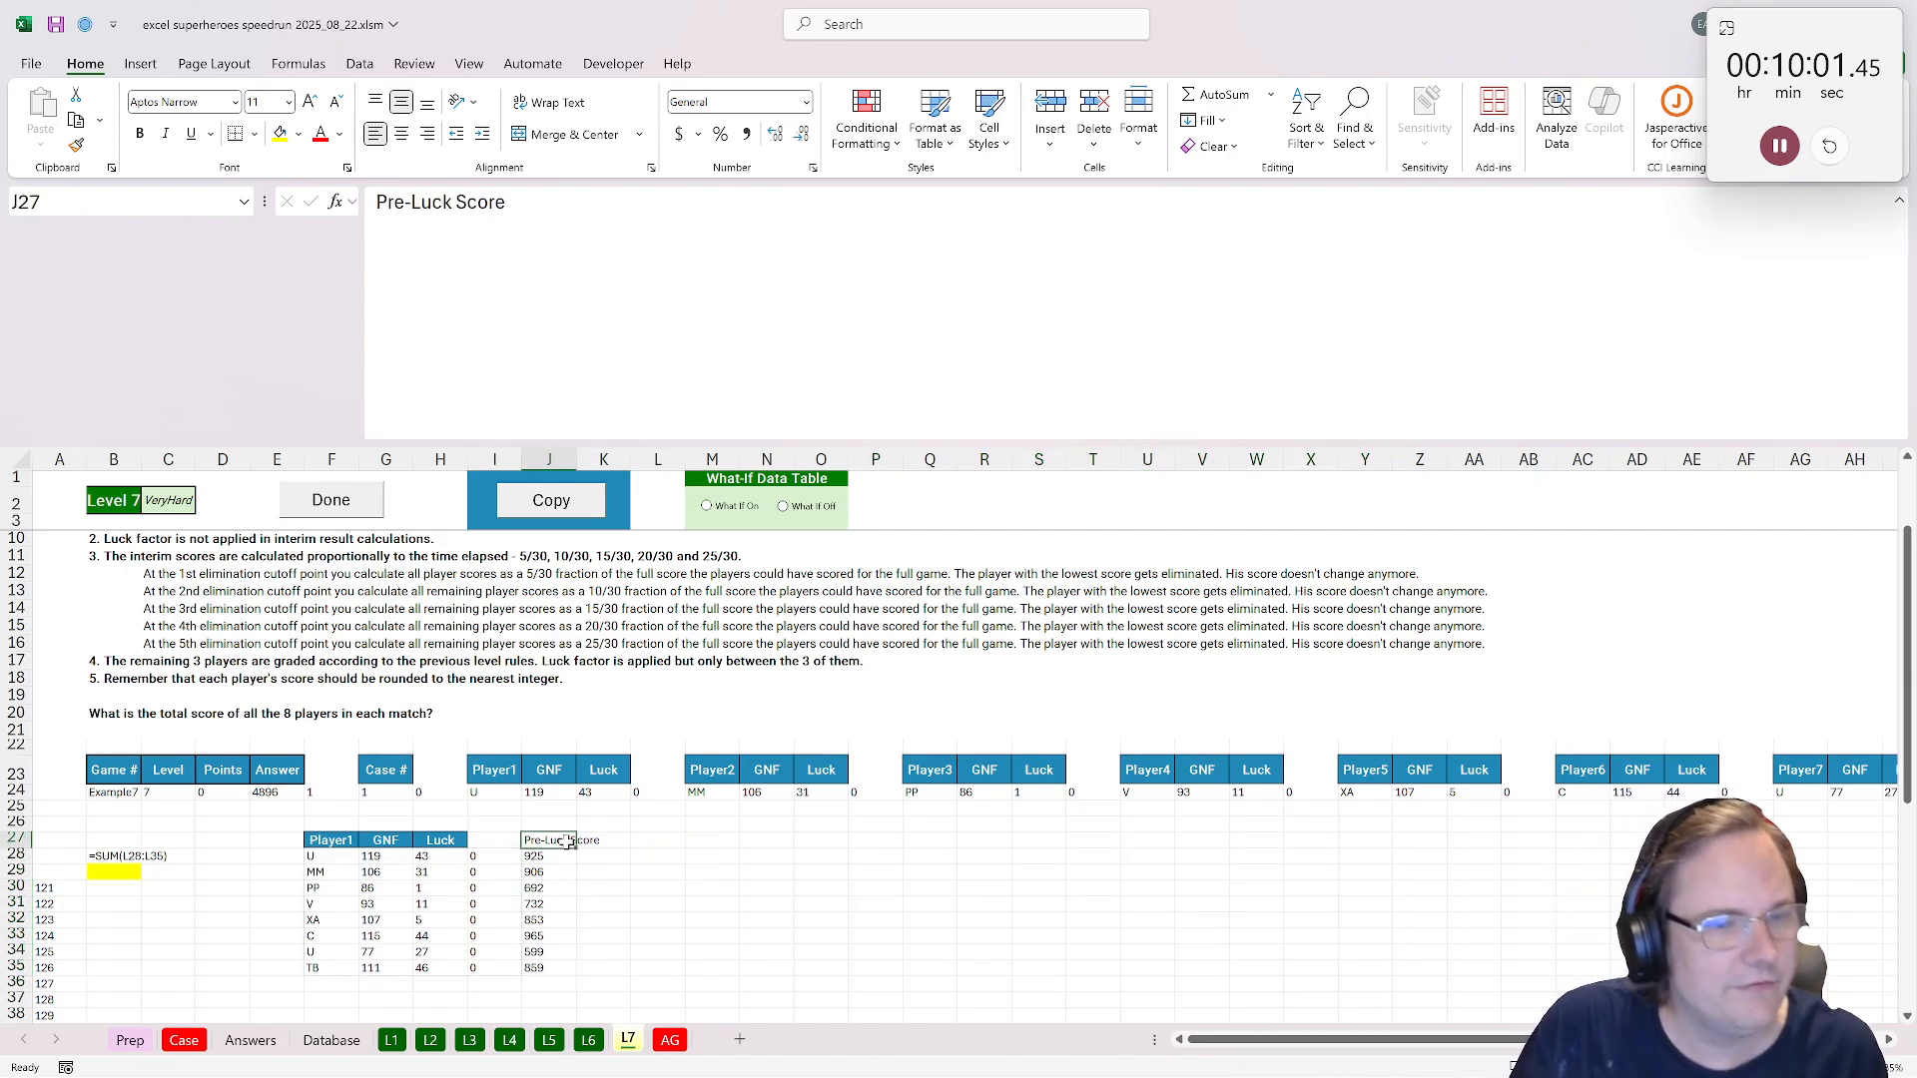
left_click(595, 839)
left_click(557, 841)
left_click(549, 102)
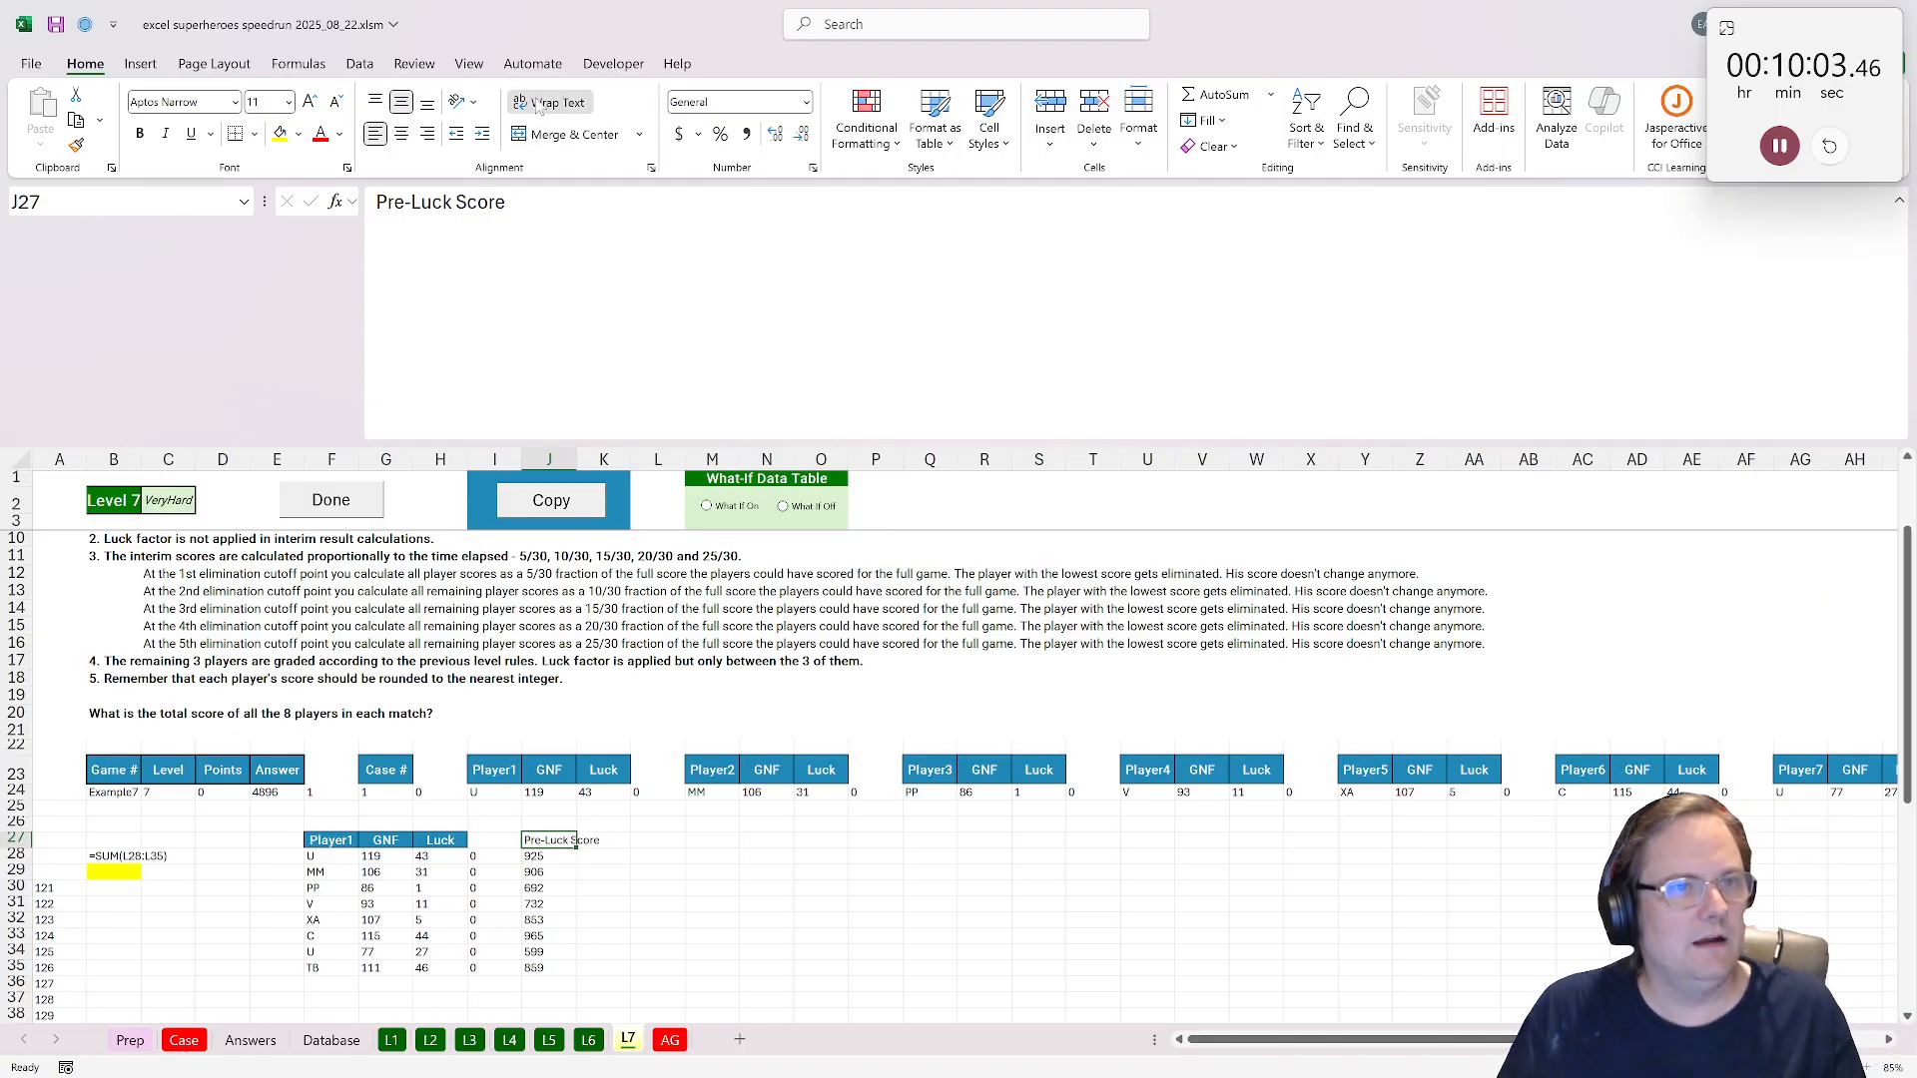
left_click_drag(27, 846, 27, 872)
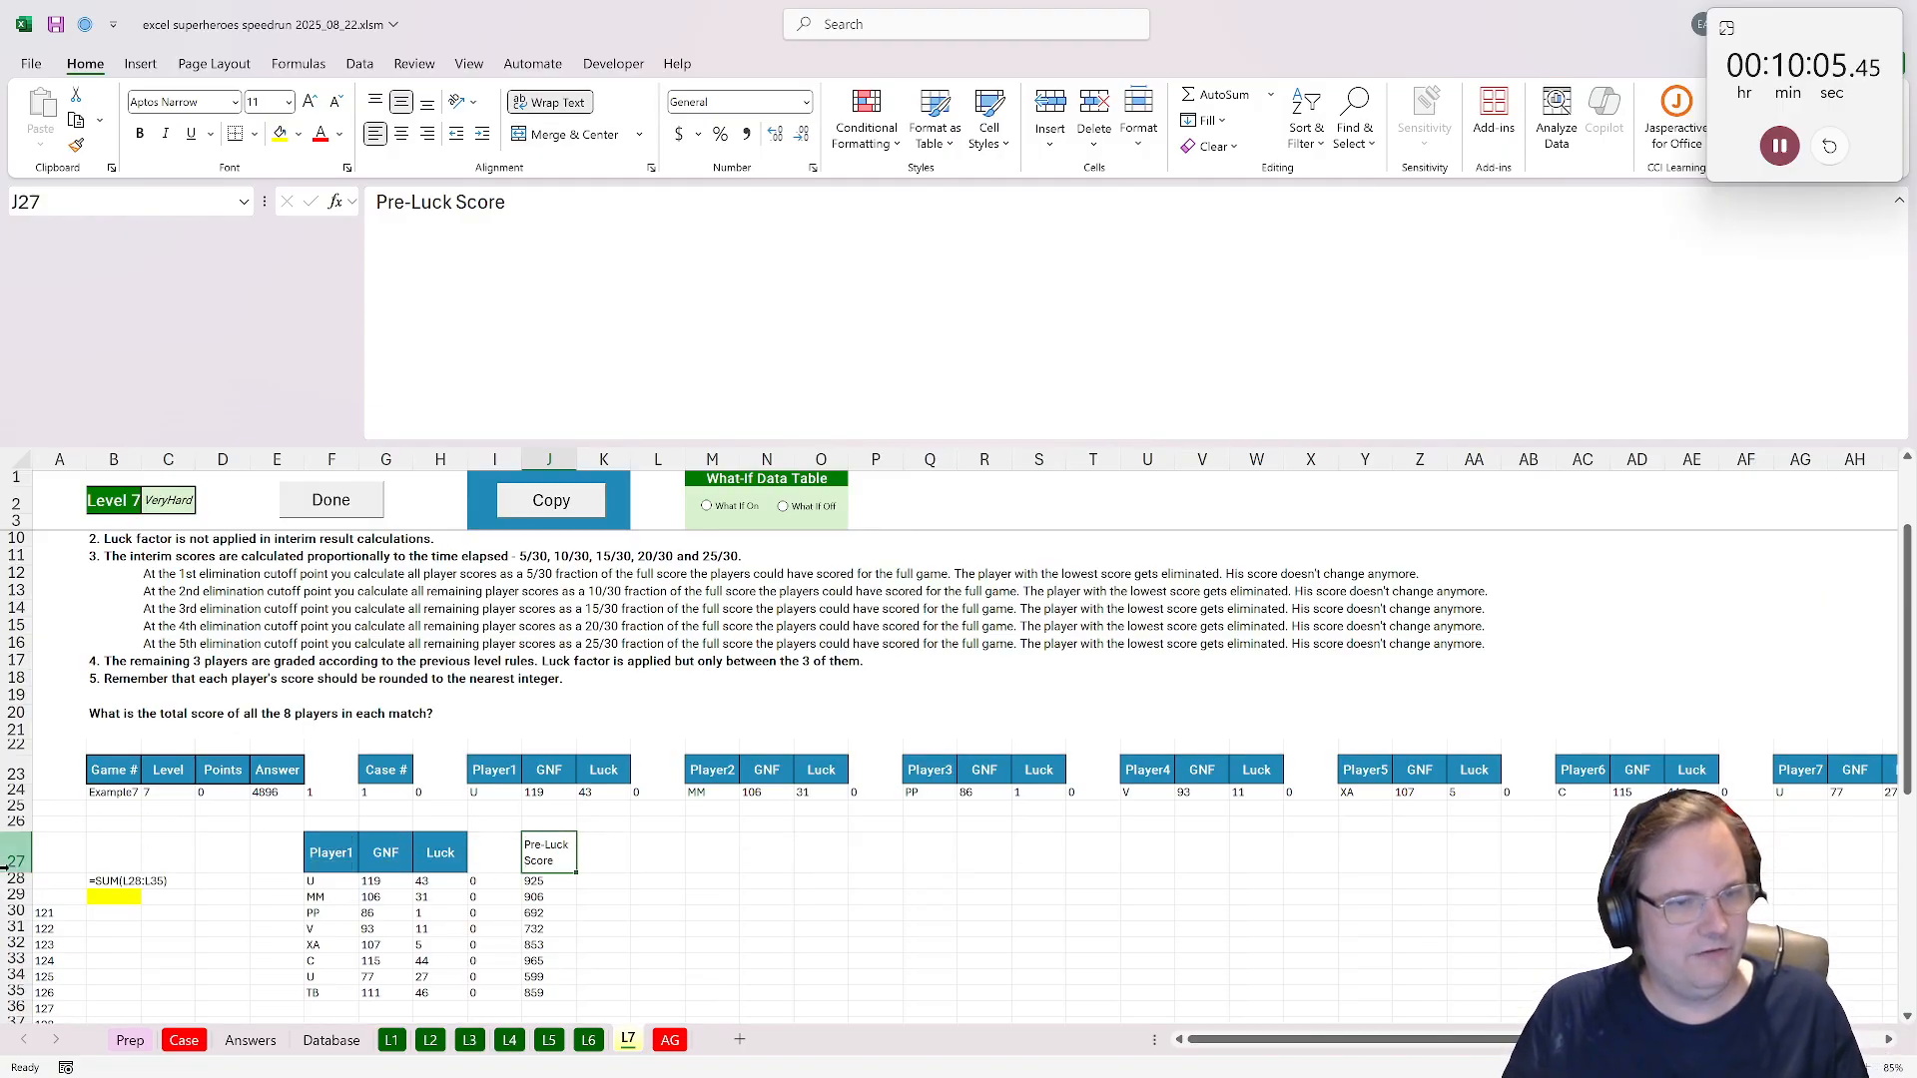
List the finishing ranks 1 to 8 down R28:R35.
left_click(938, 823)
left_click(1001, 847)
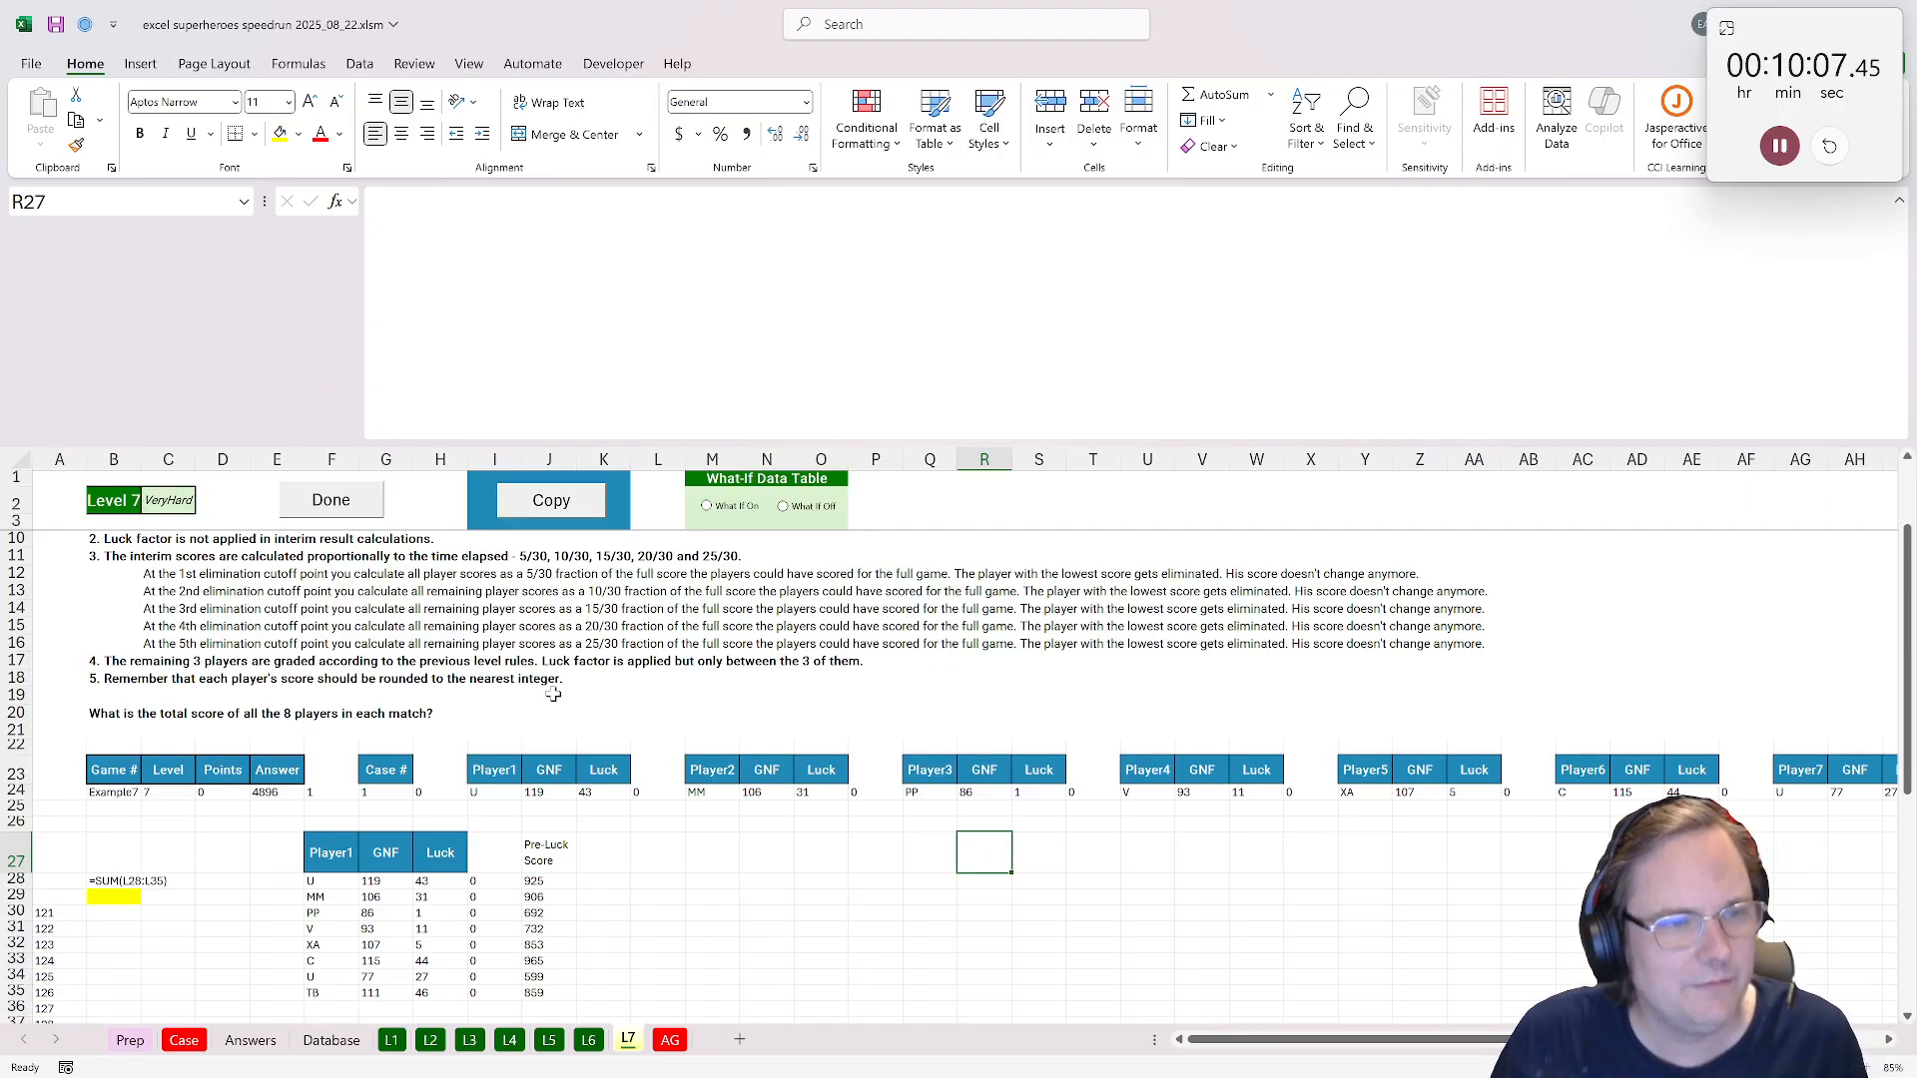
key("Down")
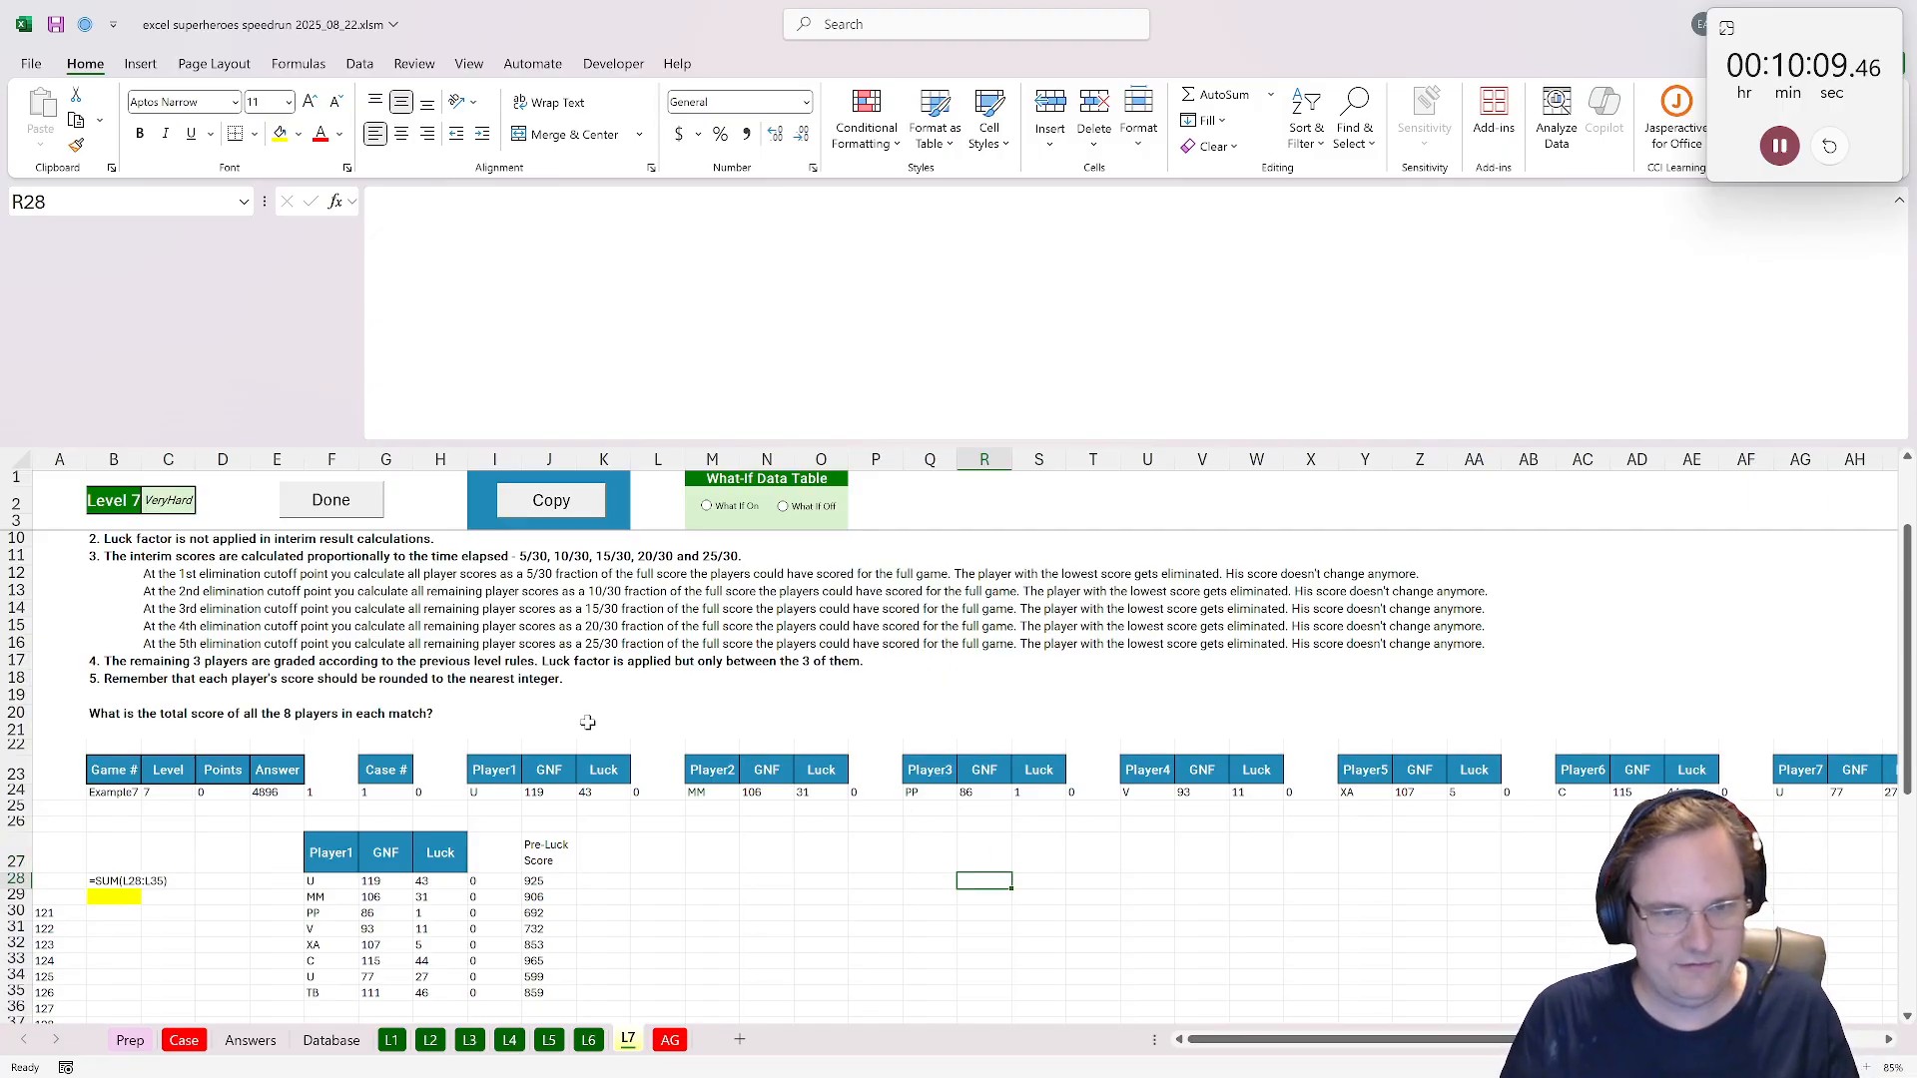
type("1")
type("3 4 5 6 7 ")
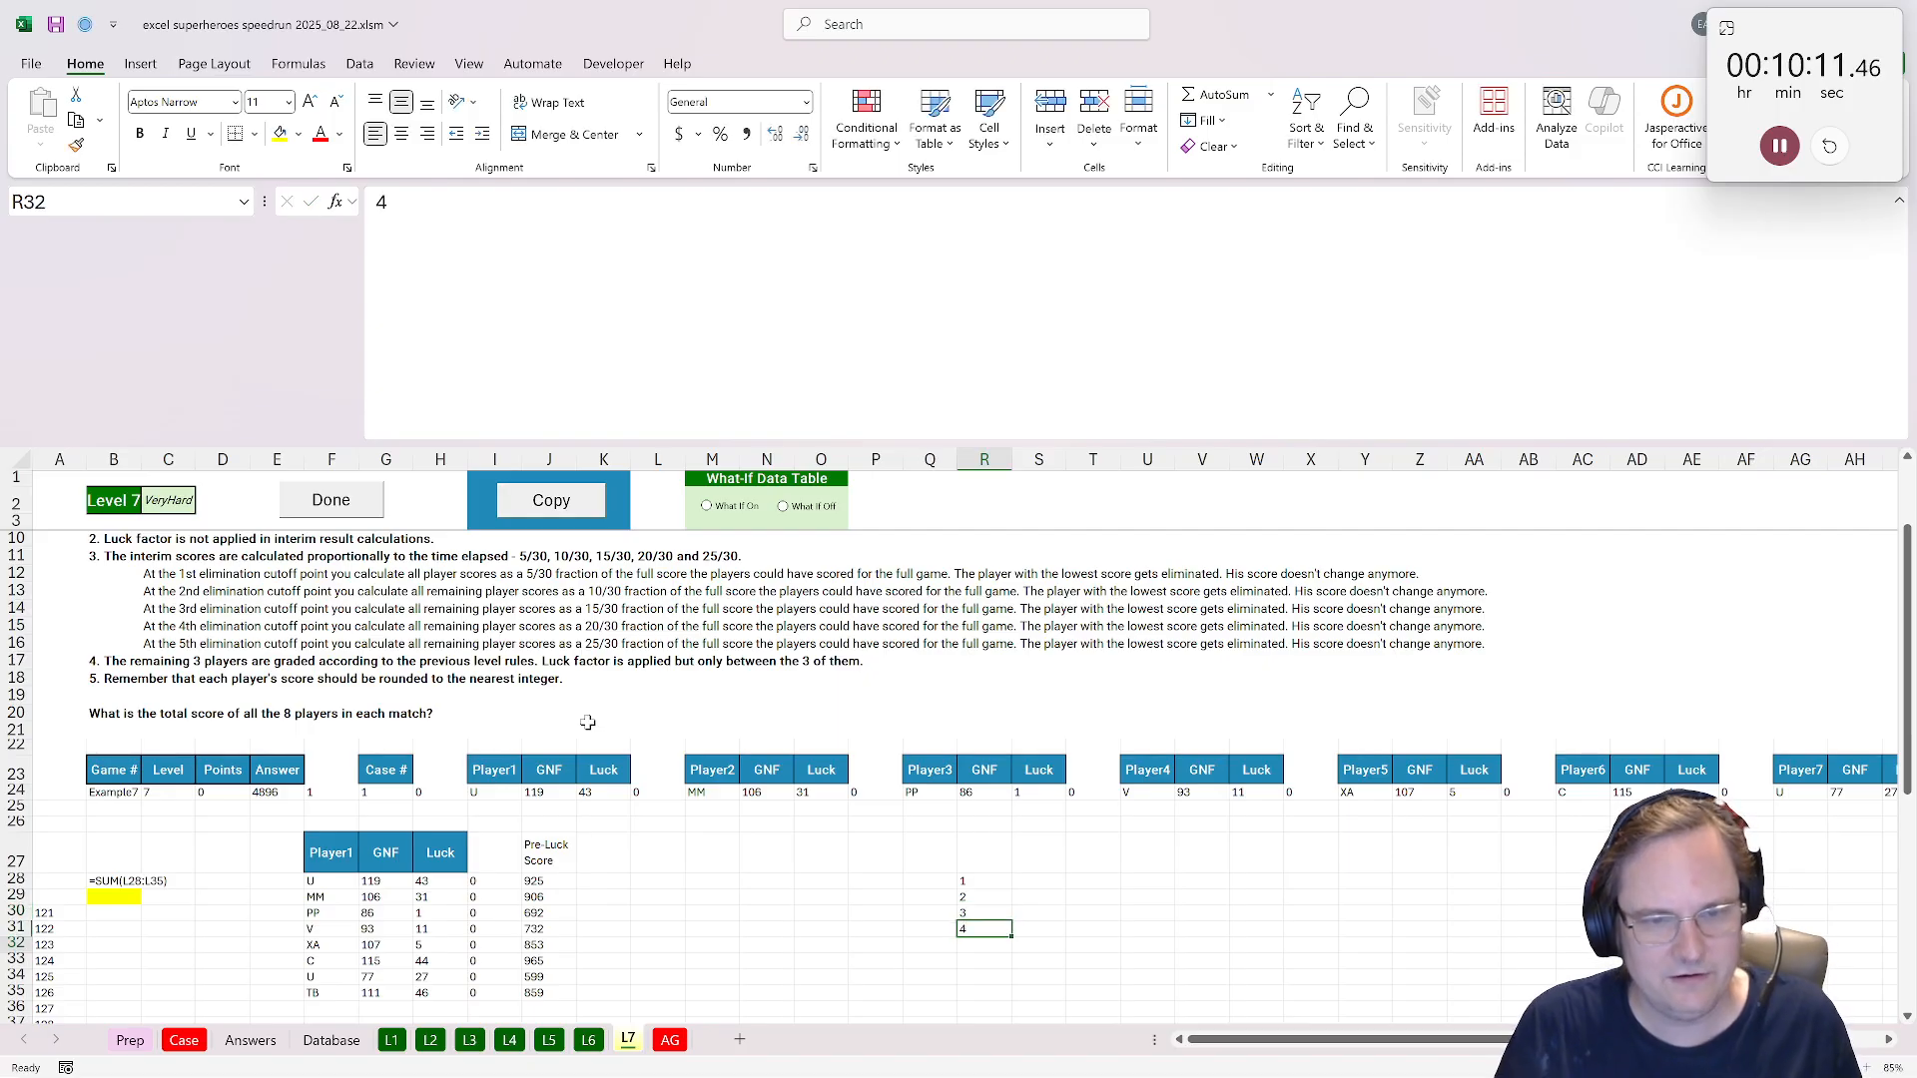
type("8")
key("Tab")
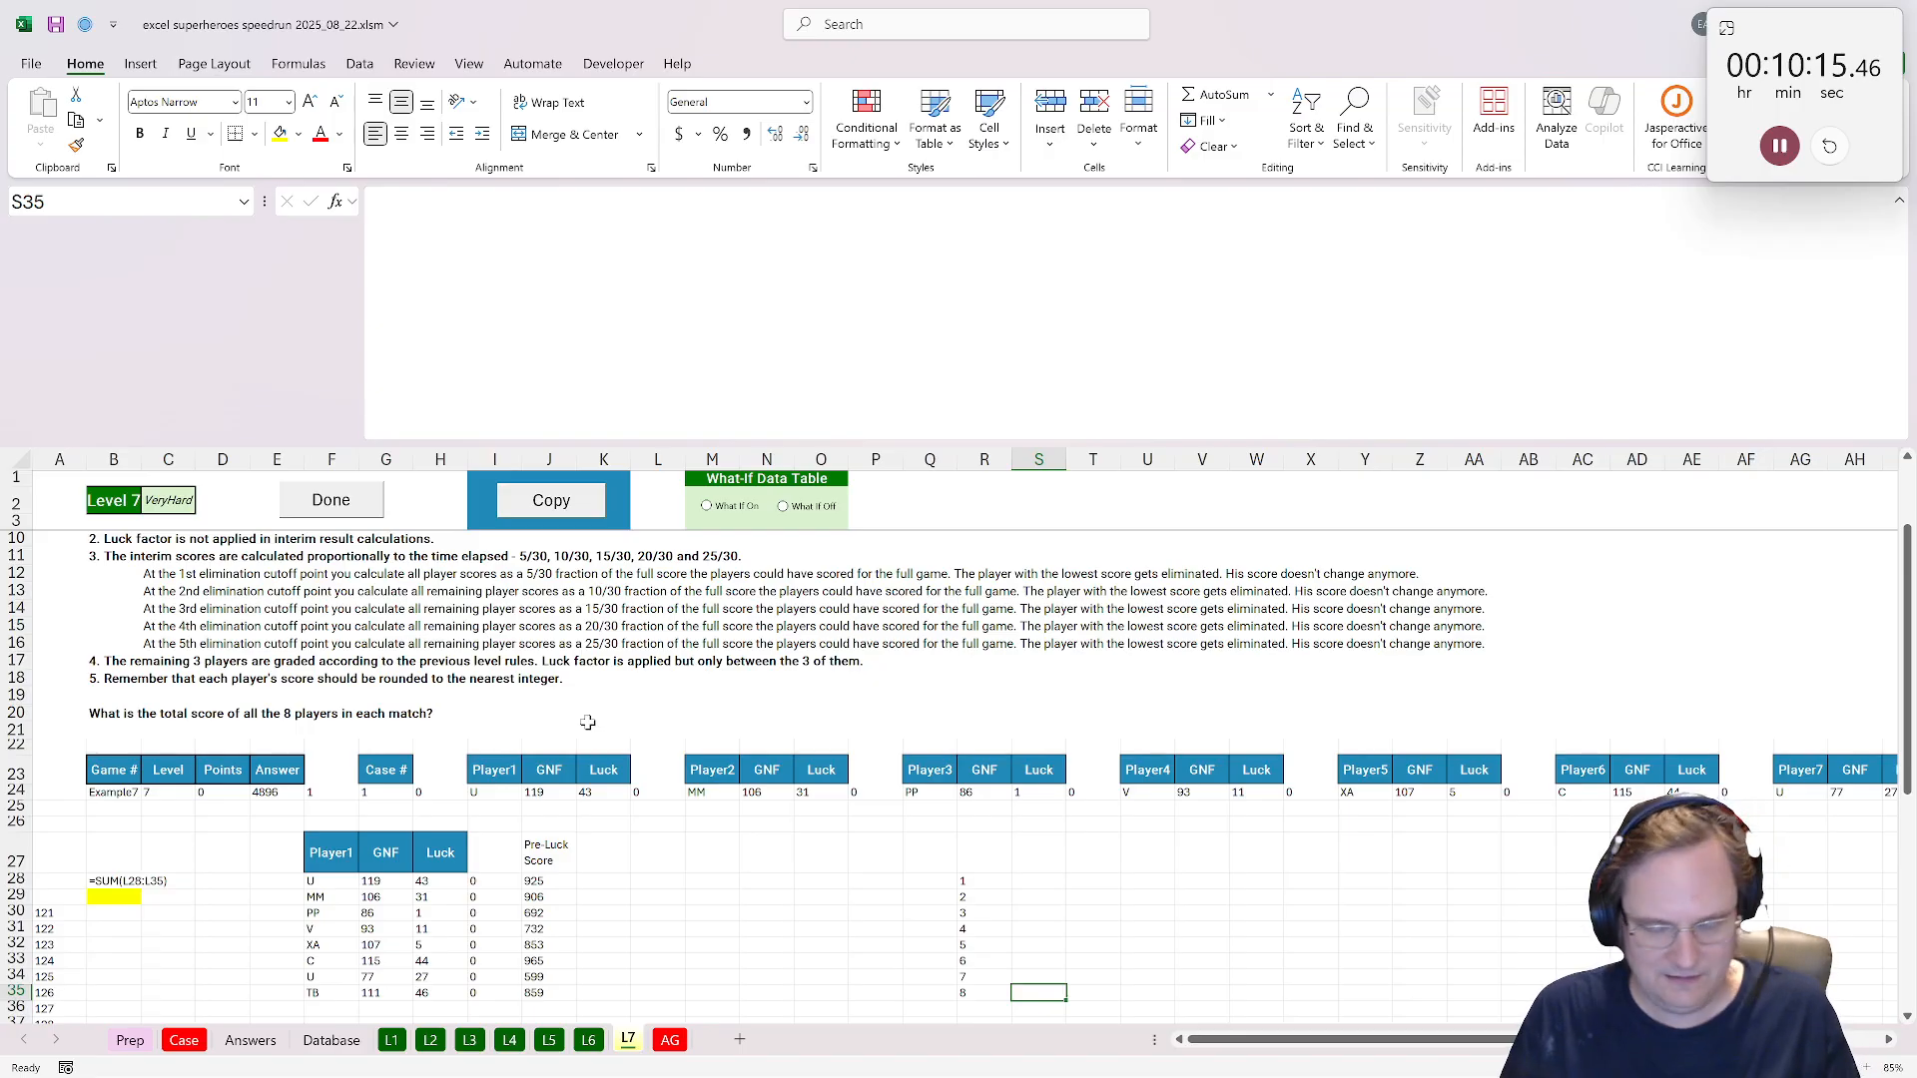
Enter the time fractions for the two lowest ranks, =5/30 in S35 and =S35+5/30 in S34.
type("=5/")
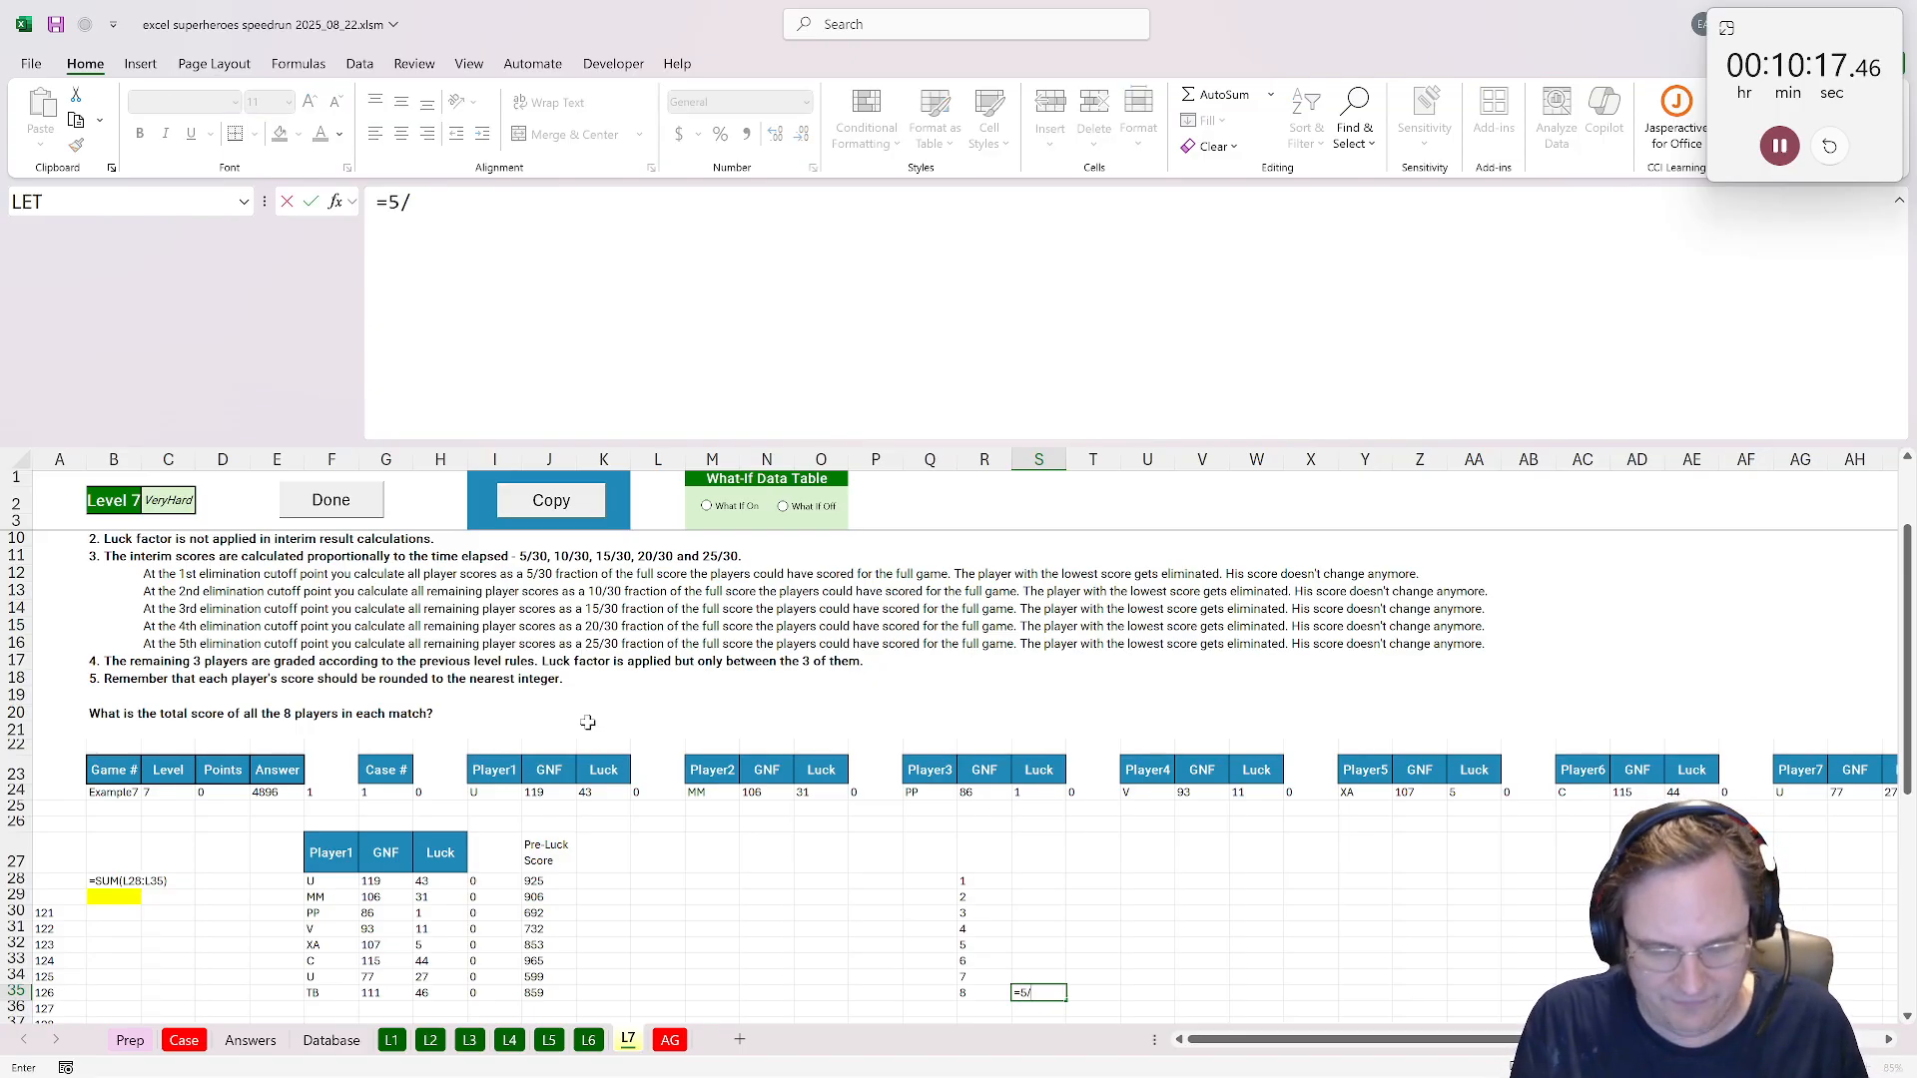
type("30")
key("Return")
key("Up")
key("Up")
type("=")
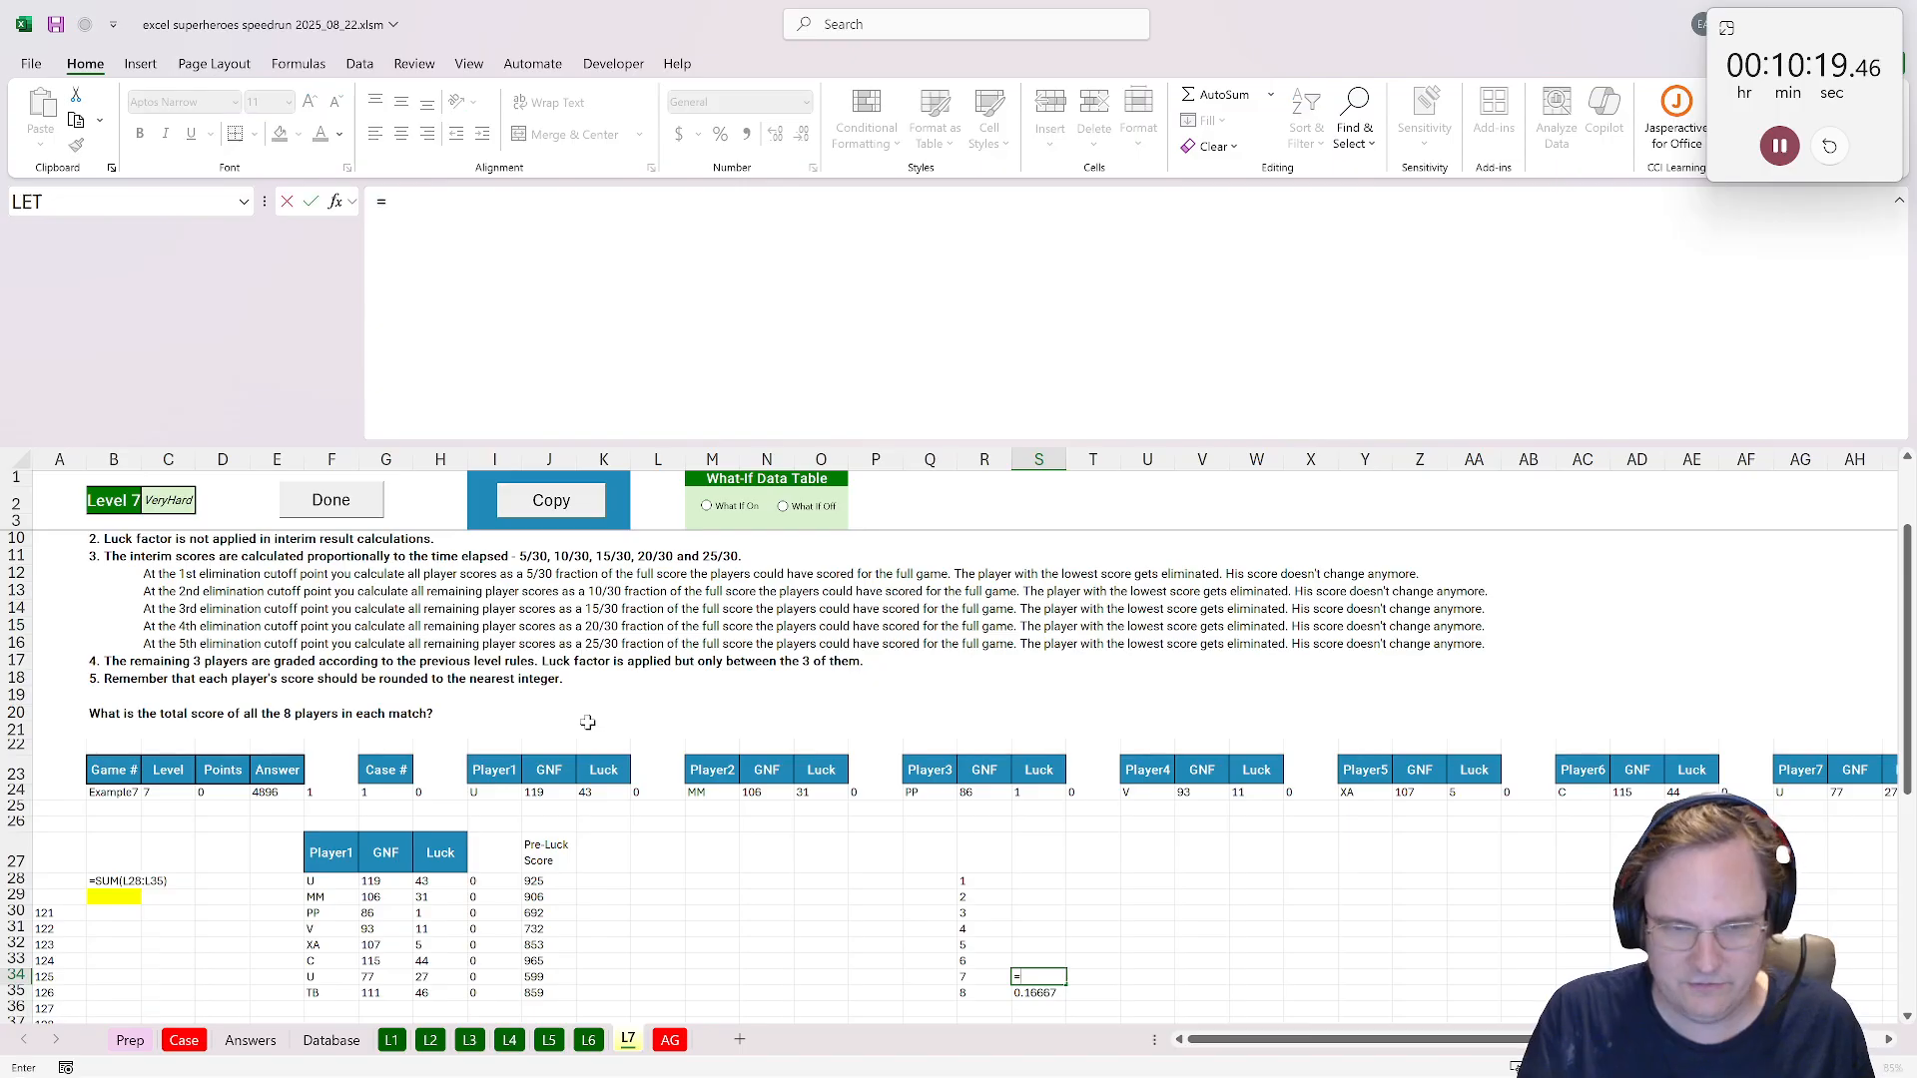
left_click(1048, 992)
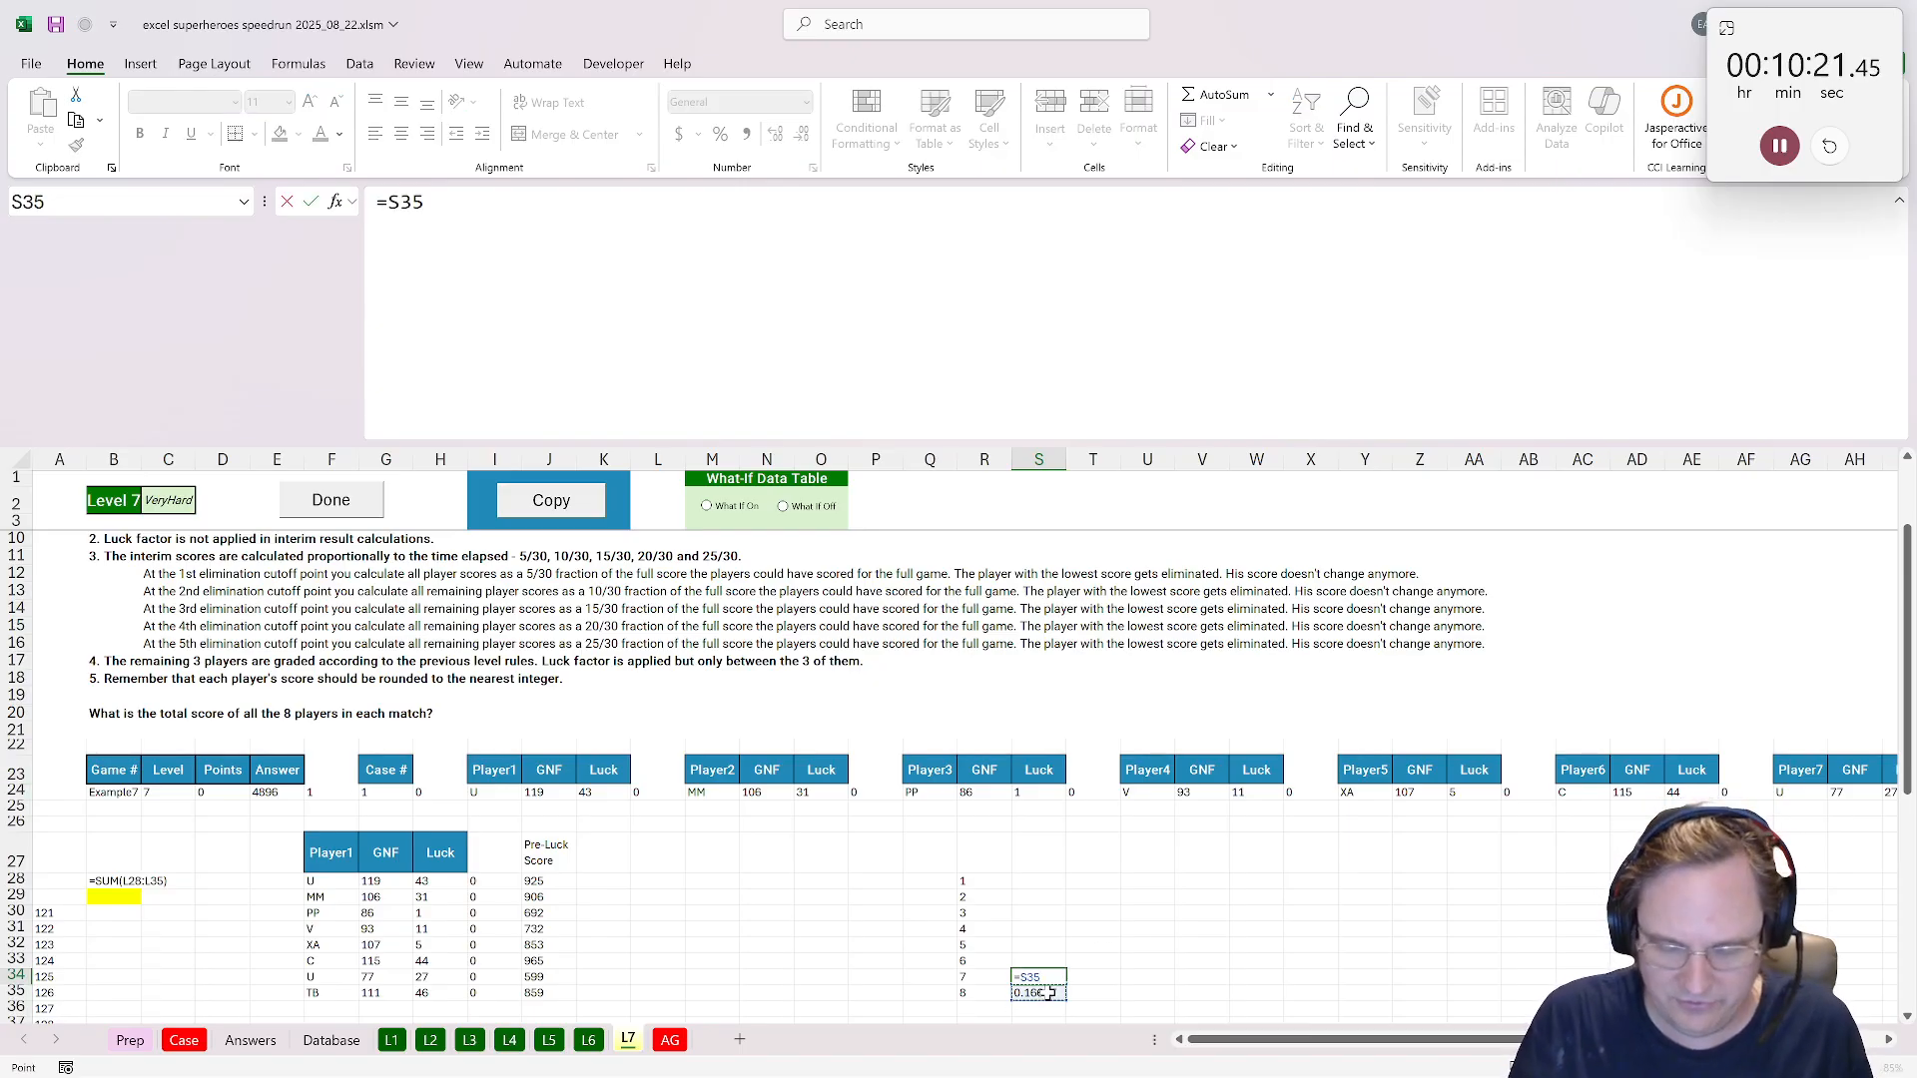
type("+")
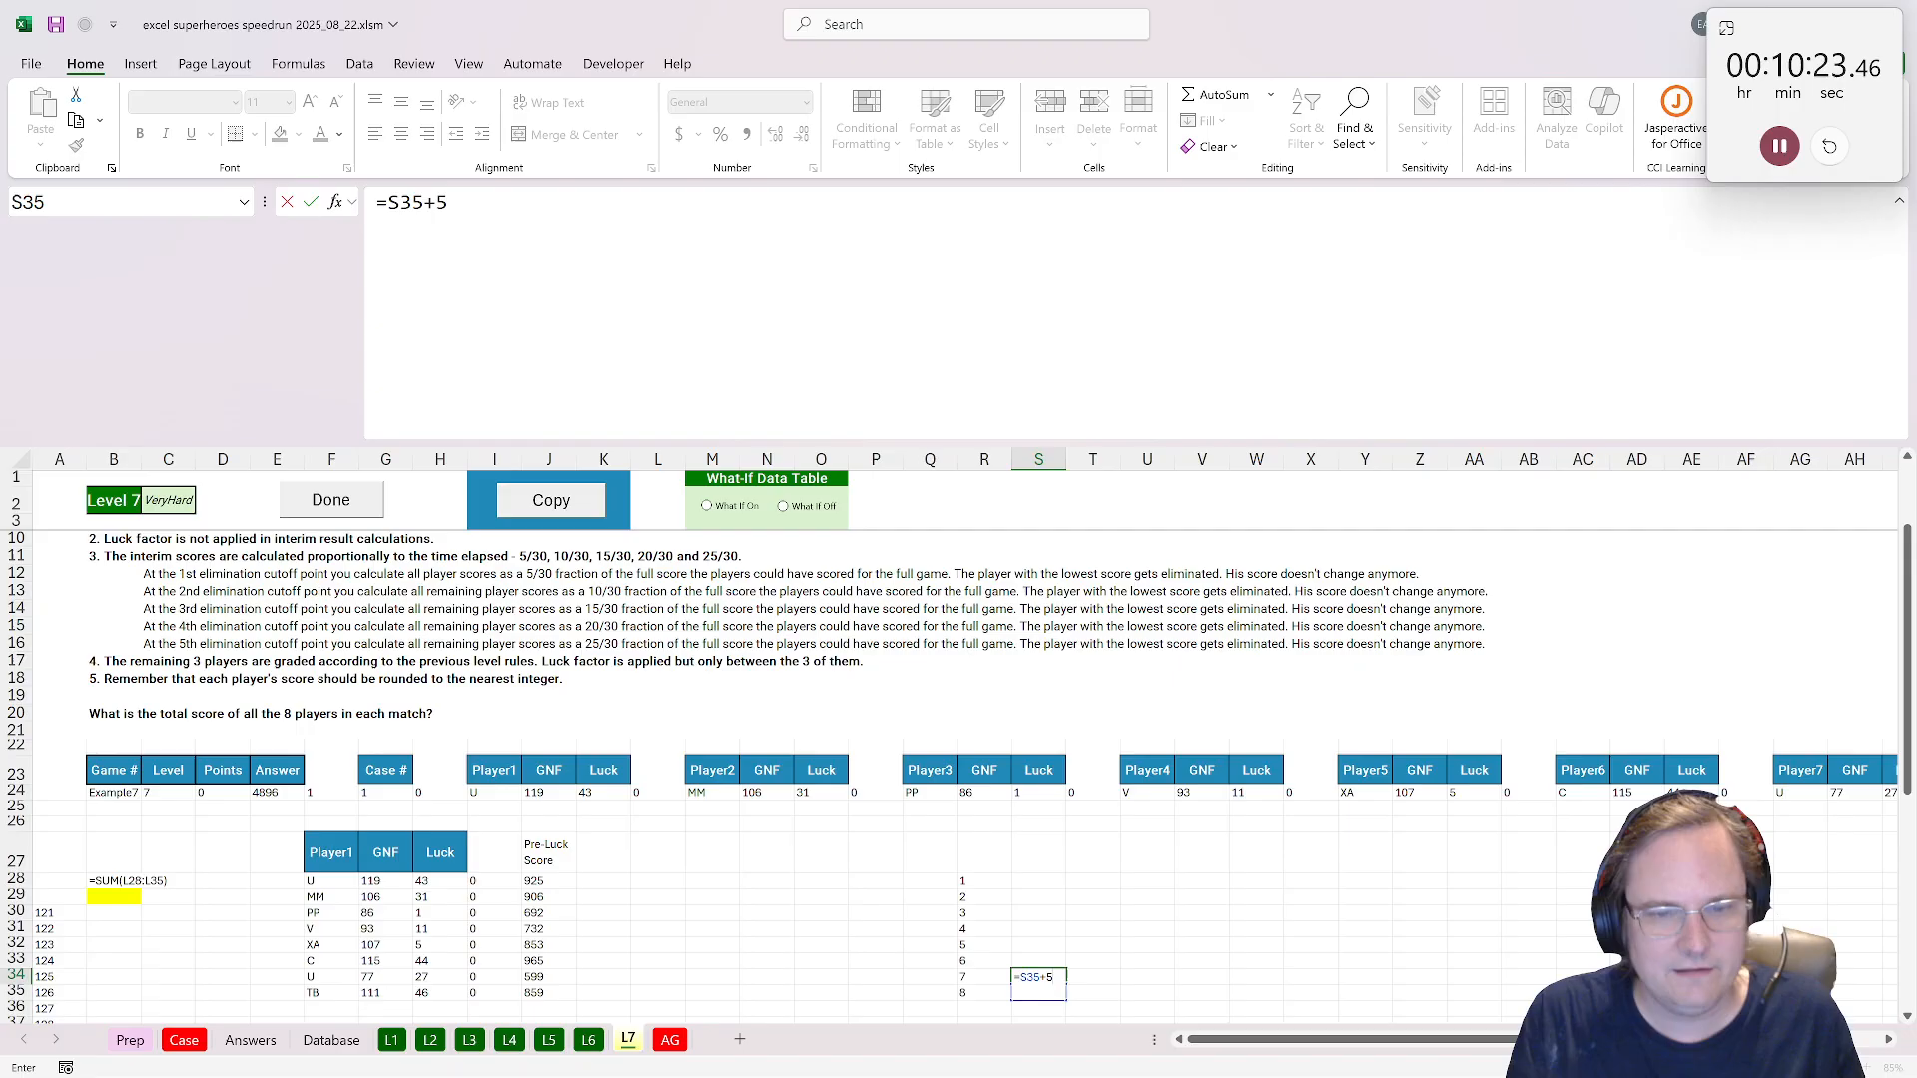
type("5/30")
key("ctrl+Return")
Copy the cumulative fraction formula from S34 upward through S33 to S29.
key("ctrl+c")
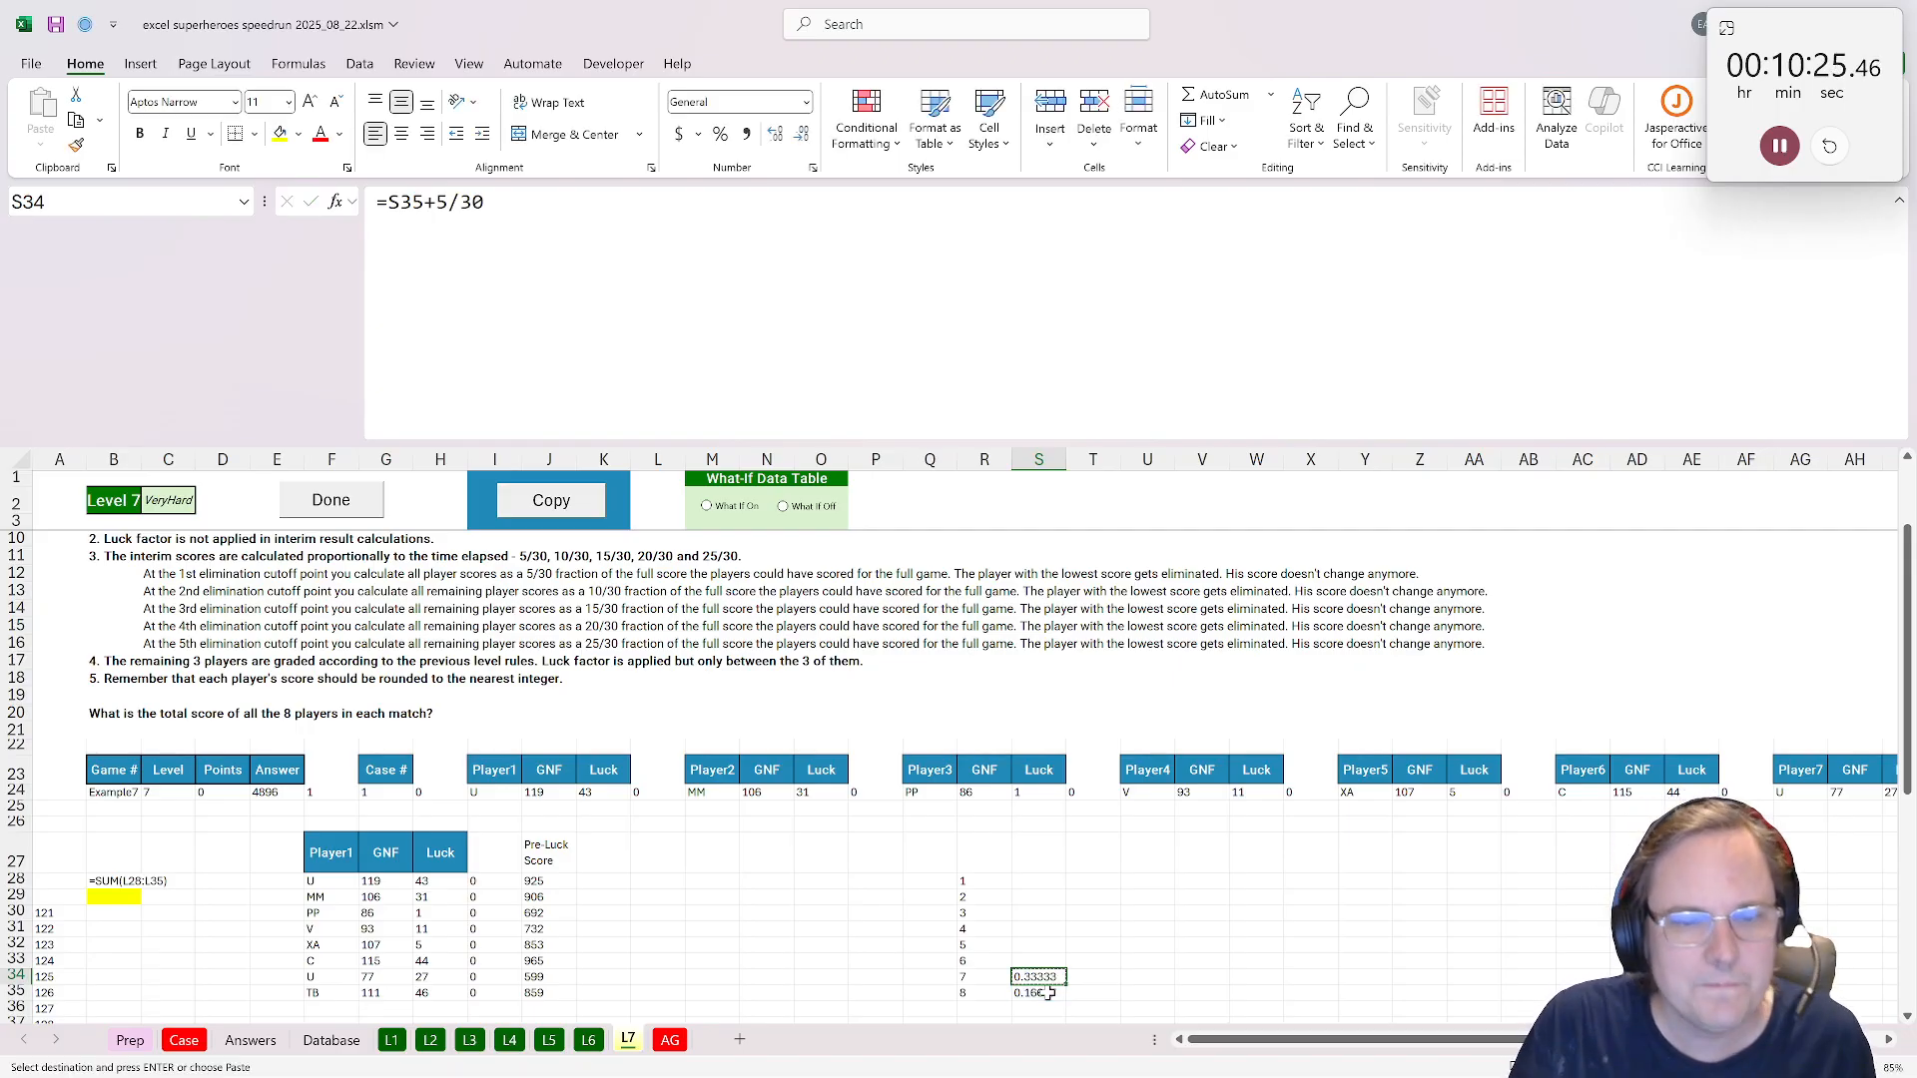
key("Up")
key("ctrl+v")
key("Up")
key("ctrl+v")
key("Up")
key("ctrl+v")
key("Up")
key("ctrl+v")
key("Up")
key("ctrl+v")
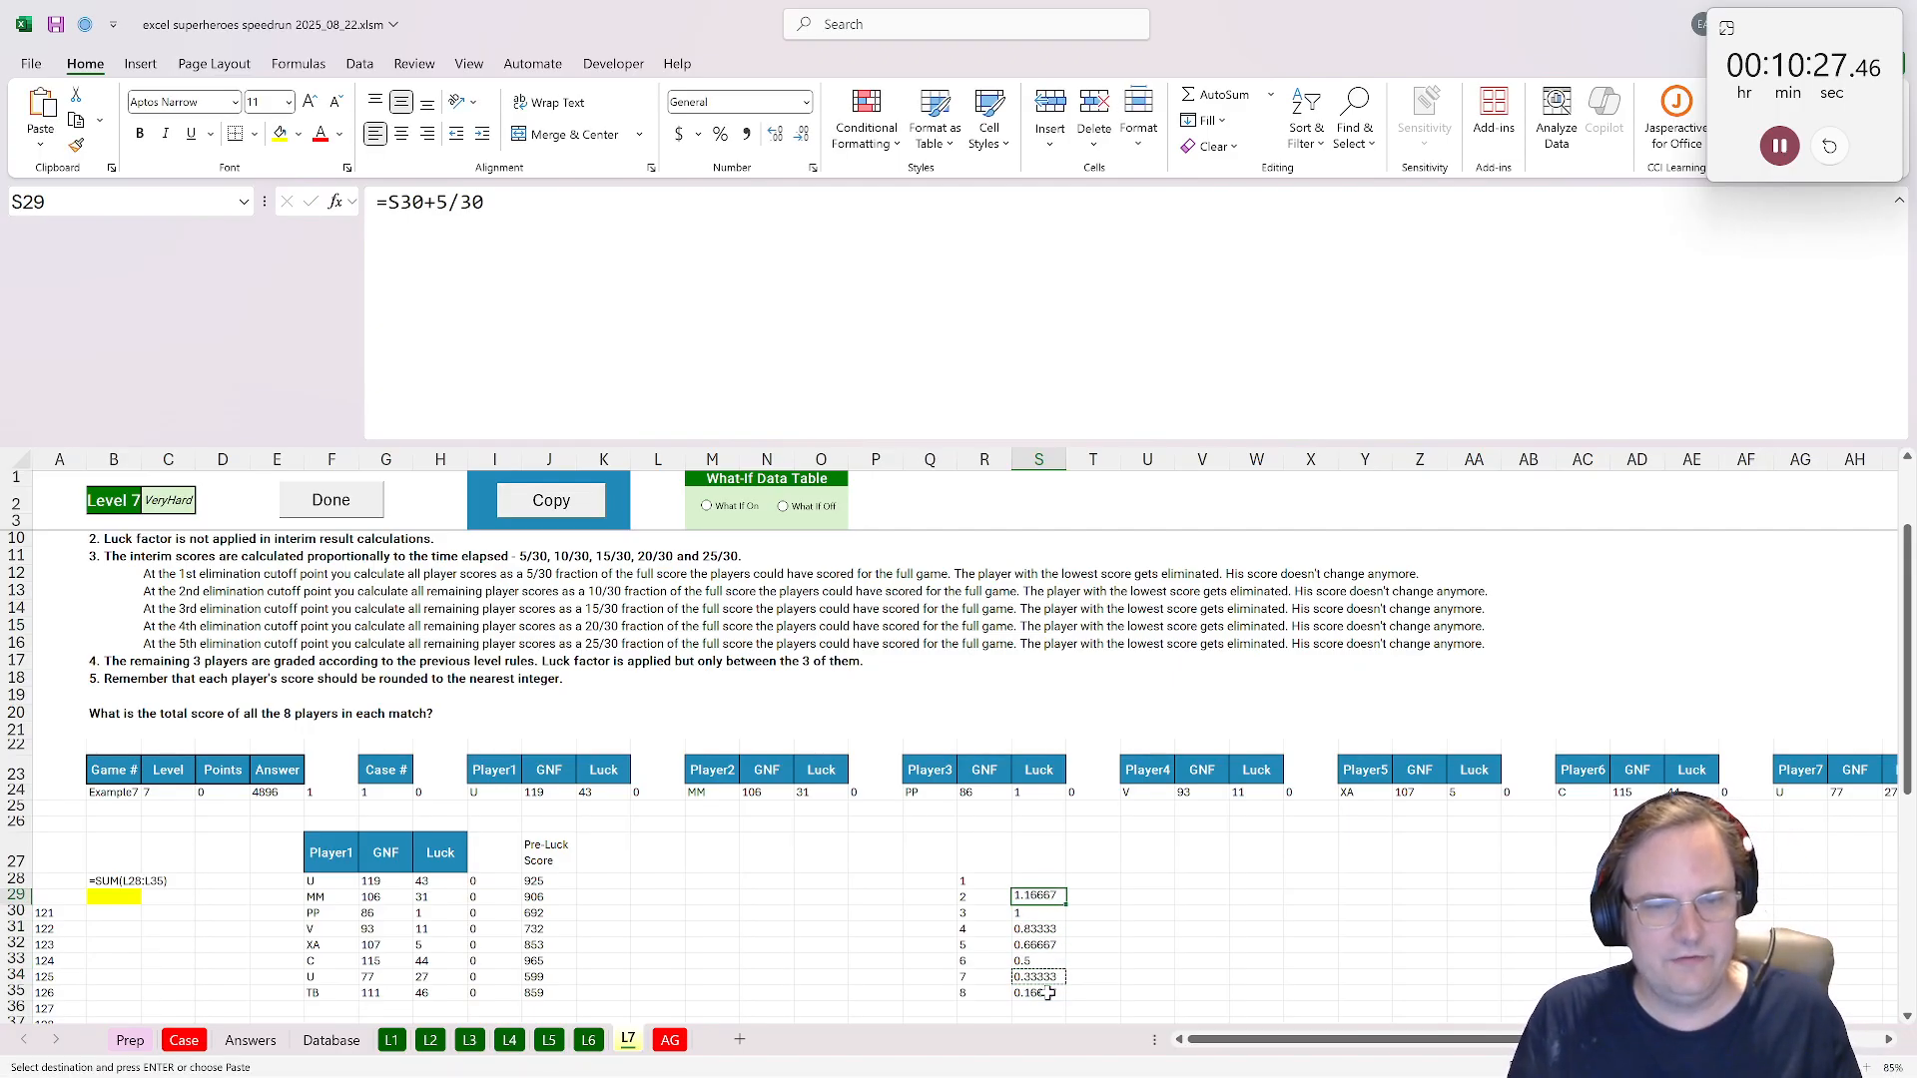
Replace the fraction for rank 2 in S29 with 1 and enter 1 for rank 1 in S28.
key("F2")
key("Return")
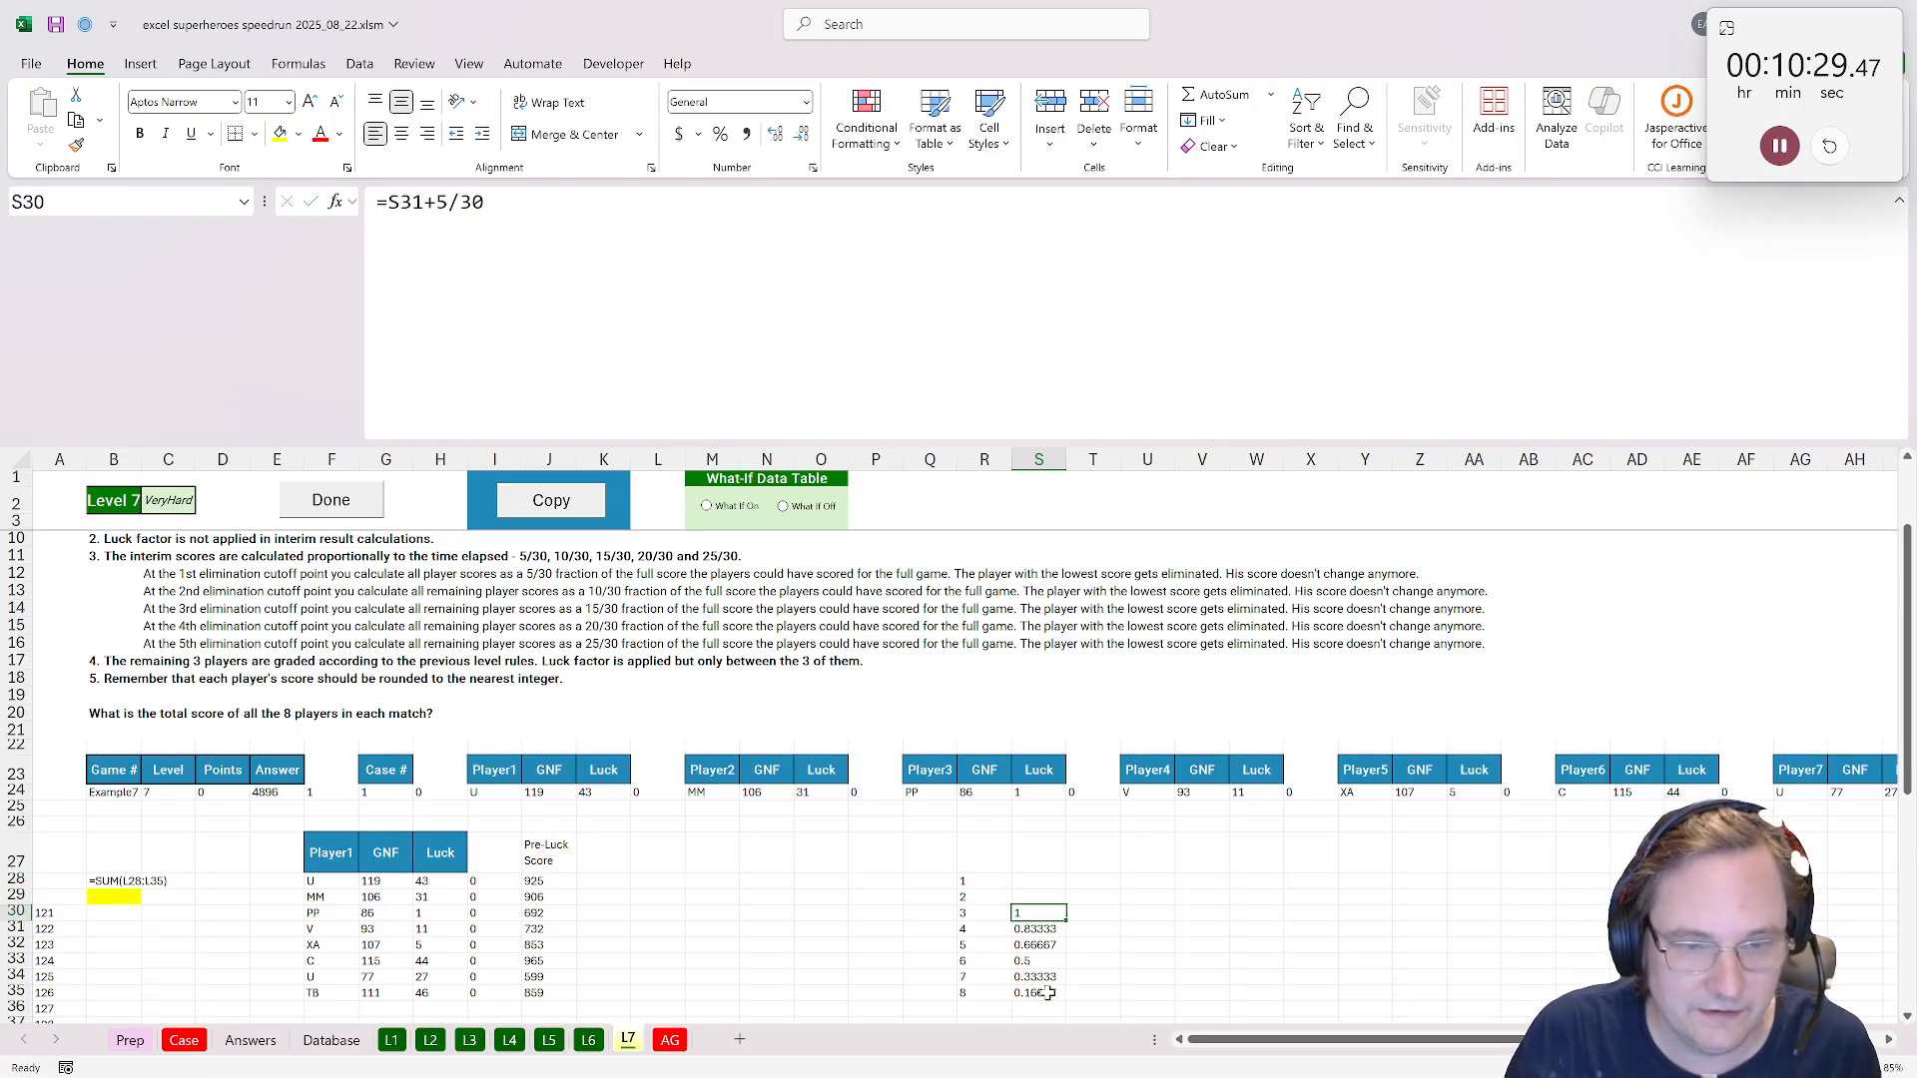
key("Up")
type("1")
key("Return")
key("Up")
key("Up")
type("1")
key("Return")
key("Left")
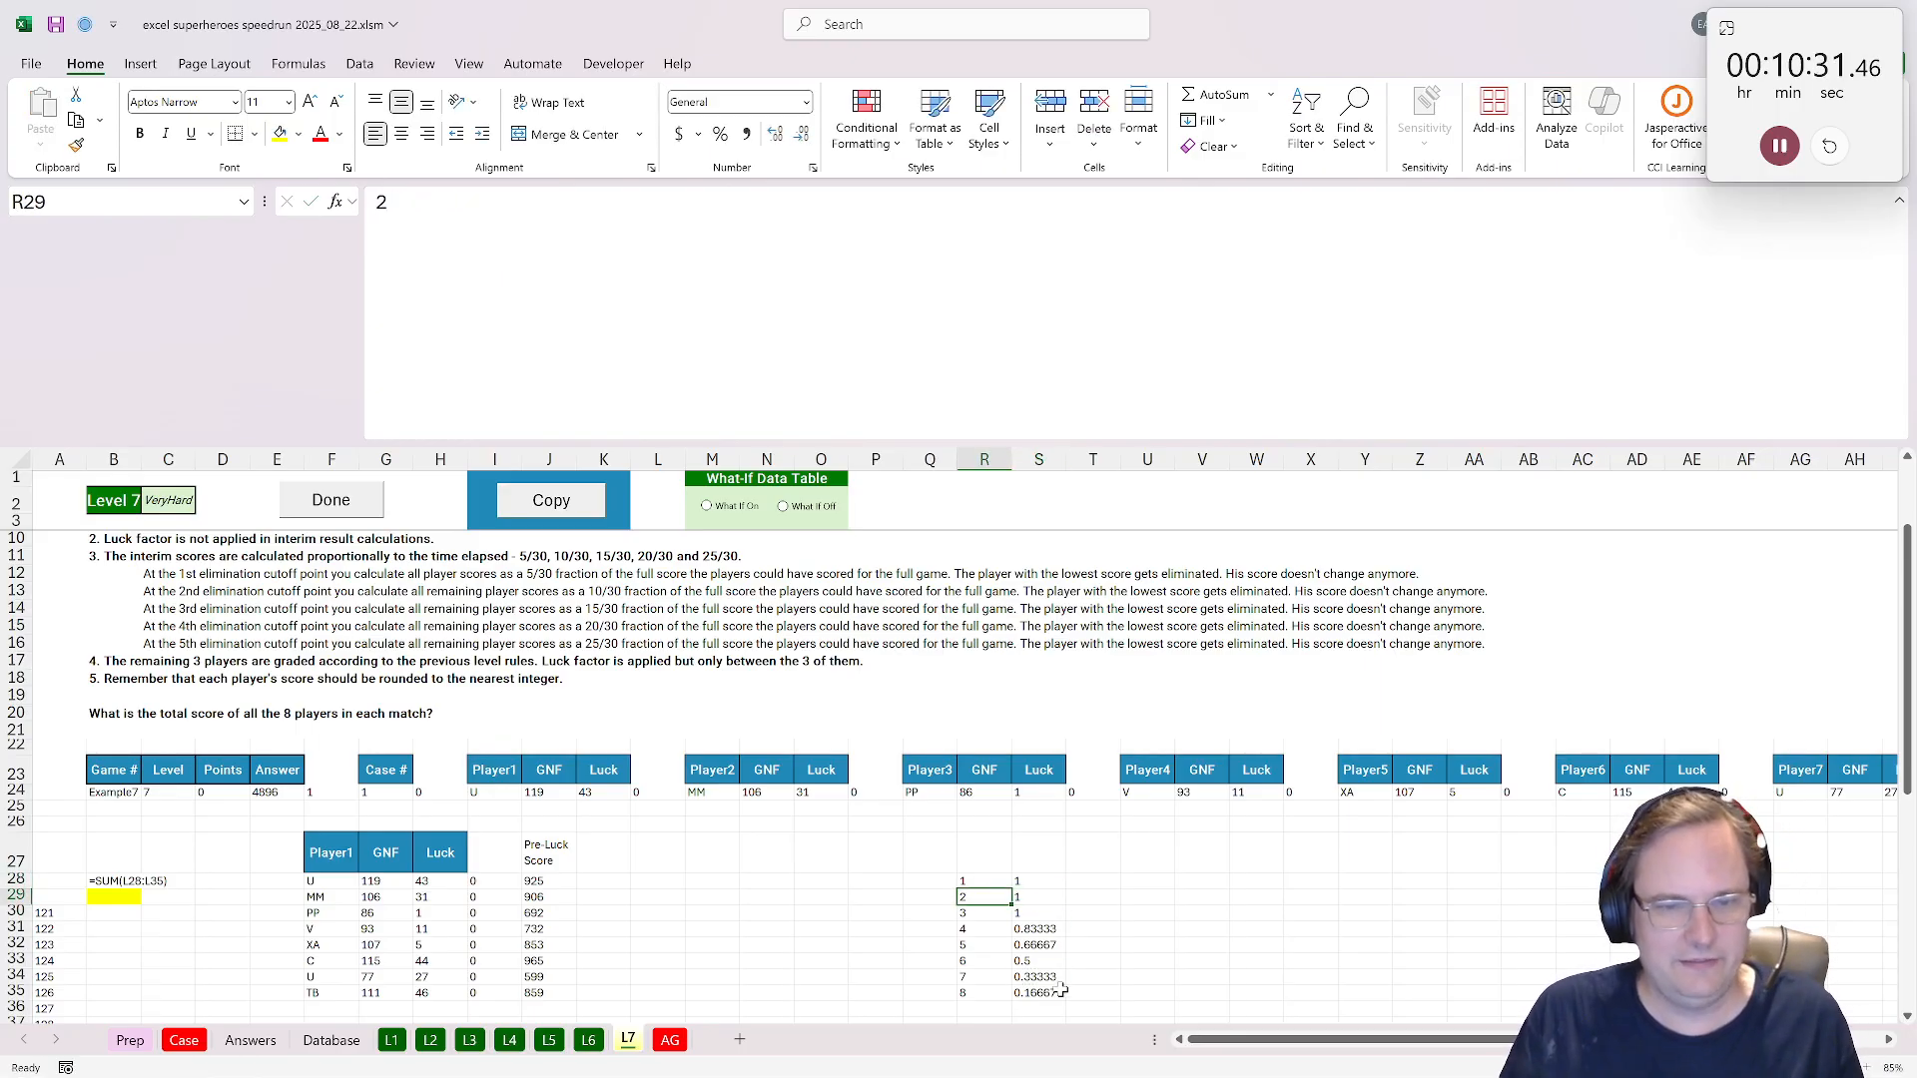
Rank the pre-luck scores with =RANK(J28,$J$28:$J$35) in K28 and fill it down to all eight players.
left_click(637, 883)
left_click(608, 882)
type("=")
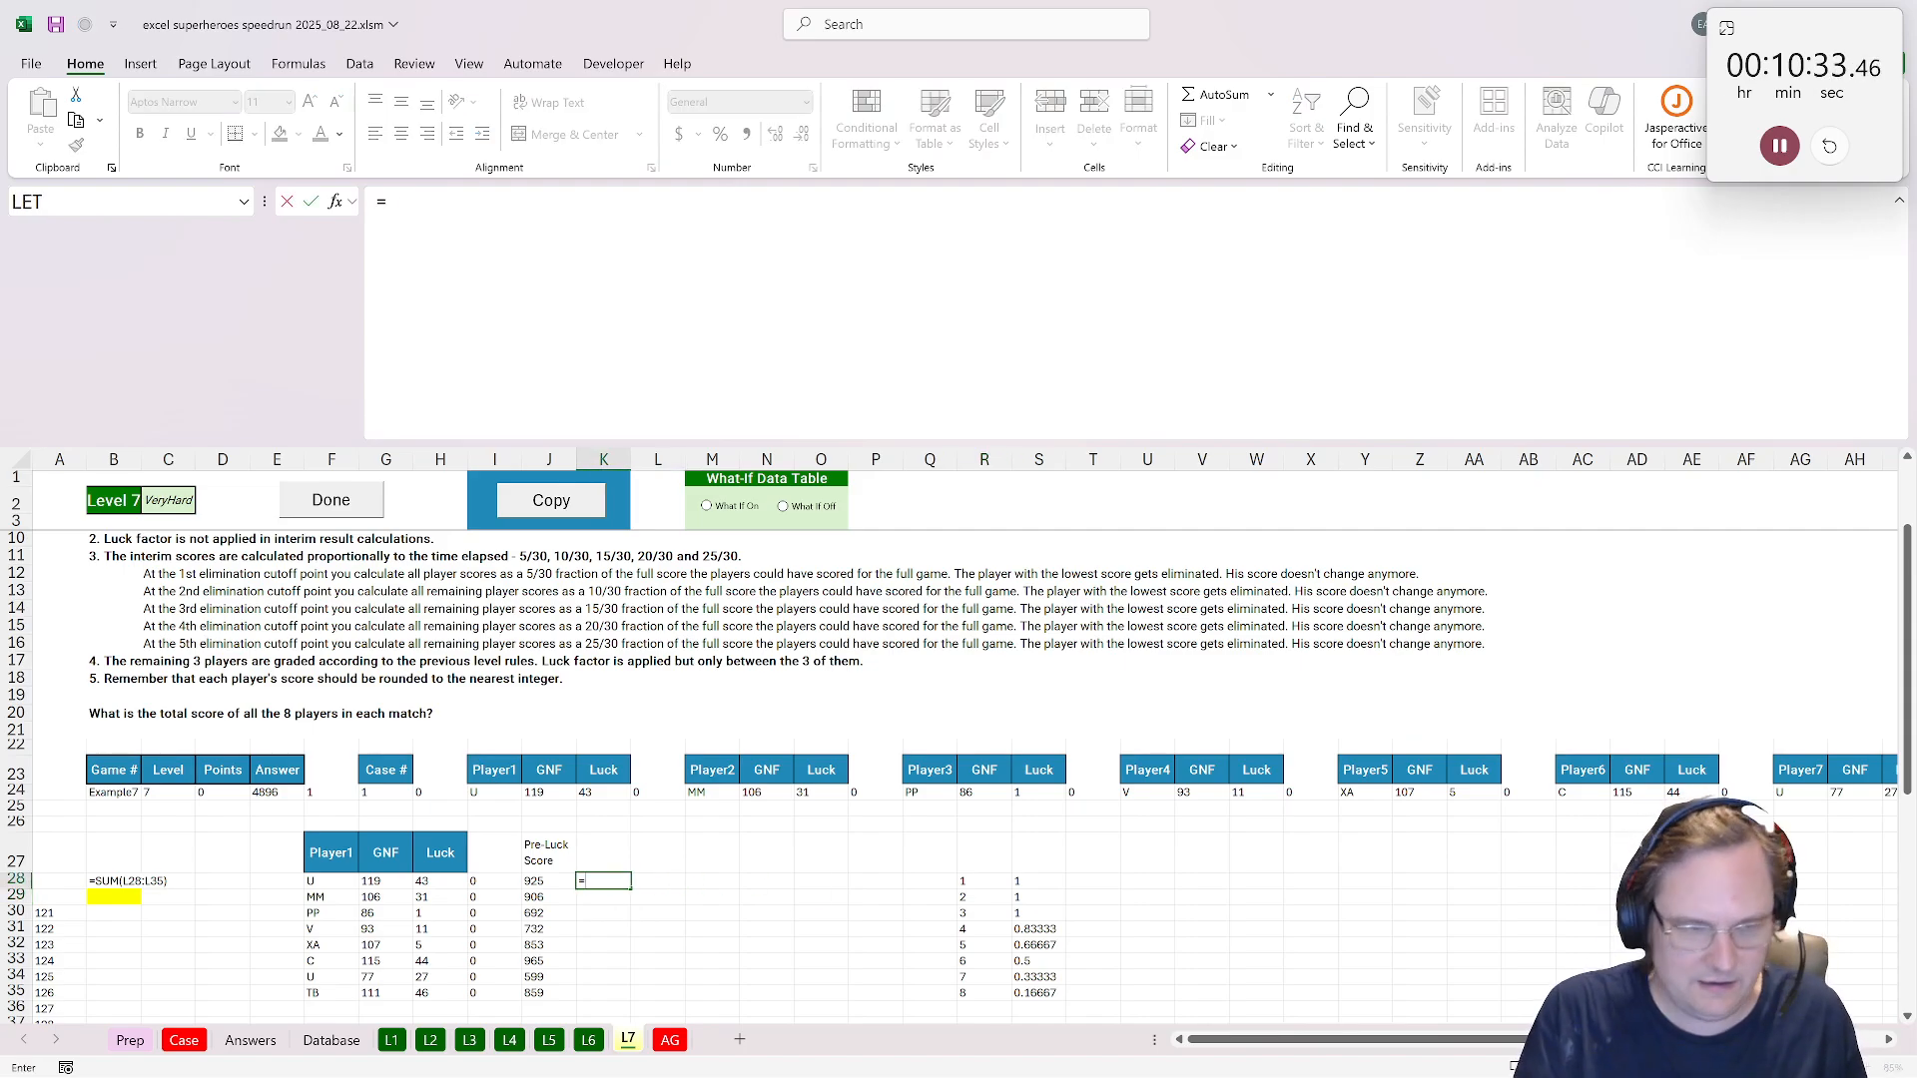
type("rank(")
left_click(548, 882)
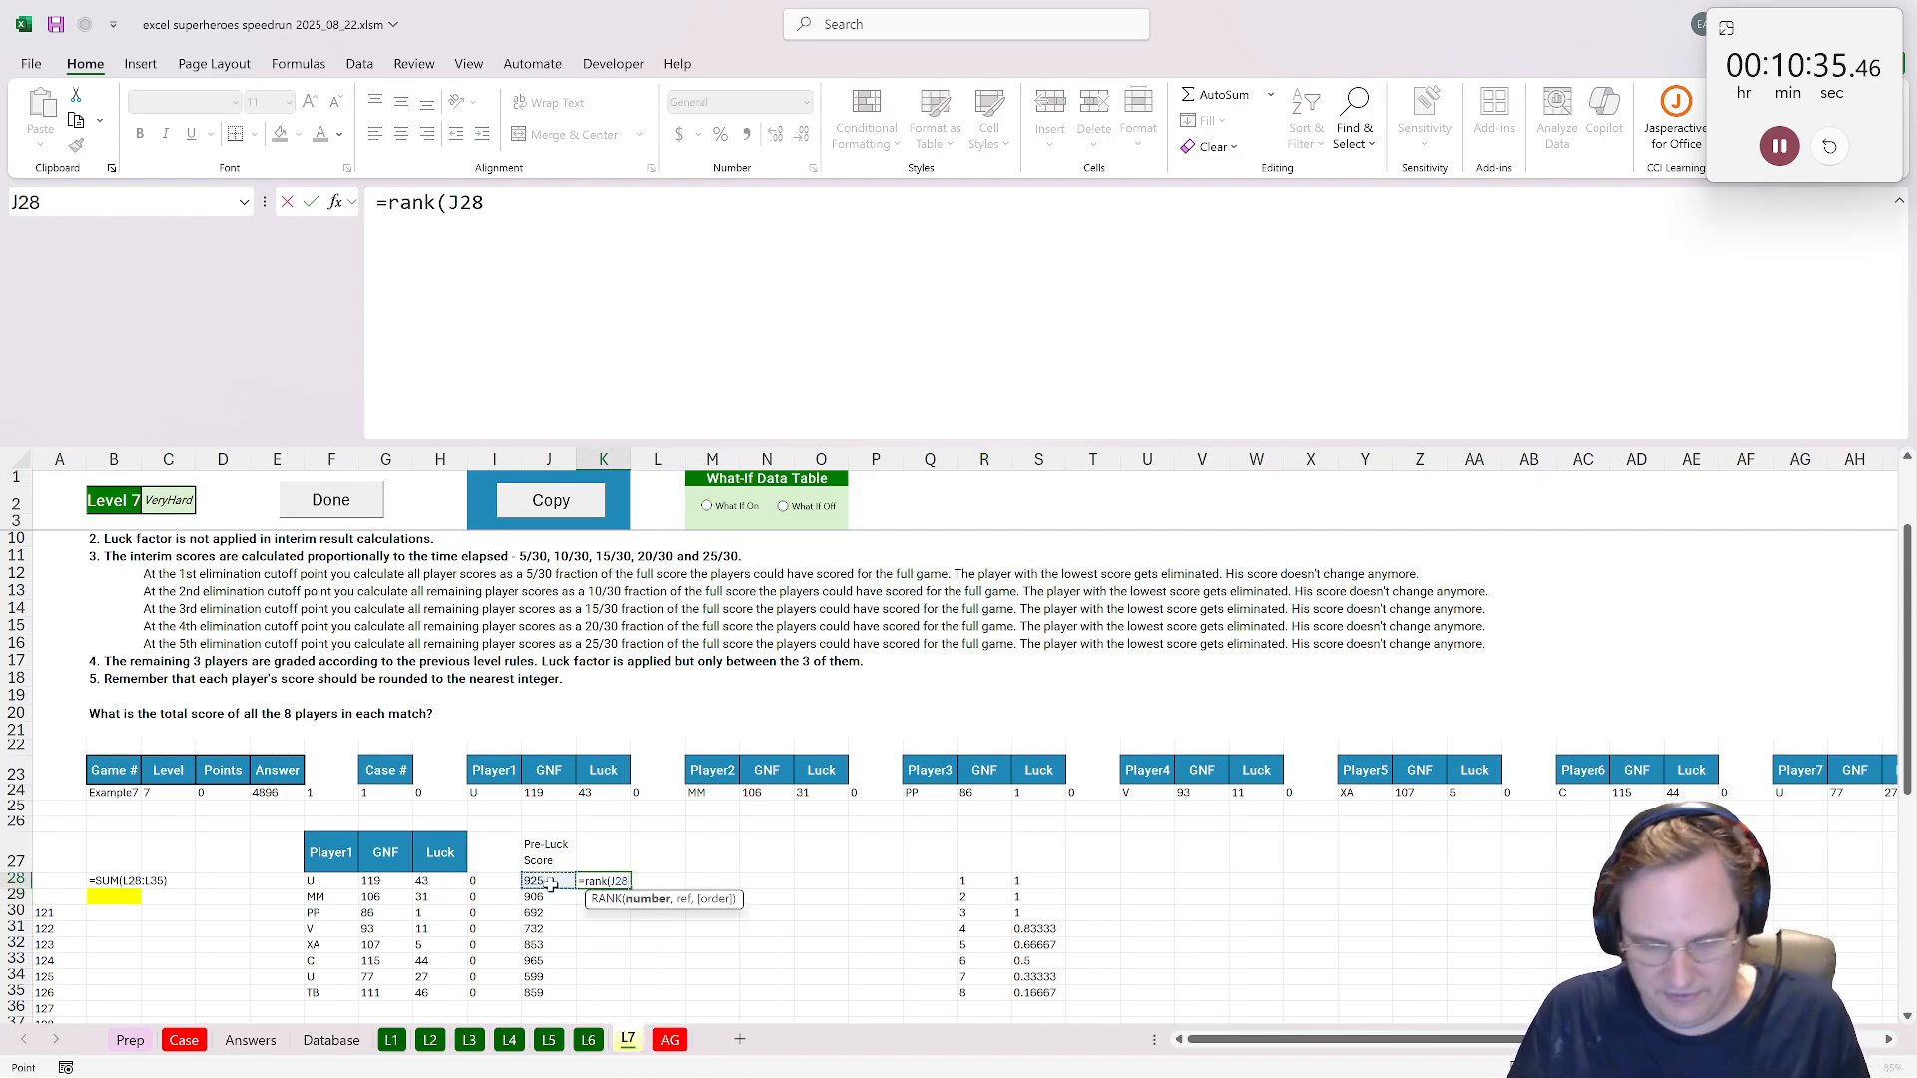
type(",")
left_click_drag(549, 882, 548, 993)
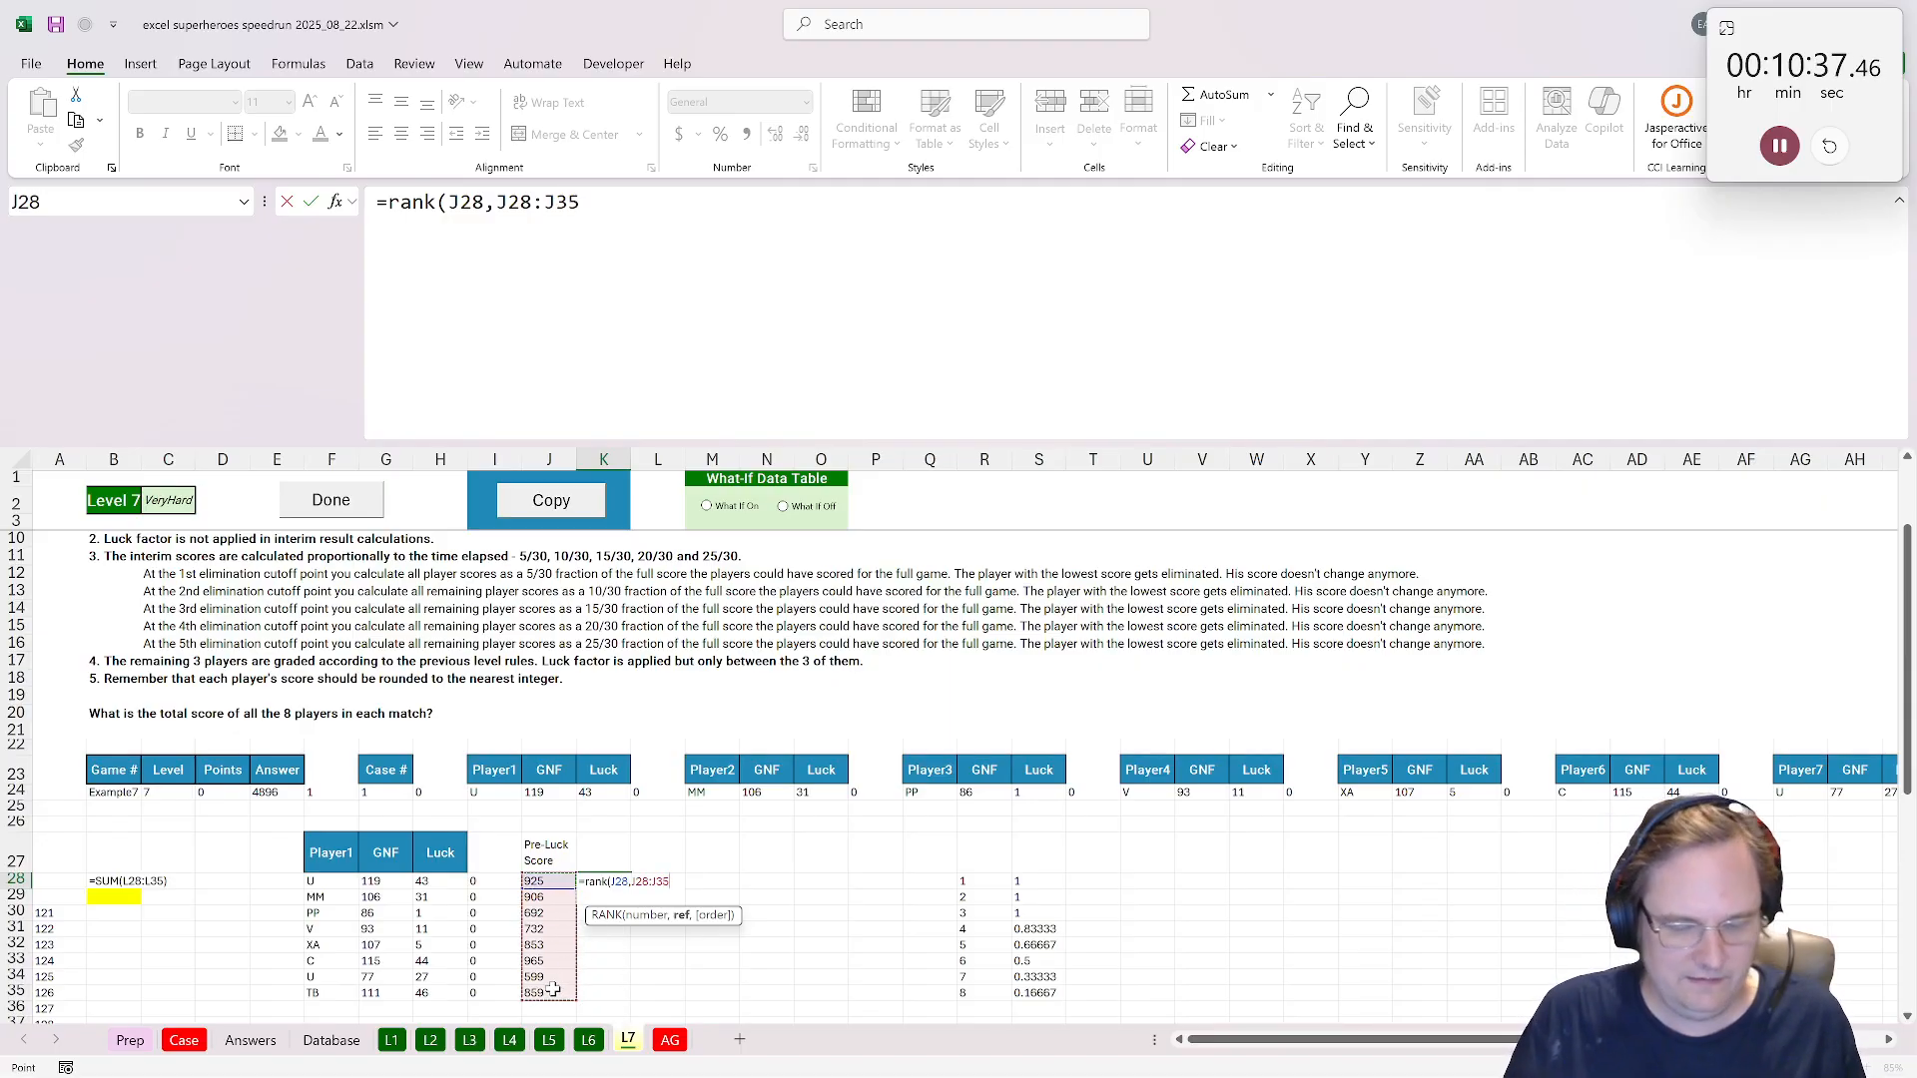
left_click_drag(527, 203, 460, 202)
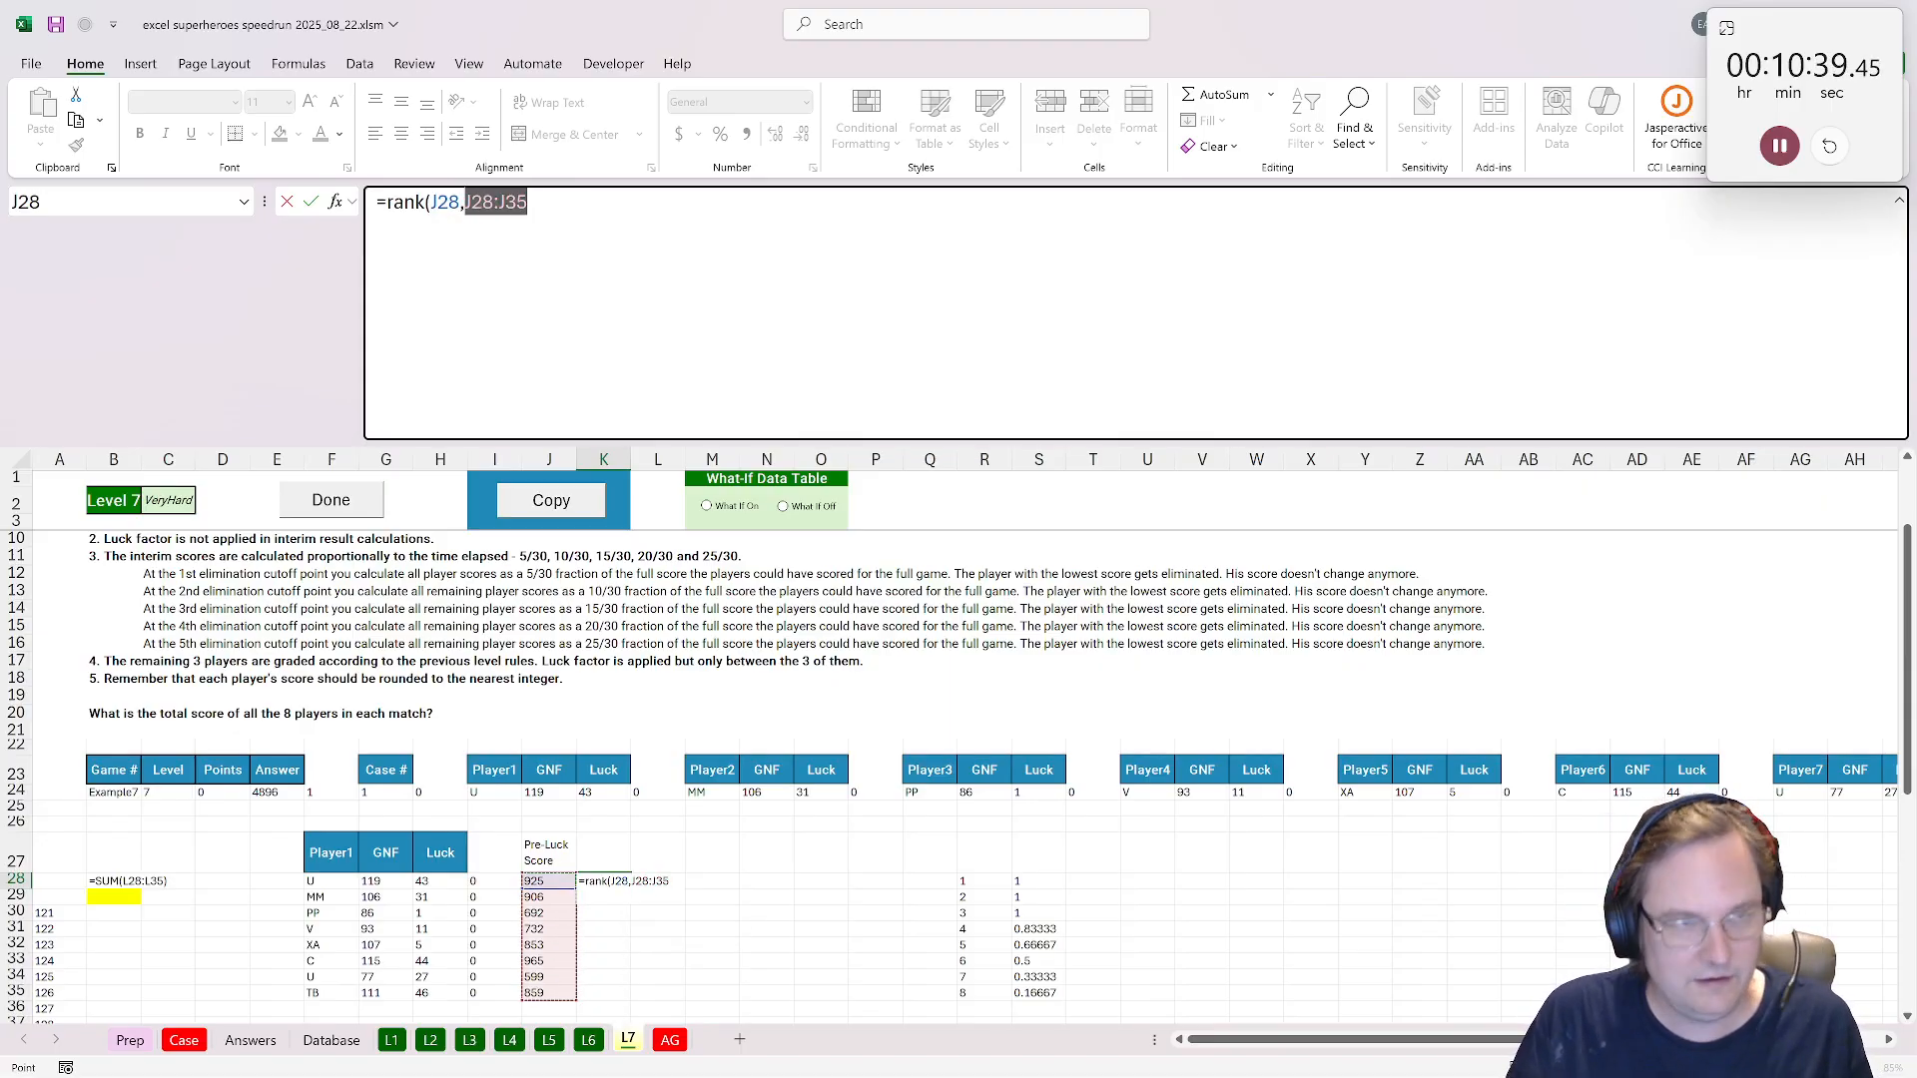
key("F4")
key("ctrl+Return")
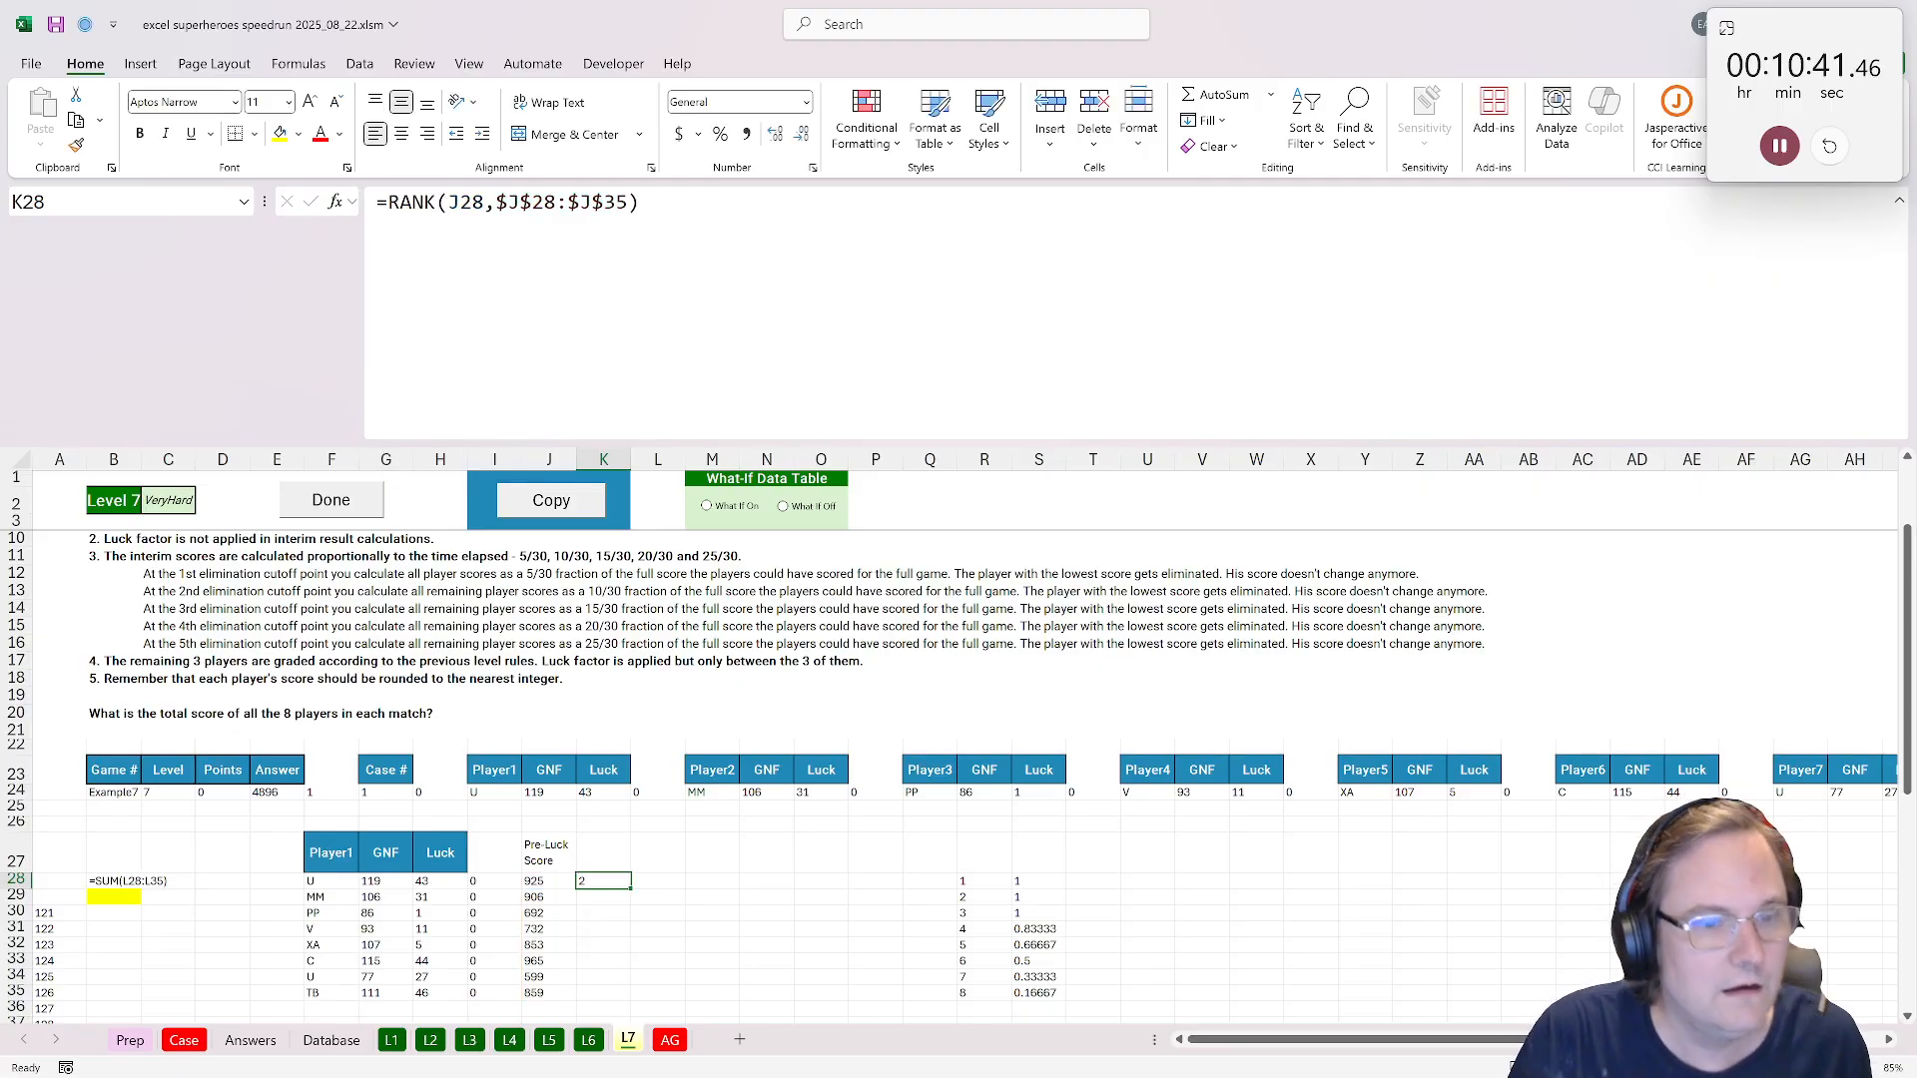
double_click(631, 889)
Start an XLOOKUP in L28 that finds rank K28 in R28:R35 and returns the time fraction from S28:S35.
left_click(675, 880)
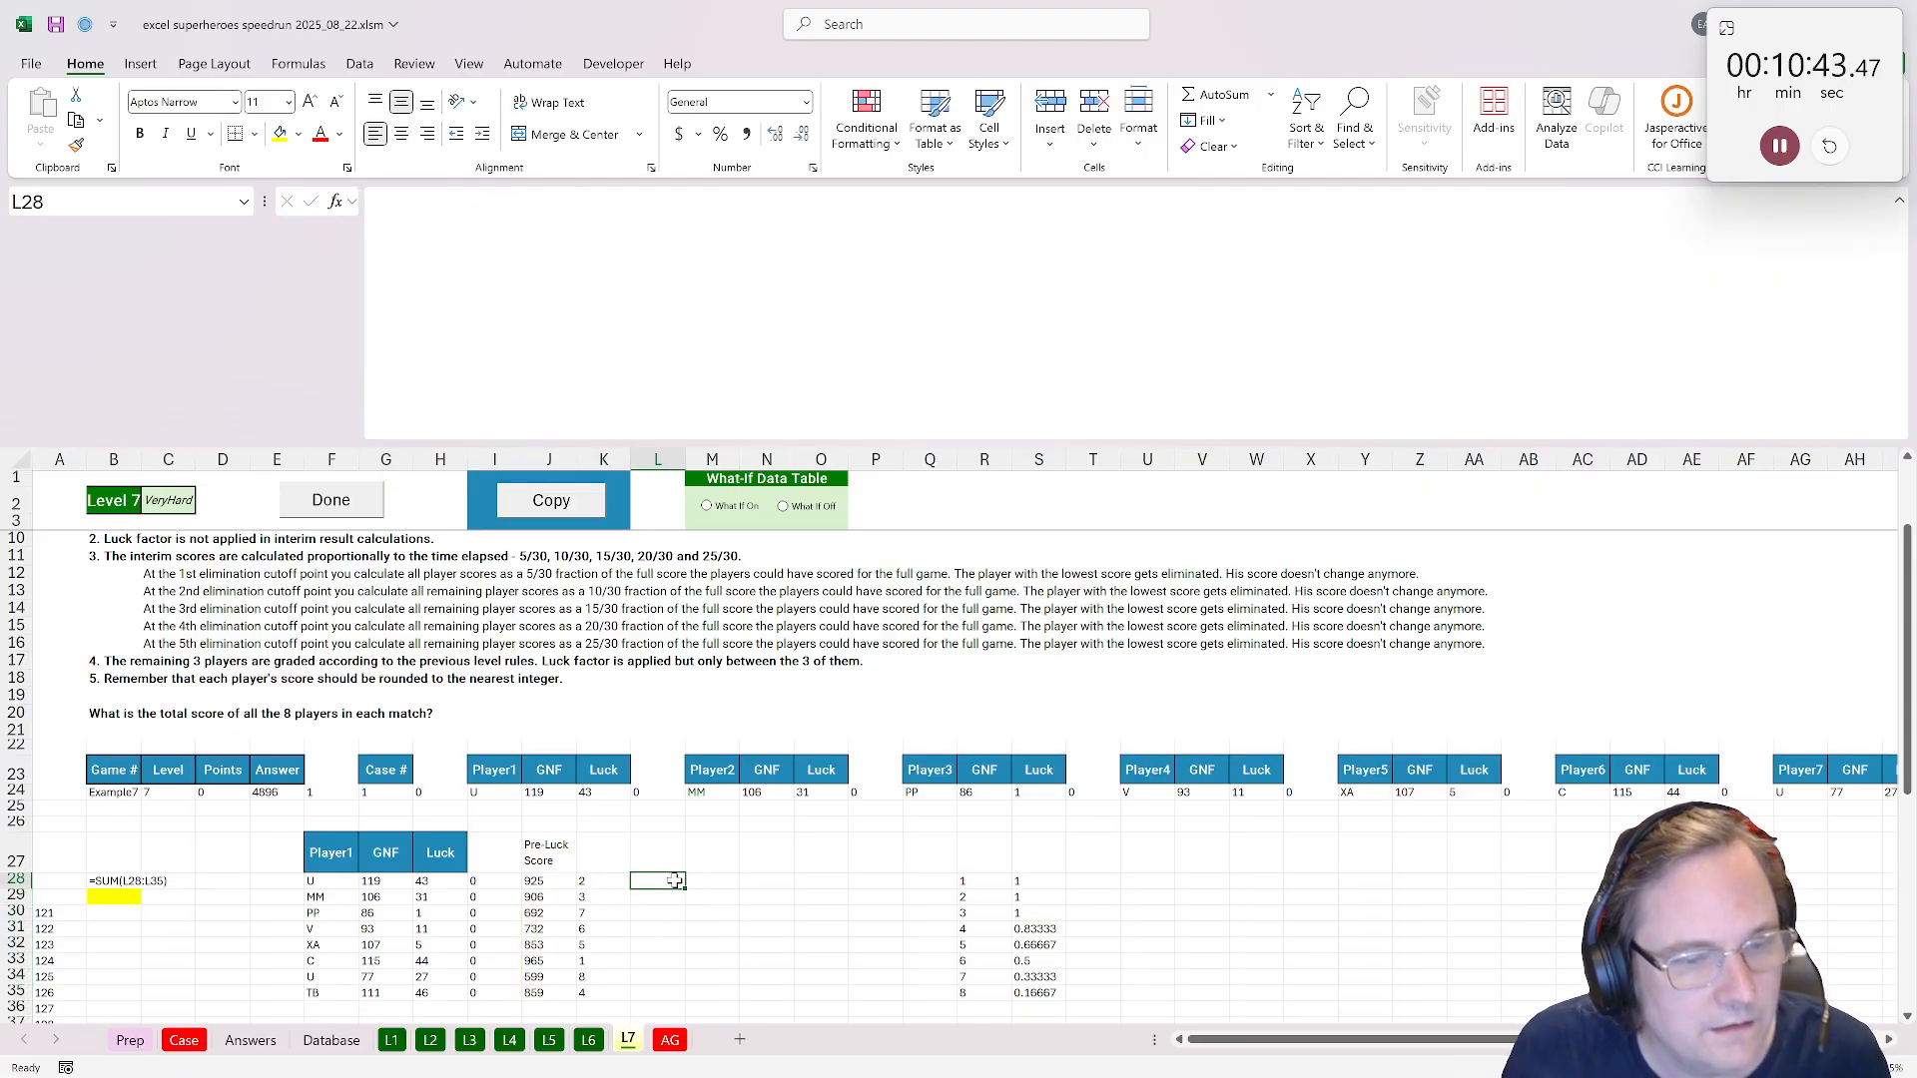
type("=xlooku")
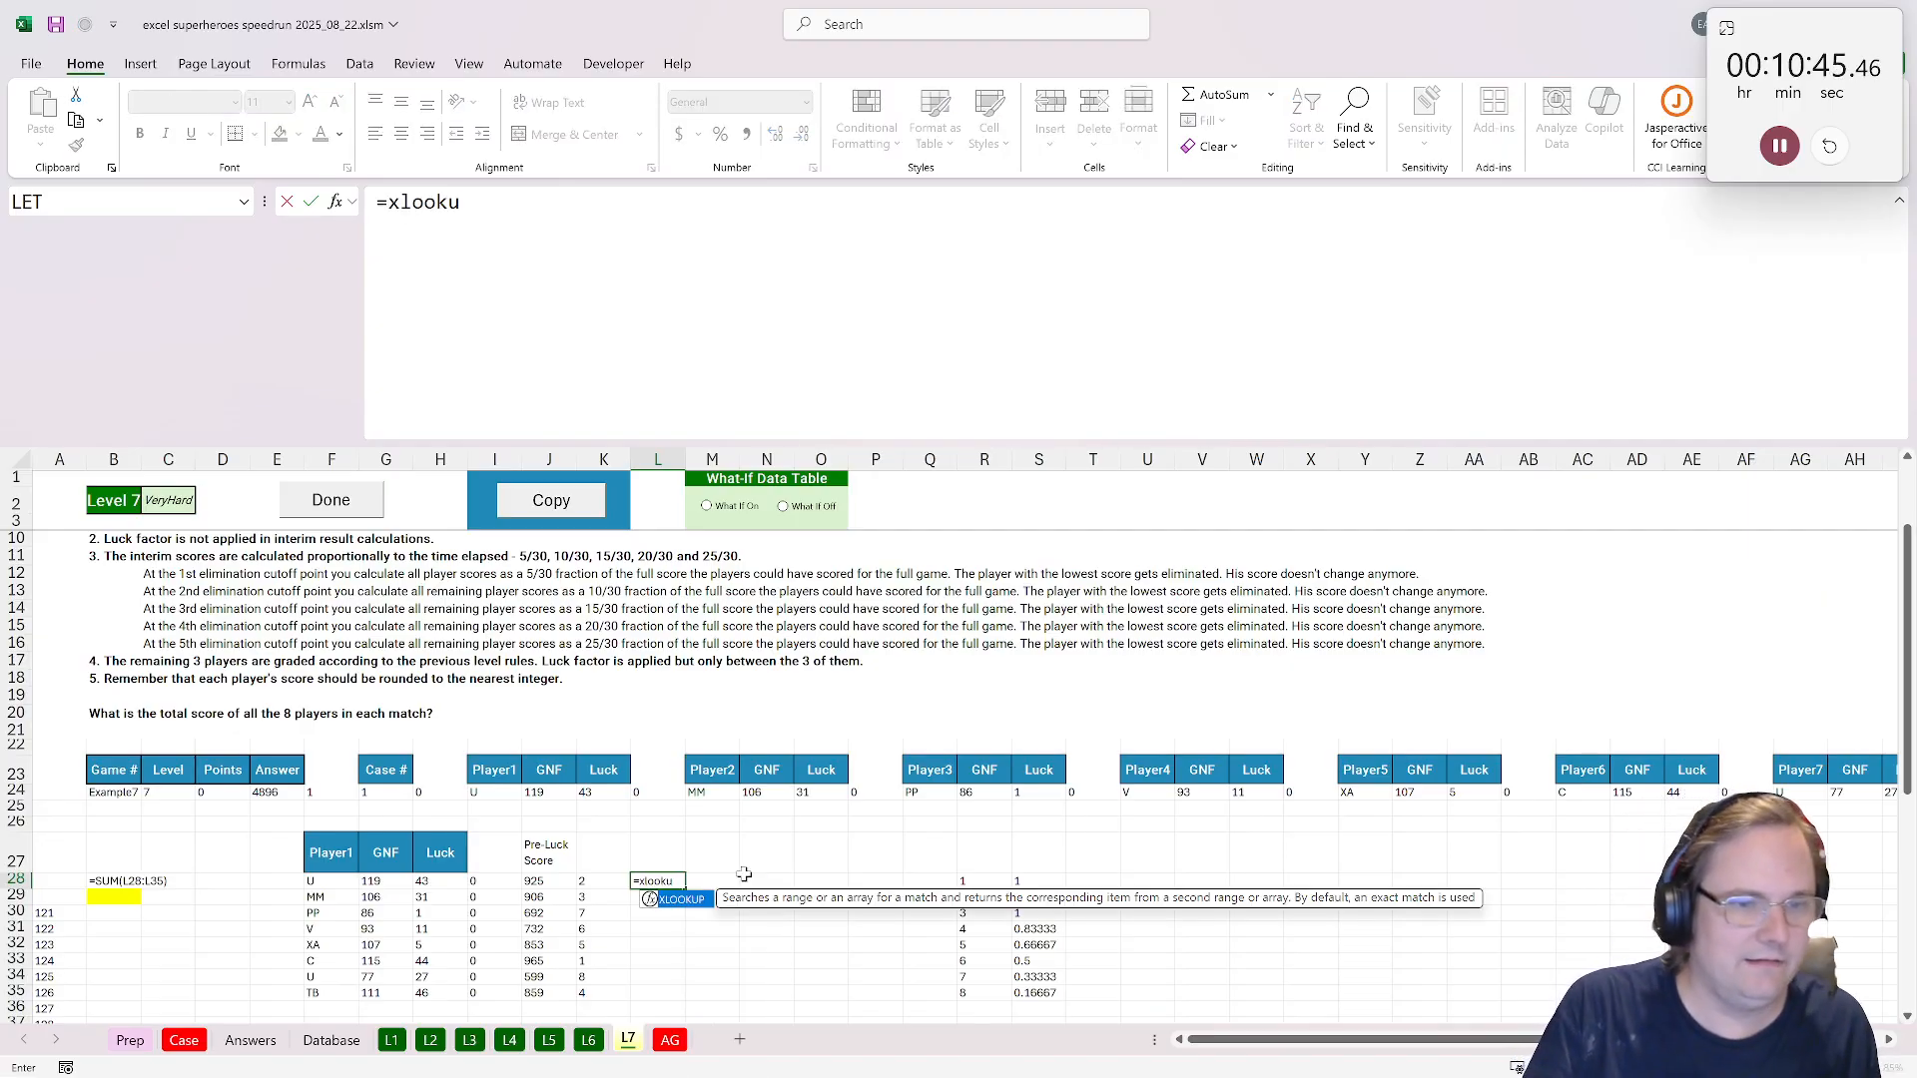
type("P(")
left_click(580, 881)
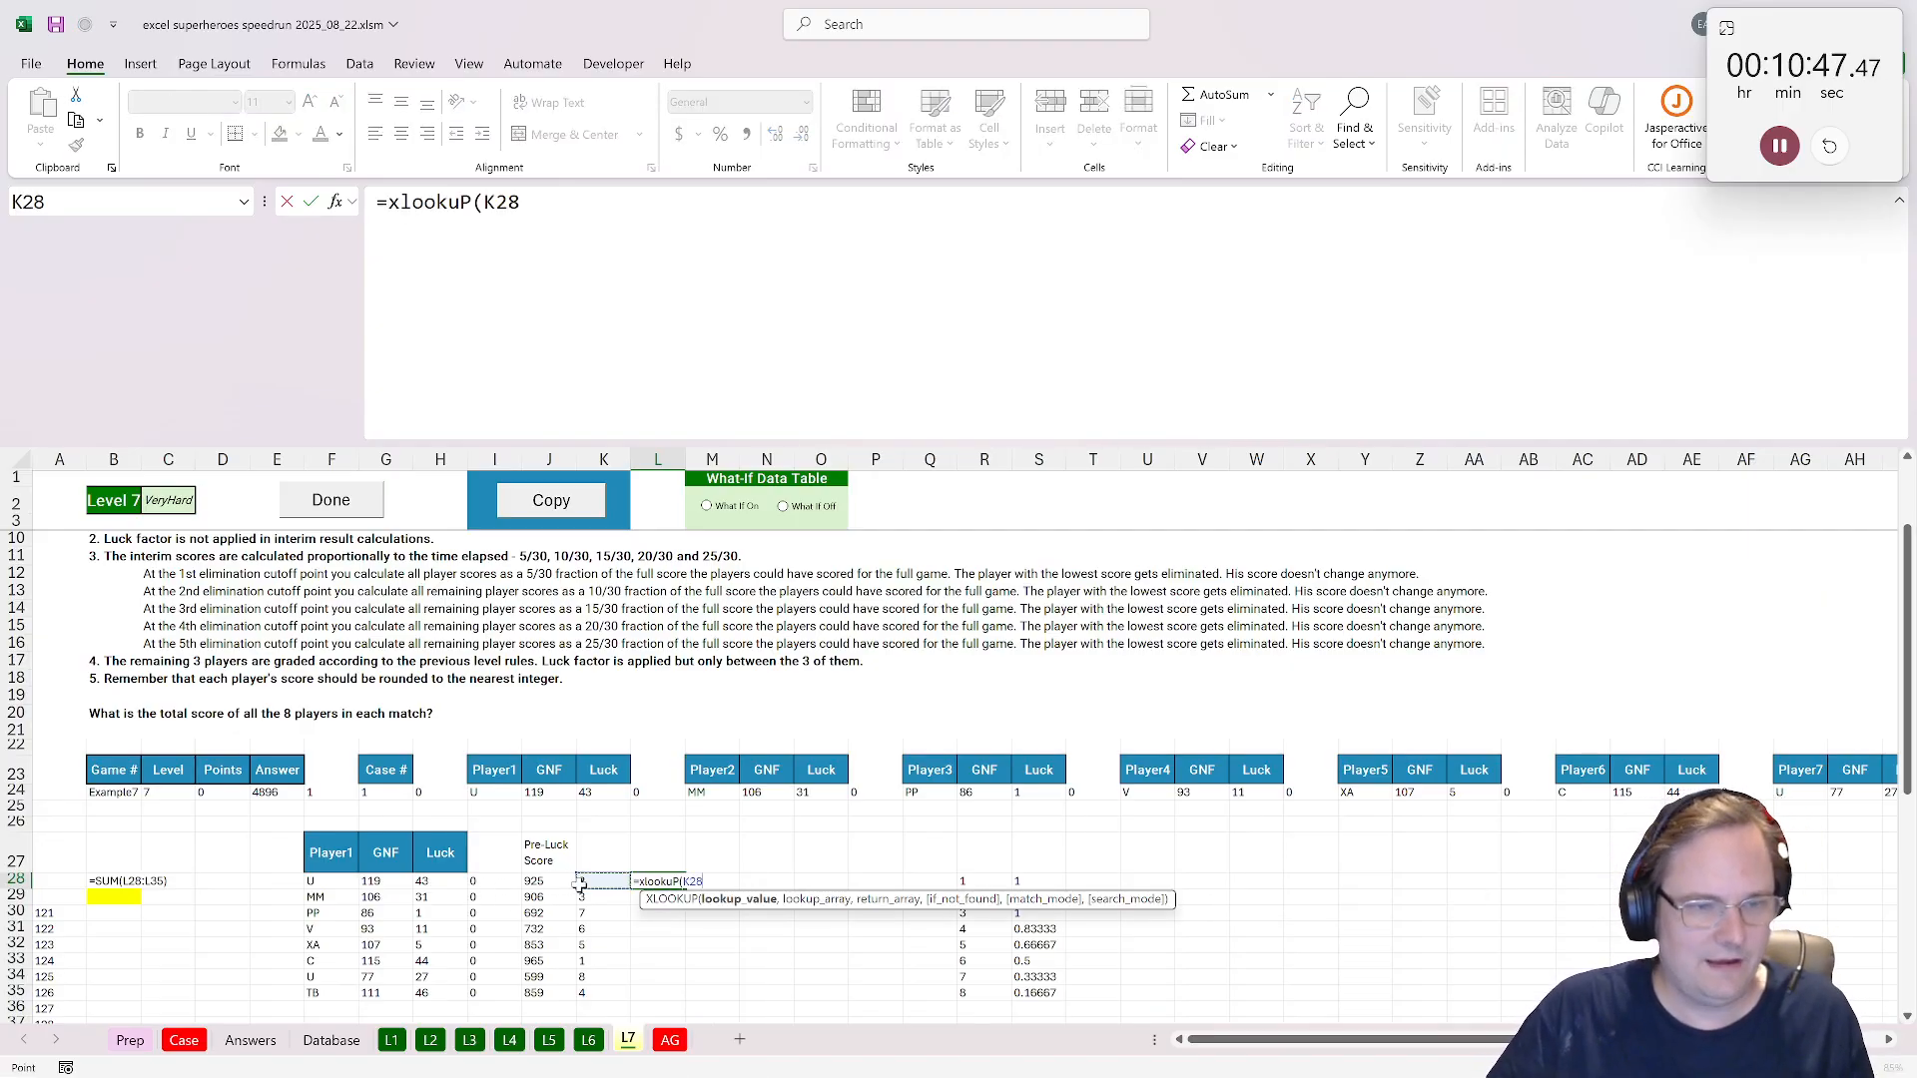
type(",")
left_click(977, 883)
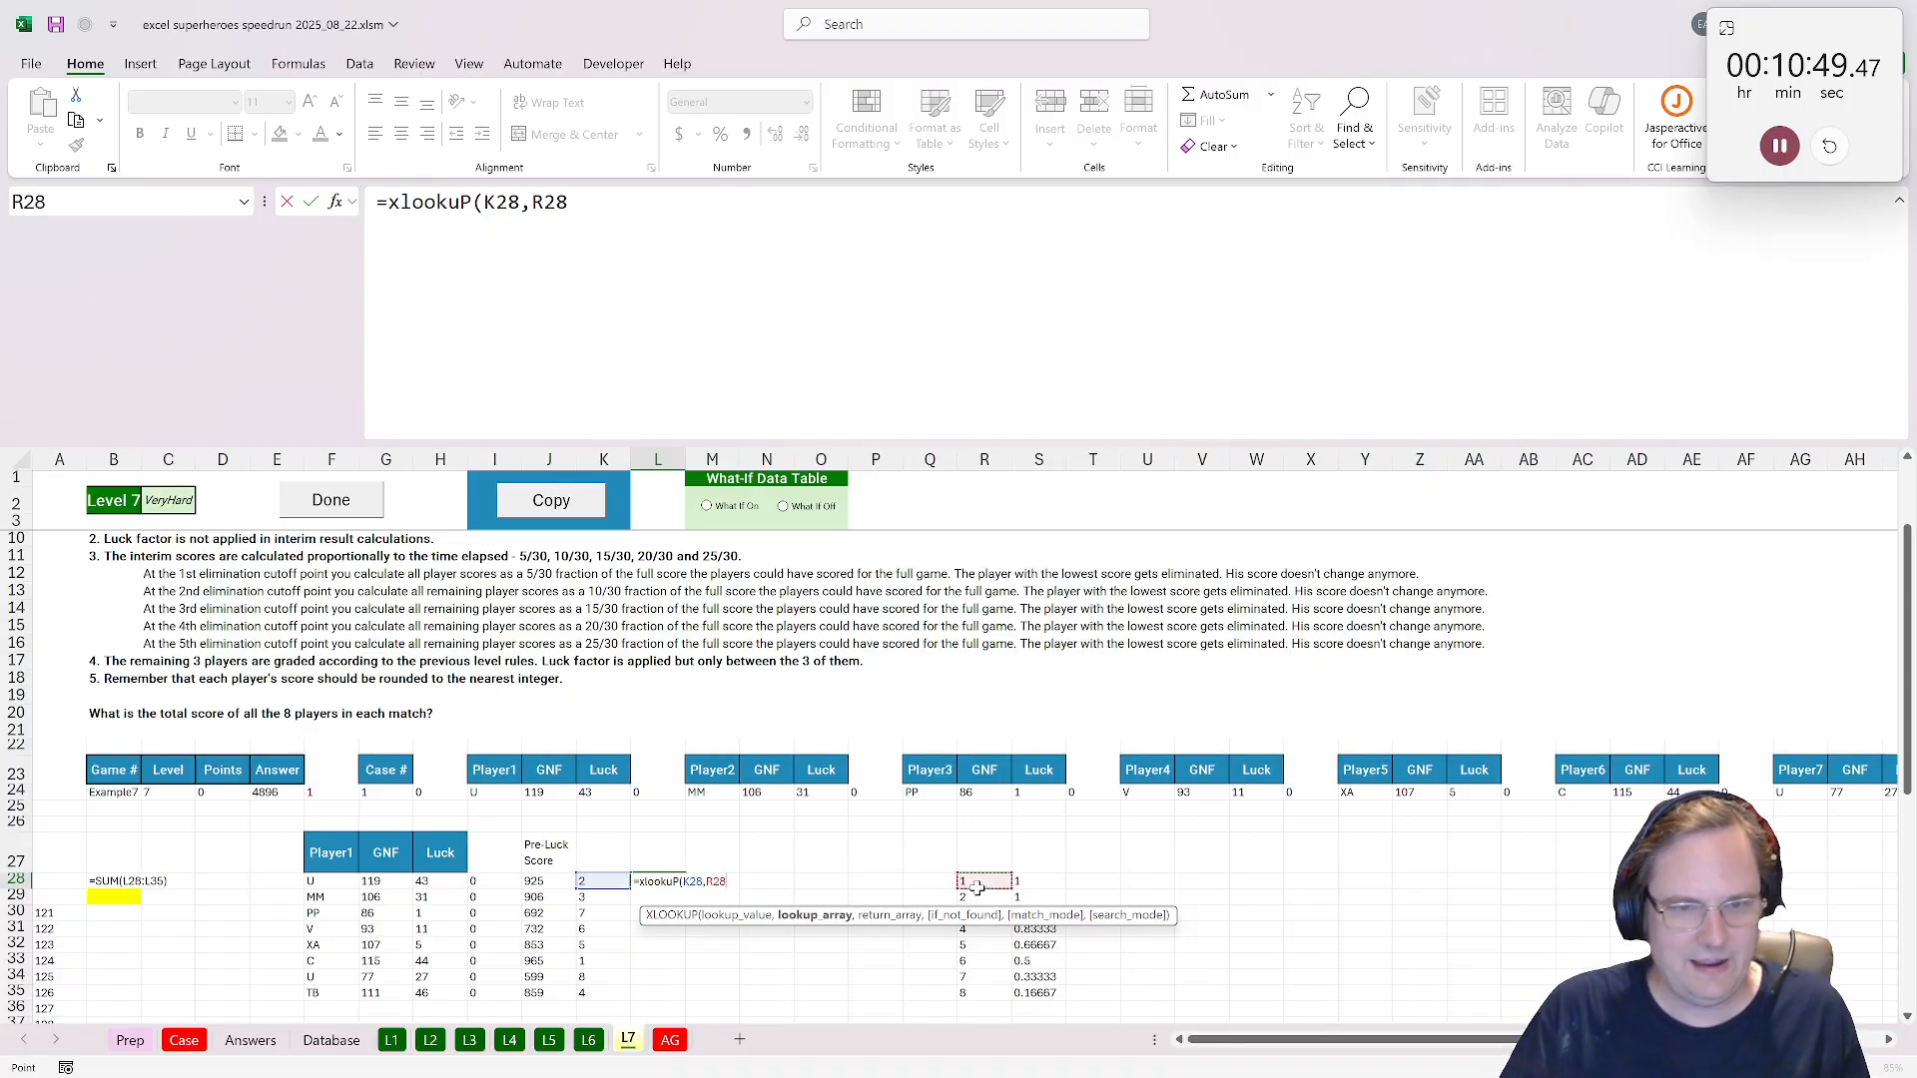
left_click_drag(977, 887, 971, 995)
type(",")
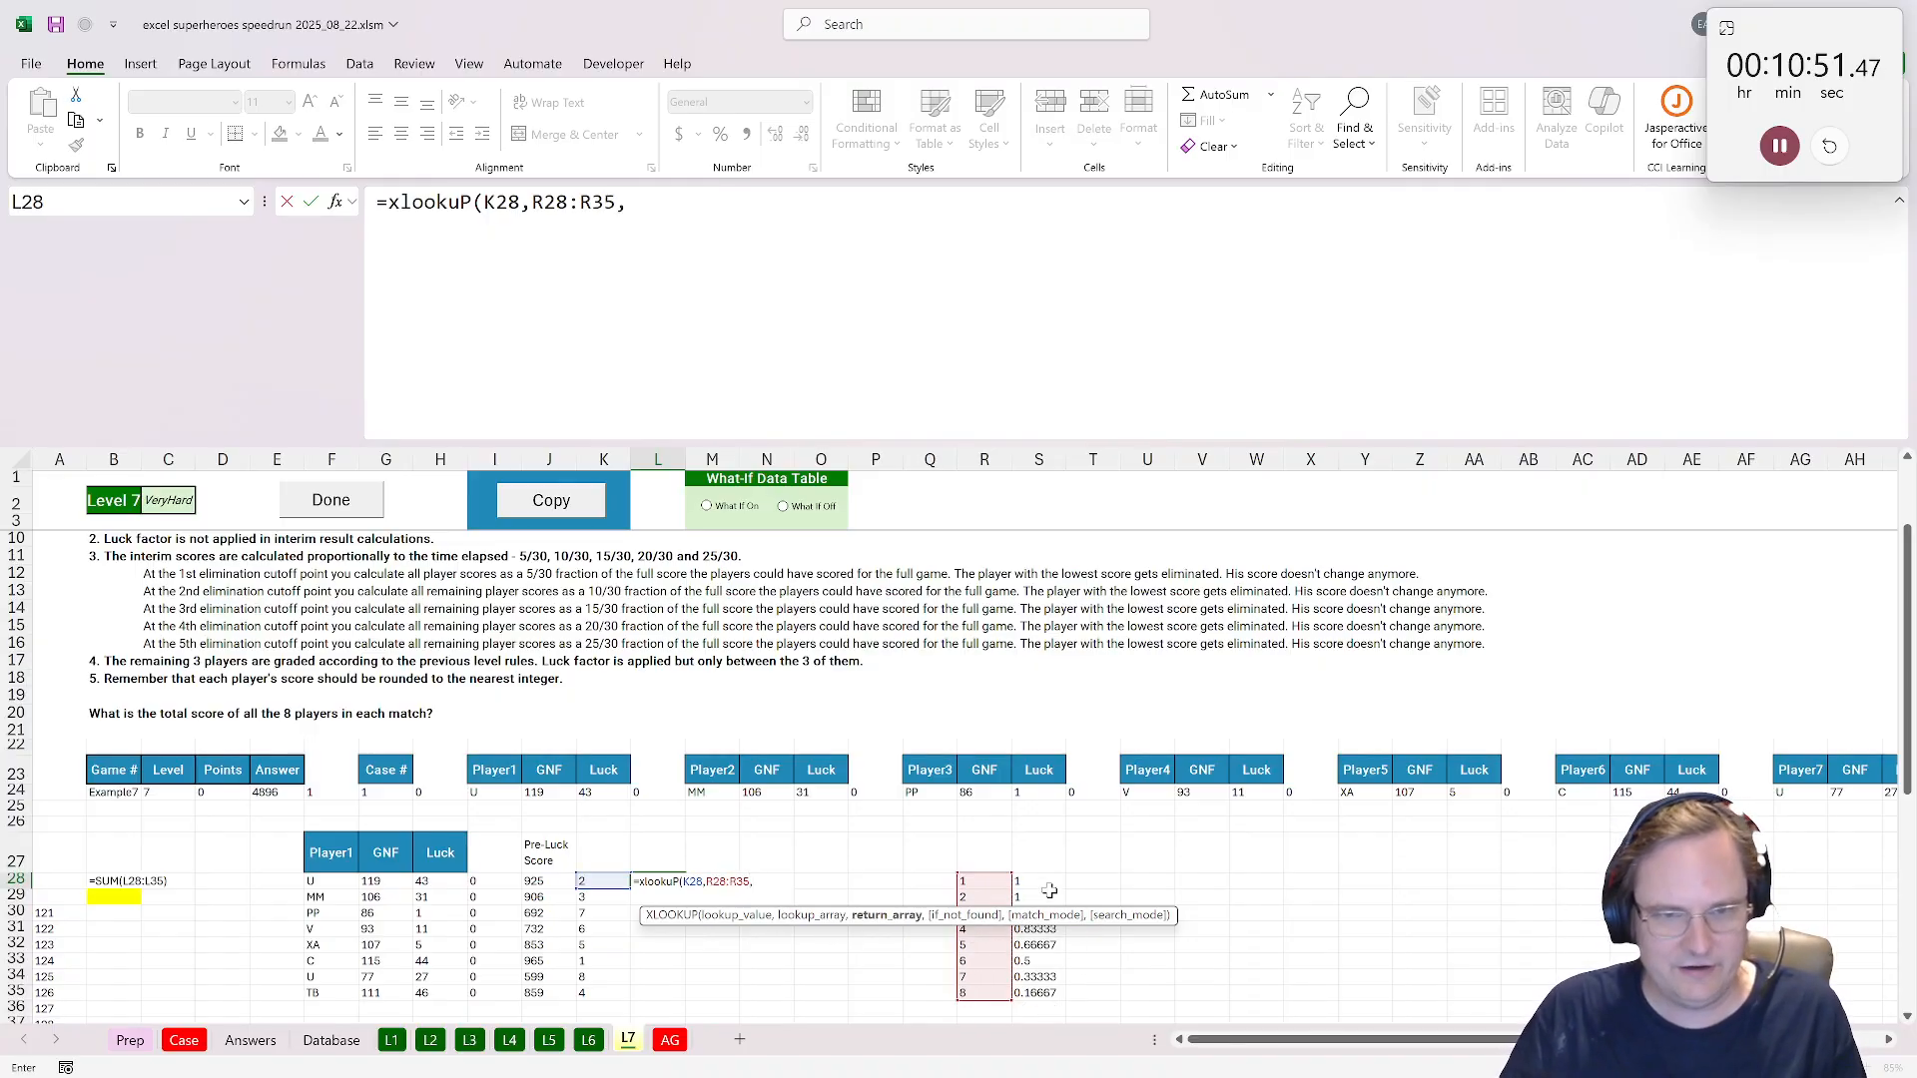
left_click_drag(1043, 885, 1042, 993)
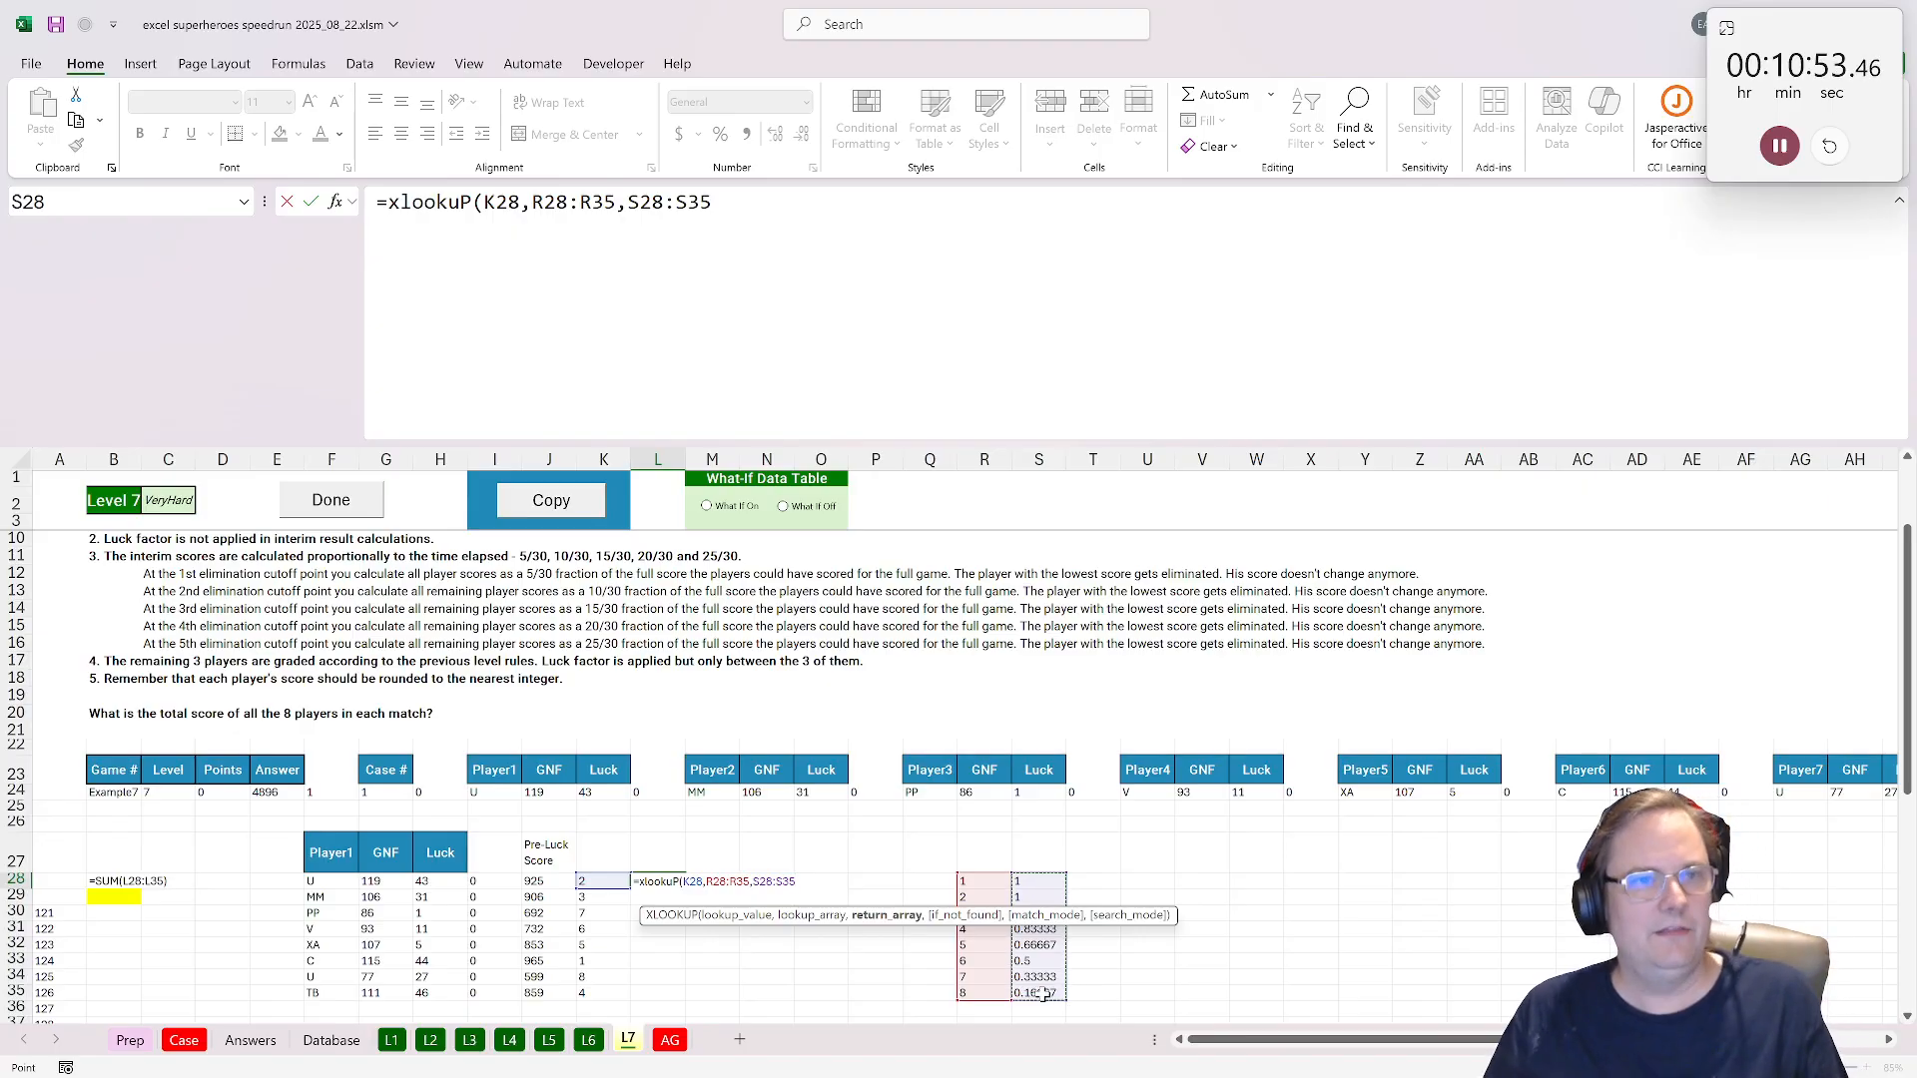
Complete the XLOOKUP in L28 that matches K28 against R28:R35 and returns the factor from S28:S35.
key("ctrl+Return")
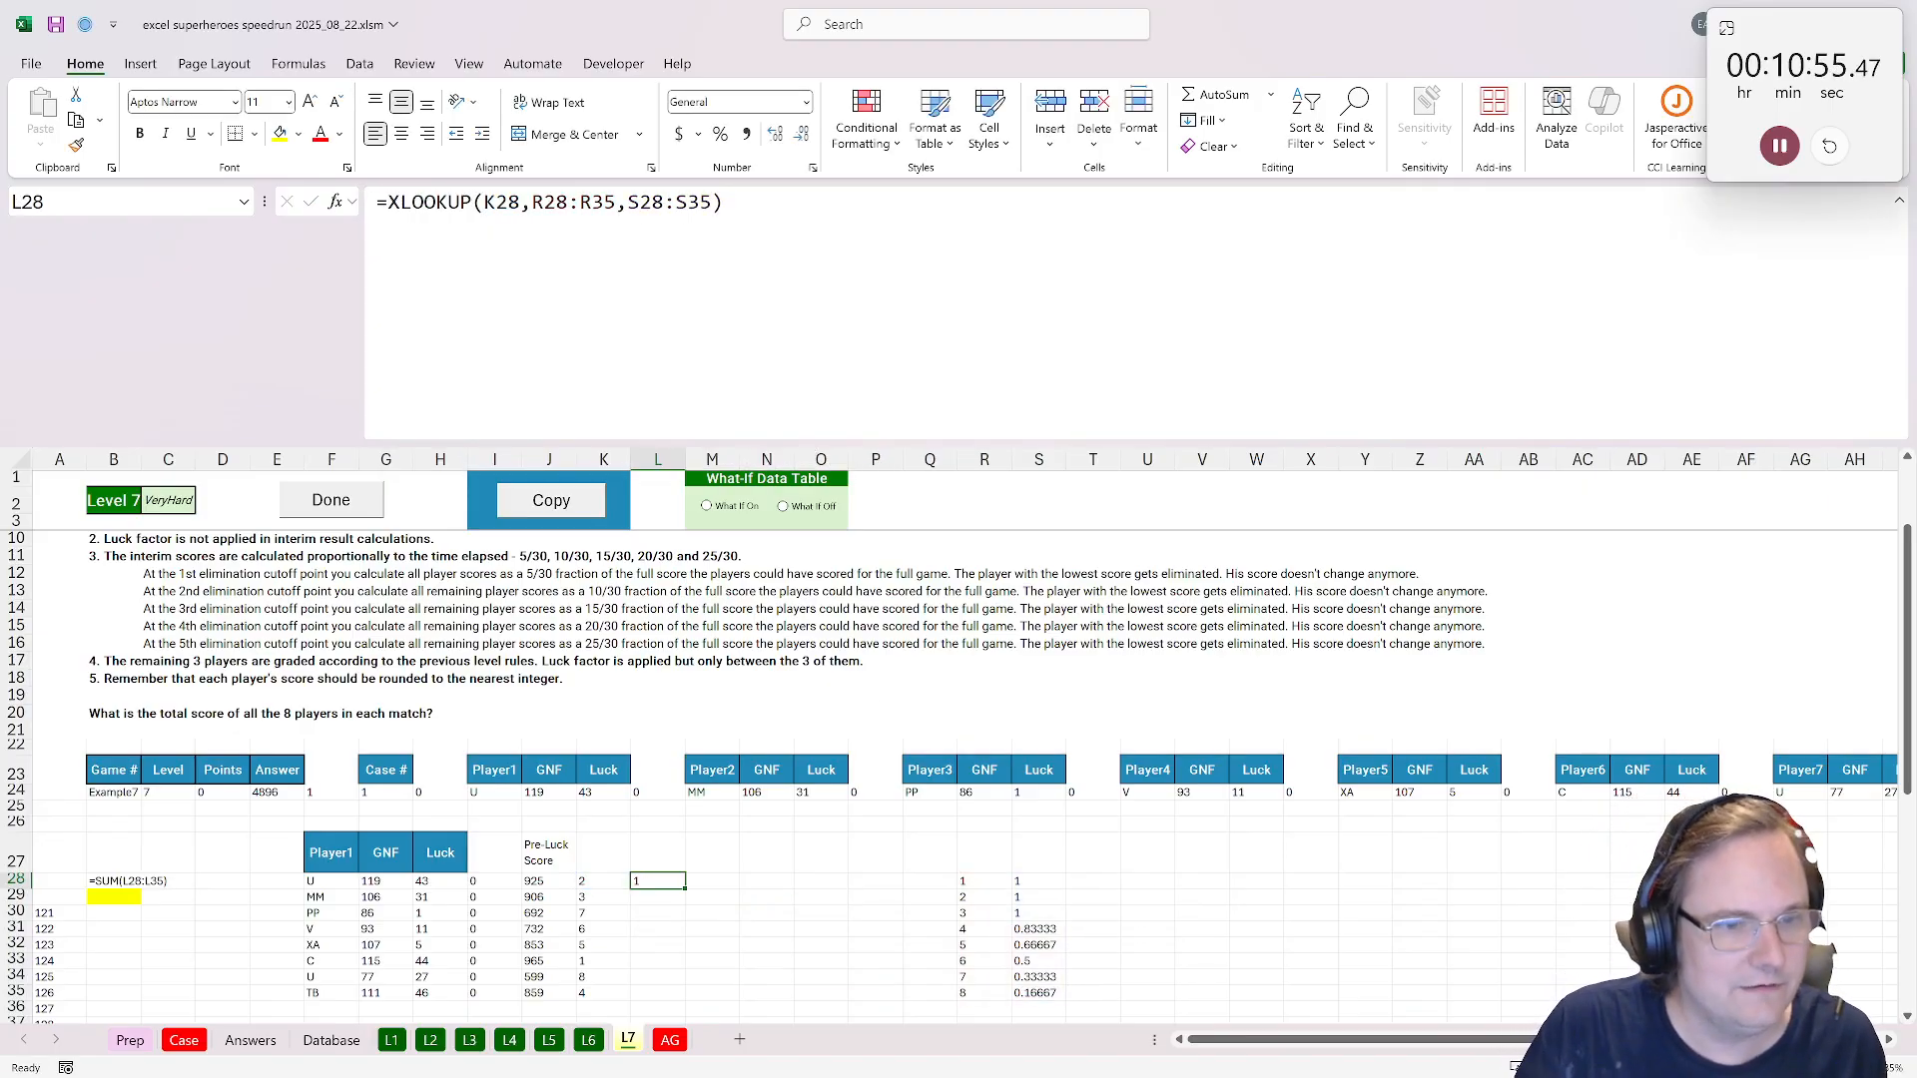
Remove the ROUND function from the LET formula in J28 so it returns the unrounded score.
key("Left")
key("Left")
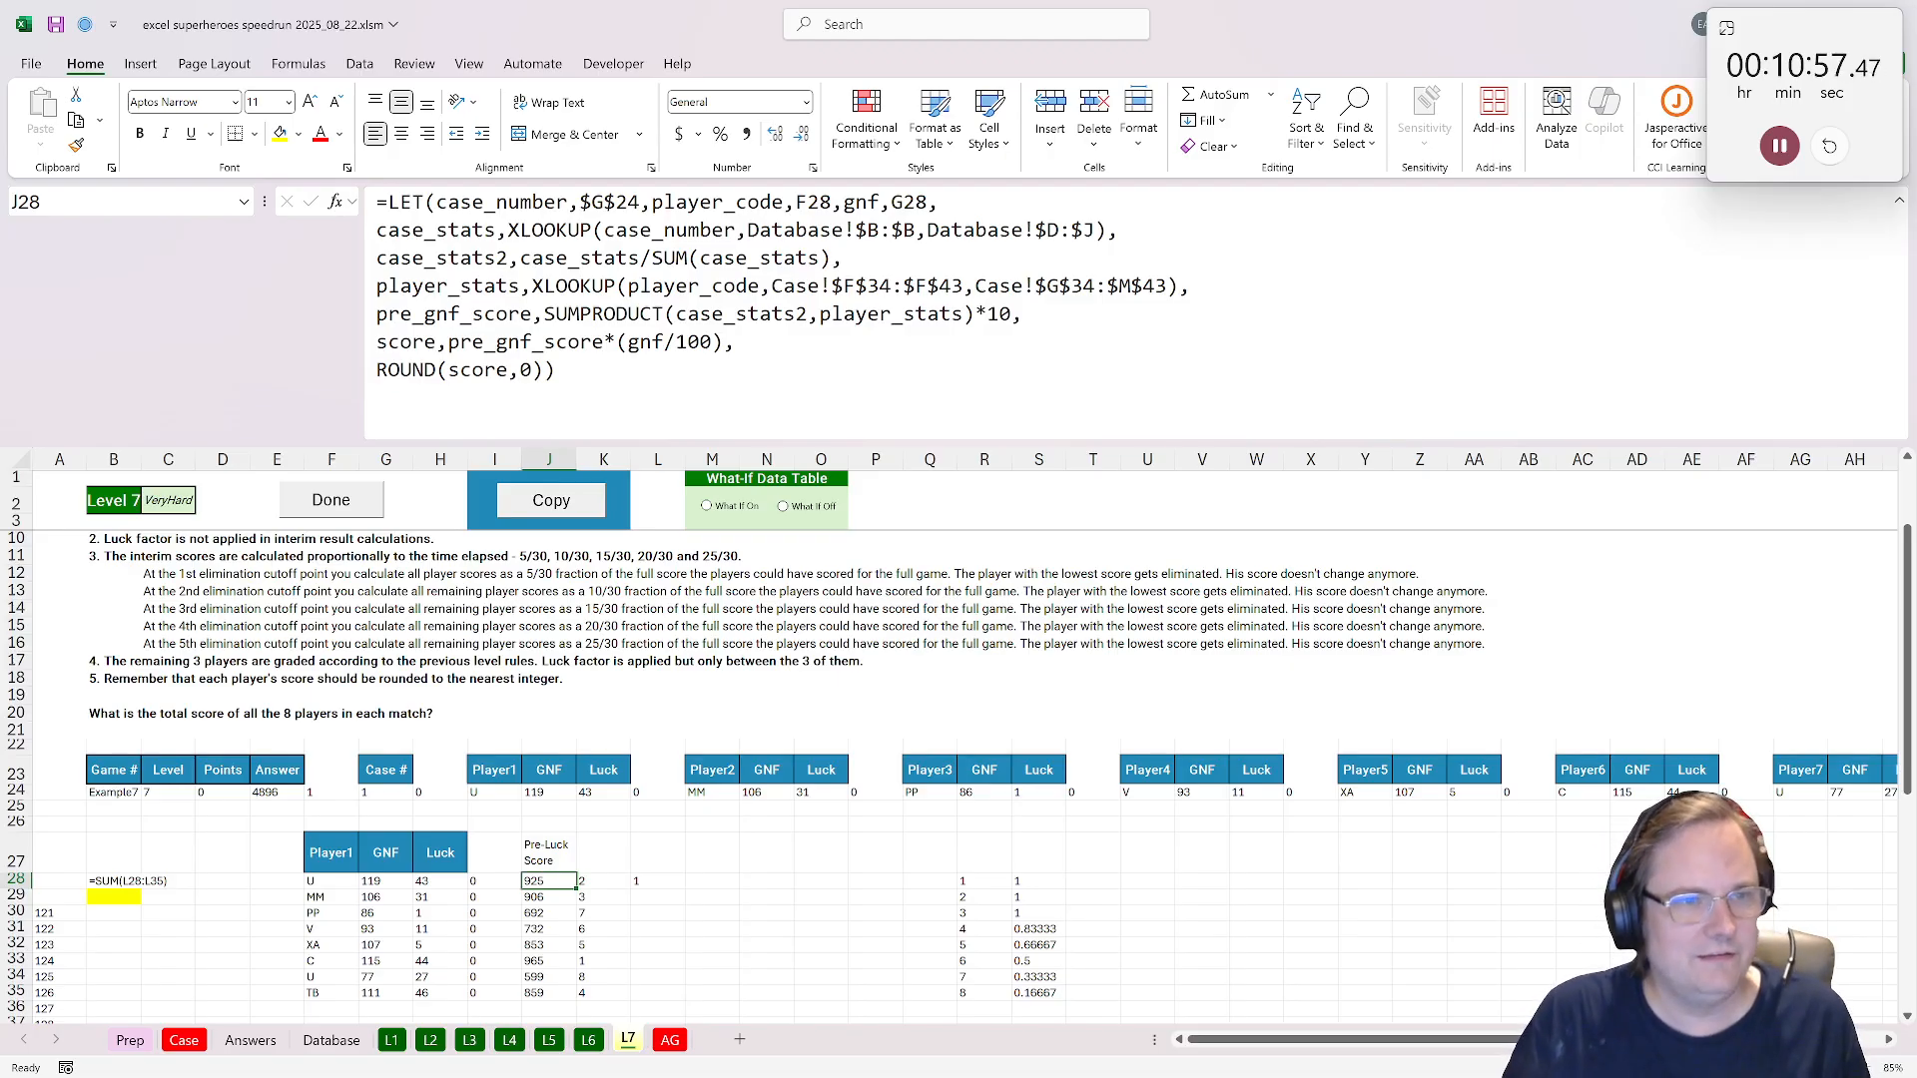
key("F2")
key("Left")
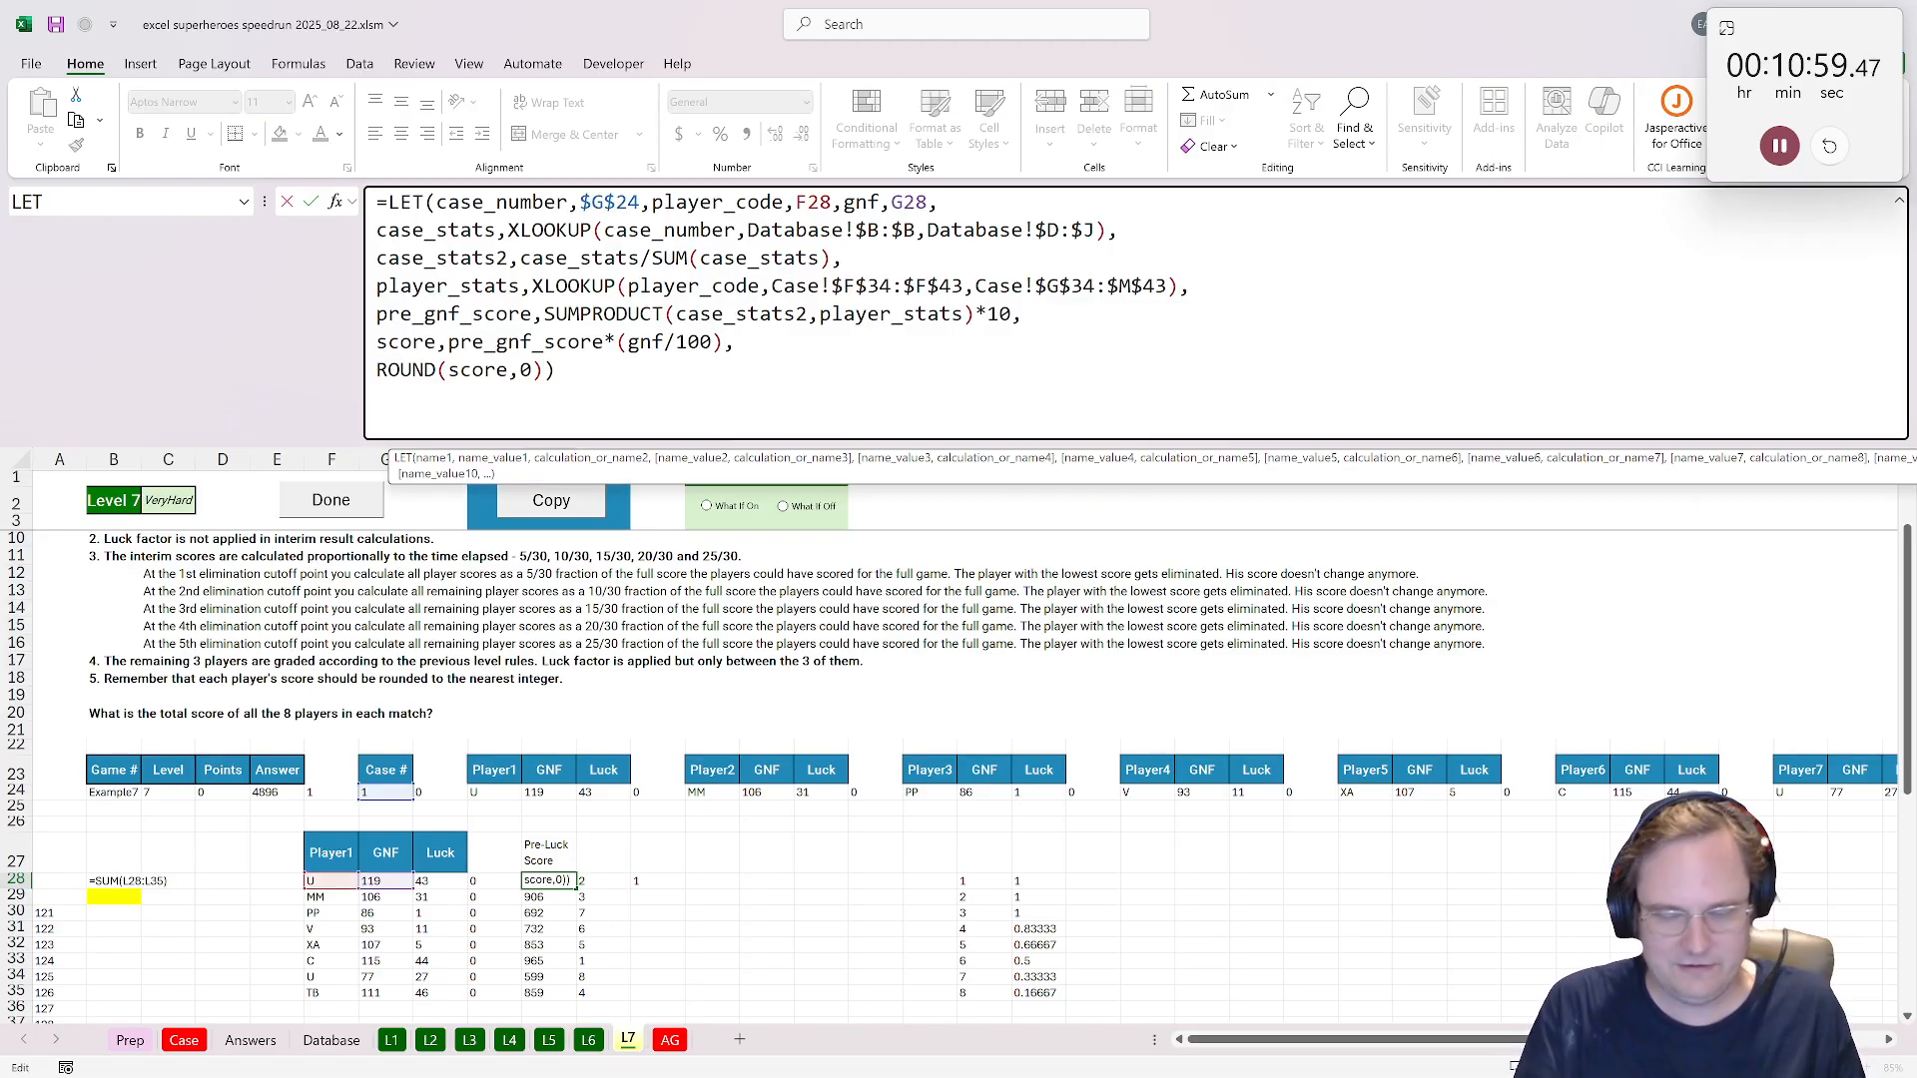
key("BackSpace")
key("BackSpace")
key("BackSpace")
key("ctrl+Left")
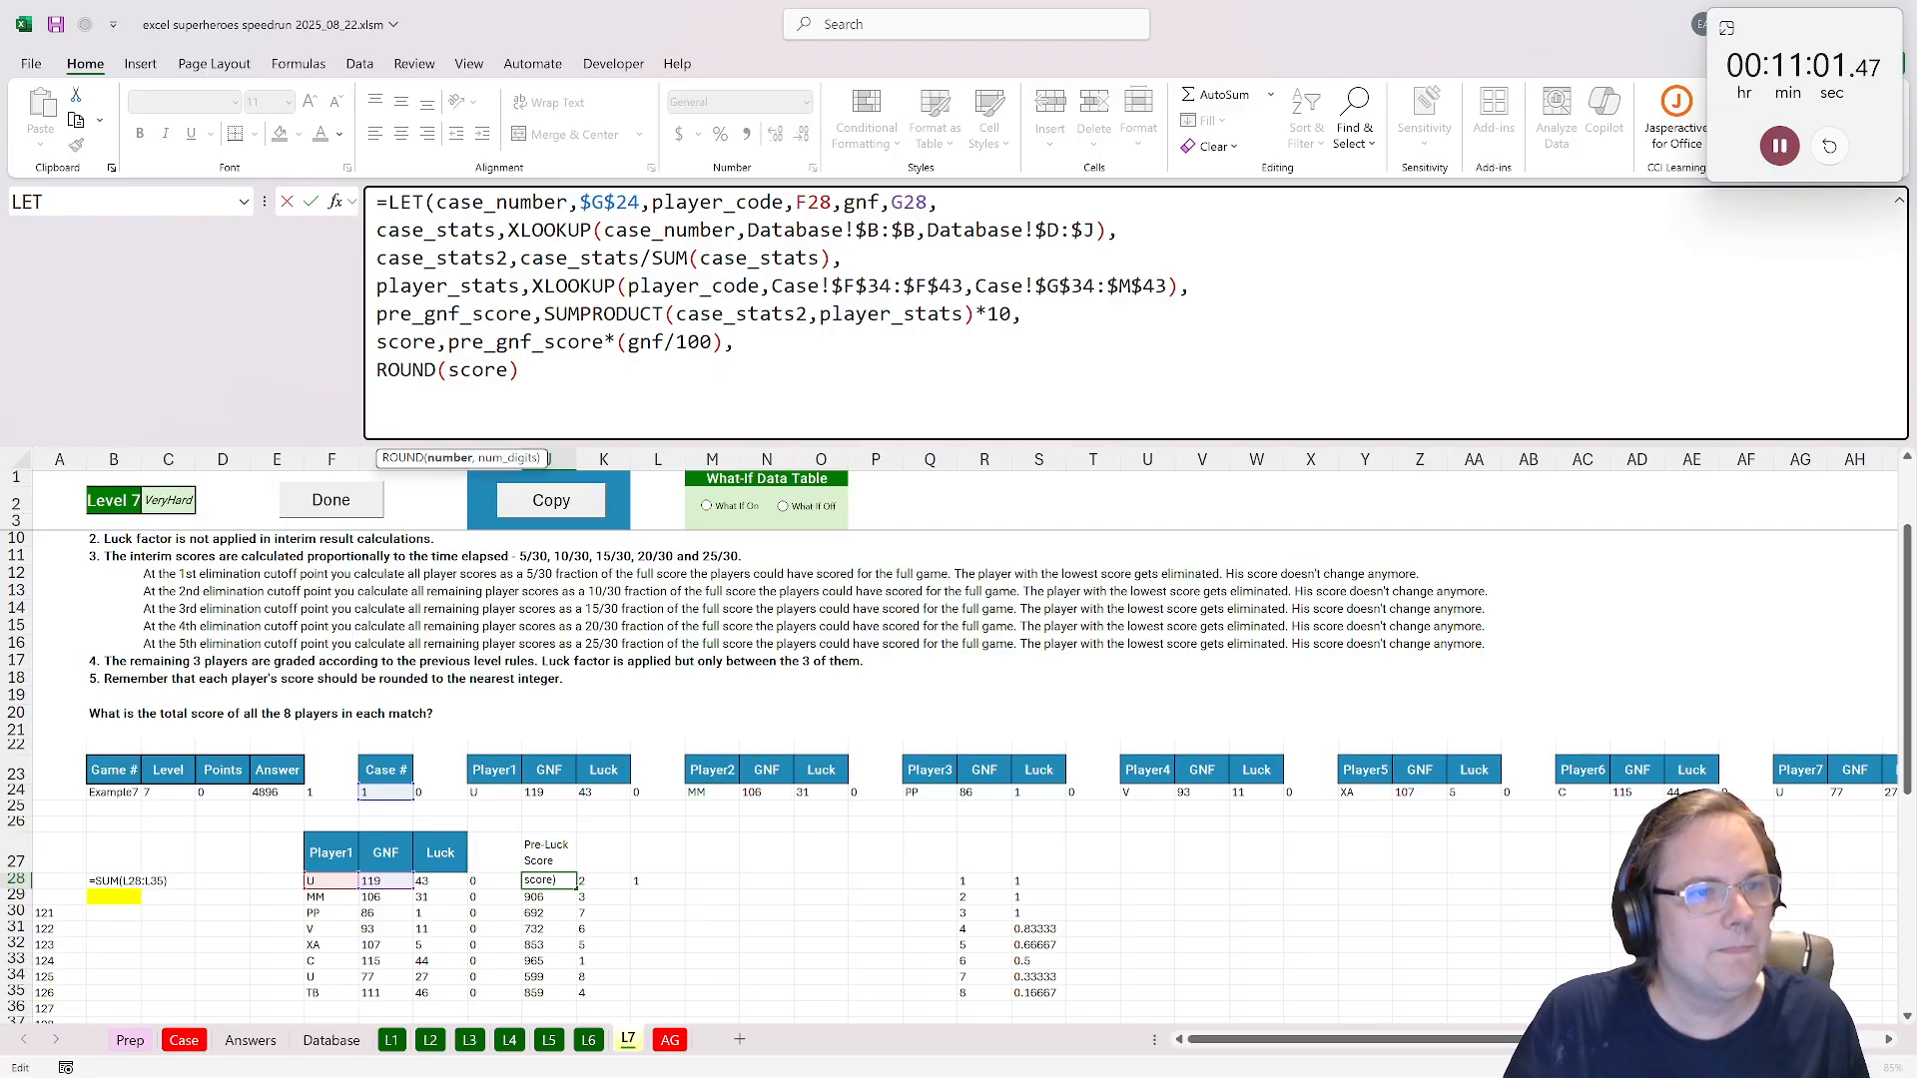
key("shift+Left")
key("shift+Left")
key("shift+Left")
key("shift+Left")
key("shift+Left")
key("shift+Left")
key("BackSpace")
key("ctrl+Return")
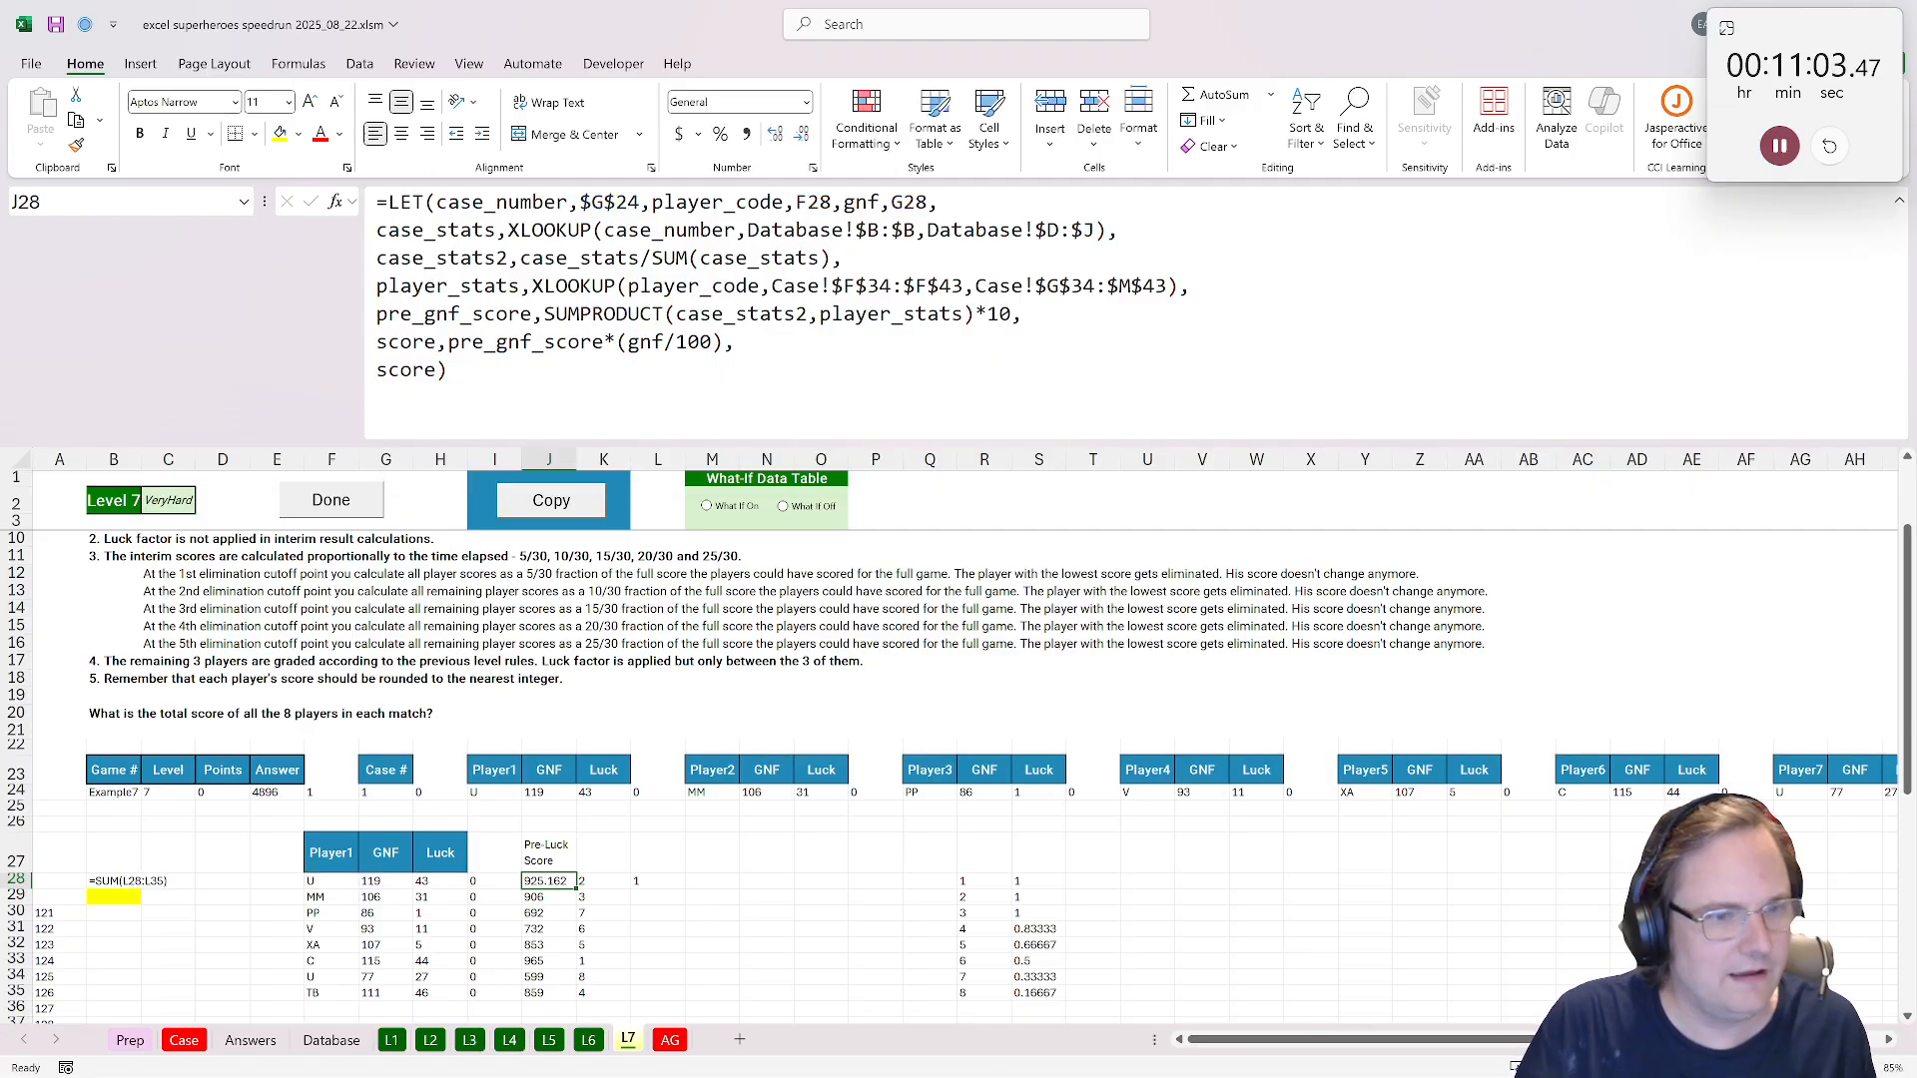
Copy the unrounded score formula from J28 down through J35.
left_click(547, 992, "shift")
key("ctrl+c")
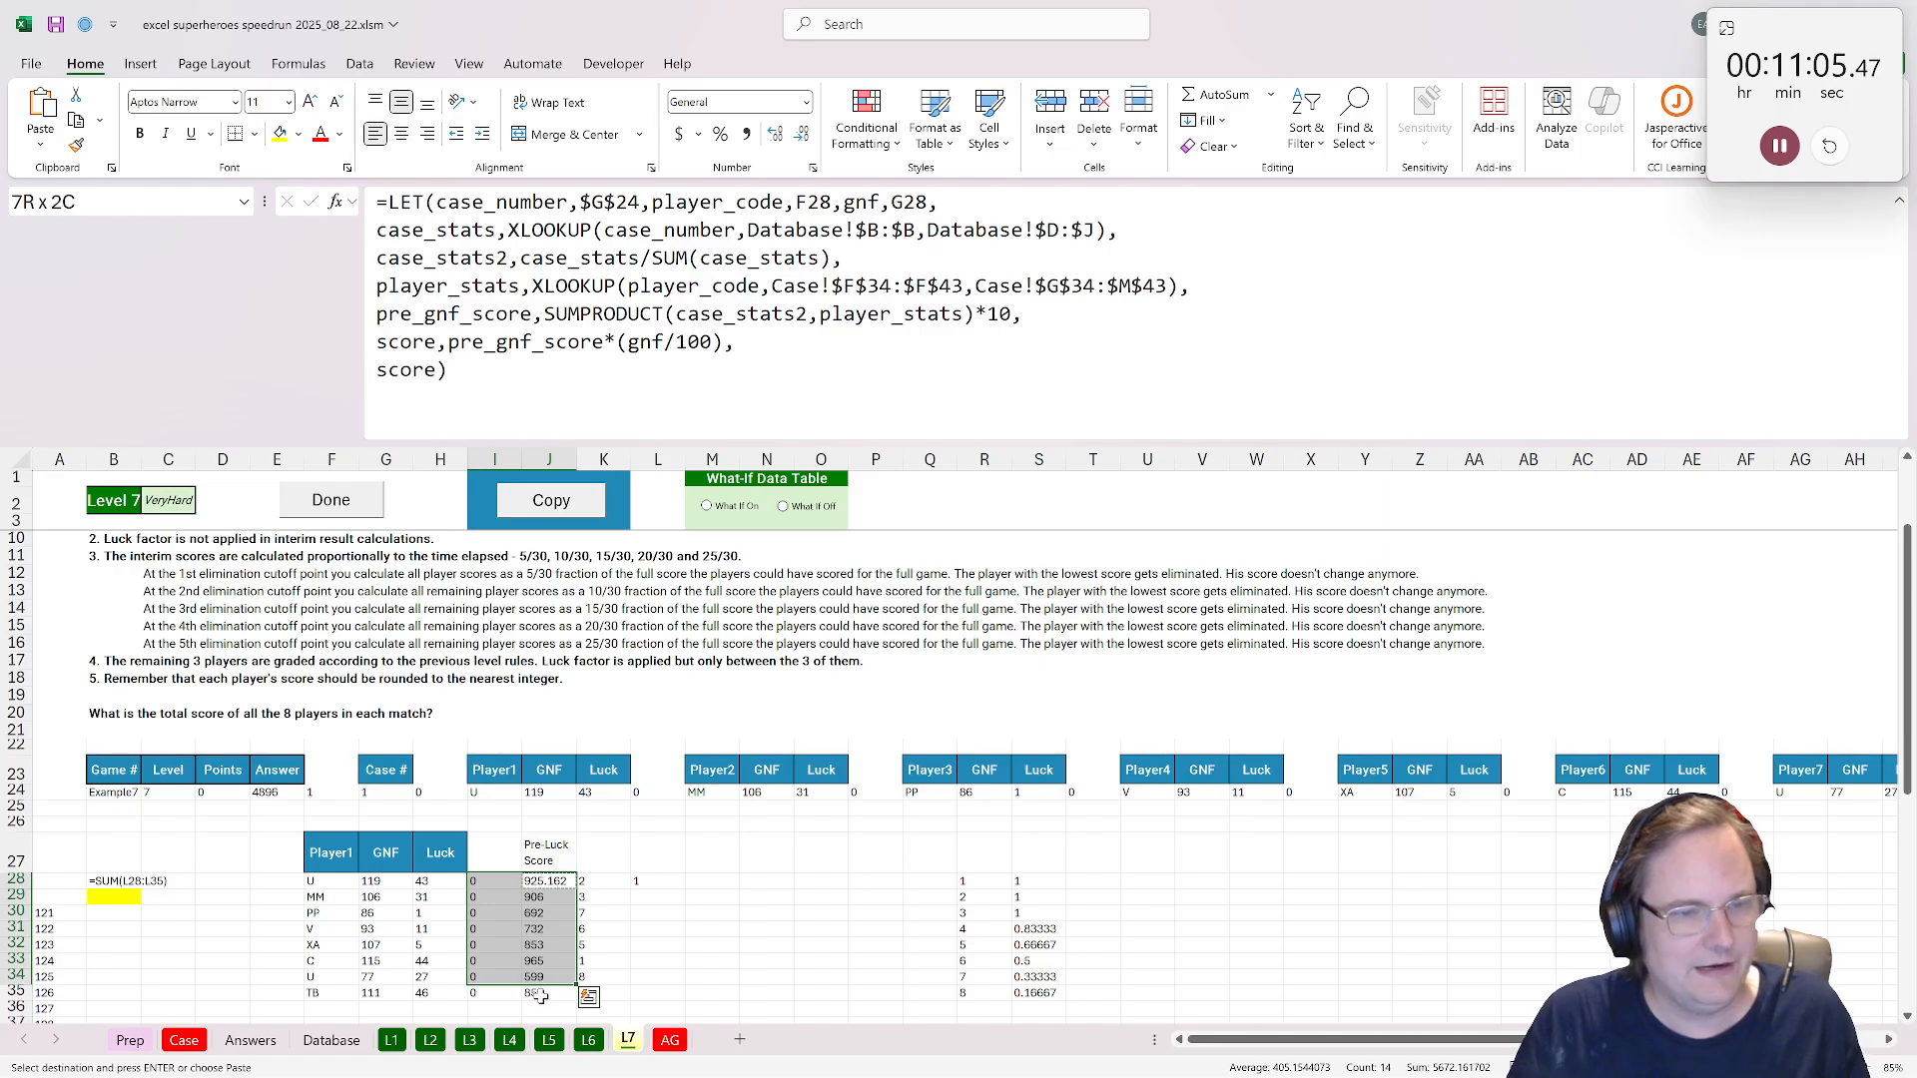
left_click(662, 888)
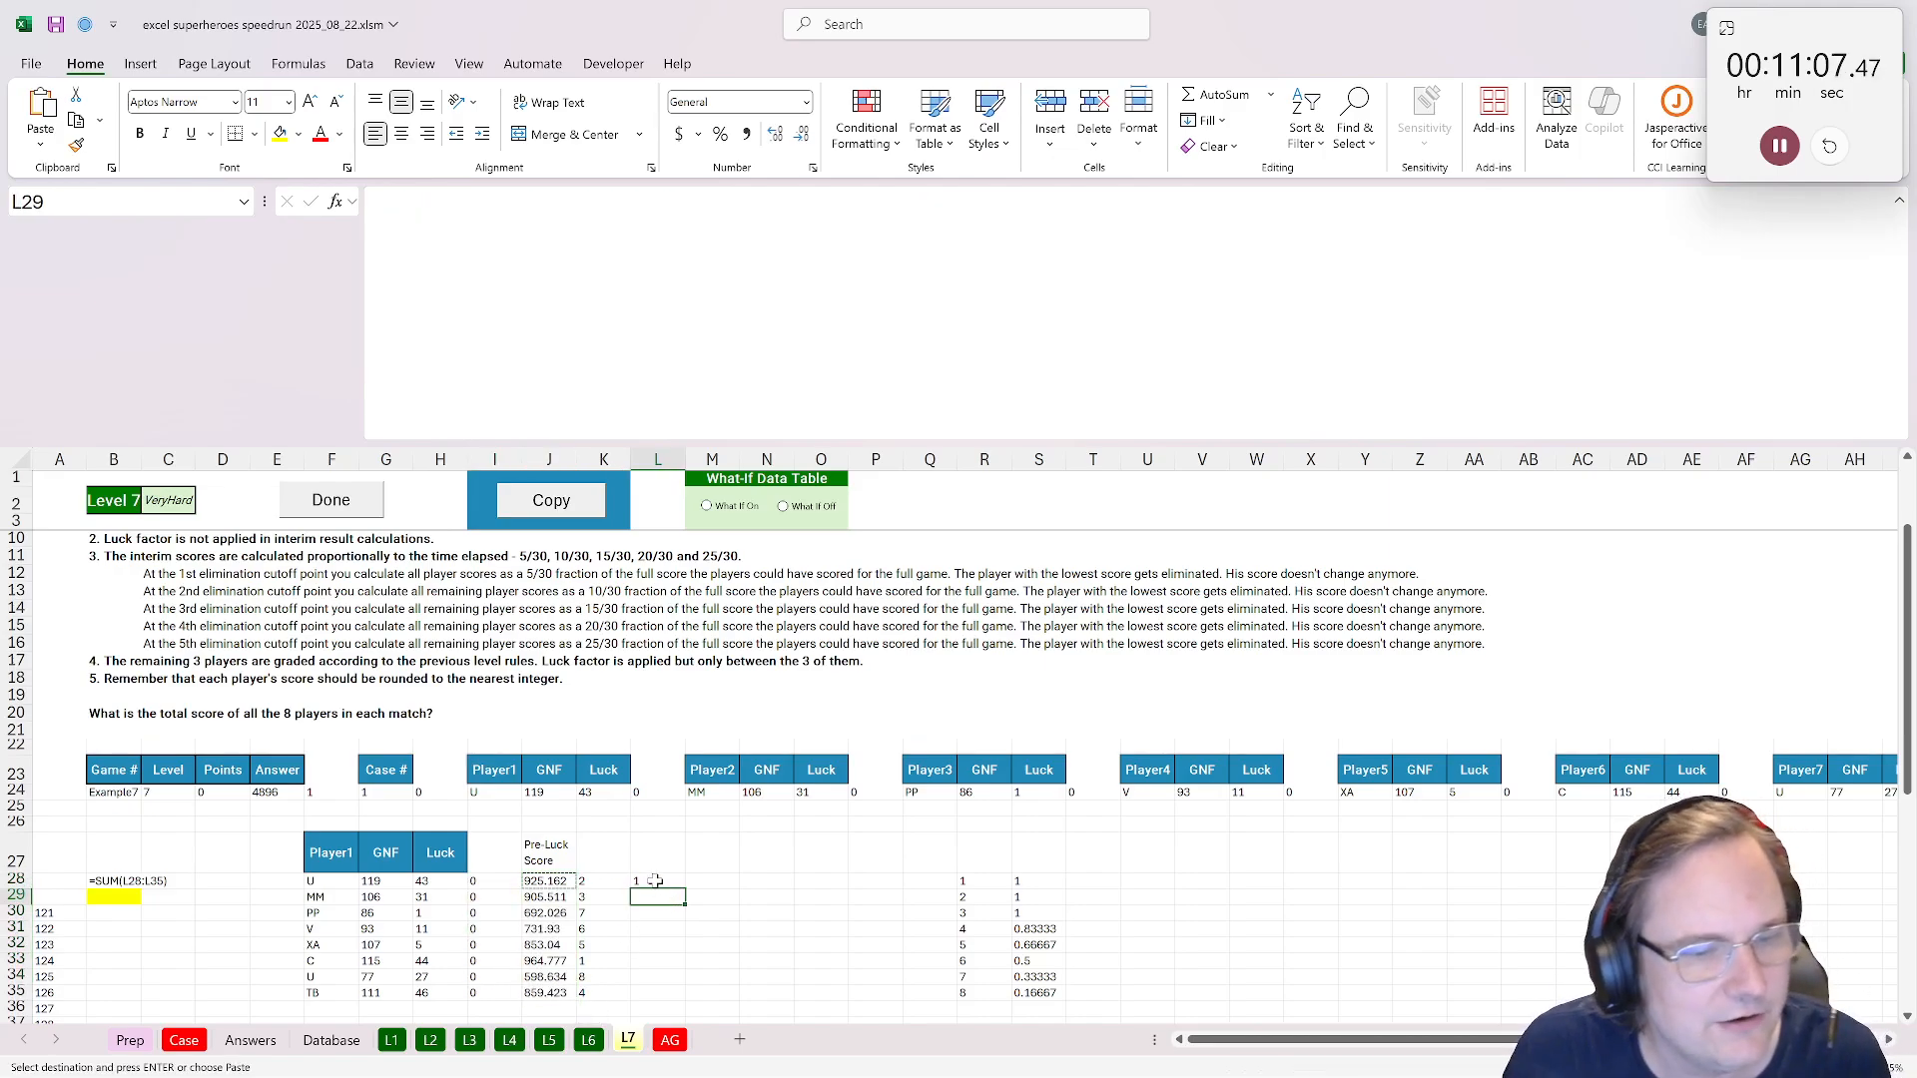
double_click(653, 874)
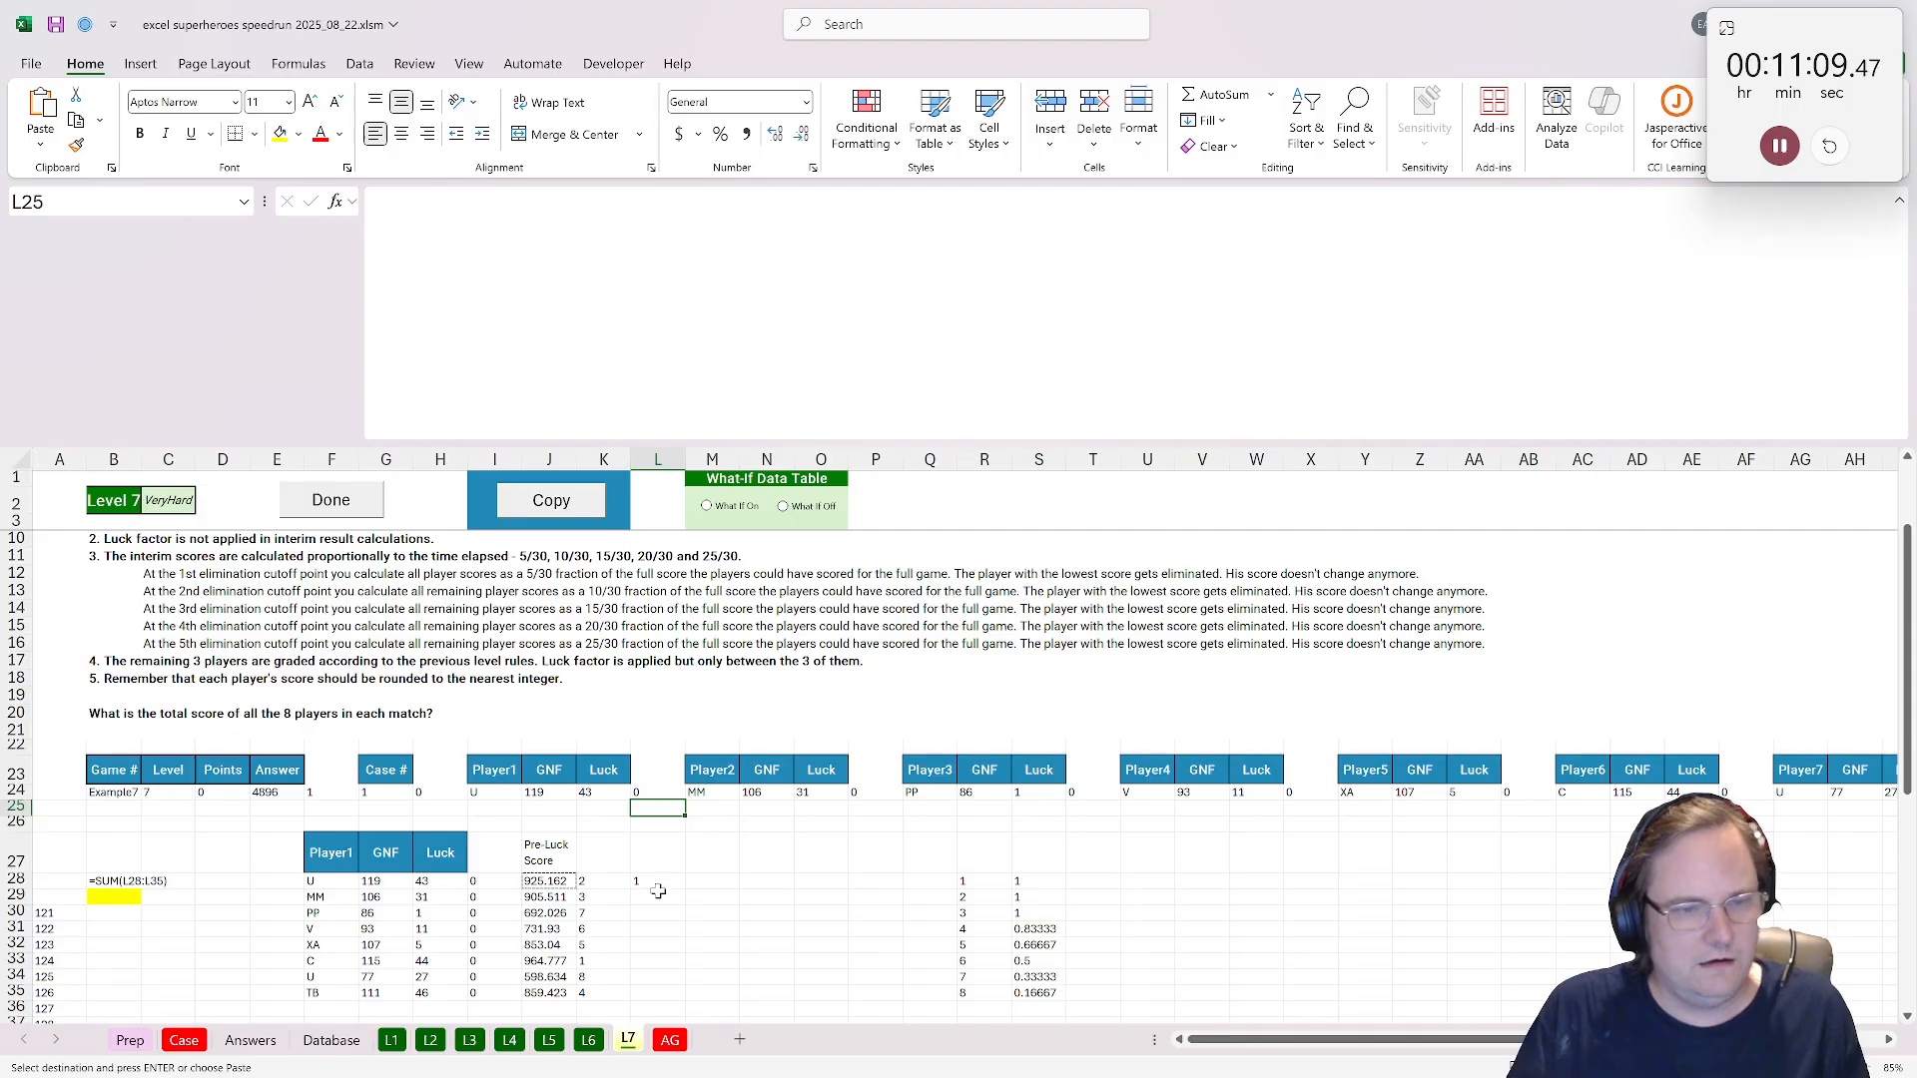
left_click(654, 891)
left_click(654, 882)
double_click(653, 882)
key("Return")
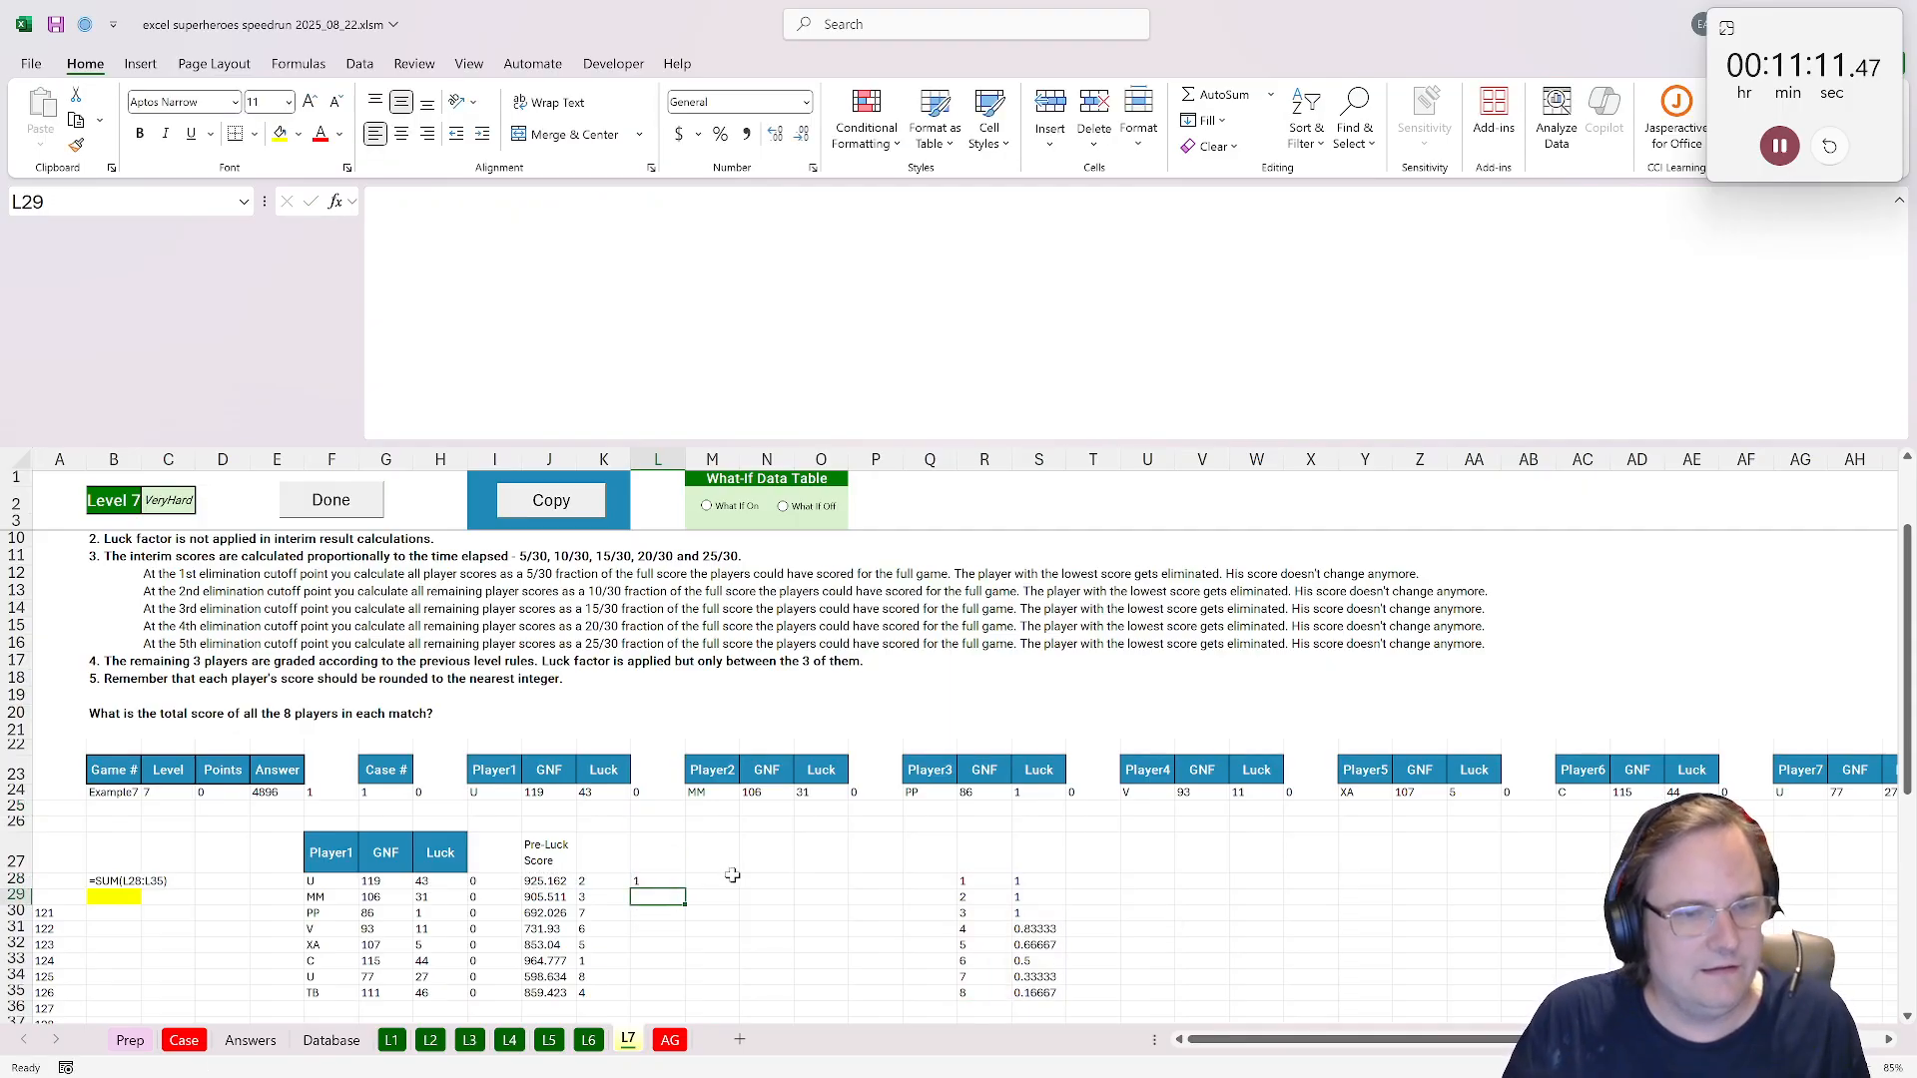
Make the lookup ranges in L28 absolute ($R$28:$R$35 and $S$28:$S$35) and fill the formula down to L35.
left_click(668, 879)
left_click_drag(710, 202, 532, 201)
key("F4")
key("ctrl+Return")
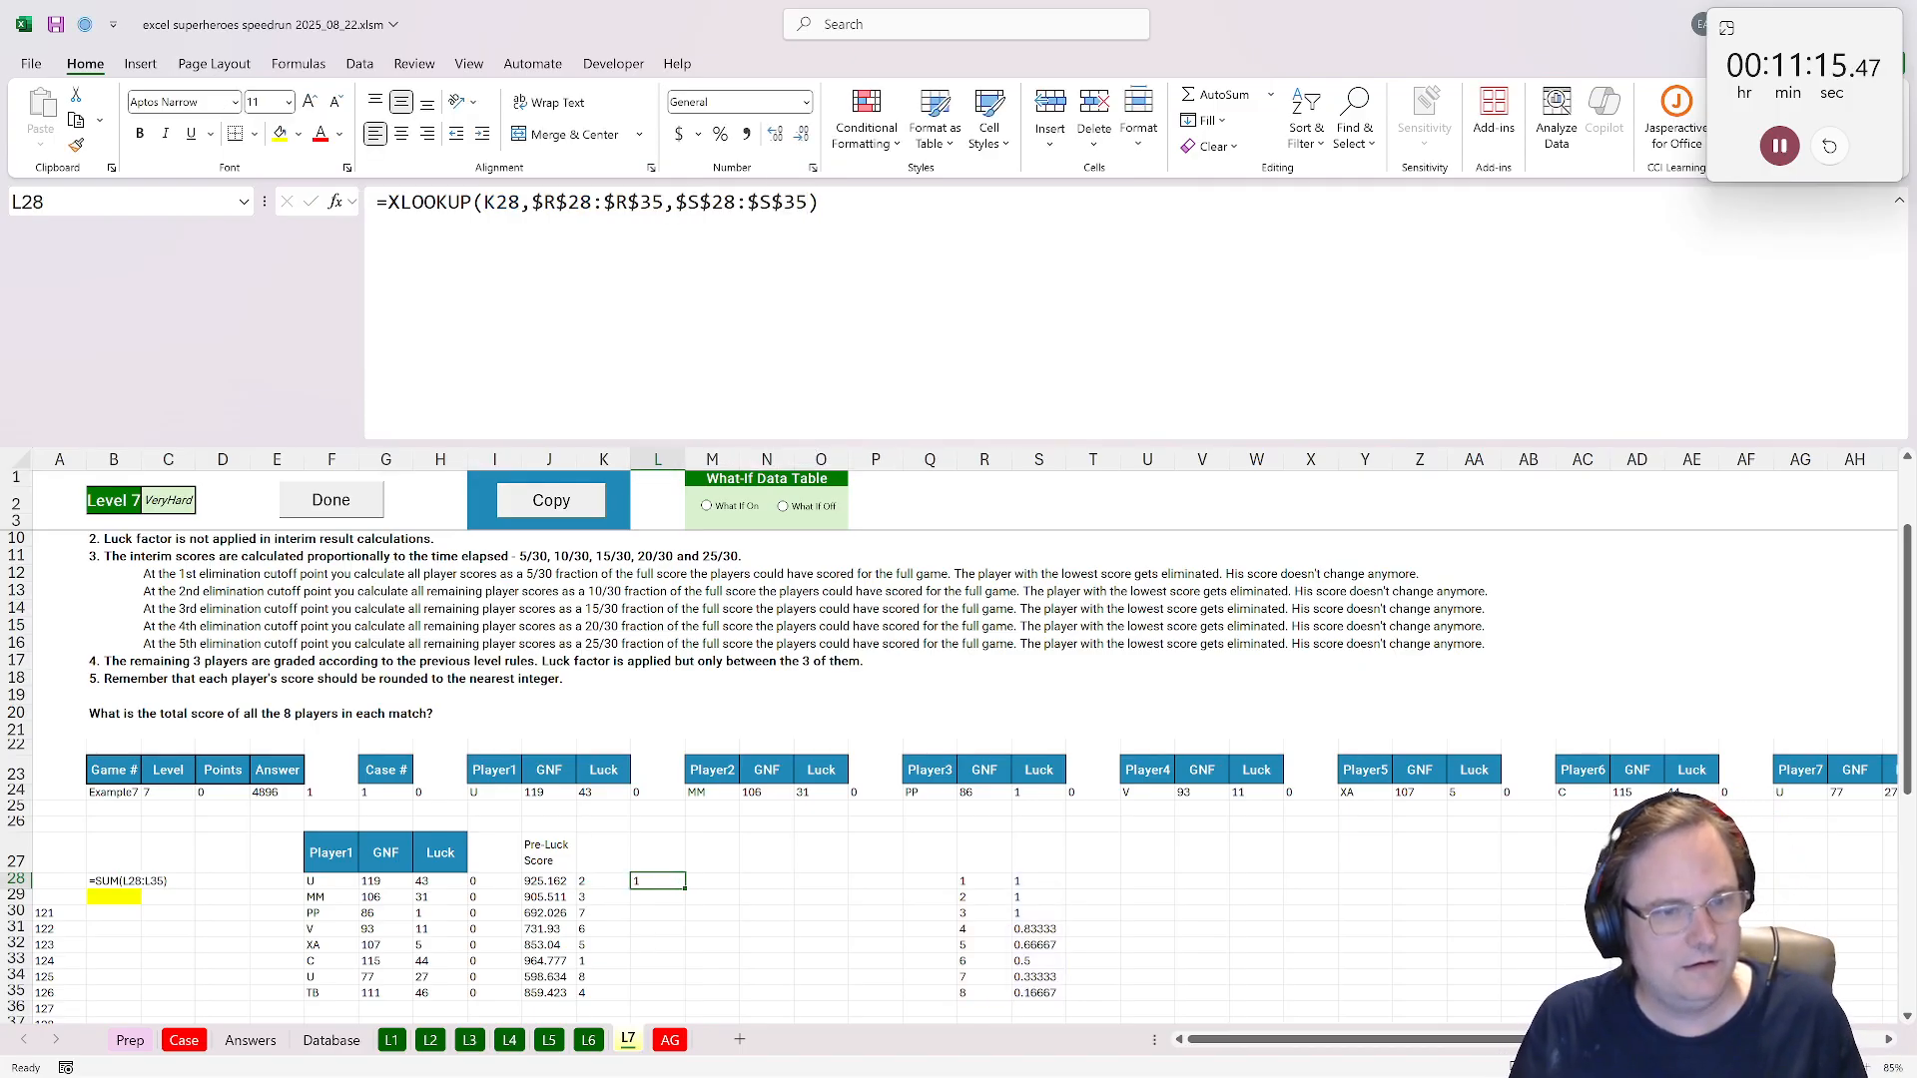
double_click(689, 887)
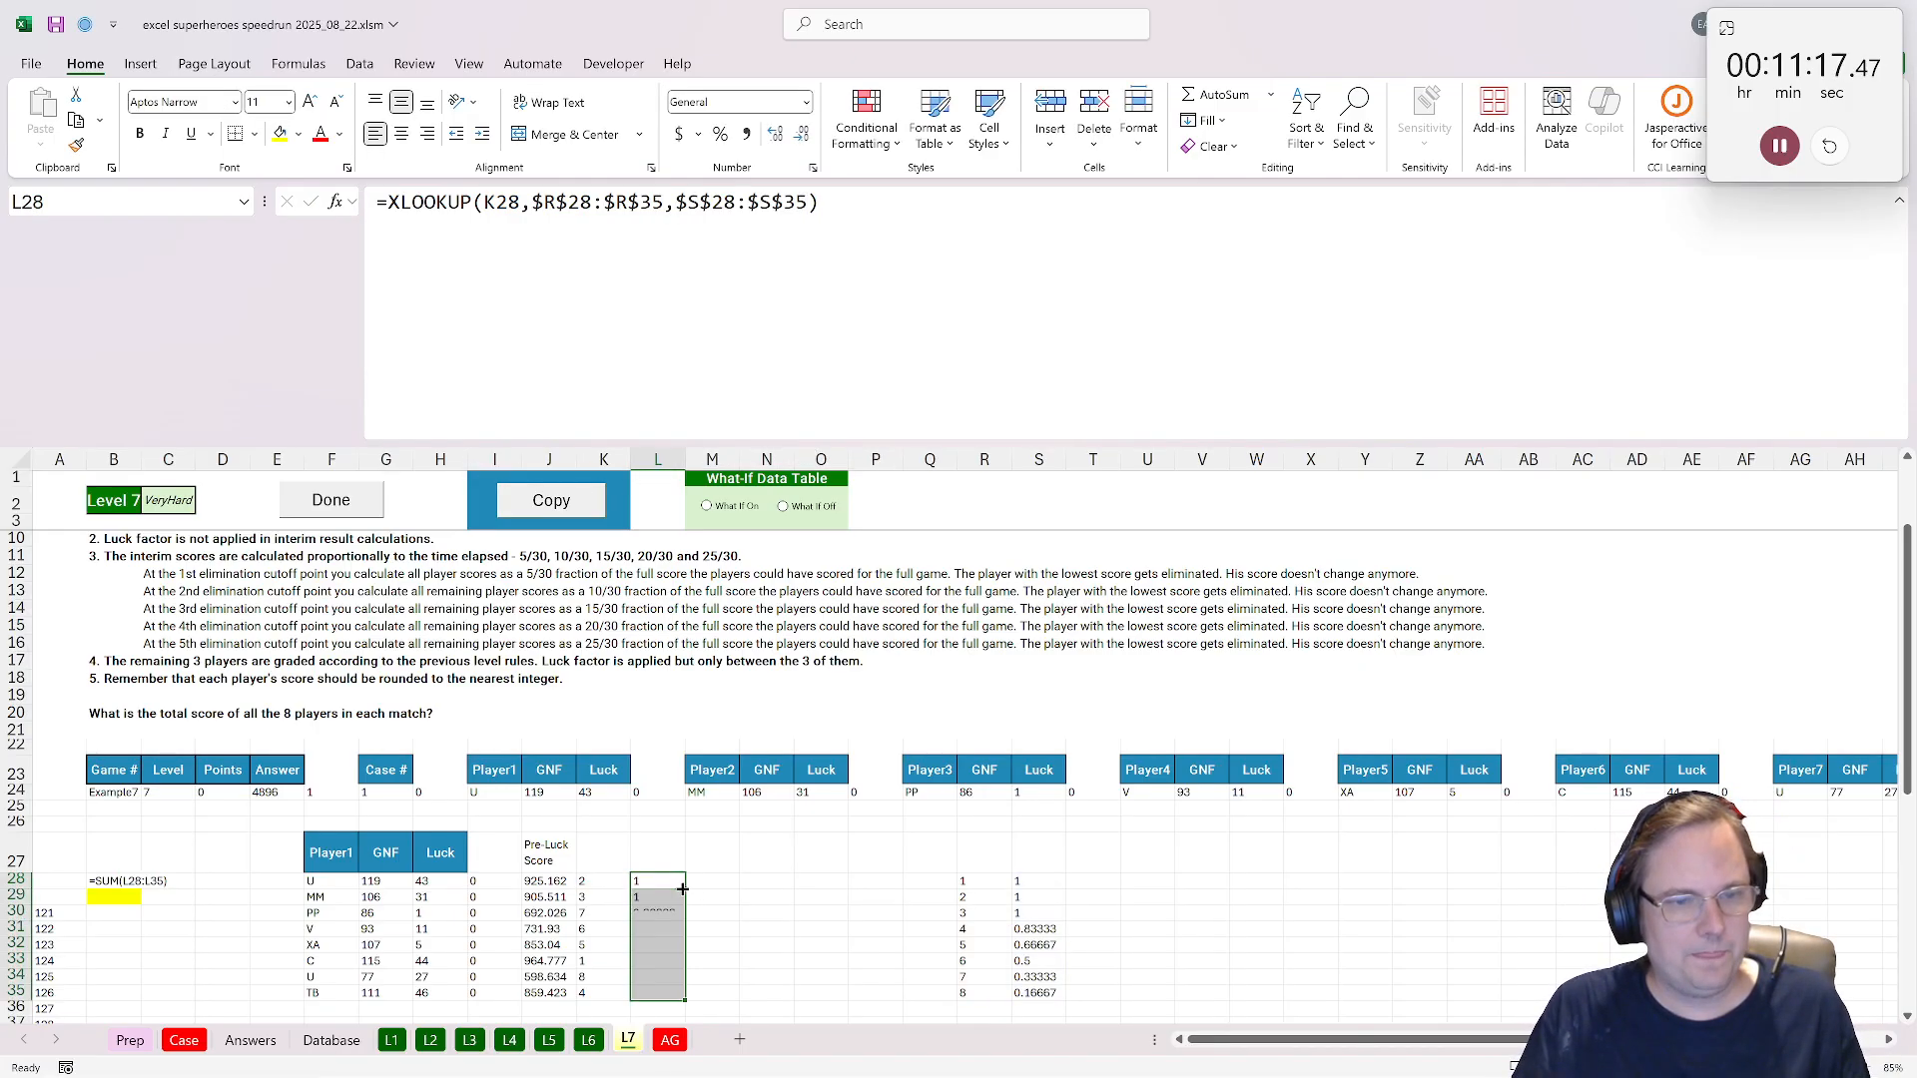
Enter the heading "Final Score pre-luck" in M27 and wrap its text.
left_click(711, 860)
type("Final")
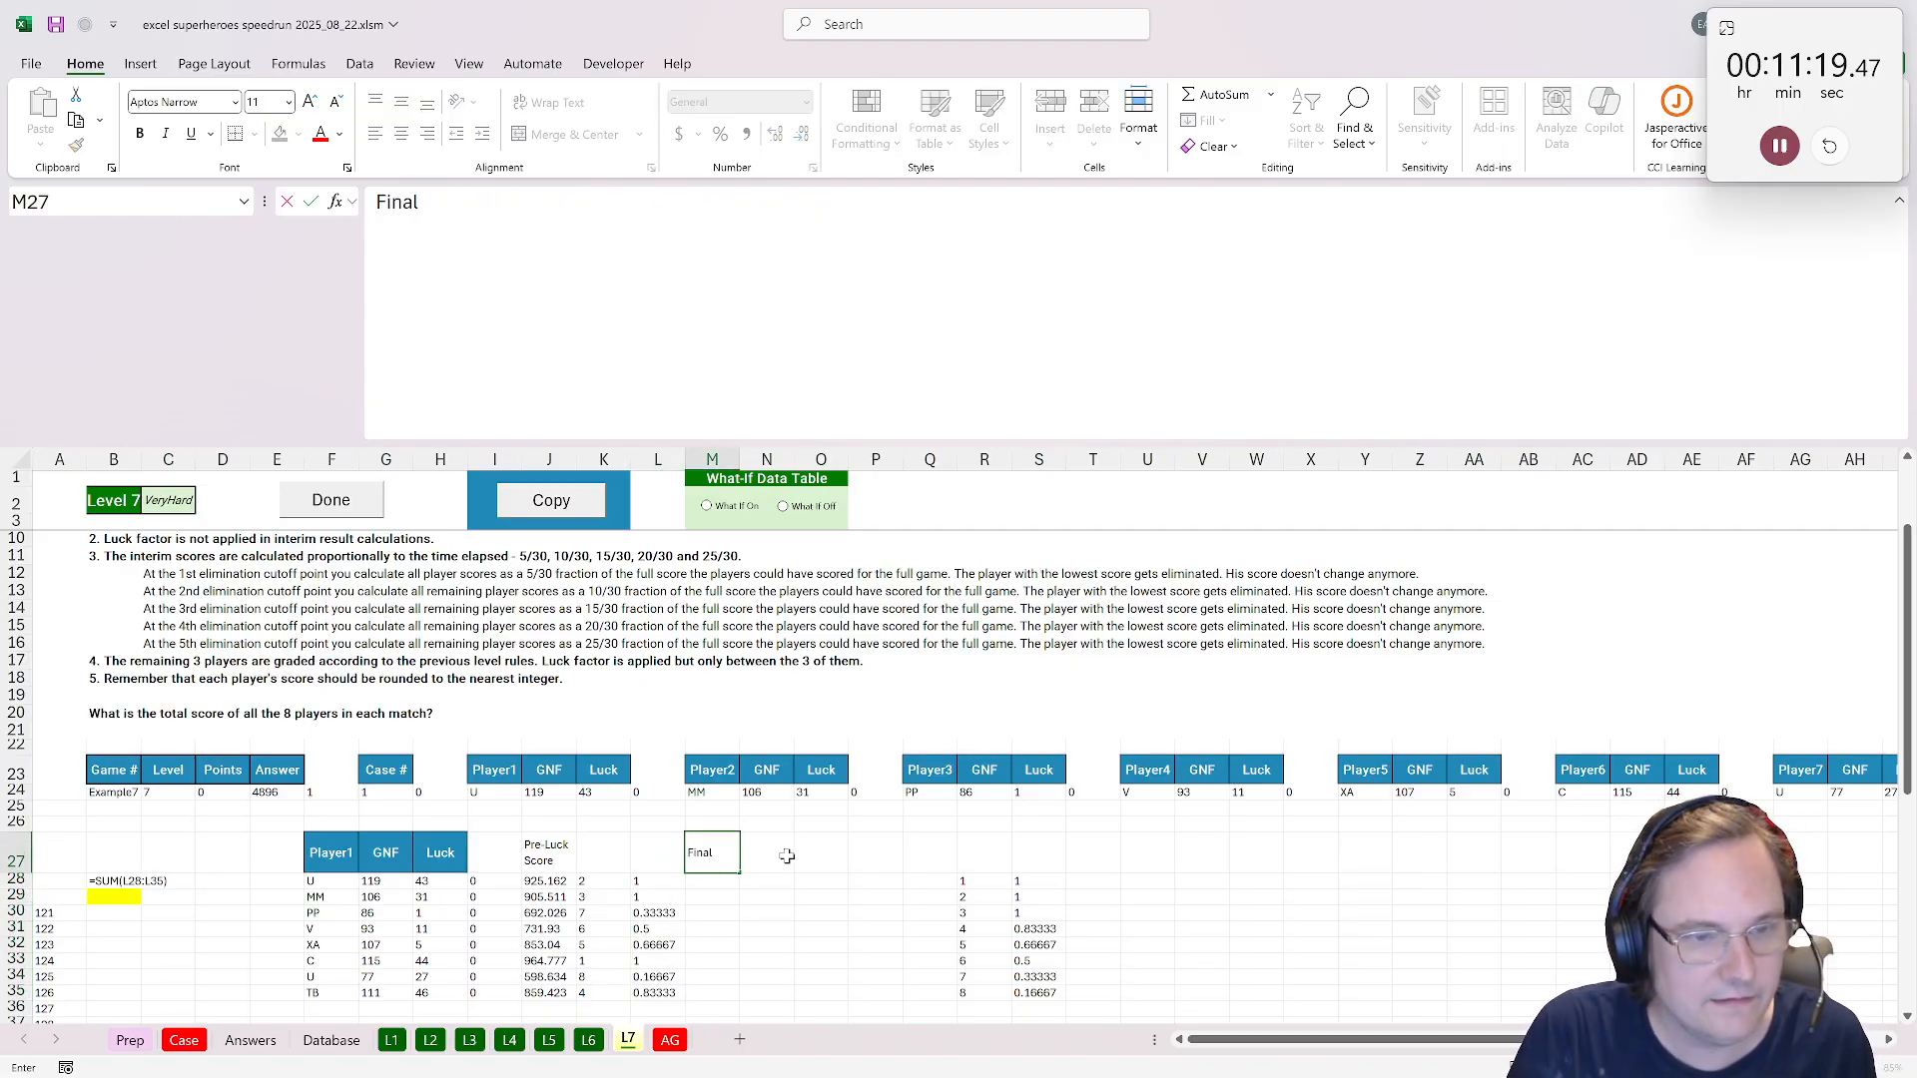
type(" Score pre-")
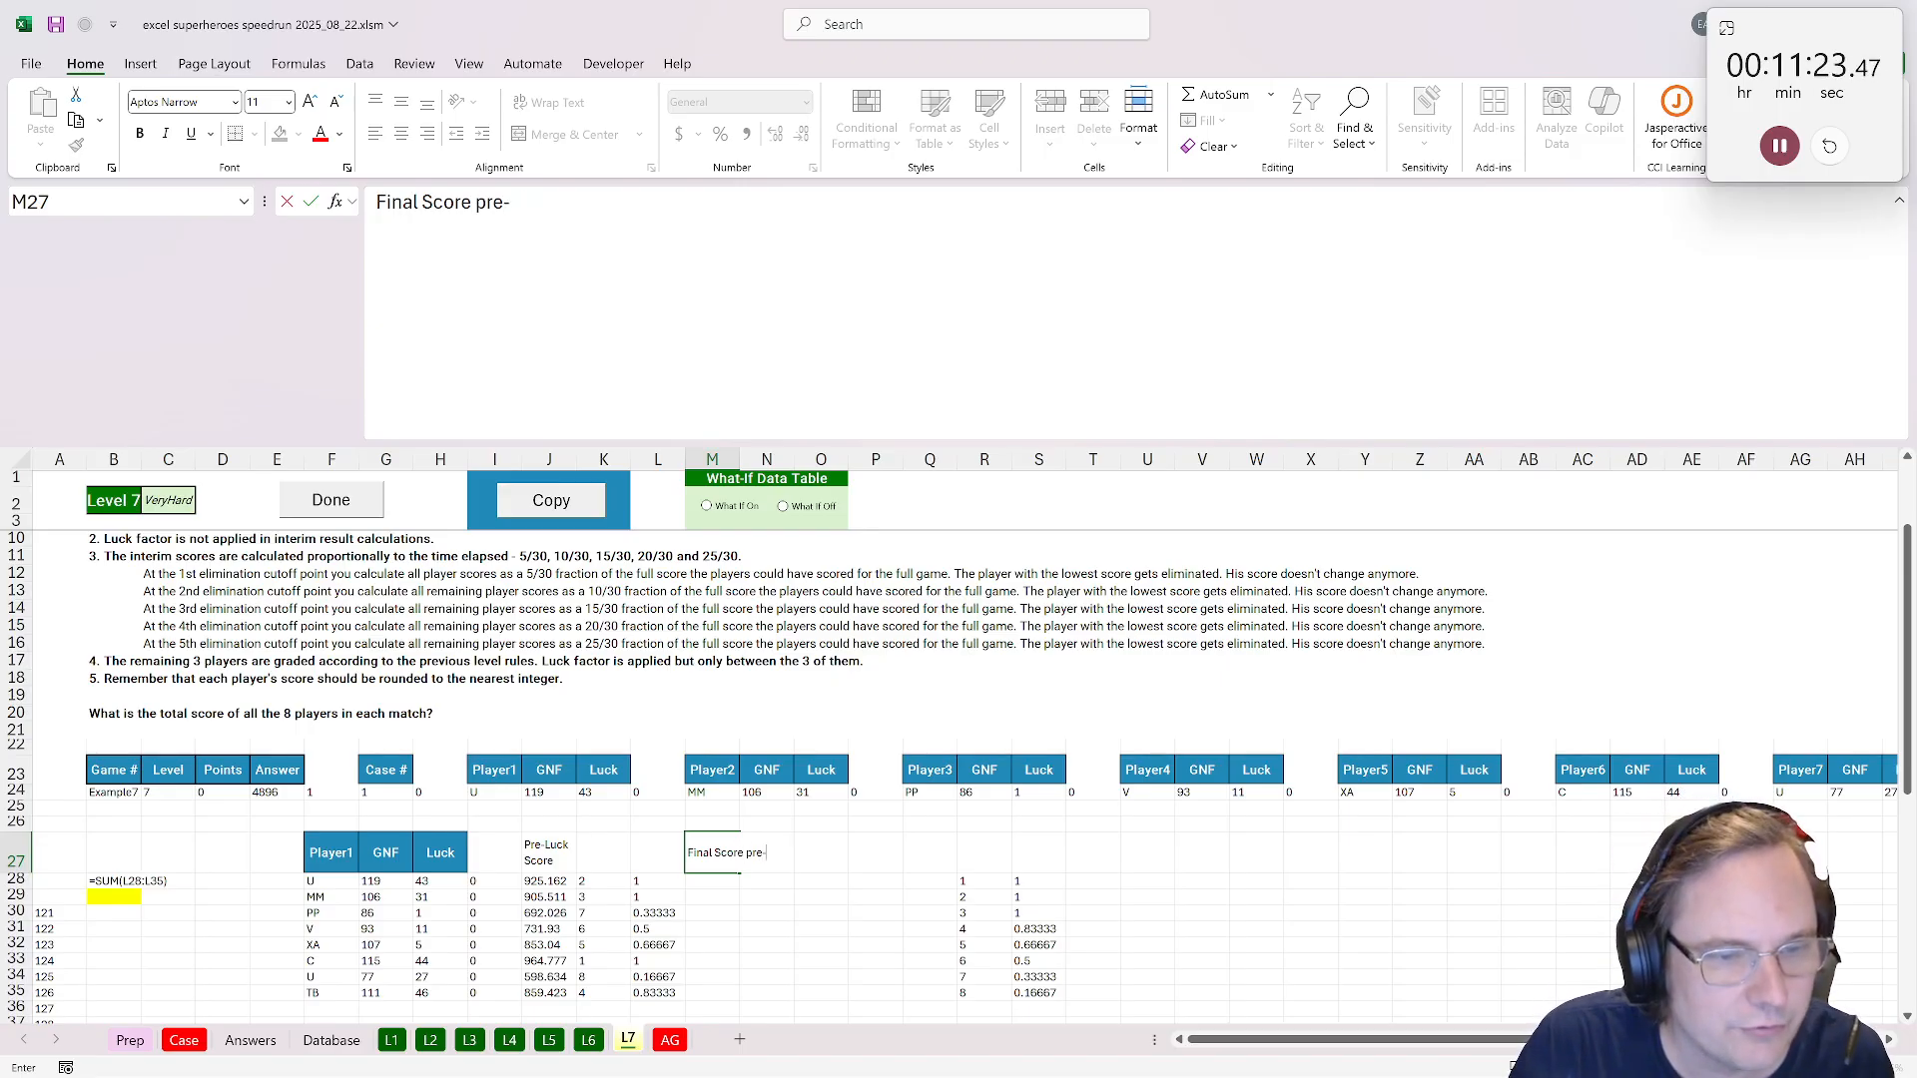
type("luck")
key("ctrl+Return")
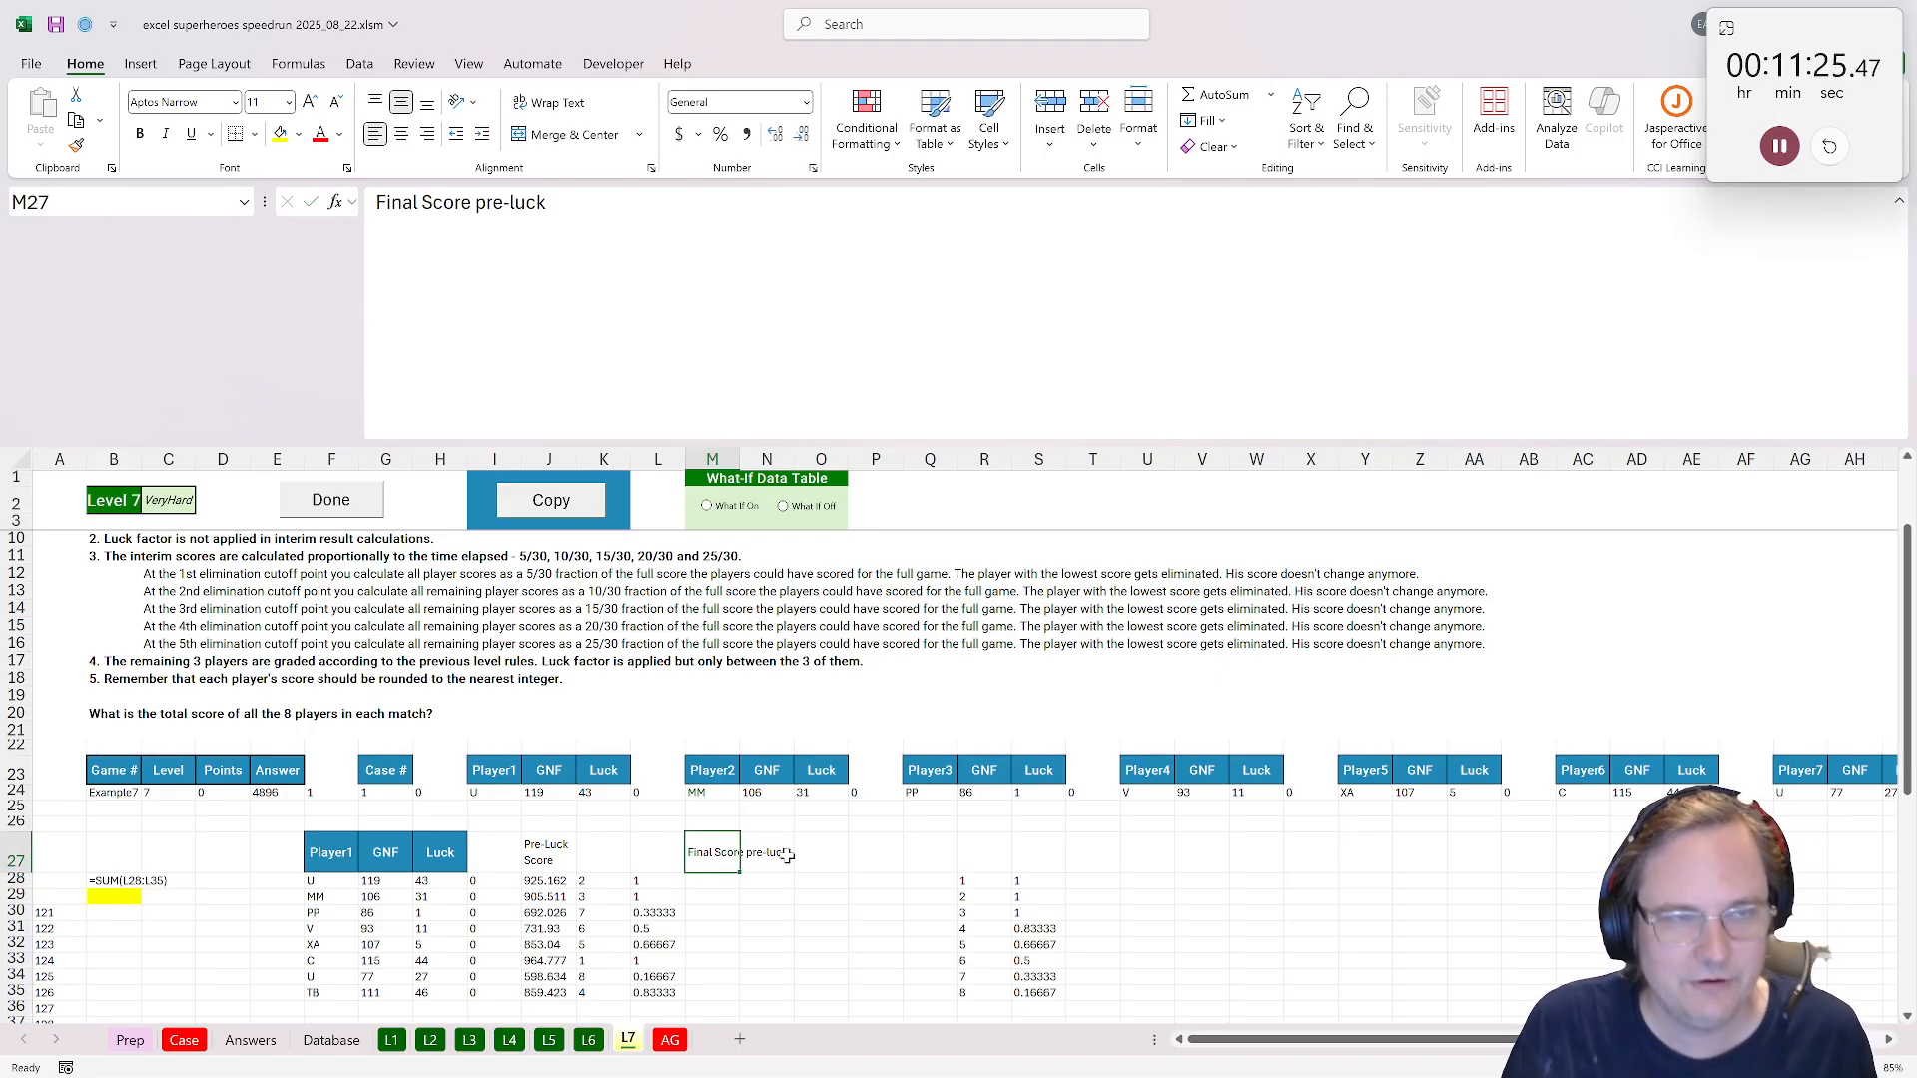
left_click(531, 105)
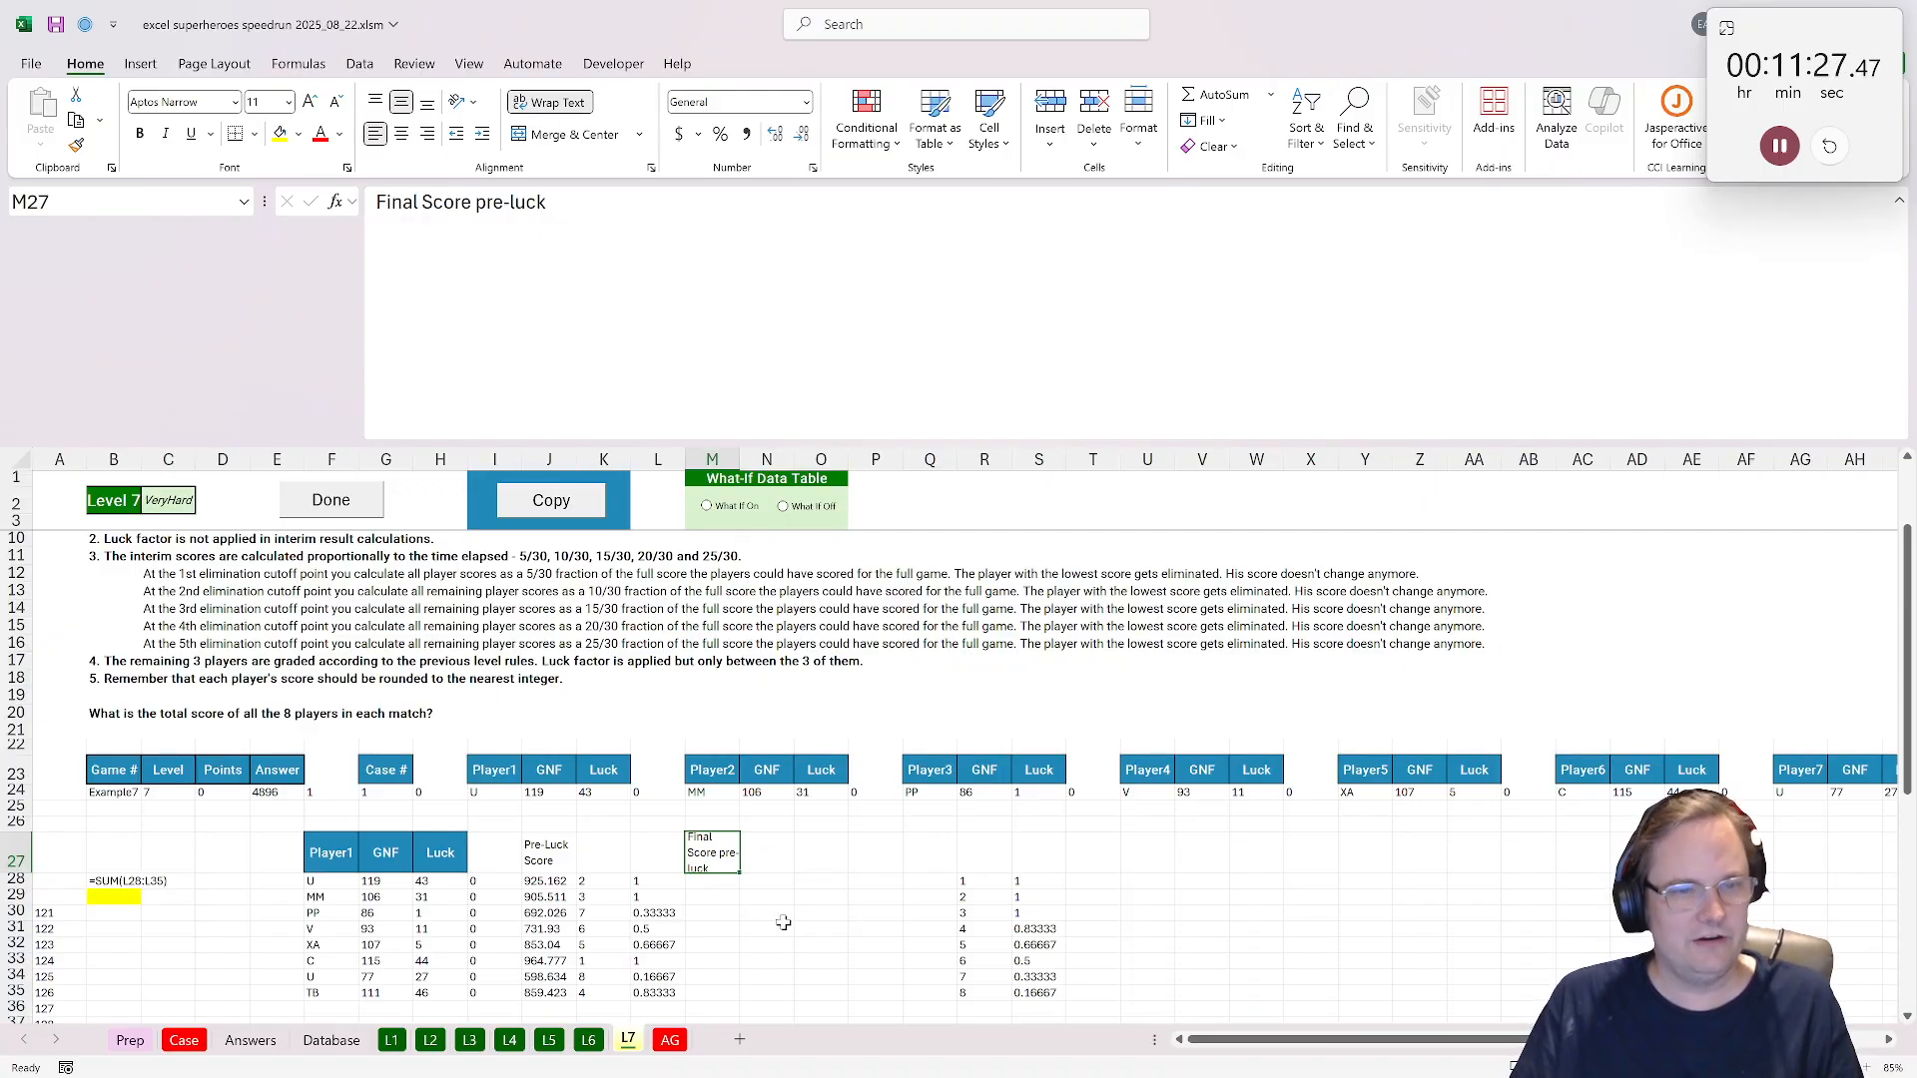
Enter =ROUND(J28*L28,0) in M28 to calculate the first player's final pre-luck score.
left_click_drag(714, 882, 714, 897)
left_click(704, 879)
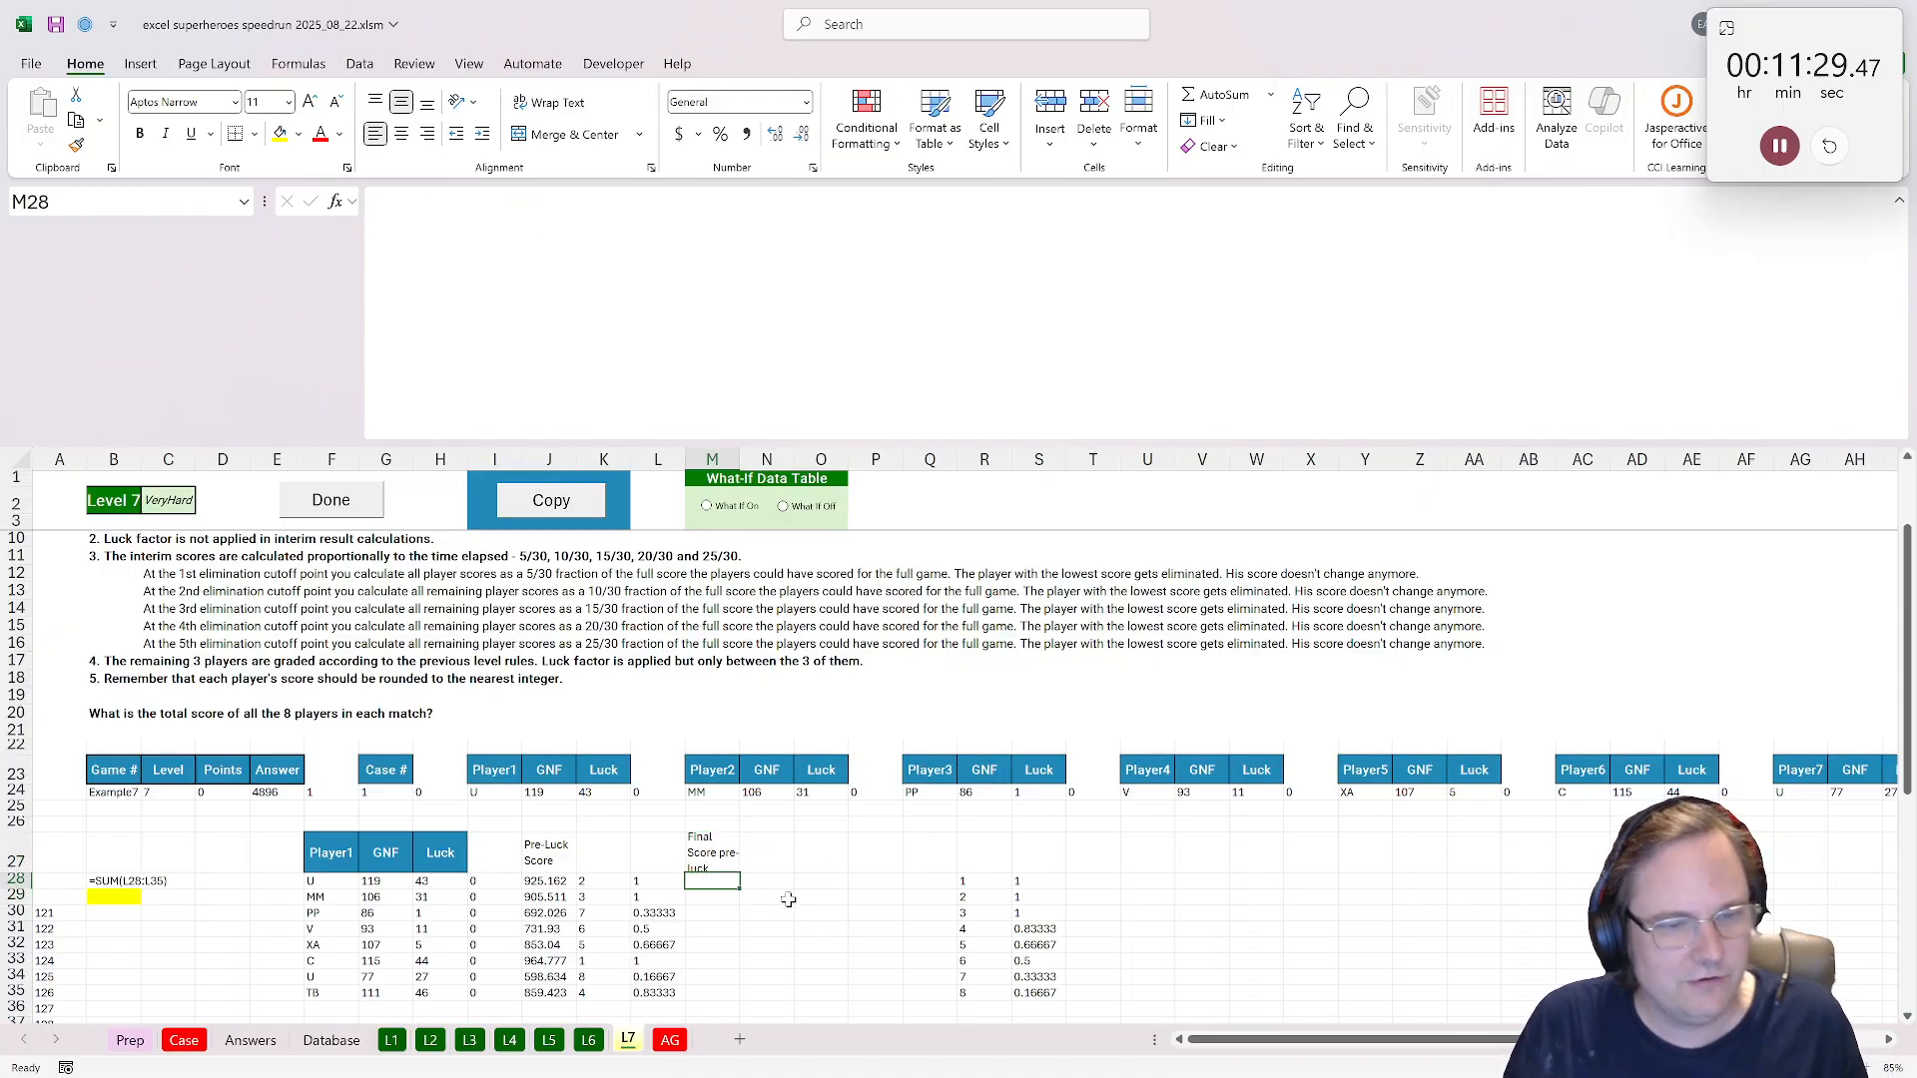
type("=")
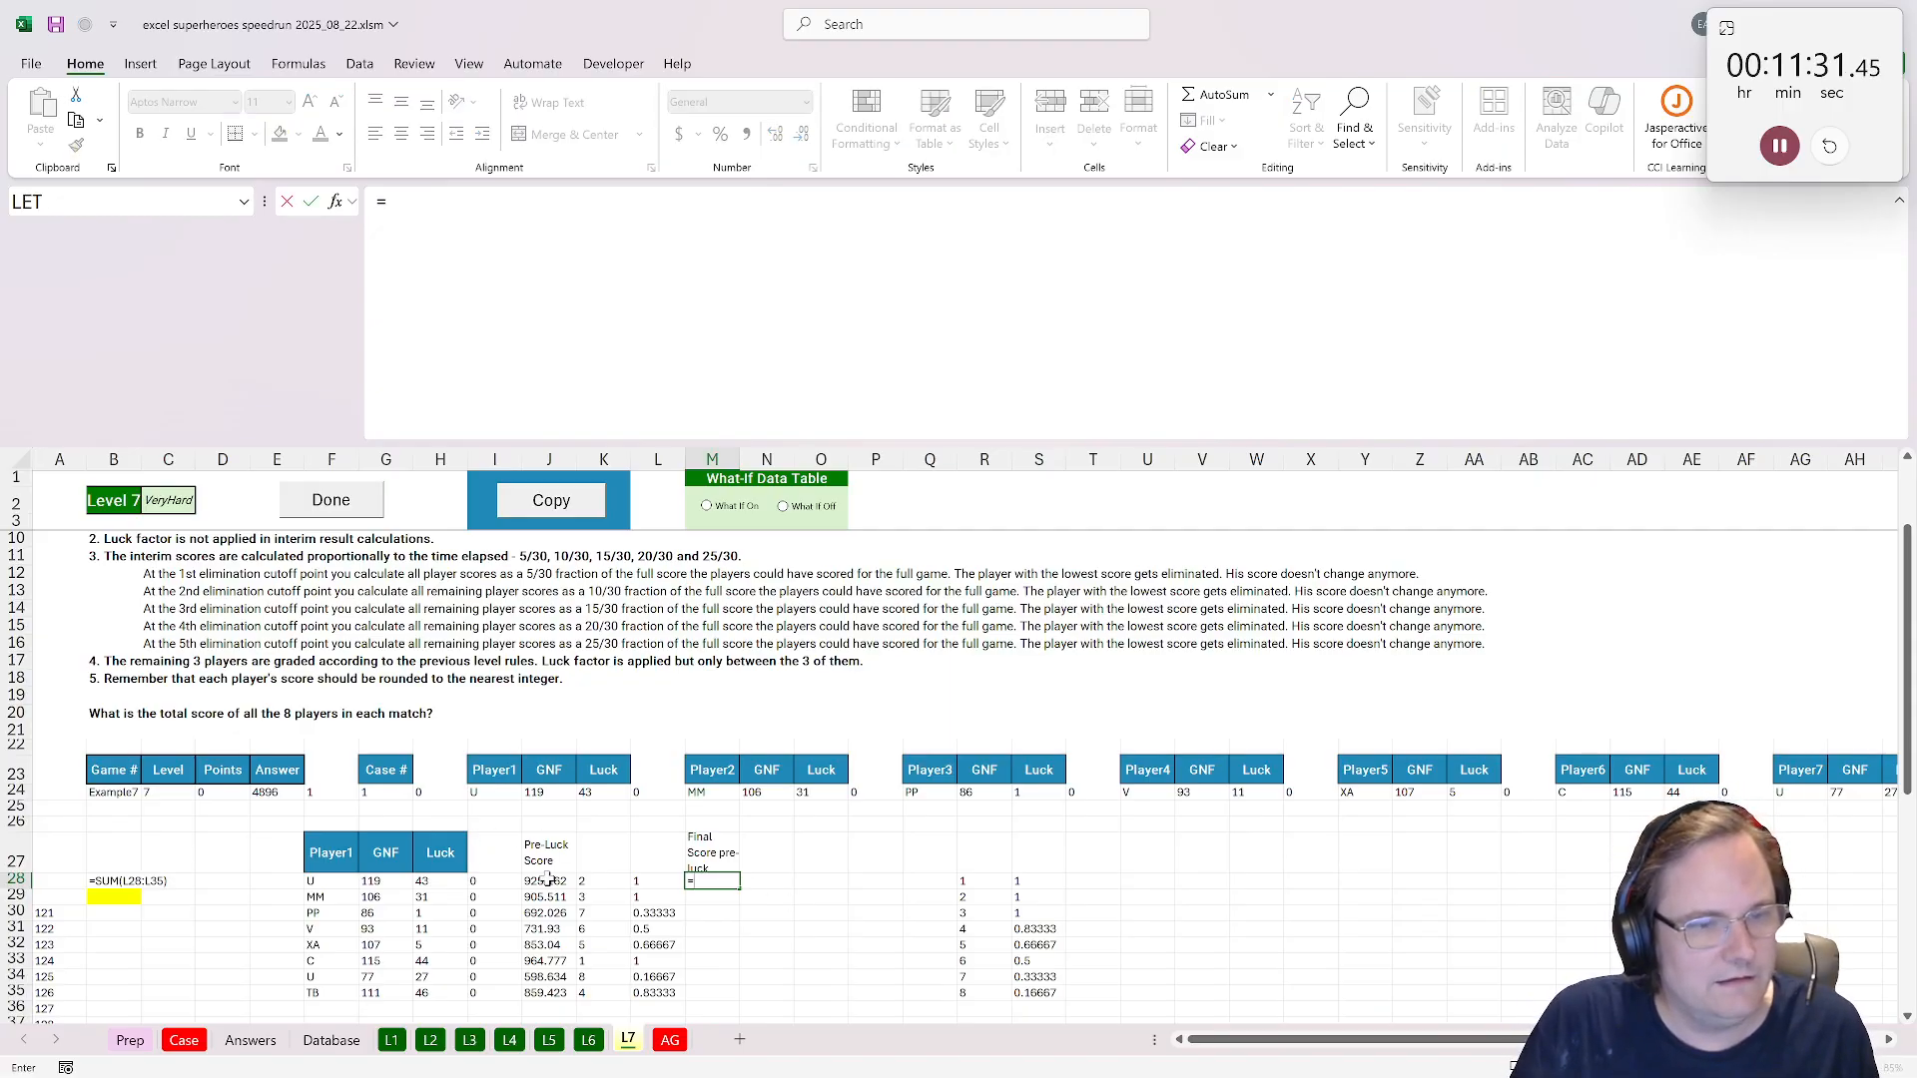
left_click(544, 882)
type("*")
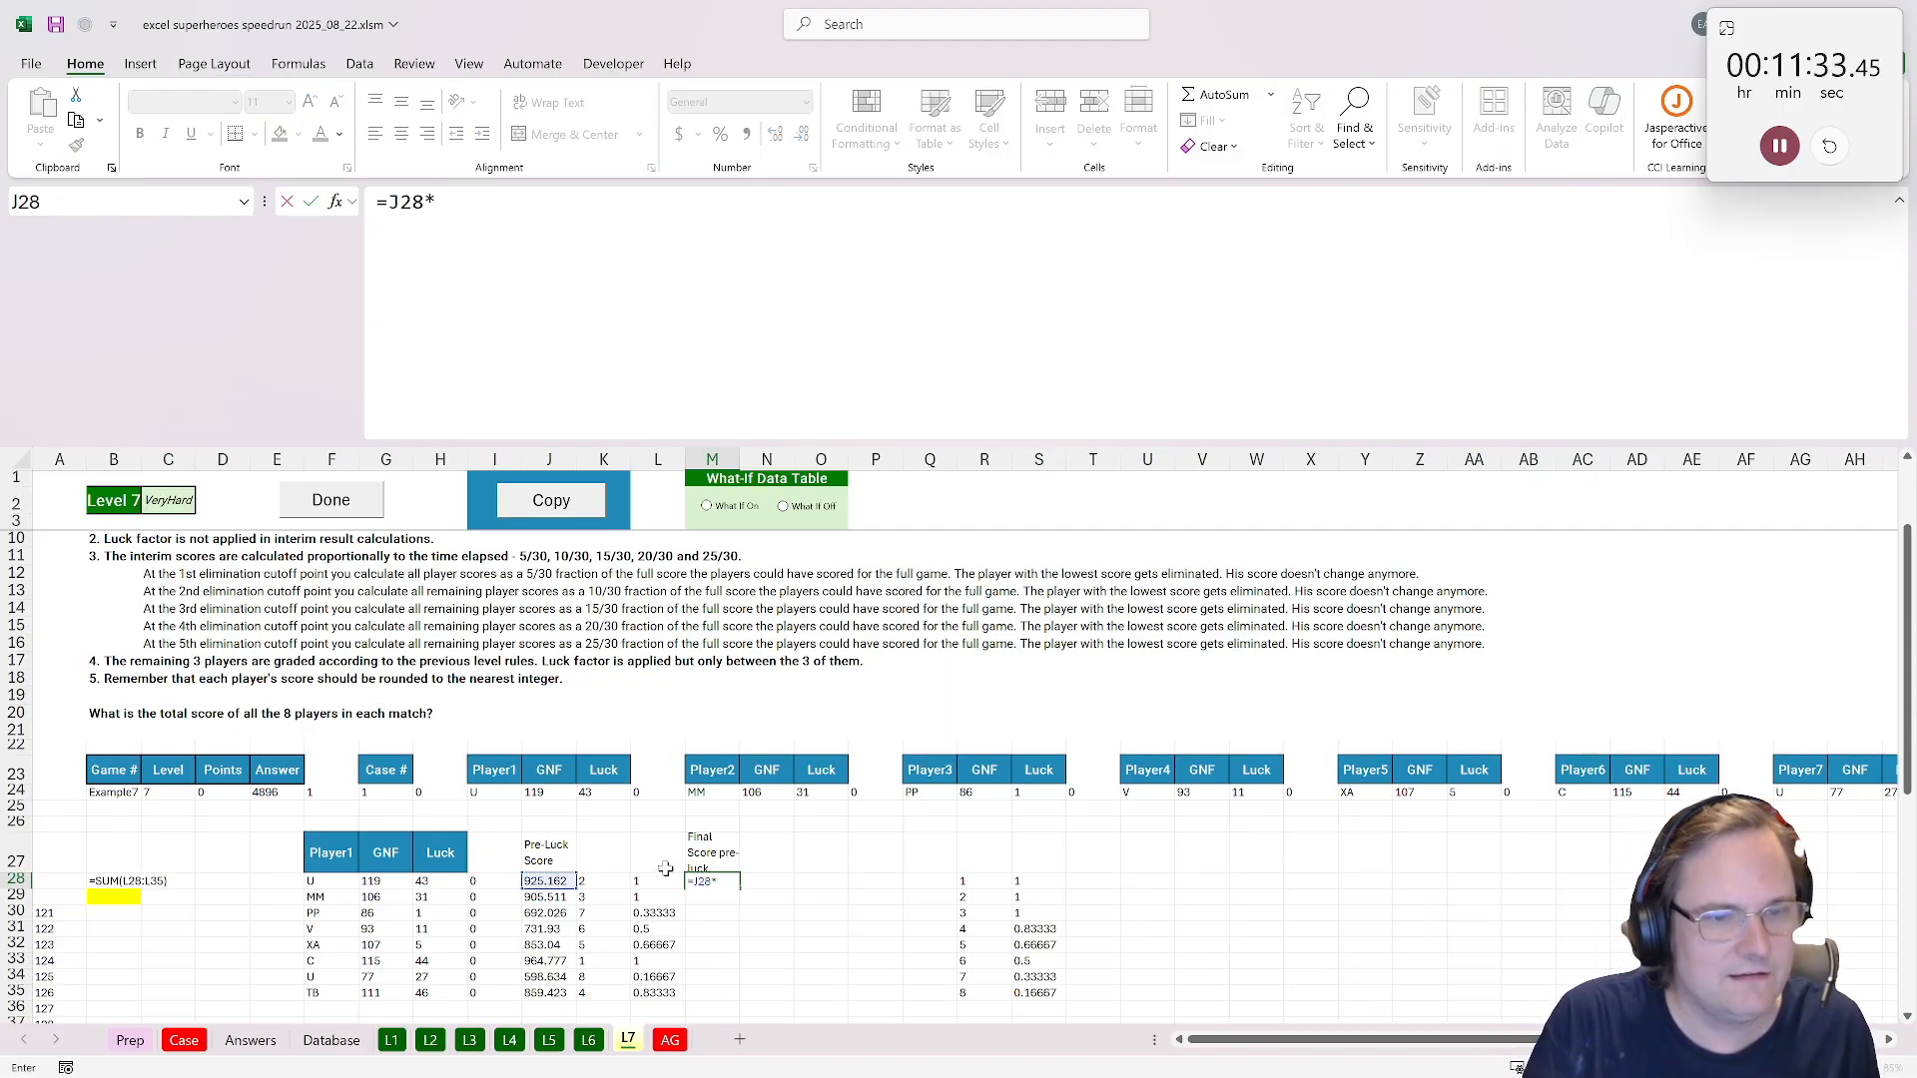
left_click(654, 882)
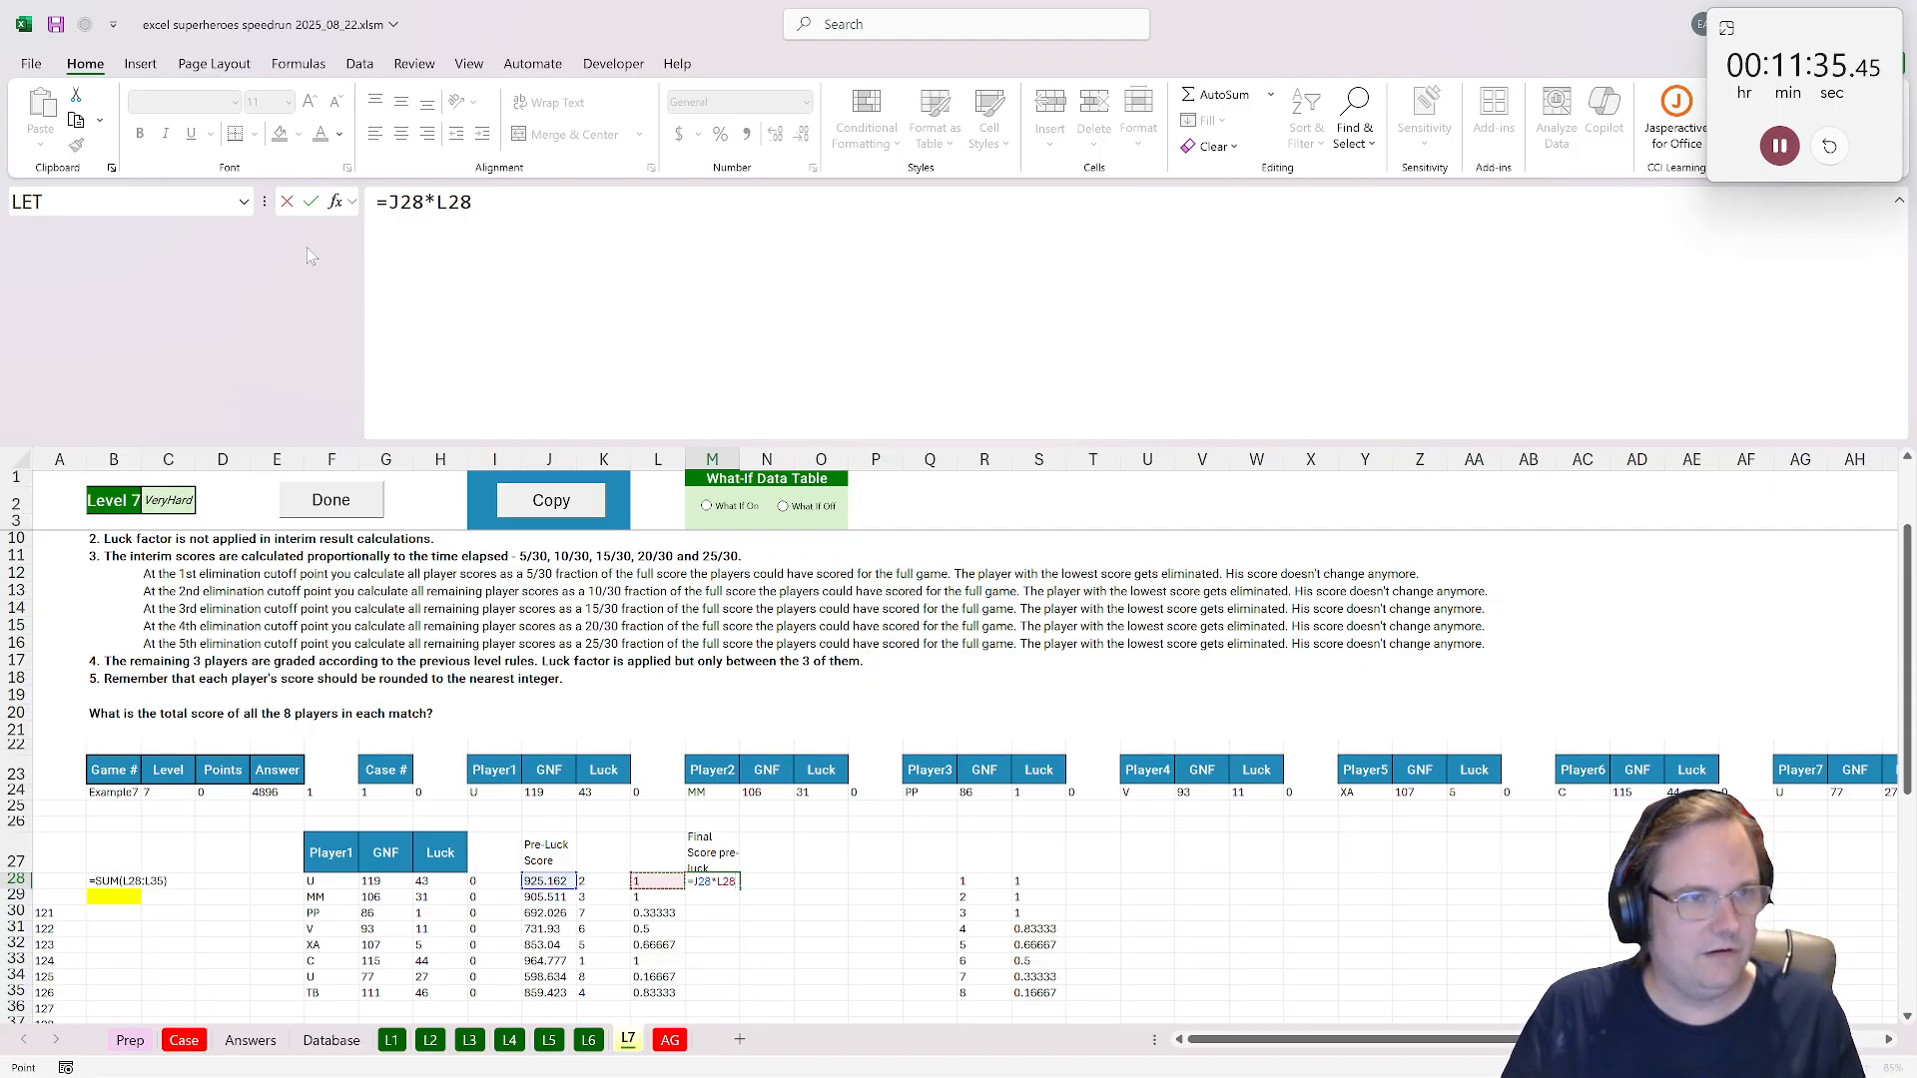
left_click(388, 203)
type("(")
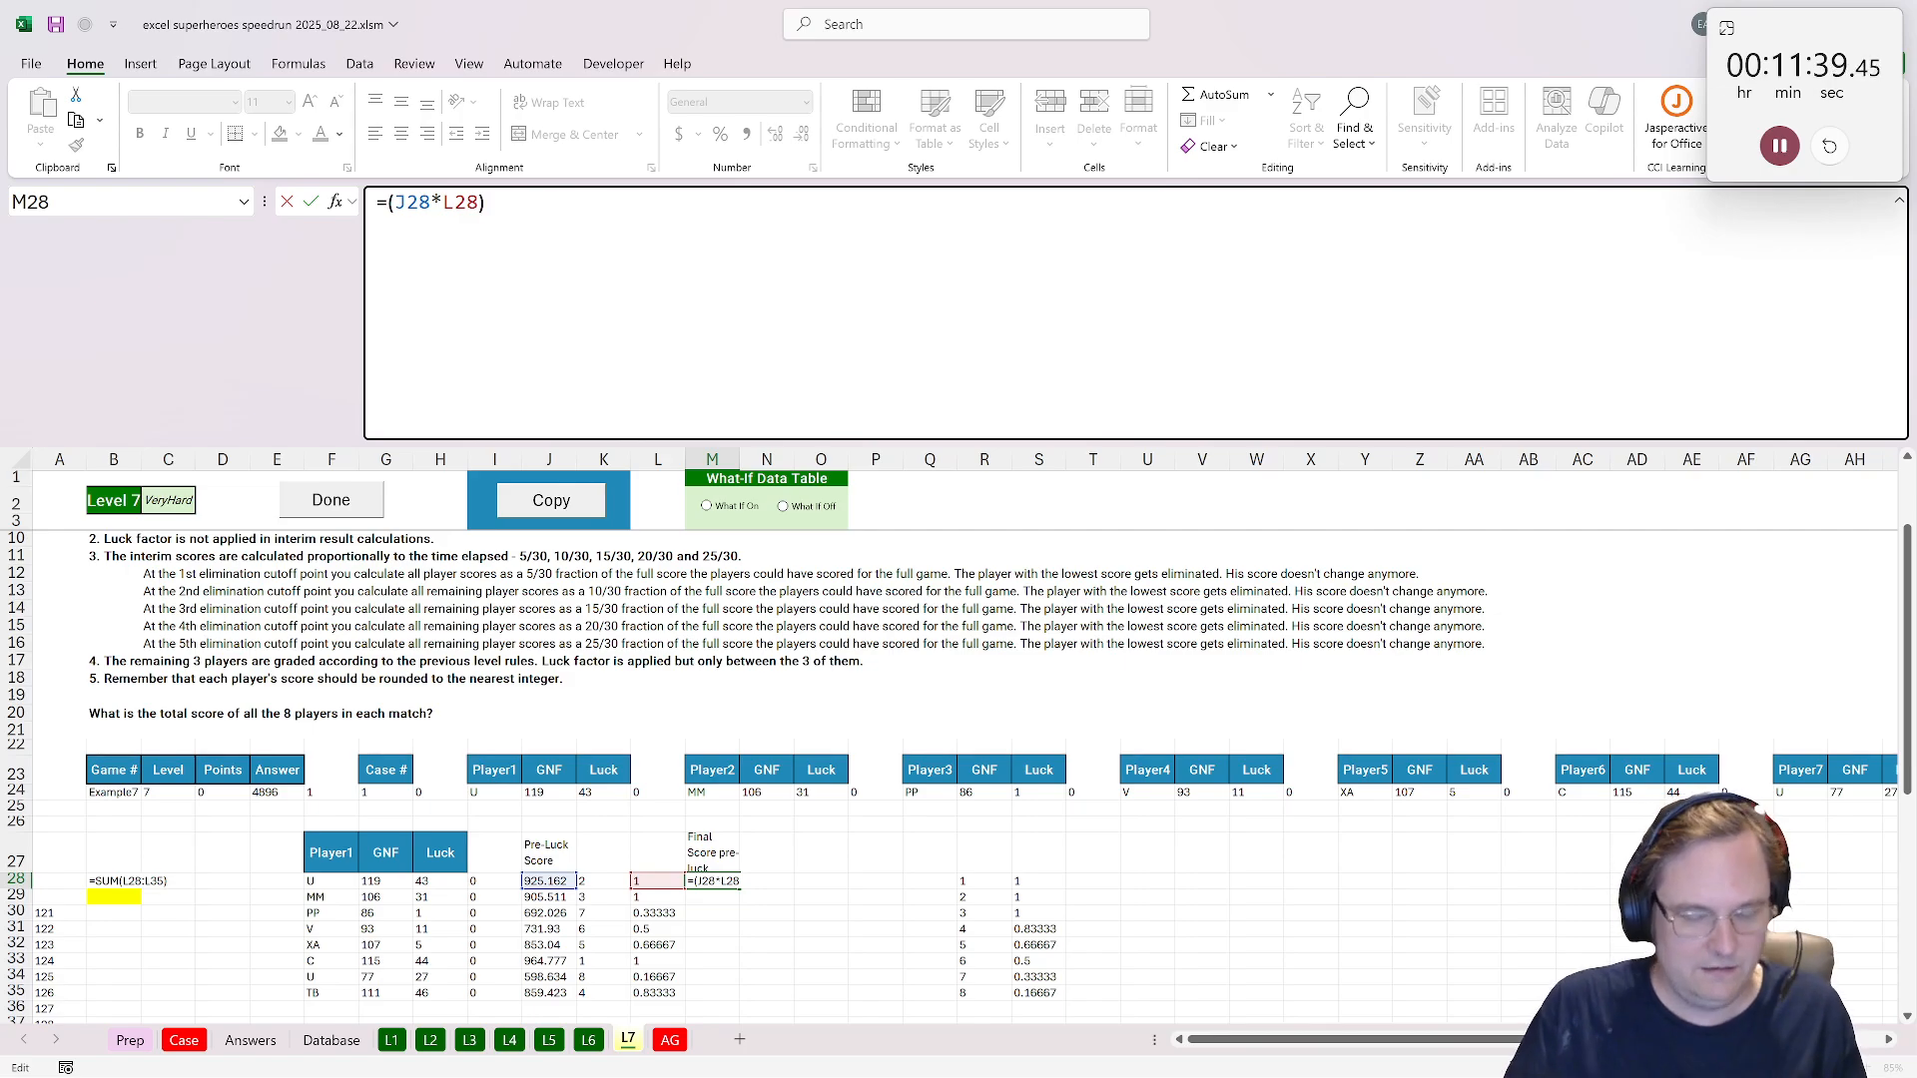
type("round(")
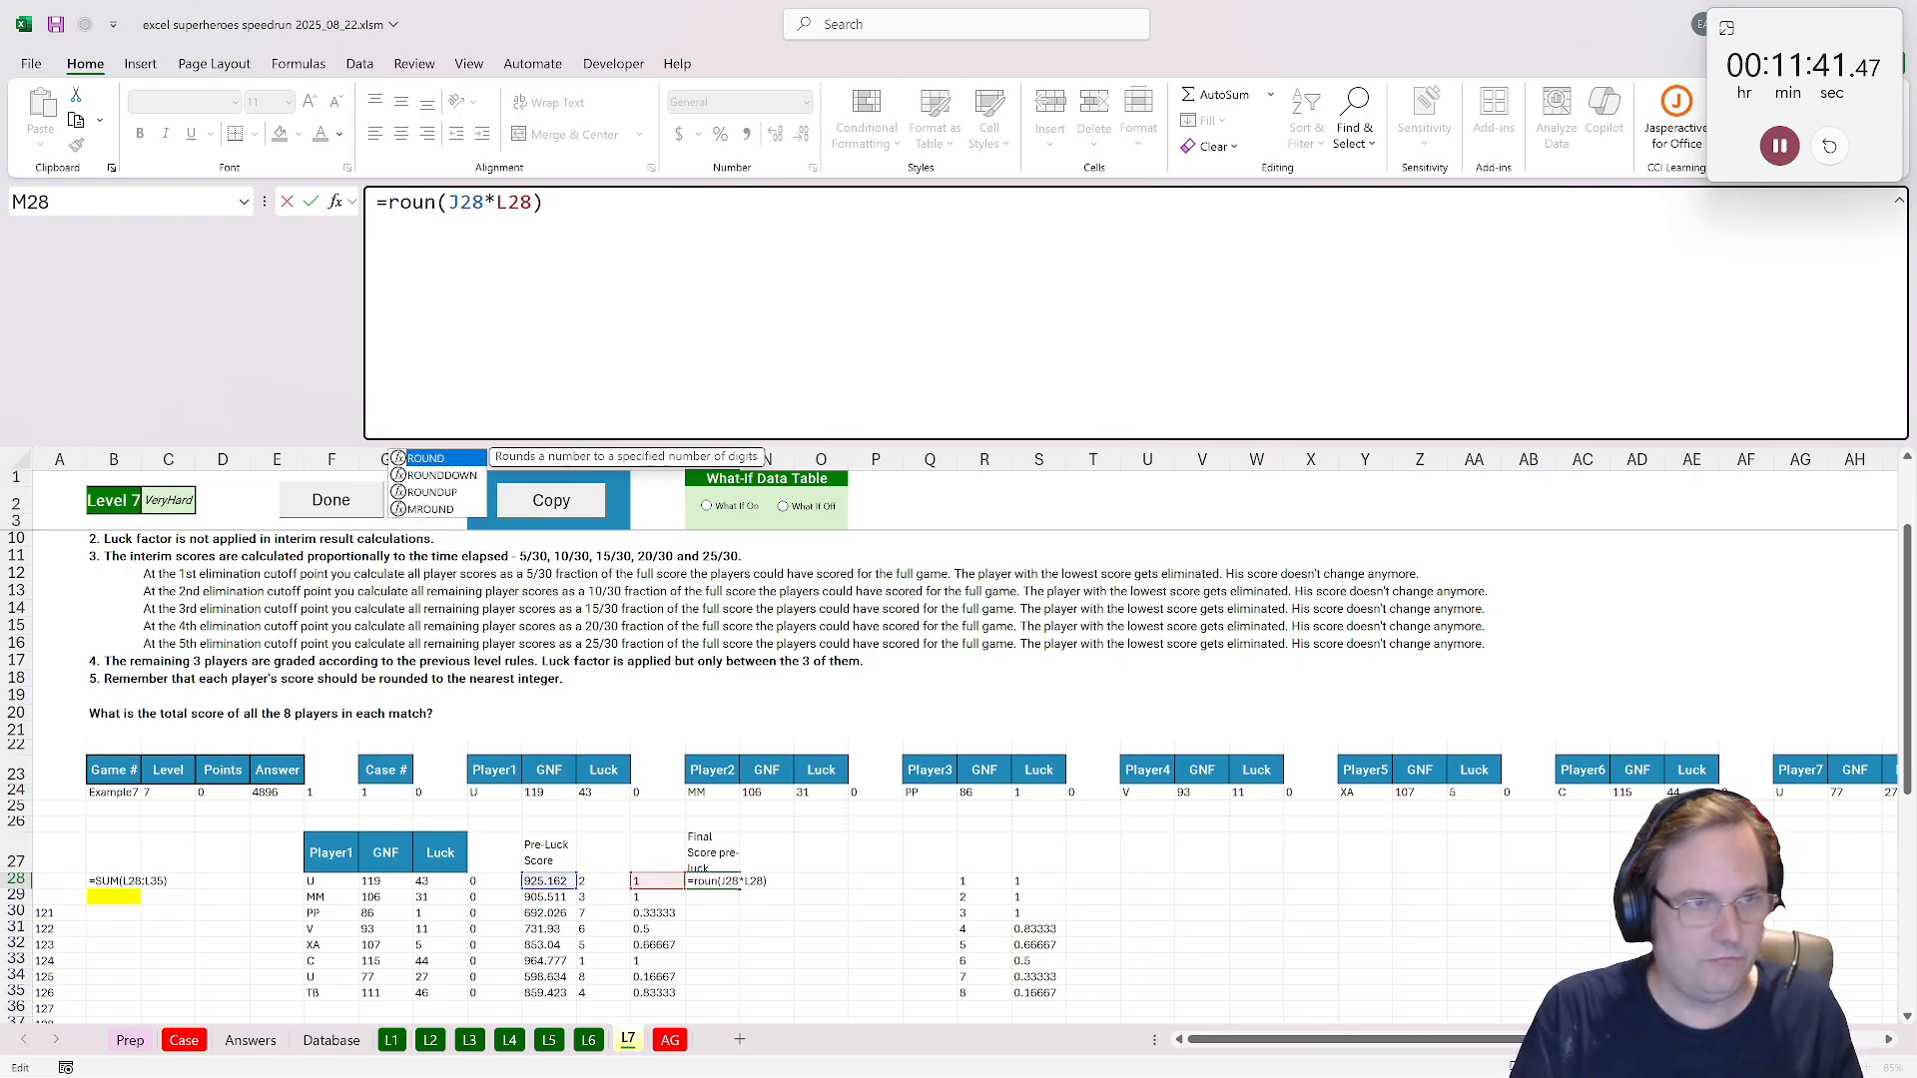
key("BackSpace")
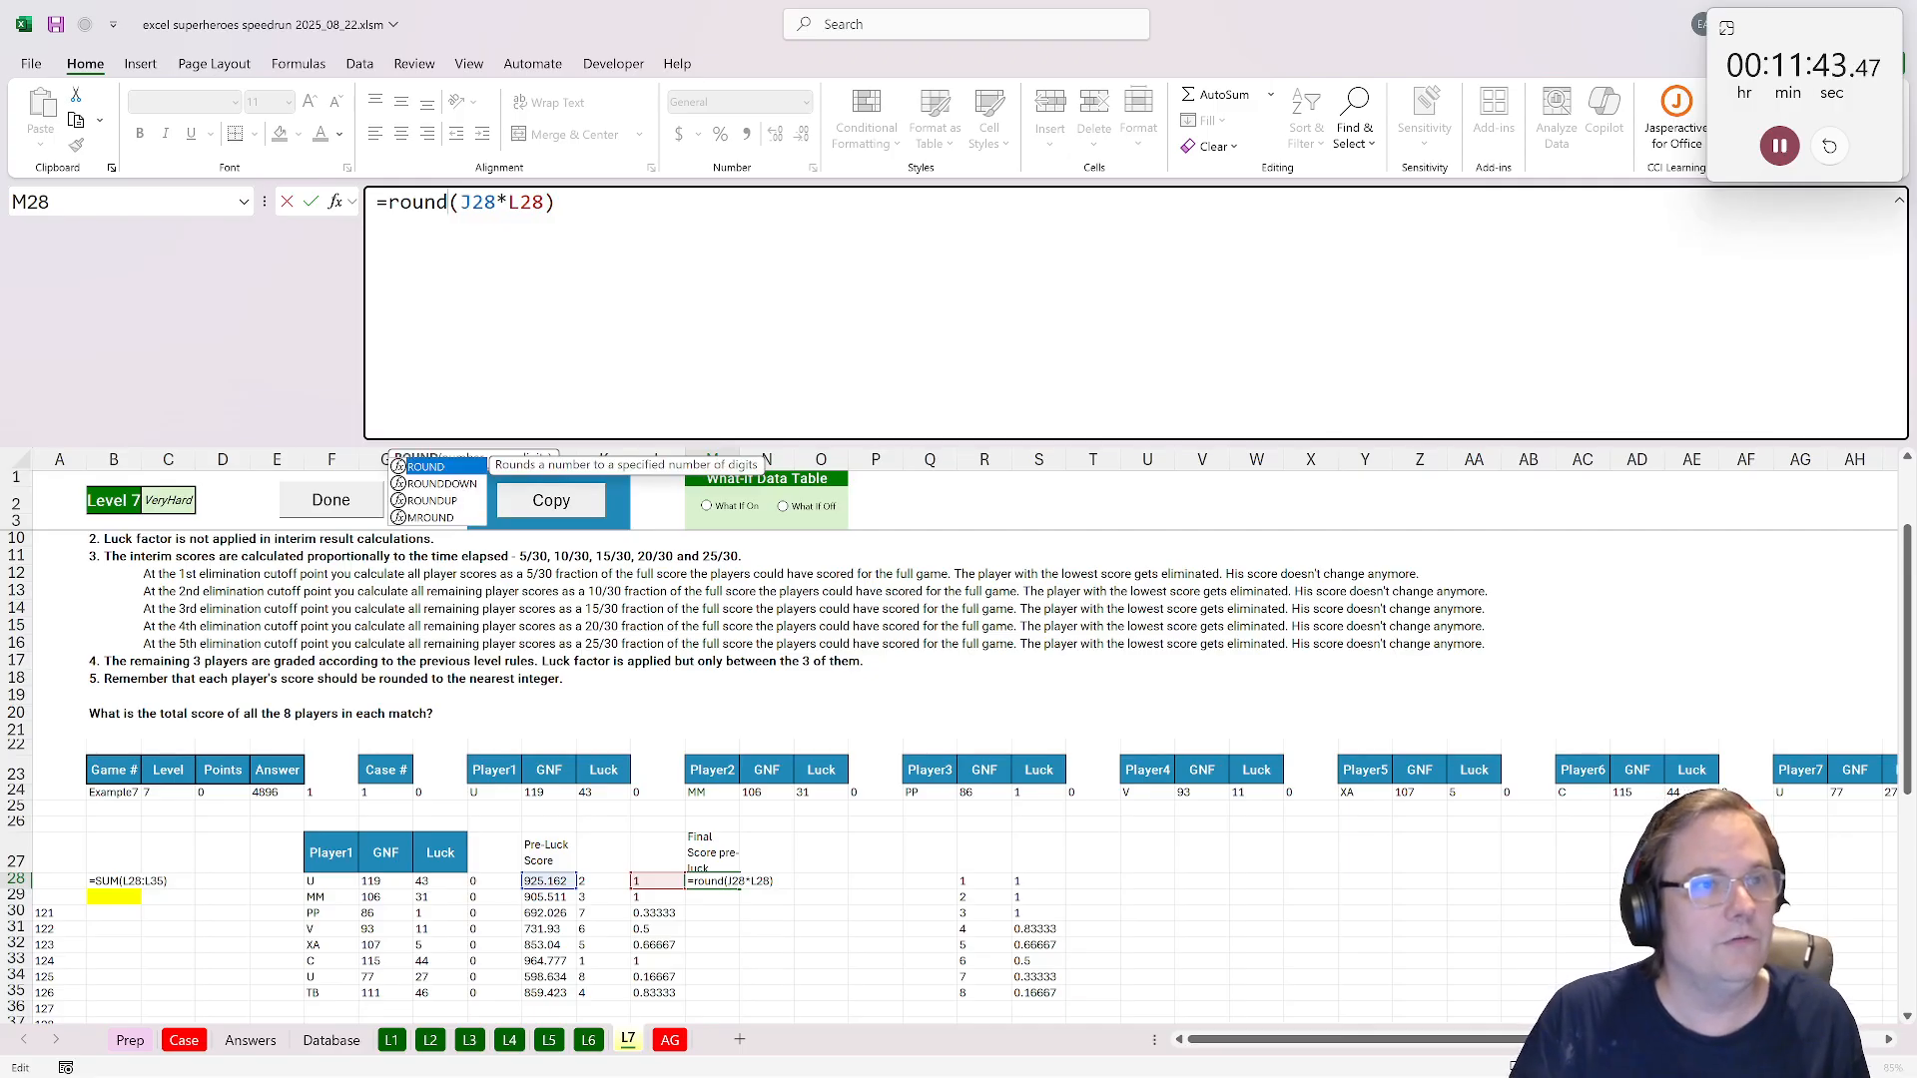
left_click(544, 203)
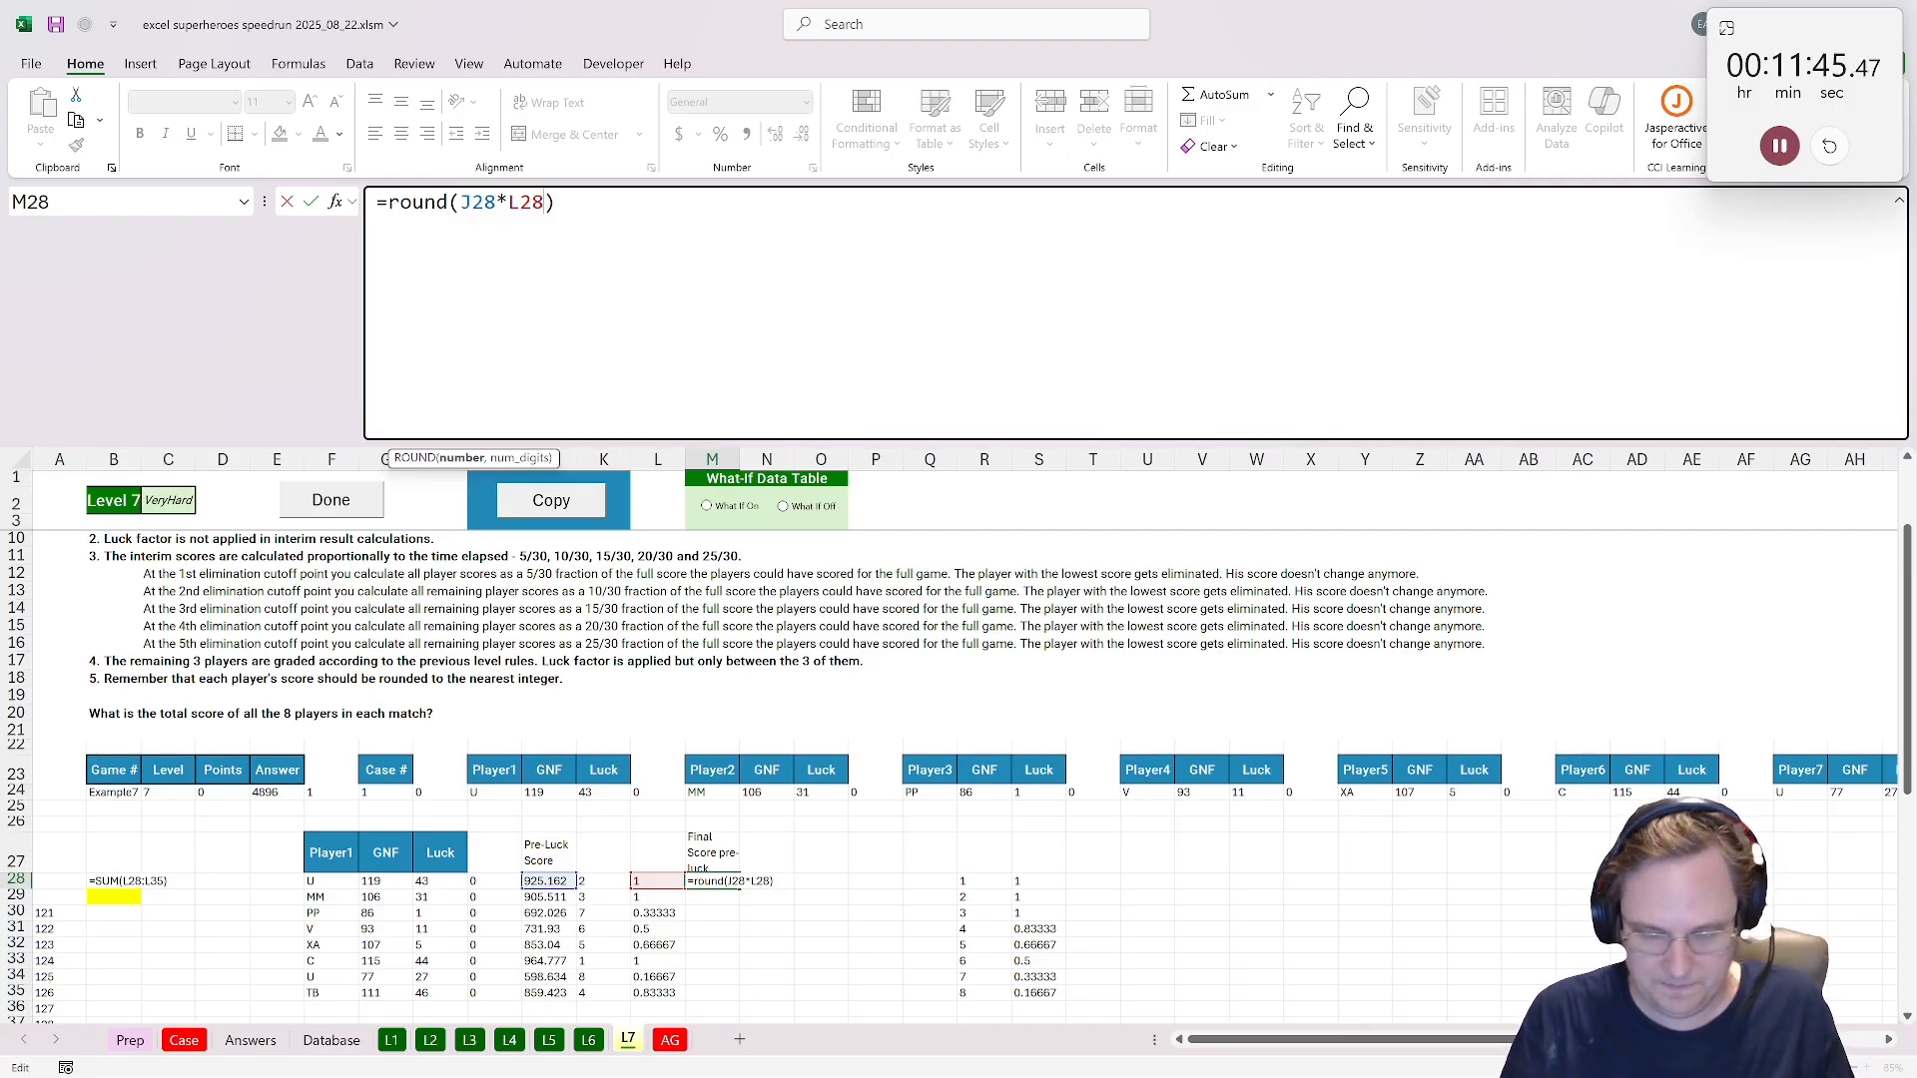
type(",0")
key("ctrl+Return")
Copy the rounded score formula from M28 down through M35.
key("ctrl+c")
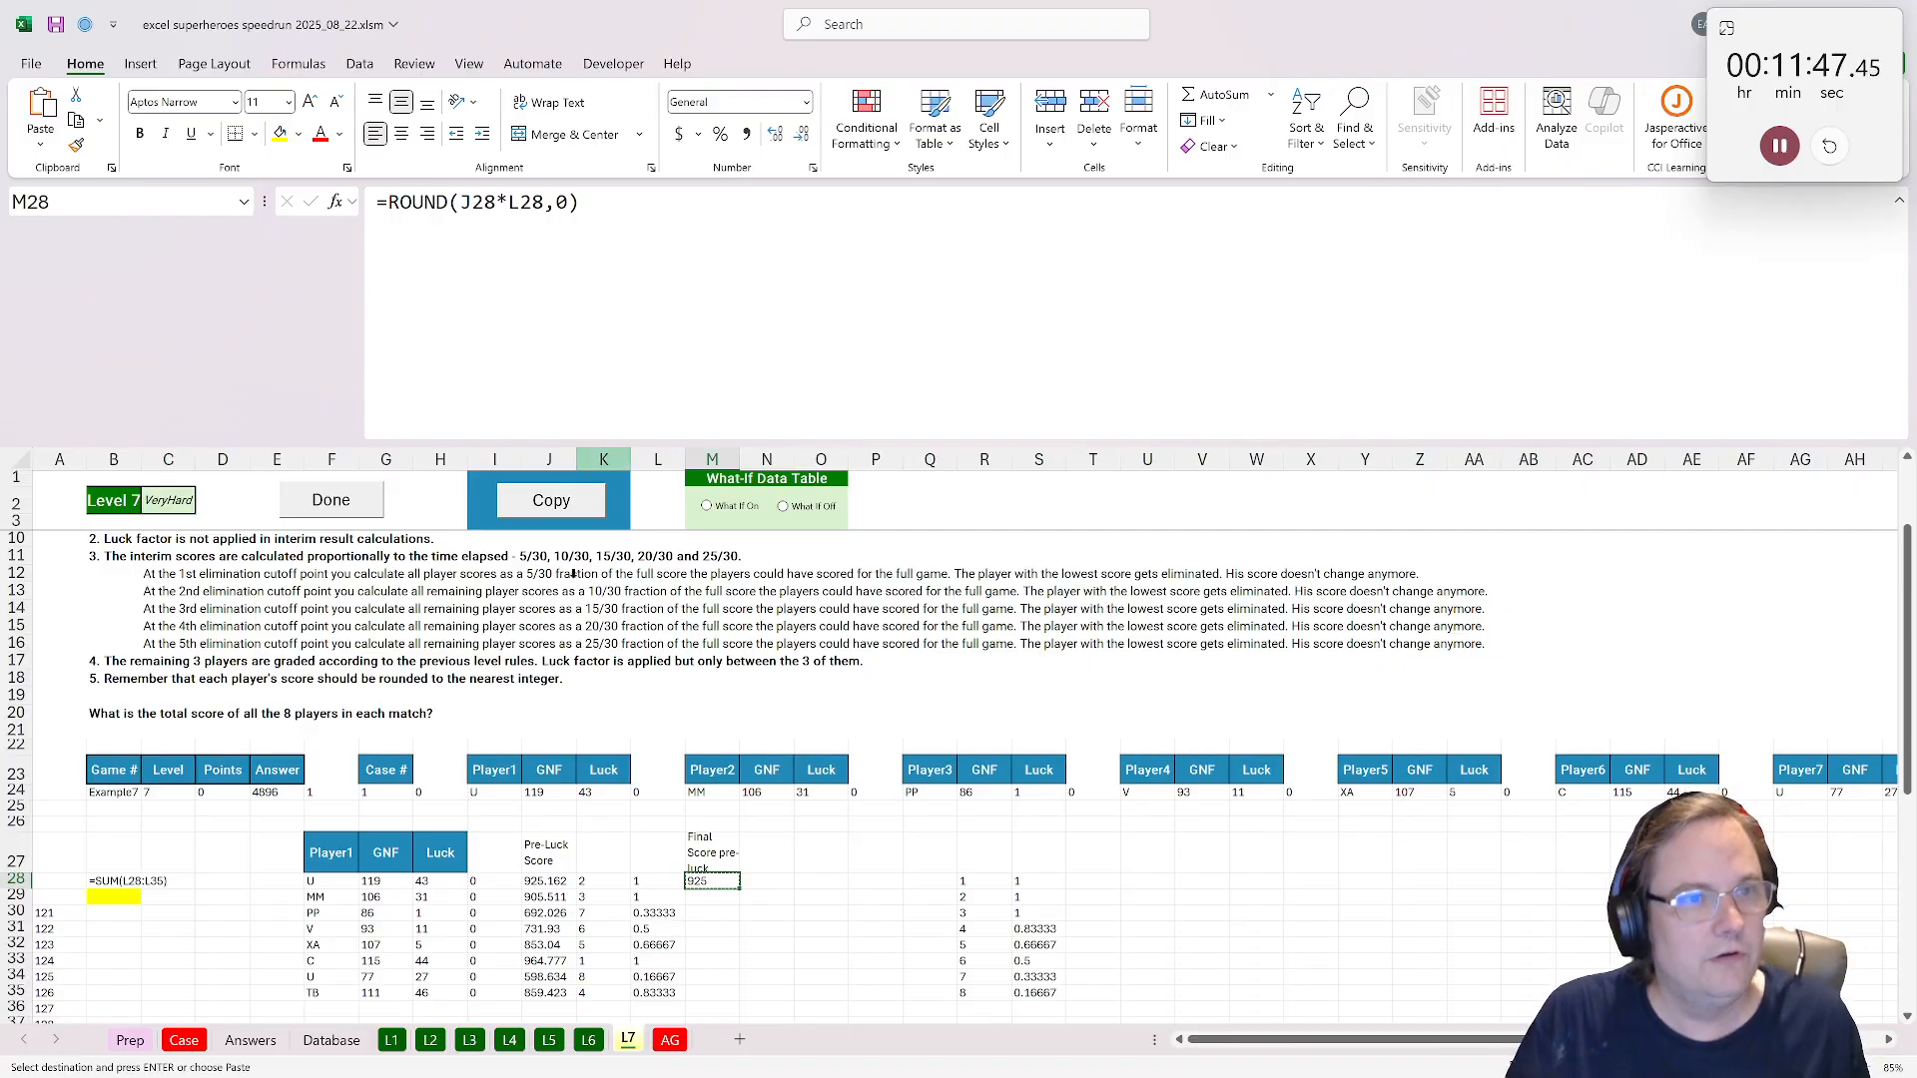
left_click_drag(712, 882, 727, 991)
key("ctrl+v")
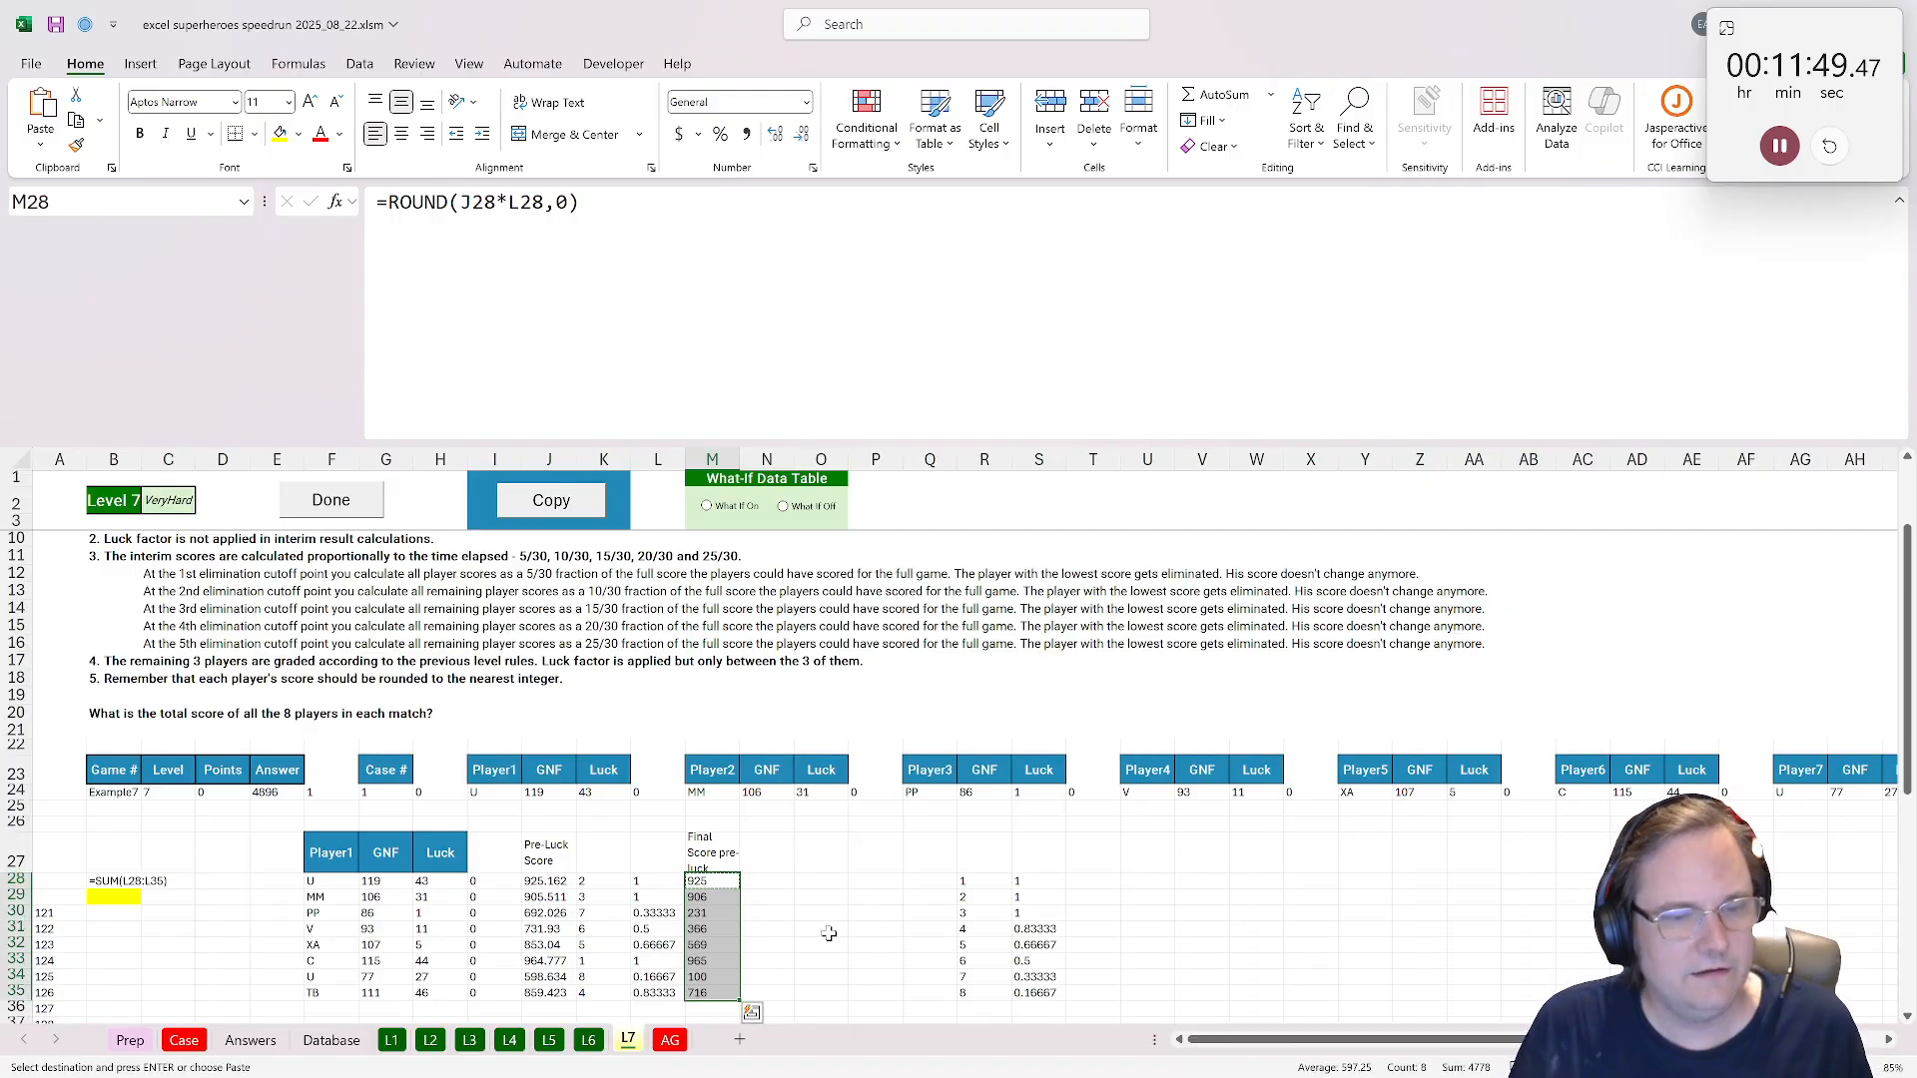
List the ranks 1, 2 and 3 in H39:H41 below the player table.
scroll(828, 933, "down", 2)
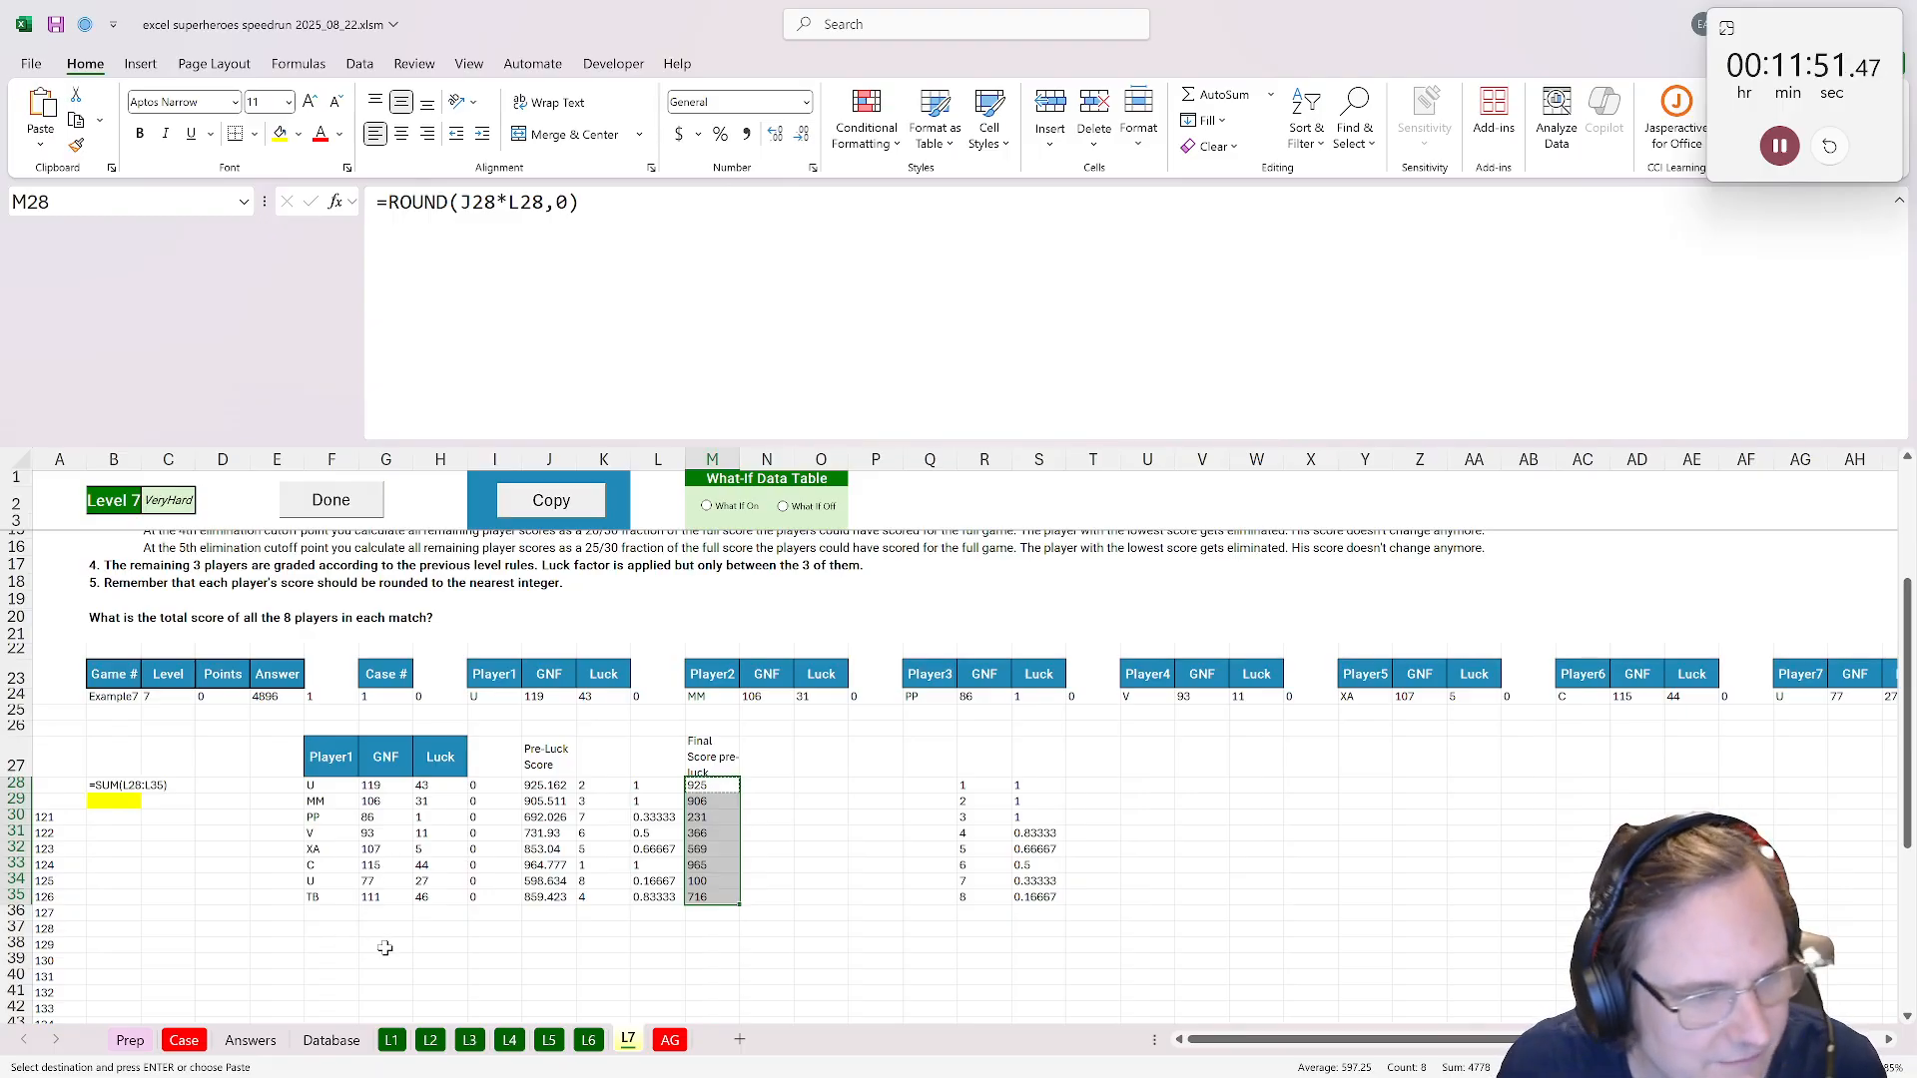
left_click(385, 948)
left_click(330, 944)
scroll(328, 943, "down", 1)
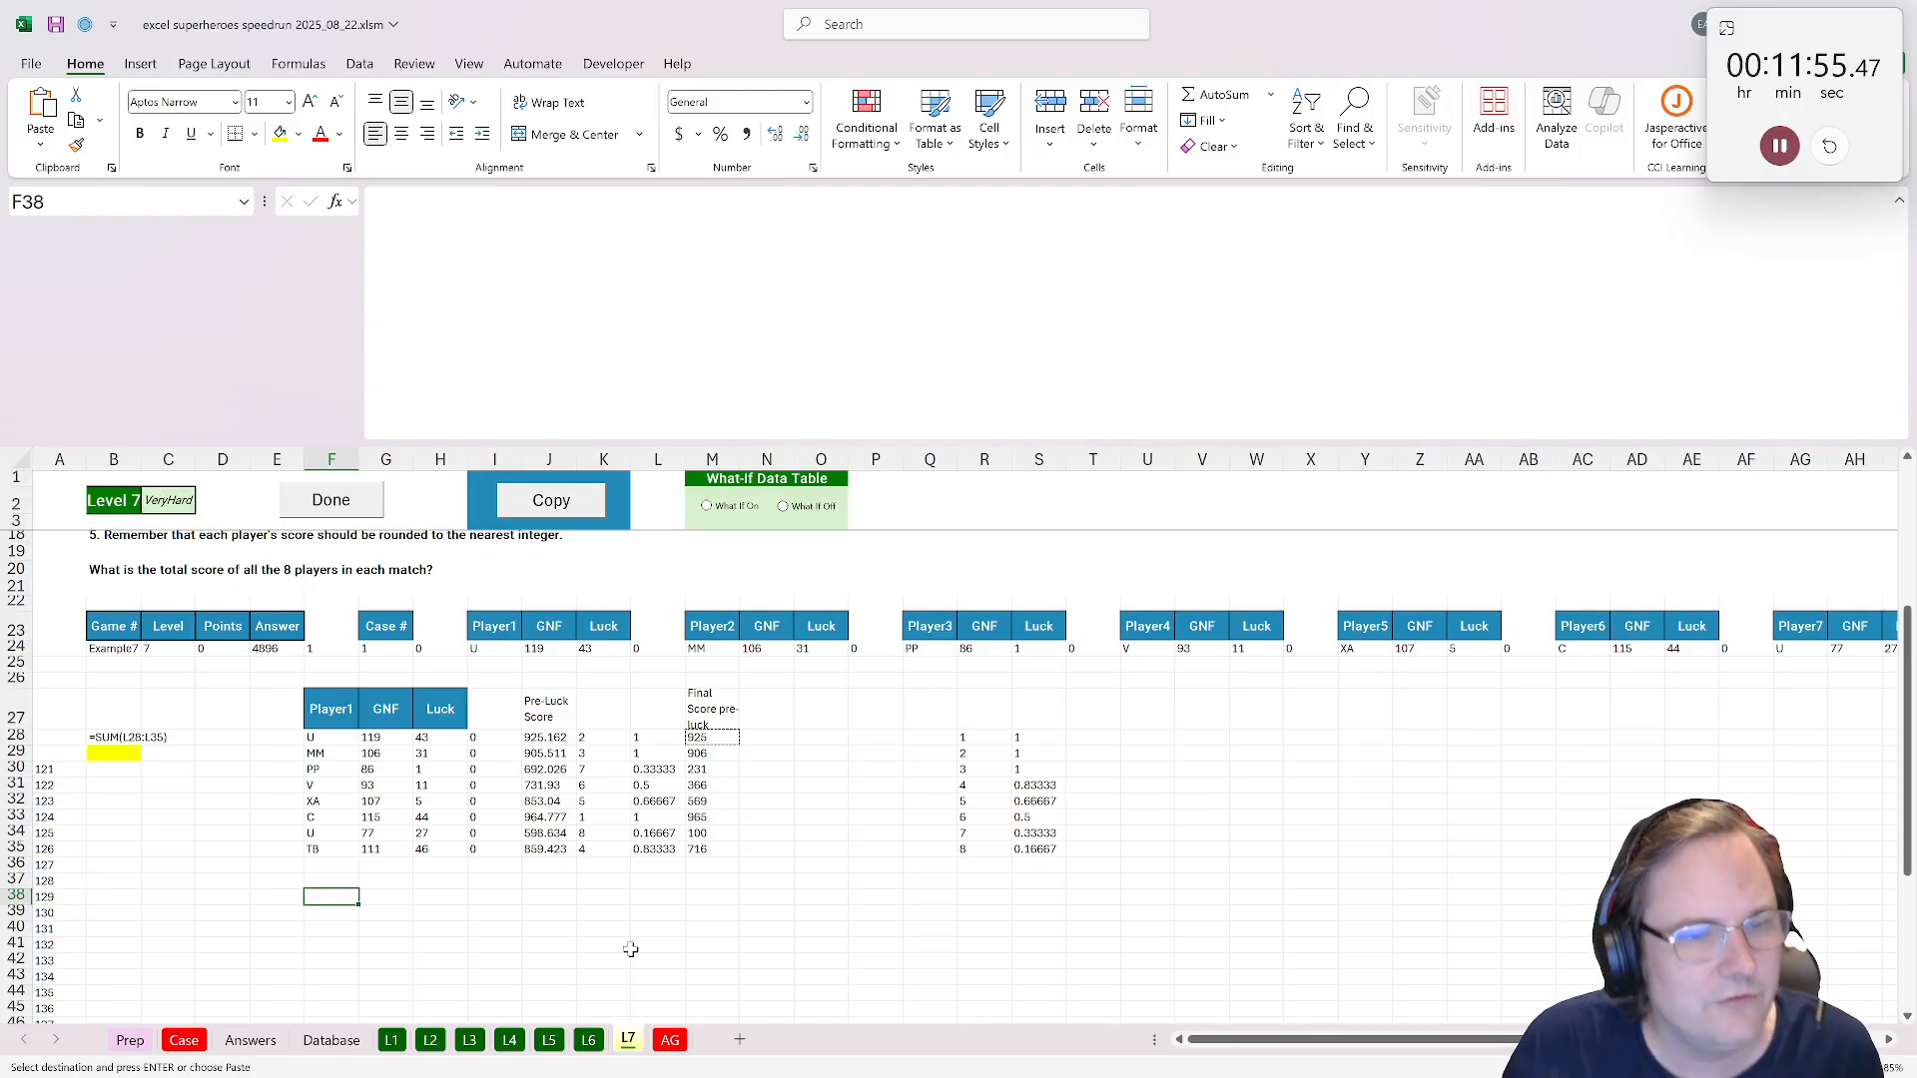
left_click(423, 916)
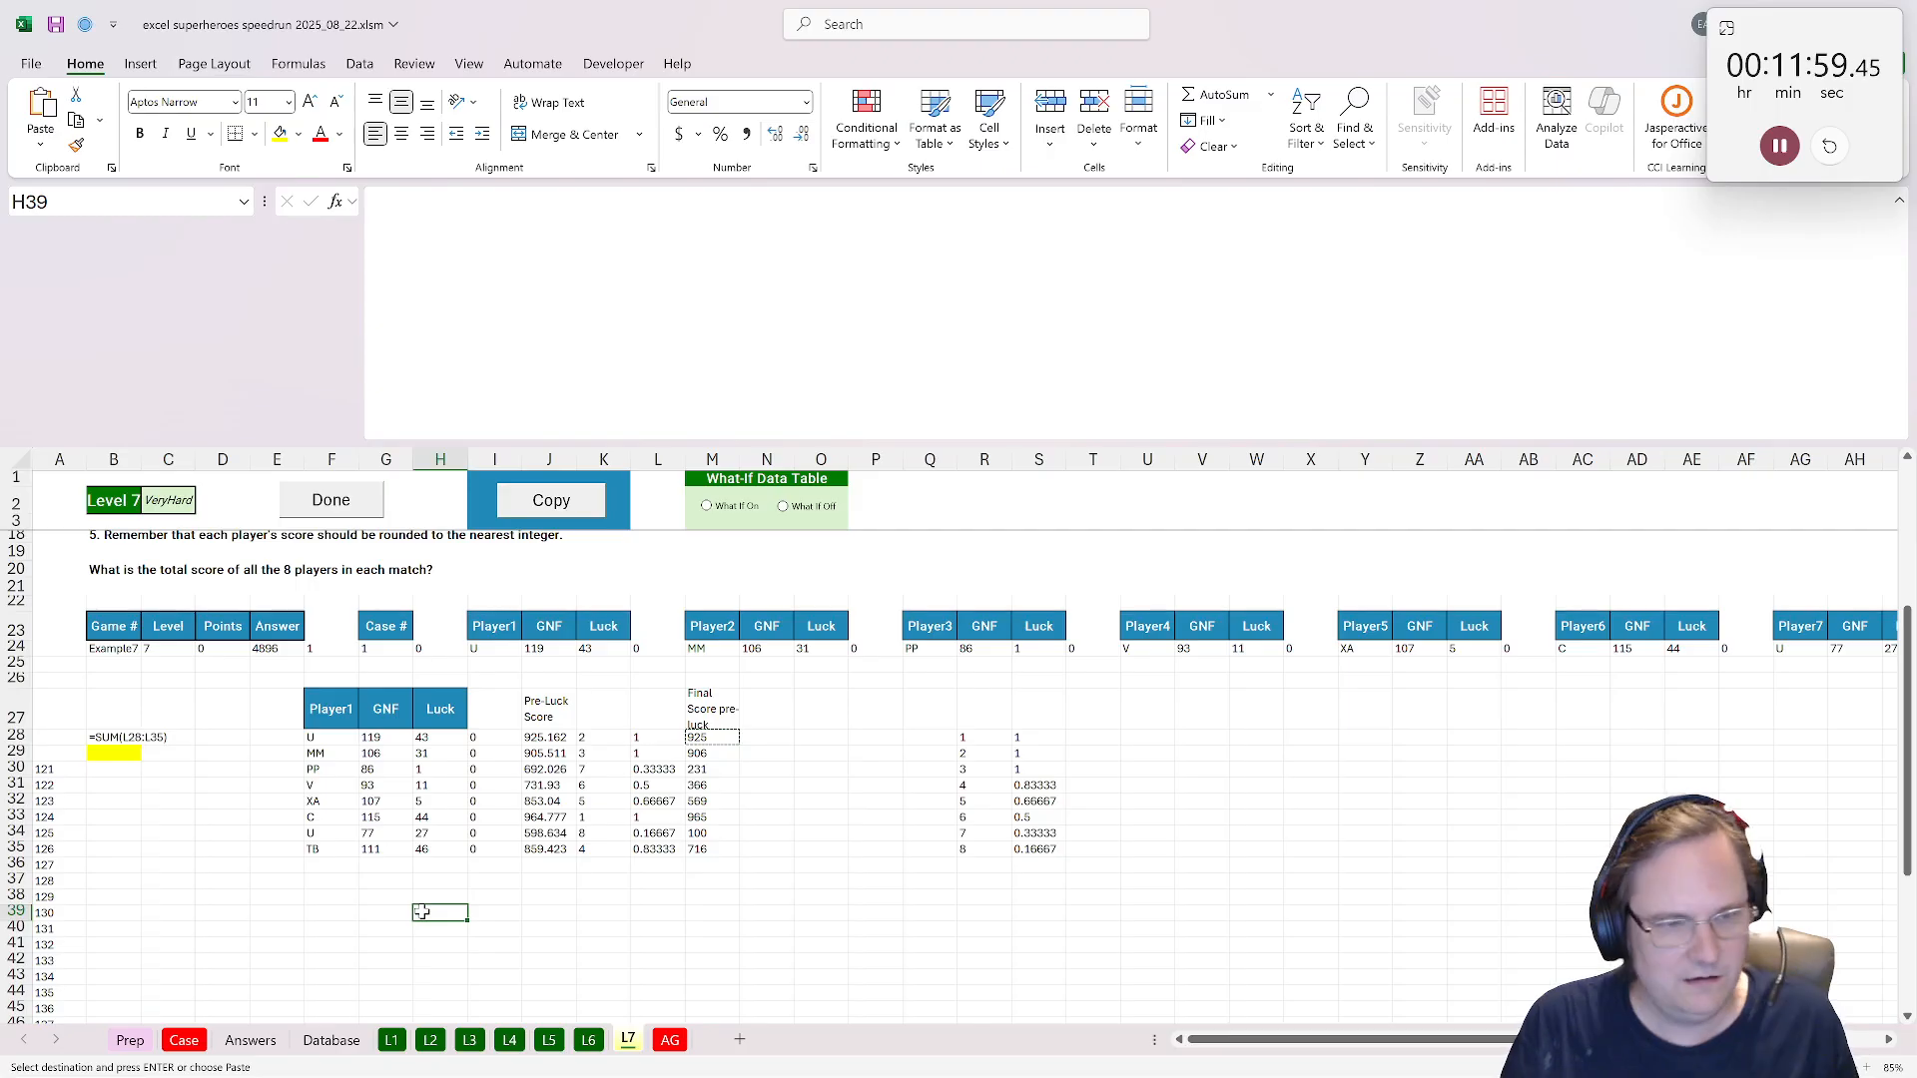
key("Down")
key("Up")
type("1")
key("Down")
type("2")
key("Down")
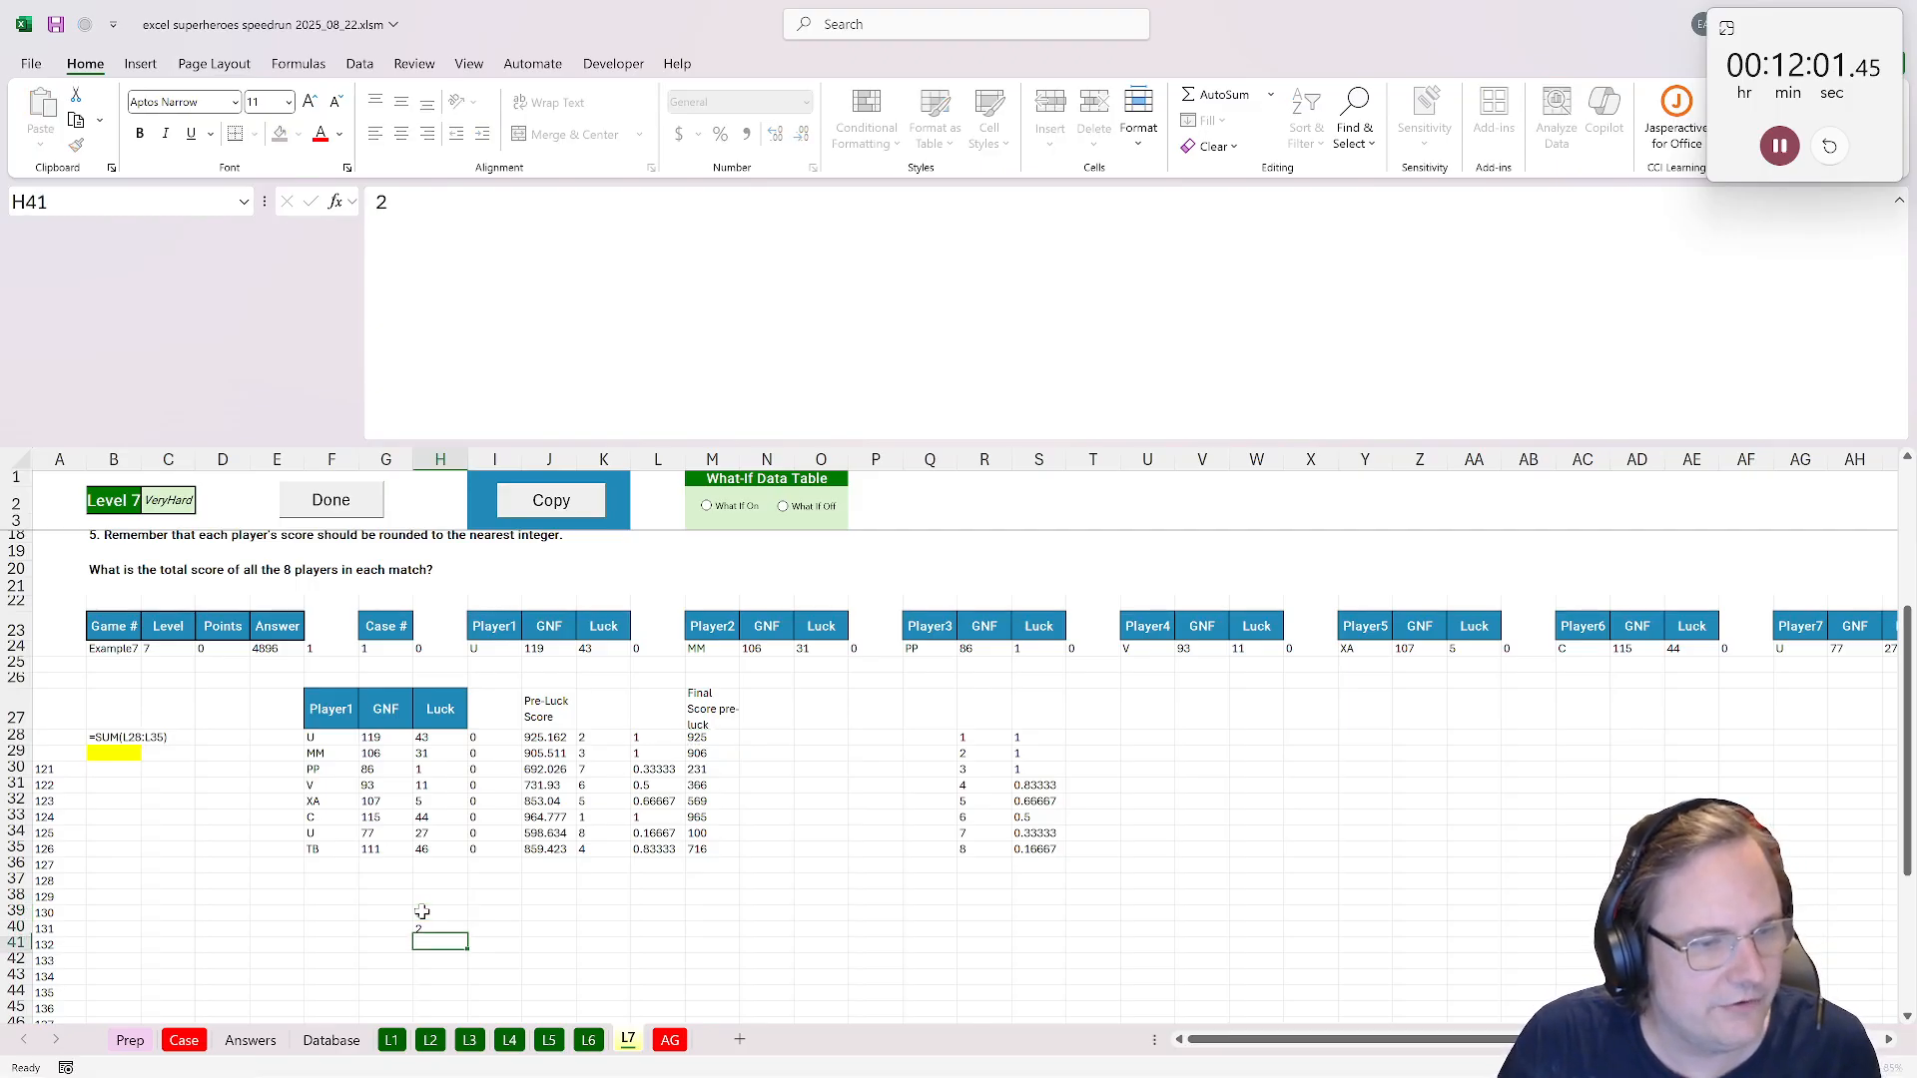
type("3")
Enter =XLOOKUP(H39,$K$28:$K$35,$J$28:$J$35) in I39 to retrieve the first-ranked player's pre-luck score.
key("Right")
key("Up")
key("Up")
type("=xl")
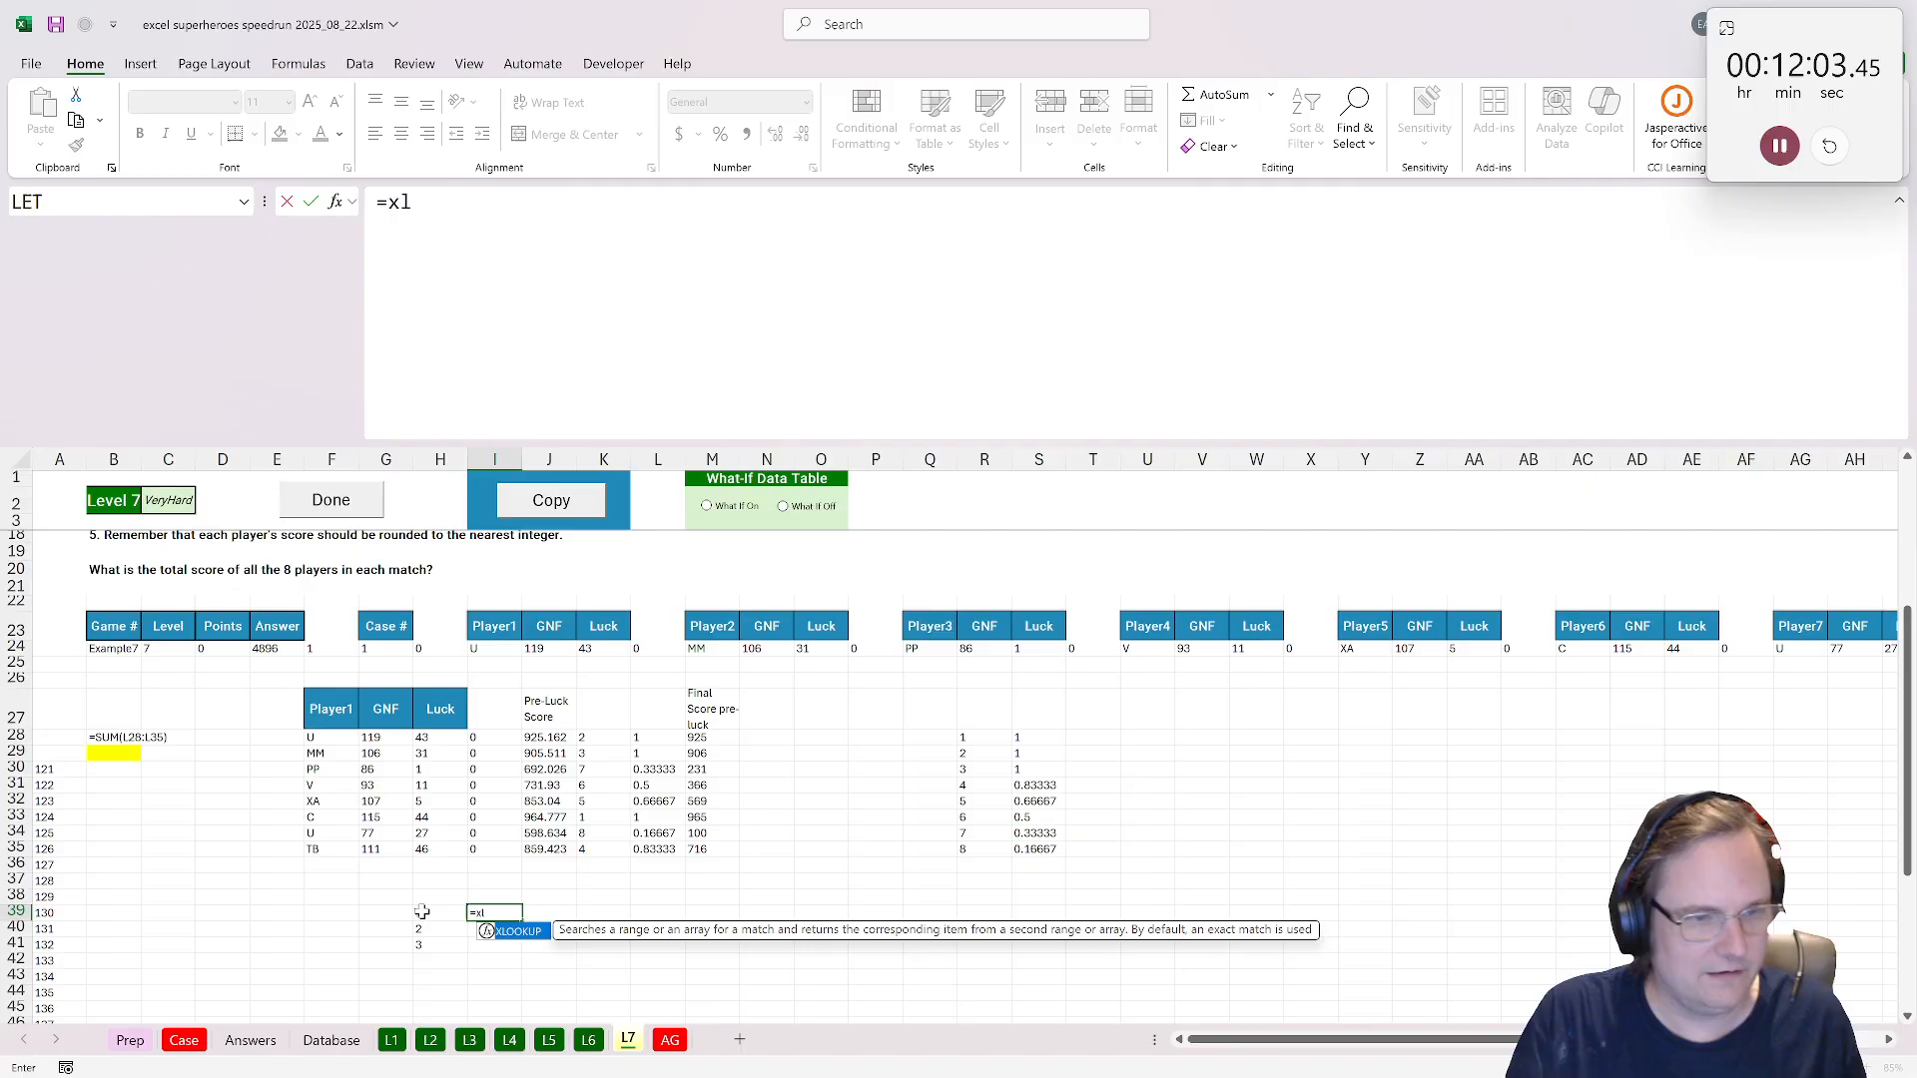
type("ookuP(")
left_click(414, 912)
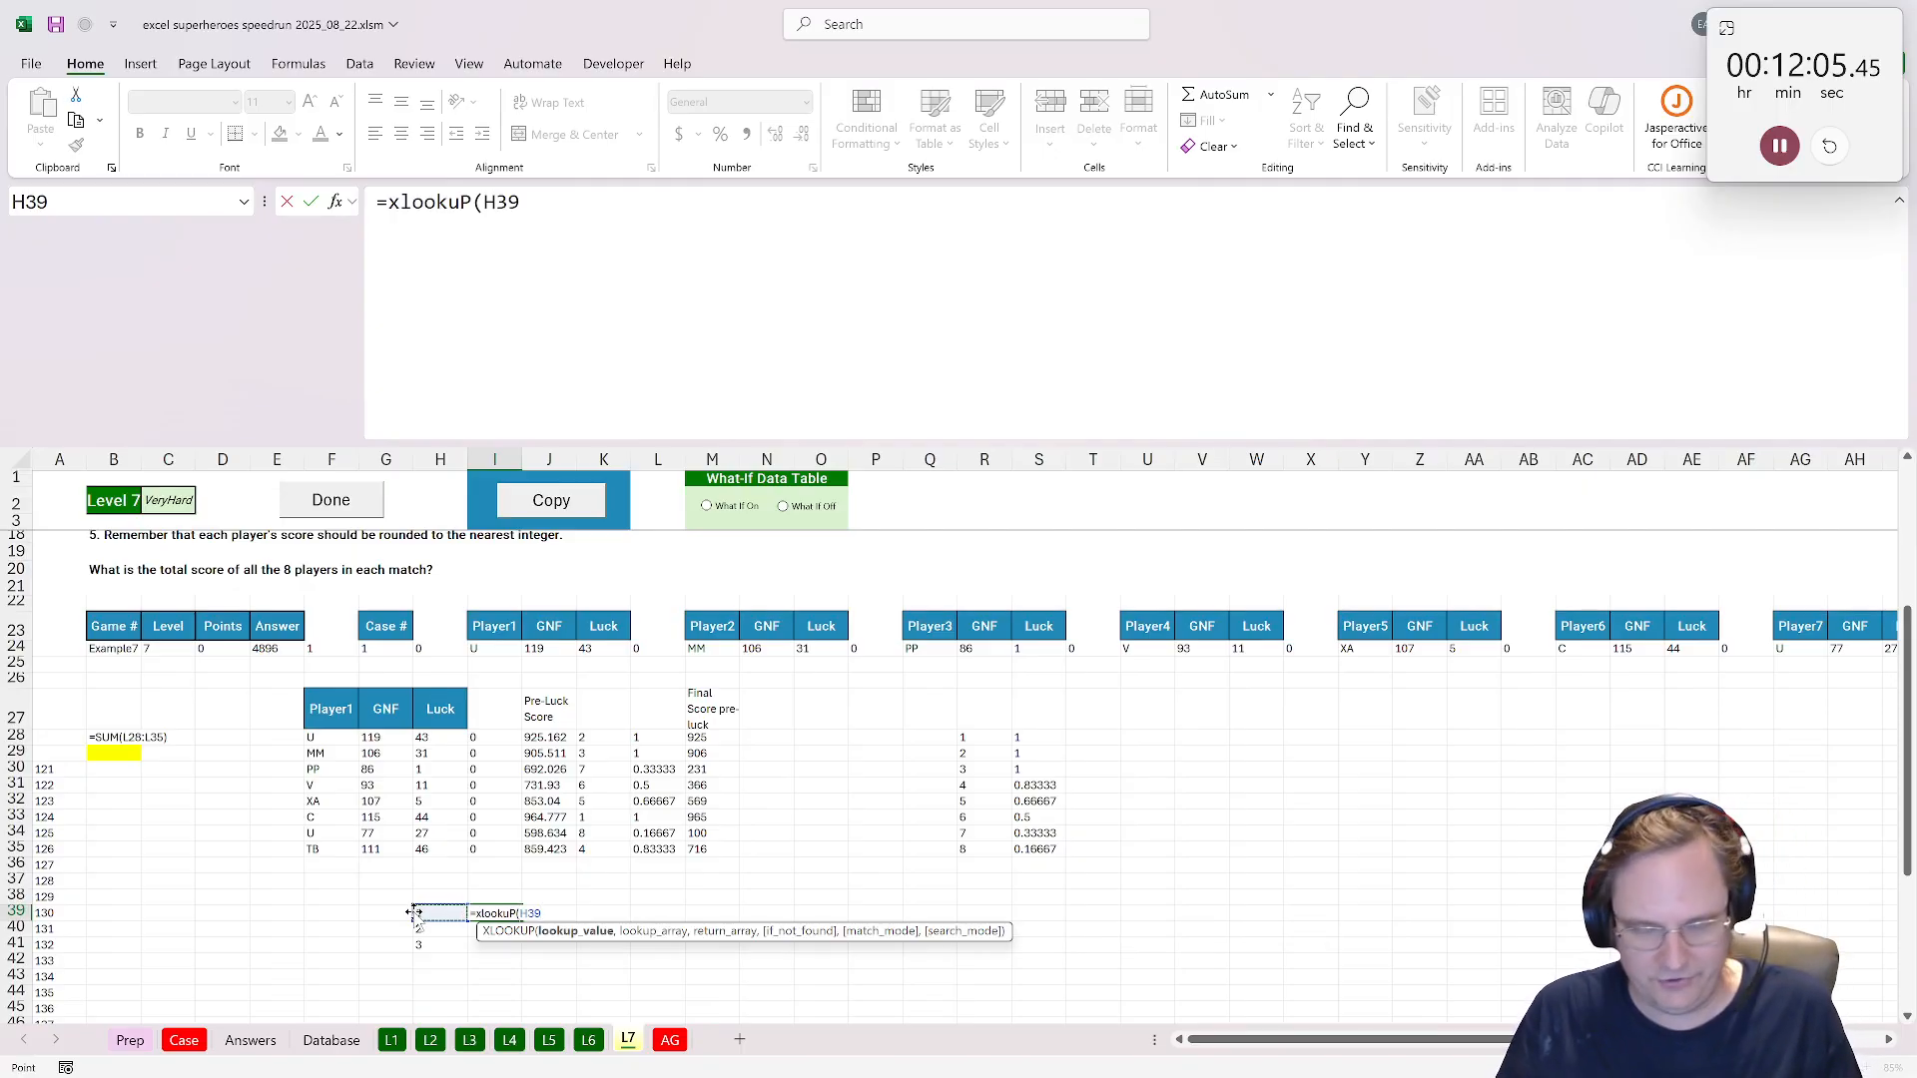
type(",")
left_click_drag(605, 739, 605, 850)
type(",")
left_click_drag(549, 736, 549, 849)
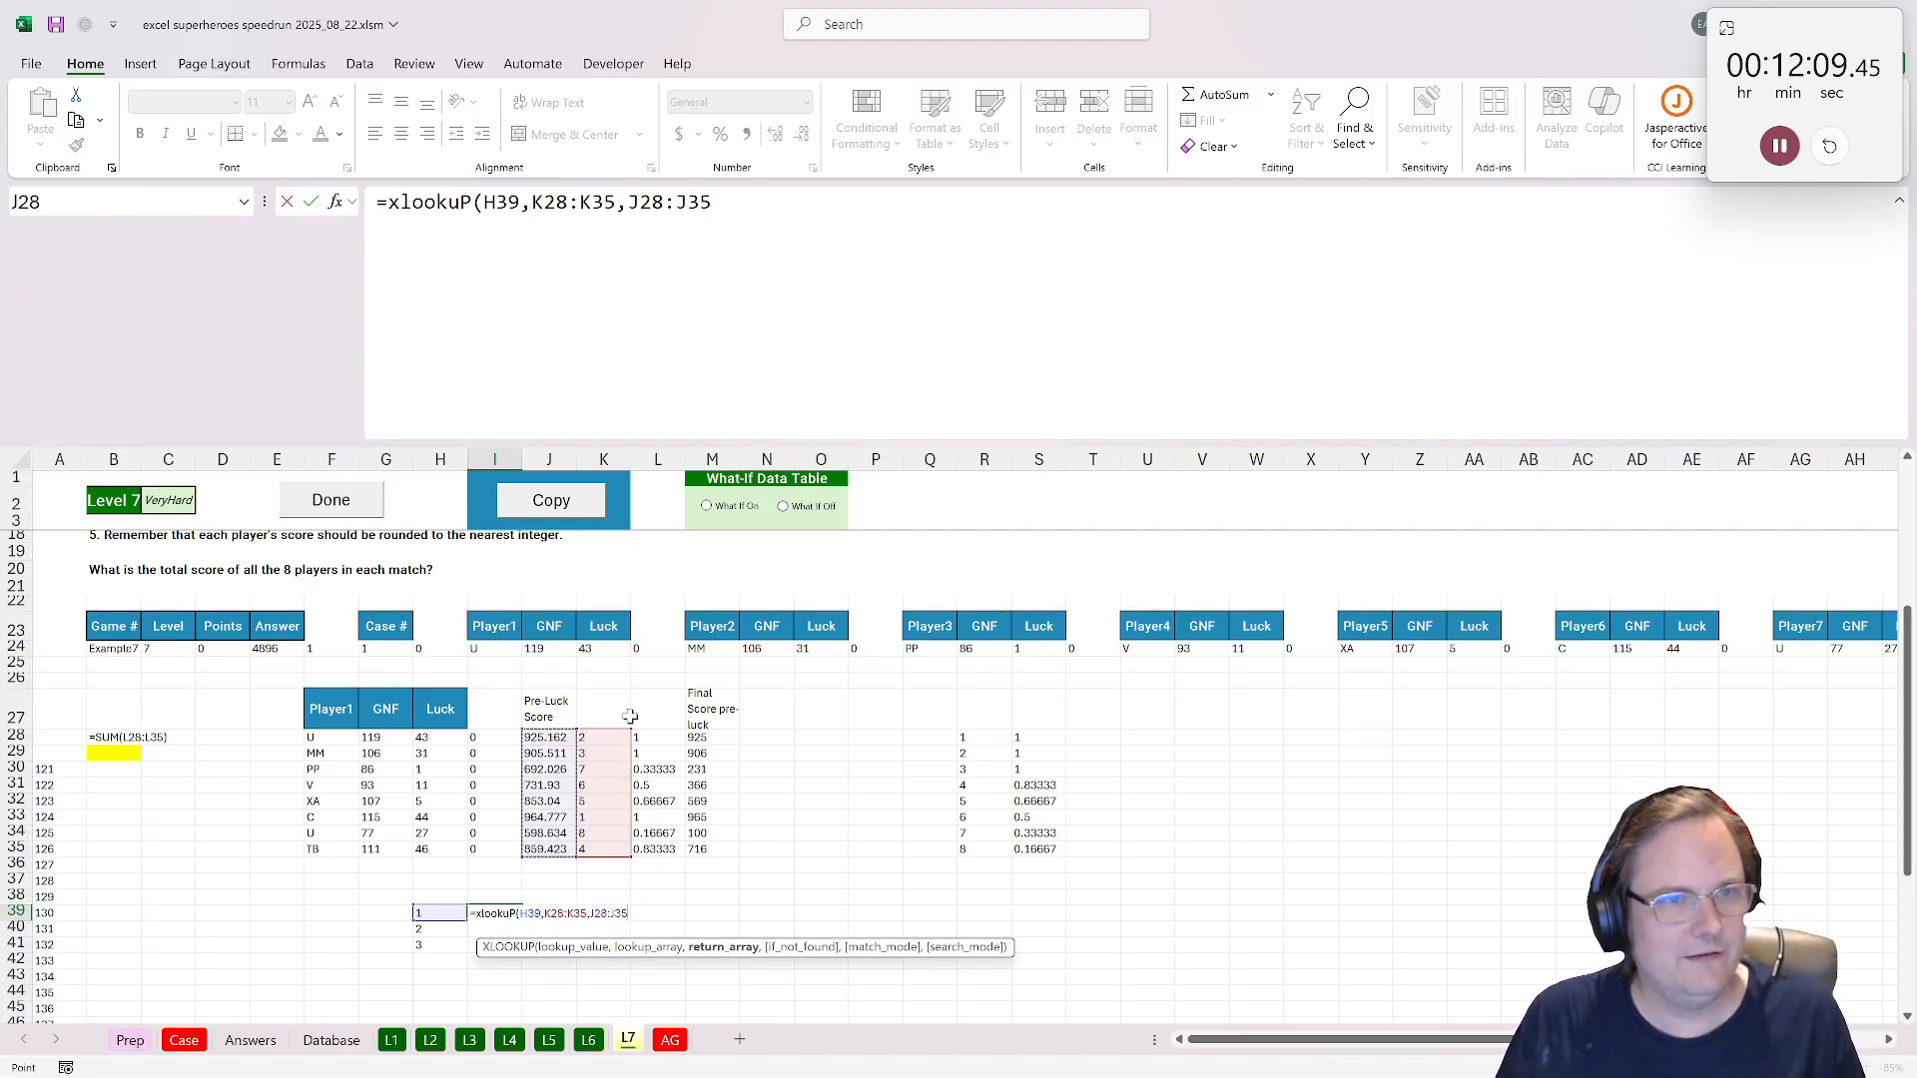
left_click_drag(641, 202, 498, 202)
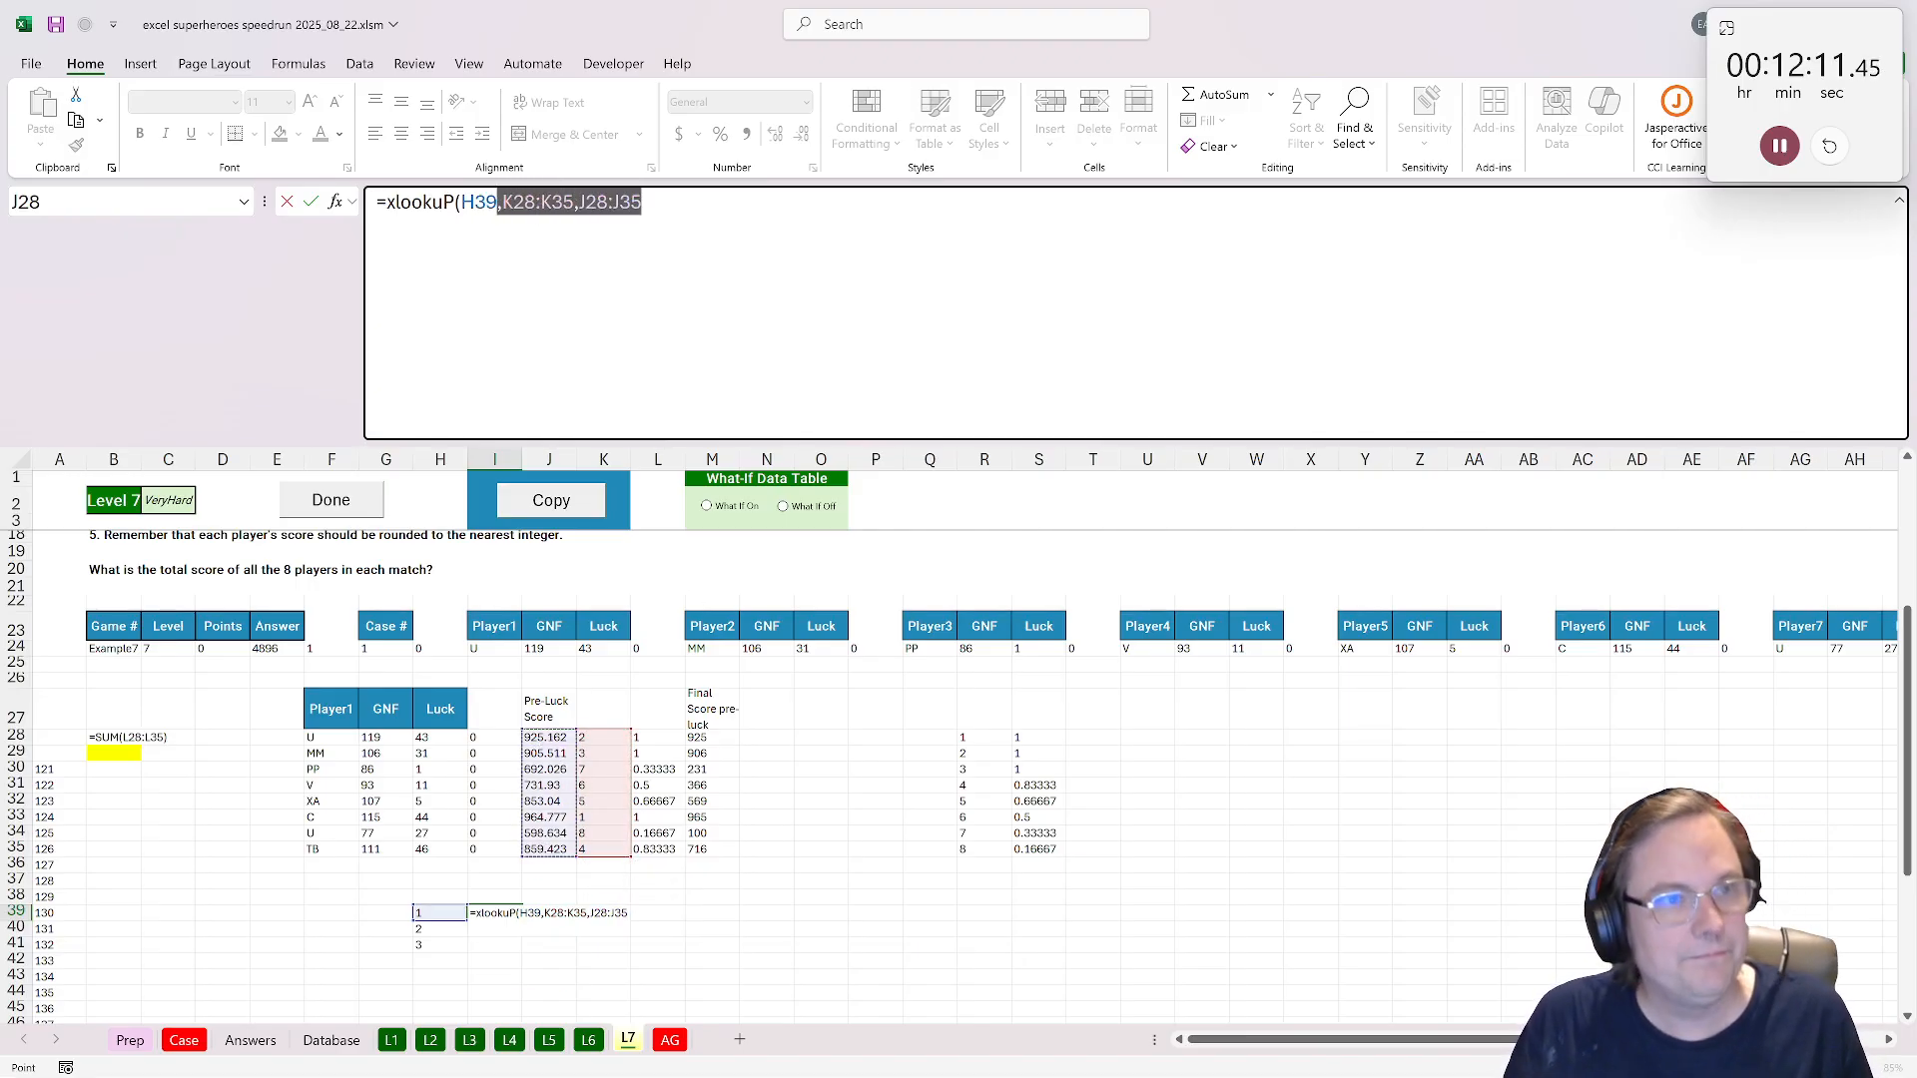
key("F4")
key("ctrl+Return")
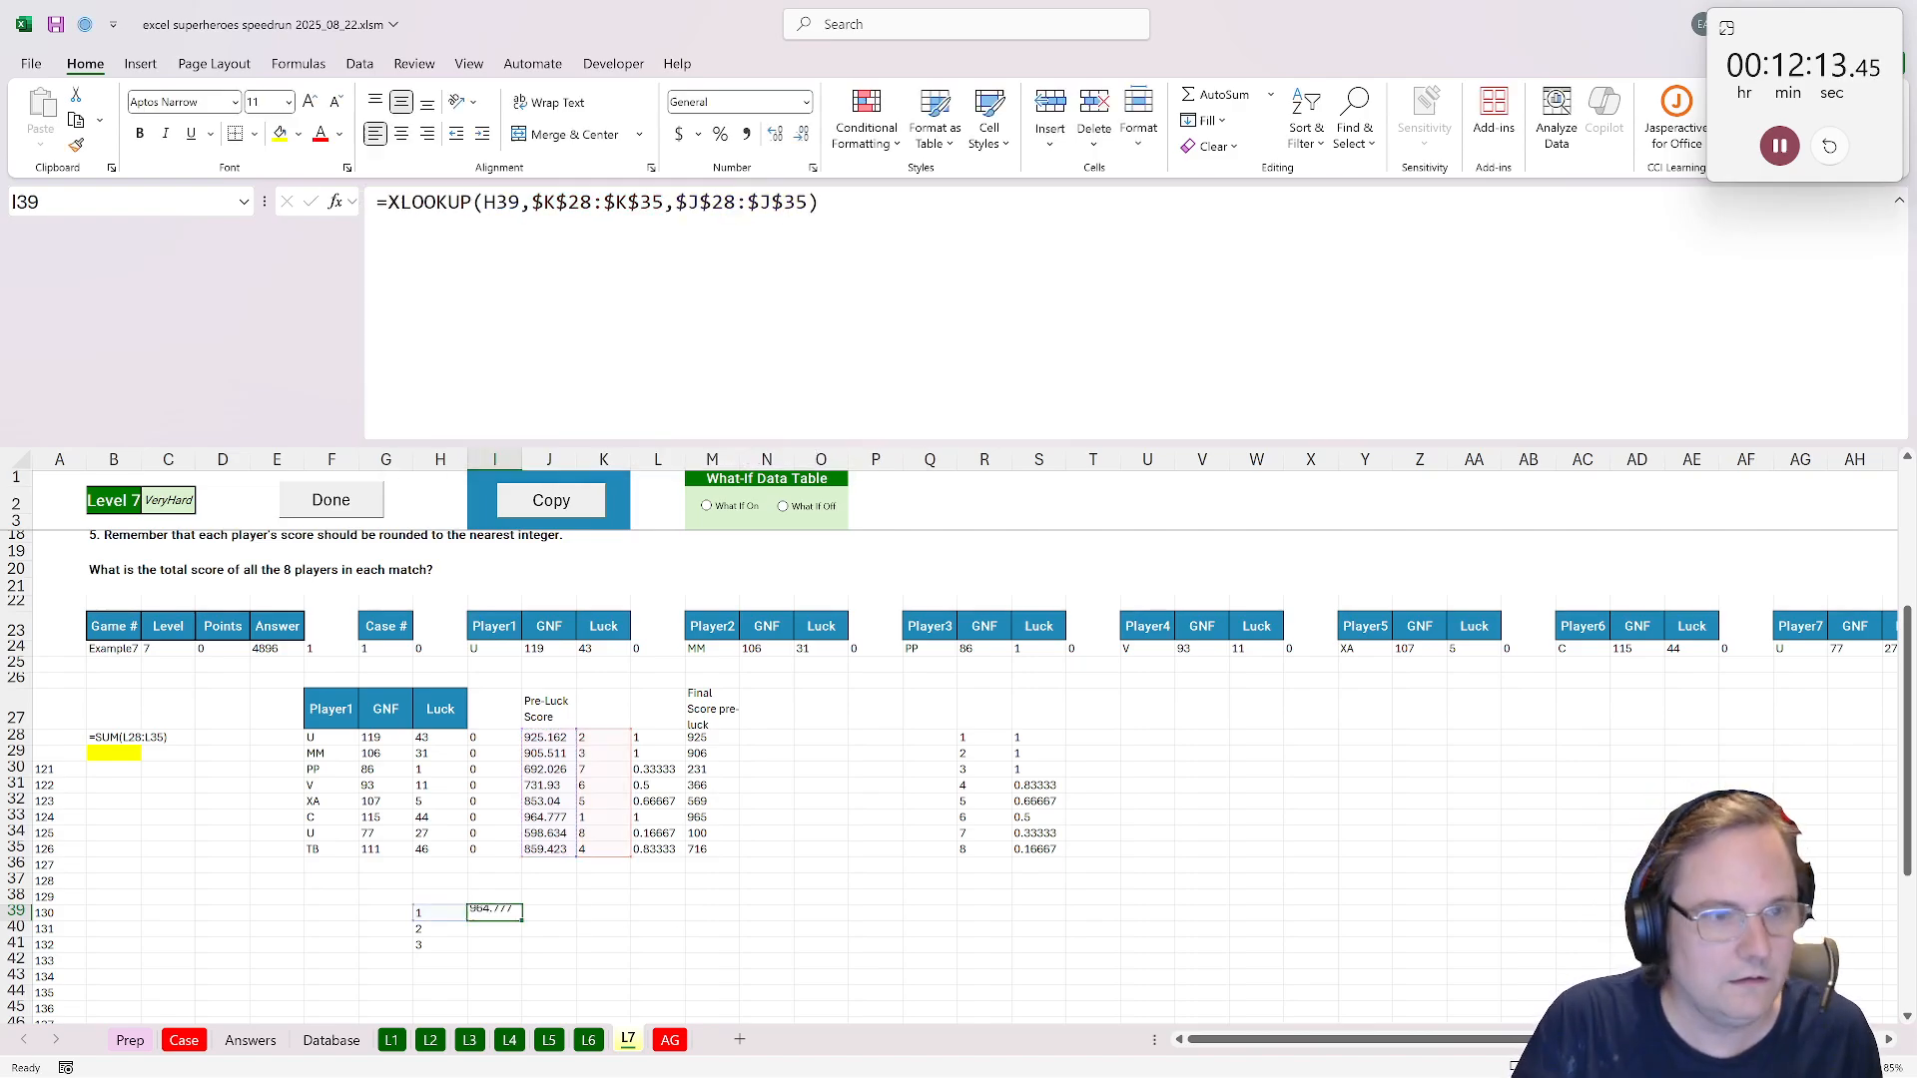
Copy the rank lookup from I39 into I40 and I41 for the second and third ranks.
key("ctrl+c")
key("Down")
key("ctrl+v")
key("Down")
key("ctrl+v")
key("Up")
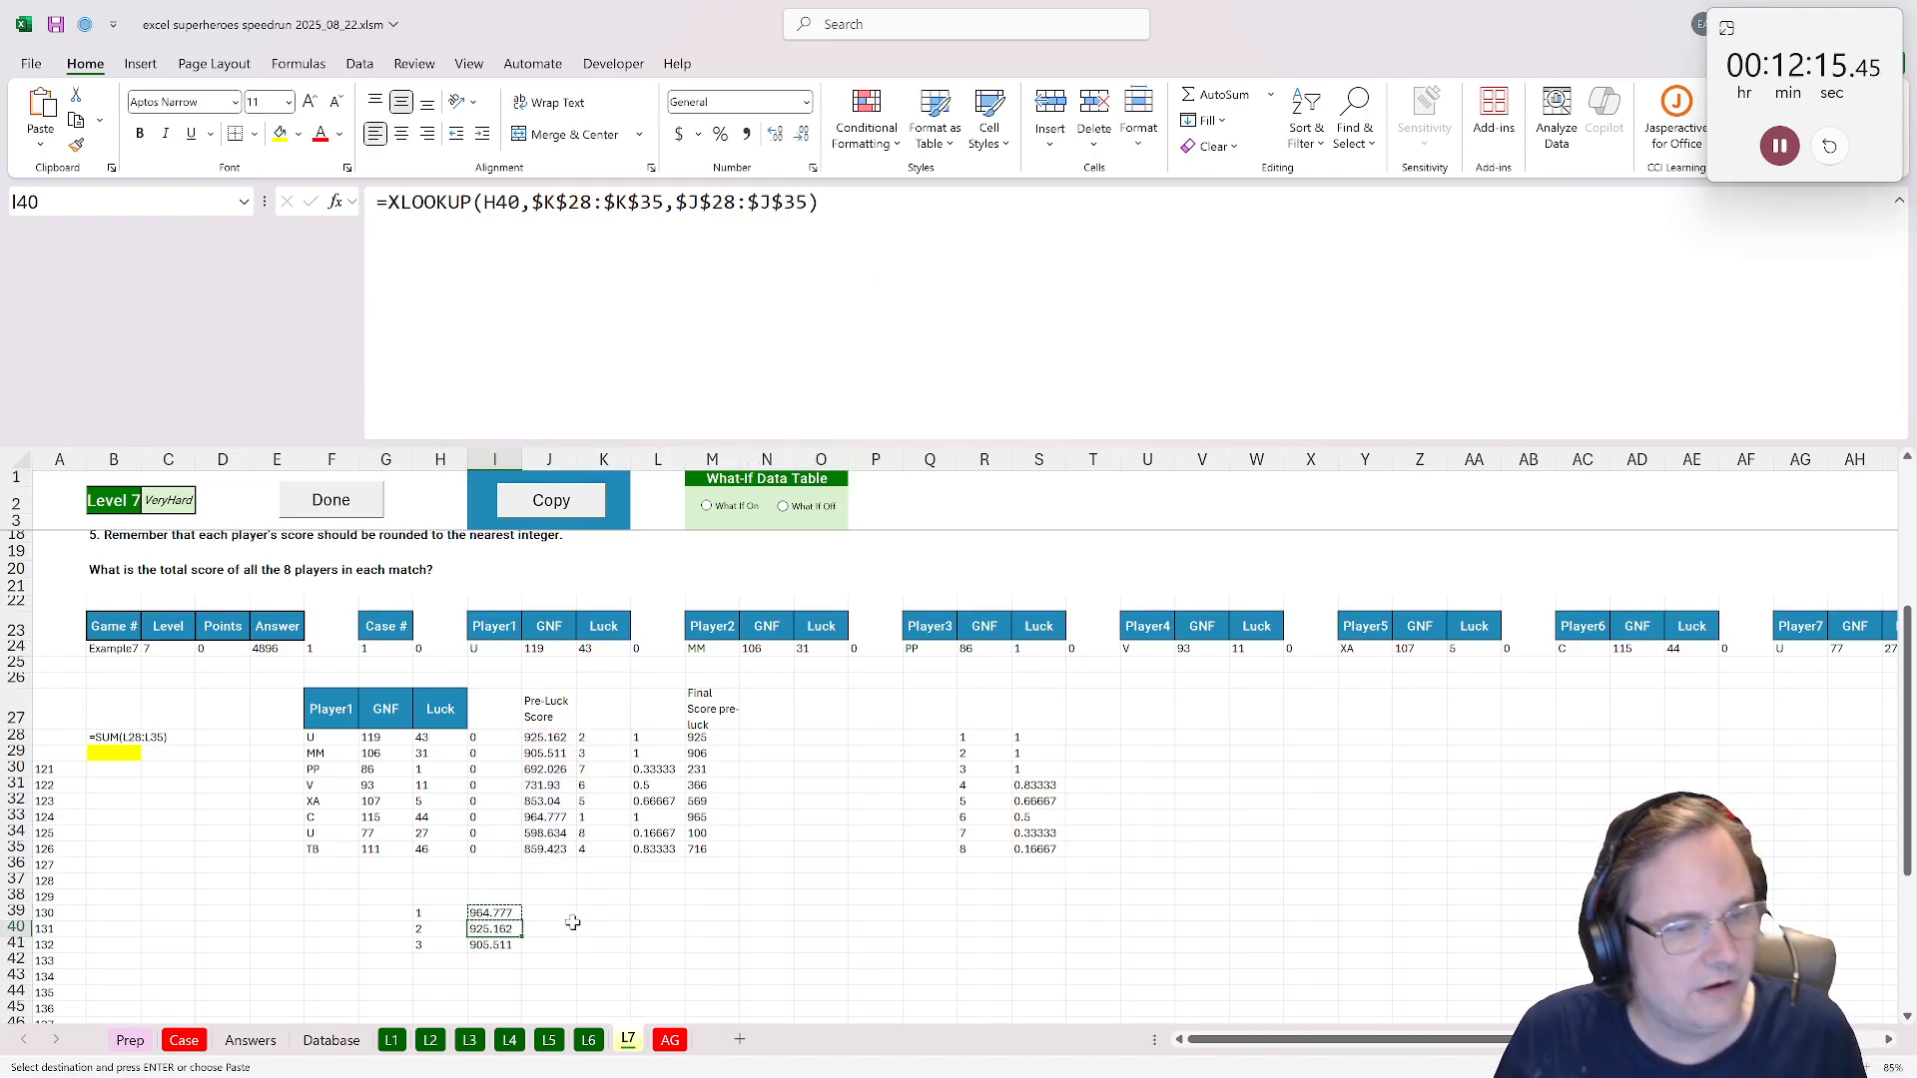
left_click(494, 913)
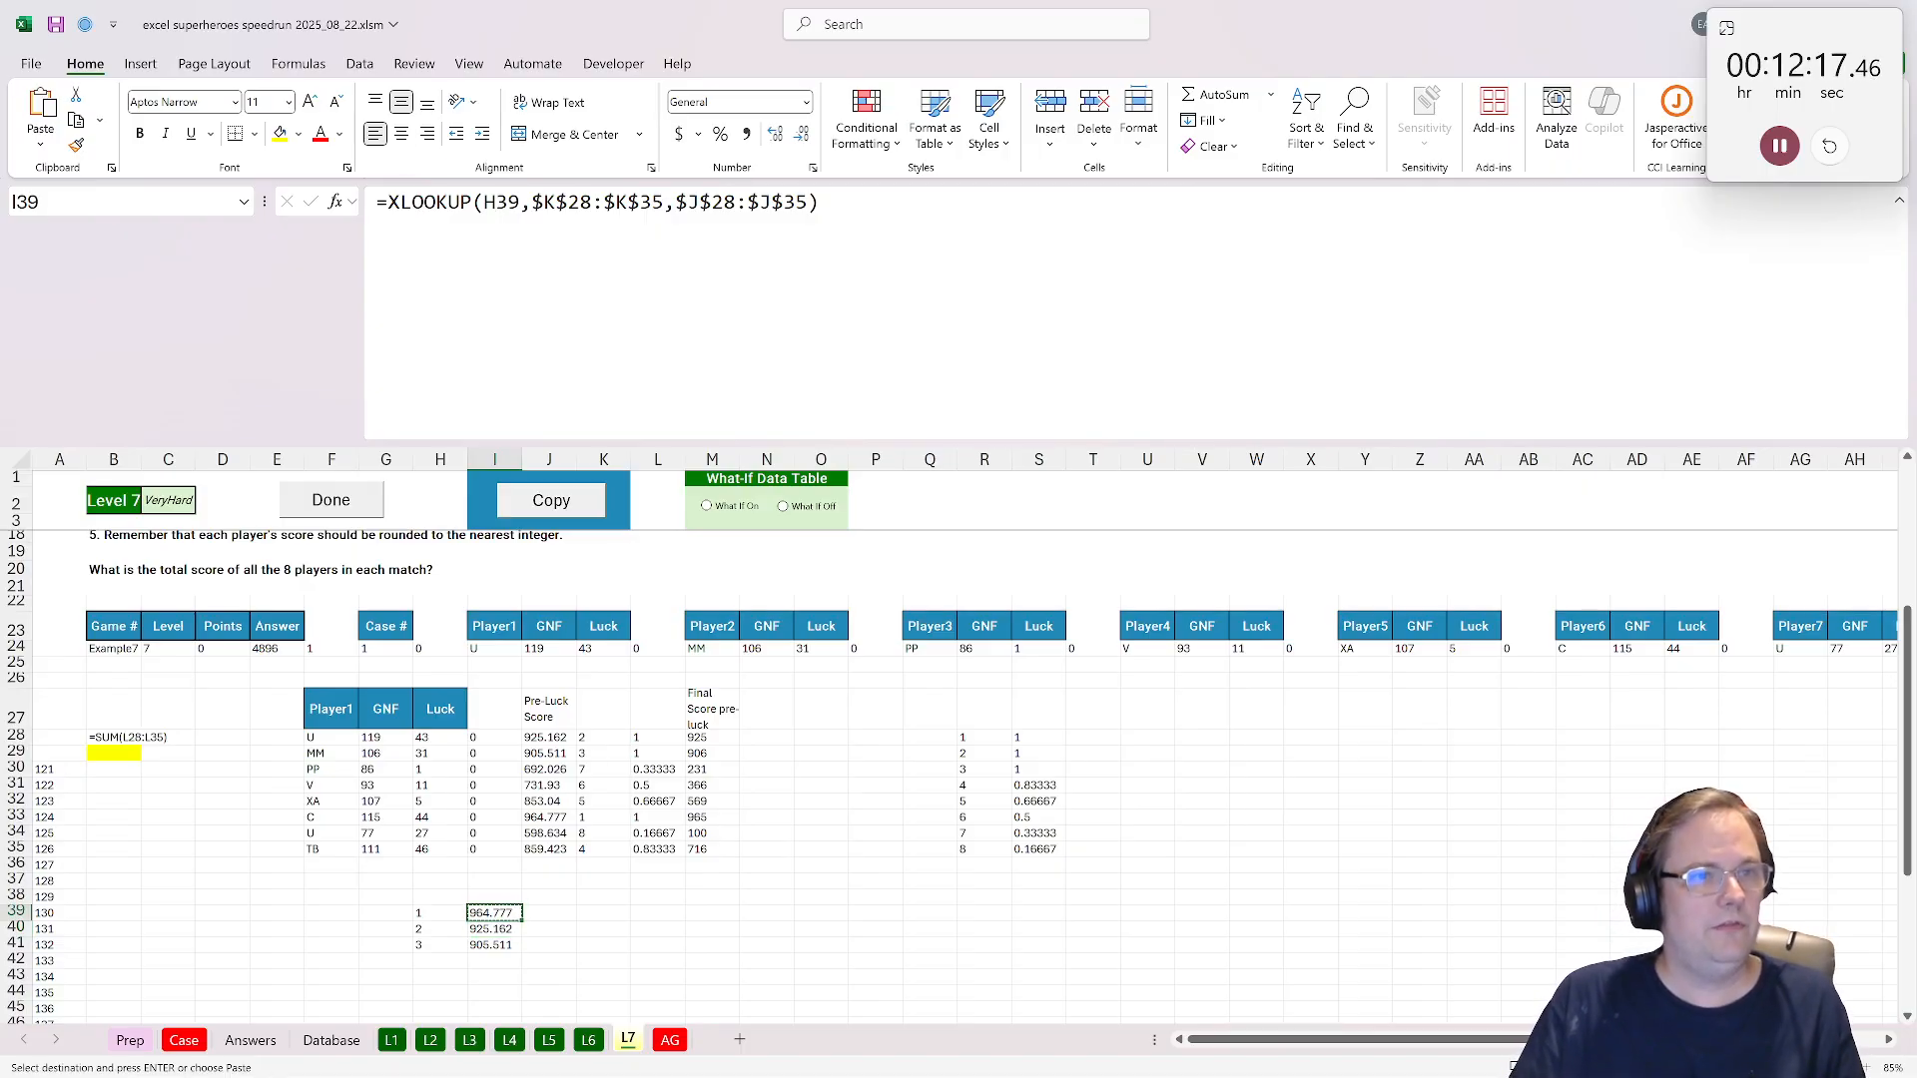
left_click(388, 202)
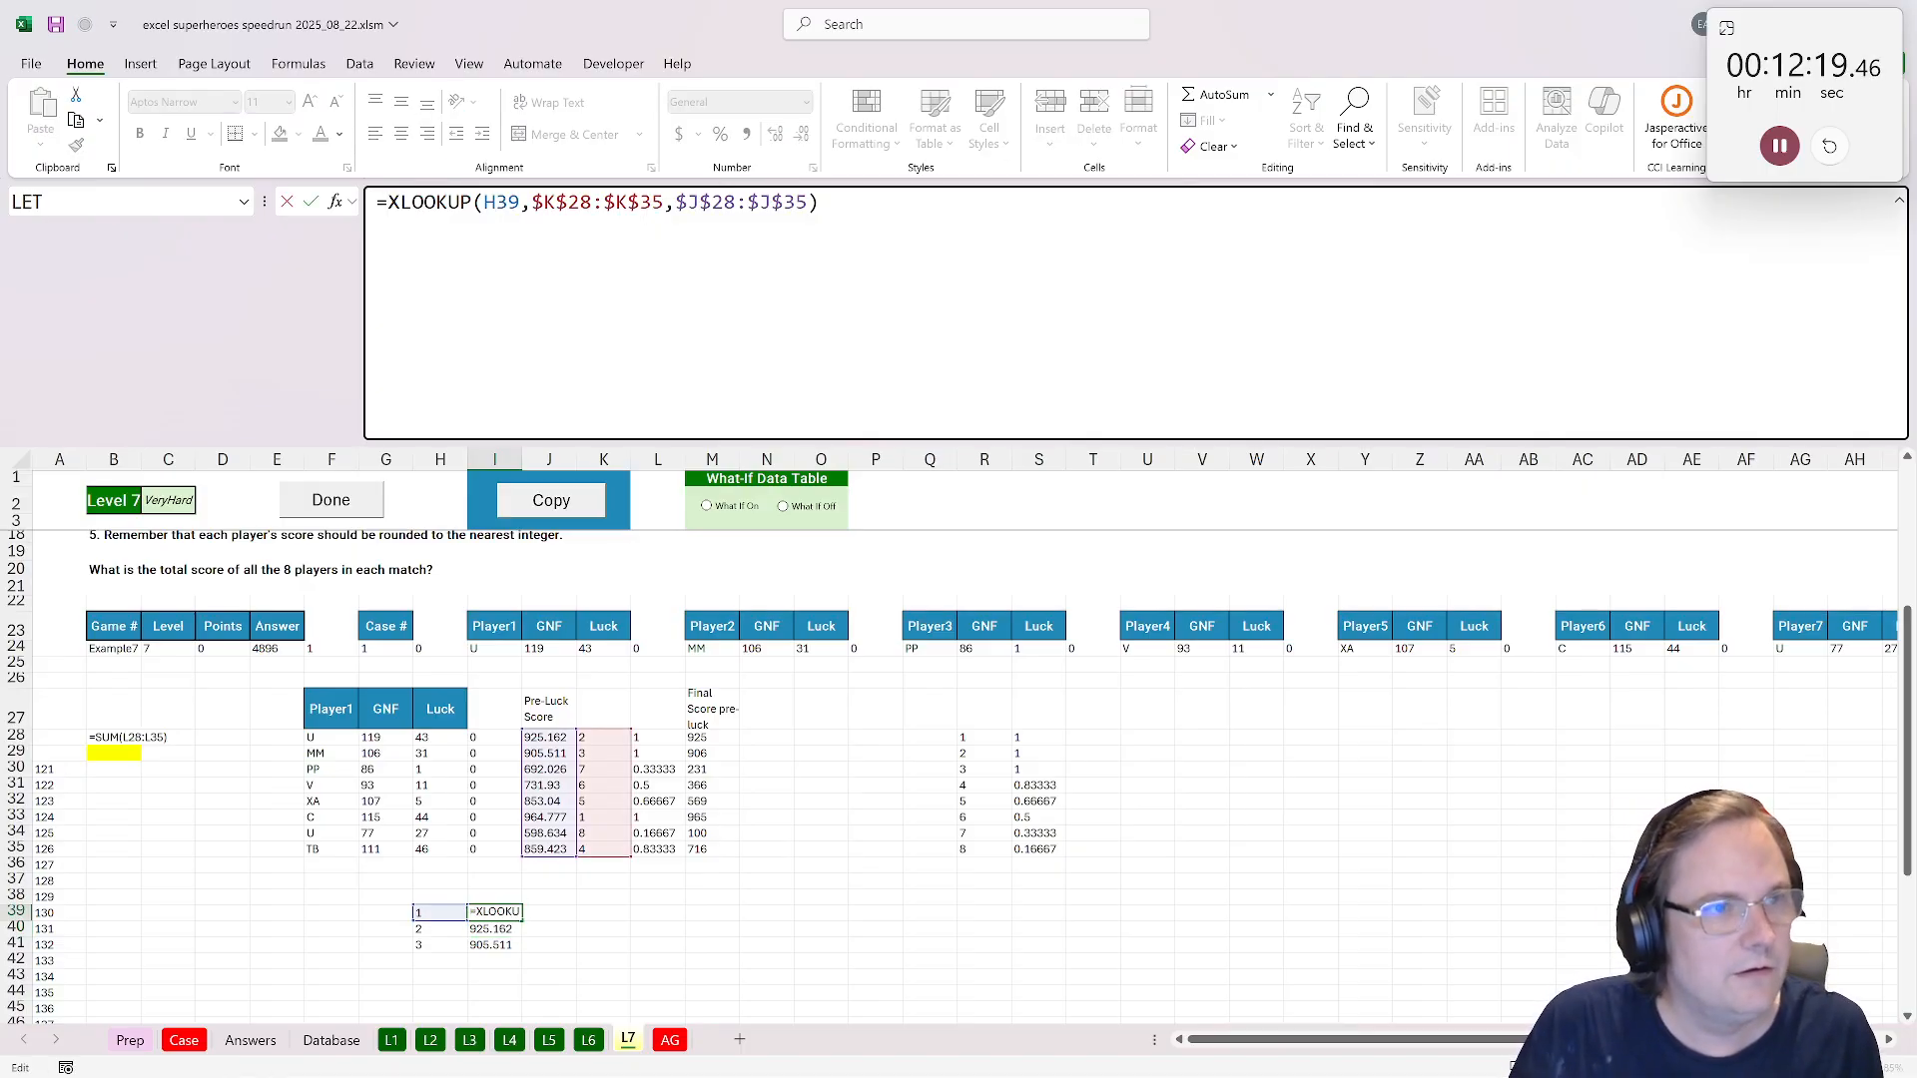
type("ropund")
key("BackSpace")
key("BackSpace")
key("BackSpace")
key("BackSpace")
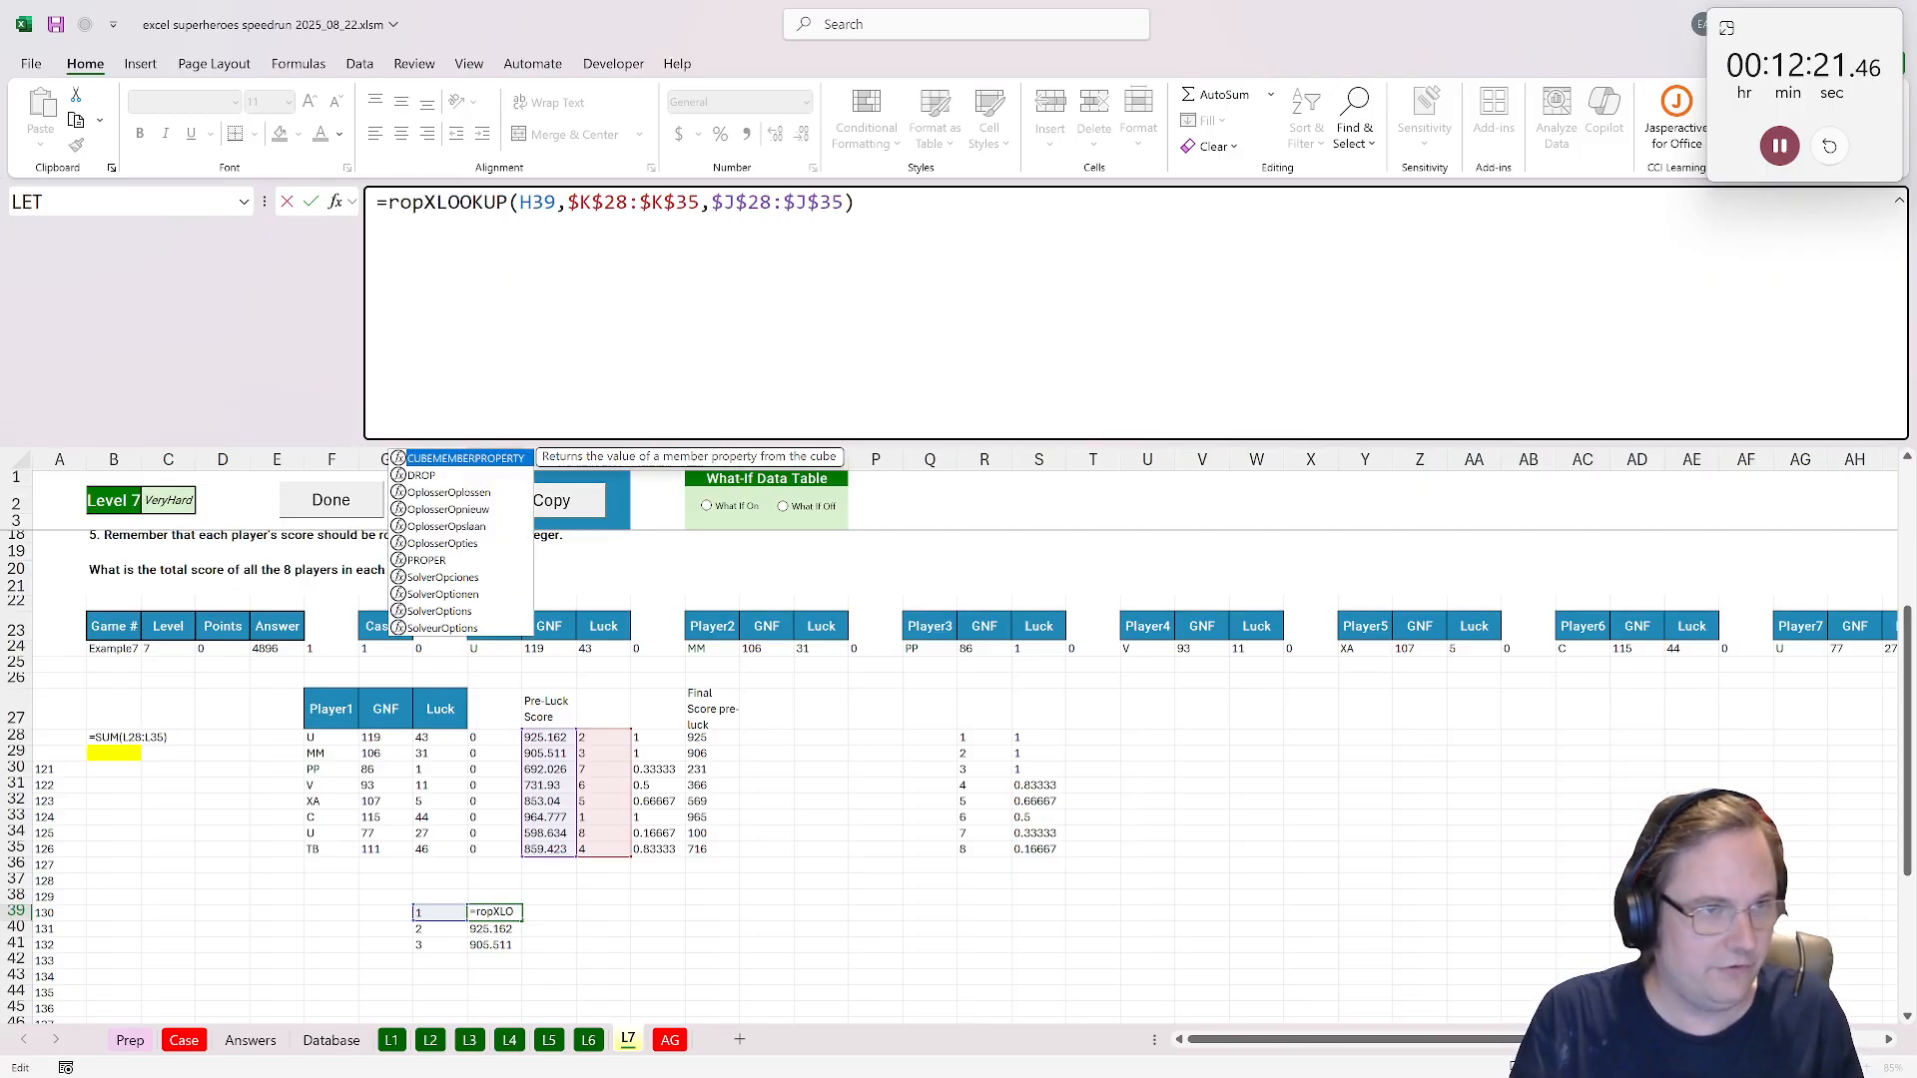
key("Escape")
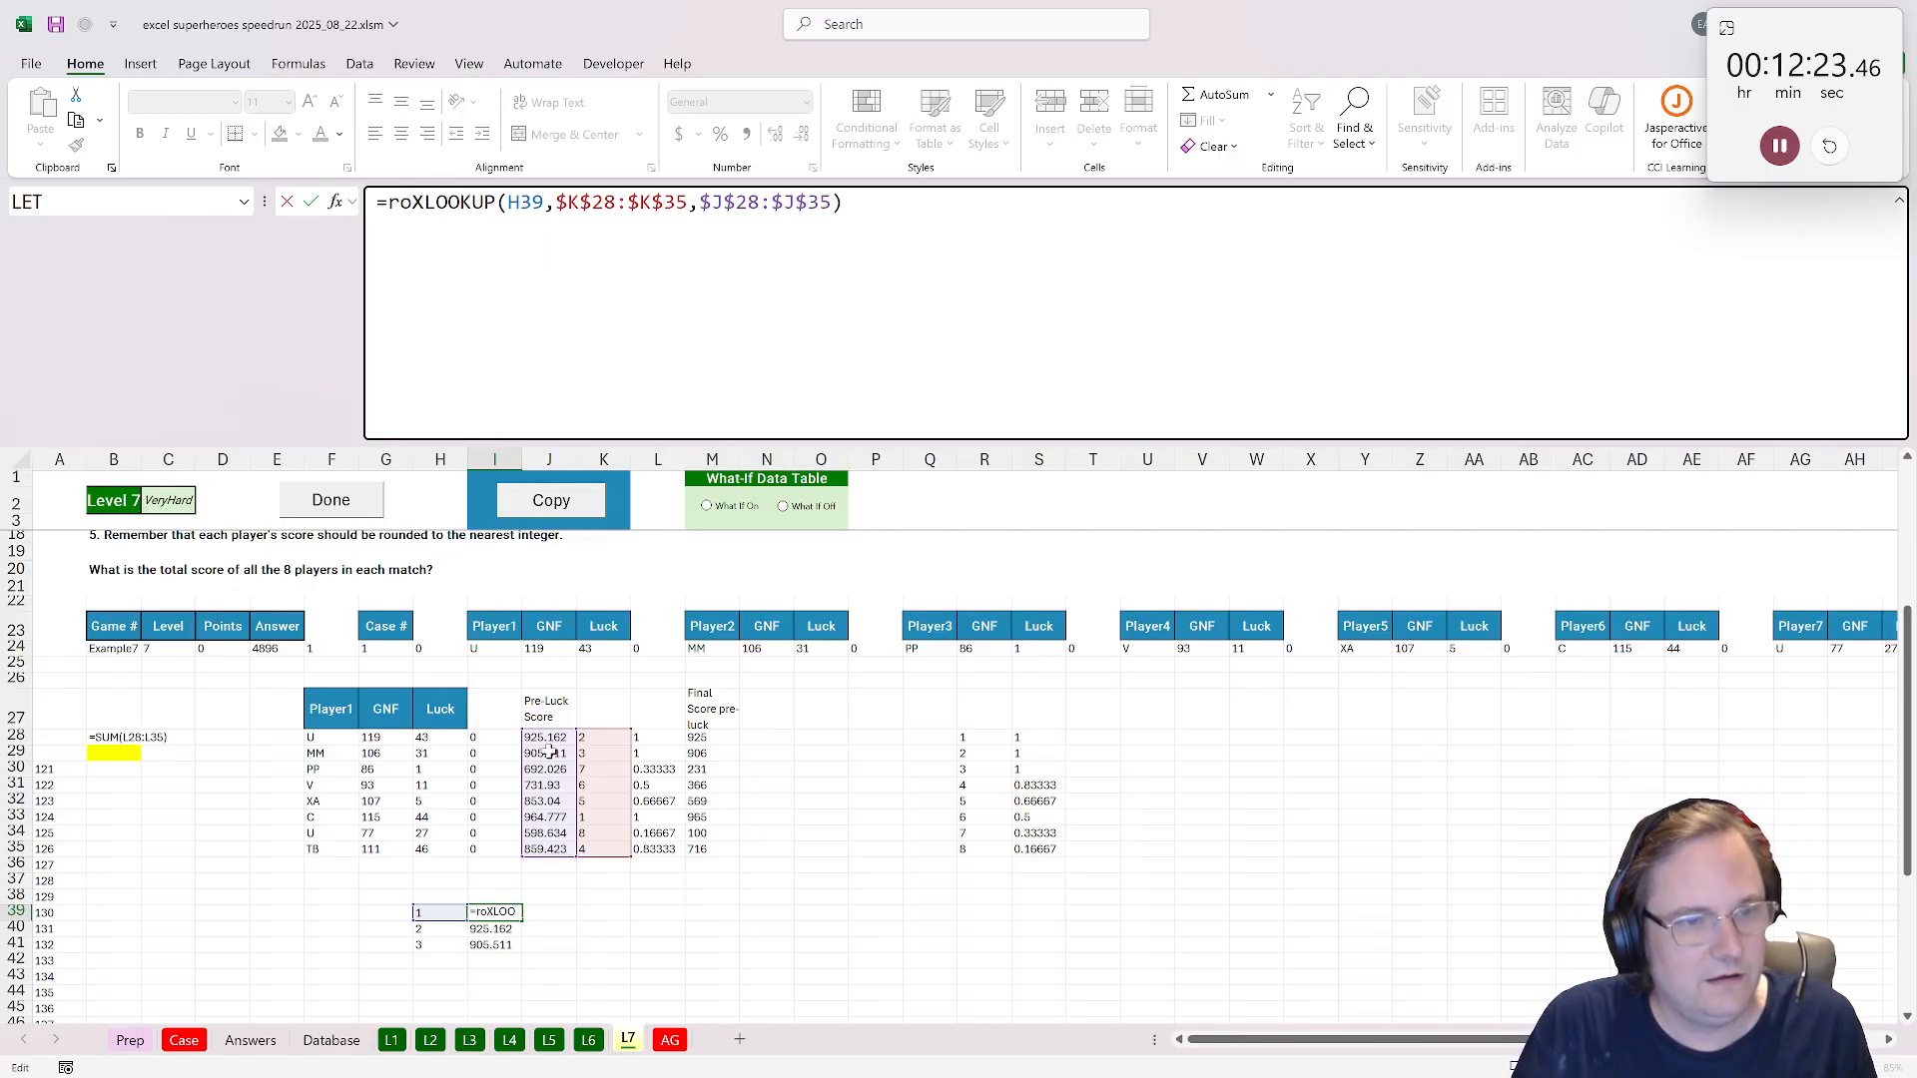
key("BackSpace")
key("BackSpace")
key("ctrl+Return")
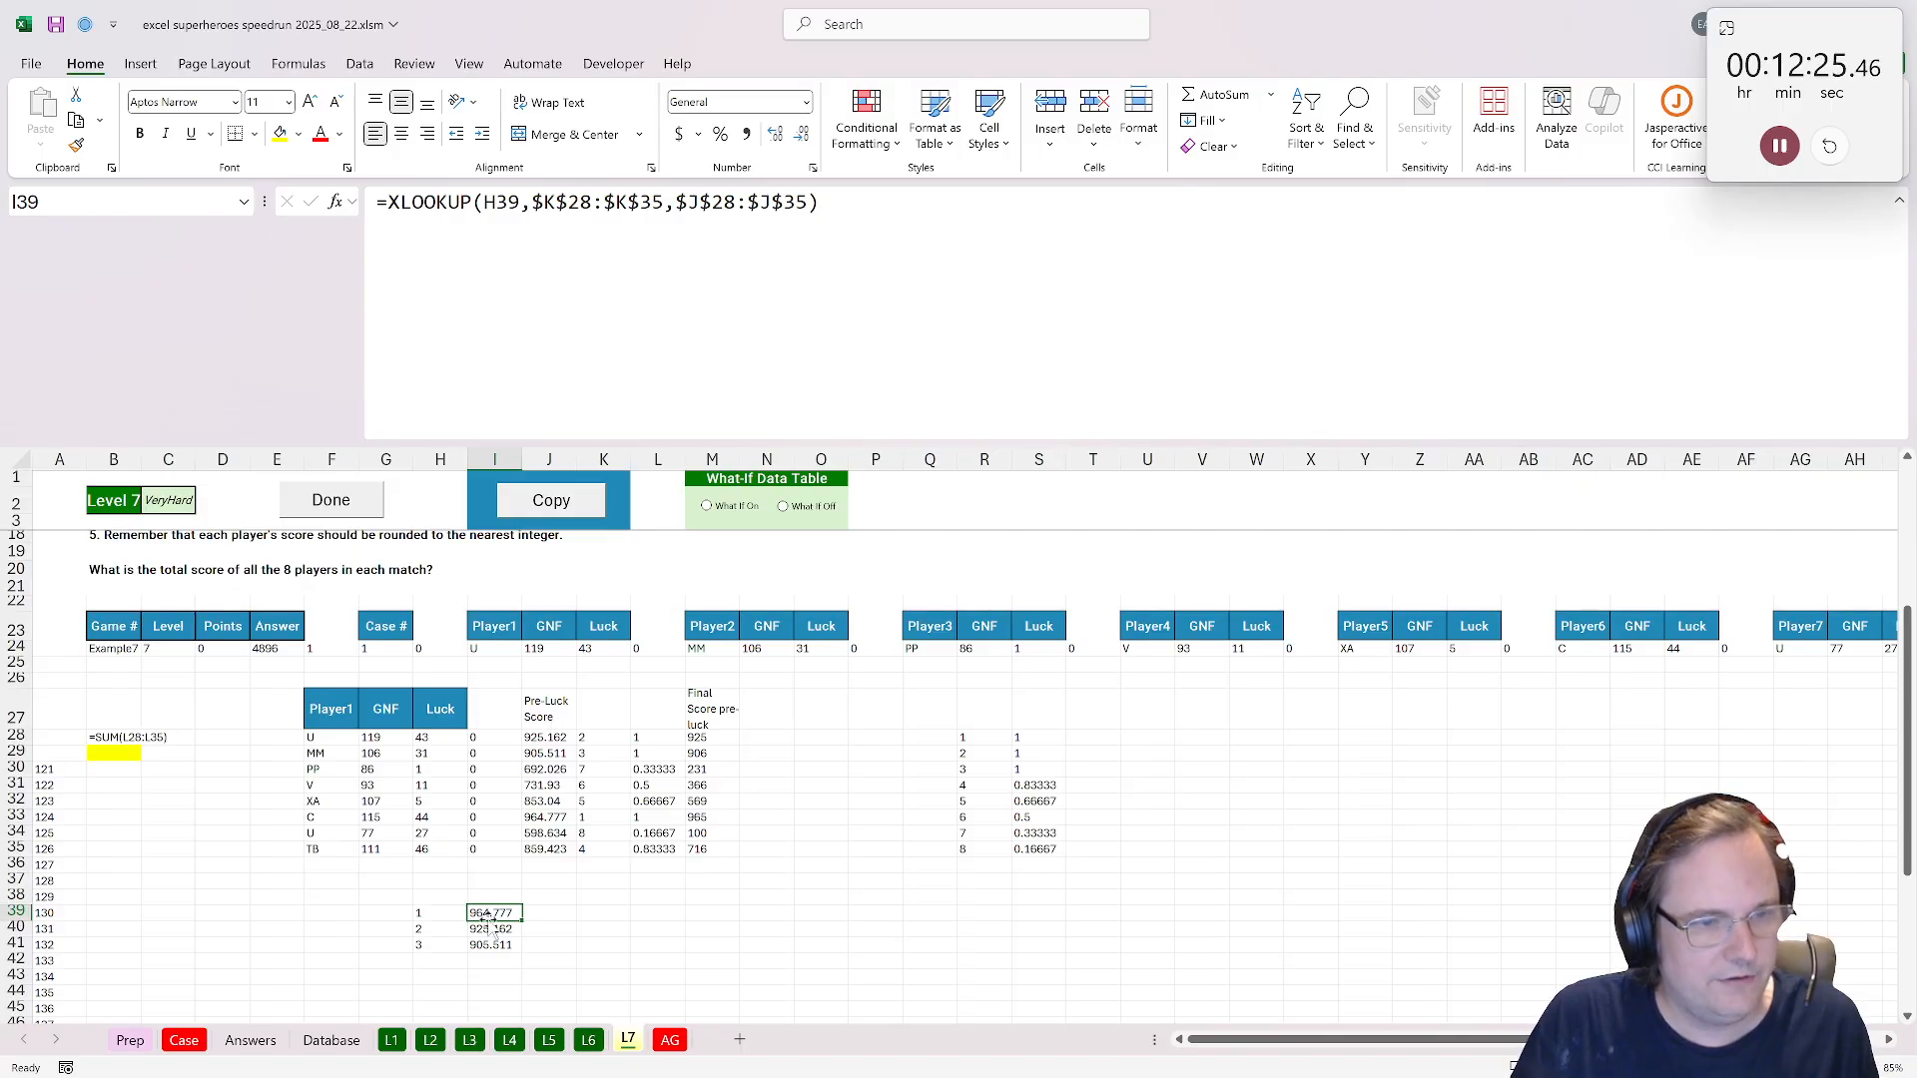
Point the I39 lookup's return range to the final pre-luck scores in $M$28:$M$35 and copy it down through I41.
key("F2")
left_click_drag(574, 737, 727, 736)
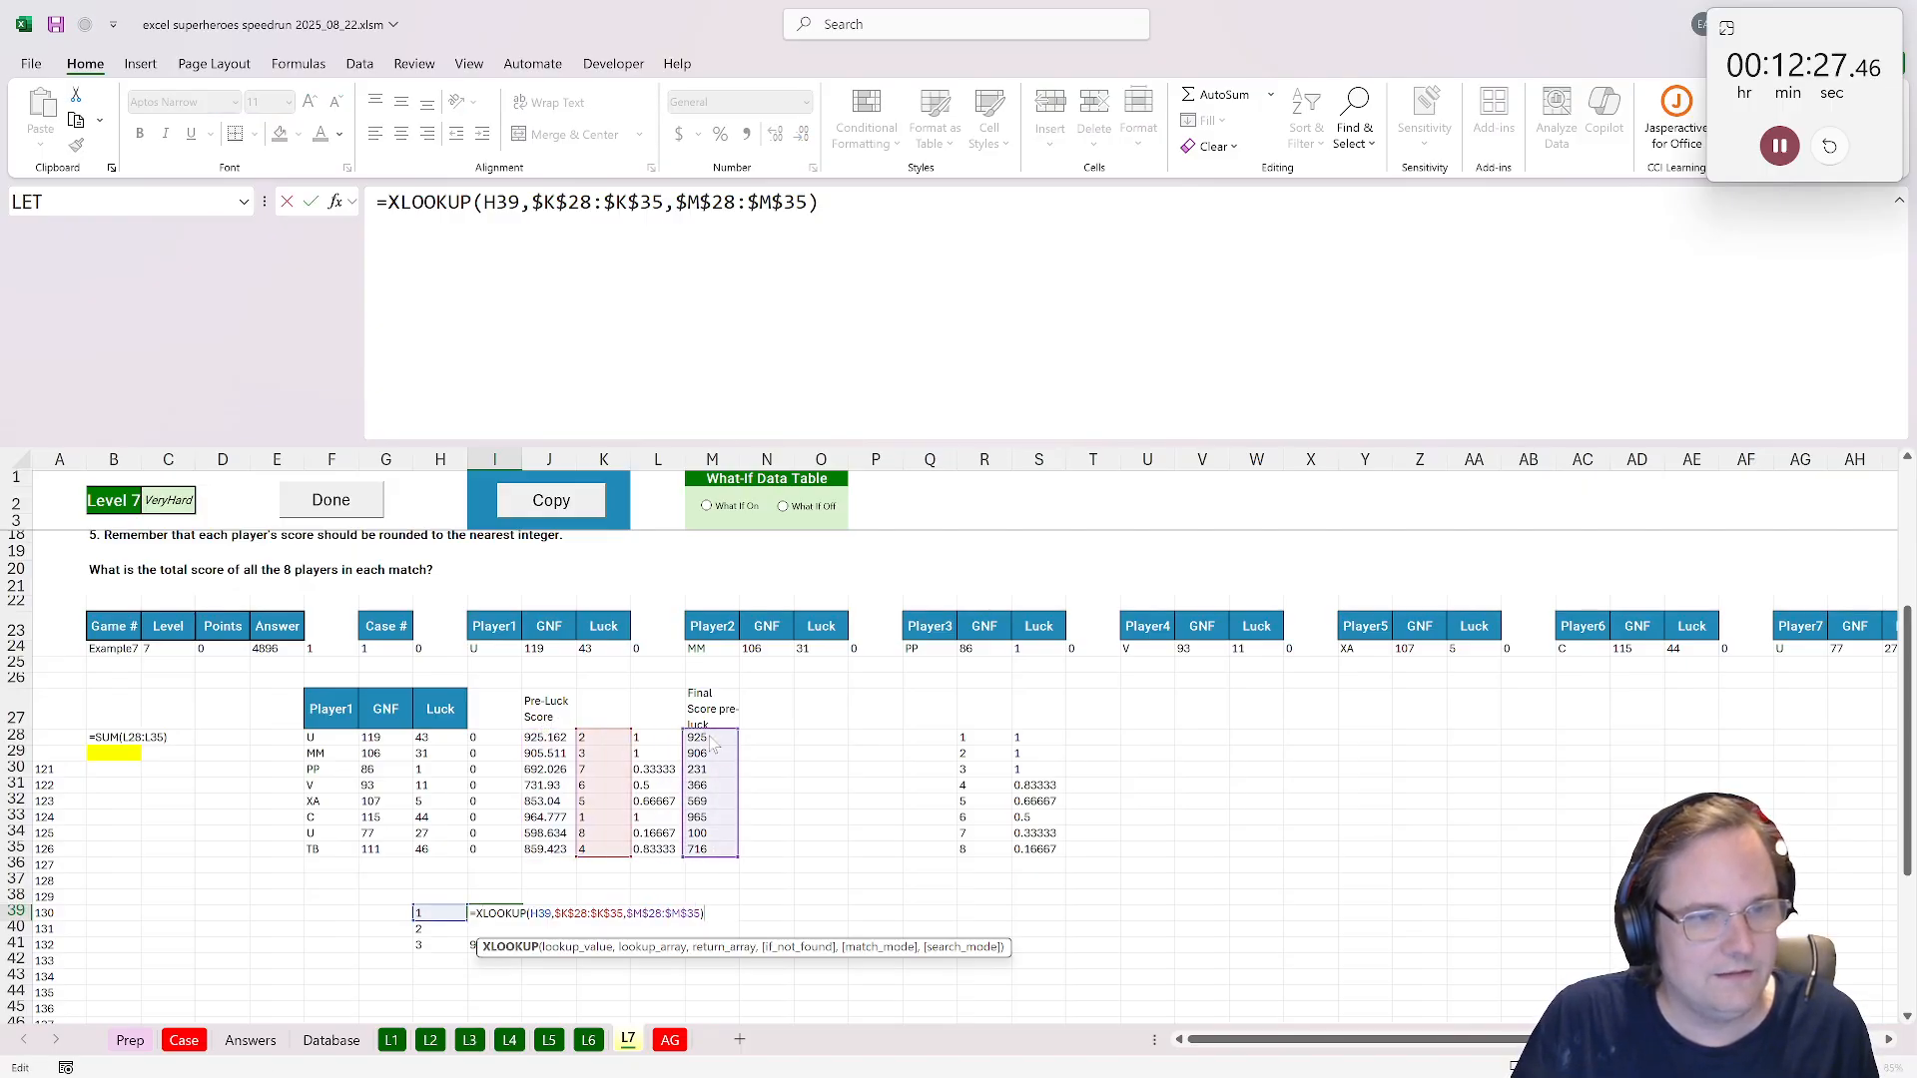
key("Return")
left_click(517, 914)
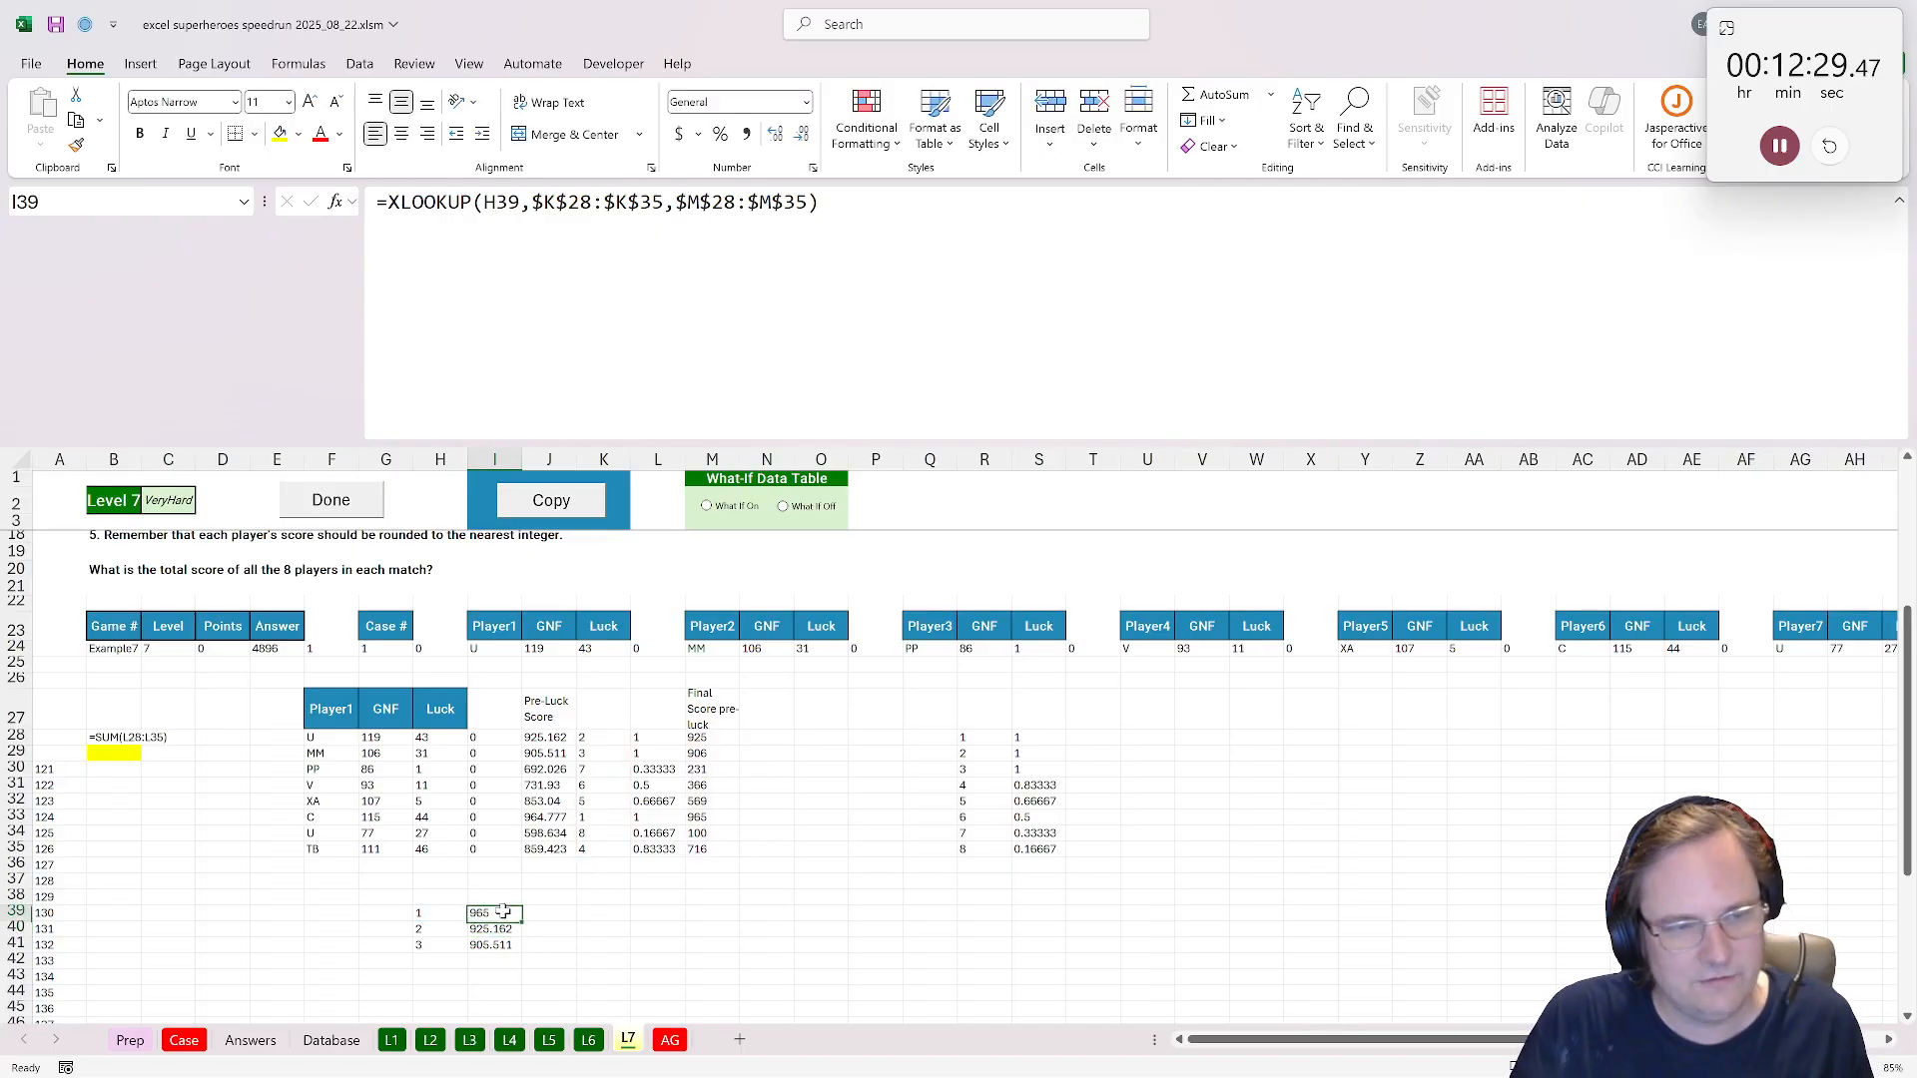
double_click(523, 921)
left_click(569, 910)
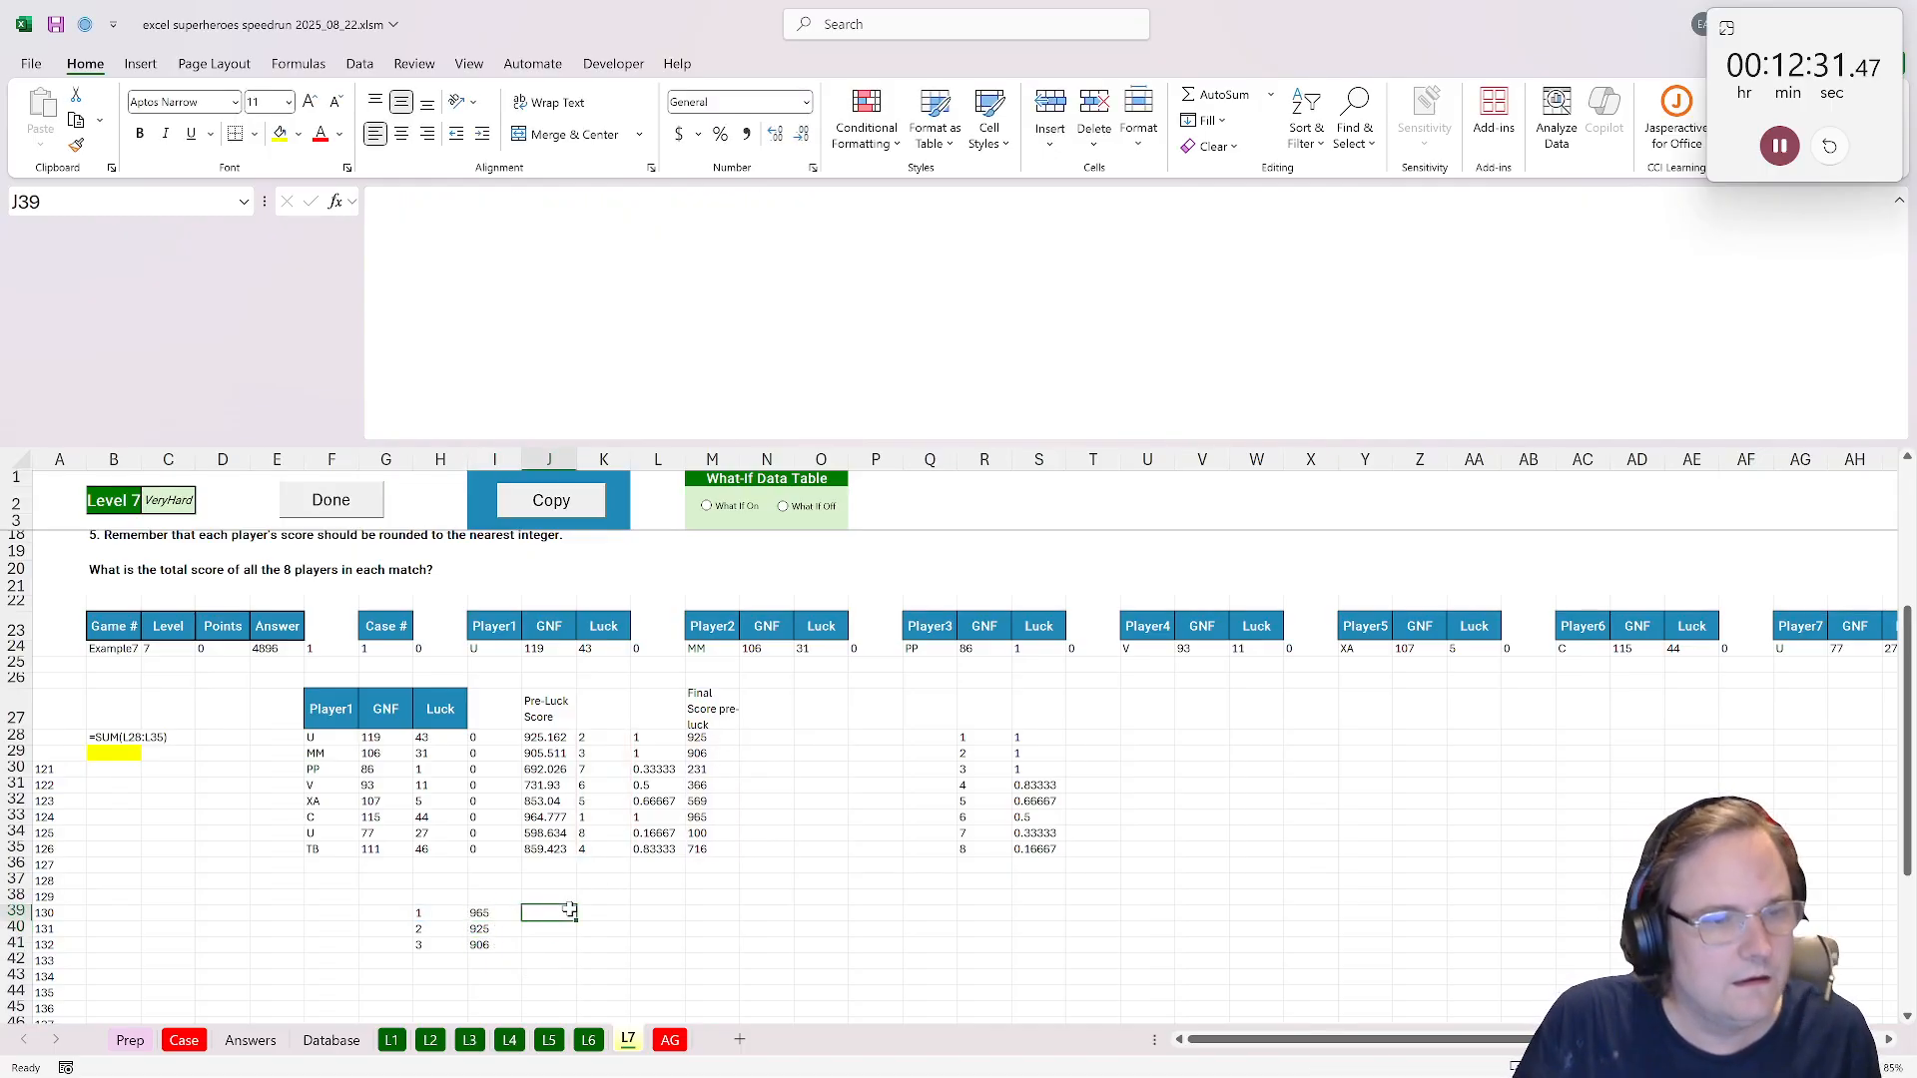
Examine the Level 7 rules on how the remaining three players are graded and where the luck factor applies.
scroll(242, 811, "up", 5)
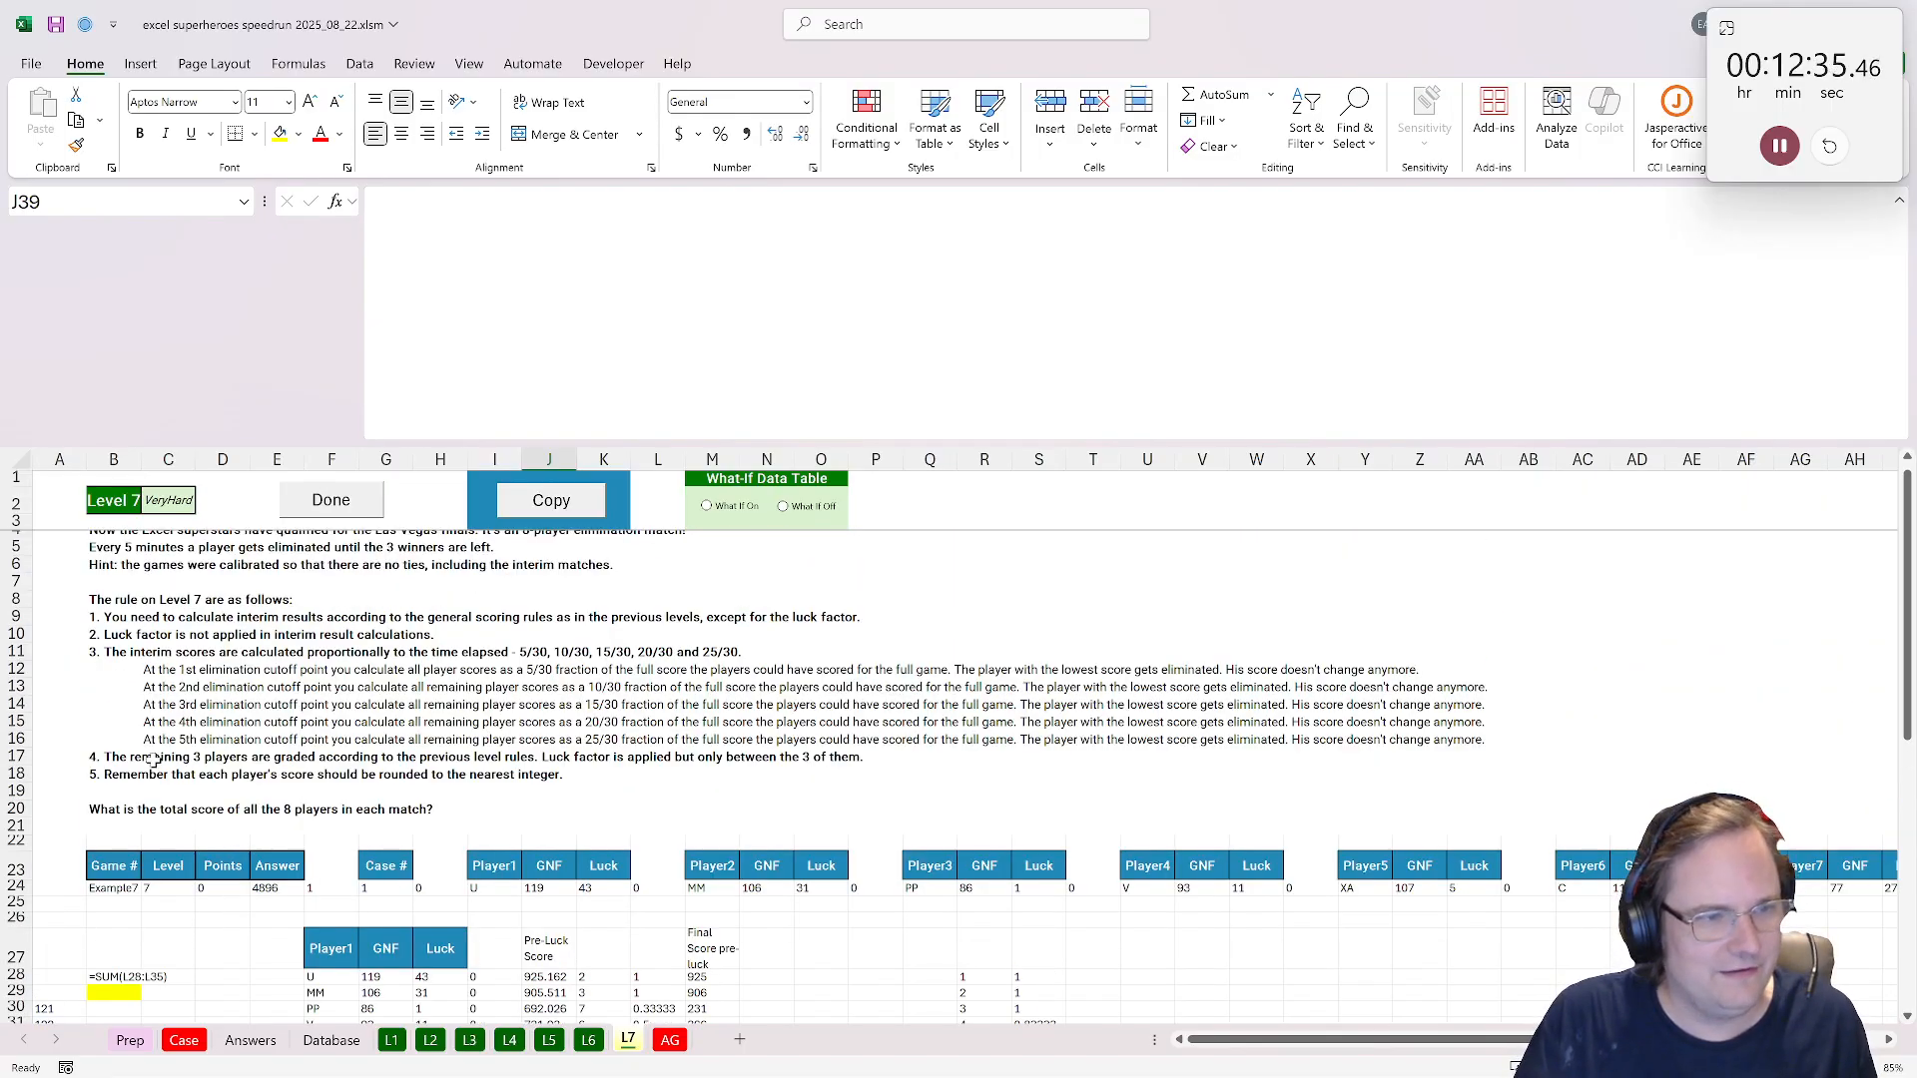
left_click(153, 761)
left_click(408, 755)
scroll(399, 756, "down", 5)
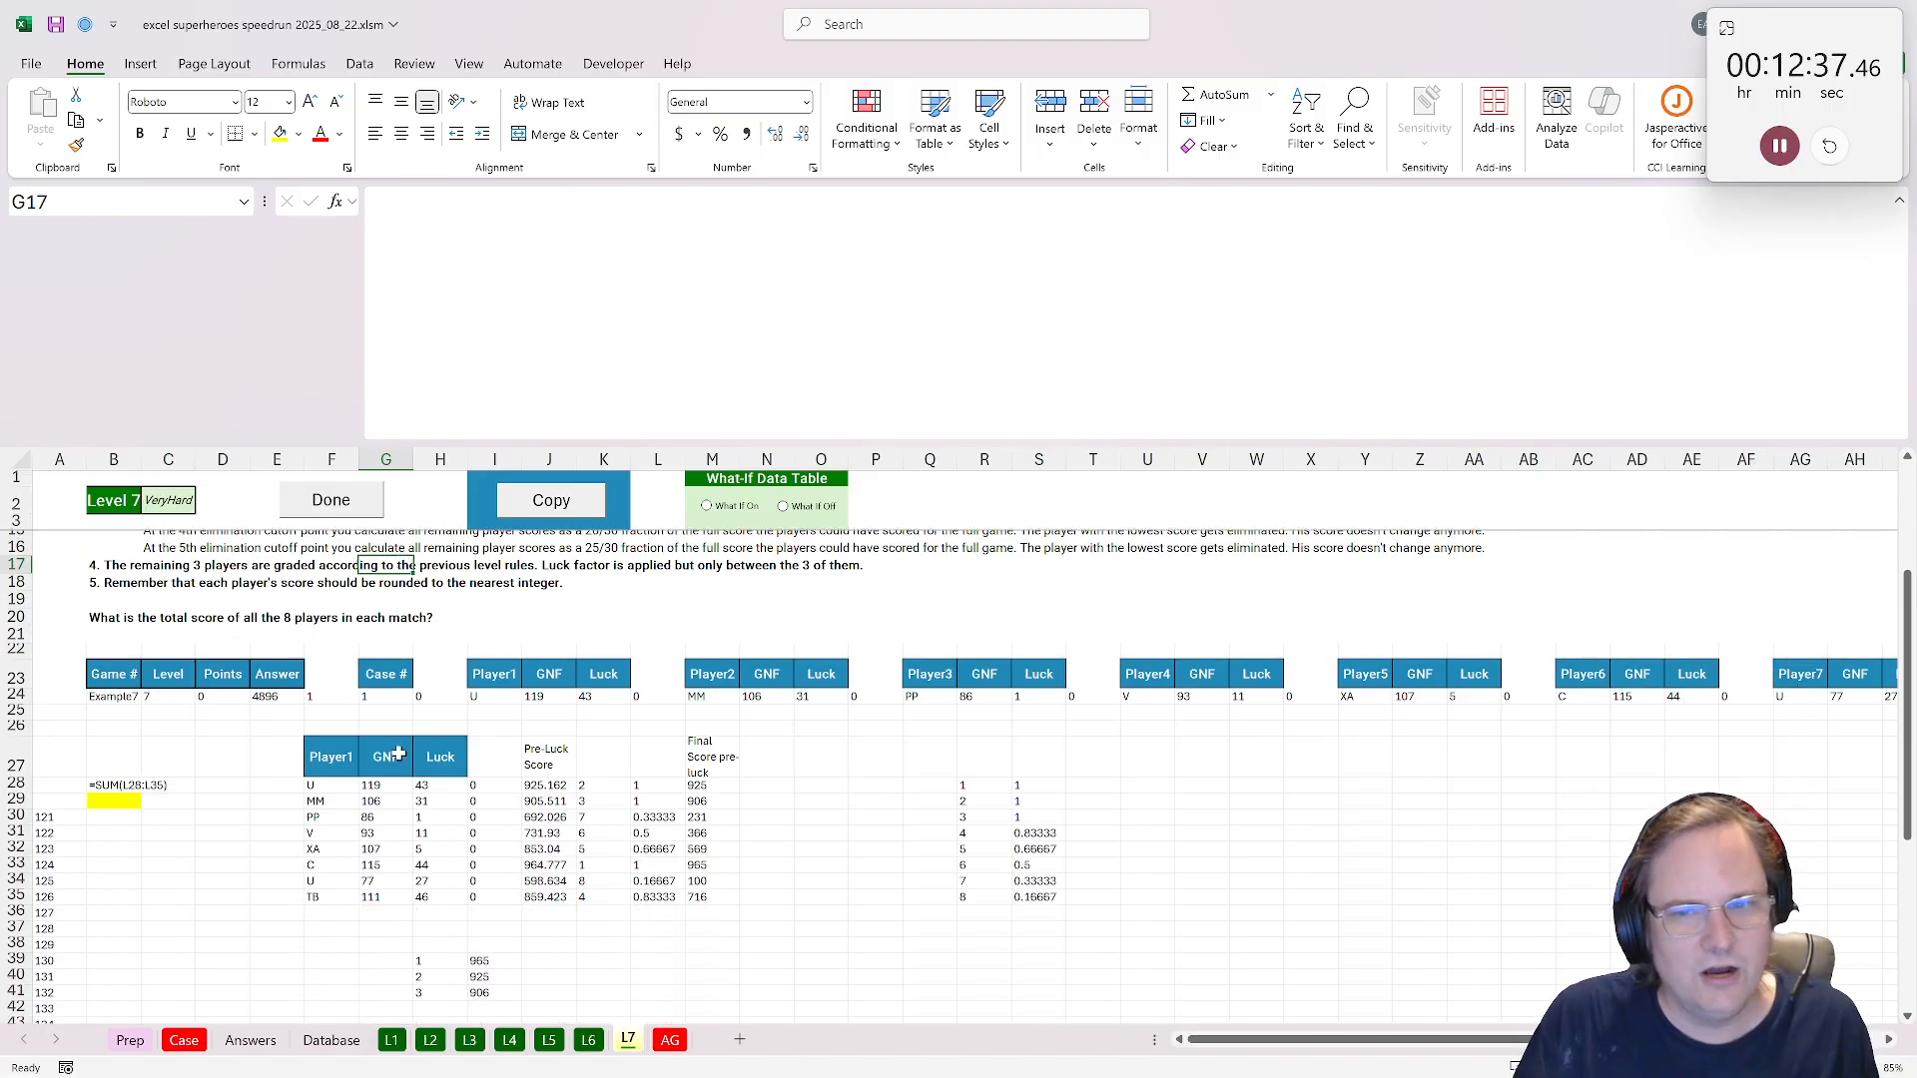
left_click(482, 868)
left_click(756, 865)
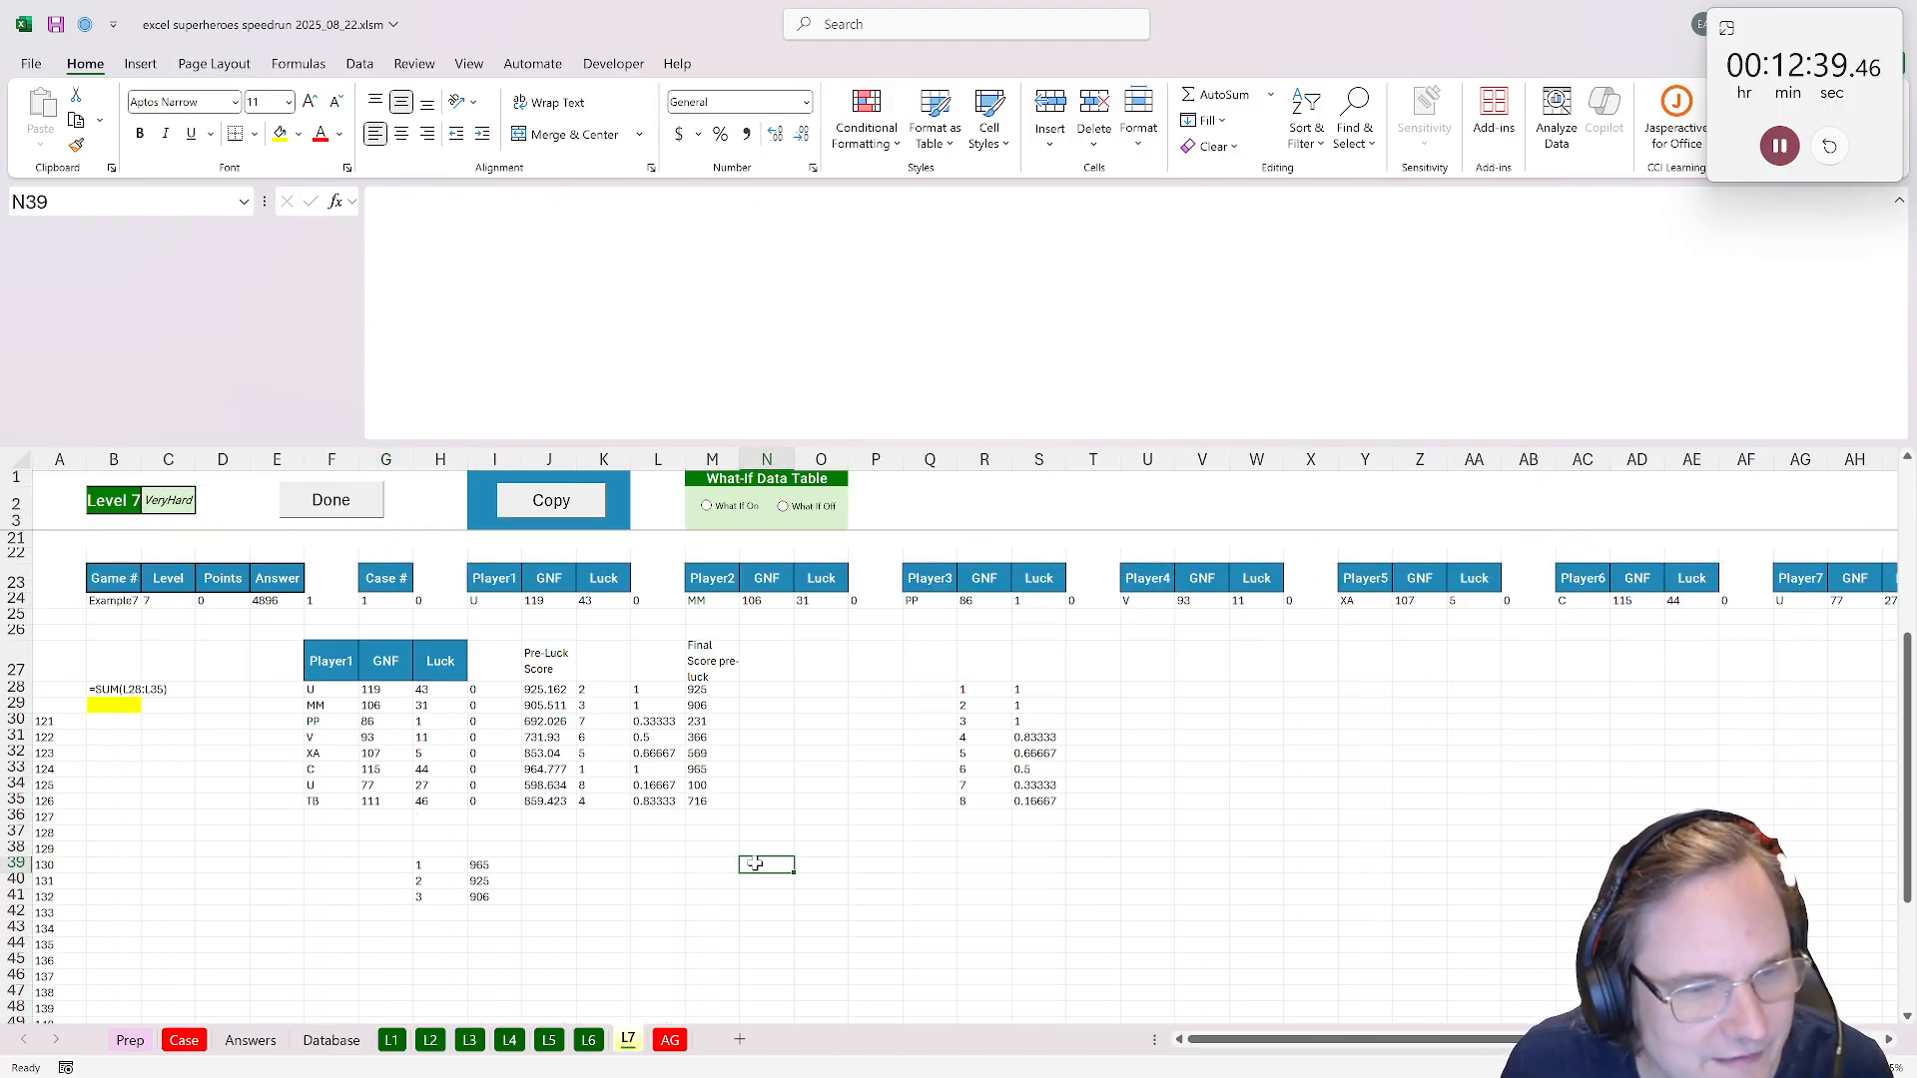
left_click(812, 864)
left_click(758, 864)
left_click(774, 910)
Spill the three top scores from I39:I41 into N39:N41 with a range reference entered in N39.
left_click(770, 864)
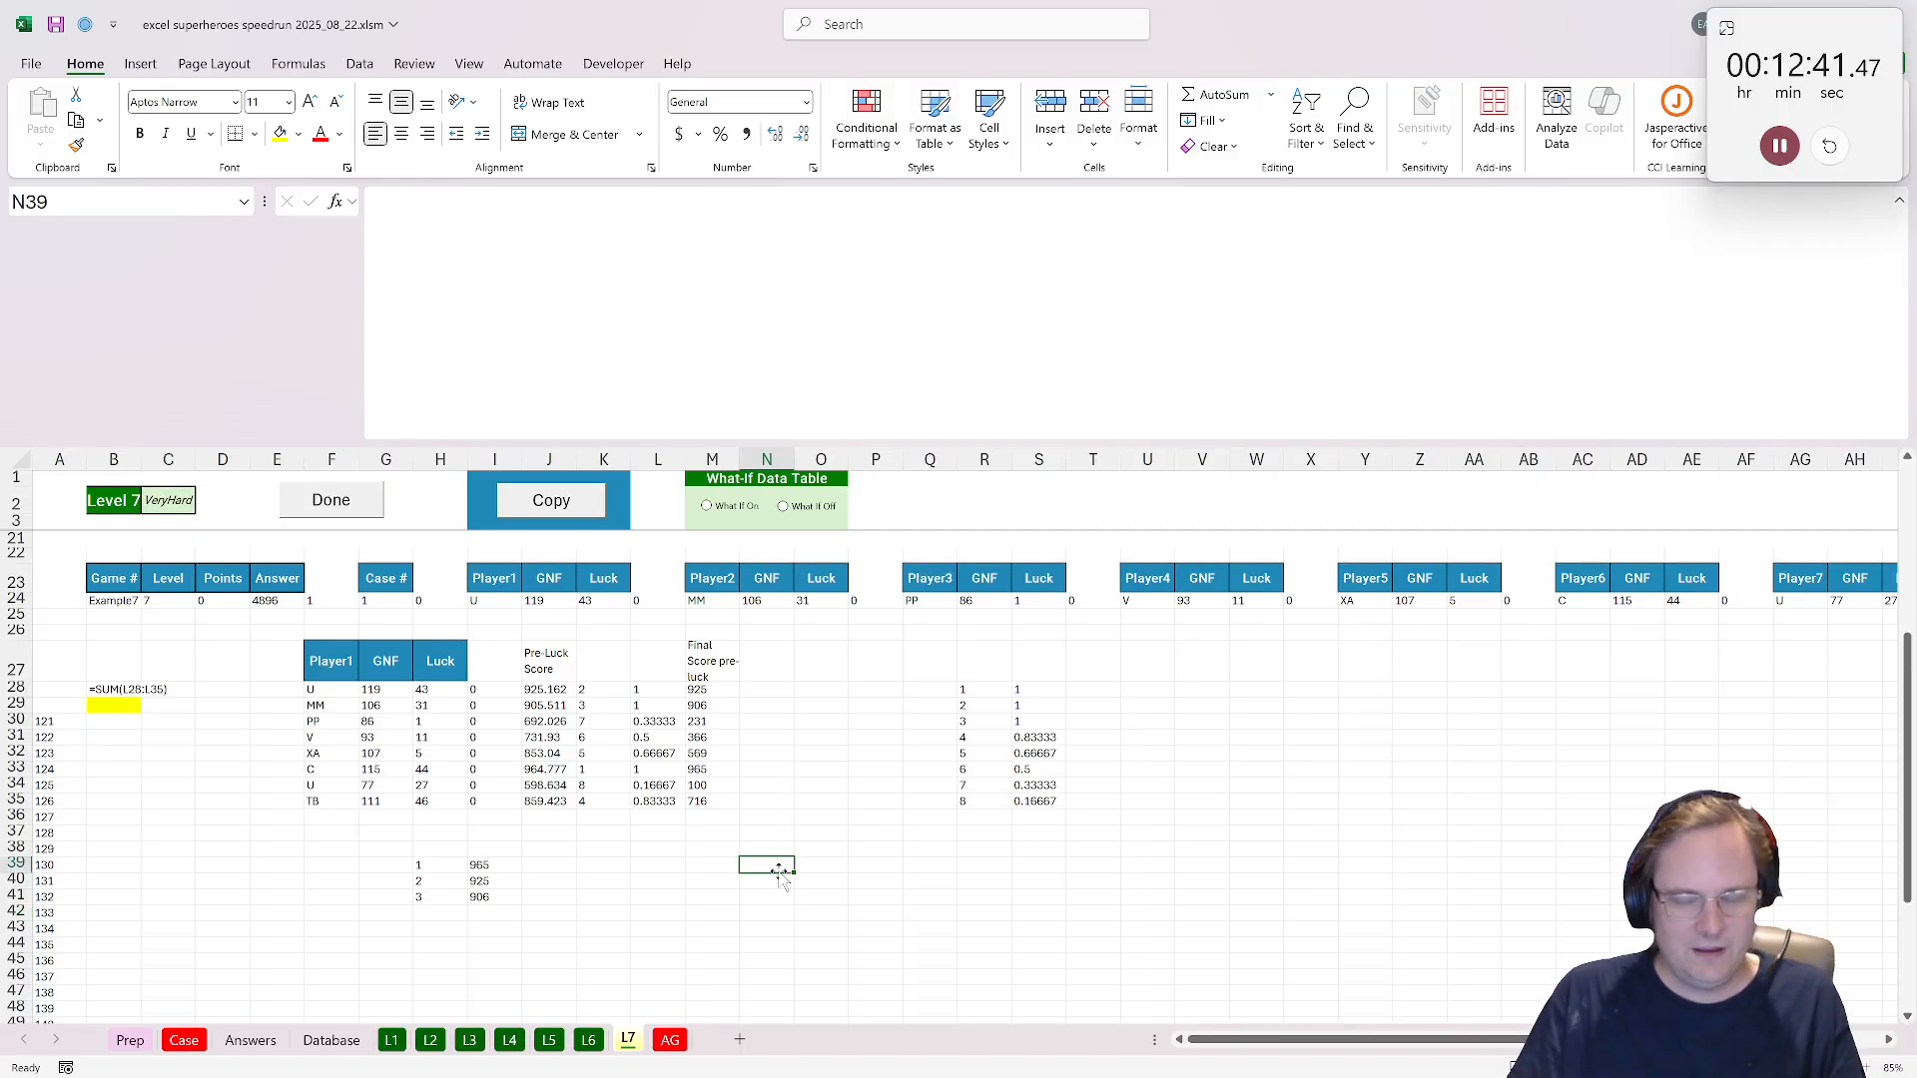
type("=")
left_click_drag(477, 862, 481, 895)
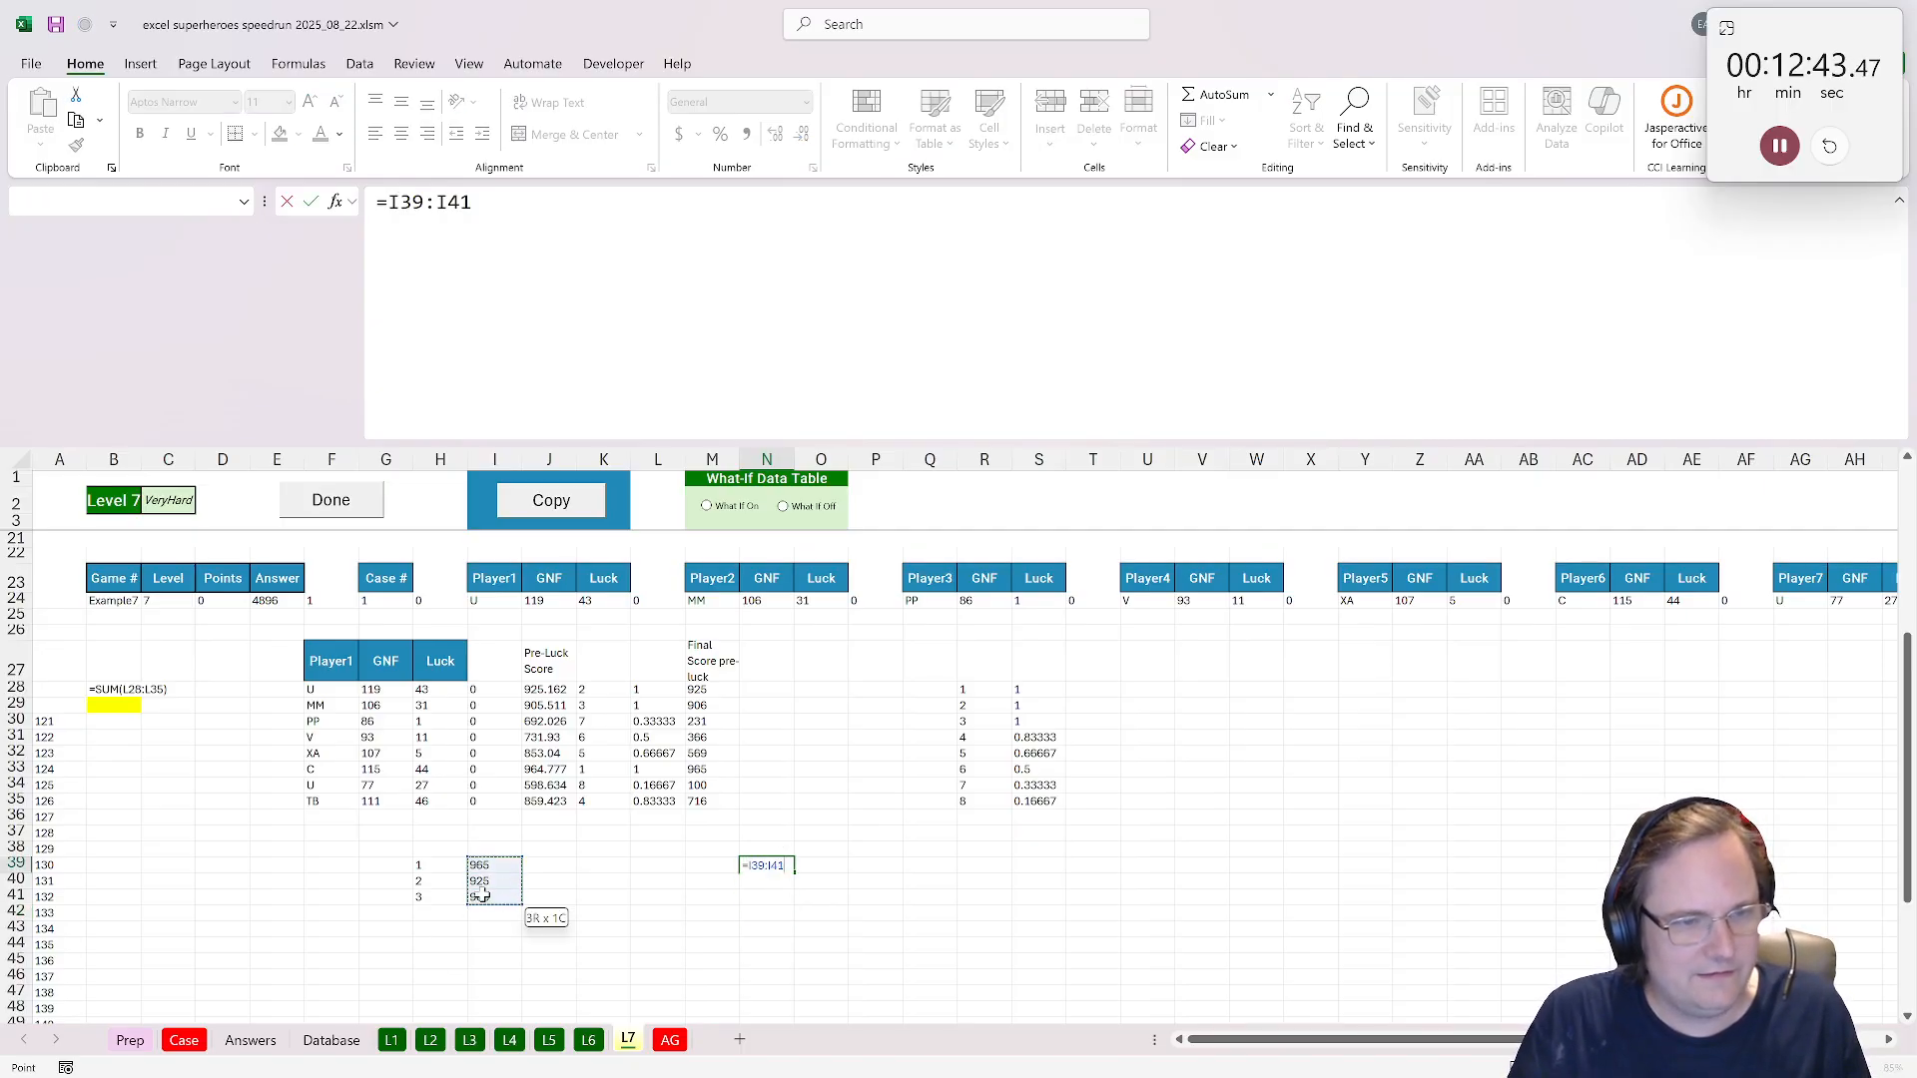
type(".")
key("Return")
key("Return")
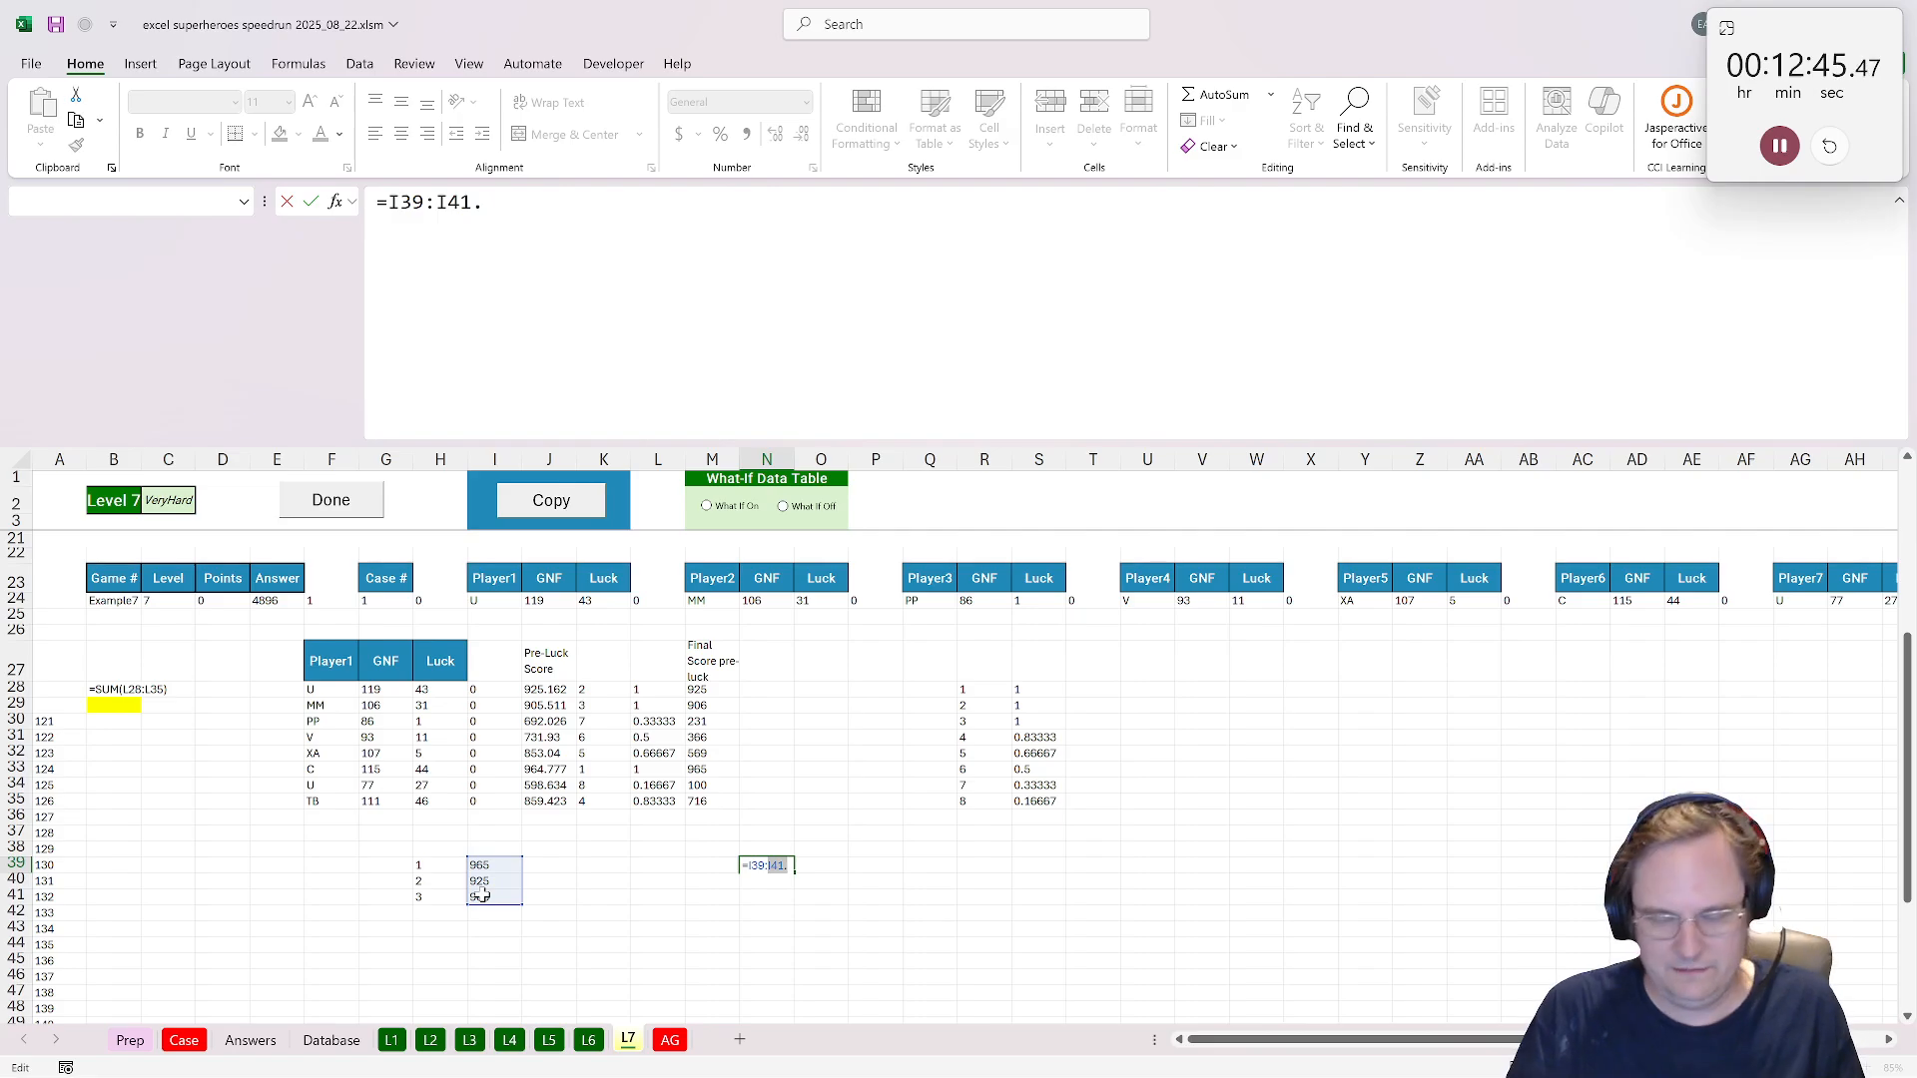
key("Return")
Enter =N39# in O38 to reference the spilled list of top three scores.
left_click(818, 850)
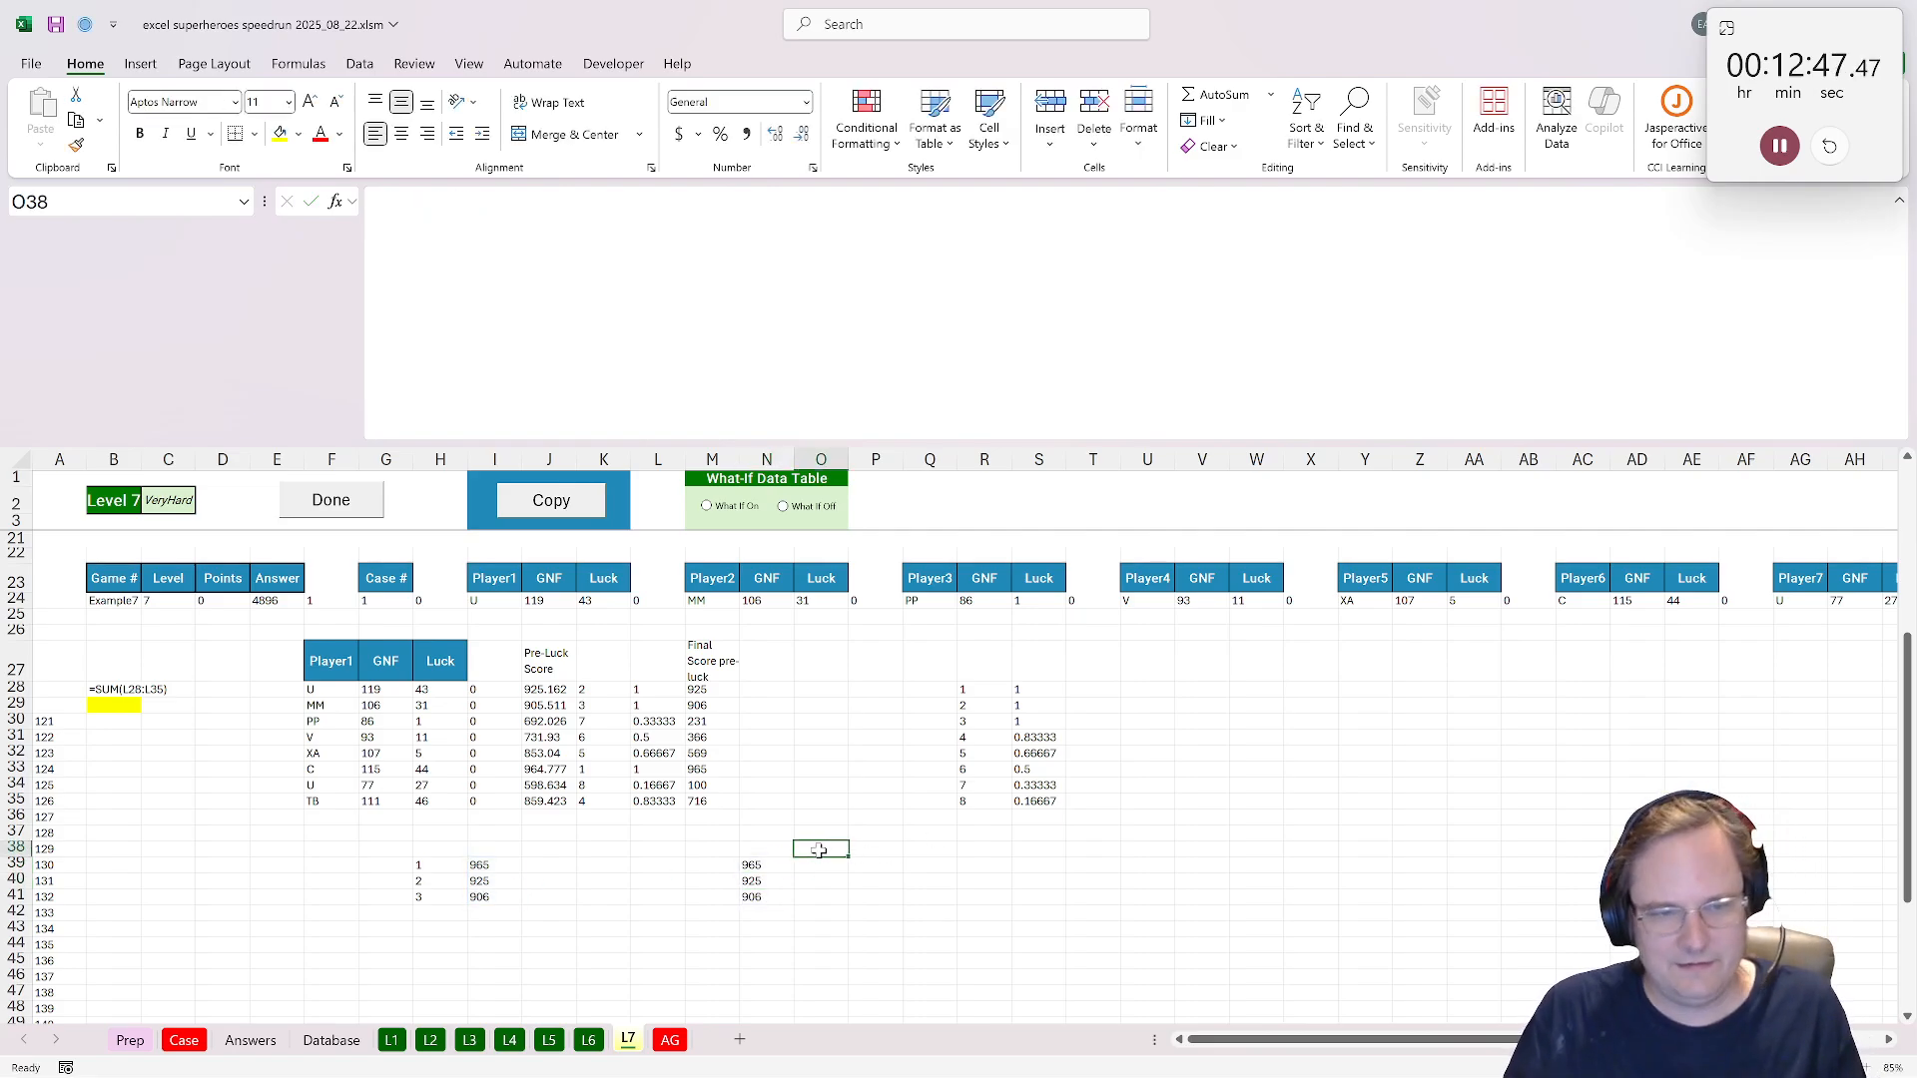
type("=")
left_click(759, 868)
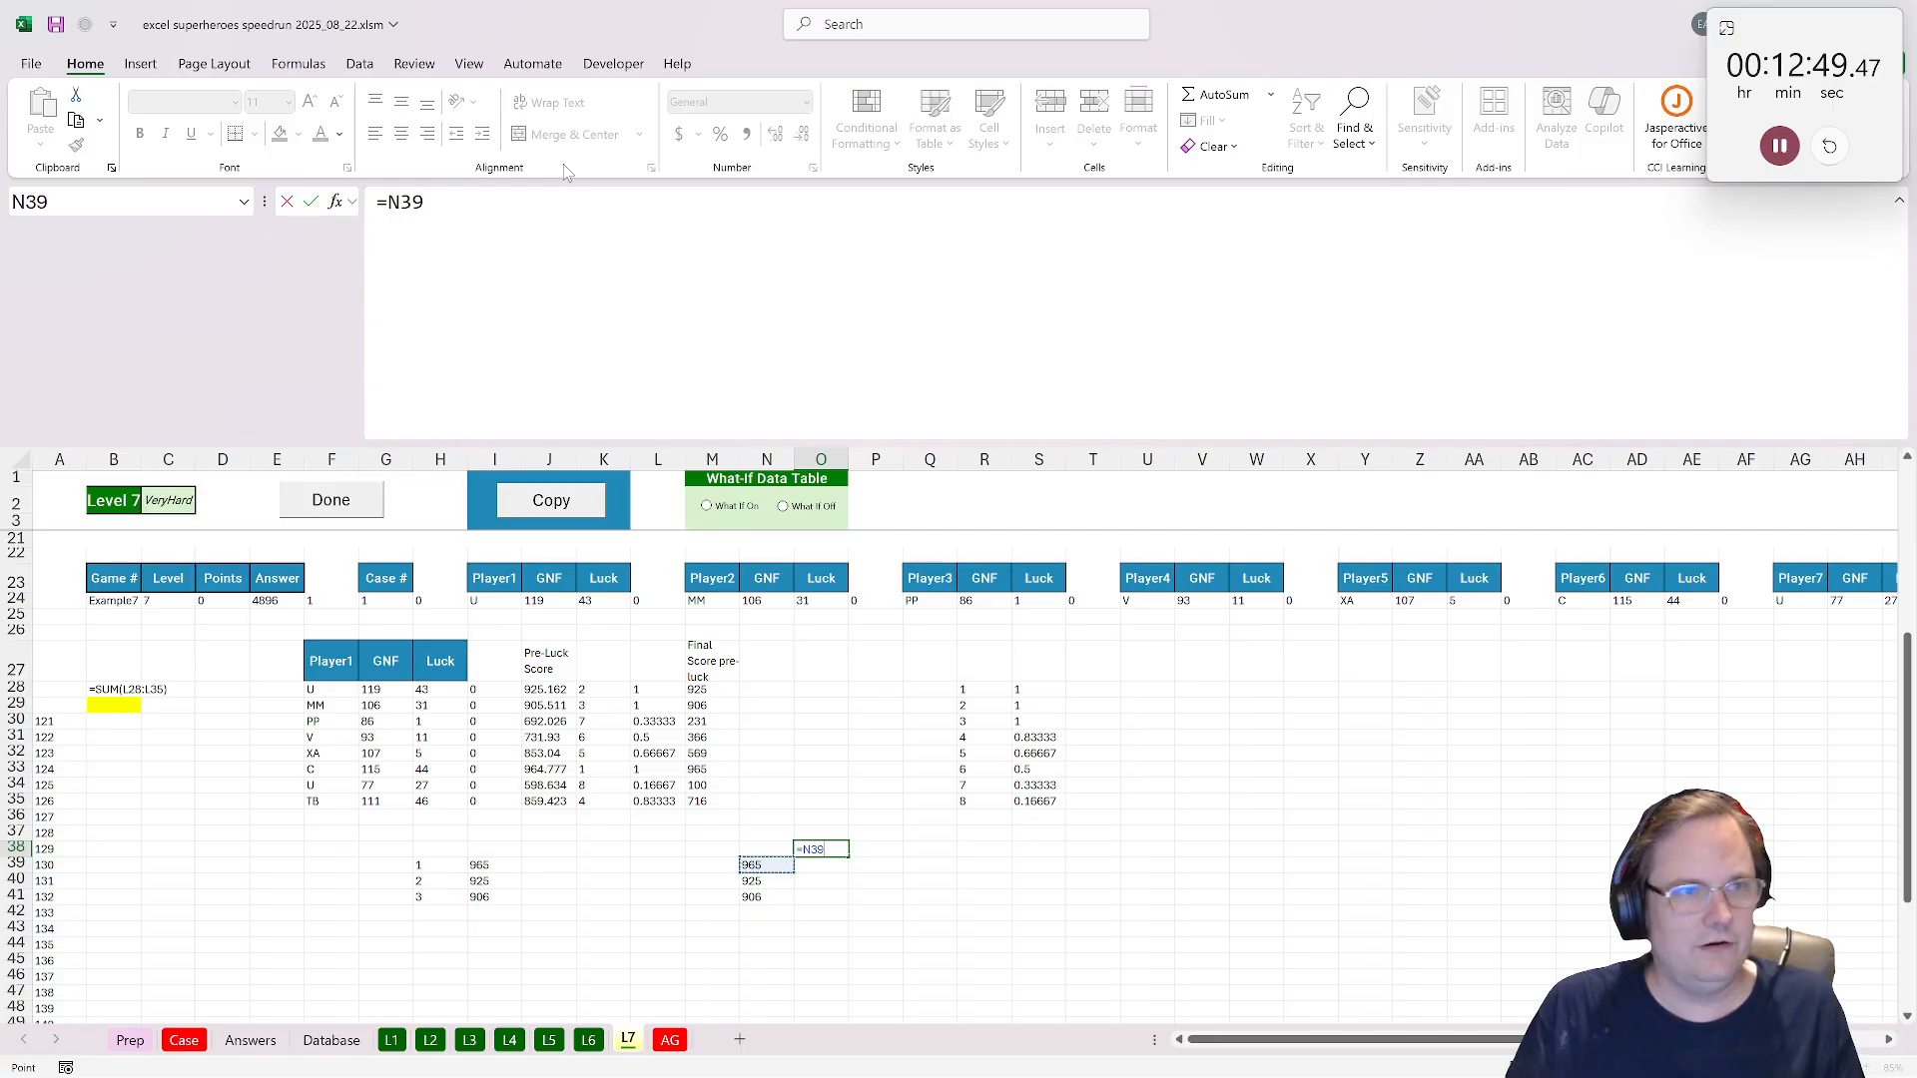
key("F2")
type("#")
key("ctrl+Return")
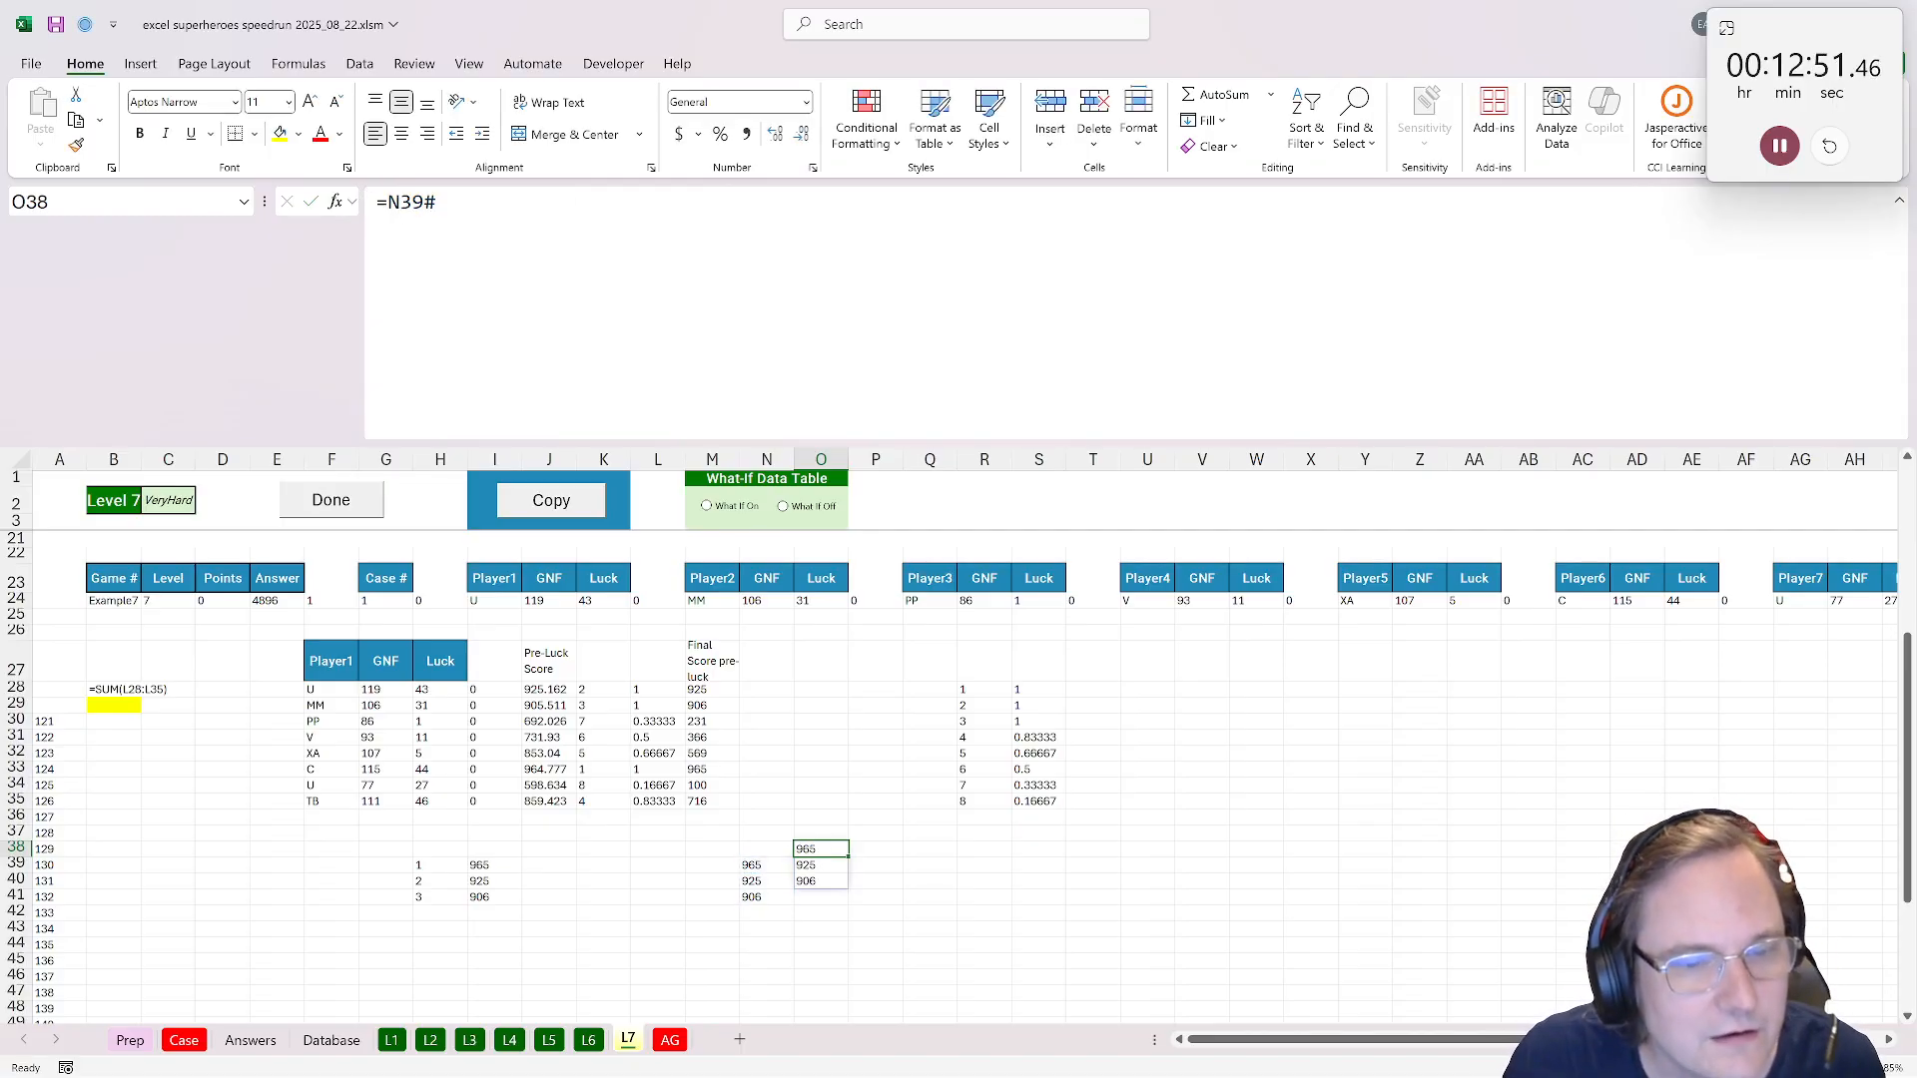
Wrap the O38 reference as =TRANSPOSE(N39#) to lay the three scores out horizontally across row 38.
key("F2")
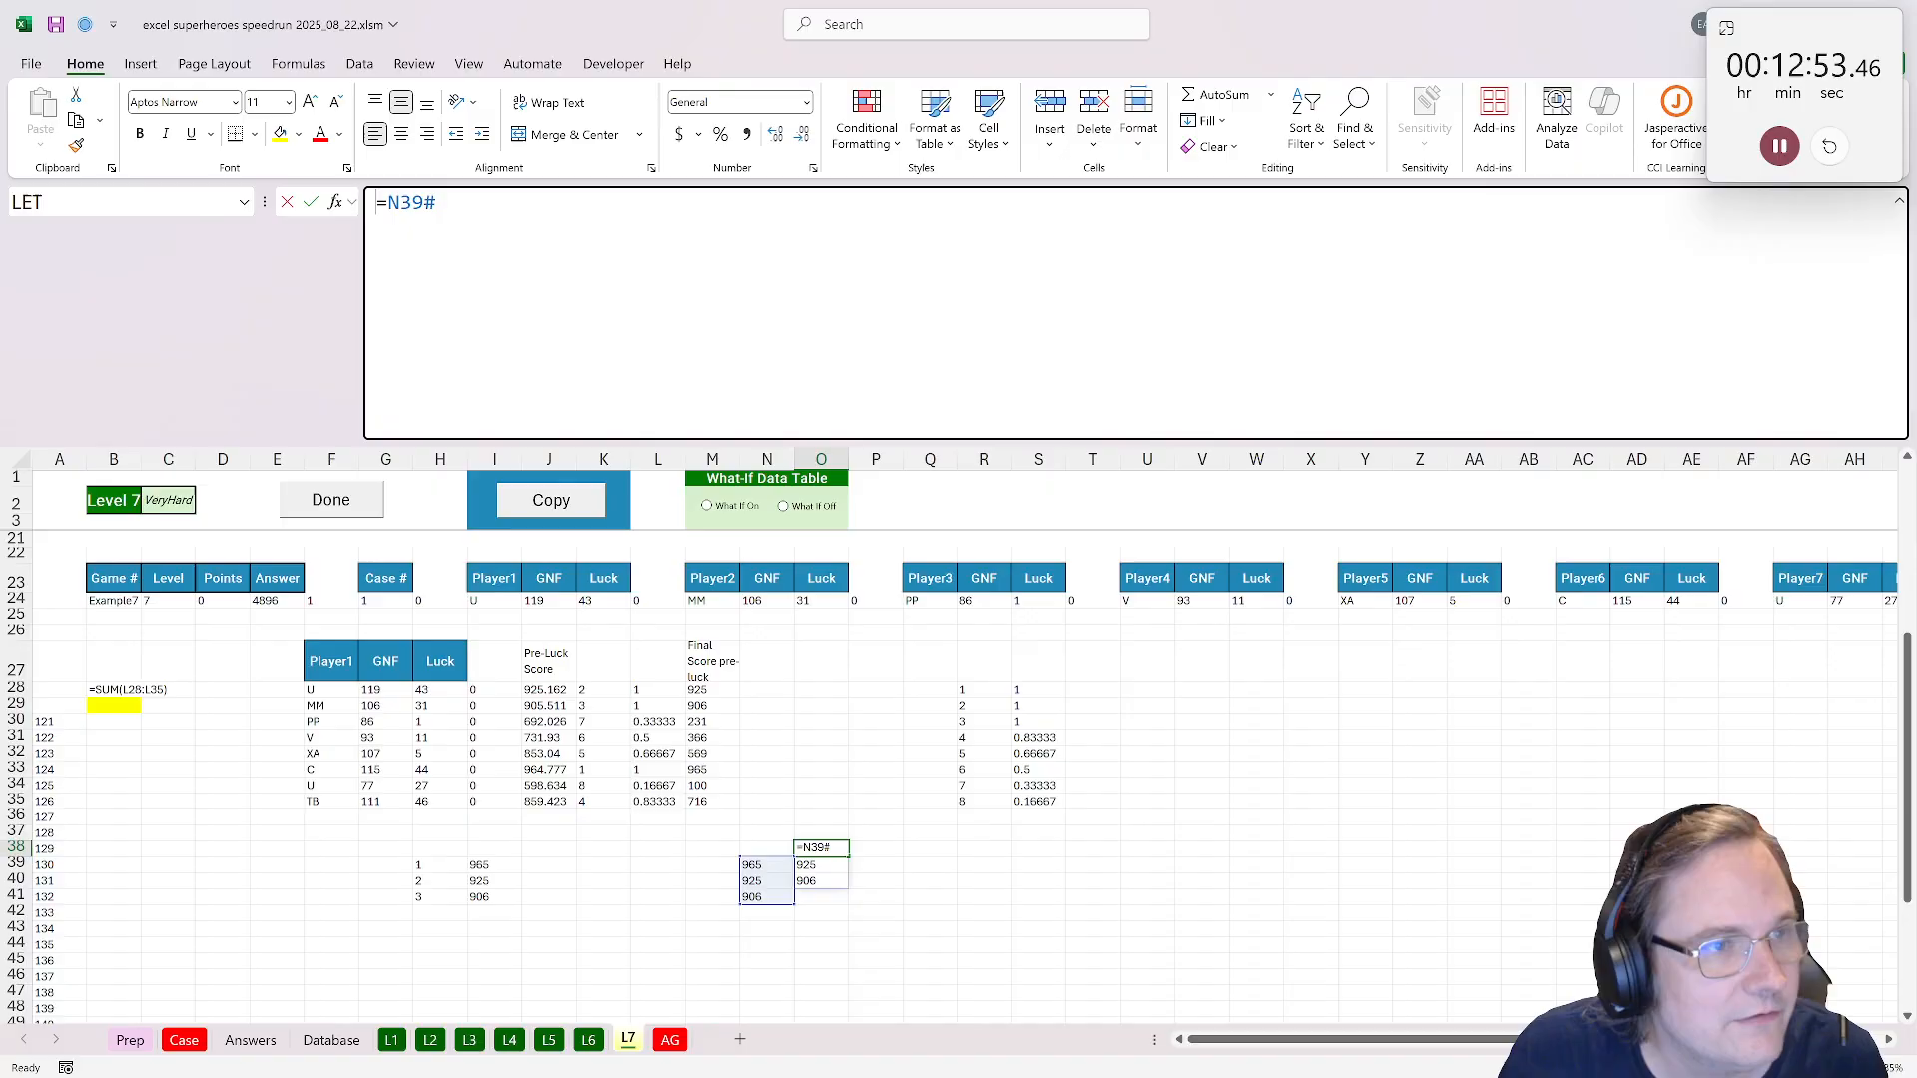
key("Home")
key("Right")
type("trans")
type("po")
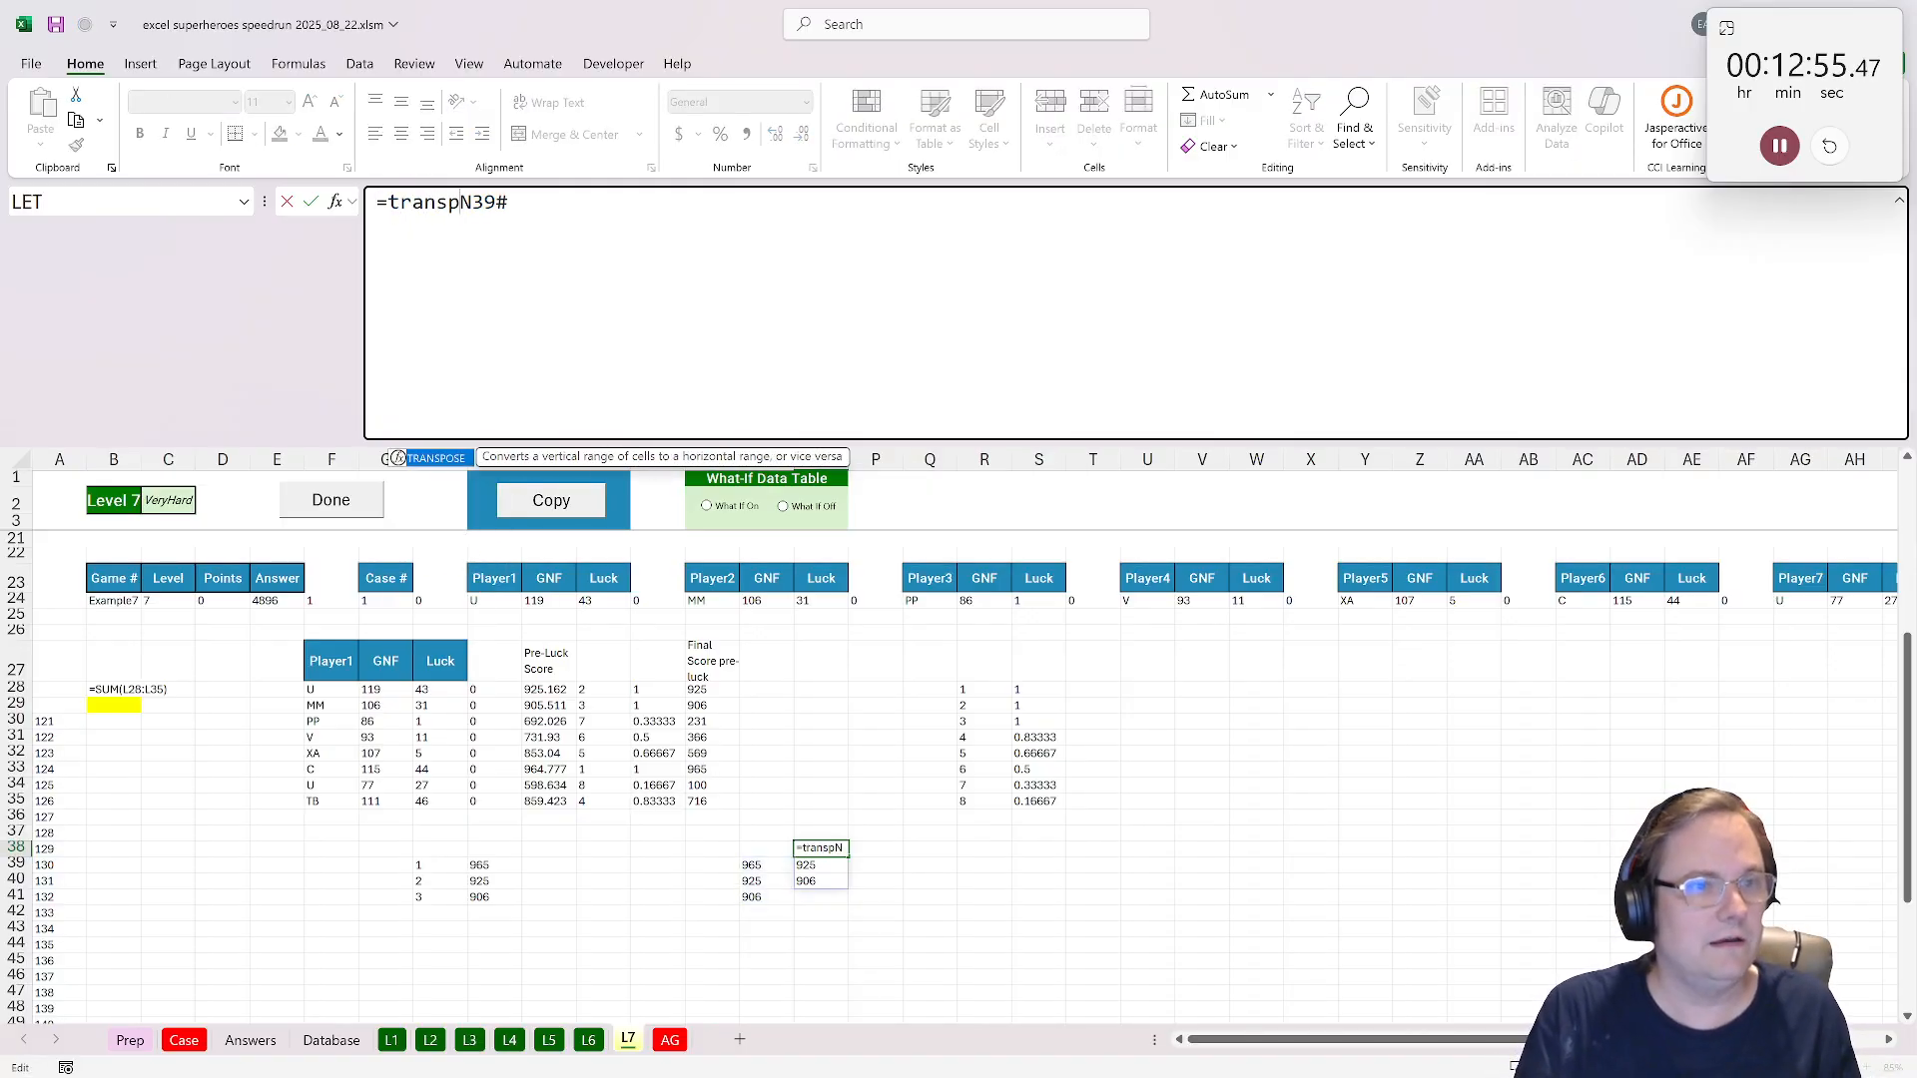
key("Tab")
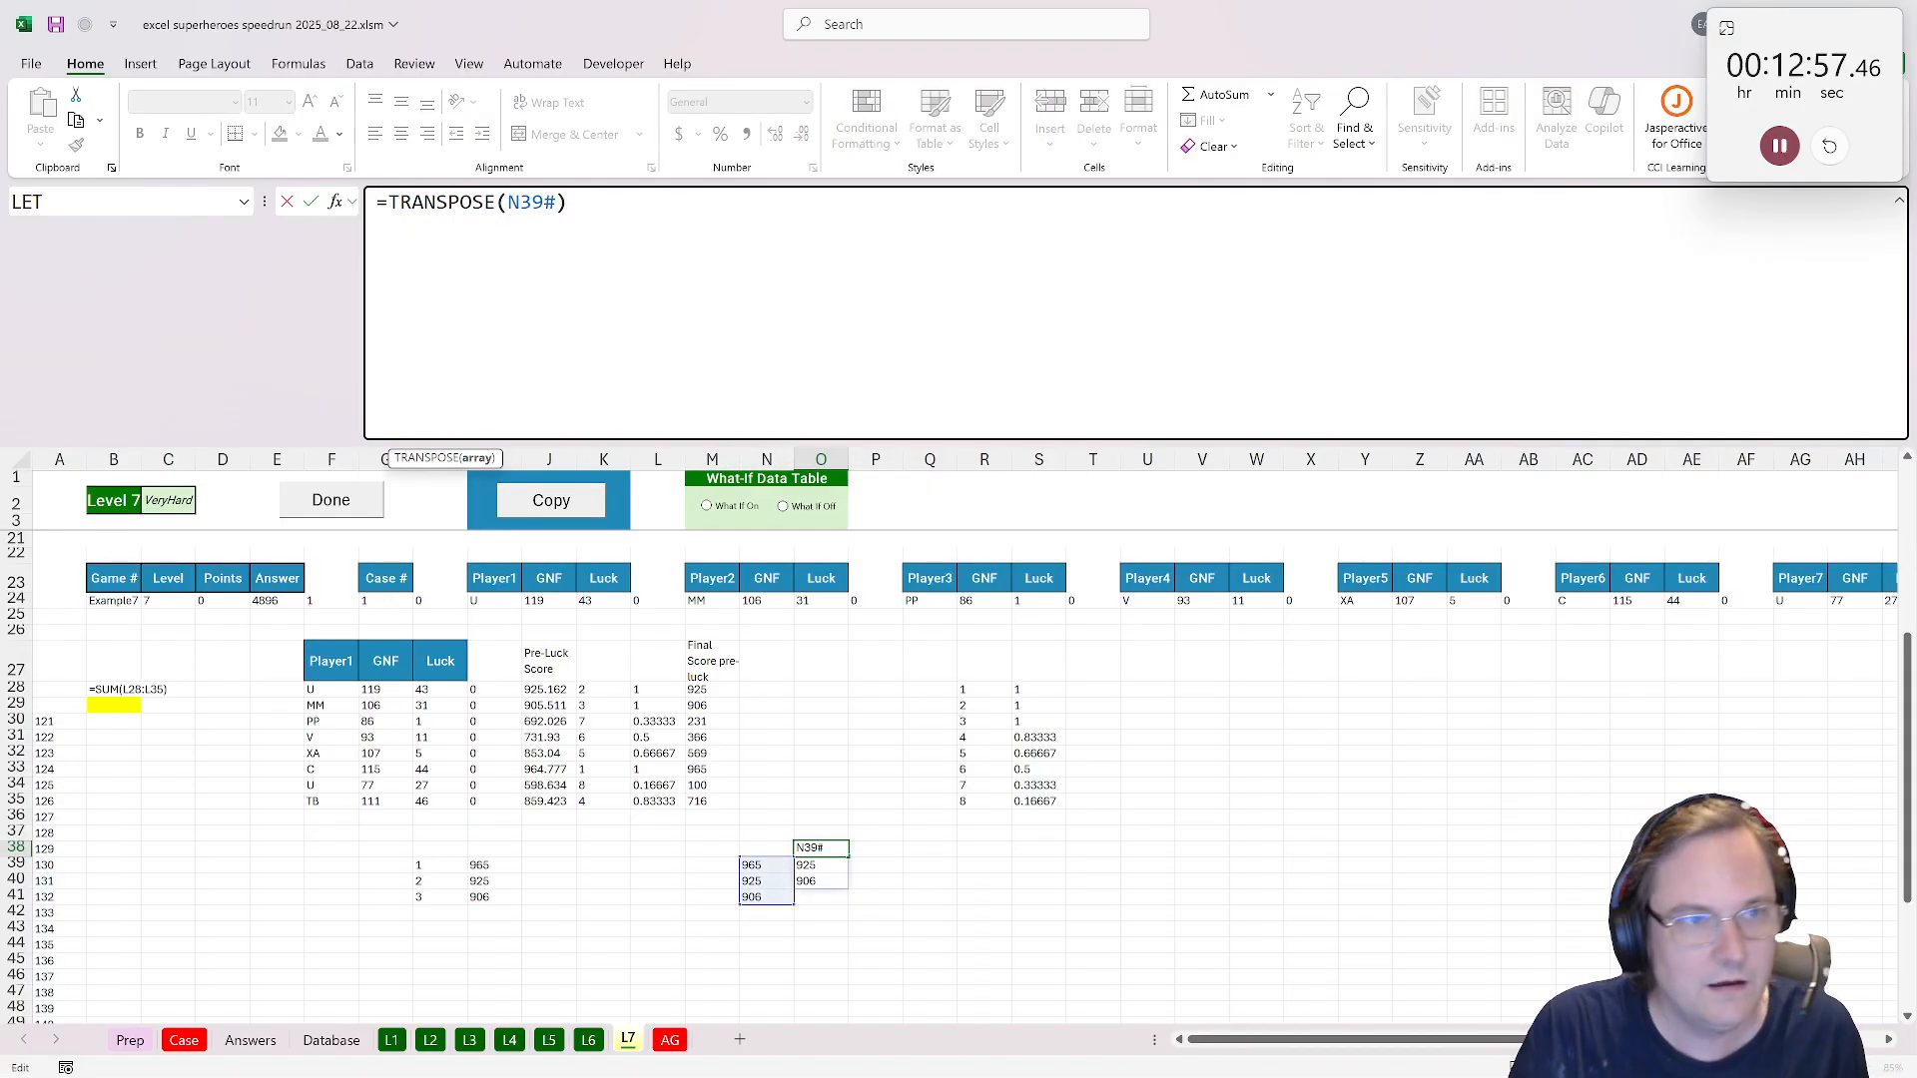
key("ctrl+Return")
Copy the LET score-comparison formula from Q28 on sheet L6 into O39 on sheet L7.
left_click(588, 1039)
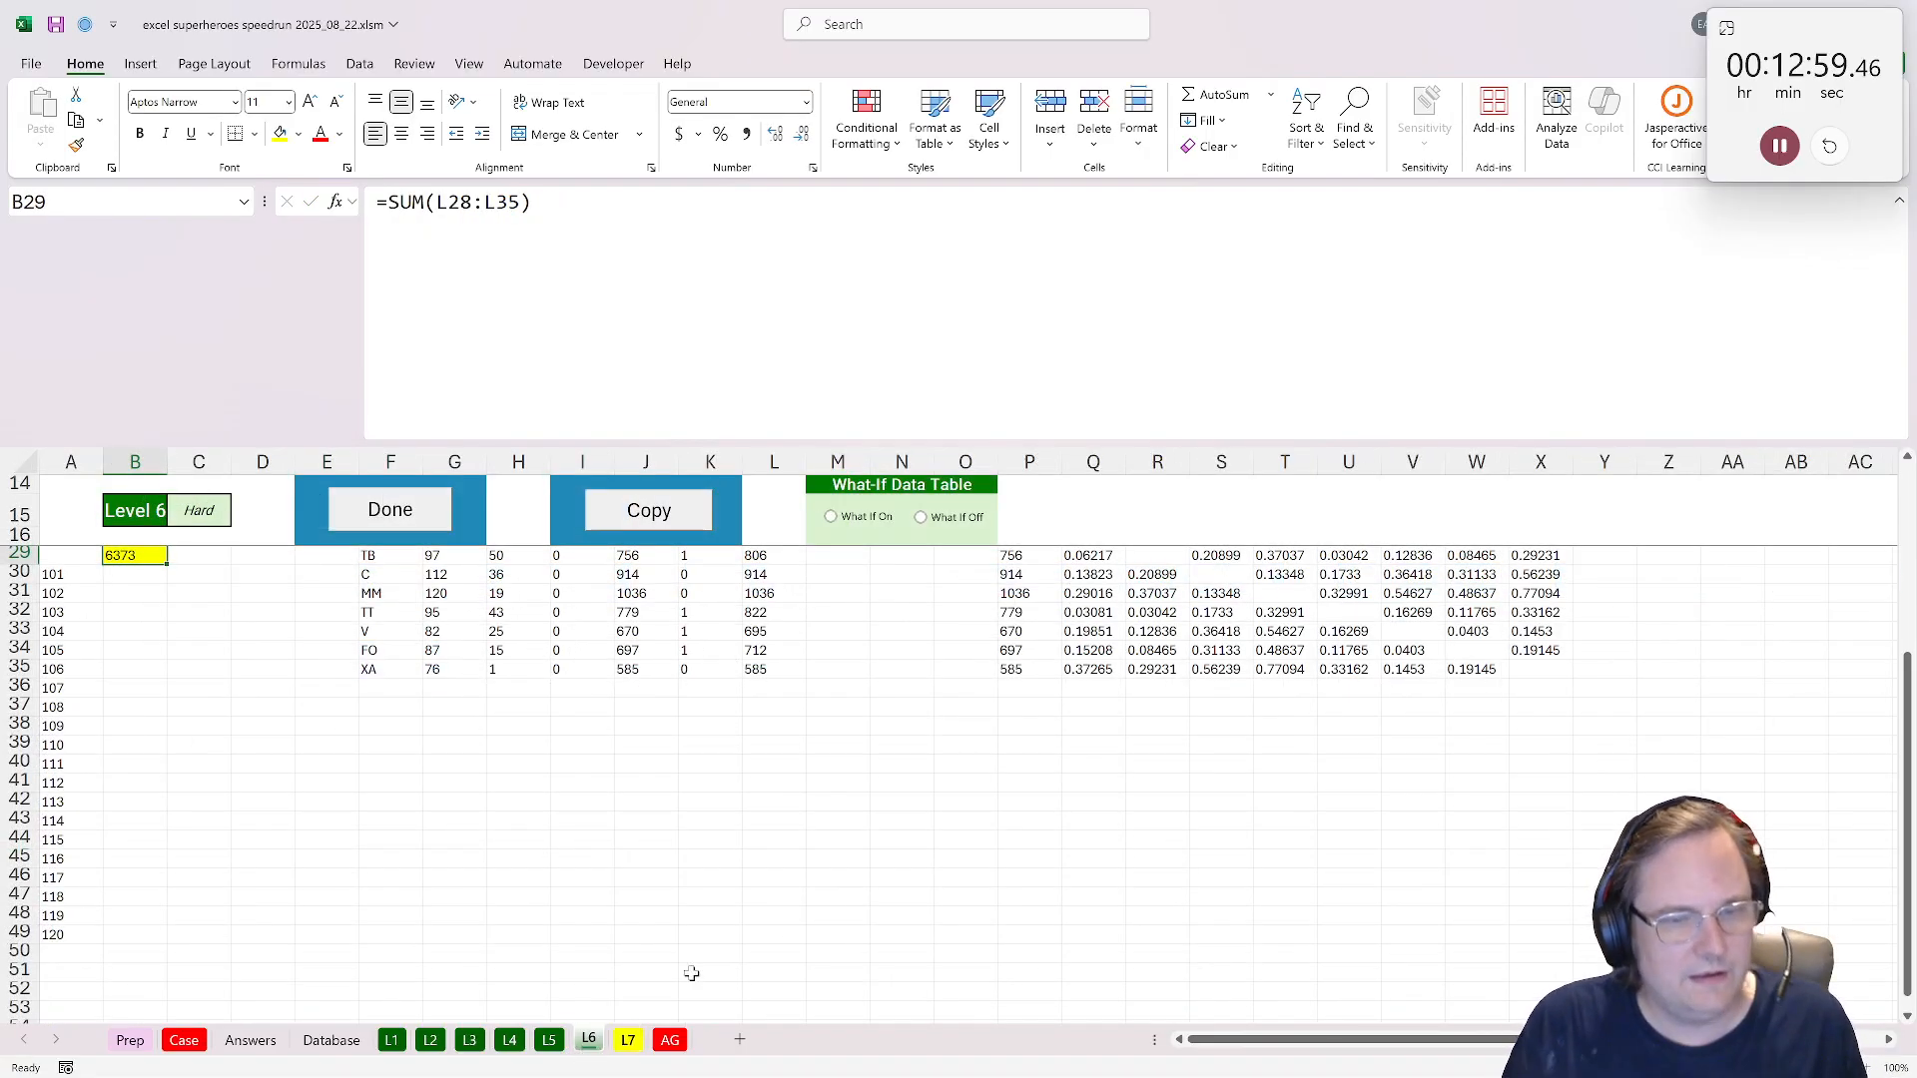
left_click(1086, 599)
key("ctrl+c")
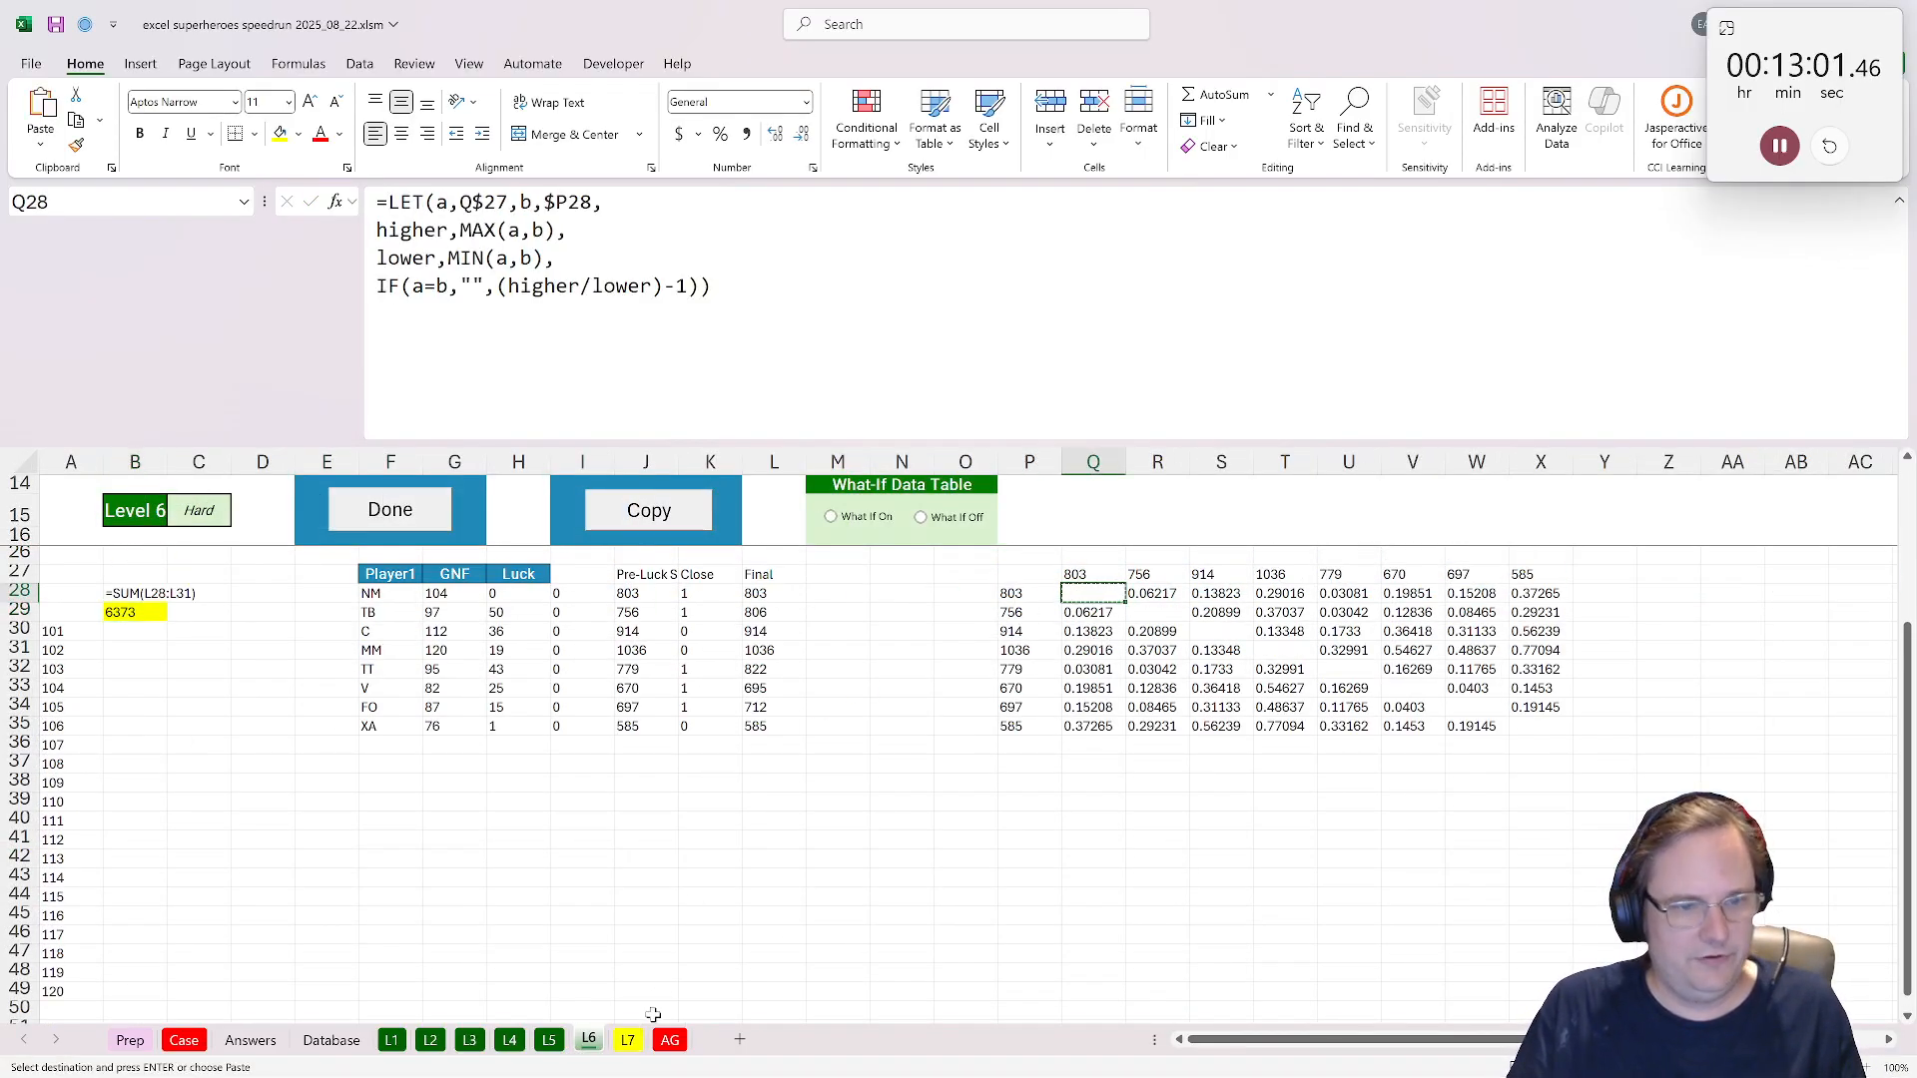
left_click(627, 1039)
left_click(820, 864)
key("ctrl+v")
Try to fill the pasted LET formula across the three-by-three grid O39:Q41 without adjusting its references.
key("ctrl+c")
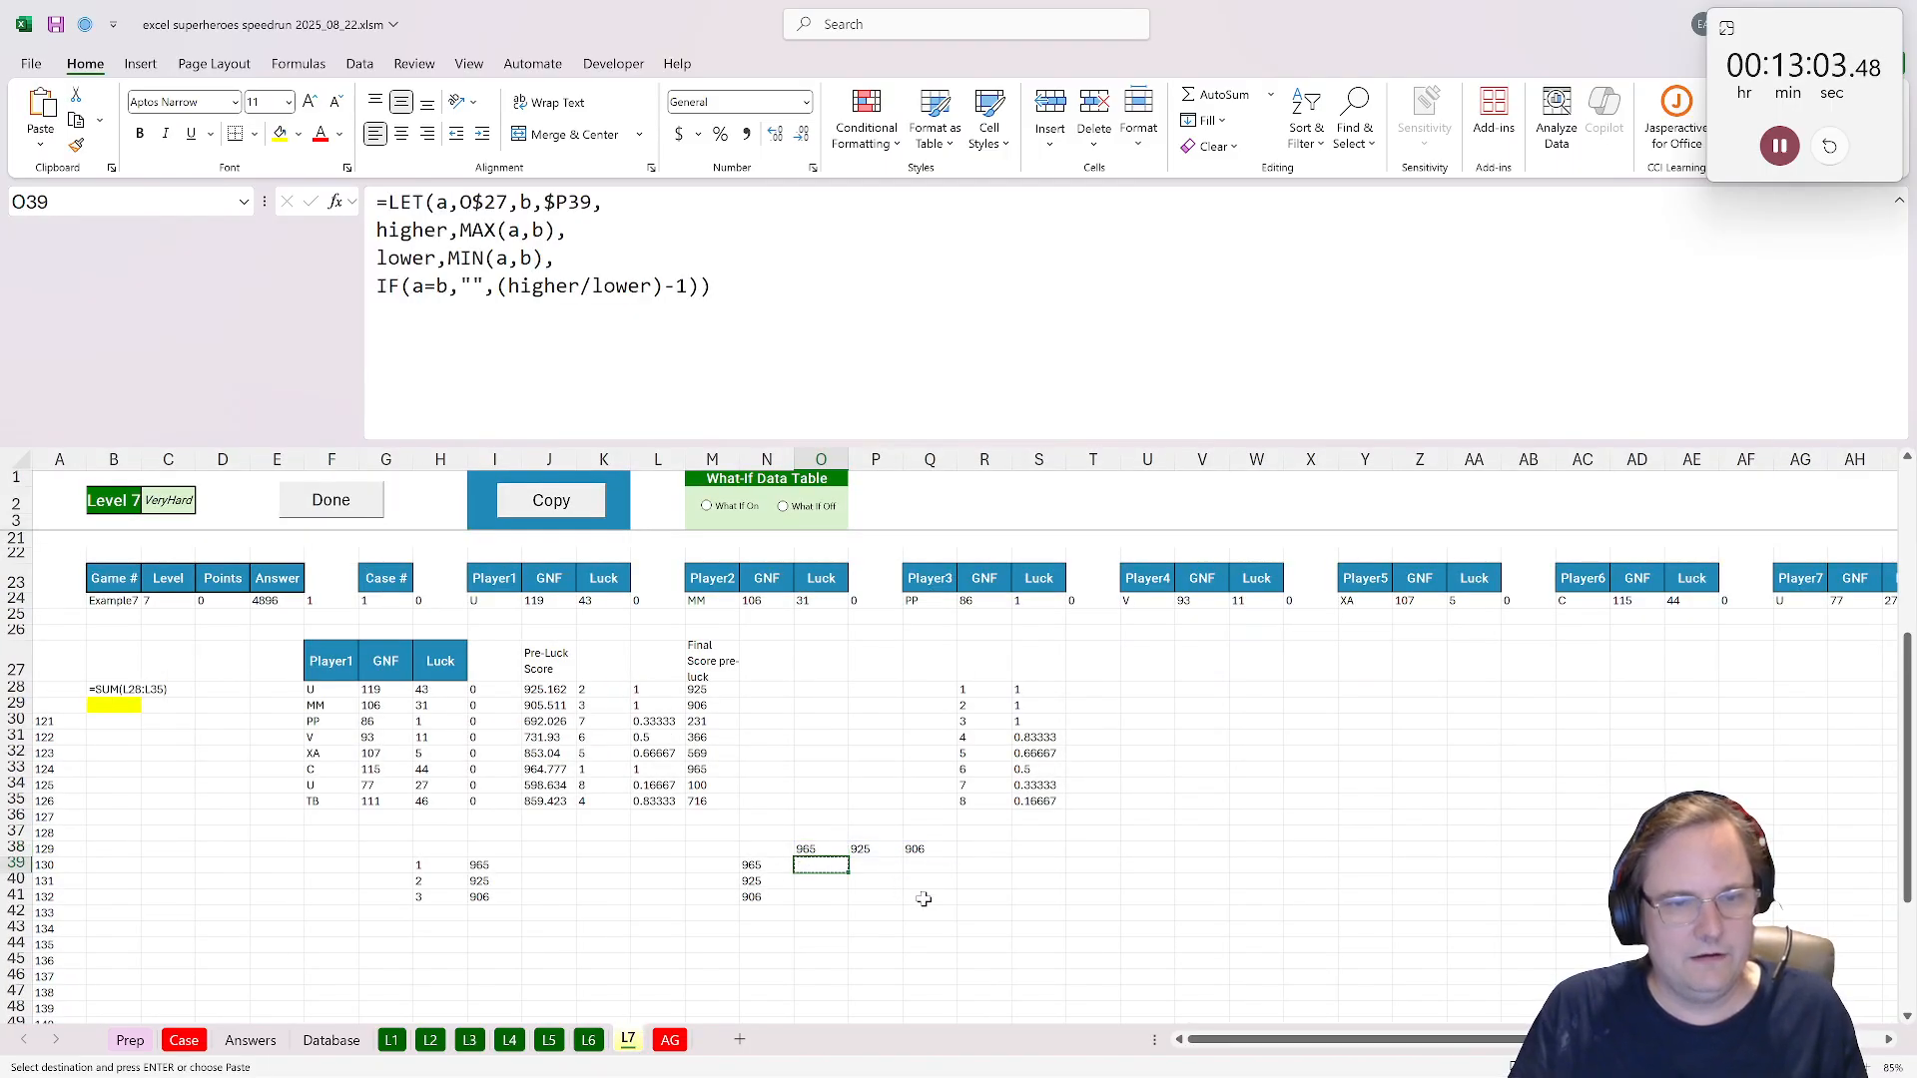
left_click(924, 898, "shift")
key("ctrl+v")
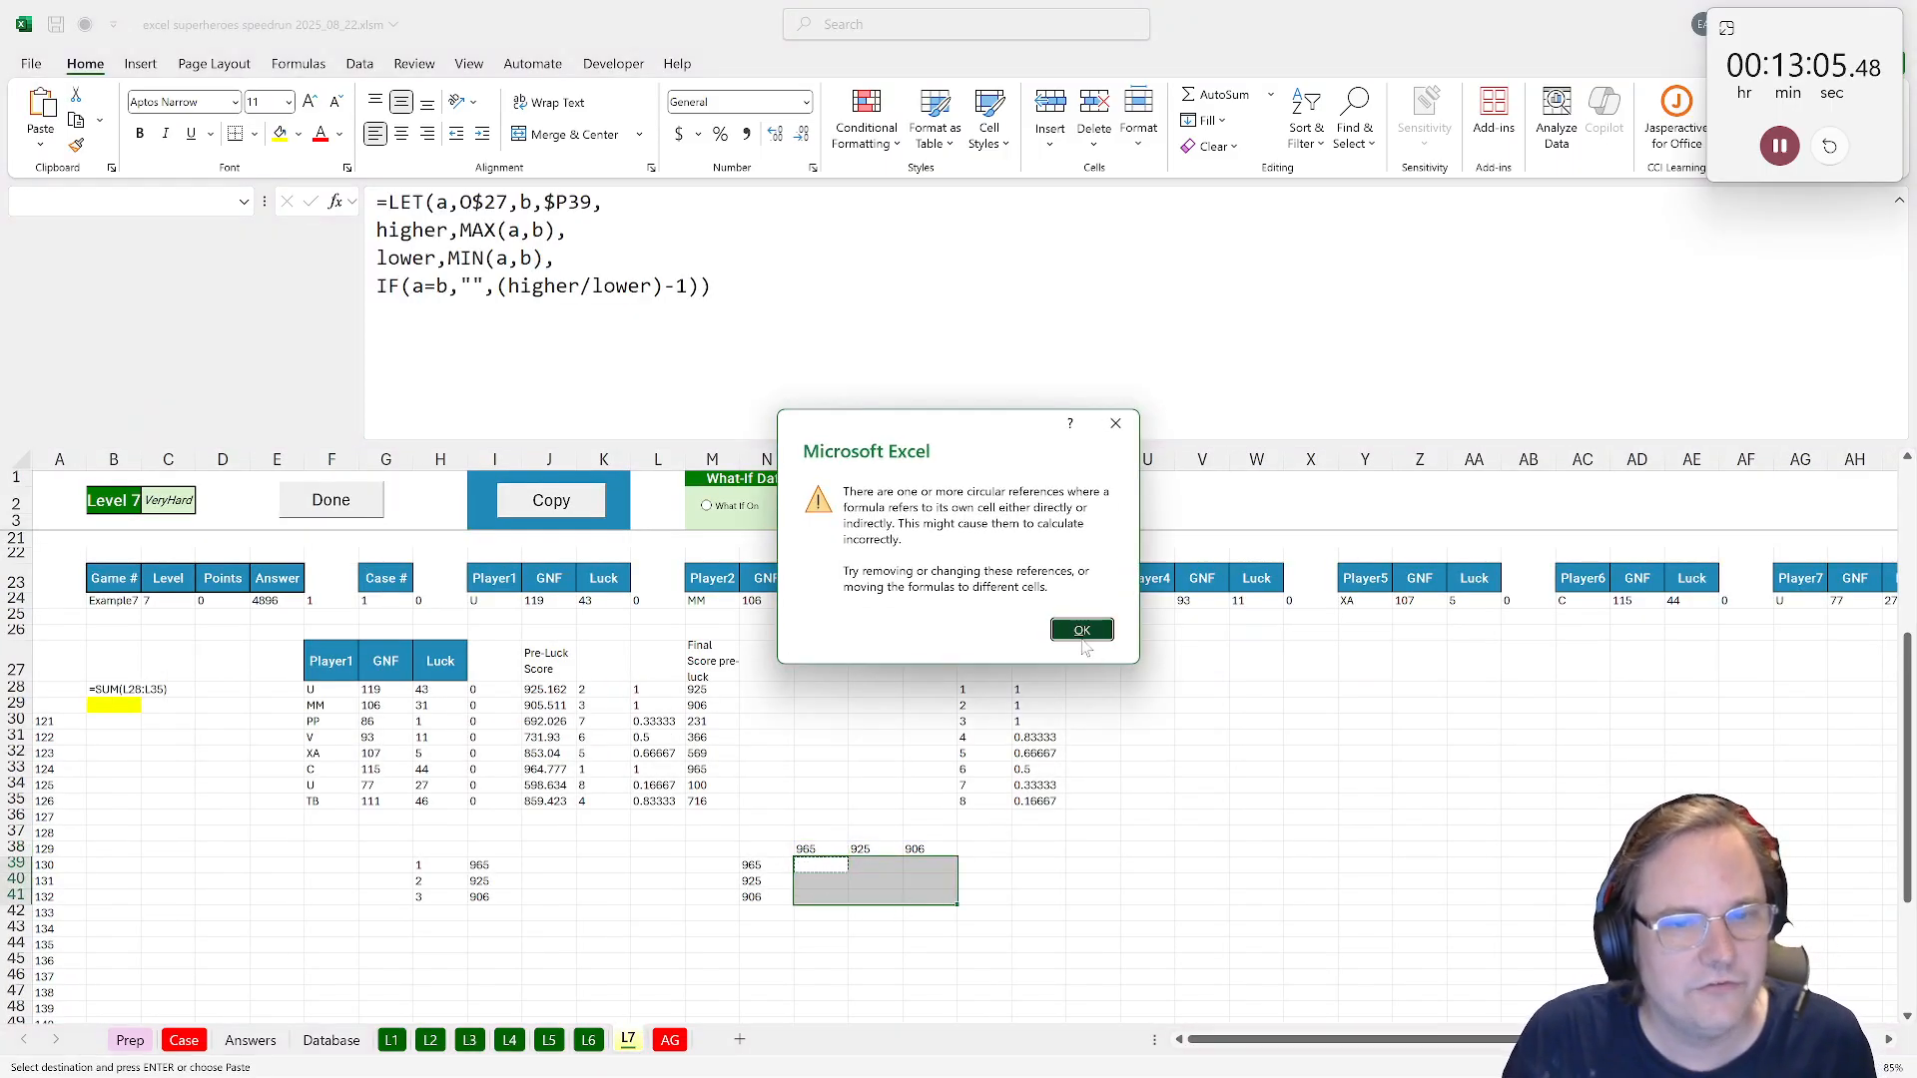
left_click(1082, 634)
Repoint the LET formula in O39 so that a refers to N39 and b refers to O38.
left_click(821, 864)
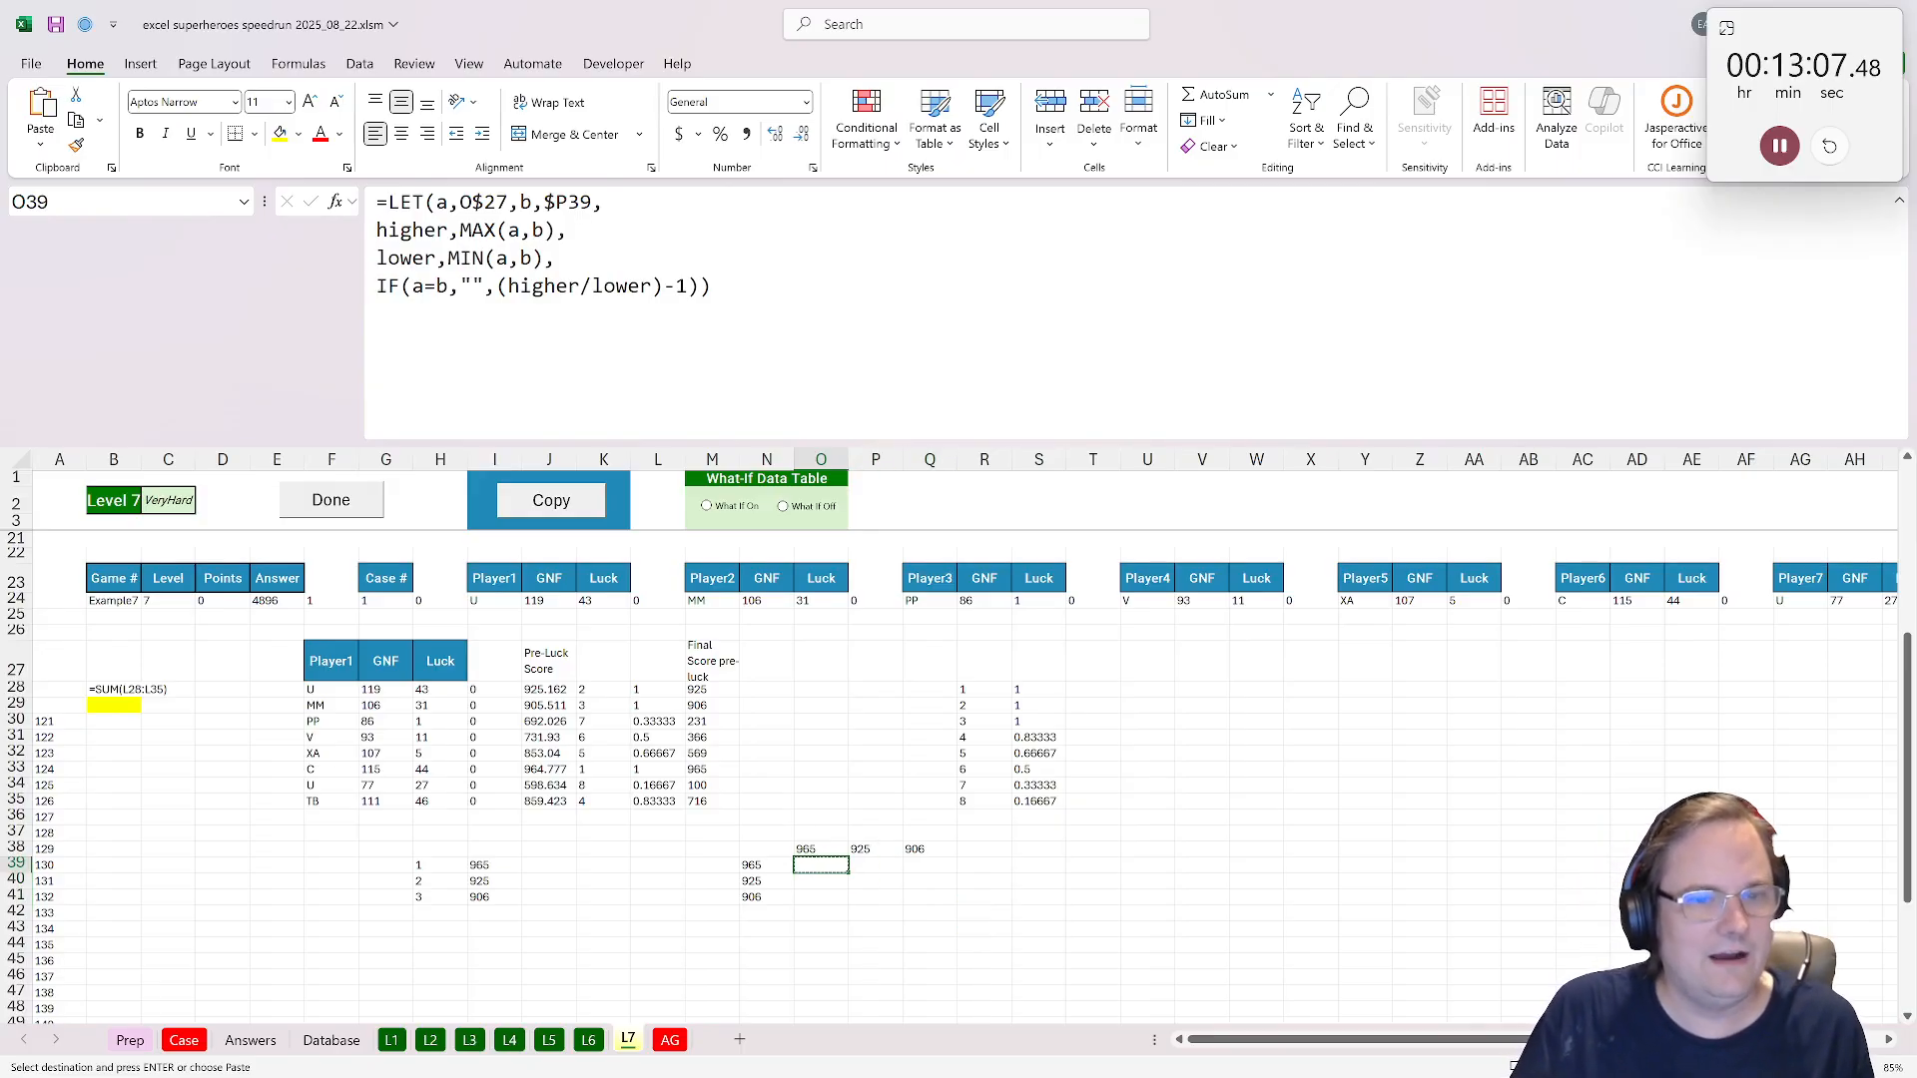
left_click_drag(507, 202, 460, 203)
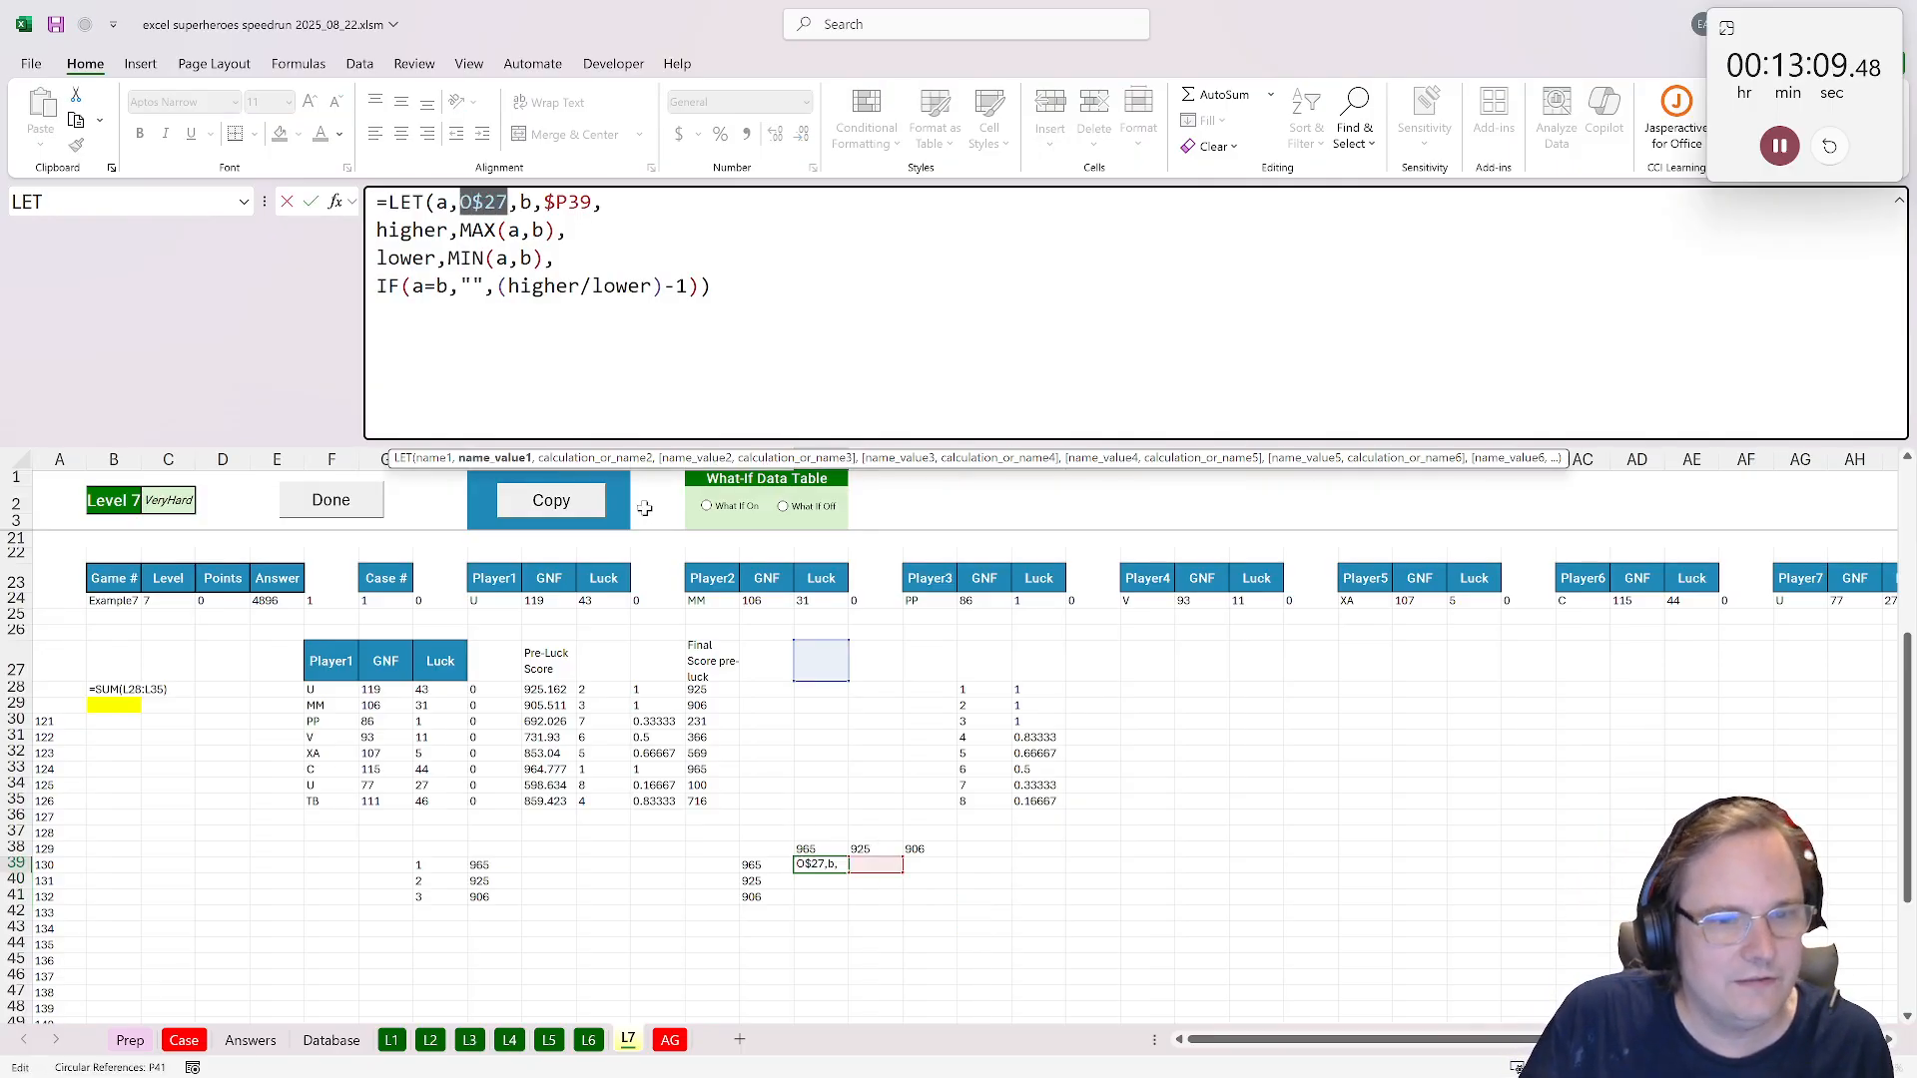
left_click(771, 864)
left_click_drag(580, 202, 532, 203)
left_click(805, 849)
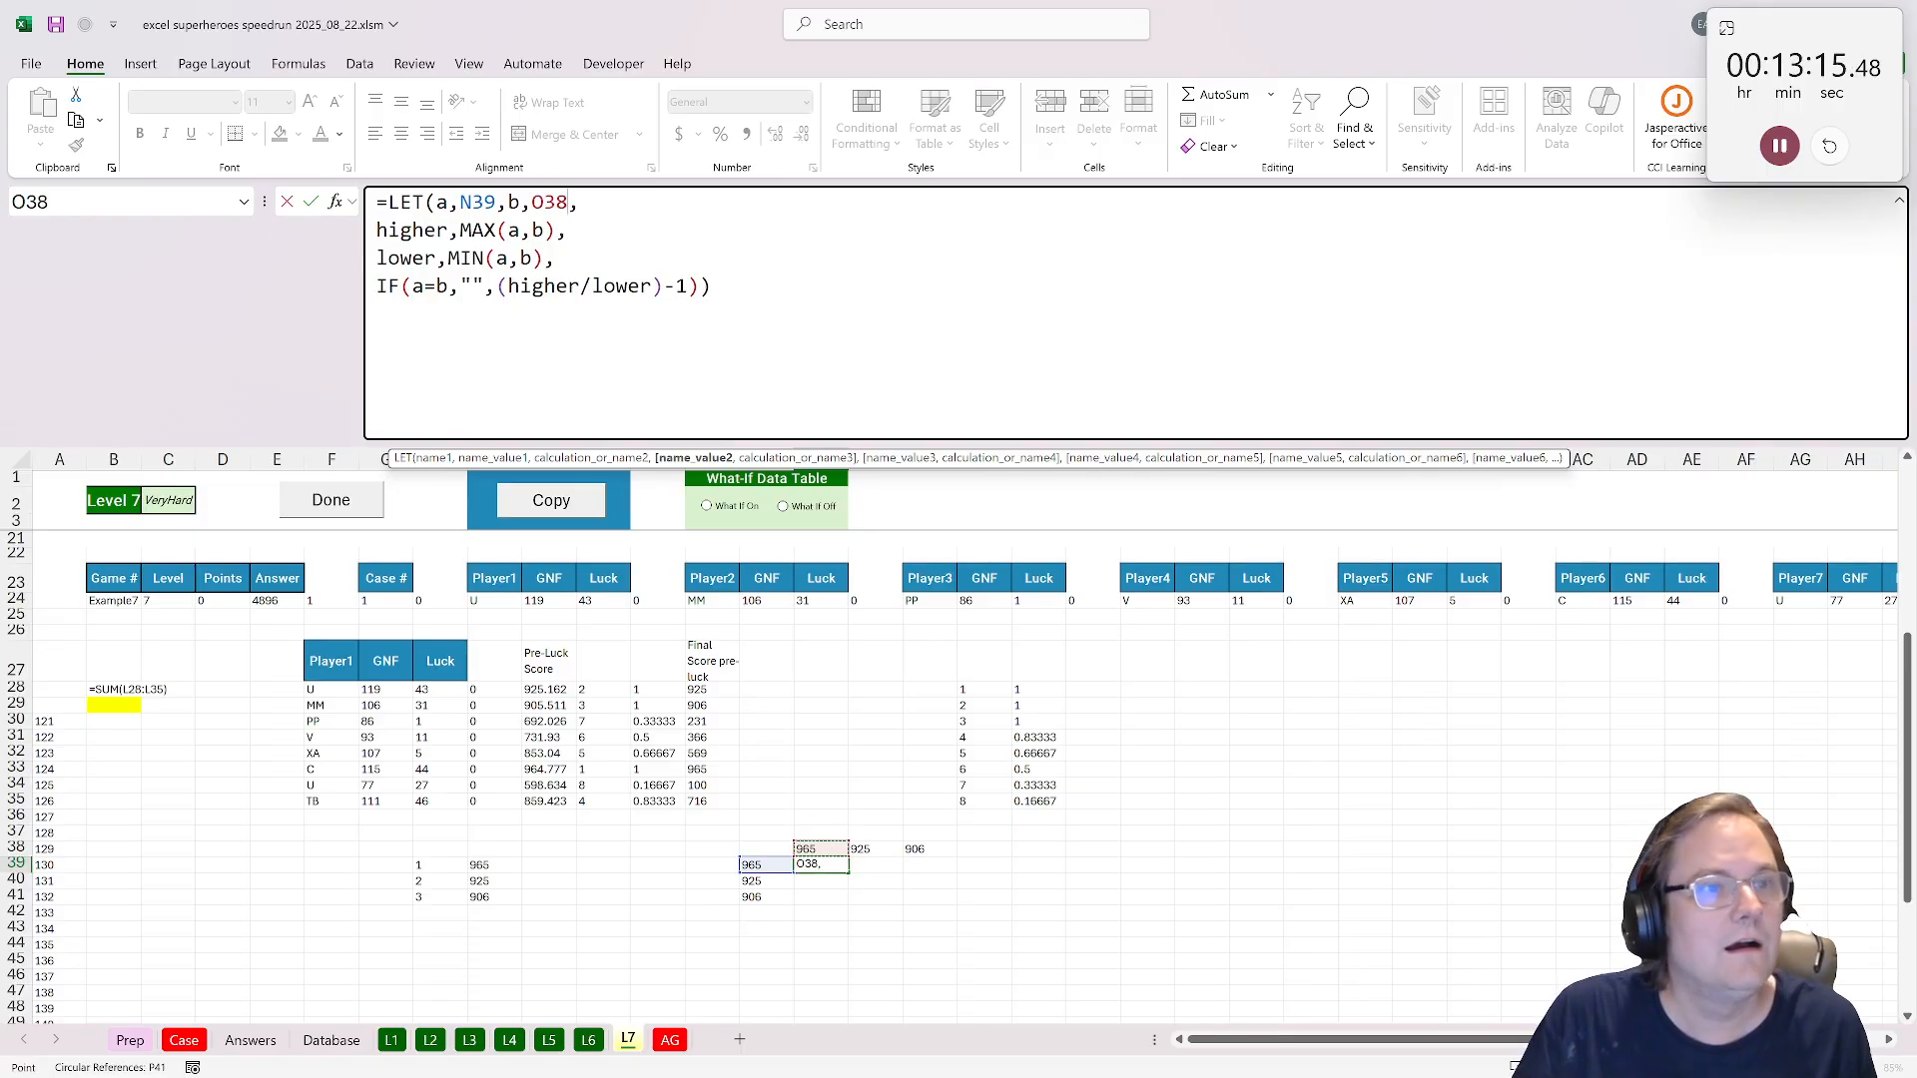
Anchor the references in the O39 formula as $N39 for a and O$38 for b.
key("F2")
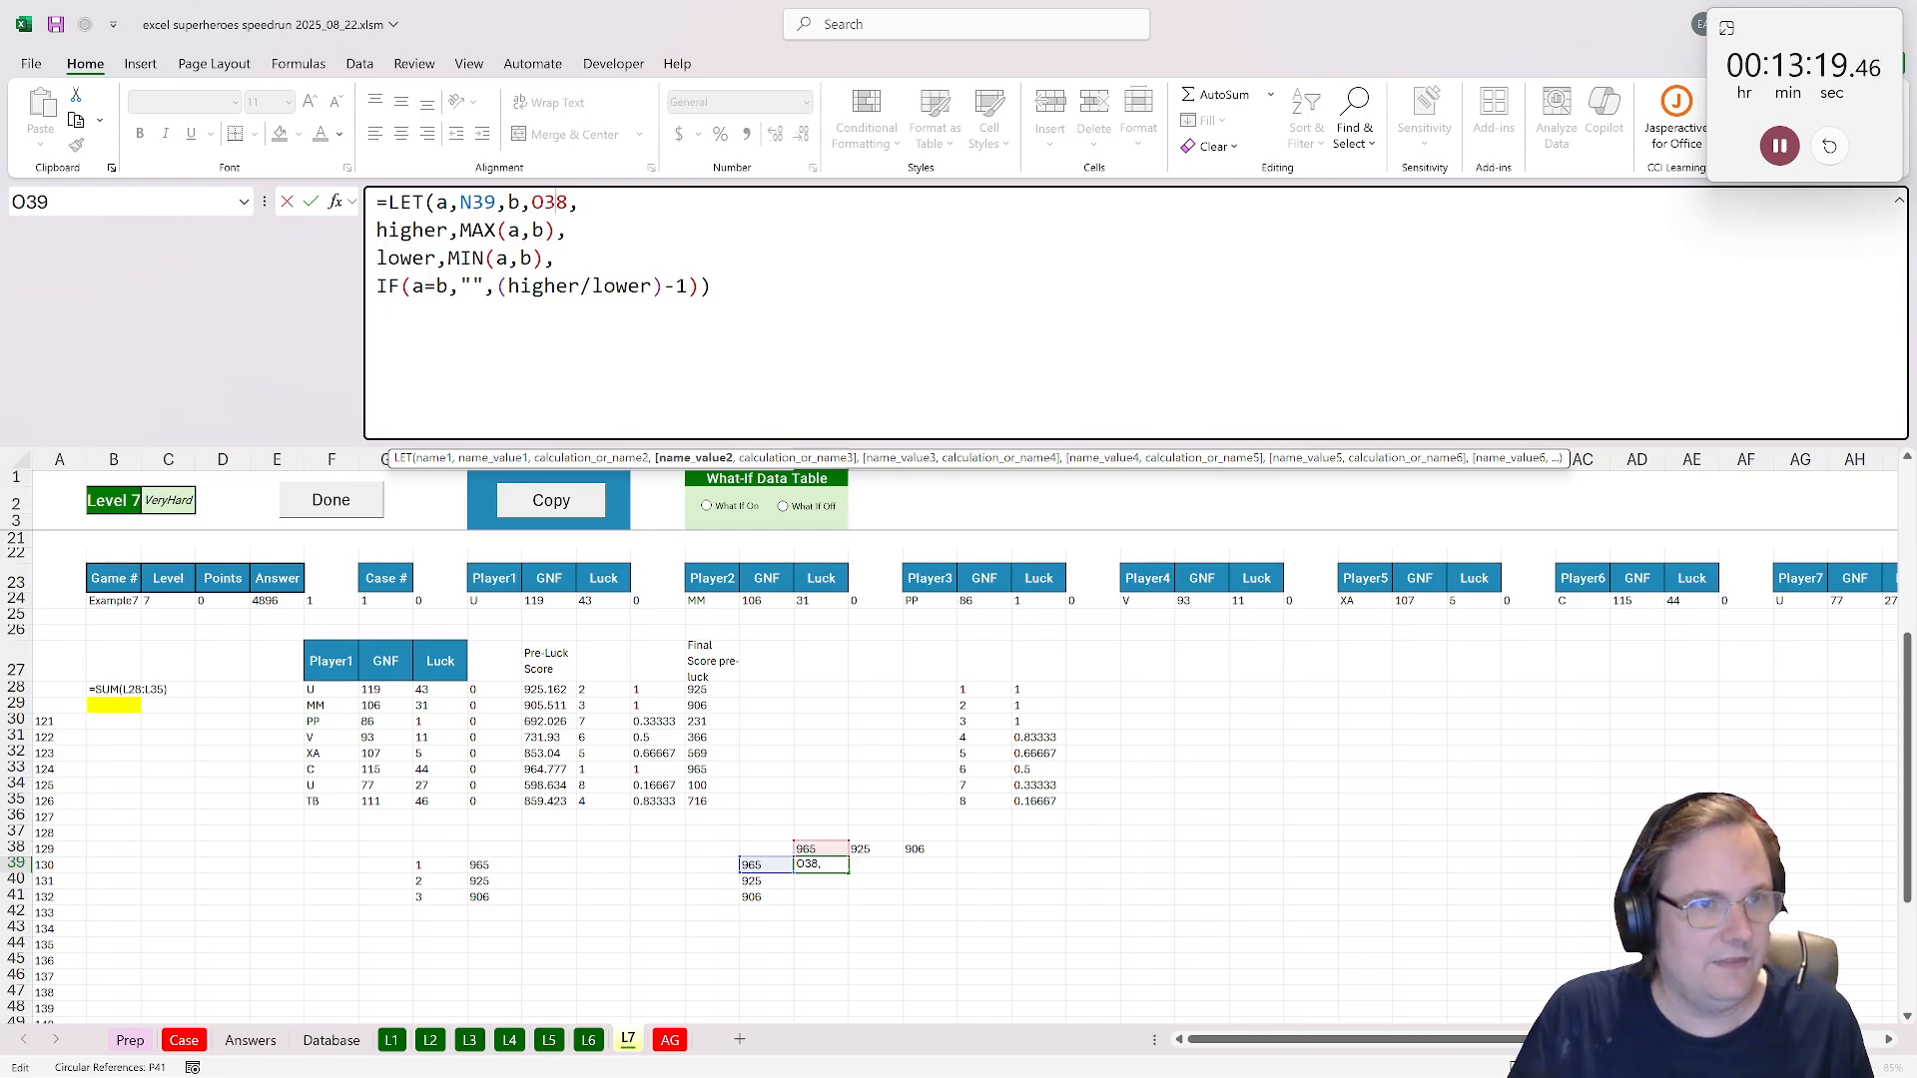
type("$")
key("Left")
key("Left")
key("Left")
key("Left")
key("Left")
key("Left")
key("Left")
key("Left")
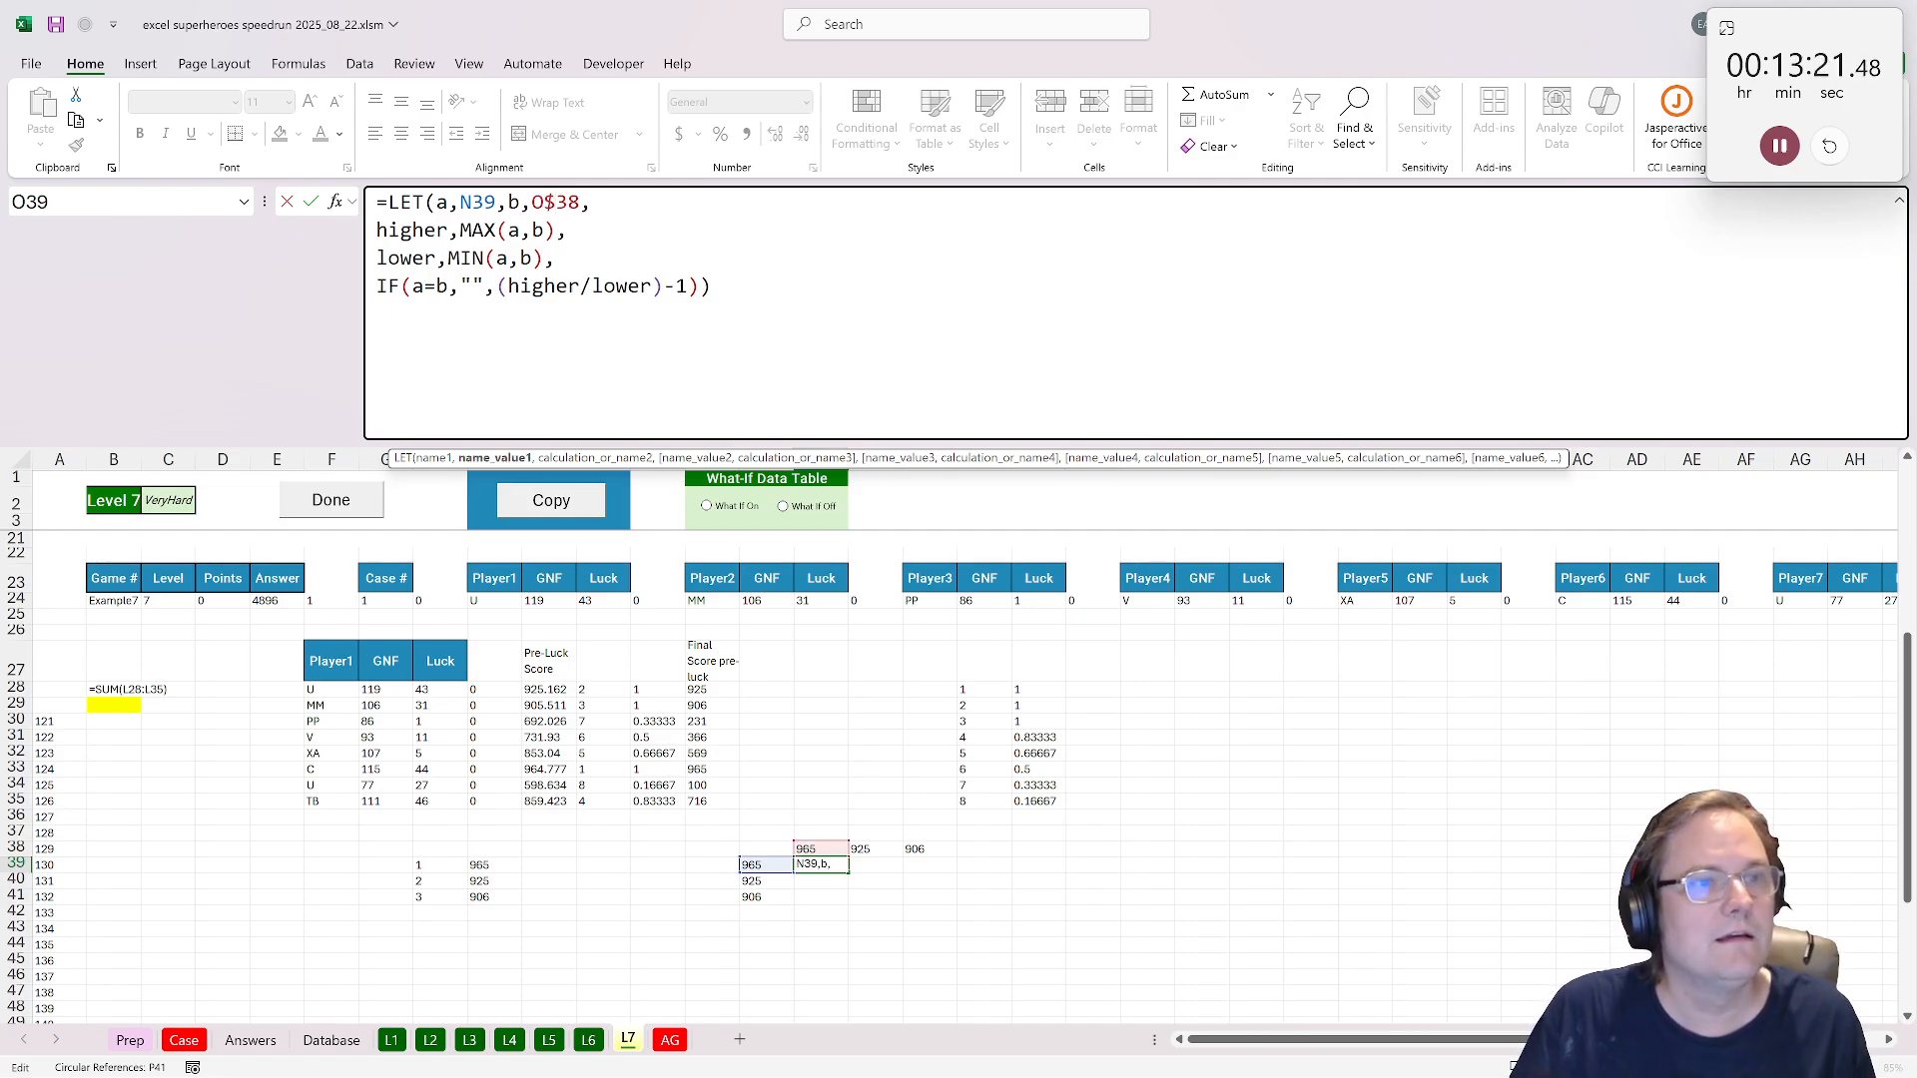
type("$")
key("ctrl+Return")
Copy the corrected LET formula from O39 across O39:Q41 to compare every pair of top scores.
key("ctrl+c")
left_click_drag(820, 864, 921, 897)
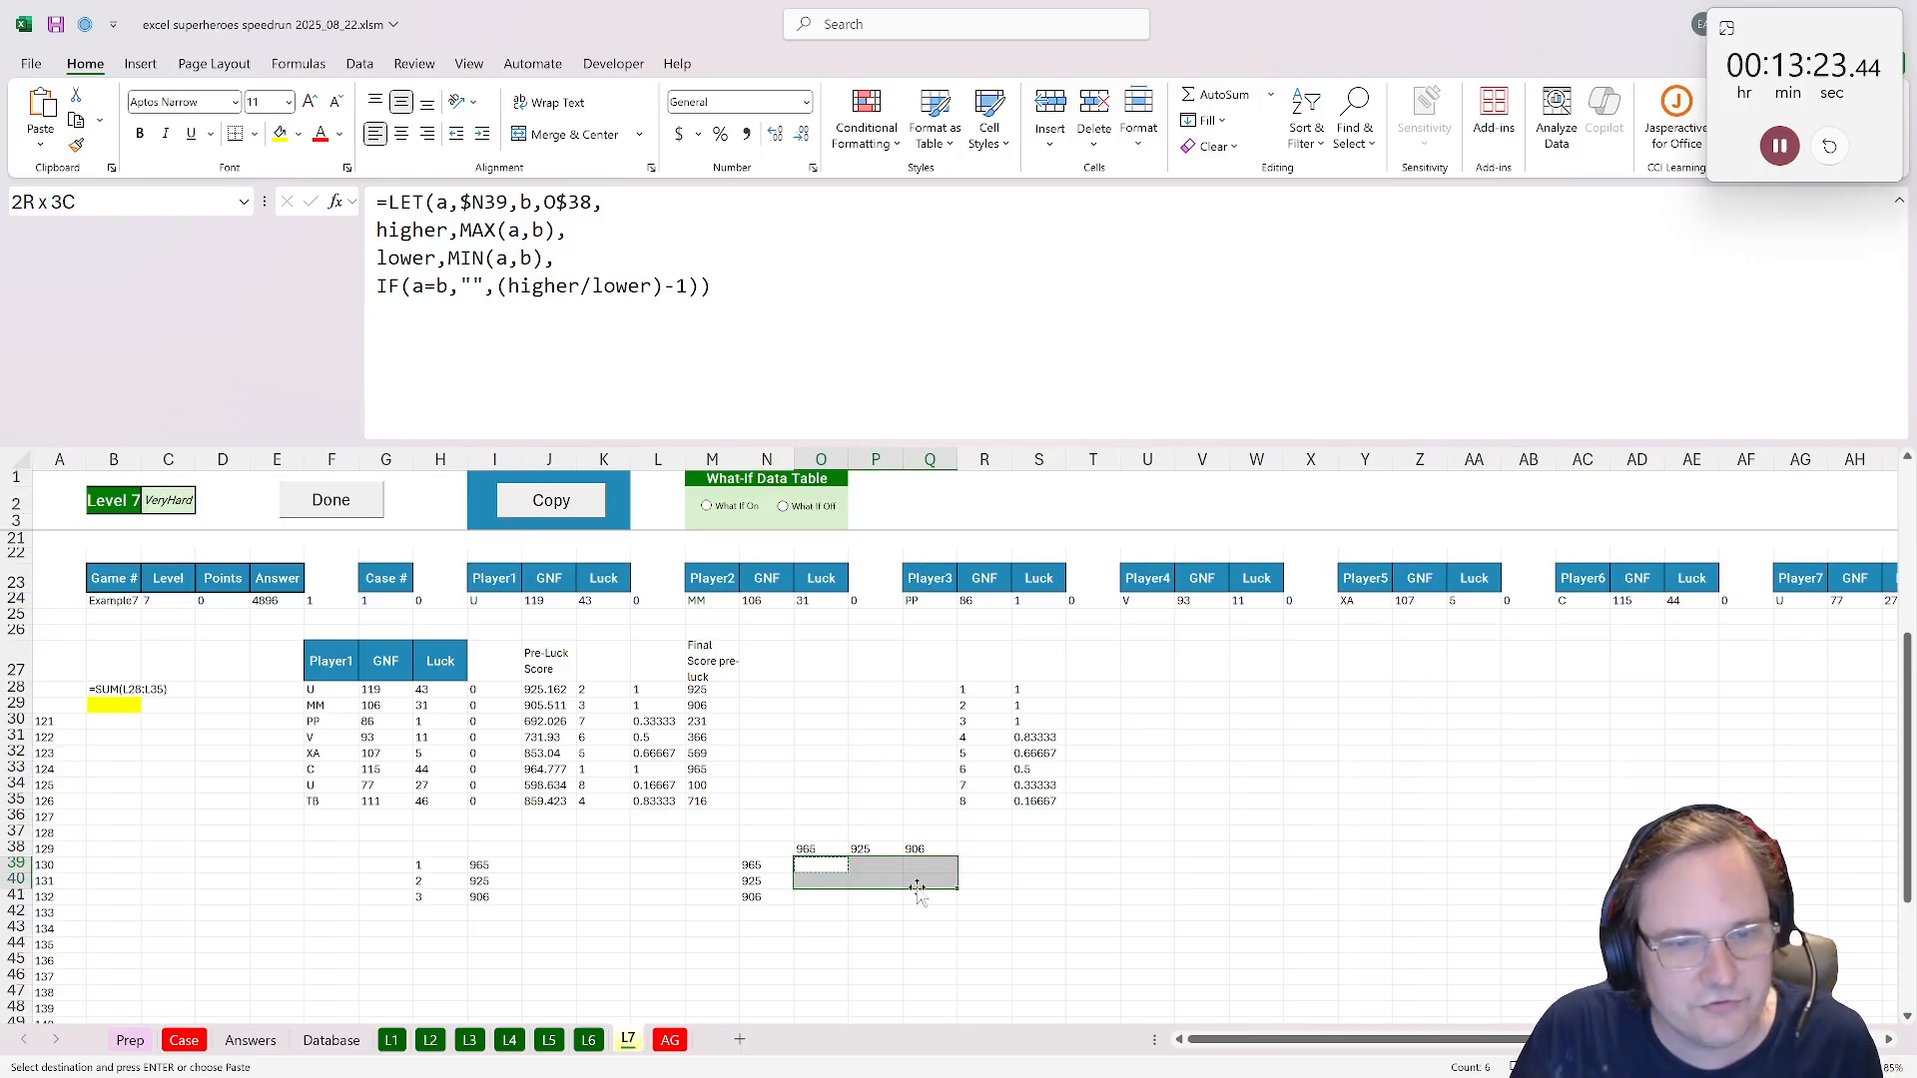
key("ctrl+v")
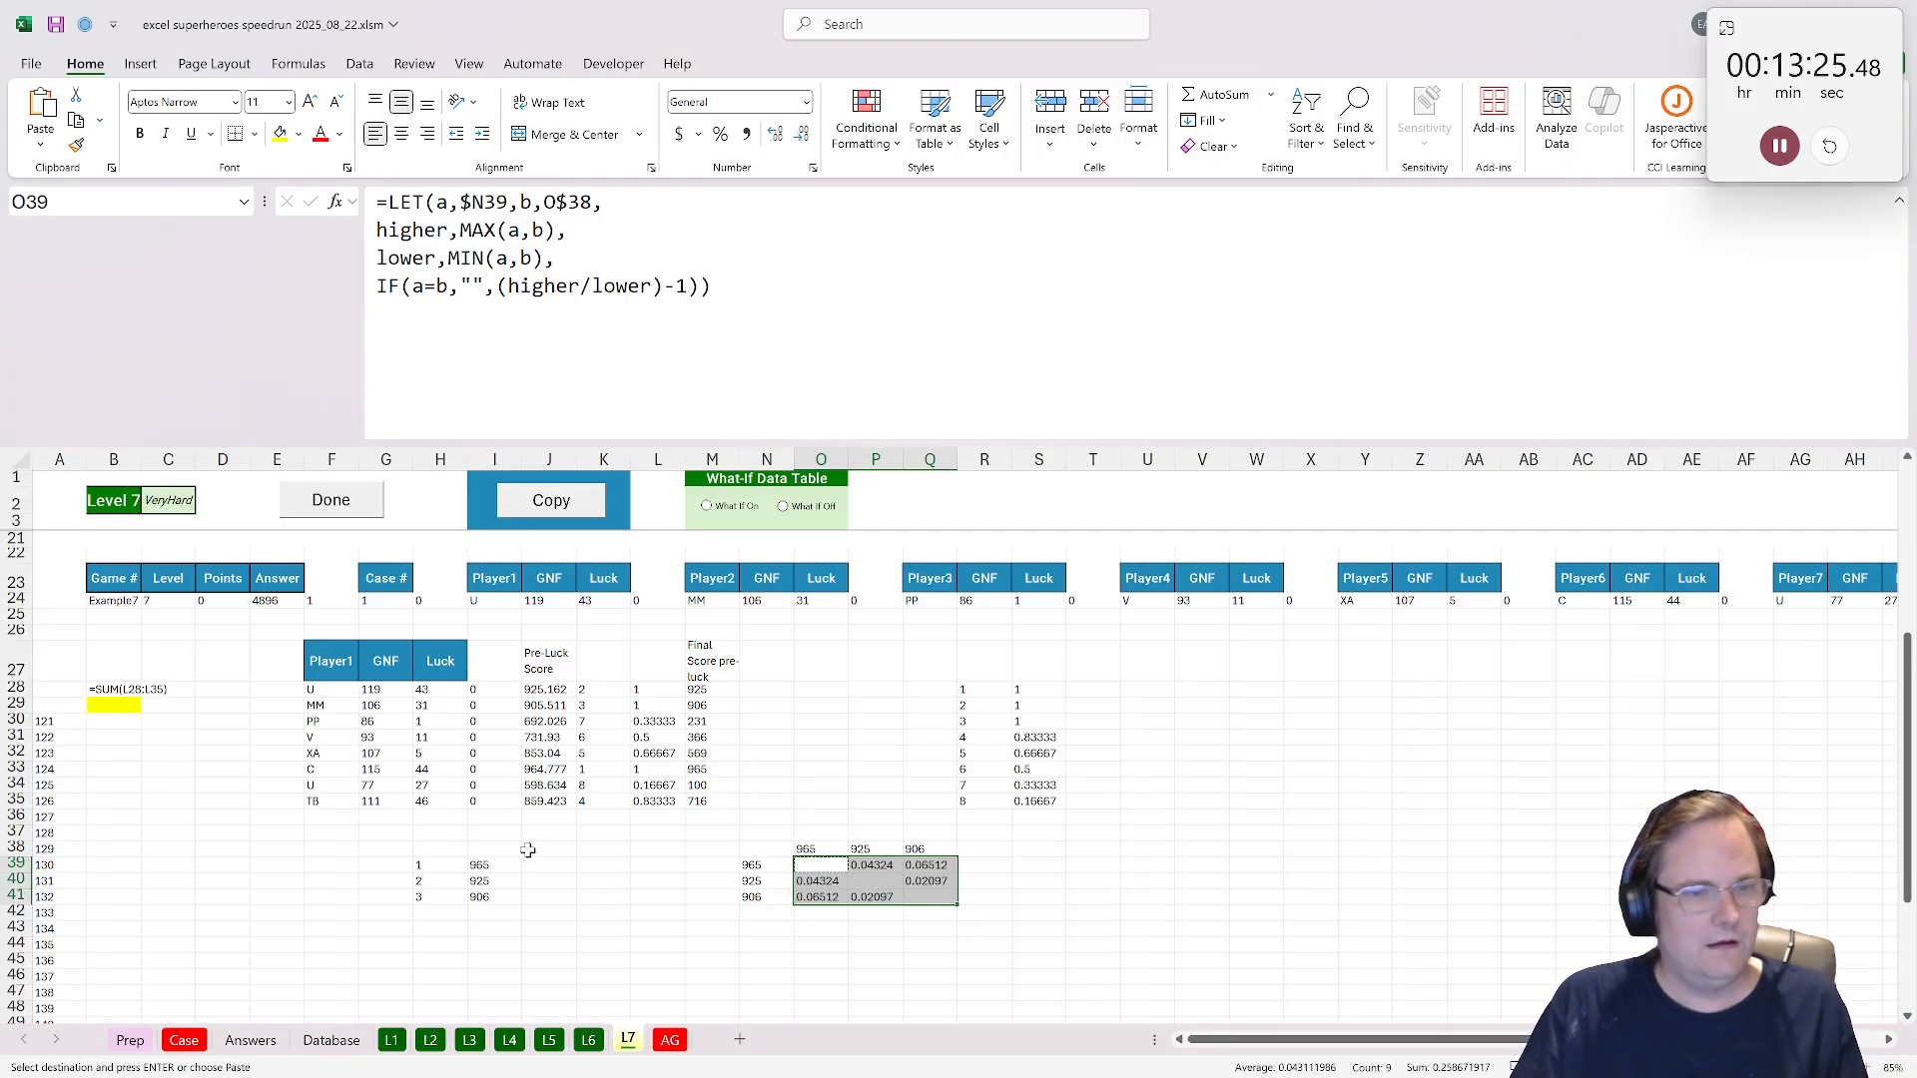
Add the heading Close? in J38 above the column beside the top three scores.
left_click(528, 848)
type("Close?")
key("Return")
Enter =IF(MIN(O39:Q39)<0.1,1,0) in J39 to flag whether the top score is within 10% of another.
type("=-")
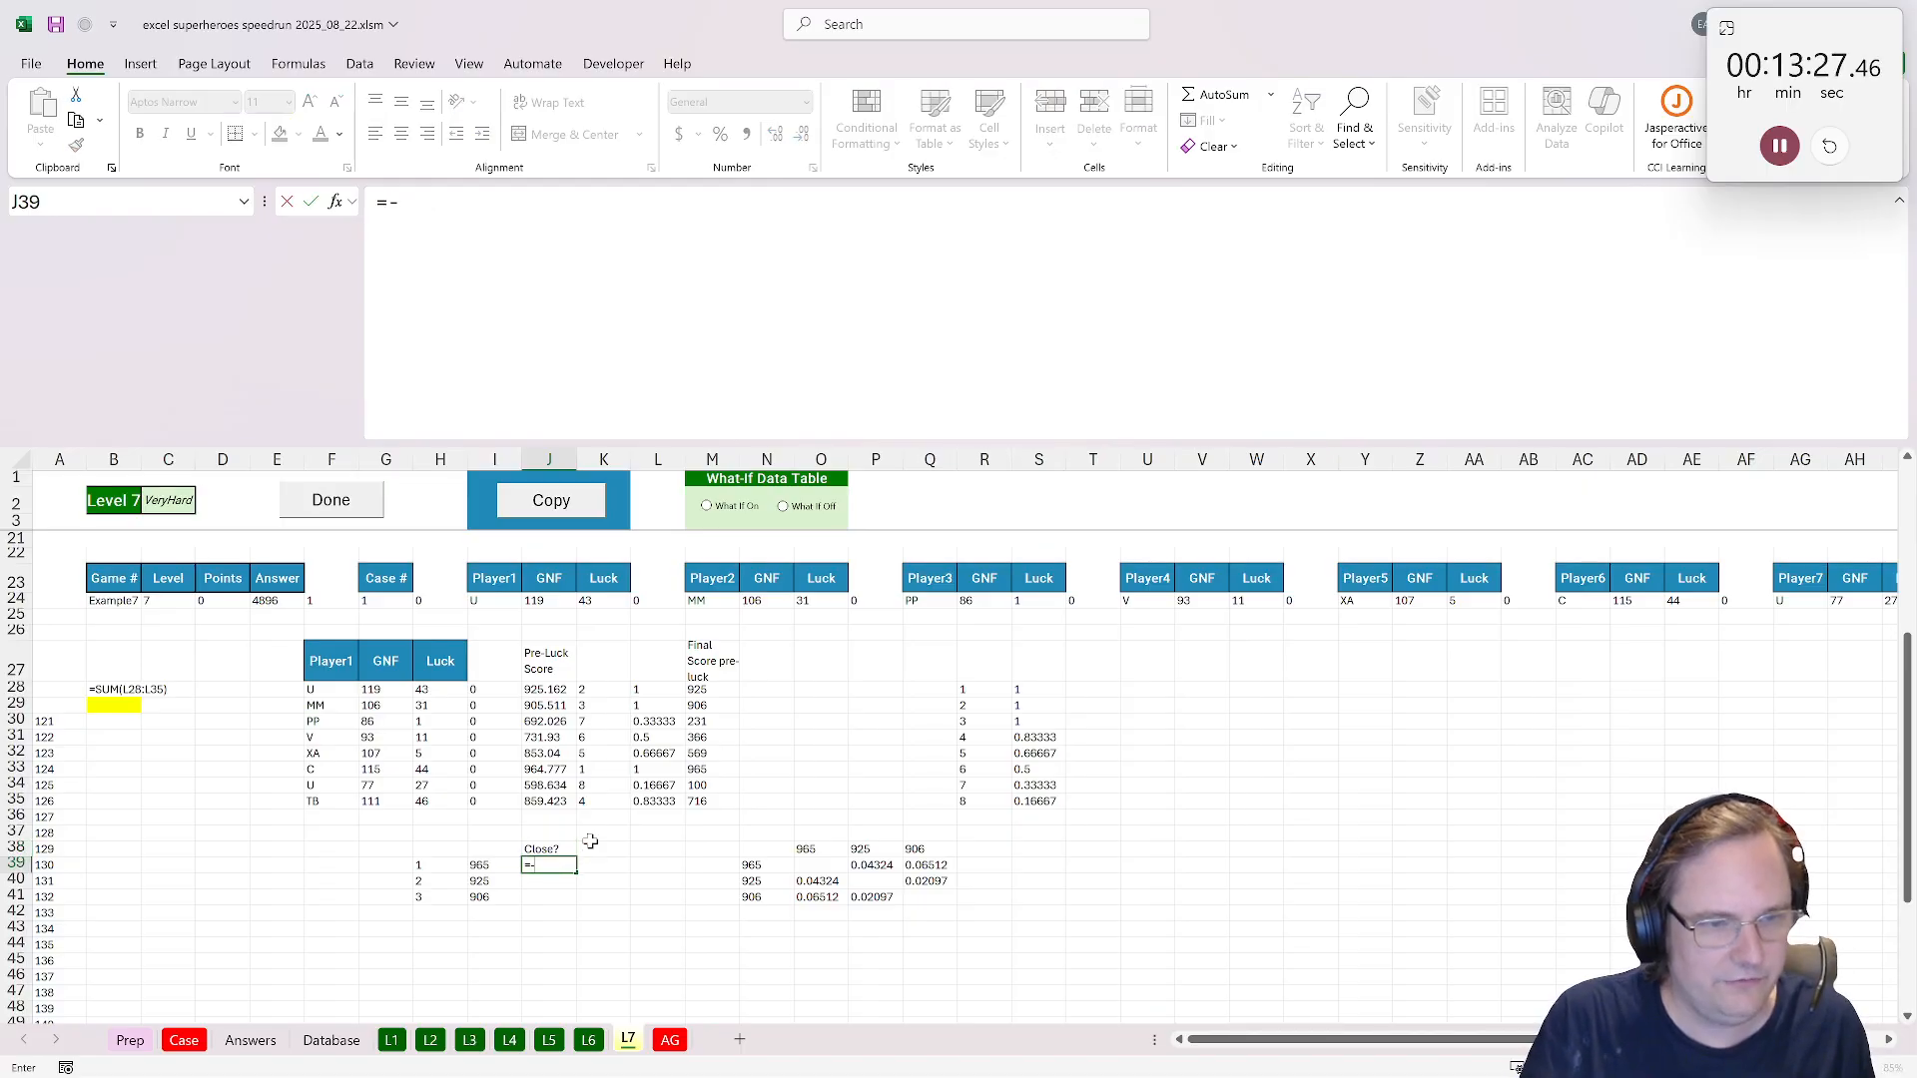
type("min")
key("BackSpace")
key("BackSpace")
key("BackSpace")
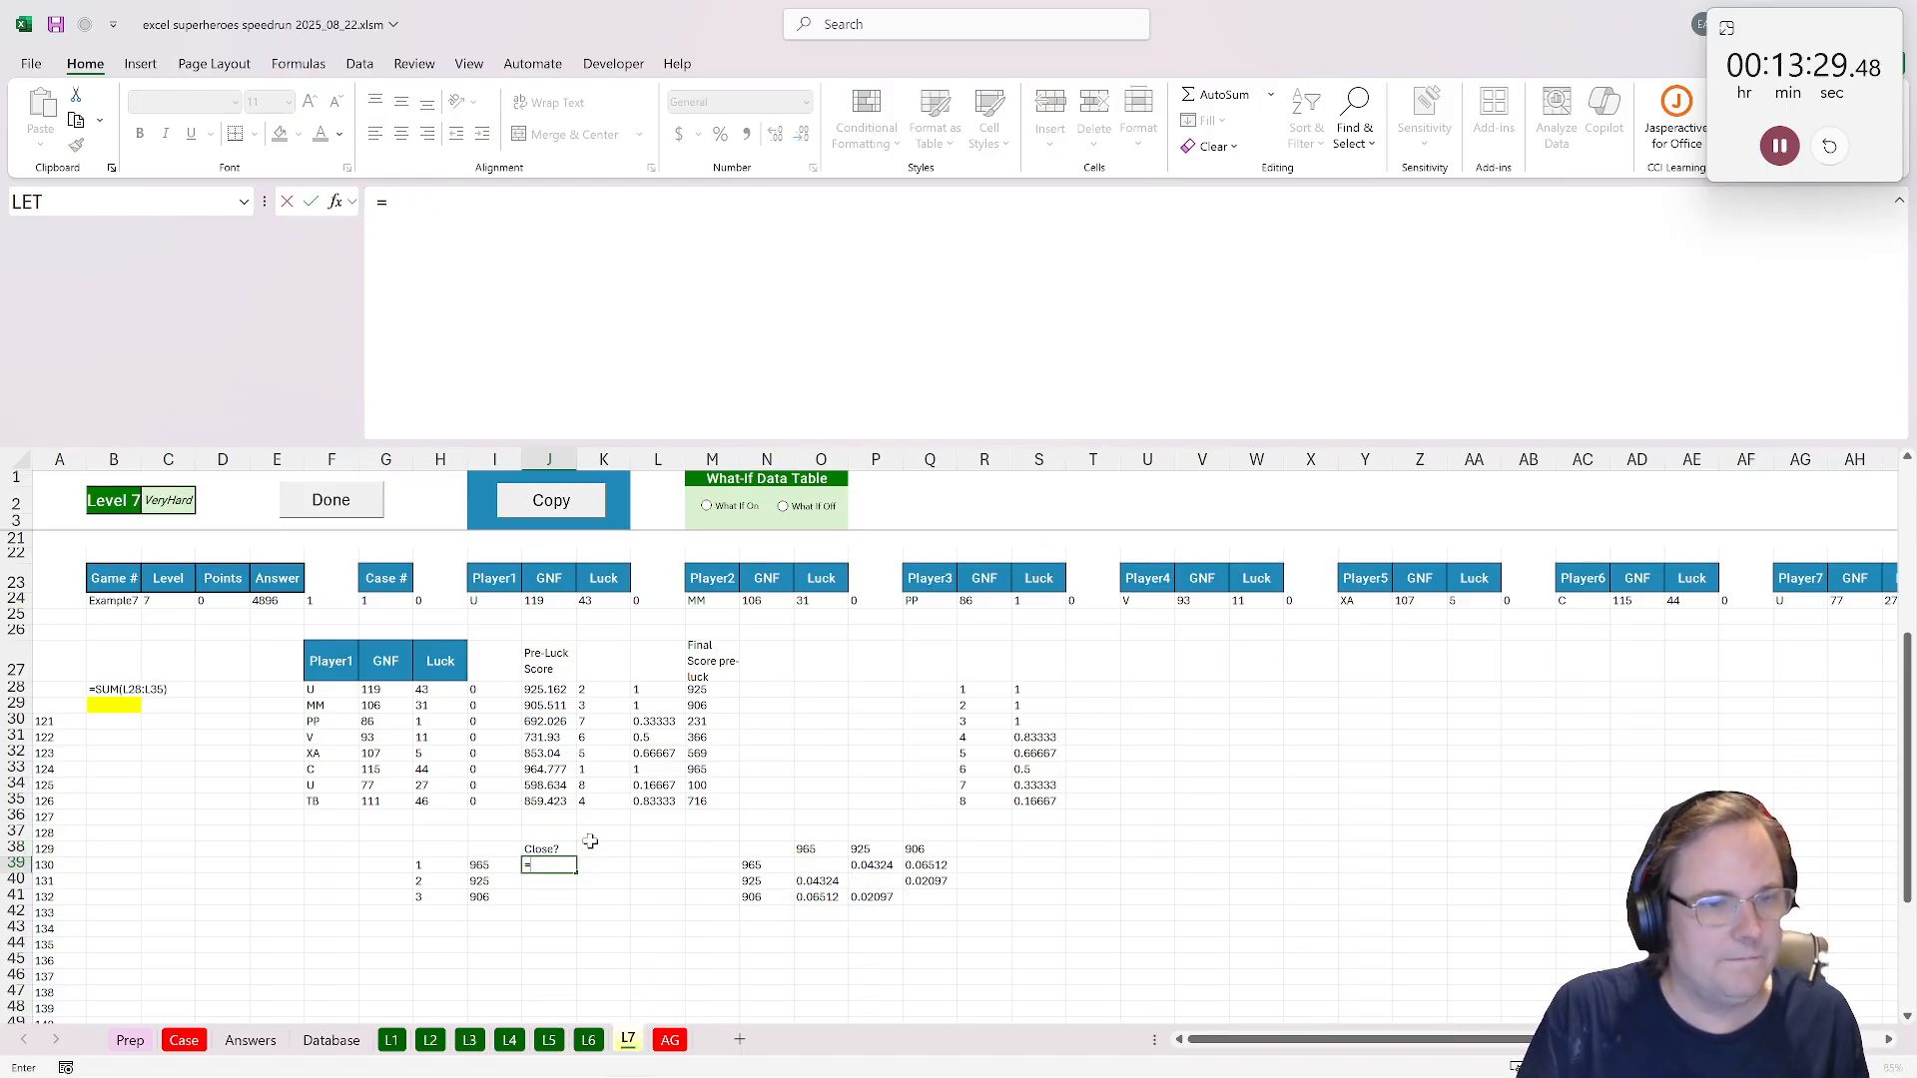
type("if(mi")
type("n(")
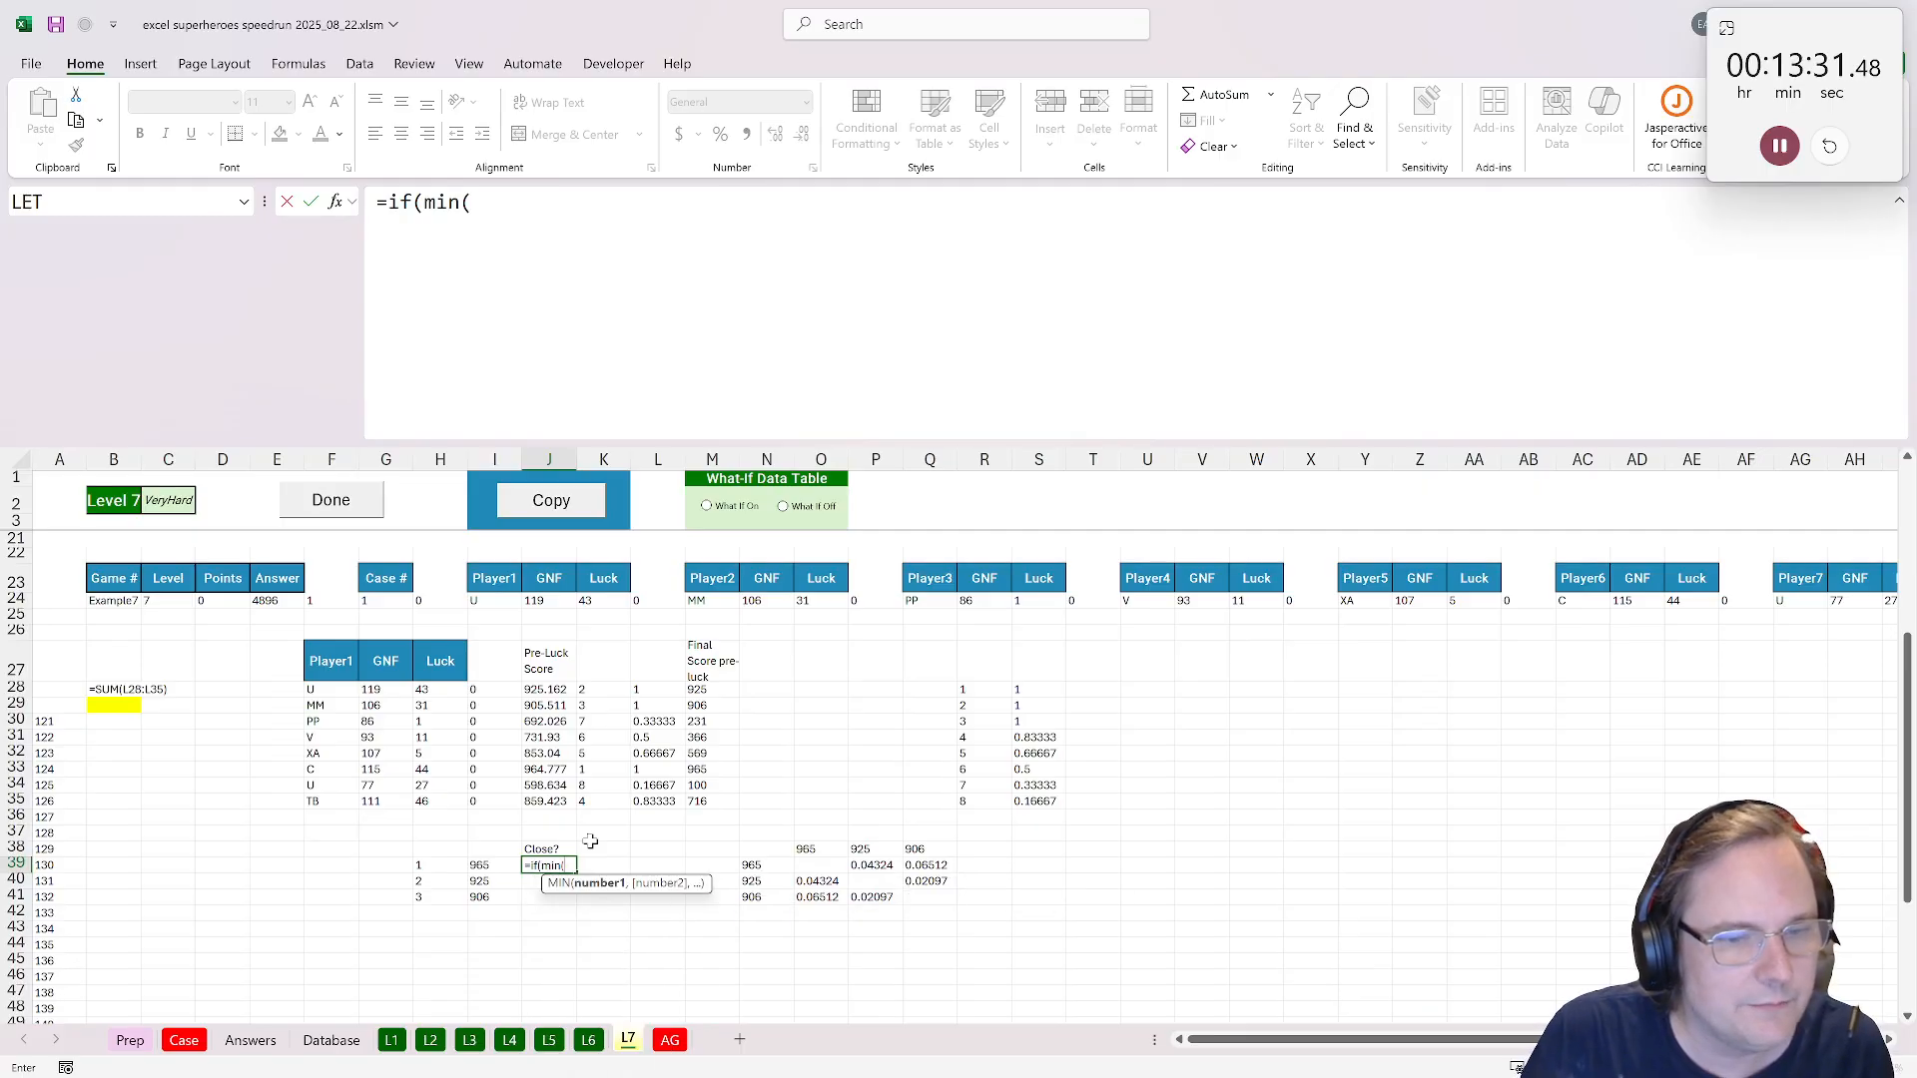
left_click_drag(814, 864, 930, 865)
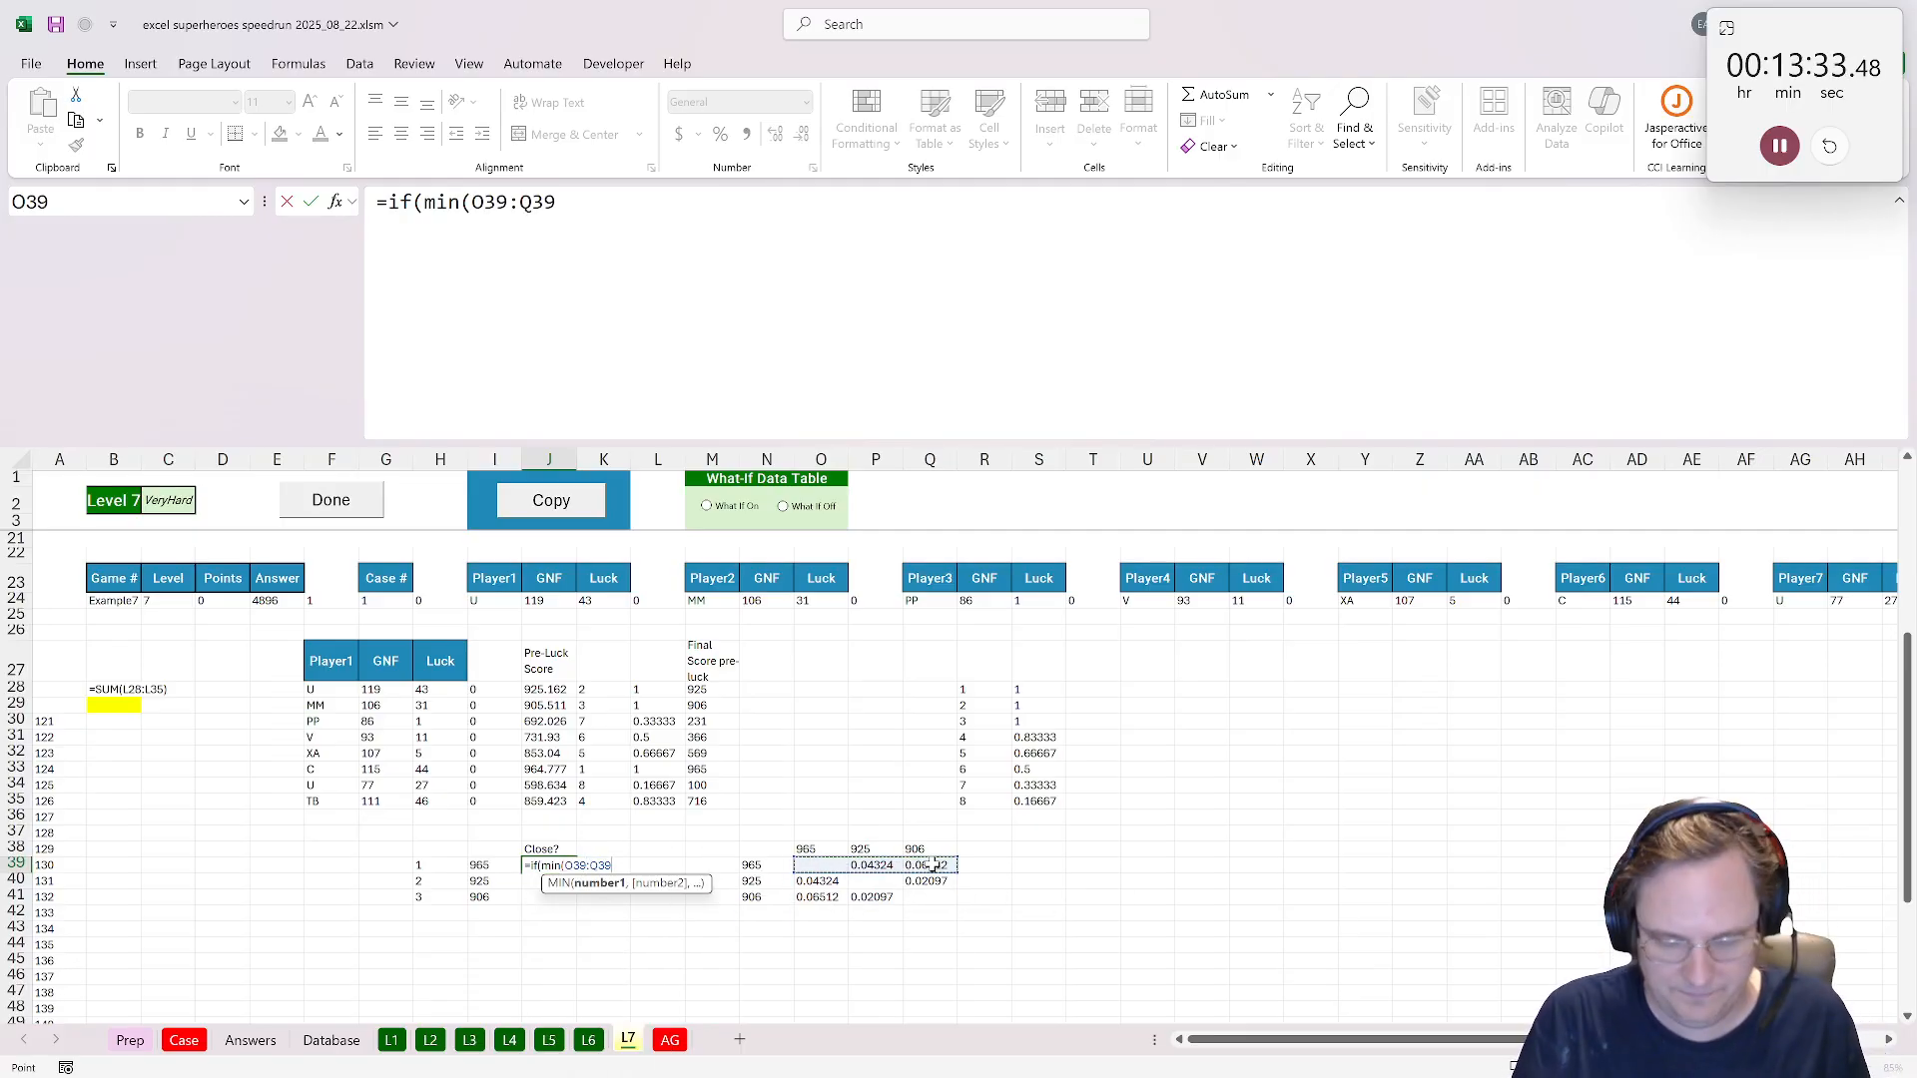
type(")<")
type(",")
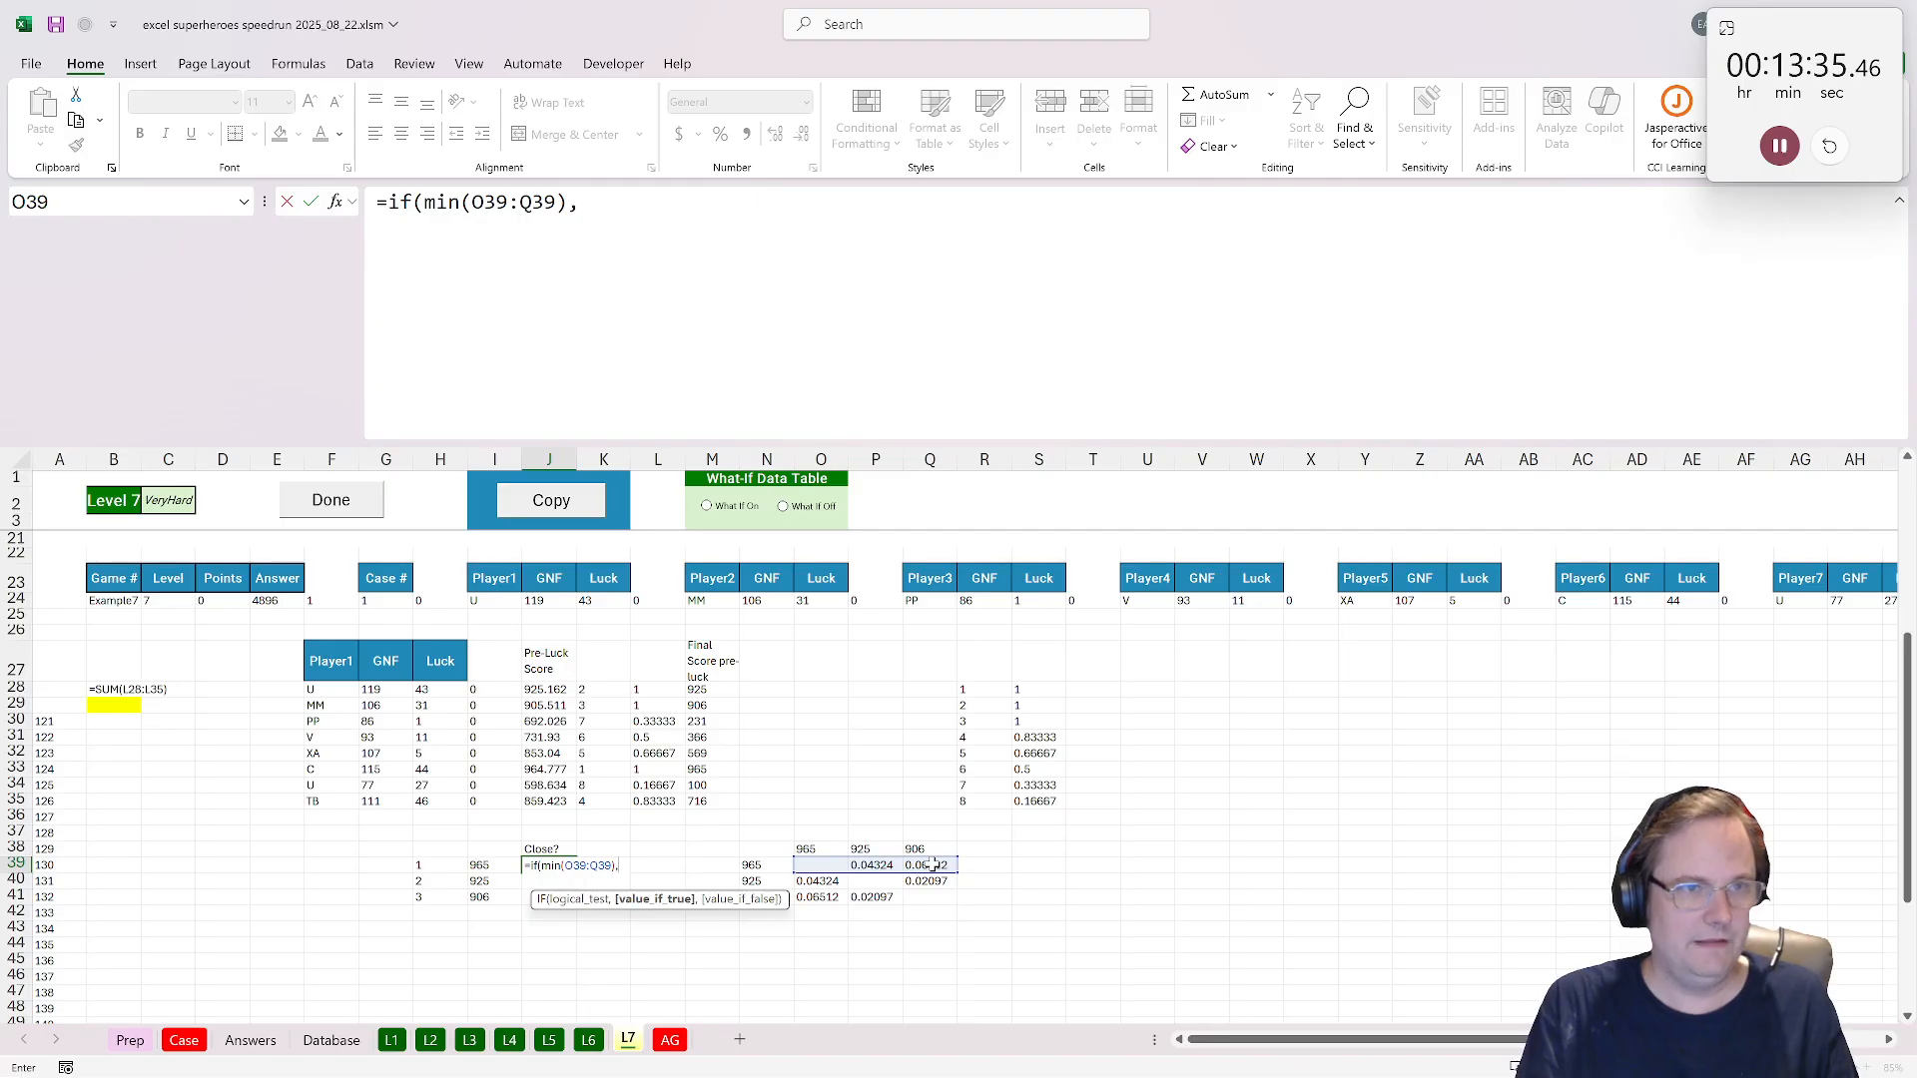
key("BackSpace")
type(".1,1,0")
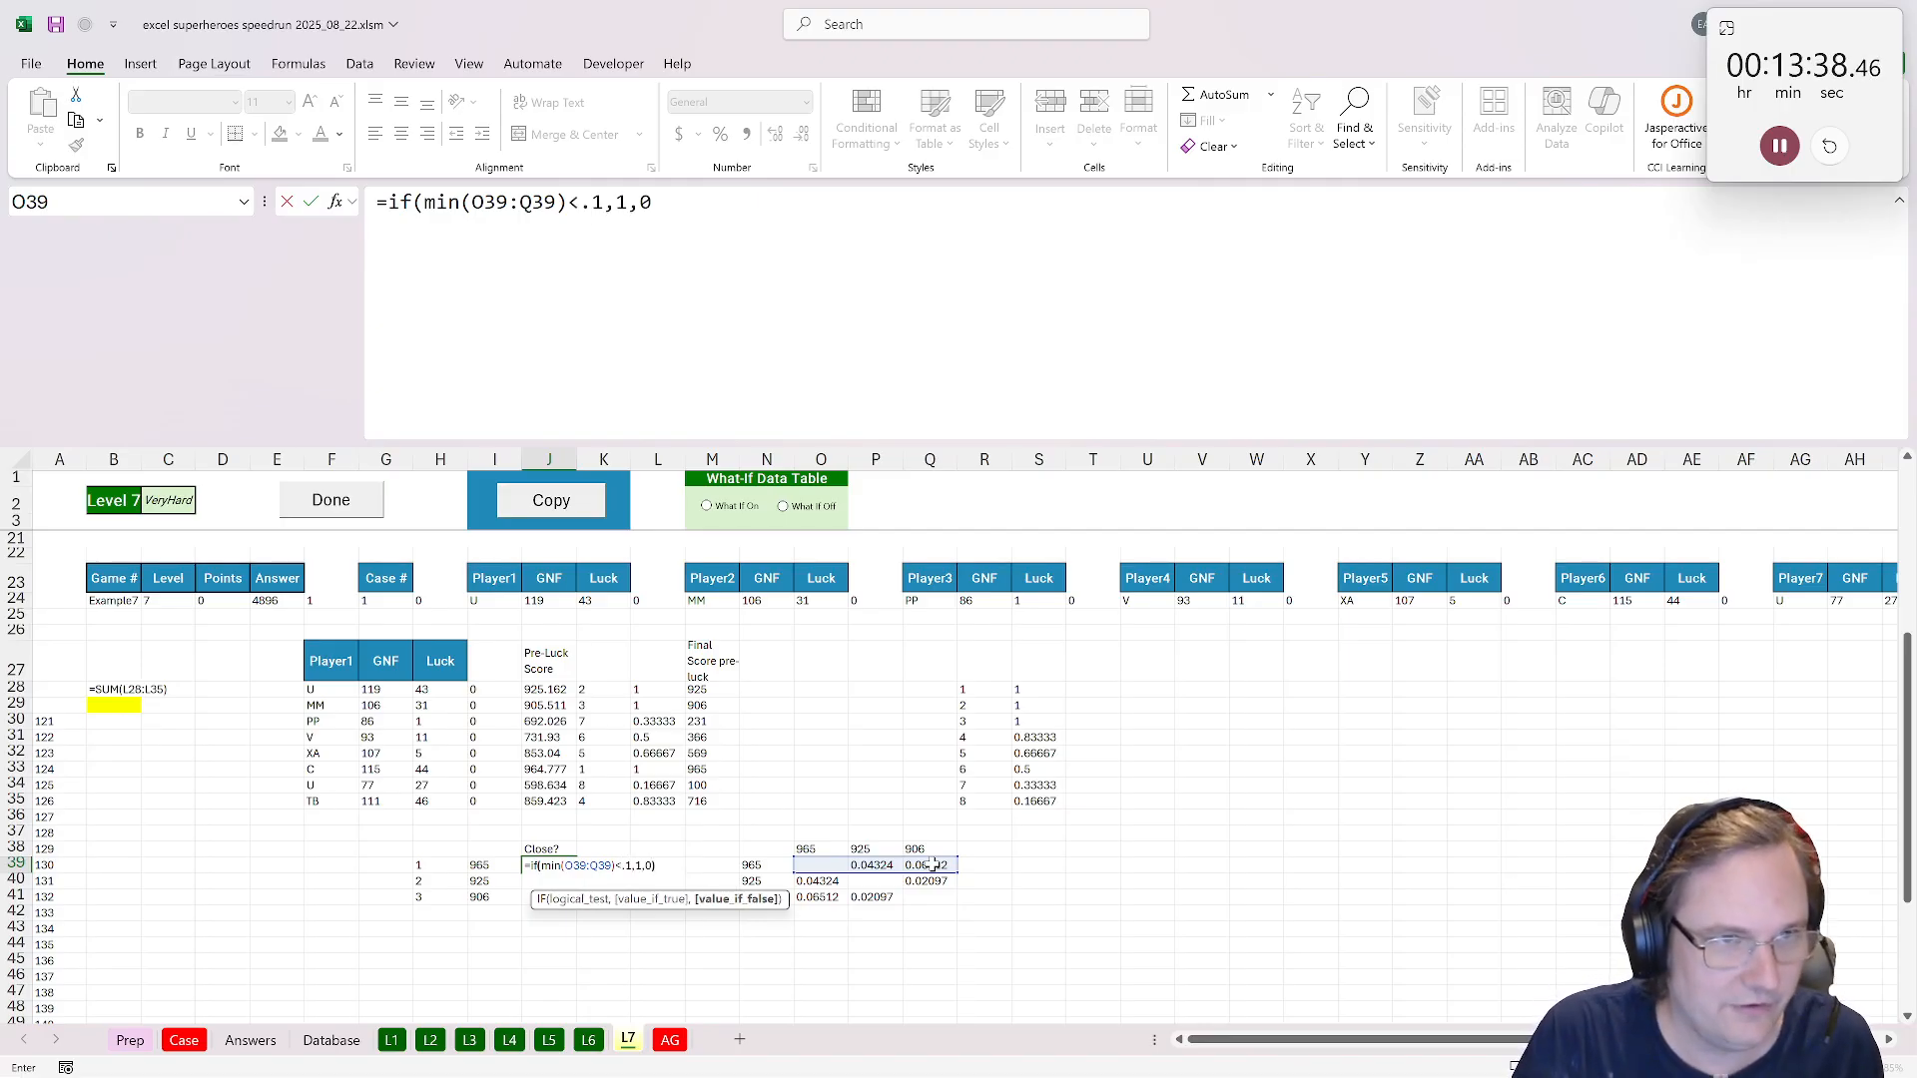
key("ctrl+Return")
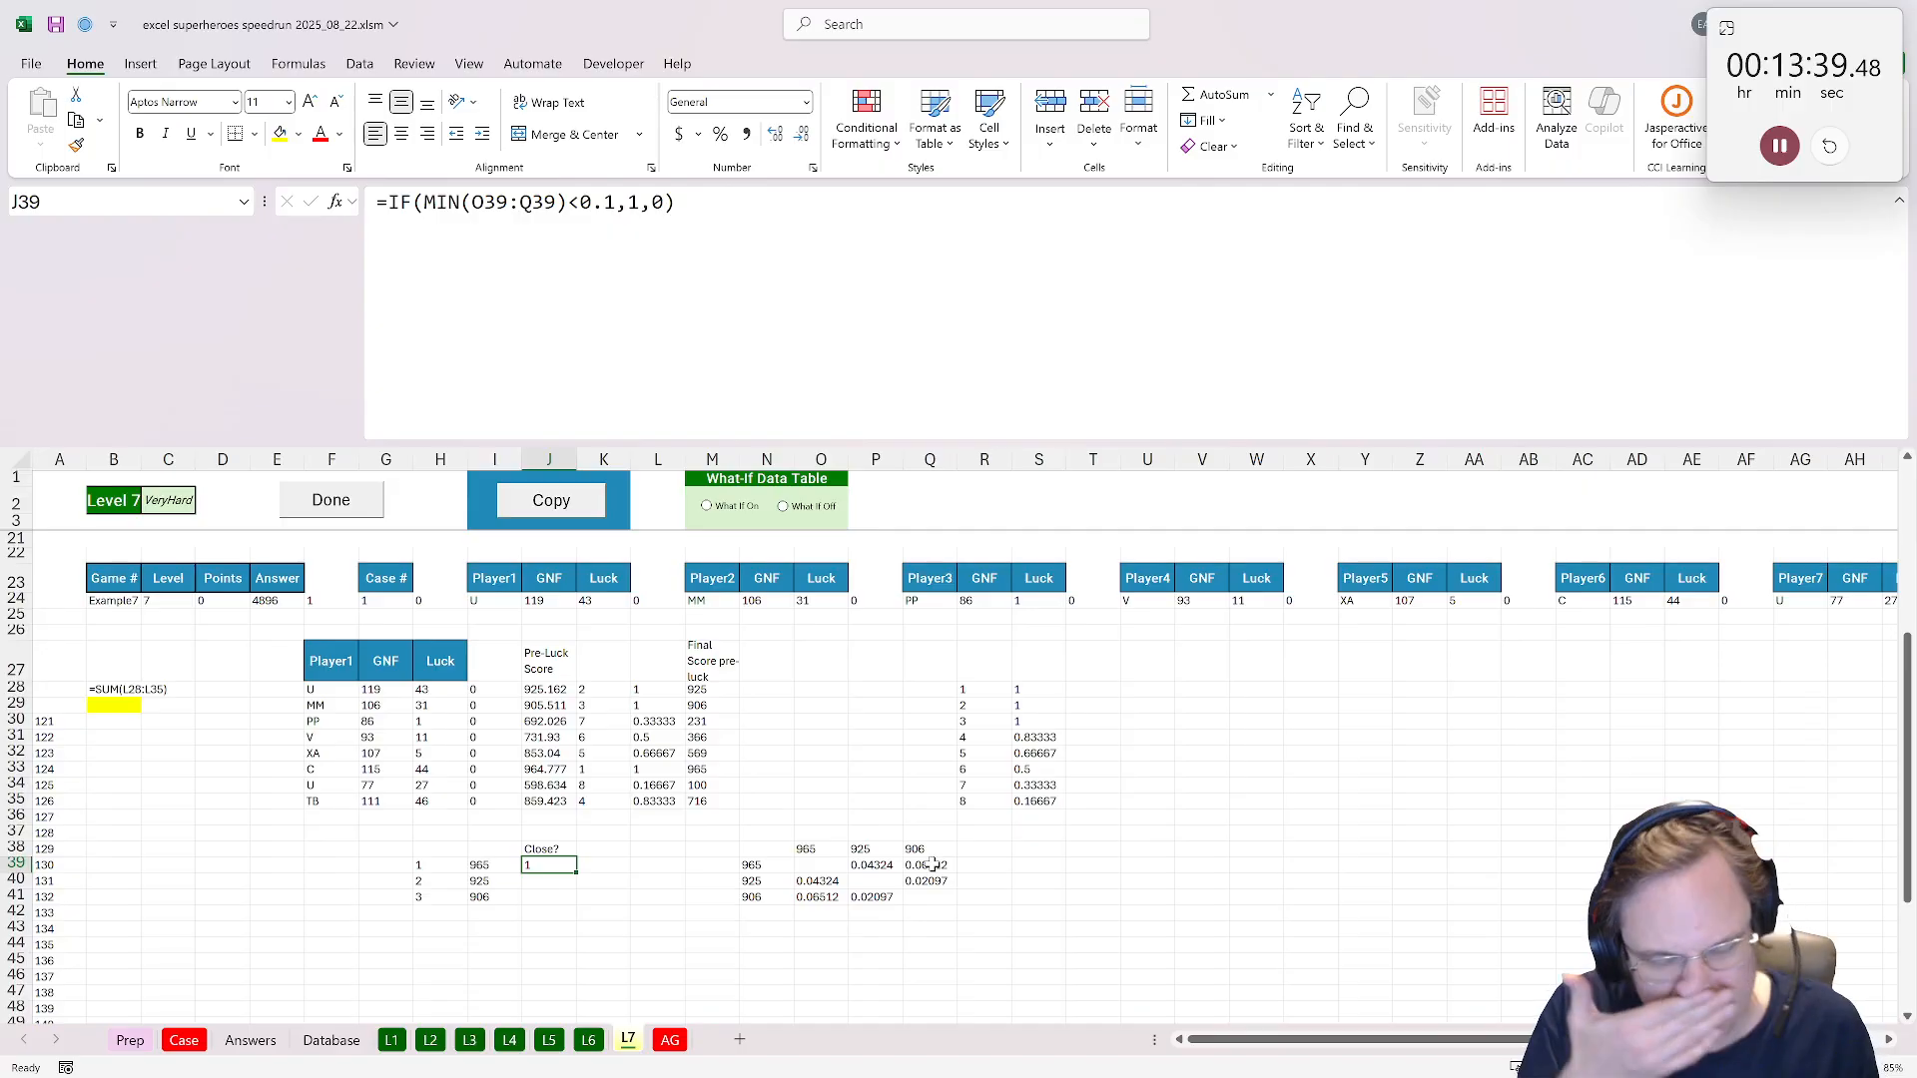
Copy the Close? formula from J39 down to J40:J41.
key("ctrl+c")
key("Down")
key("shift+Down")
key("ctrl+v")
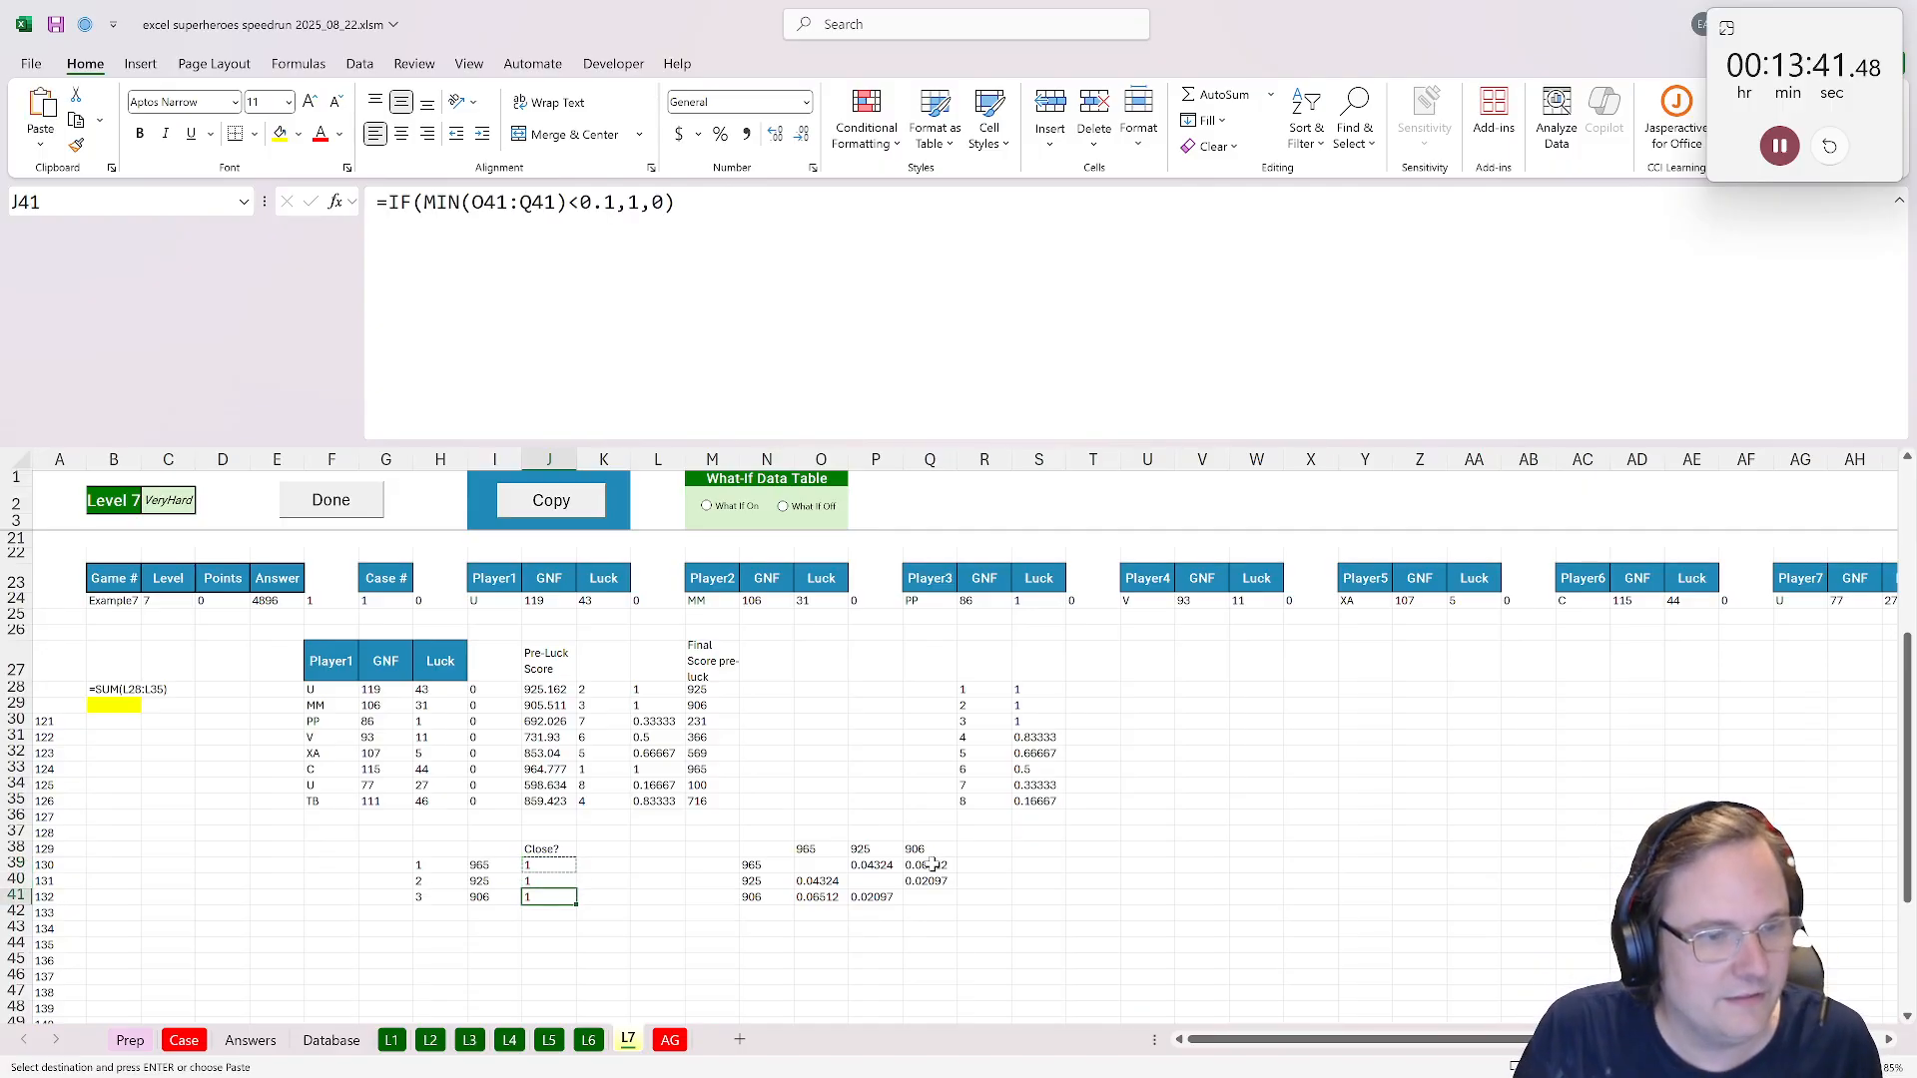
Add the heading Luck Points in K38 beside Close?
key("Up")
key("Right")
key("Up")
type("F")
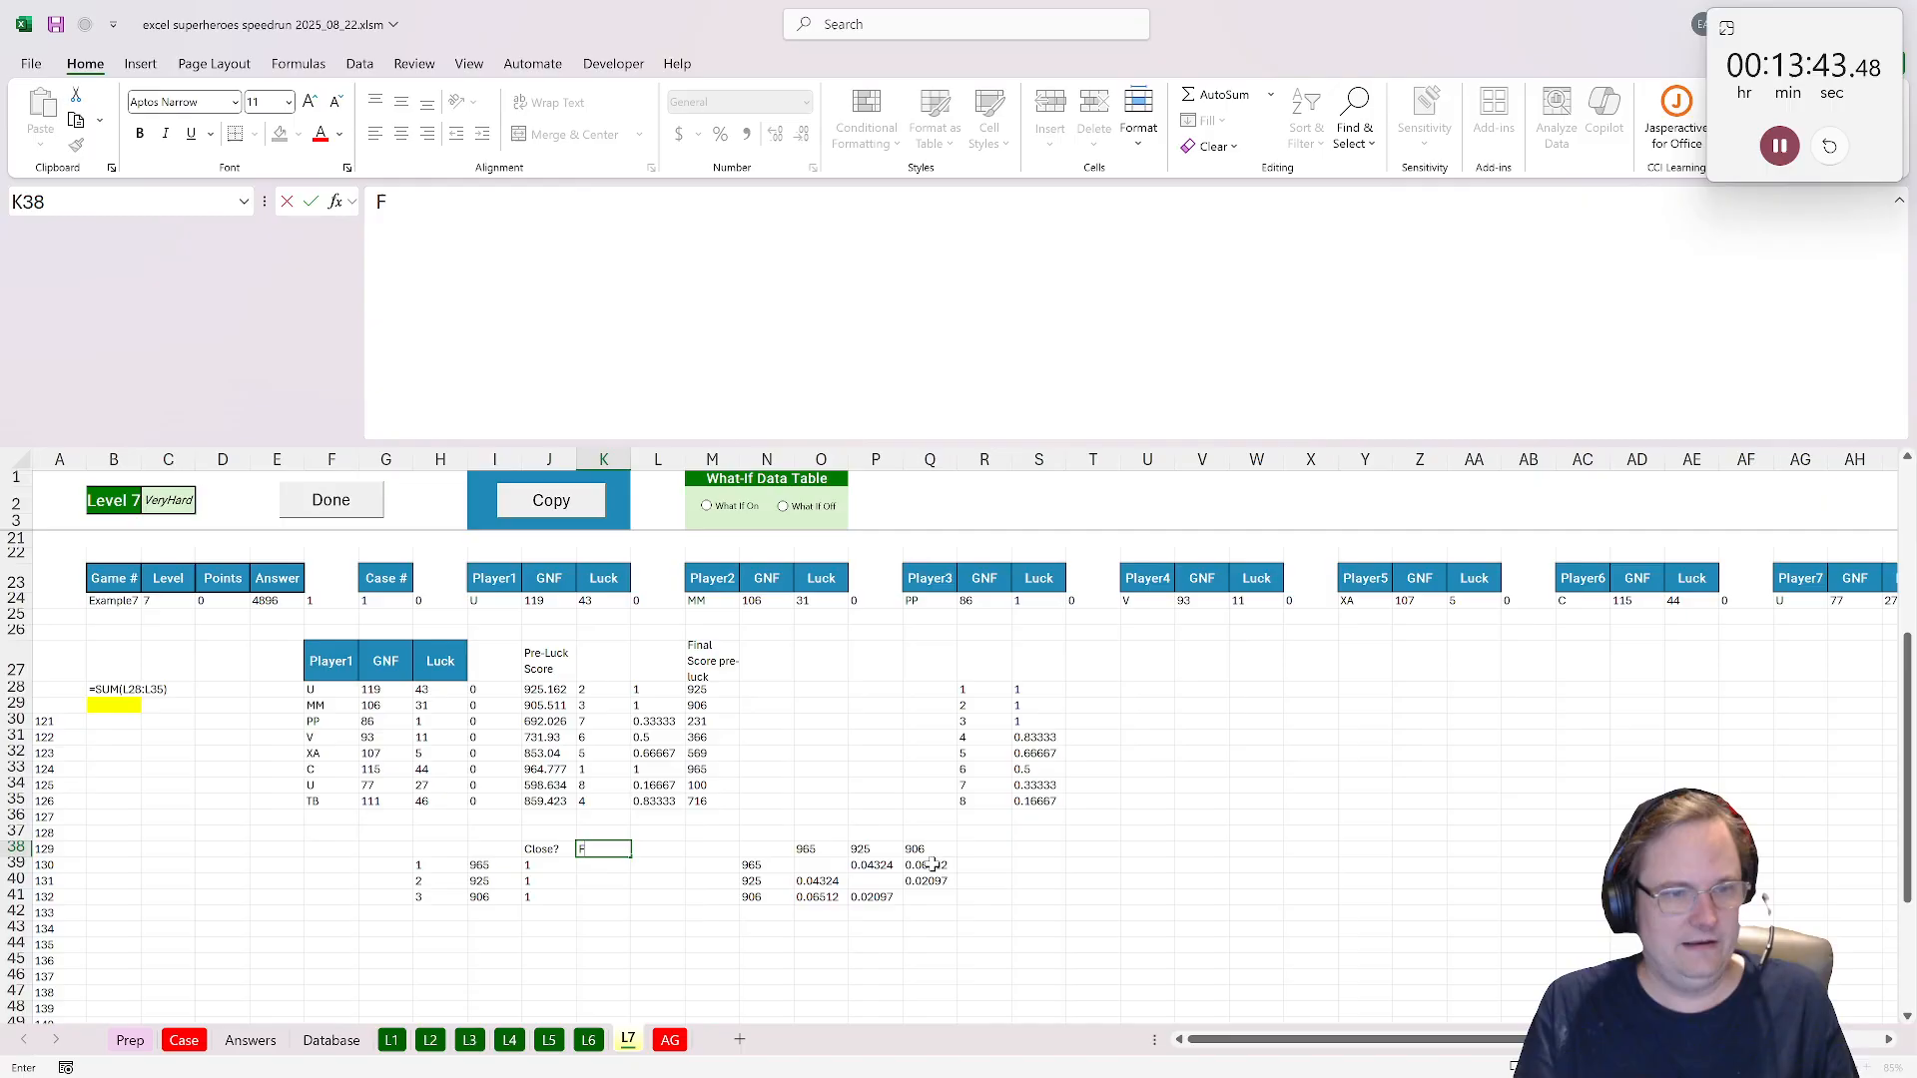
type("Luck Point")
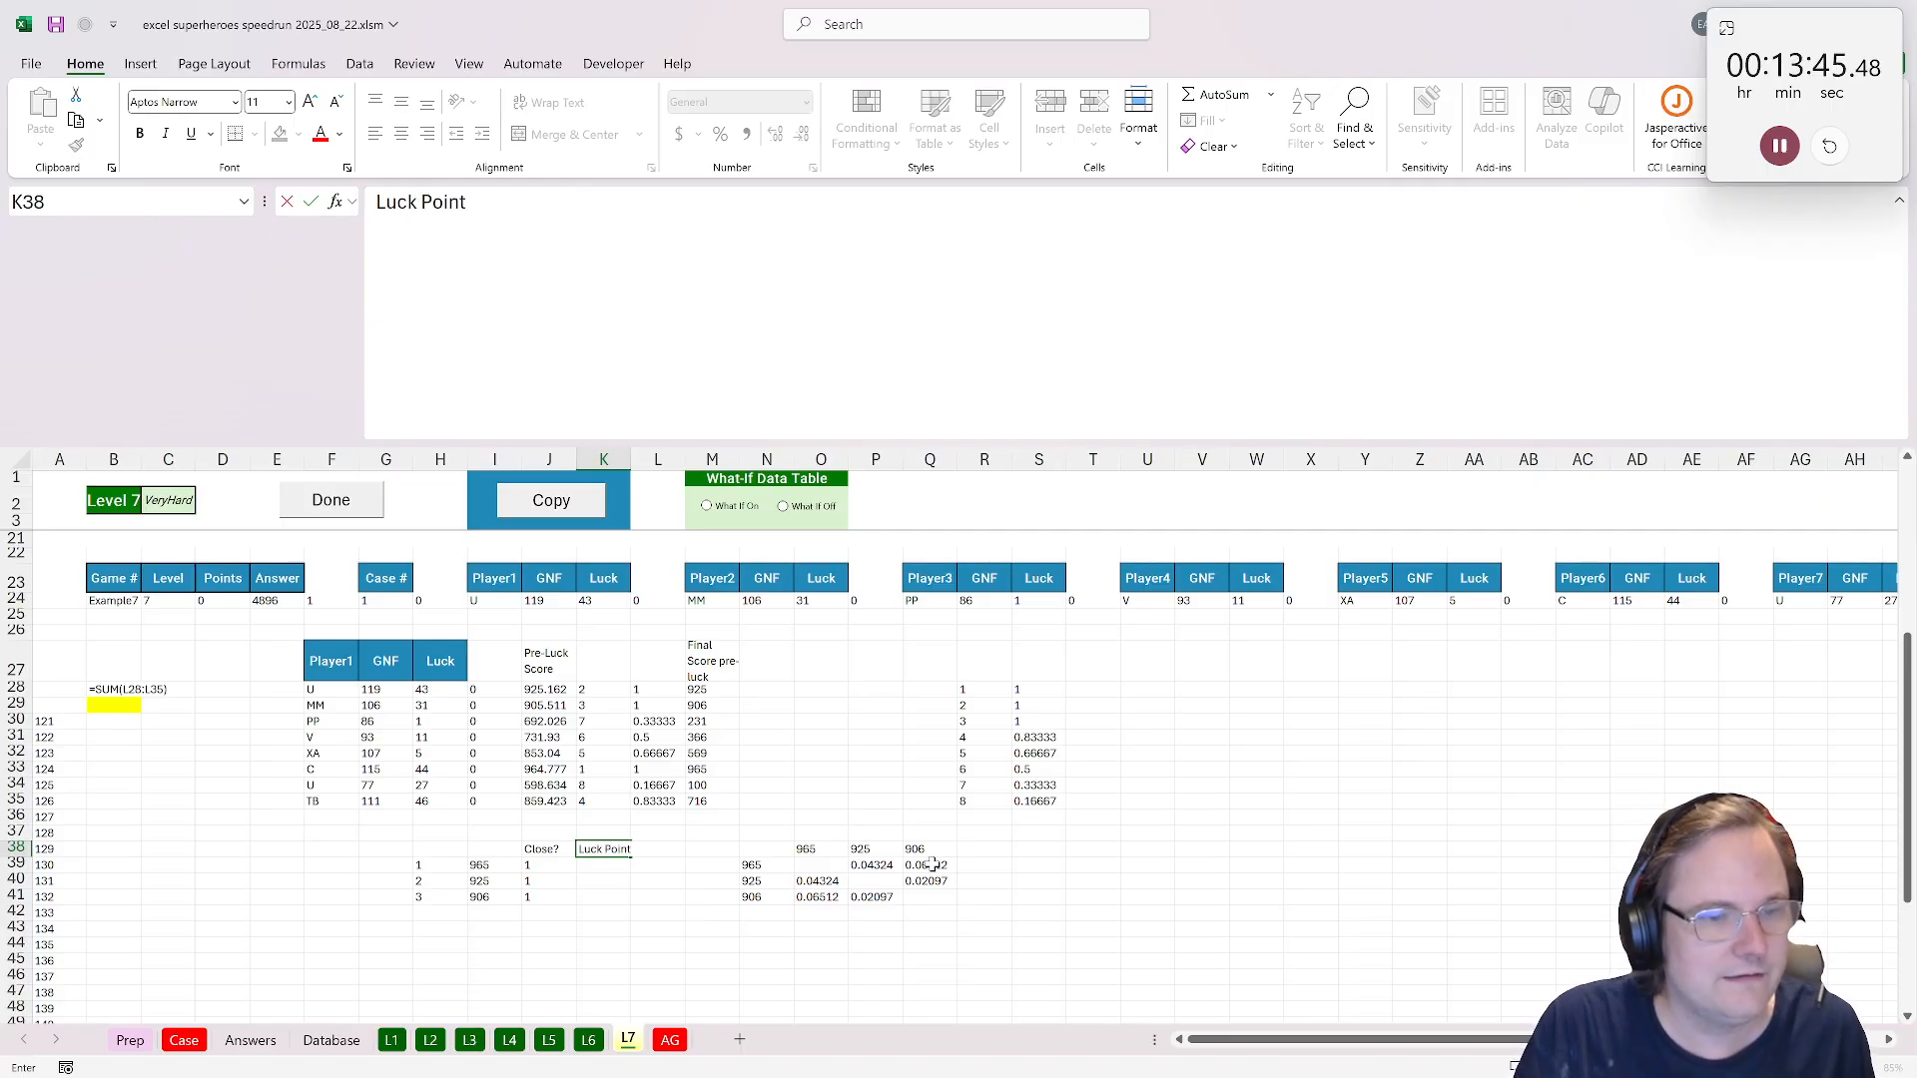
type("s")
key("Return")
key("Up")
key("ctrl+c")
key("Right")
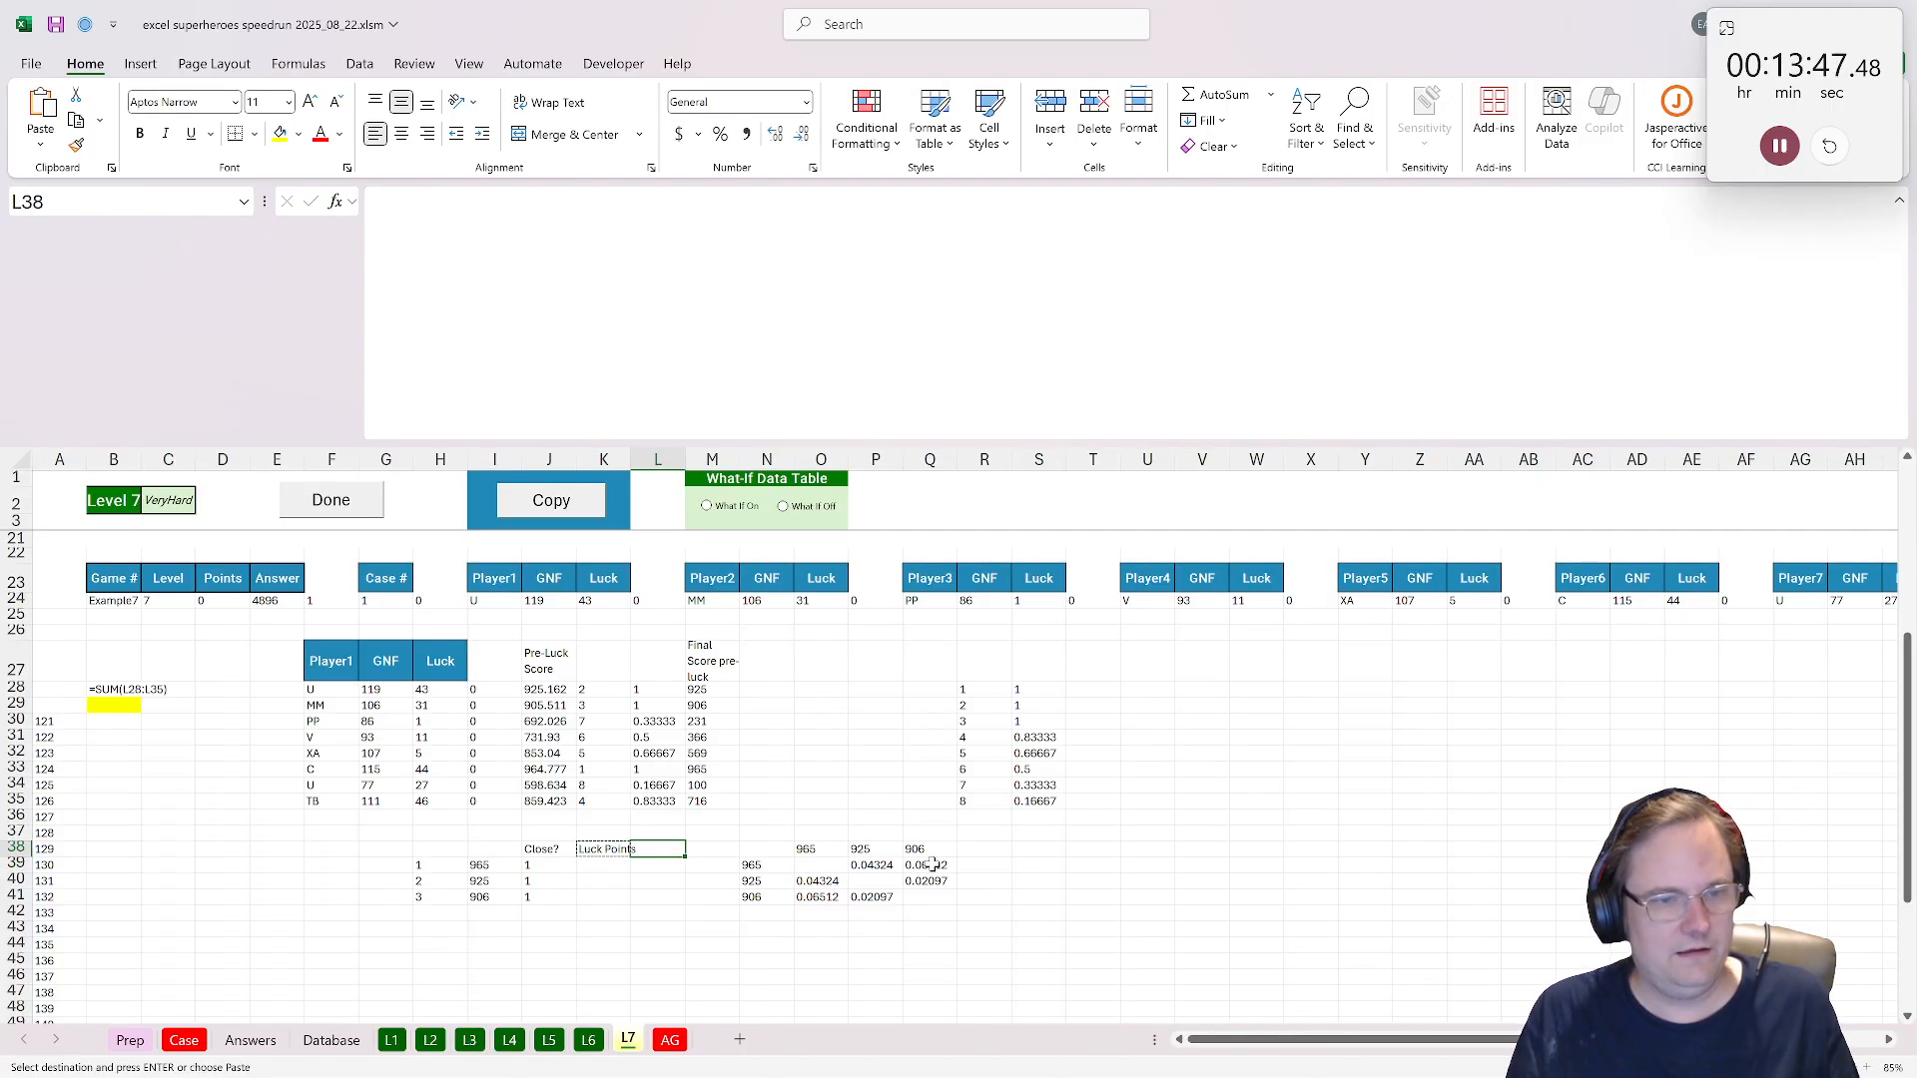
key("Left")
key("Down")
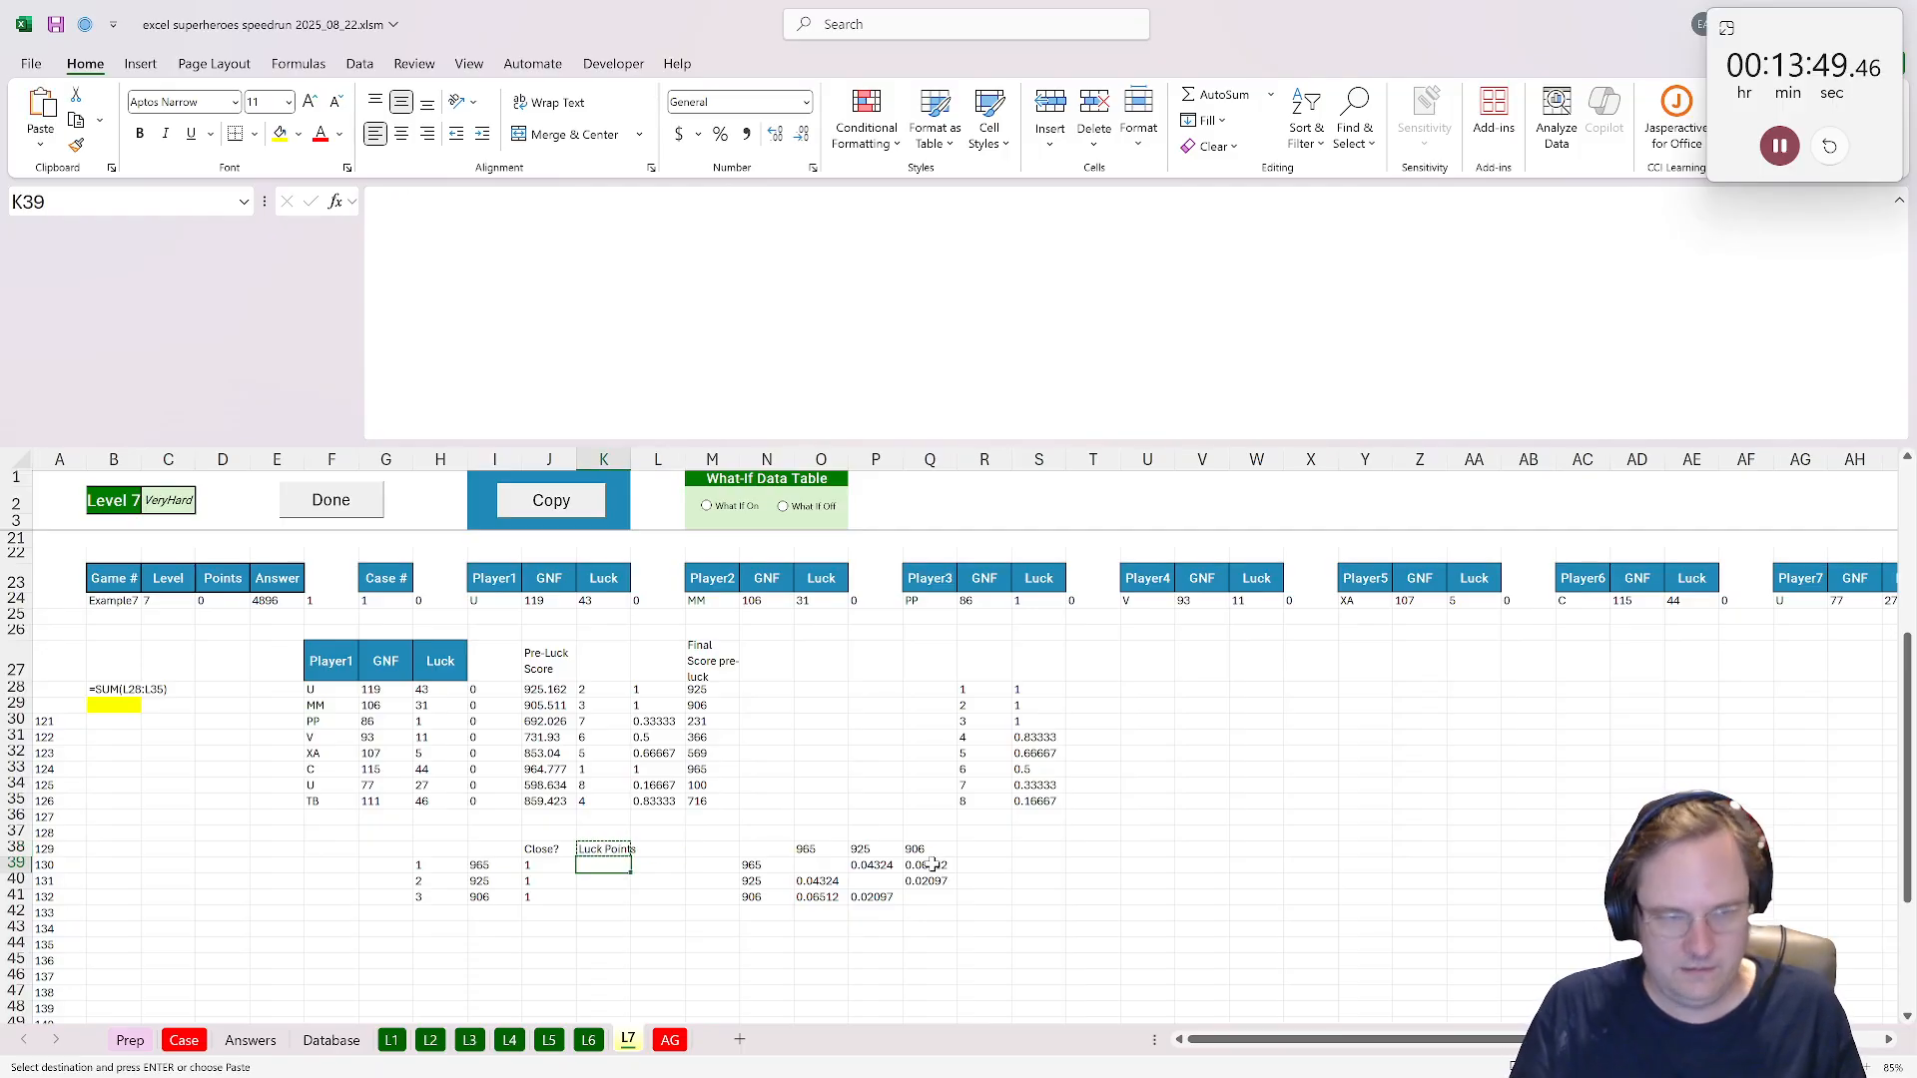
type("=xlookuP(")
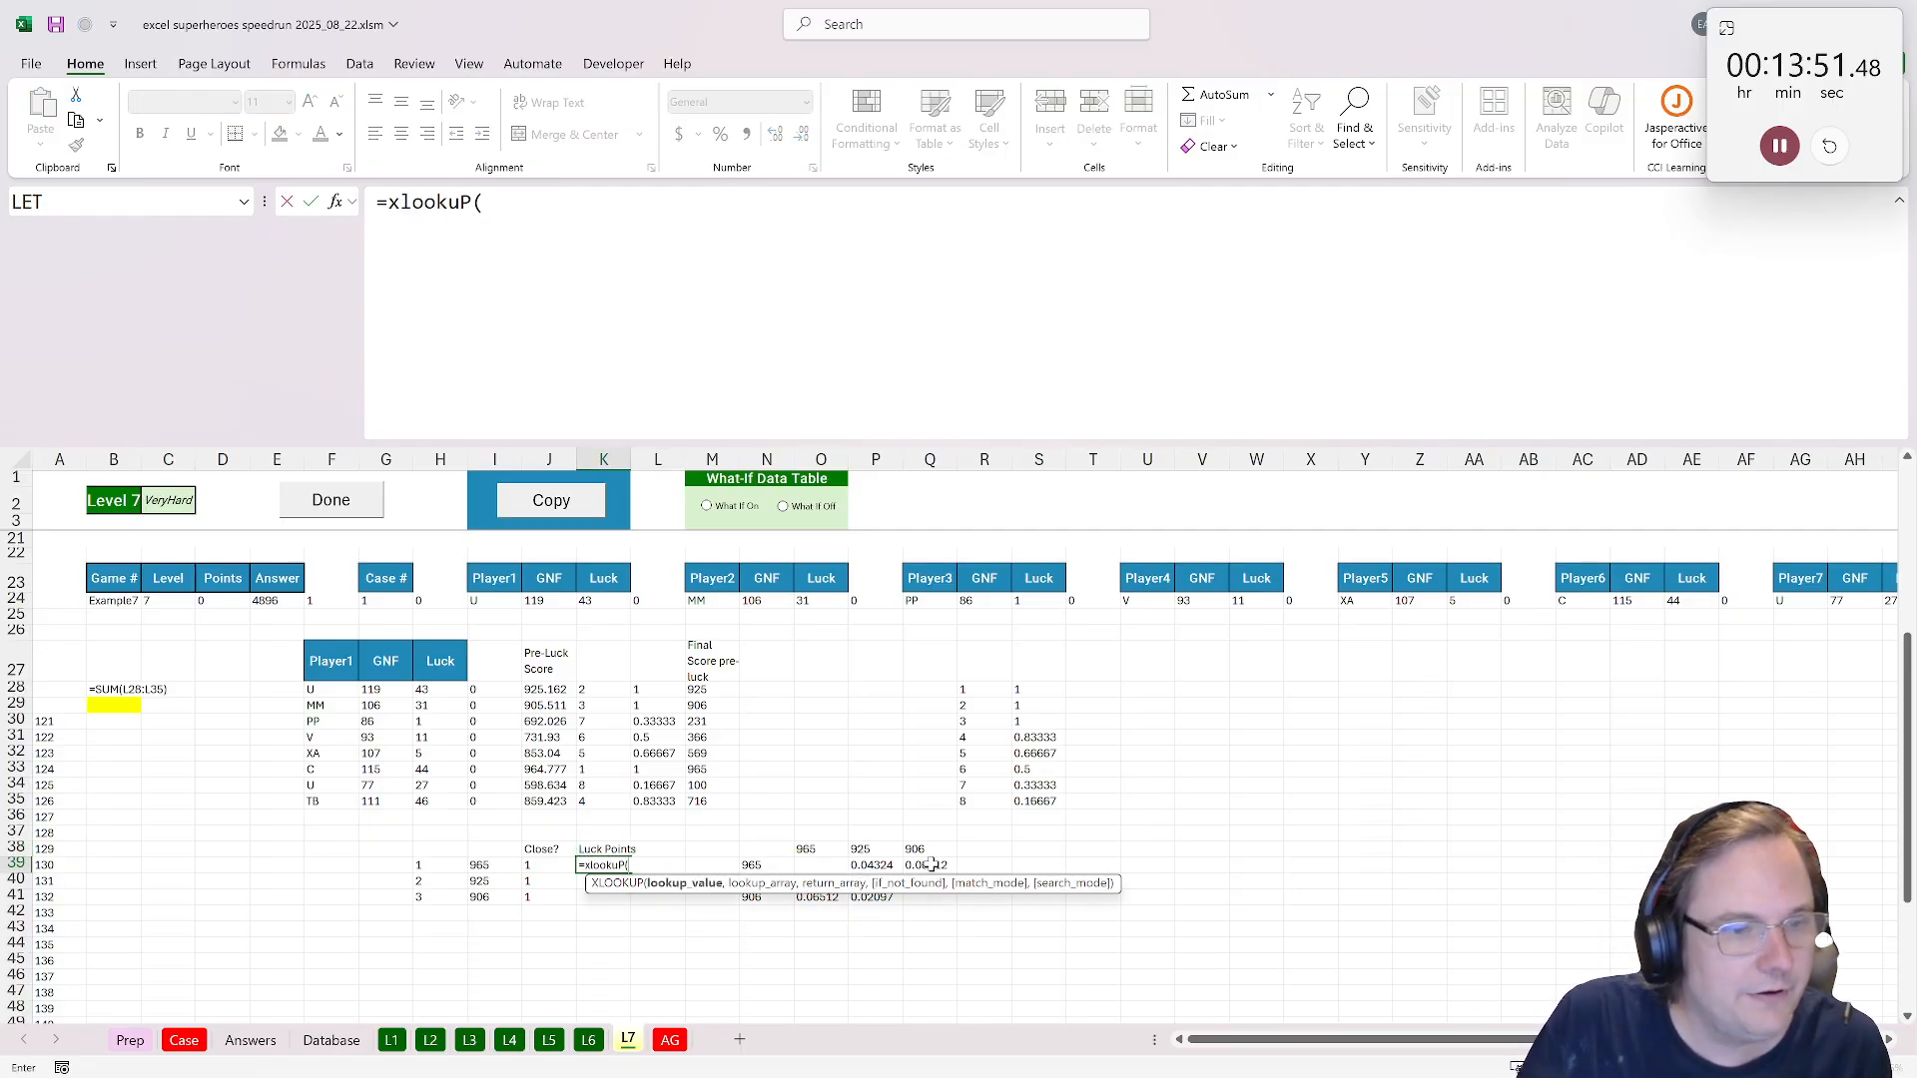
left_click(479, 864)
type(",")
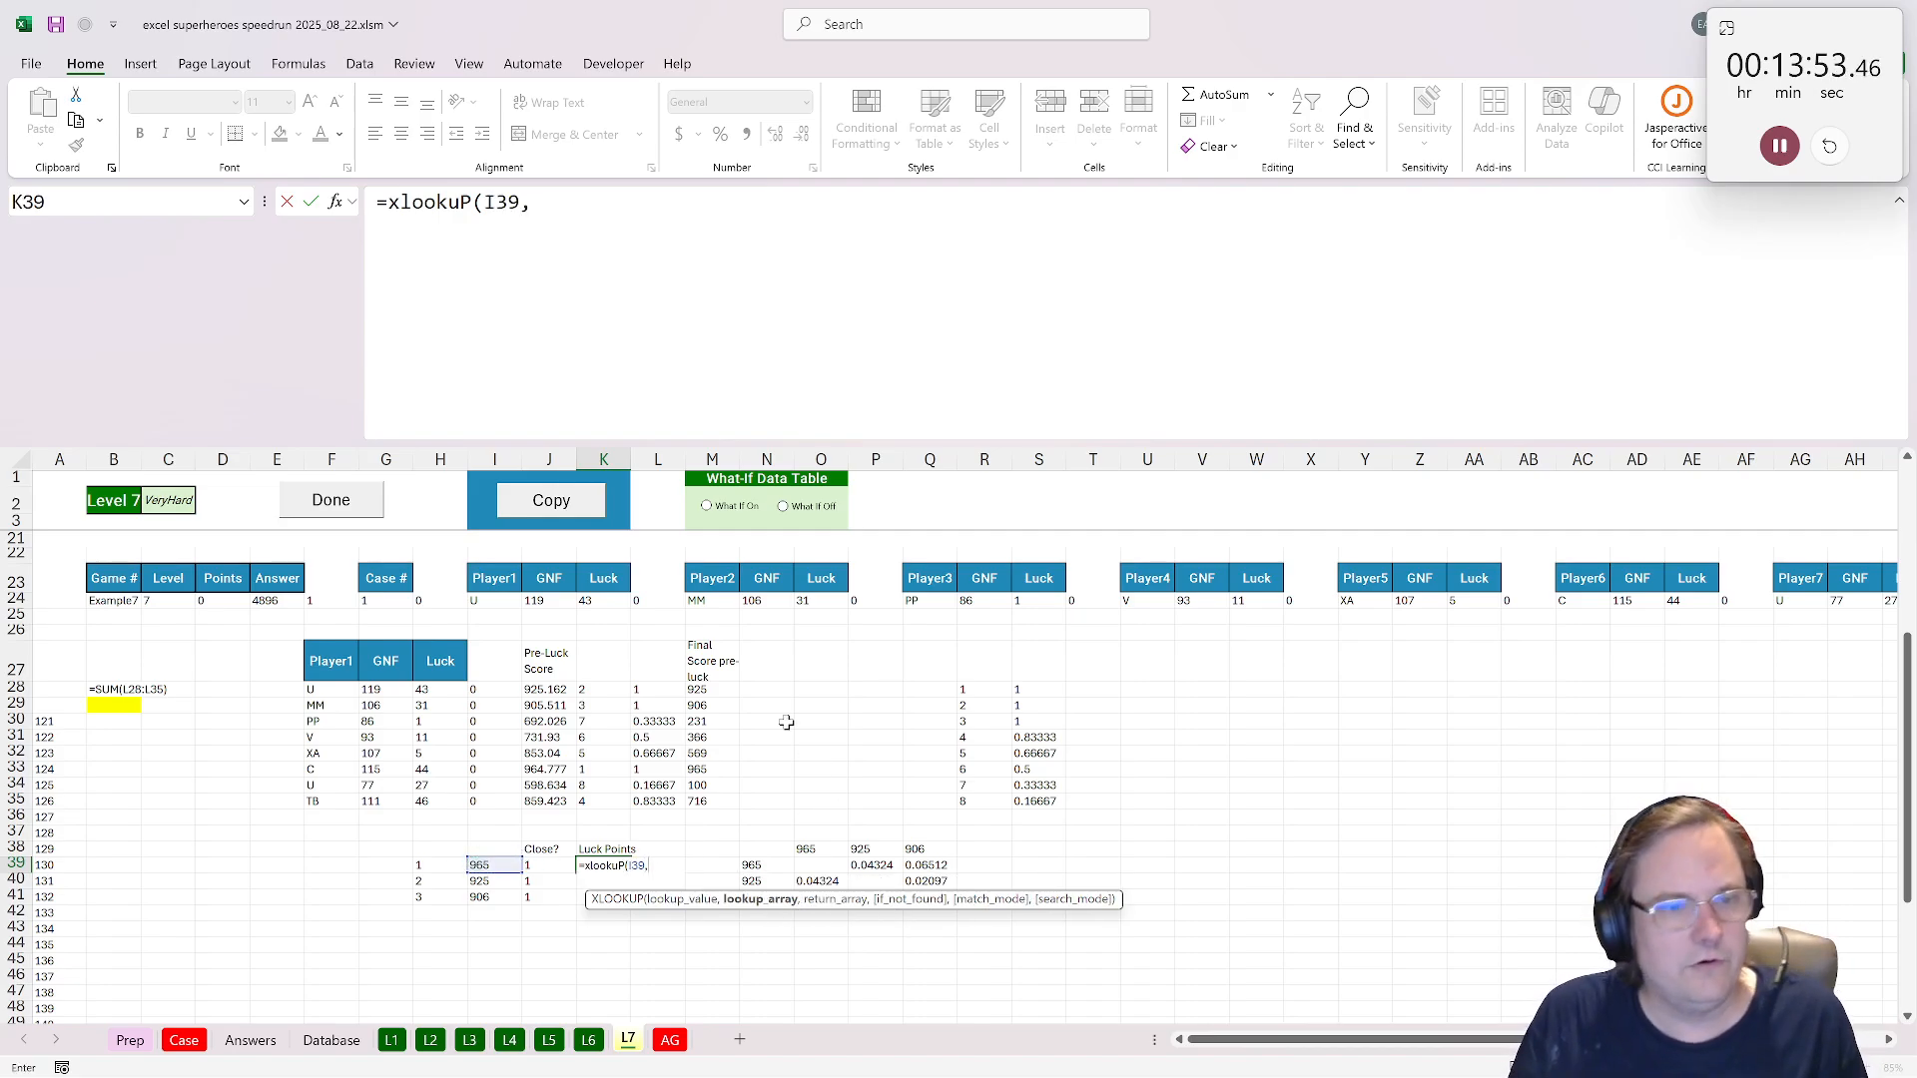
left_click(715, 690)
left_click_drag(717, 690, 726, 799)
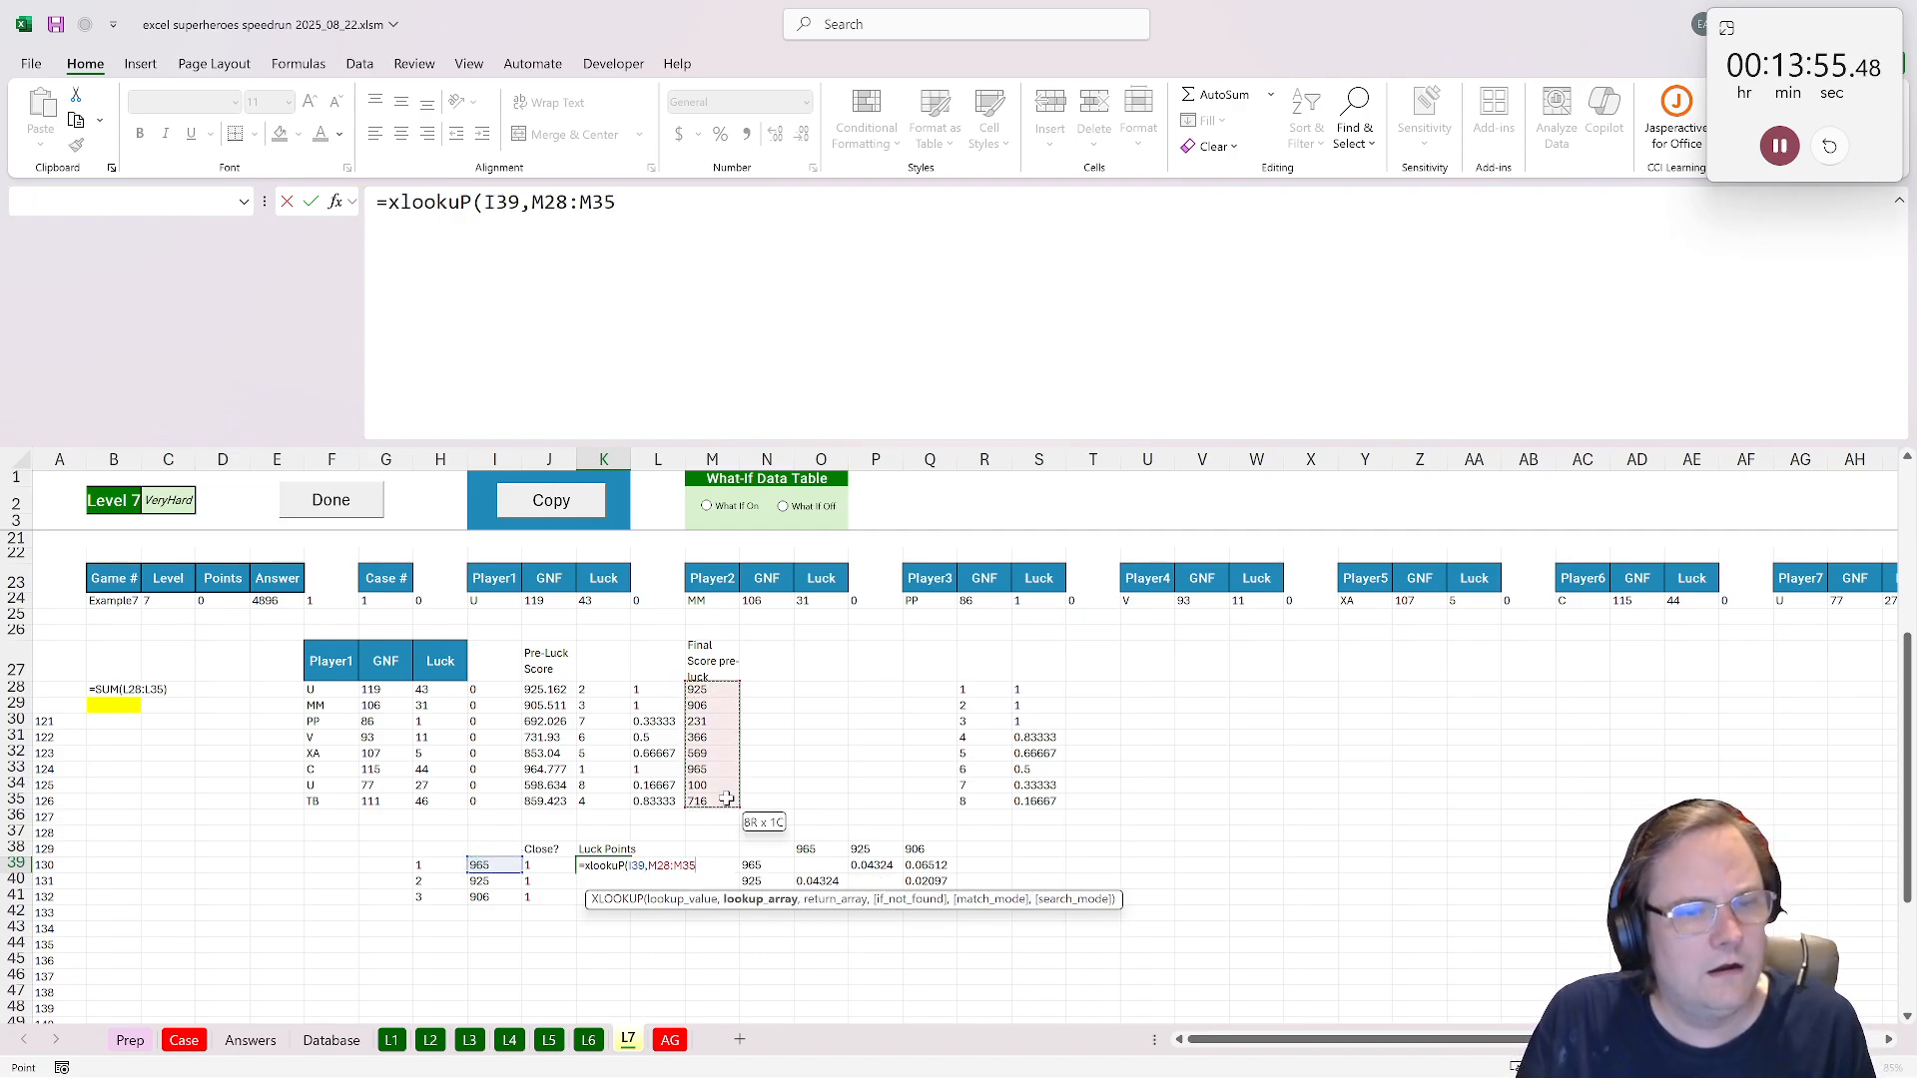
type(",")
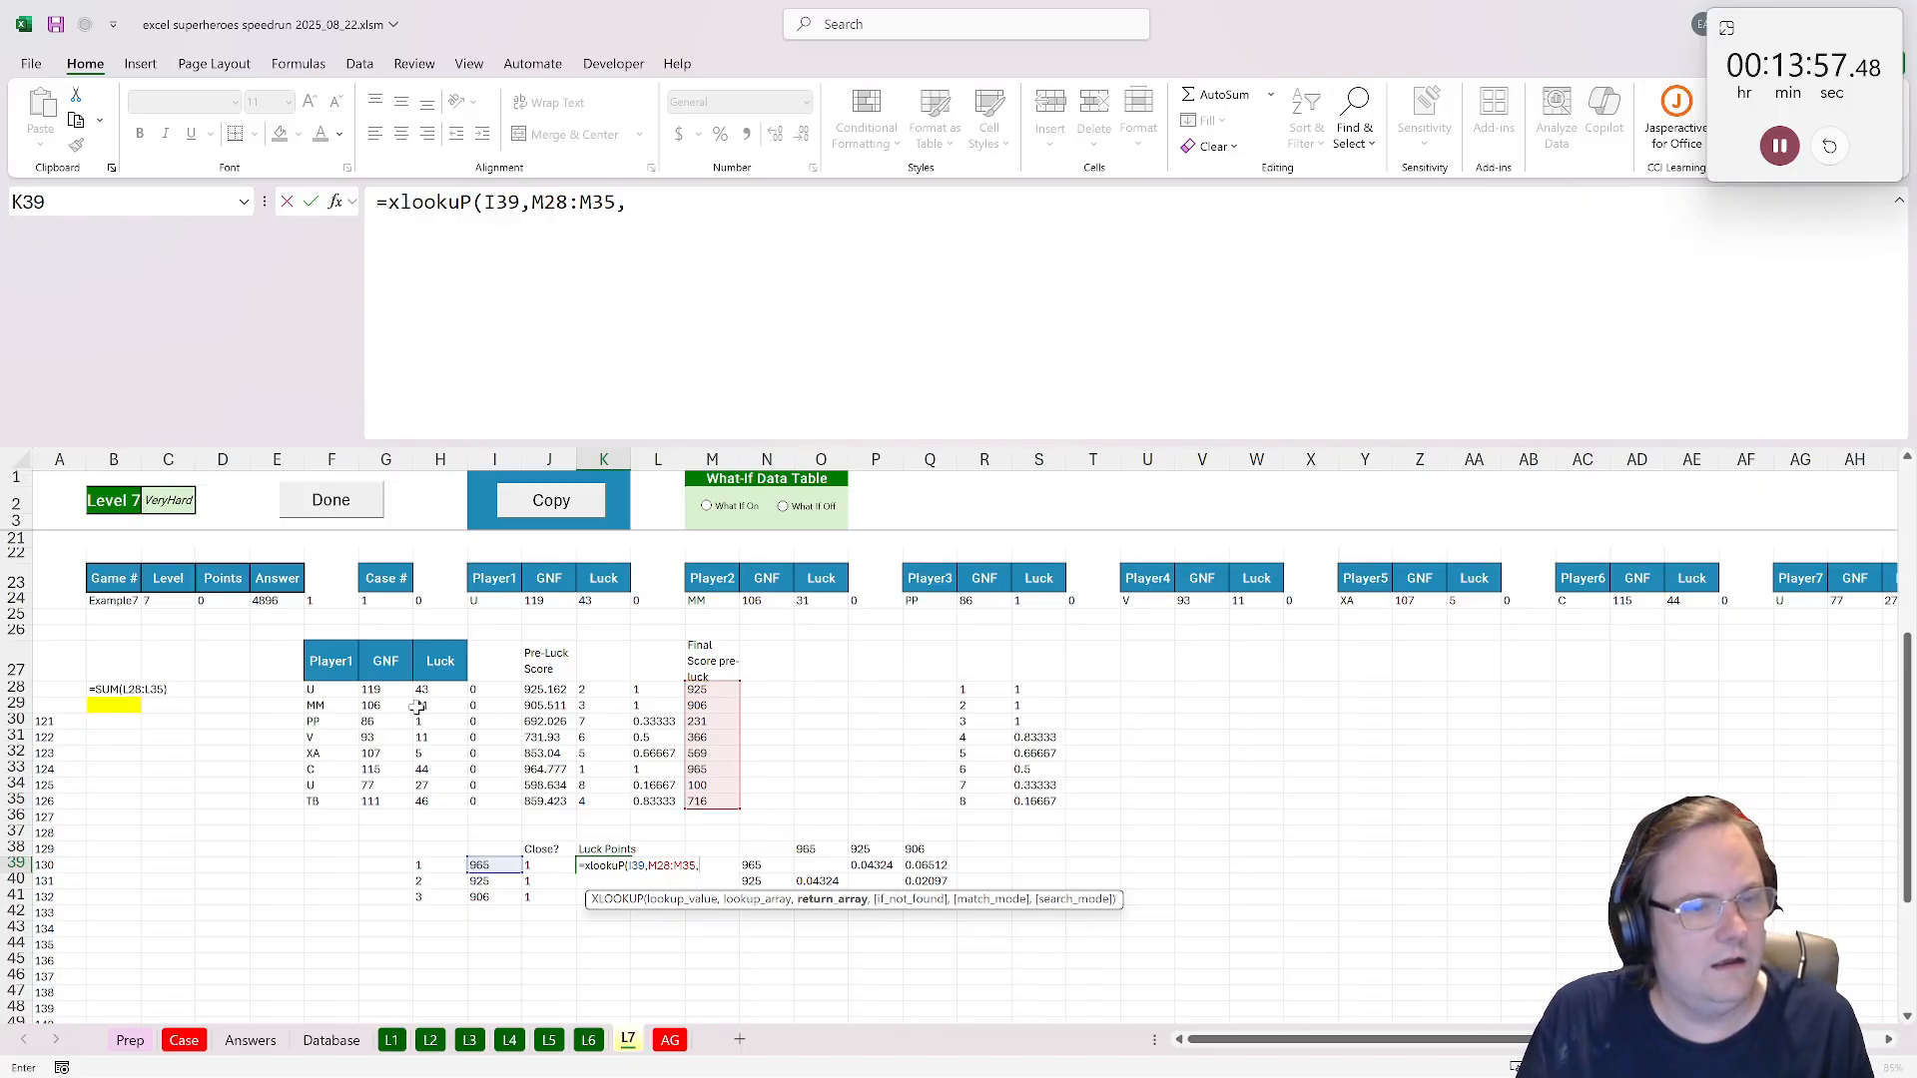
key("Escape")
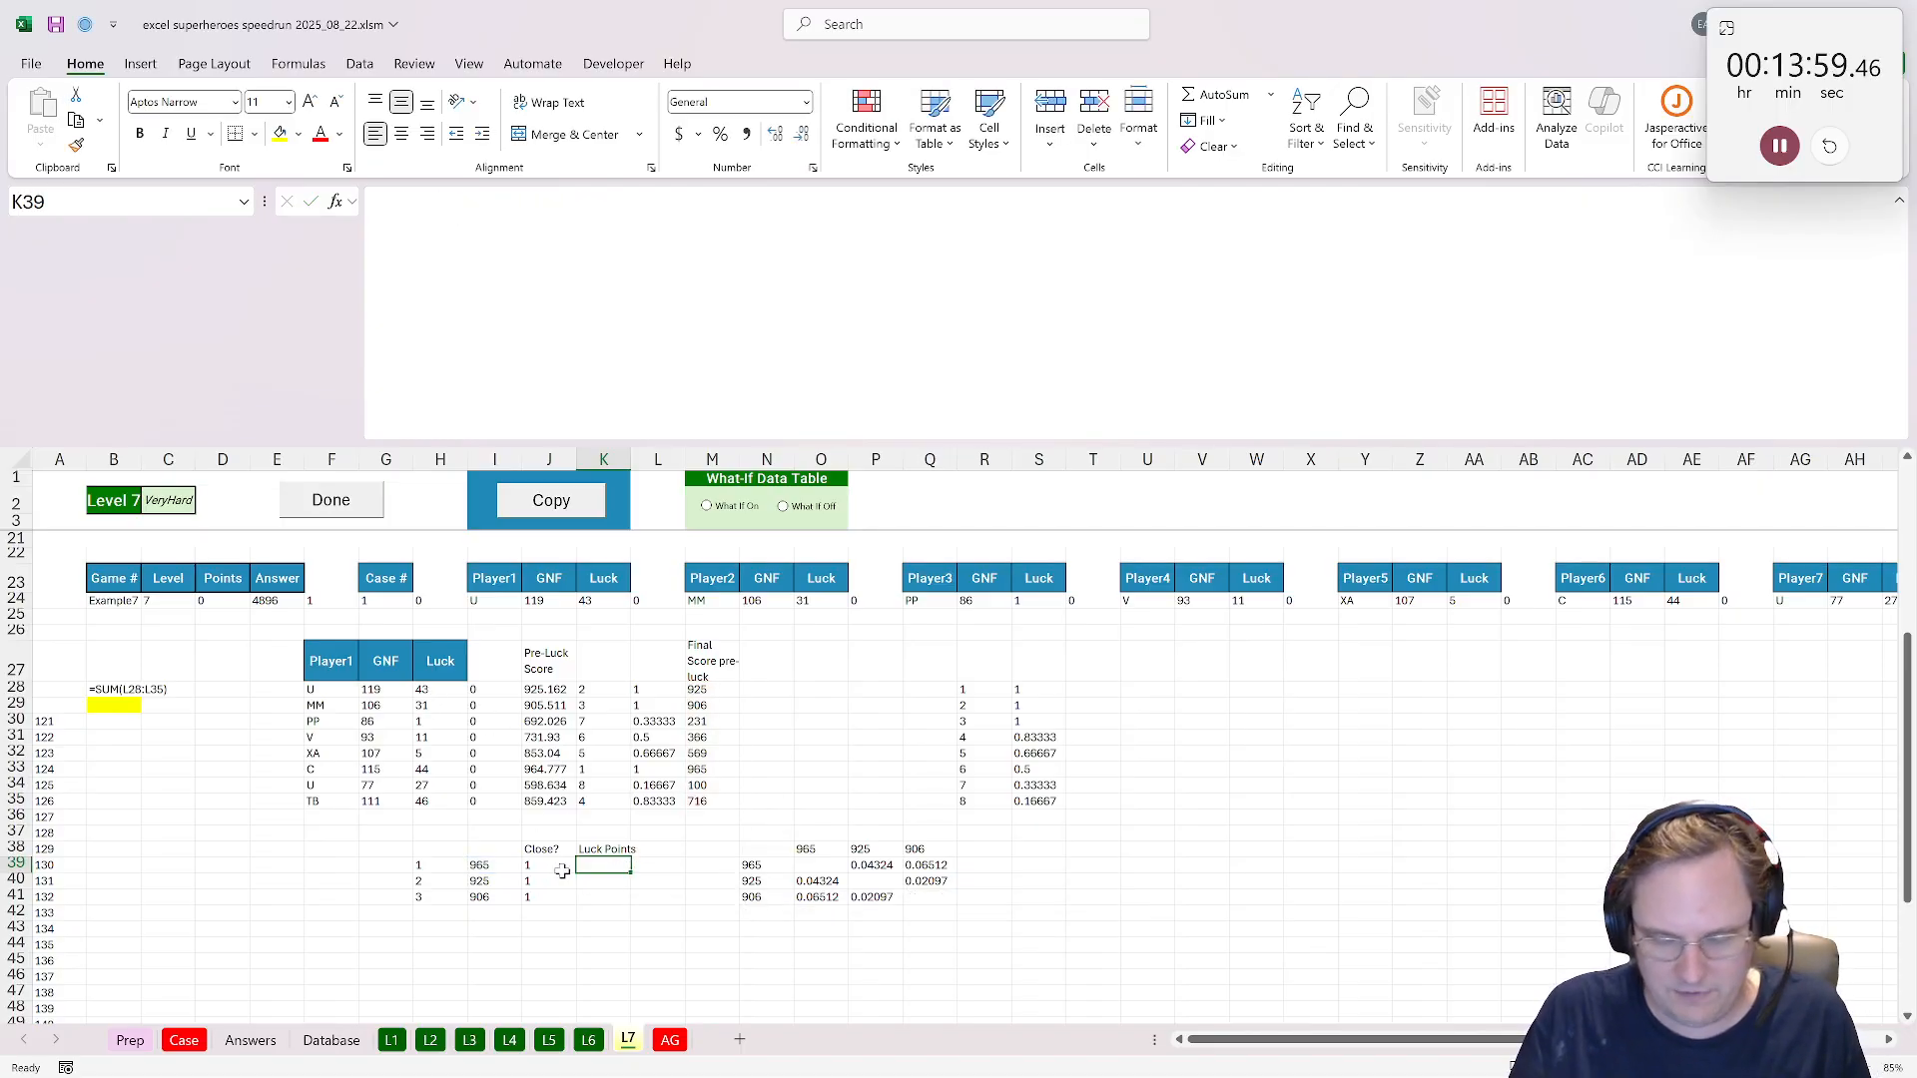
Write an XLOOKUP in K39 that finds rank H39 in K28:K35 and returns the luck value from H28:H35.
type("=xlookuP")
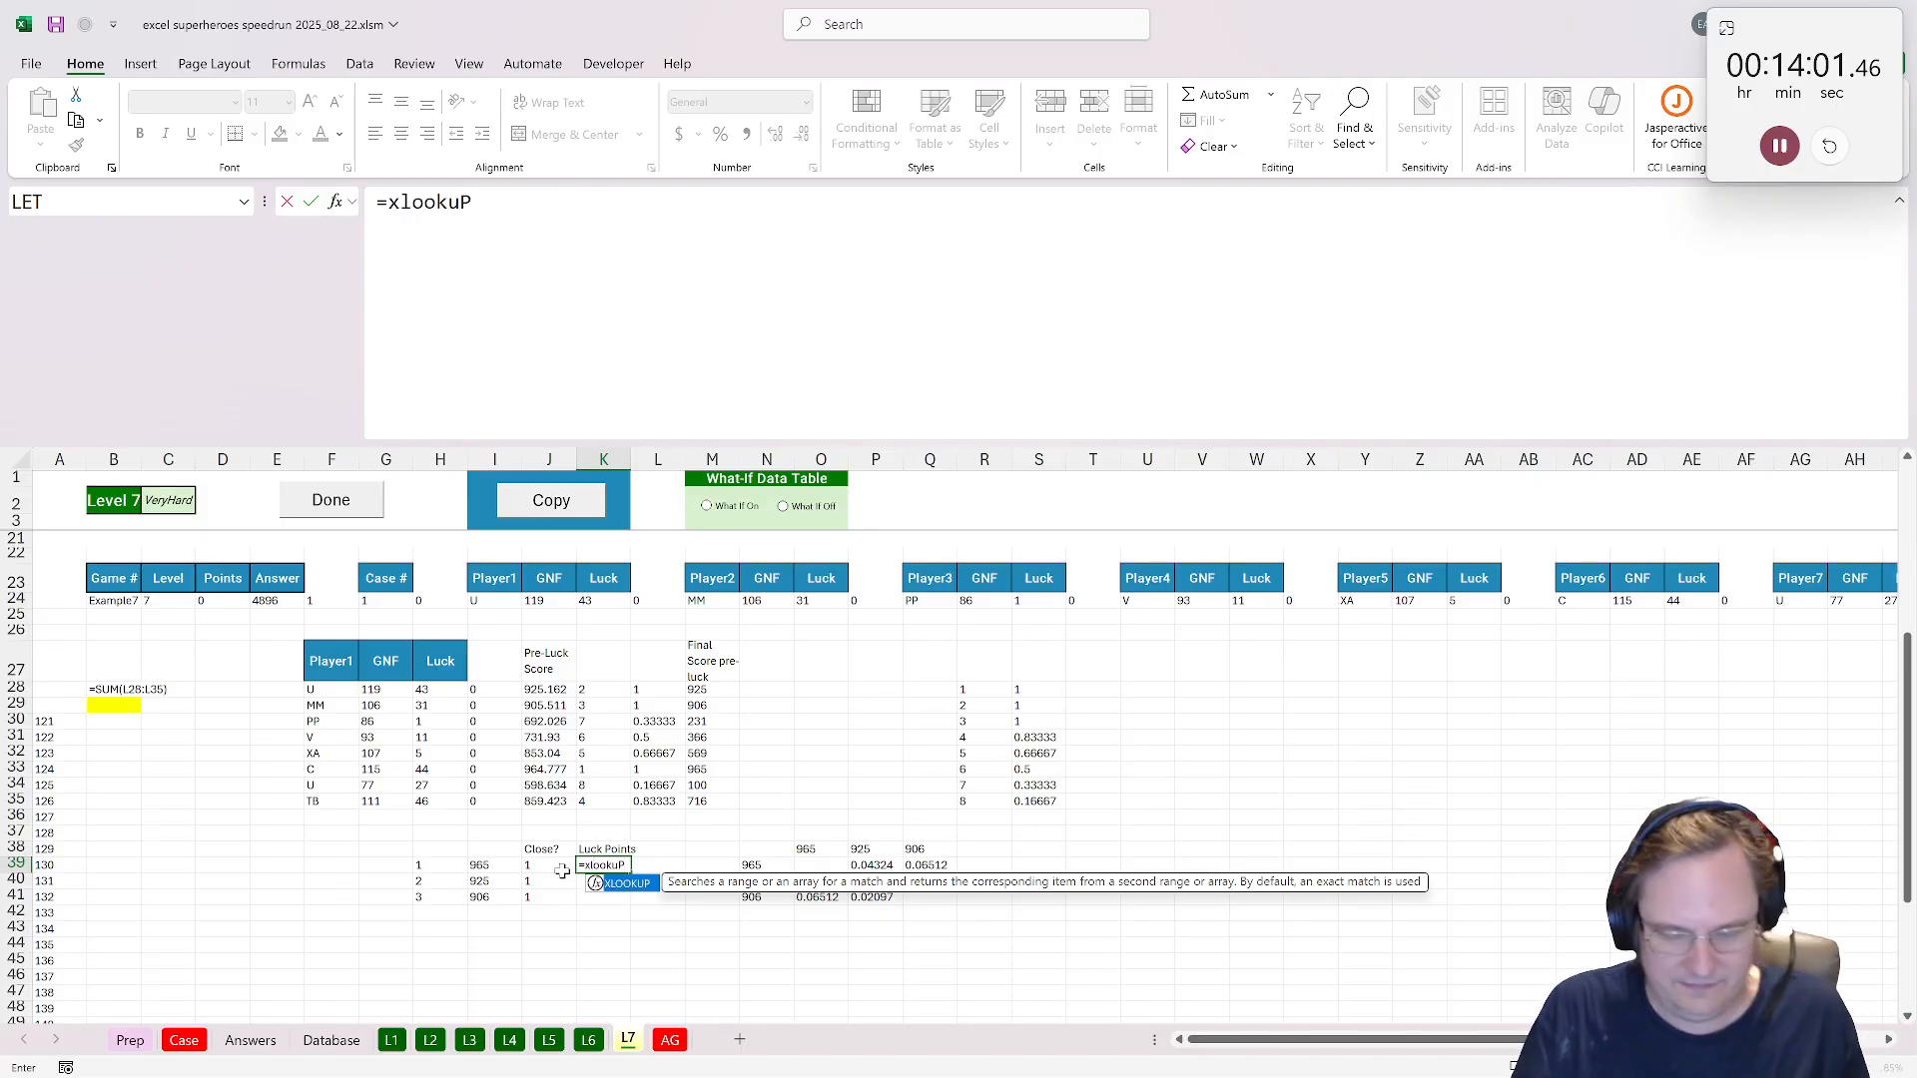
type("(")
left_click(451, 863)
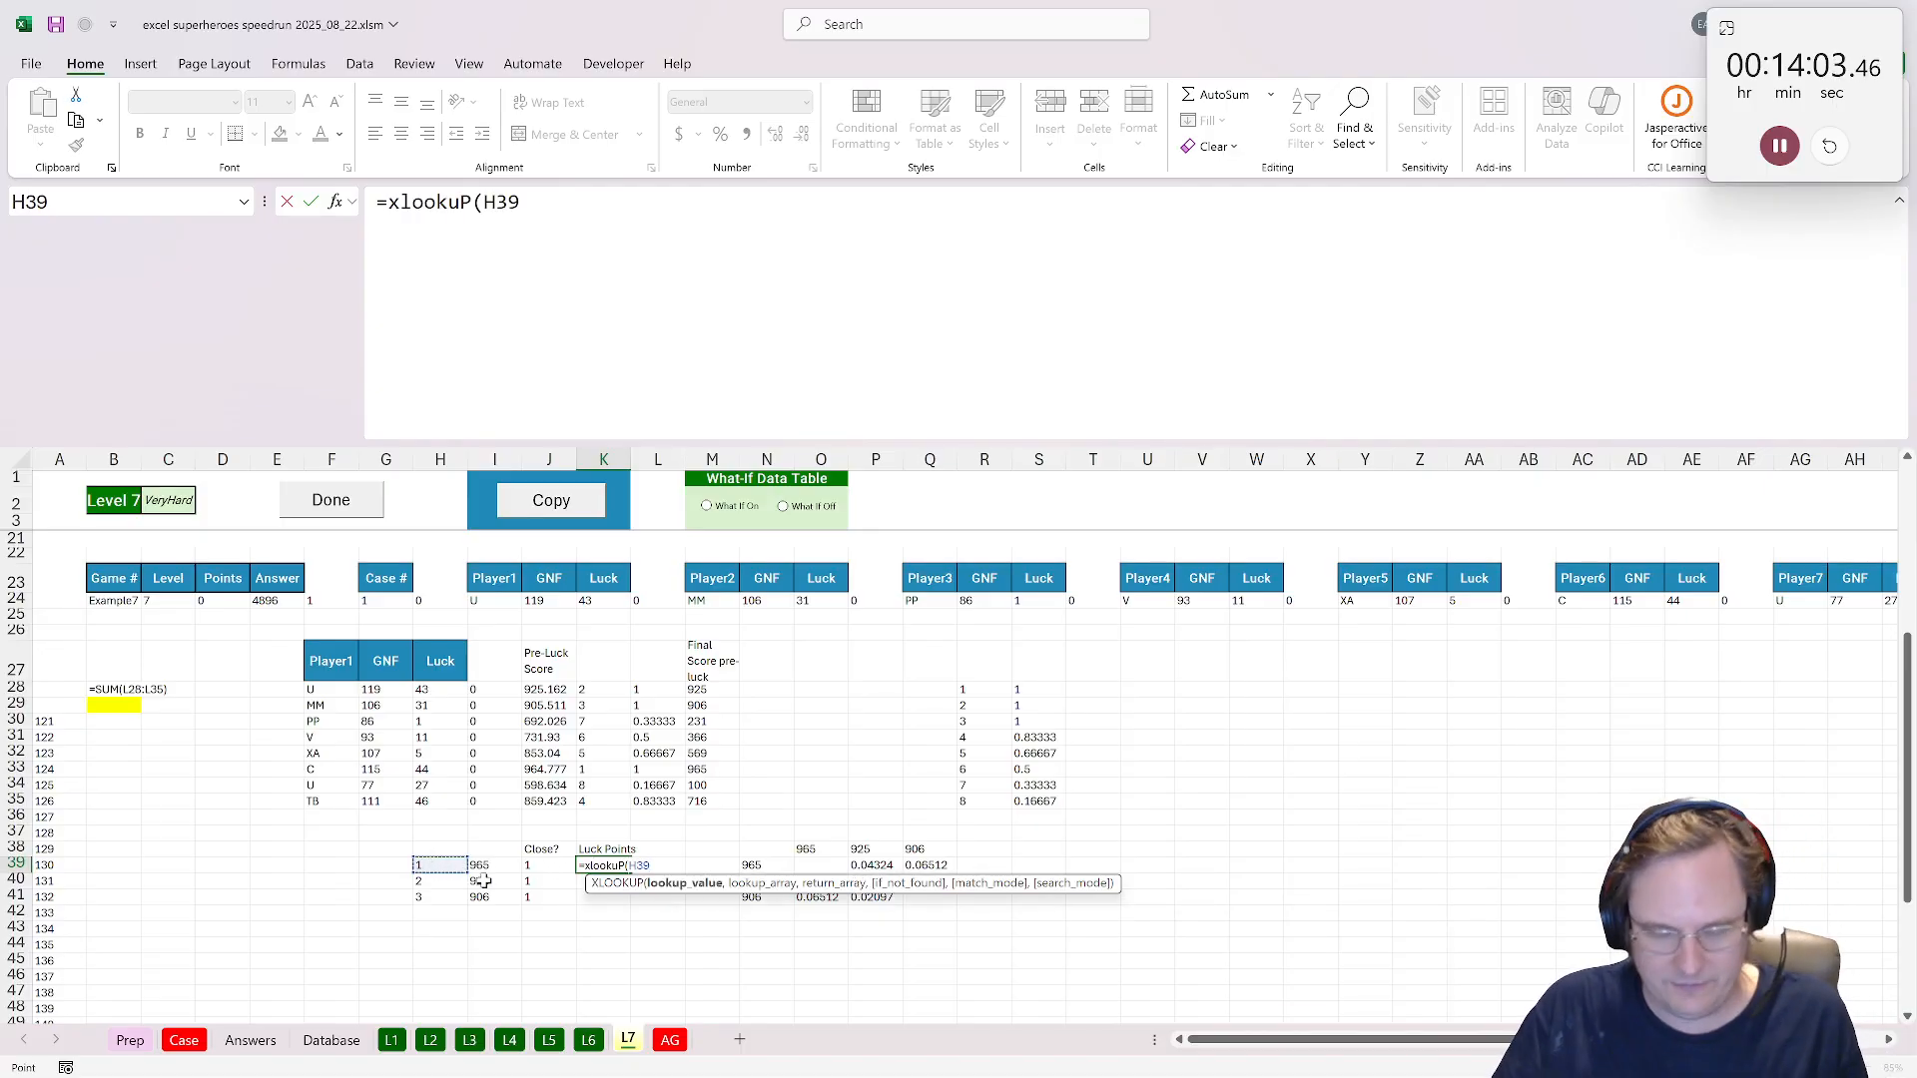
type(",")
left_click_drag(602, 691, 602, 801)
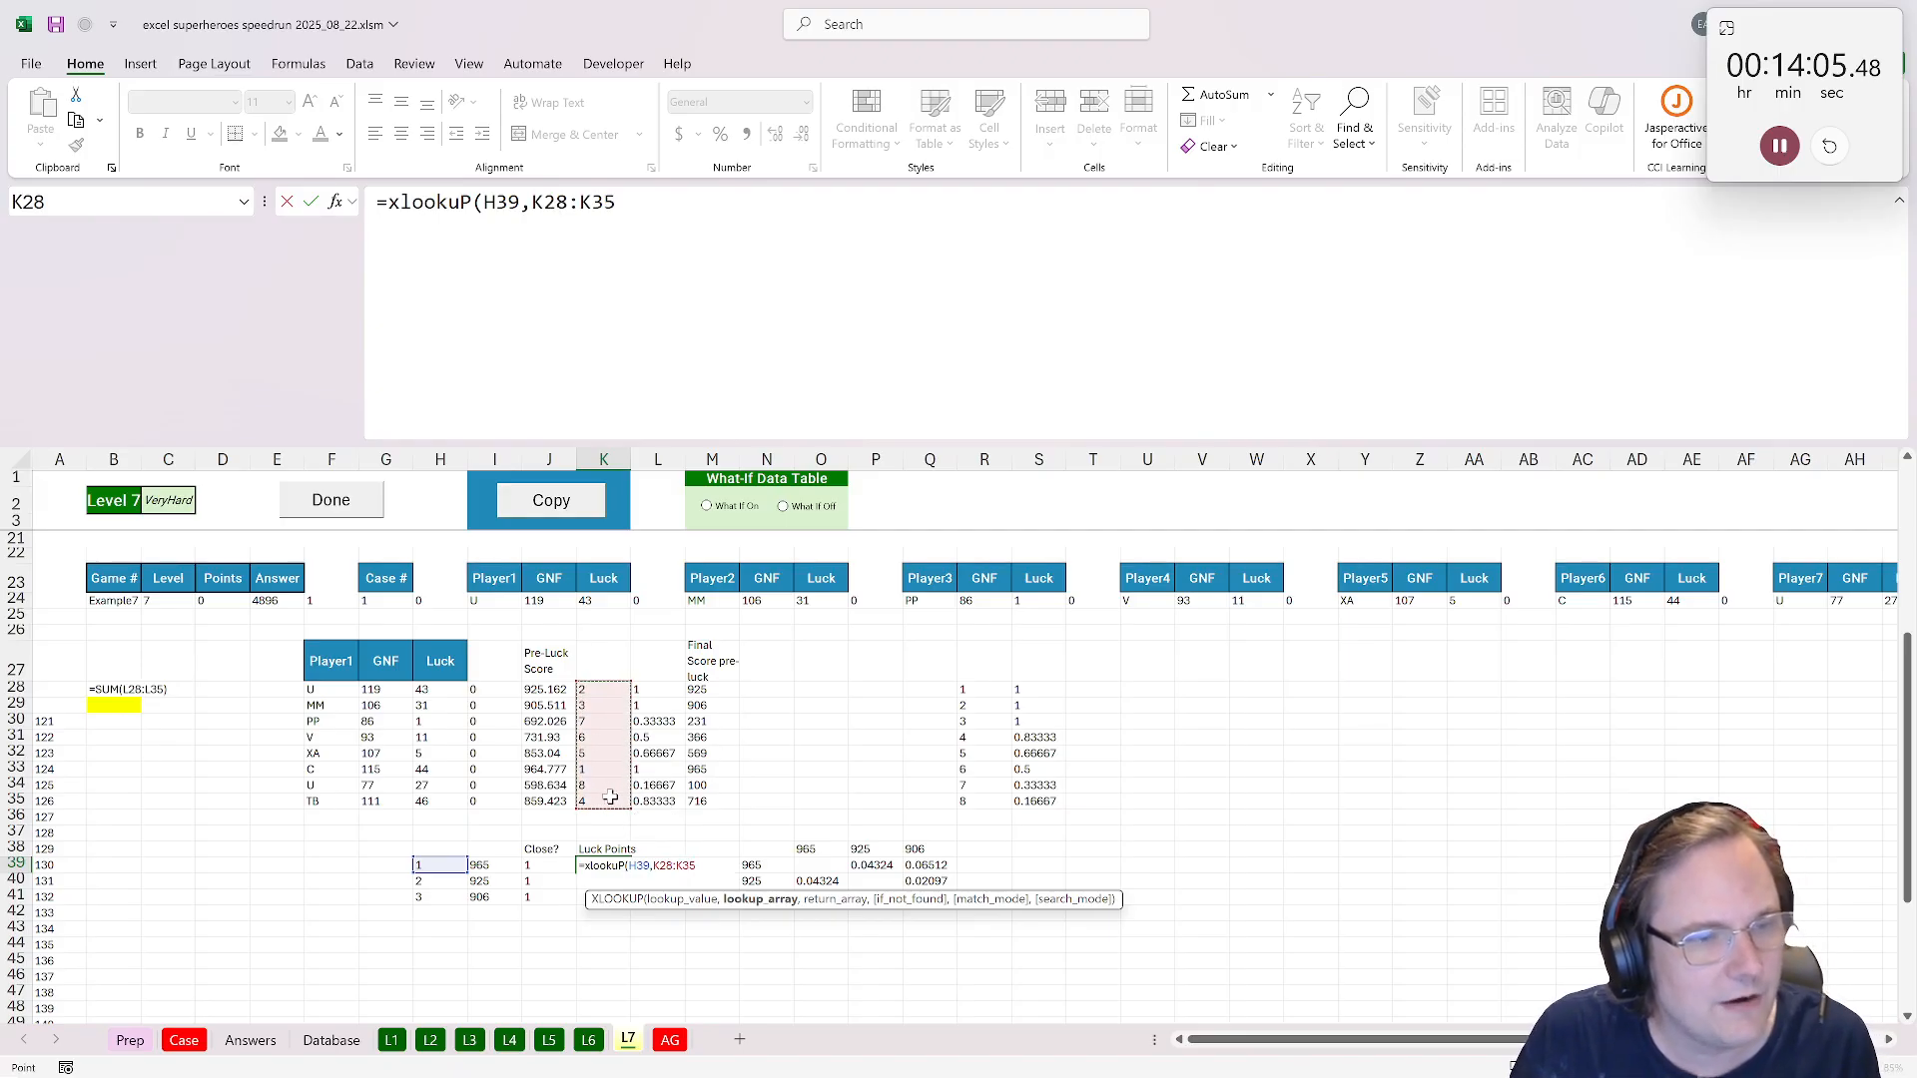
type(",")
left_click_drag(441, 689, 443, 799)
type(")")
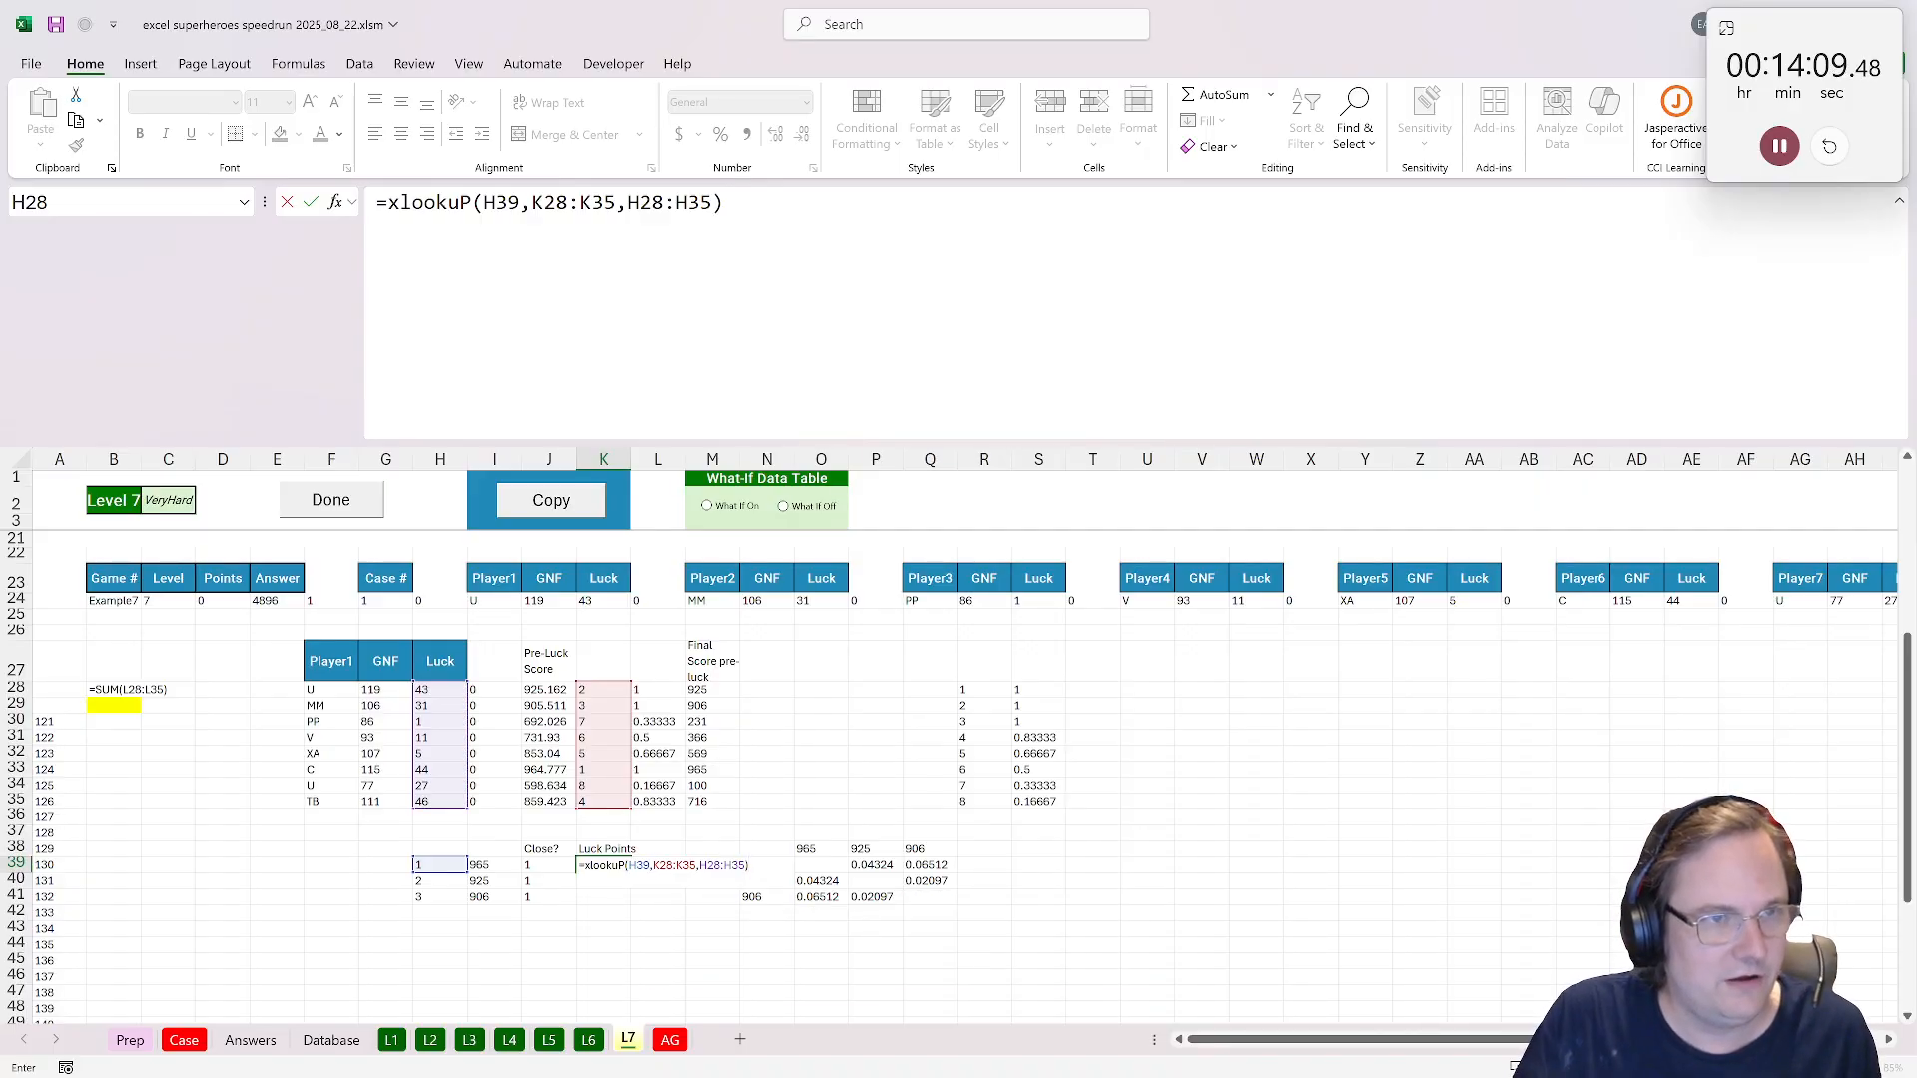
Make the XLOOKUP ranges absolute as $K$28:$K$35 and $H$28:$H$35, and copy the K39 formula to K40:K41.
left_click_drag(534, 201, 657, 201)
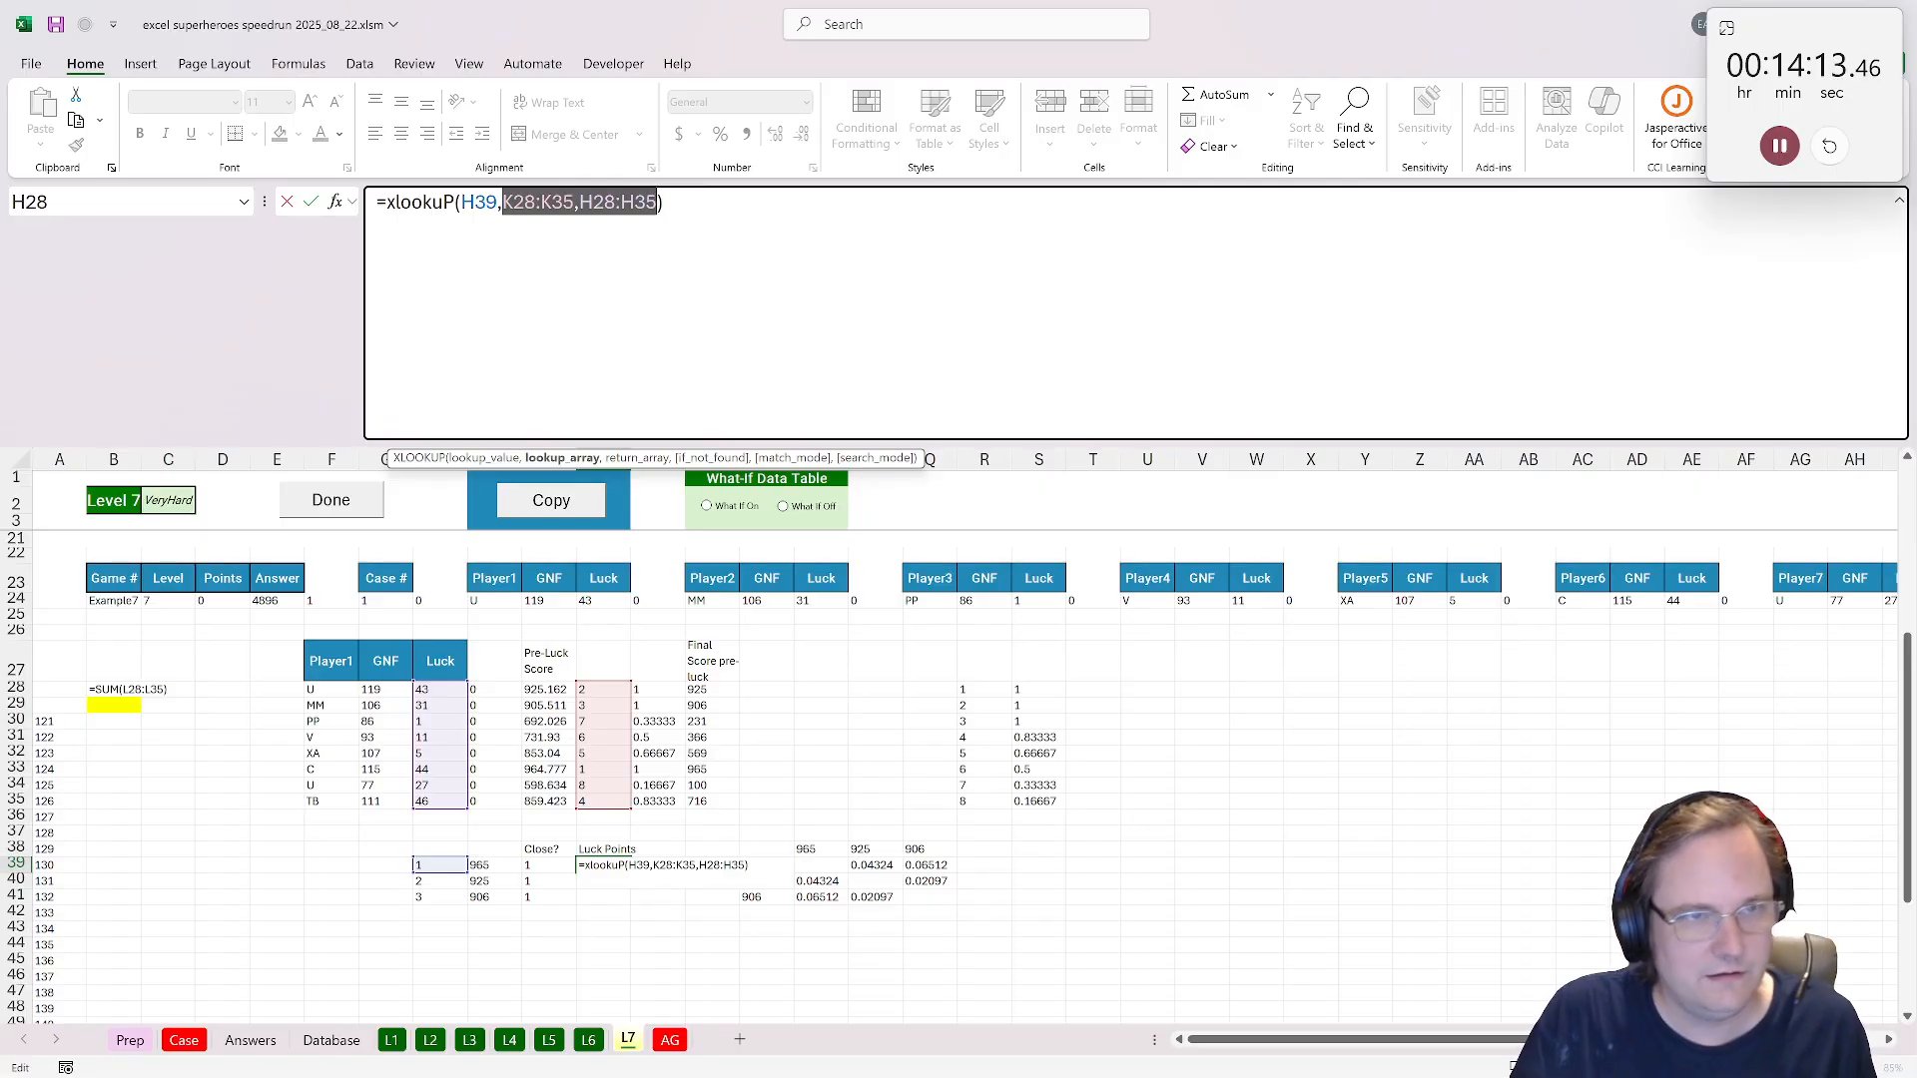
key("F4")
key("ctrl+Return")
key("ctrl+c")
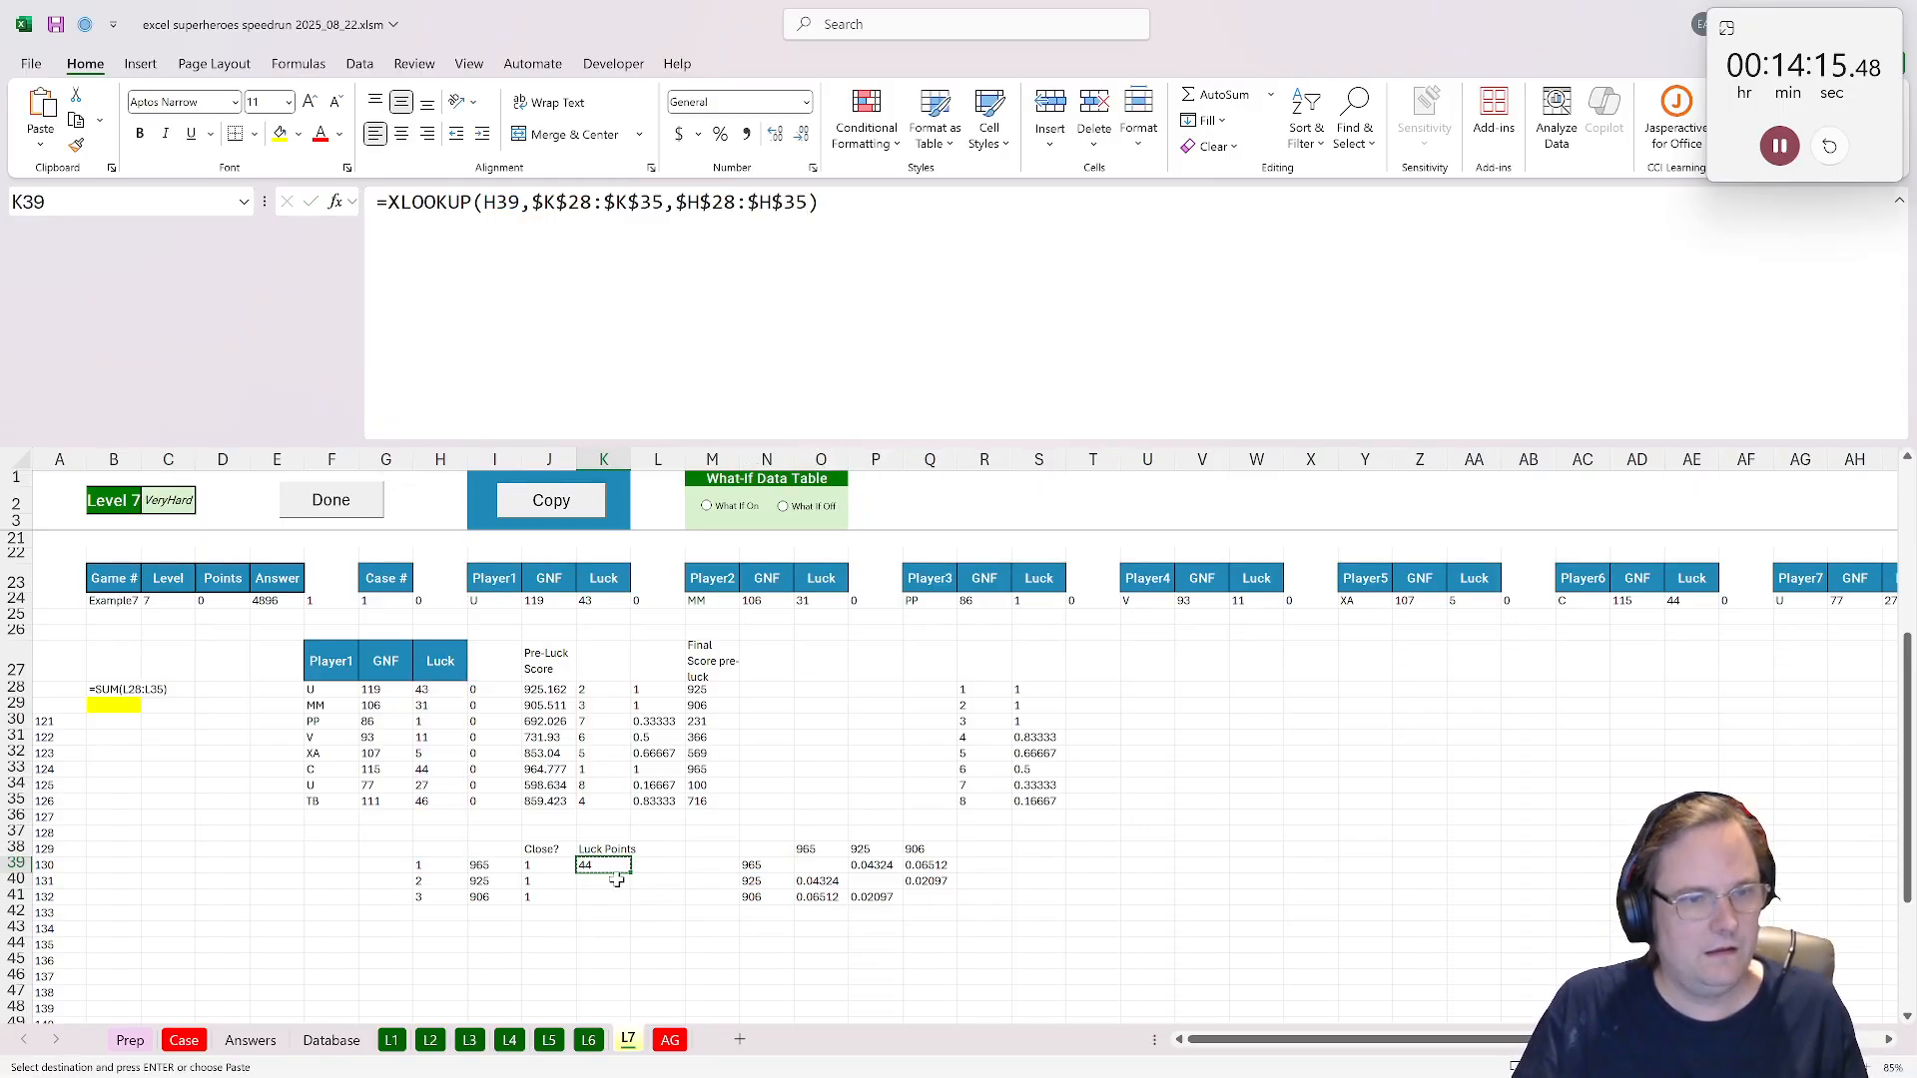
left_click_drag(616, 896, 619, 881)
key("ctrl+v")
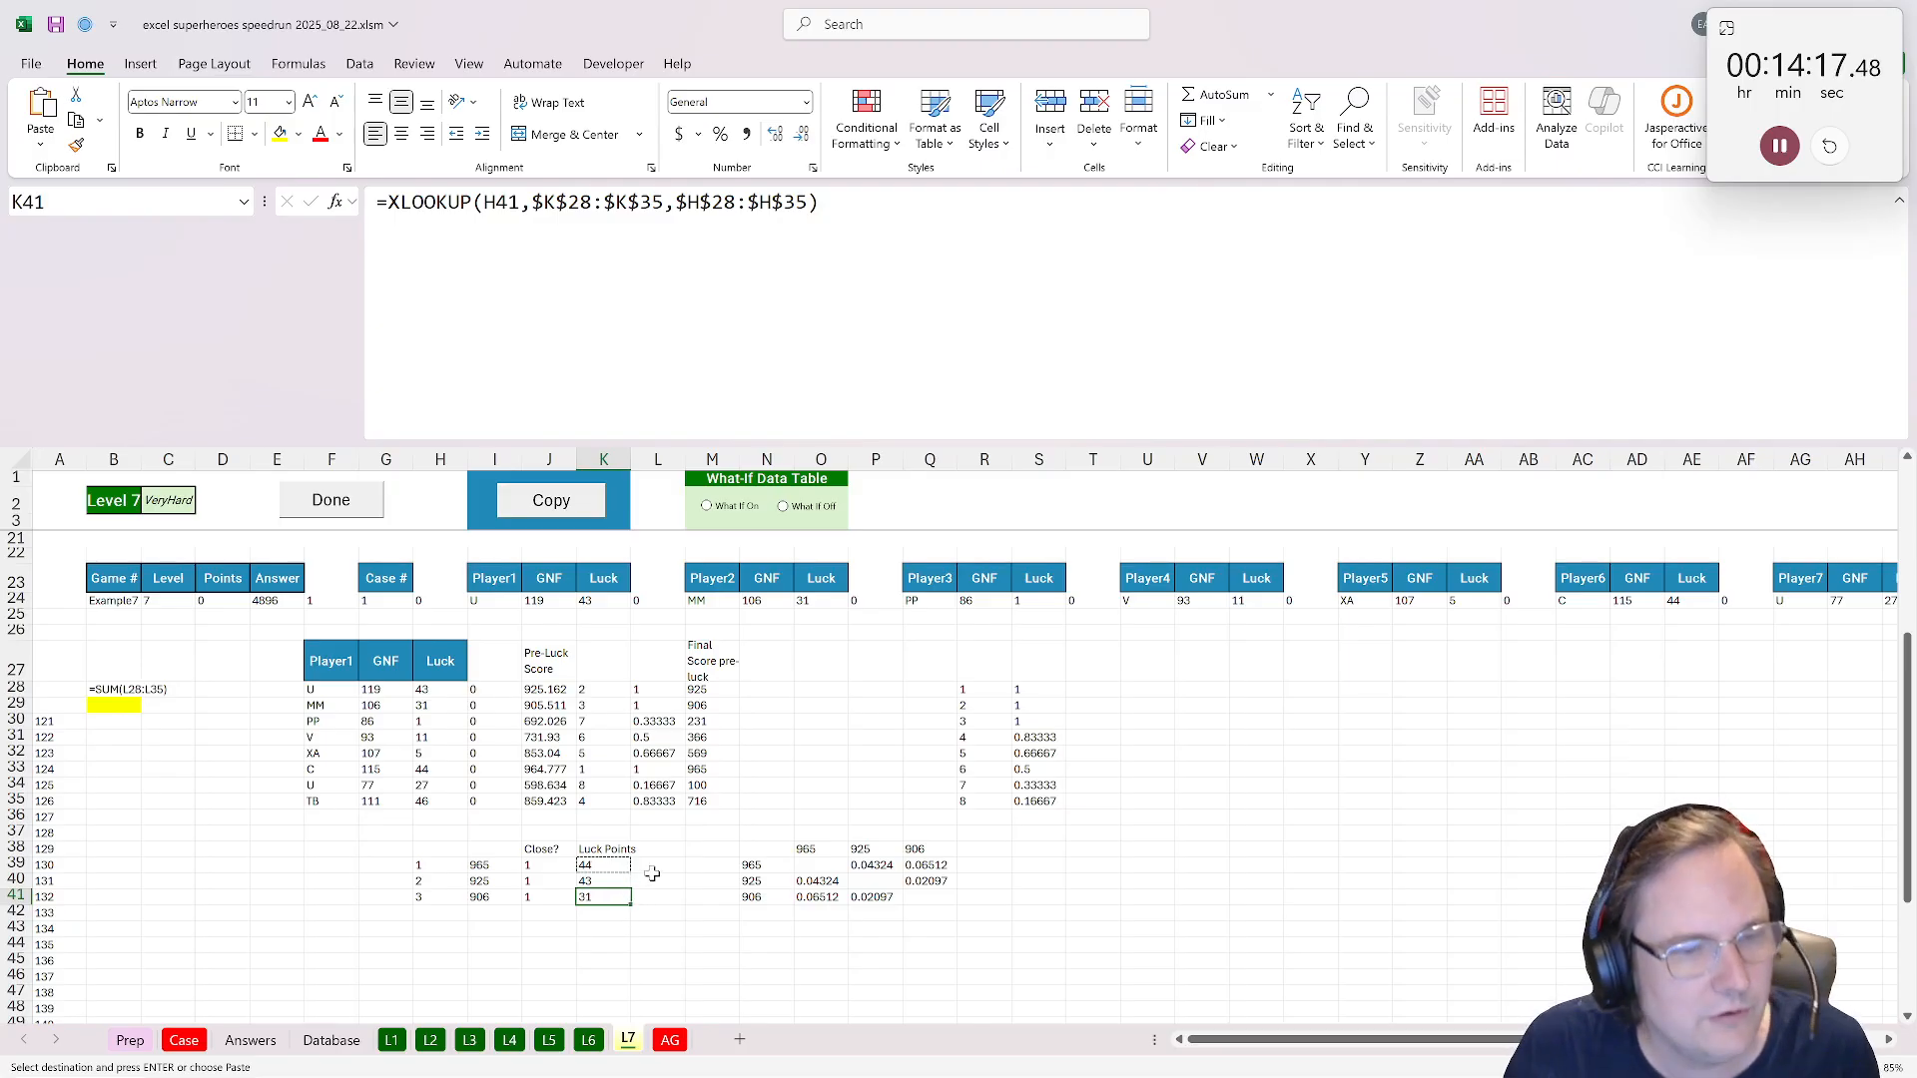
Multiply the XLOOKUP in K39 by the Close? flag in J39 and copy the updated formula down the Luck Points column.
left_click(651, 871)
key("Left")
key("F2")
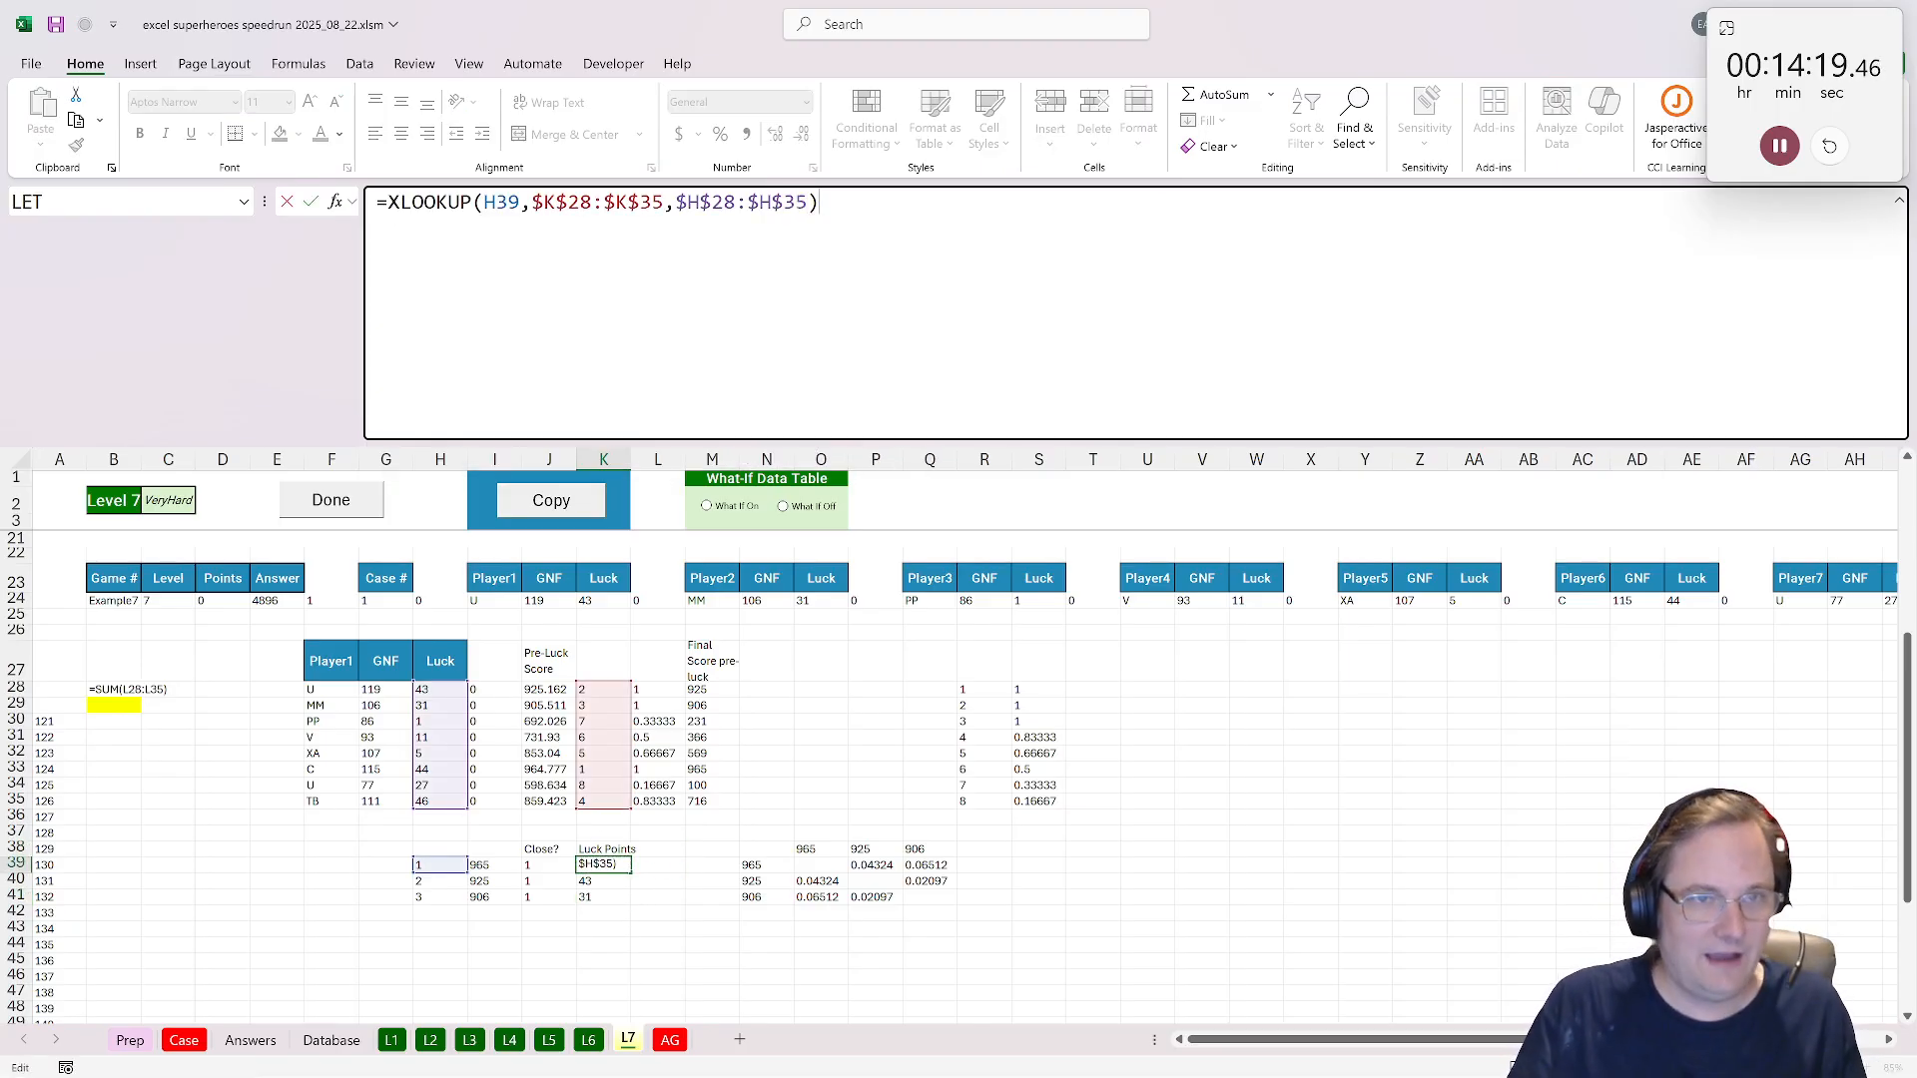
type("*")
left_click(529, 865)
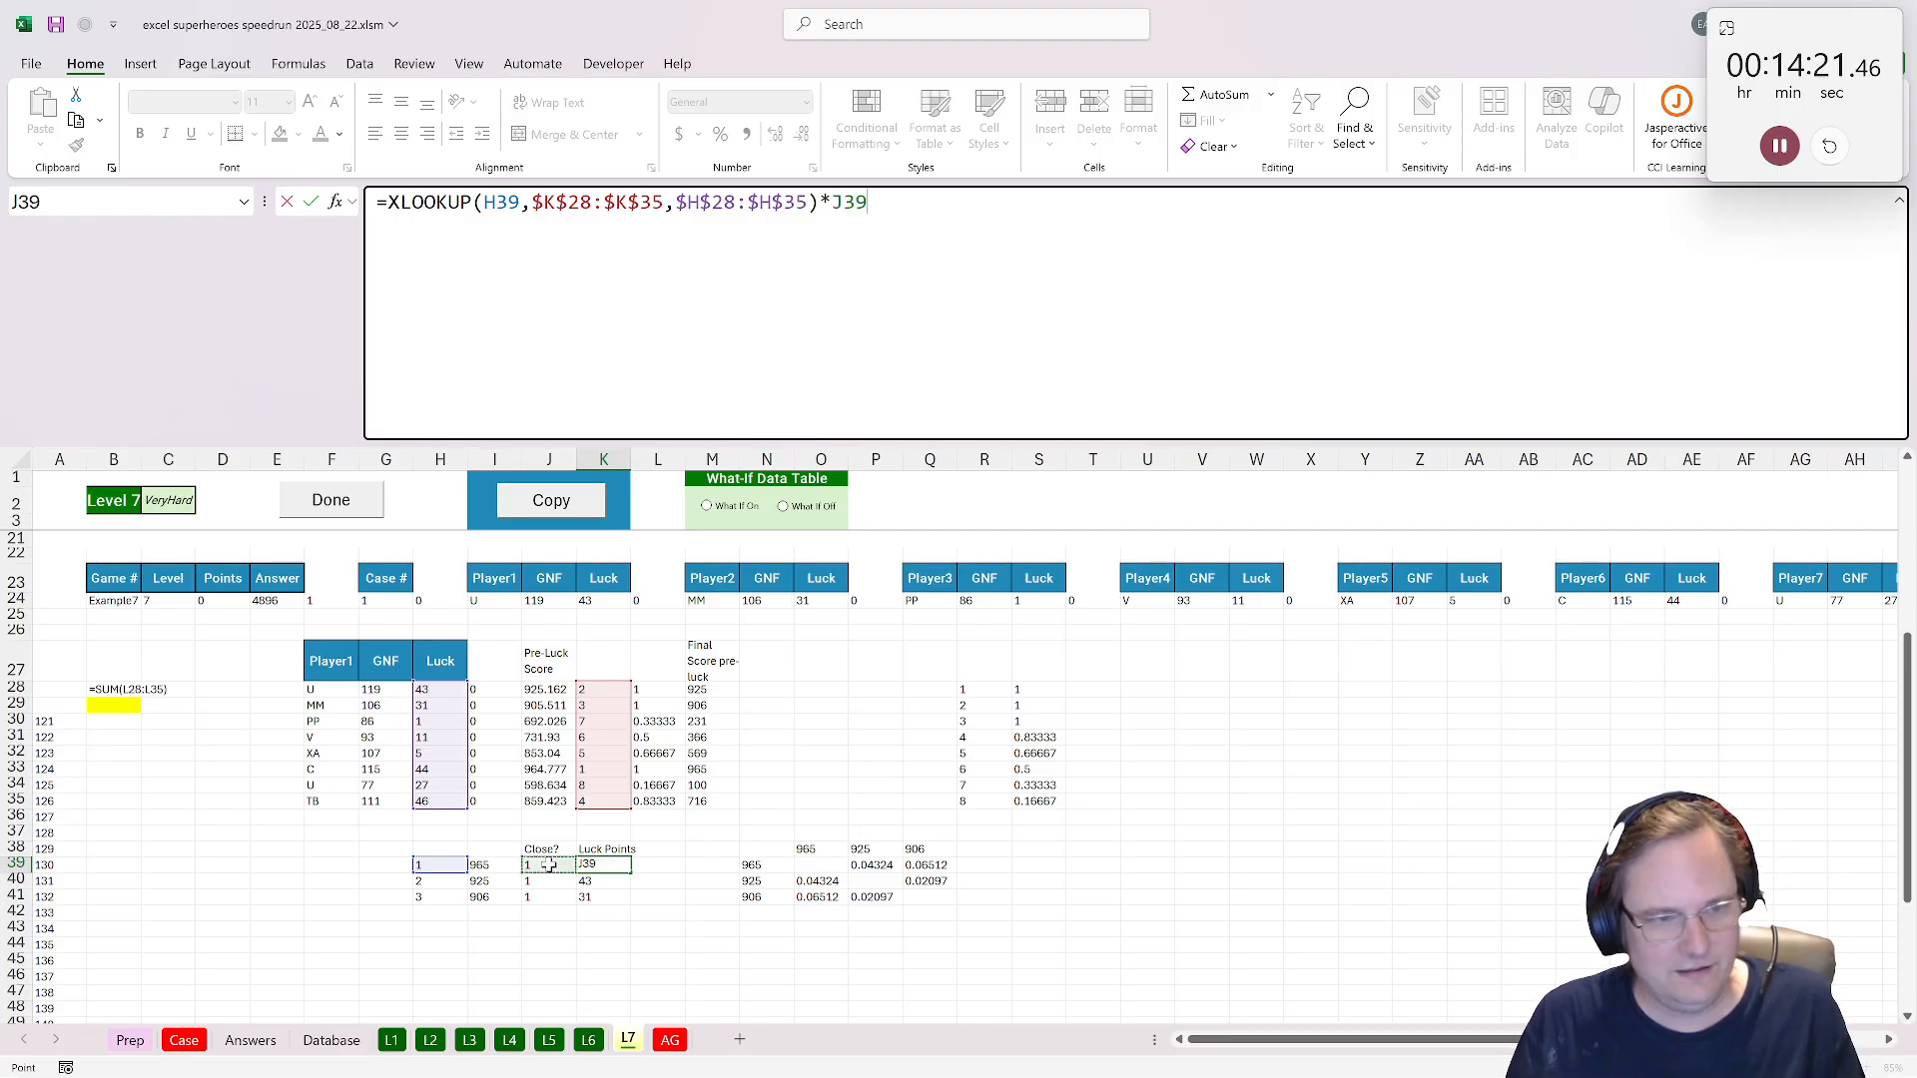
key("Return")
key("Up")
key("ctrl+c")
key("Down")
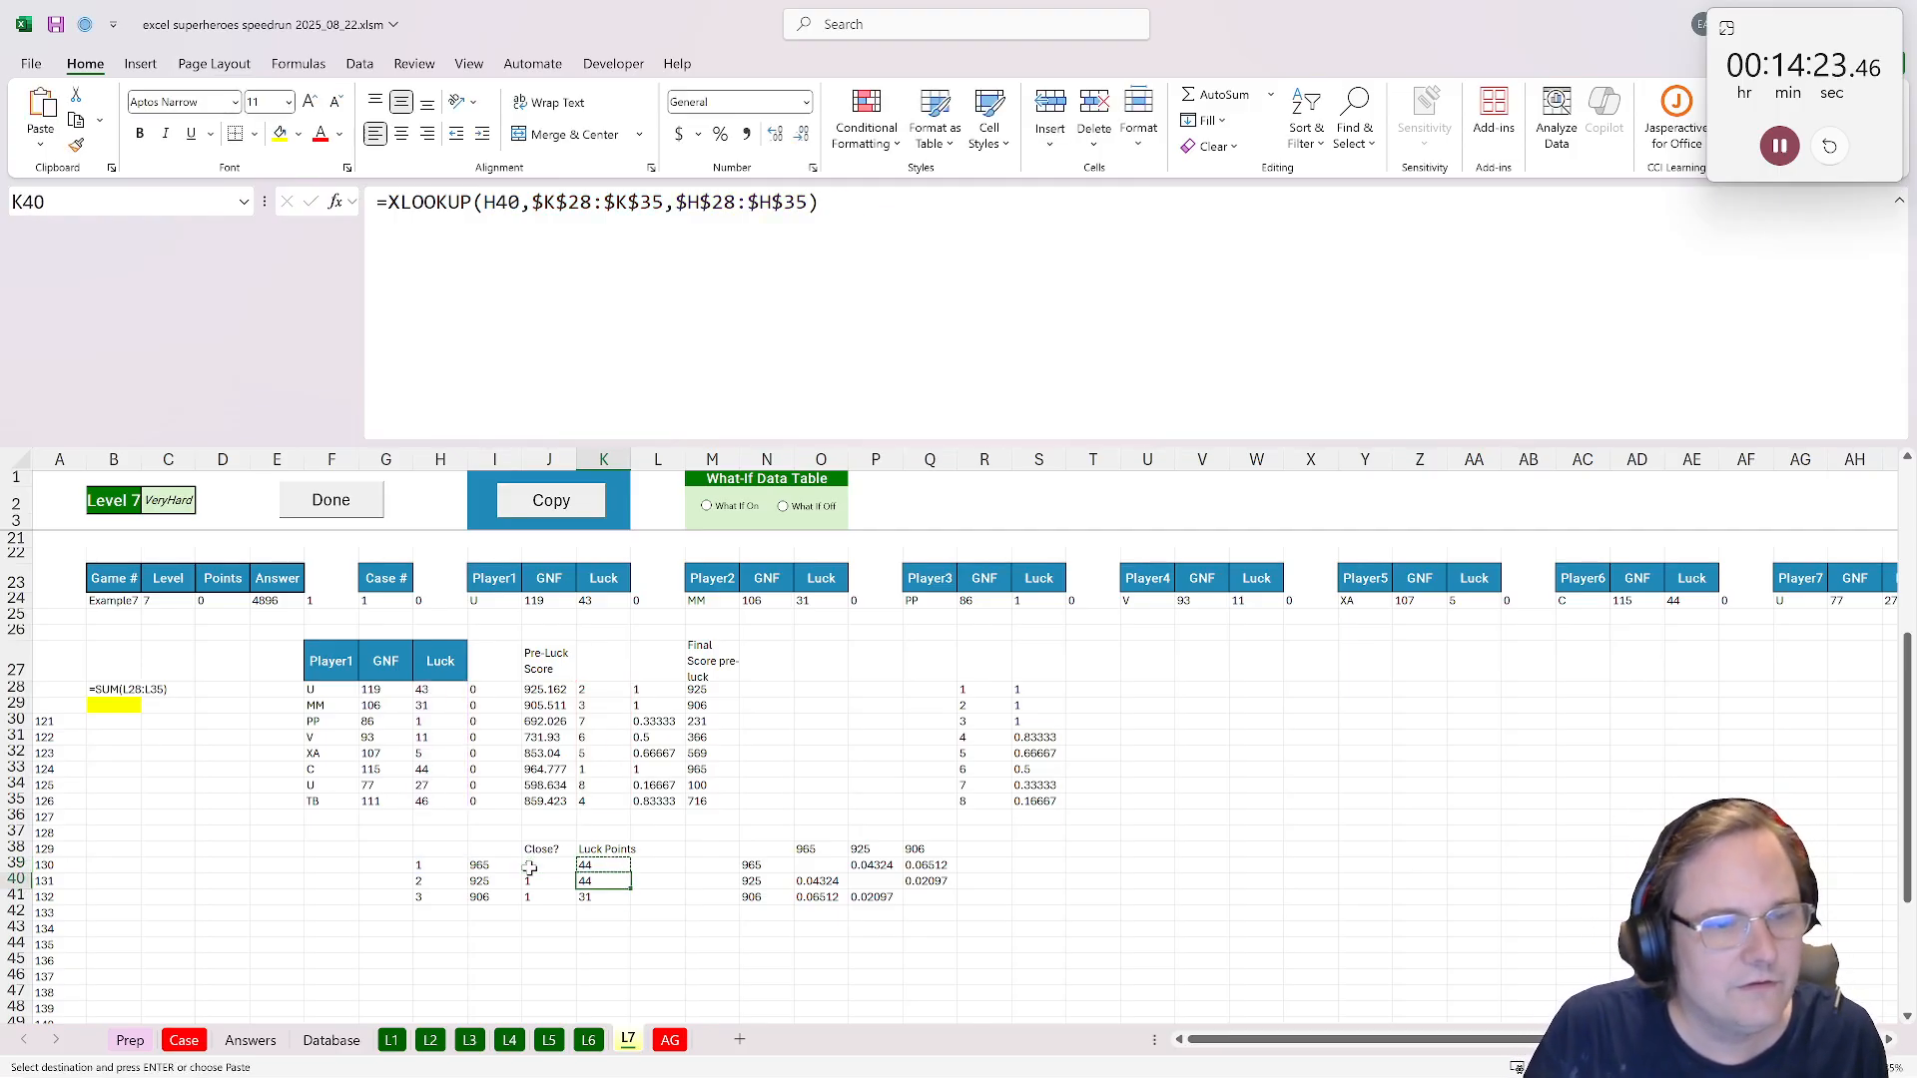
key("Down")
Enter =SUM(M28:M35,K39:K41) in the yellow answer cell B29 to total the final scores and luck points.
left_click(113, 704)
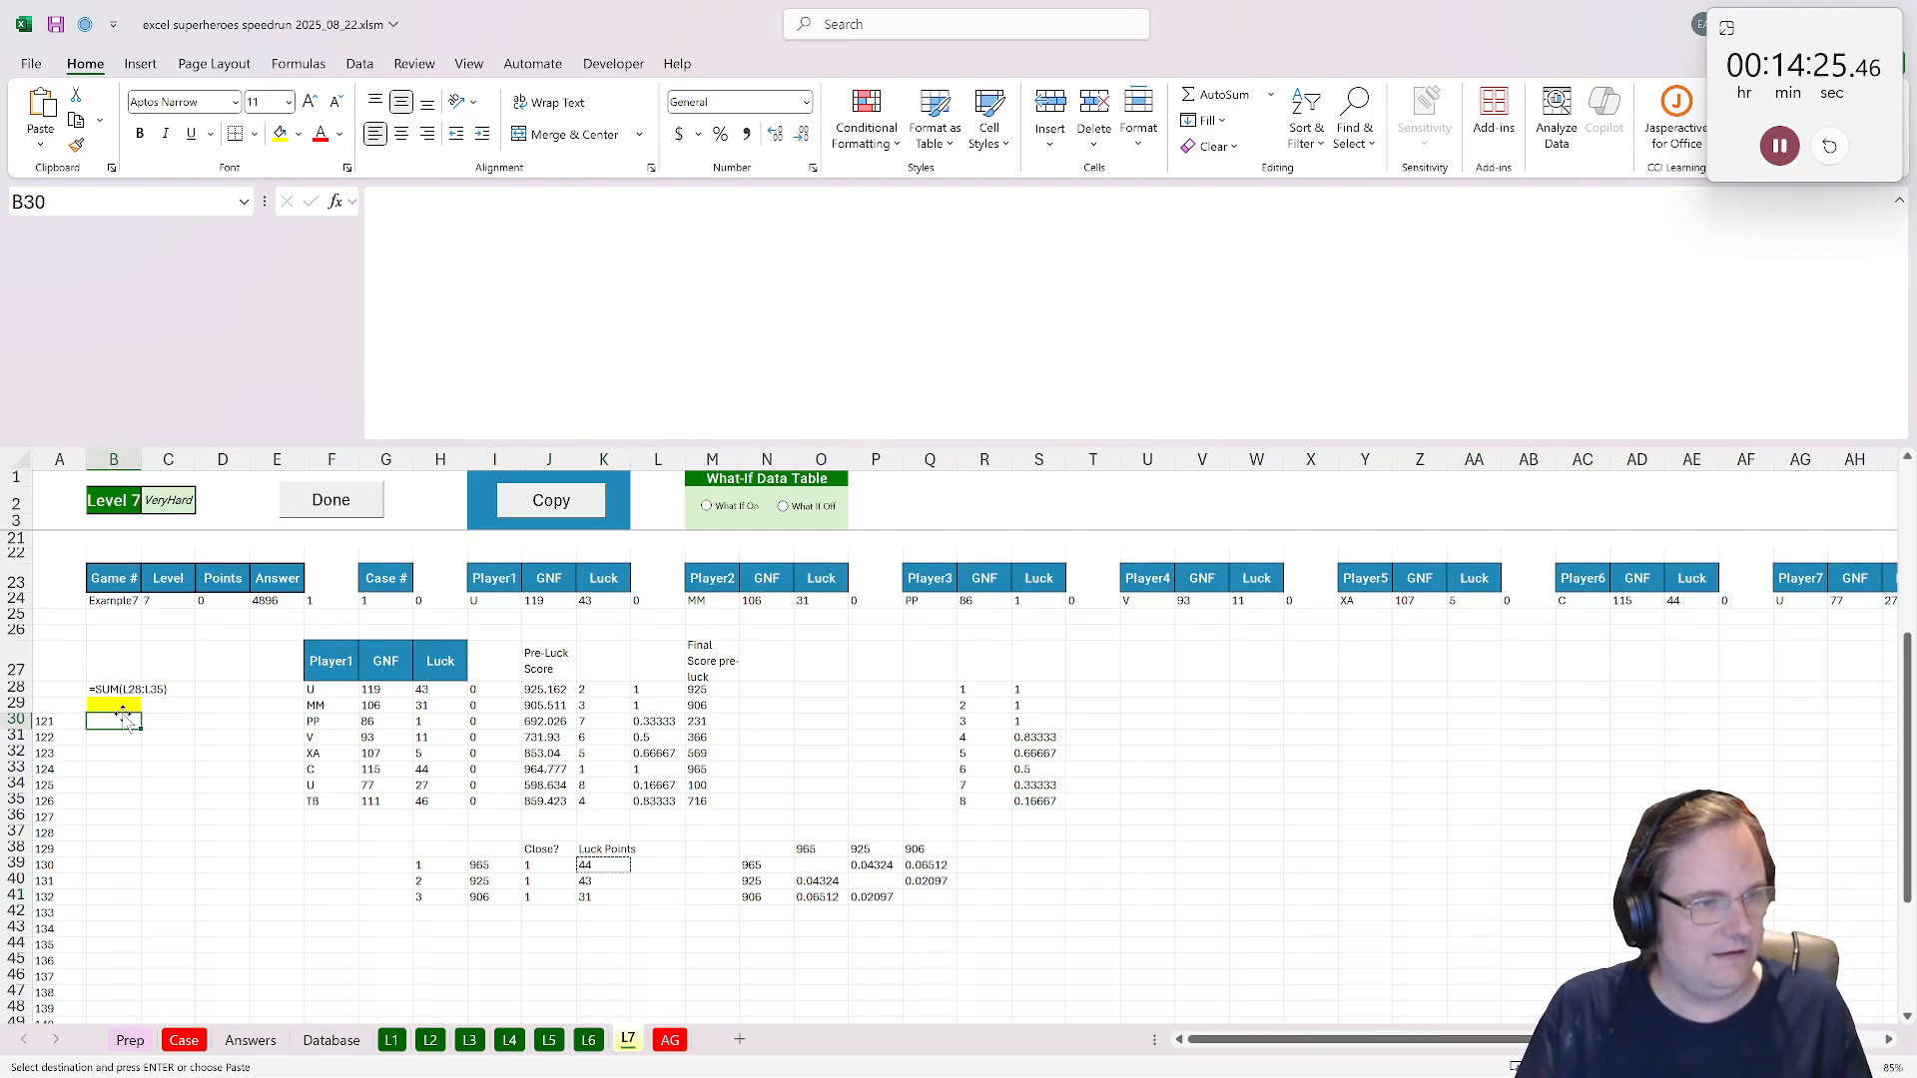
type("=sum(")
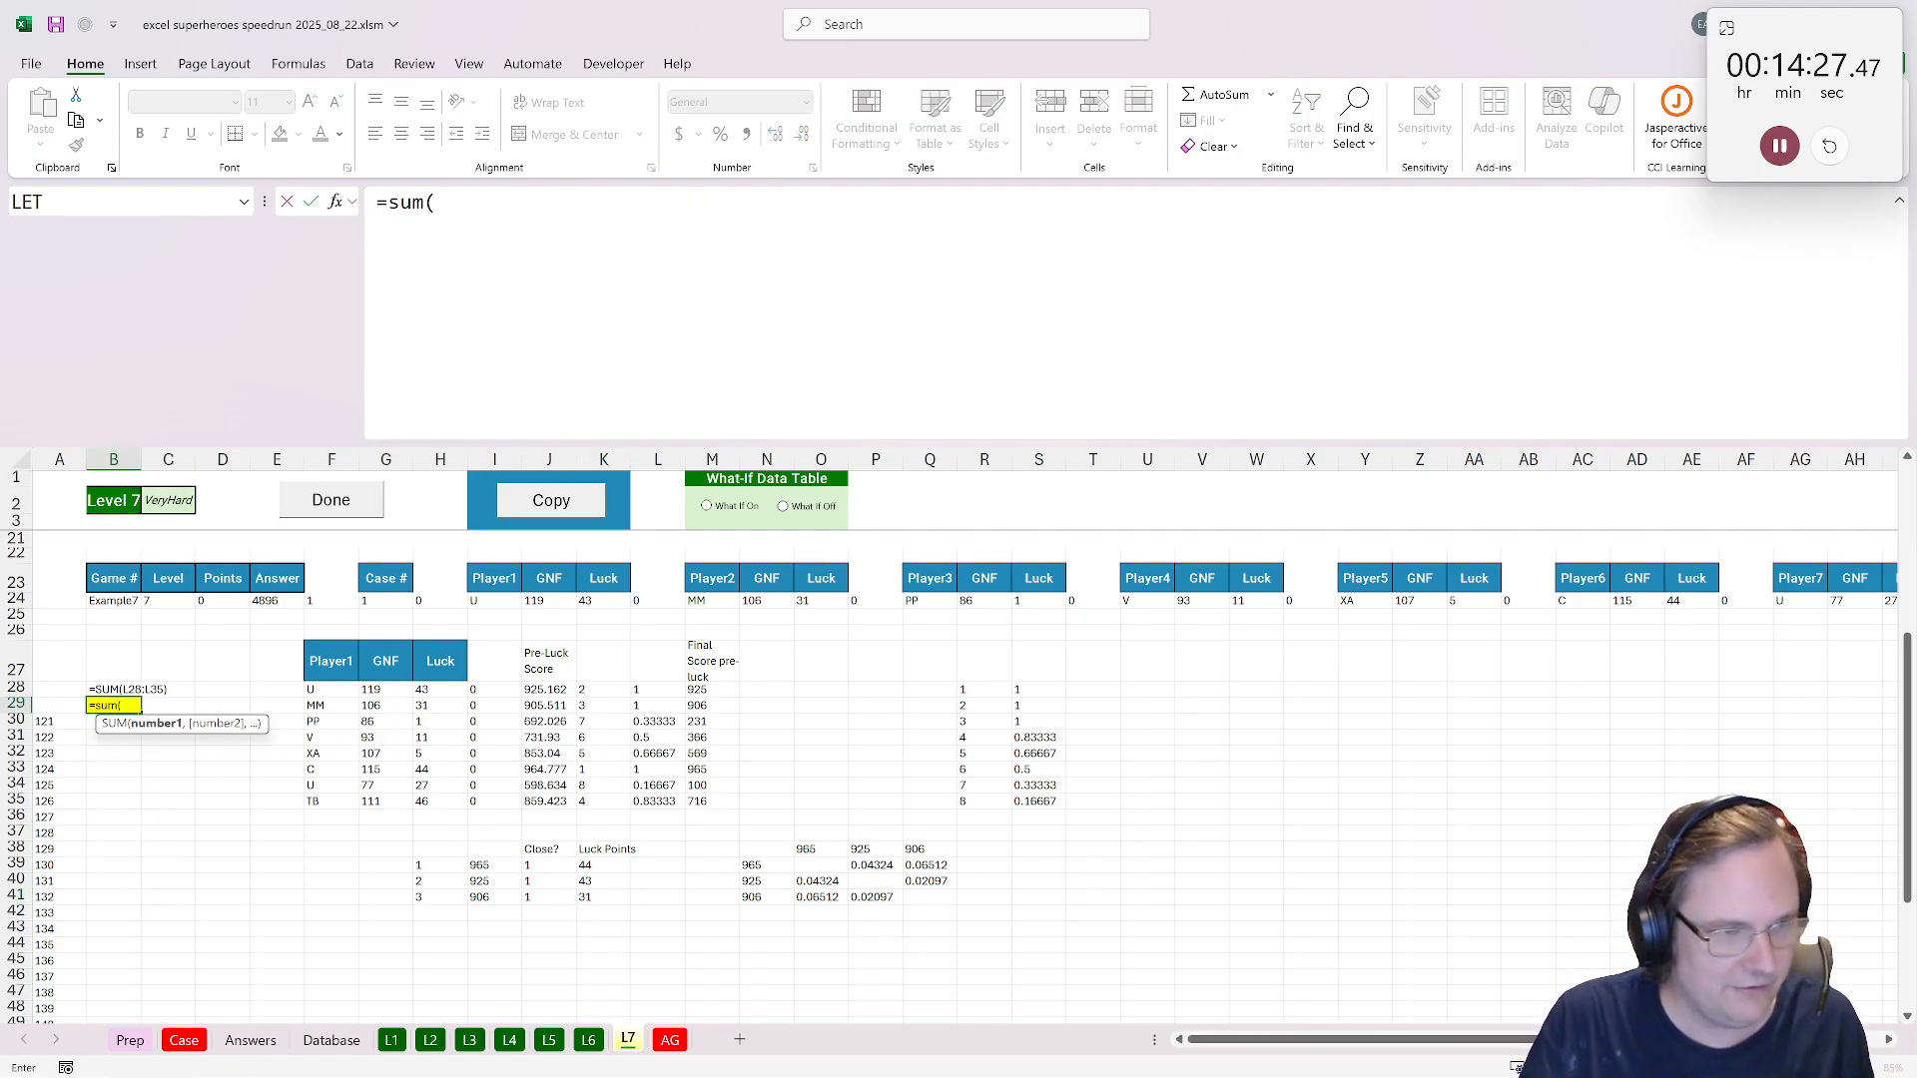
left_click_drag(716, 688, 712, 801)
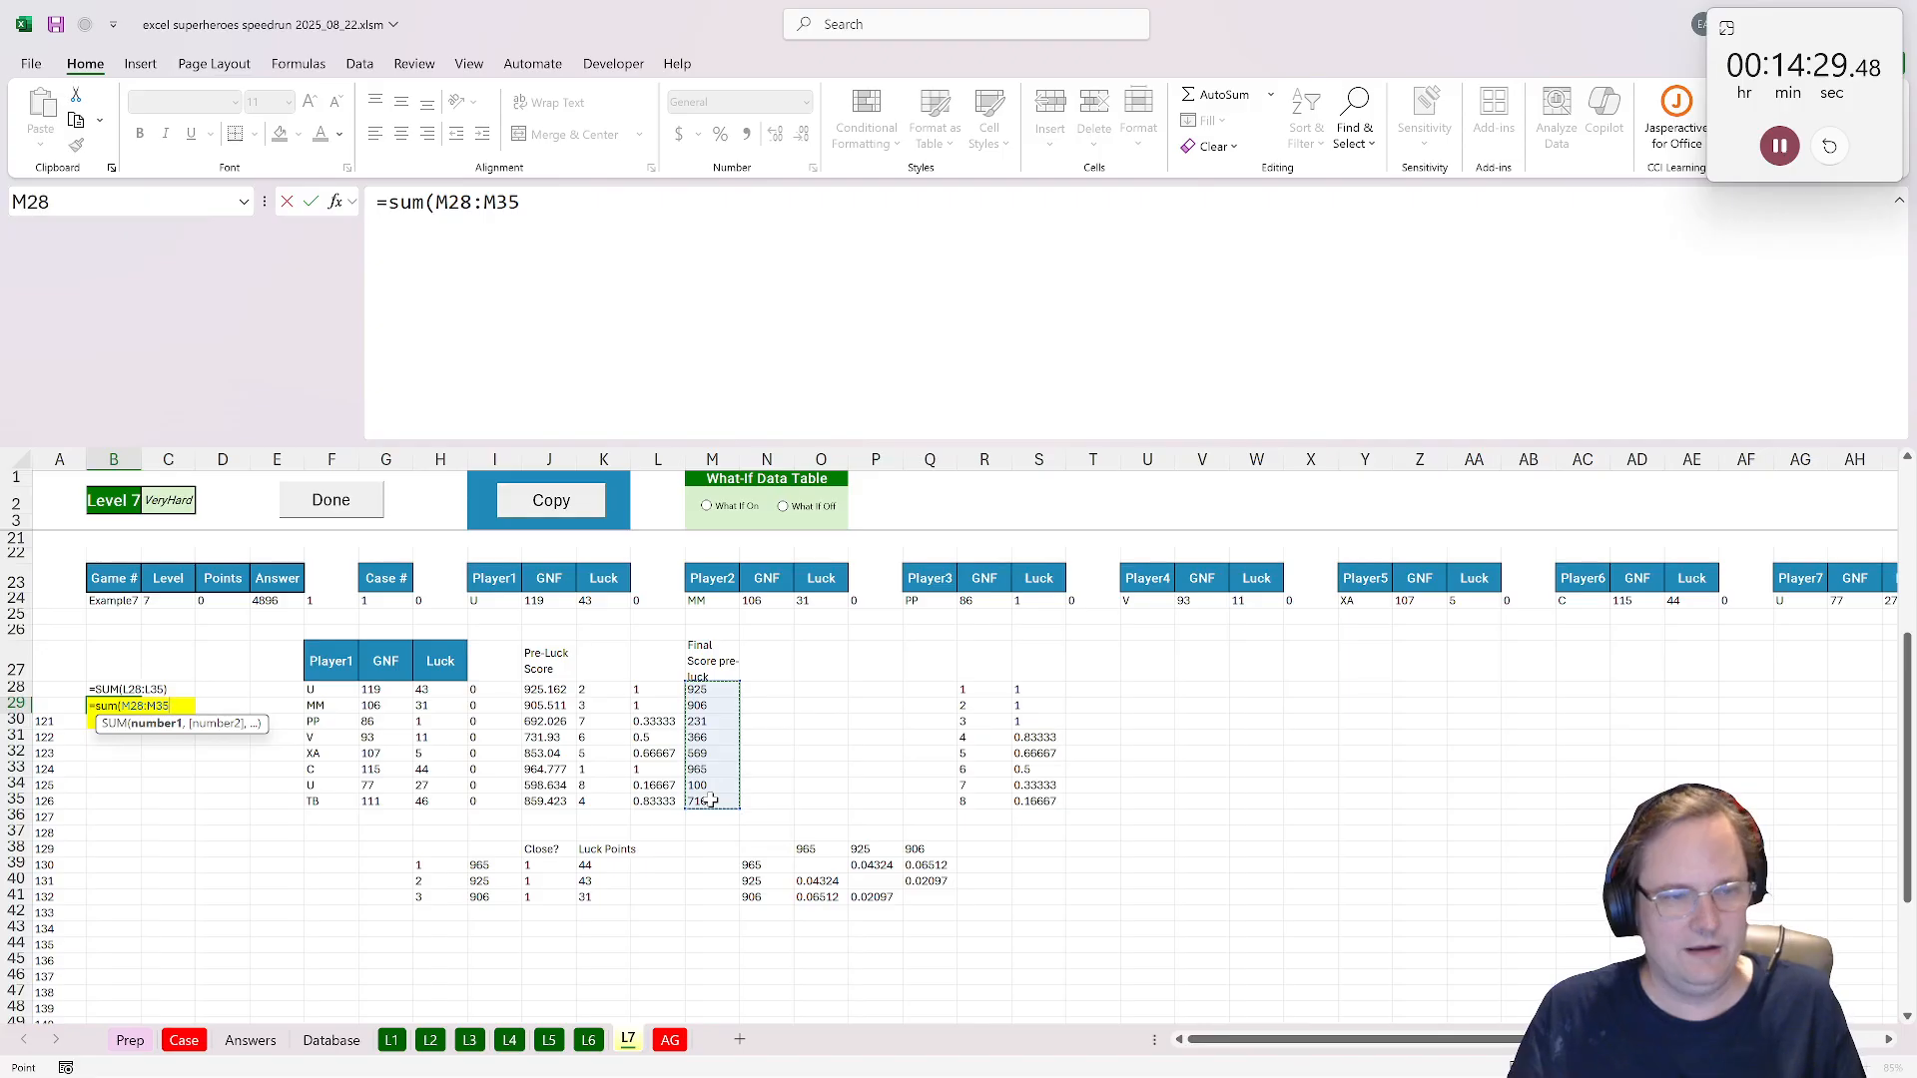
type(",")
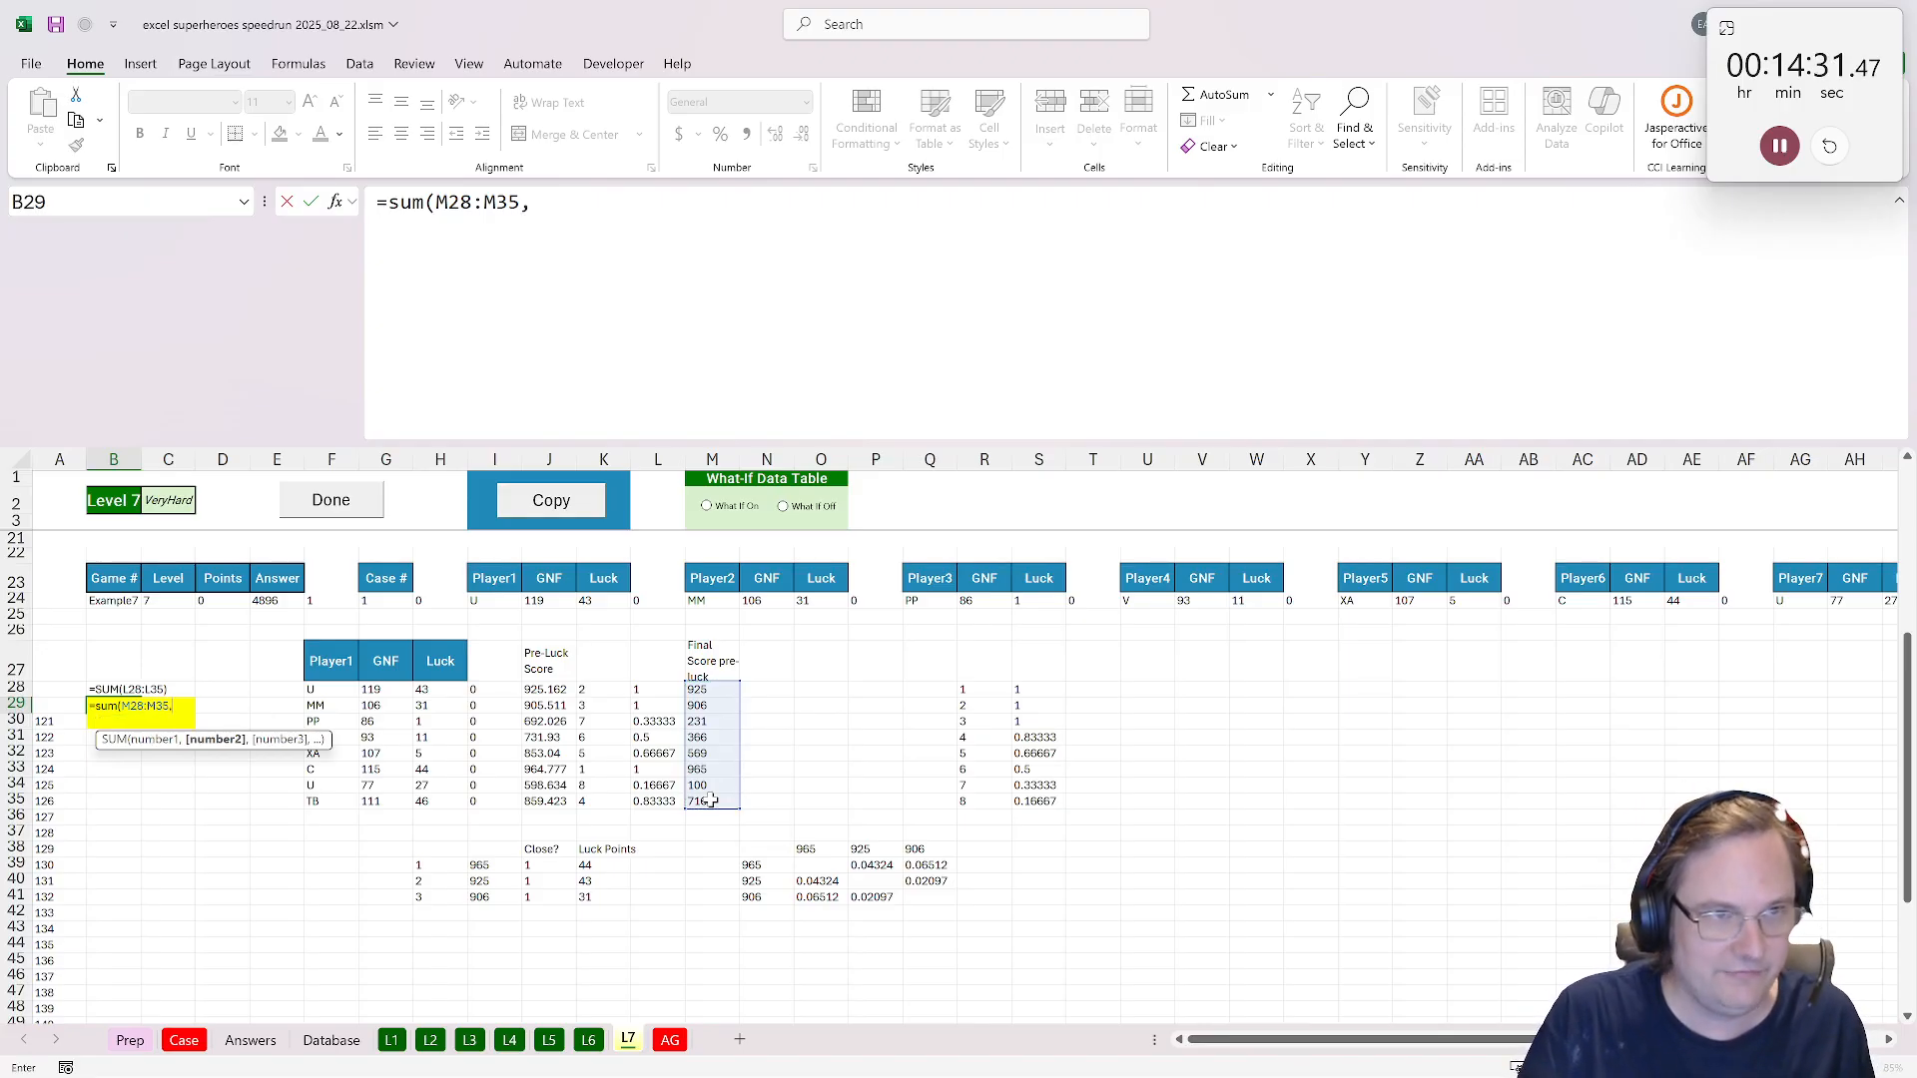
left_click_drag(596, 866, 600, 899)
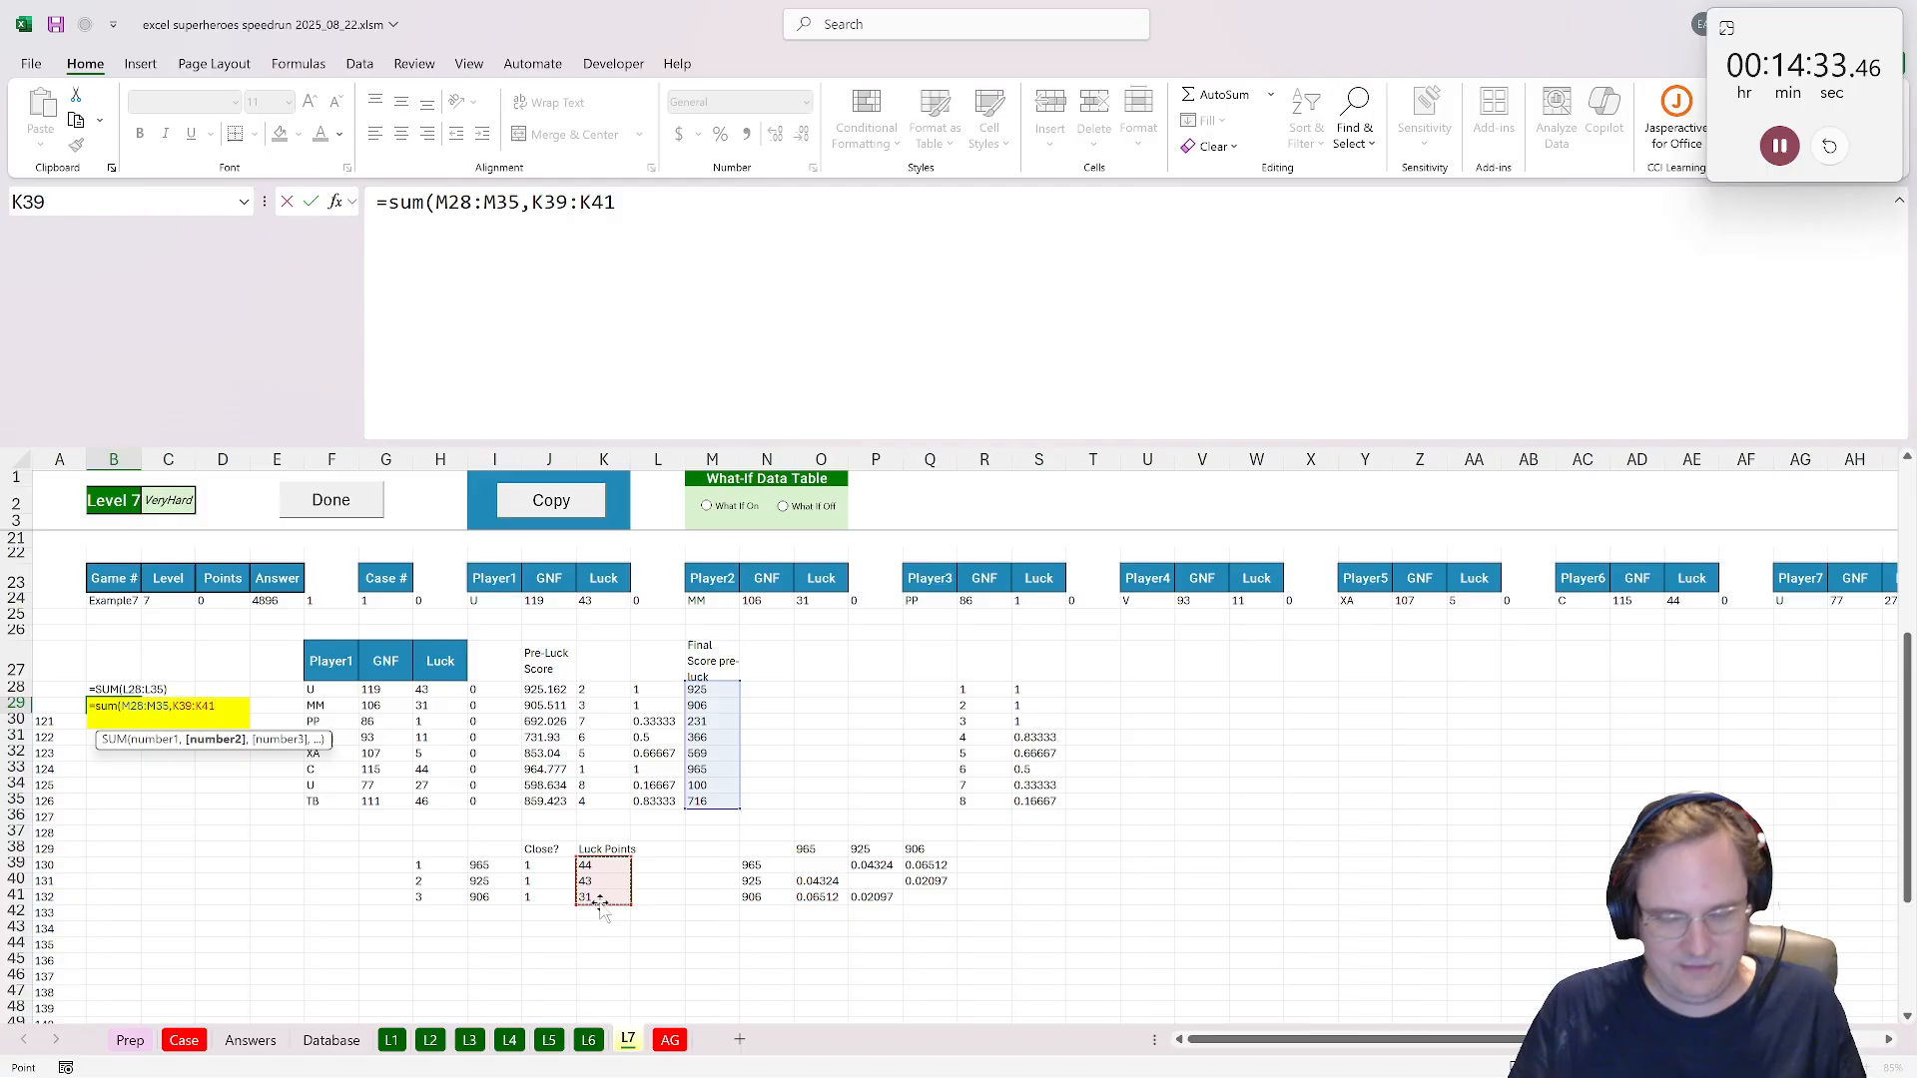
key("ctrl+Return")
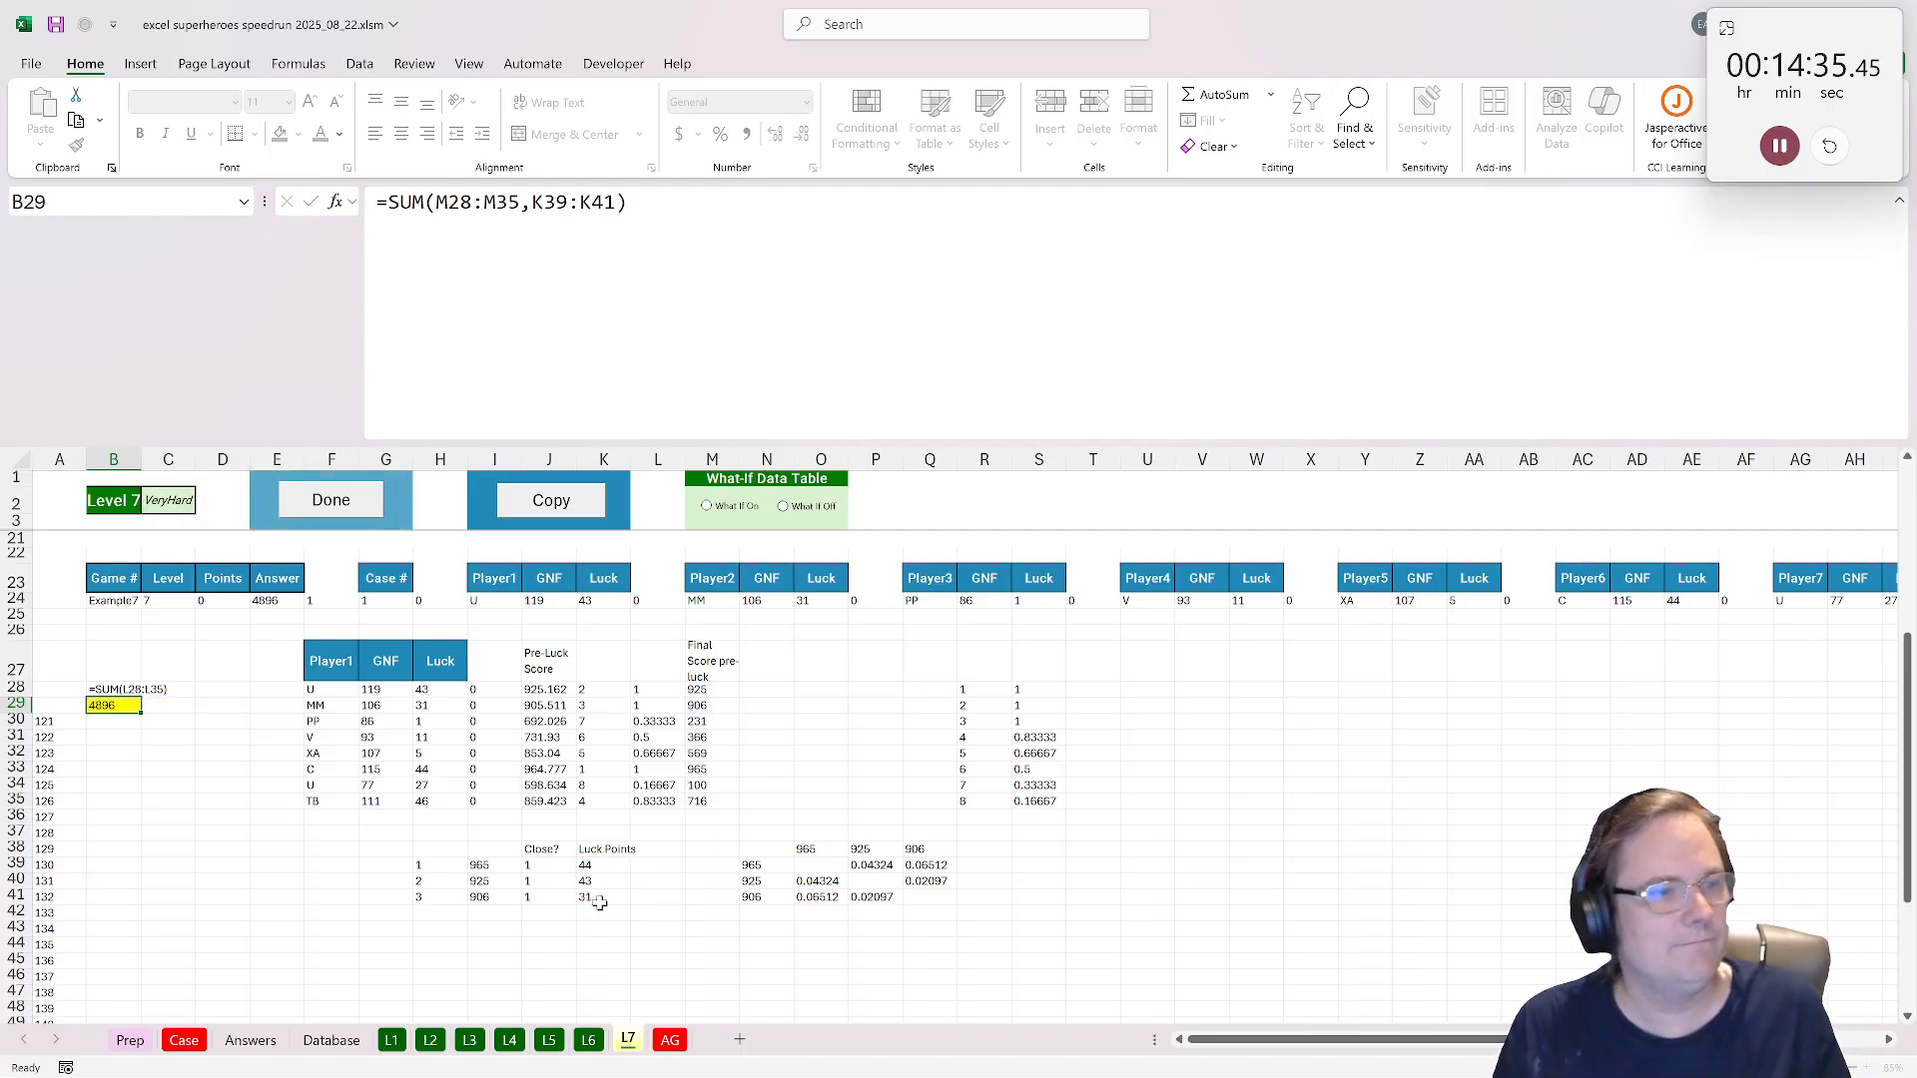
Run the Done macro to calculate all Level 7 games and review the Level 7 answers on the Case sheet.
left_click(323, 506)
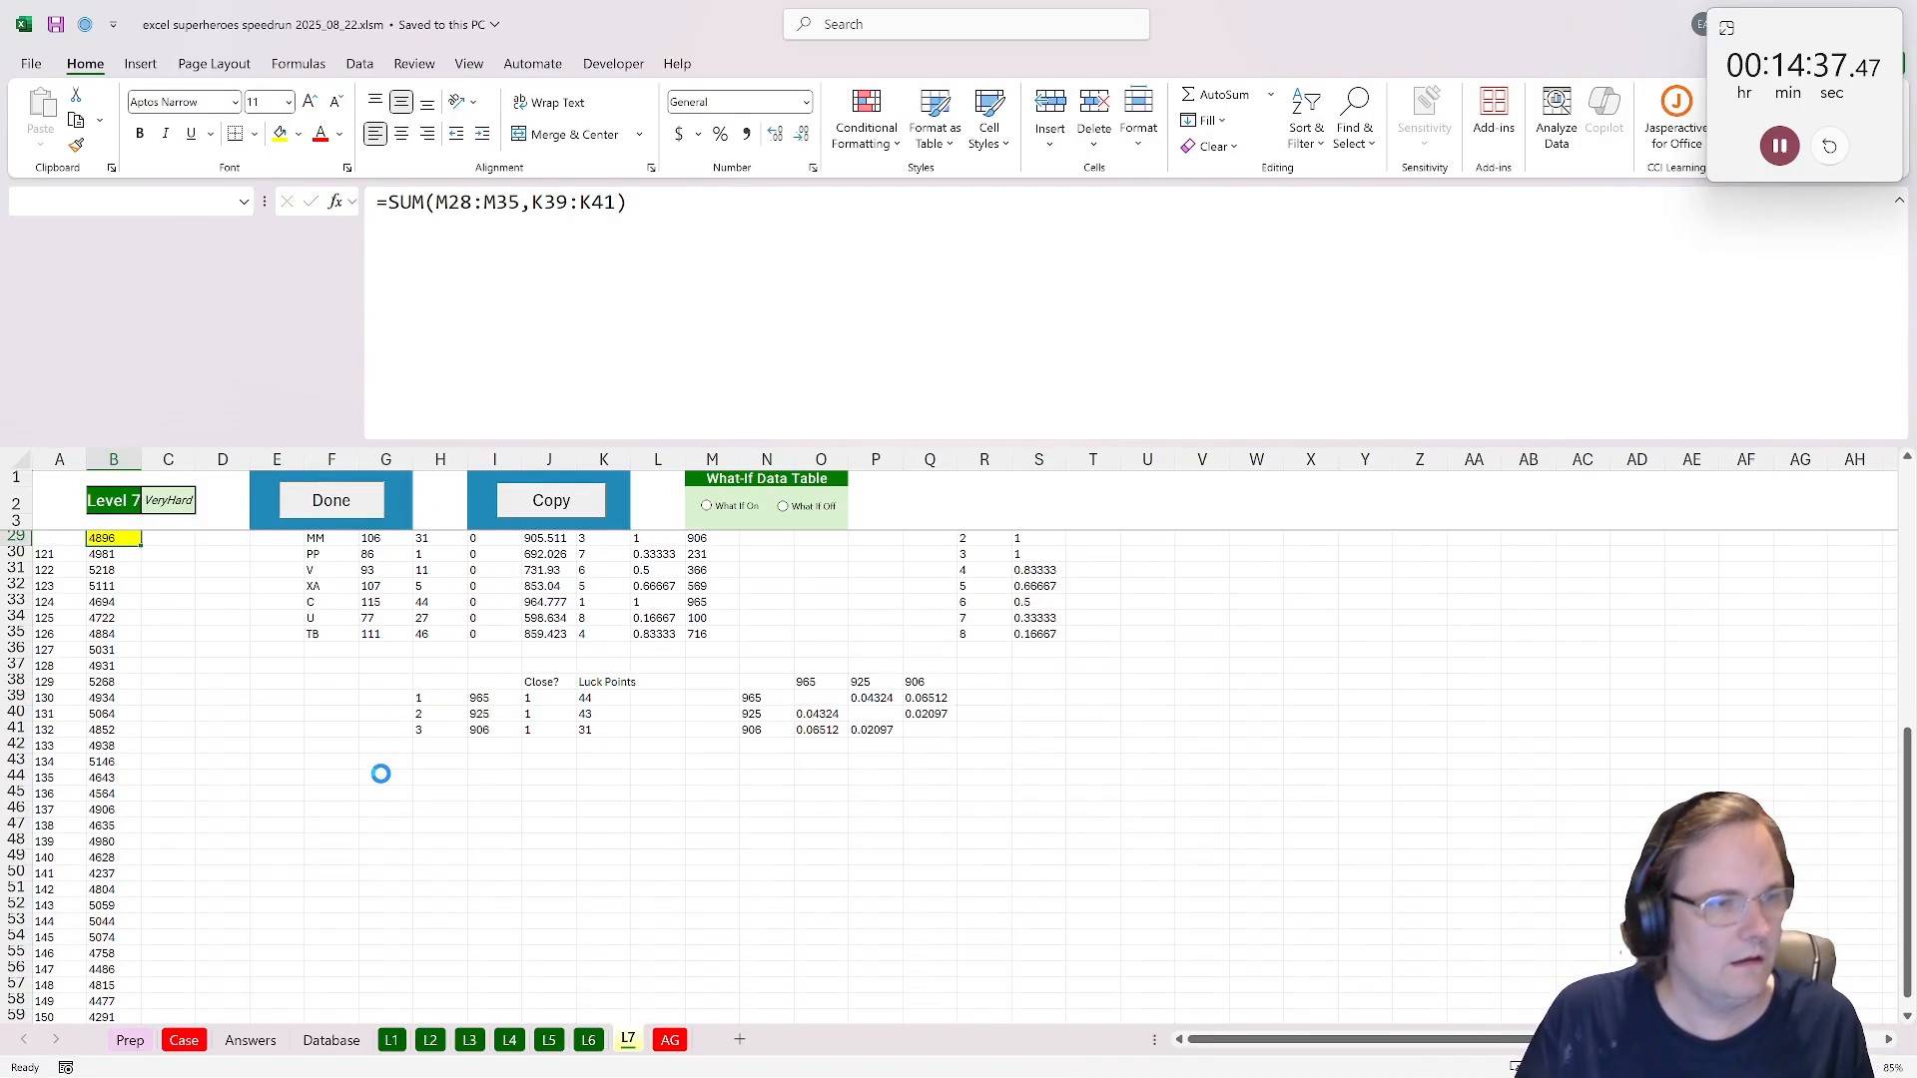
left_click(184, 1039)
scroll(258, 934, "down", 10)
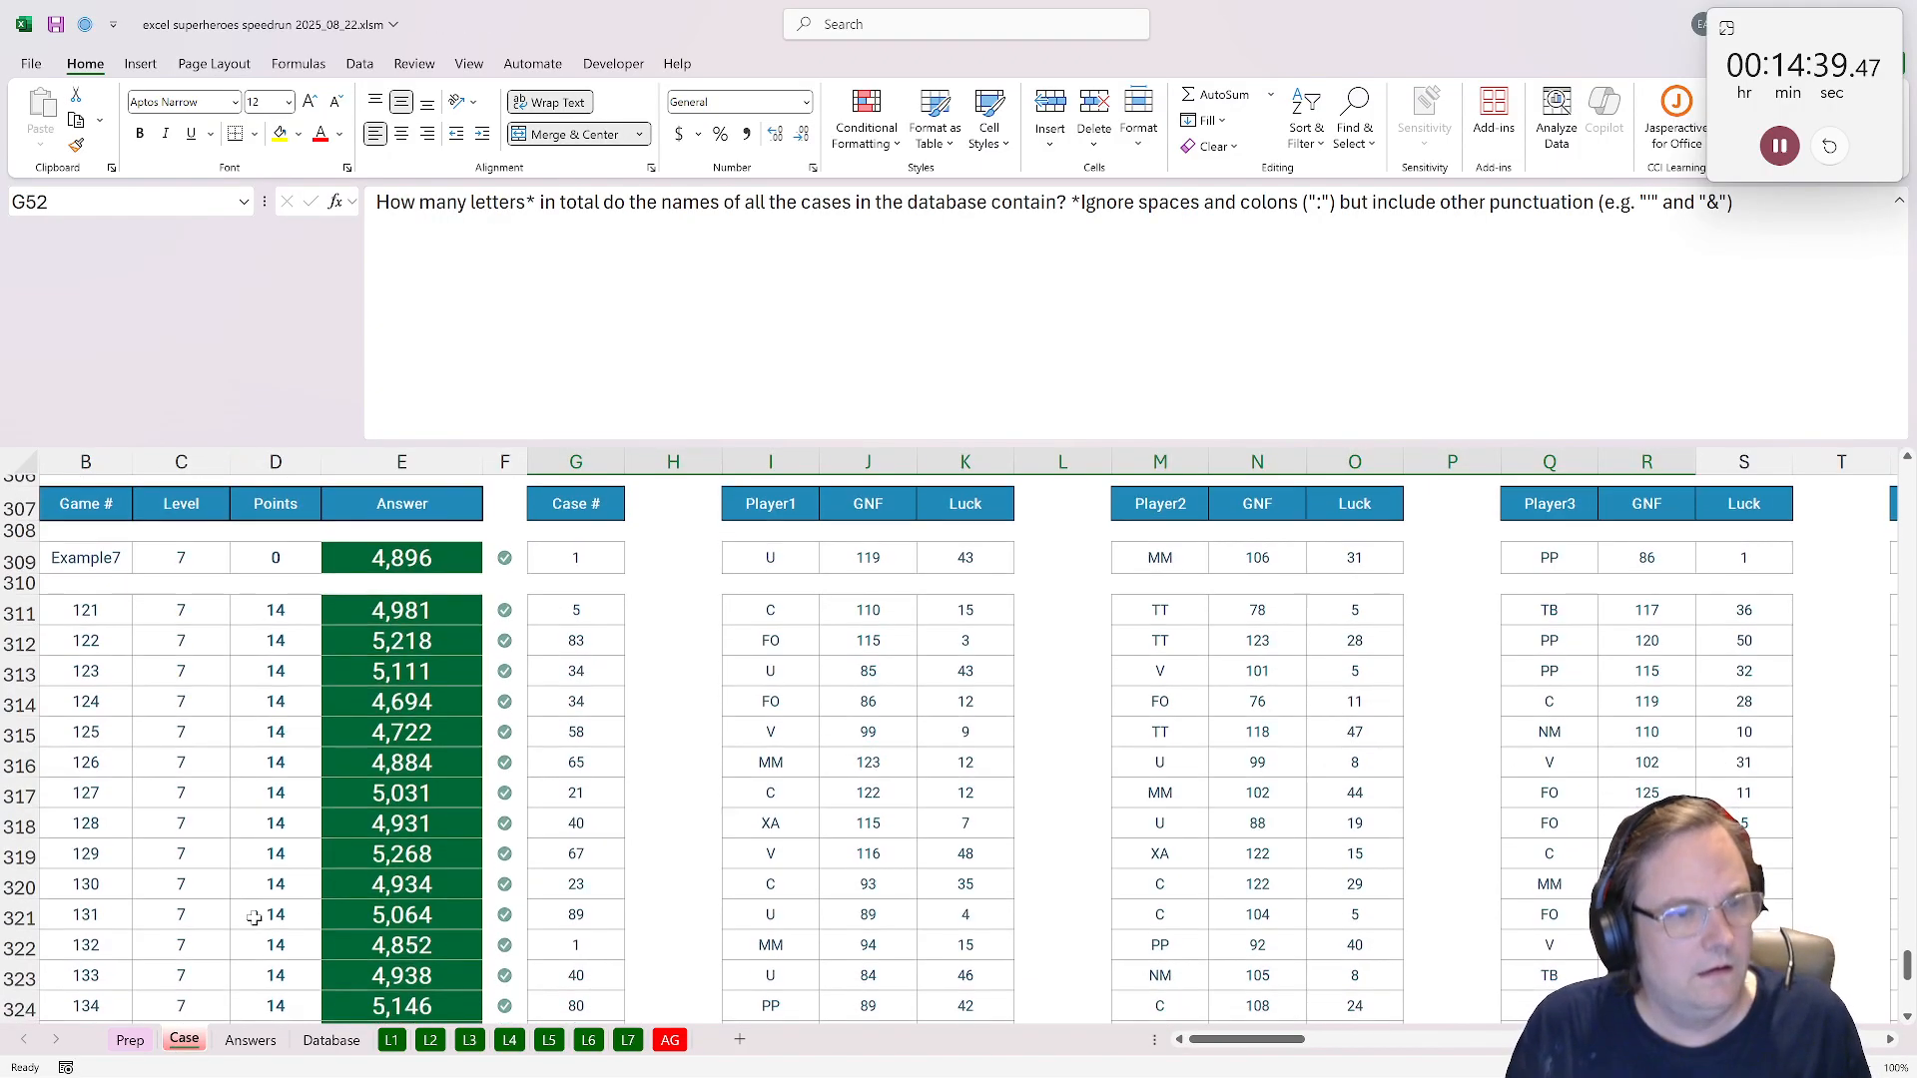
Go to the bonus questions on the Case sheet and read what Bonus 1 asks.
scroll(868, 944, "up", 4)
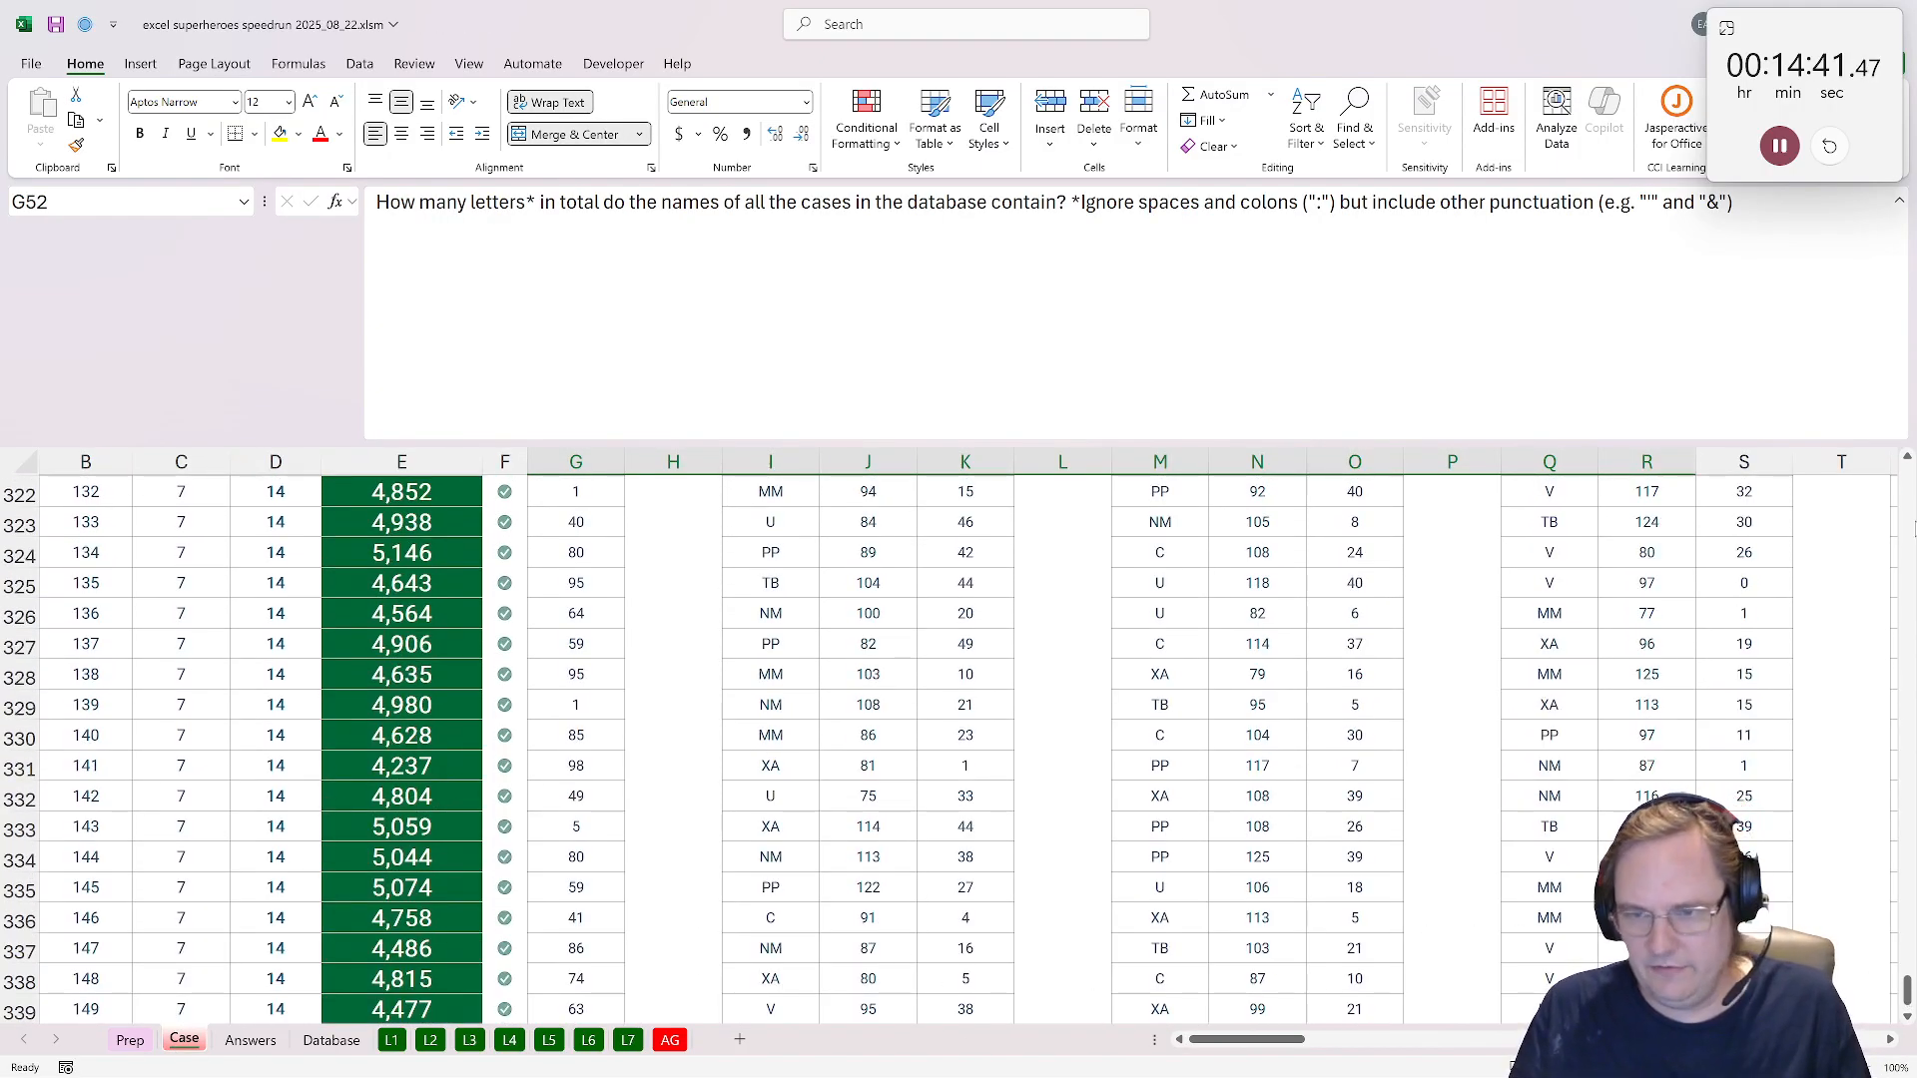
left_click_drag(1906, 997, 1873, 589)
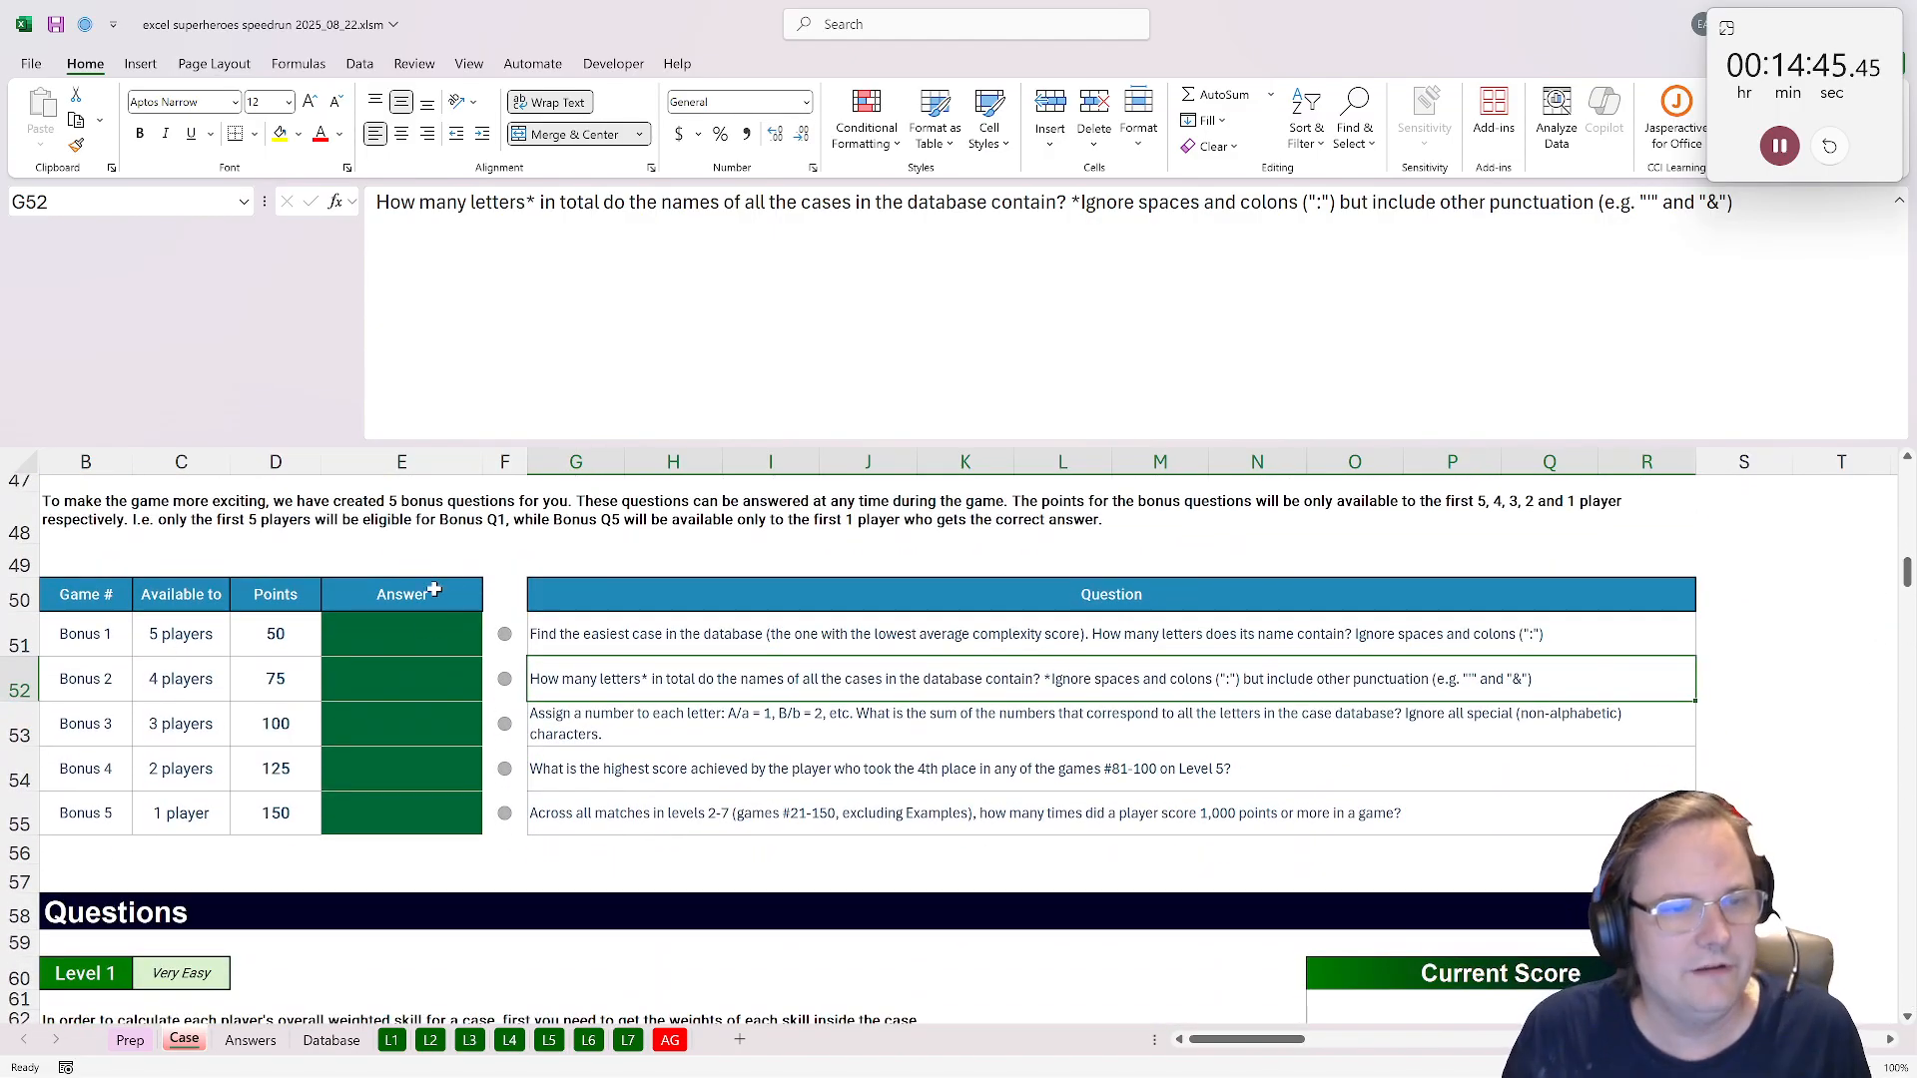
left_click(439, 634)
Add filters to the header row (row 2) of the case table on the Database sheet.
left_click(332, 1040)
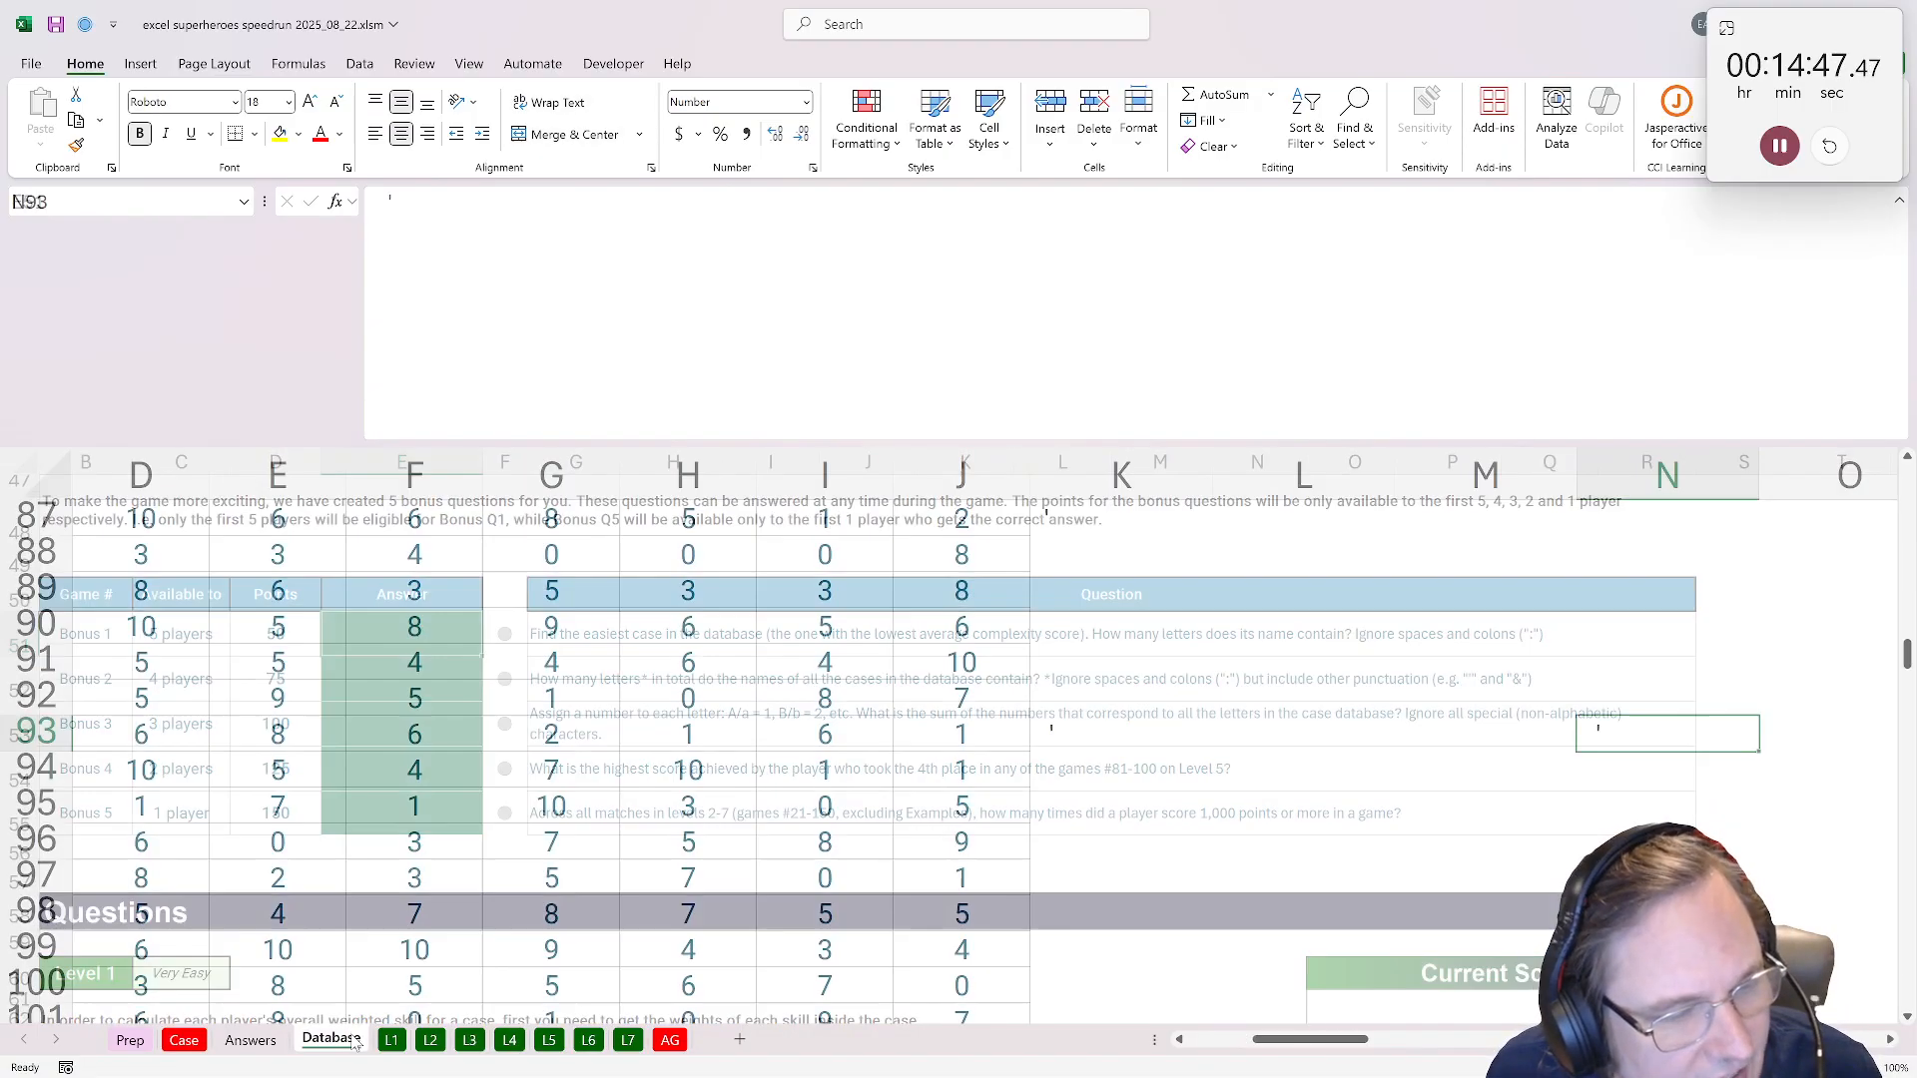
scroll(493, 747, "up", 17)
scroll(493, 747, "up", 11)
left_click_drag(688, 626, 891, 676)
scroll(891, 677, "down", 3)
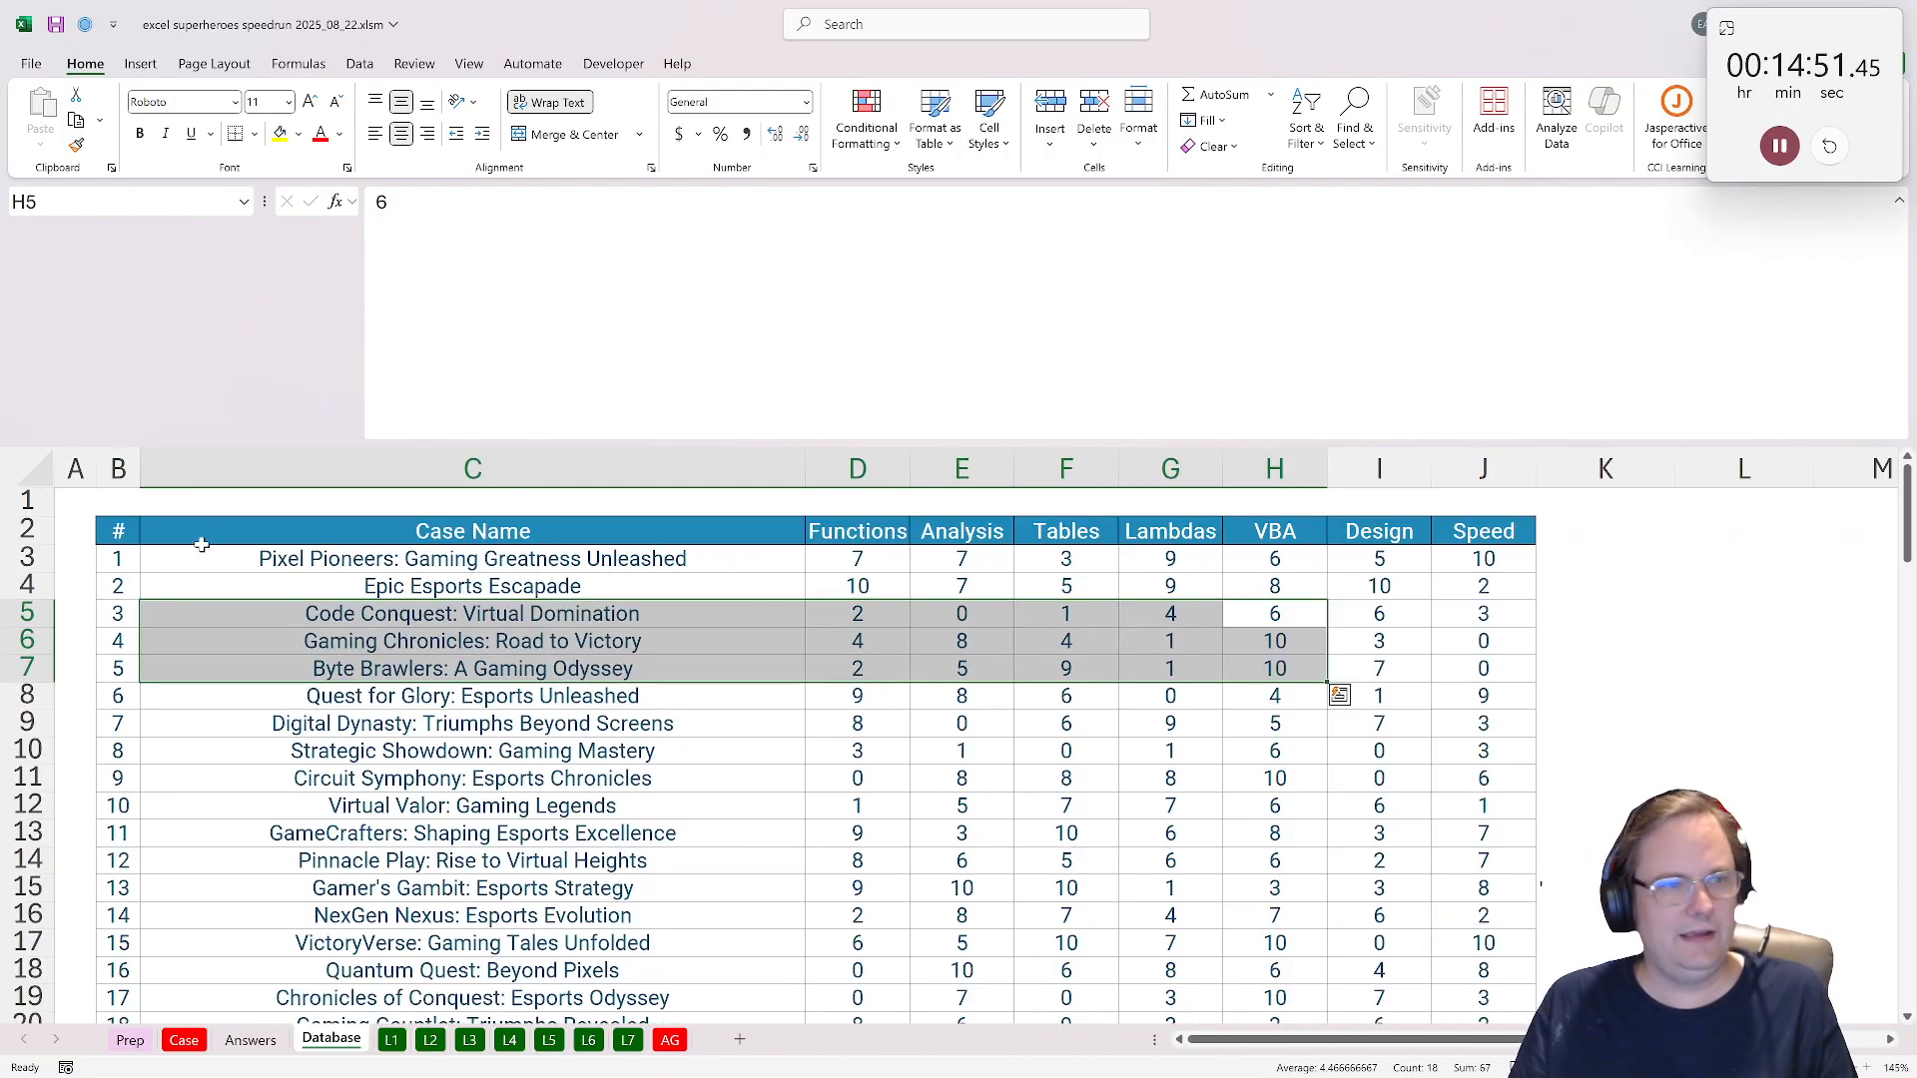
left_click(30, 530)
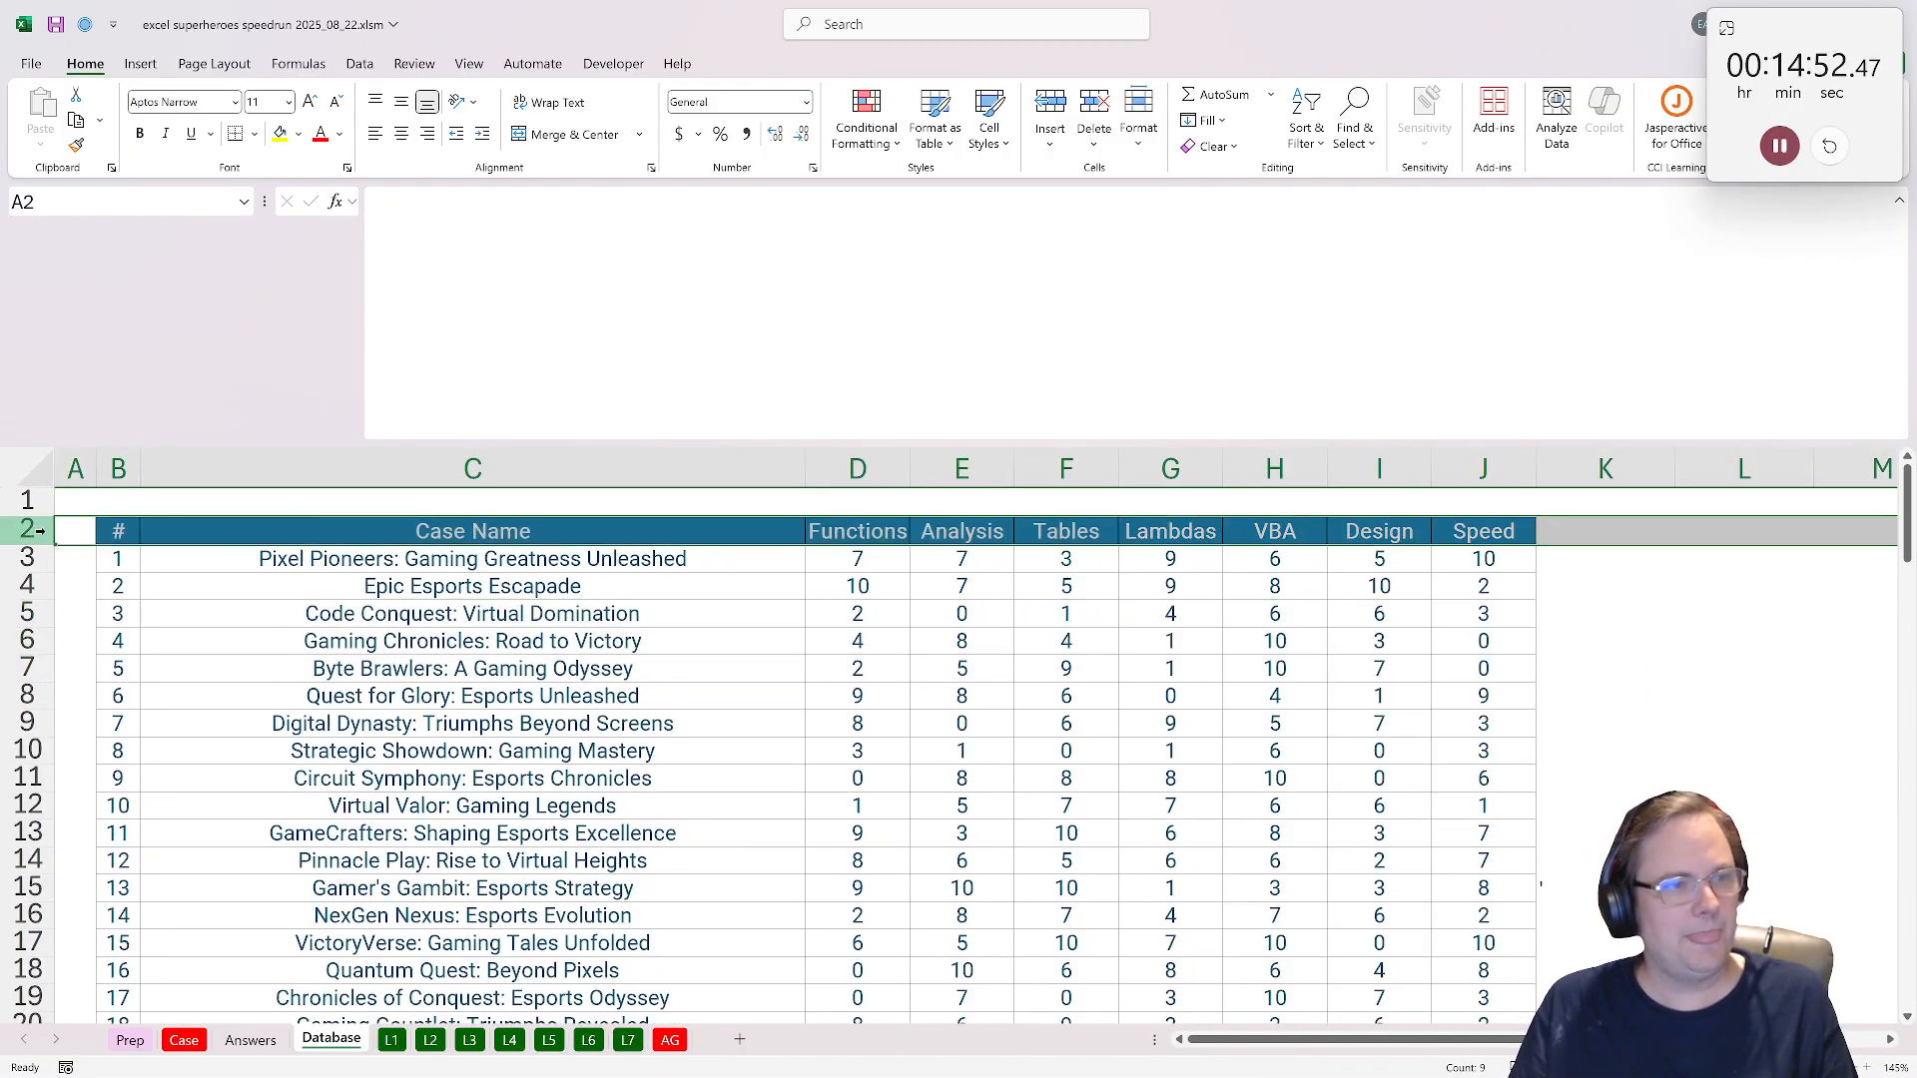
left_click(360, 63)
left_click(960, 115)
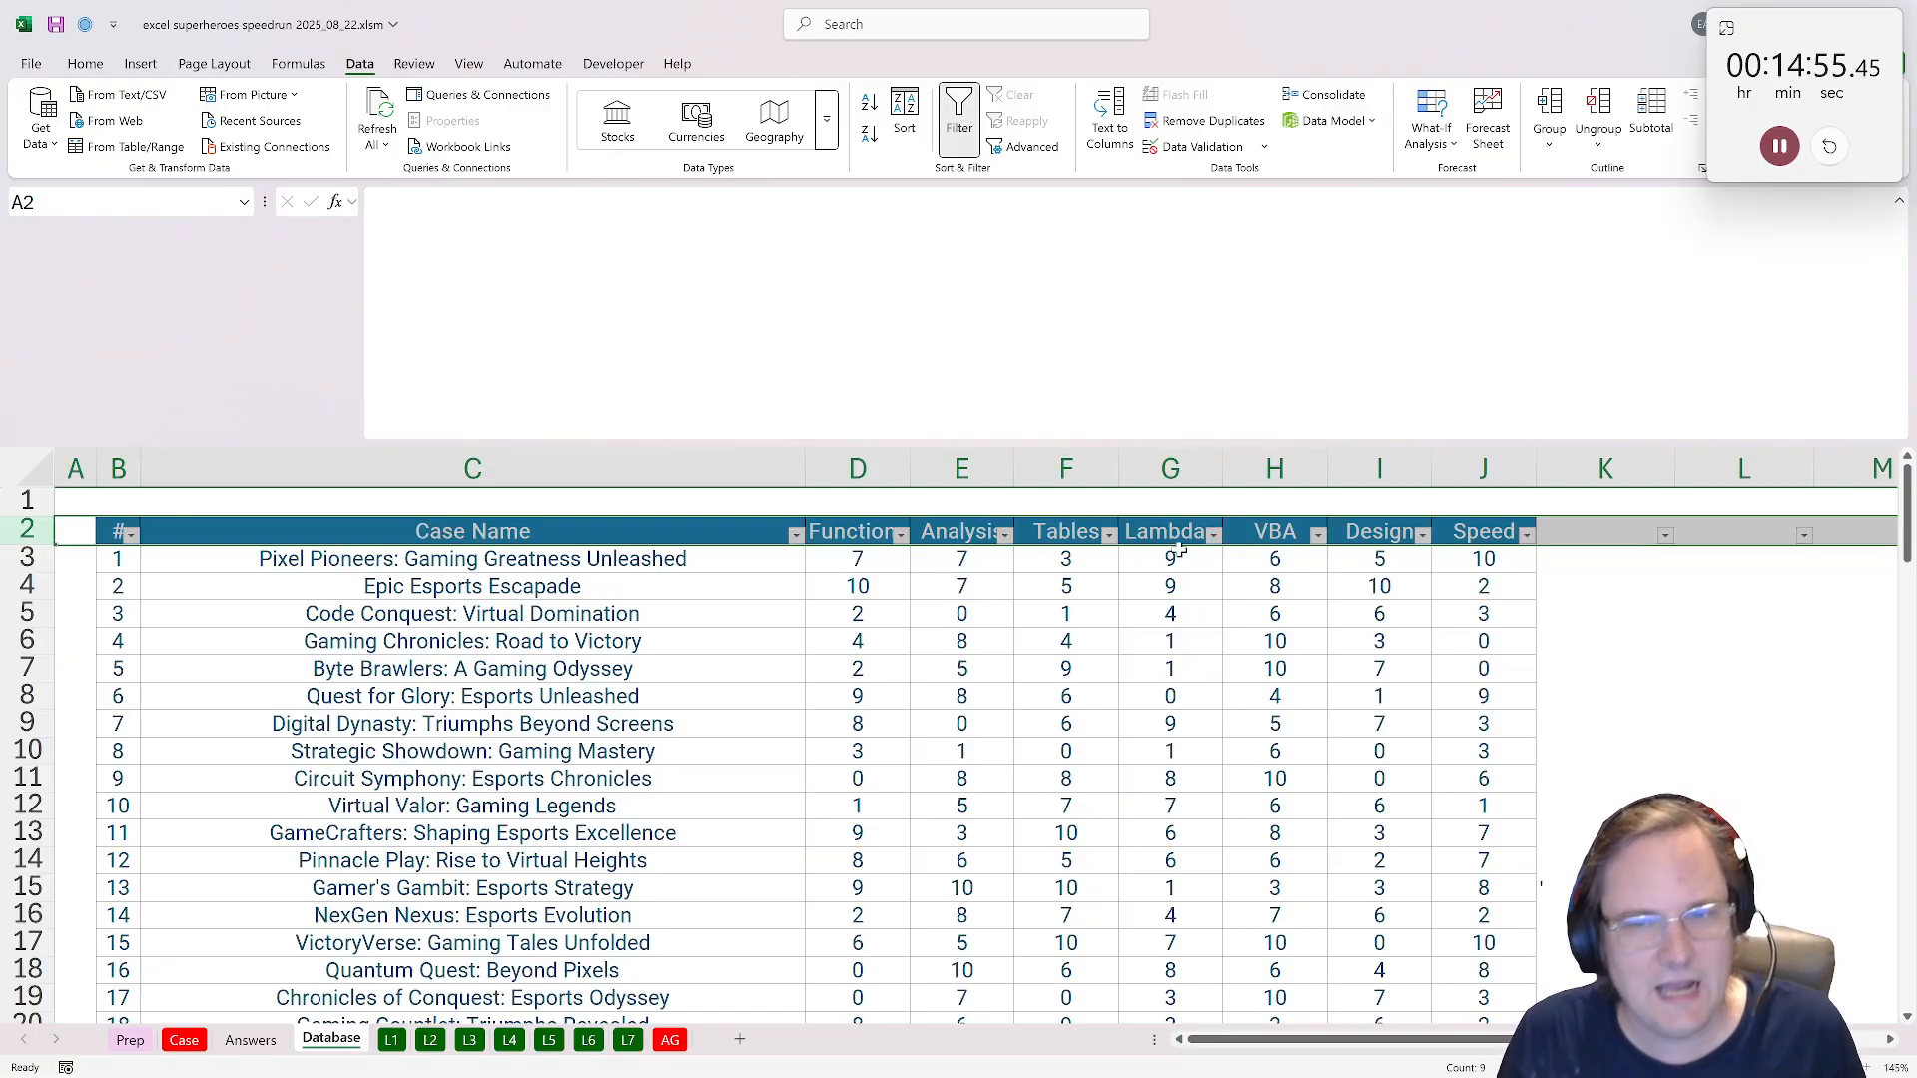
left_click(1578, 533)
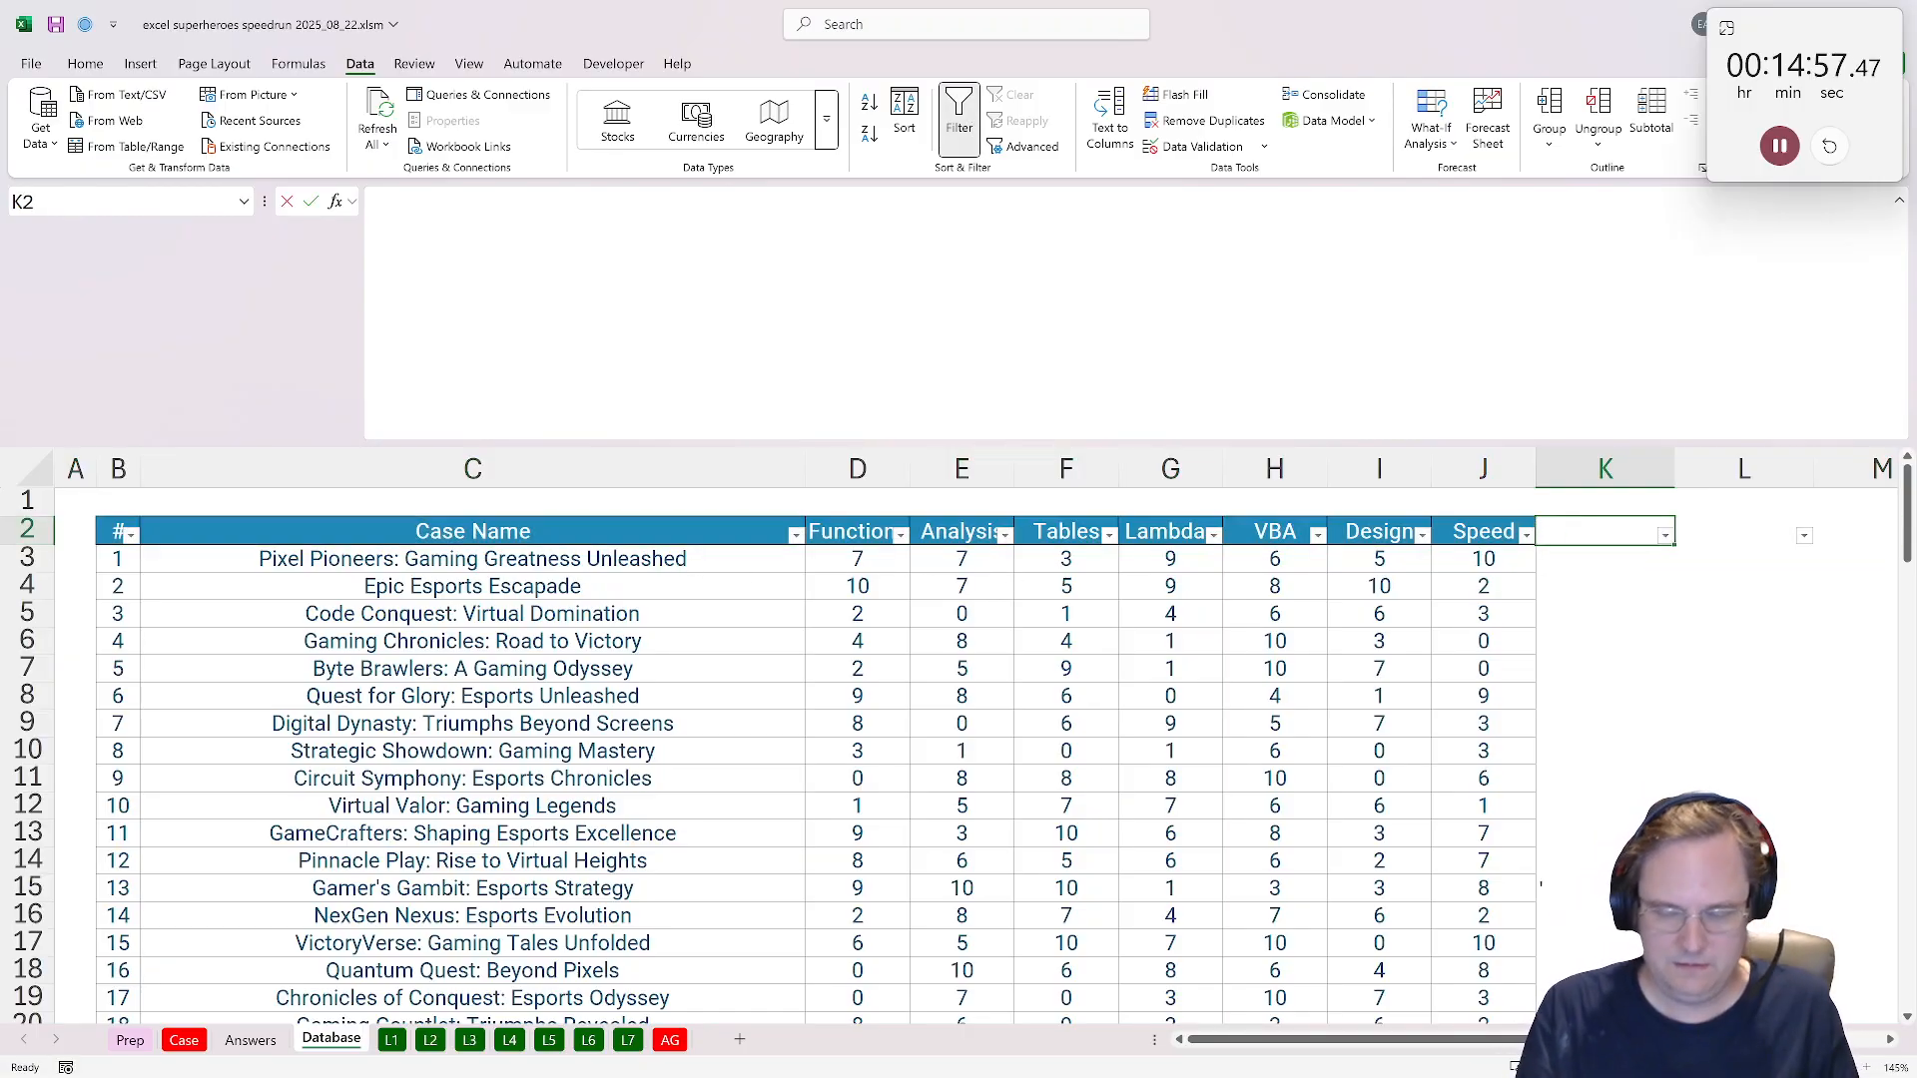
type("=Averag")
key("BackSpace")
key("BackSpace")
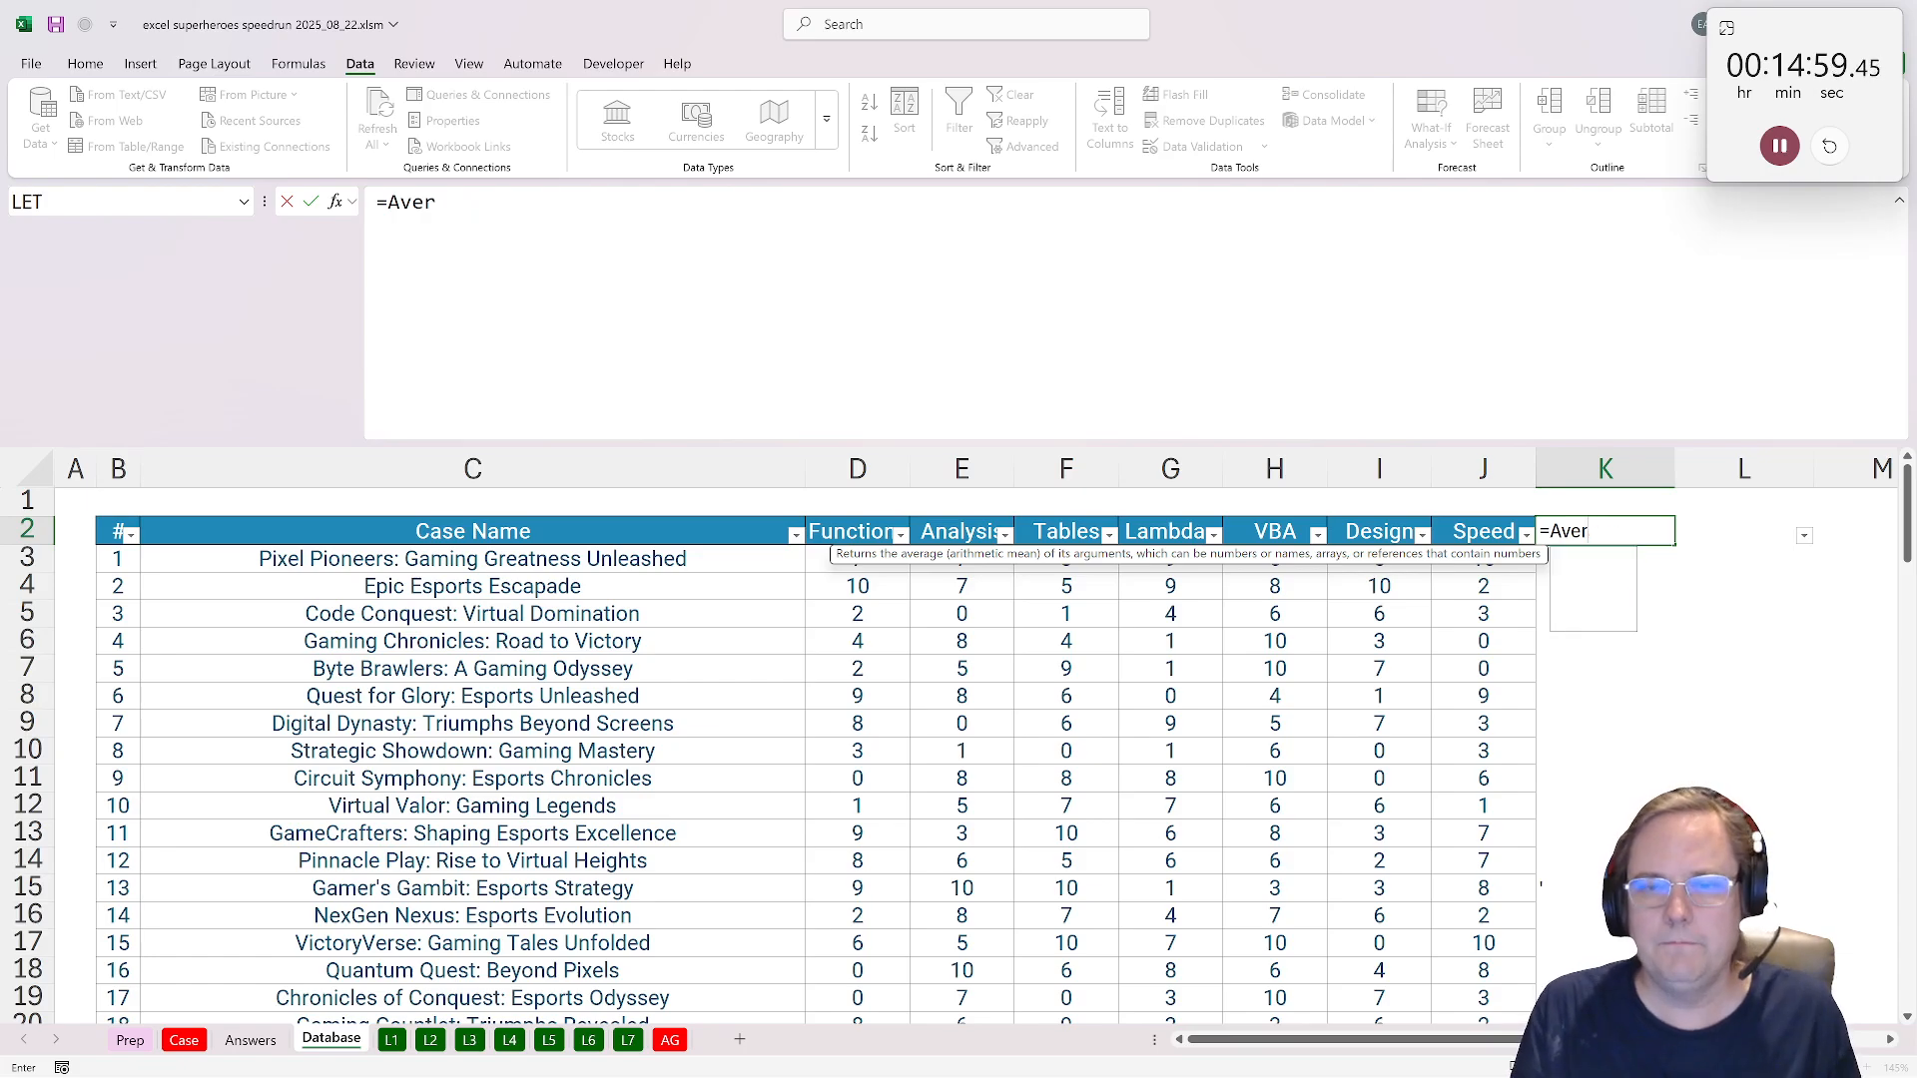
key("Escape")
key("Down")
type("=abver")
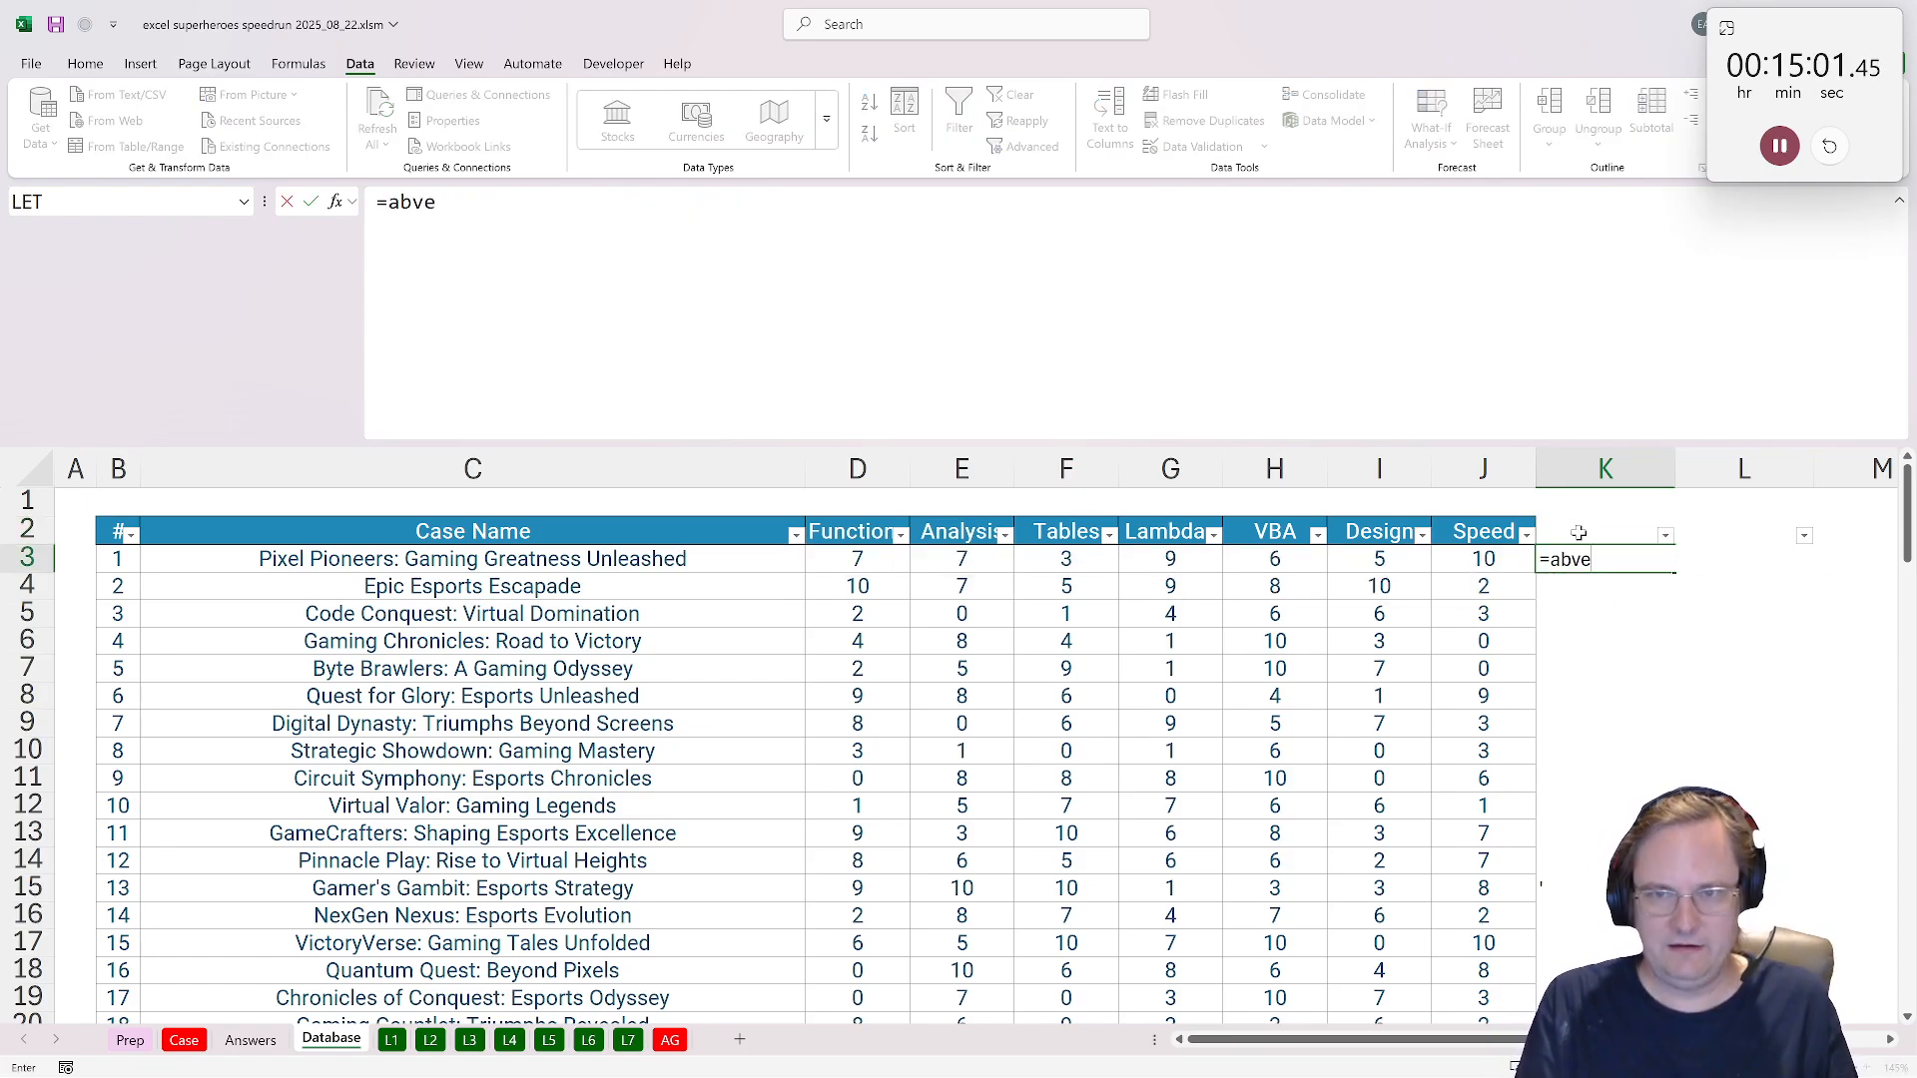
key("BackSpace")
key("BackSpace")
key("BackSpace")
type("ve")
key("ctrl+Return")
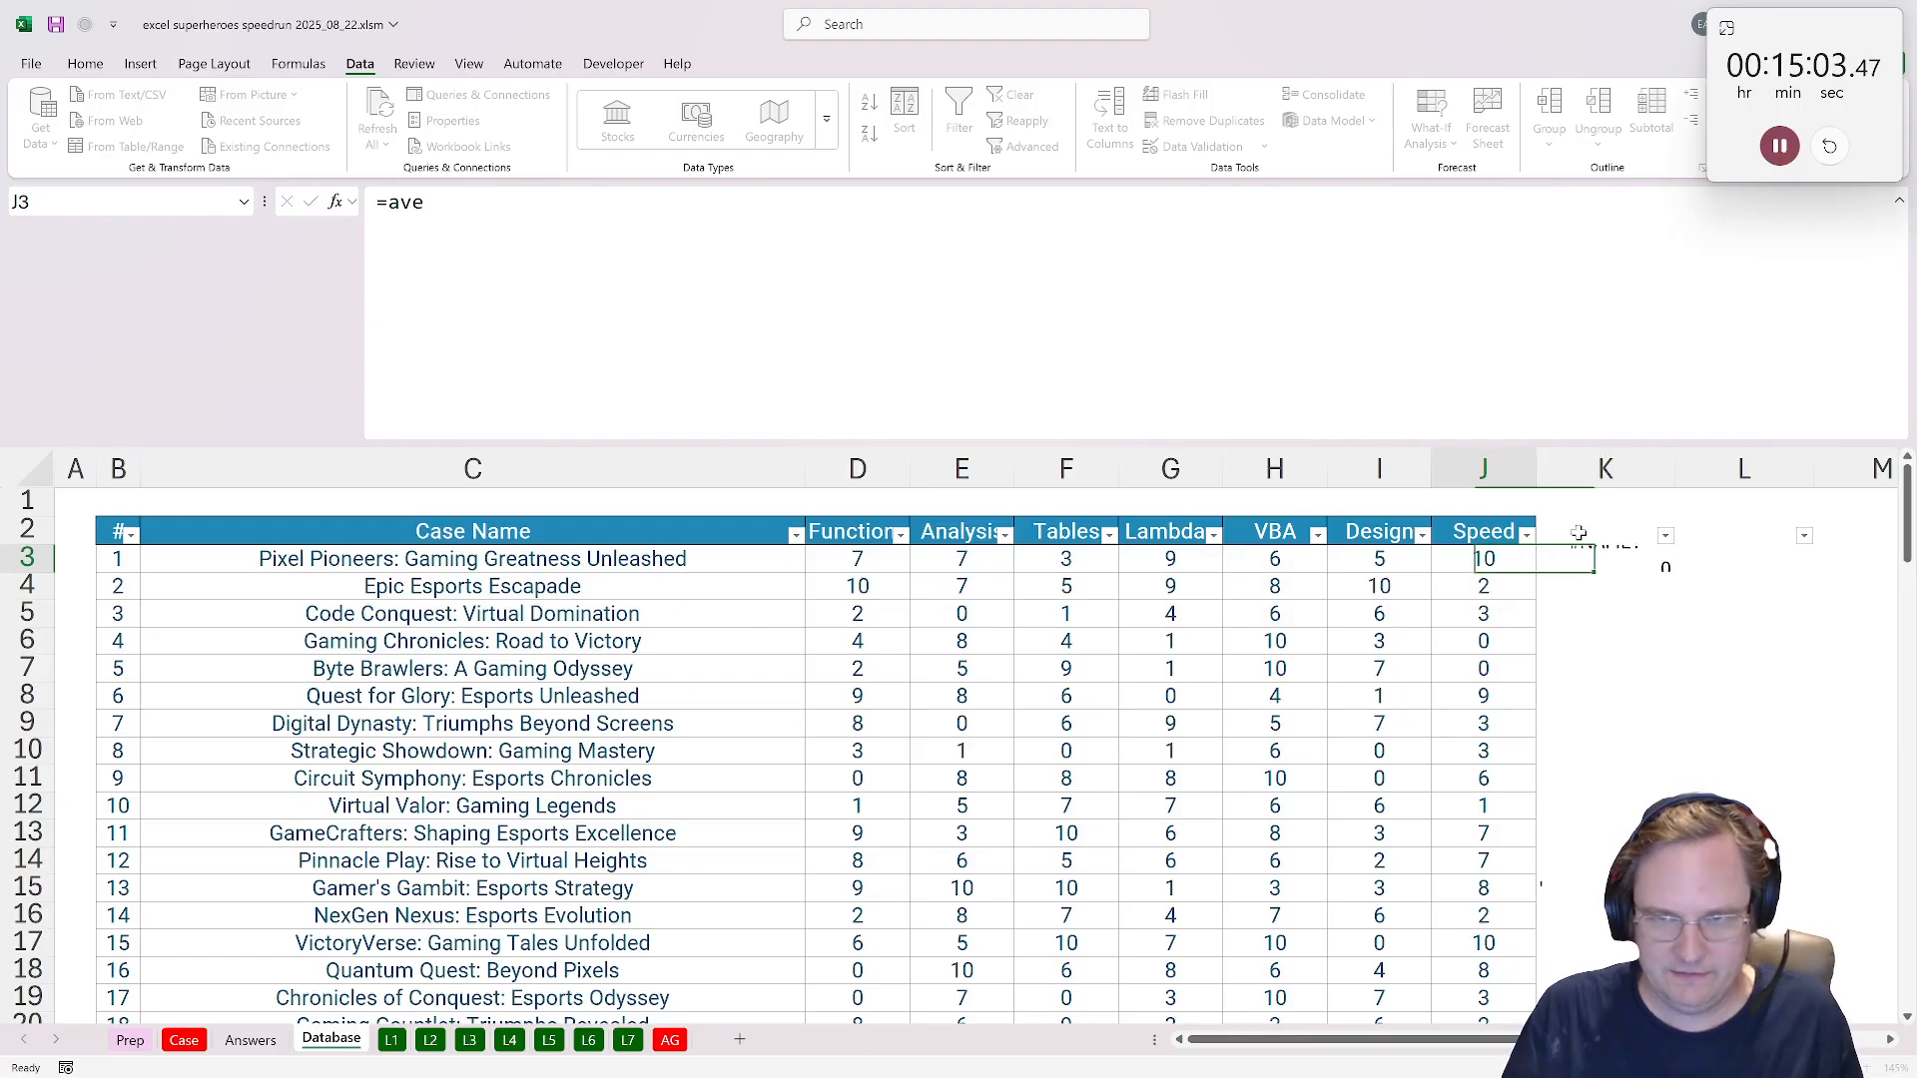
Enter =AVERAGE(D3:J3) in K3, fill it down column K, and sort the table by column K from smallest to largest.
type("=average(")
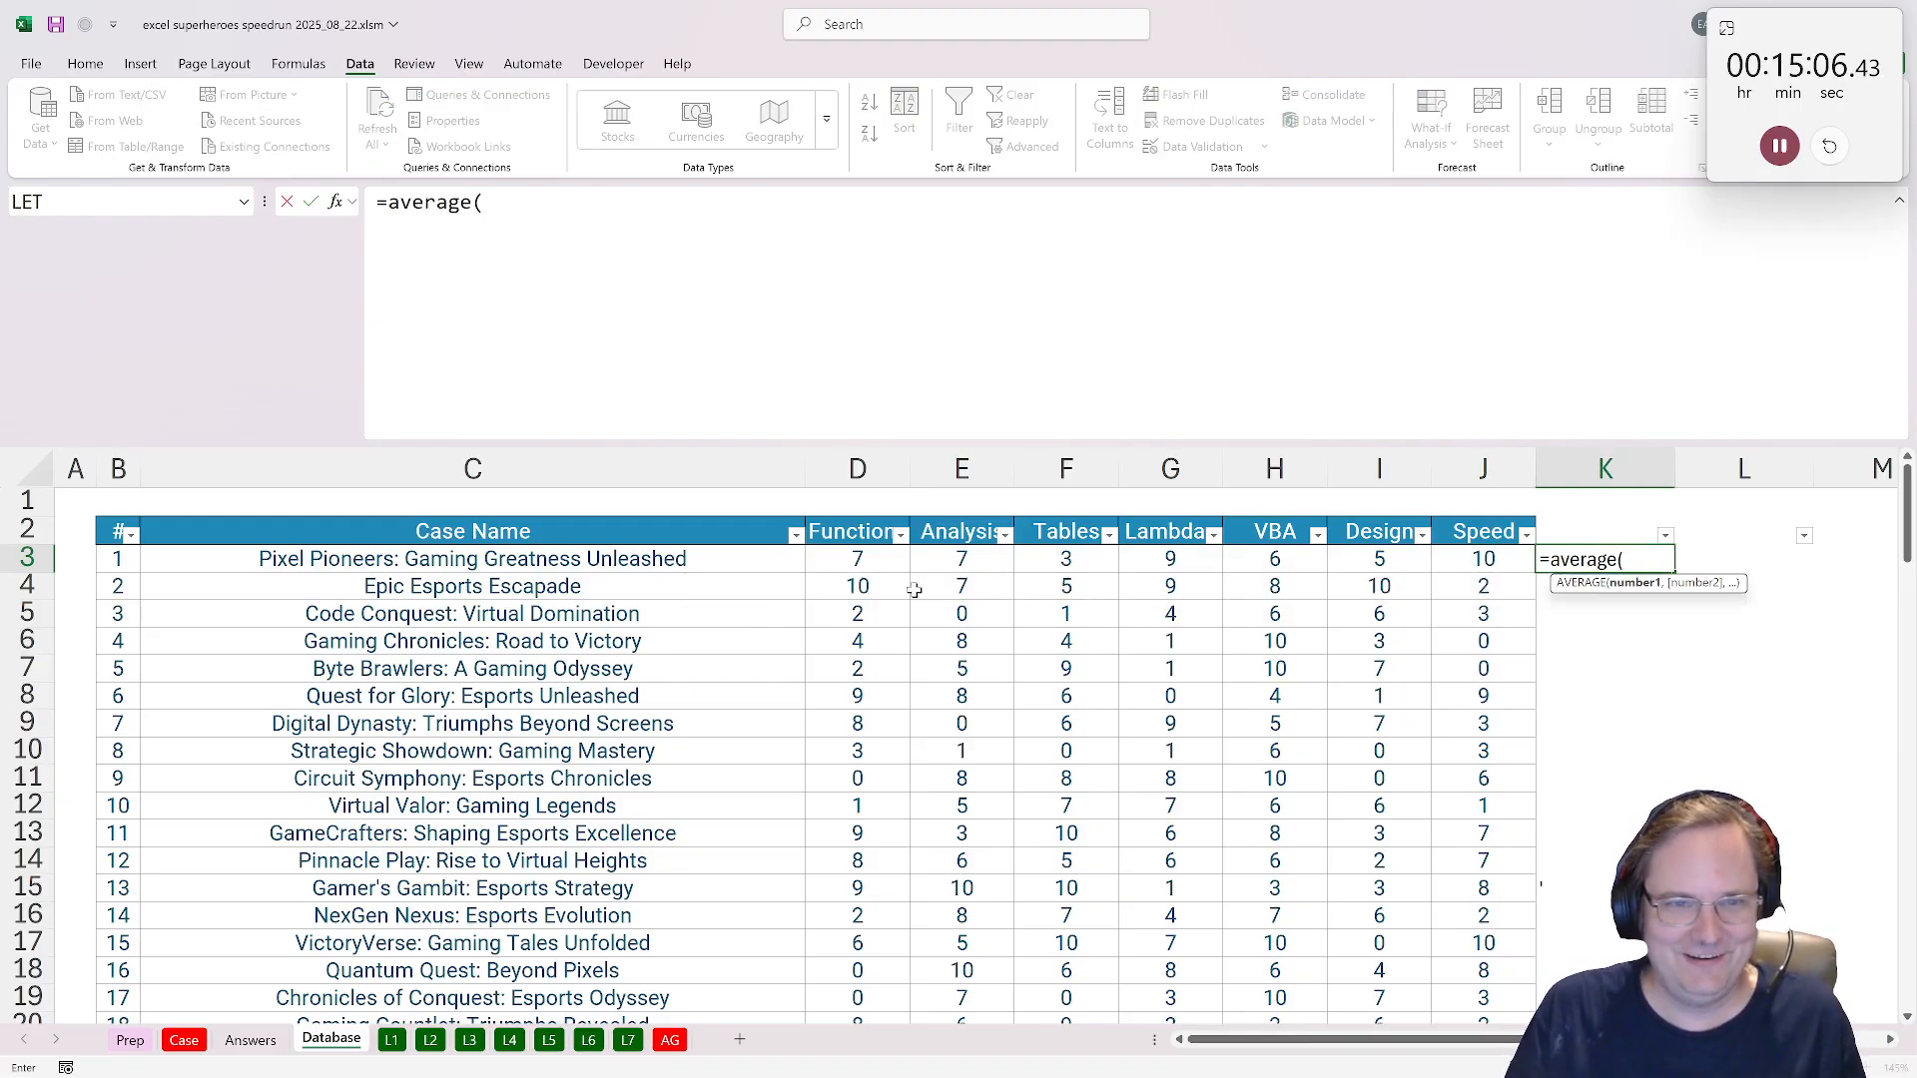
left_click_drag(857, 559, 1443, 559)
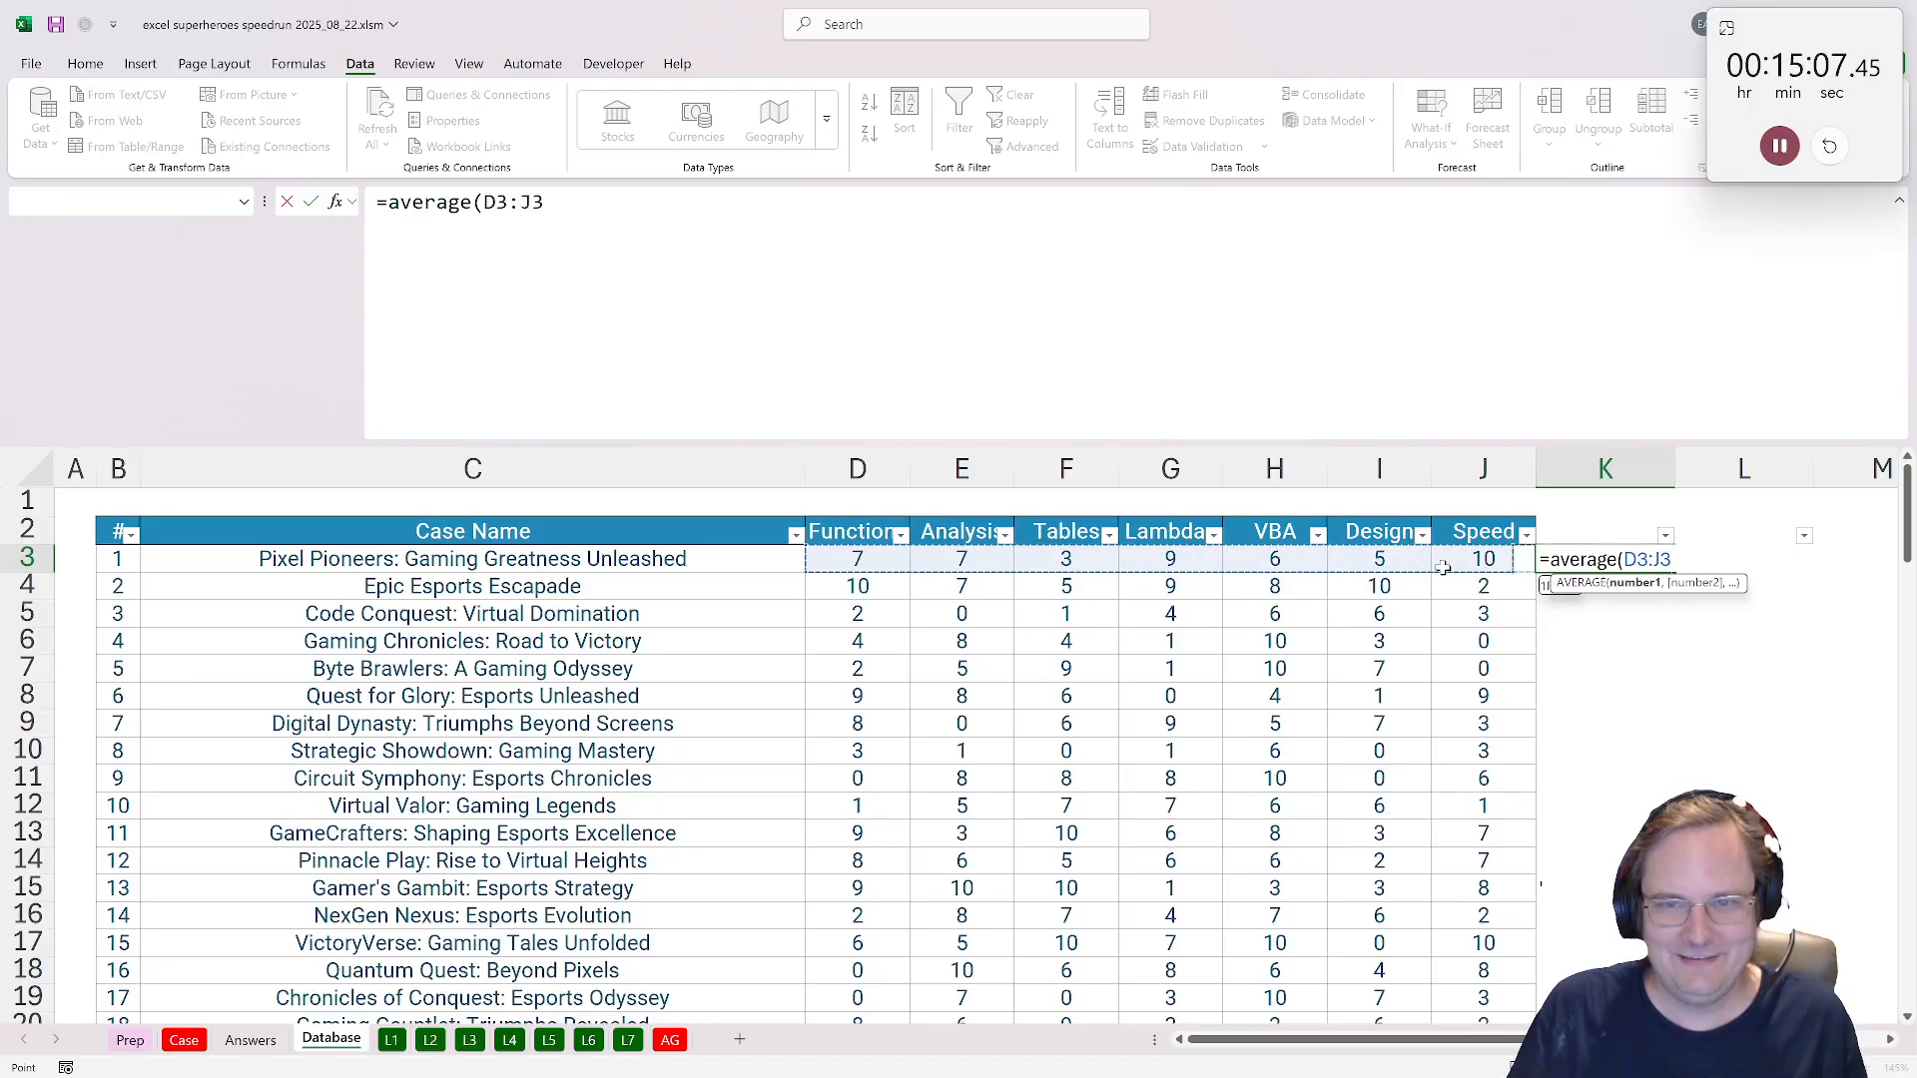
key("Return")
left_click(1610, 555)
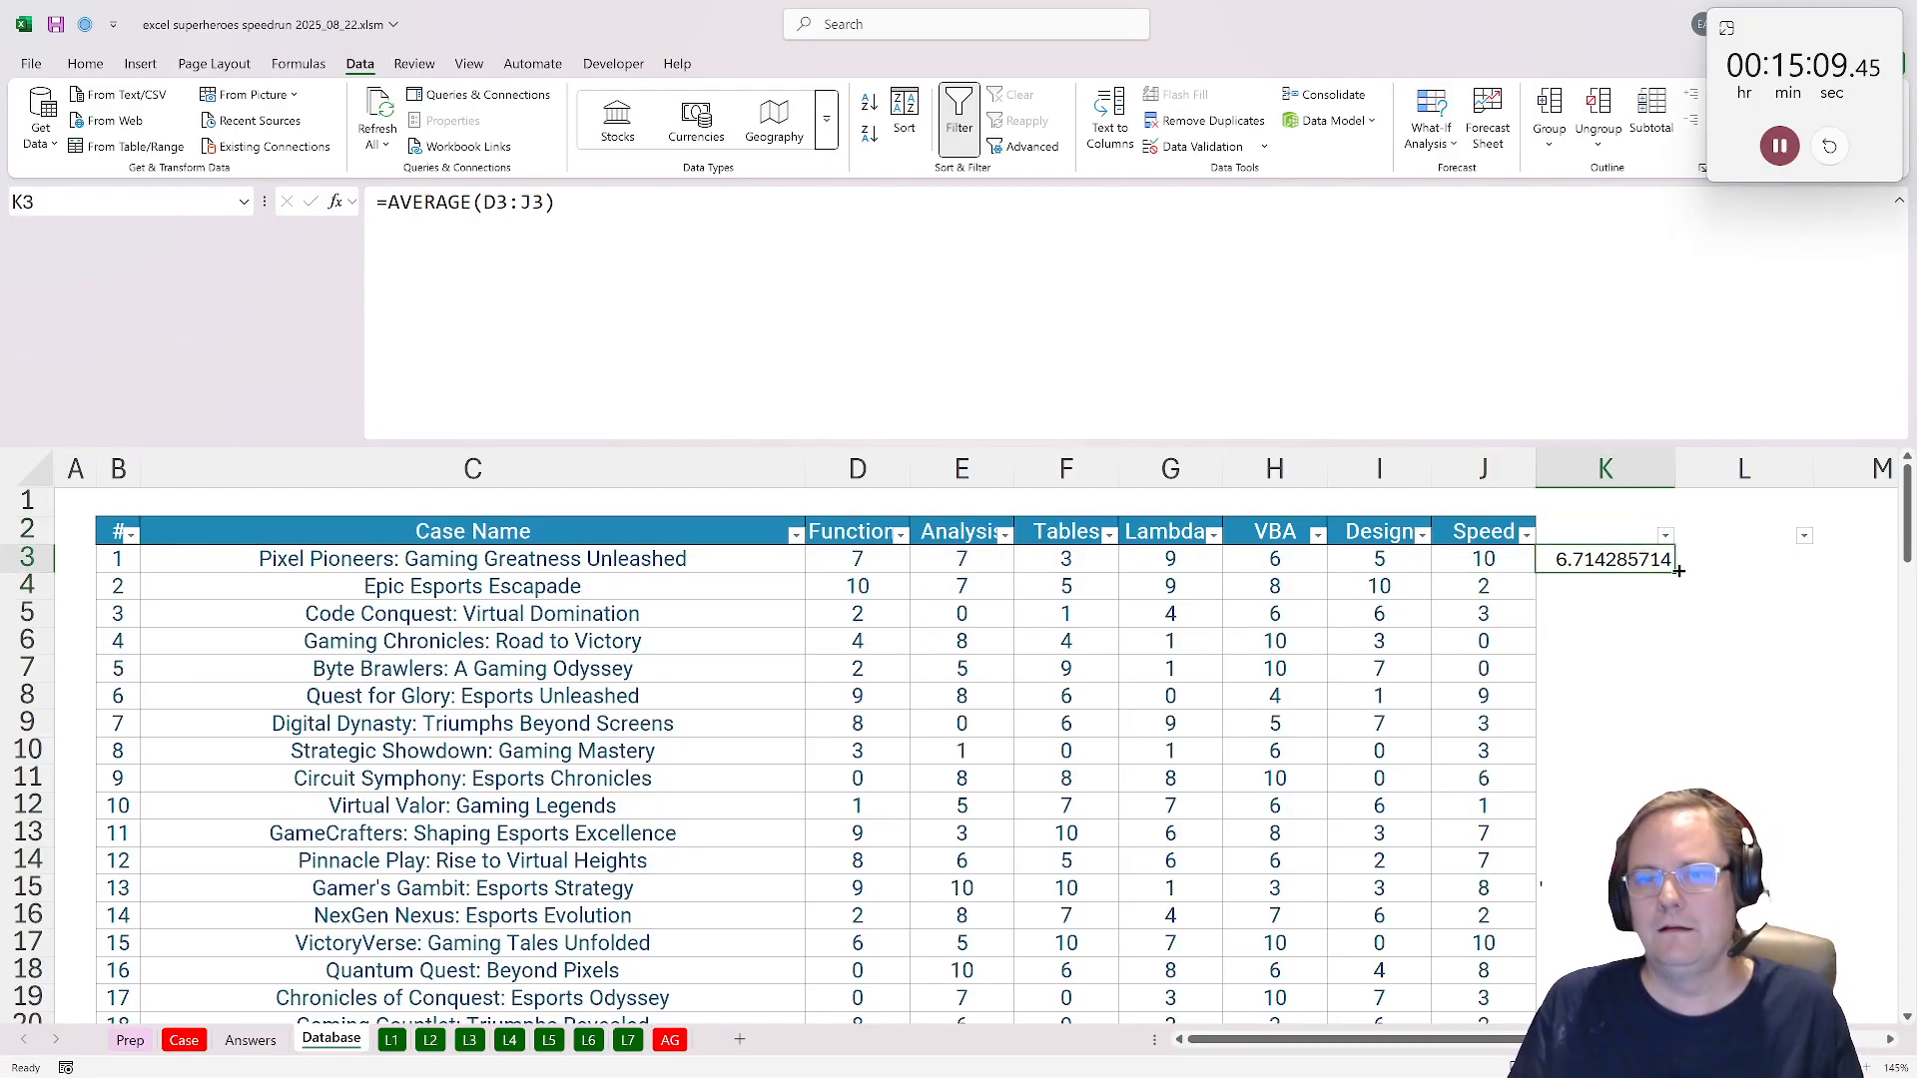
double_click(1674, 572)
left_click(1664, 536)
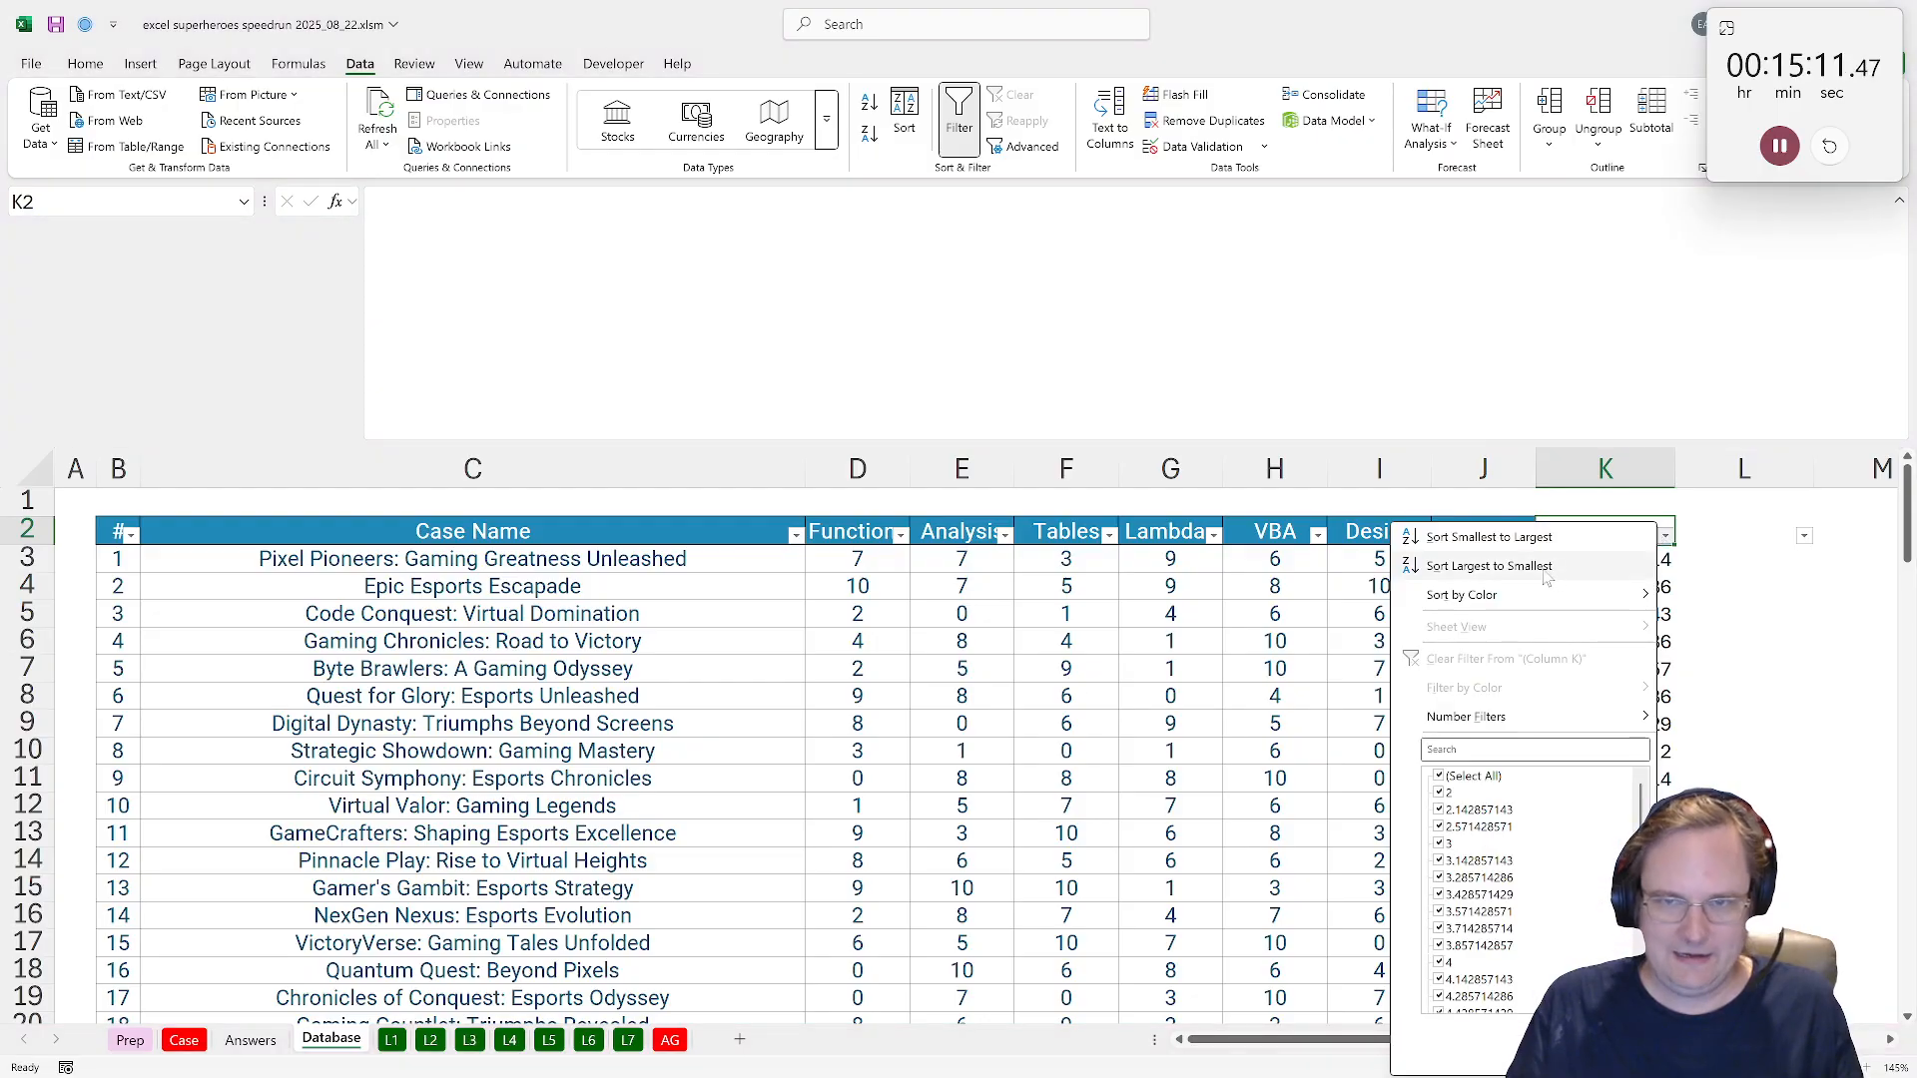
left_click(1467, 540)
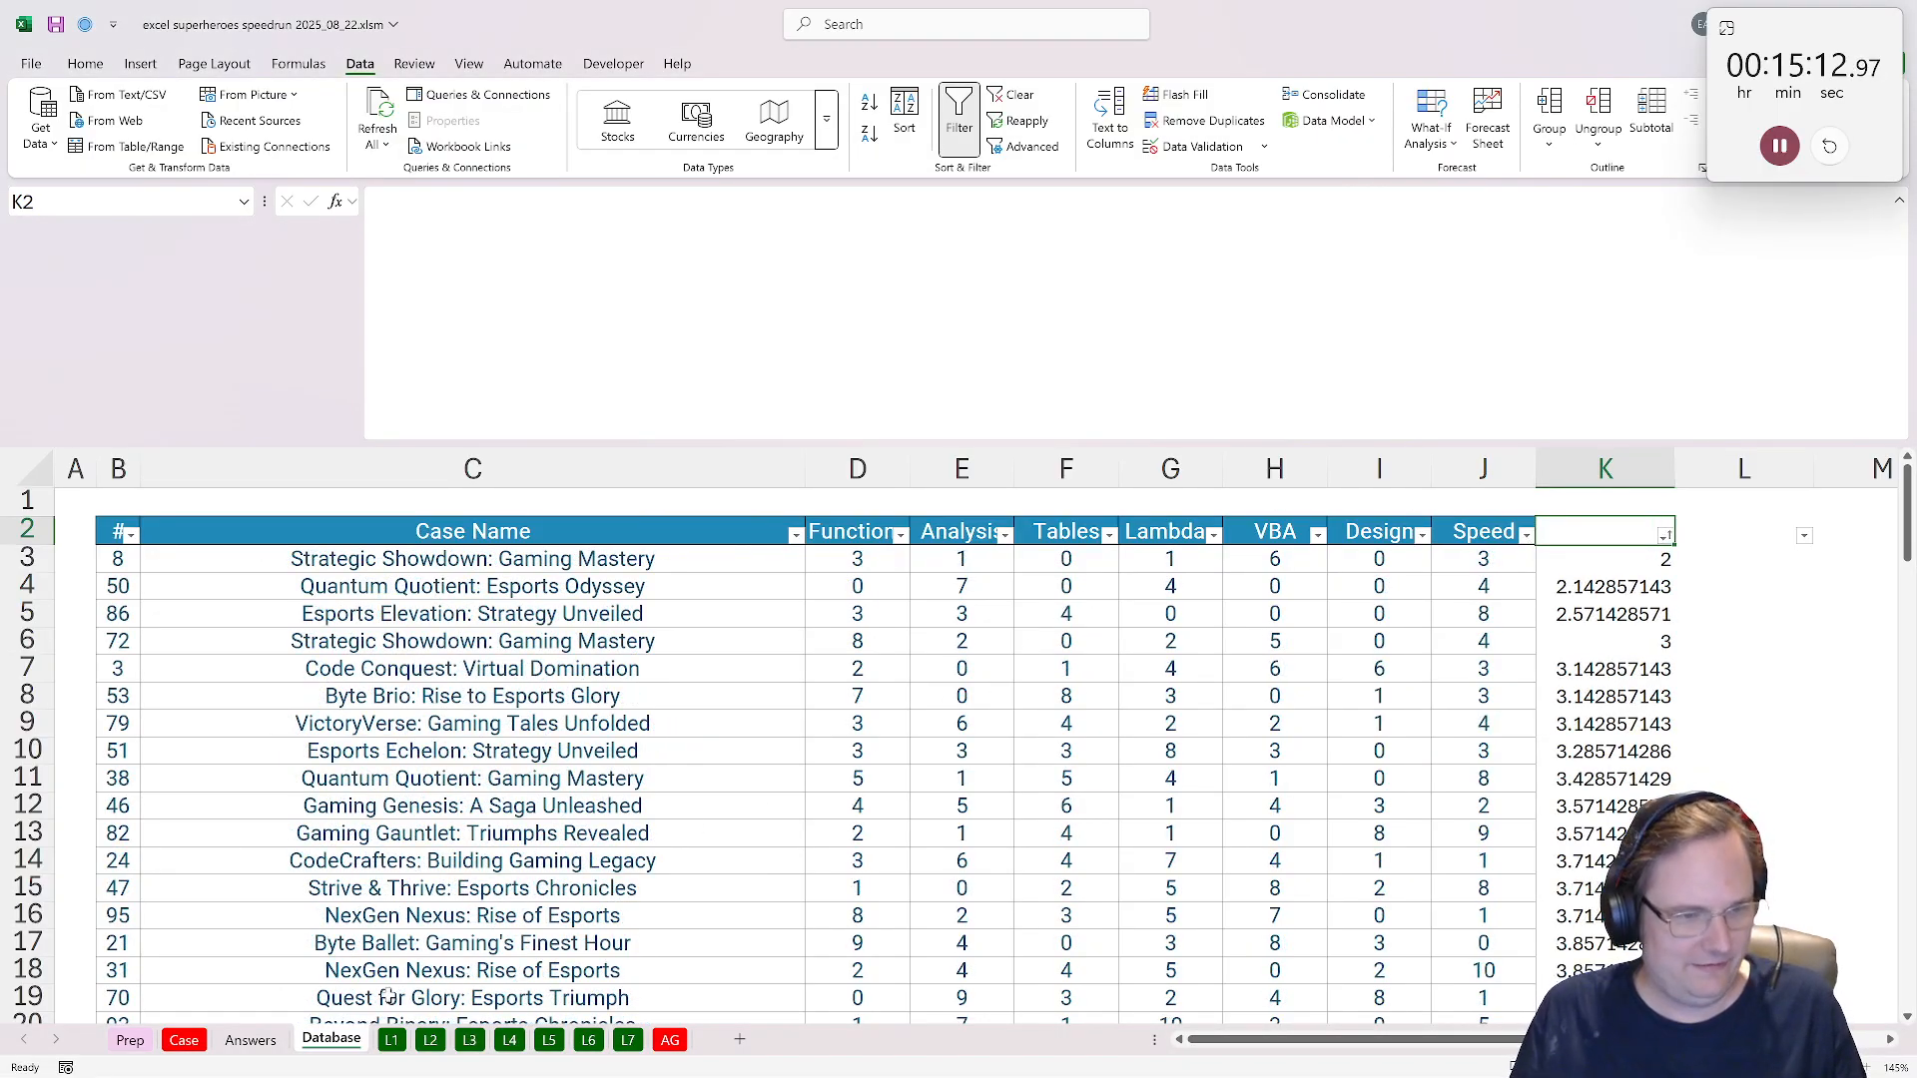
Read the Bonus 2 question on the Case sheet, checking which characters in the case names count as letters.
left_click(184, 1039)
left_click(1118, 665)
double_click(1172, 673)
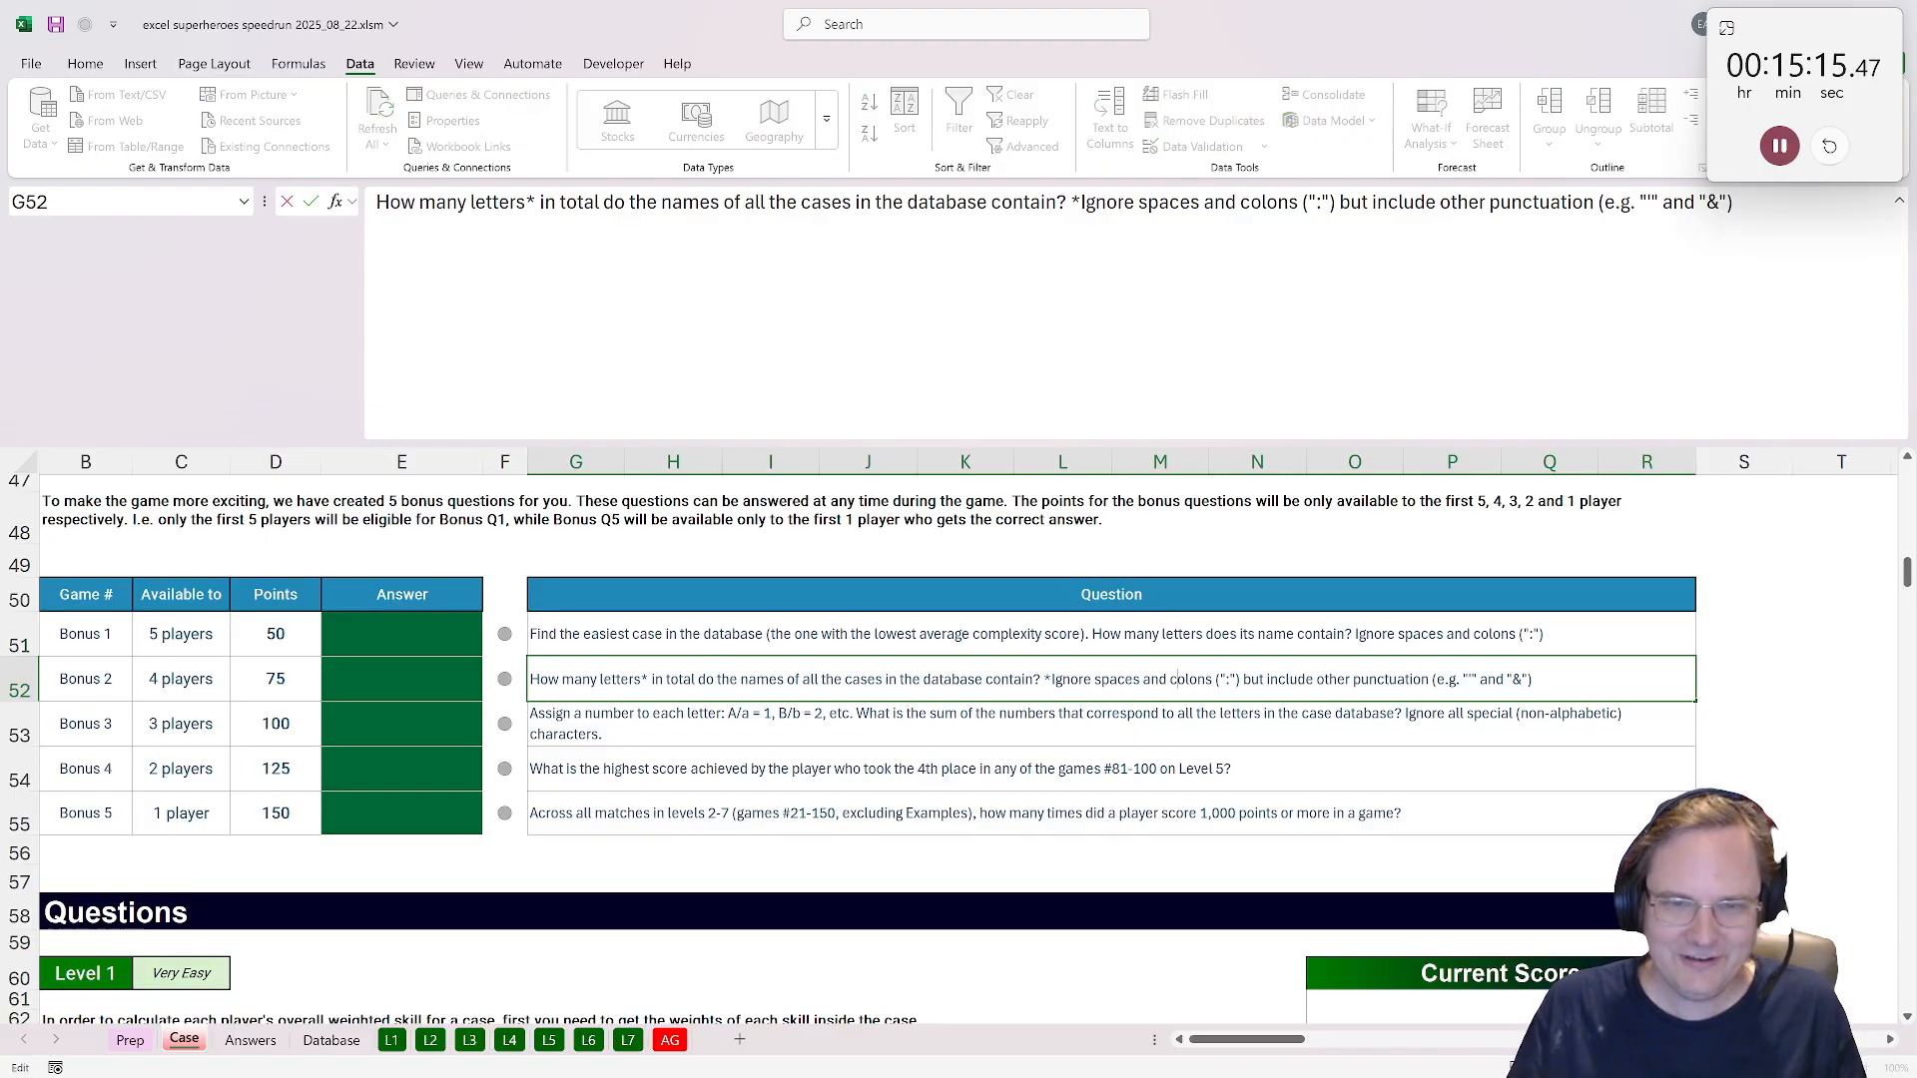
left_click_drag(1042, 679, 901, 679)
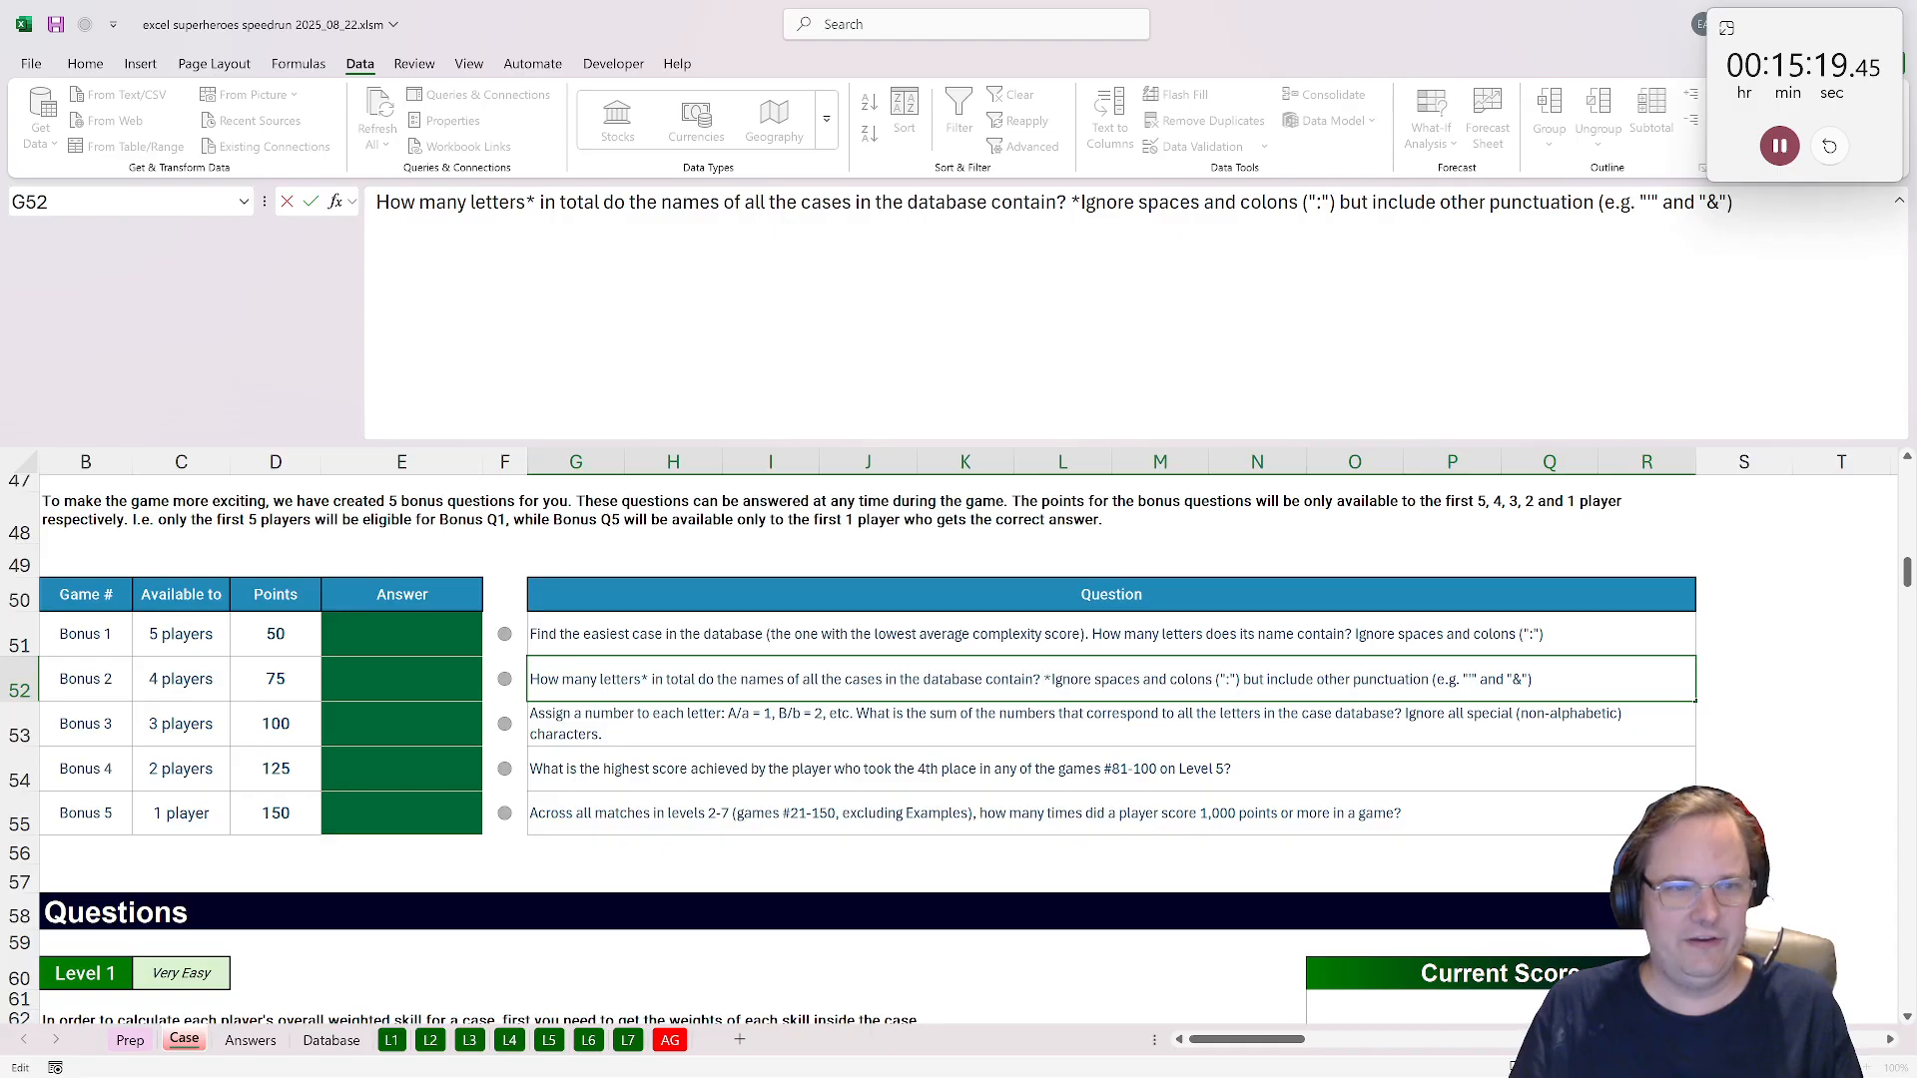
left_click_drag(561, 679, 627, 678)
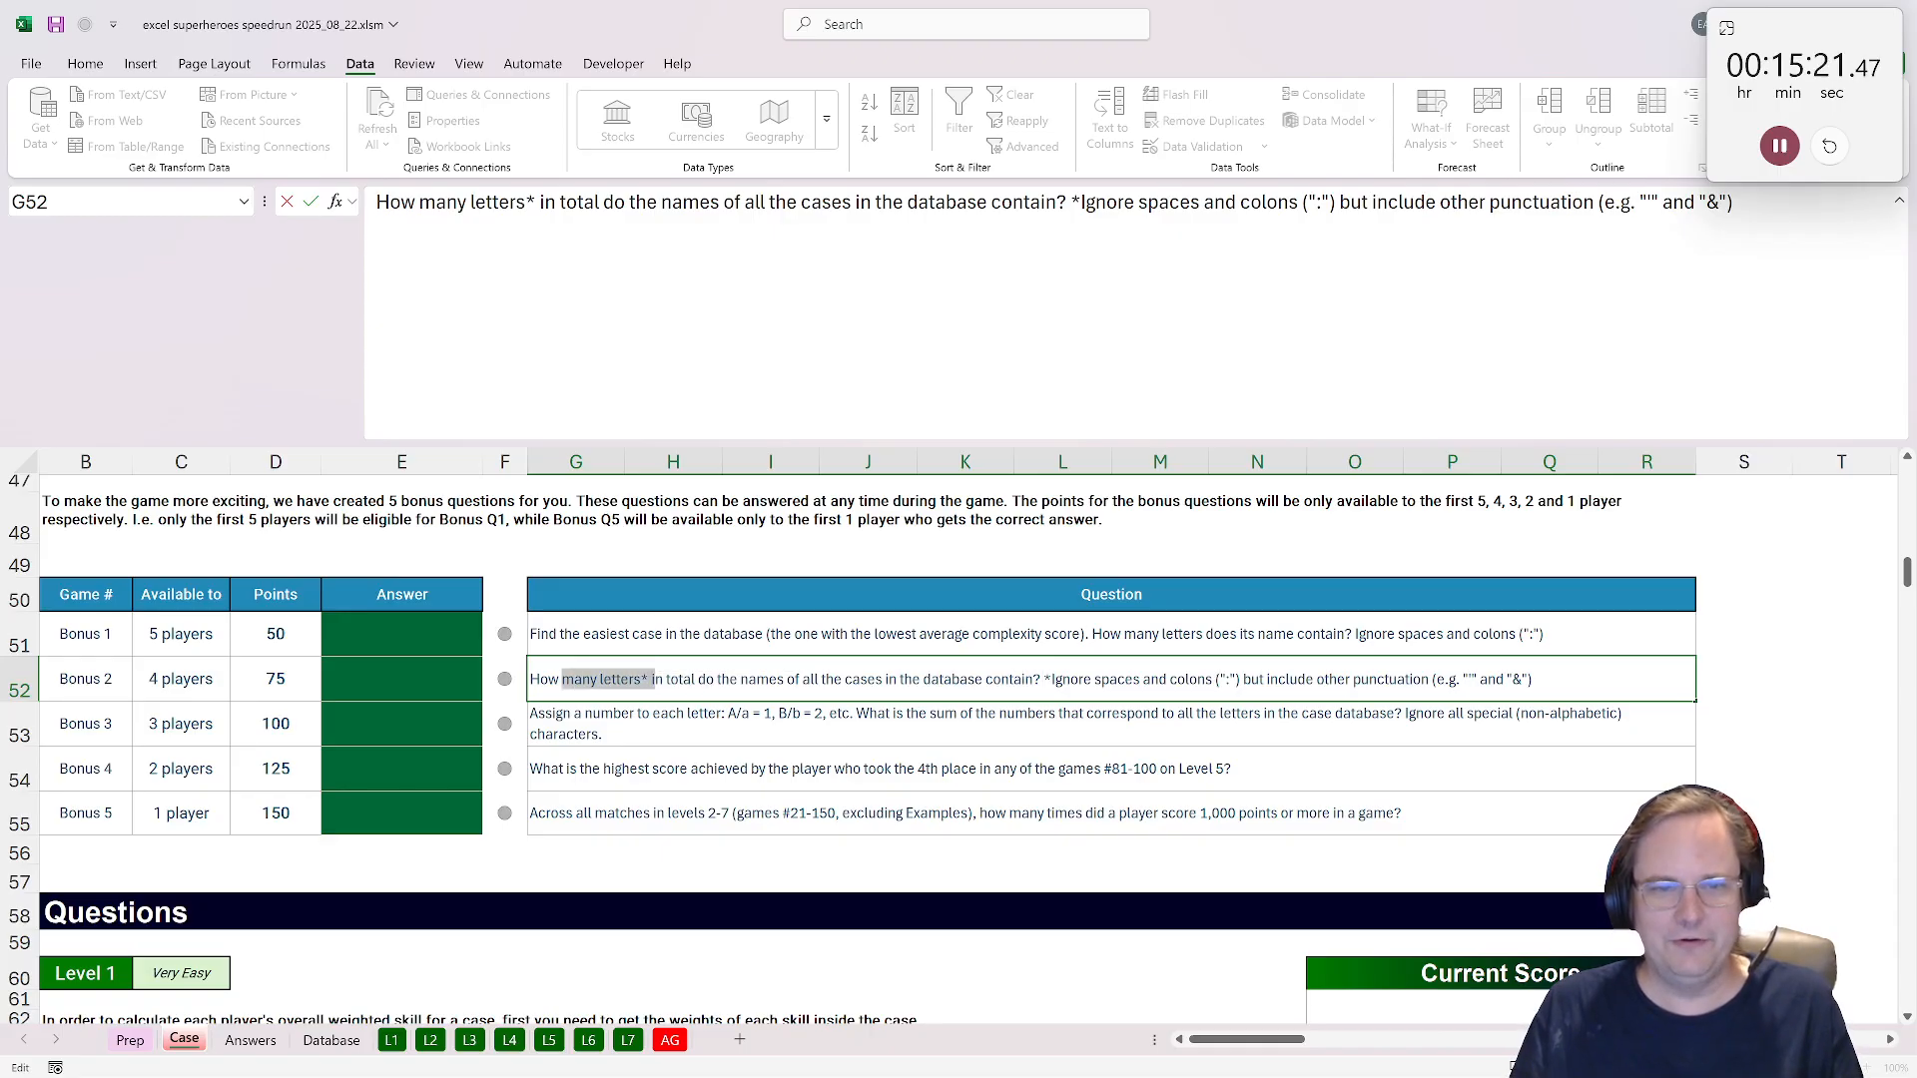
left_click_drag(1042, 679, 1522, 678)
left_click(1469, 678)
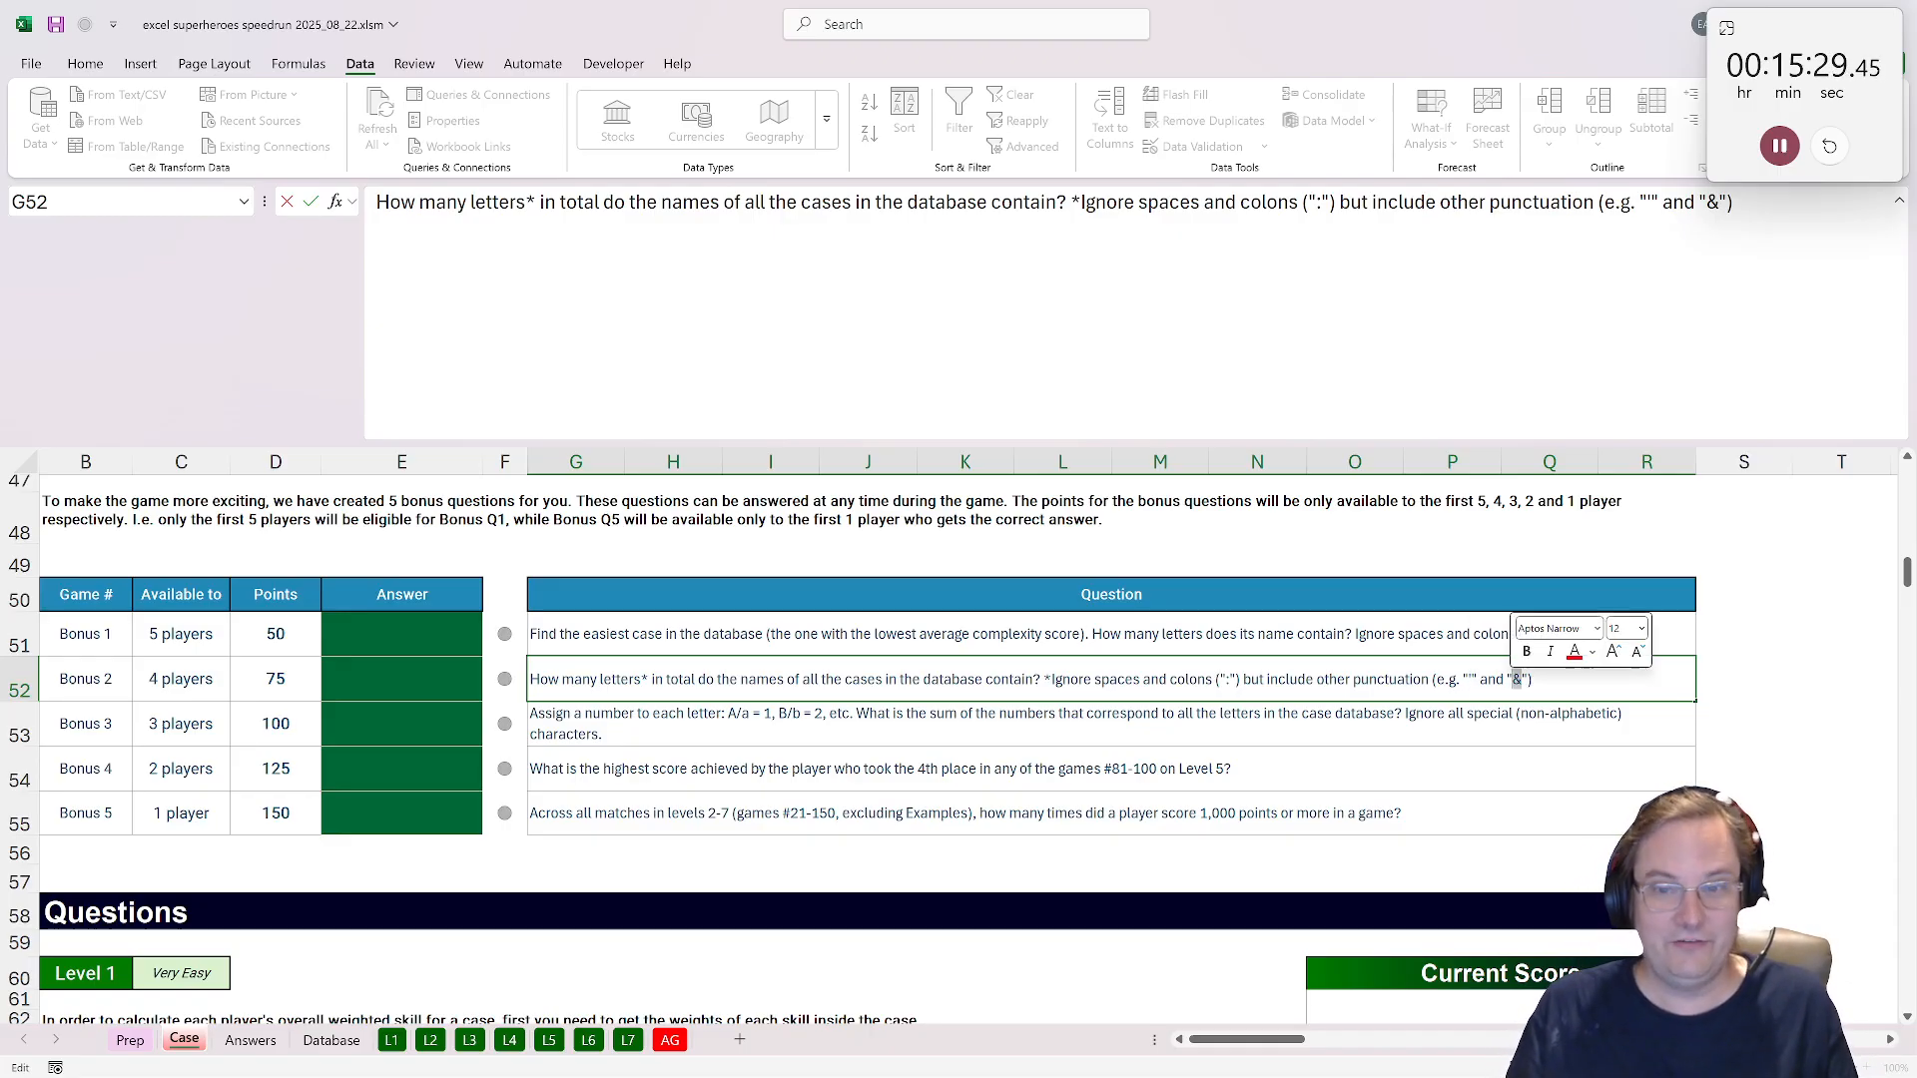
left_click(1521, 679)
key("Escape")
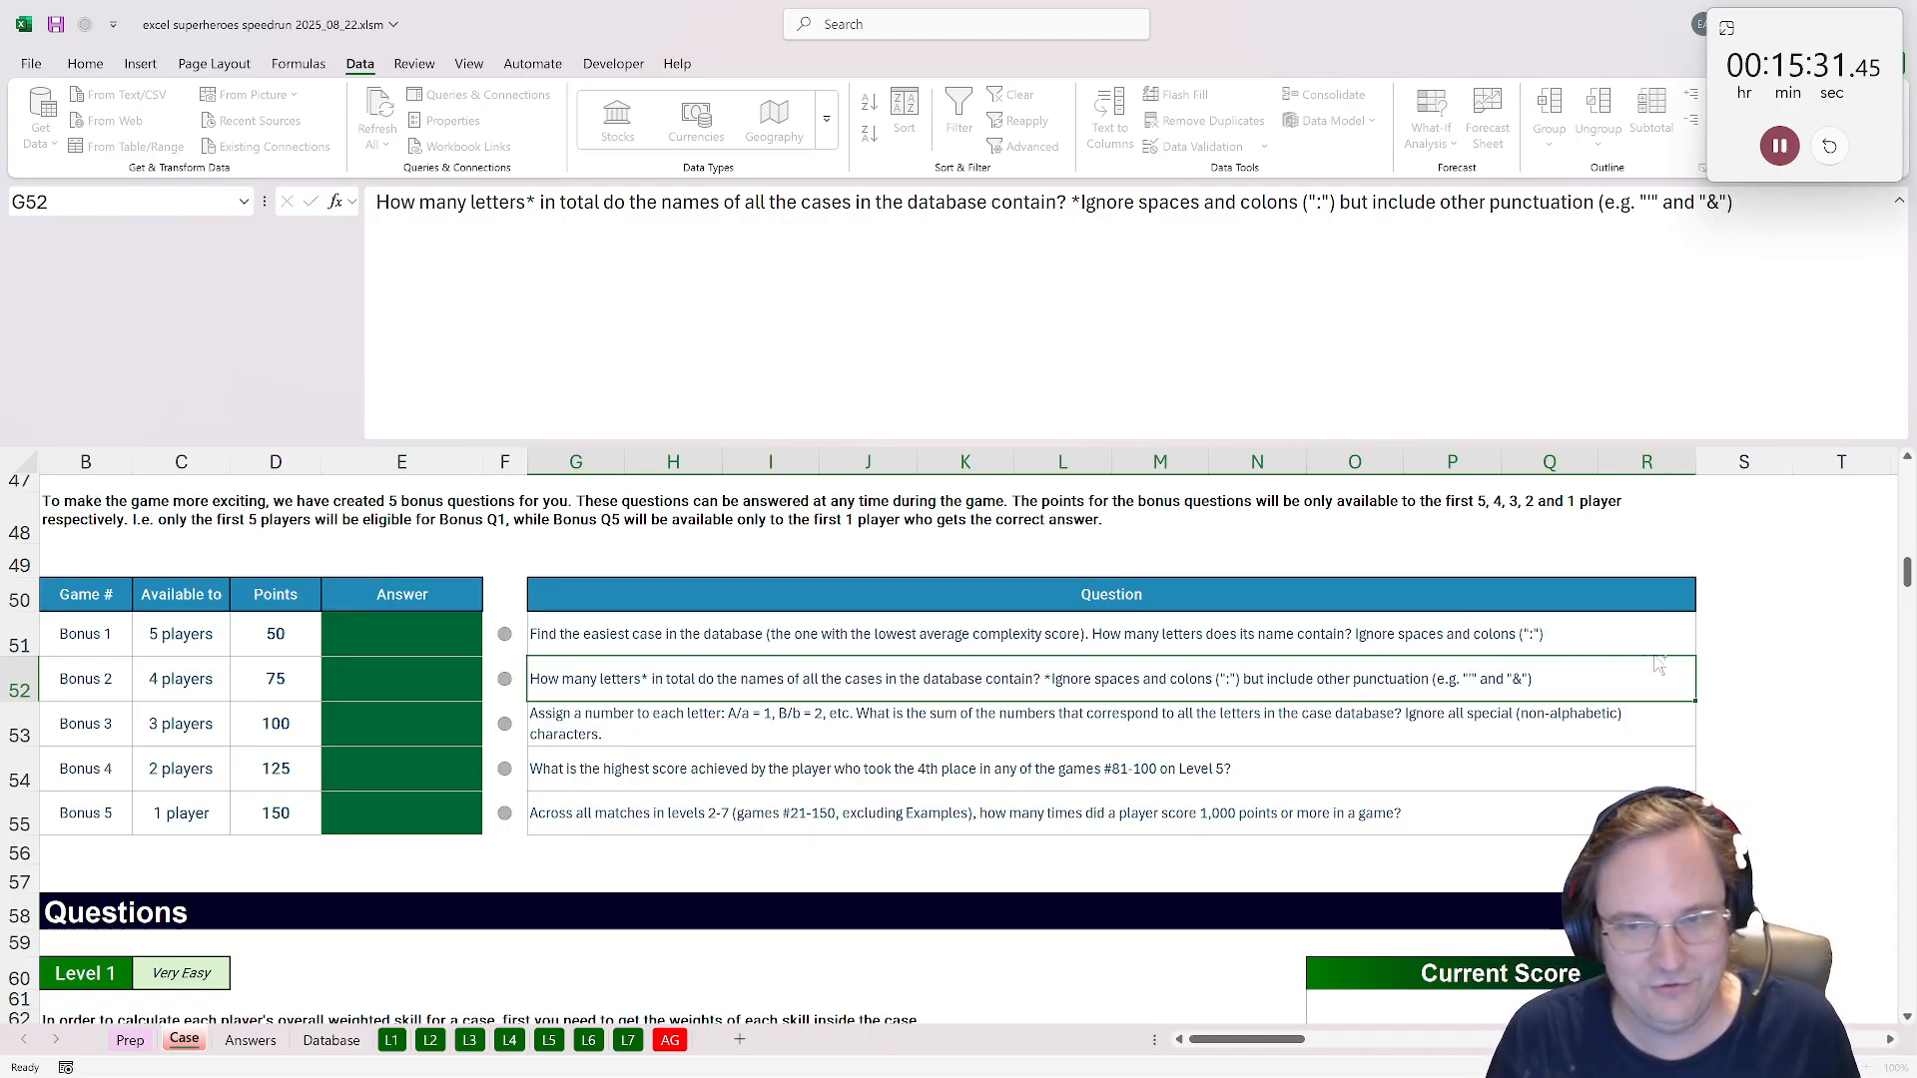
double_click(1607, 675)
left_click_drag(1542, 678, 1279, 679)
left_click(1279, 679)
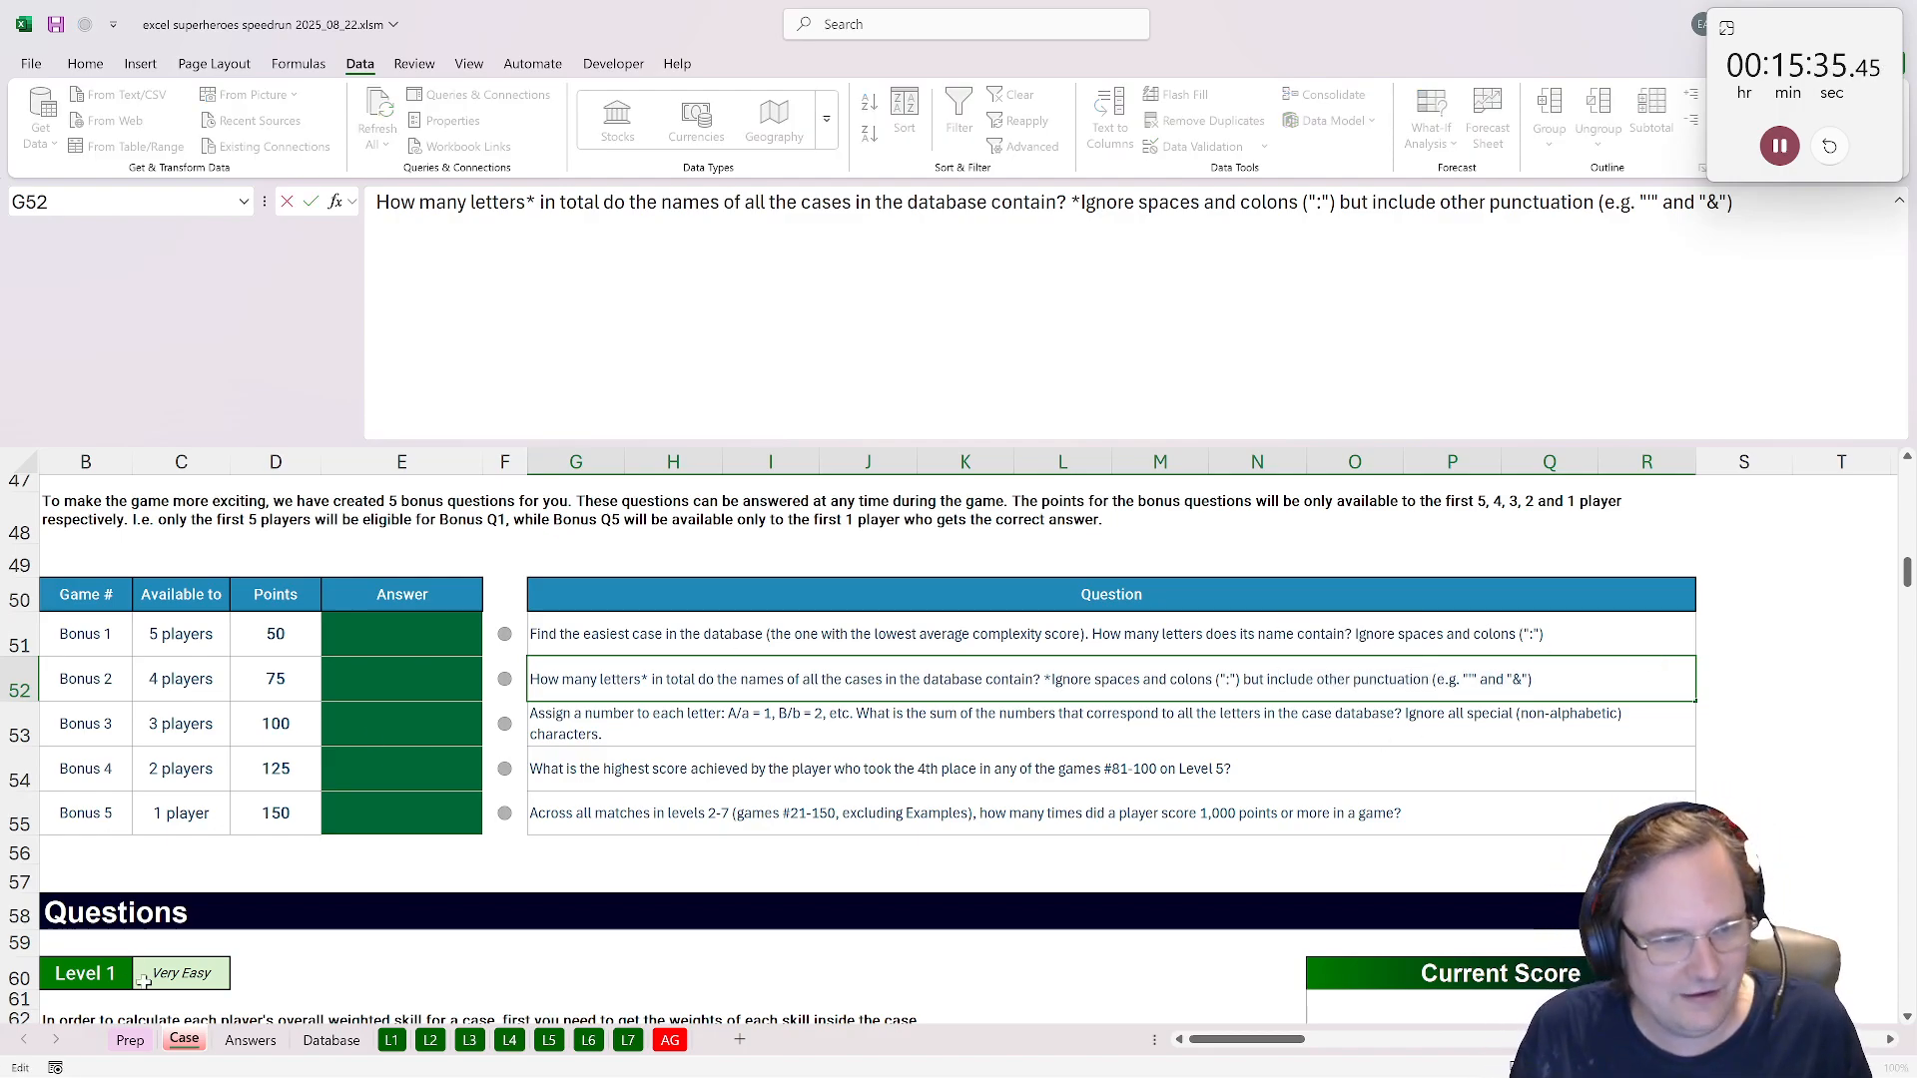
left_click(249, 1040)
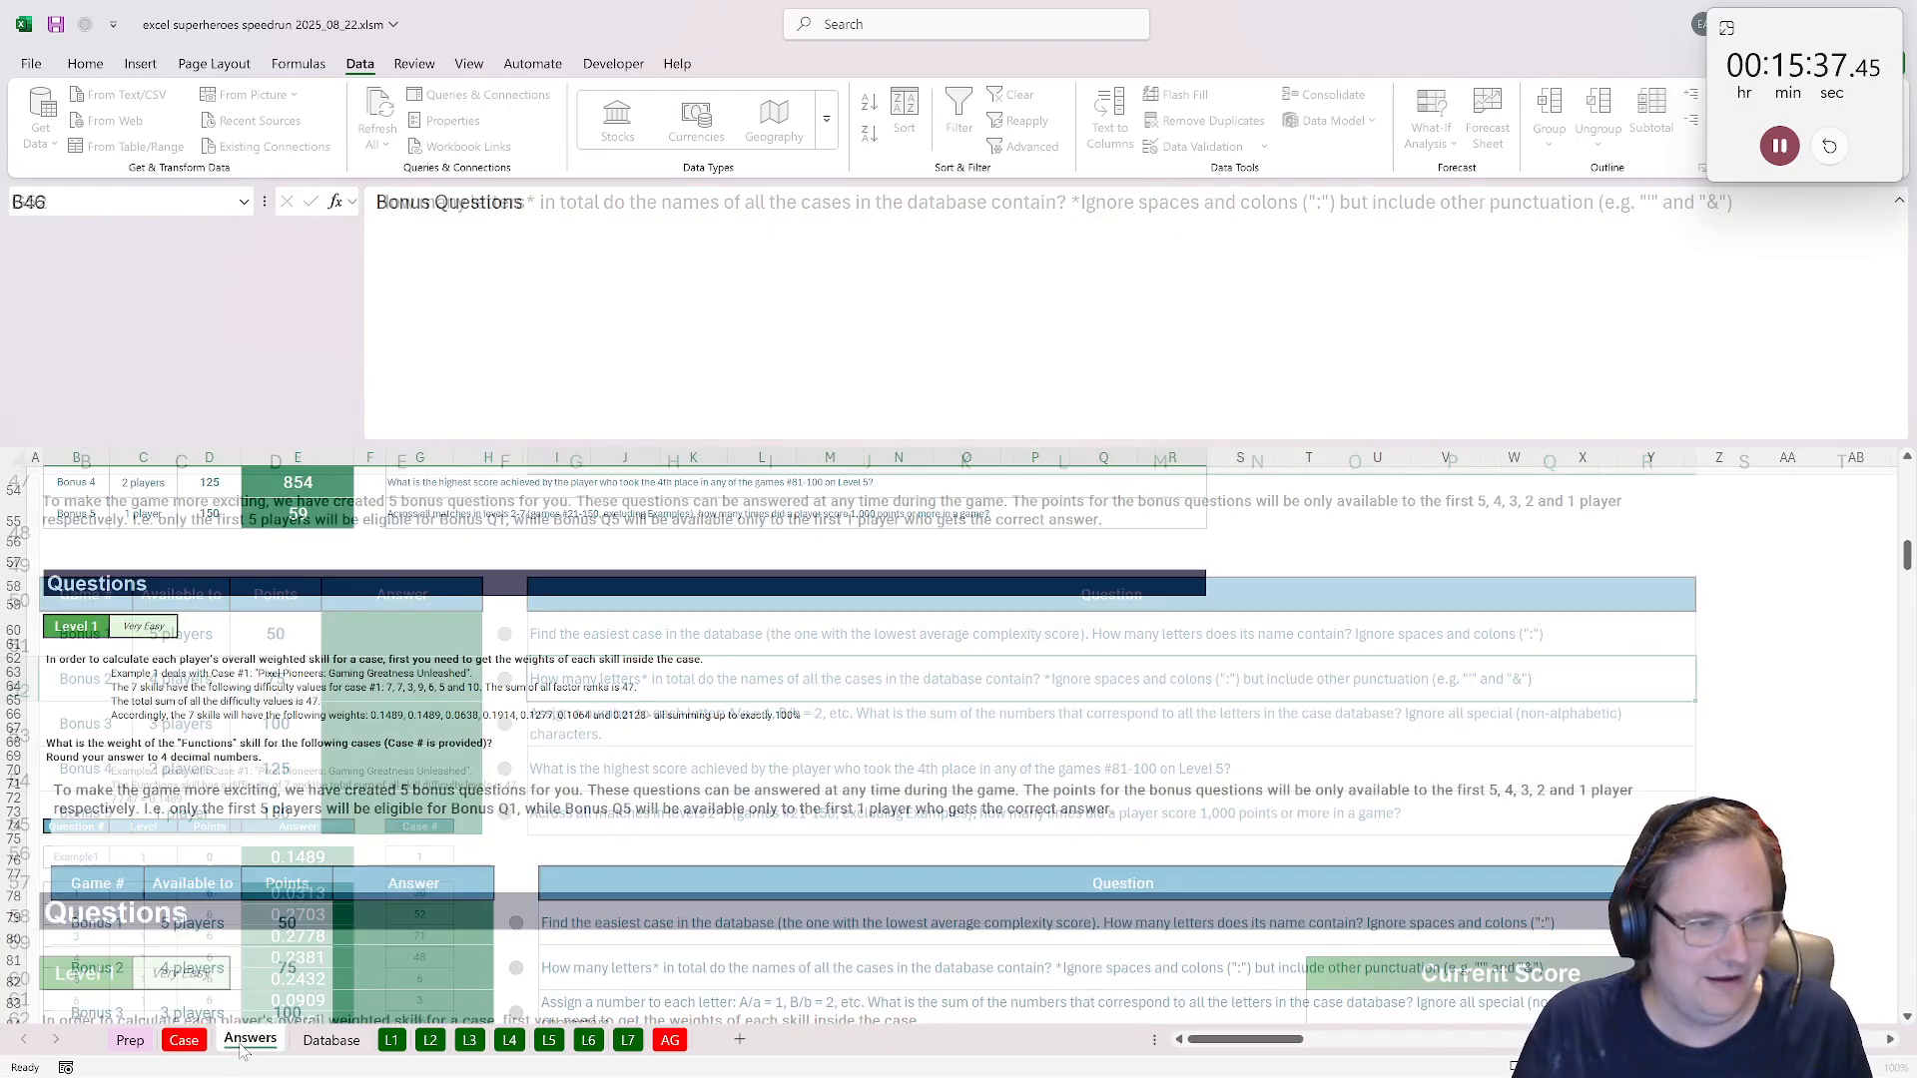
left_click(185, 1041)
left_click(130, 1040)
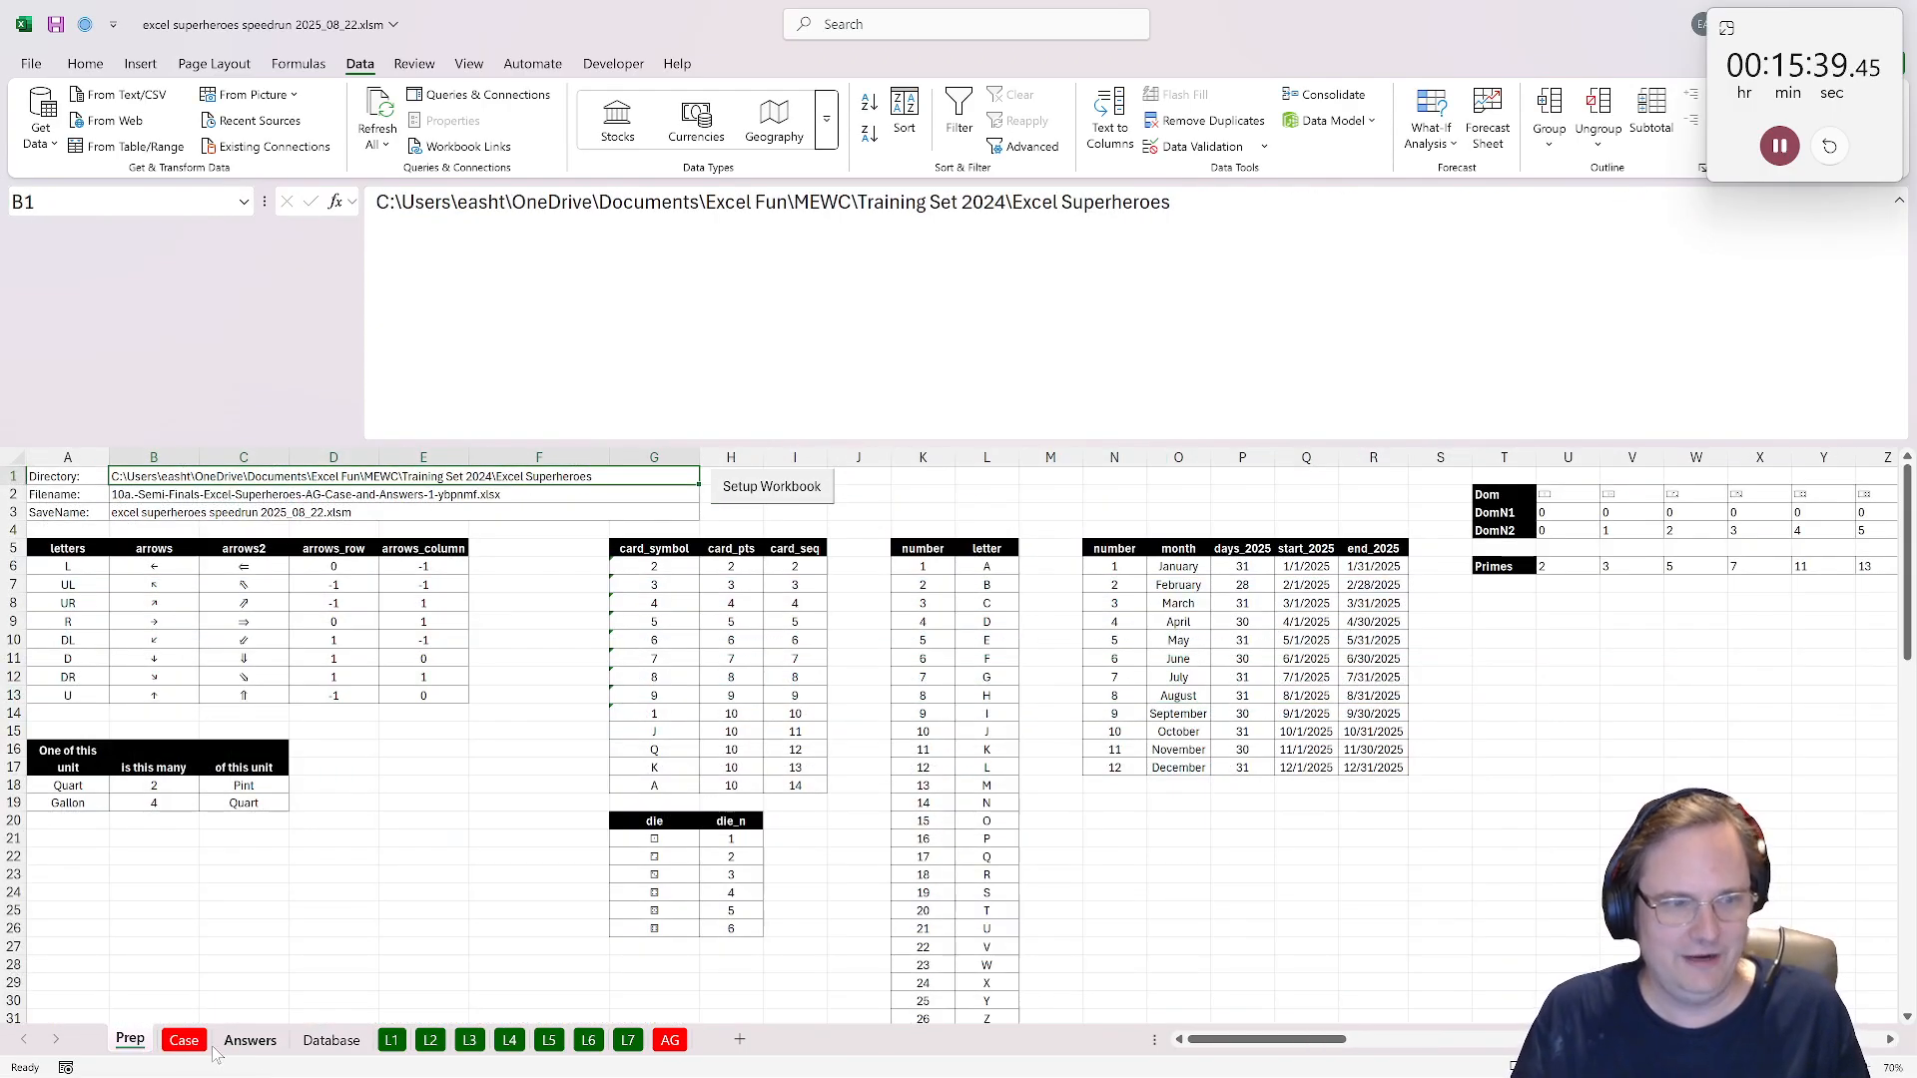
left_click(190, 1041)
Enter =SUBSTITUTE(C3,":","") in L3 of the Database sheet to strip colons from the case name.
left_click(330, 1040)
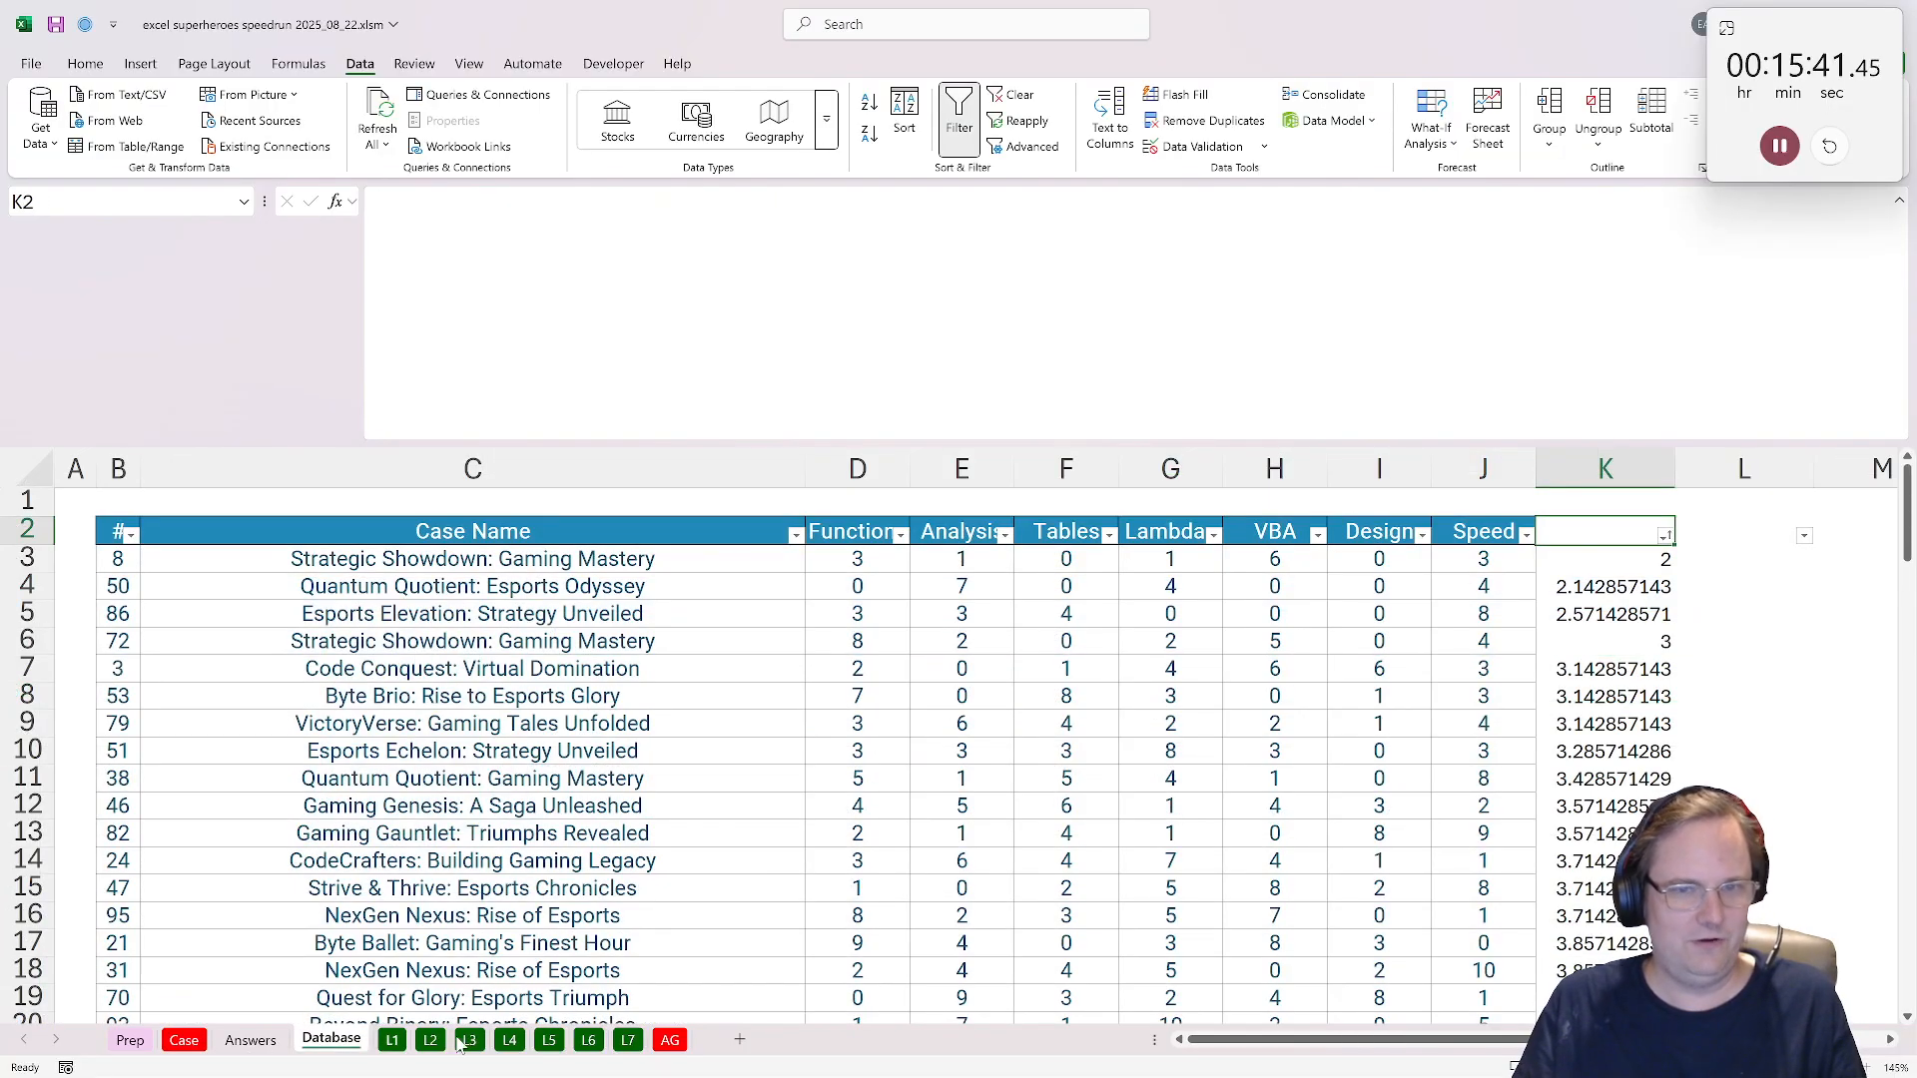
left_click(1726, 558)
type("=")
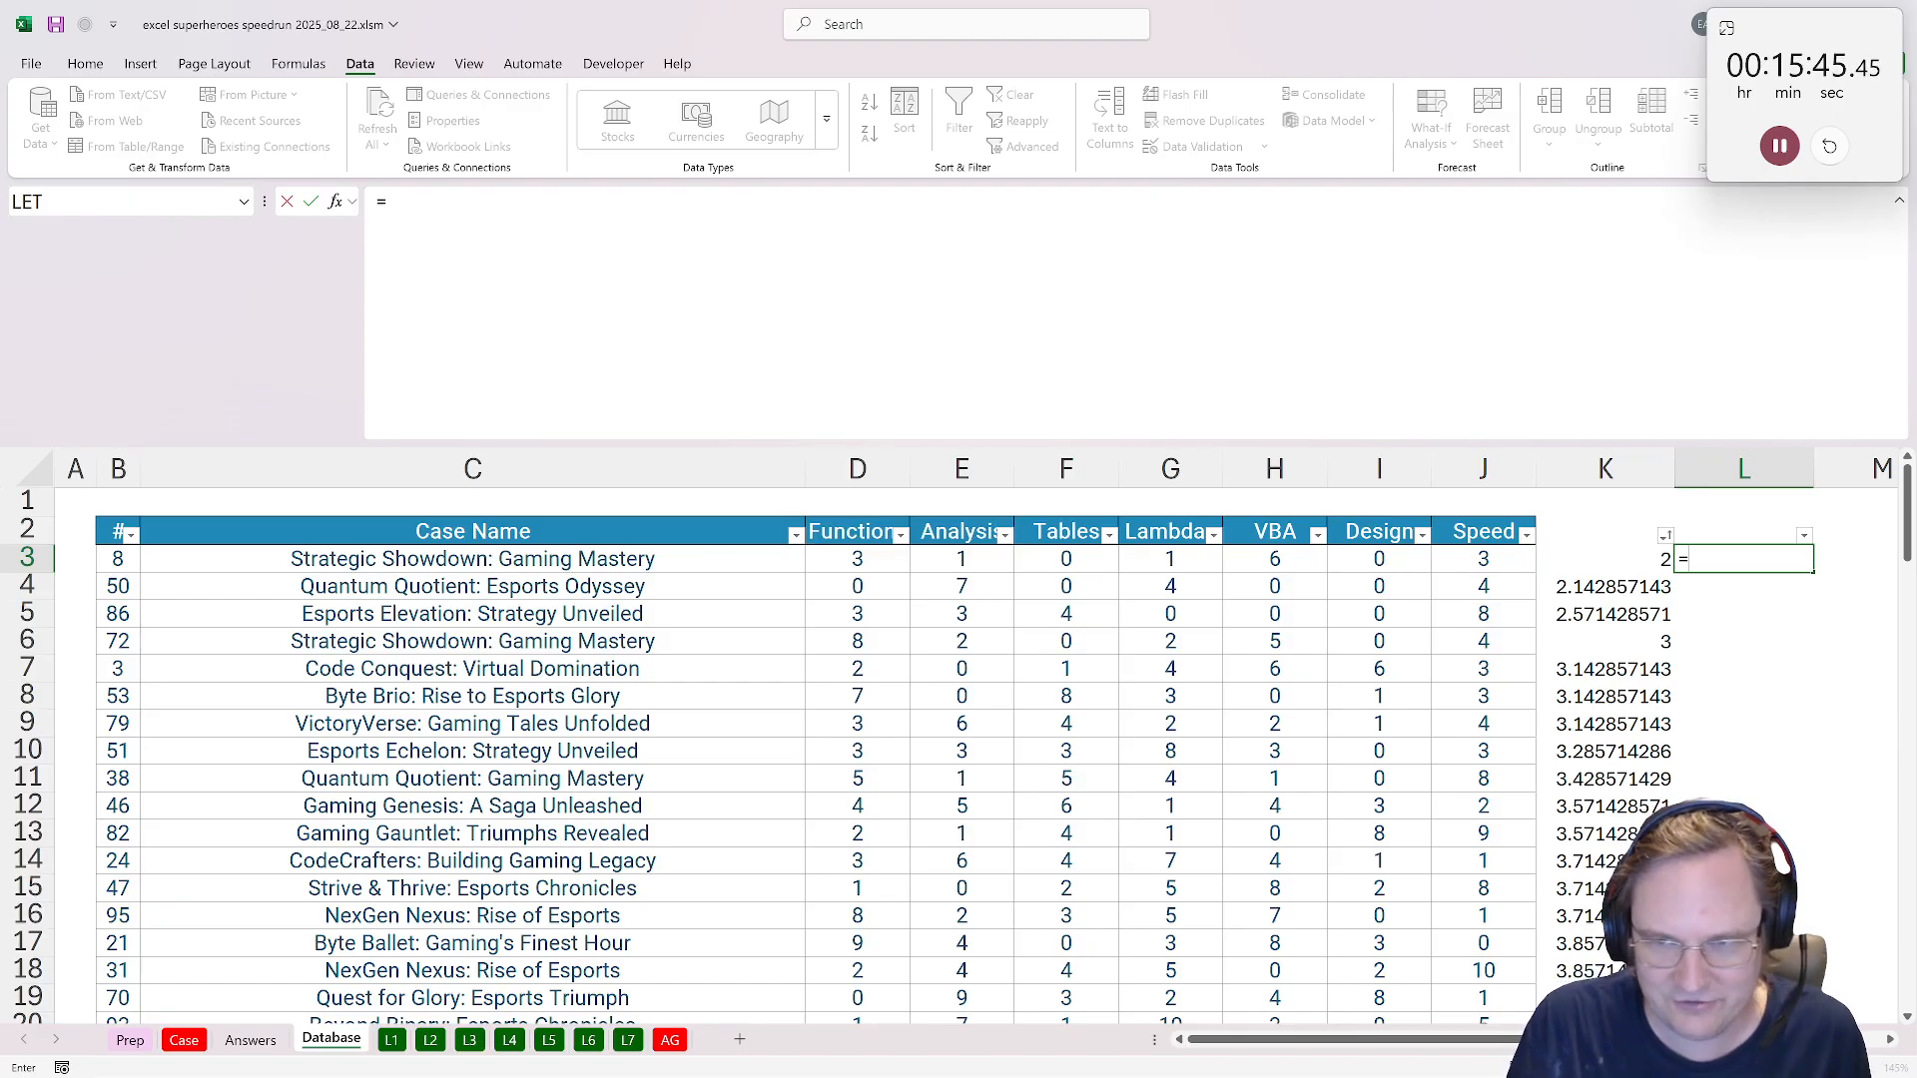
type("sub")
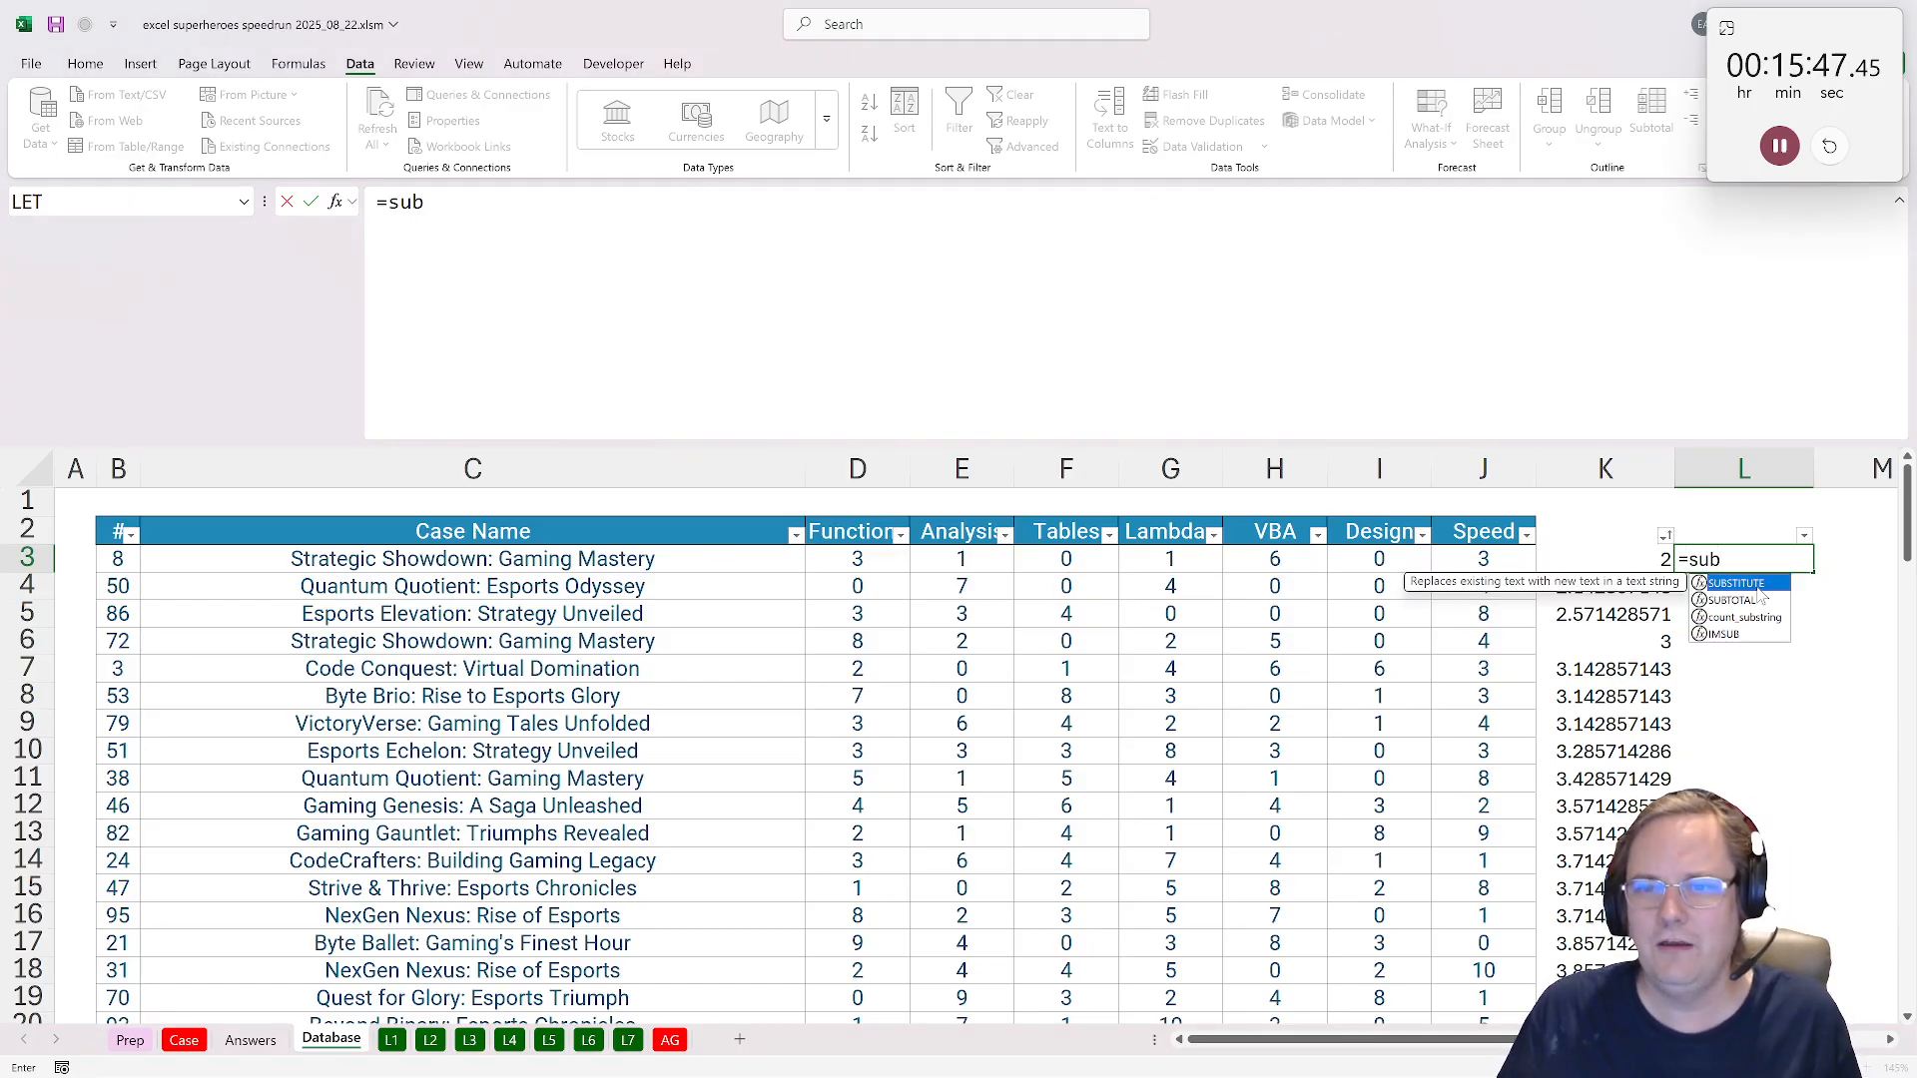
key("Tab")
left_click(519, 560)
type(",\":")
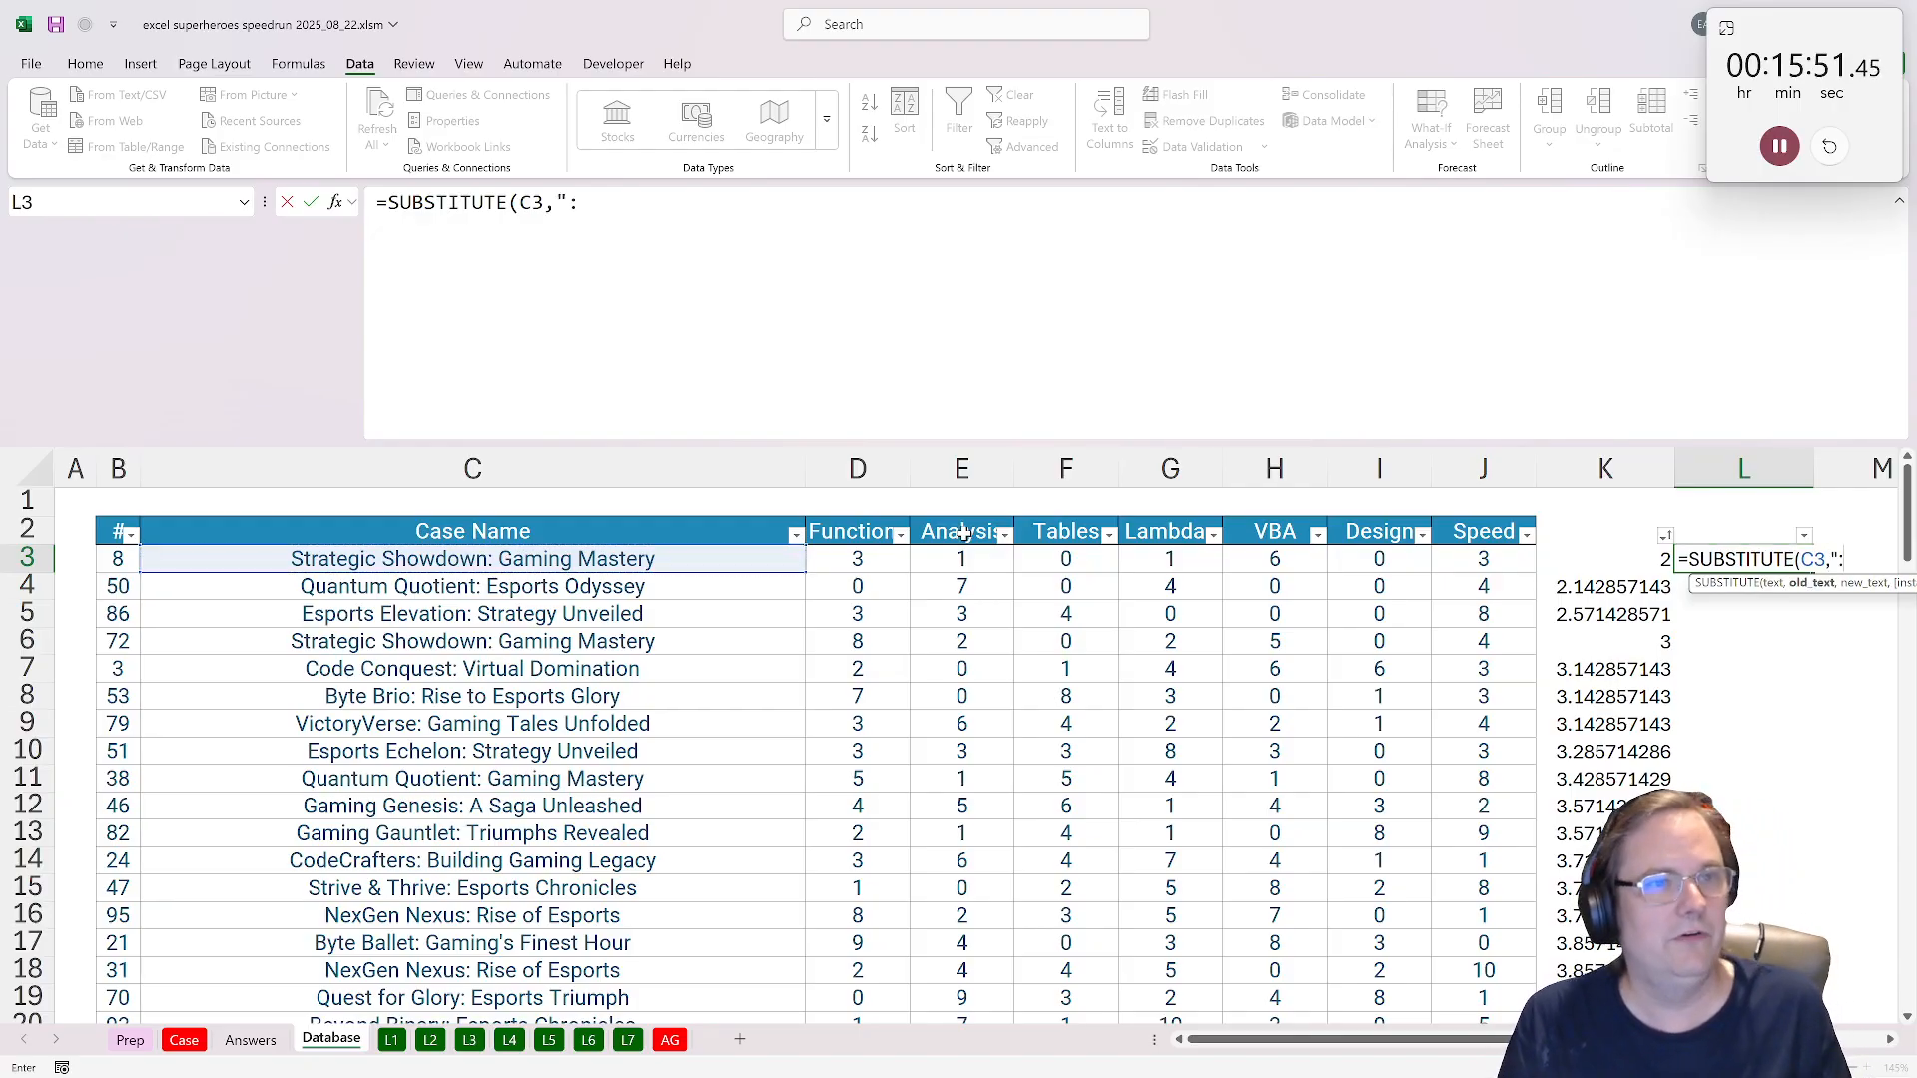
type("\",")
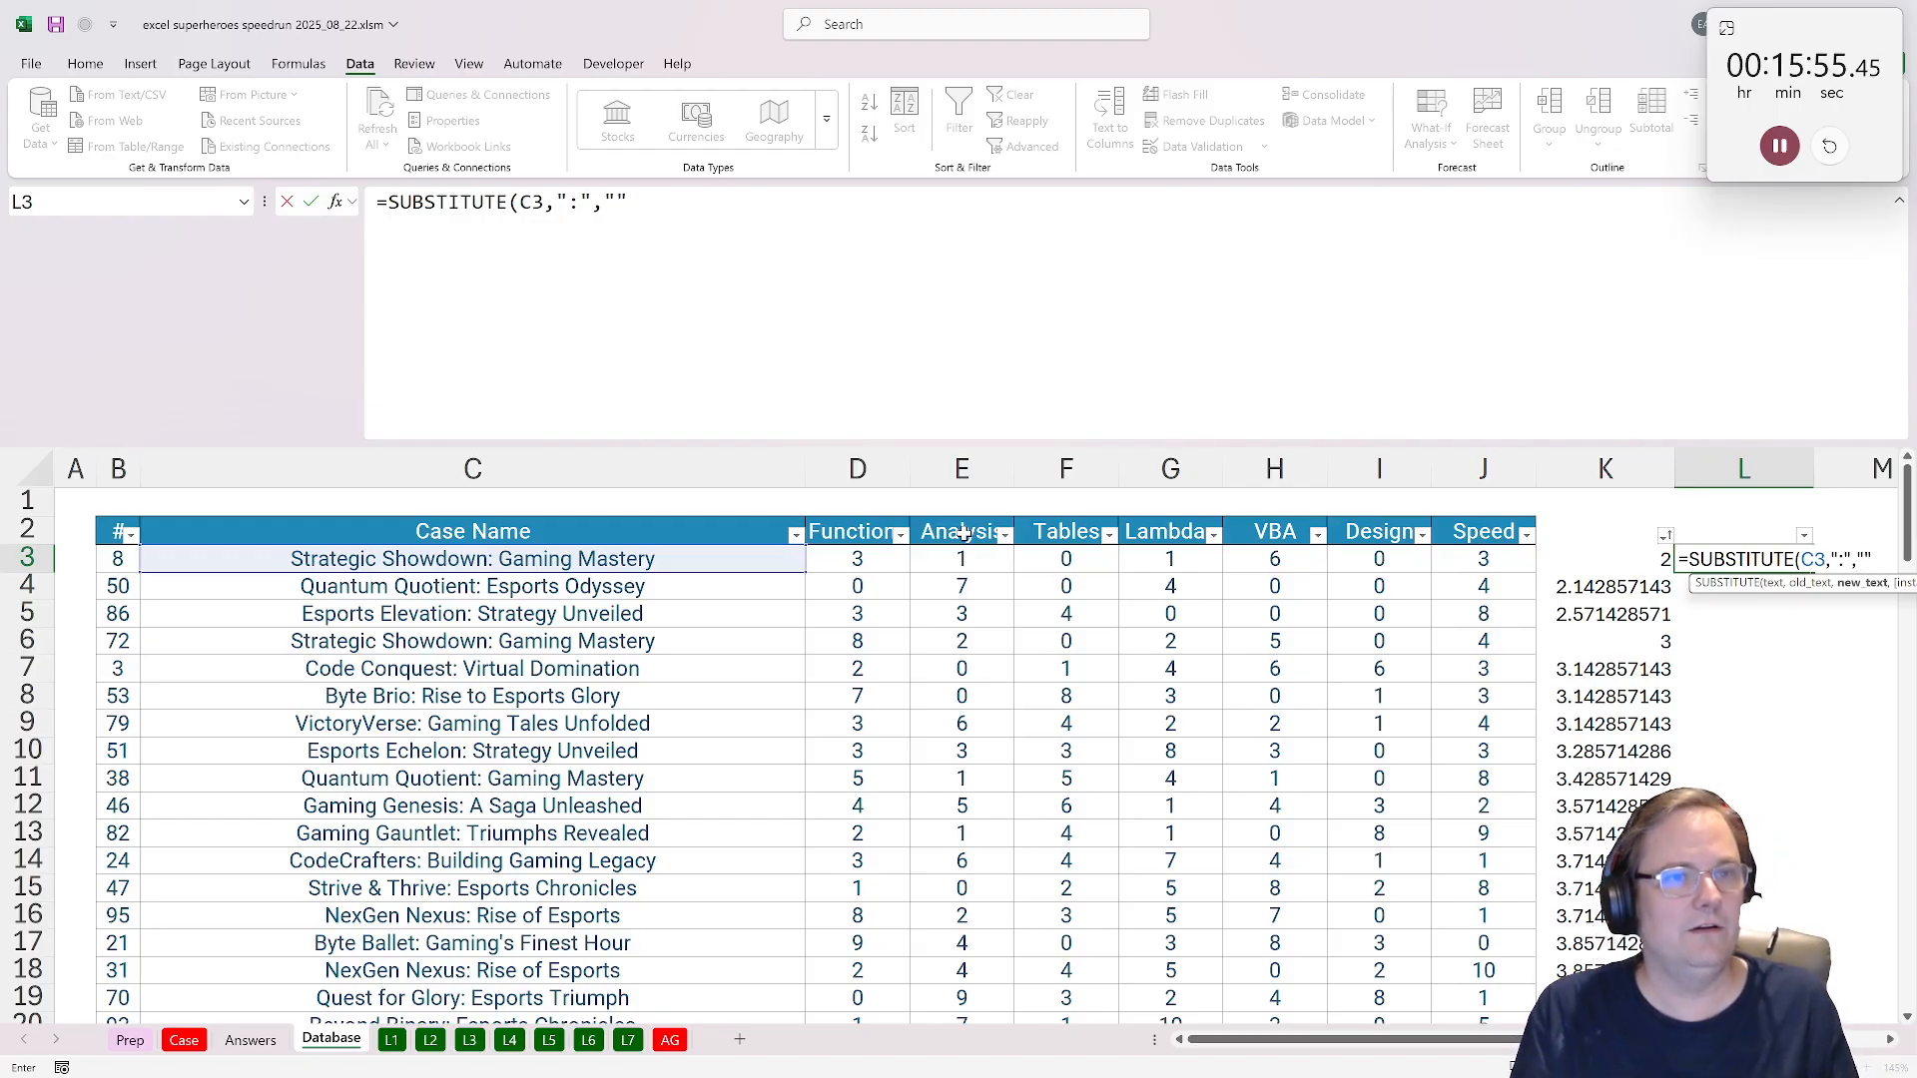
type("\"\")")
key("ctrl+Return")
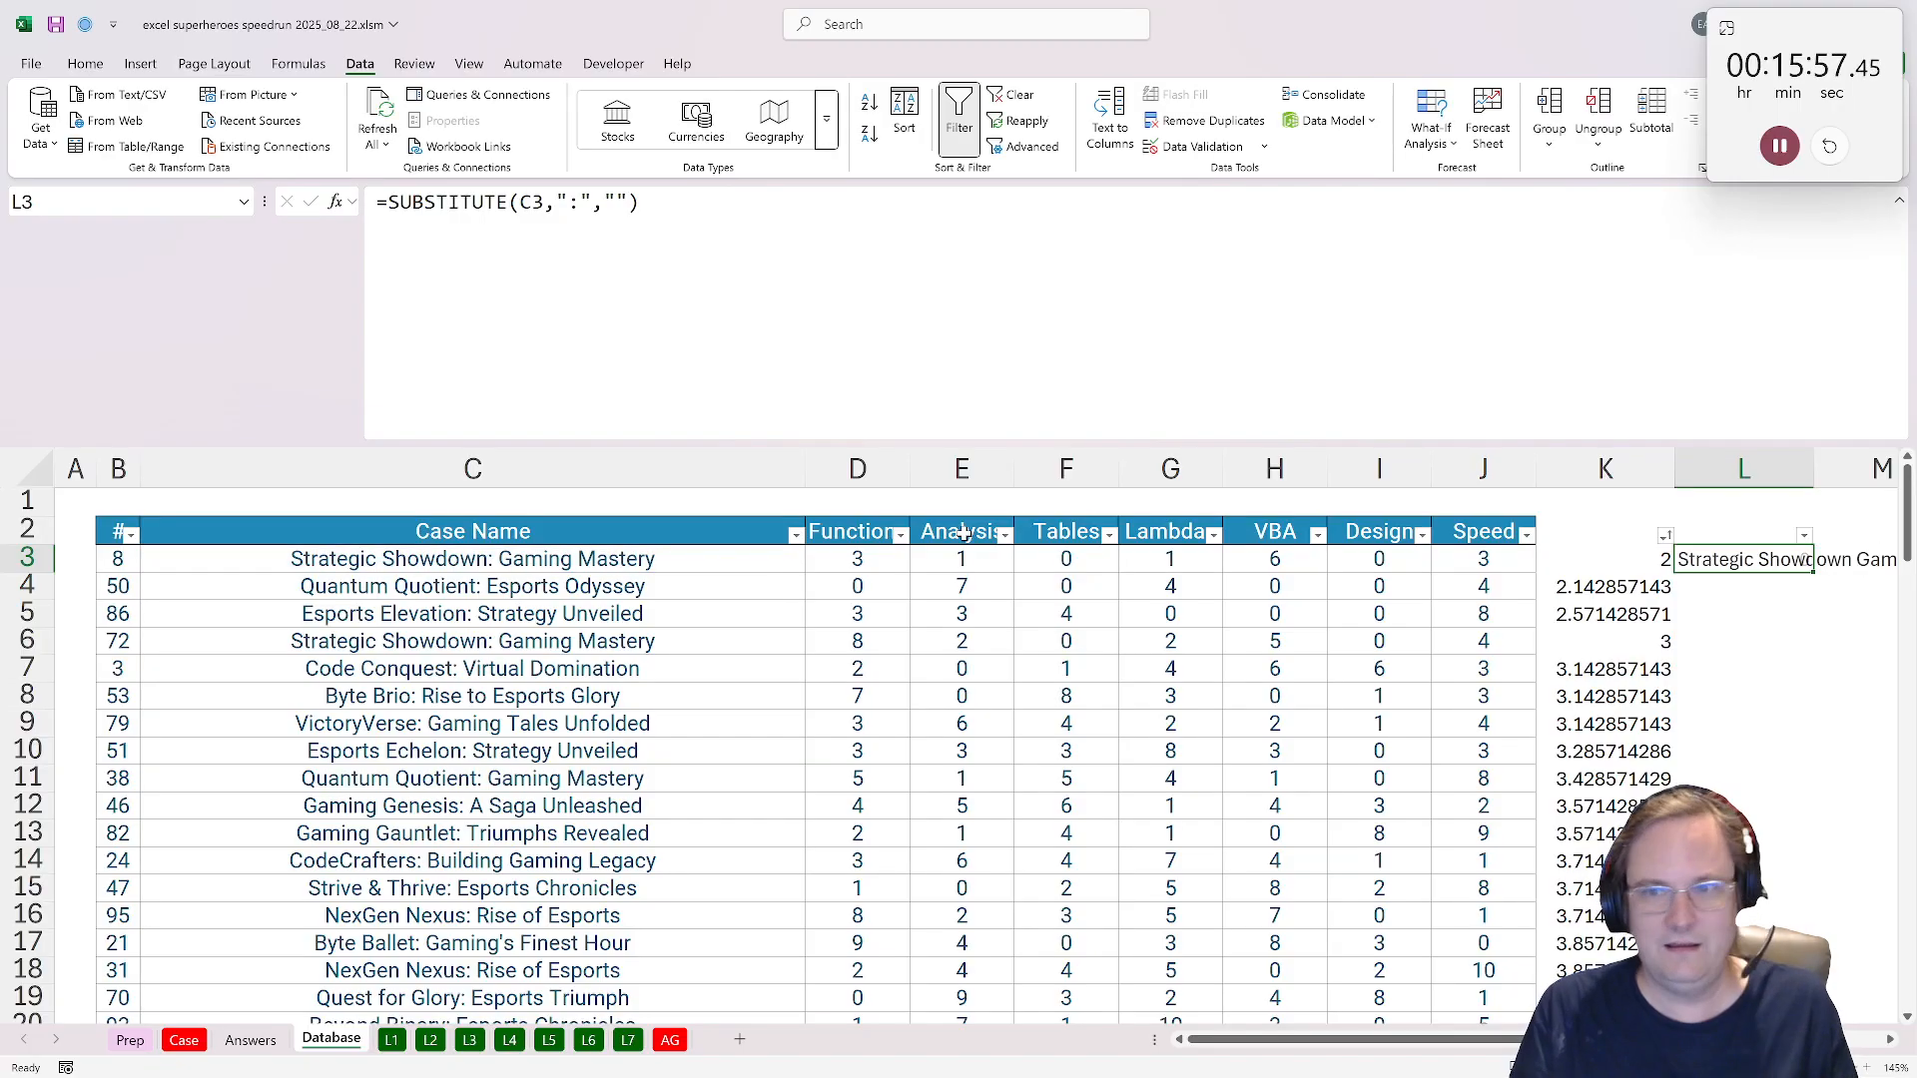
Extend the L3 formula to =SUBSTITUTE(SUBSTITUTE(C3,":","")," ","") and fill it down column L for all cases.
left_click_drag(647, 203, 377, 203)
left_click(387, 202)
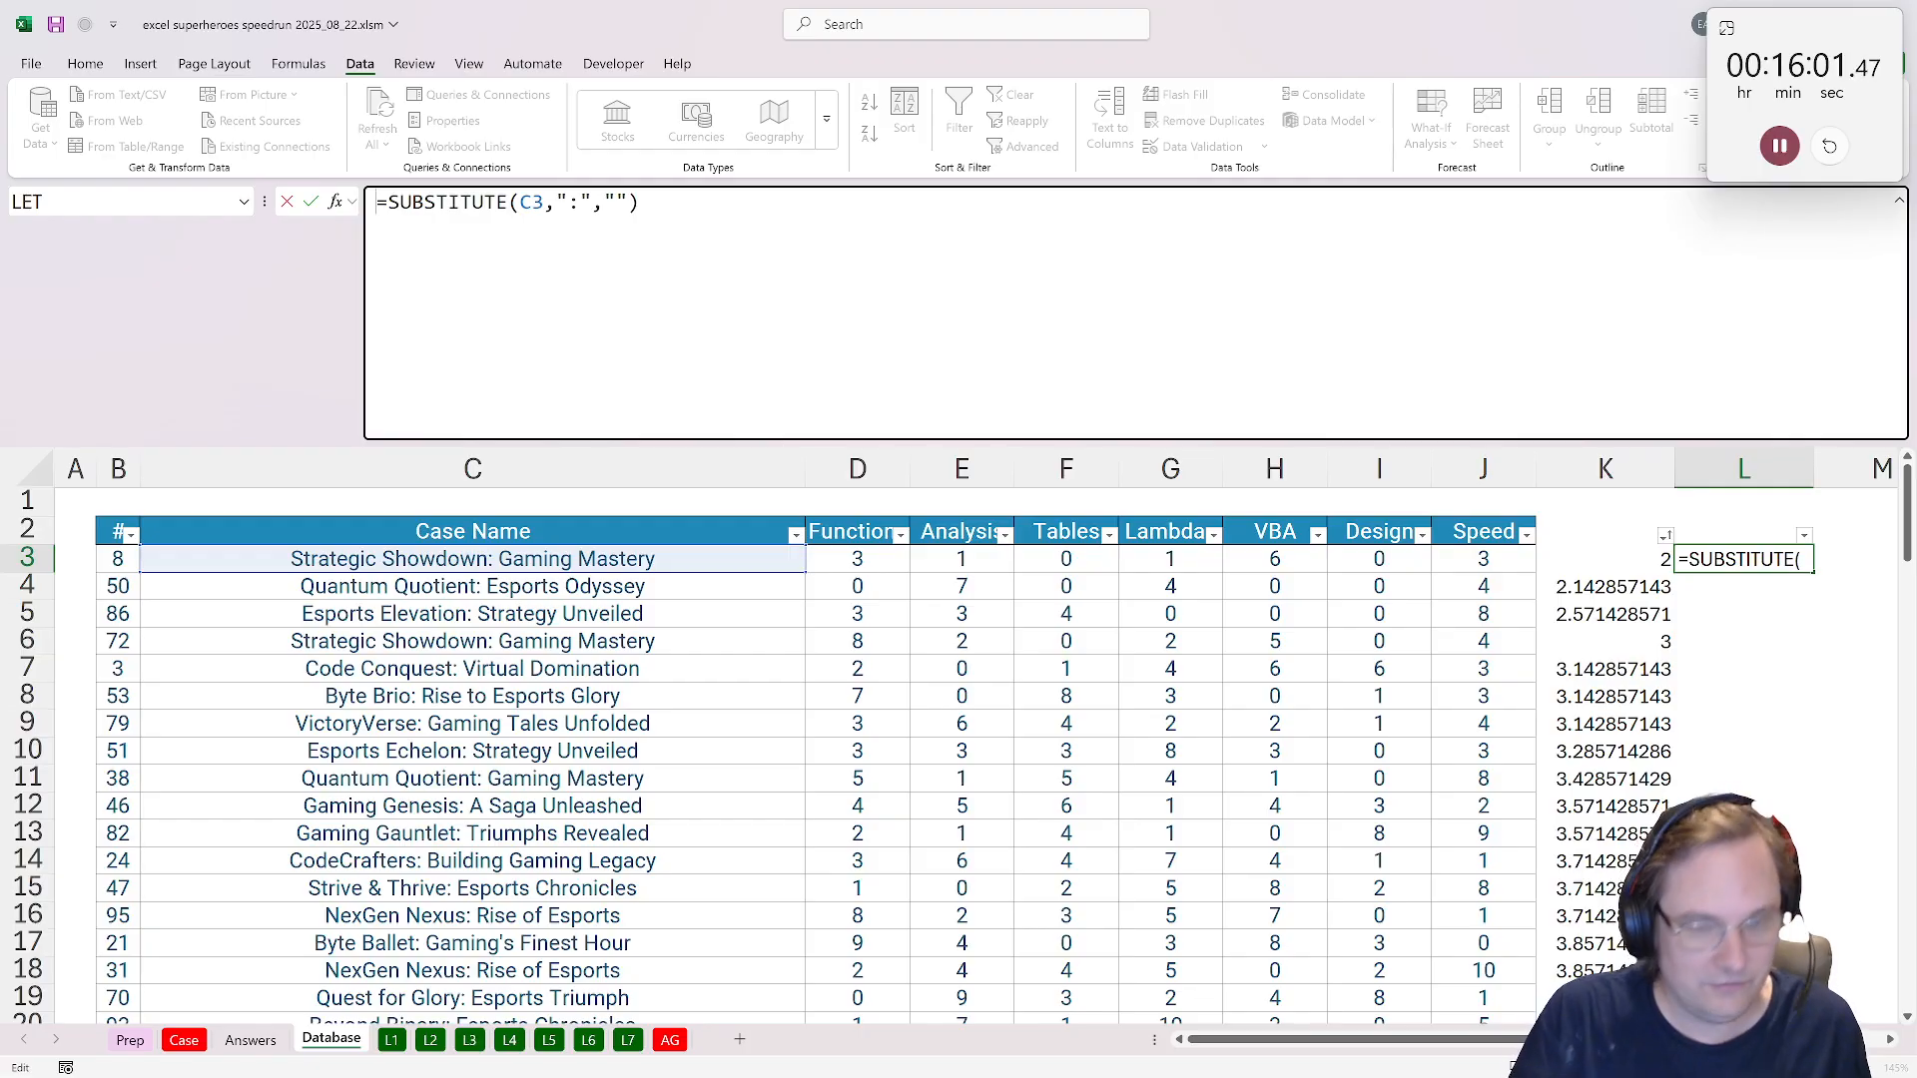
type("SUBS")
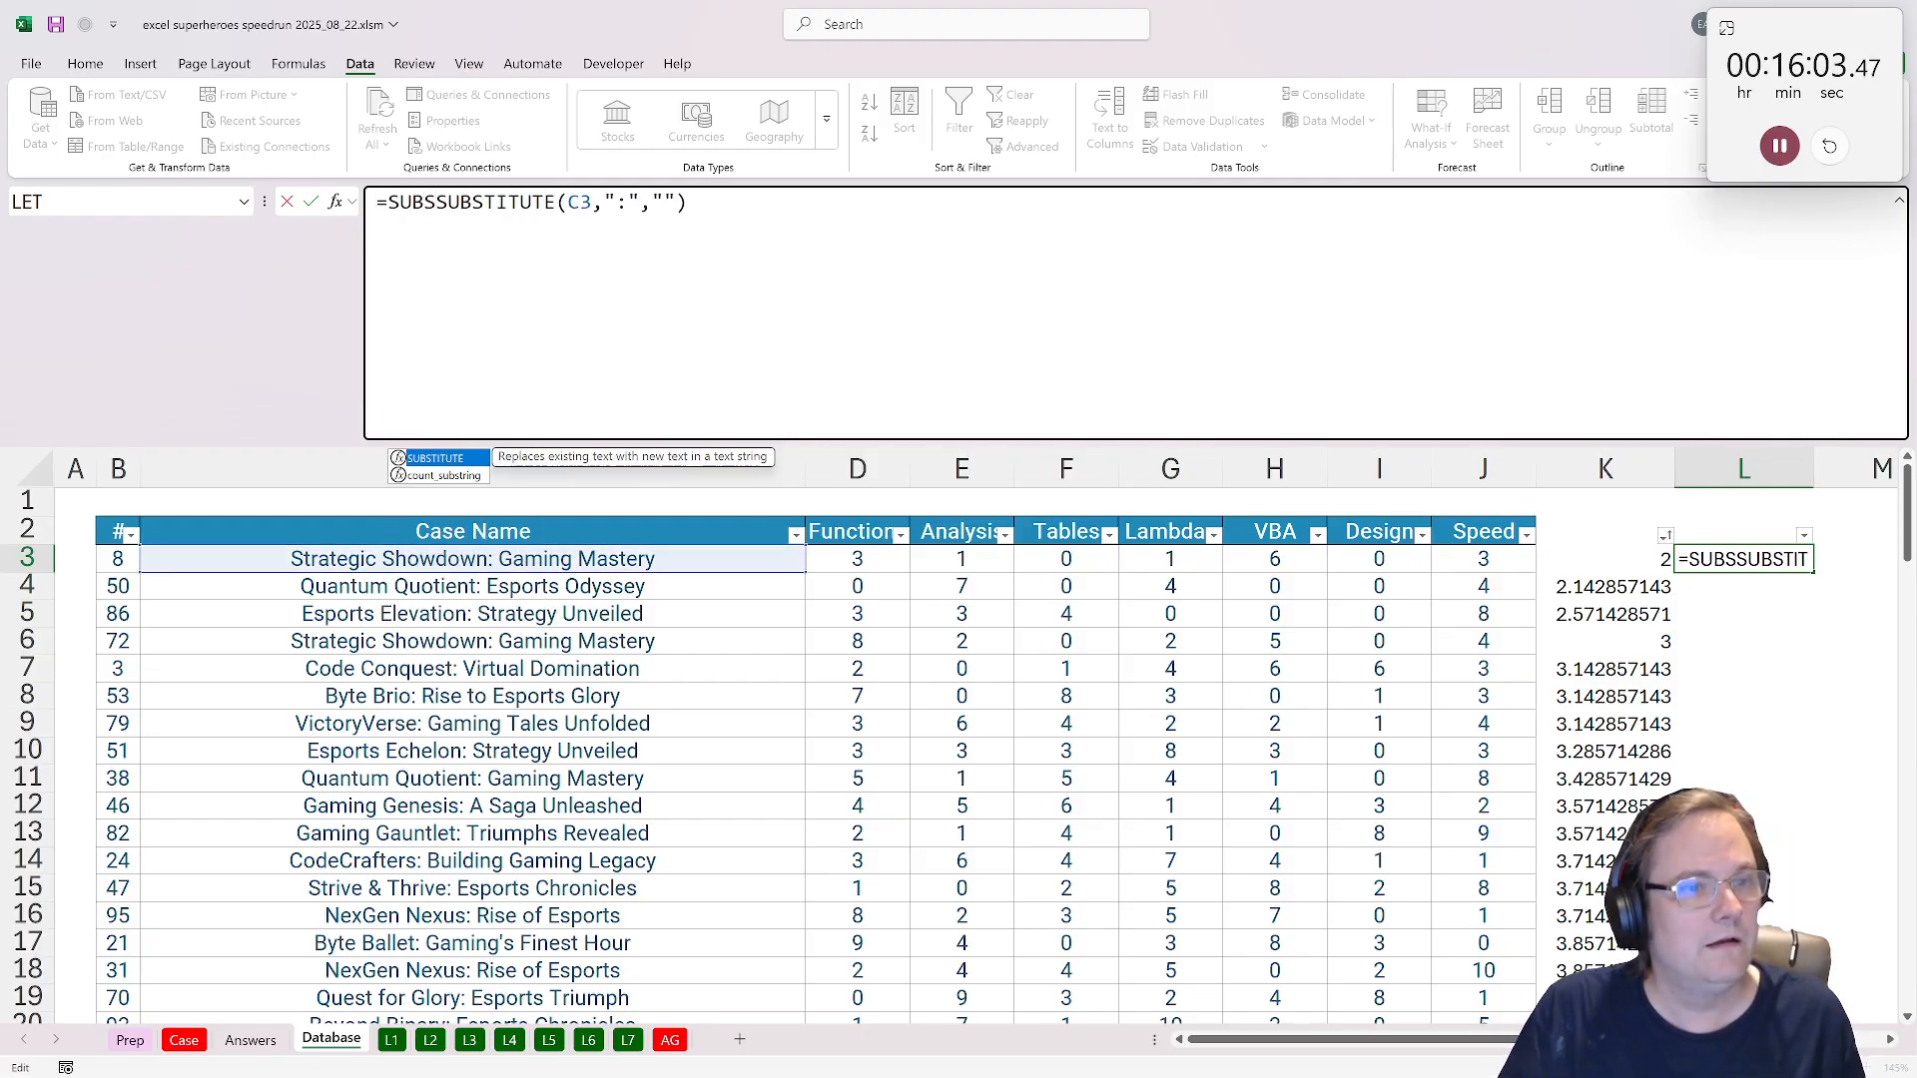
key("Tab")
key("End")
type(",")
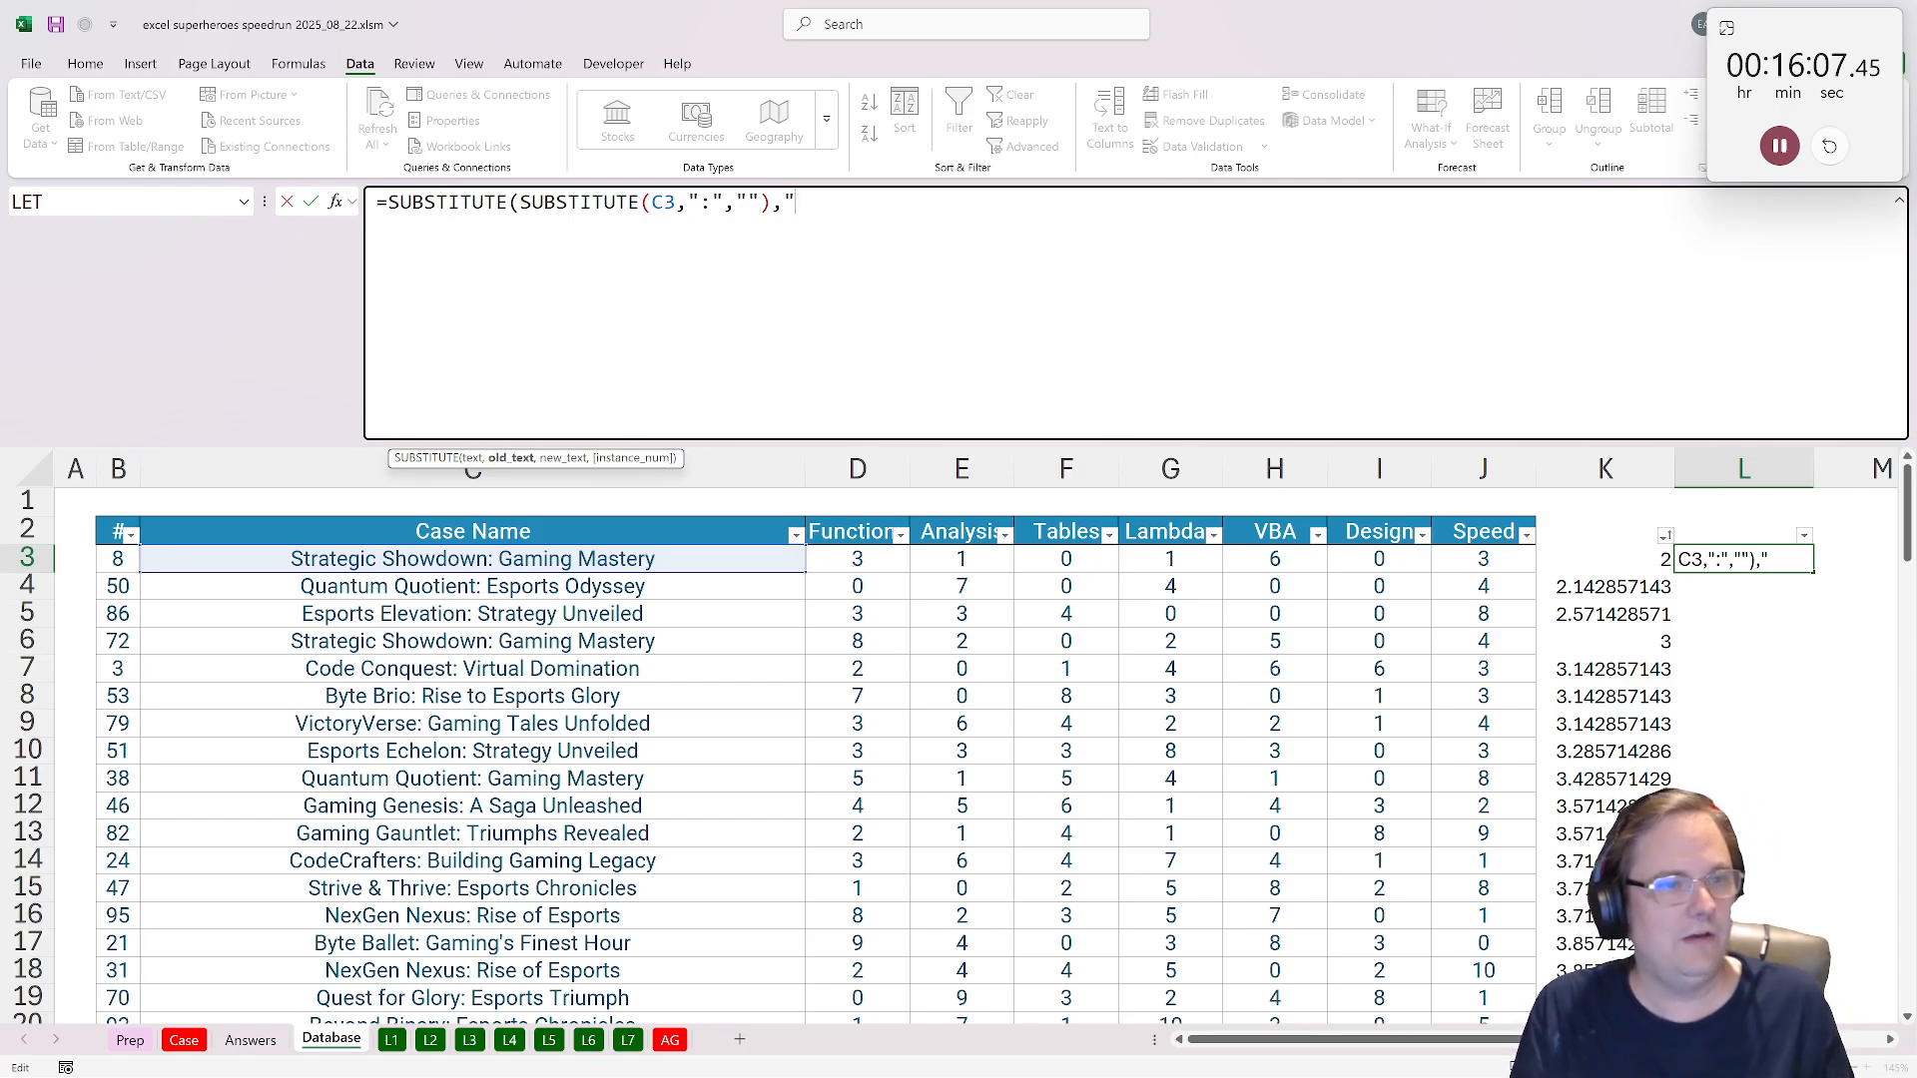
type("\" \",")
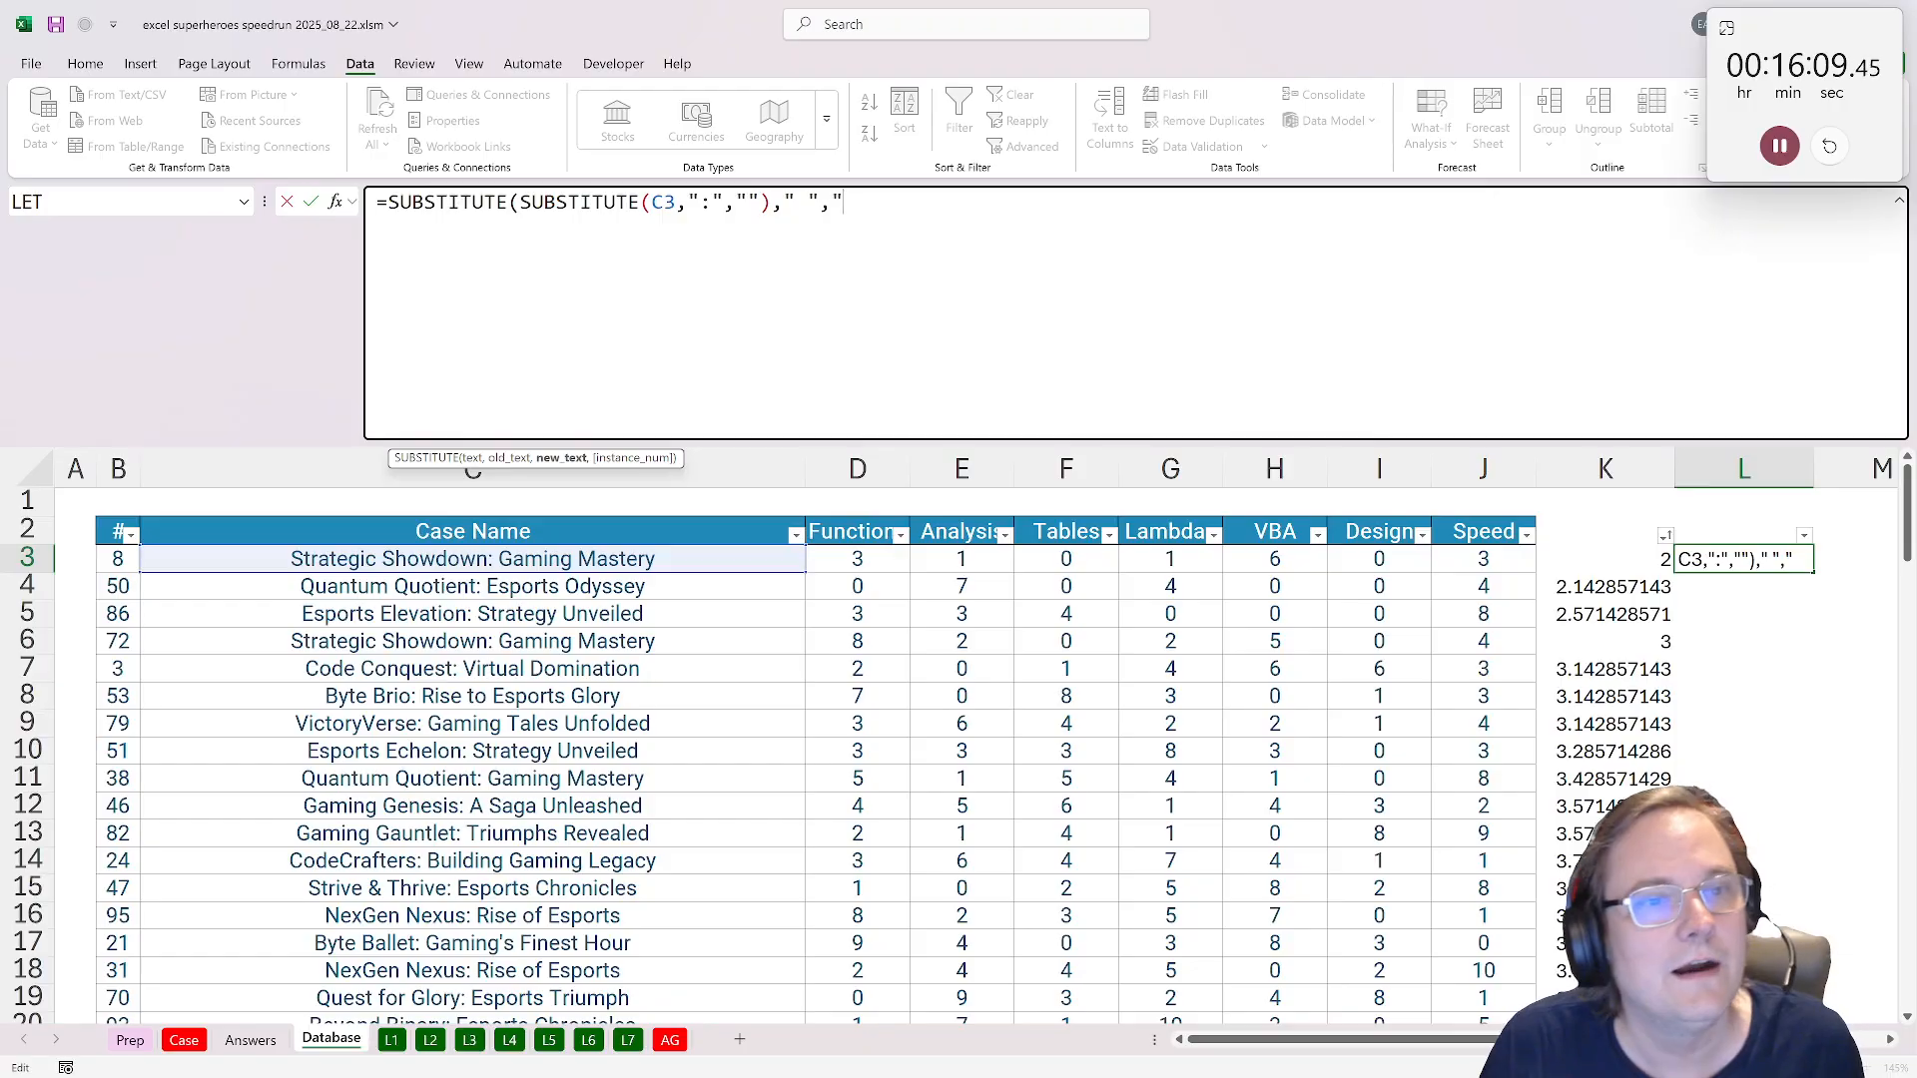
type("\"\")")
key("ctrl+Return")
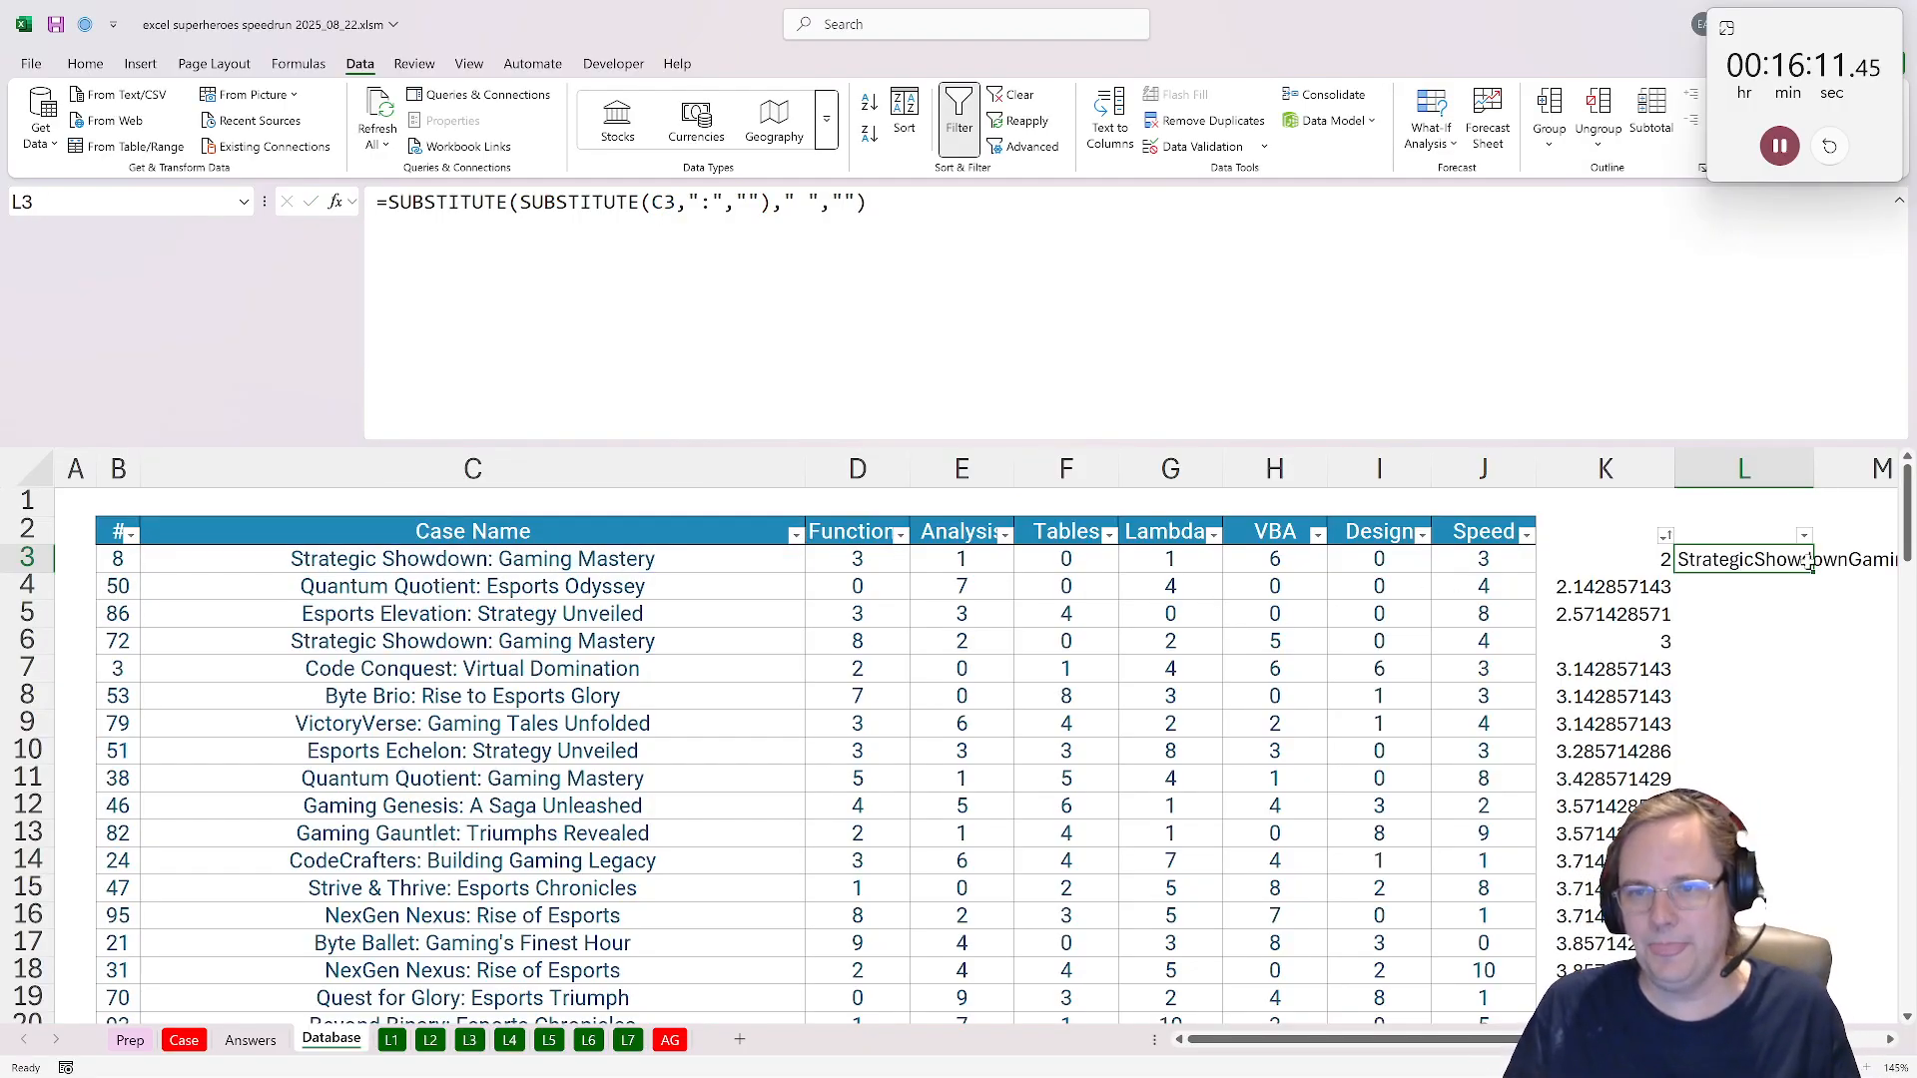
double_click(1808, 565)
left_click_drag(1742, 587, 1617, 559)
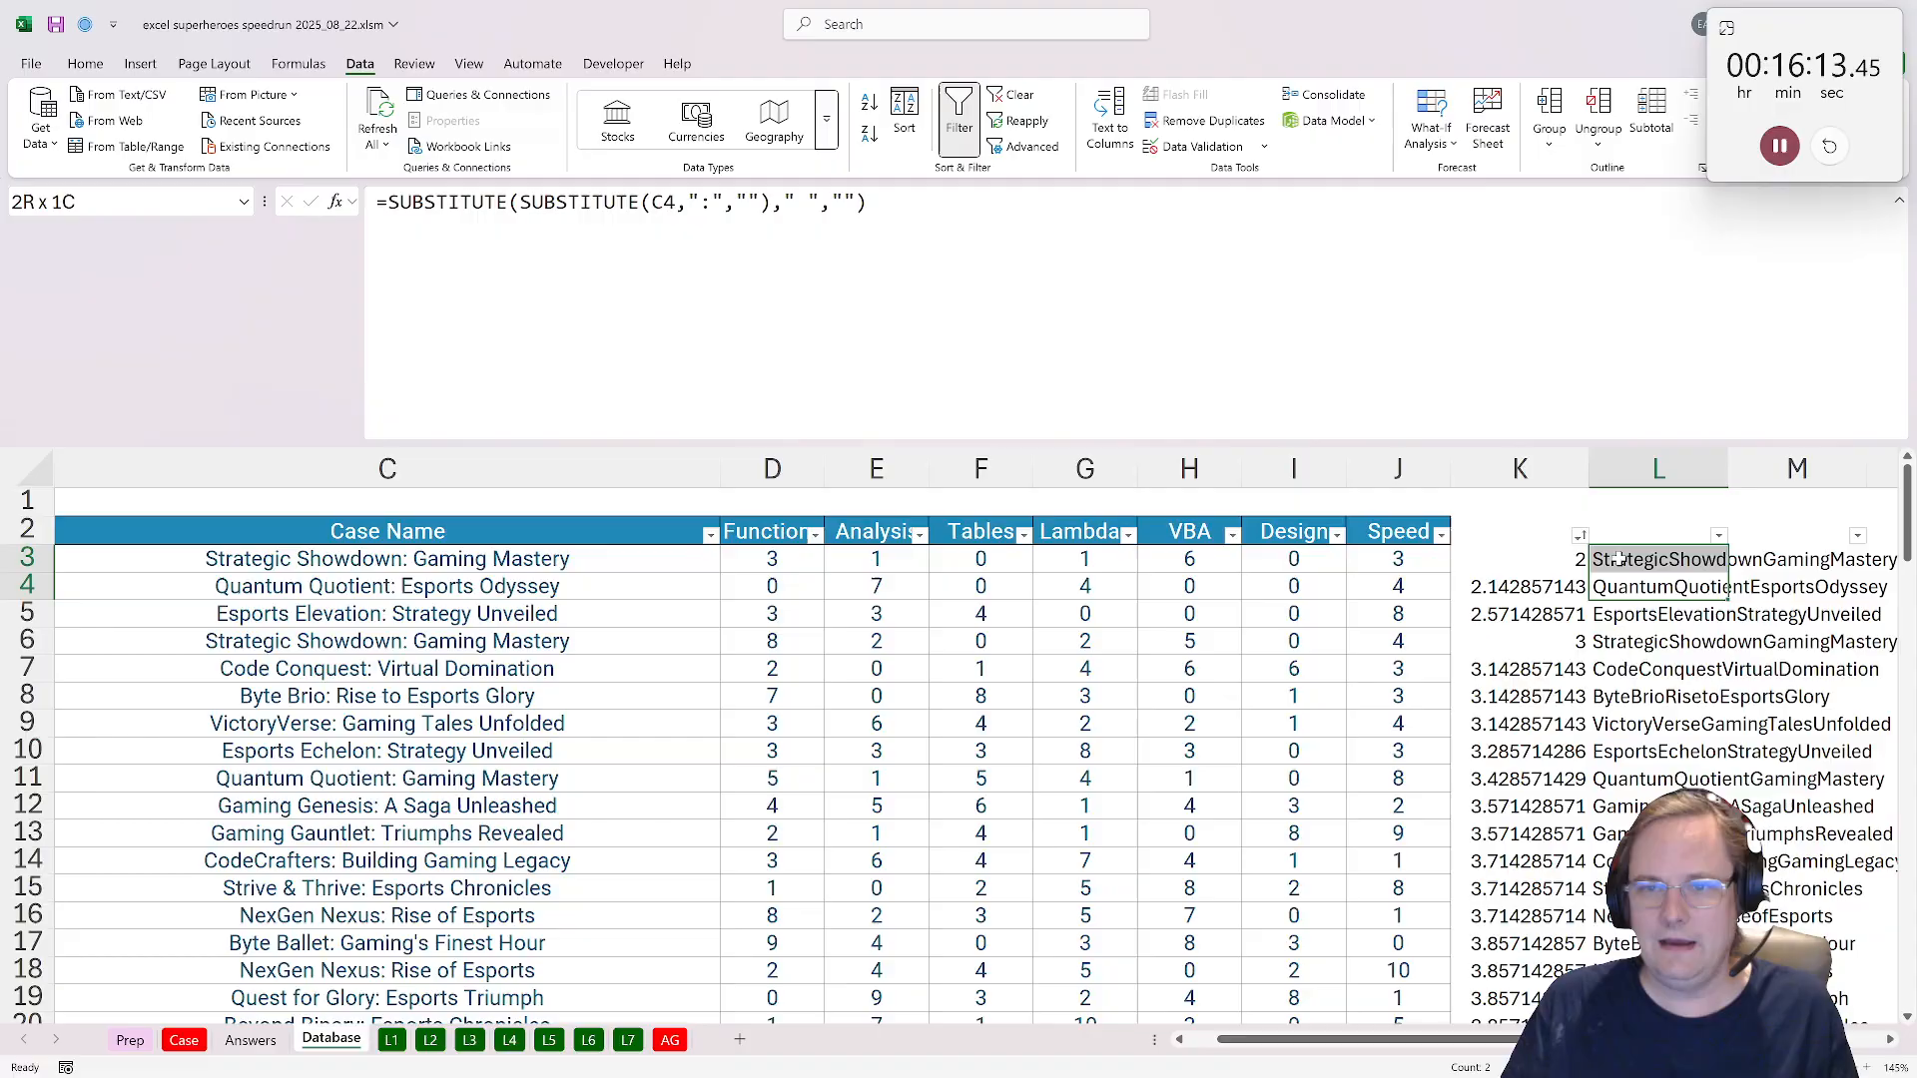
Fit column L to its contents, enter =LEN(L3) in M3, and fill it down column M for all cases.
double_click(1728, 468)
left_click(1747, 753)
key("ctrl+shift+Up")
key("ctrl+shift+Up")
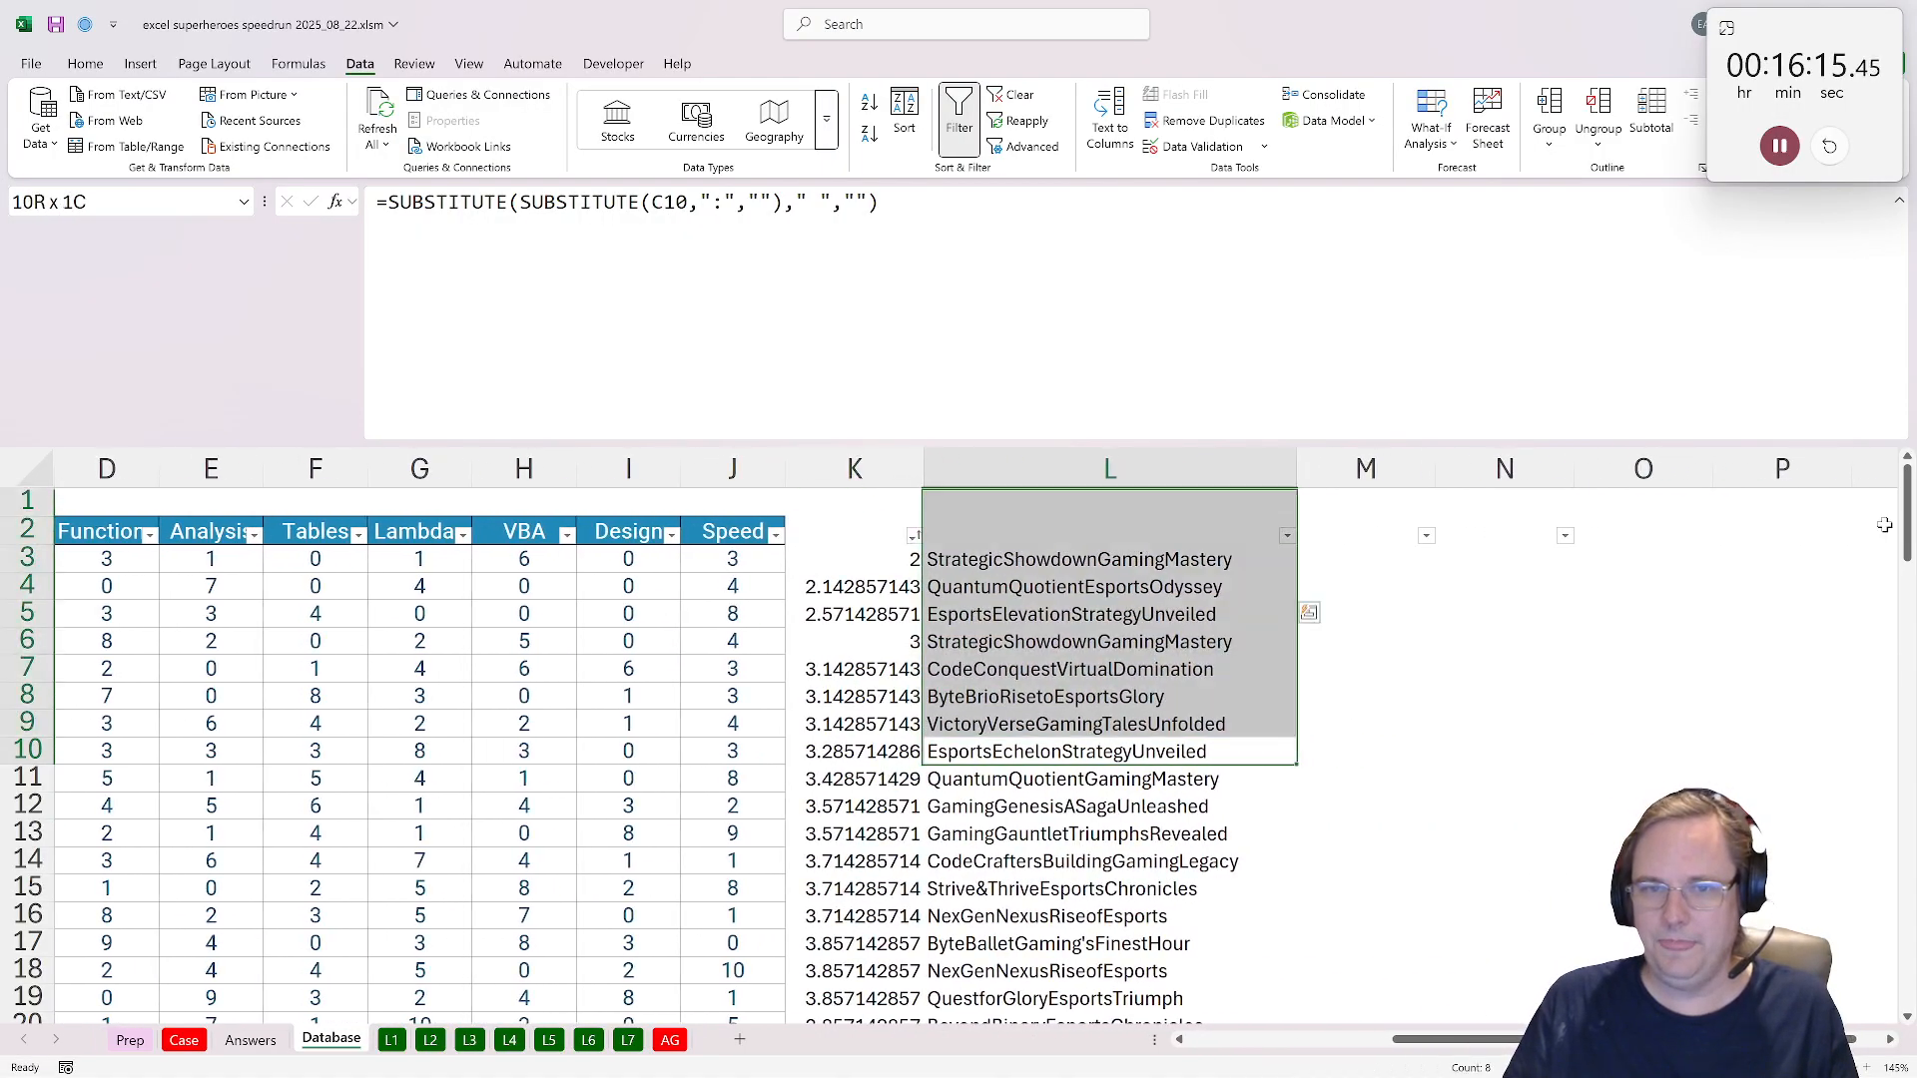
left_click(1368, 559)
type("=")
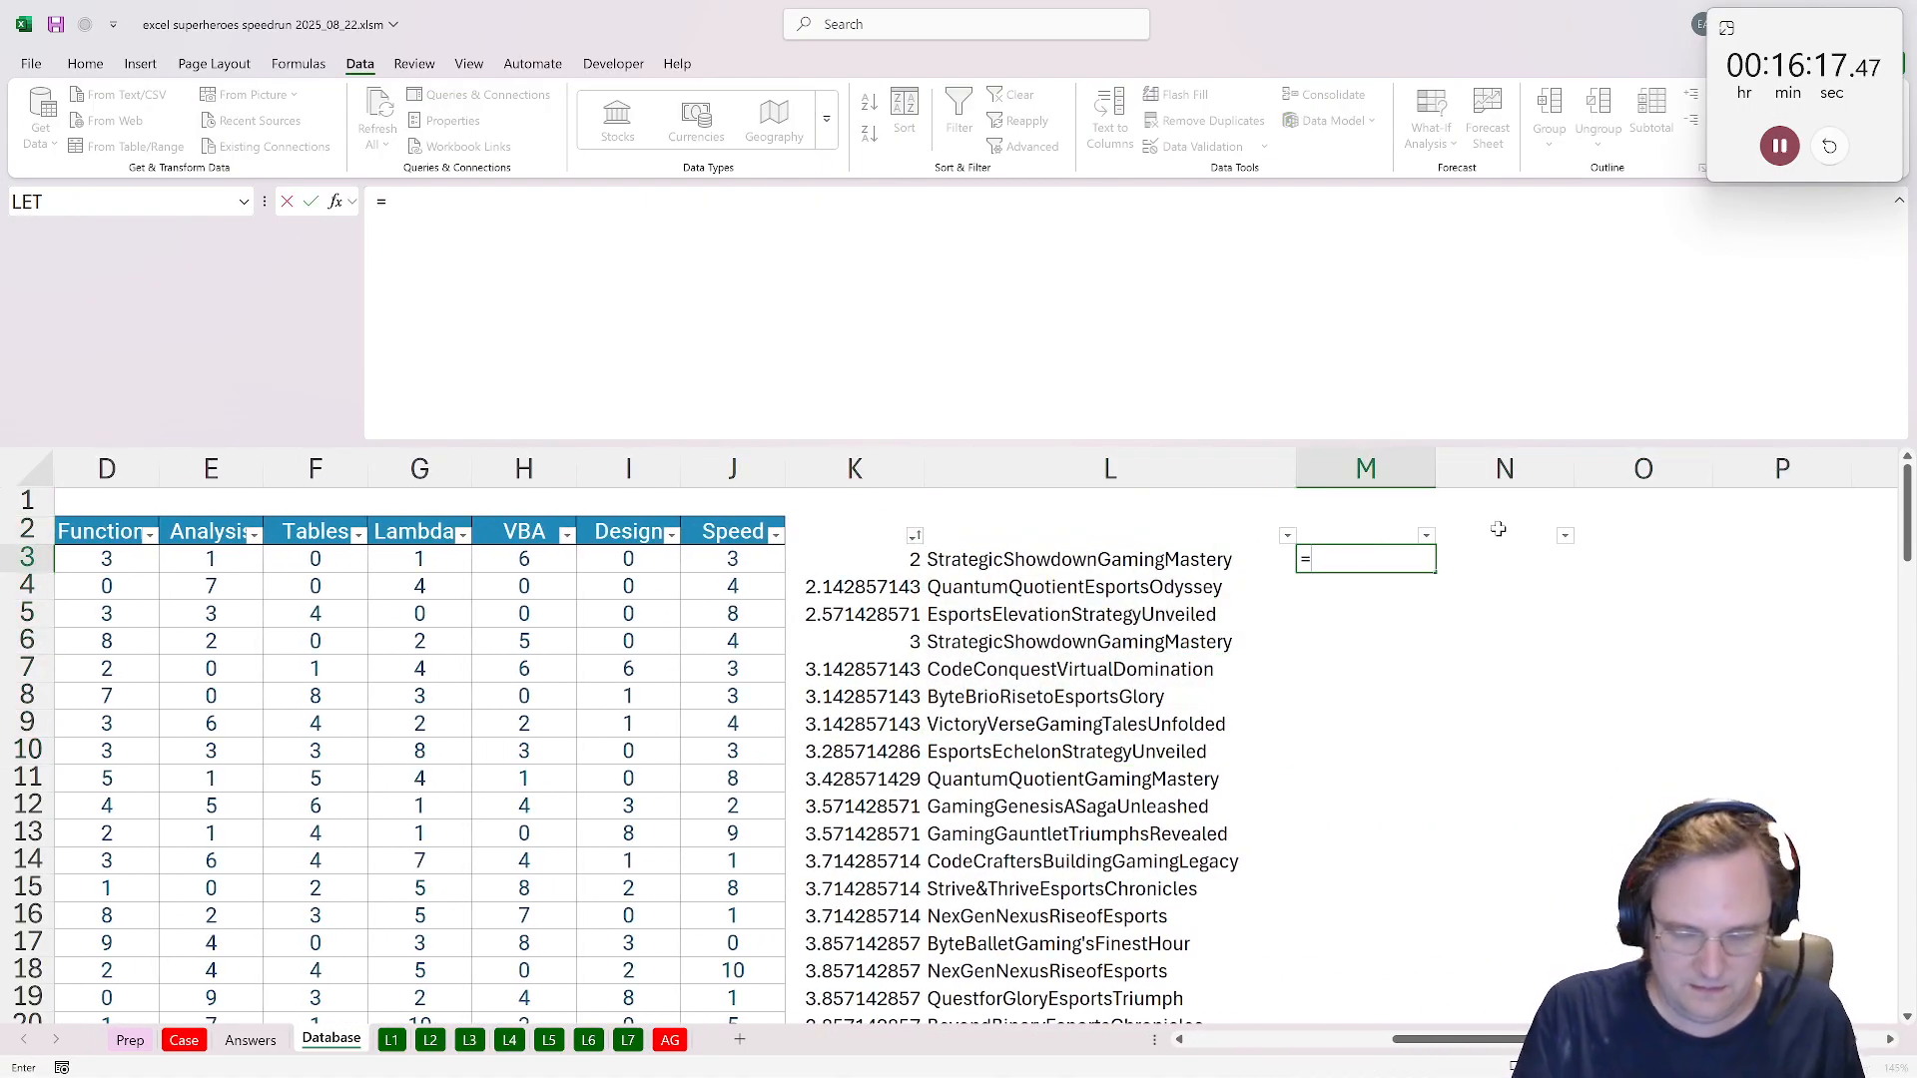
type("len(")
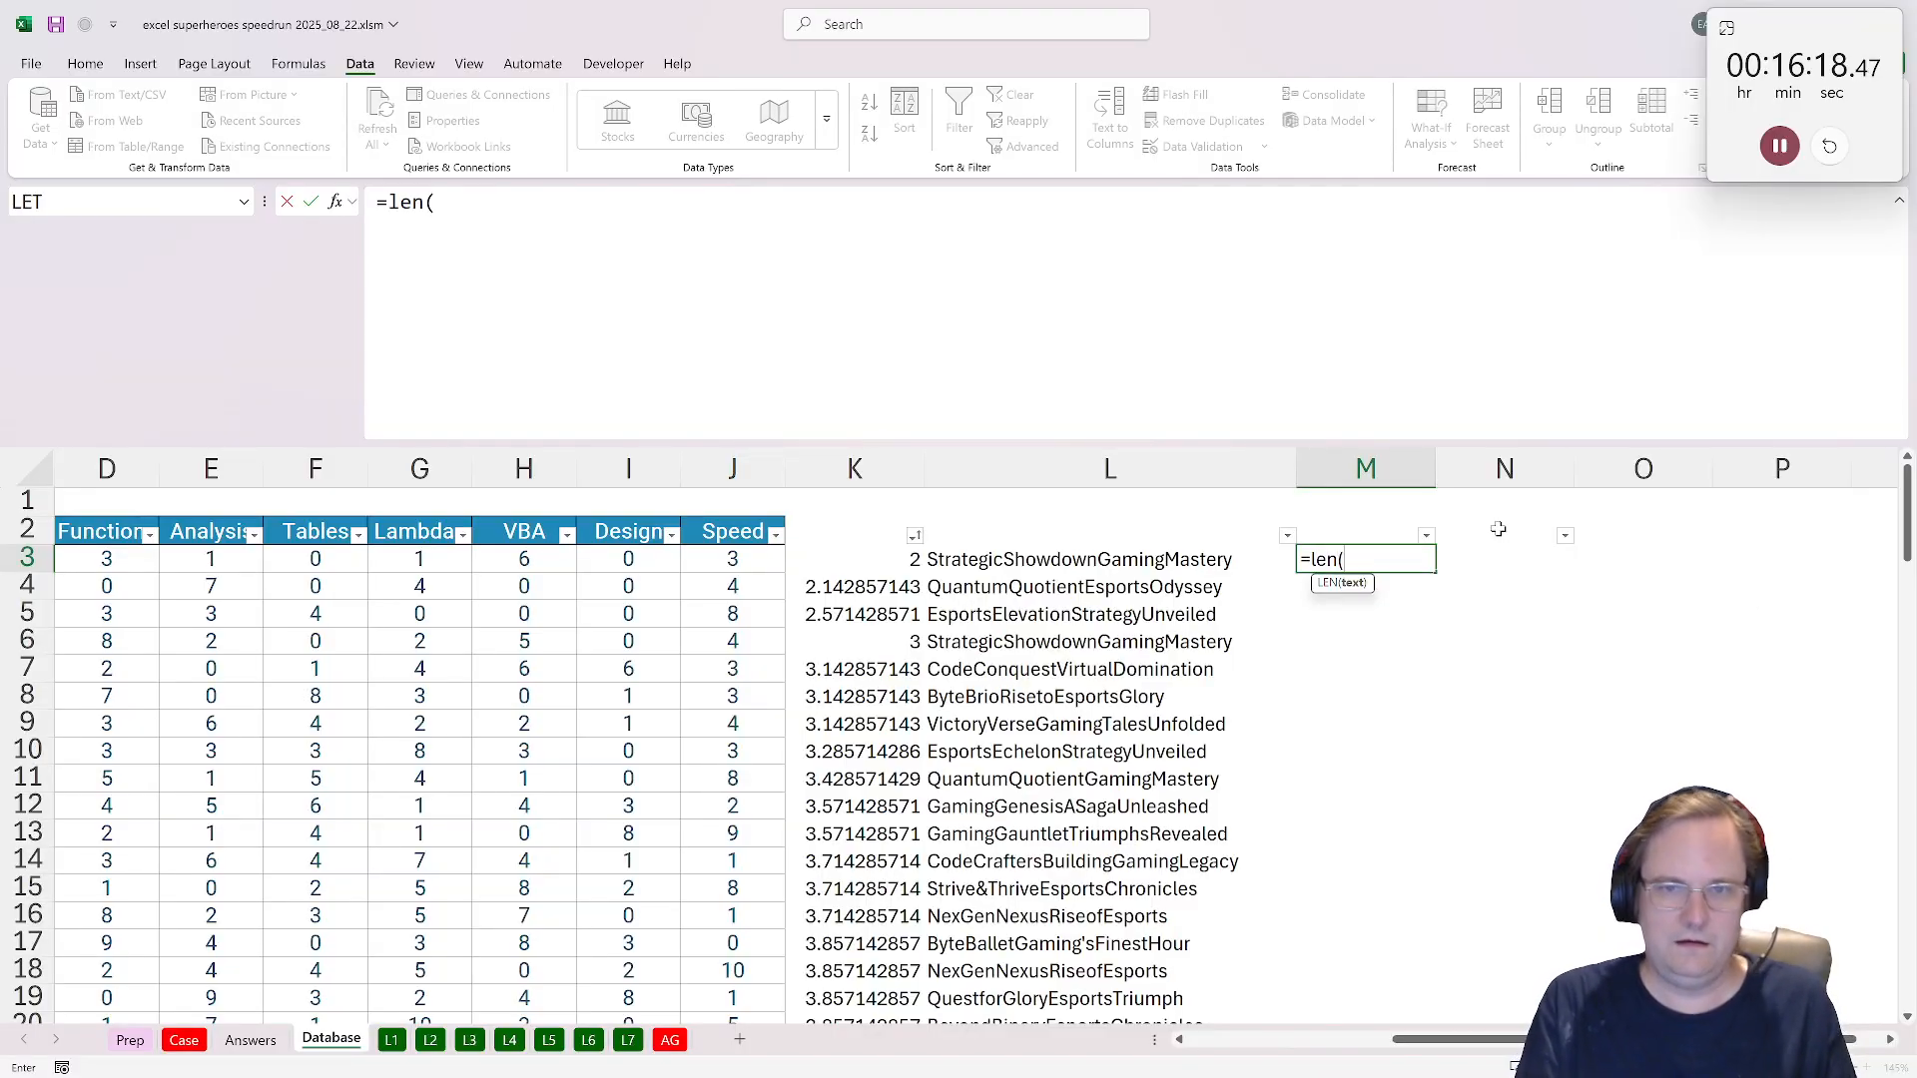
left_click(1086, 559)
key("ctrl+Return")
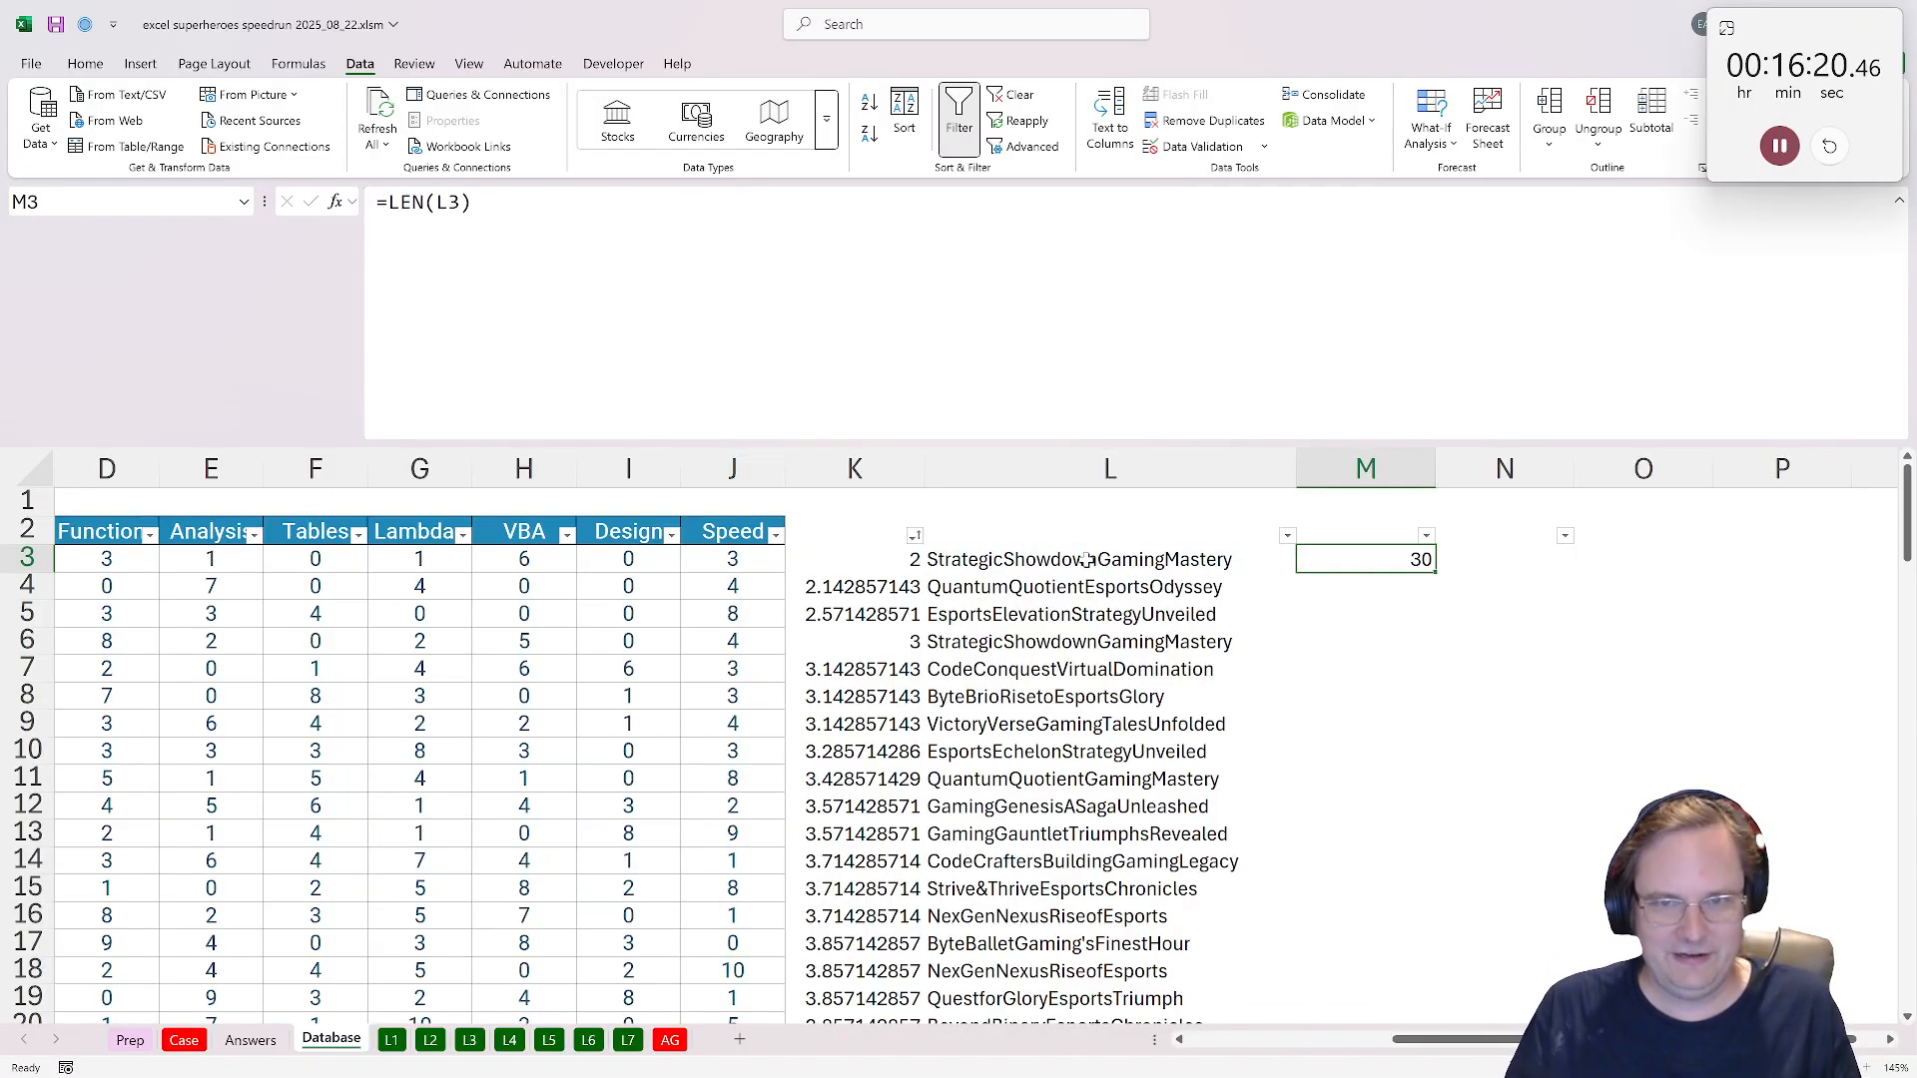
double_click(1434, 571)
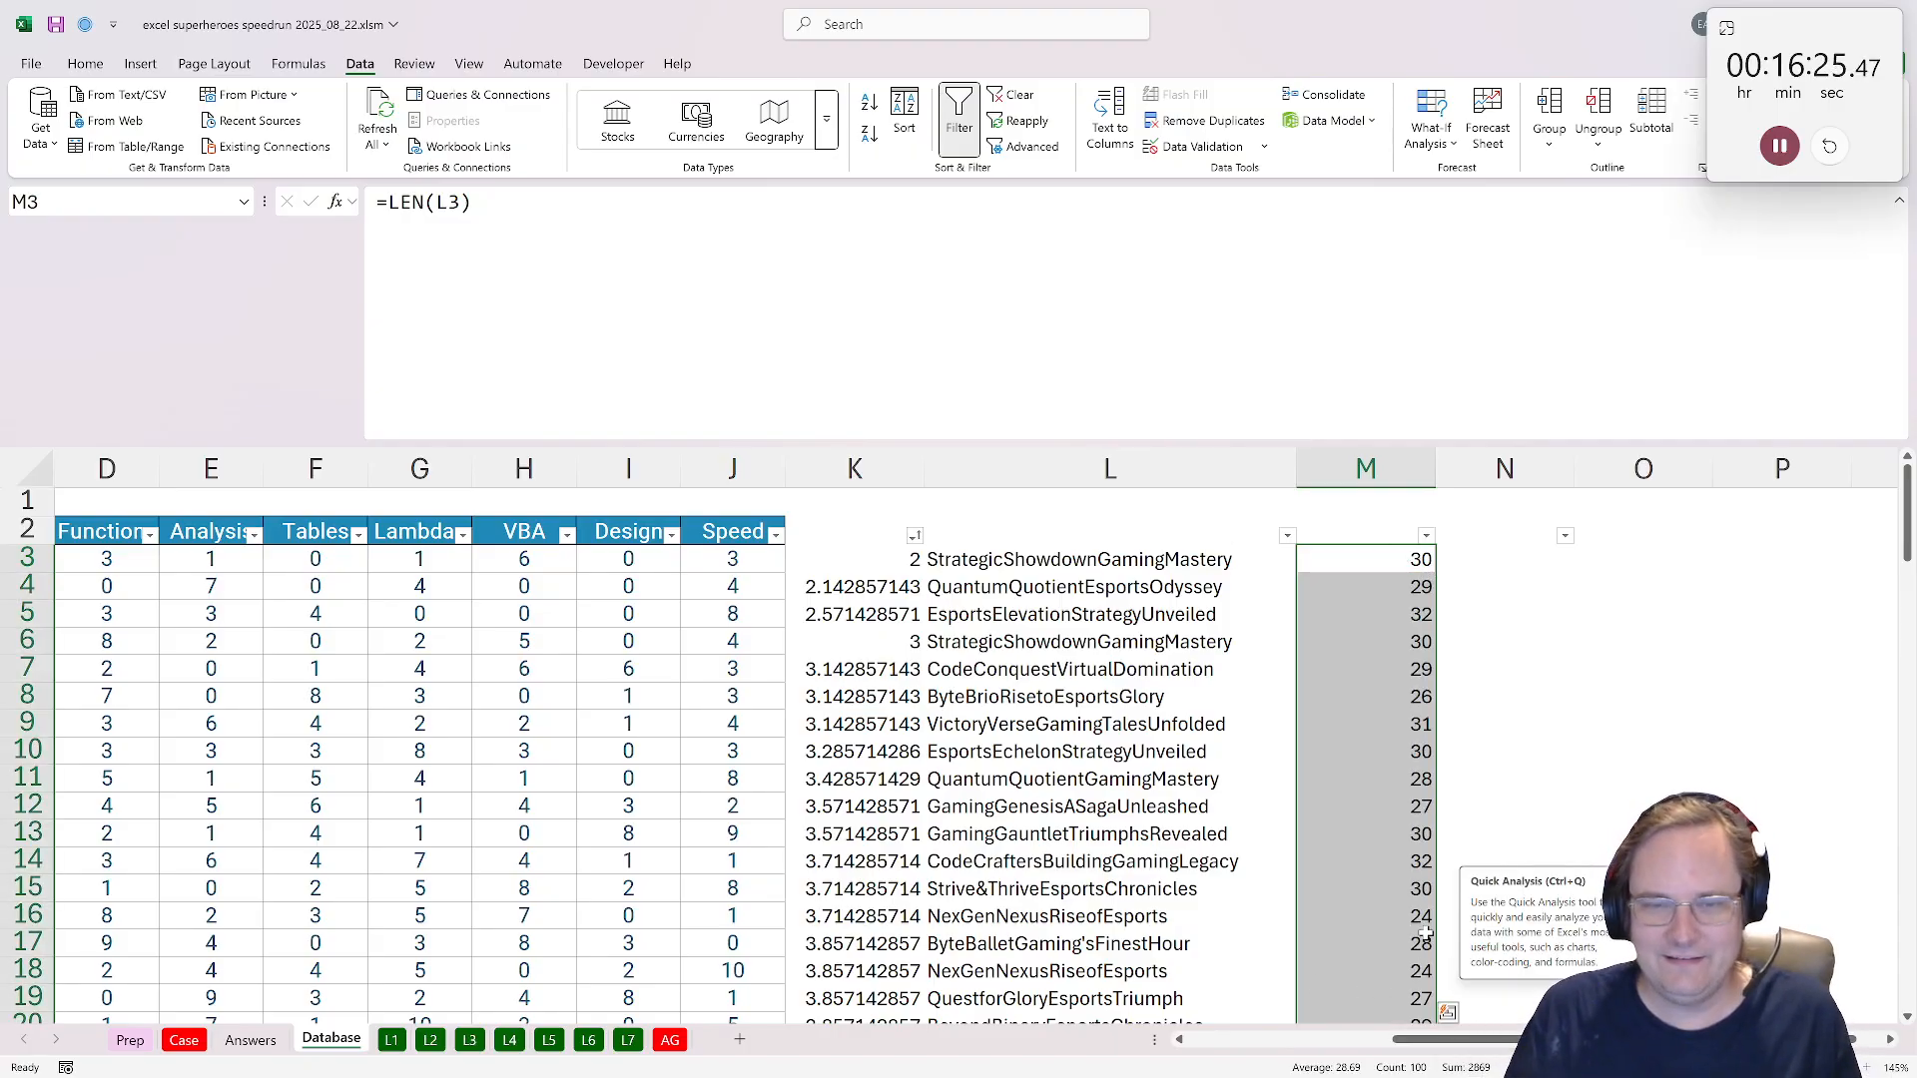
left_click(1328, 561)
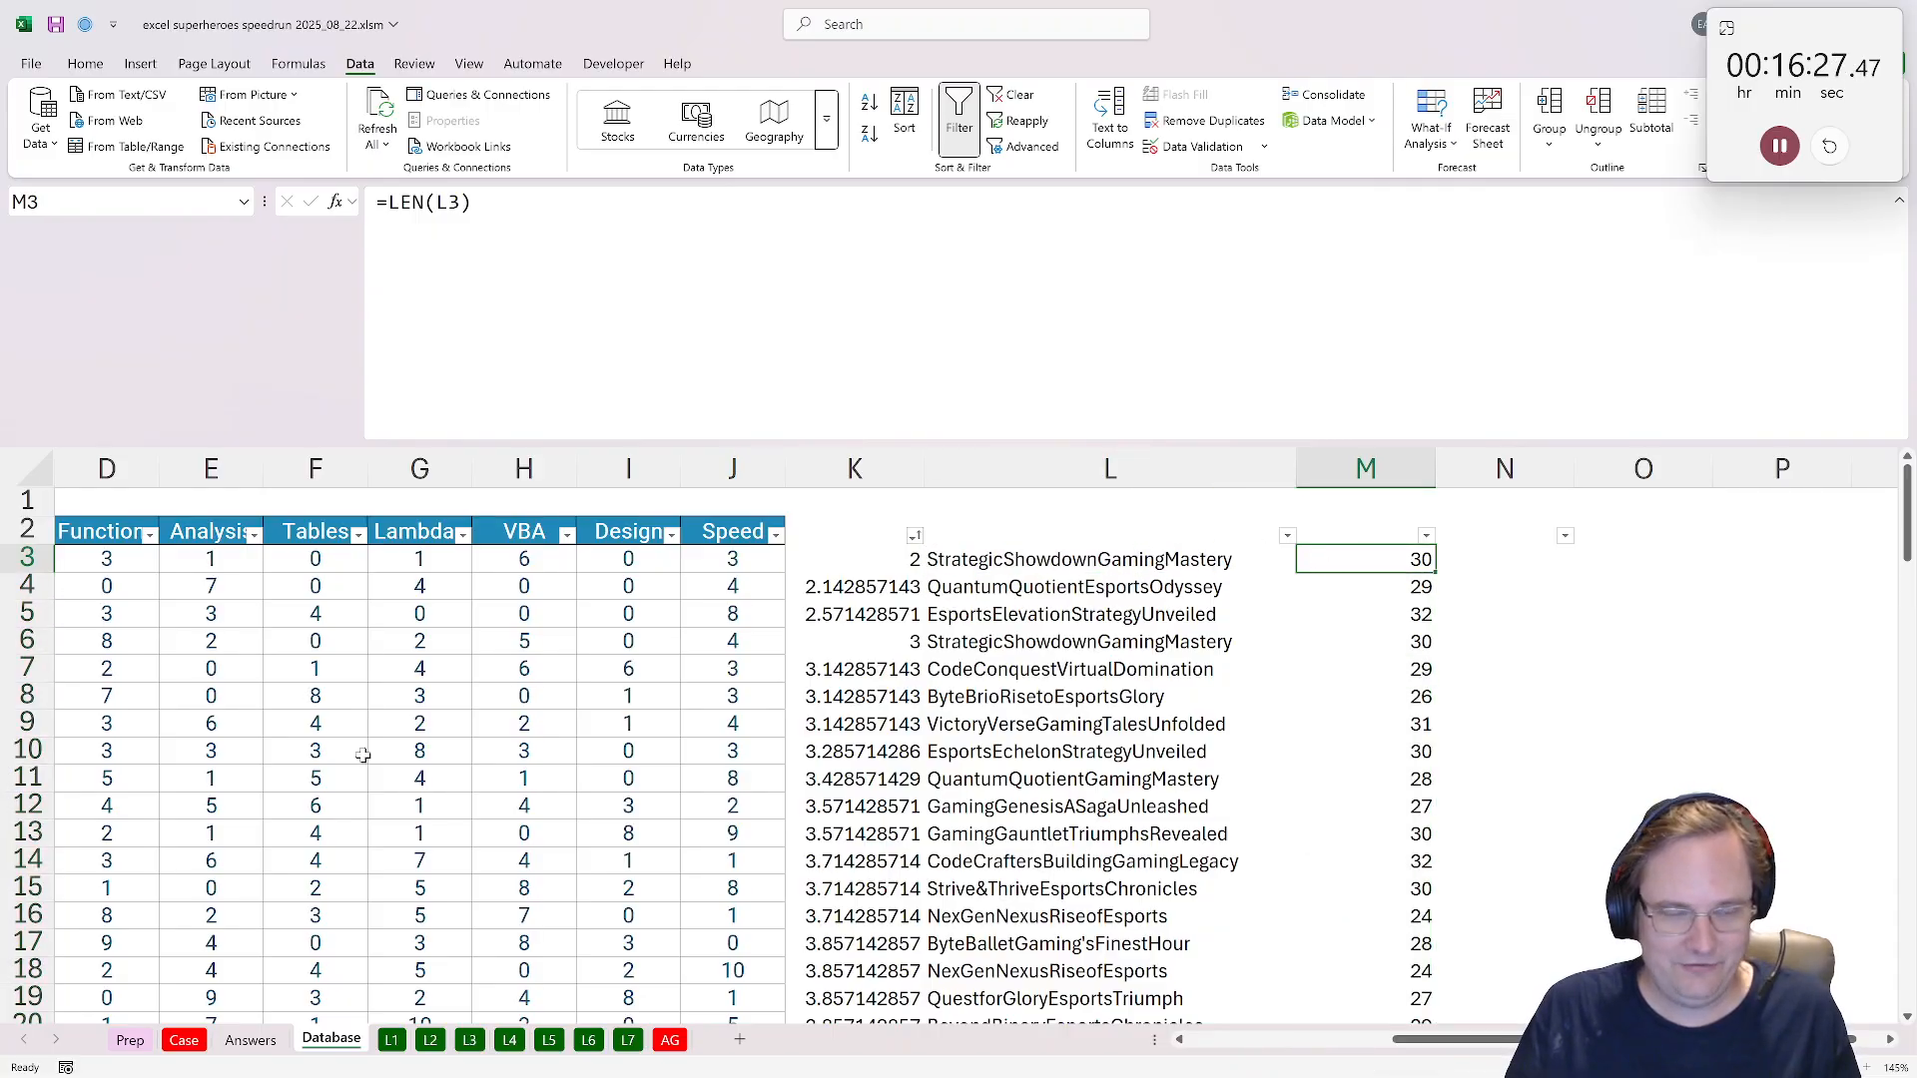
Enter 30 as the Bonus 1 answer and 2869 as the Bonus 2 answer on the Case sheet.
left_click(184, 1039)
left_click(409, 633)
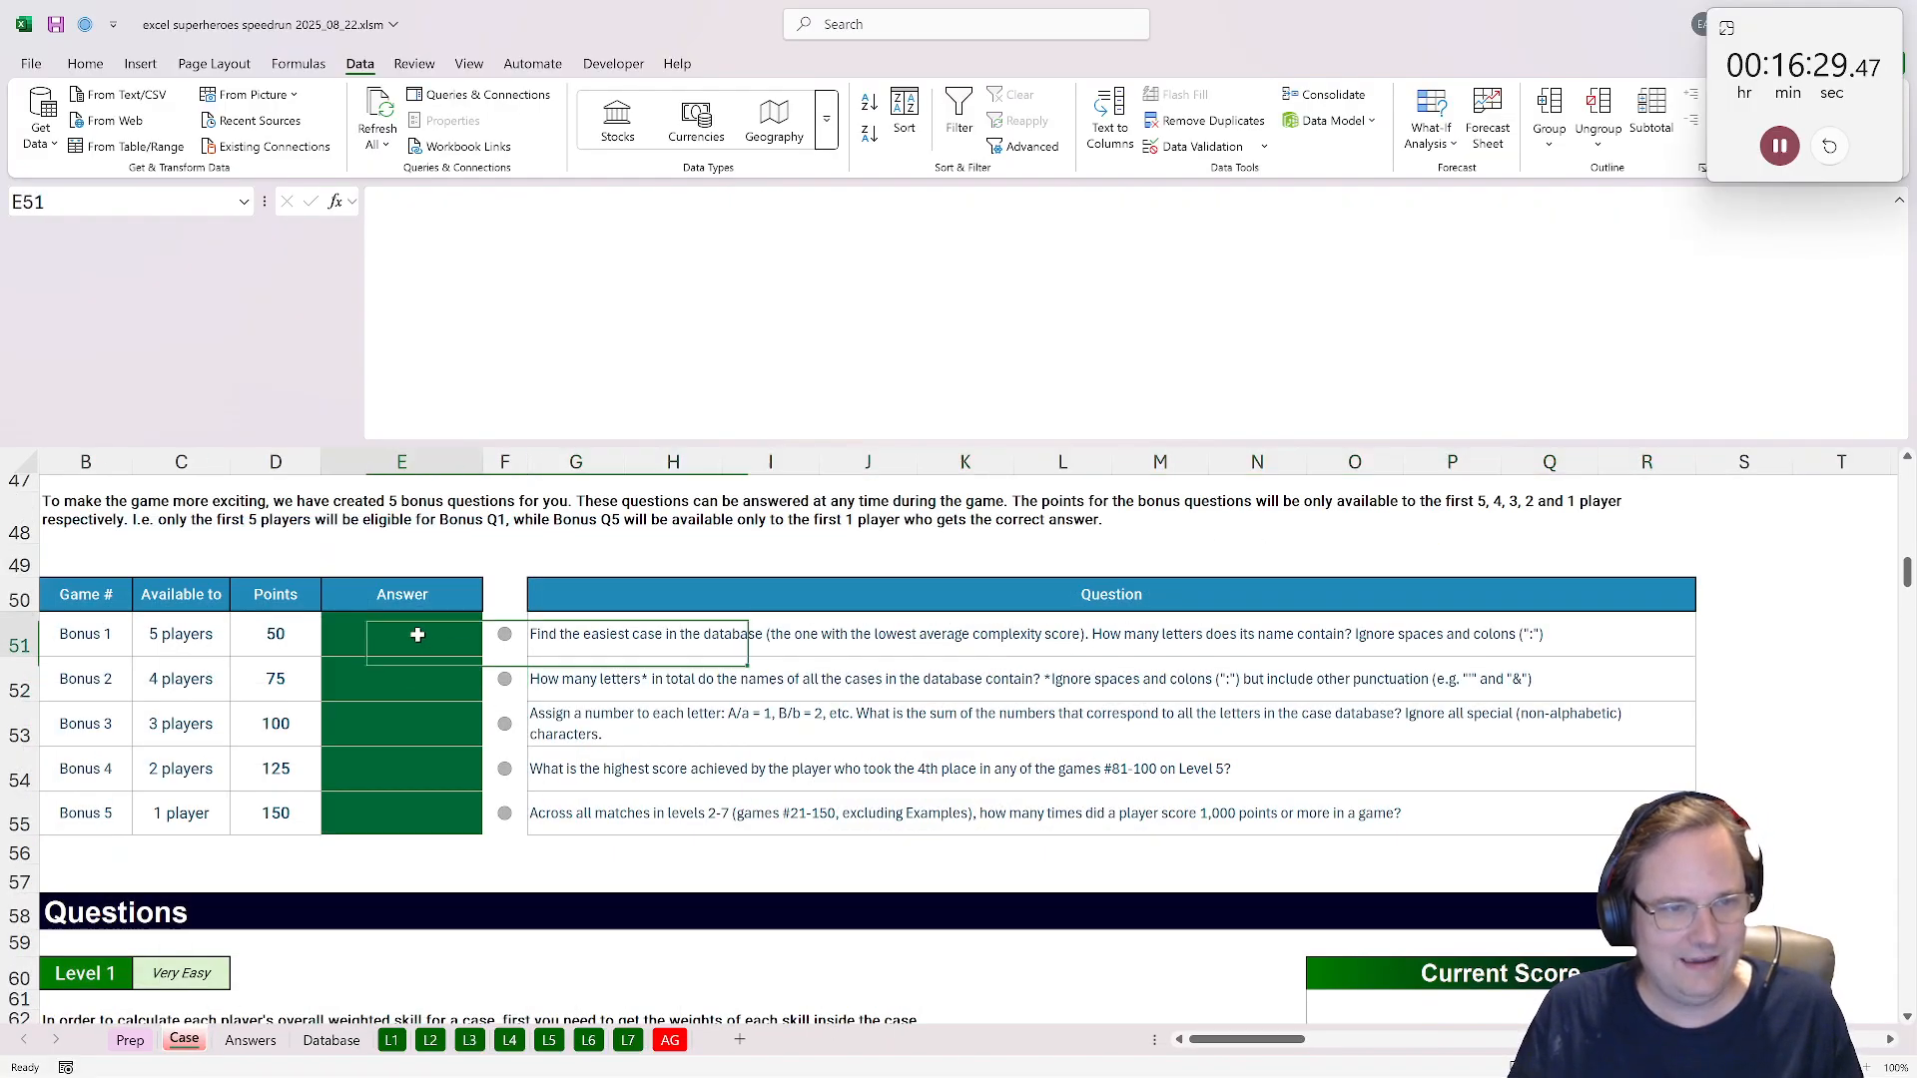
type("30")
key("Return")
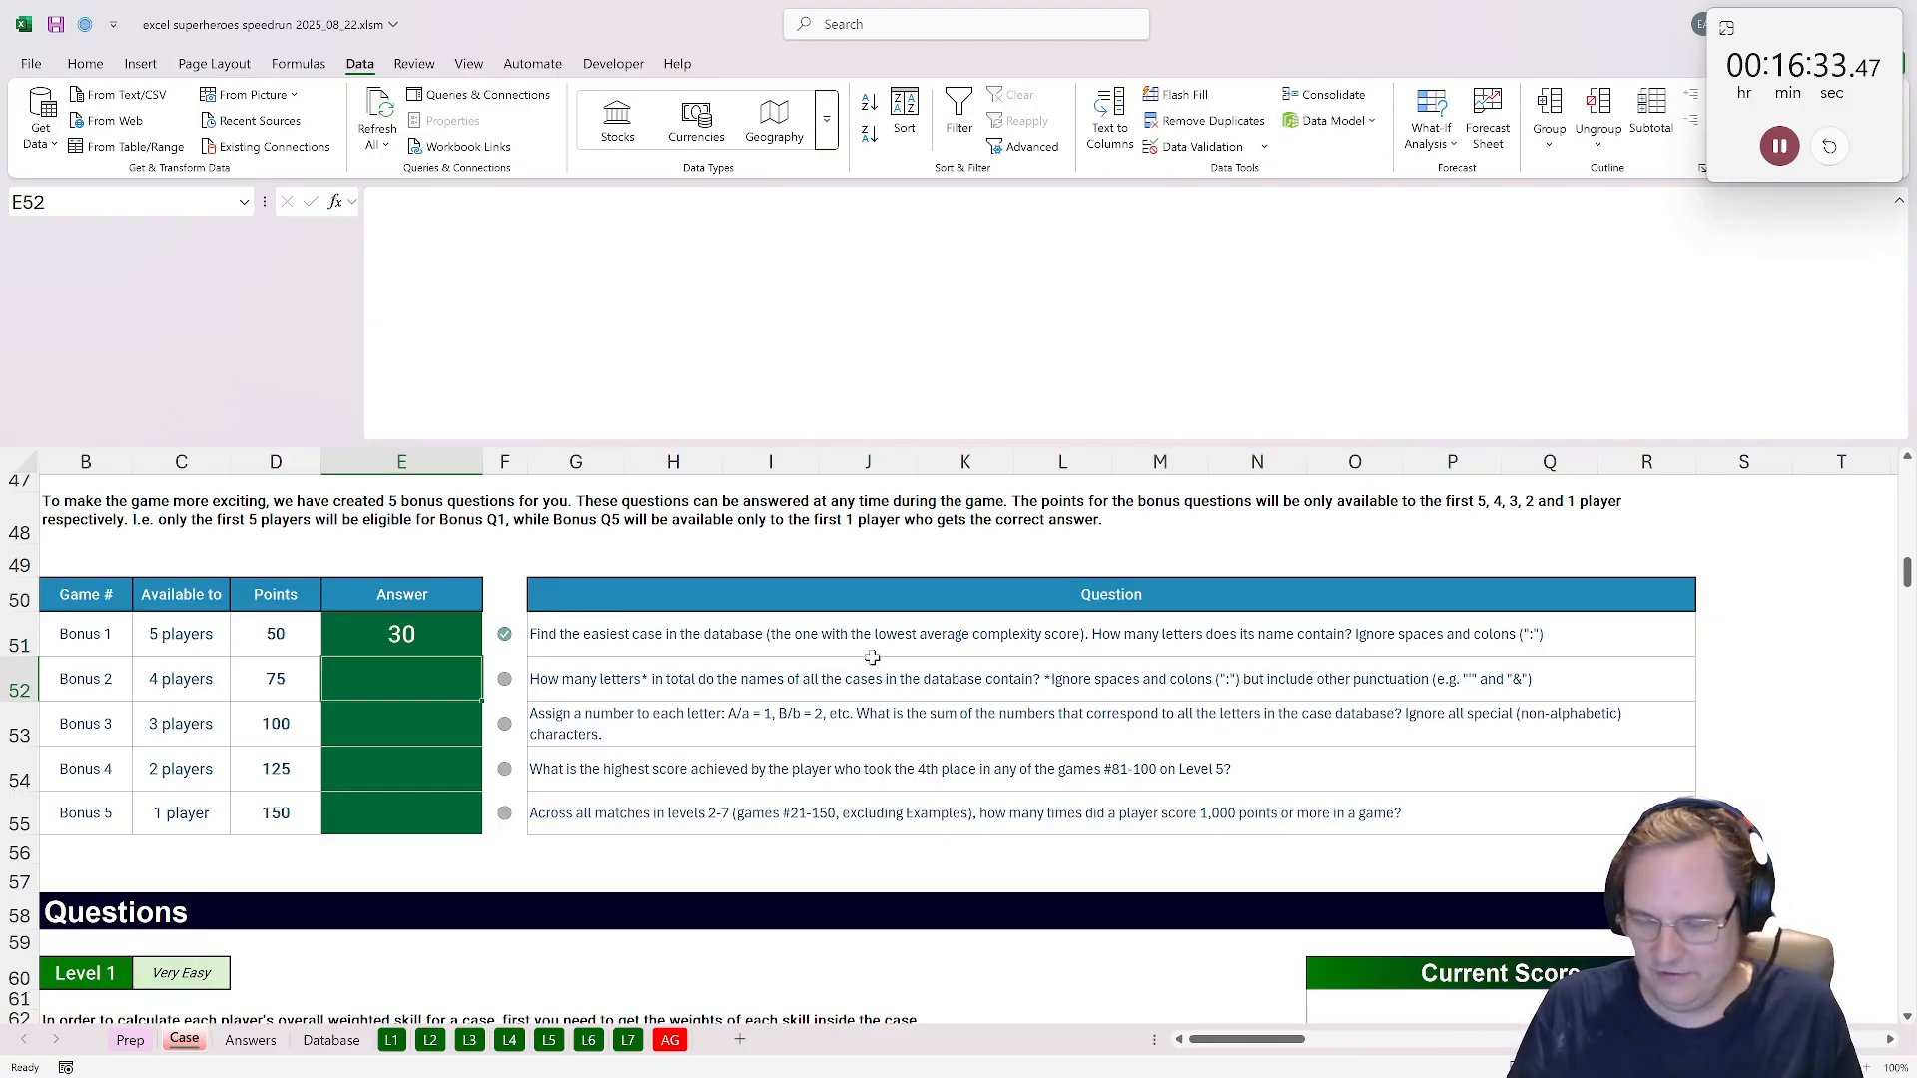
type("2869")
key("Return")
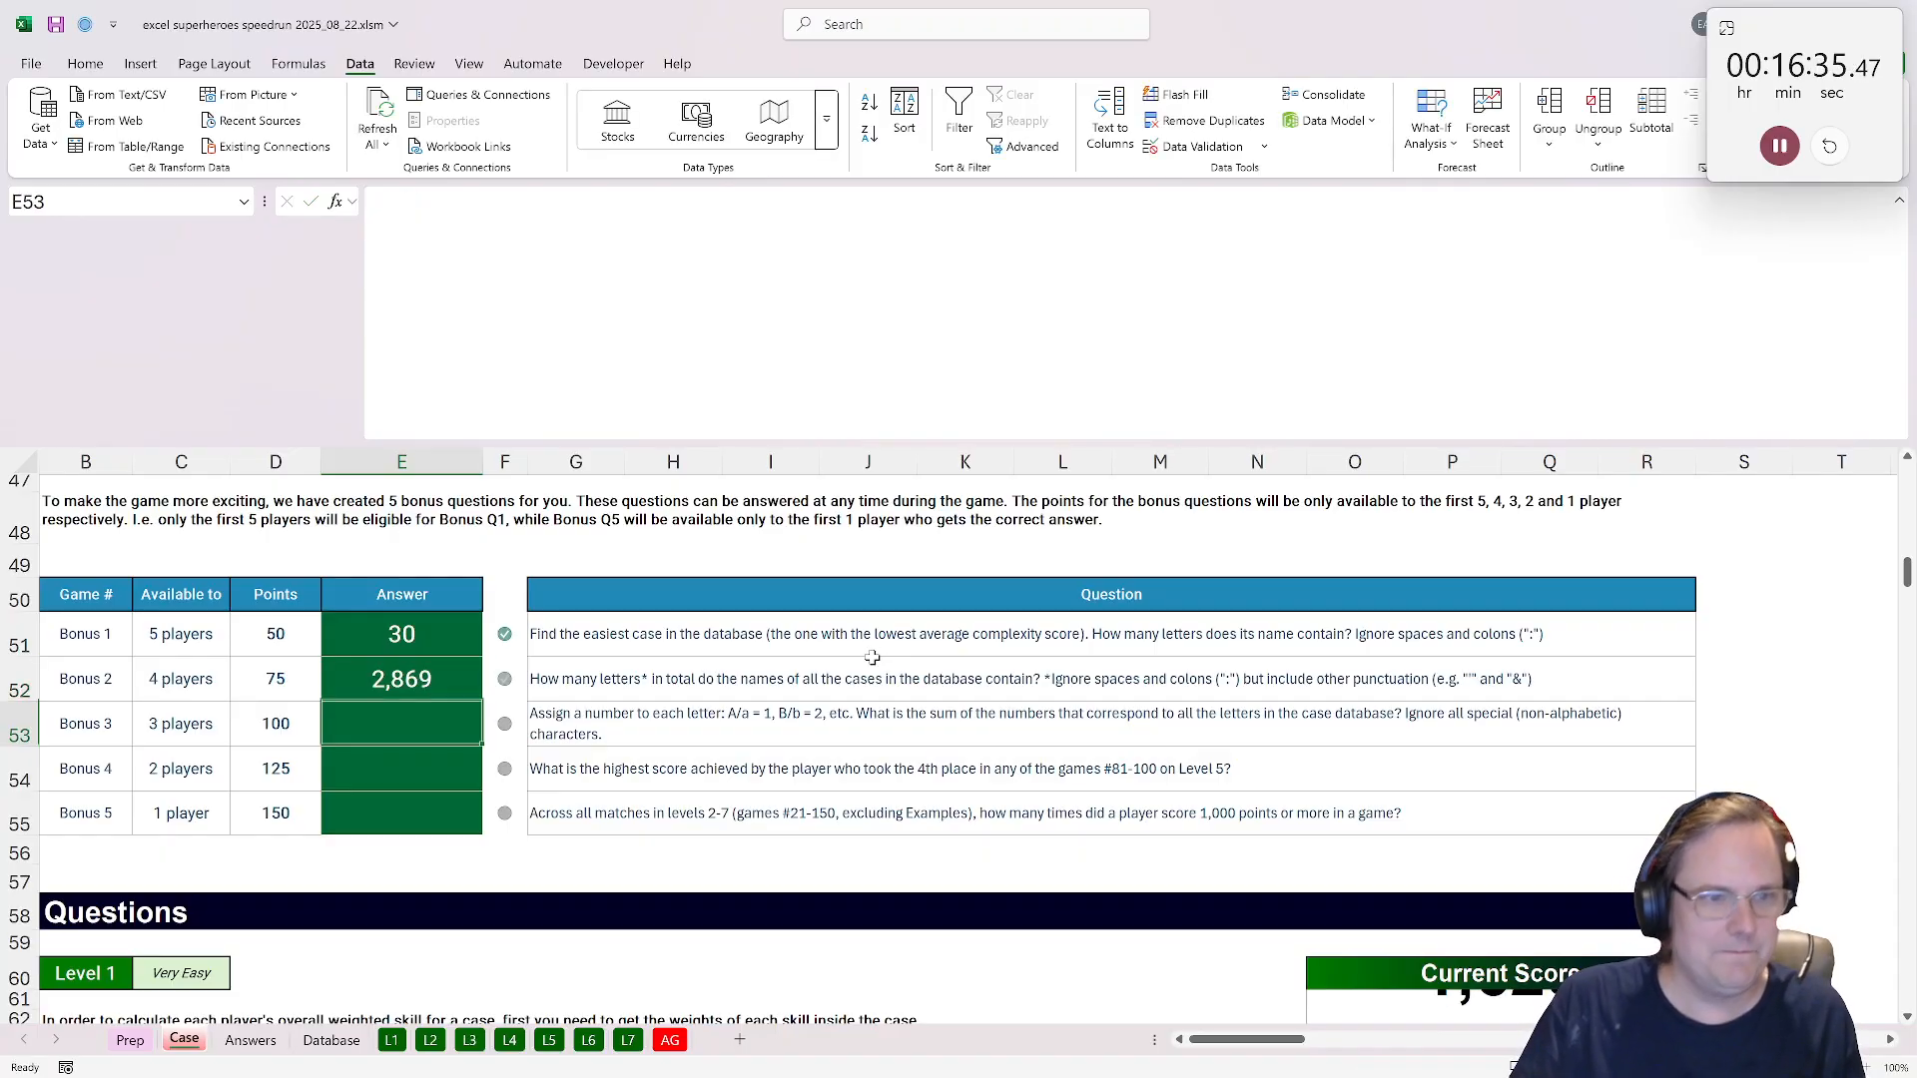
Read the full Bonus 3 question on the Case sheet and return to the Database sheet.
left_click(809, 709)
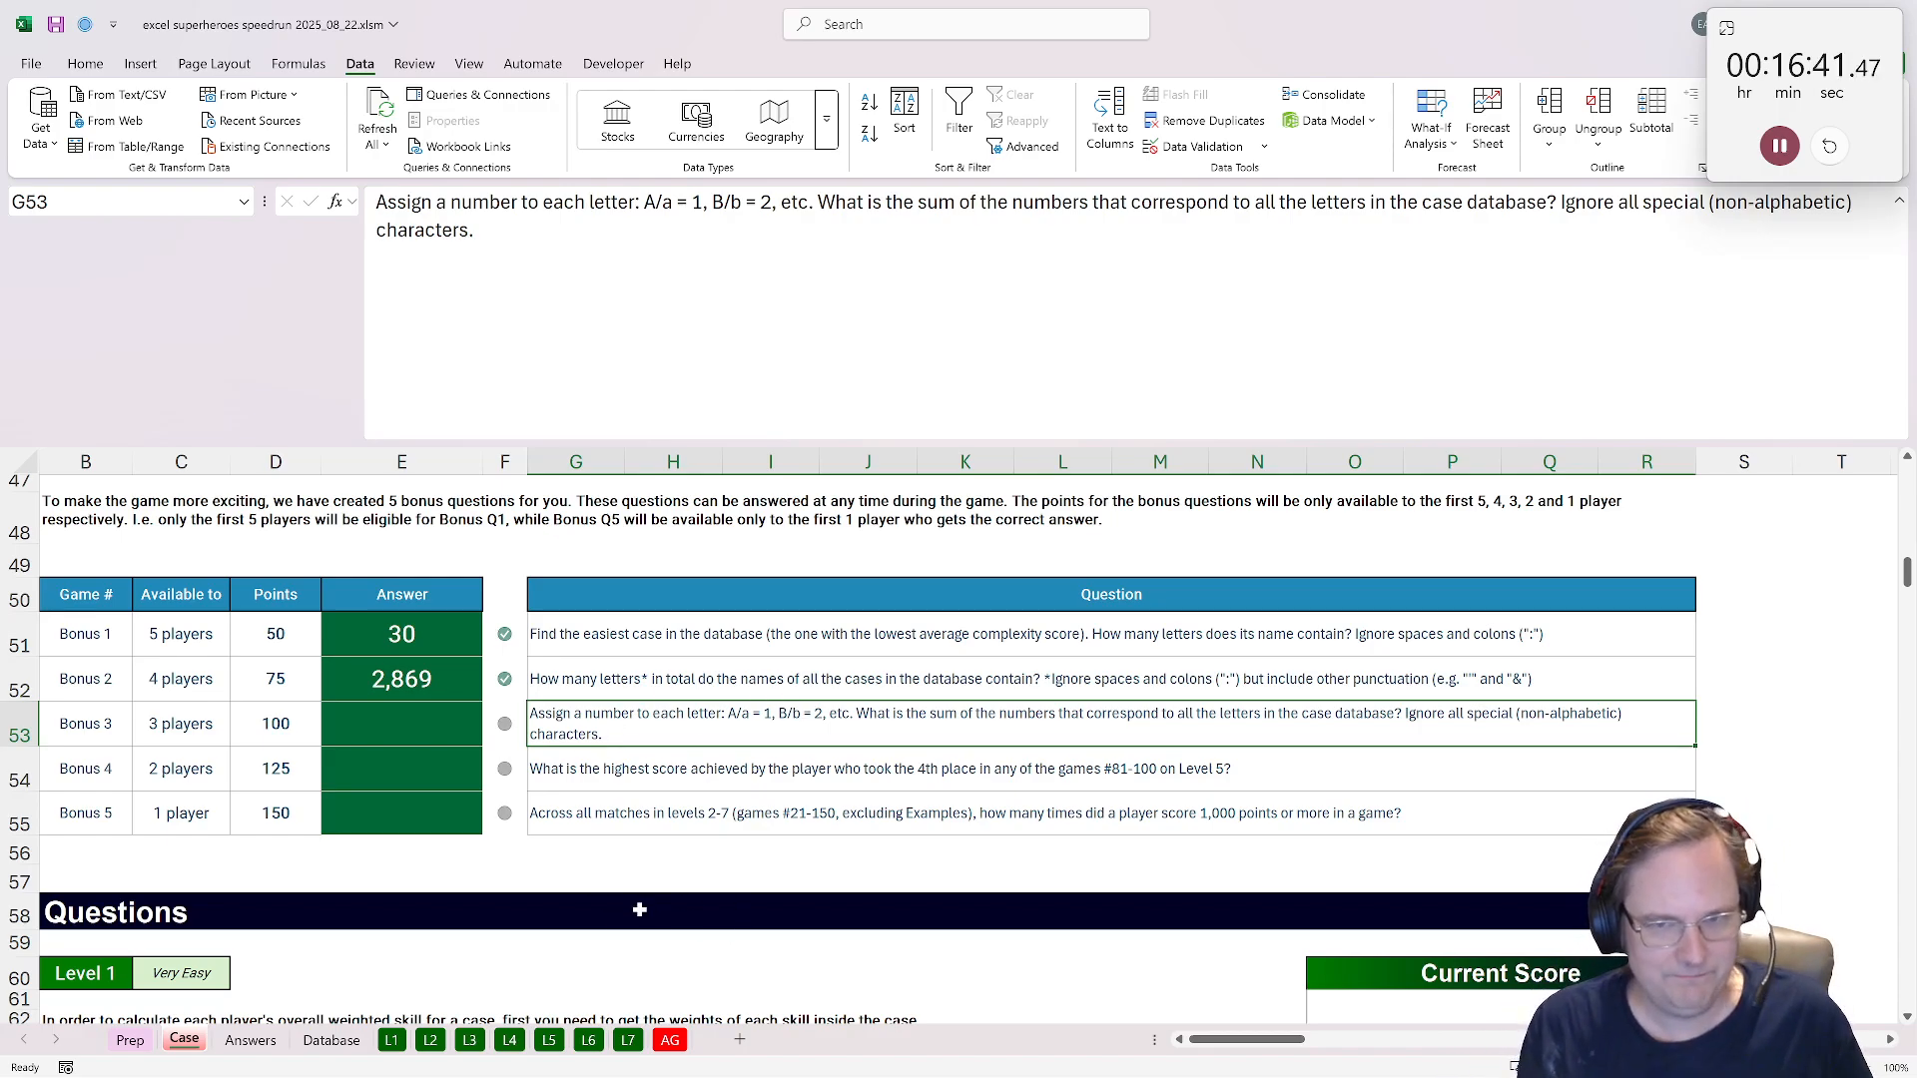
left_click(627, 1039)
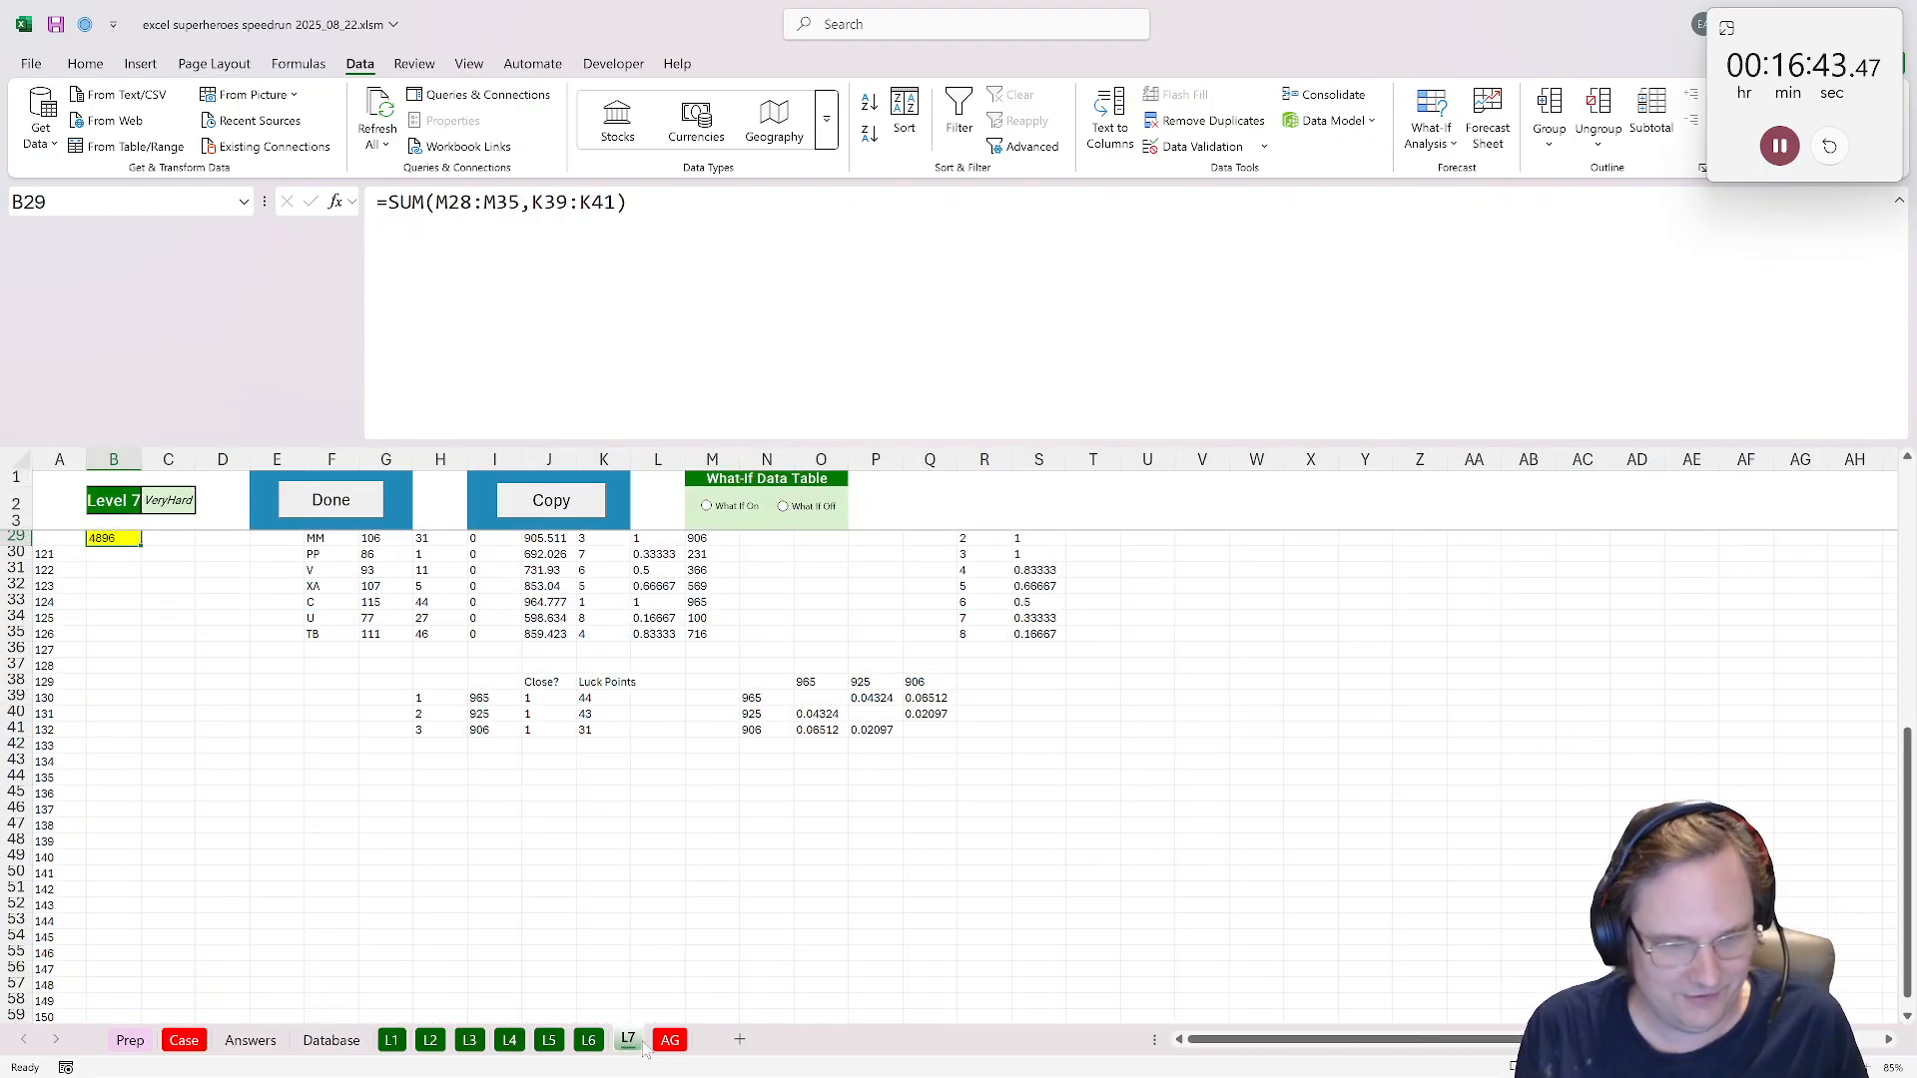
left_click(669, 1039)
left_click(262, 1039)
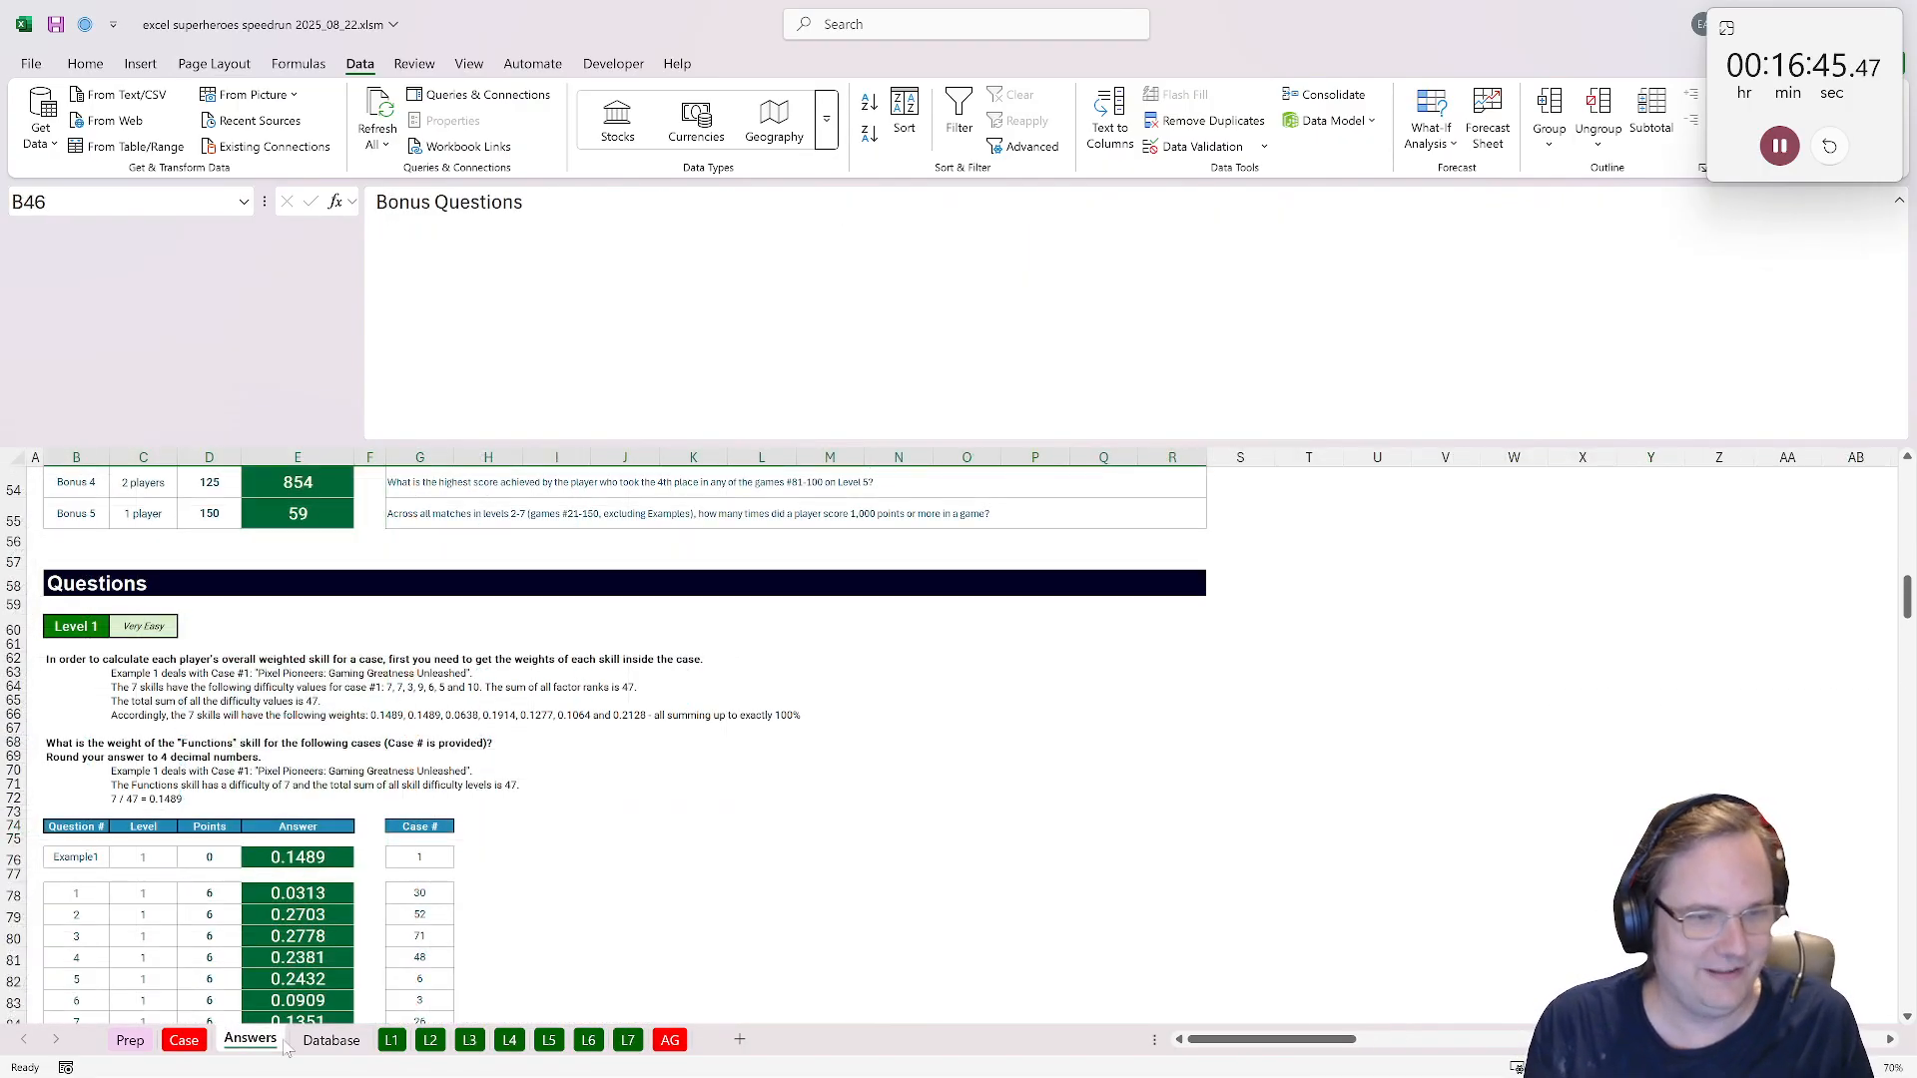
left_click(317, 1042)
Try to split all stripped case names into characters at once with =str2arr(L3:L102) in N3.
left_click(1503, 561)
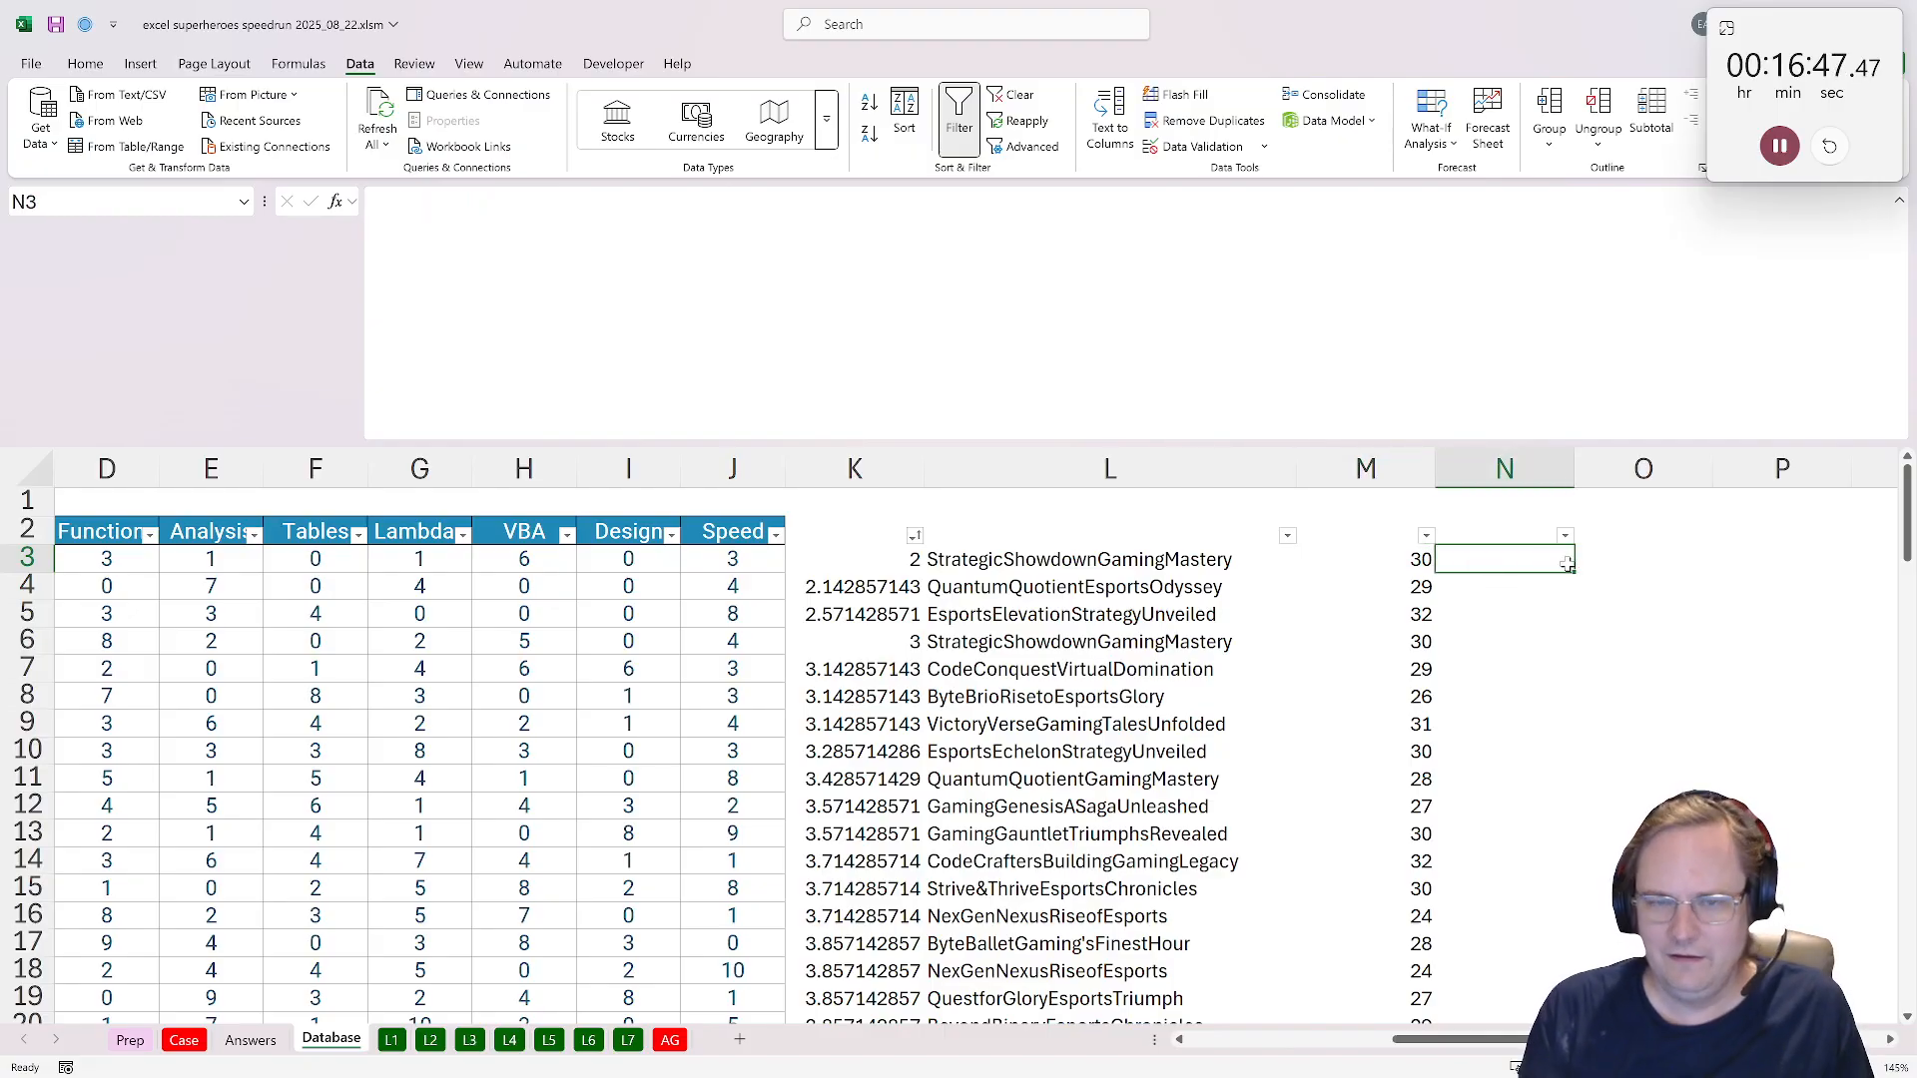
type("=str2arr(")
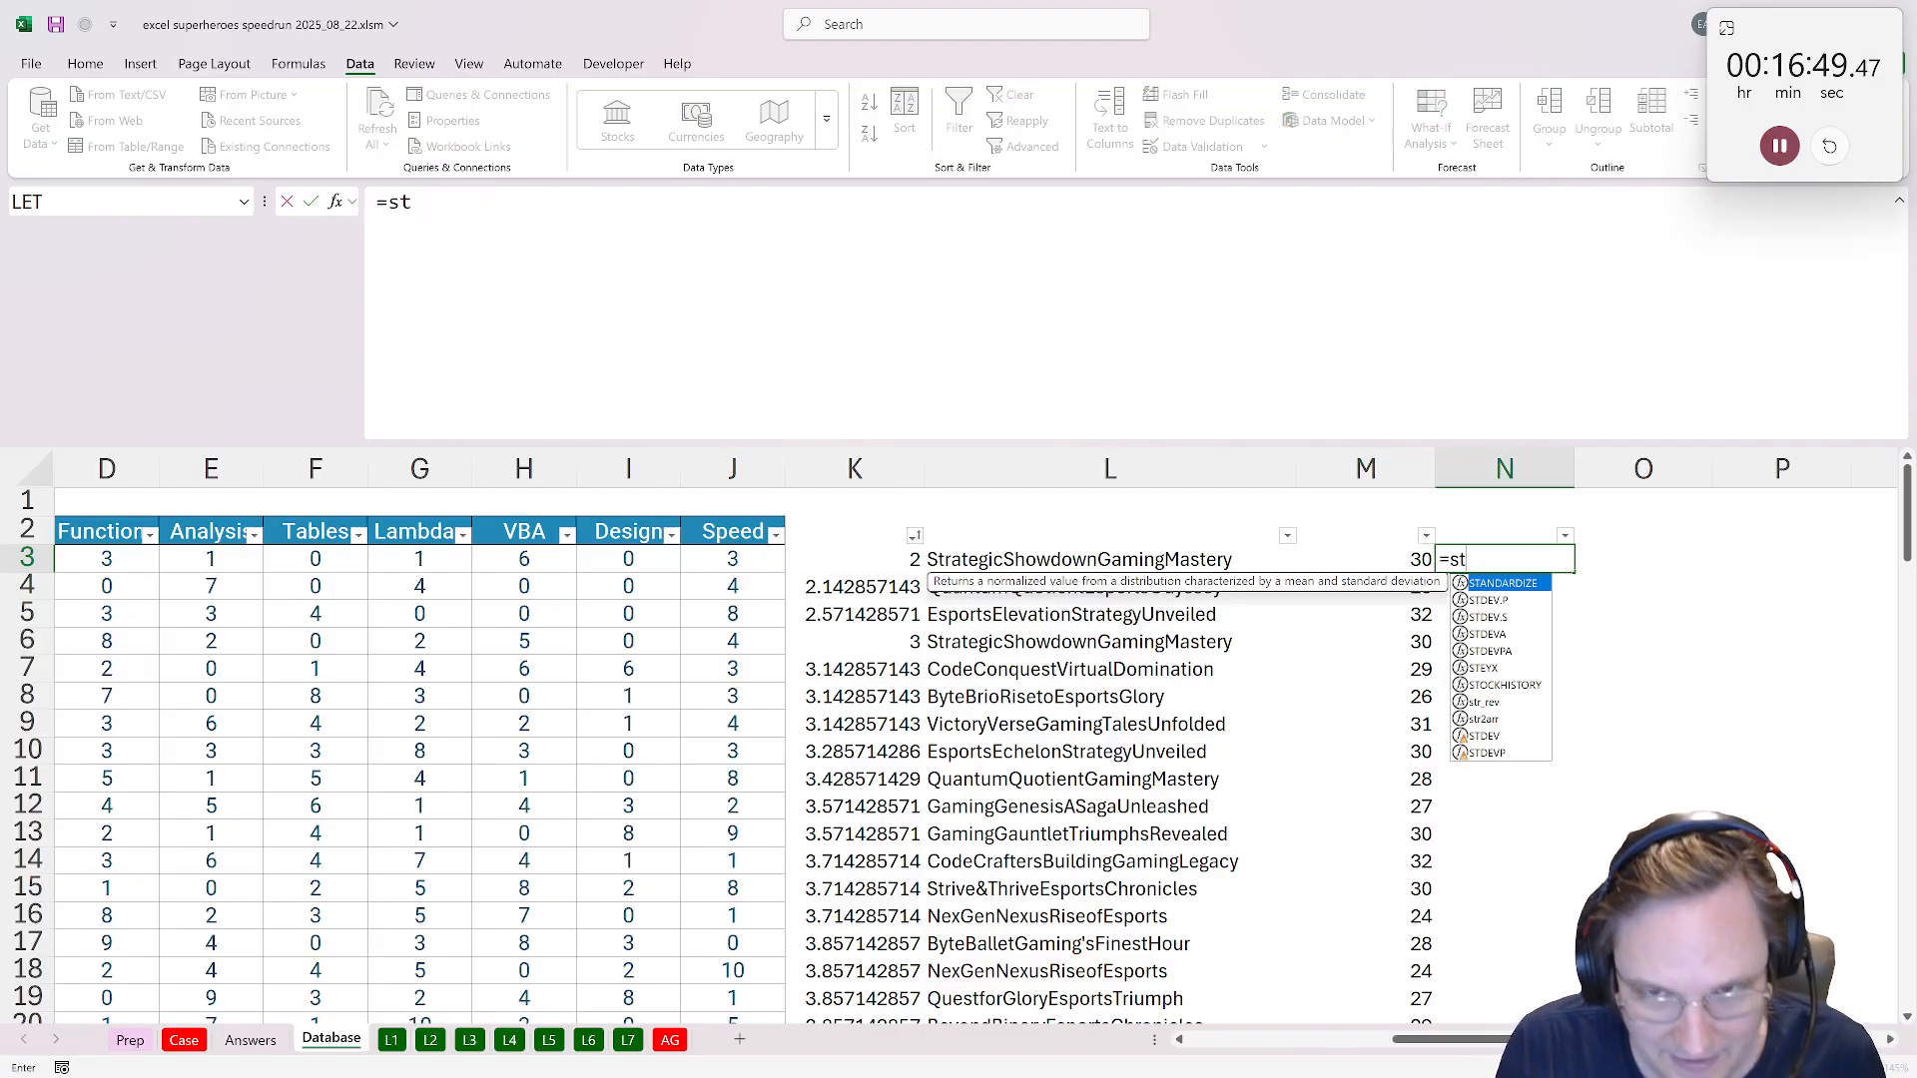
left_click(1071, 559)
key("ctrl+shift+Down")
key("ctrl+Return")
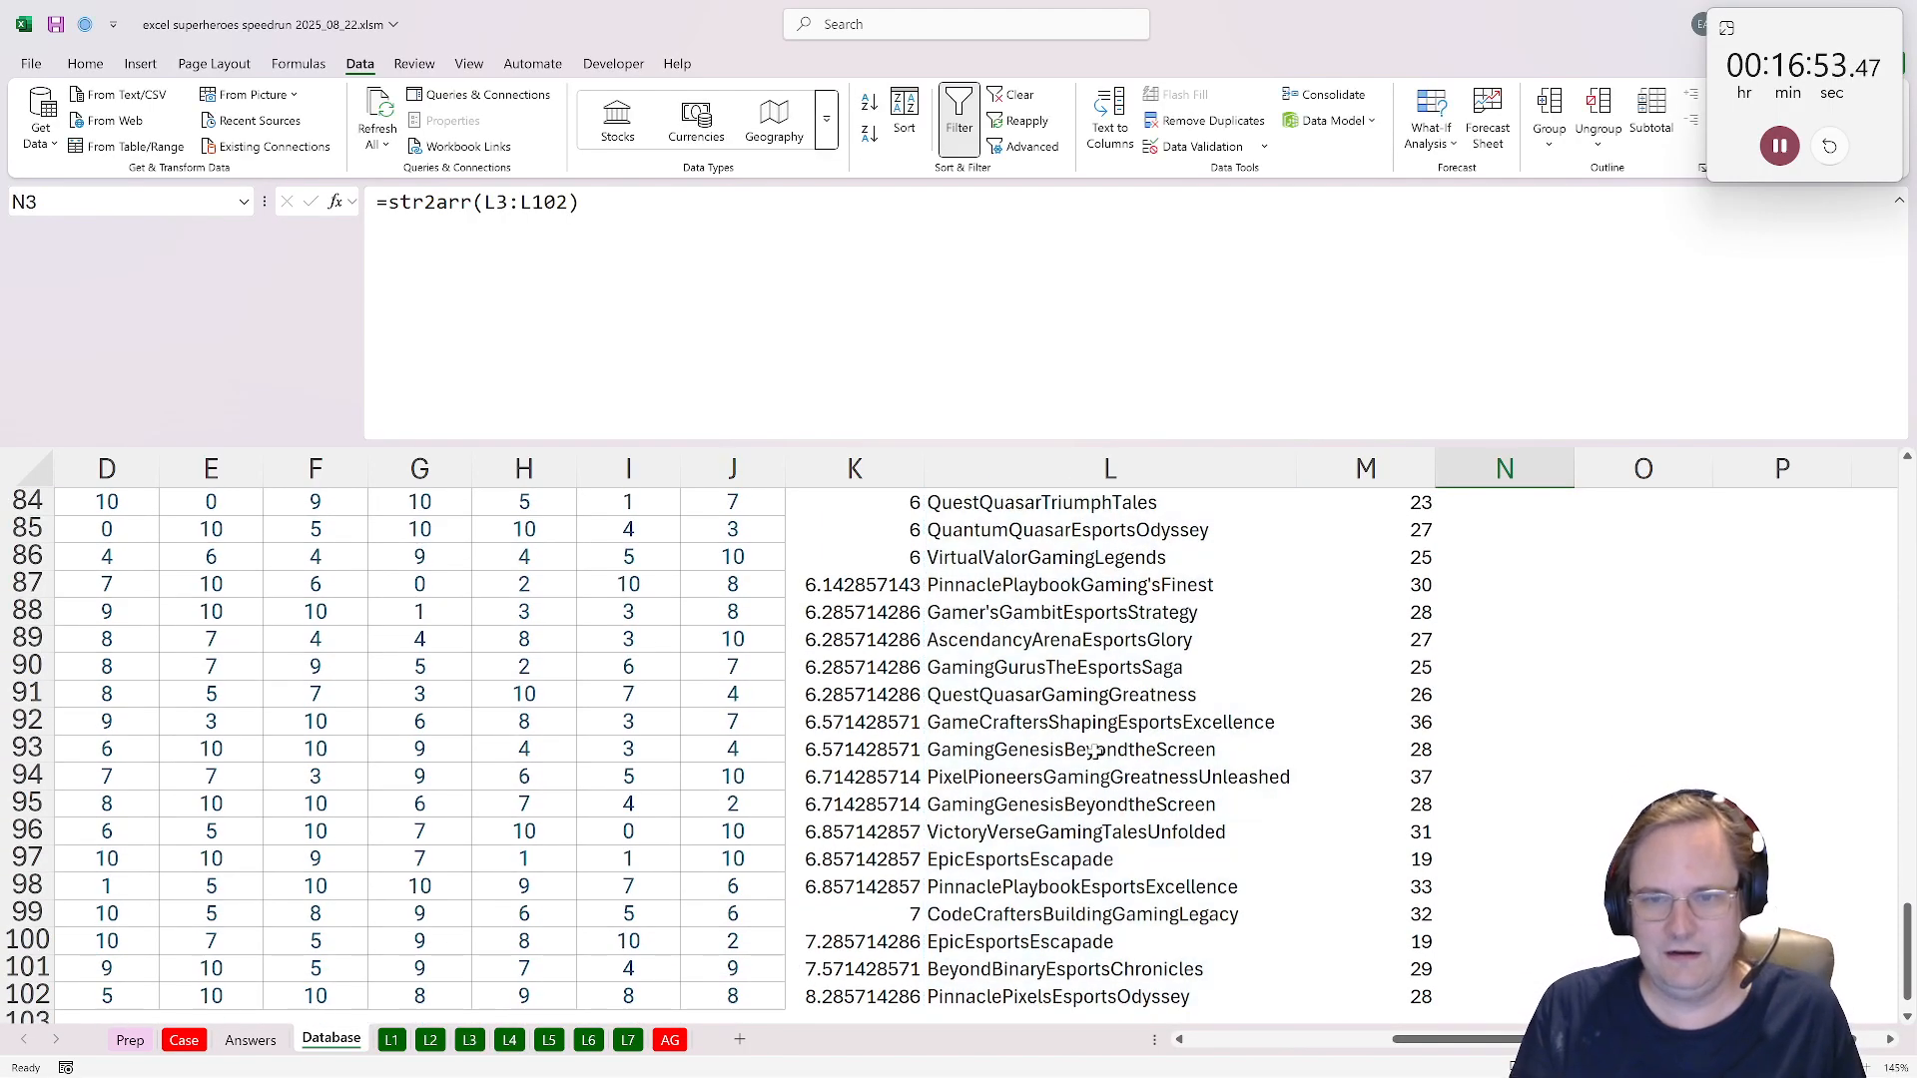
scroll(1078, 697, "down", 1)
scroll(1098, 705, "up", 20)
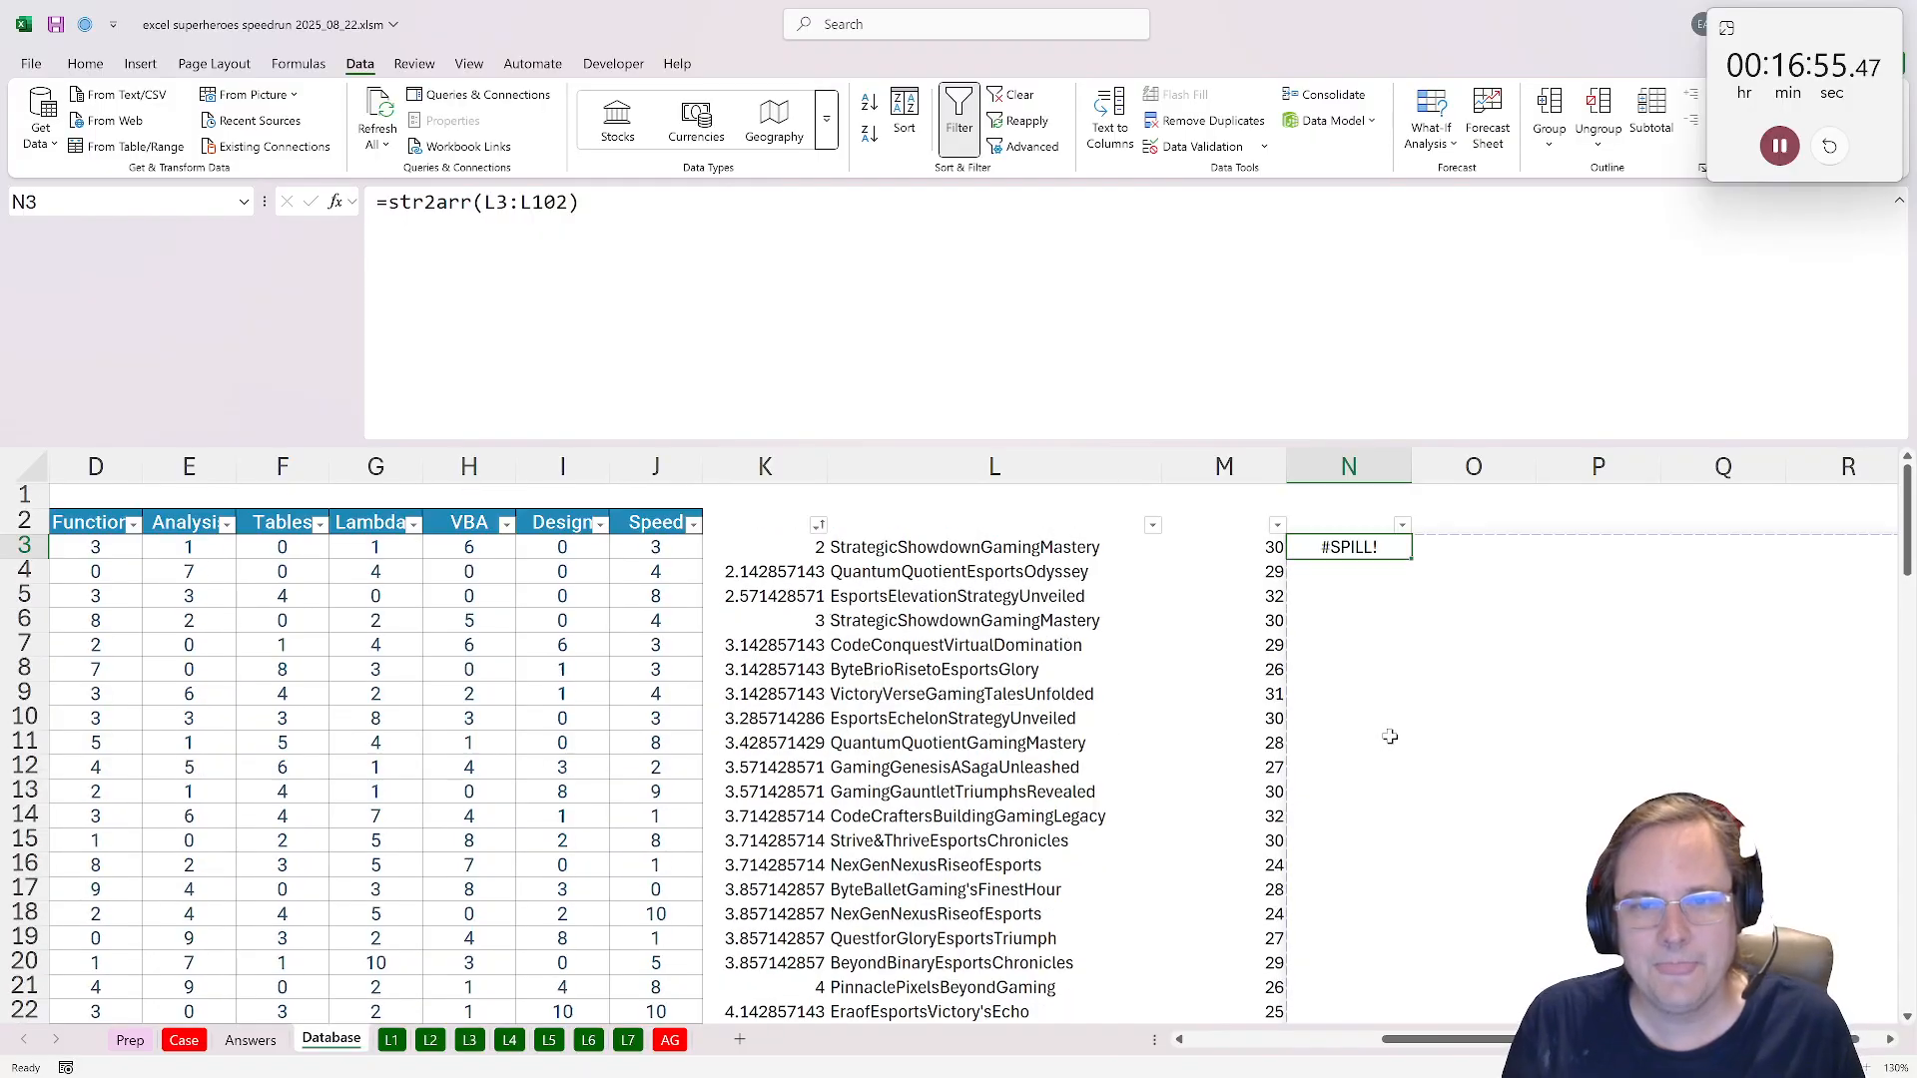
left_click_drag(1396, 743, 1637, 767)
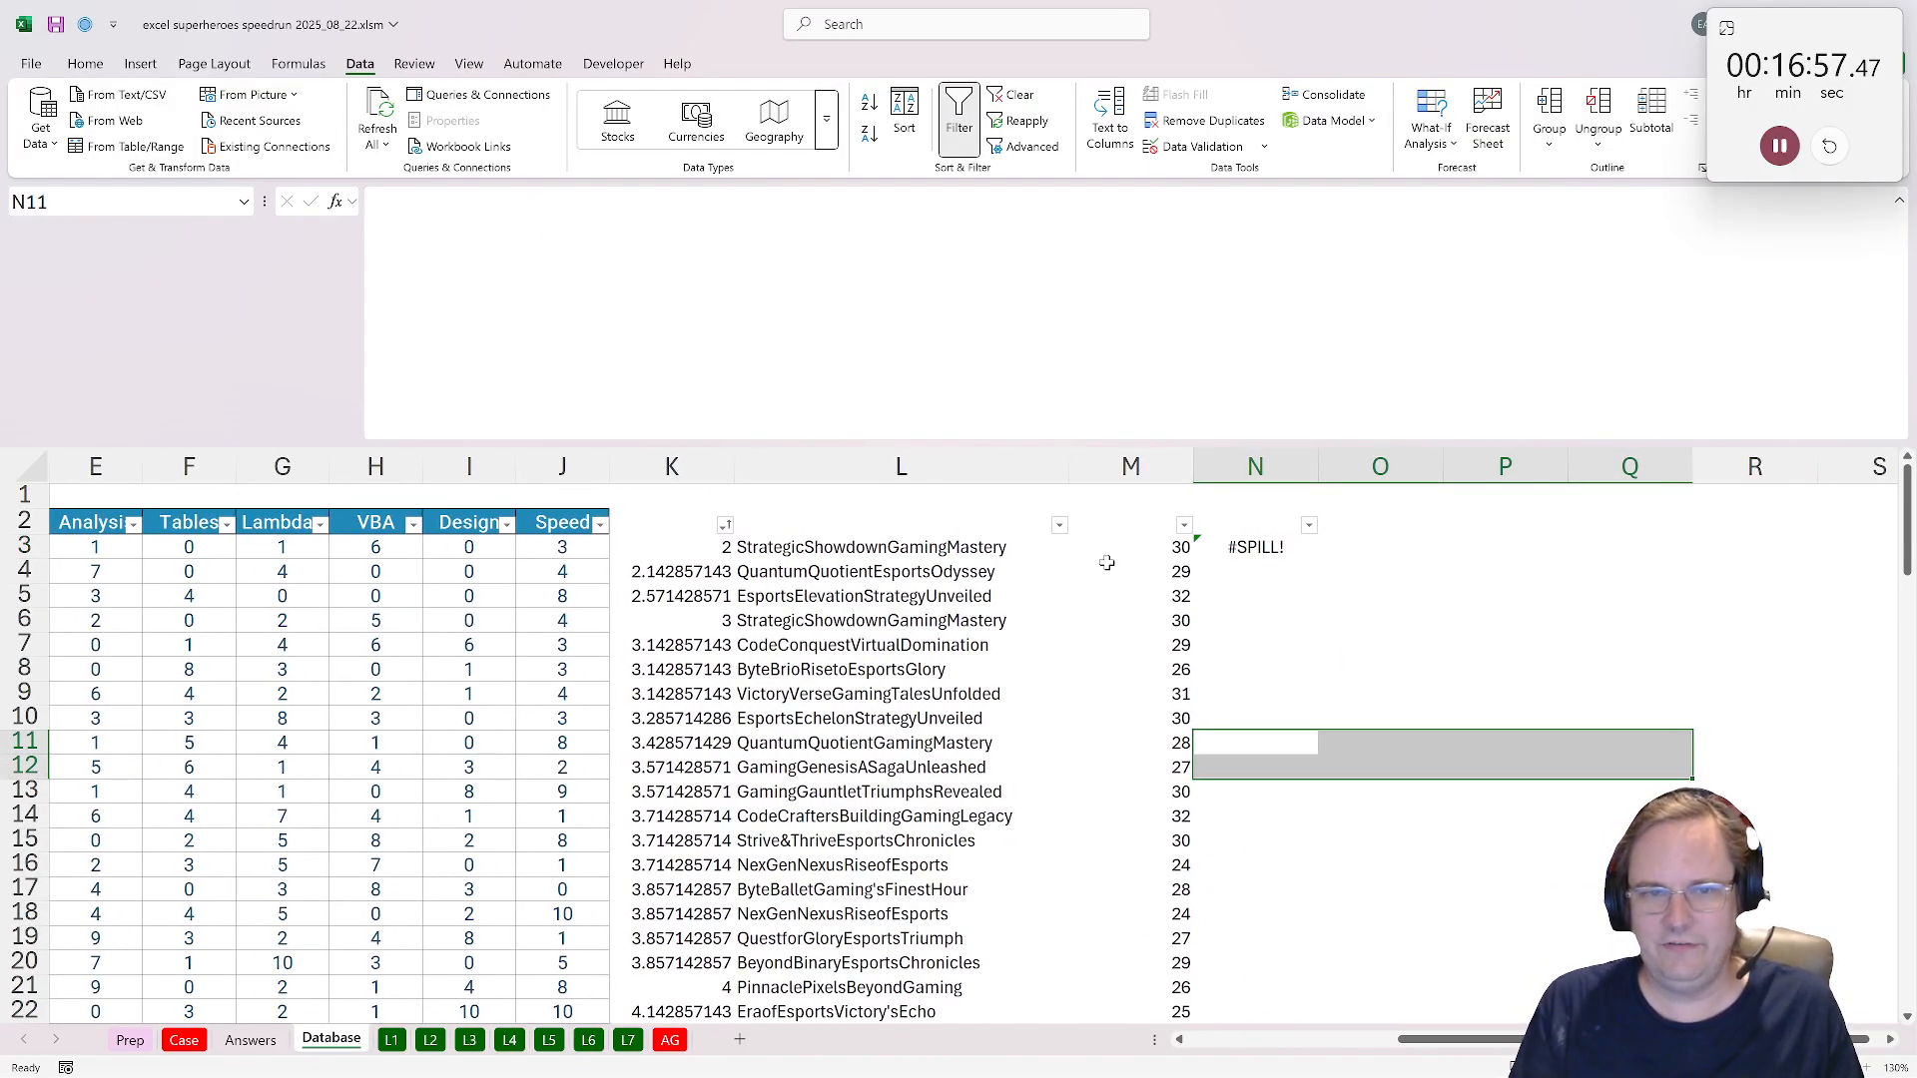
scroll(1302, 632, "down", 5)
scroll(1121, 683, "down", 11)
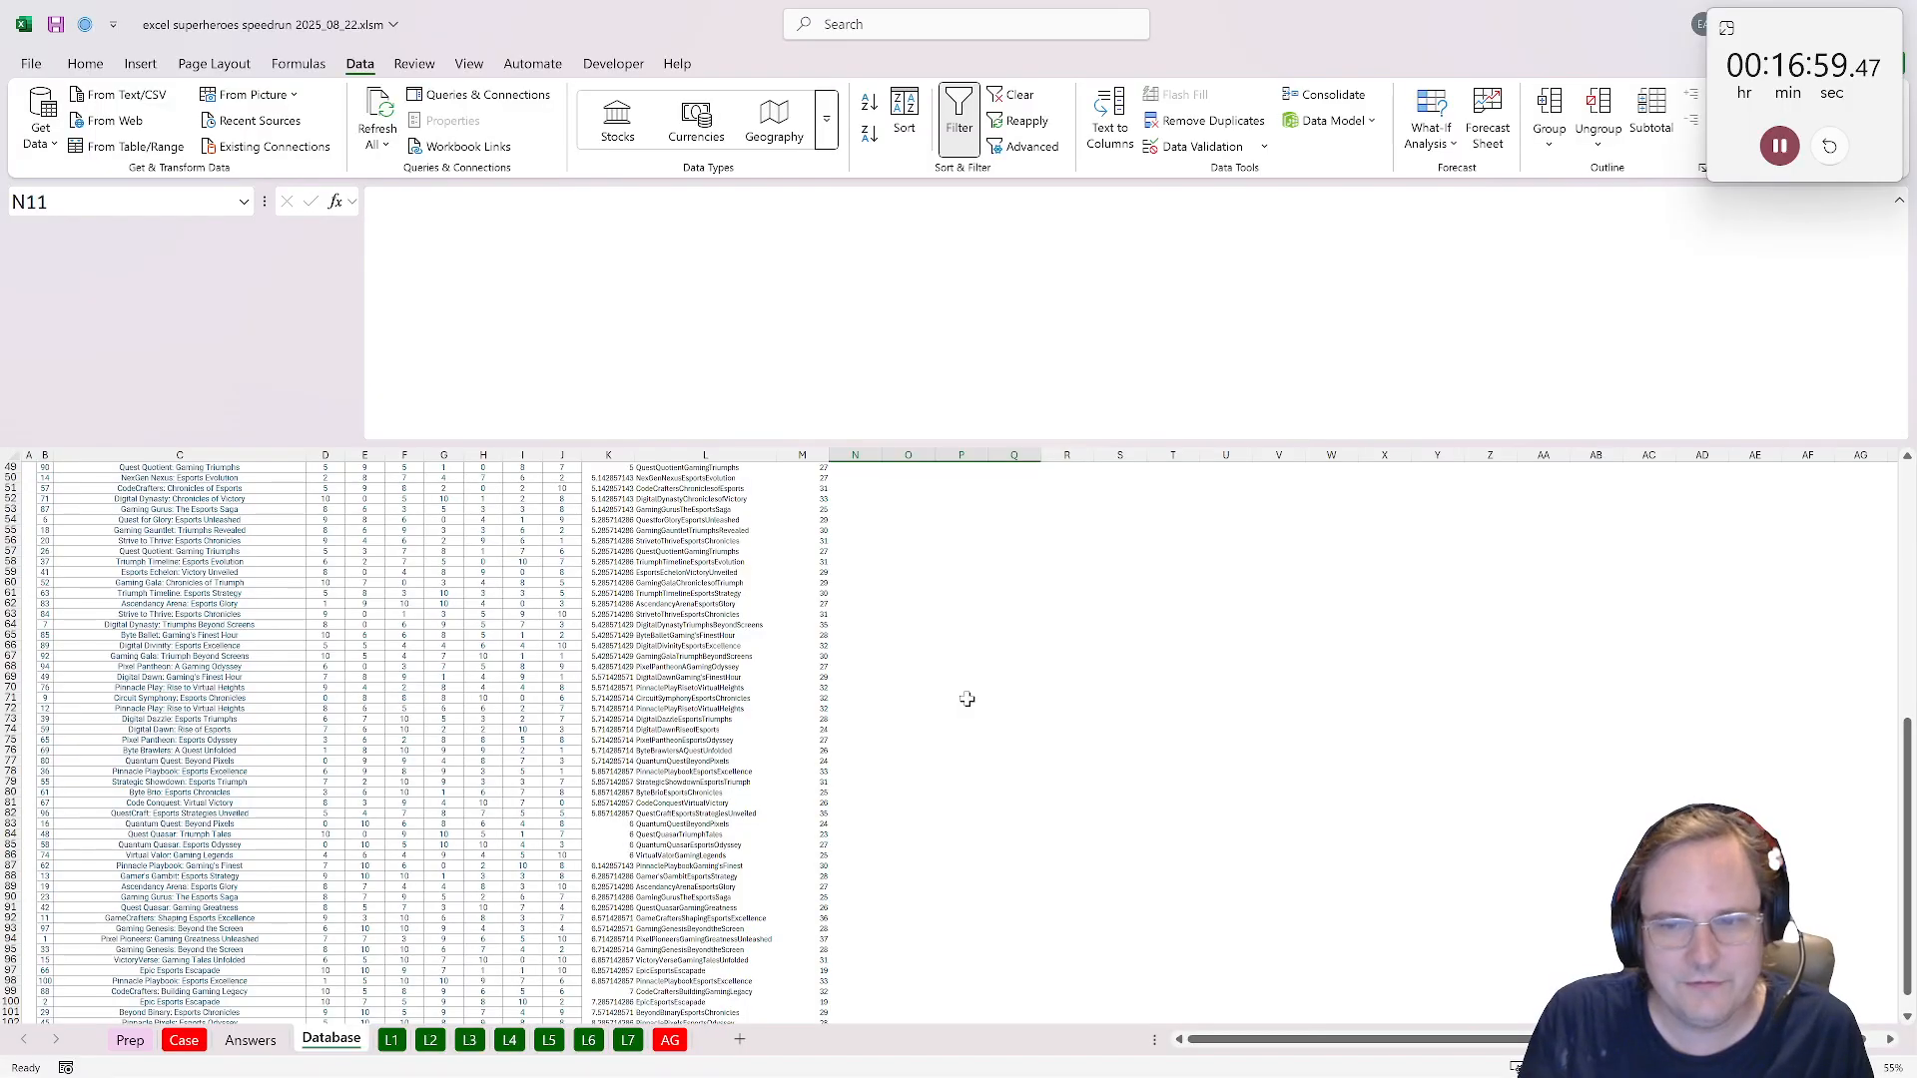
scroll(952, 716, "up", 11)
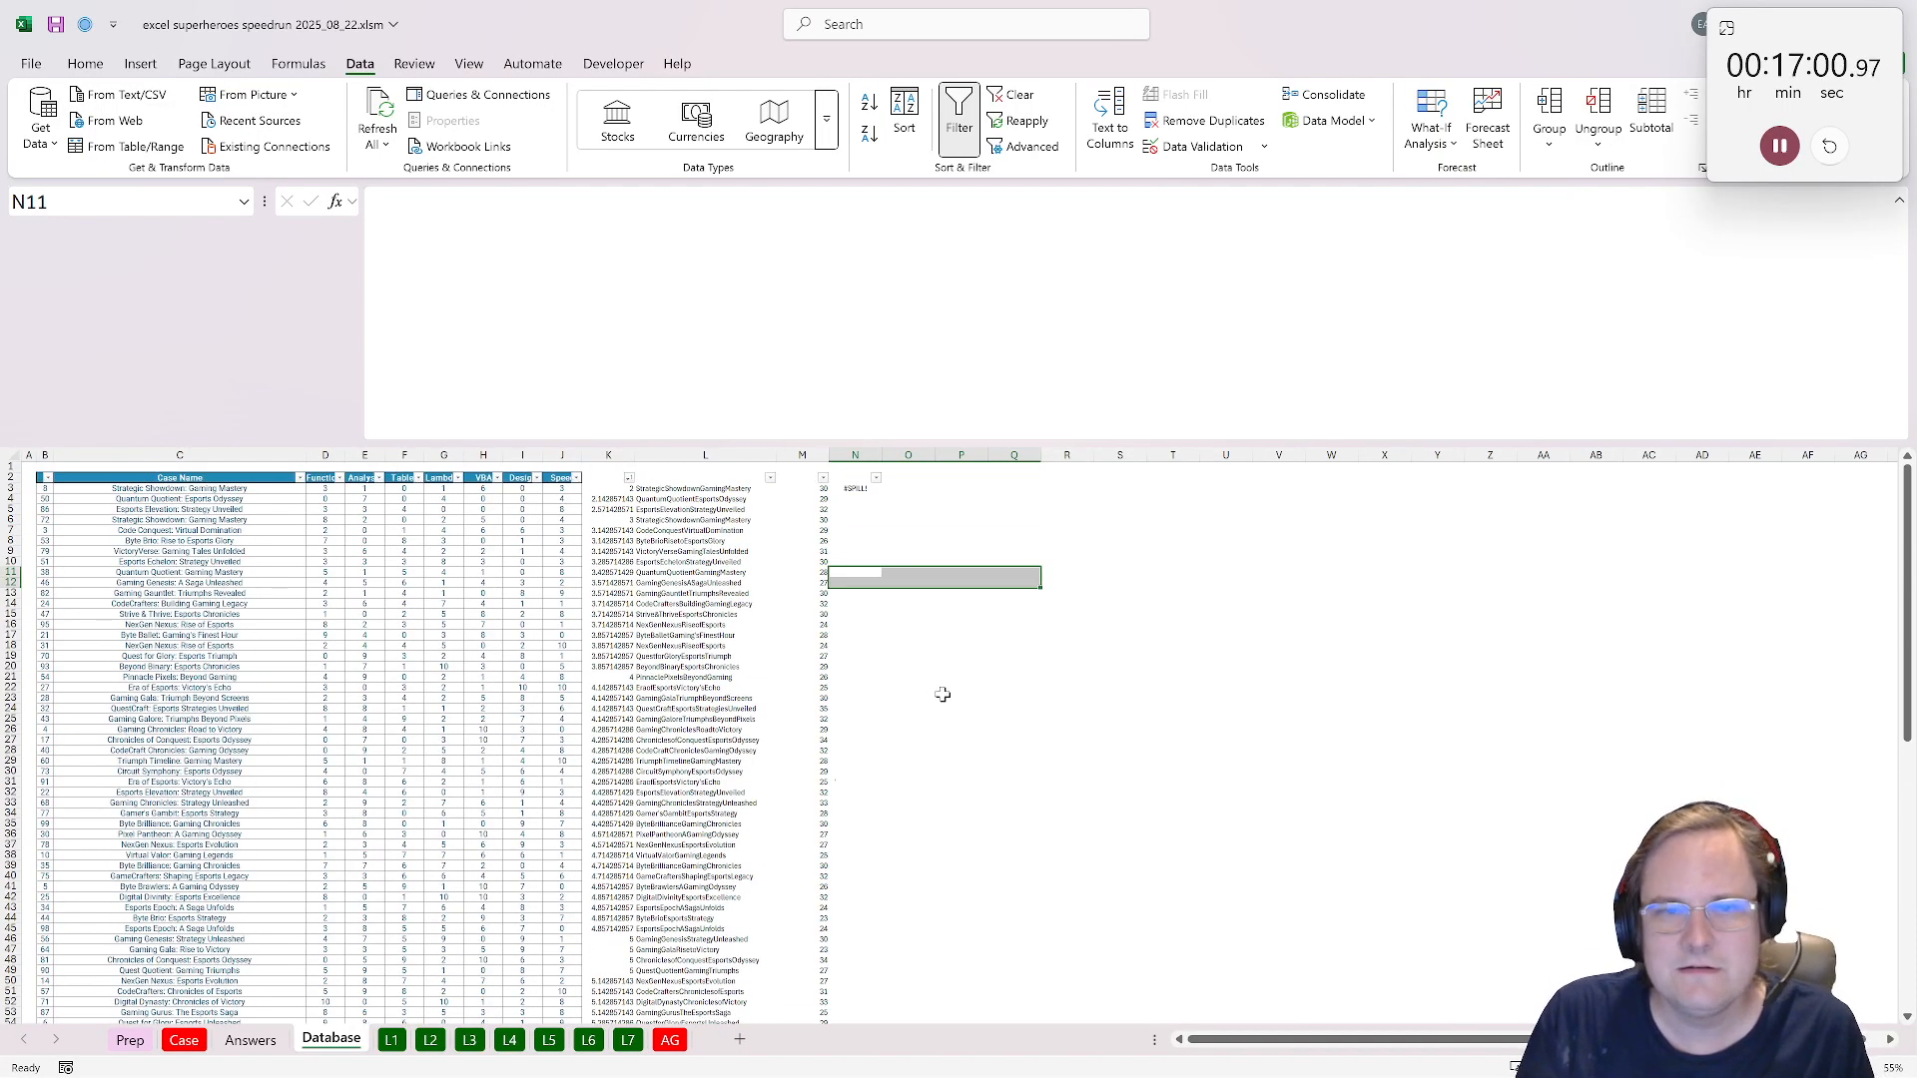
Replace the N3 formula with =str2arr(L3) to split only the first stripped case name into characters.
left_click(864, 489)
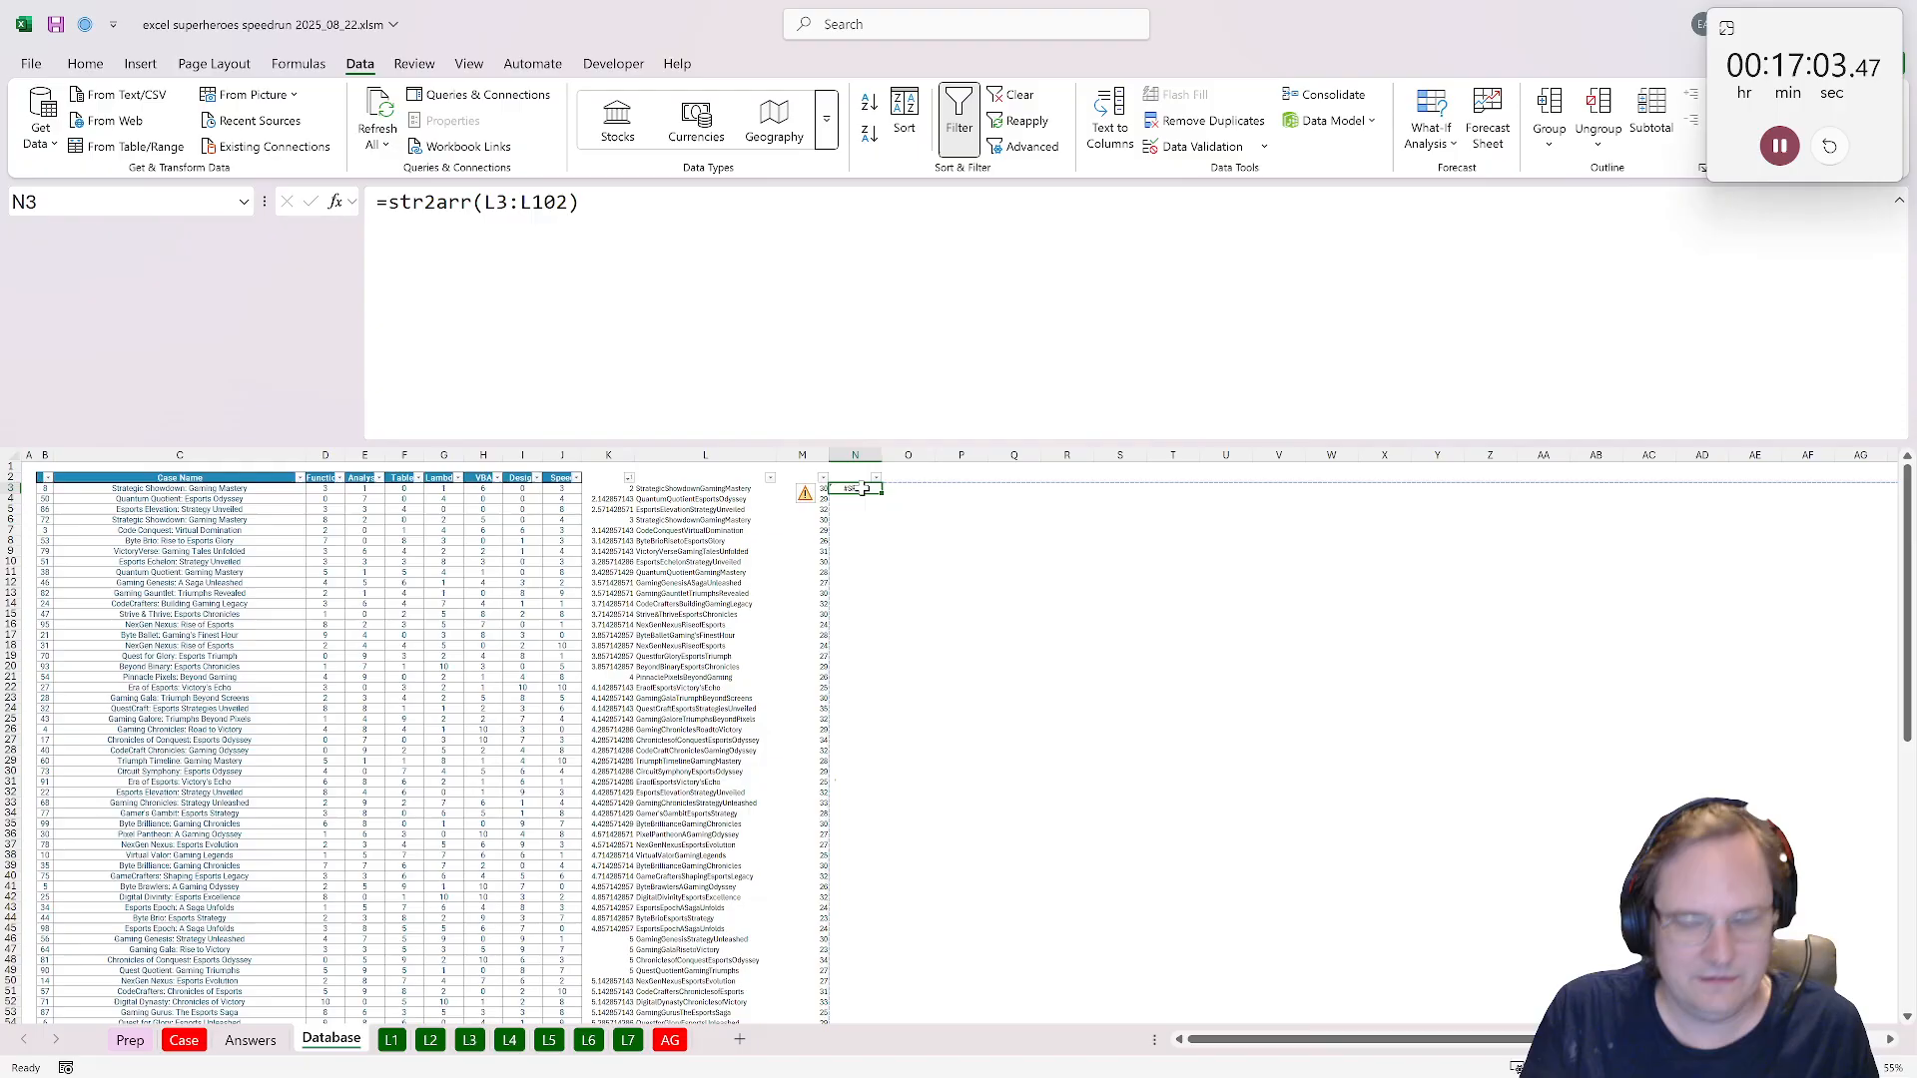
type("=str")
key("Left")
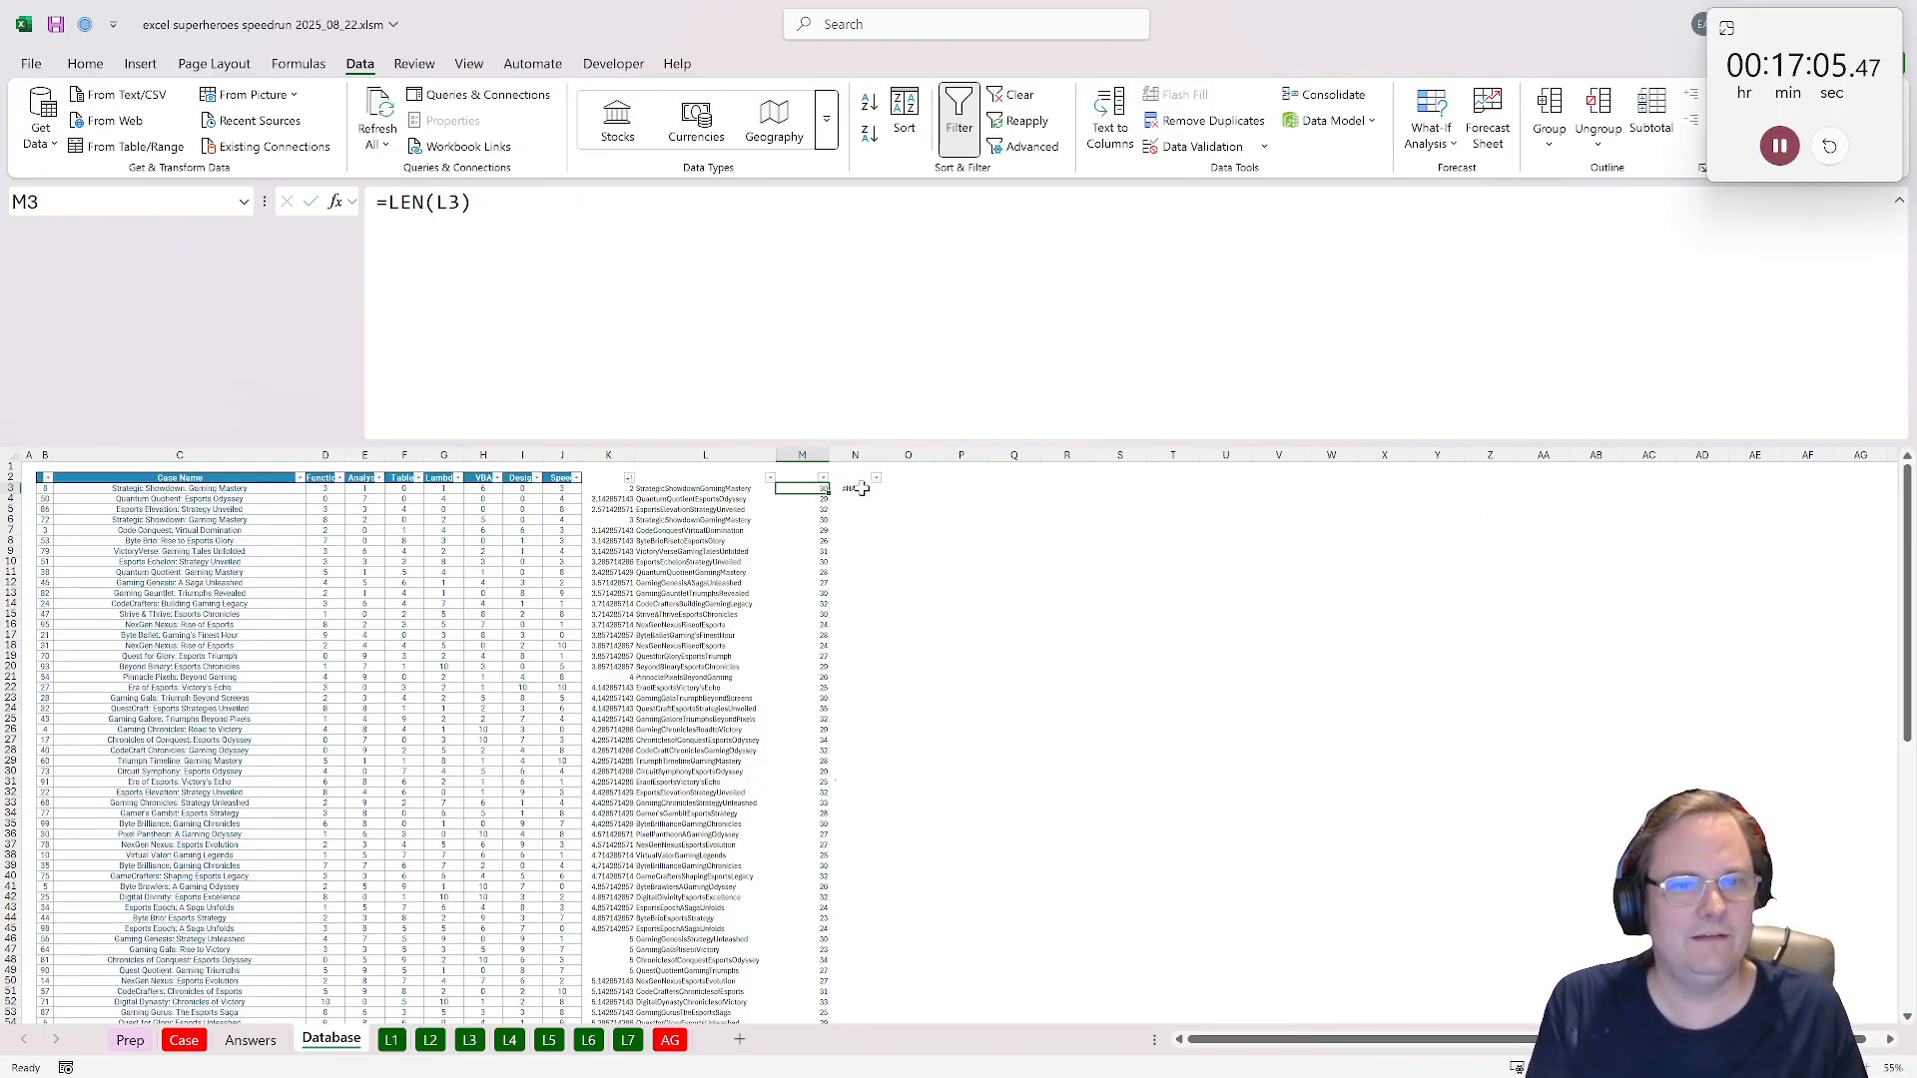
left_click(863, 489)
type("=str")
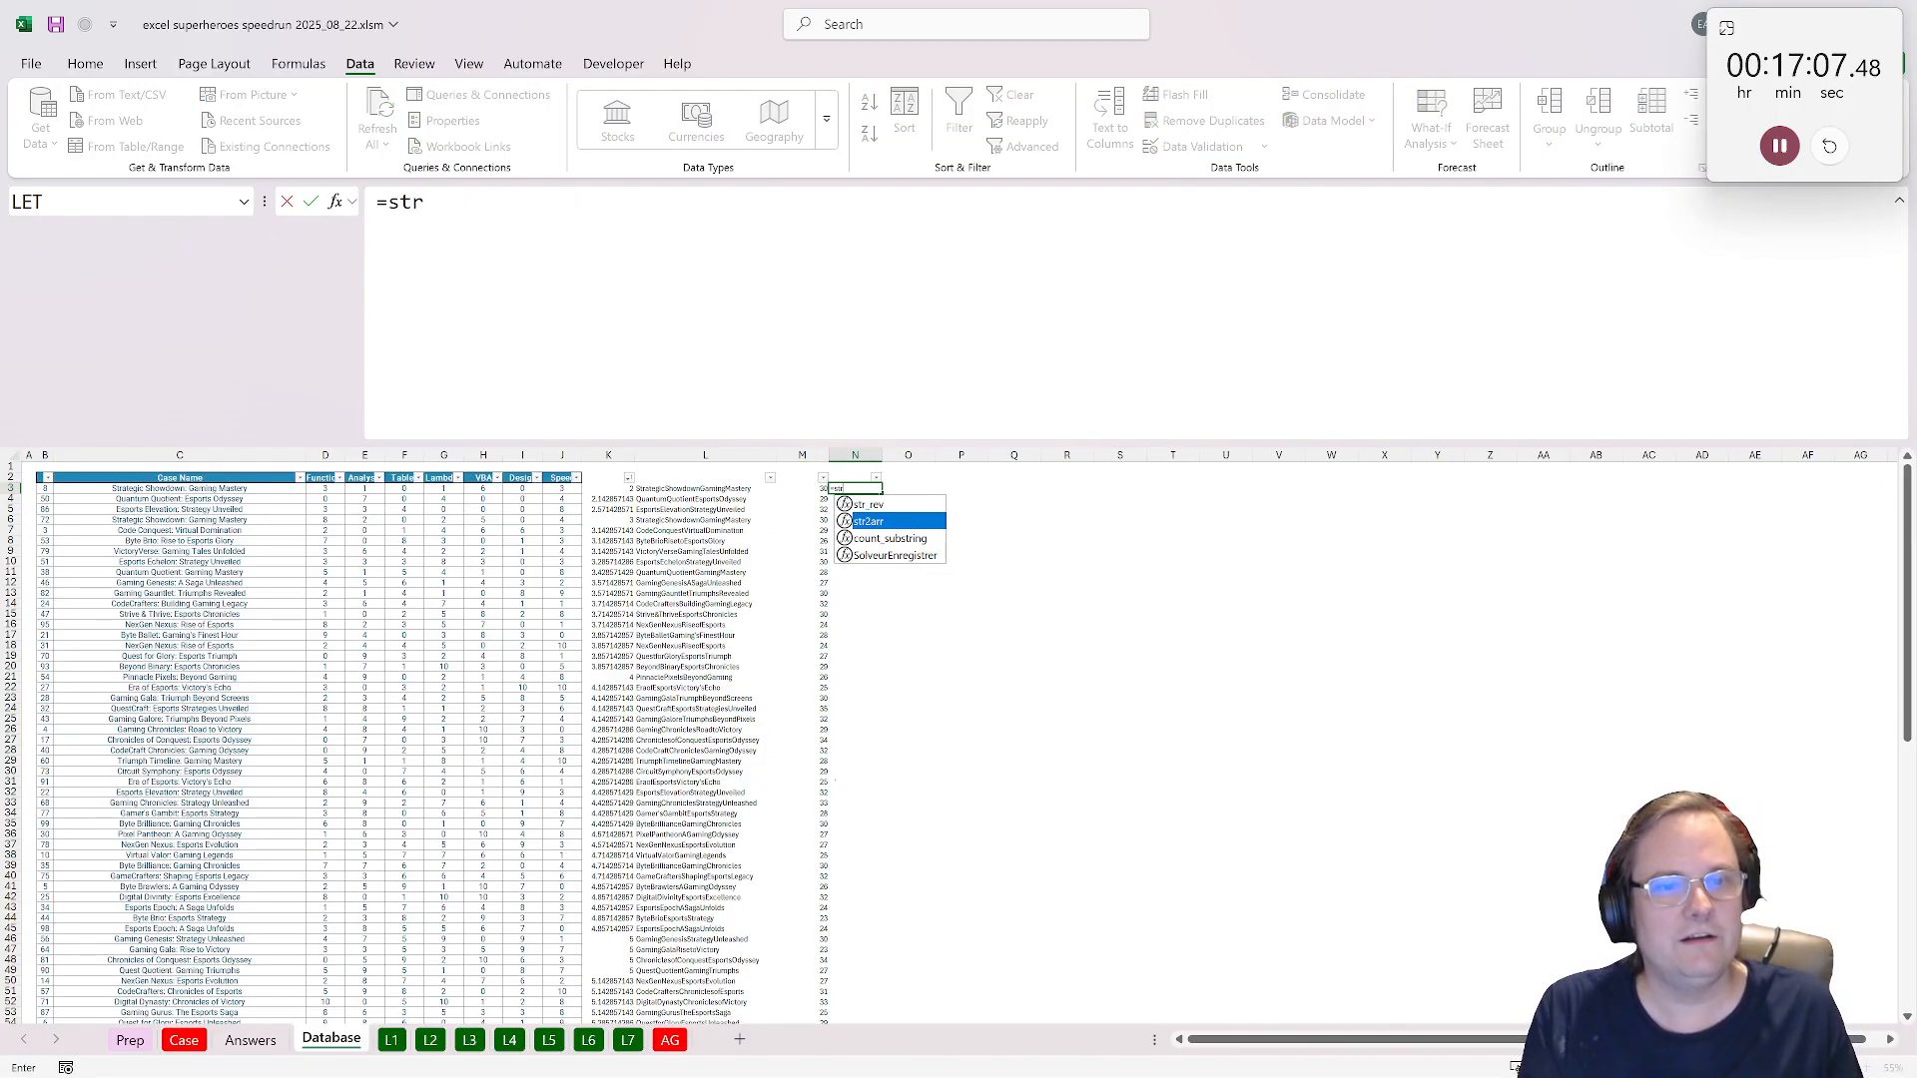
key("Tab")
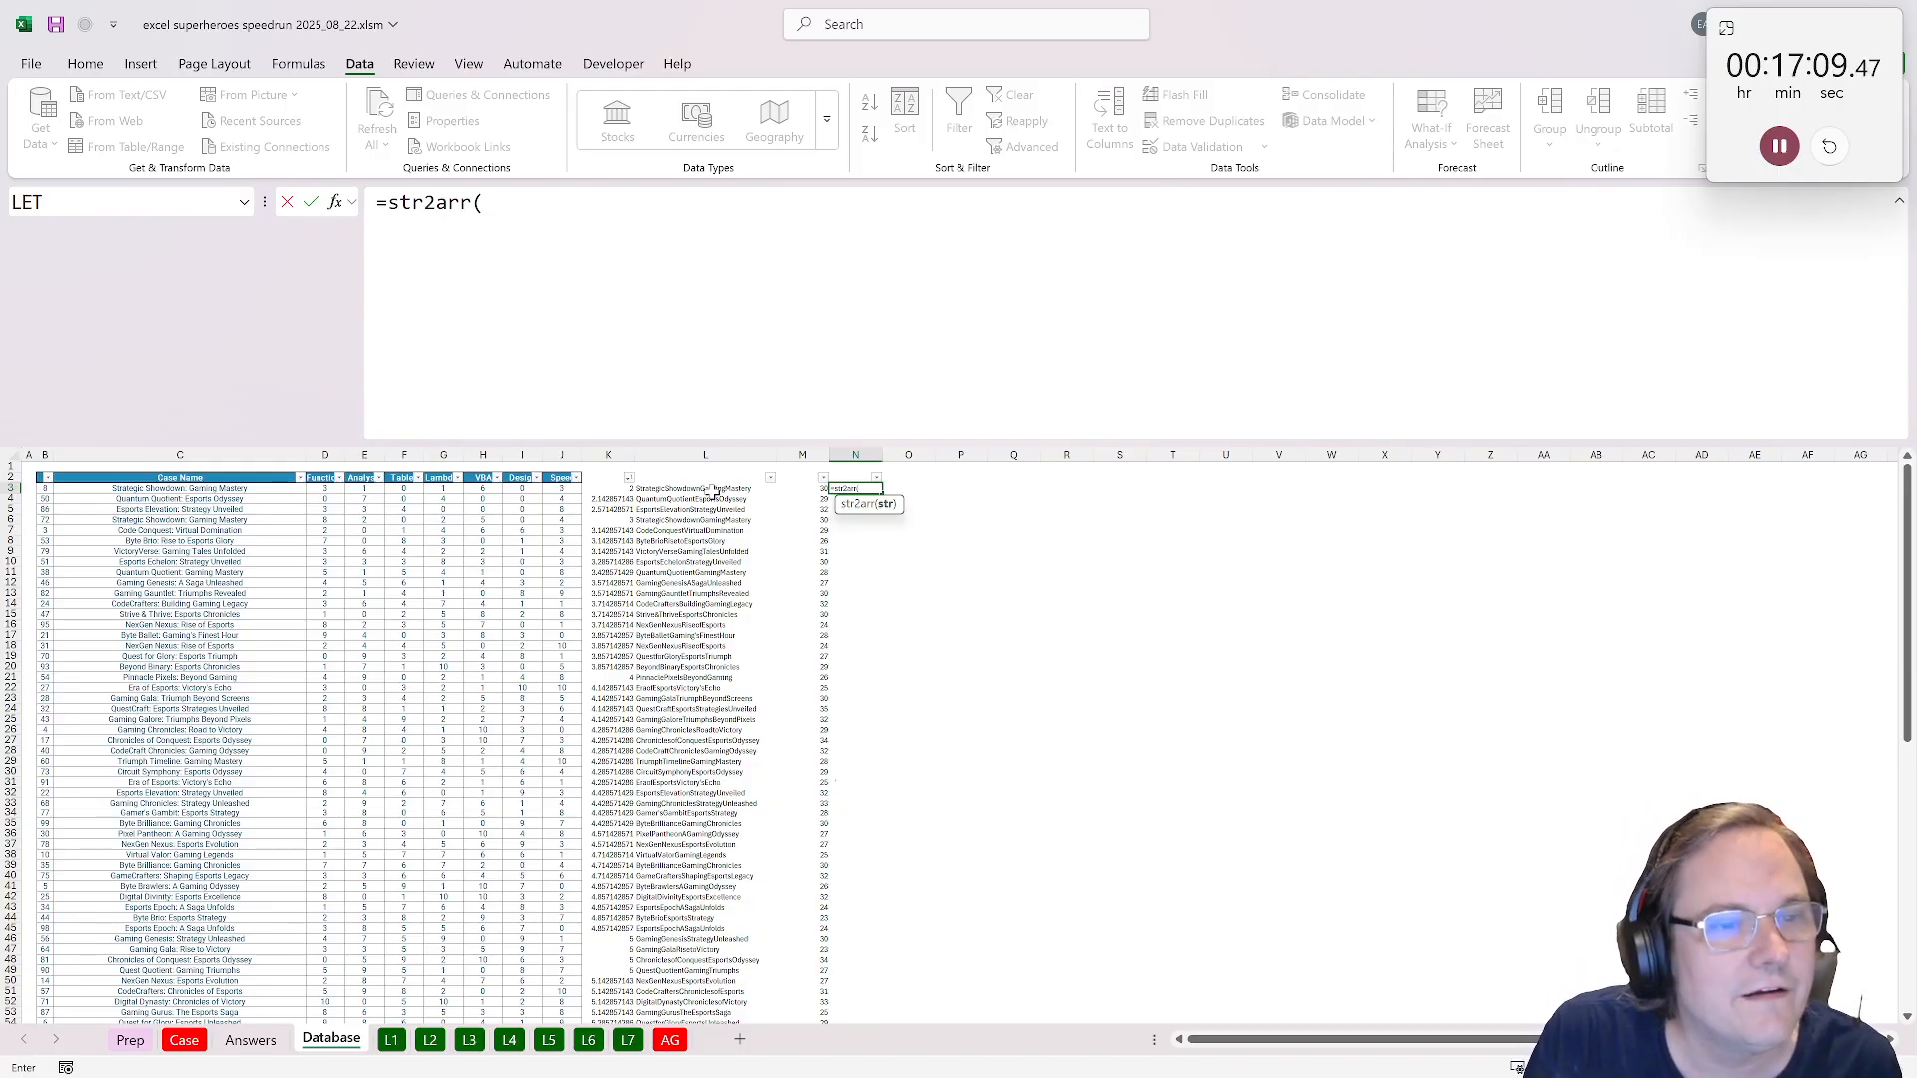
left_click(715, 490)
key("Return")
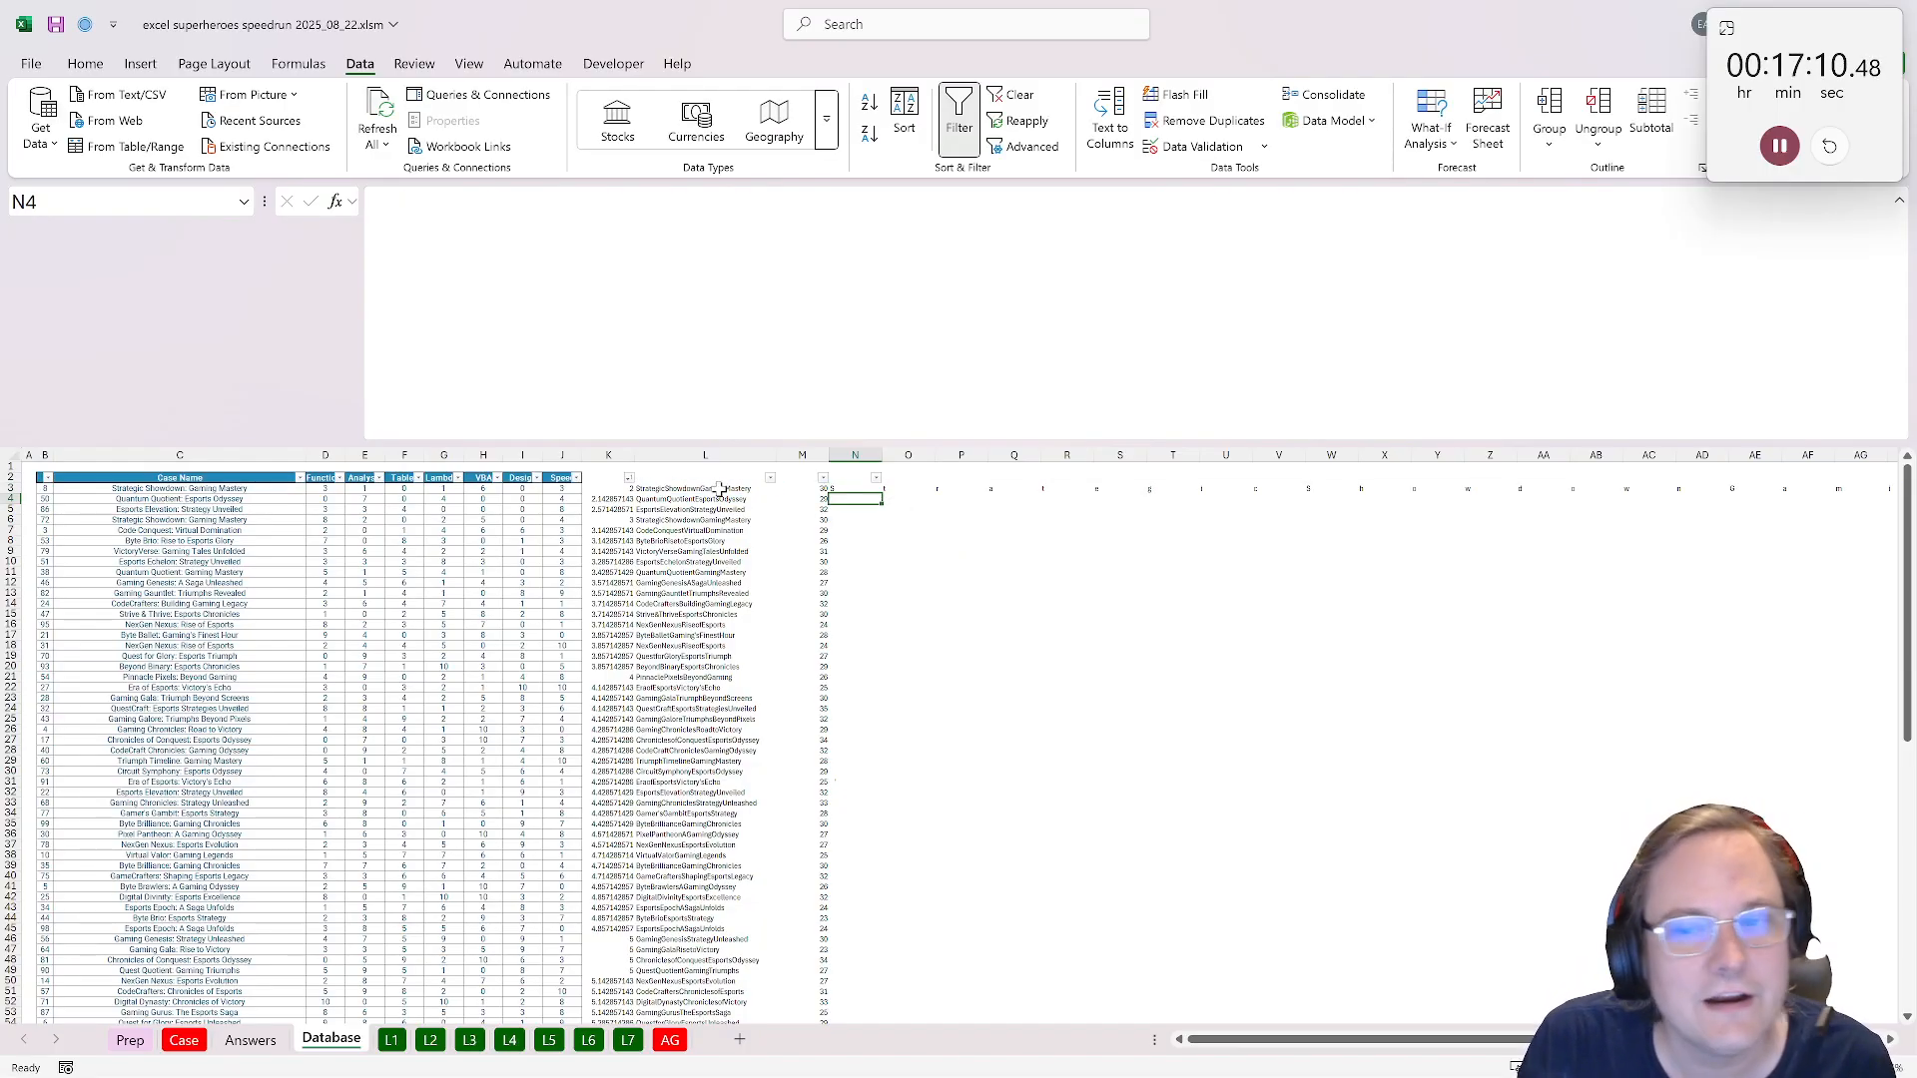
Copy the str2arr formula from N3 down column N for all cases.
left_click(860, 489)
key("ctrl+c")
left_click_drag(861, 490, 885, 788)
key("ctrl+v")
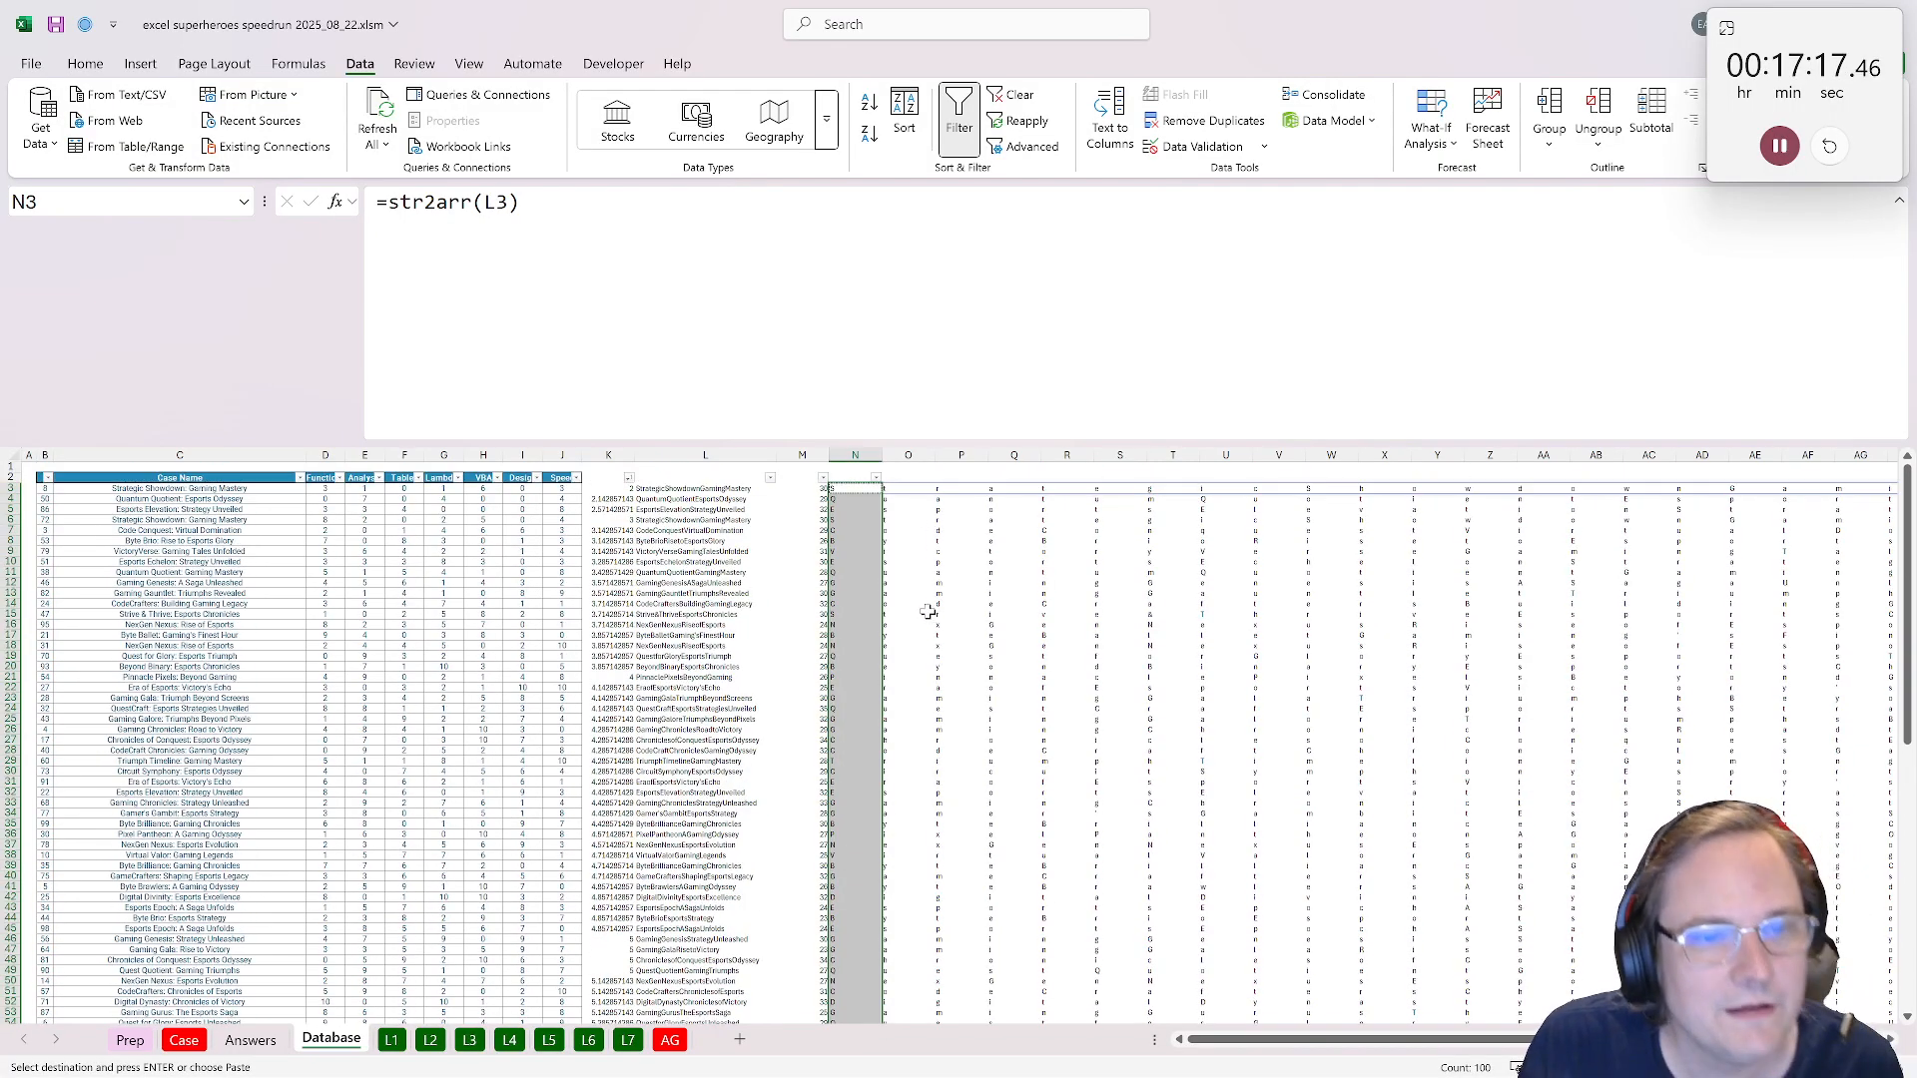
left_click(852, 497)
left_click(849, 487)
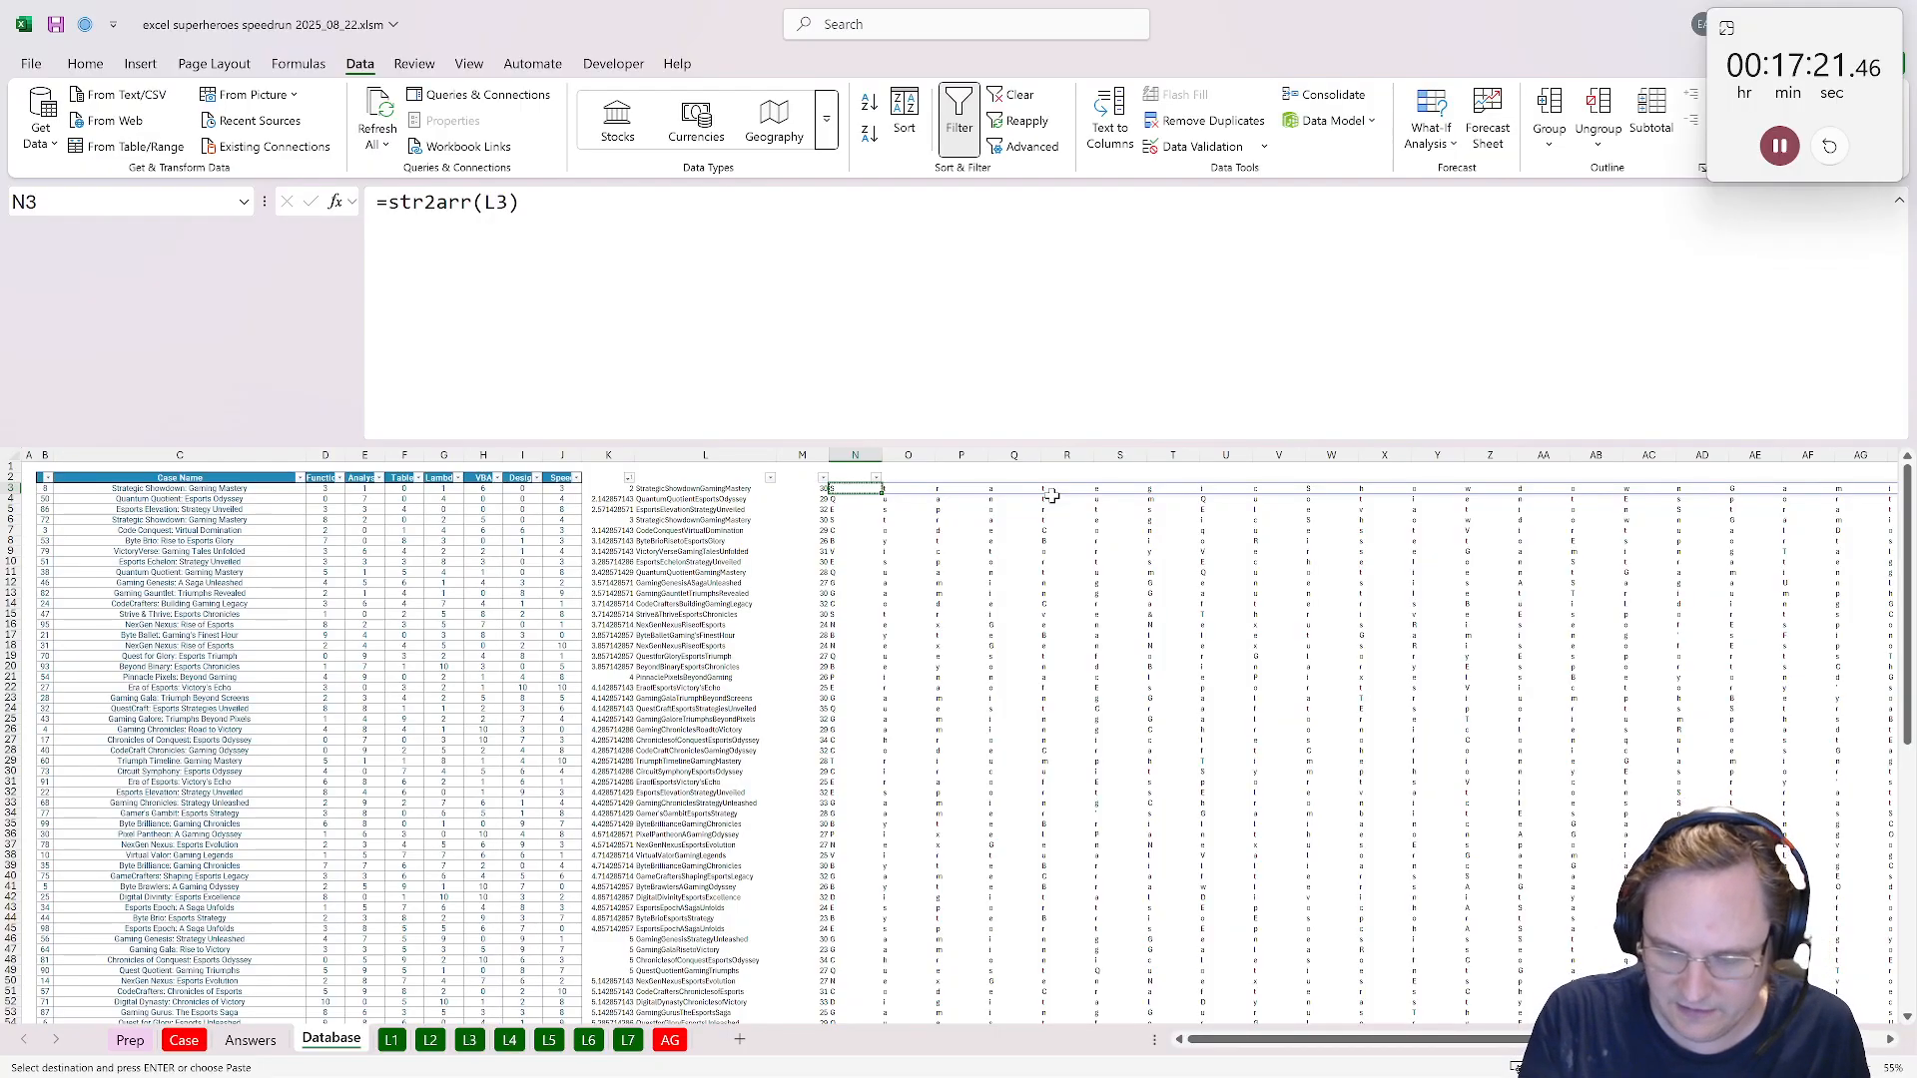
Run the frequency_table macro on the split characters from N3 through the sheet's last used cell.
key("ctrl+shift+End")
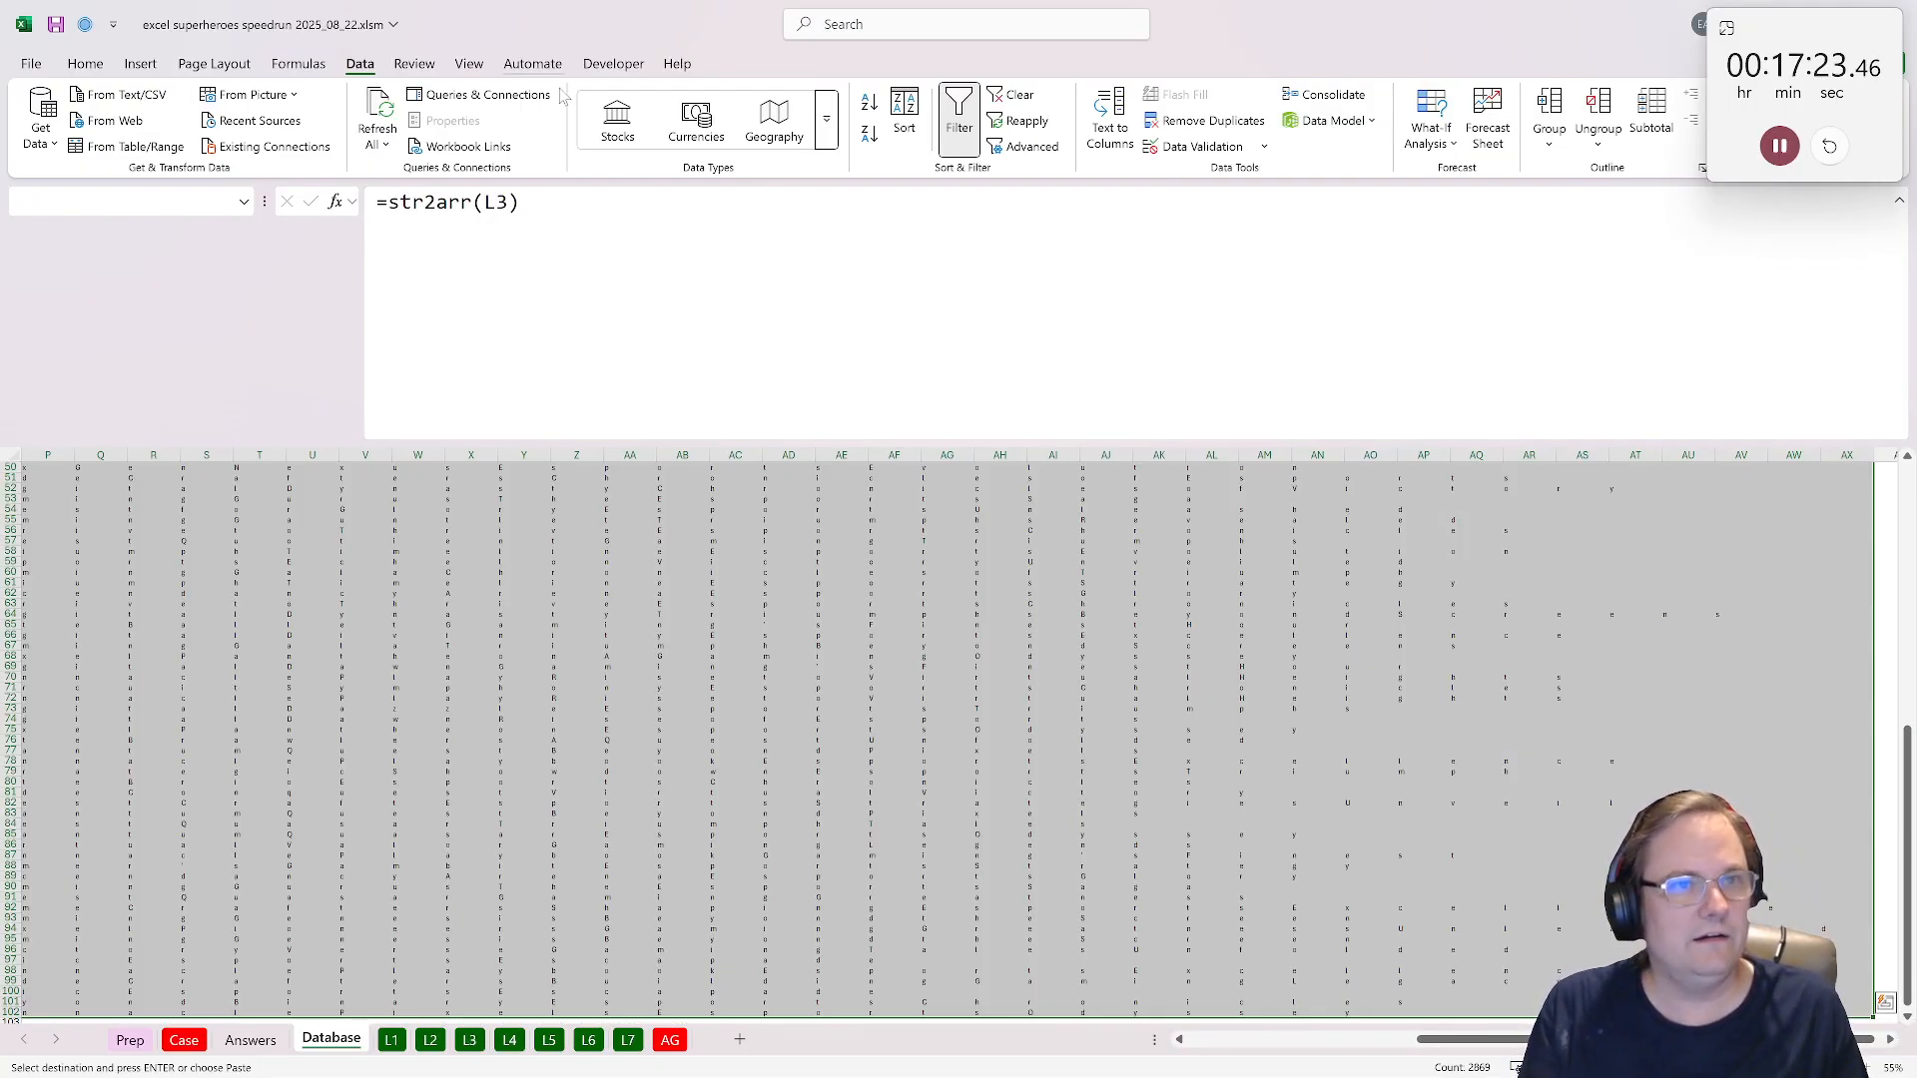
left_click(613, 62)
left_click(86, 117)
left_click(847, 482)
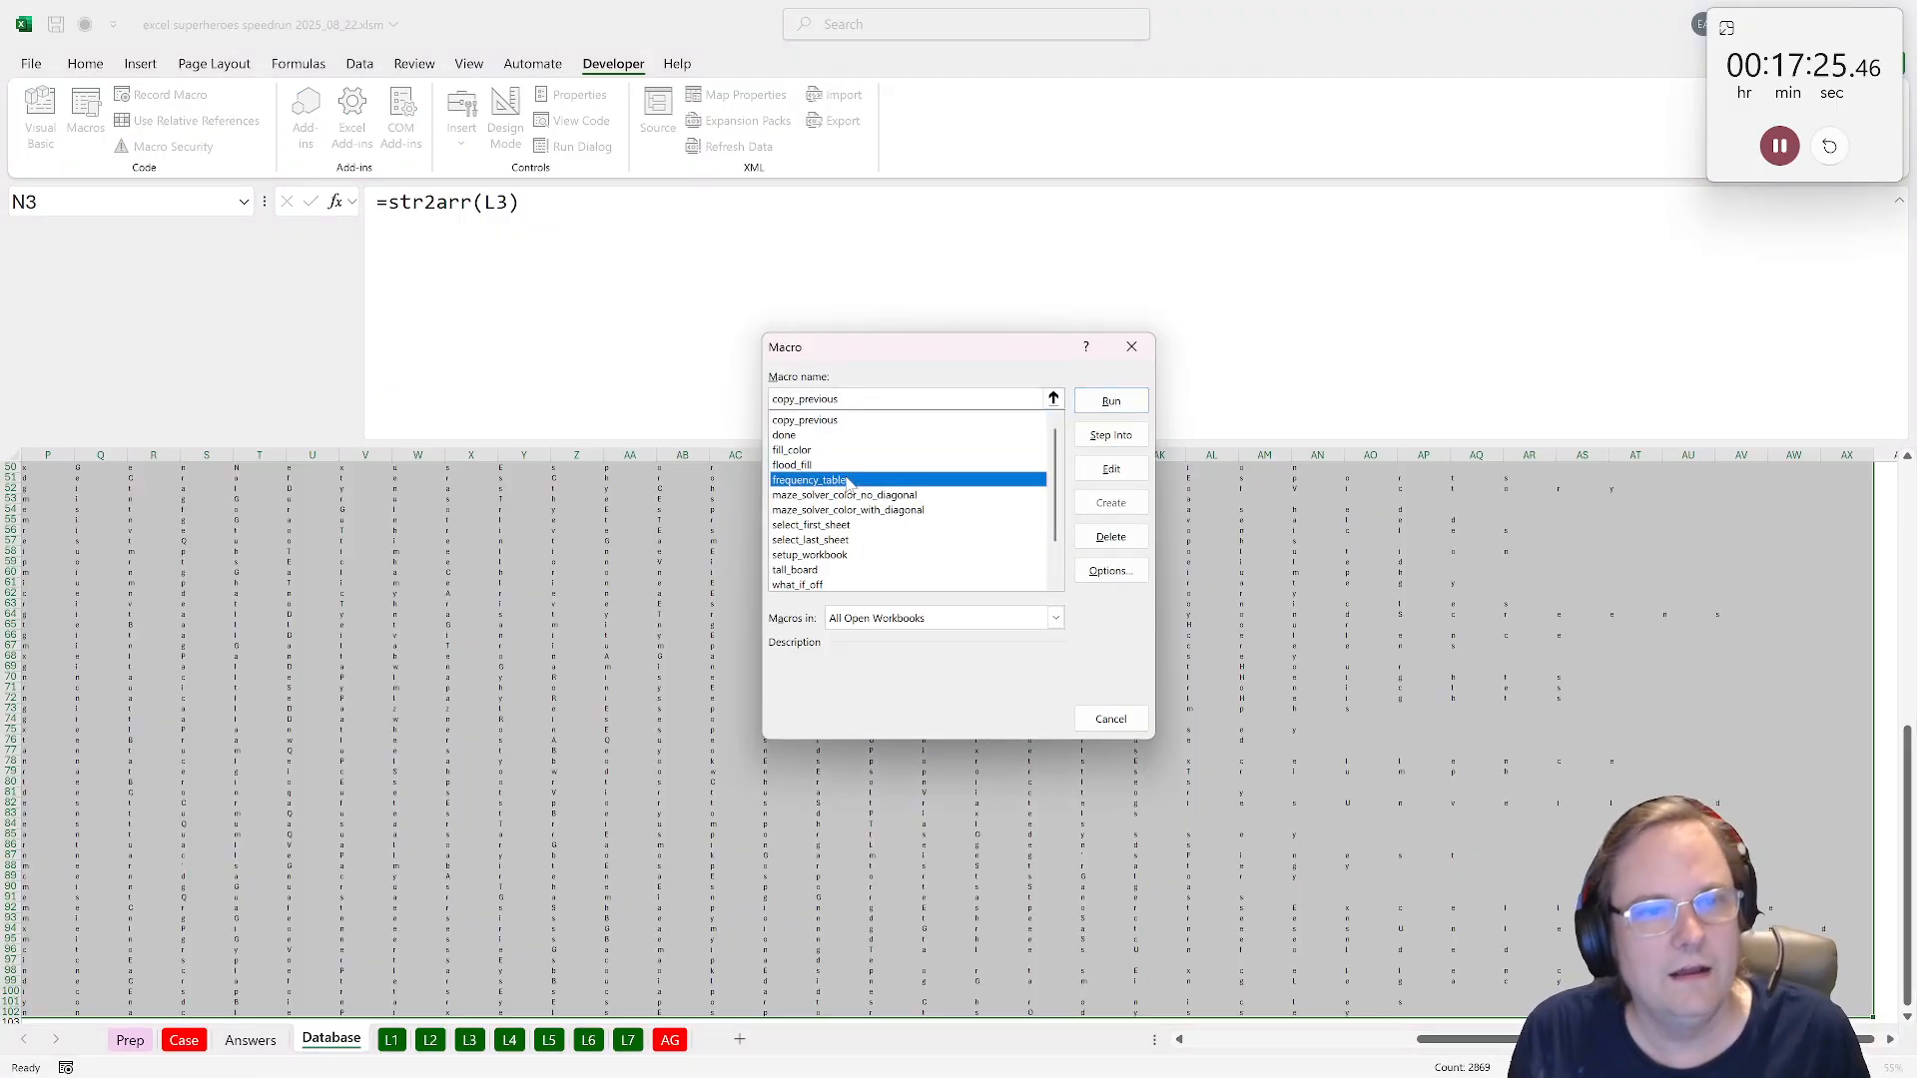
left_click(1108, 402)
Enter =XLOOKUP(C2,Prep!L:L,Prep!K:K) in E2 of the Freqs1 sheet and fill it down column E beside the counts.
left_click(483, 522)
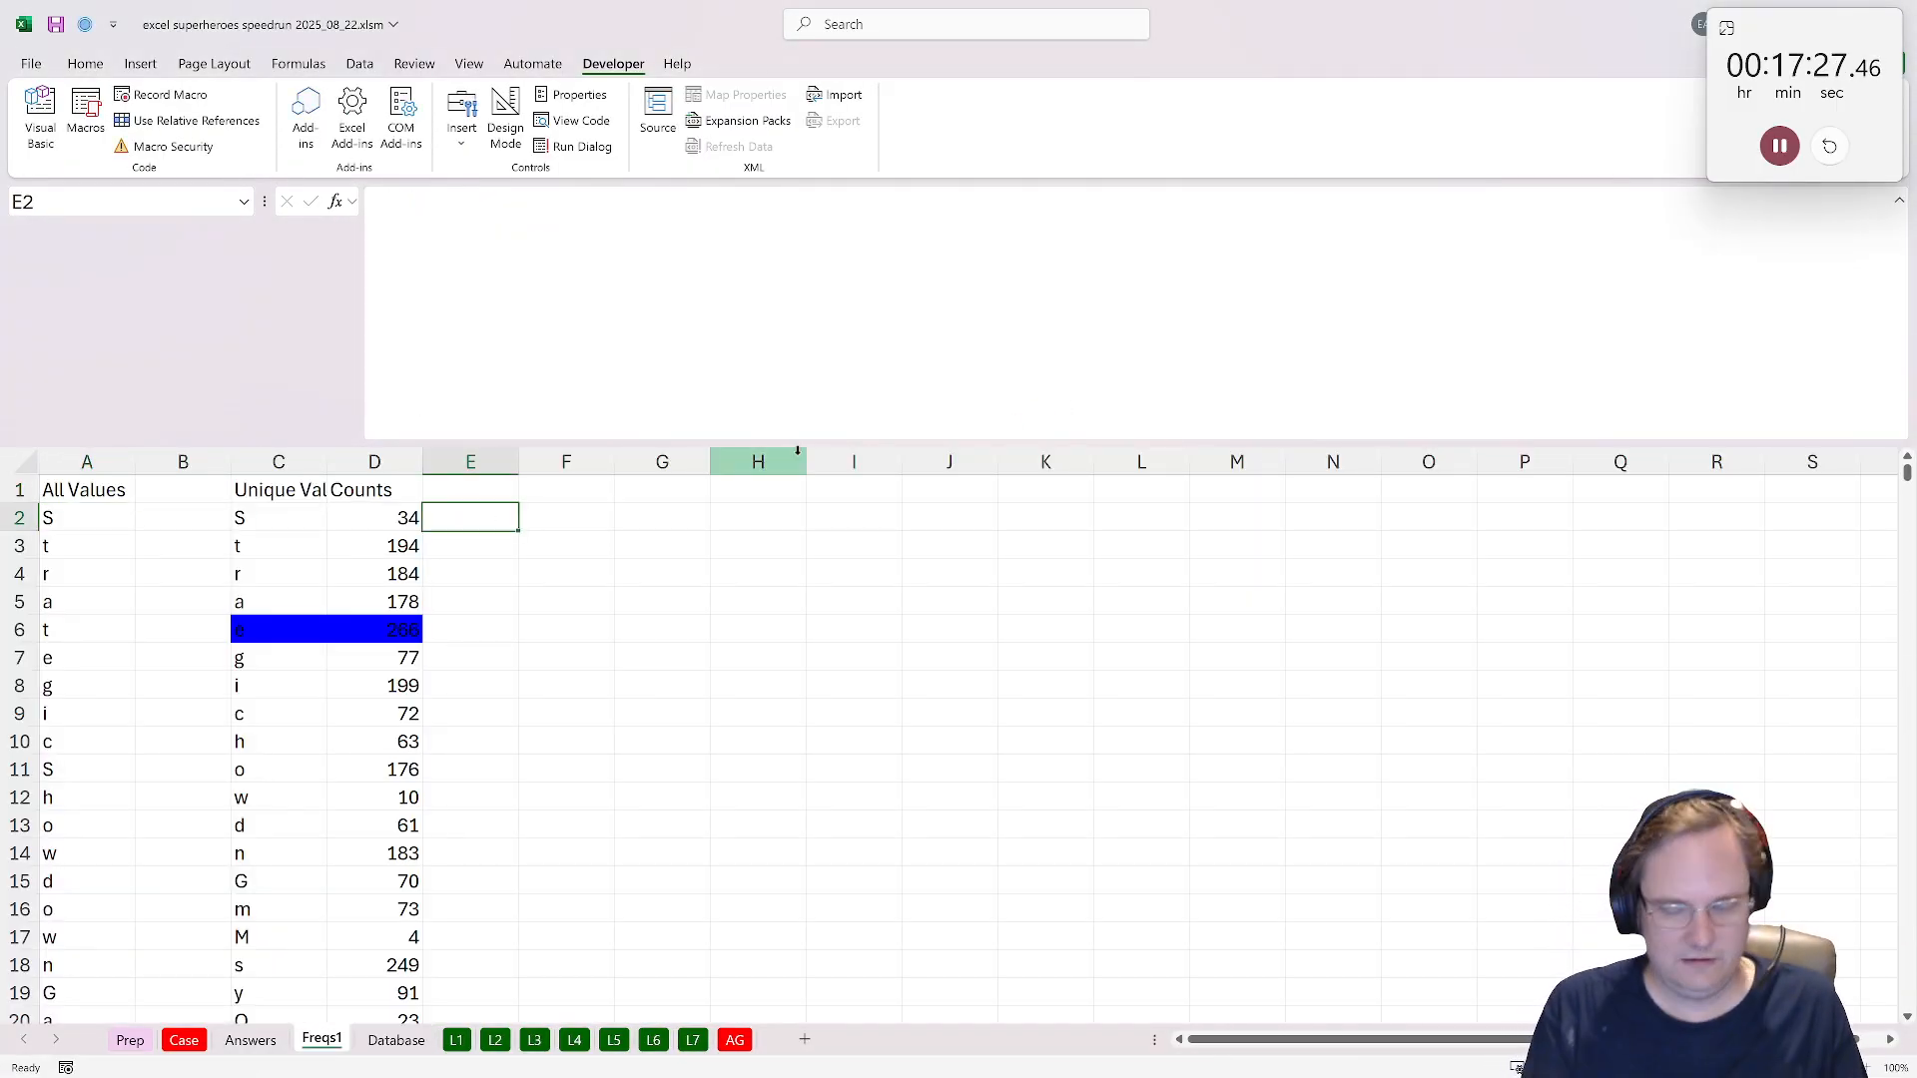
type("=xlookuP(")
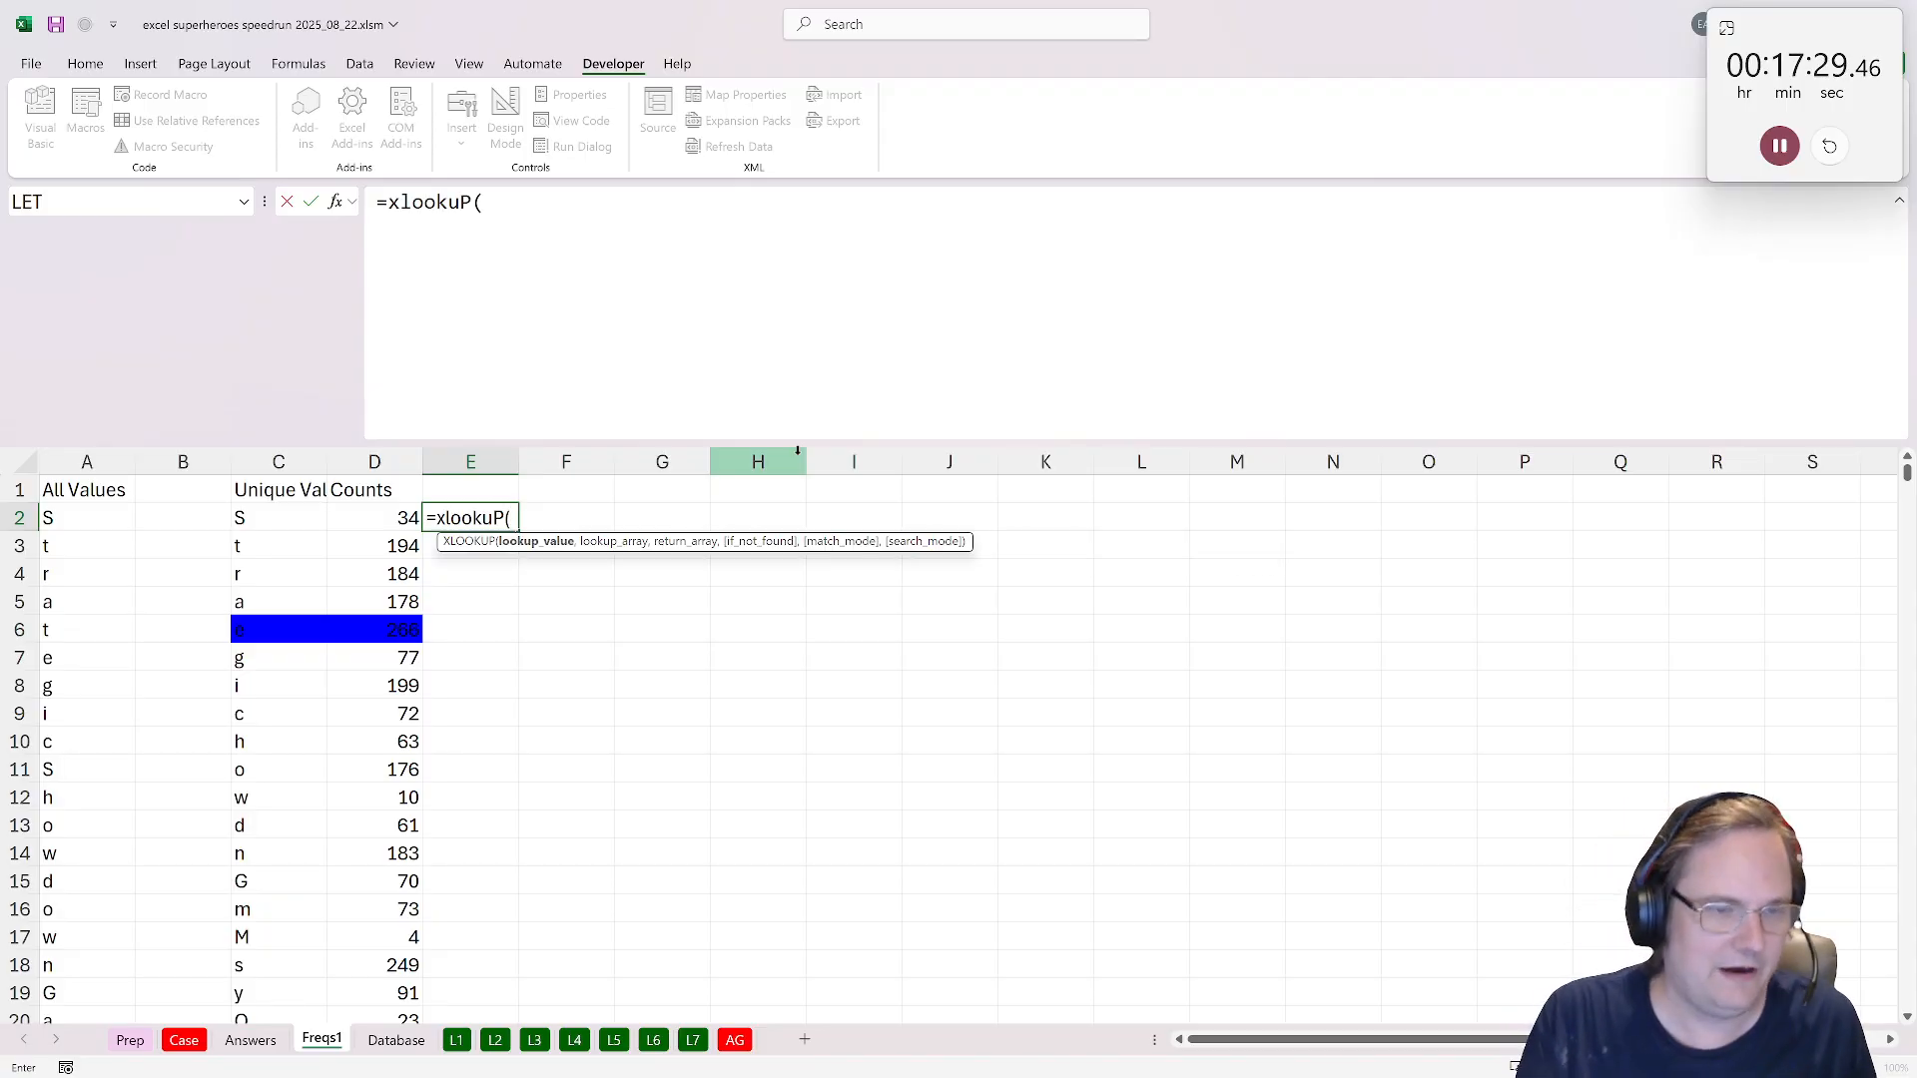
left_click(240, 518)
type(",")
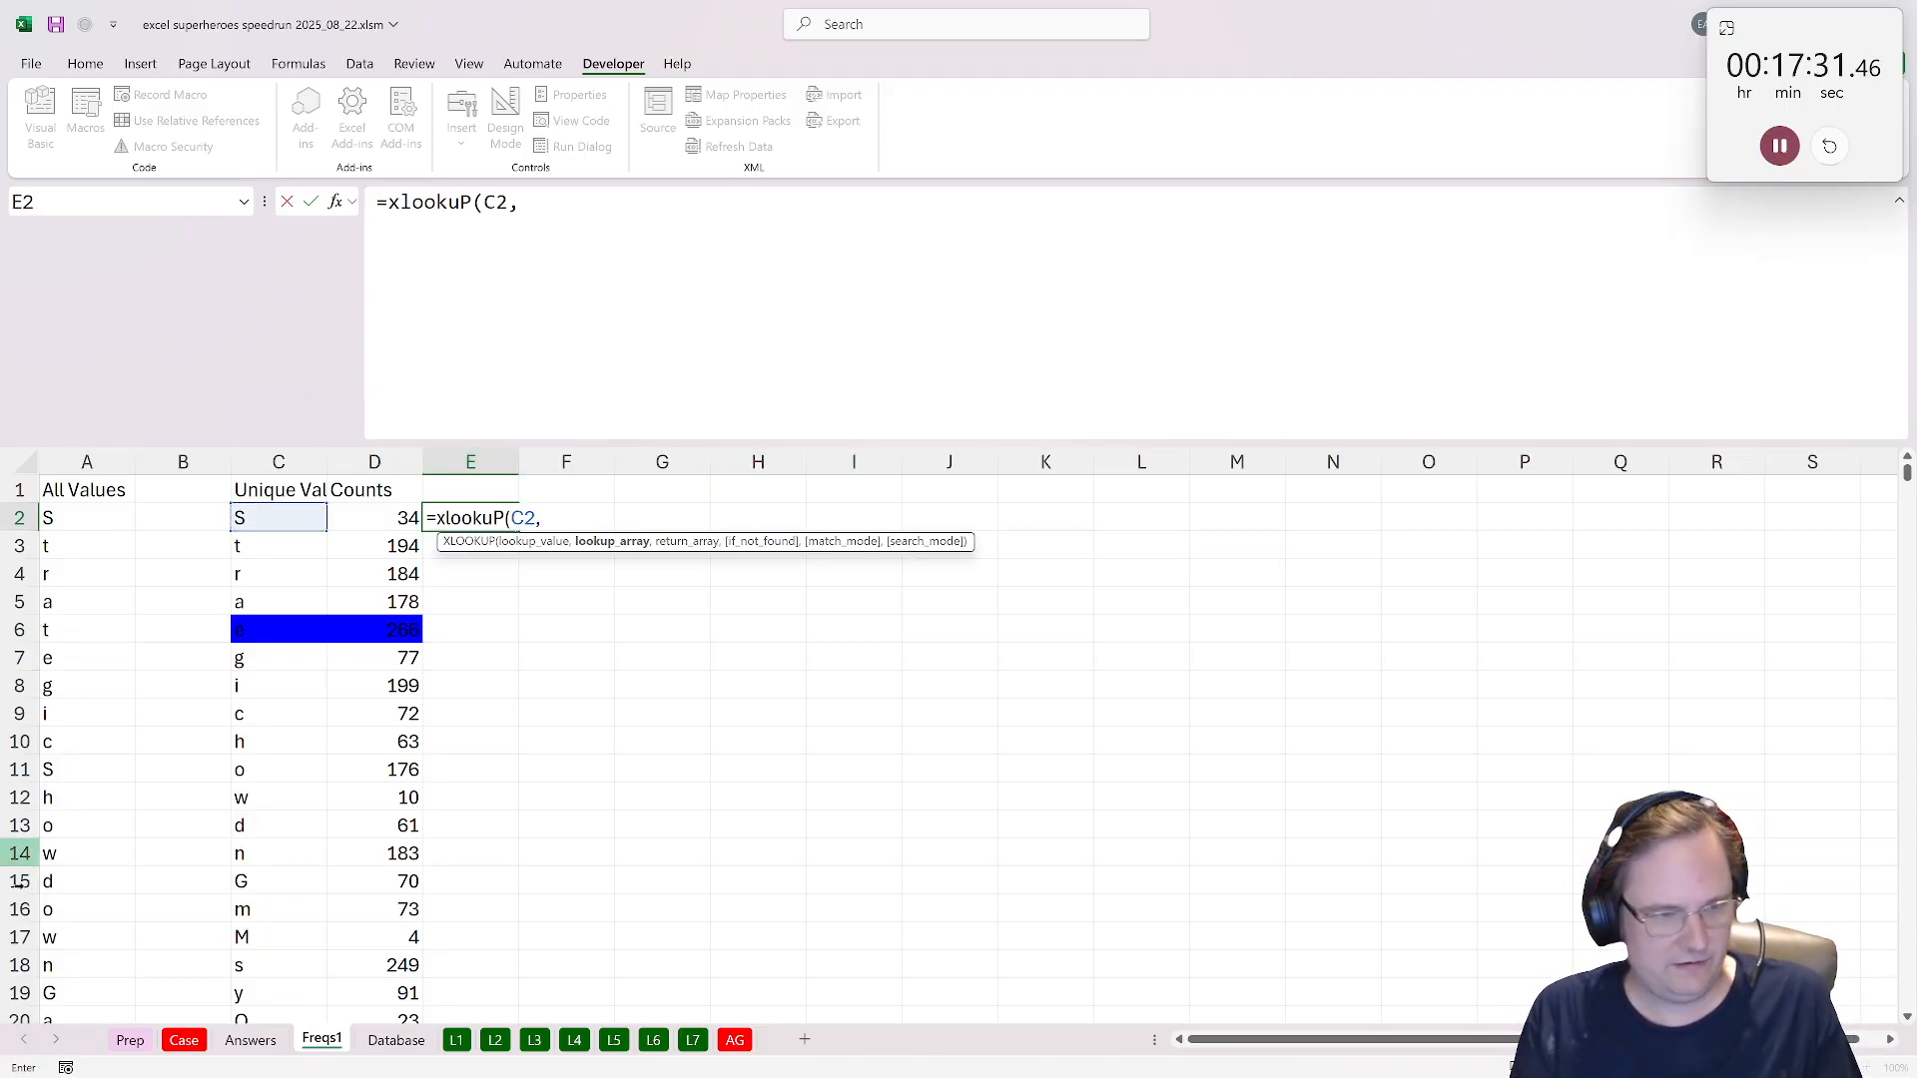
left_click(186, 1040)
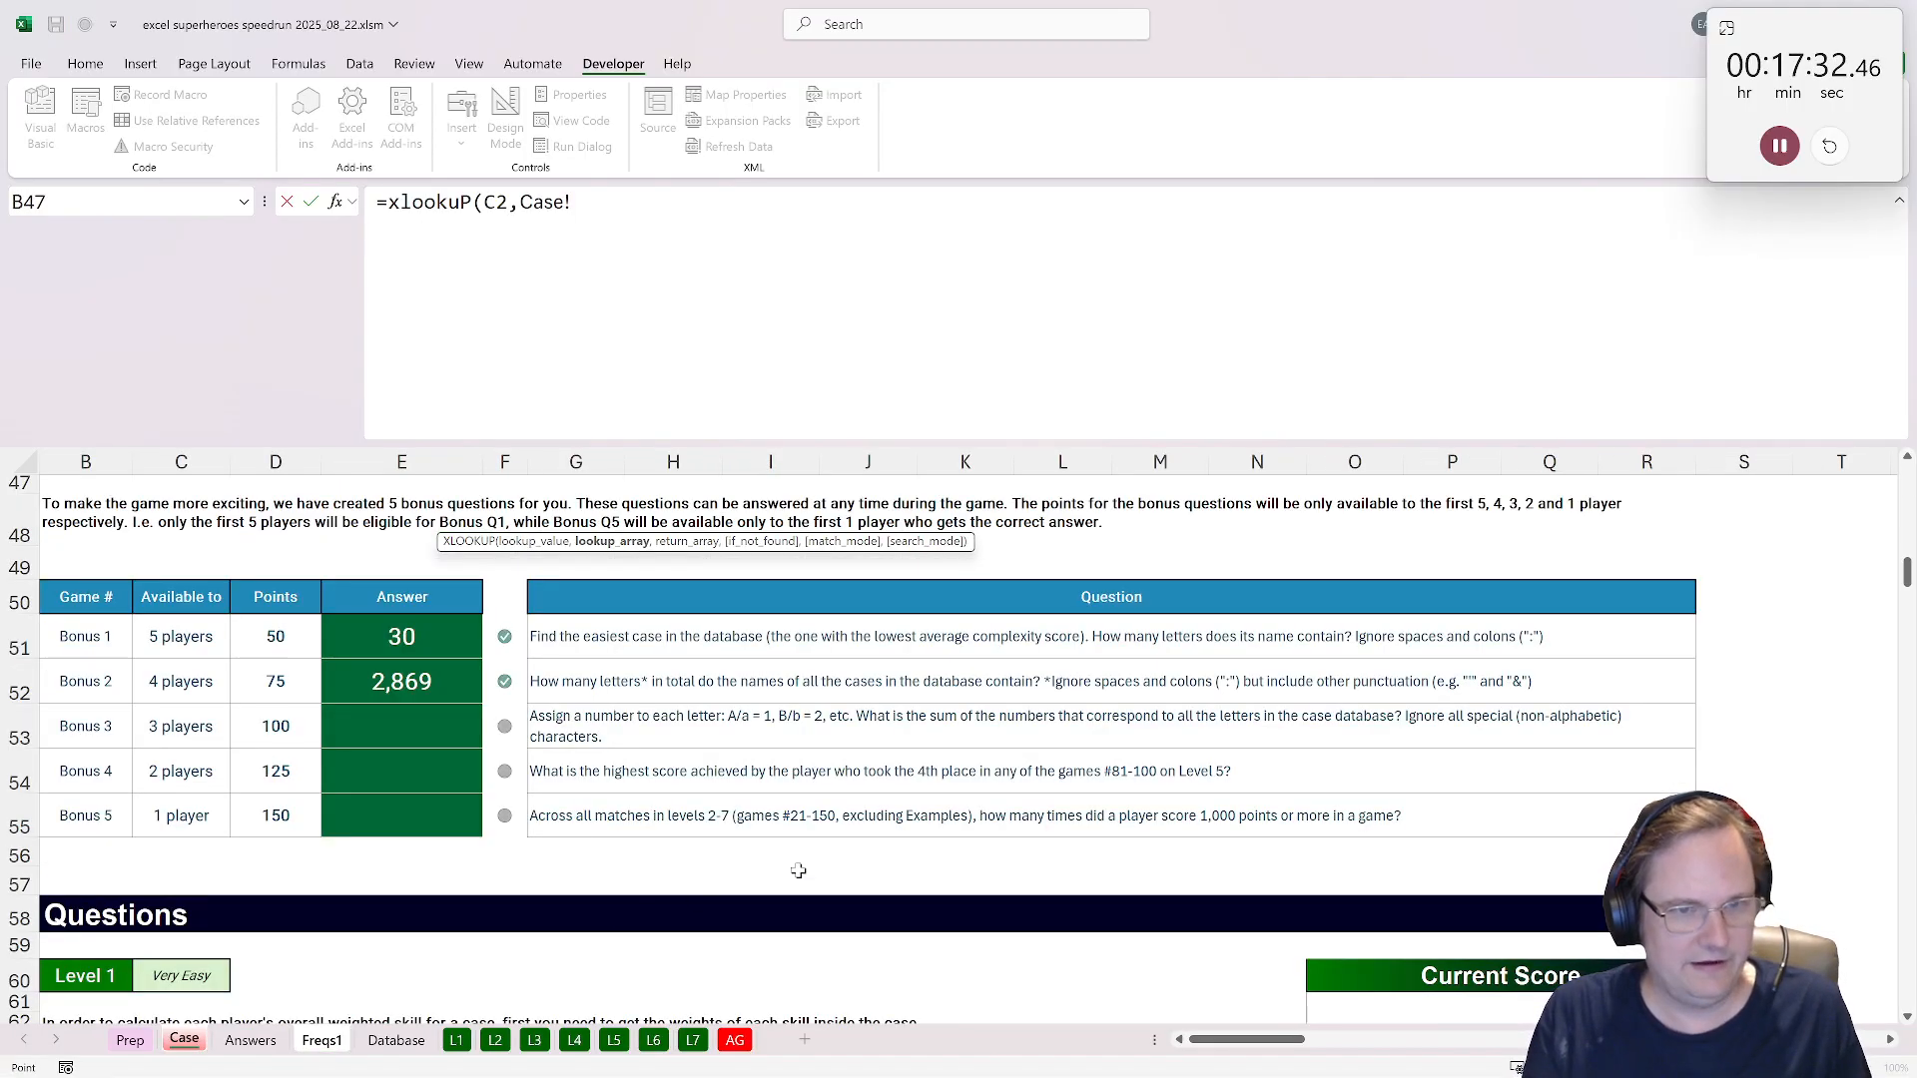
left_click(129, 1041)
left_click(986, 456)
type(",")
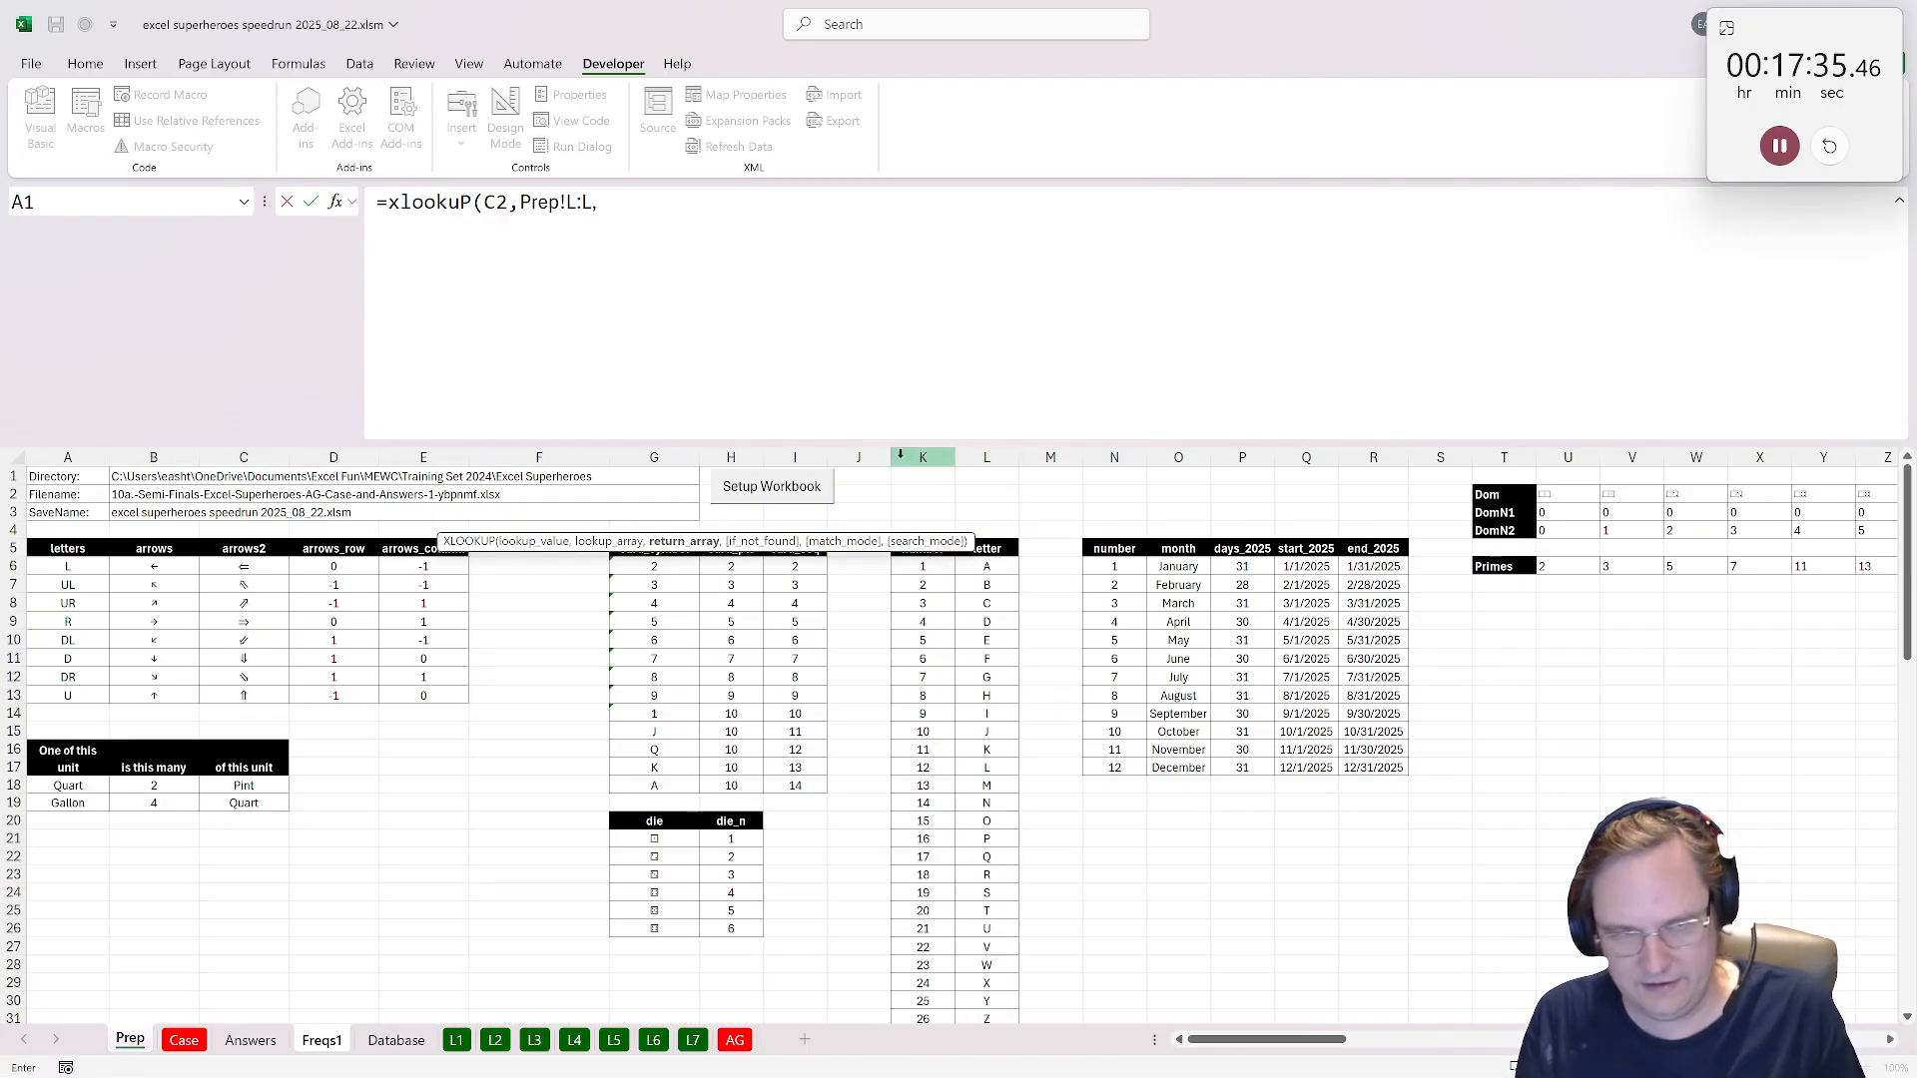
left_click(899, 456)
key("Return")
left_click(498, 516)
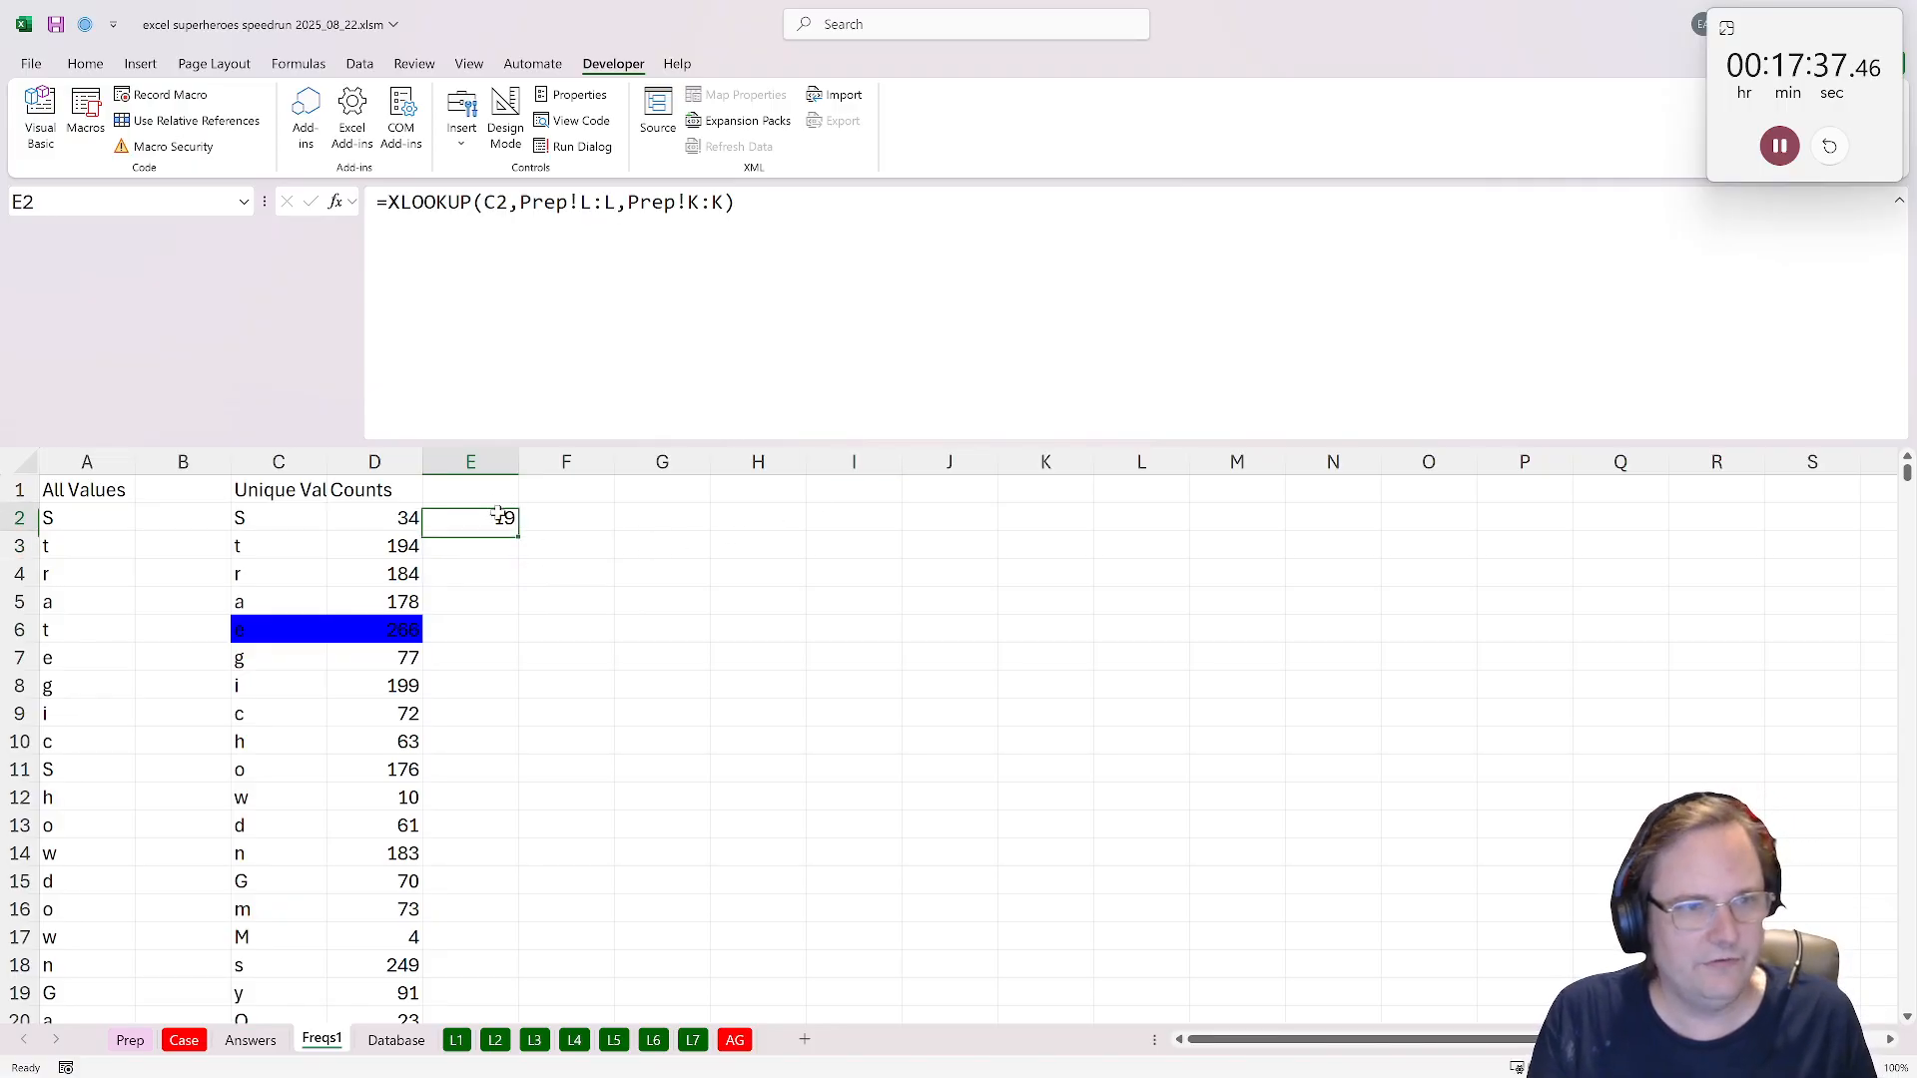
double_click(518, 536)
left_click(619, 516)
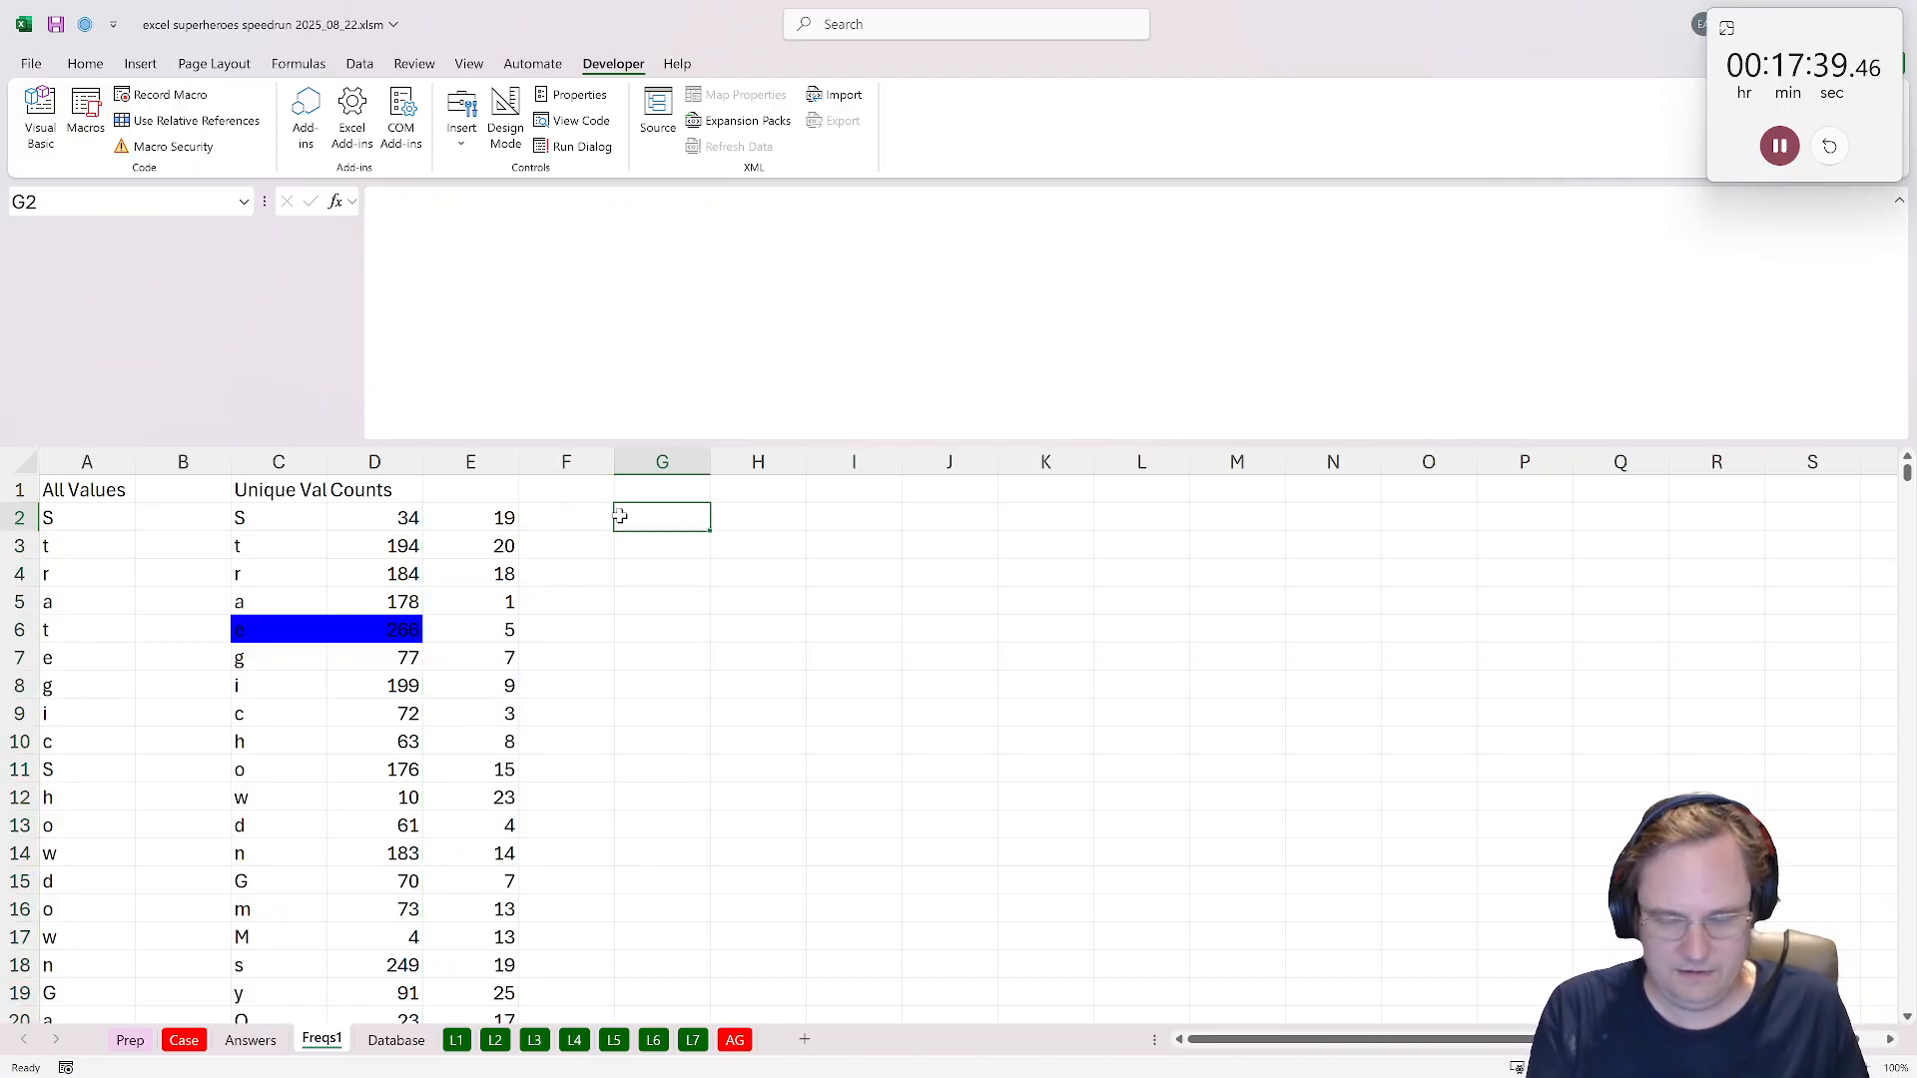
Enter =SUMPRODUCT(E:E,D:D) in G2 of the Freqs1 sheet to multiply letter values by their counts.
type("=sumproduct(")
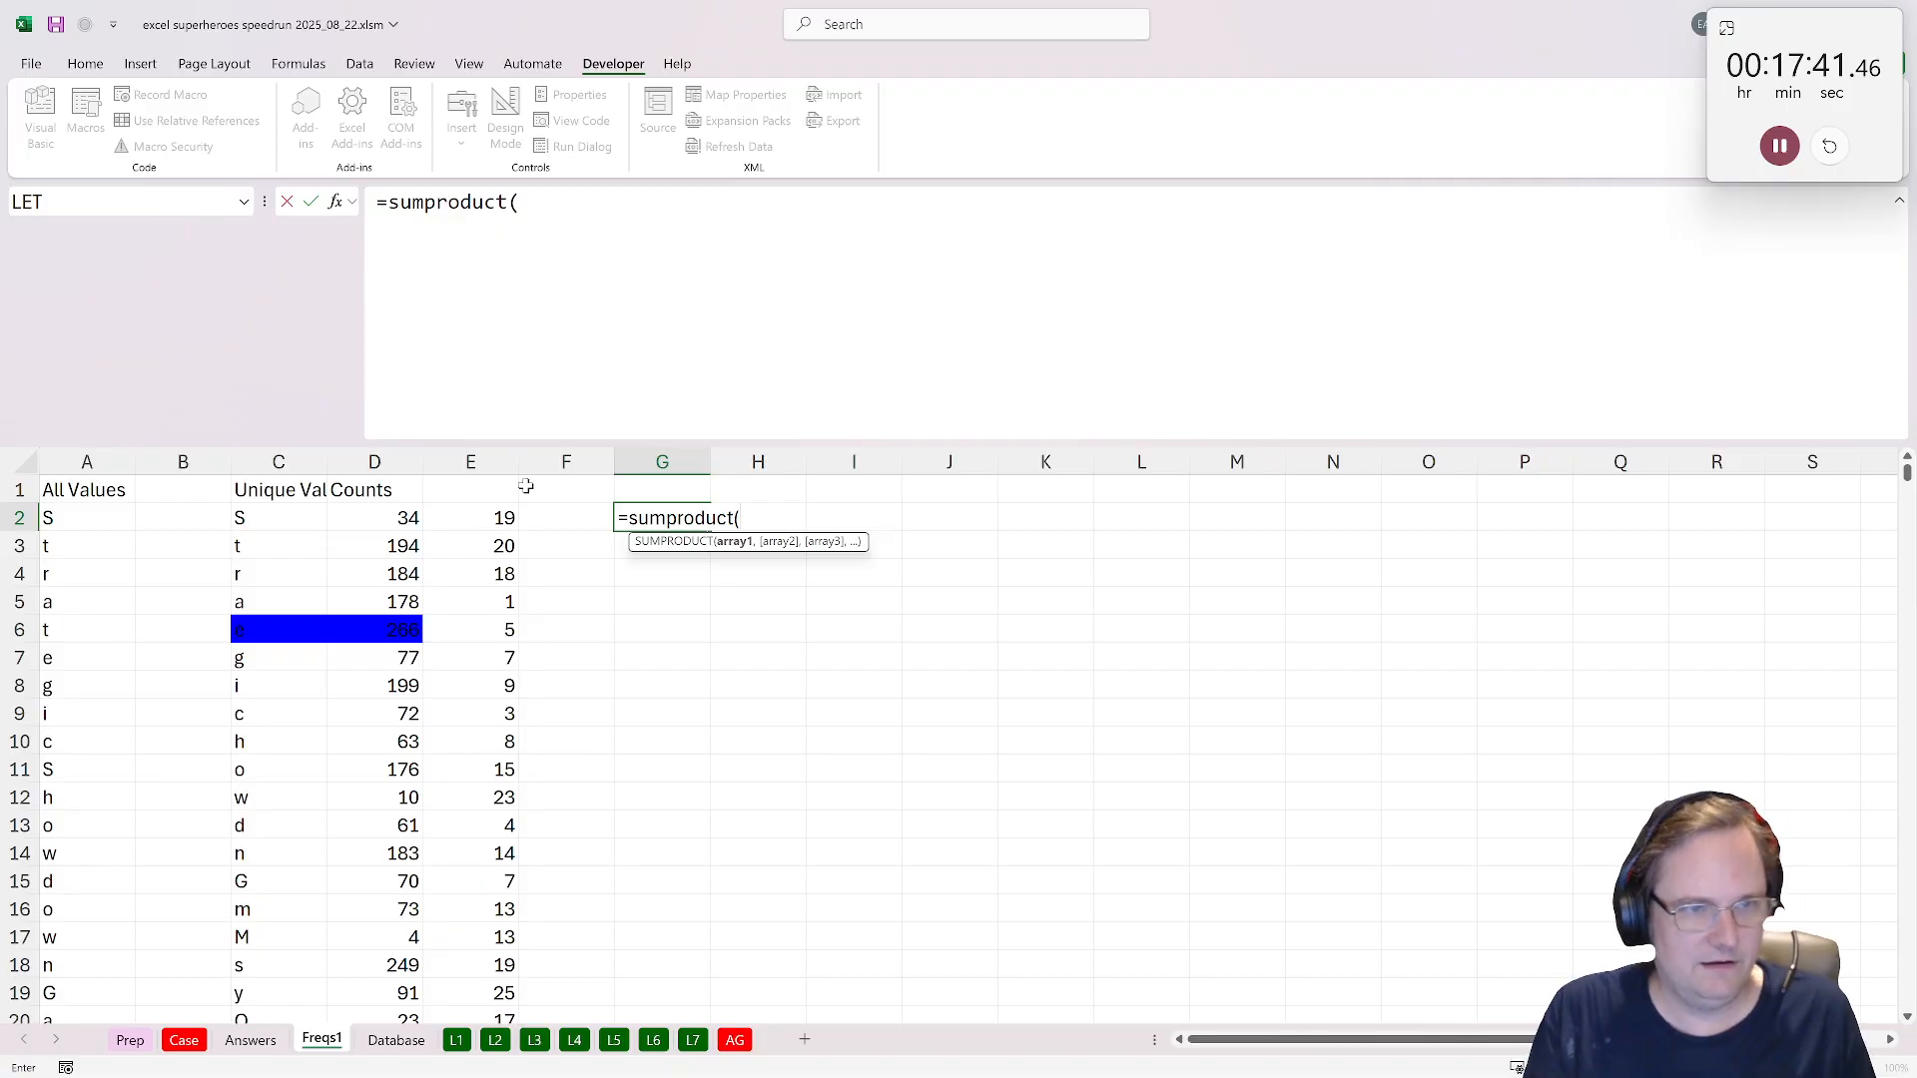
left_click(470, 462)
type(",")
left_click(386, 440)
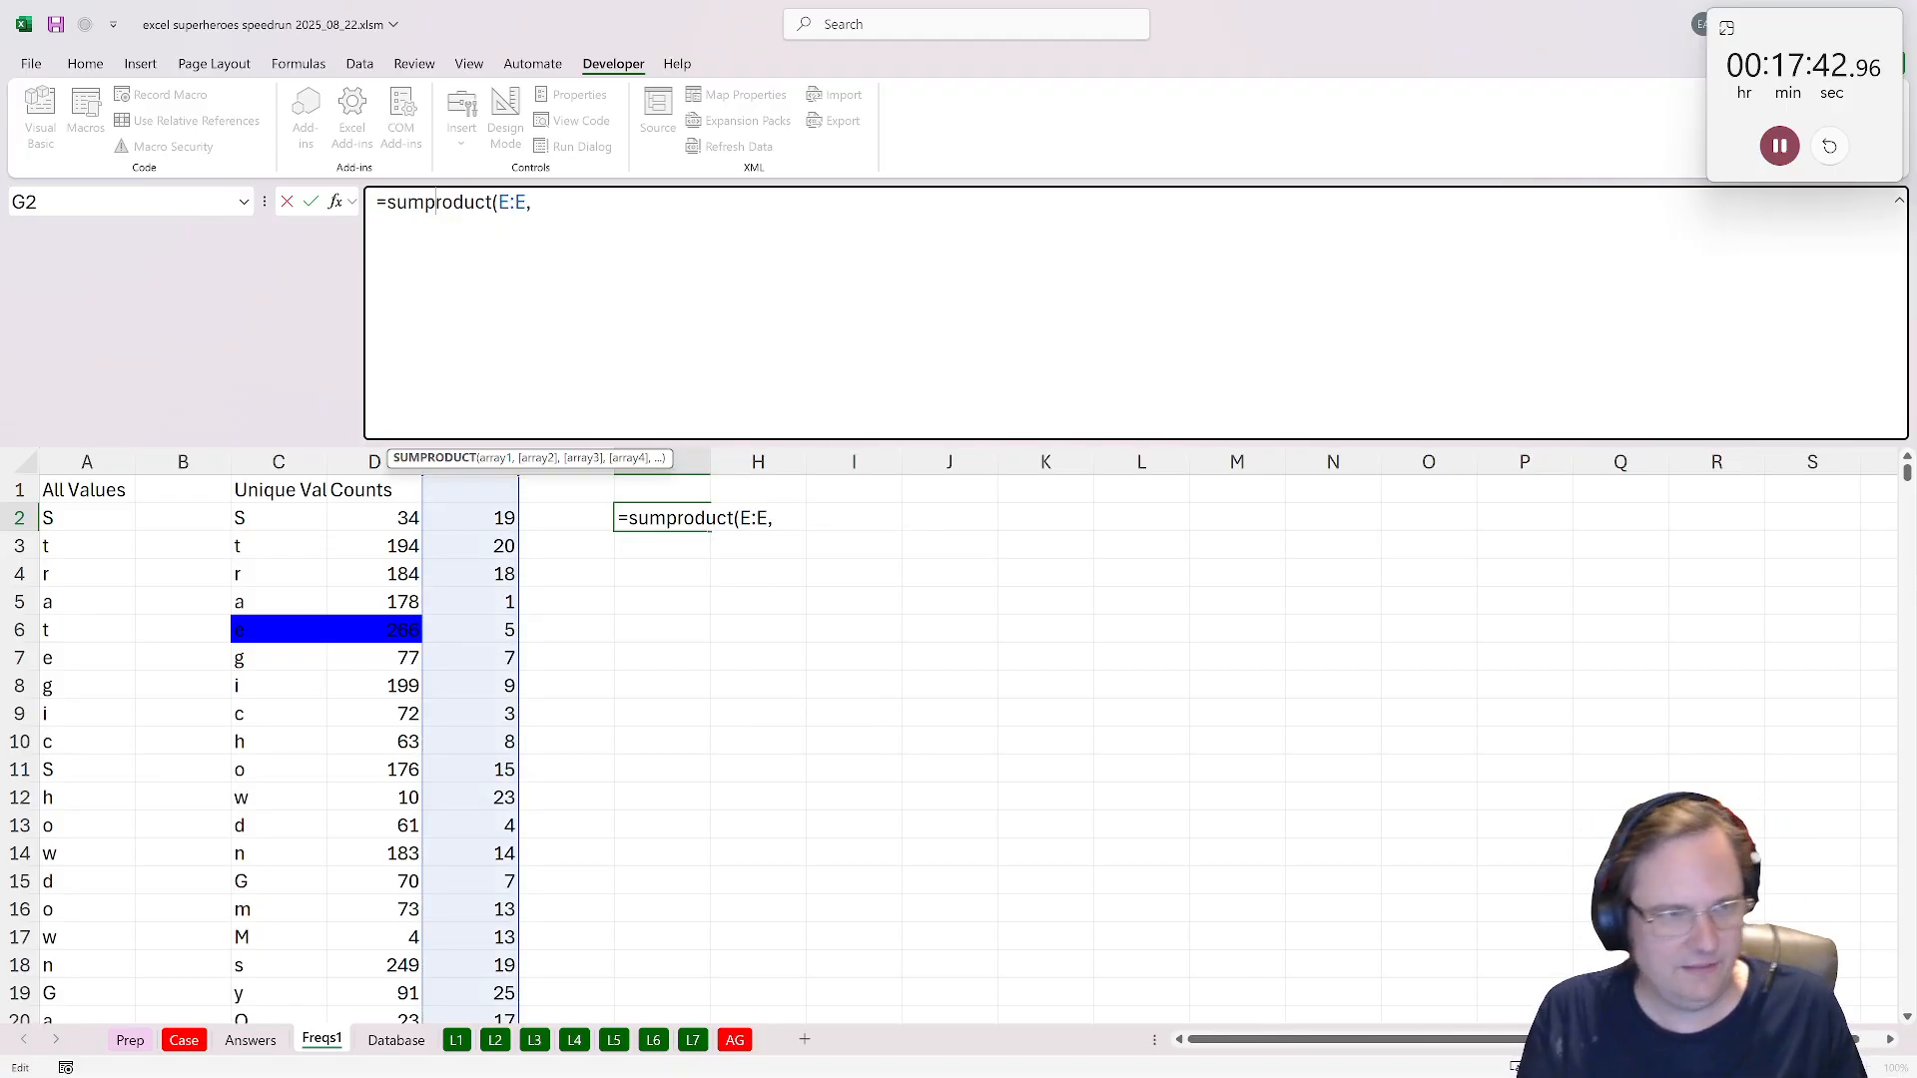
left_click(387, 462)
key("Return")
key("Return")
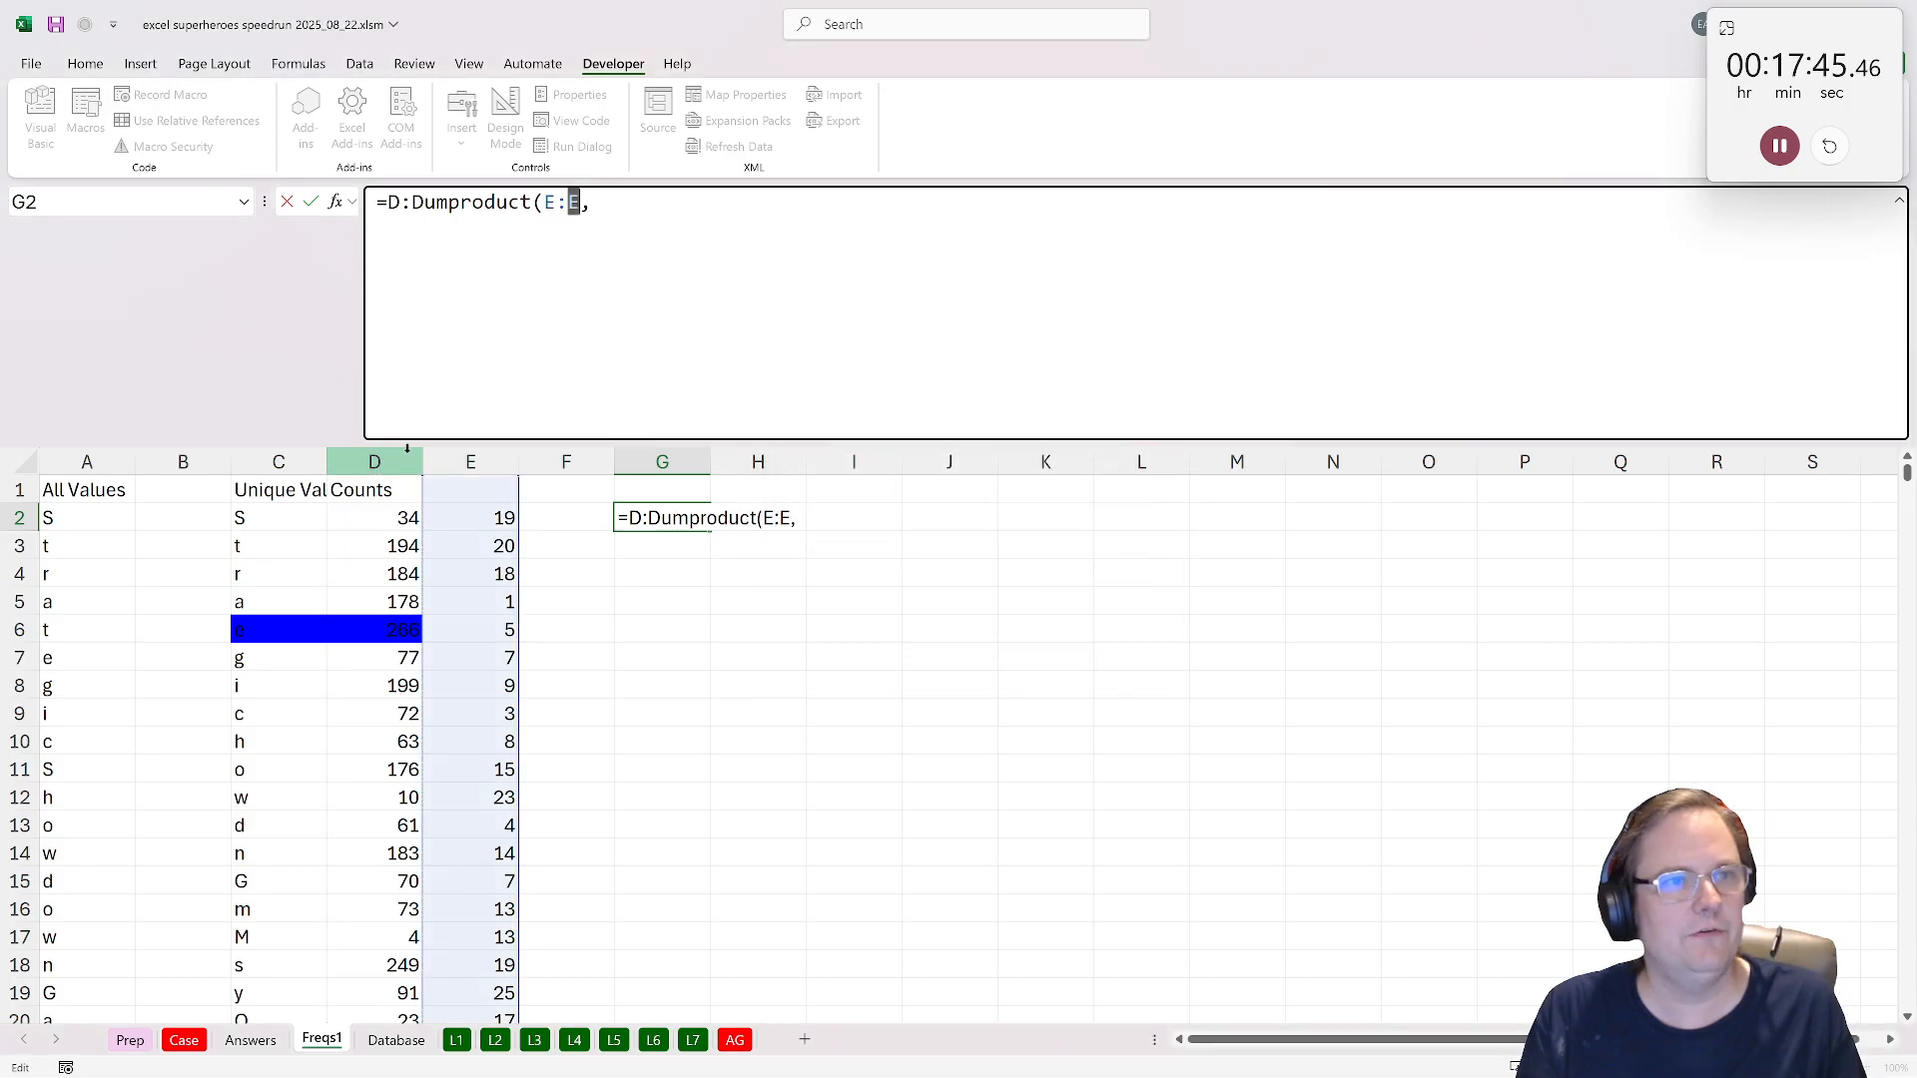
left_click_drag(423, 202, 387, 202)
key("BackSpace")
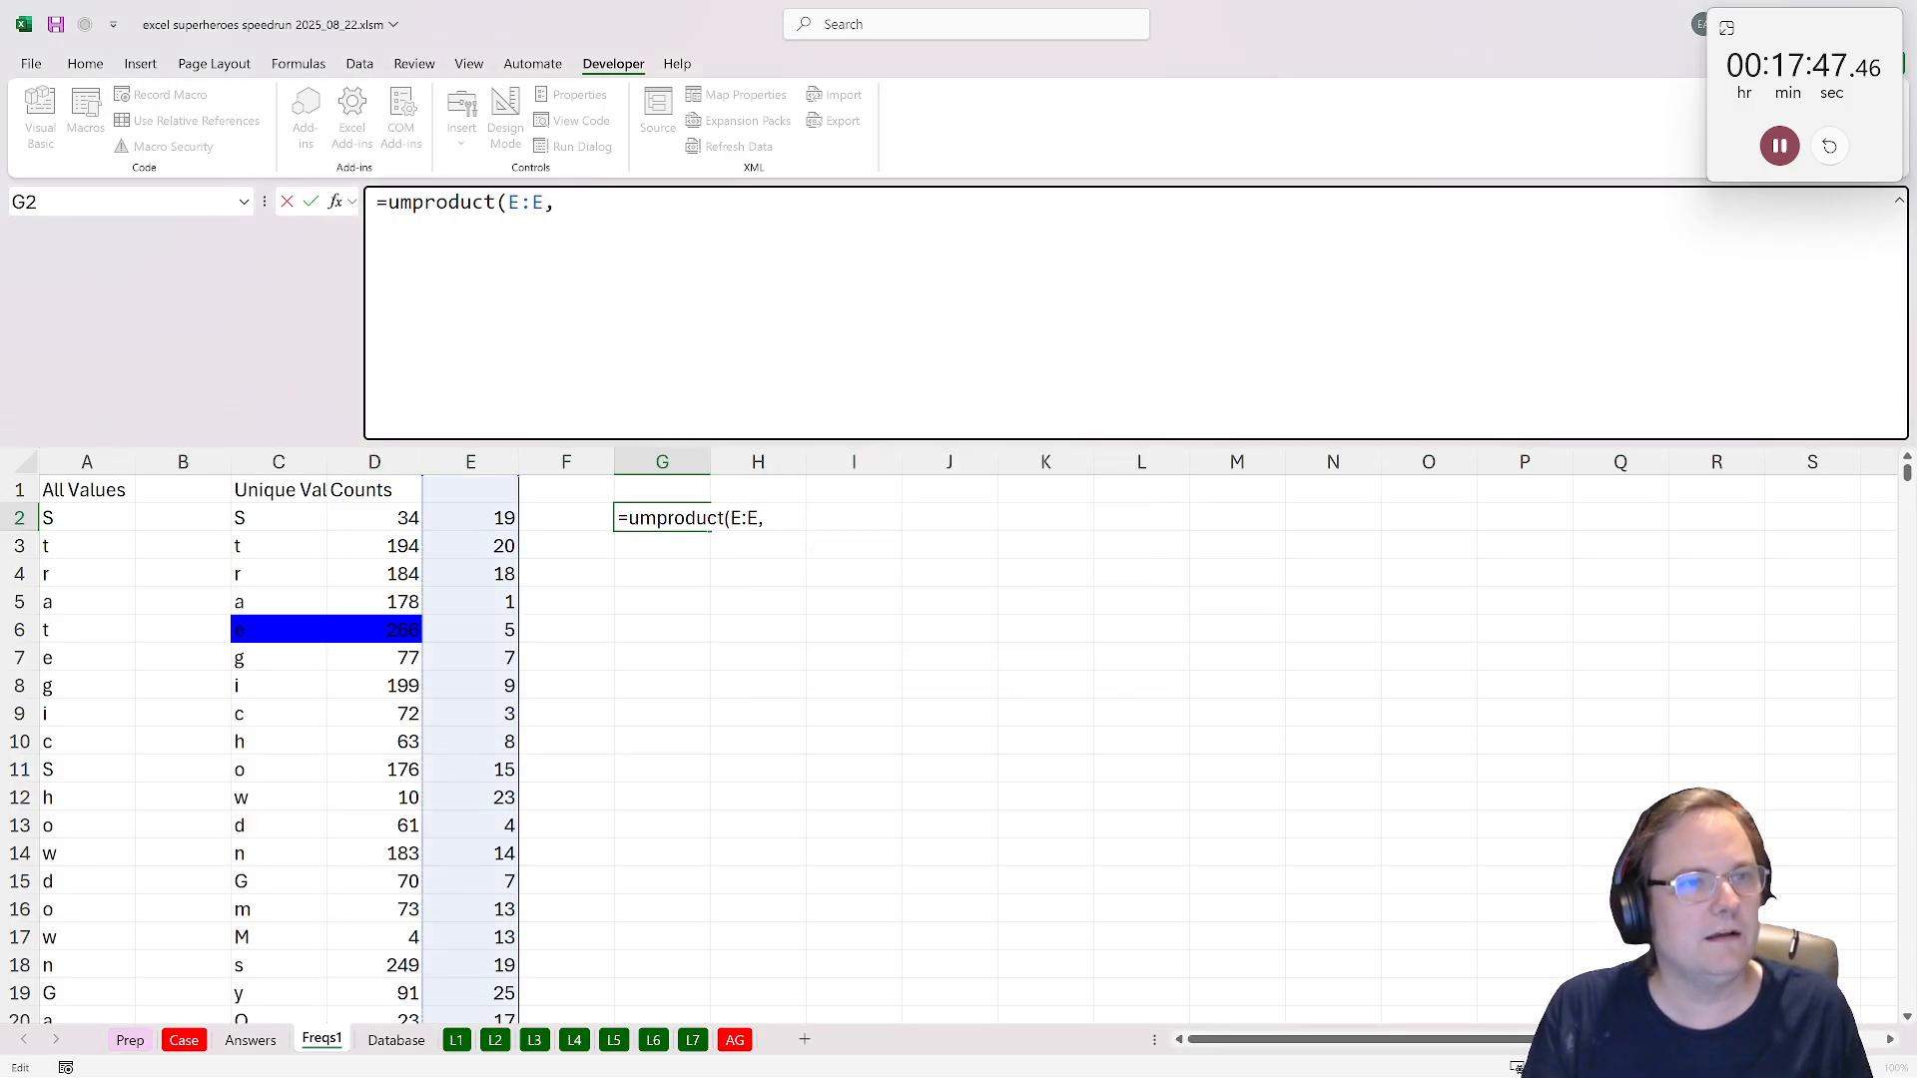
type("D:D)")
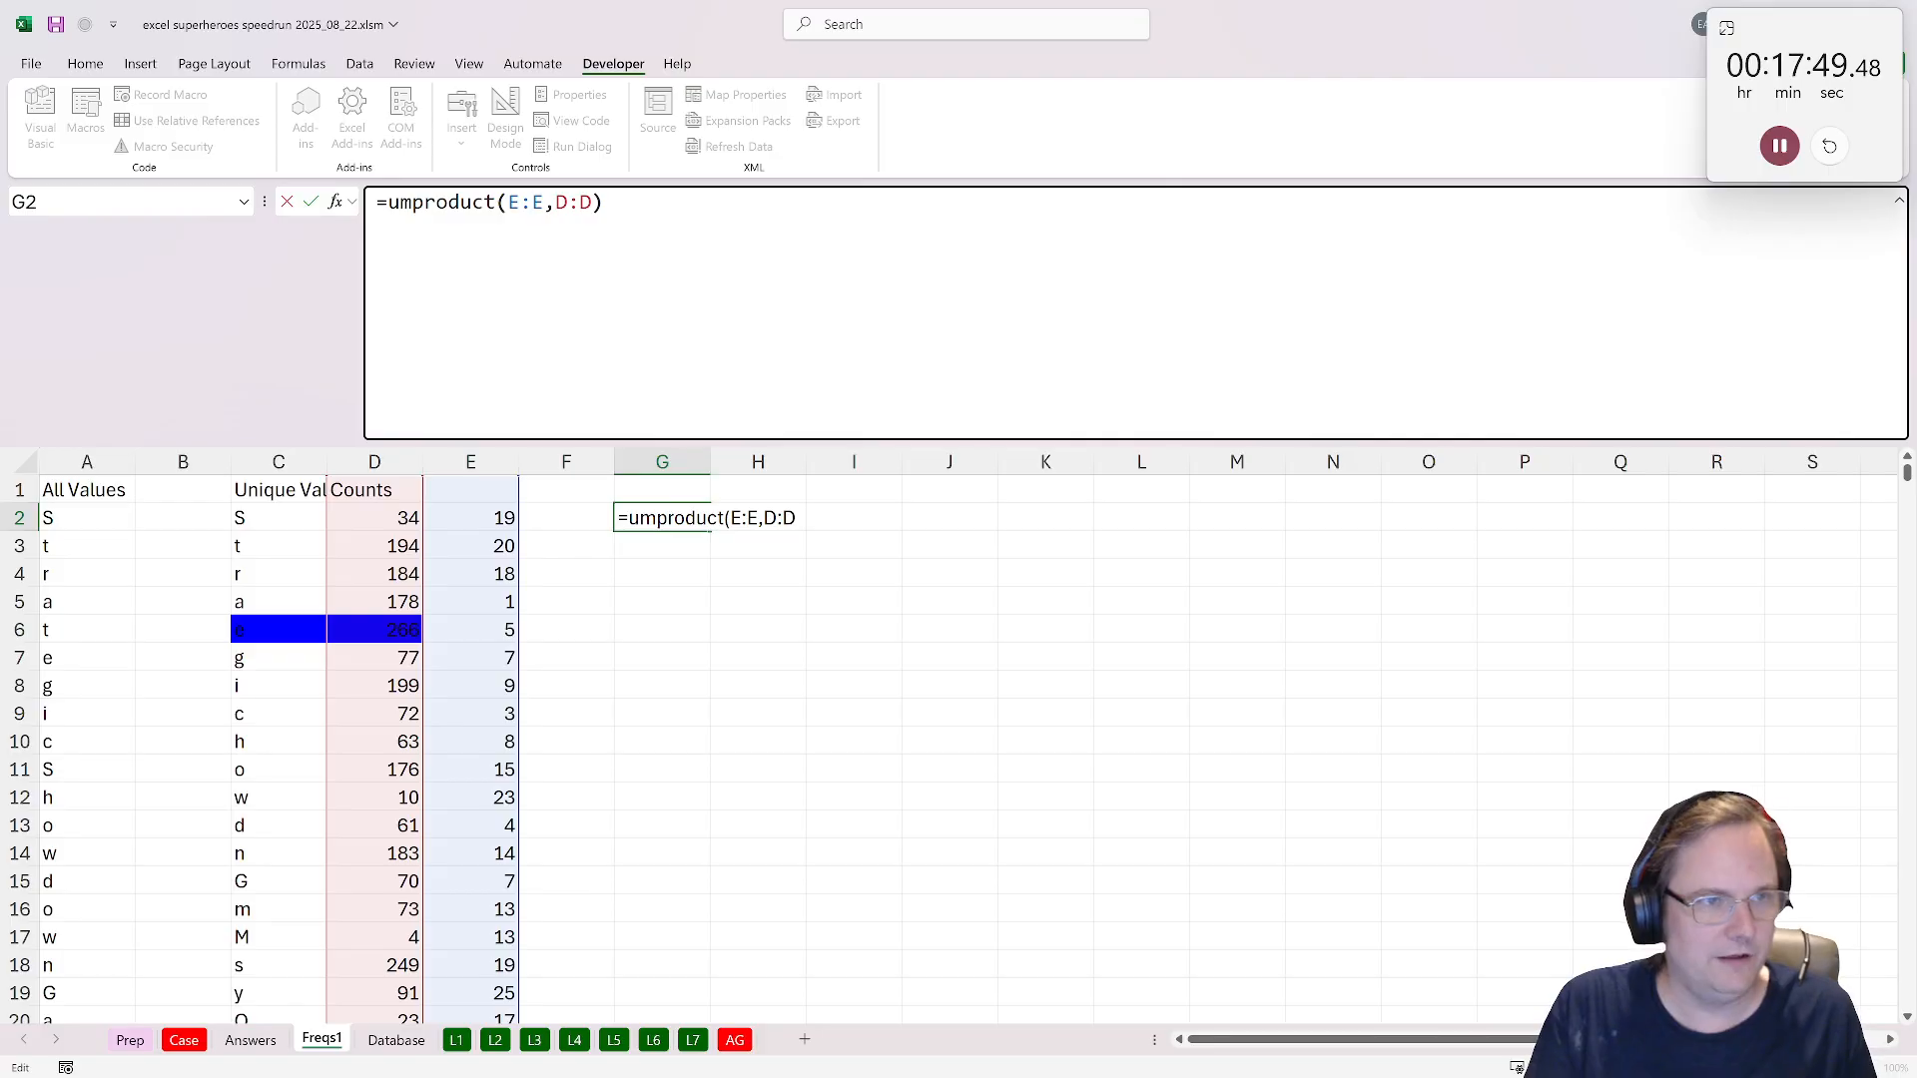
left_click(387, 202)
type("S")
key("ctrl+Return")
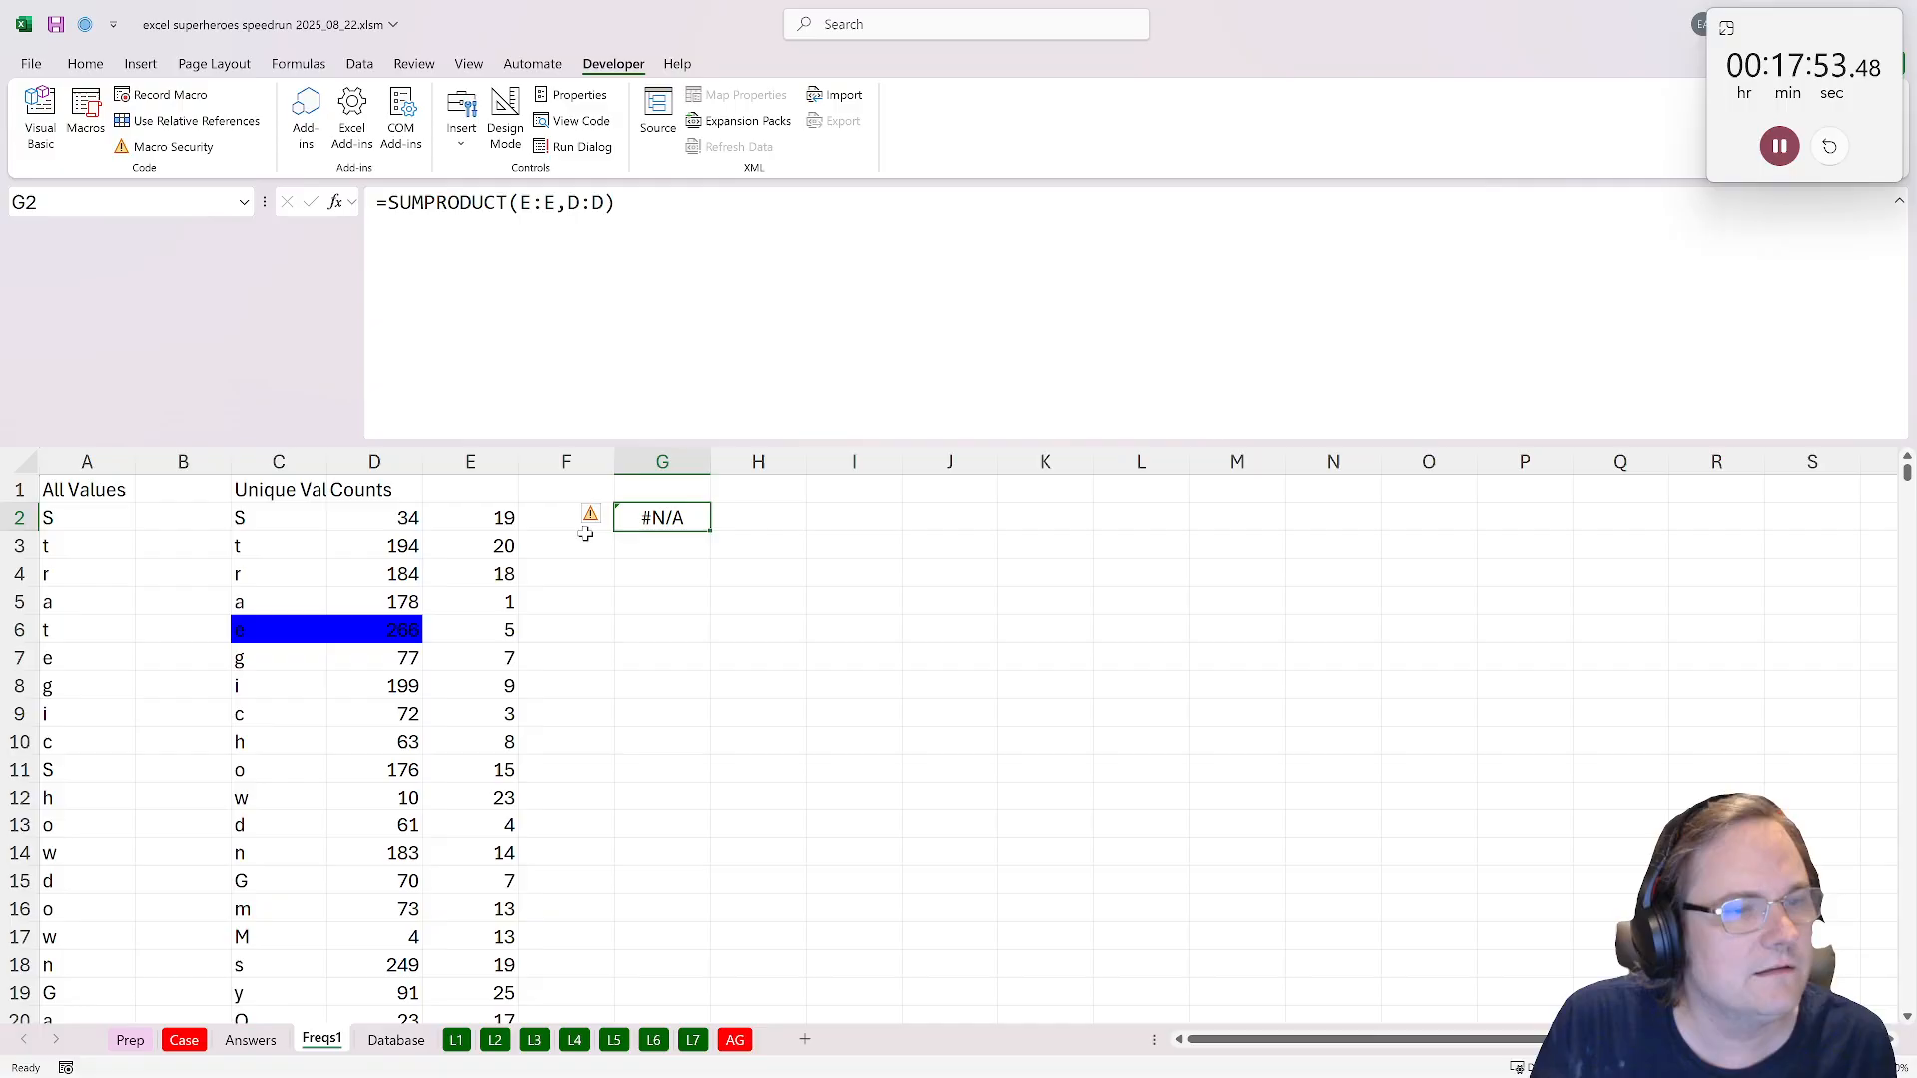
key("F2")
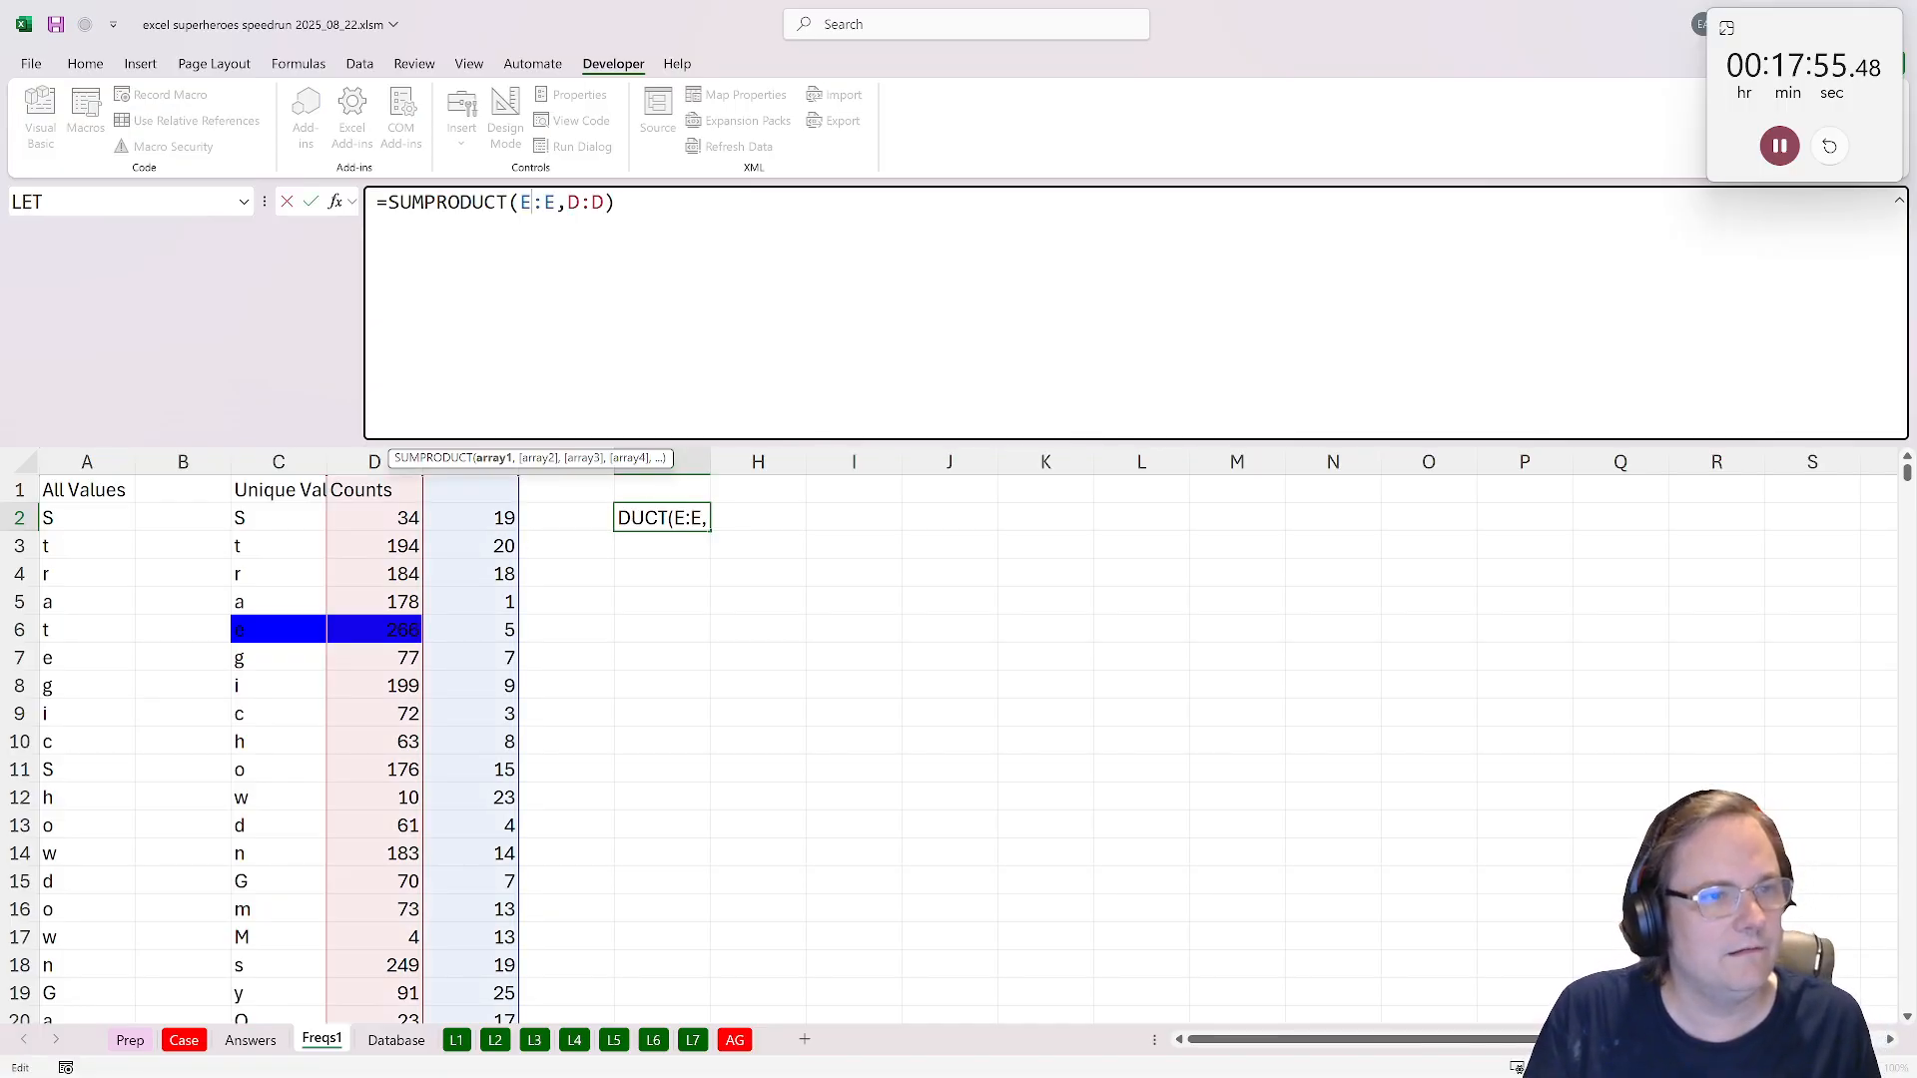
type("2")
key("Right")
key("Right")
key("Right")
key("Right")
type("2")
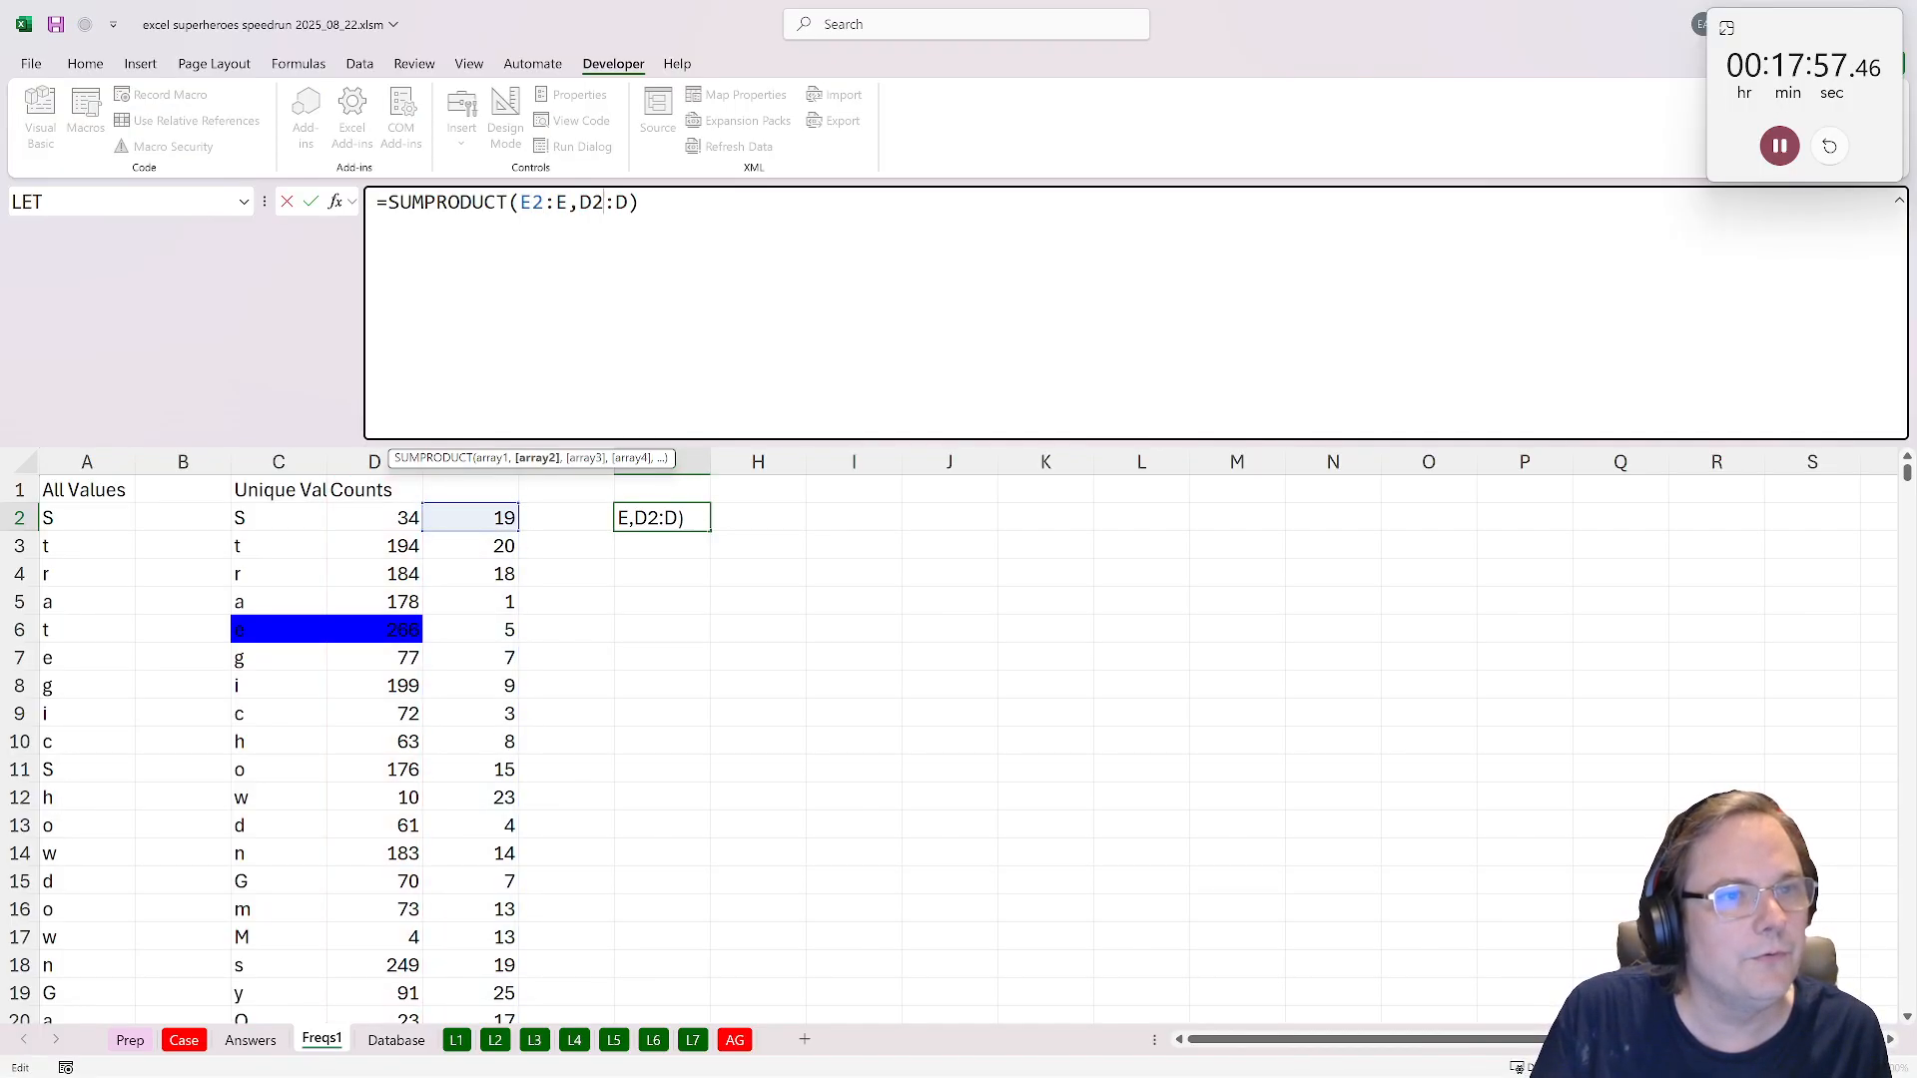
scroll(671, 697, "down", 9)
scroll(669, 696, "down", 7)
scroll(663, 689, "up", 8)
key("Escape")
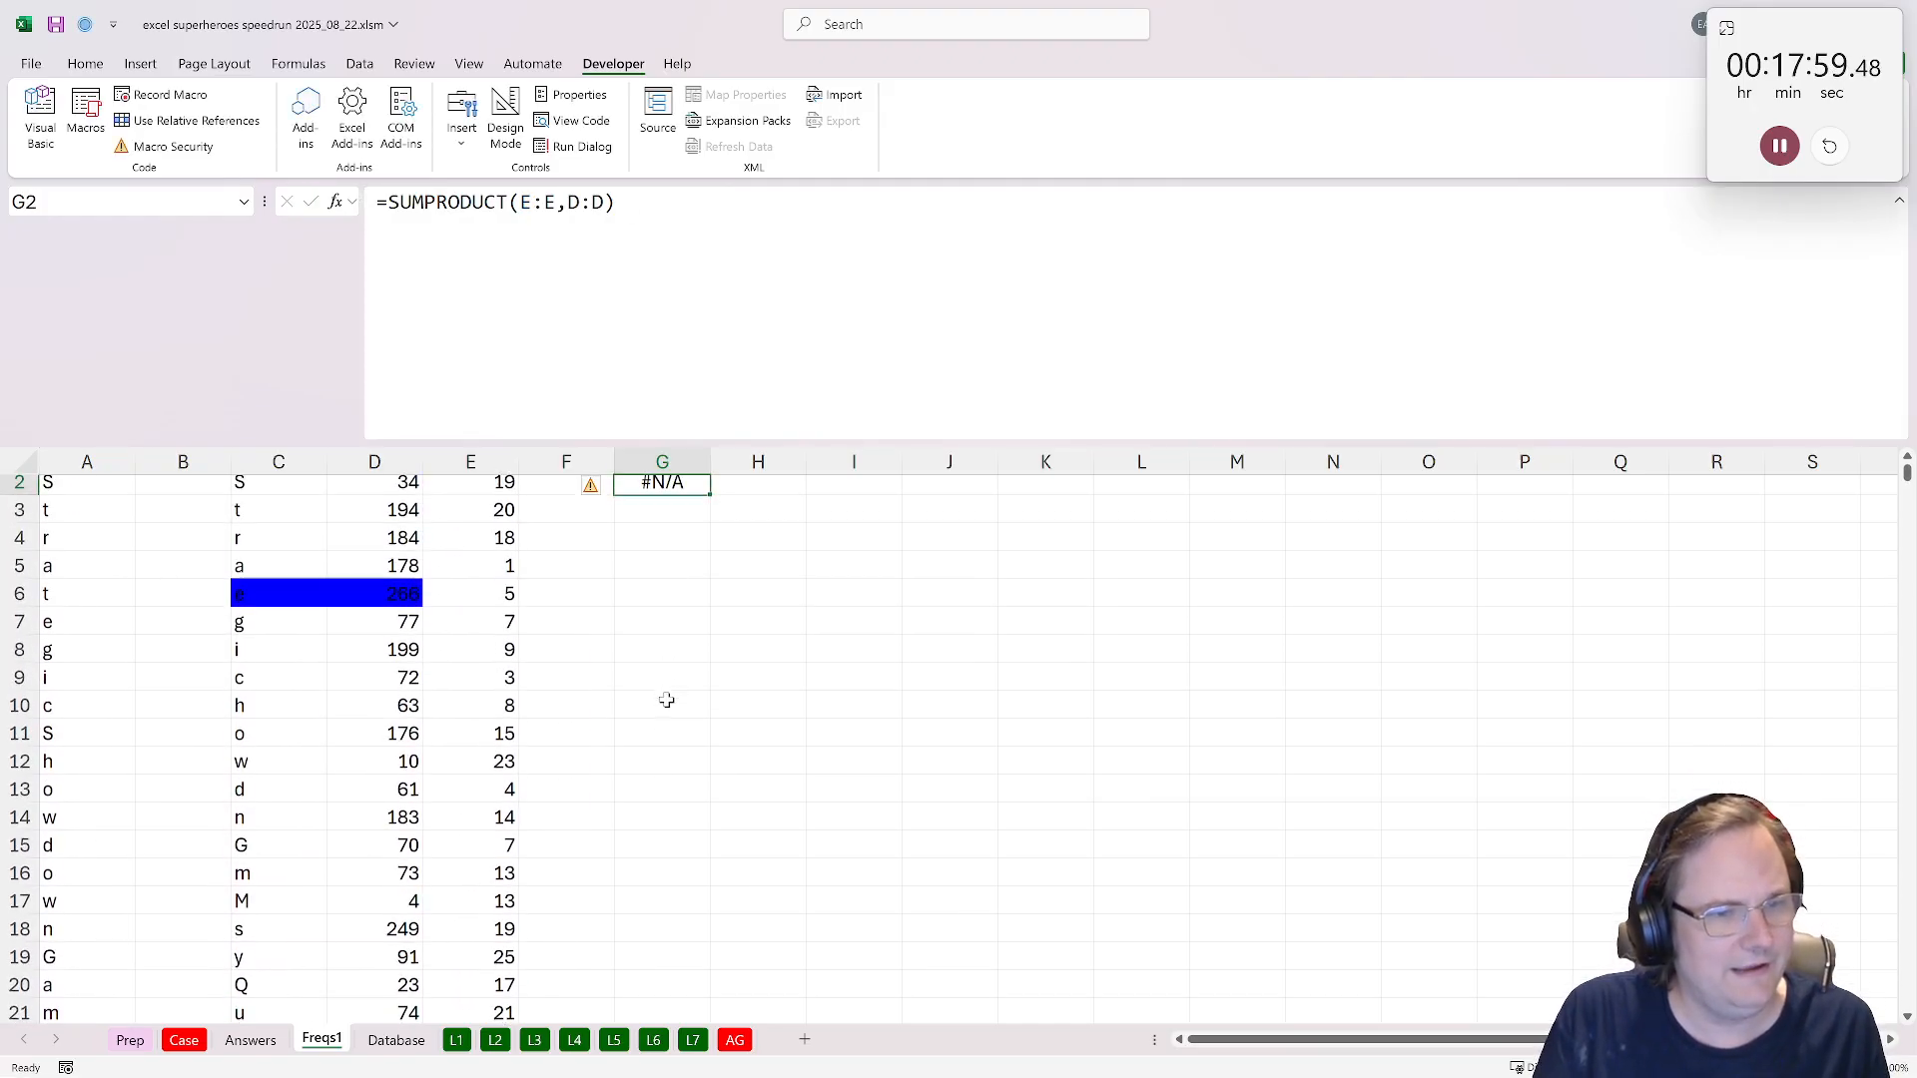
Examine the XLOOKUP results in column E and their characters in column C for lookup errors.
scroll(649, 690, "down", 10)
left_click(494, 655)
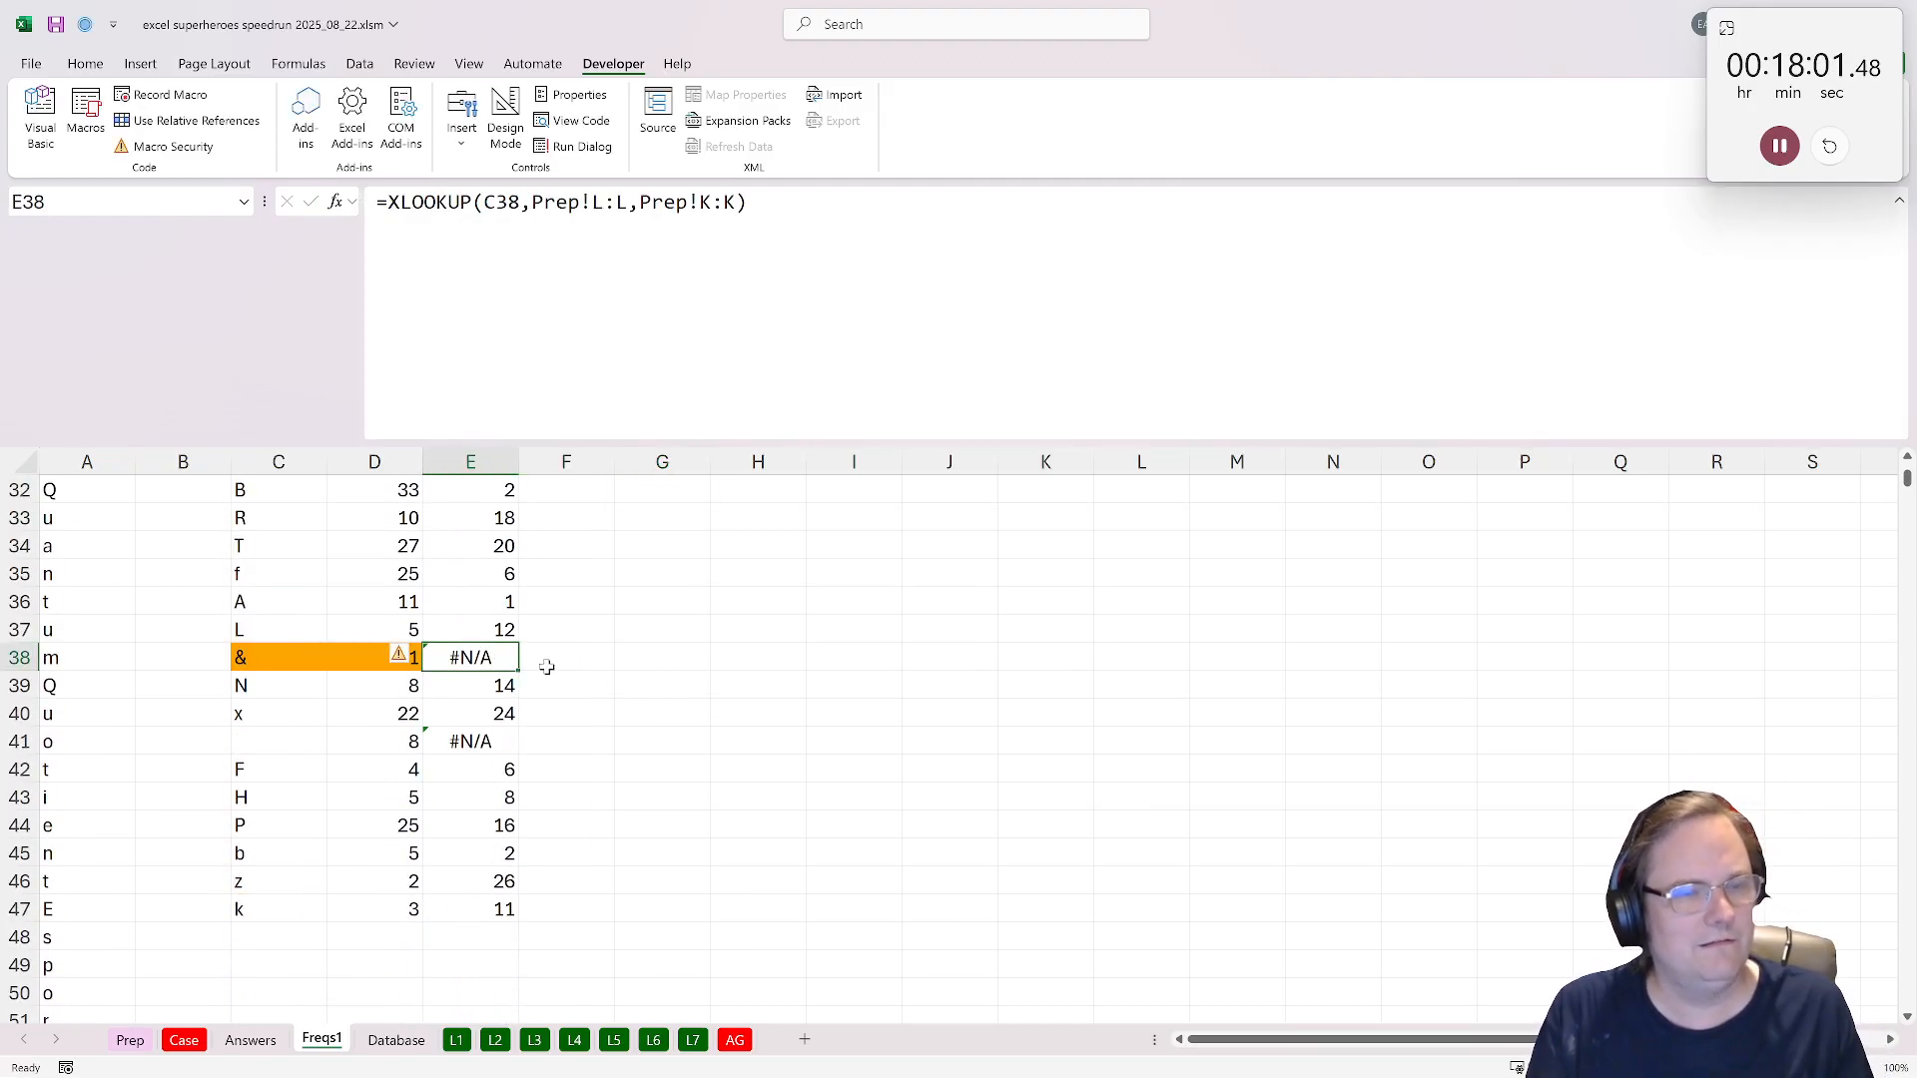
scroll(547, 667, "up", 10)
scroll(496, 699, "down", 8)
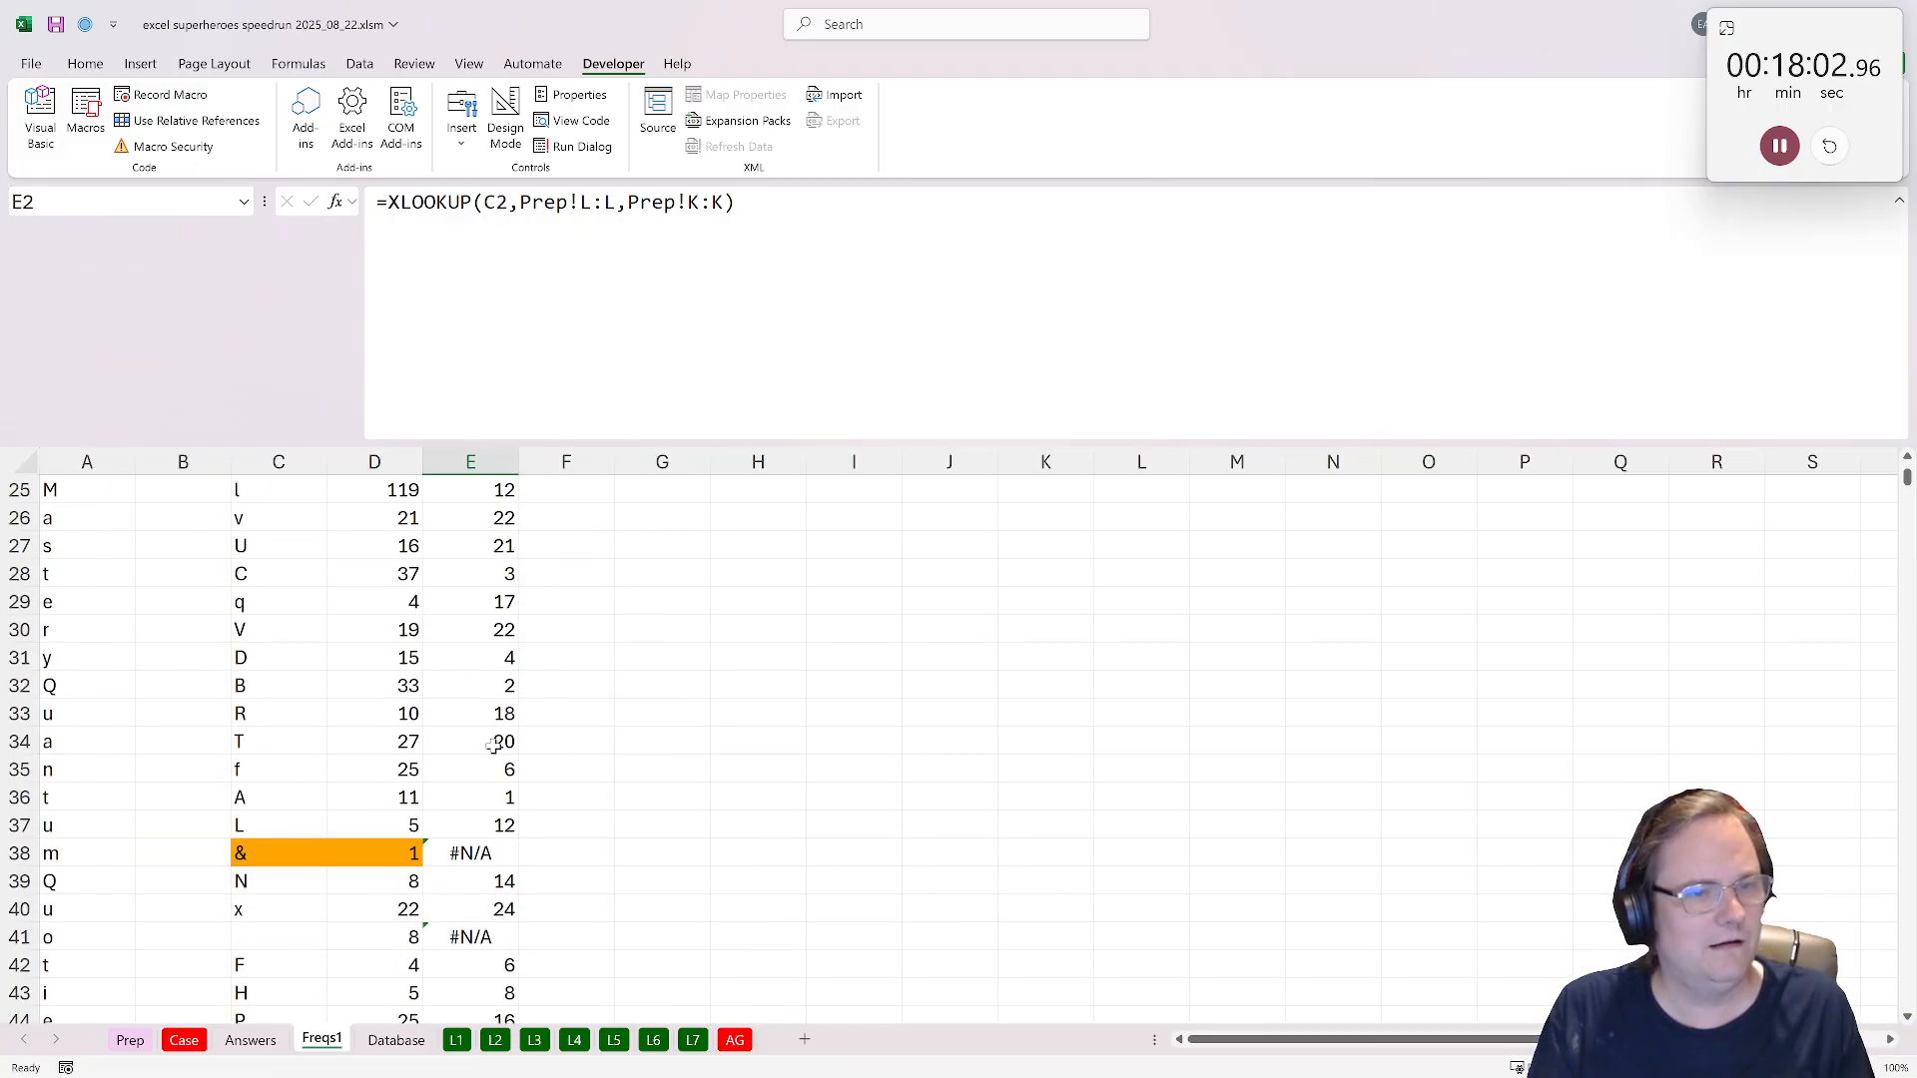
double_click(486, 851)
key("Return")
scroll(464, 649, "up", 4)
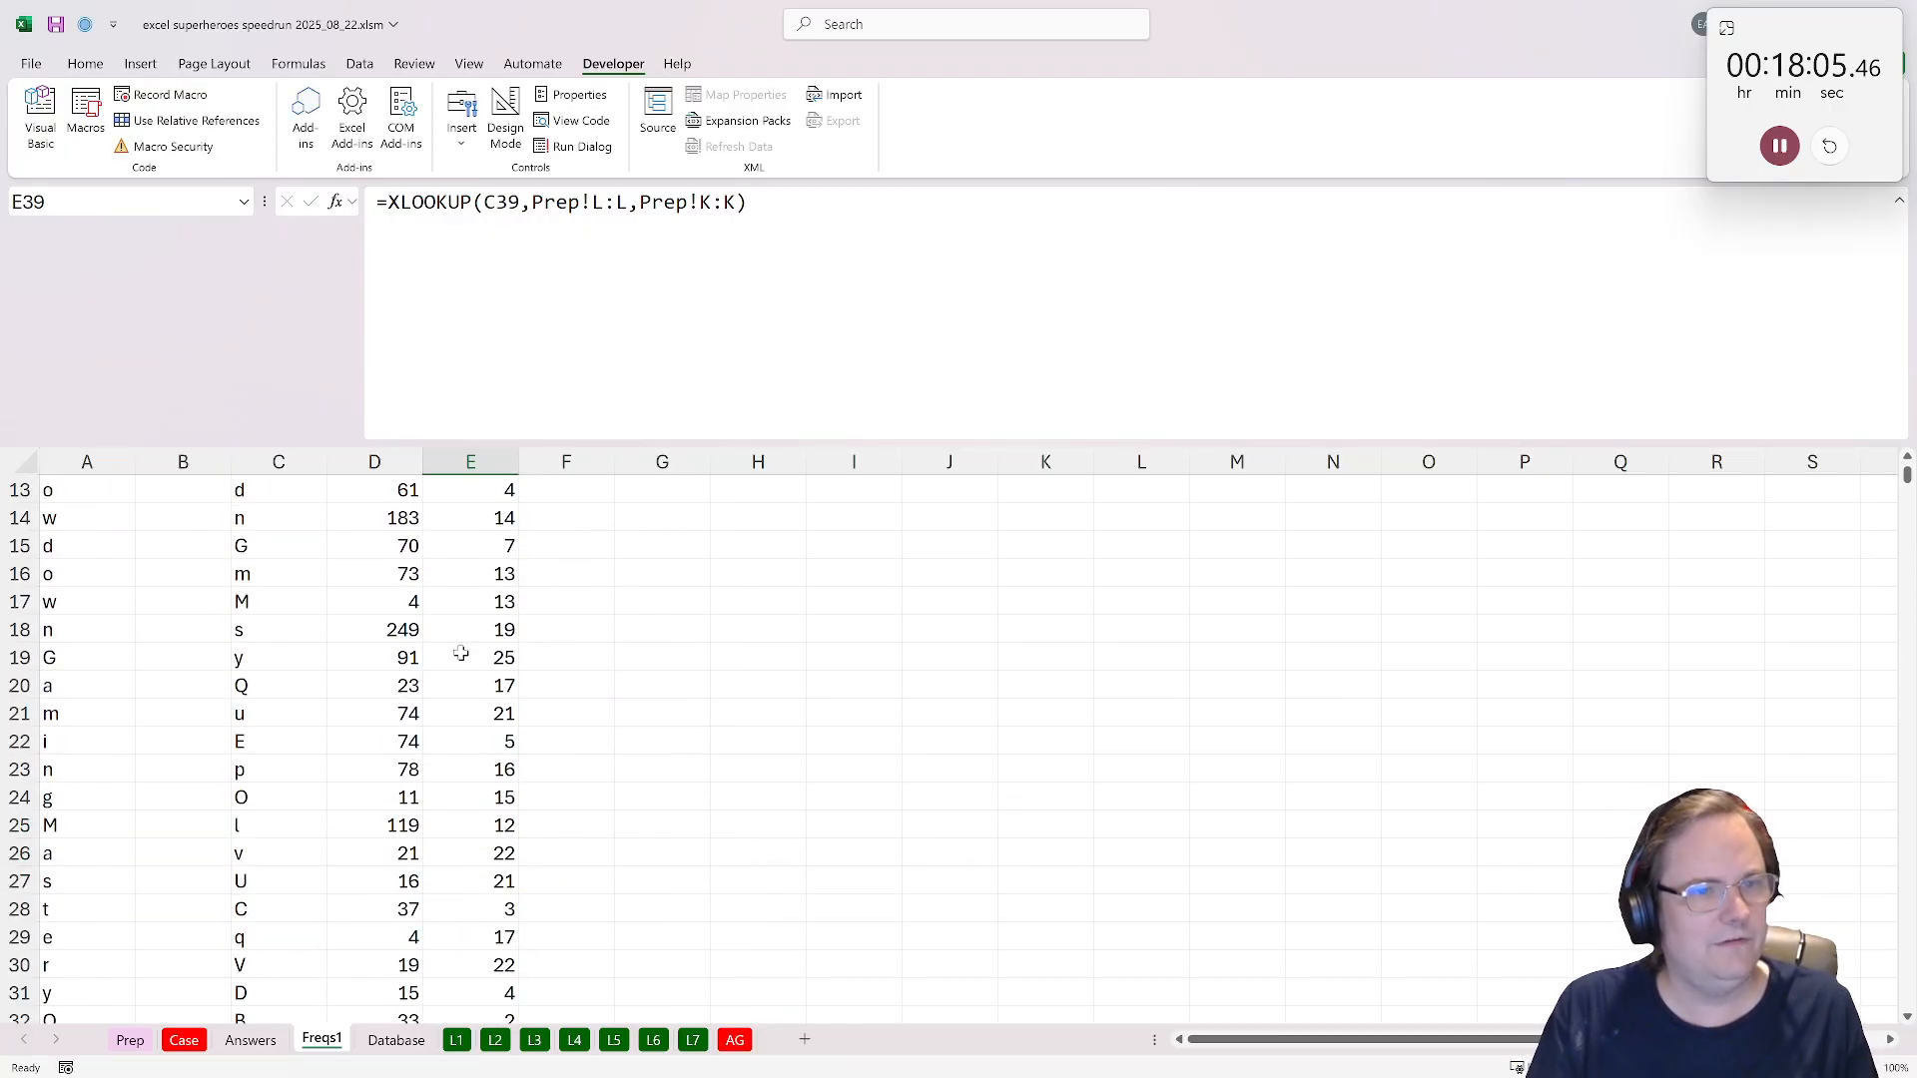
left_click(474, 604)
scroll(471, 659, "up", 4)
left_click(496, 515)
scroll(495, 559, "down", 9)
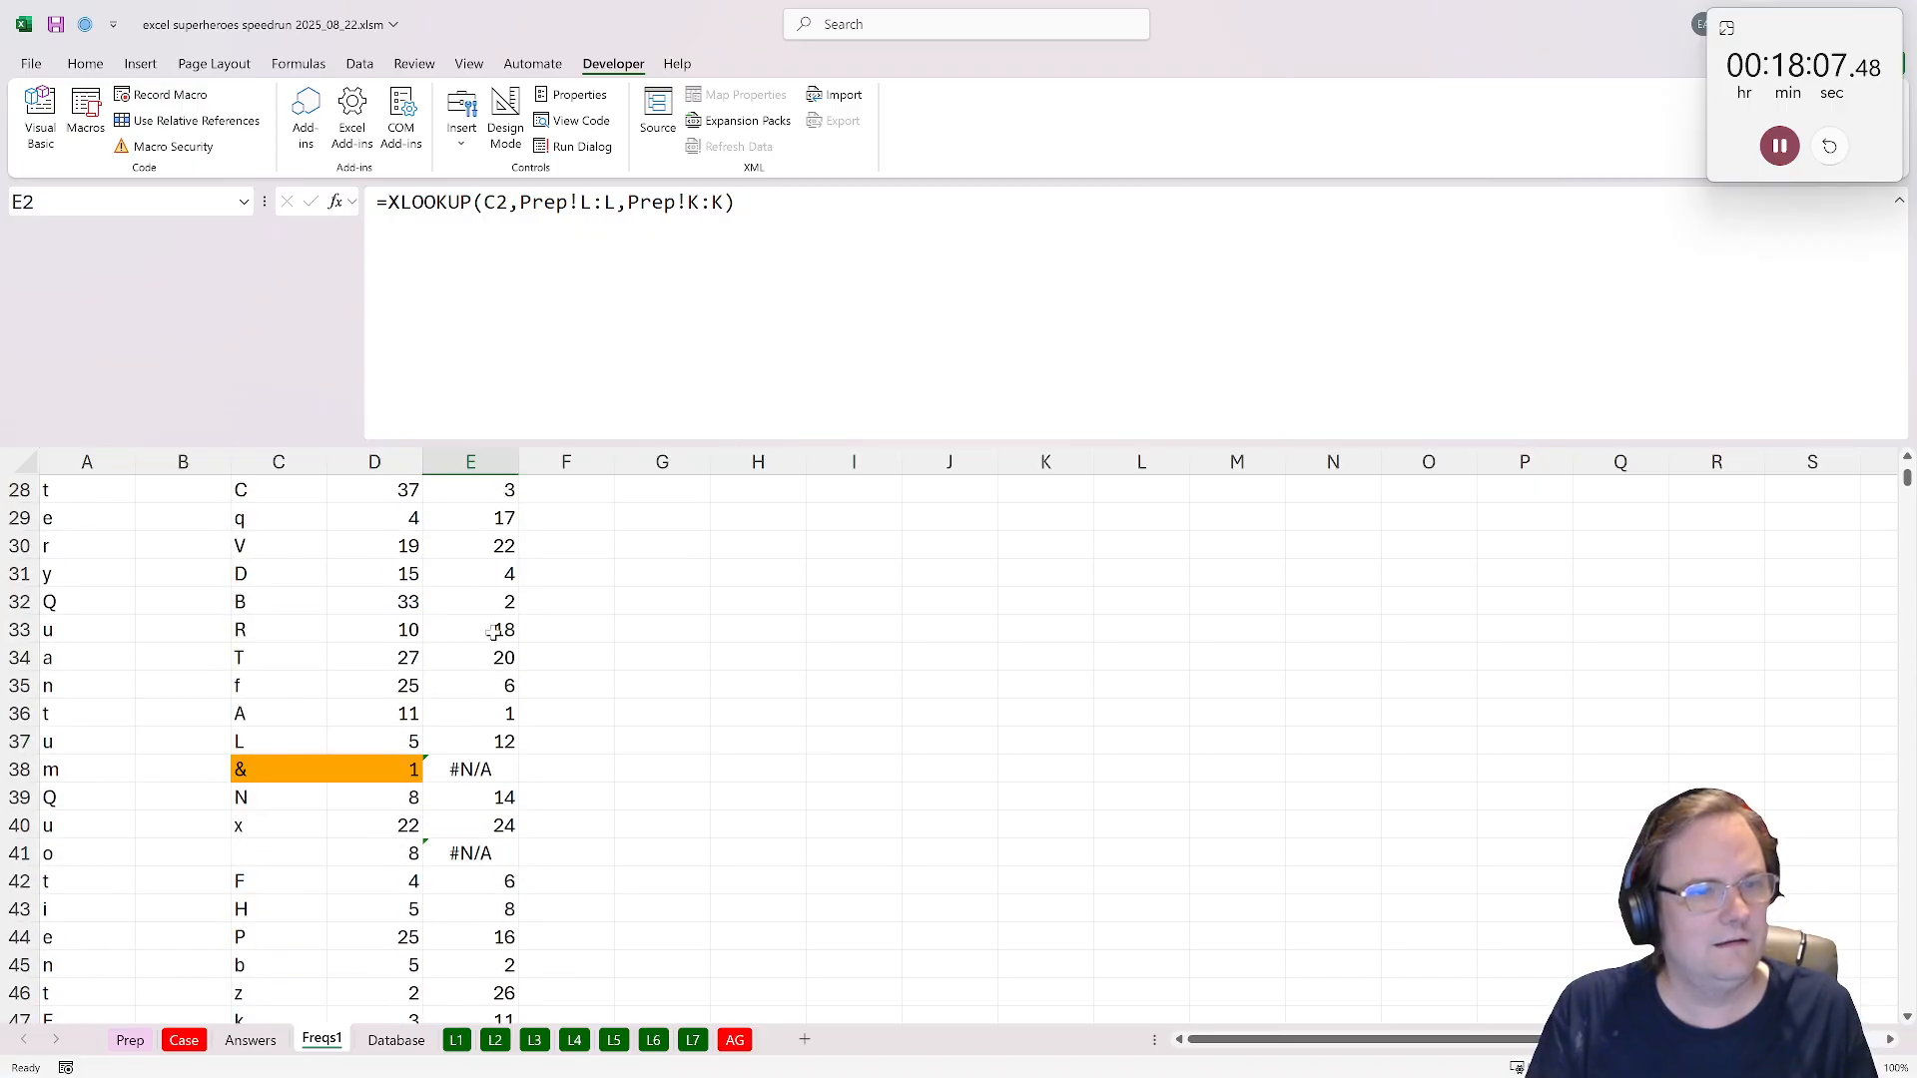
left_click(225, 772)
left_click(272, 777)
scroll(272, 784, "down", 3)
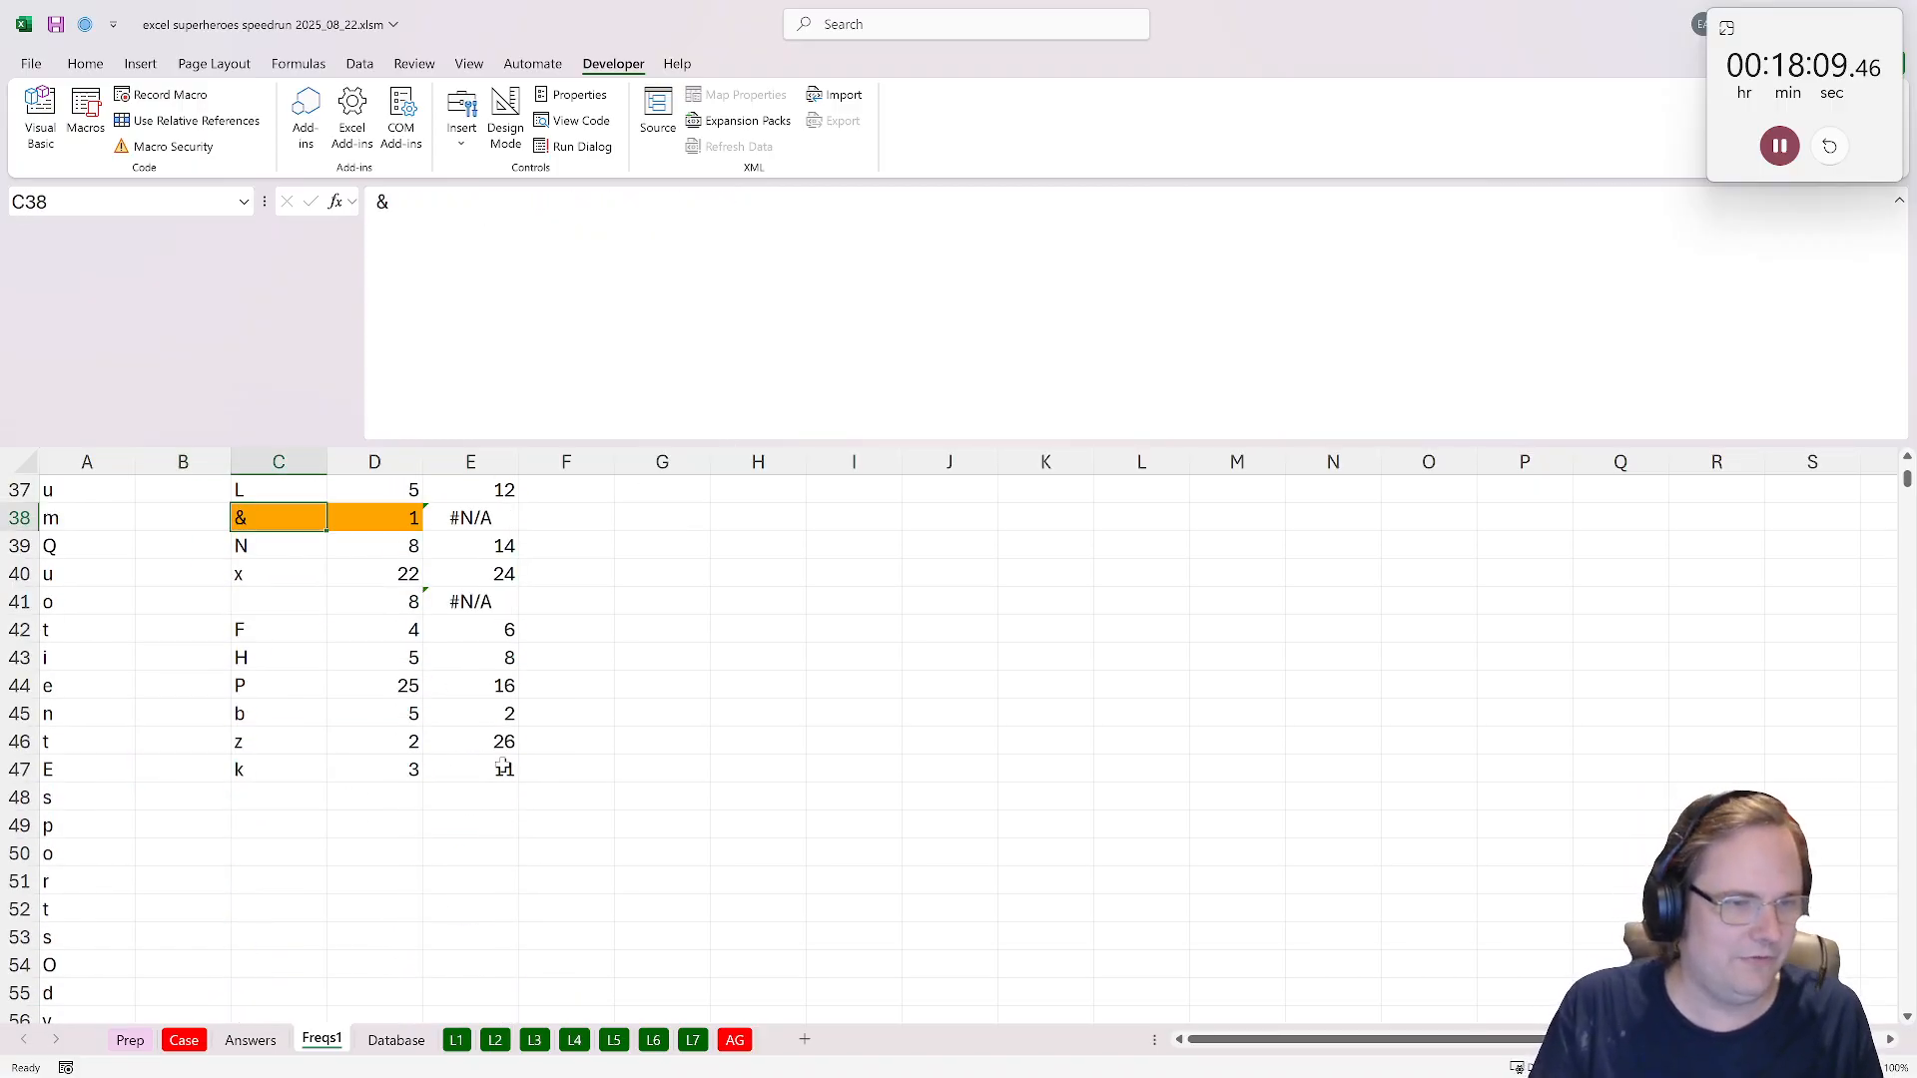
scroll(482, 759, "up", 1)
left_click(498, 605)
scroll(892, 730, "up", 9)
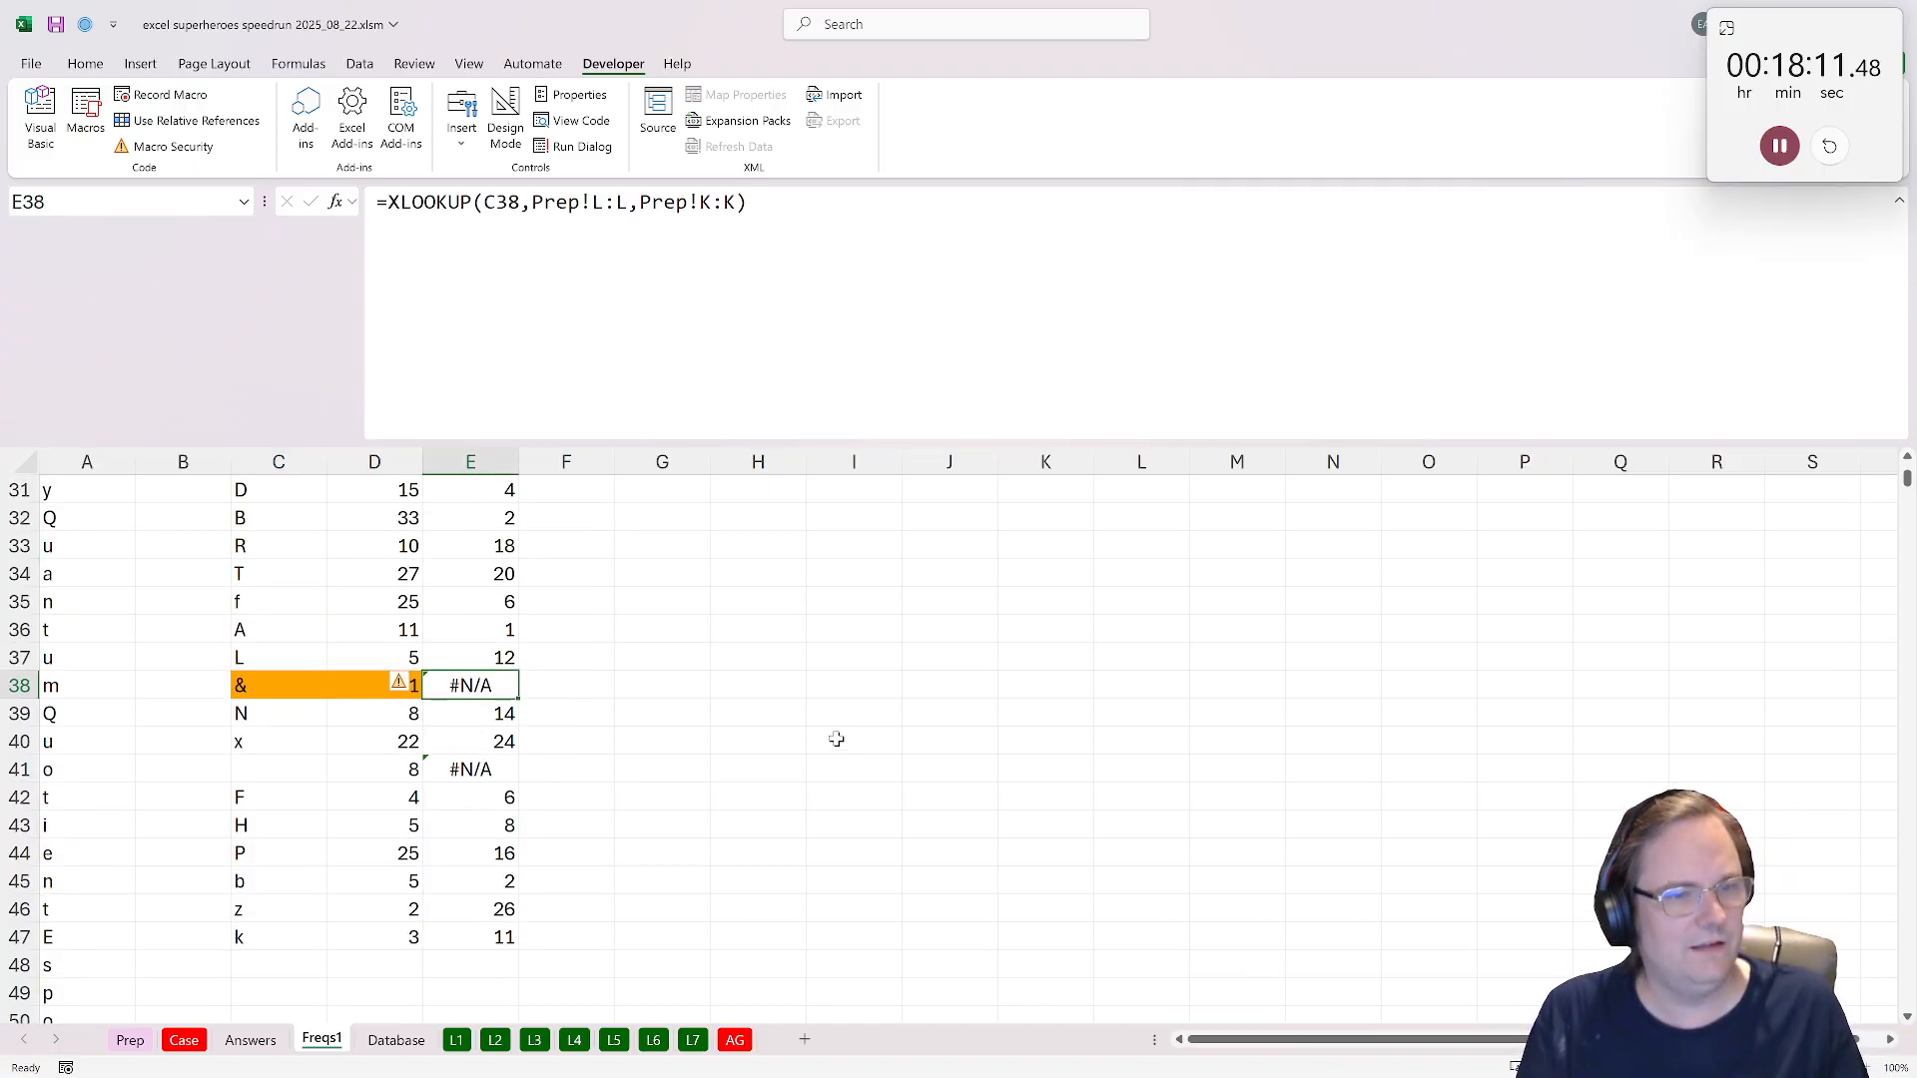
scroll(606, 765, "up", 2)
Add 0 as the not-found value to the XLOOKUP in E2 and fill it down column E.
left_click(499, 514)
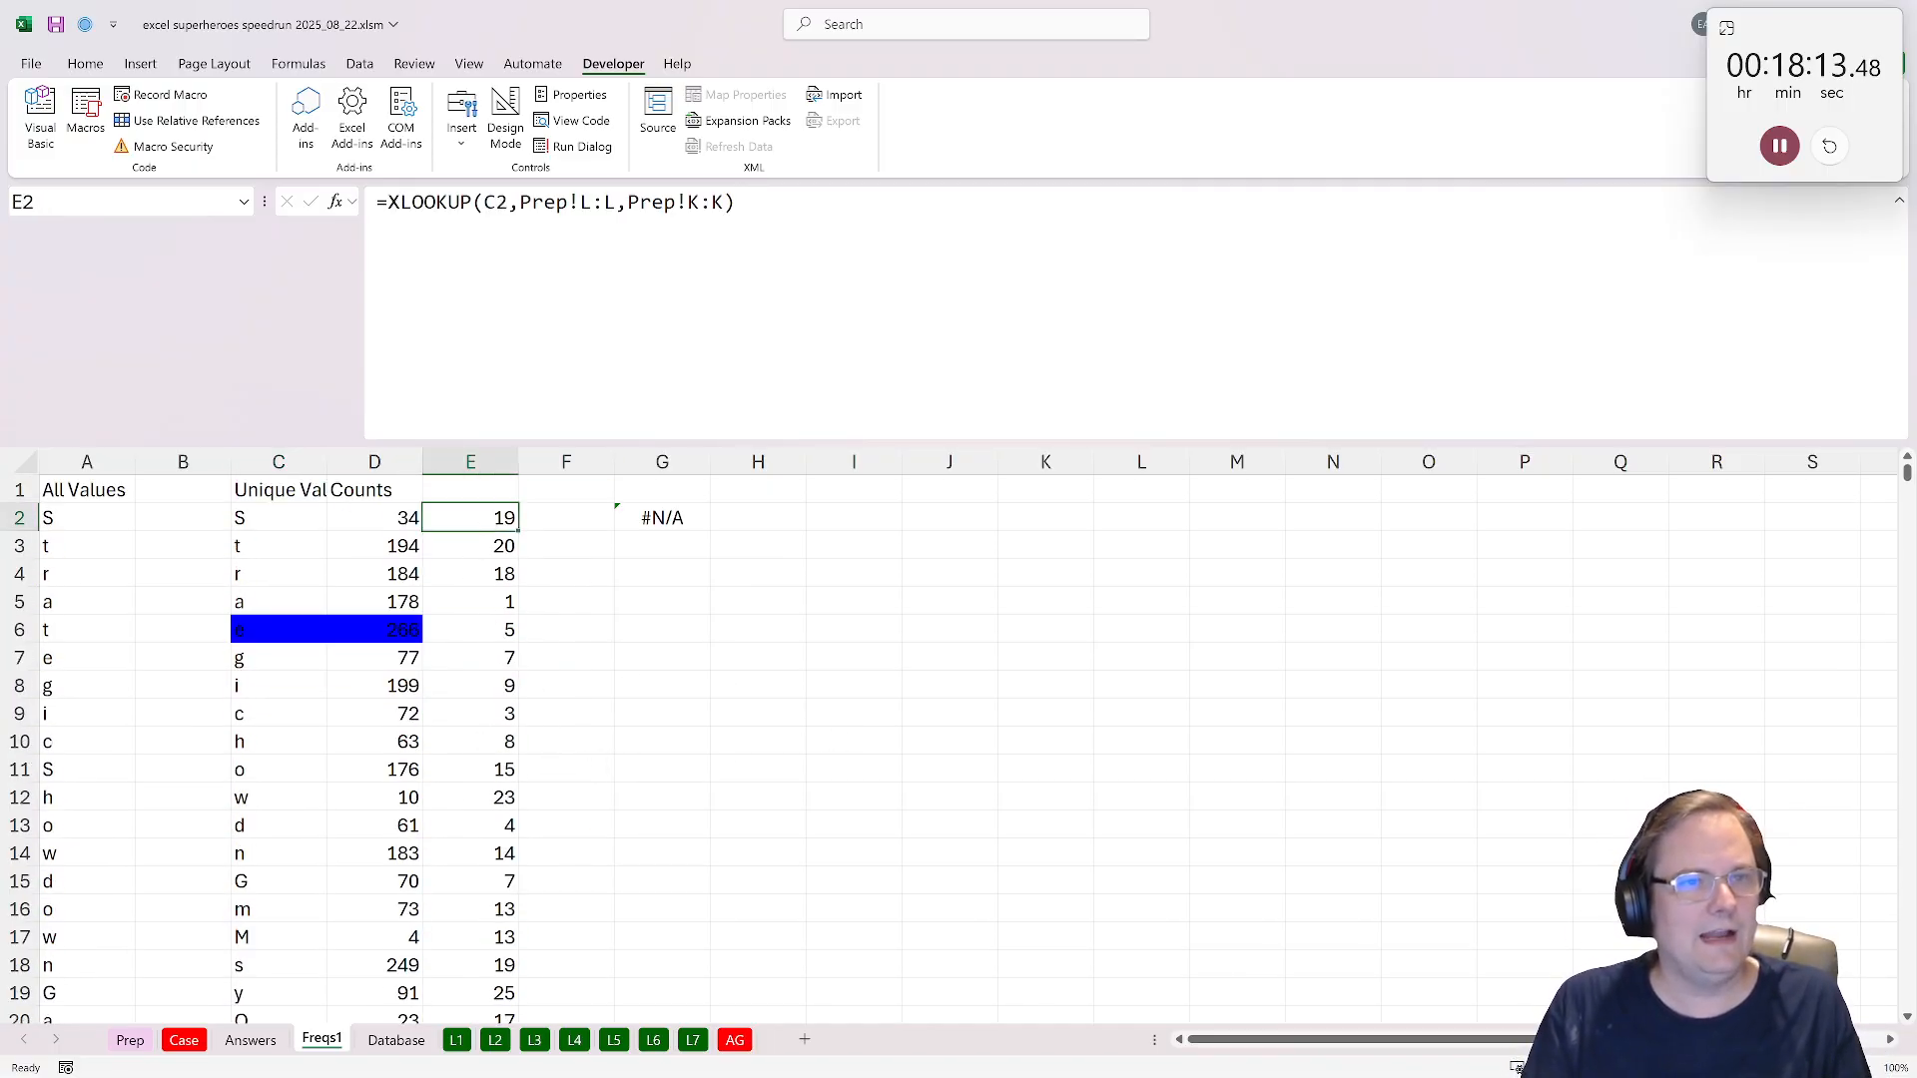
key("F2")
key("Left")
type(",0")
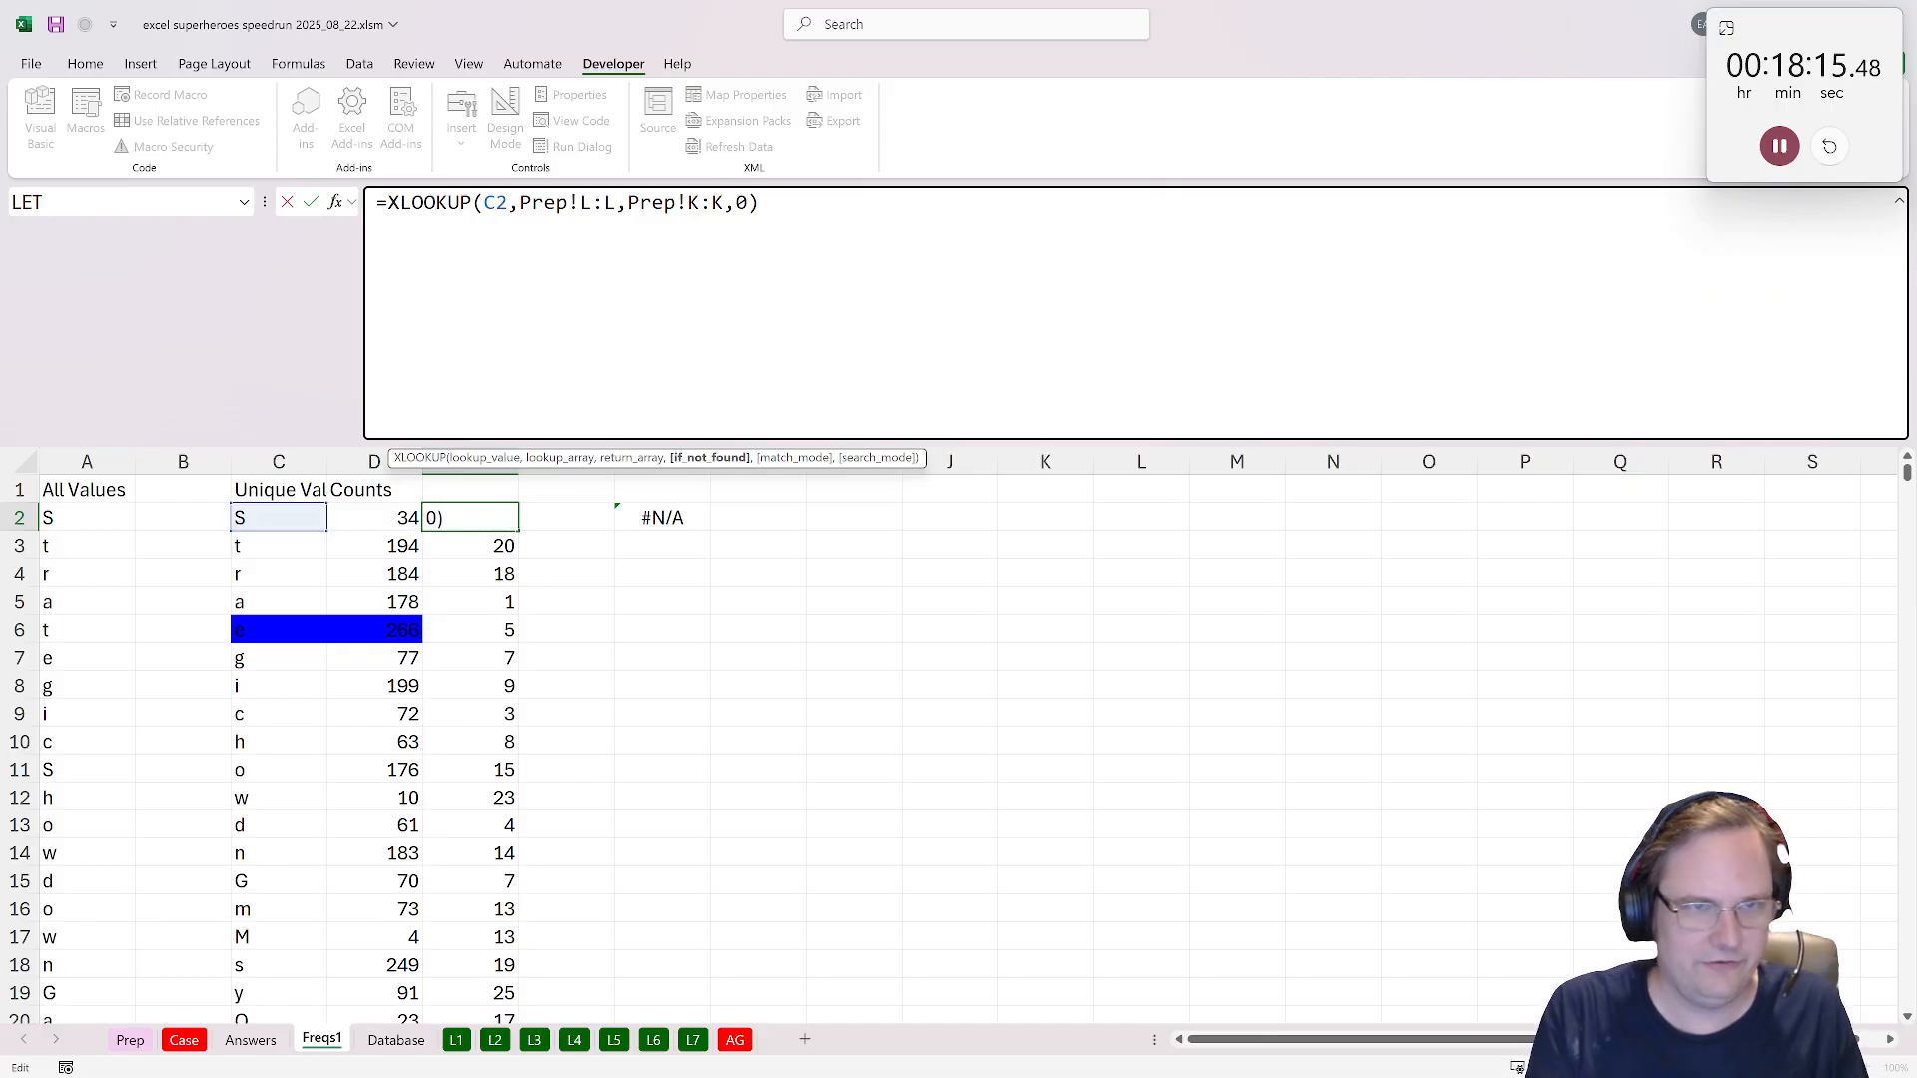
key("ctrl+Return")
double_click(516, 531)
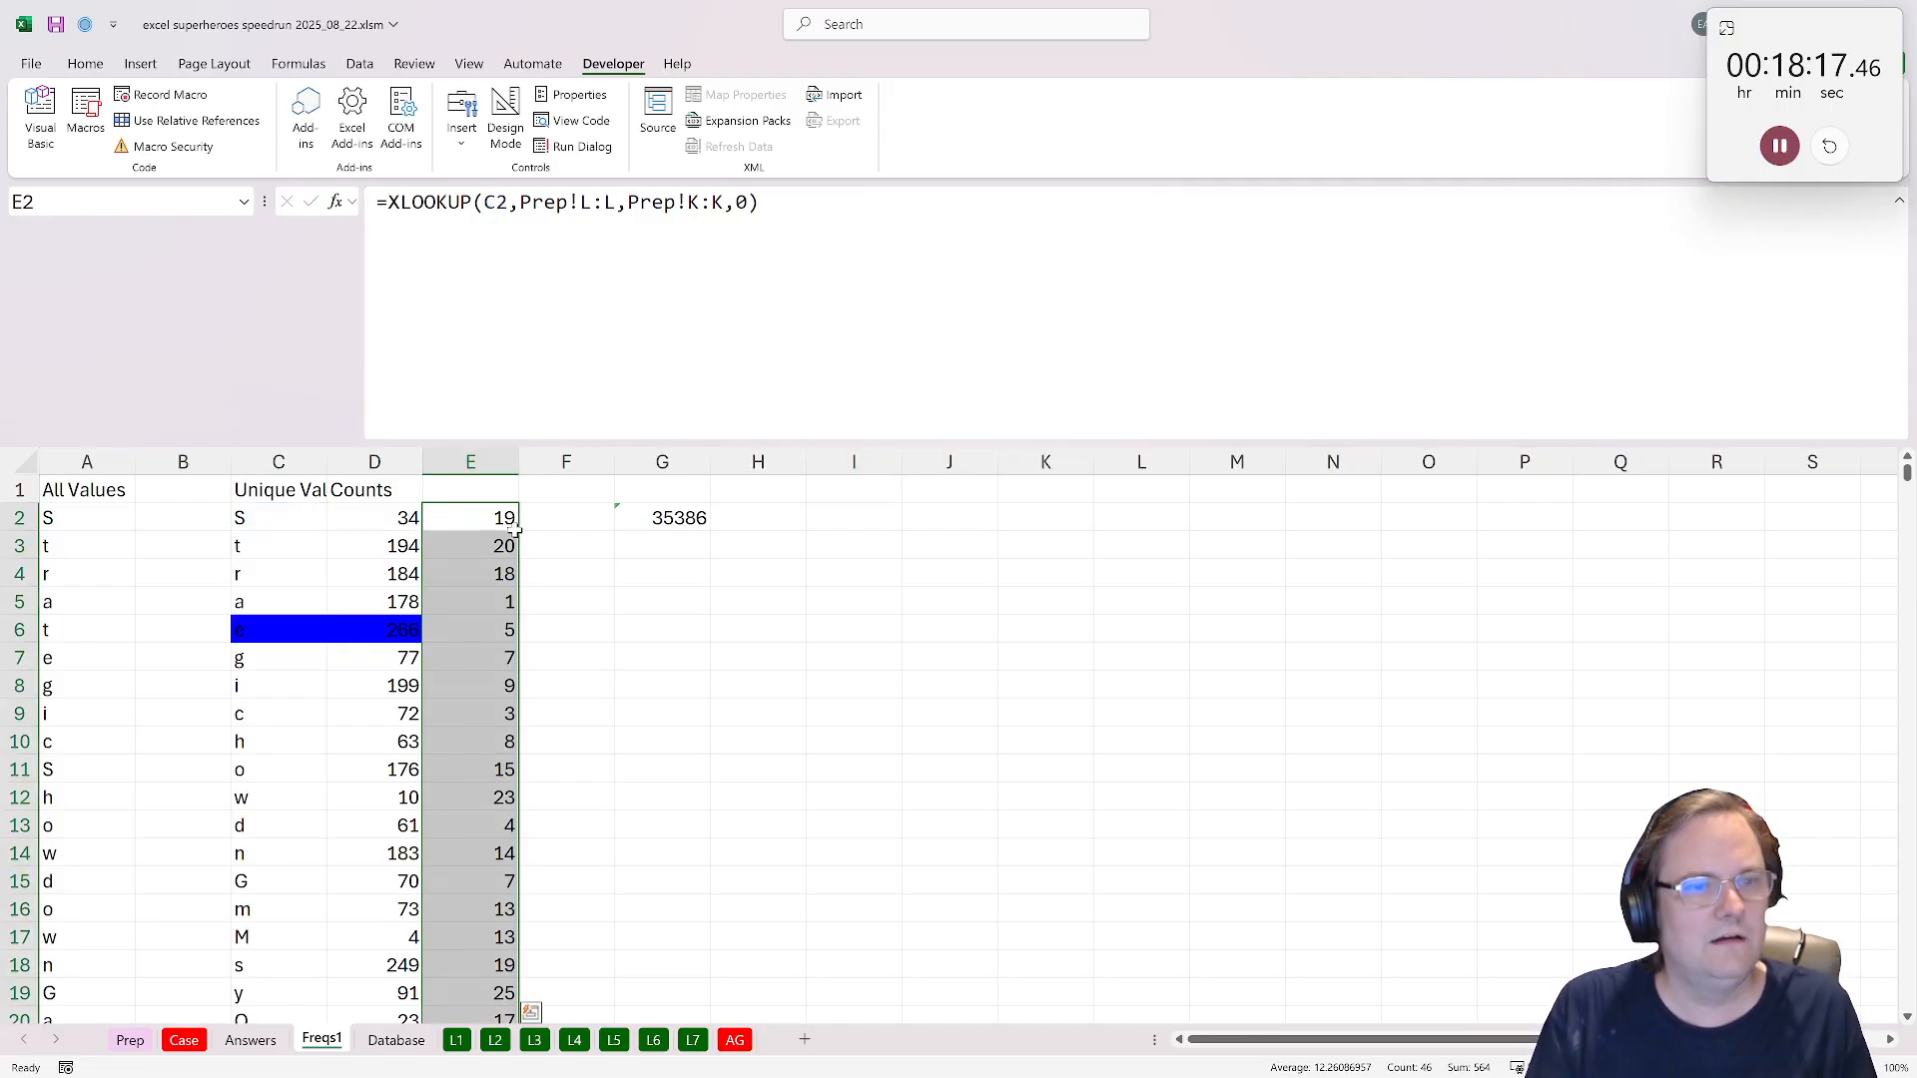
Copy the SUMPRODUCT result from G2 and paste it as a value into the Bonus 3 answer cell of the Case sheet.
left_click(675, 511)
key("ctrl+c")
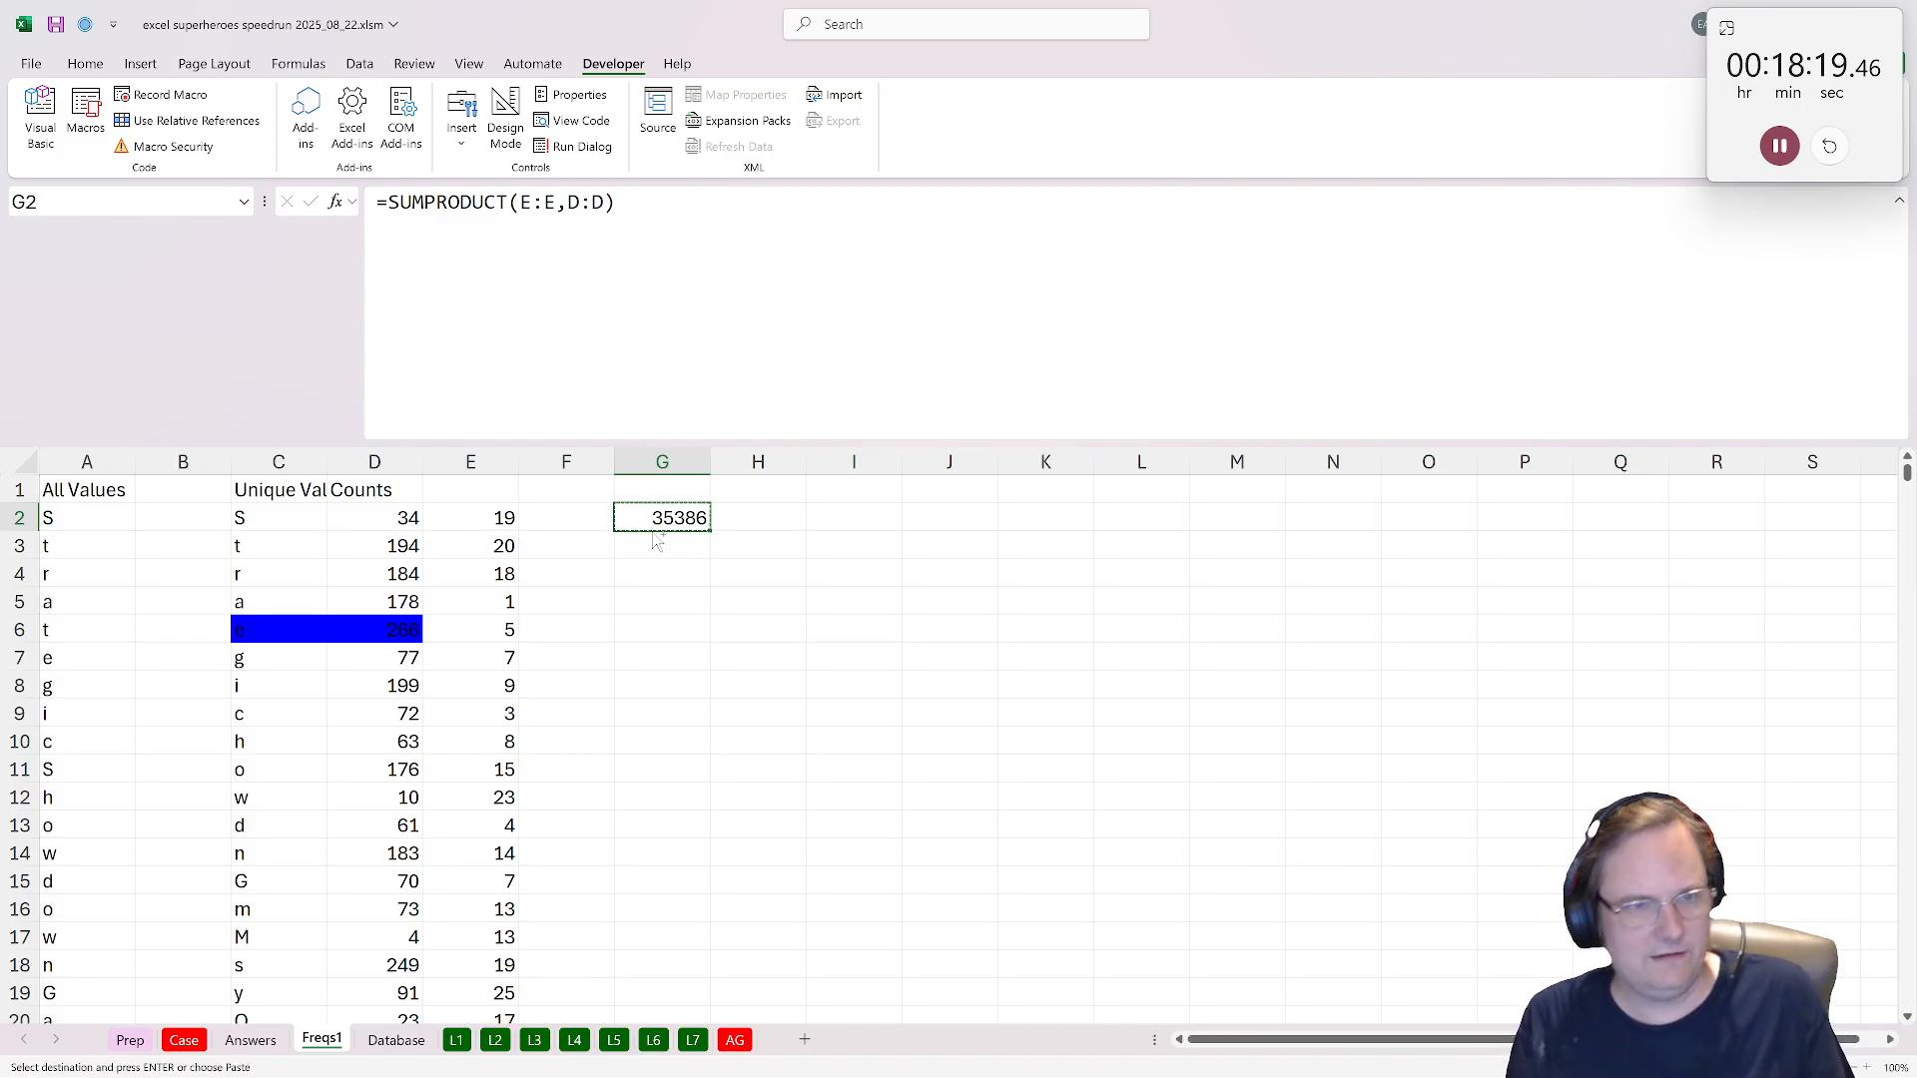
left_click(183, 1042)
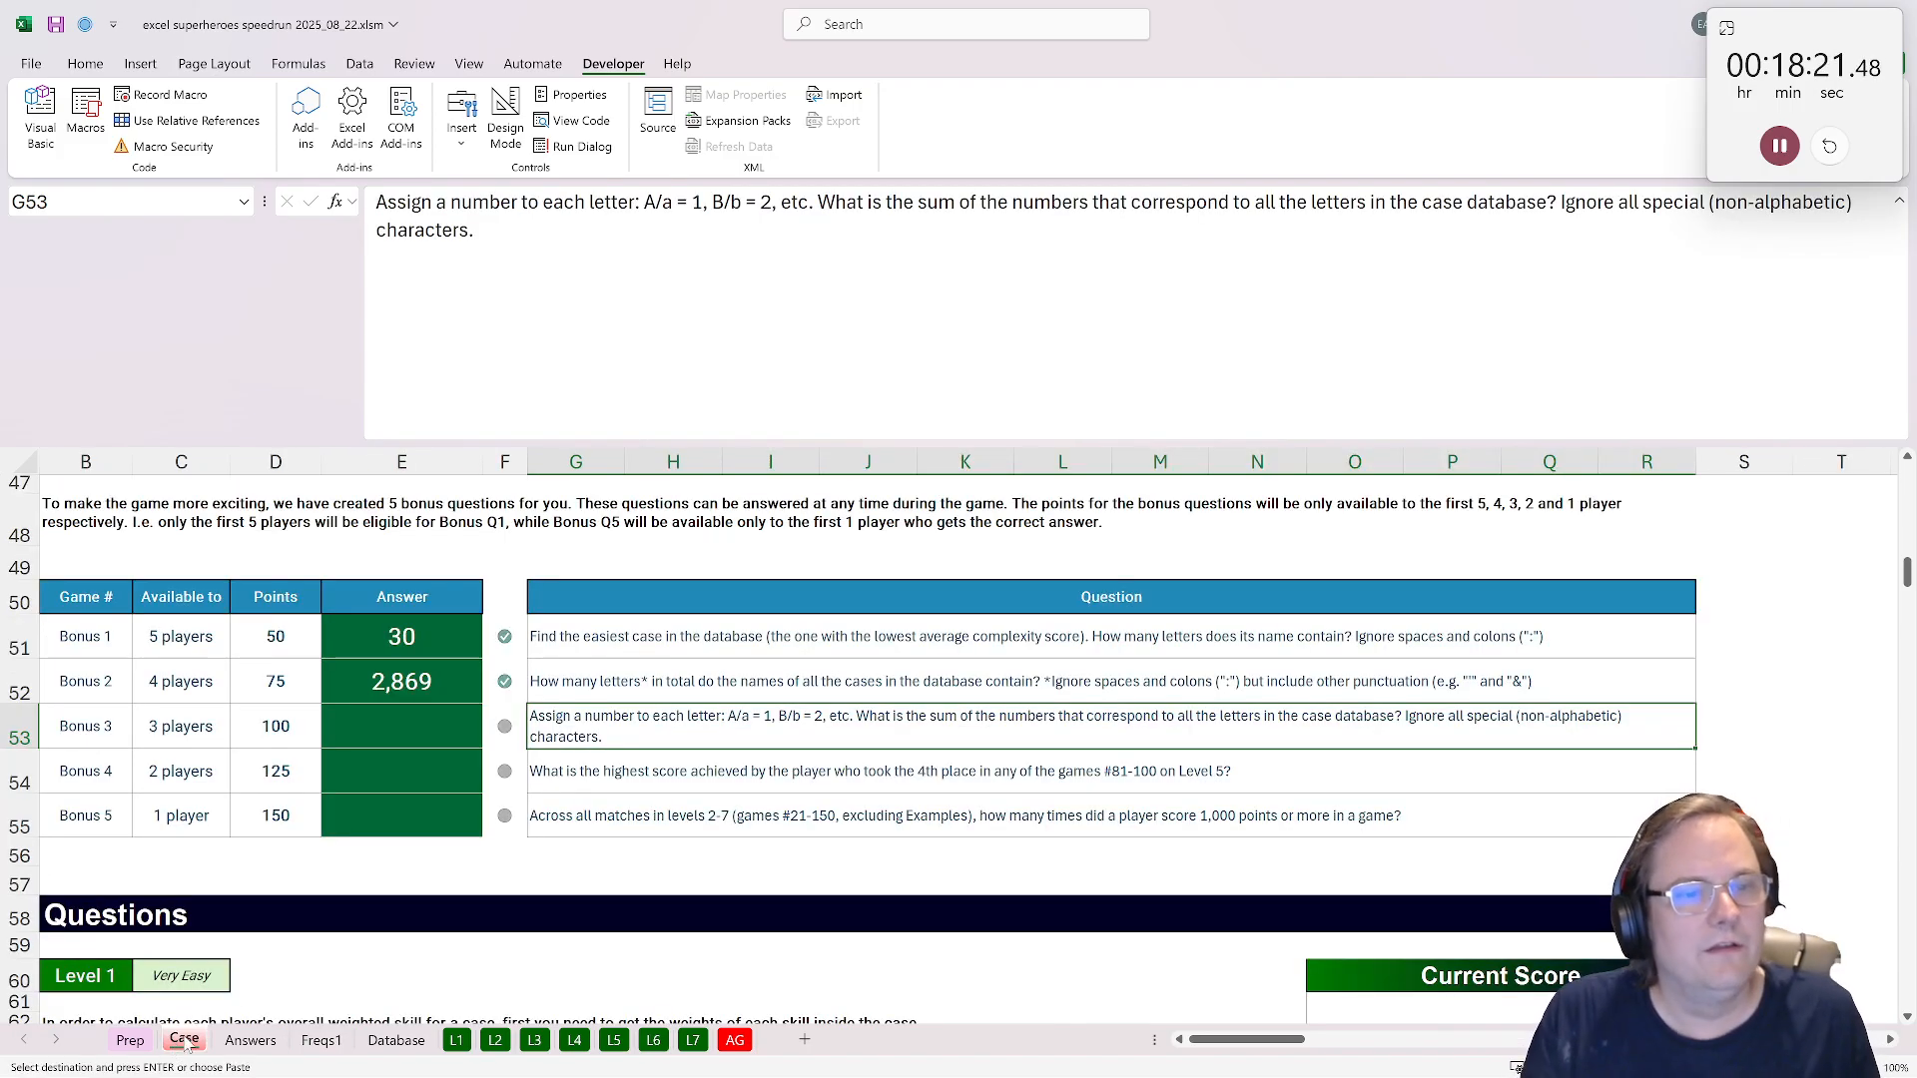
left_click(433, 724)
key("ctrl+shift+v")
left_click(380, 769)
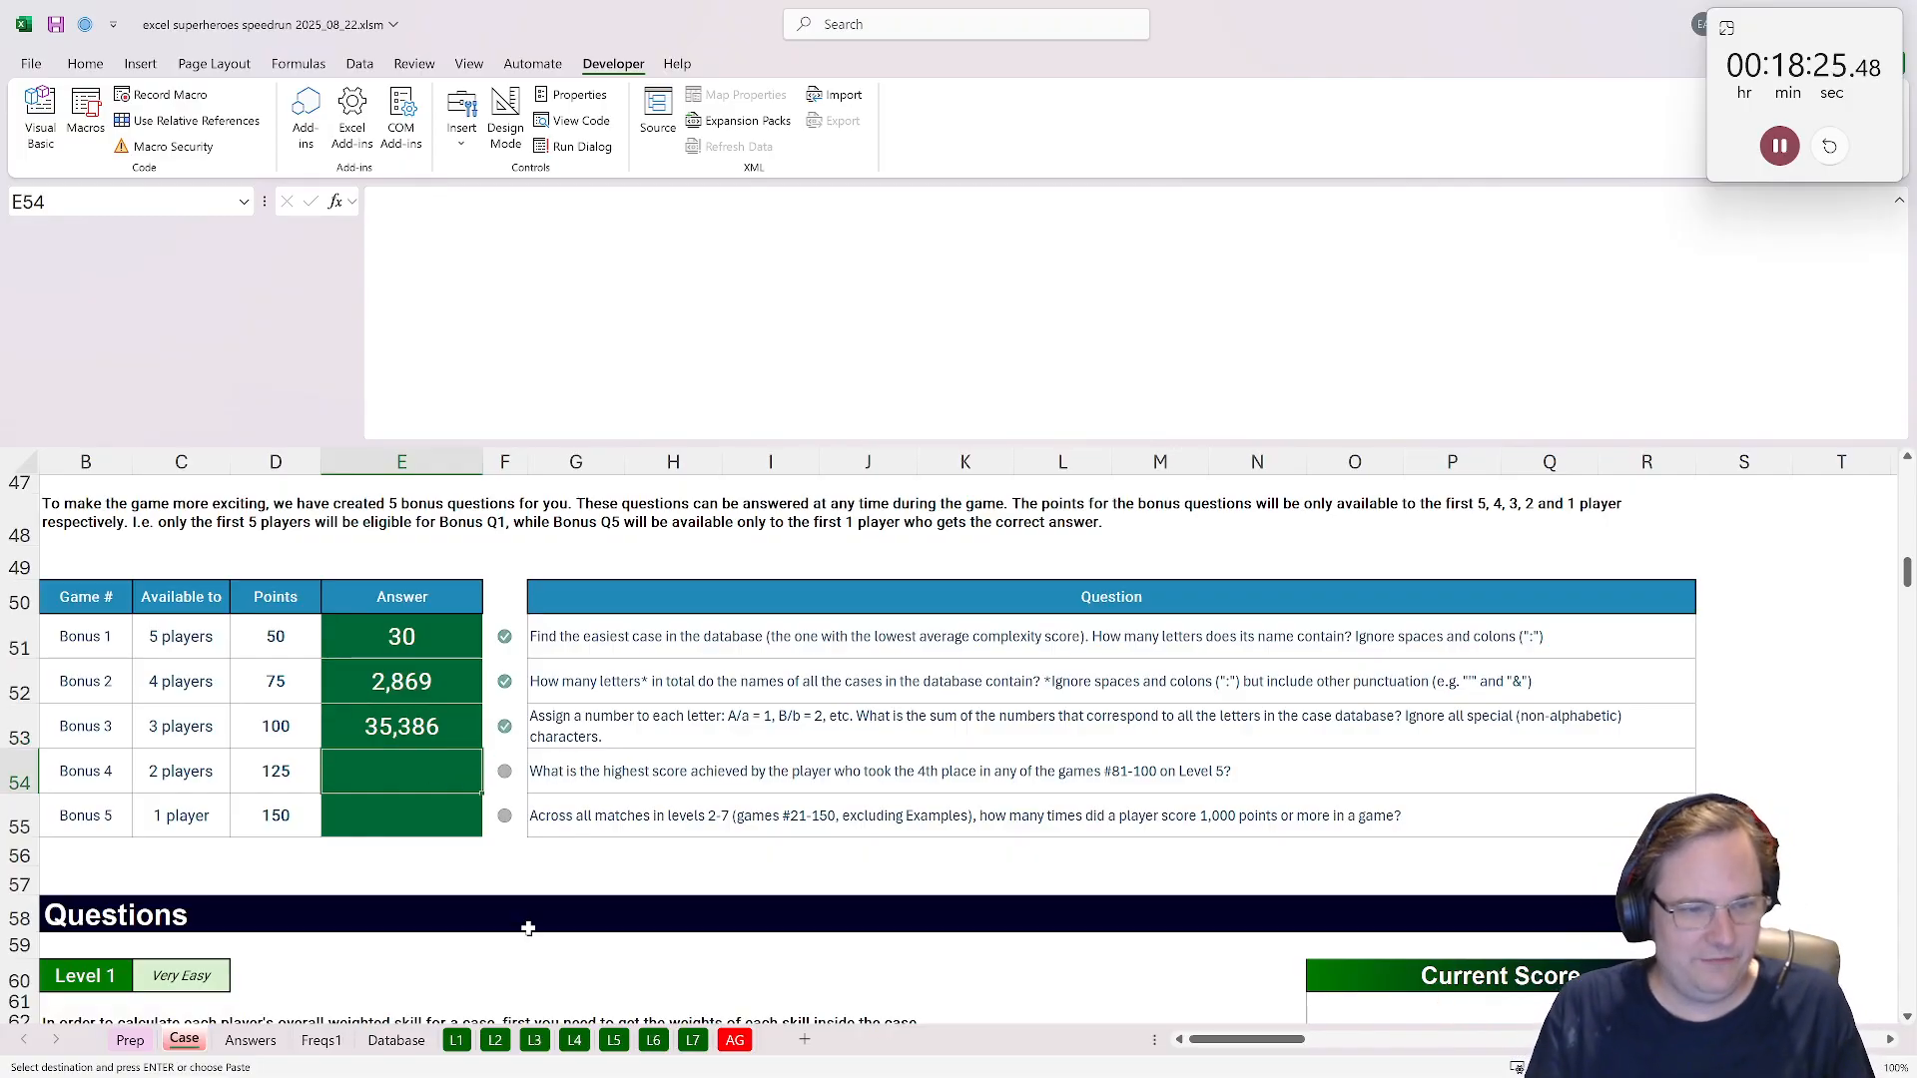
Duplicate the L5 sheet to the front of the workbook and rename the copy B4.
left_click(614, 1040)
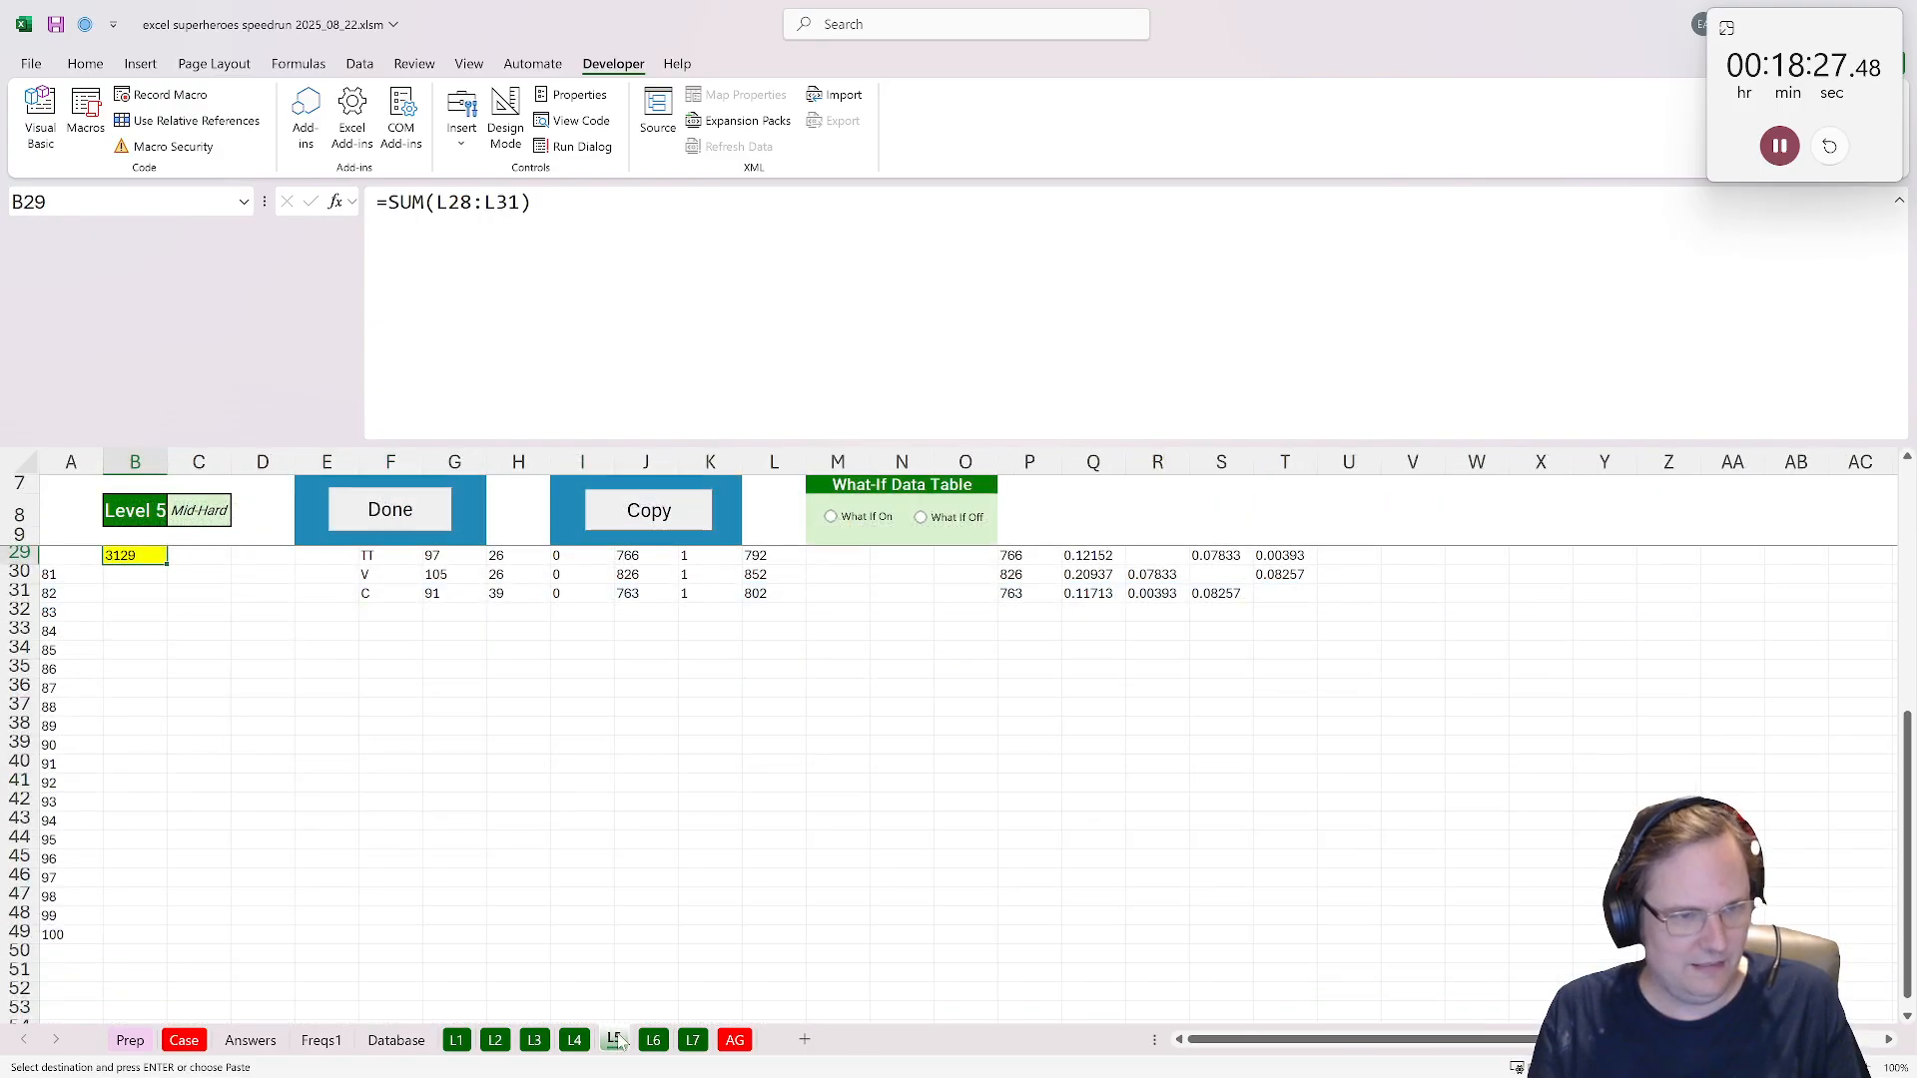
scroll(503, 901, "up", 5)
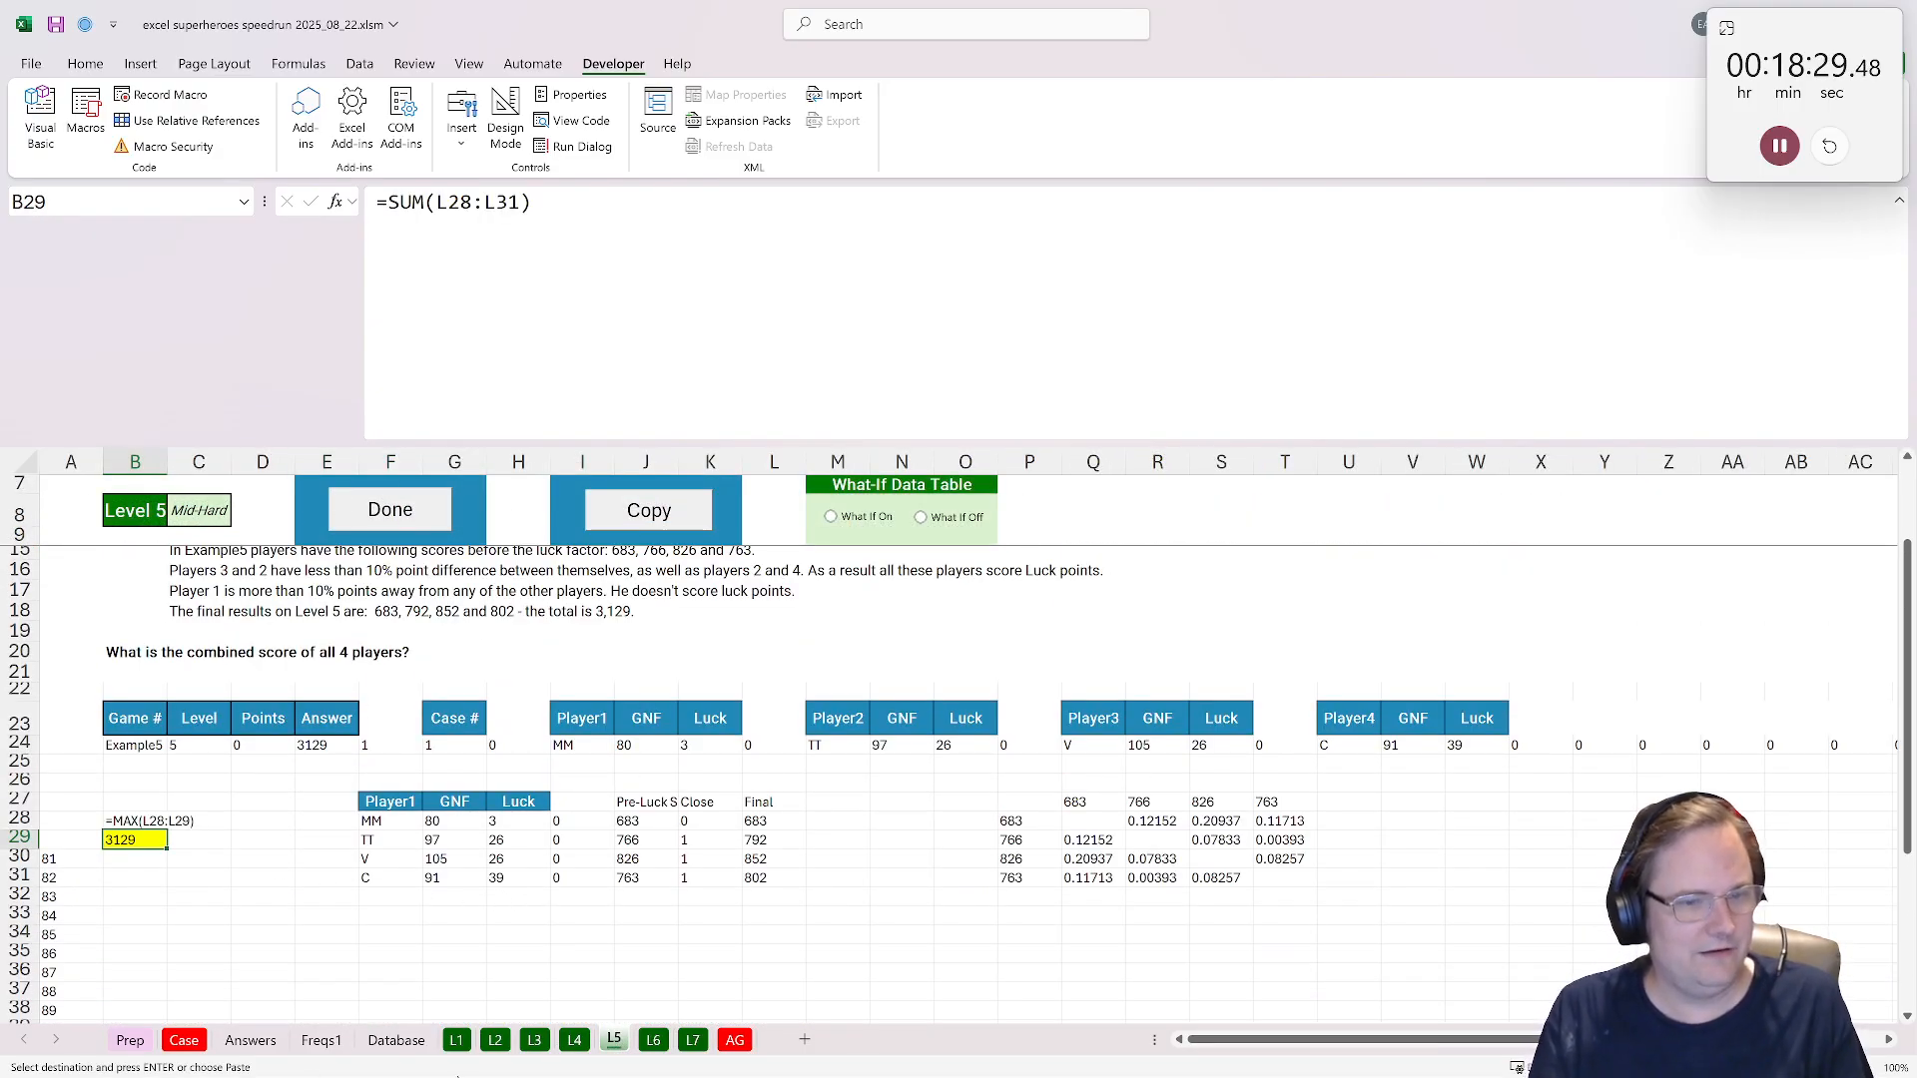
right_click(614, 1041)
left_click(659, 812)
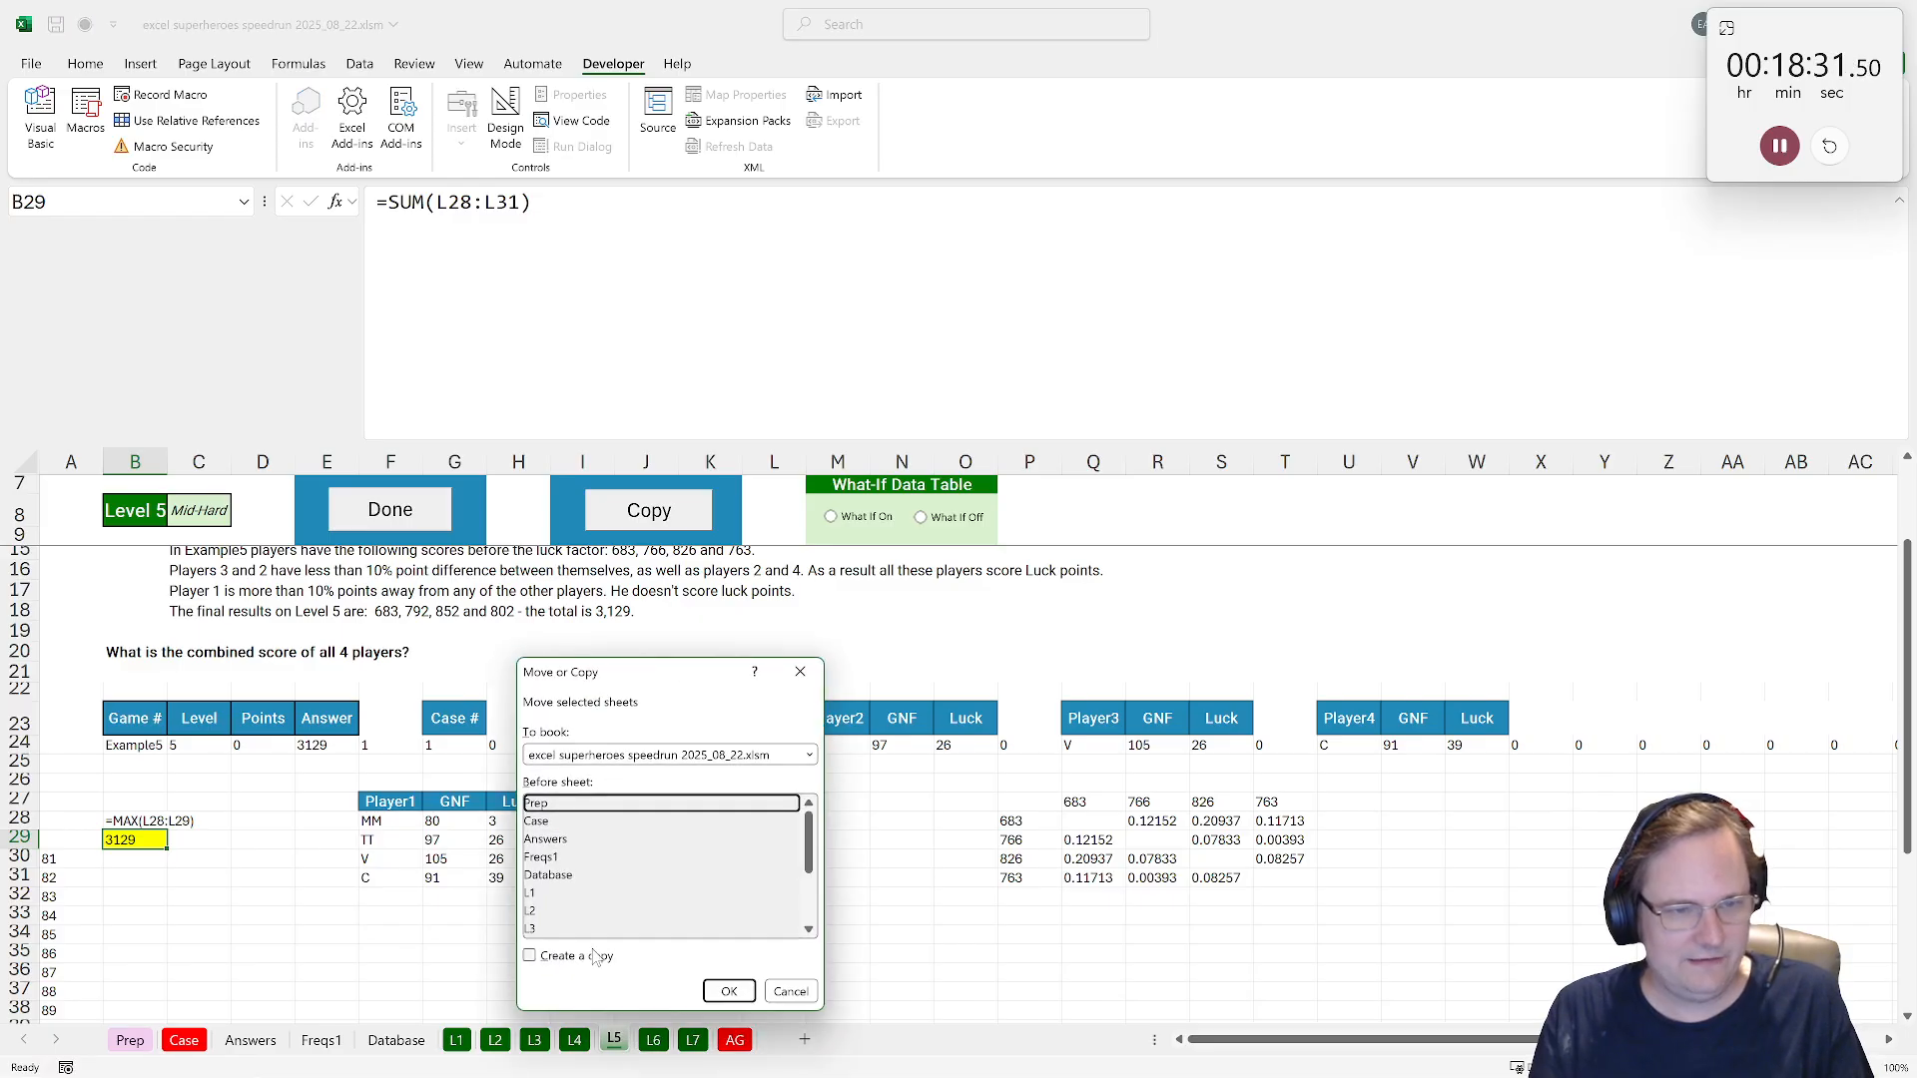
left_click(594, 960)
left_click(715, 990)
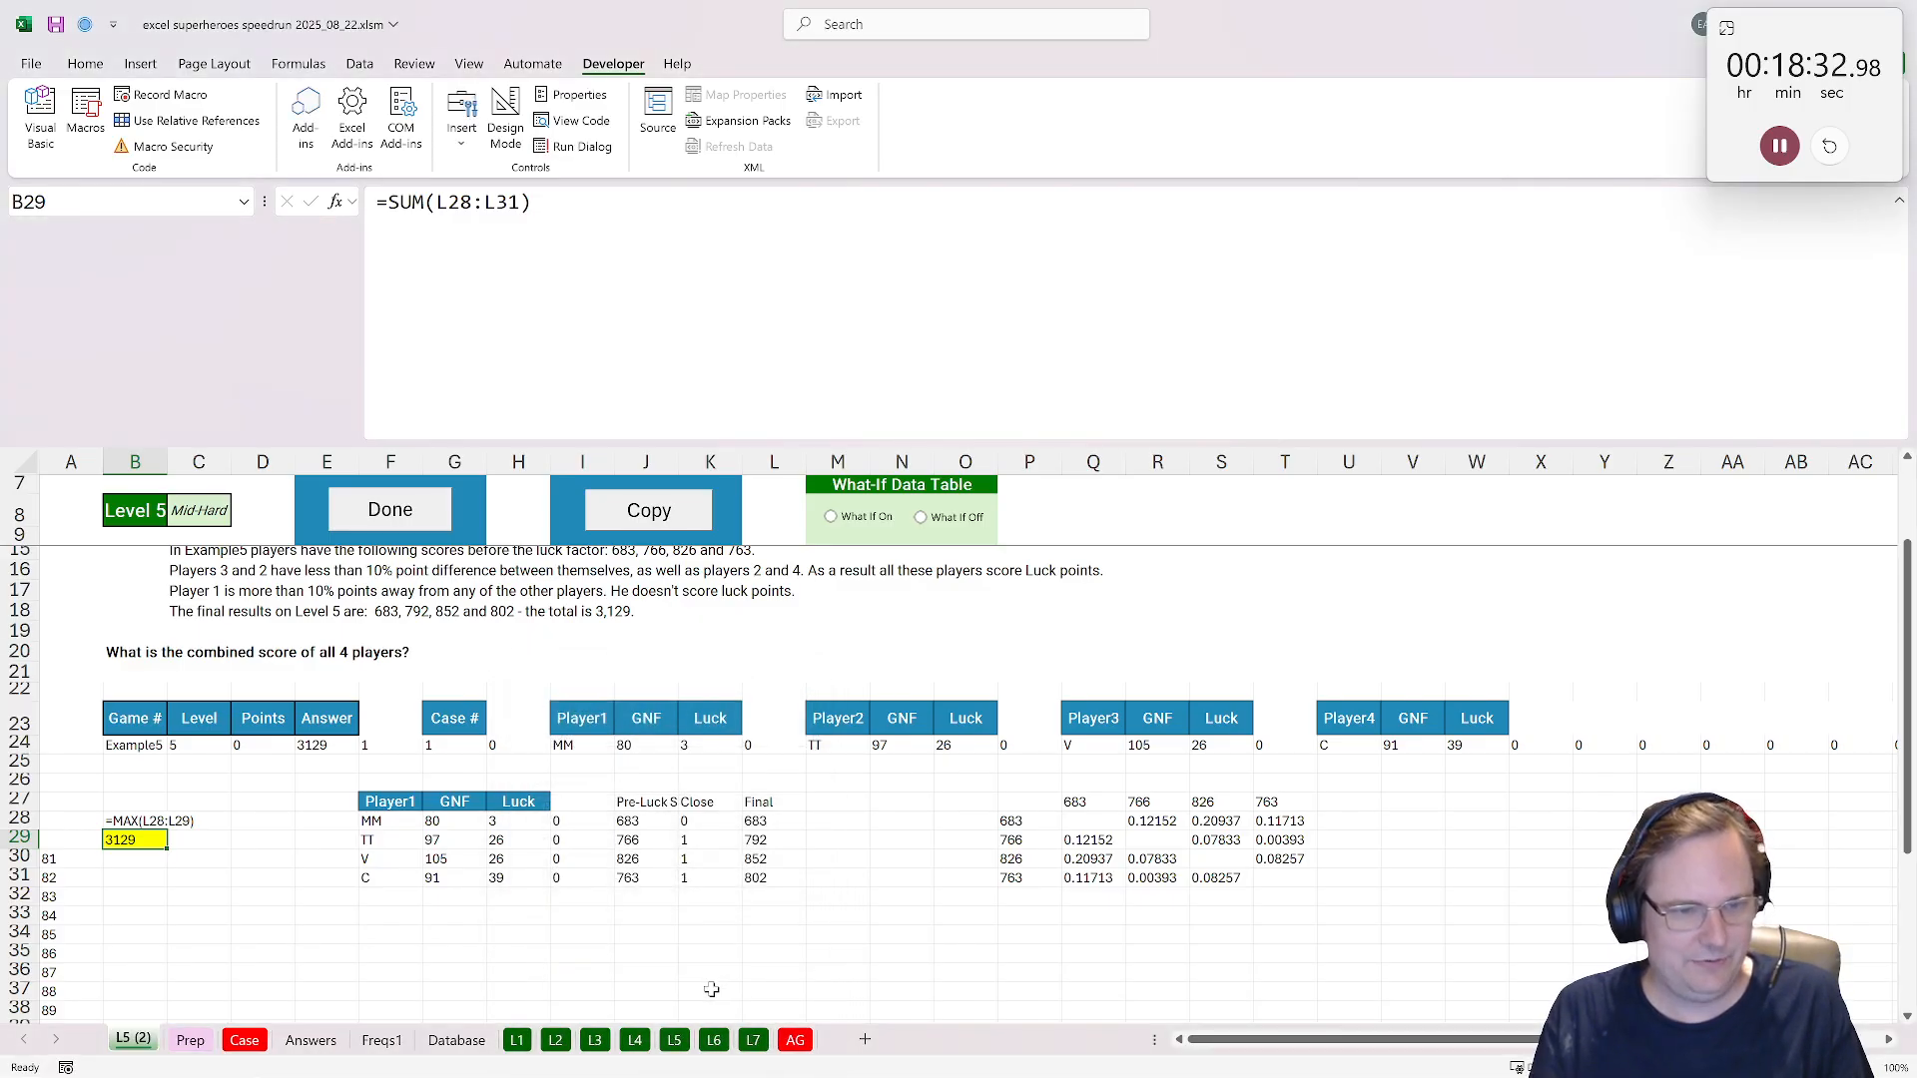
double_click(150, 1041)
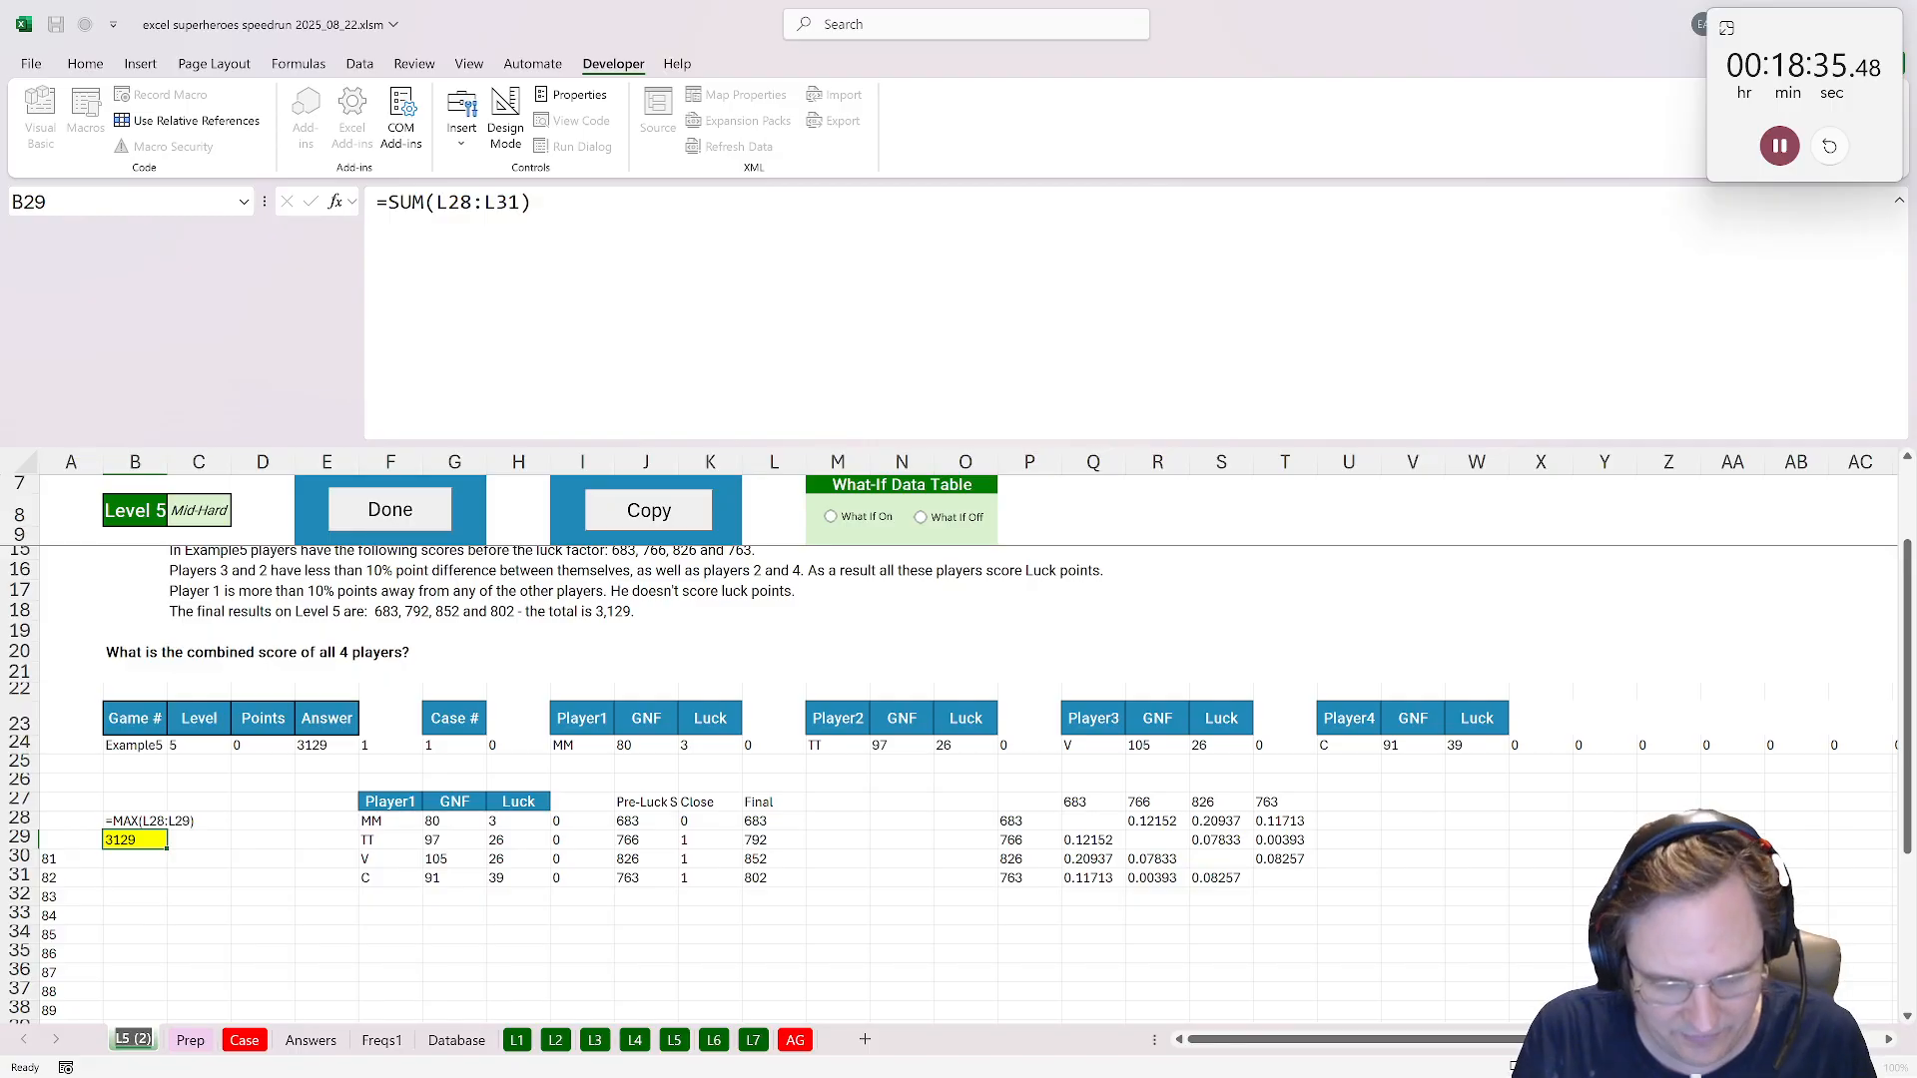
type("B4")
key("Return")
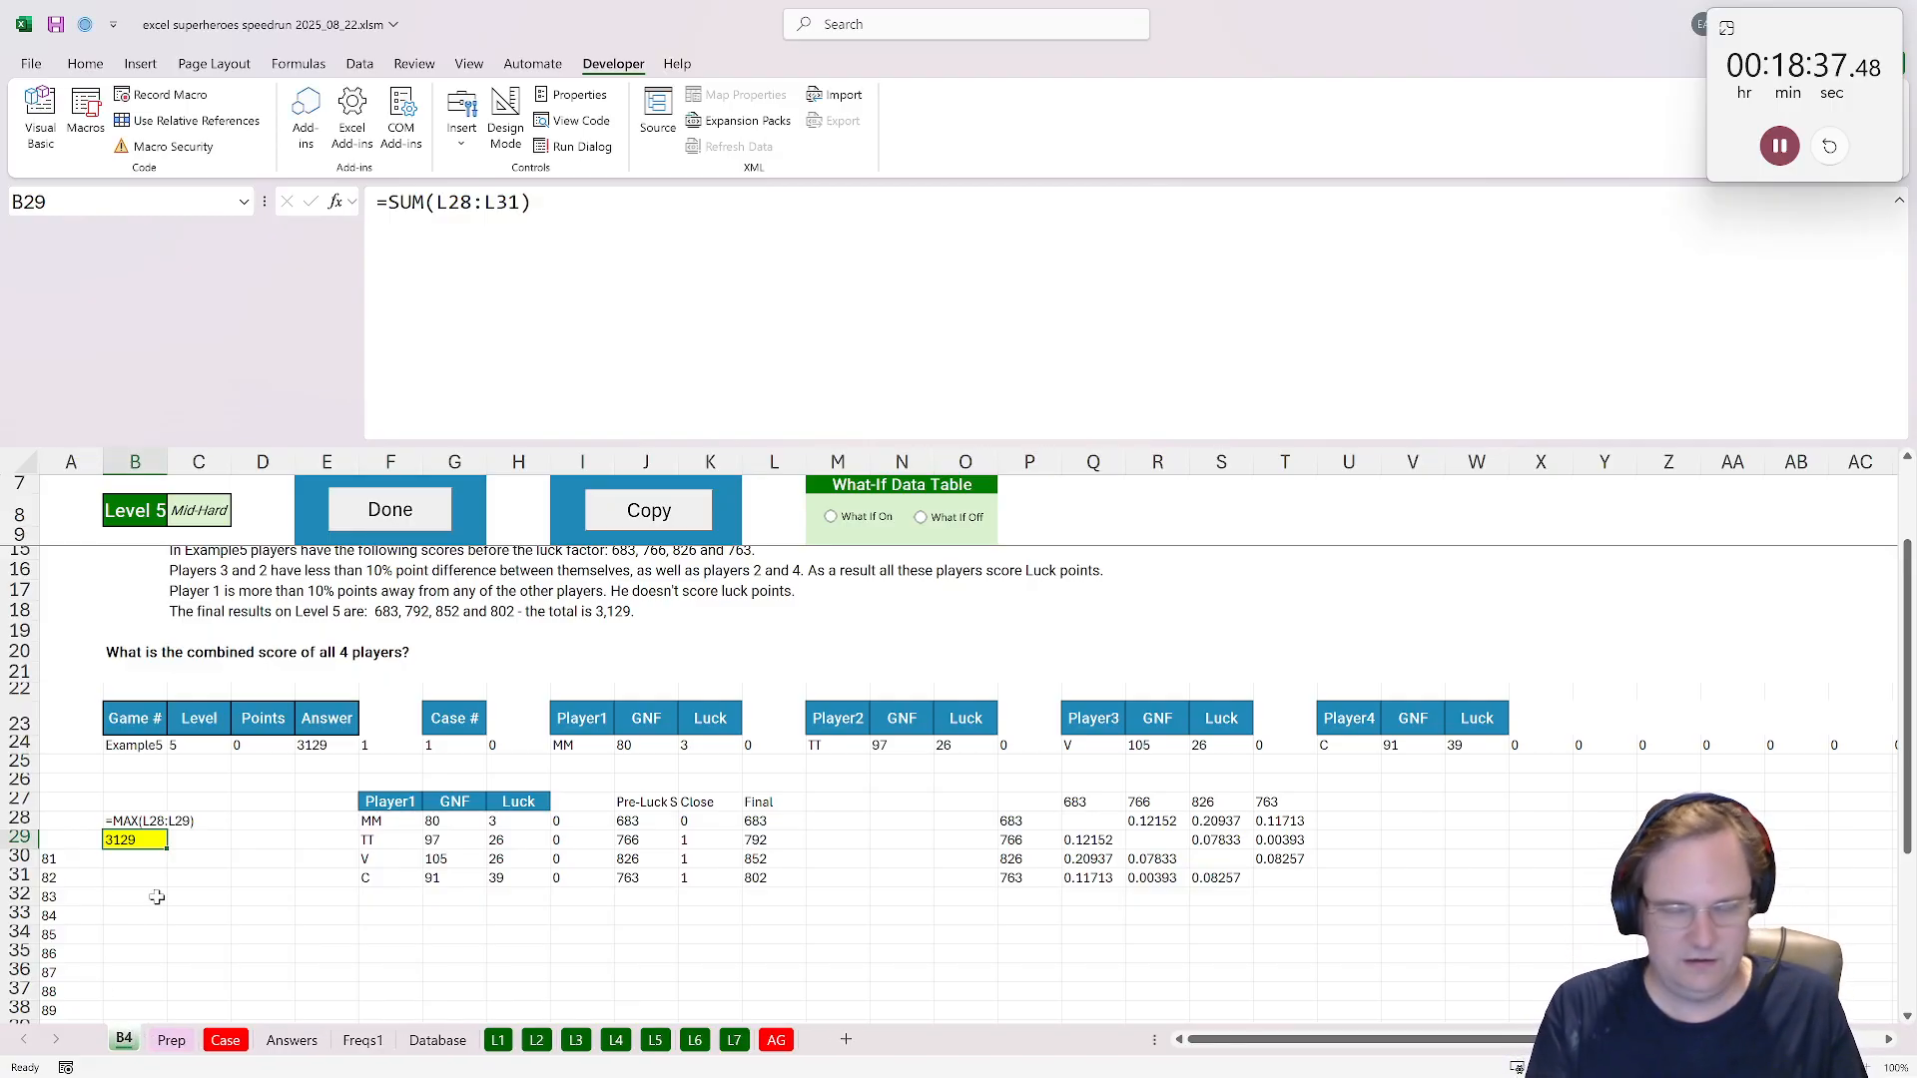
Replace the formula in B29 of the B4 sheet with =MIN(L28:L31) and switch the What-If data table on.
type("=min(")
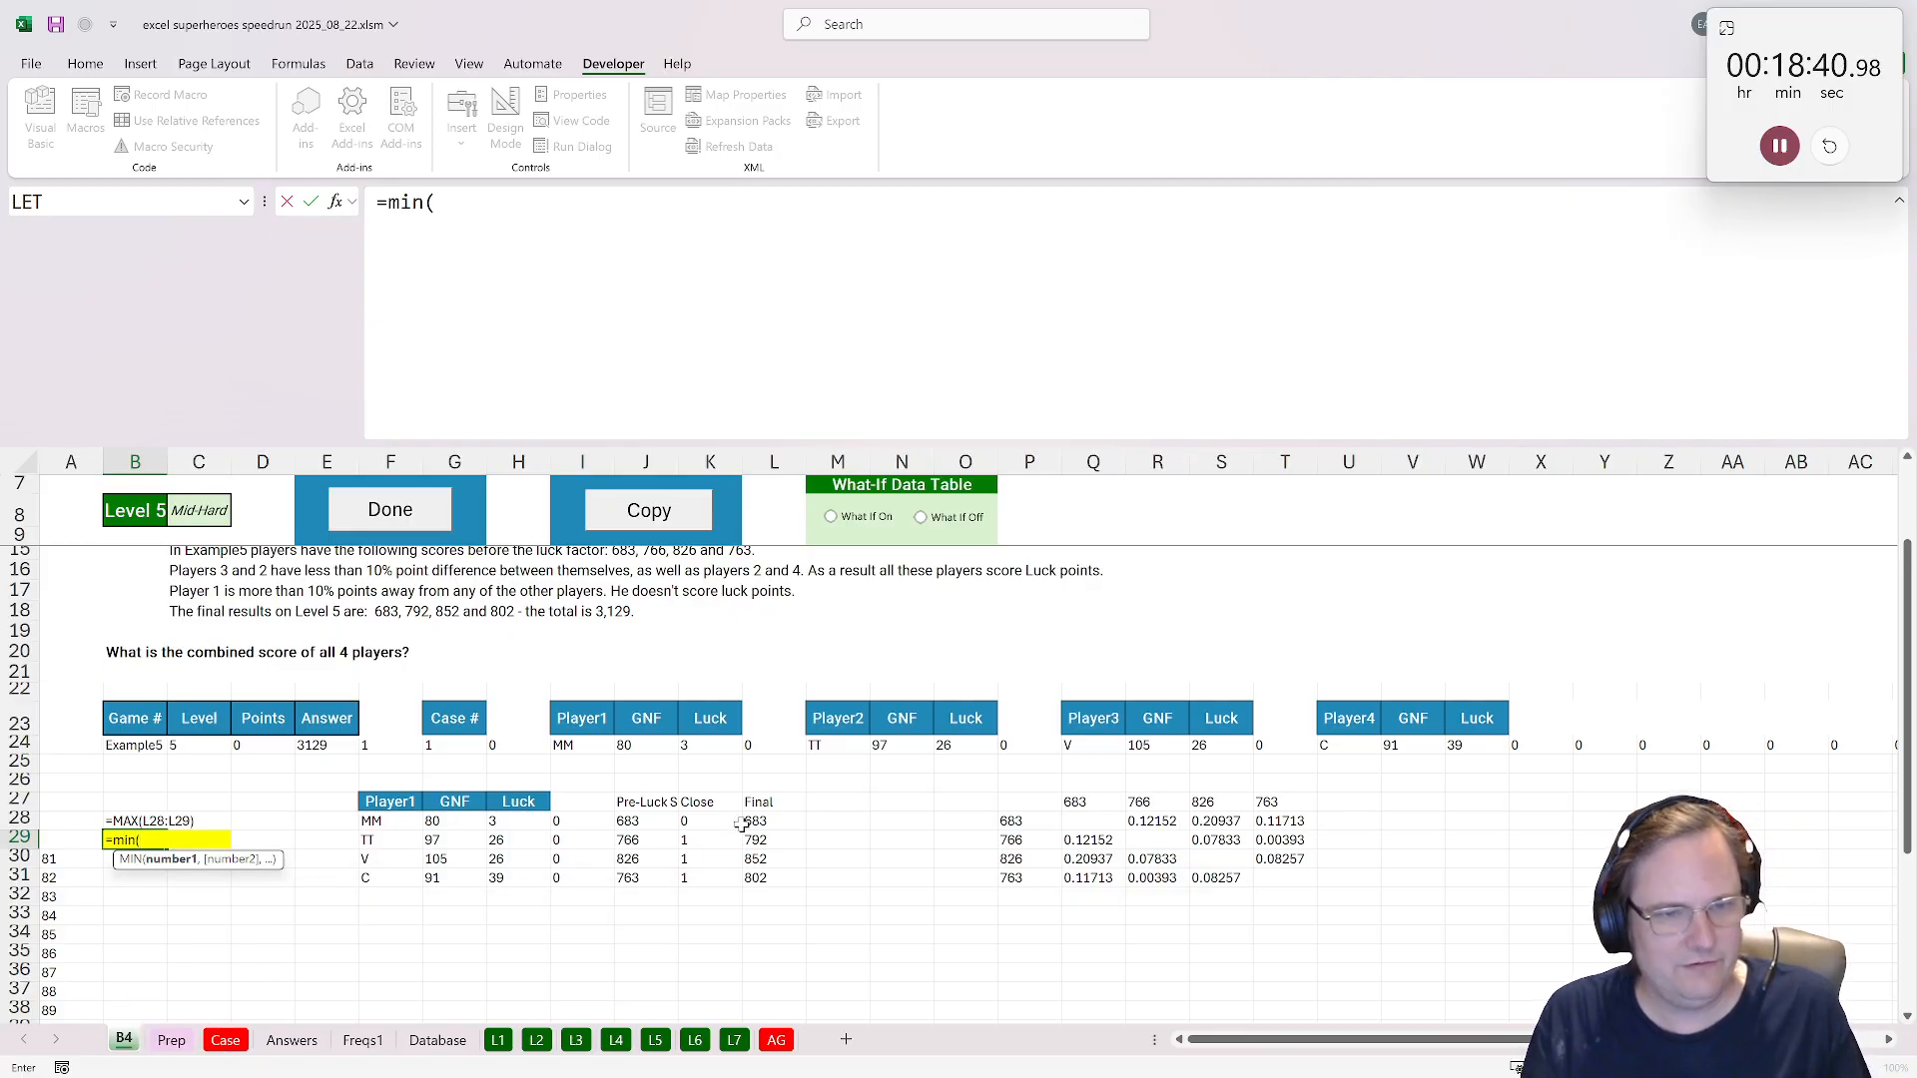
left_click_drag(741, 823, 759, 878)
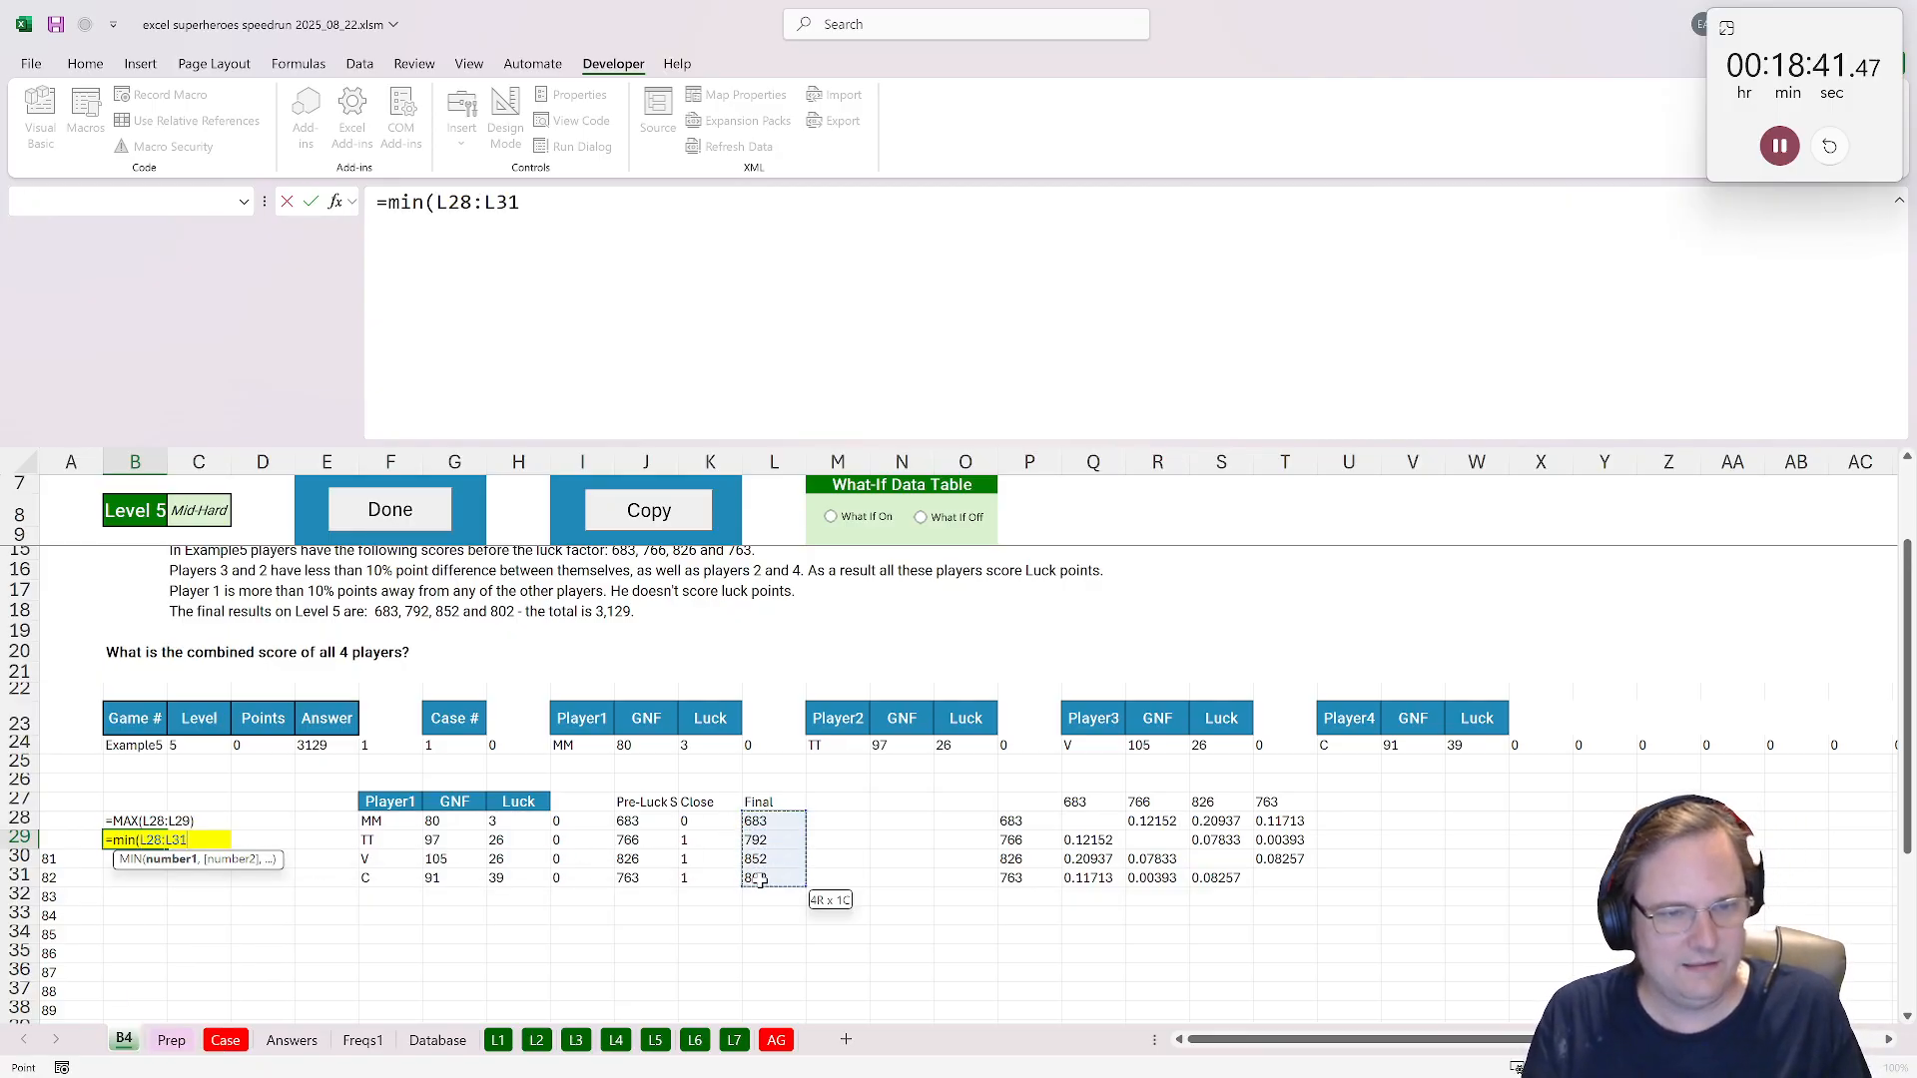
key("Return")
left_click(883, 516)
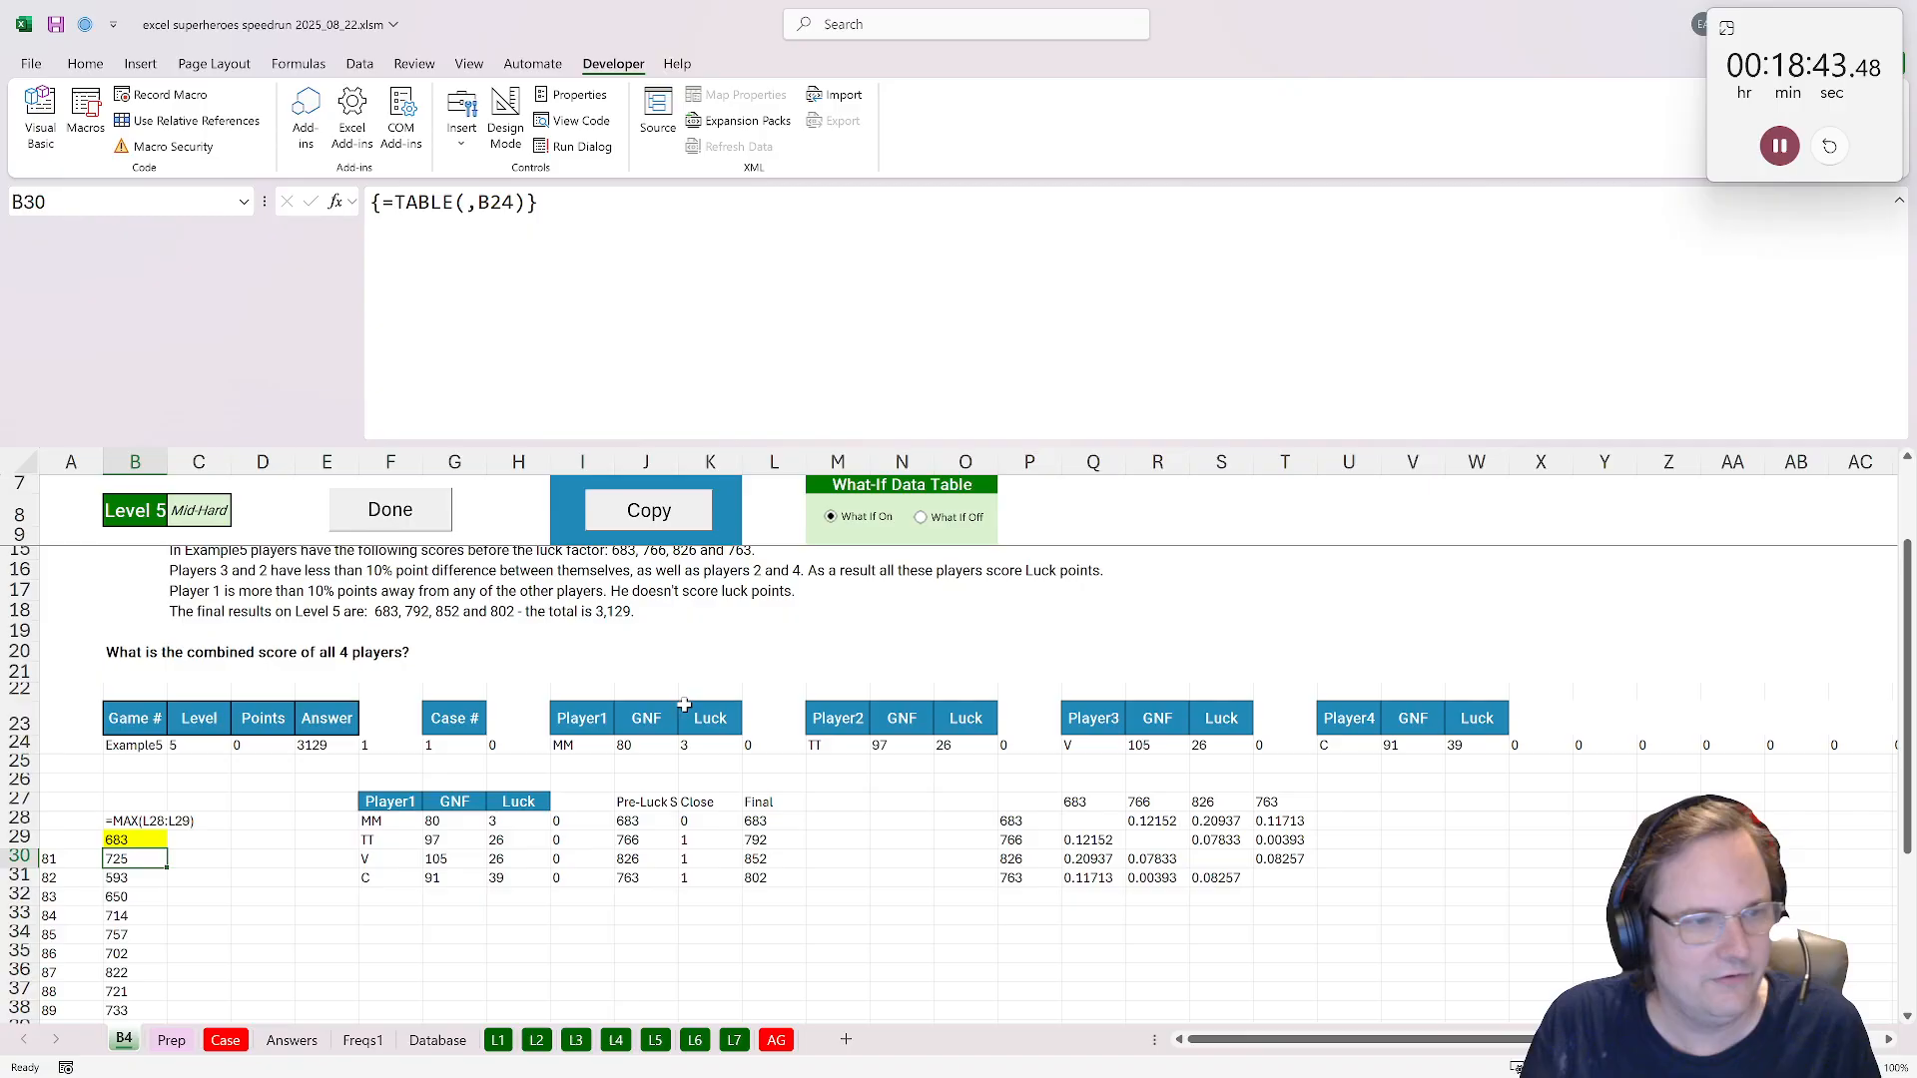
Enter =MAX(B30:B49) in D38 to find the highest fourth-place score across games 81–100.
scroll(257, 799, "down", 4)
left_click(263, 783)
type("=max(")
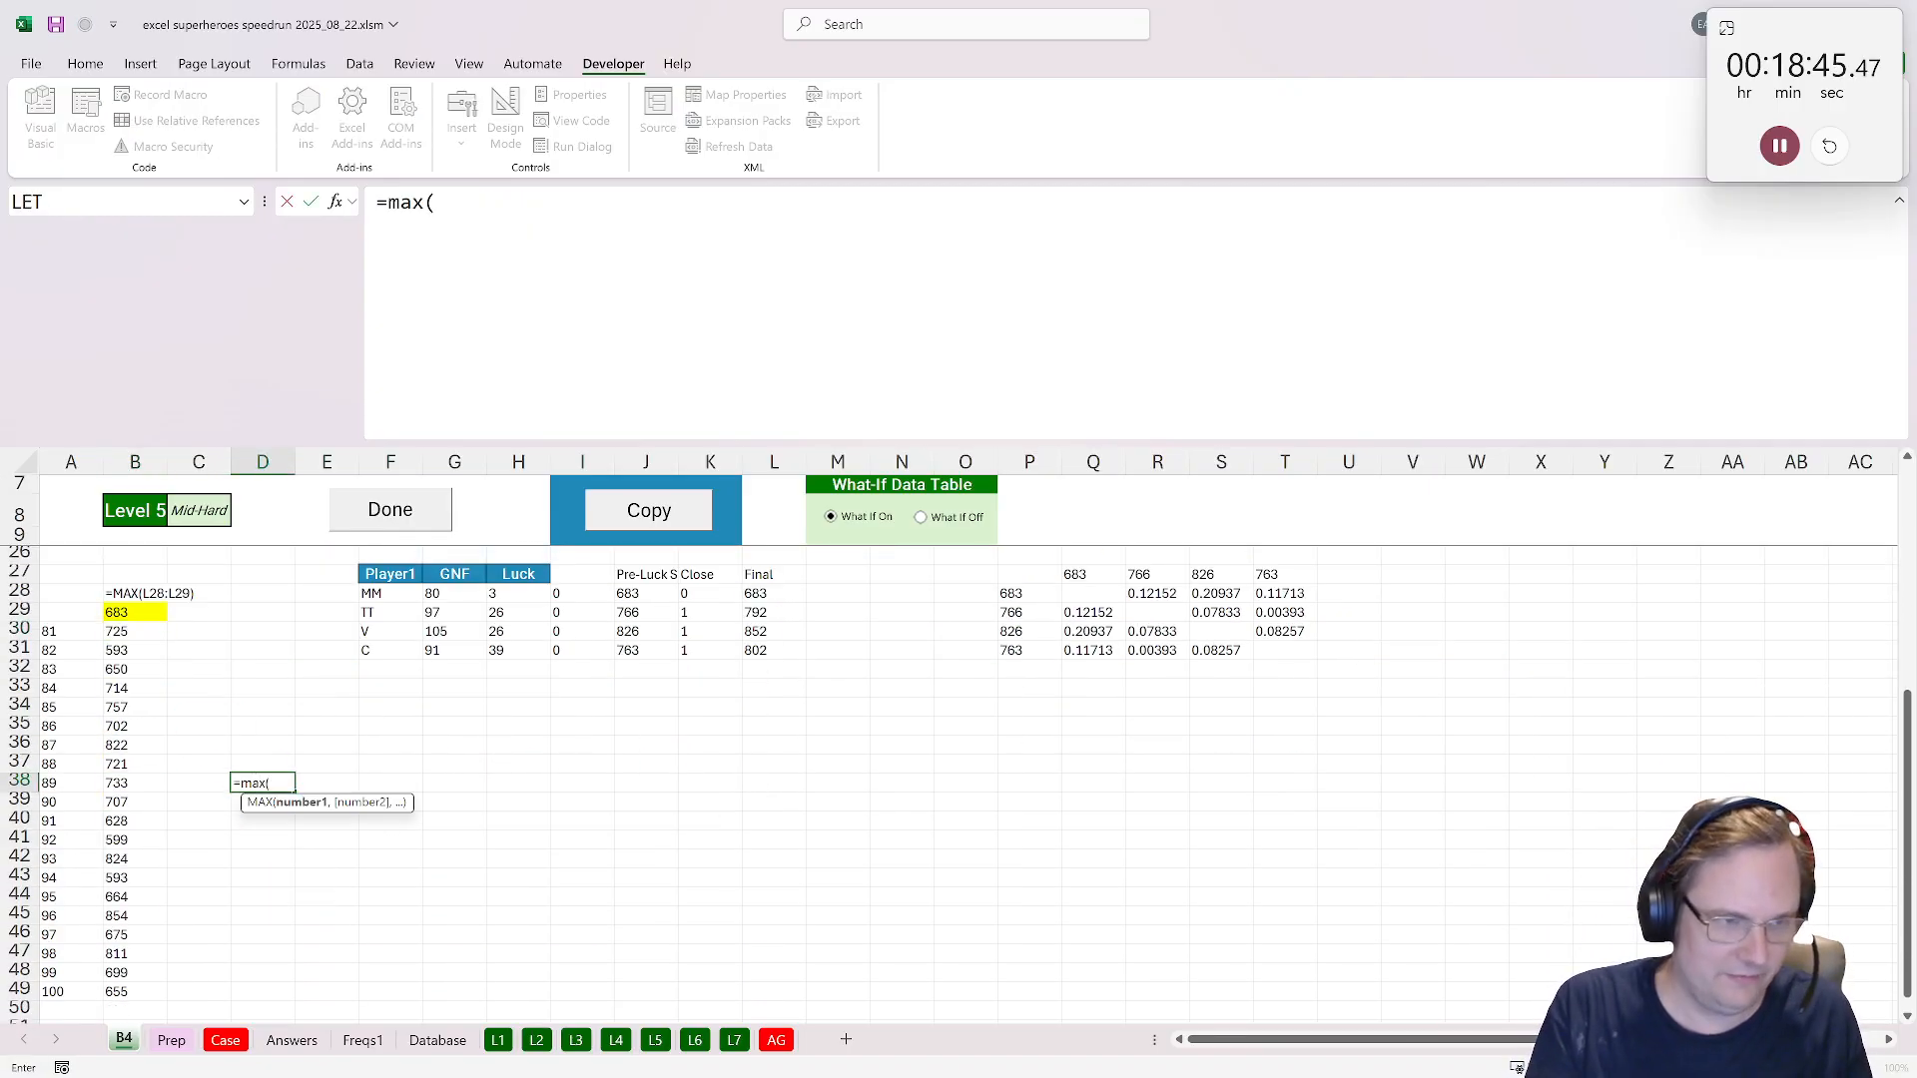
left_click(140, 632)
left_click_drag(139, 632, 135, 991)
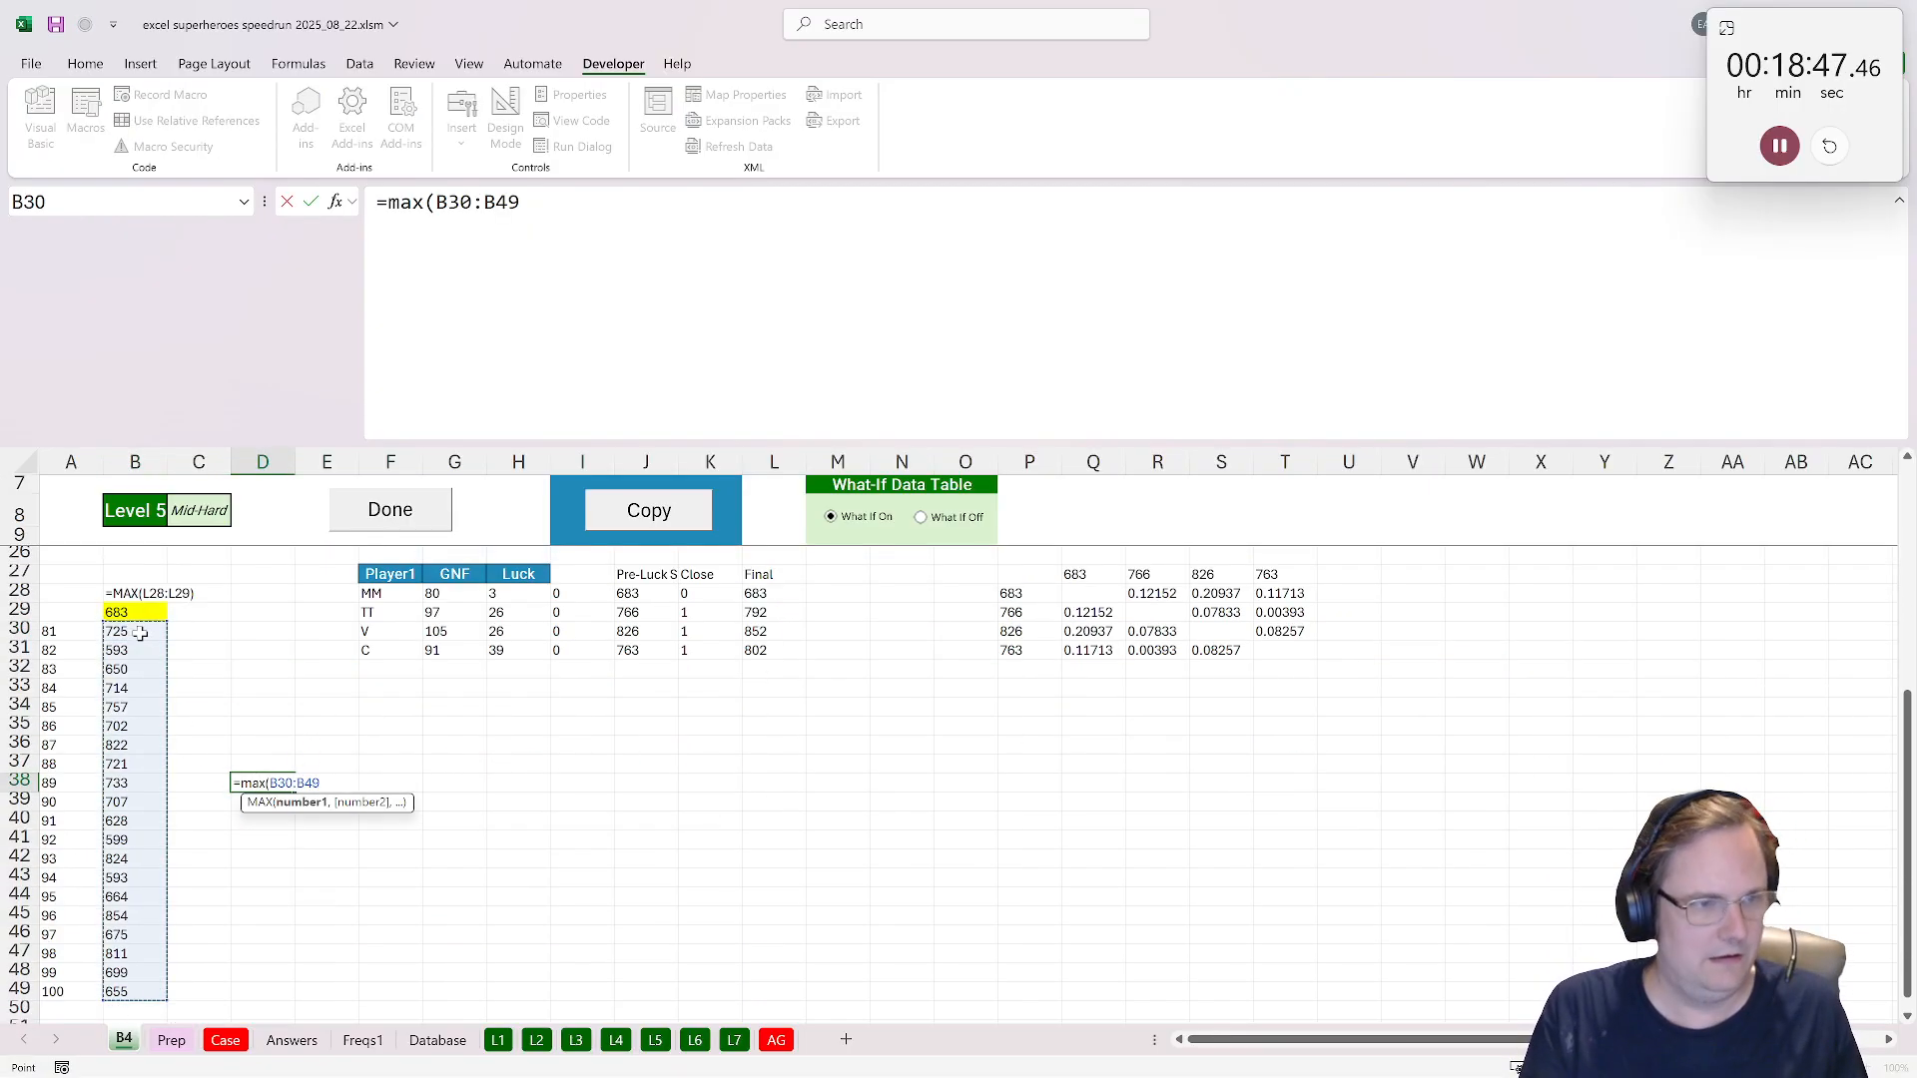
key("ctrl+Return")
Copy the maximum from D38 and paste it as a value into the Bonus 4 answer cell of the Case sheet.
key("ctrl+c")
left_click(227, 1041)
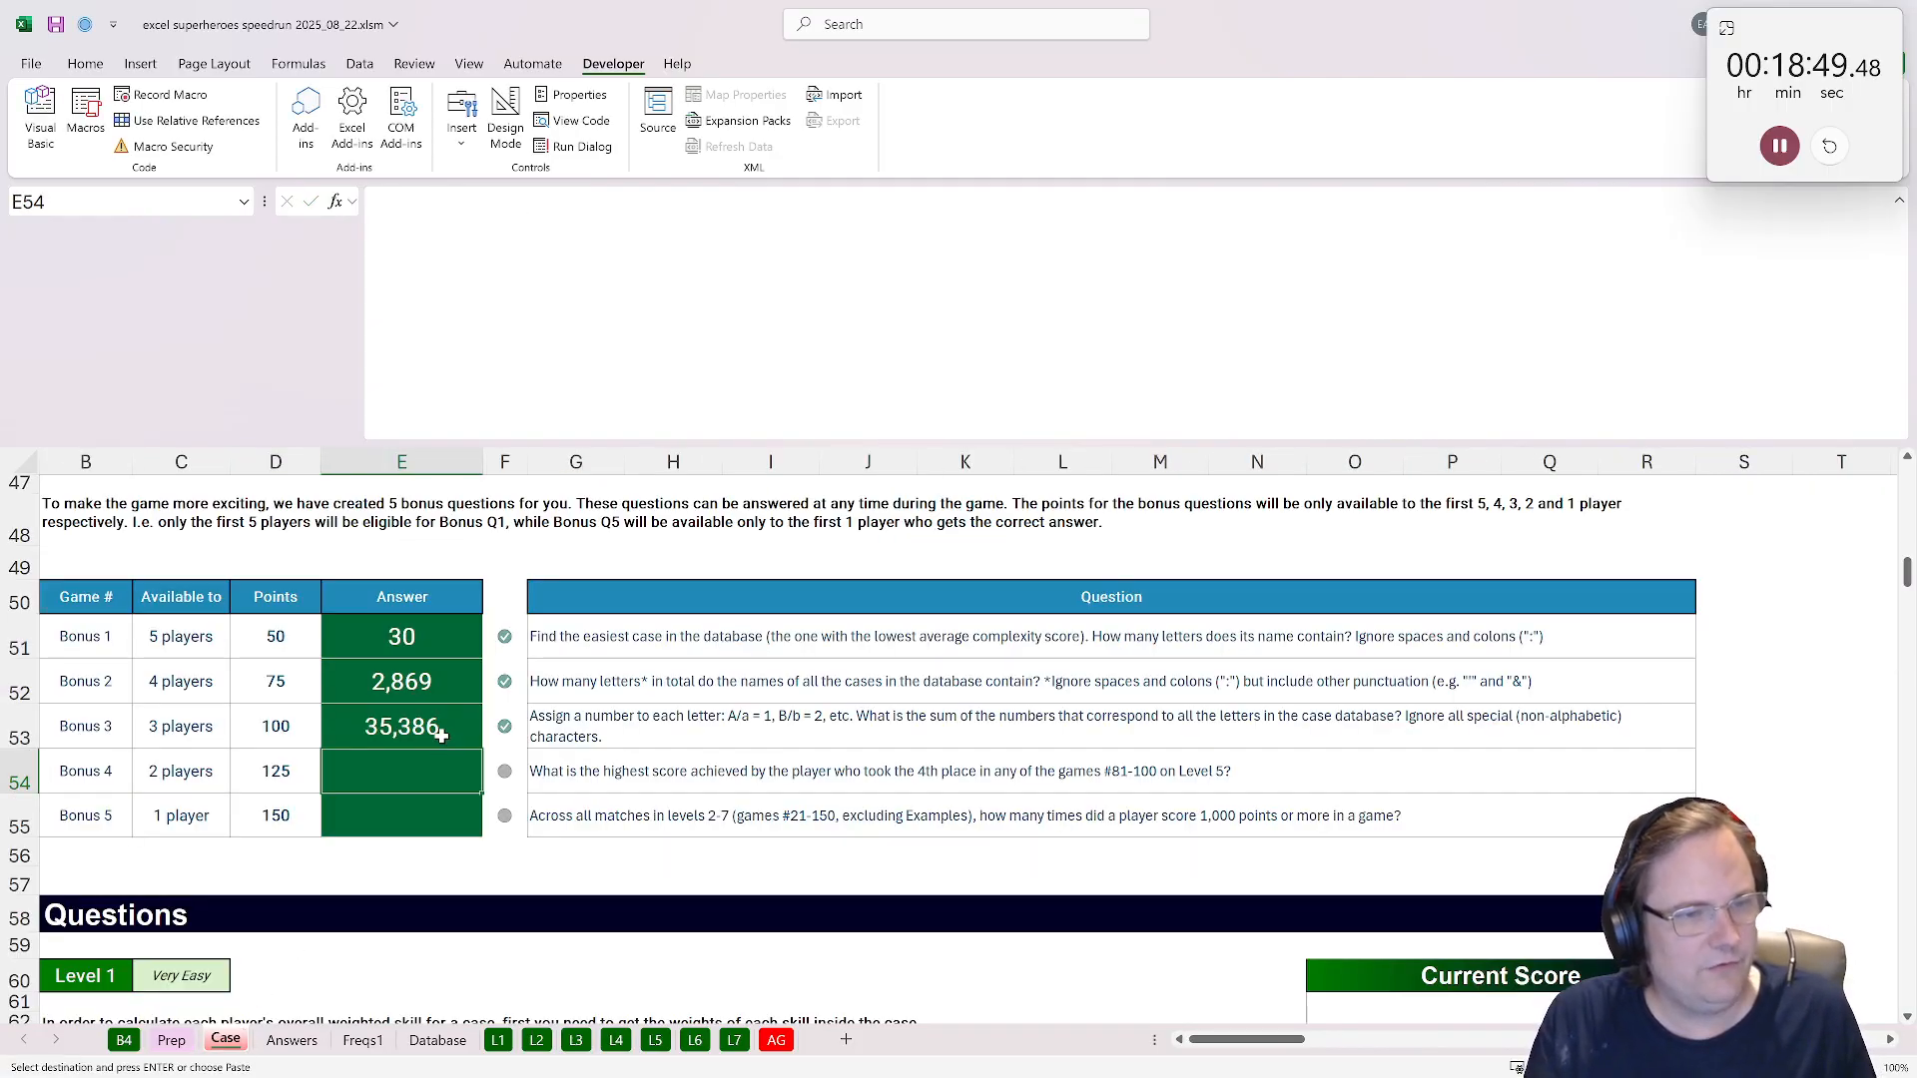
key("ctrl+shift+v")
left_click(407, 815)
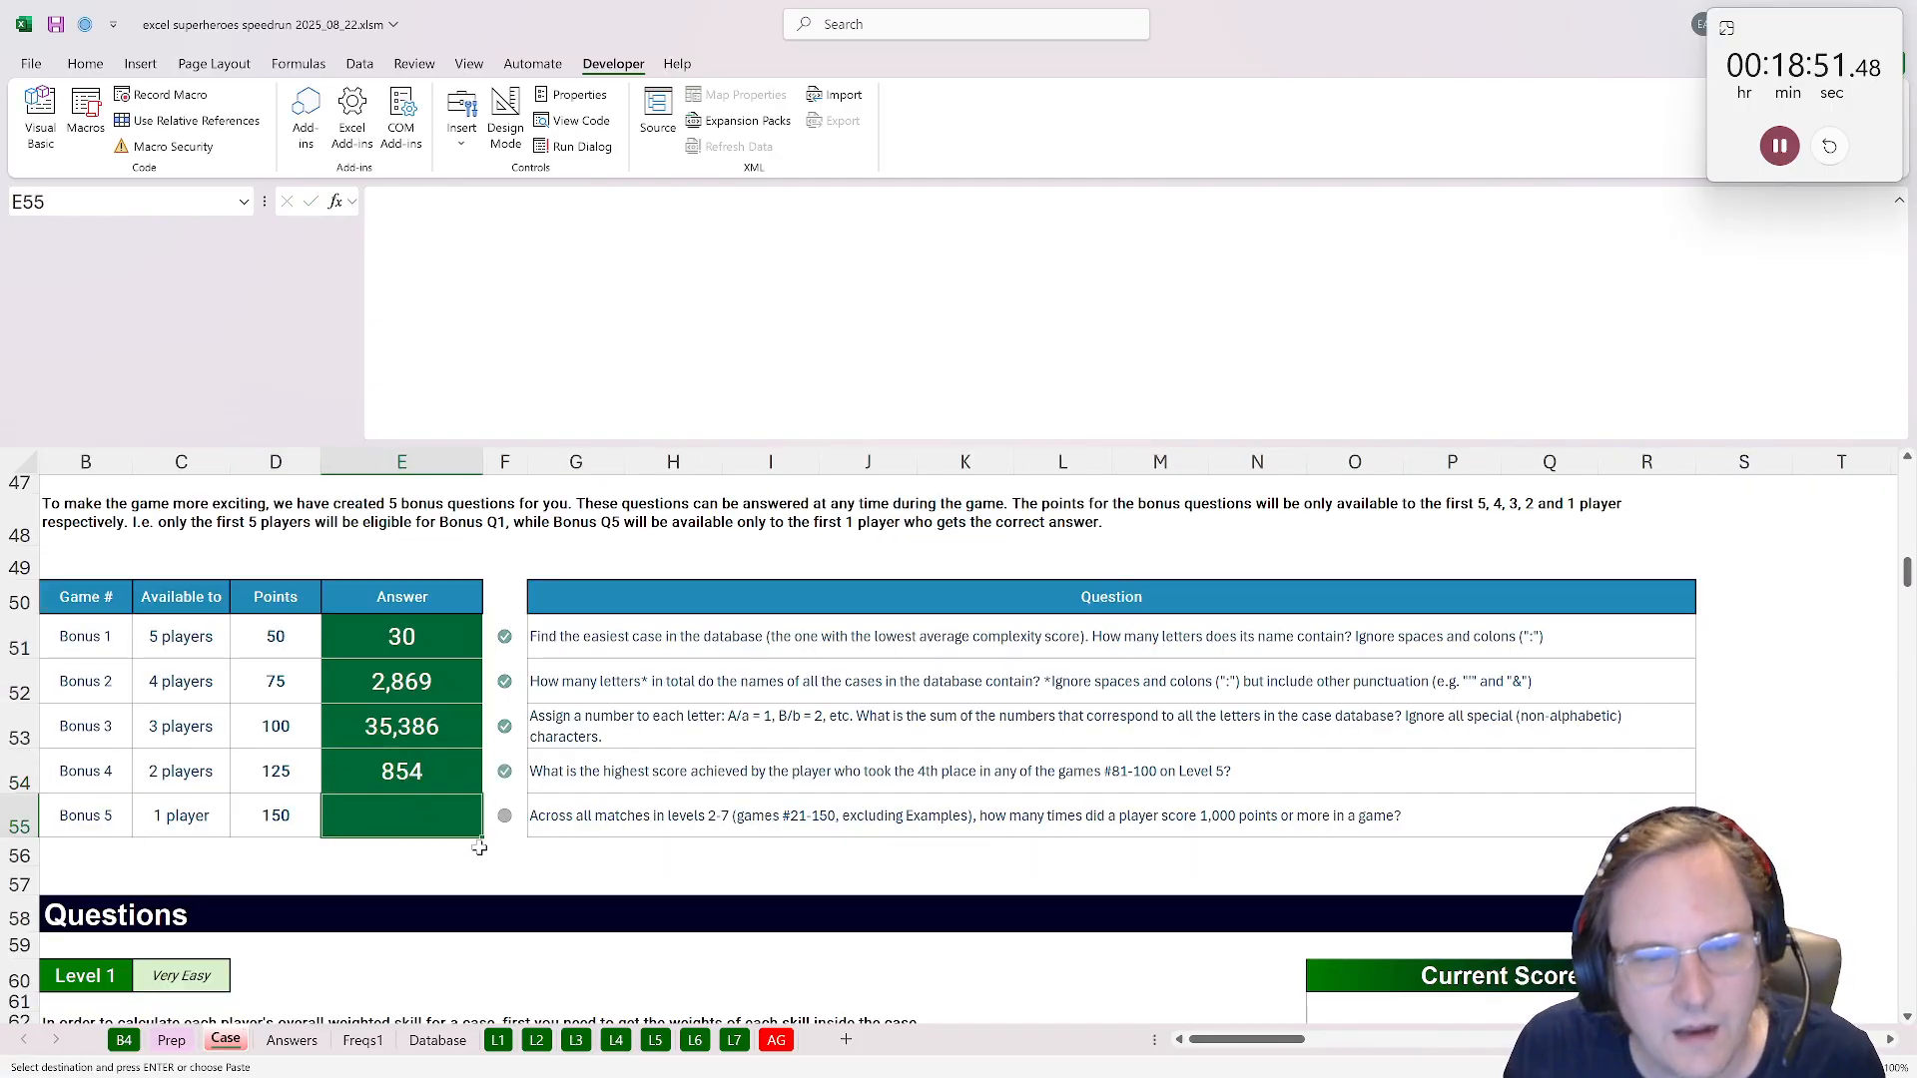
scroll(380, 798, "down", 1)
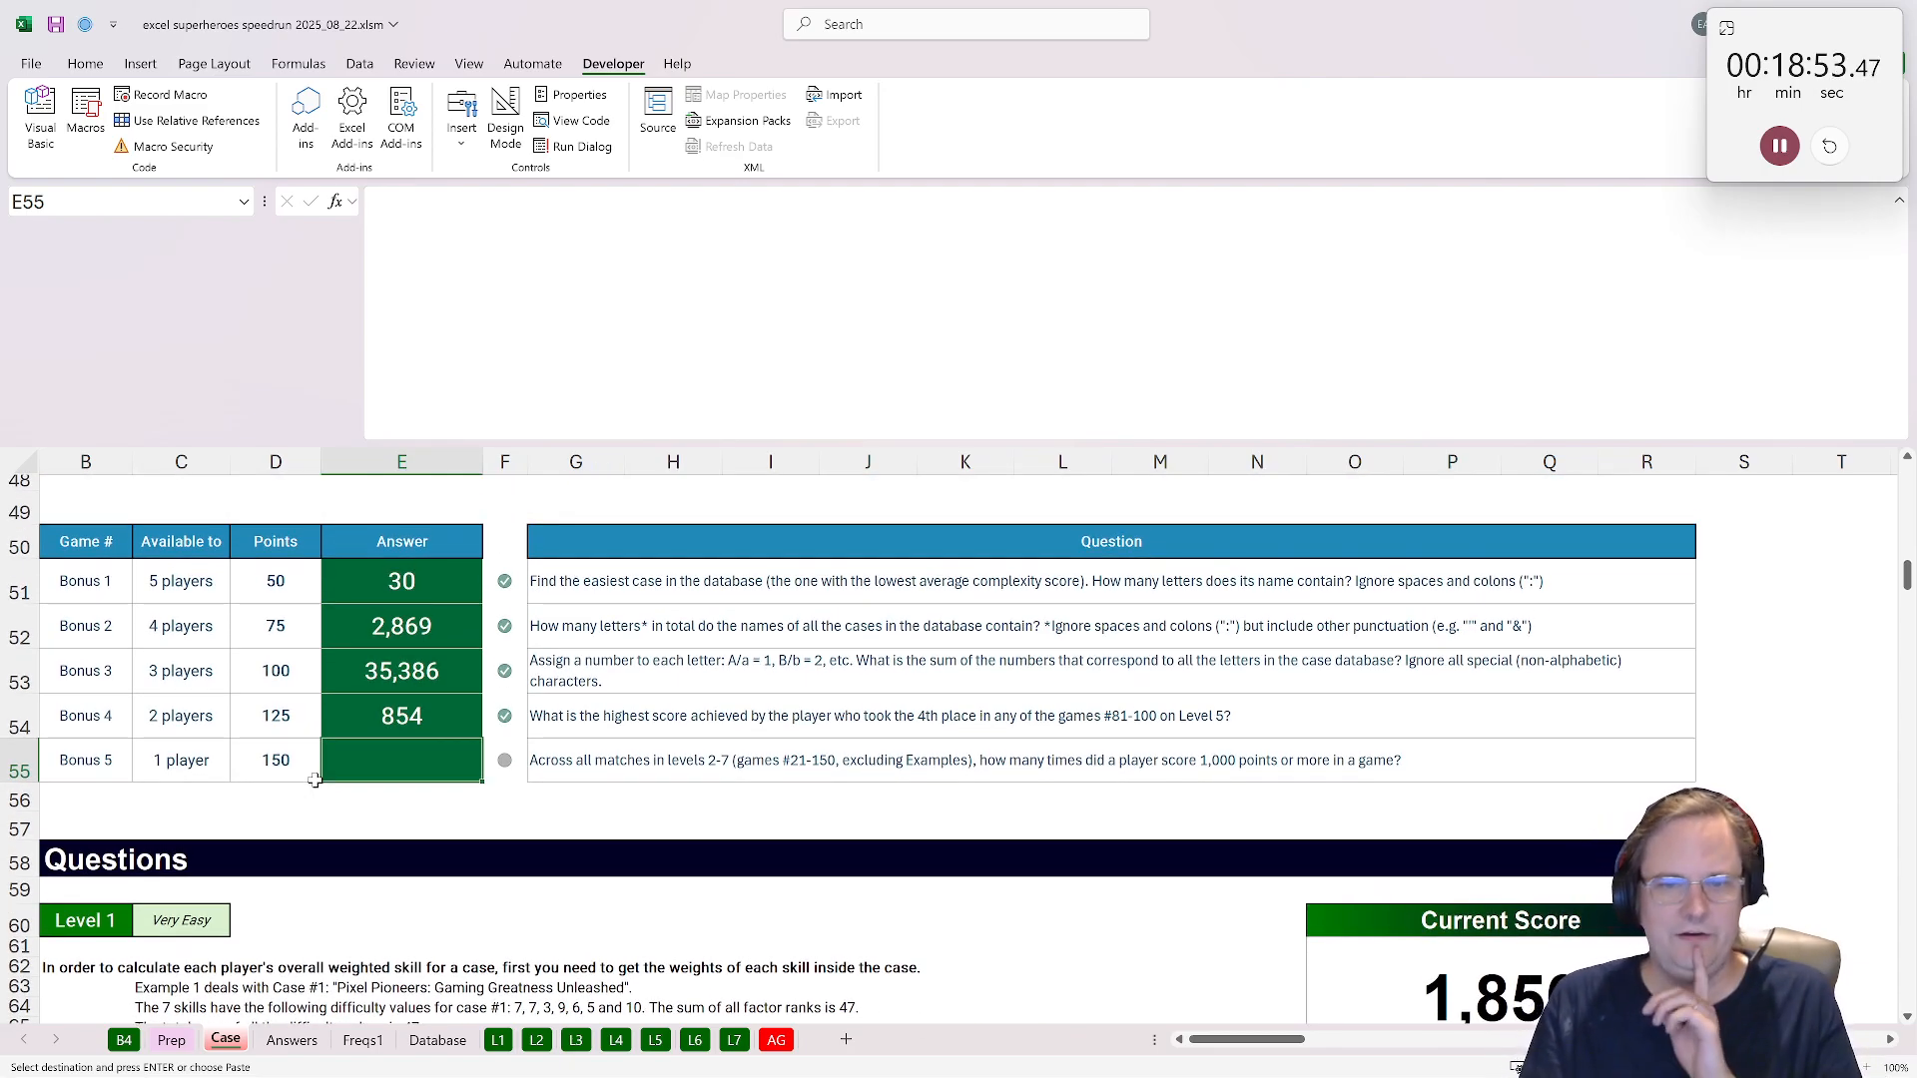
Read the Bonus 5 question on the Case sheet and look through the L2, Answers and AG sheets for usable game scores.
scroll(315, 780, "down", 1)
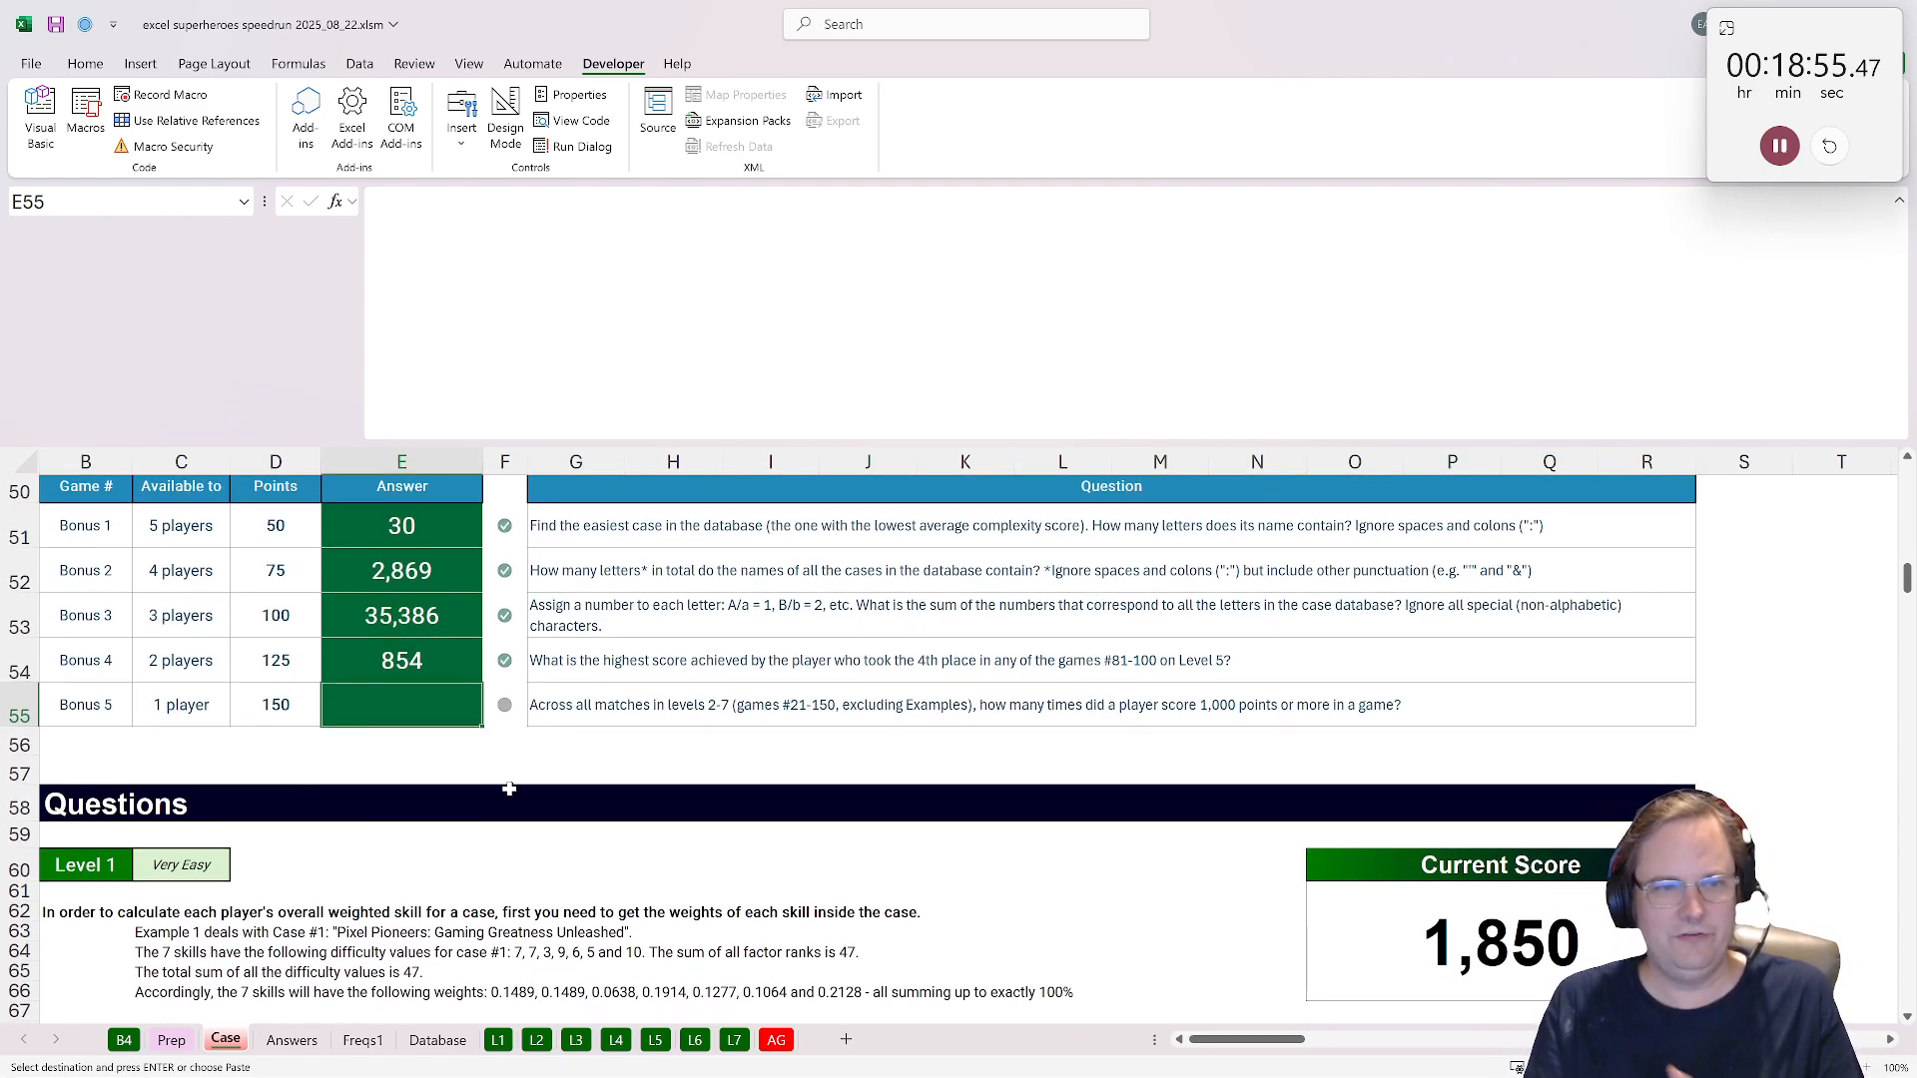
left_click(635, 702)
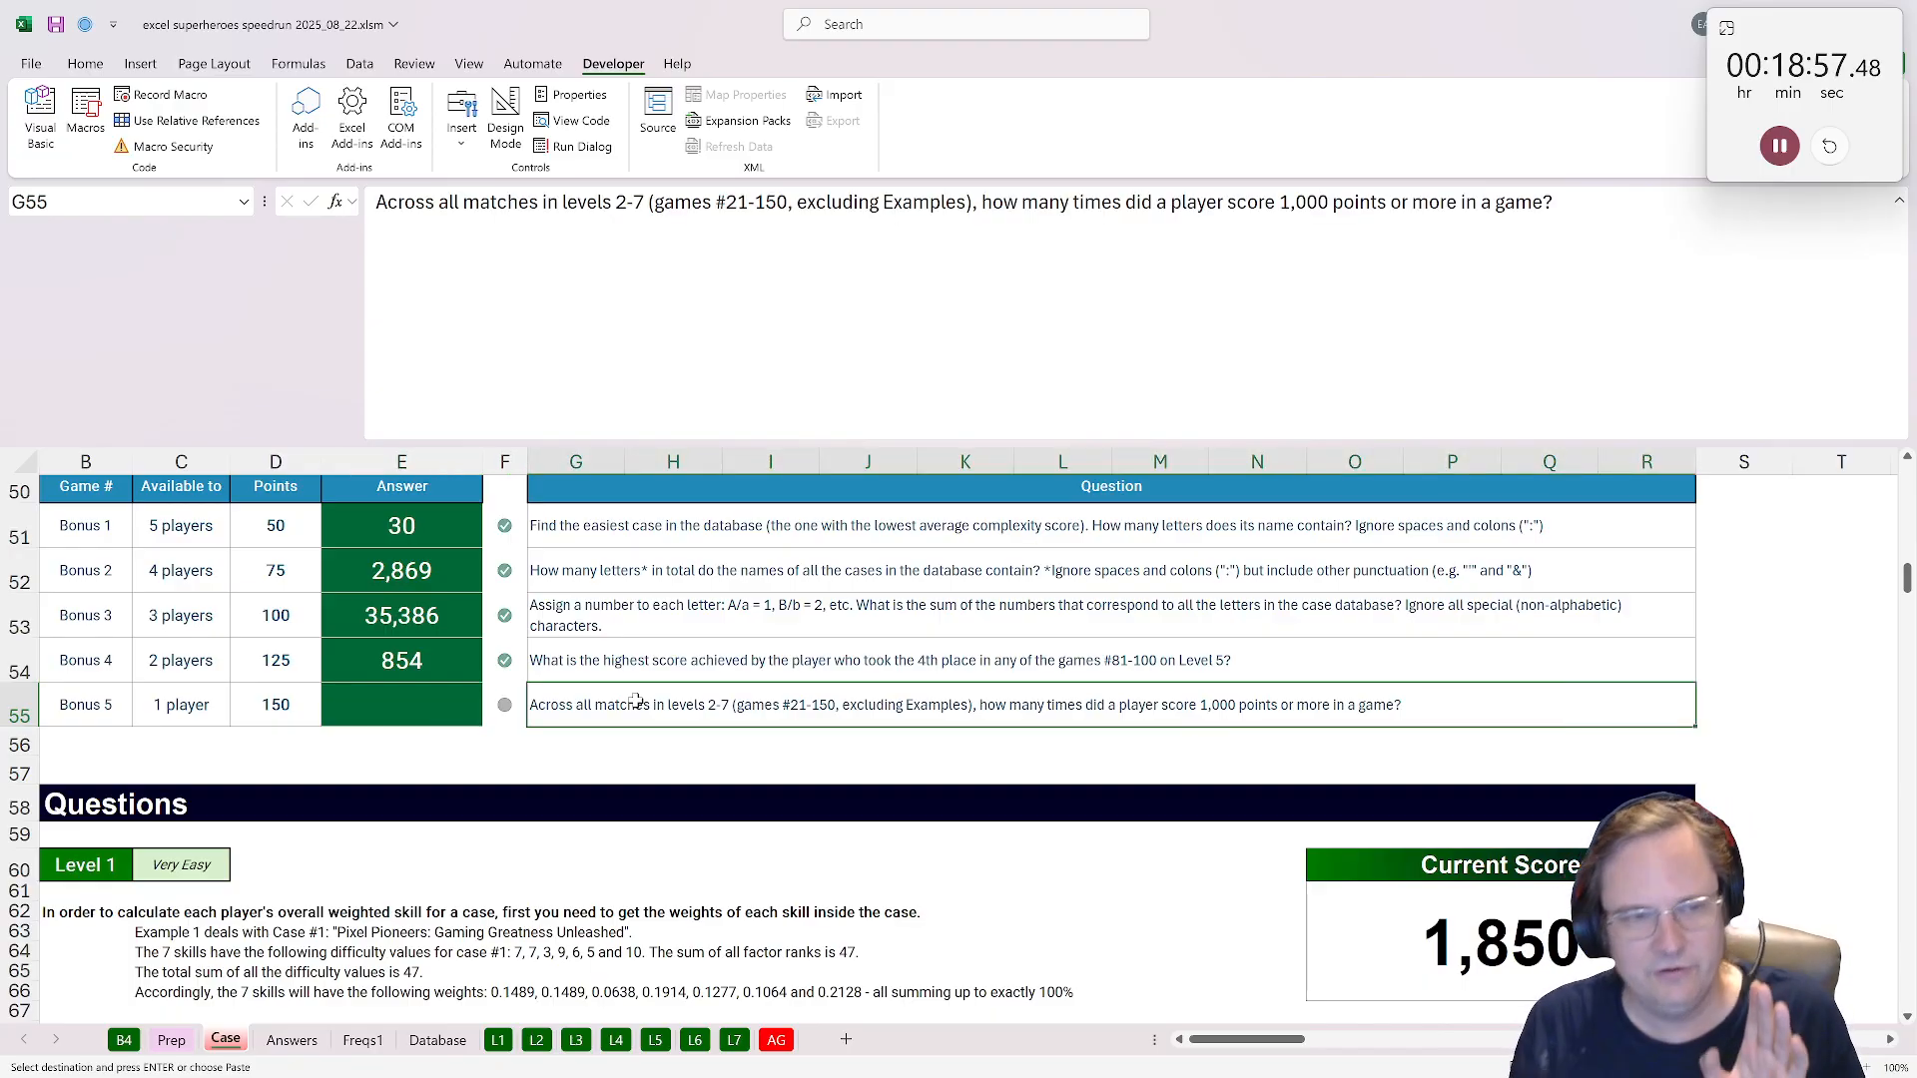
scroll(474, 740, "down", 1)
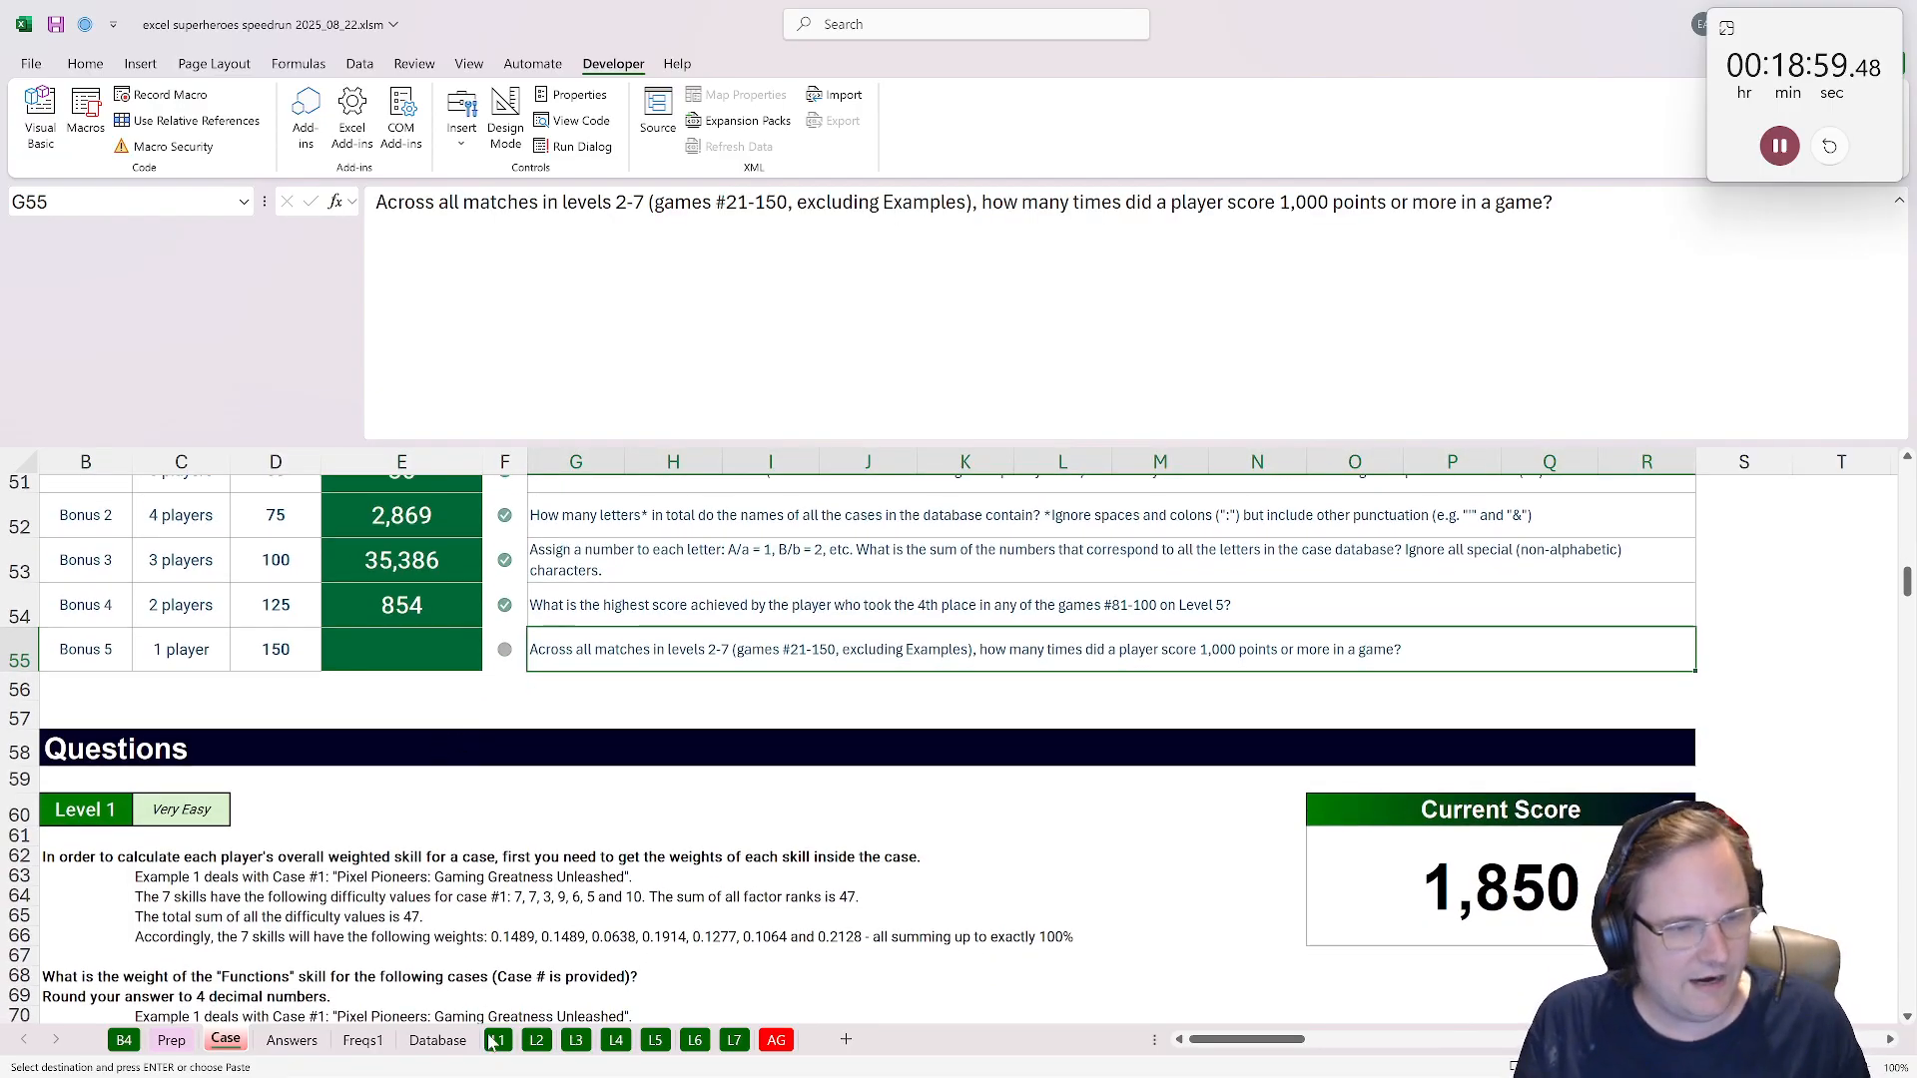
left_click(536, 1040)
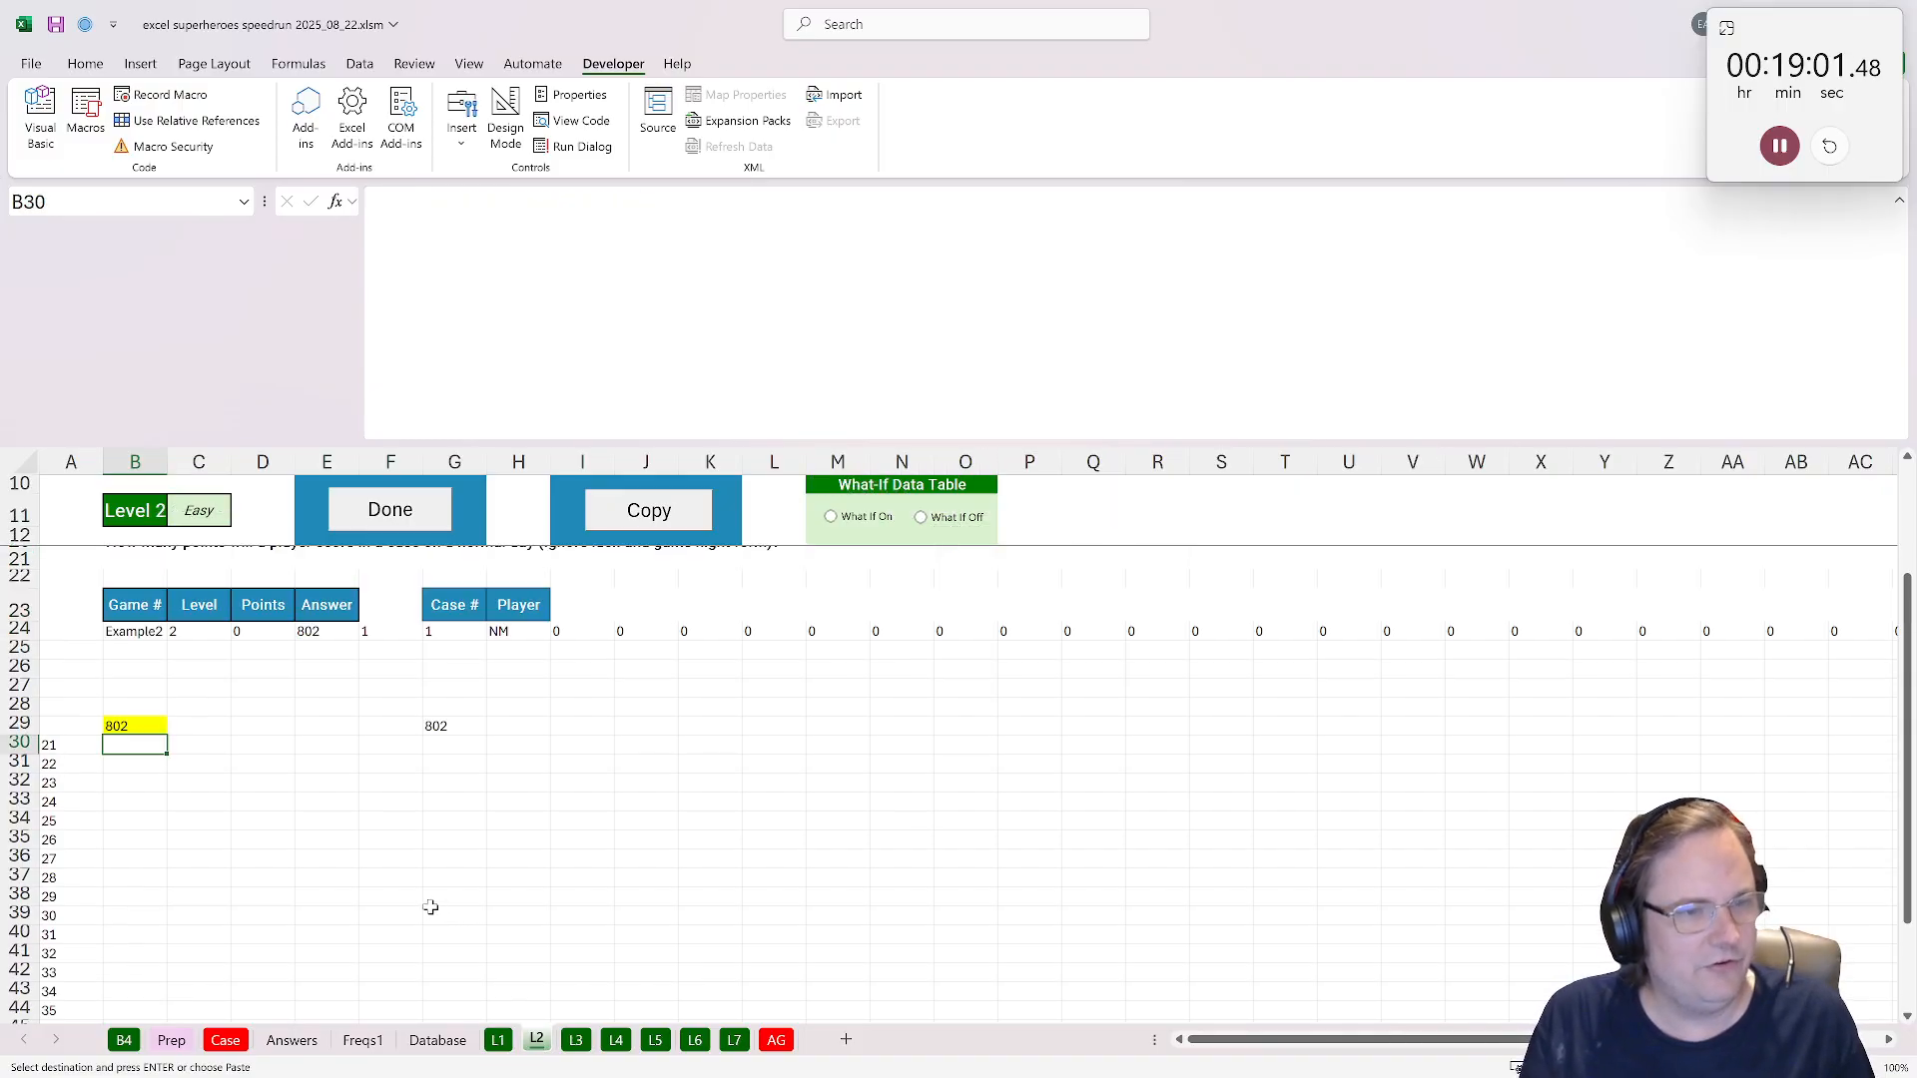
left_click(227, 1045)
left_click(292, 1040)
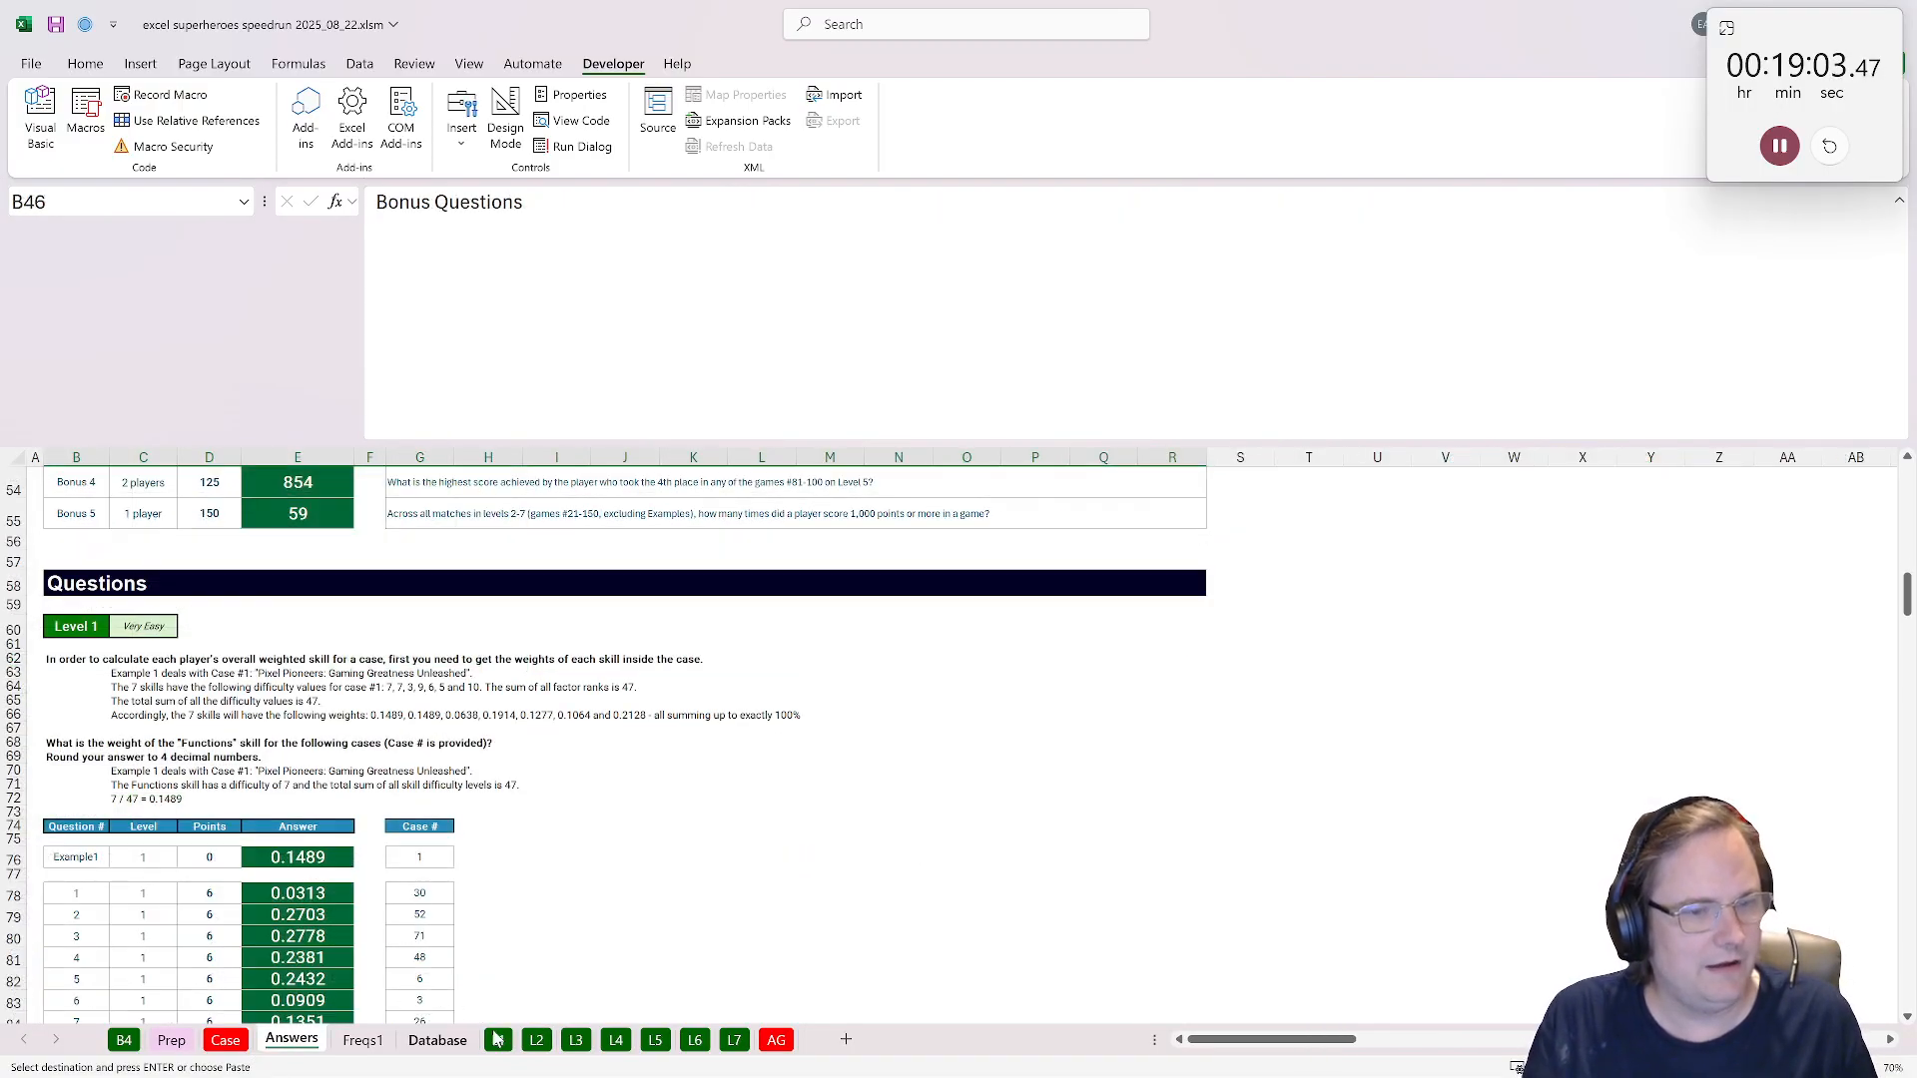
left_click(777, 1040)
scroll(432, 851, "up", 8)
left_click(368, 655)
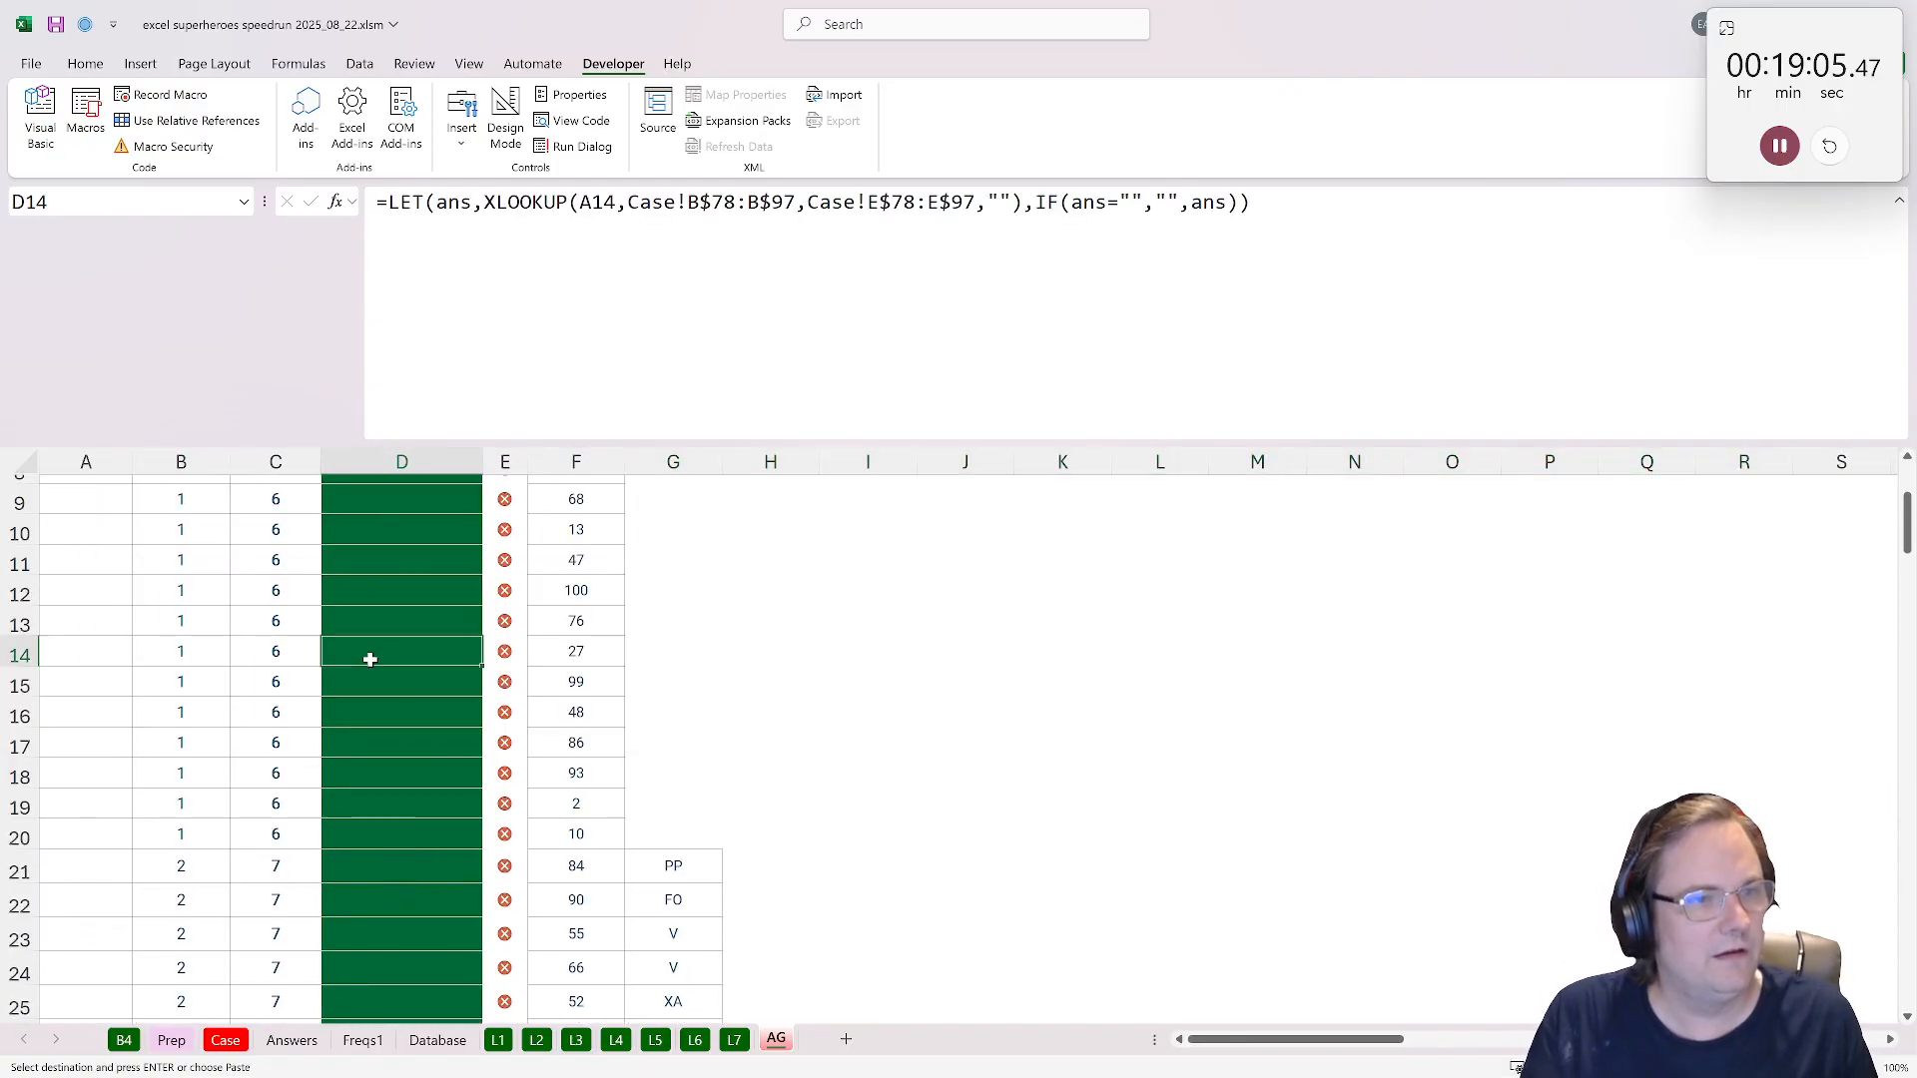
scroll(397, 734, "up", 3)
scroll(308, 812, "down", 20)
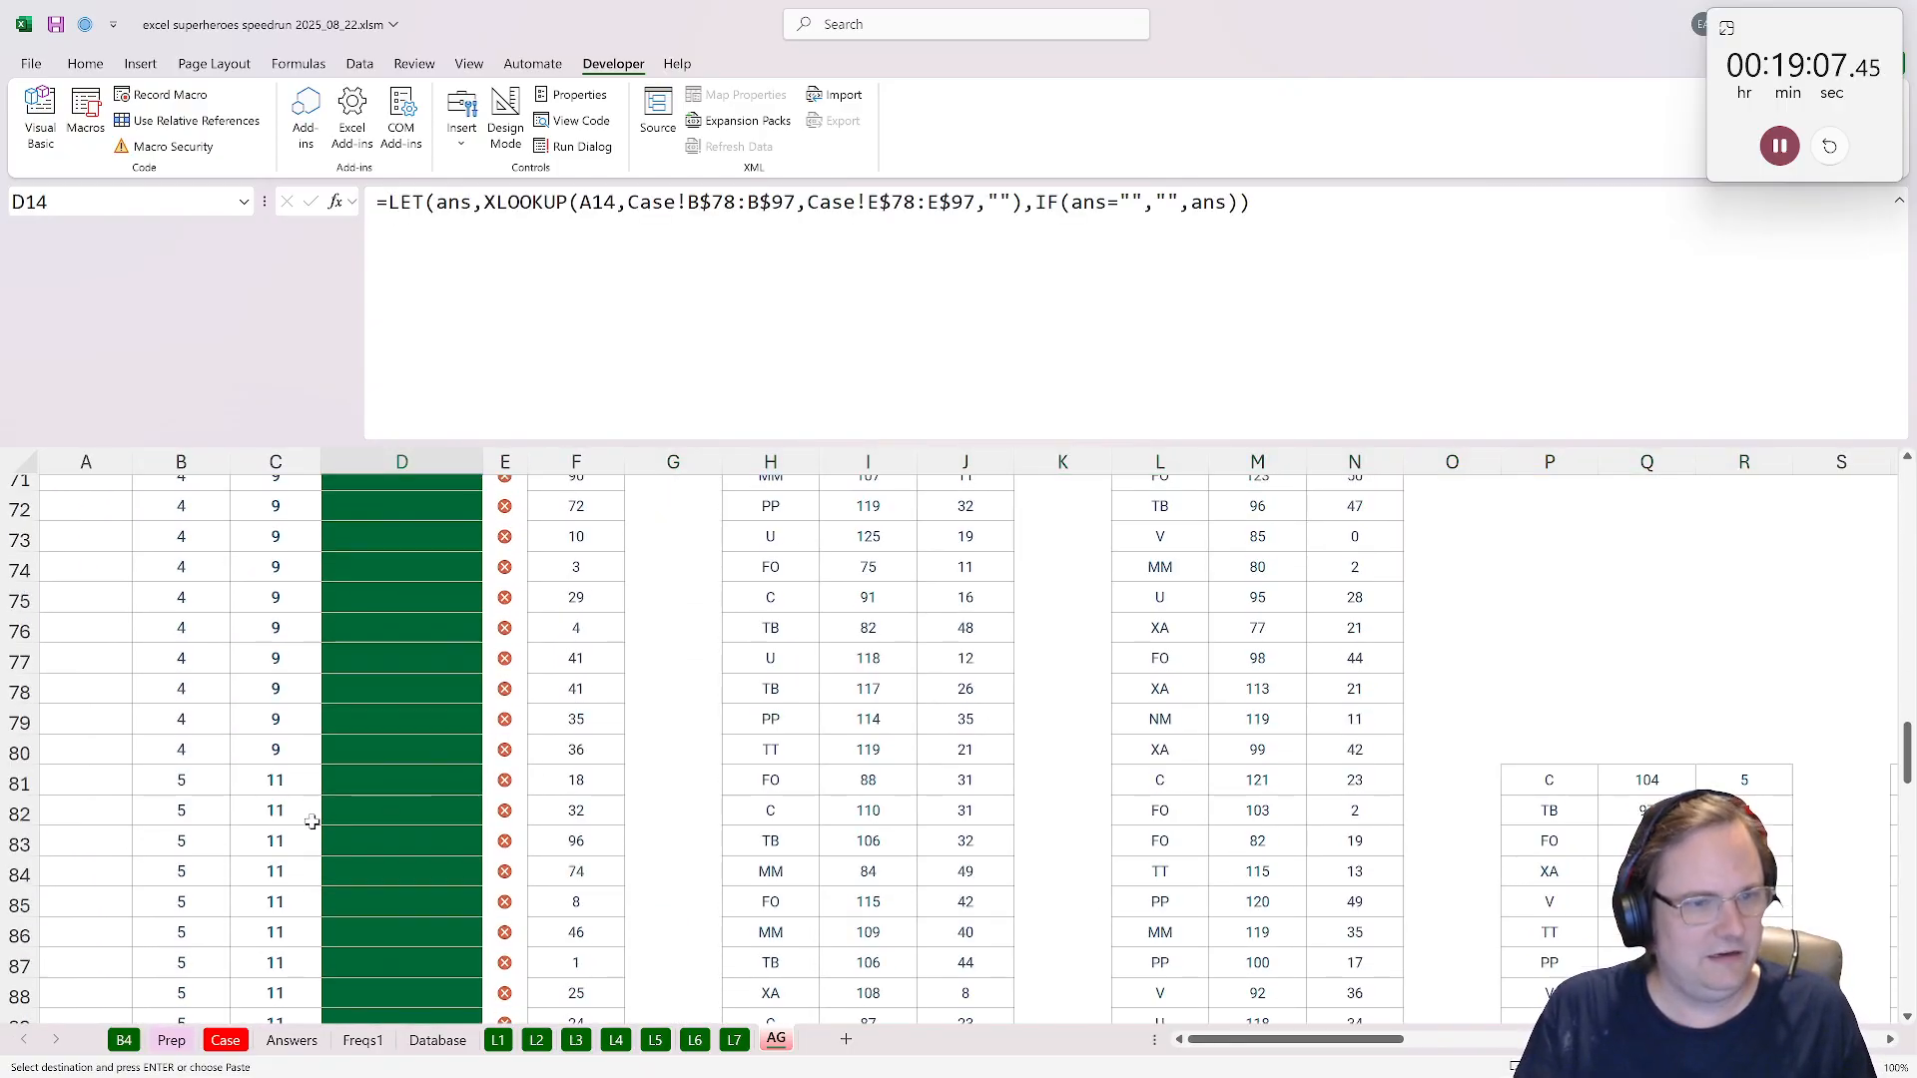
scroll(309, 807, "up", 6)
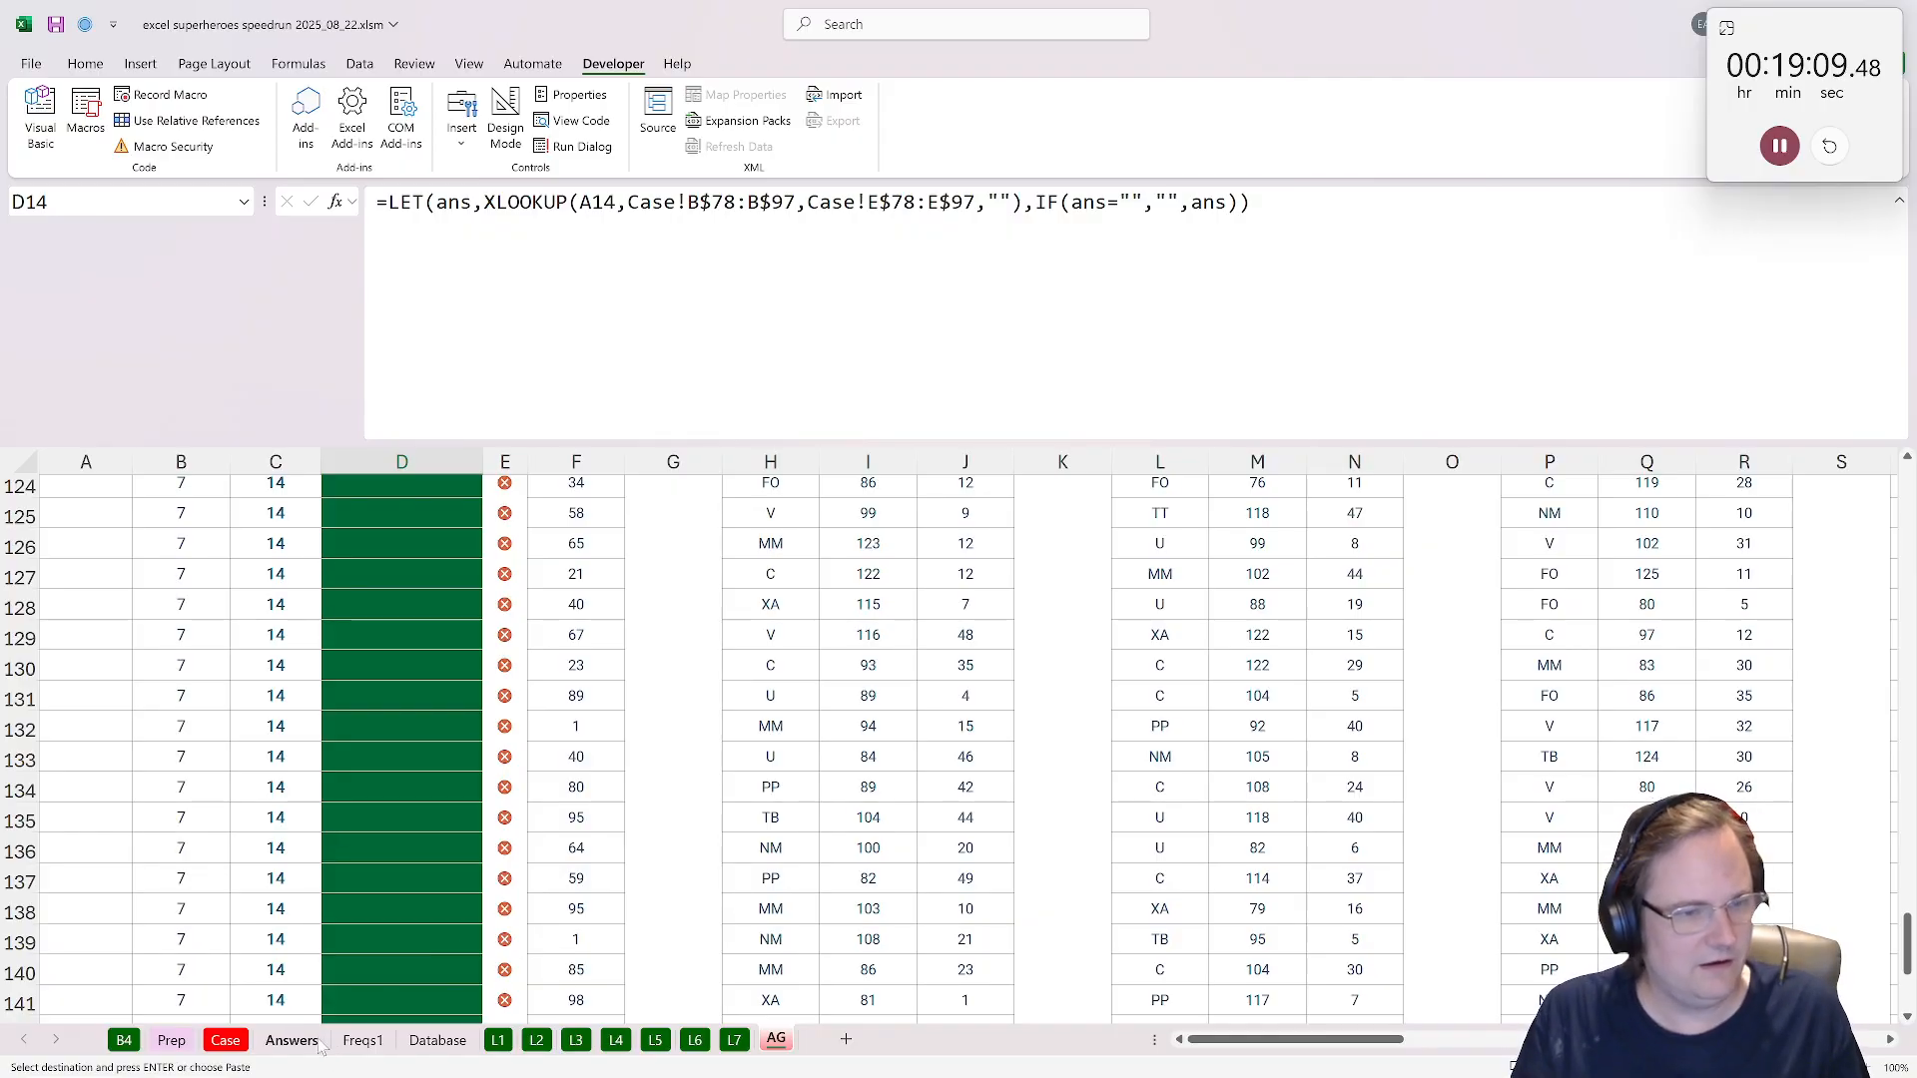
Examine the Level 2 to Level 4 instructions and answers on the Case sheet to see which levels can have scores of 1,000 or more.
left_click(226, 1040)
scroll(283, 859, "down", 17)
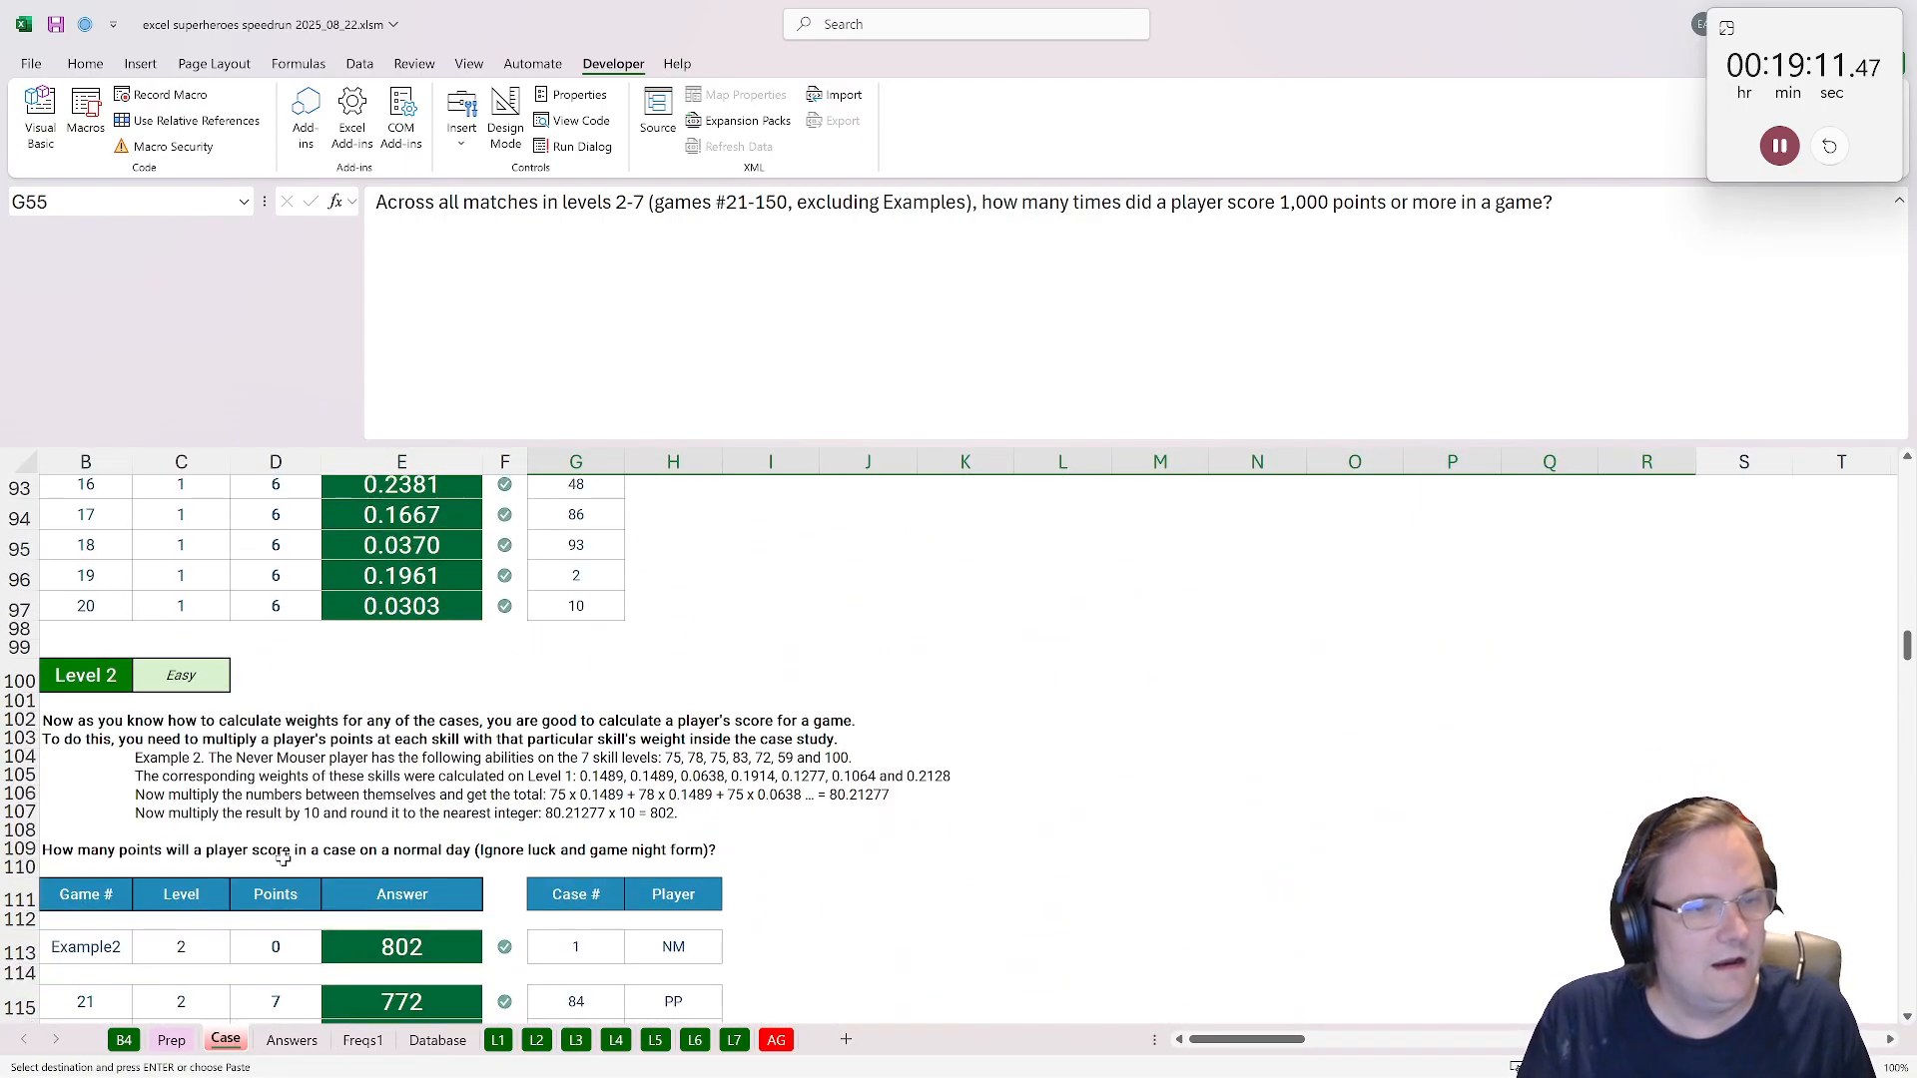
scroll(283, 859, "up", 10)
scroll(279, 829, "down", 10)
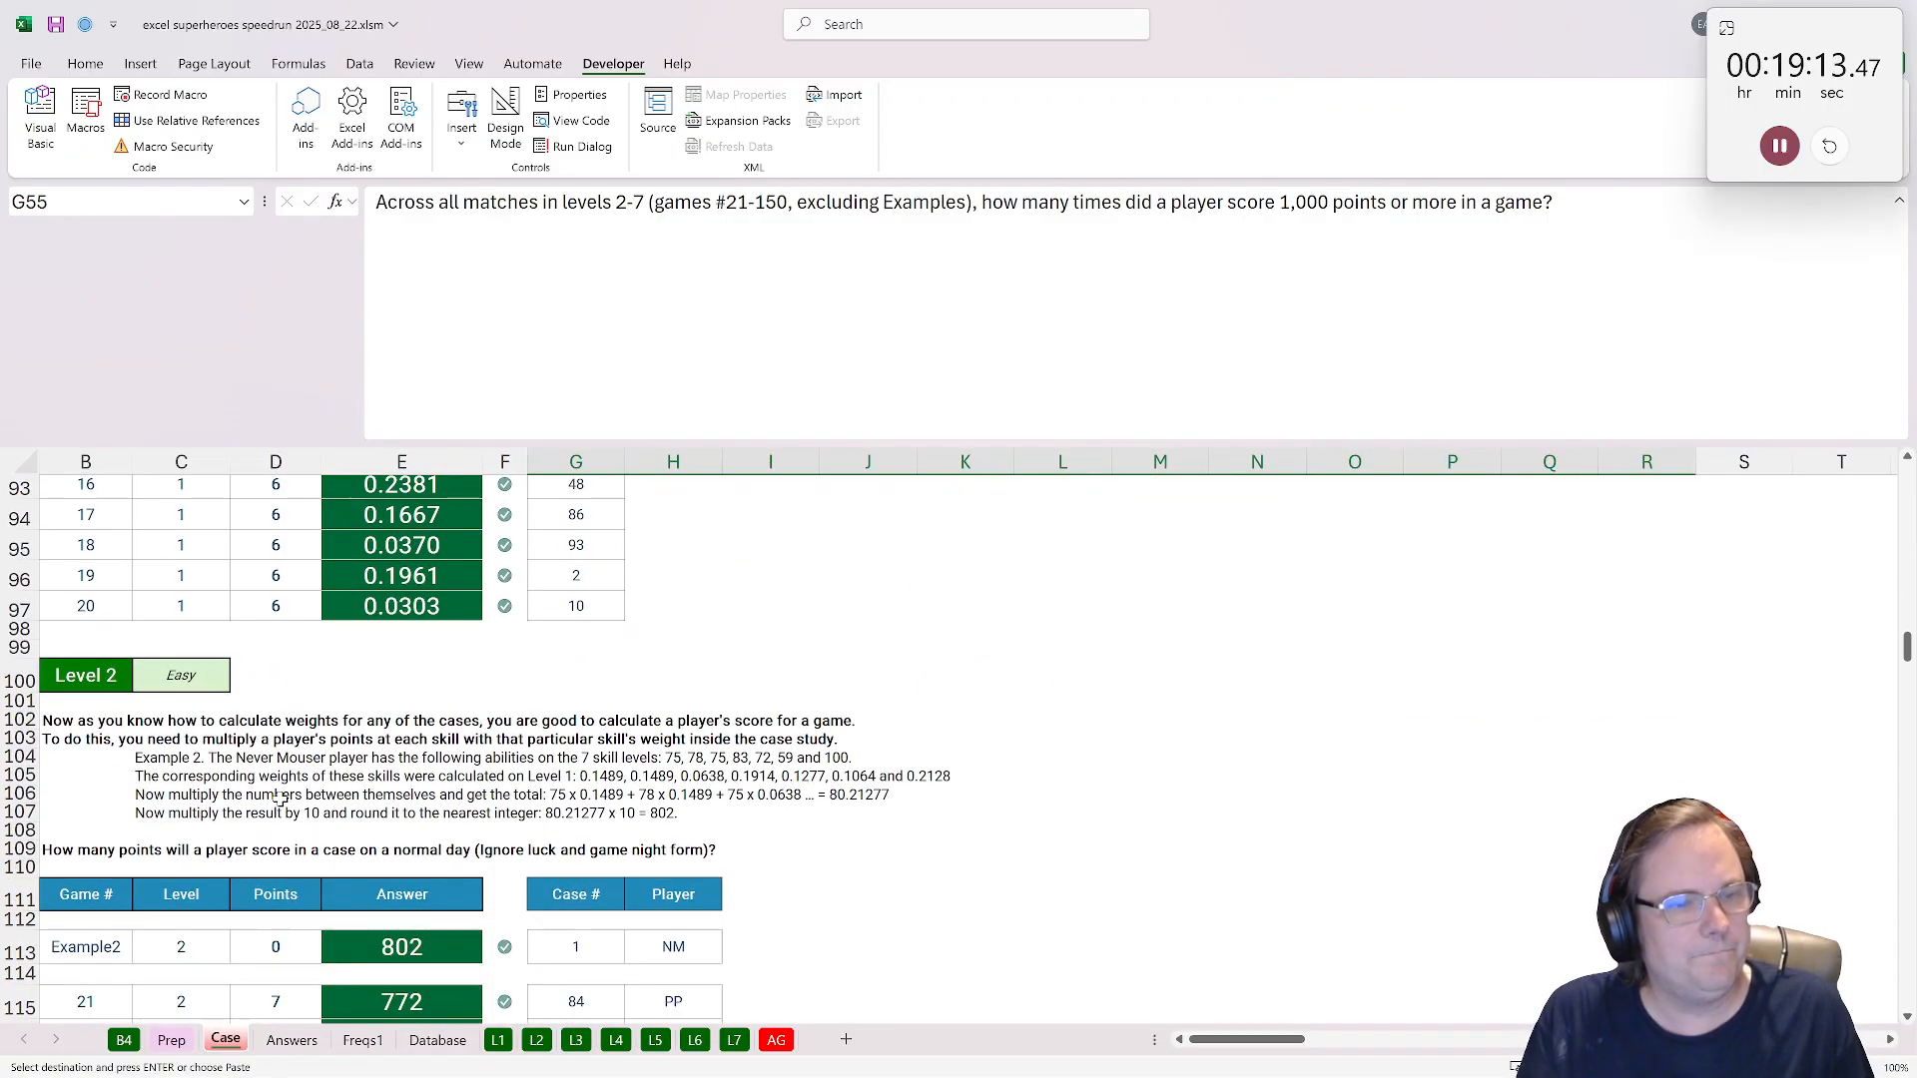
scroll(282, 799, "down", 11)
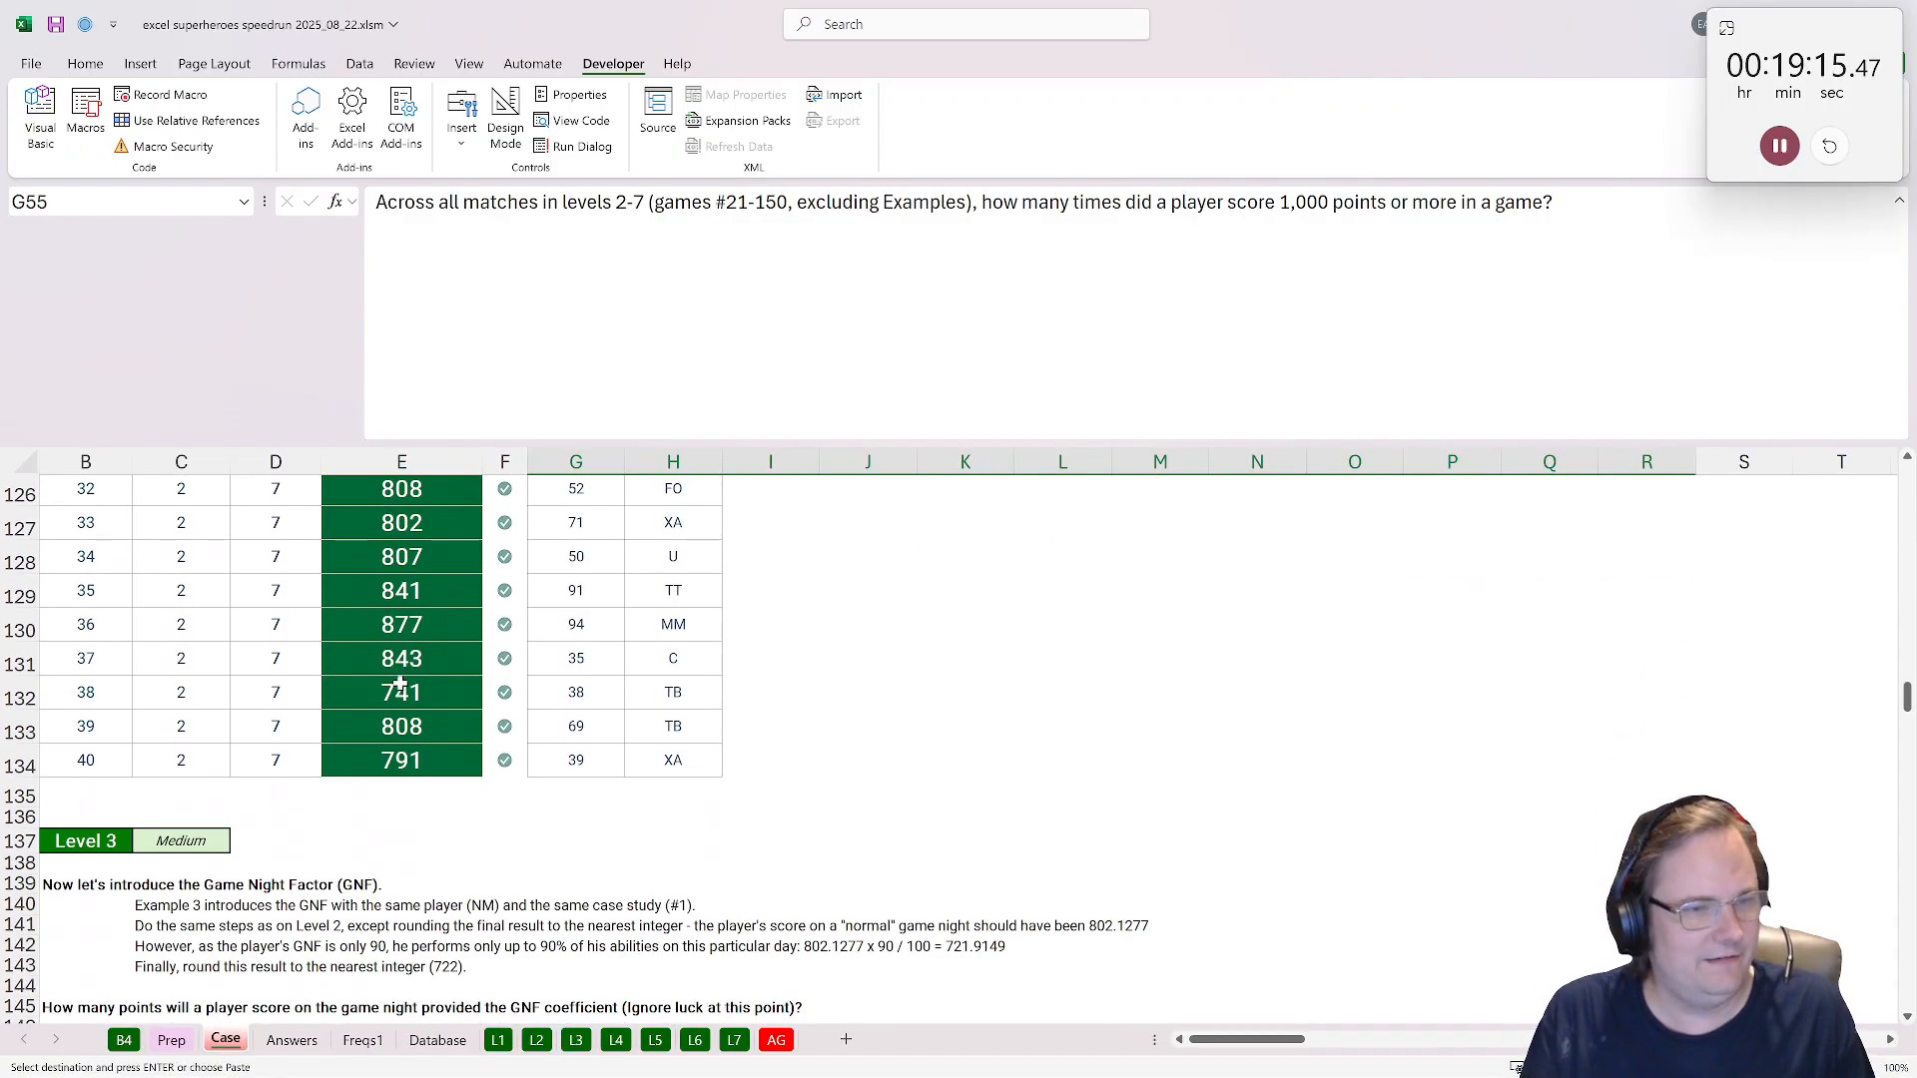
scroll(400, 685, "down", 6)
scroll(404, 699, "up", 2)
scroll(410, 709, "down", 4)
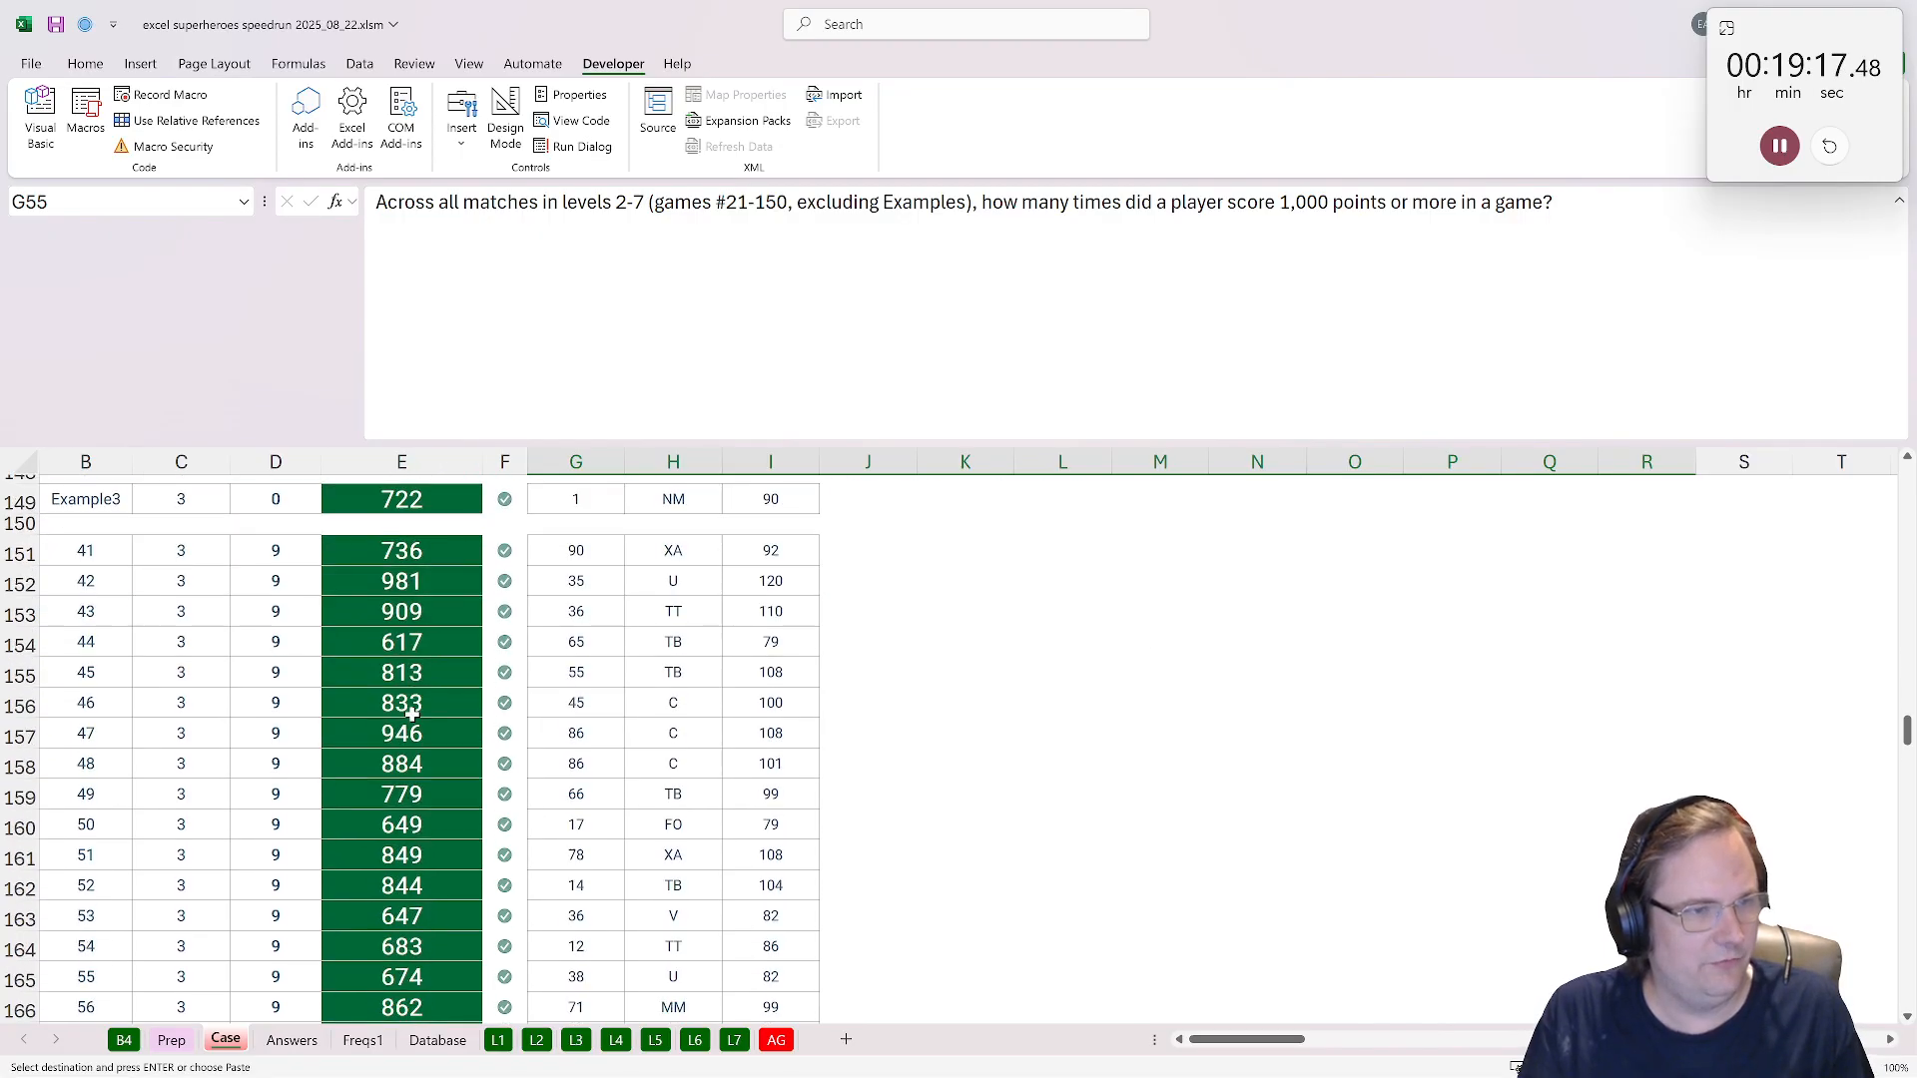
scroll(409, 714, "down", 13)
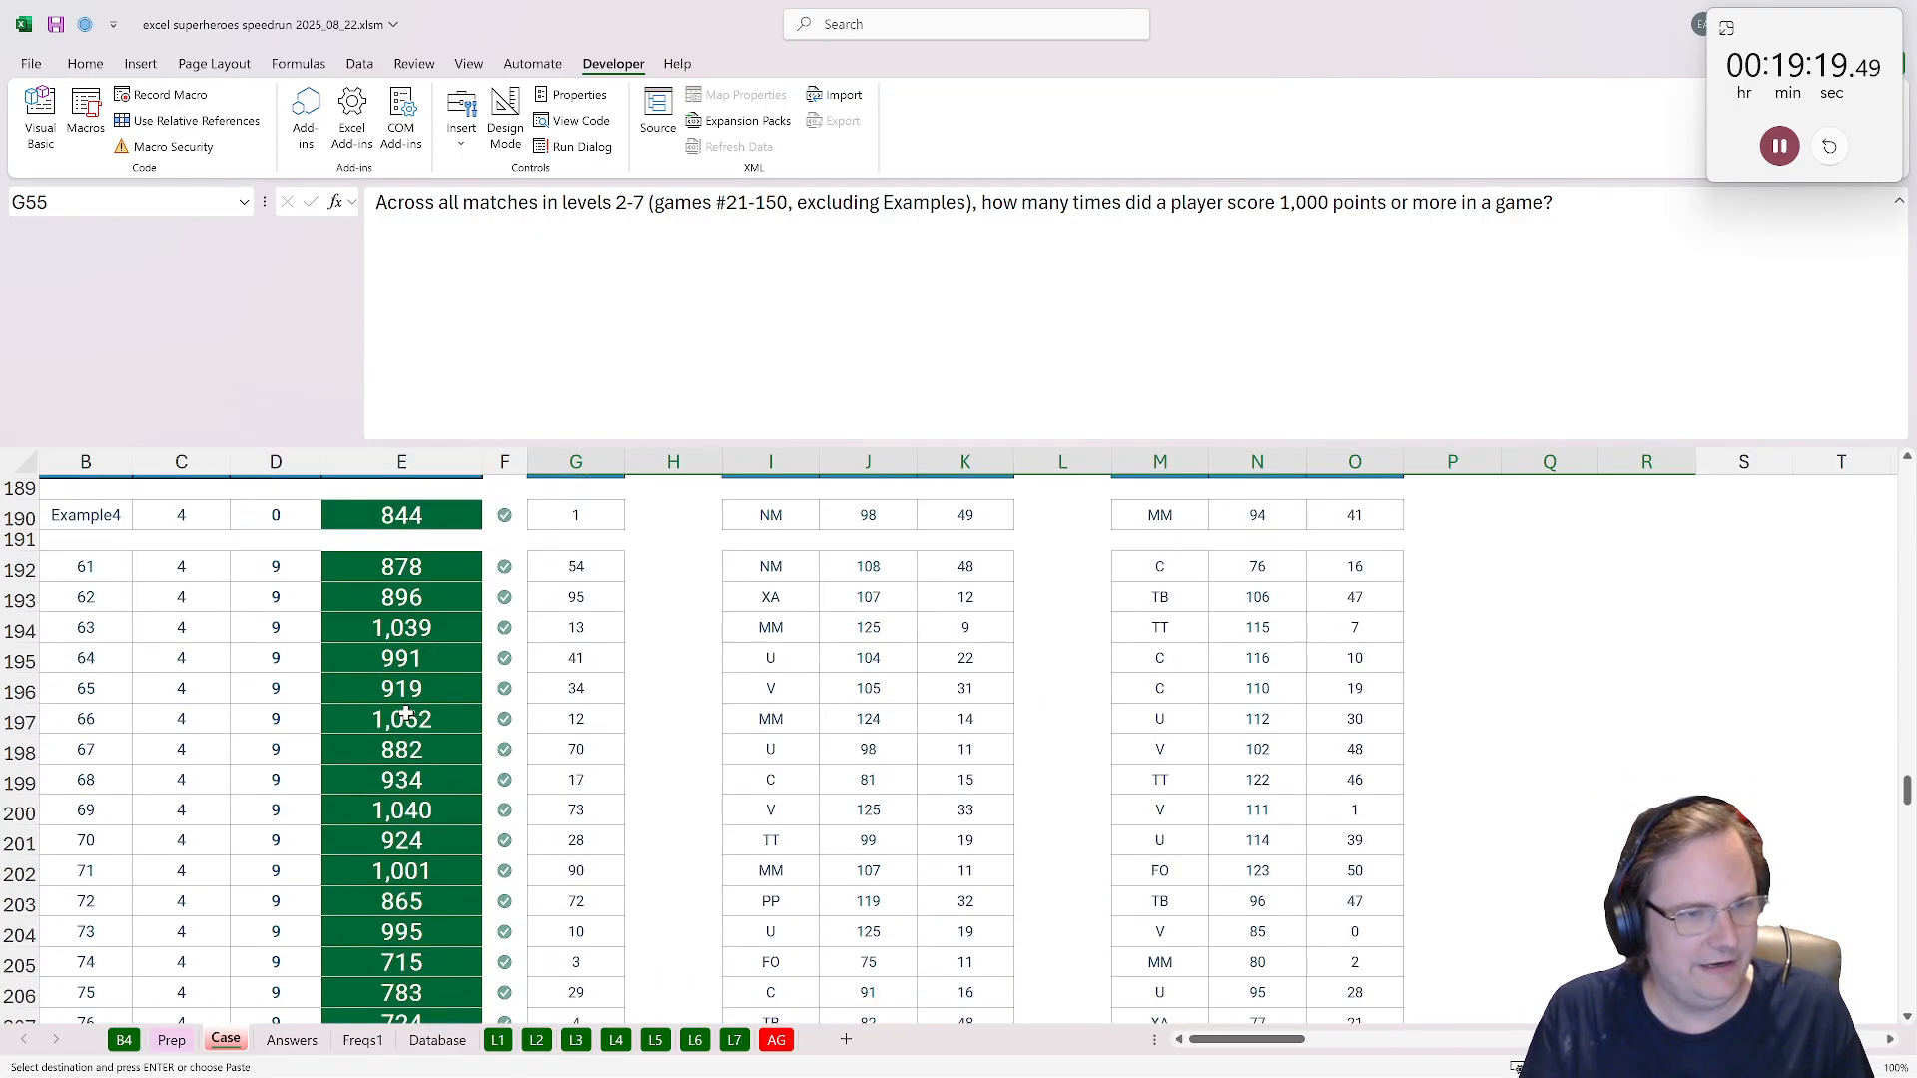
scroll(407, 713, "up", 6)
Replace the formula in B29 of the L4 sheet with =COUNTIF(L28:L37,">=1000").
left_click(85, 532)
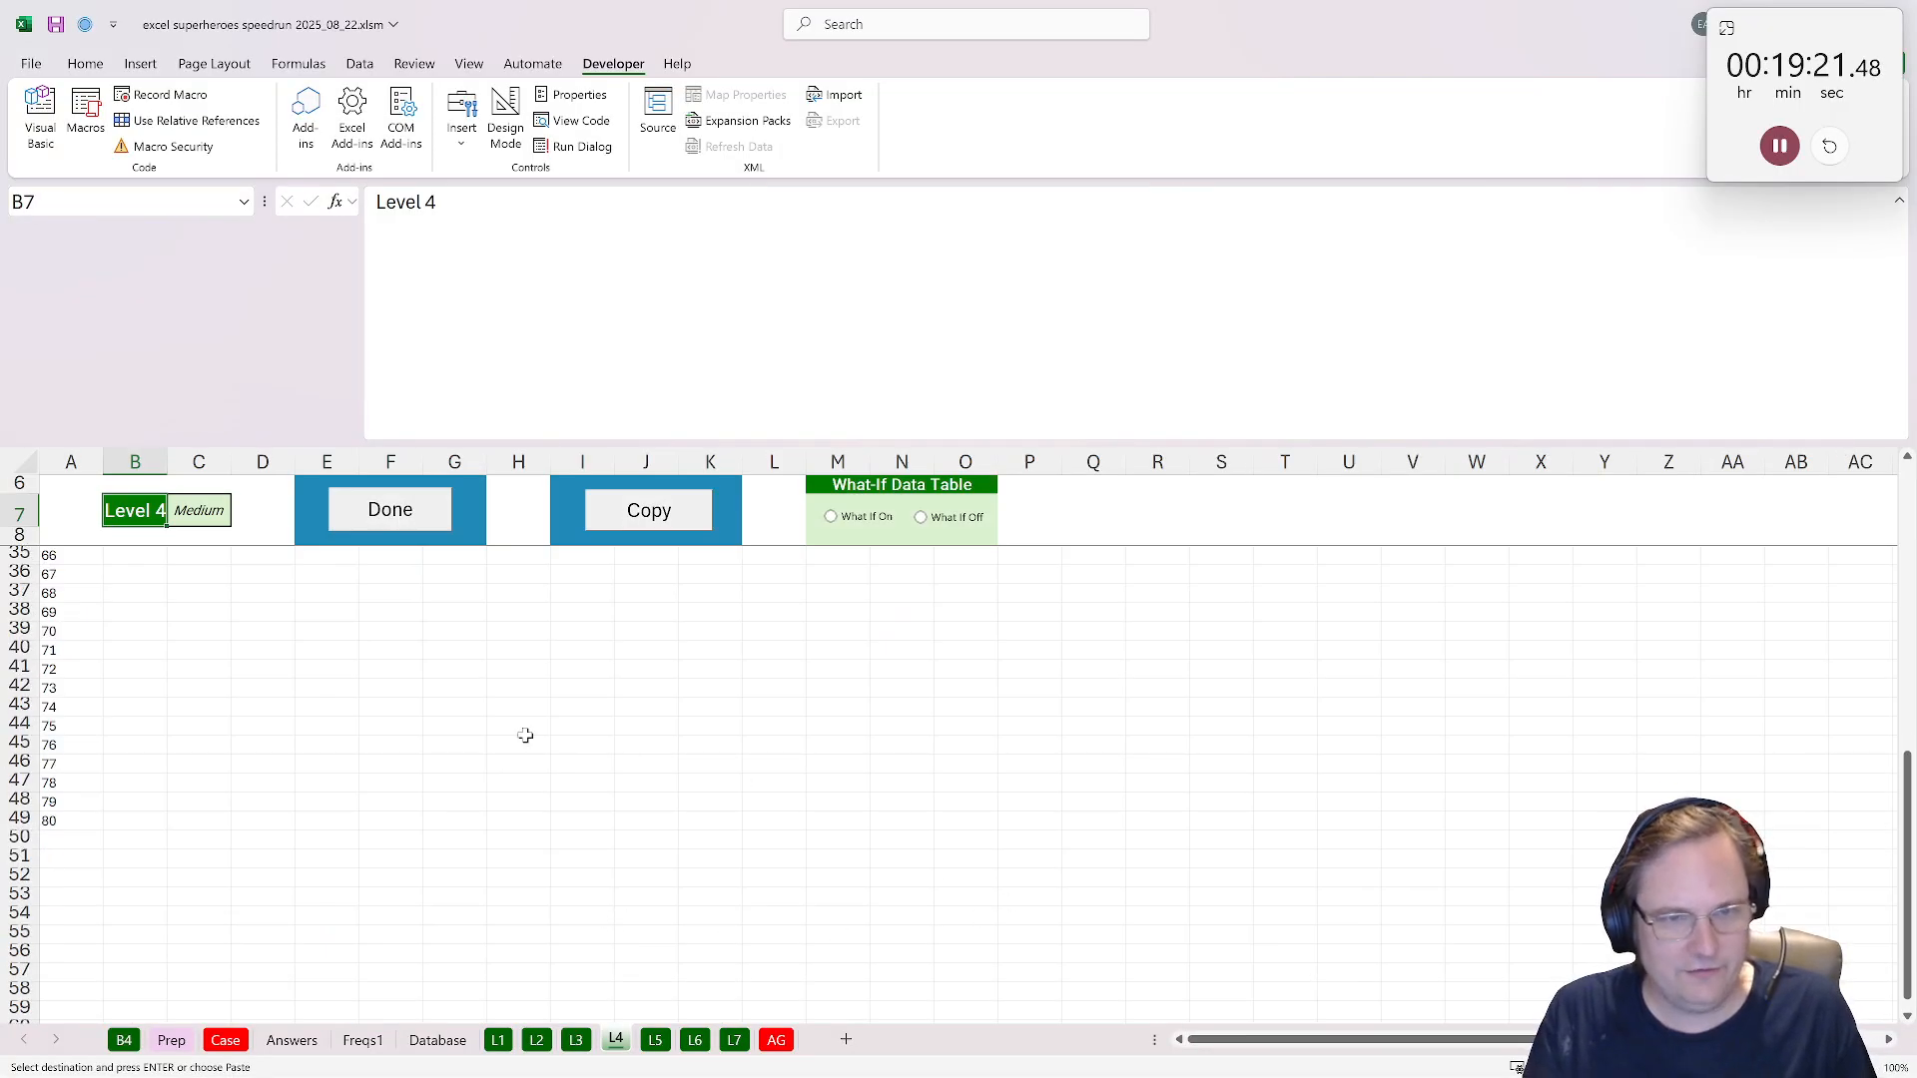
left_click(575, 1040)
left_click(615, 1041)
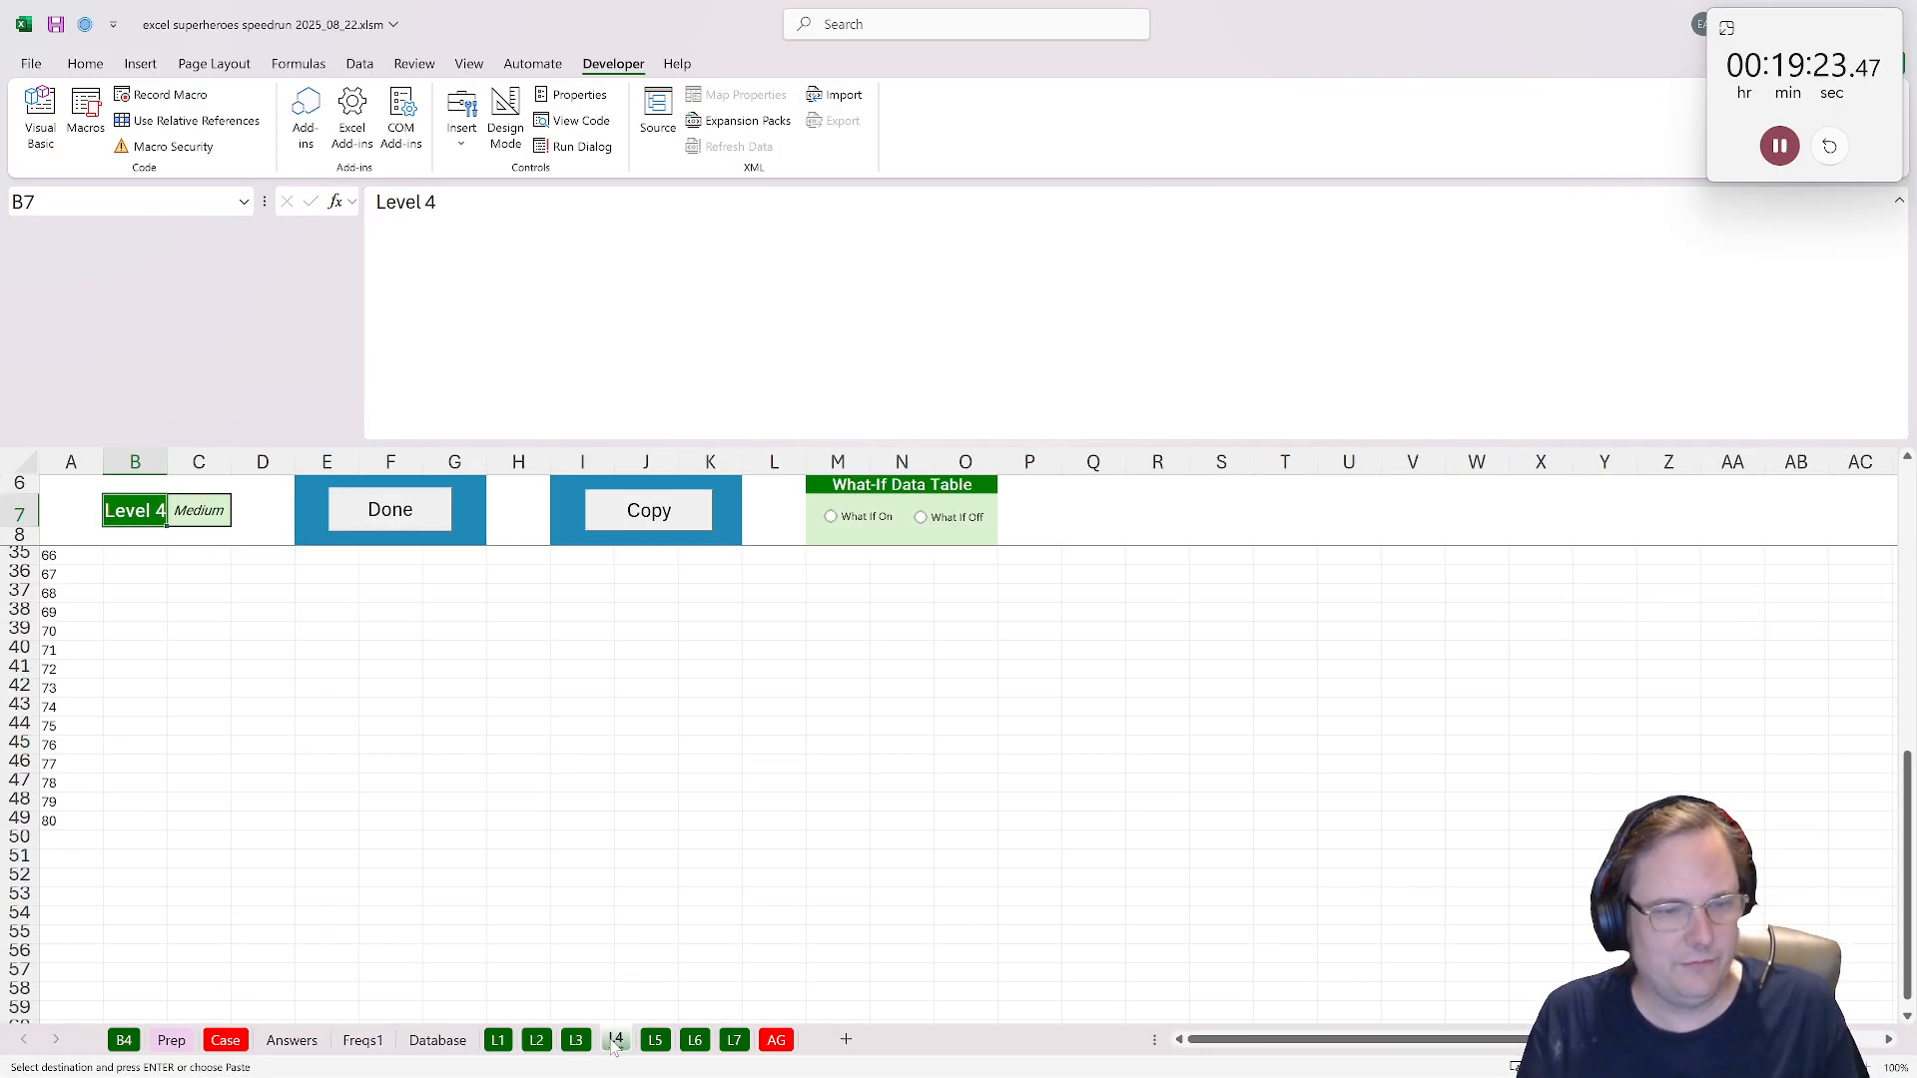
scroll(314, 844, "up", 5)
scroll(240, 828, "down", 1)
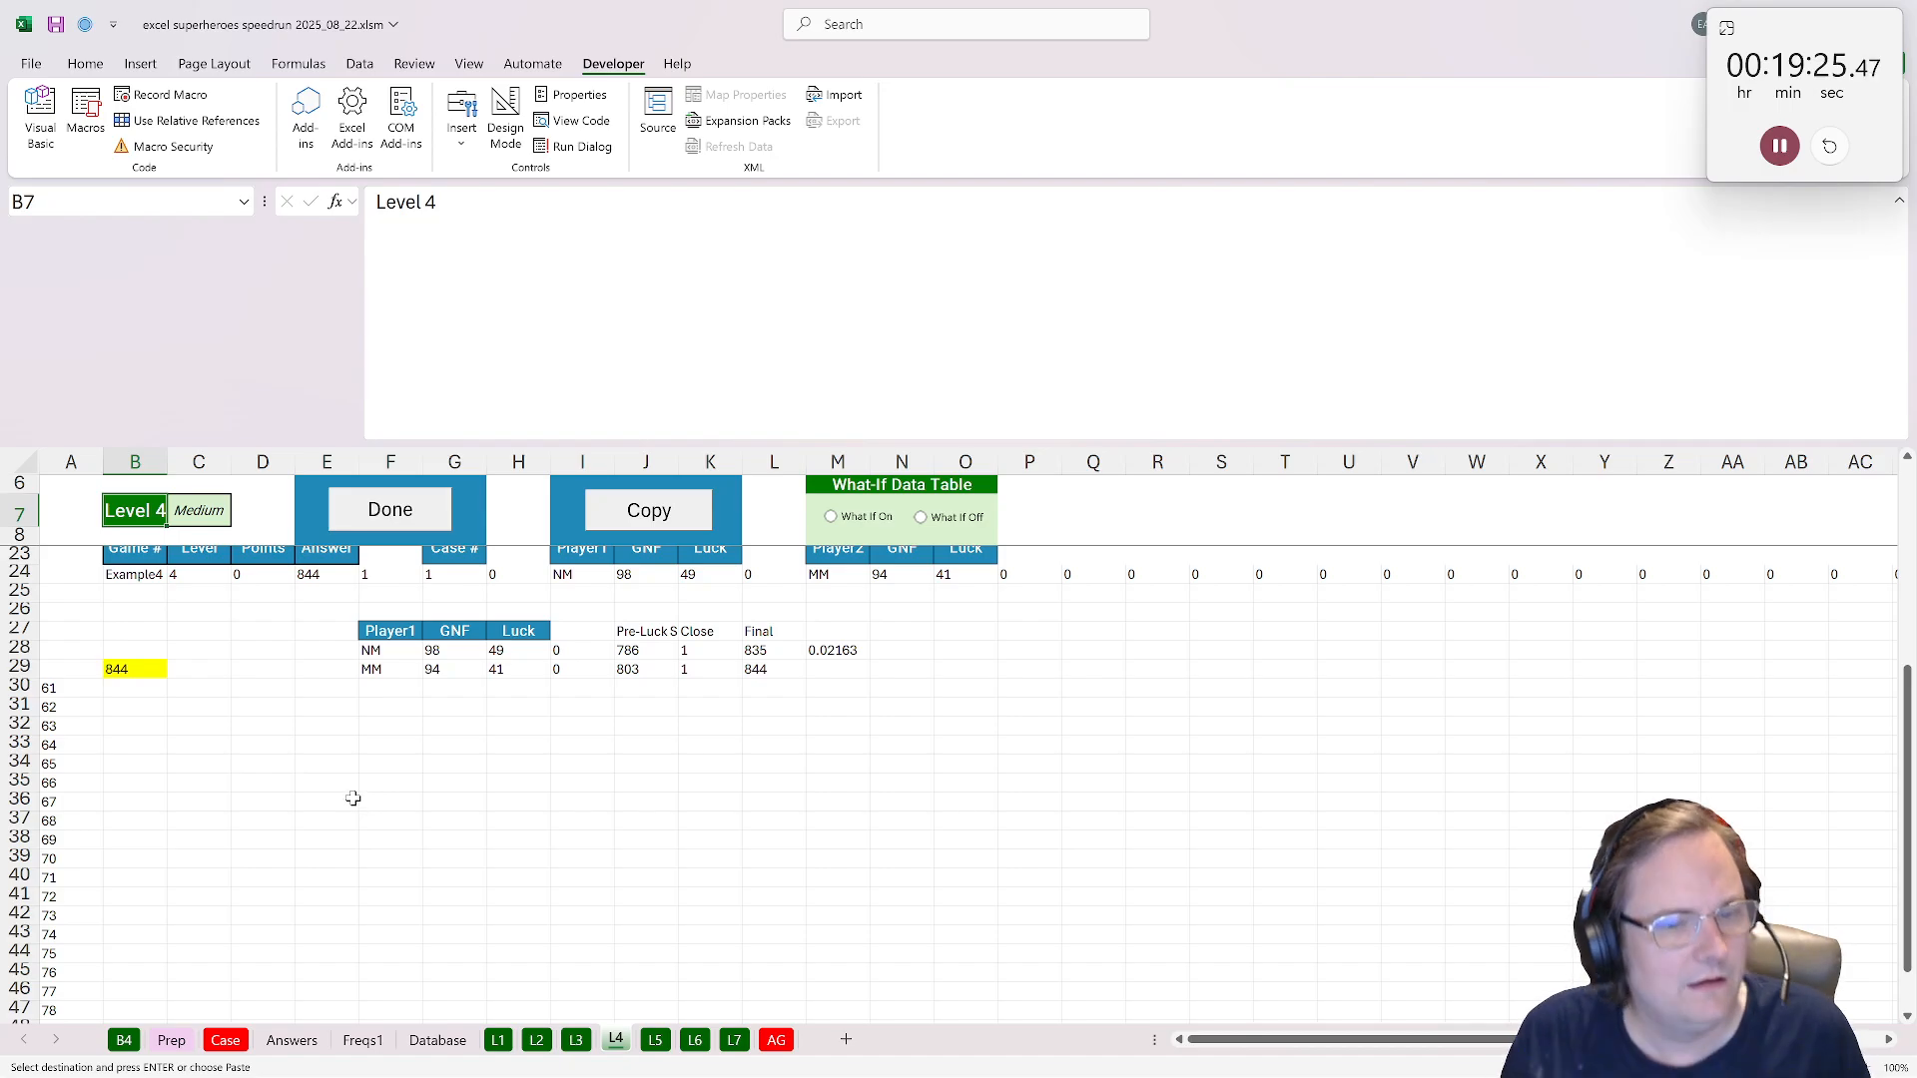
scroll(352, 799, "up", 1)
left_click(129, 744)
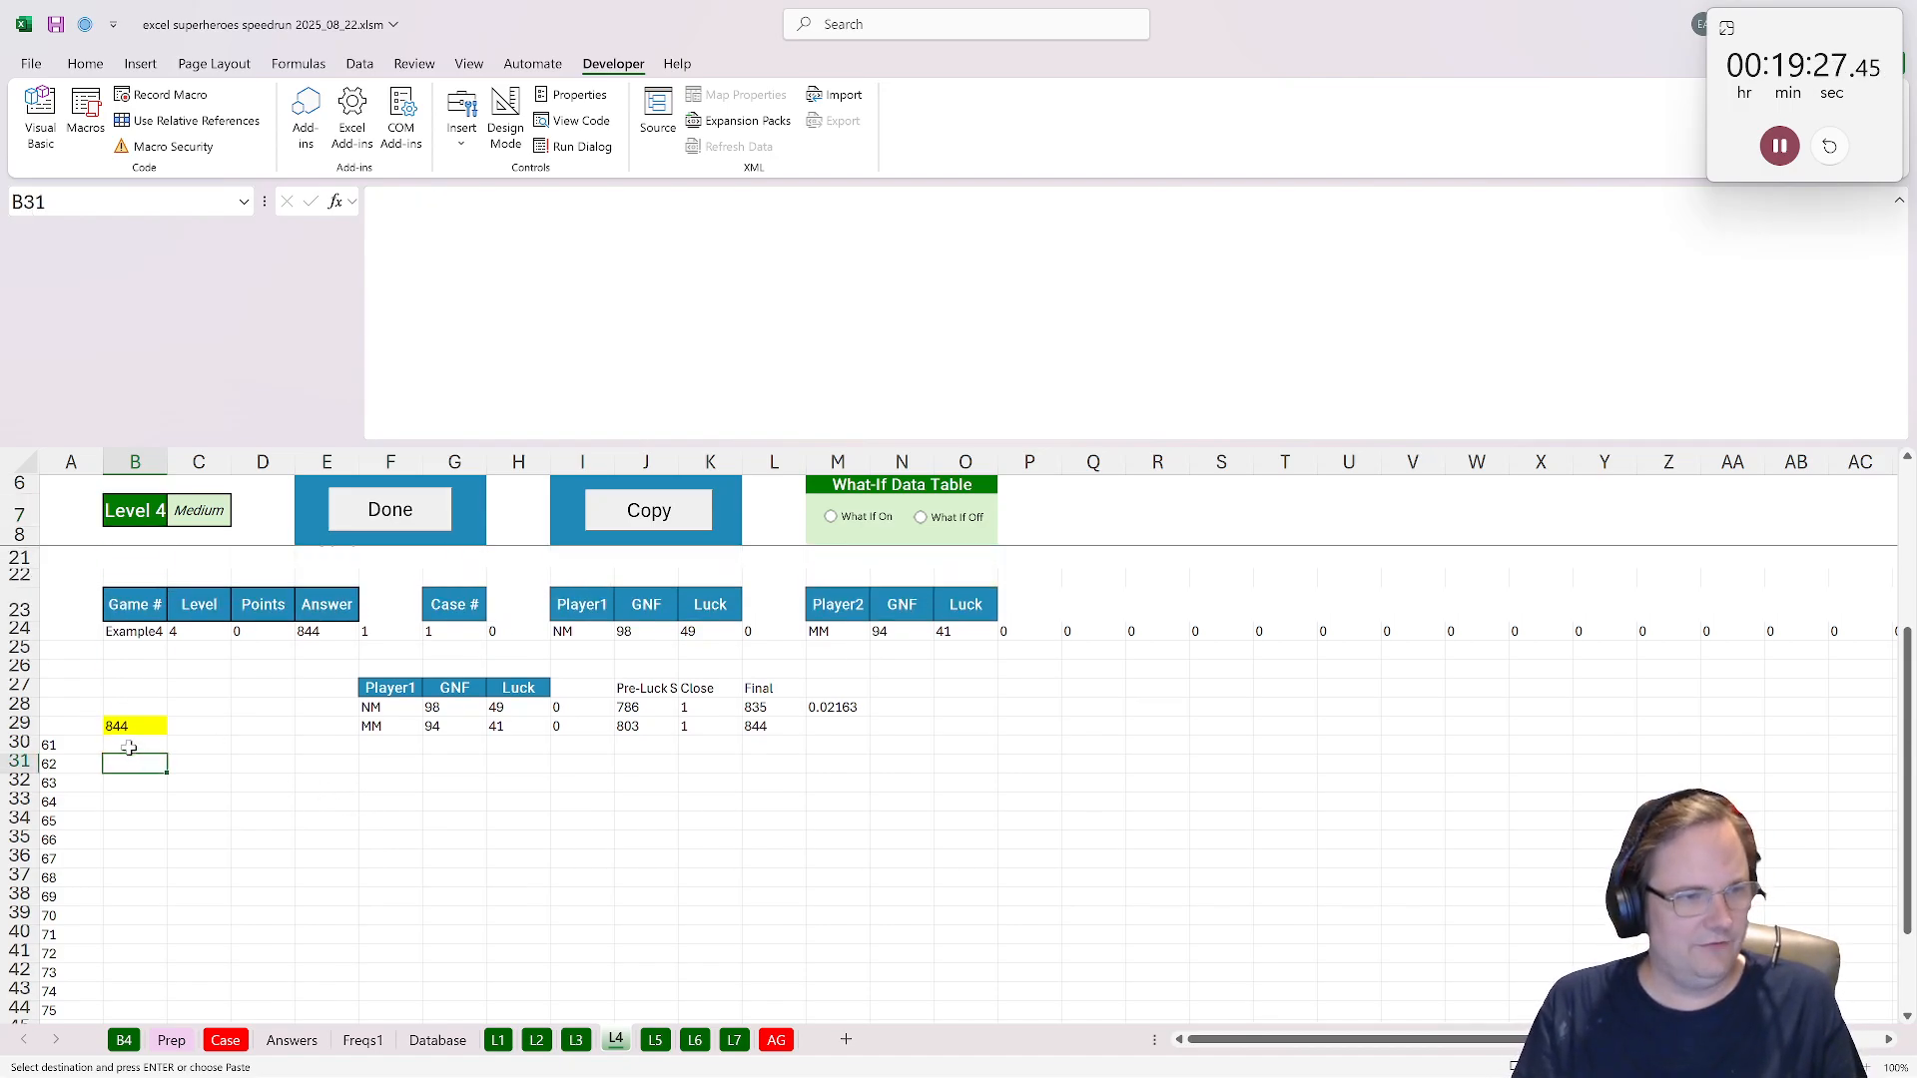
key("Escape")
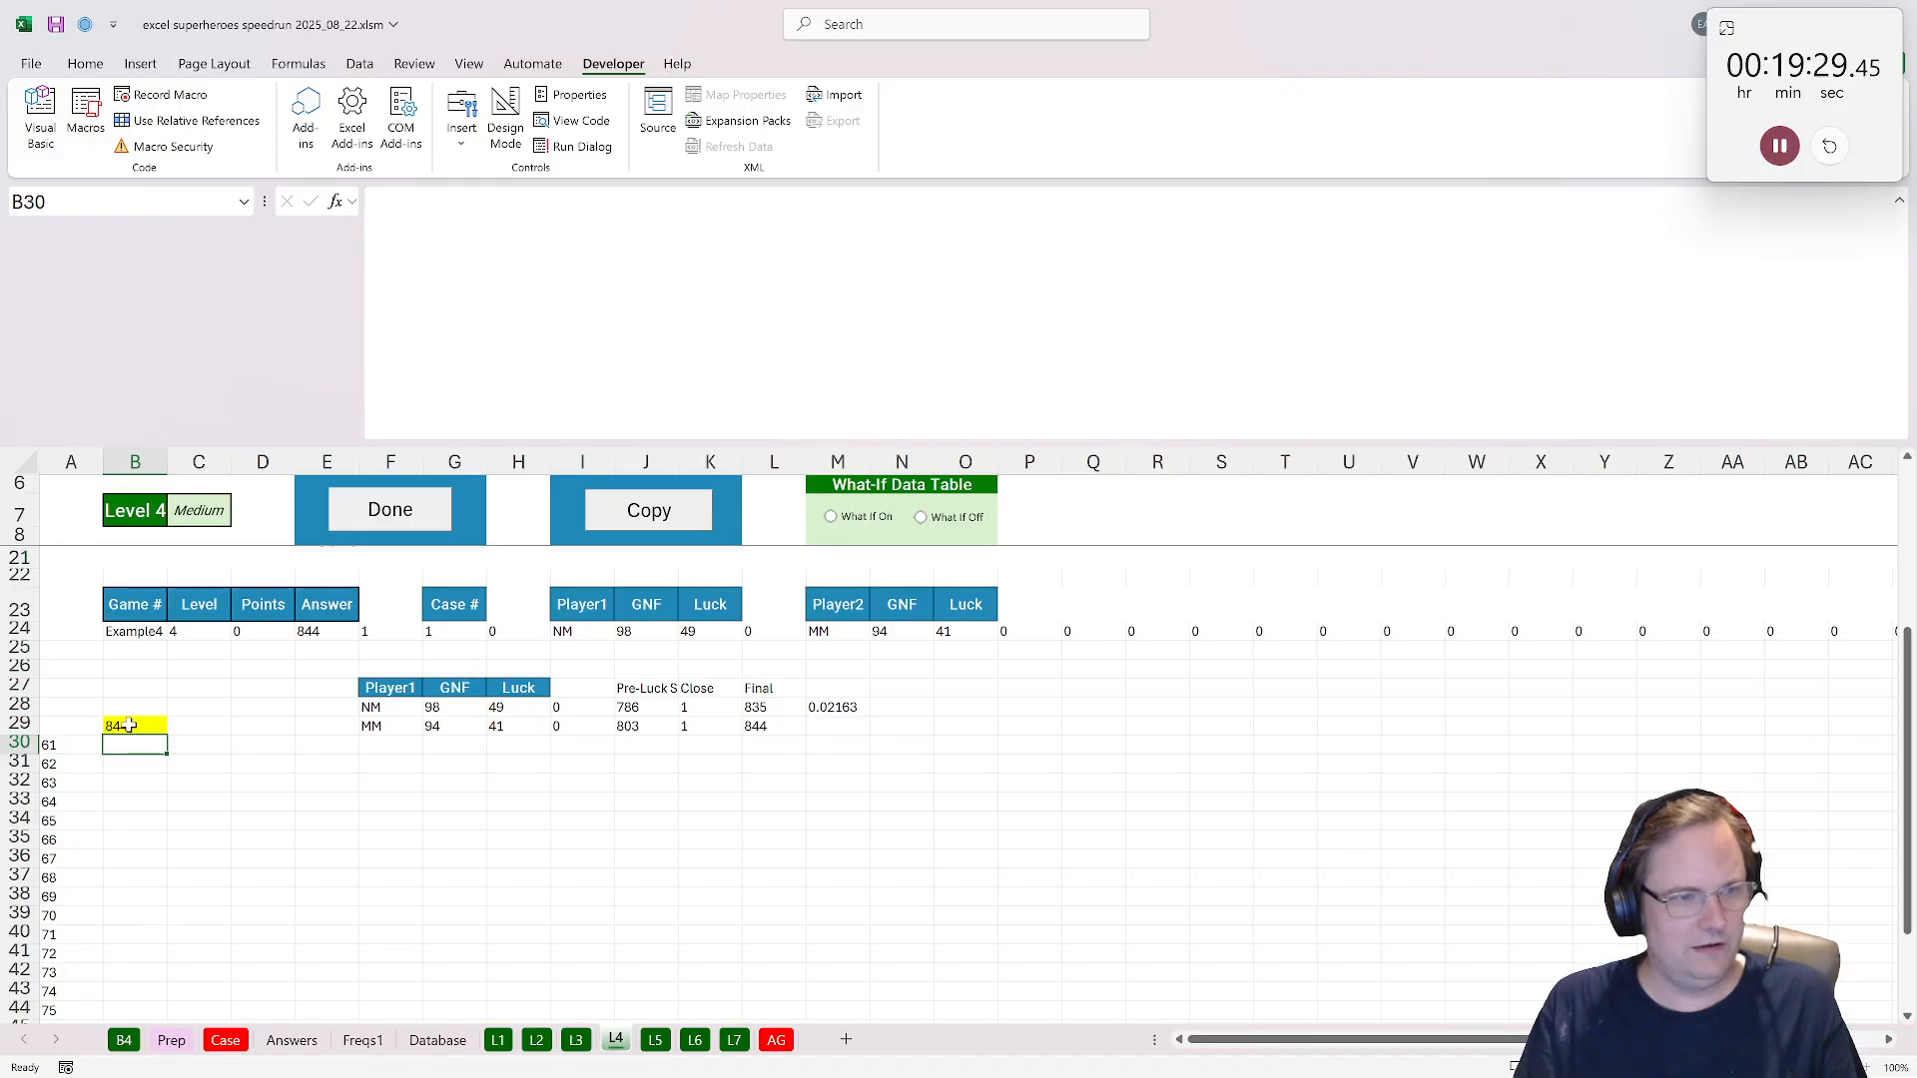
left_click(137, 726)
left_click_drag(533, 208, 192, 274)
type("=countif(")
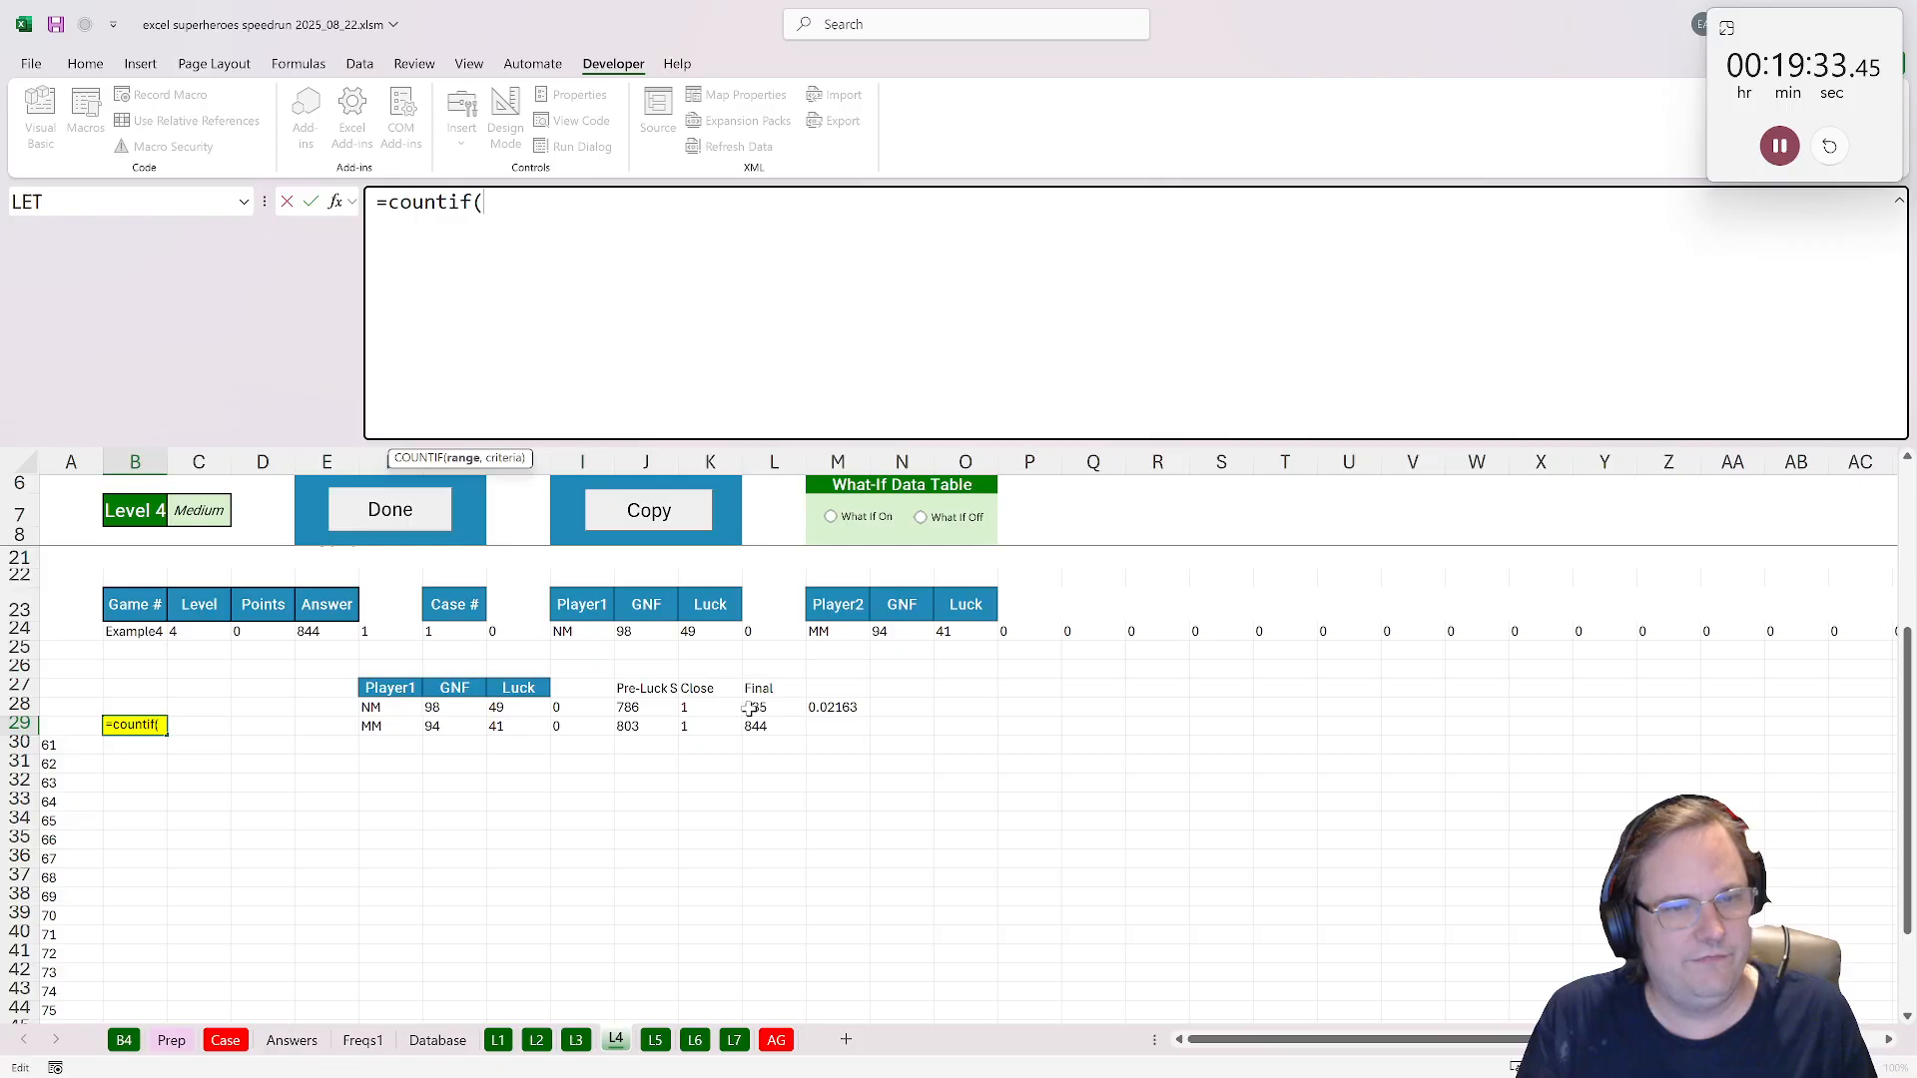
left_click_drag(749, 707, 777, 876)
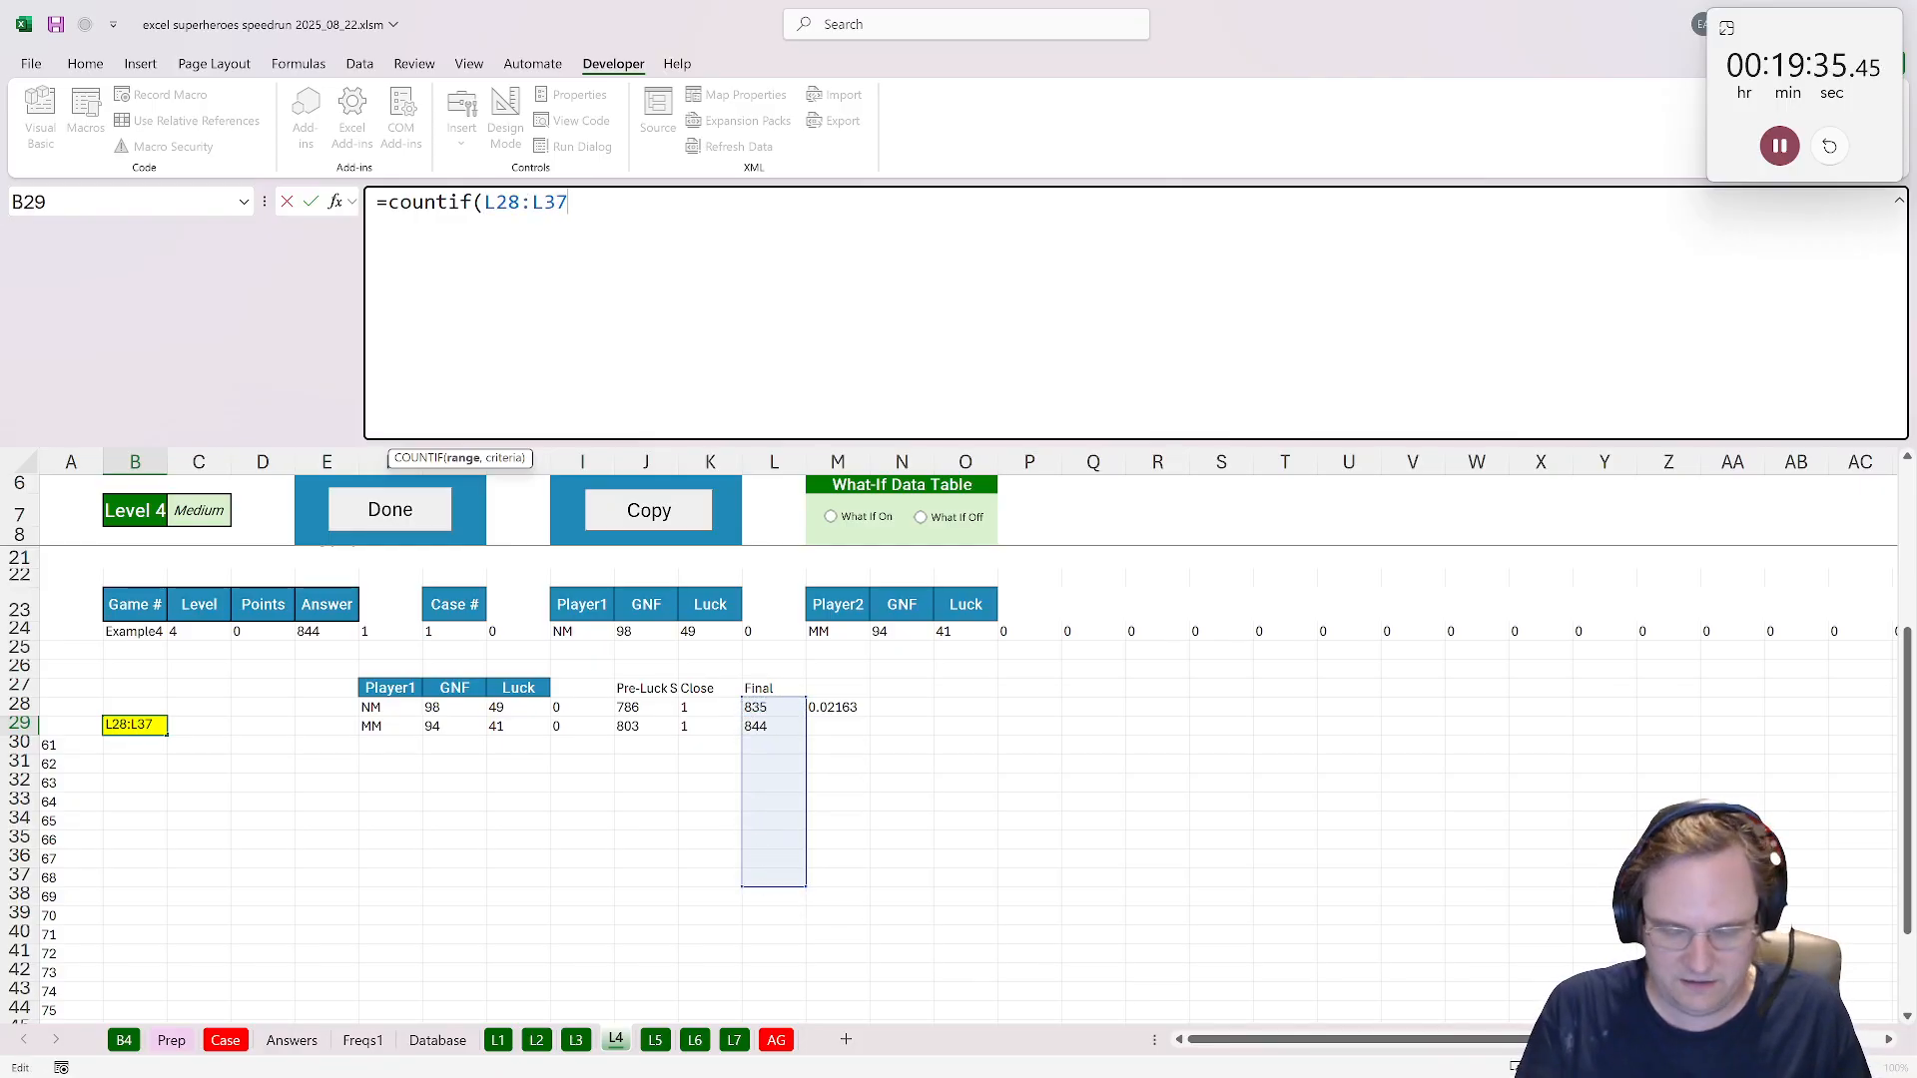
type(",\">=1000")
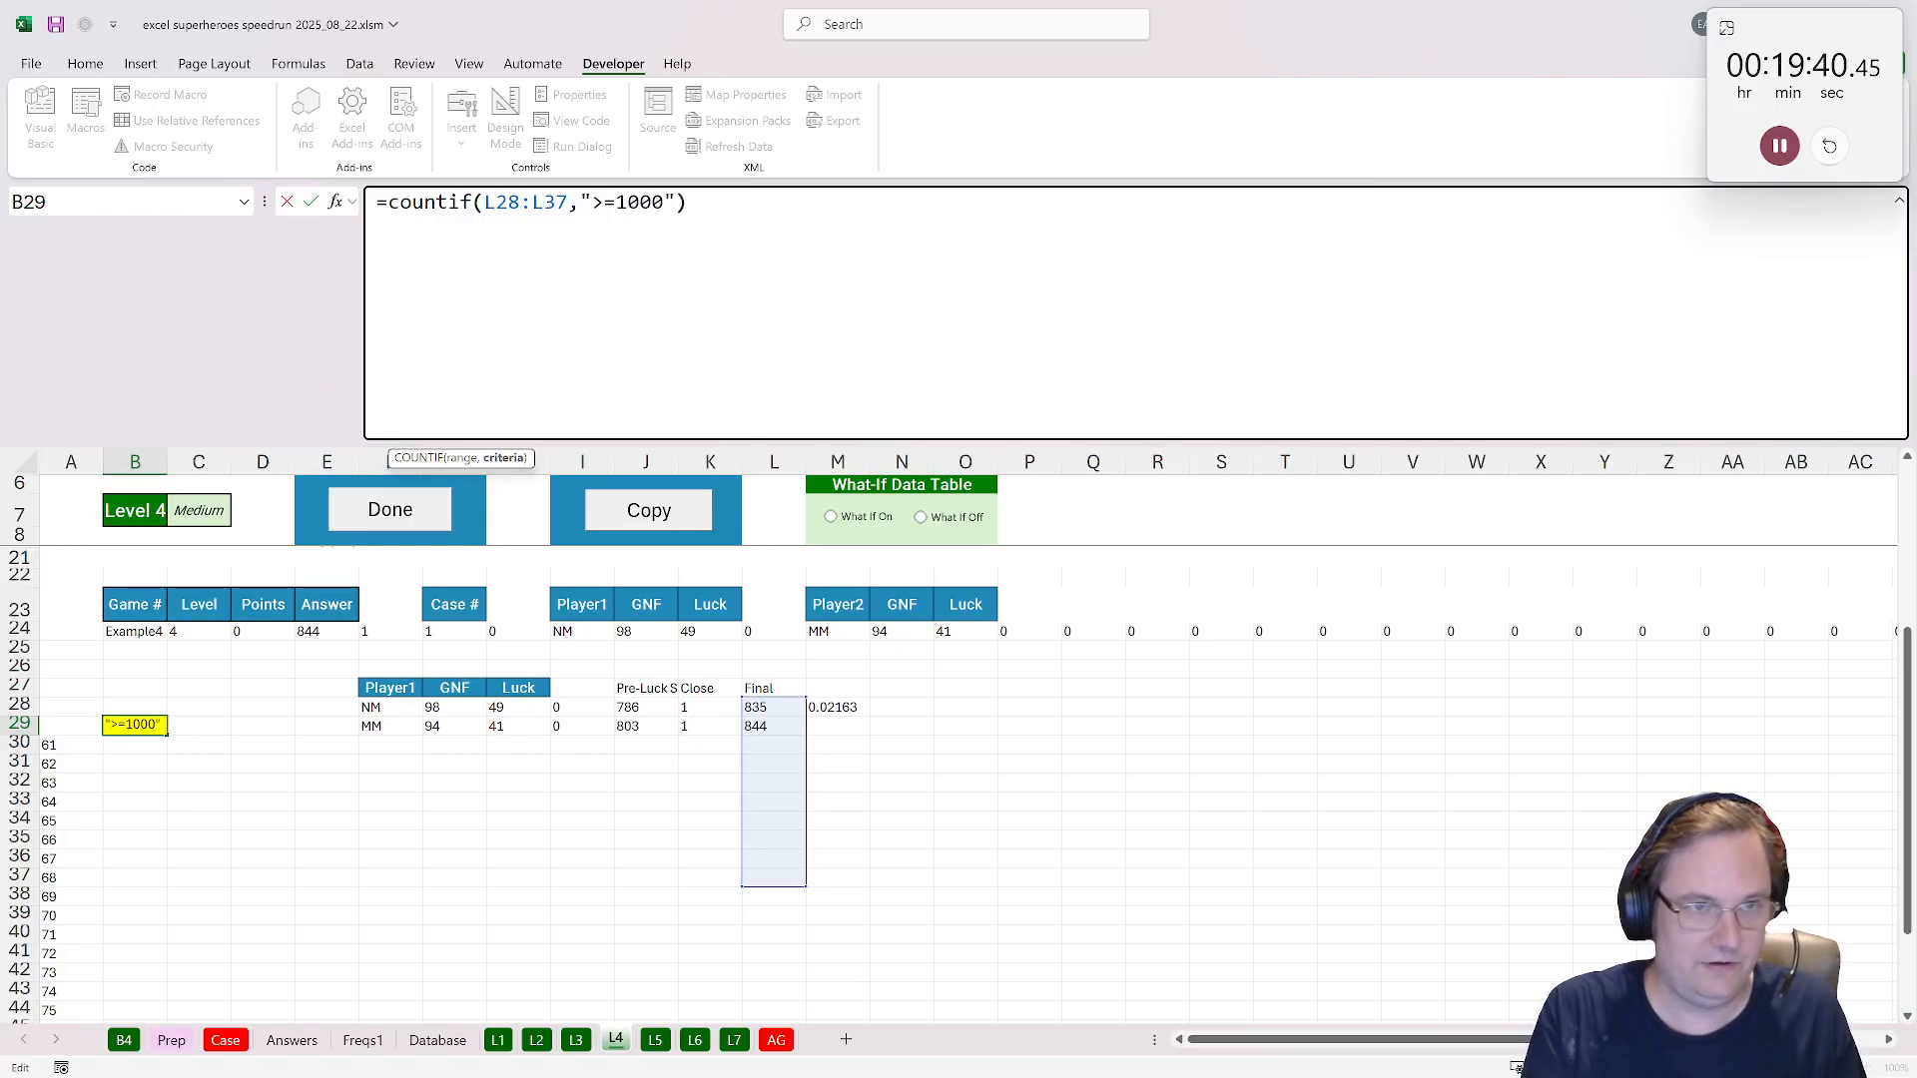
key("ctrl+Return")
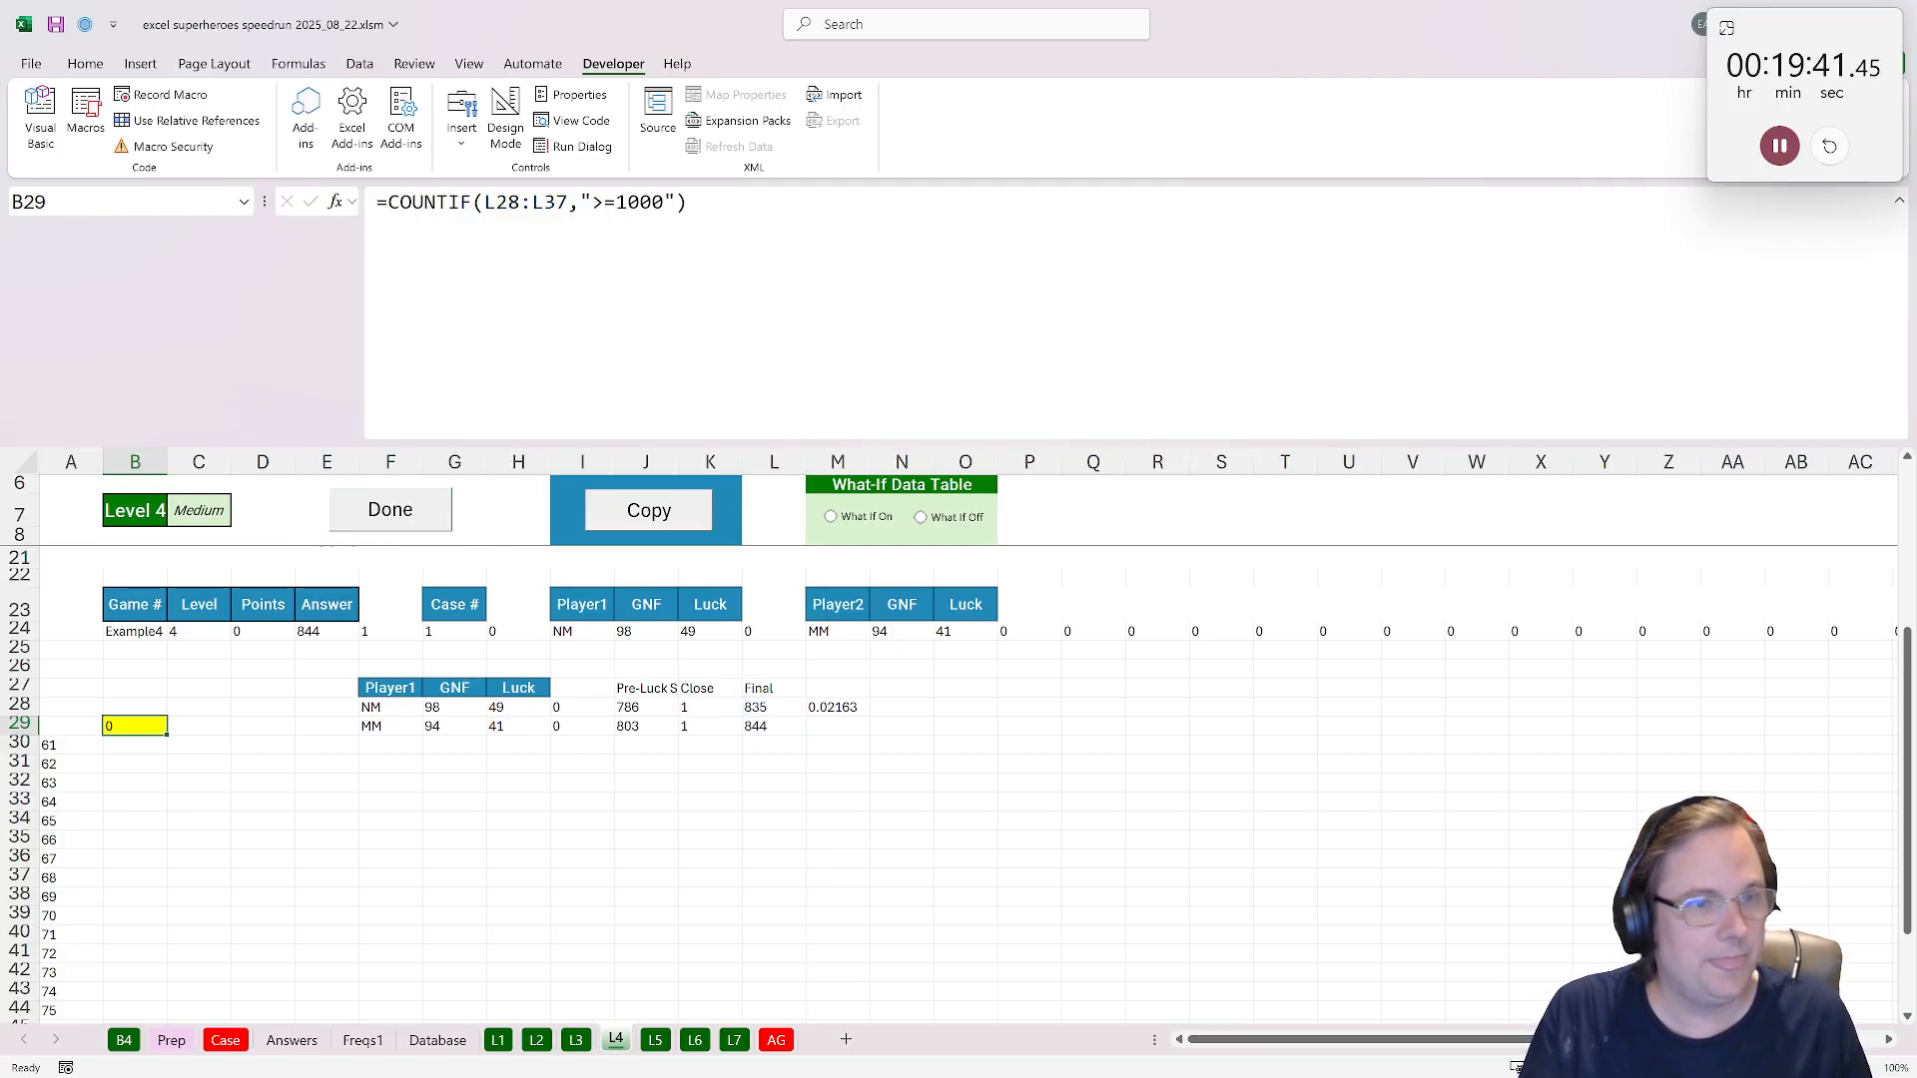
Switch the What-If data table on in the L4 sheet and select its results from B30 down to read their sum.
left_click(866, 517)
left_click(120, 749)
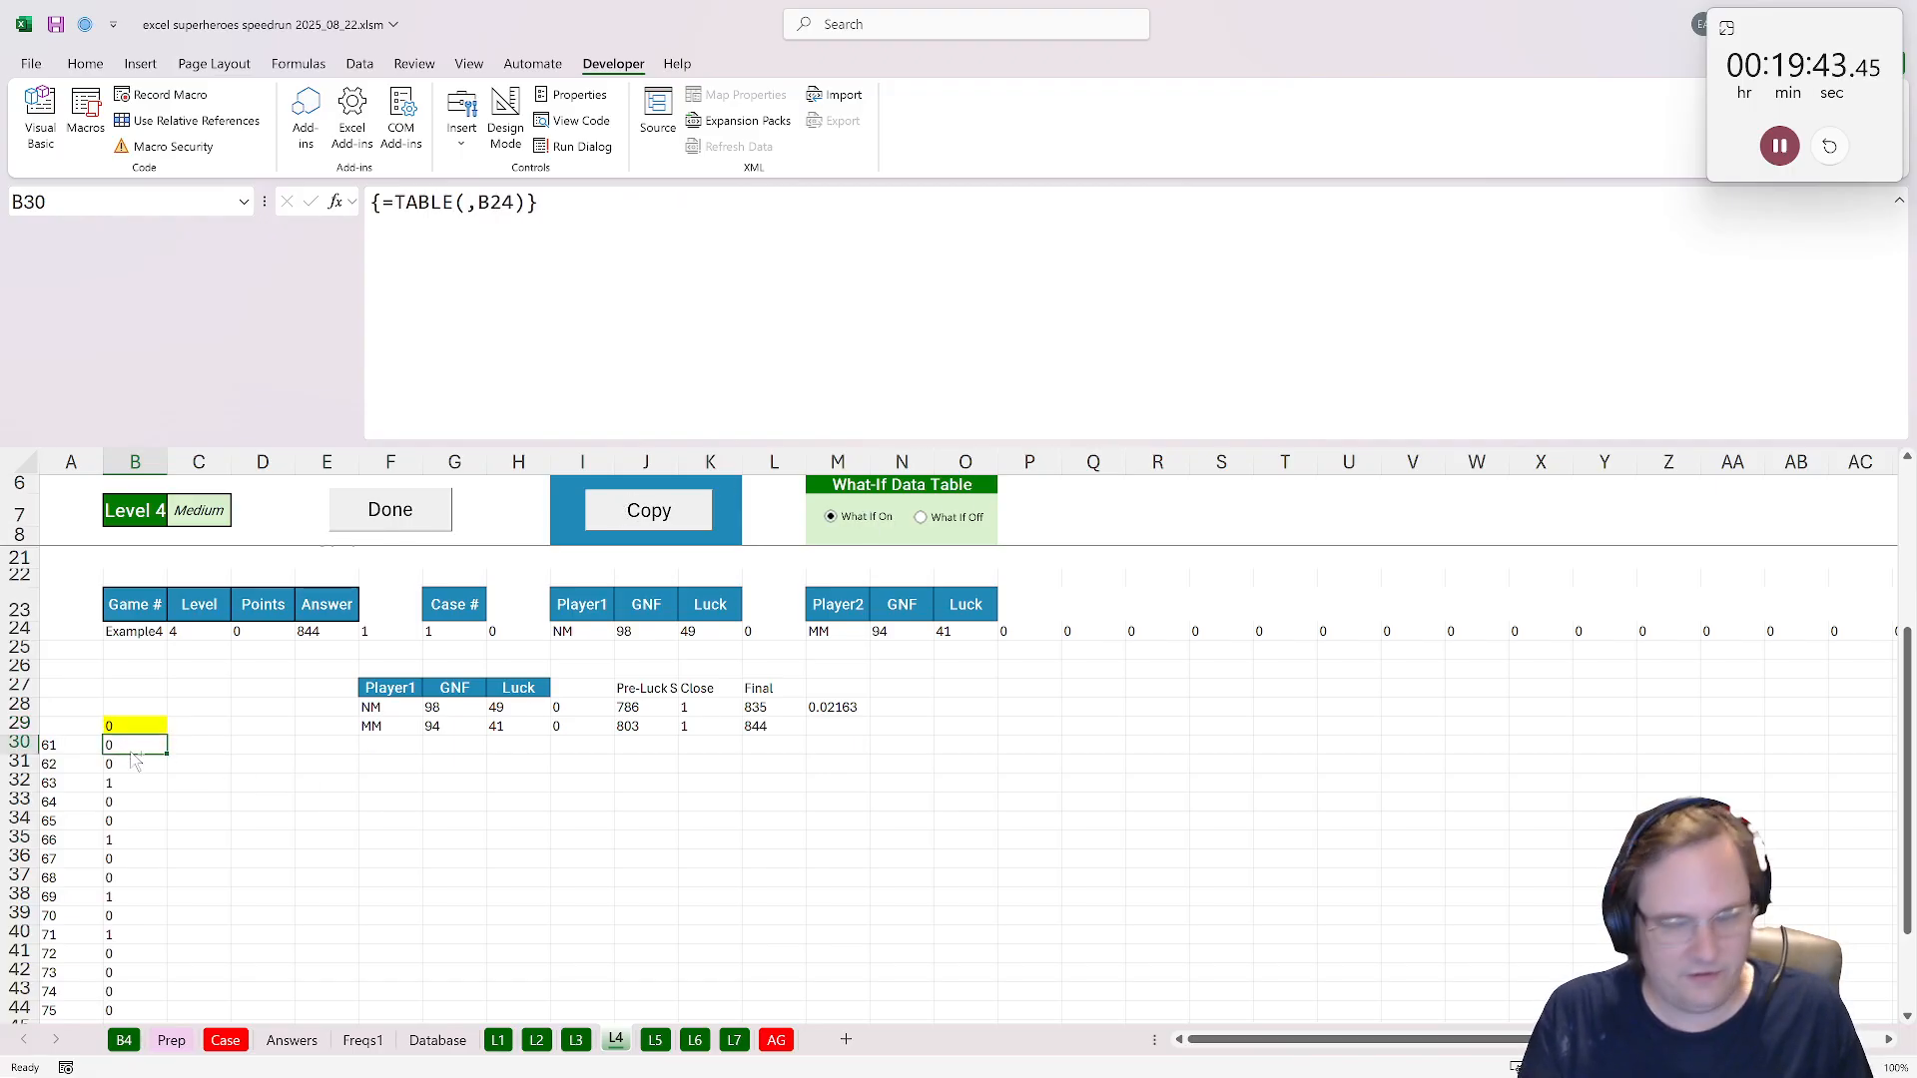
key("ctrl+shift+Down")
scroll(125, 767, "up", 2)
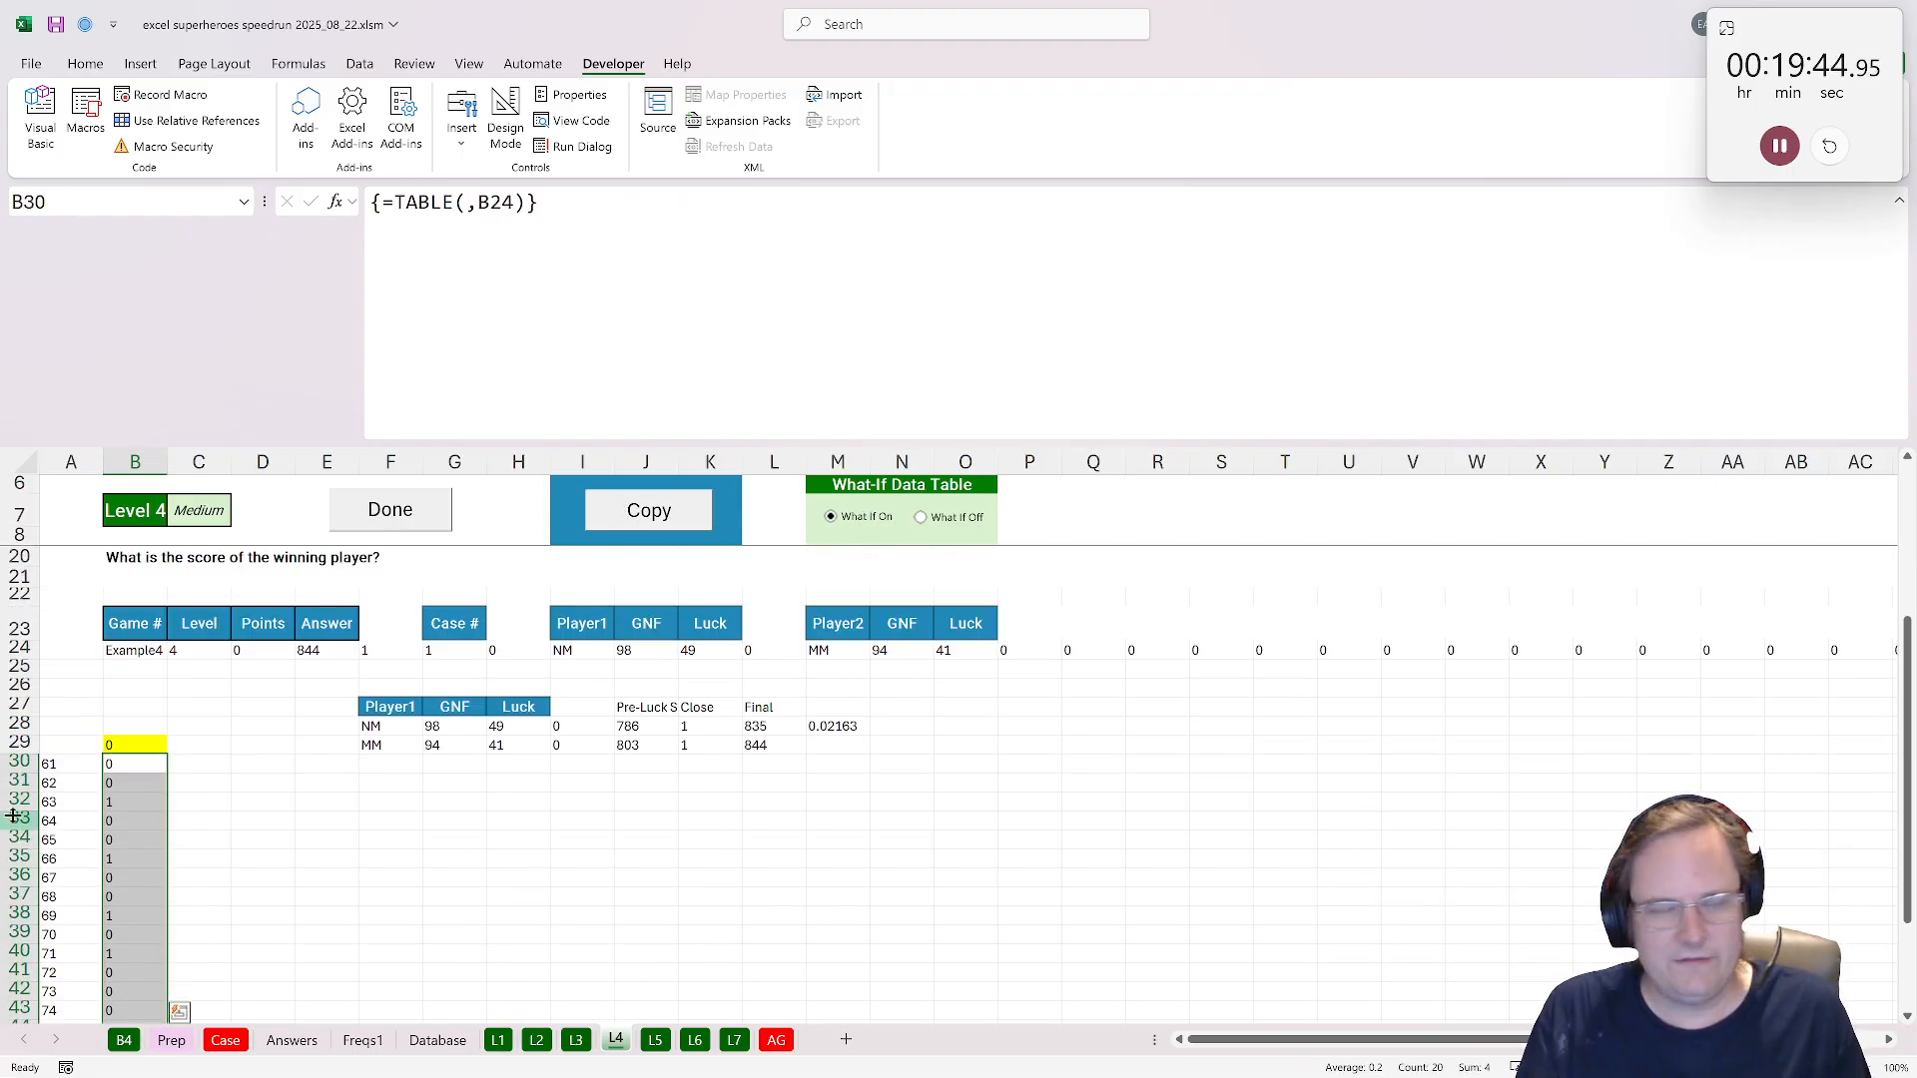
Copy the COUNTIF formula from B29 of the L4 sheet and paste it over the formula in B29 of the L5 sheet.
left_click(127, 740)
key("F2")
key("ctrl+shift+Home")
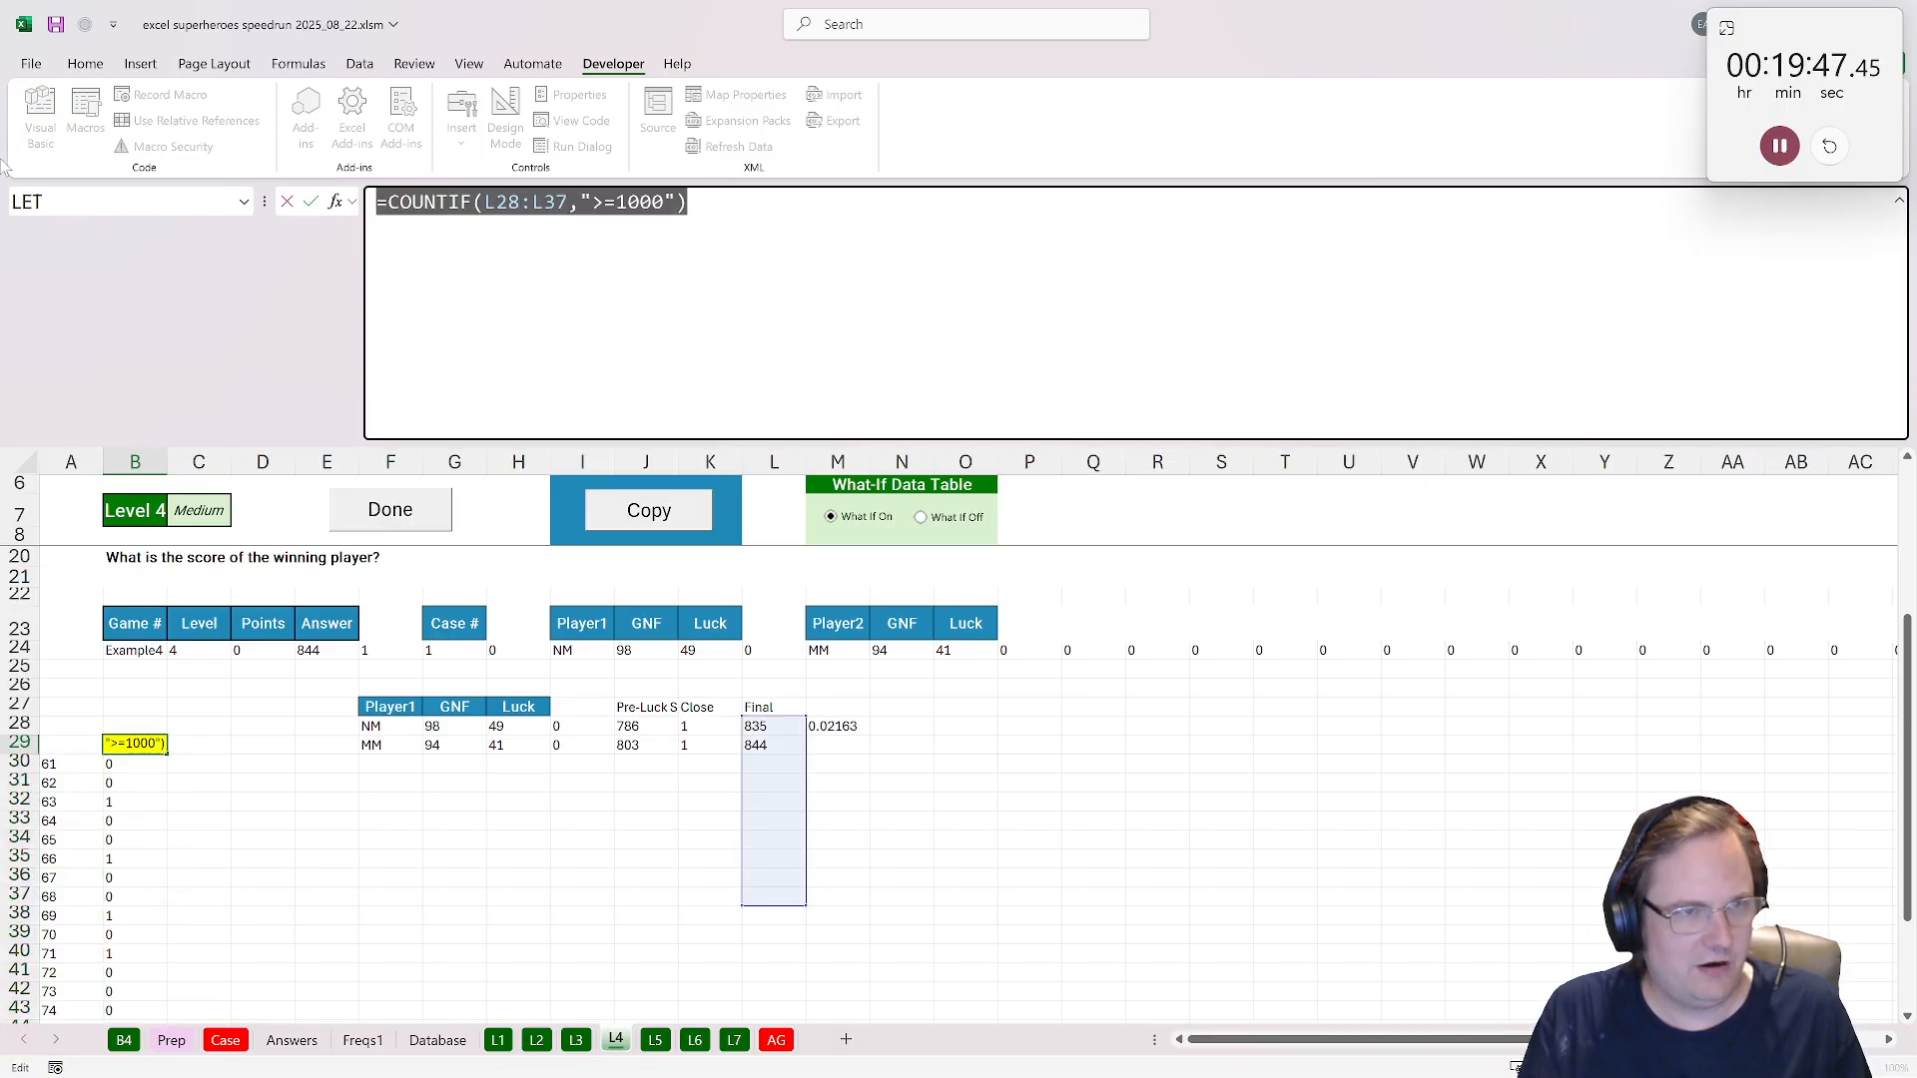
key("ctrl+c")
key("Escape")
left_click(653, 1041)
key("F2")
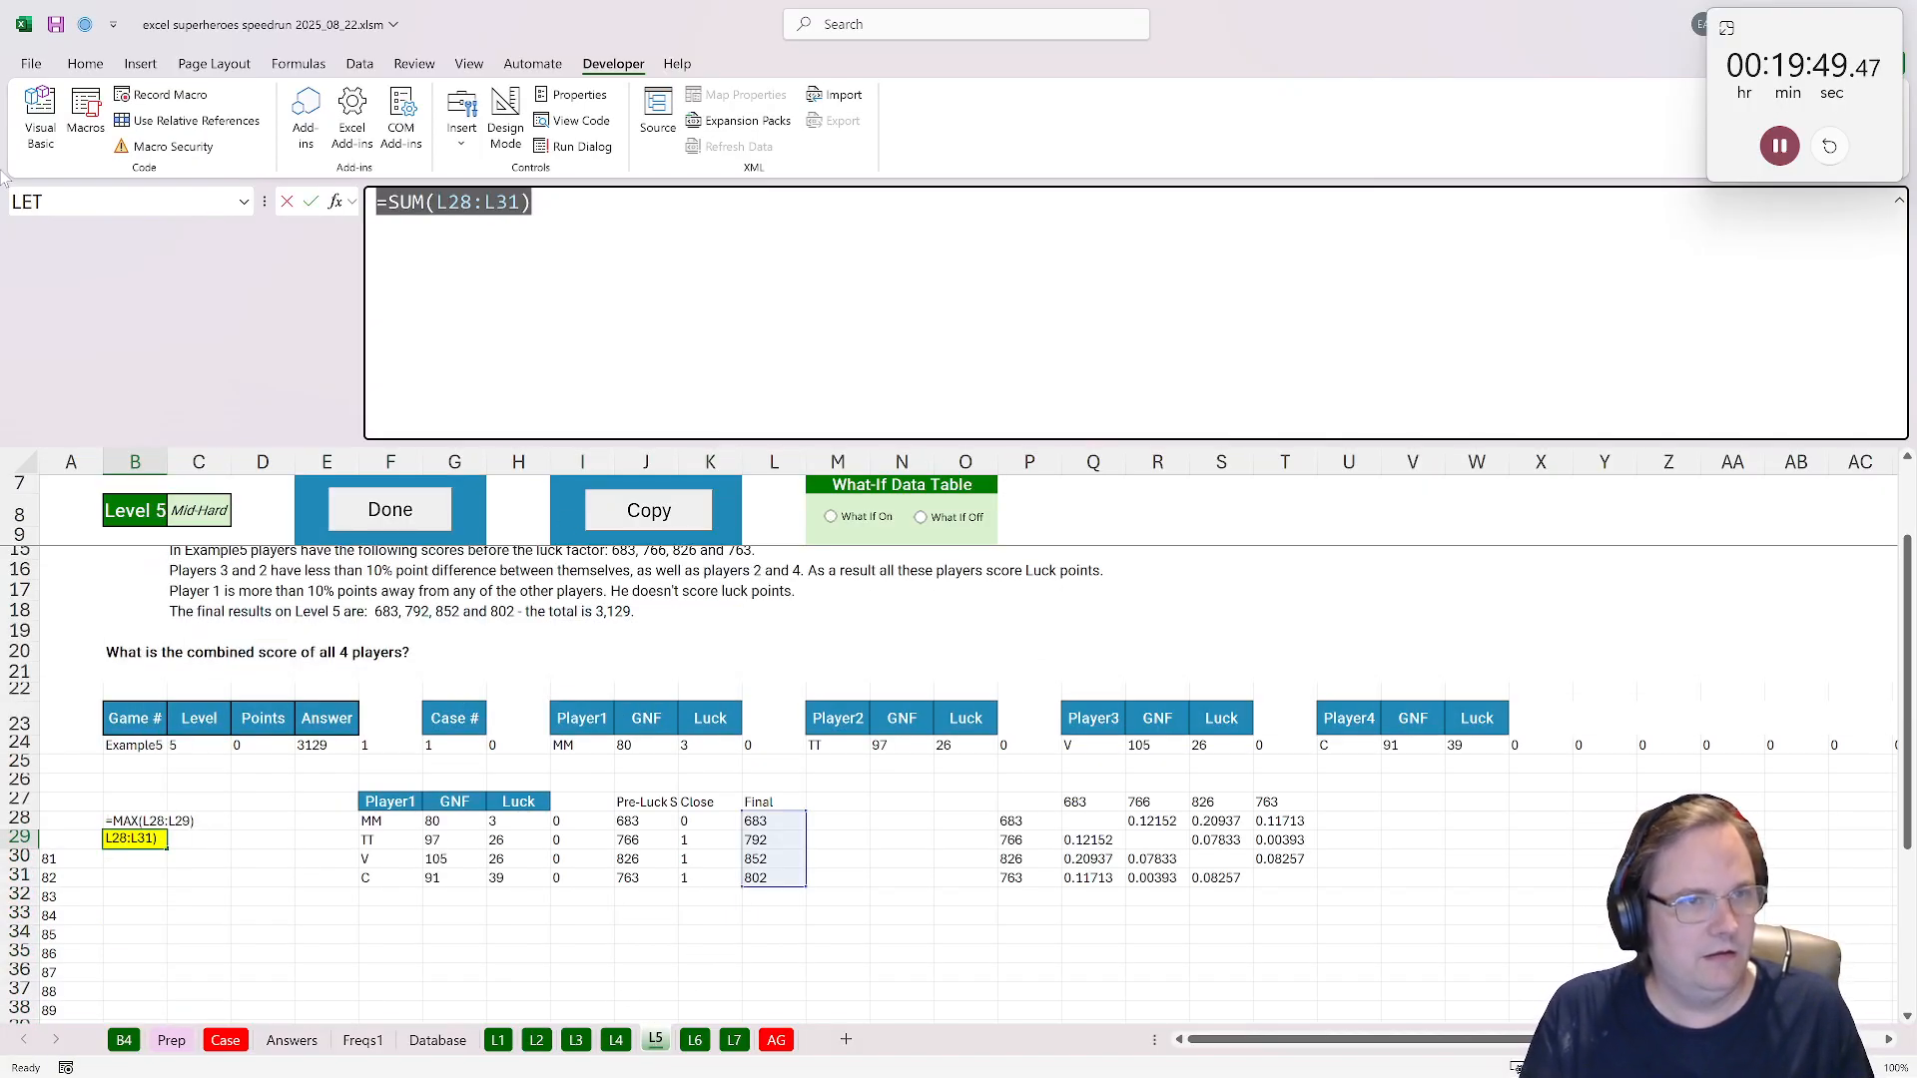
key("ctrl+shift+Home")
key("ctrl+v")
key("ctrl+Return")
Enter the Level 4 count of 4 in B27 of the L5 sheet, clear B28 and switch the What-If data table on.
left_click(138, 797)
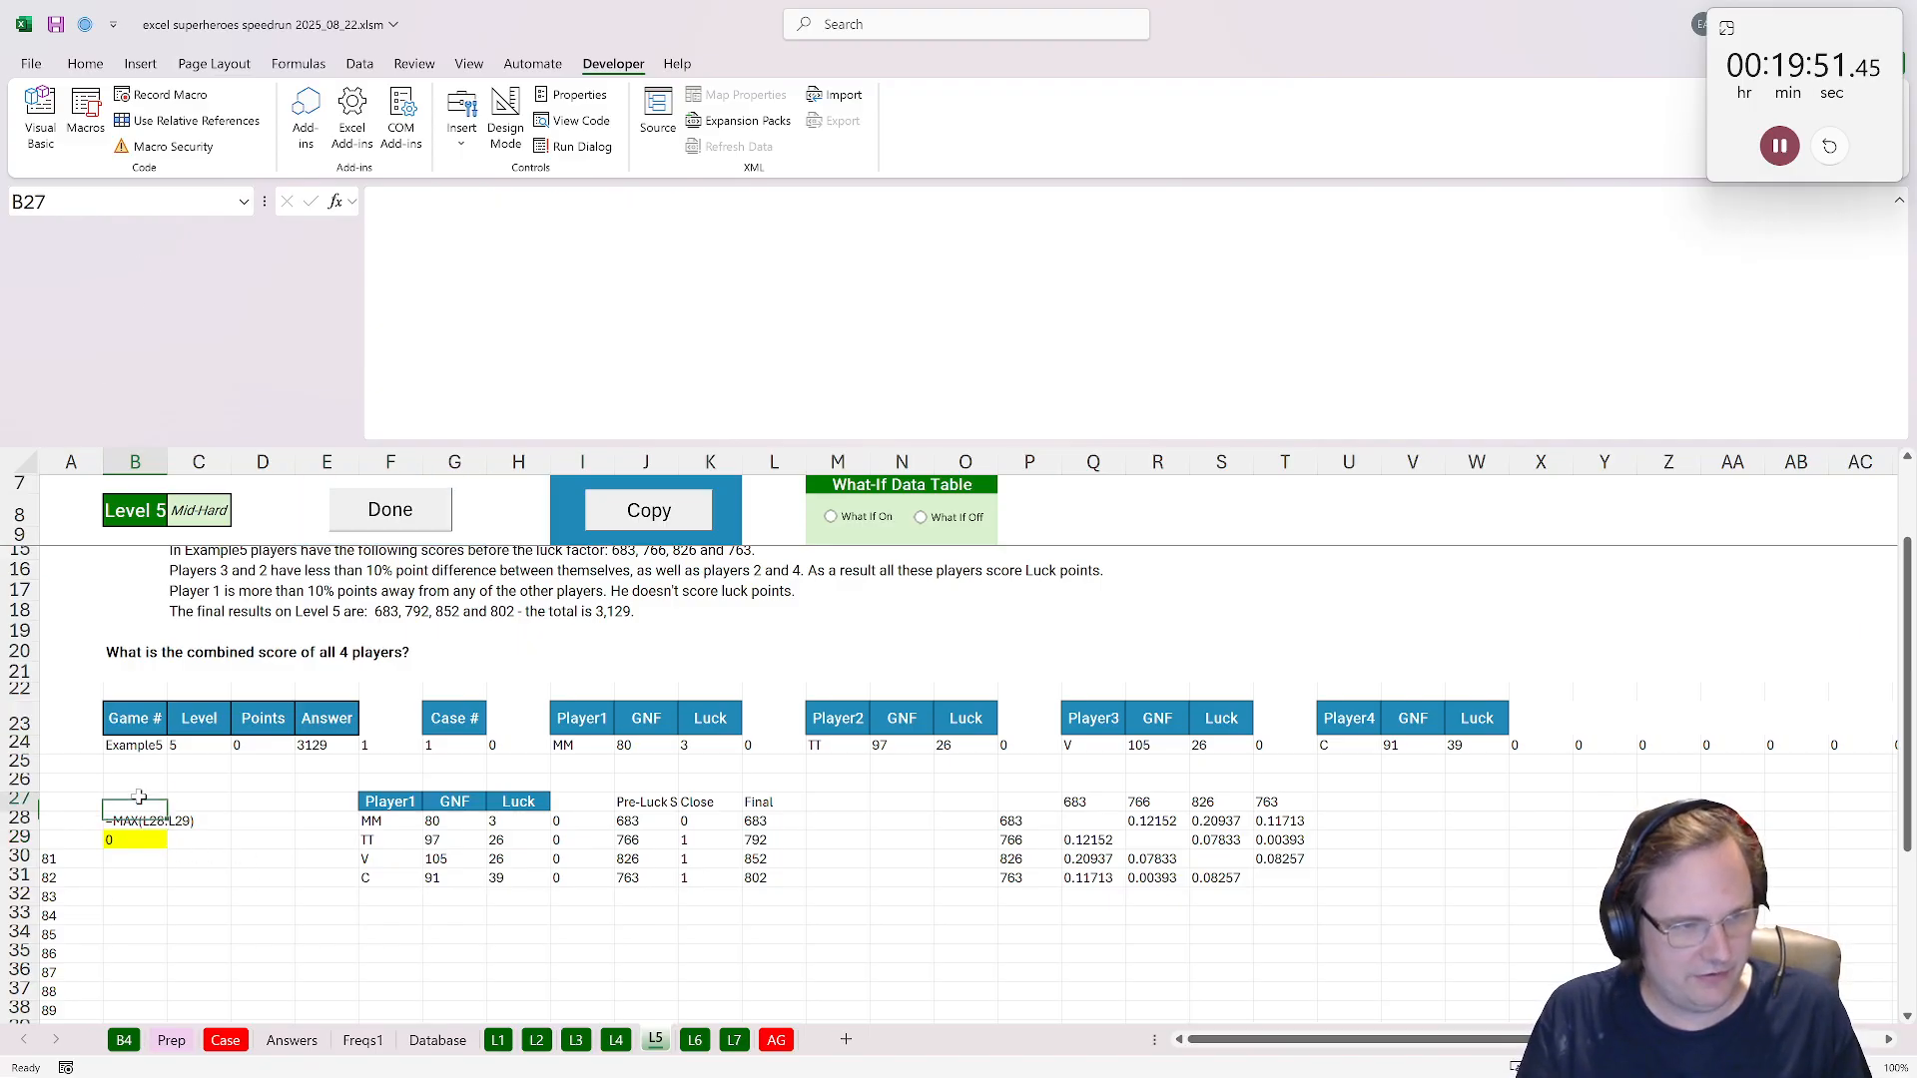
type("4")
left_click(254, 805)
left_click(124, 822)
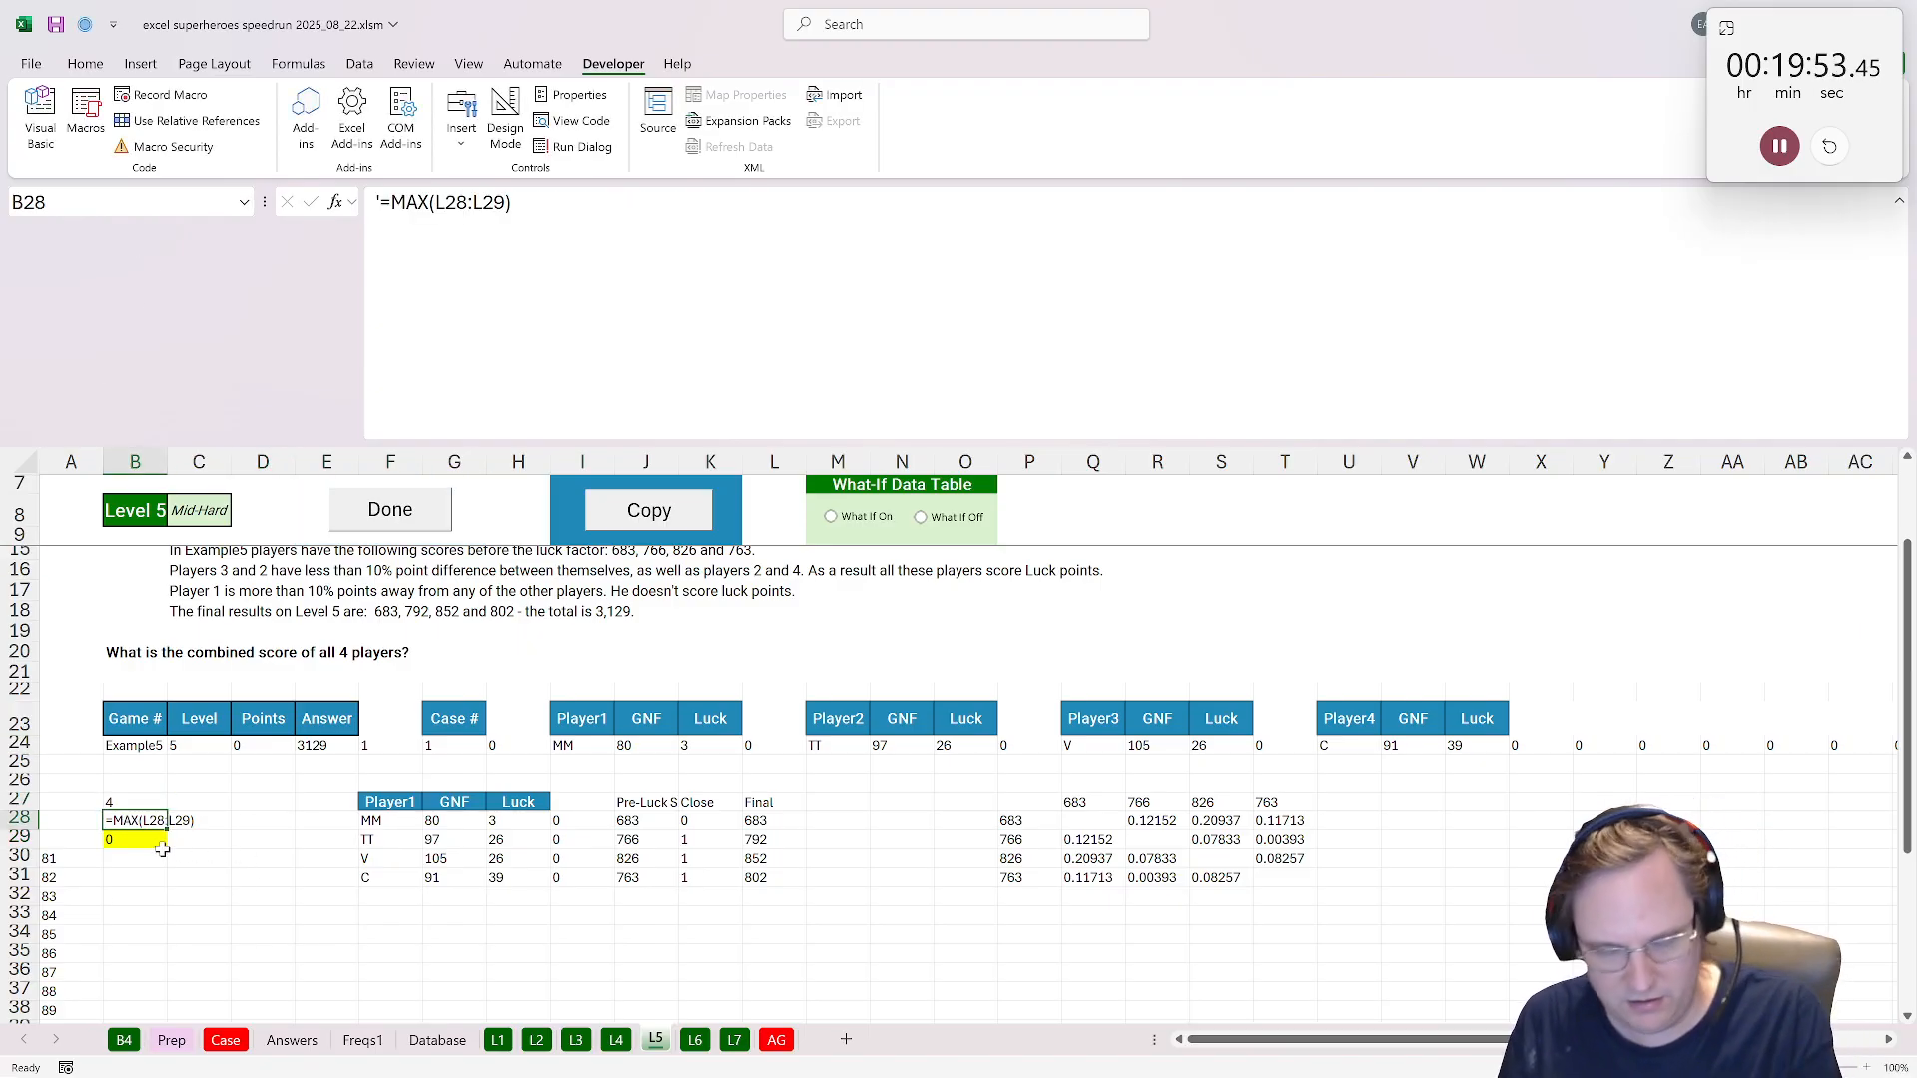
key("Escape")
left_click(161, 849)
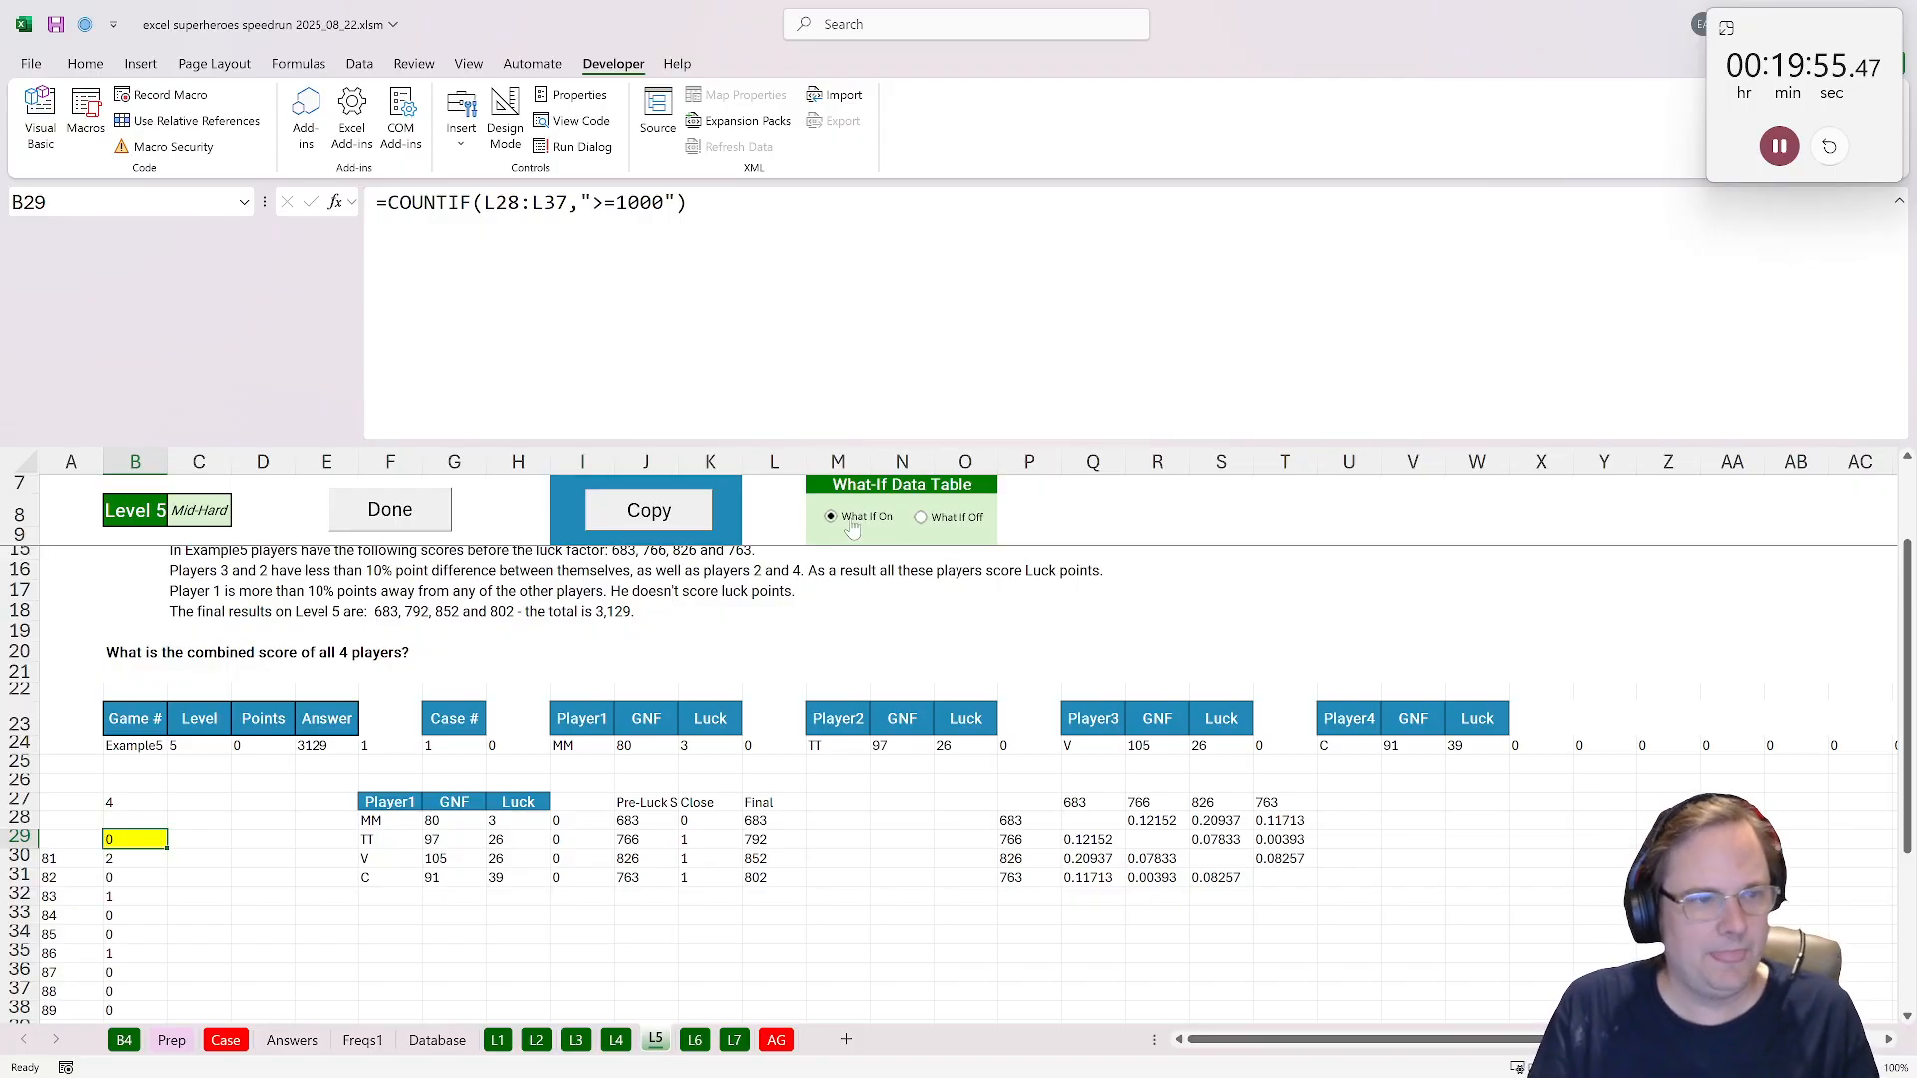
Select the L5 data table results B30:B49 together with B27 to read the running total.
scroll(154, 769, "down", 2)
left_click(139, 746)
key("ctrl+shift+Down")
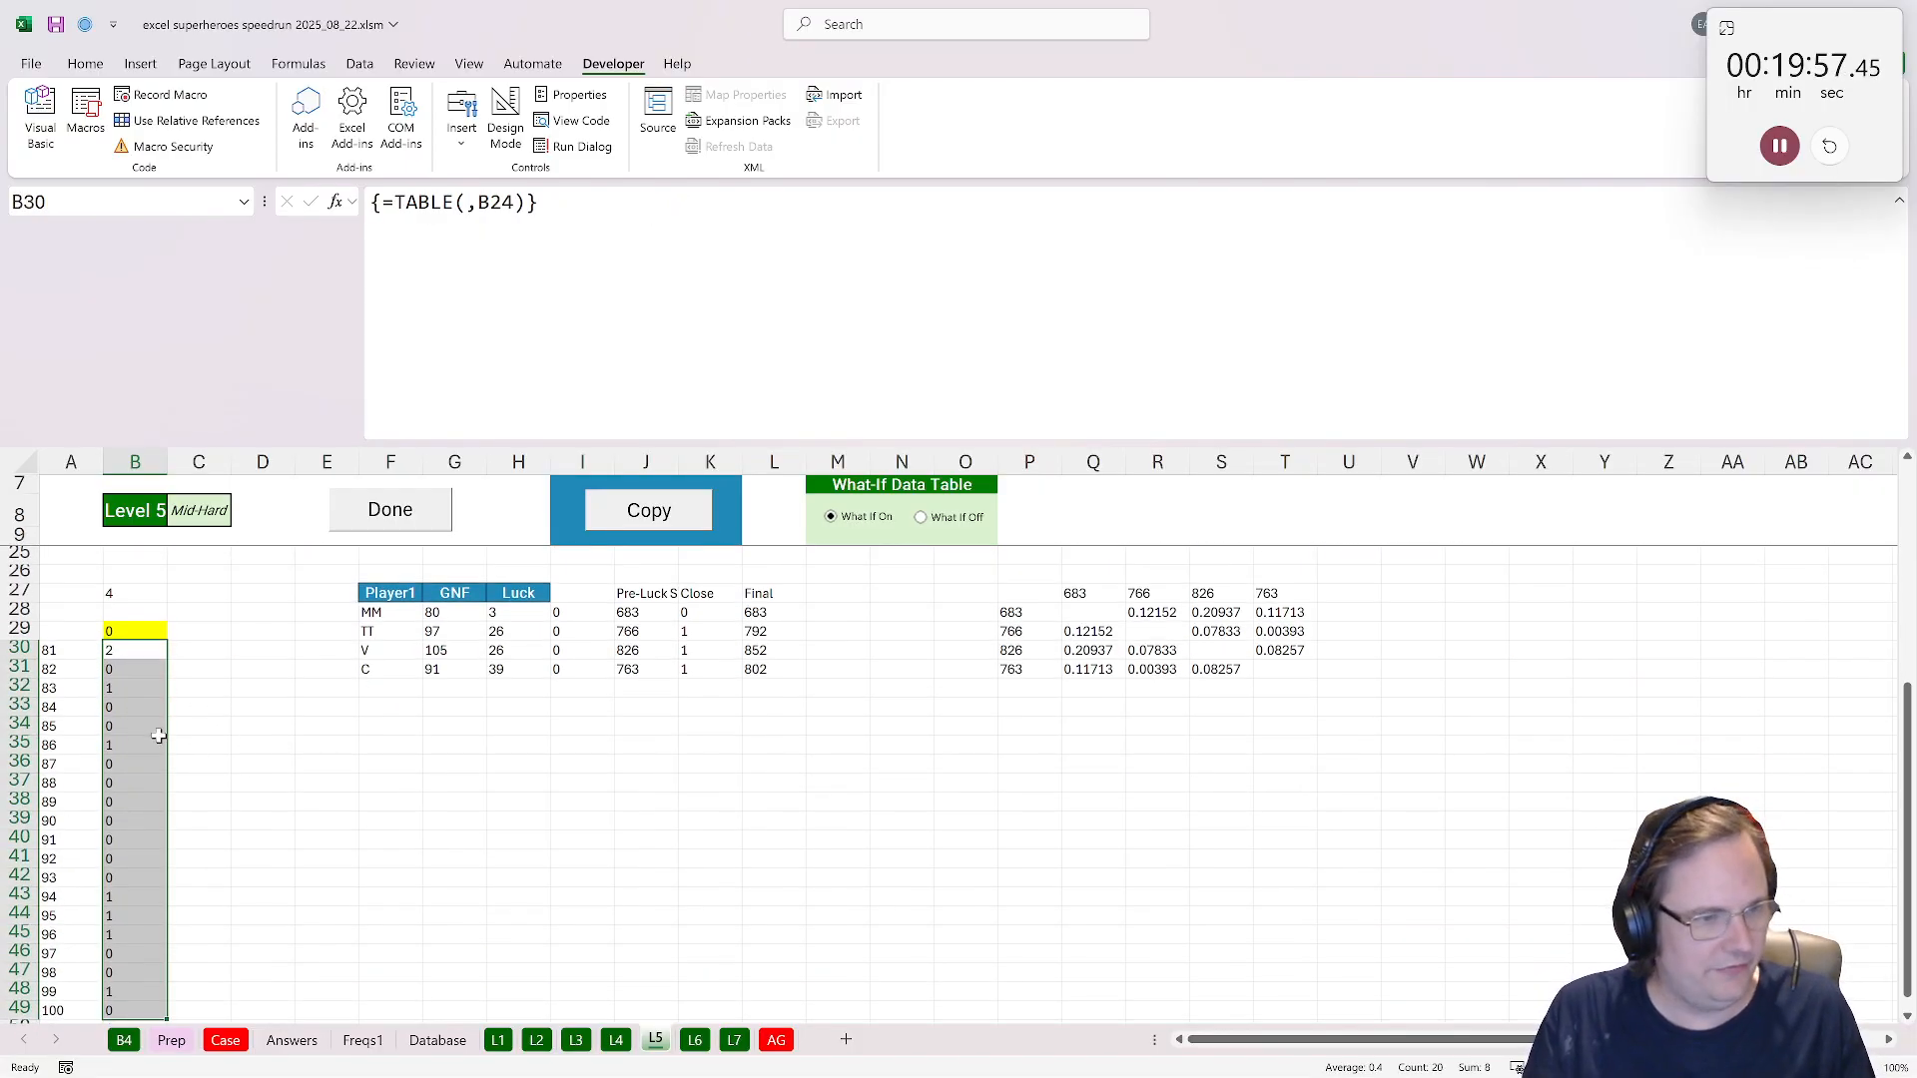
scroll(159, 736, "up", 1)
left_click(123, 654, "ctrl")
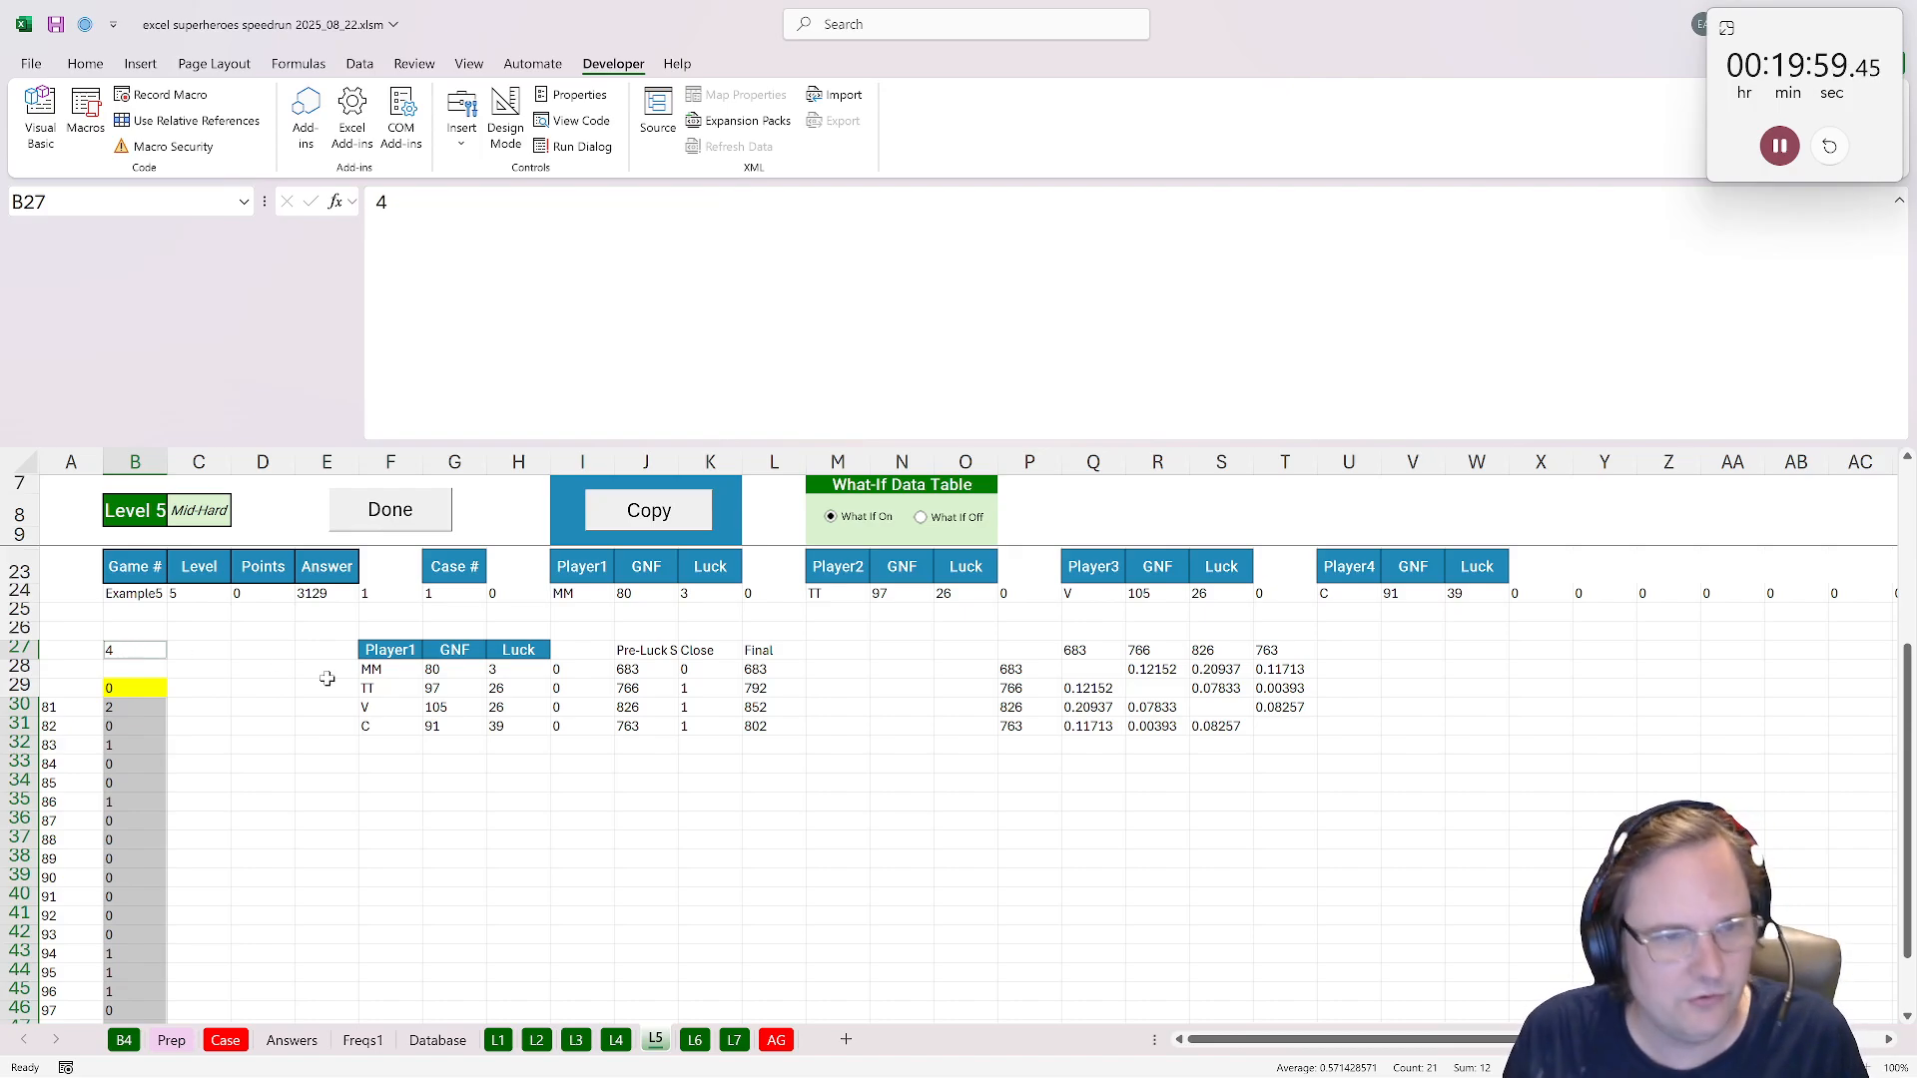
scroll(250, 769, "down", 2)
scroll(228, 773, "up", 3)
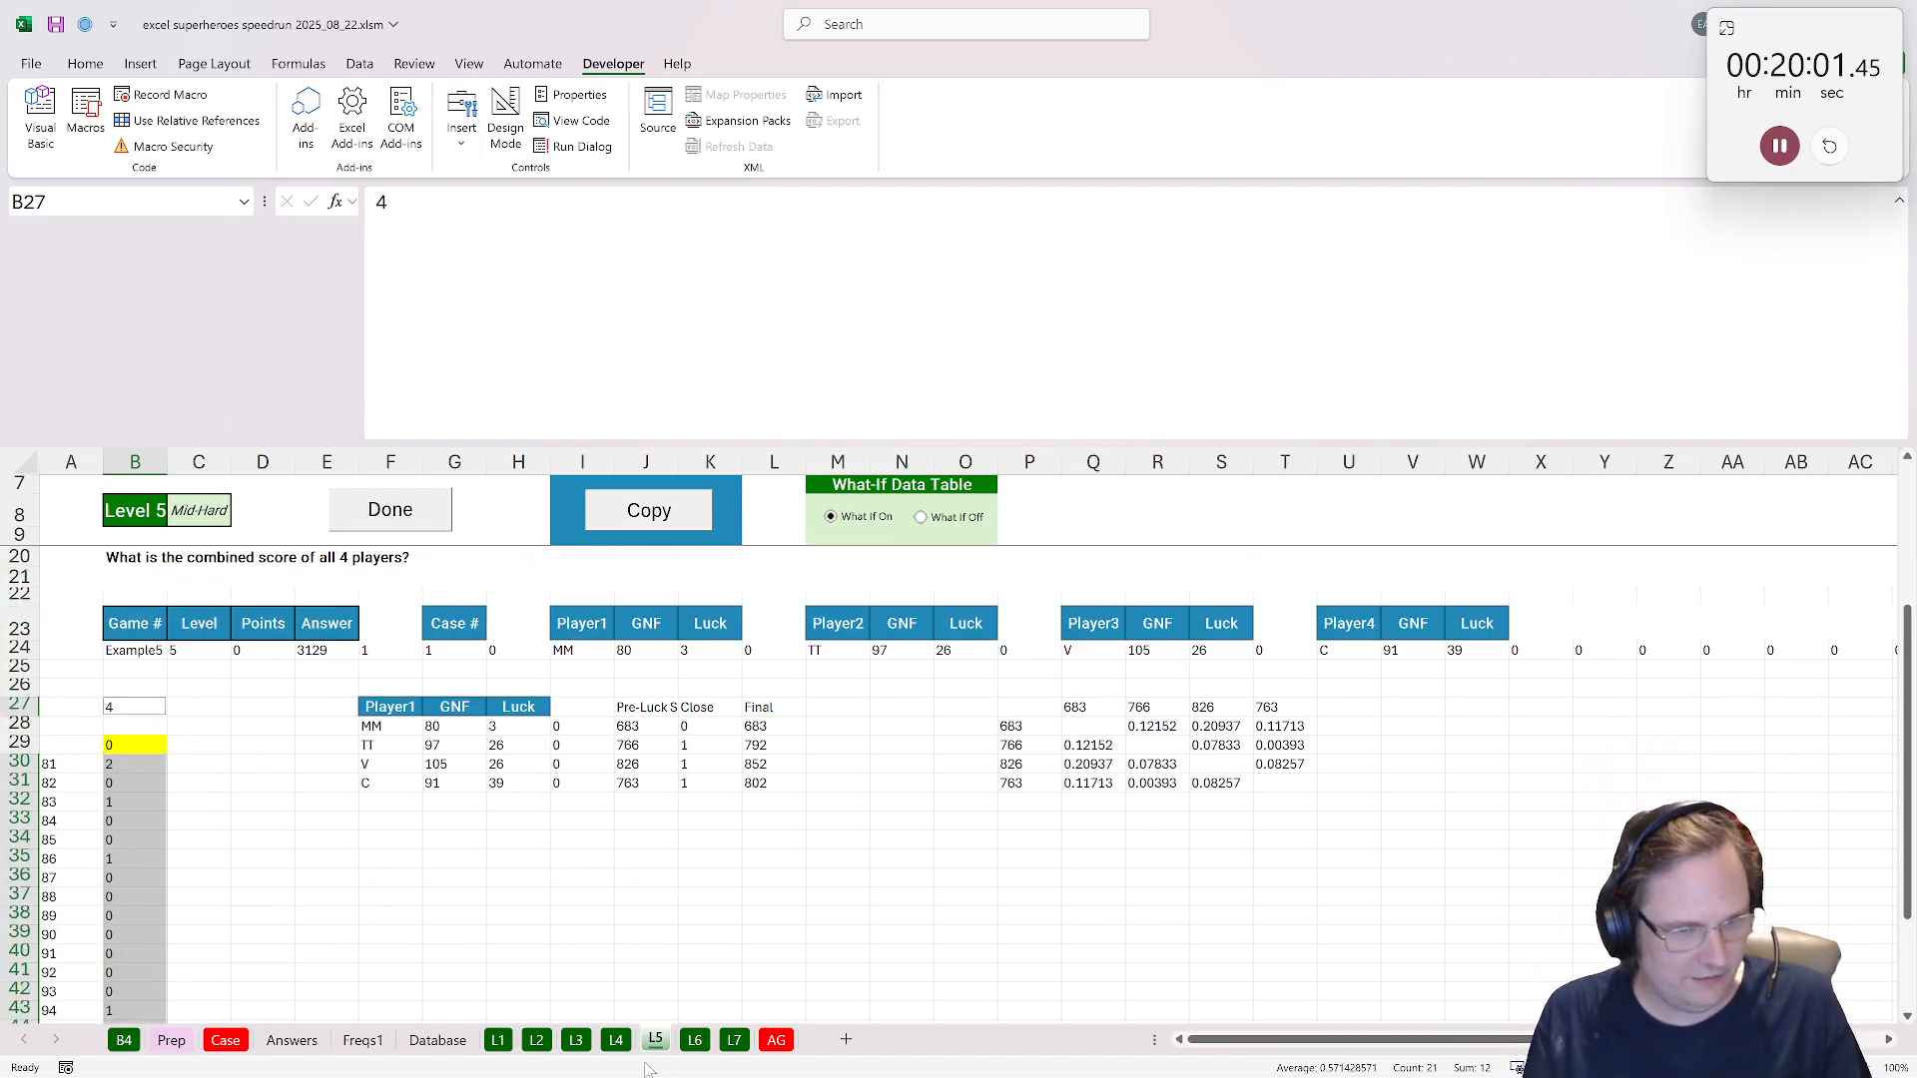
Enter the running total of 12 in B26 of the L6 sheet.
left_click(694, 1041)
scroll(200, 779, "up", 3)
left_click(134, 726)
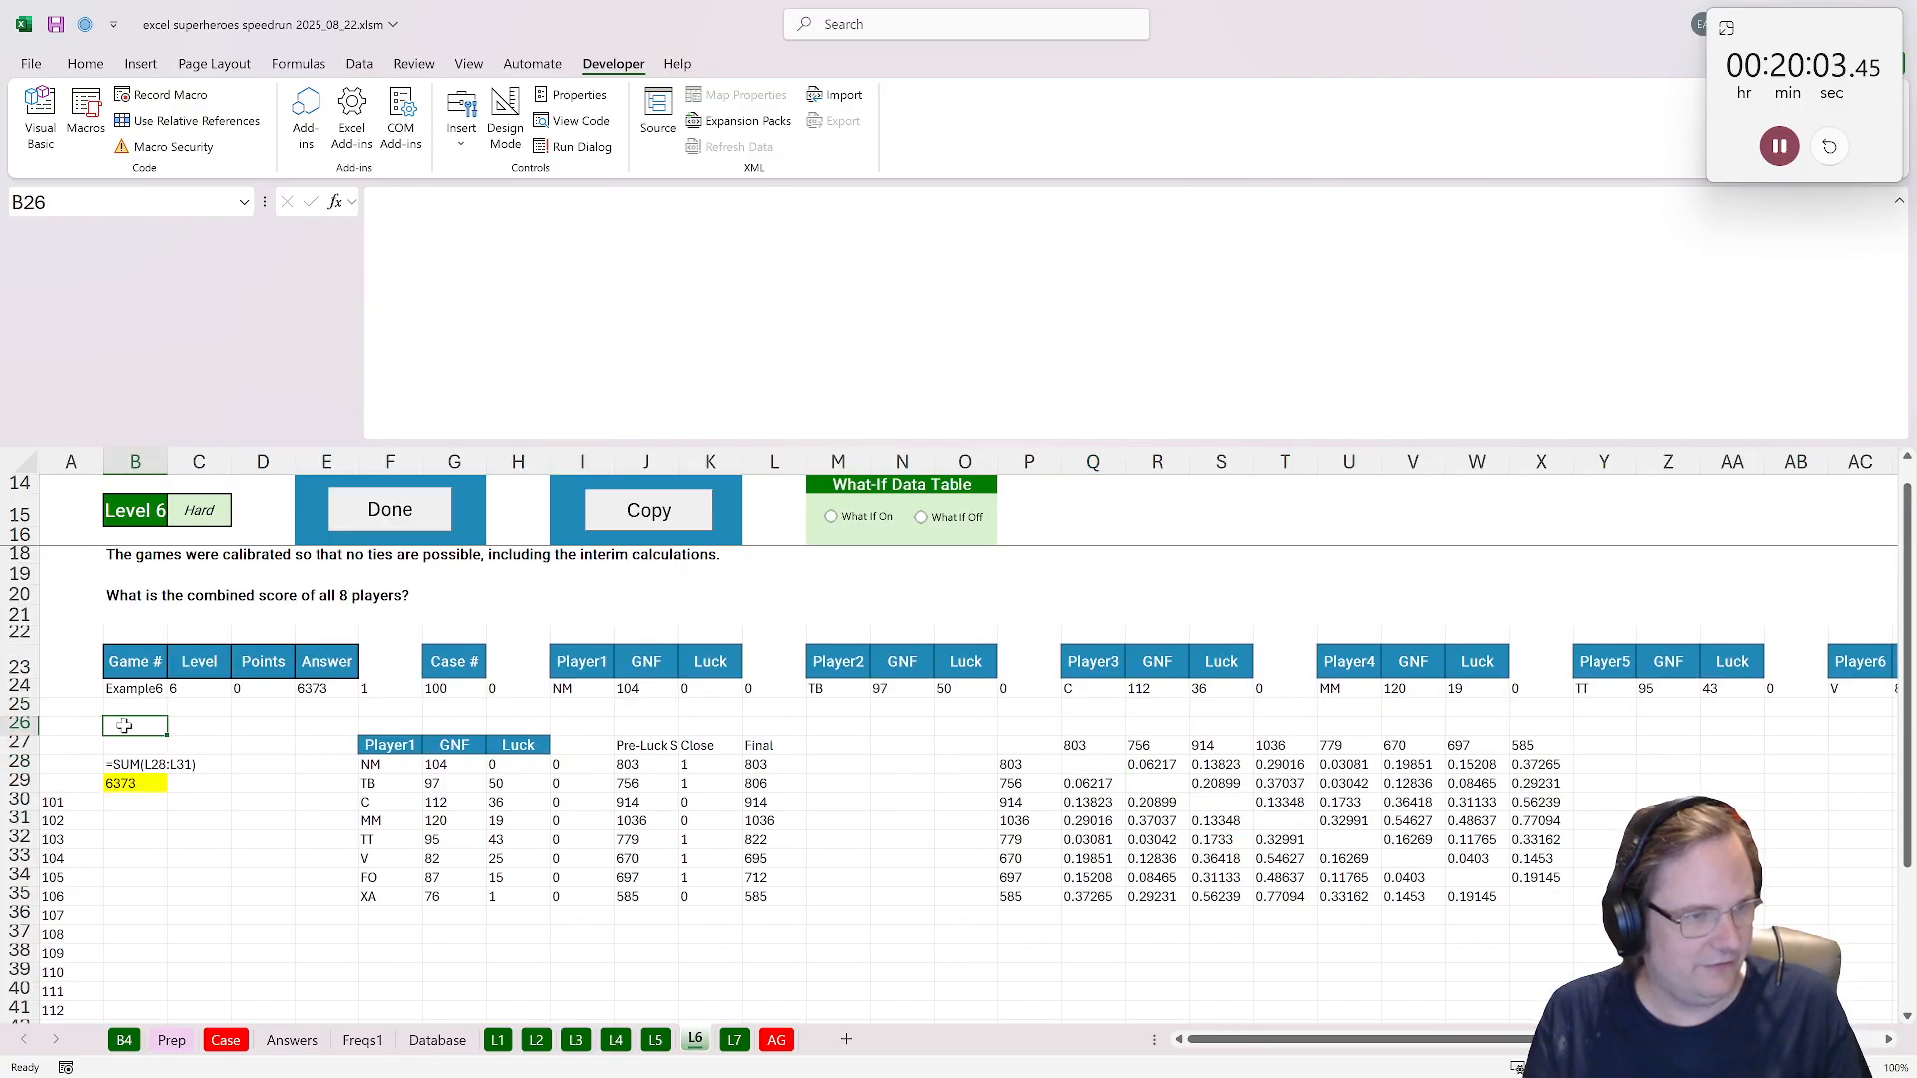
left_click(134, 832)
Copy the COUNTIF formula from B29 of the L5 sheet and paste it over the SUM formula in B29 of the L6 sheet.
left_click(661, 1045)
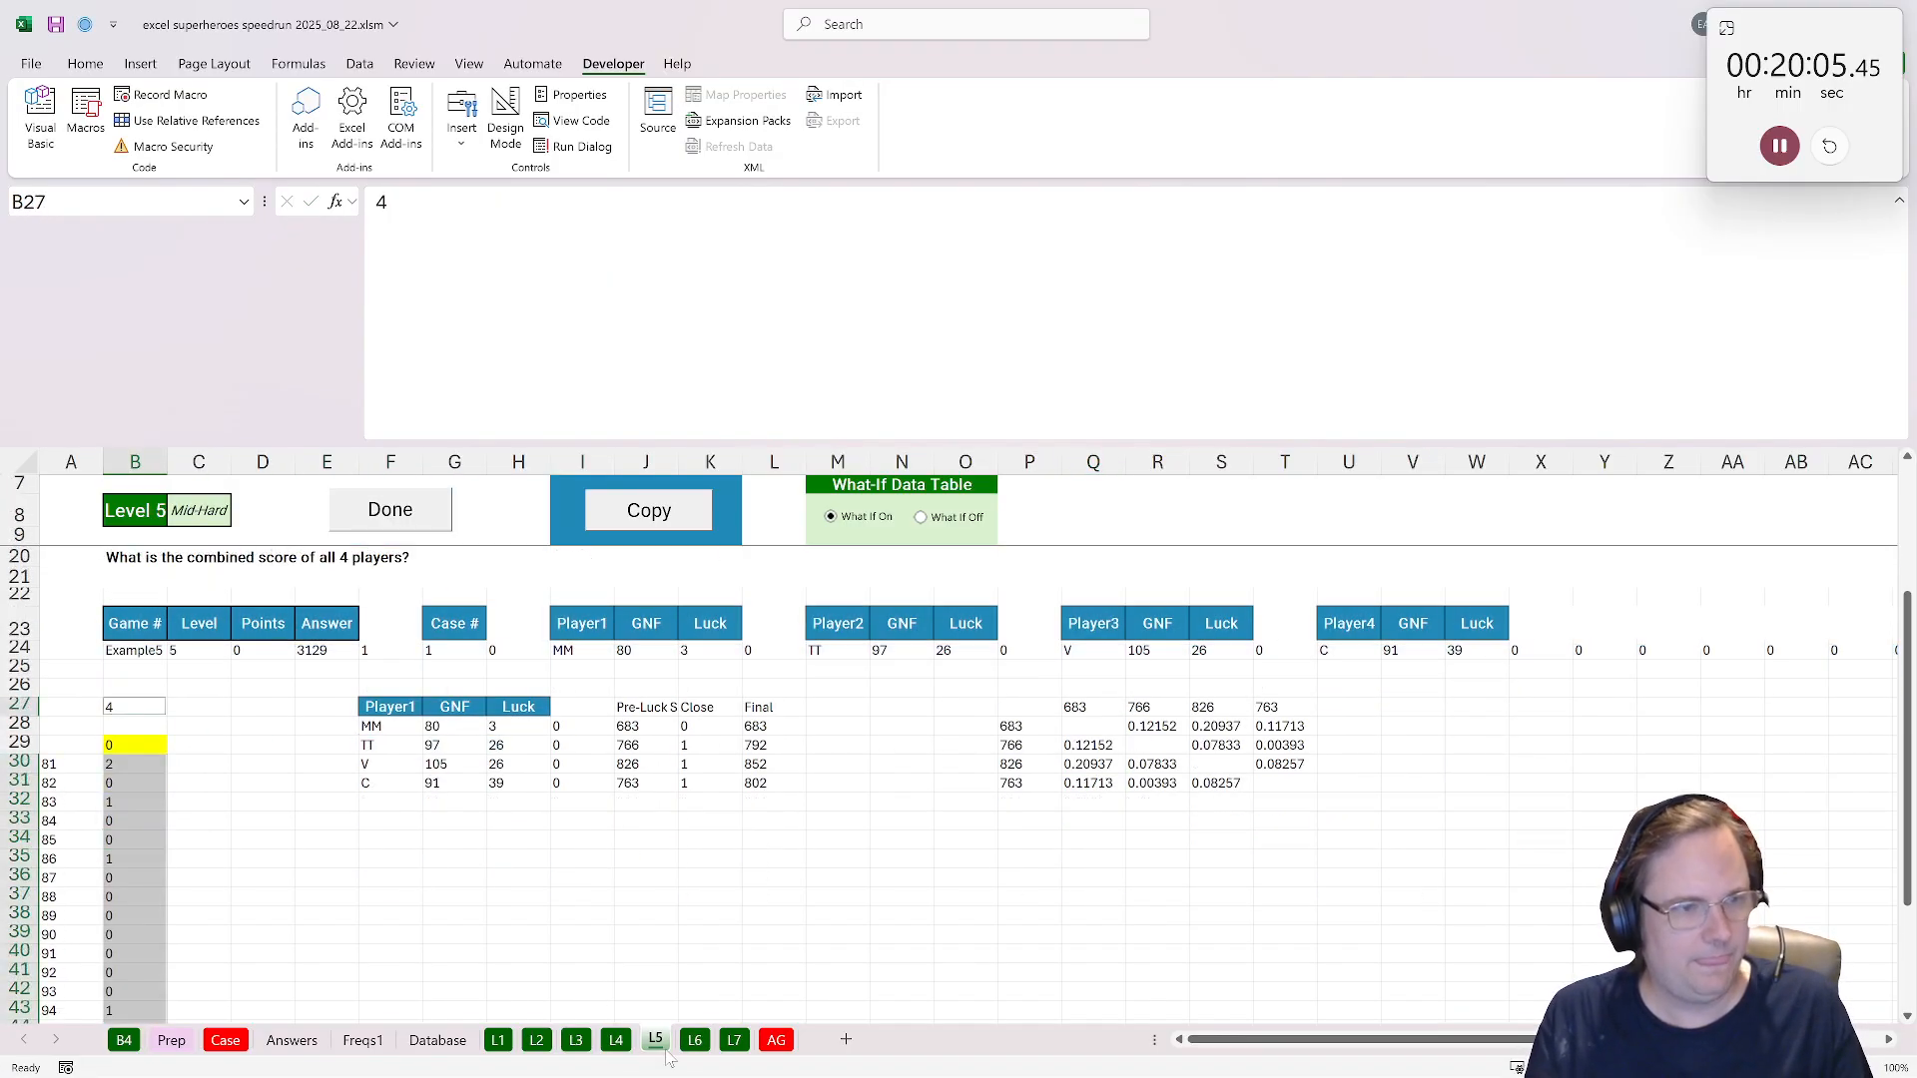
left_click(148, 746)
left_click_drag(729, 260, 292, 325)
key("Escape")
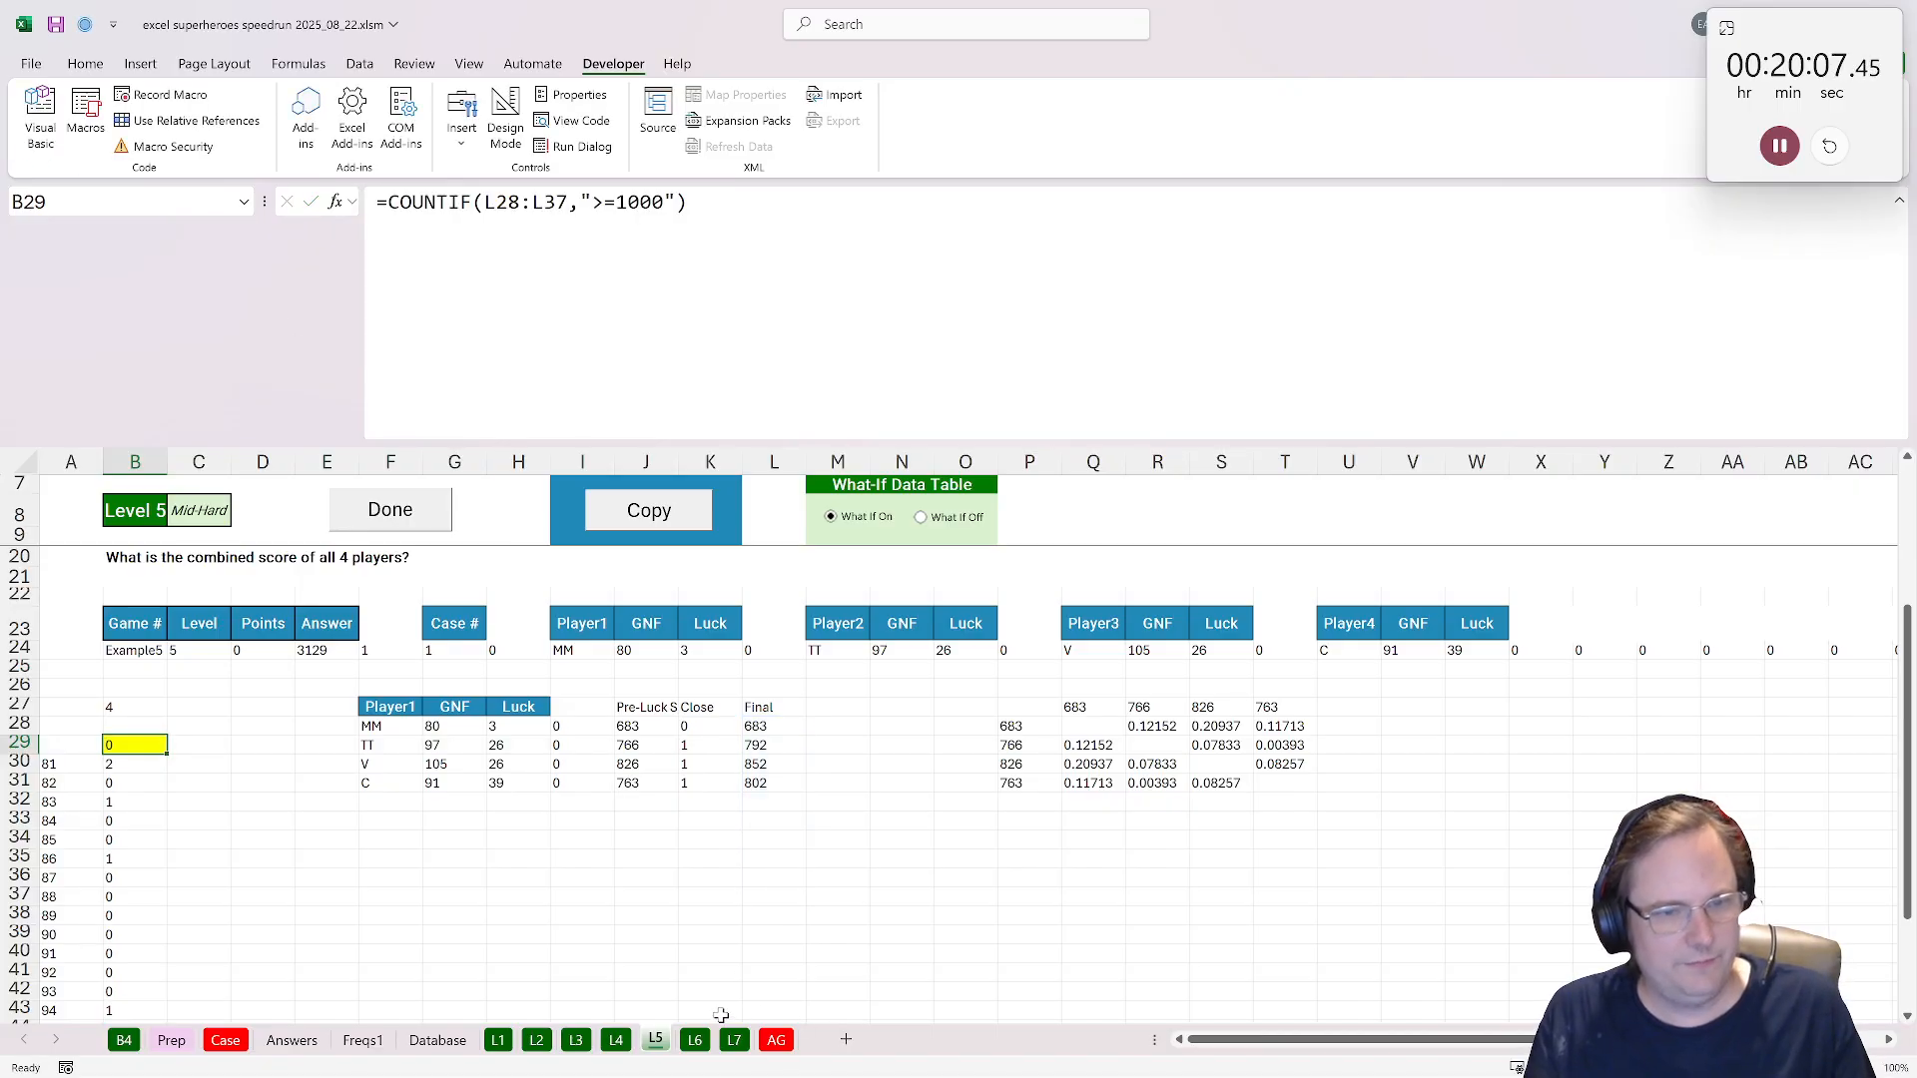
left_click(696, 1040)
left_click_drag(135, 796, 130, 786)
left_click(130, 785)
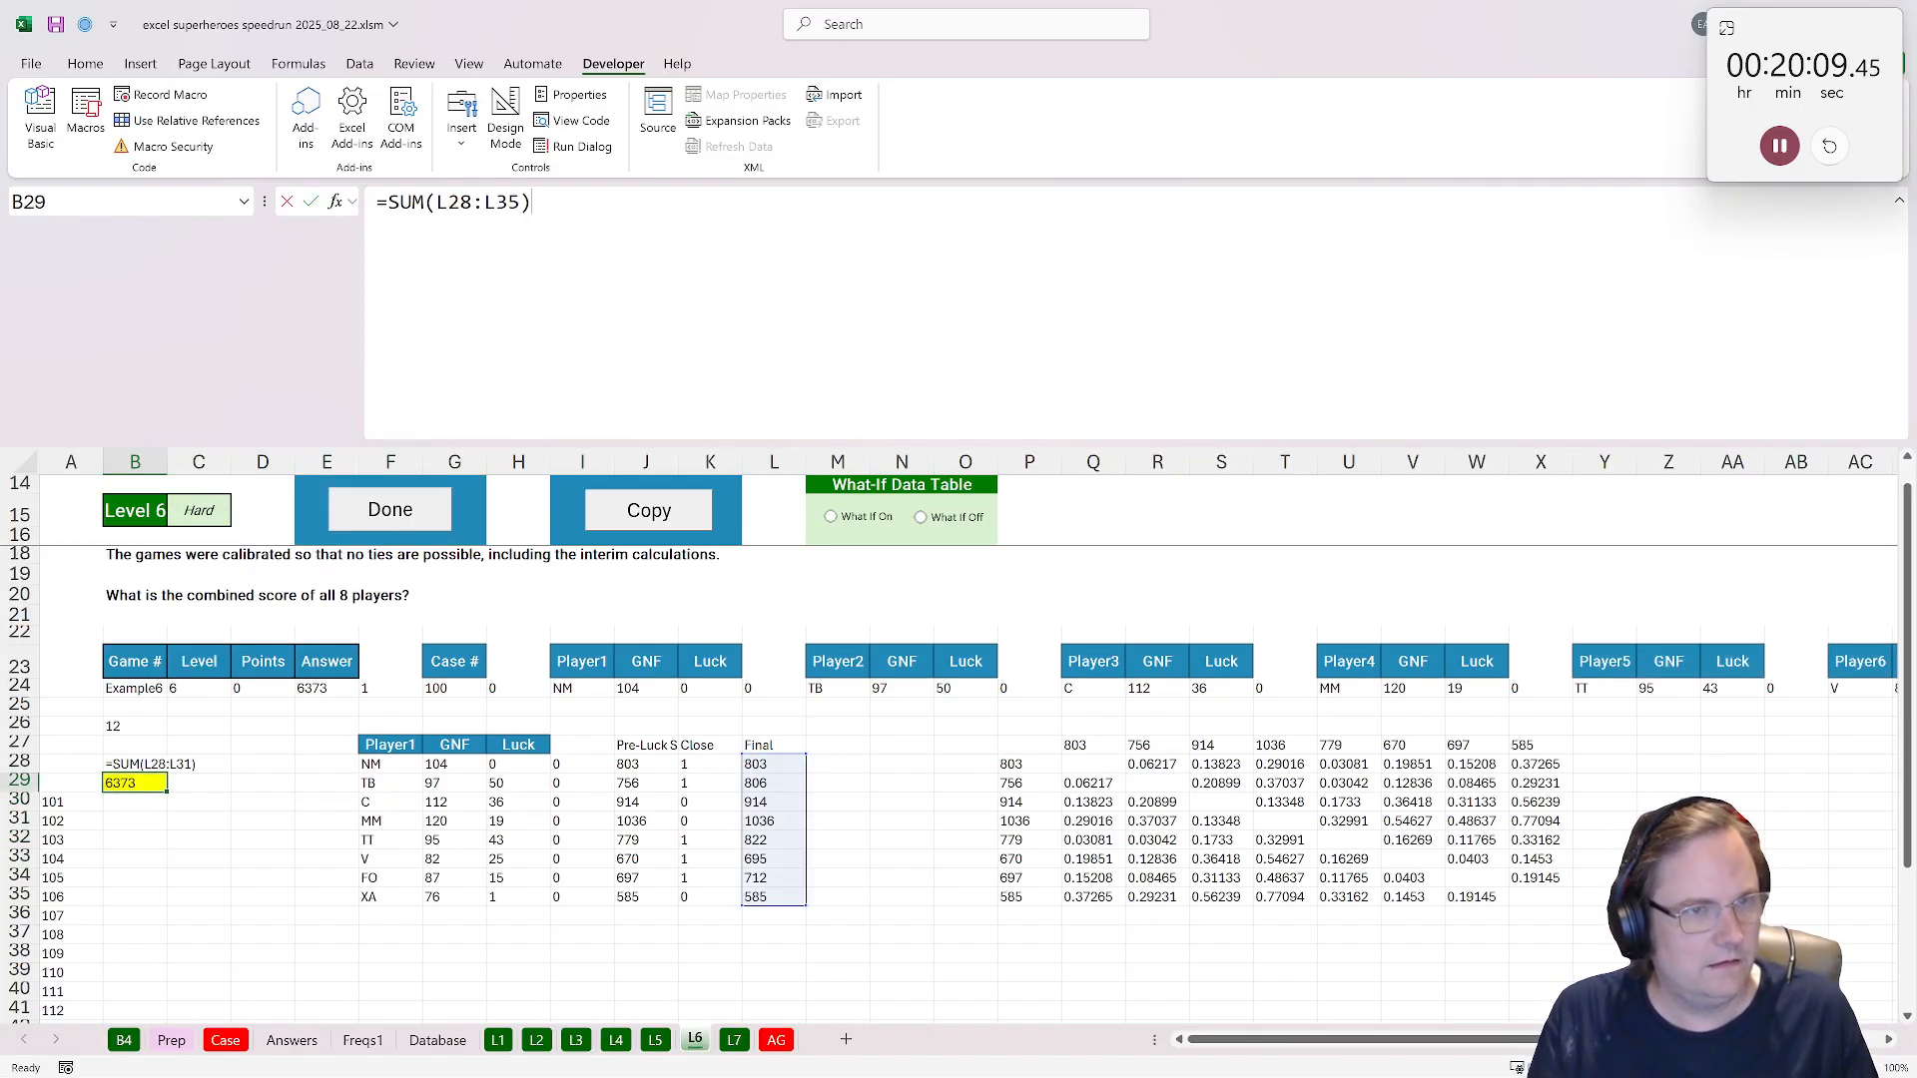
left_click_drag(719, 290, 147, 391)
key("ctrl+v")
key("Return")
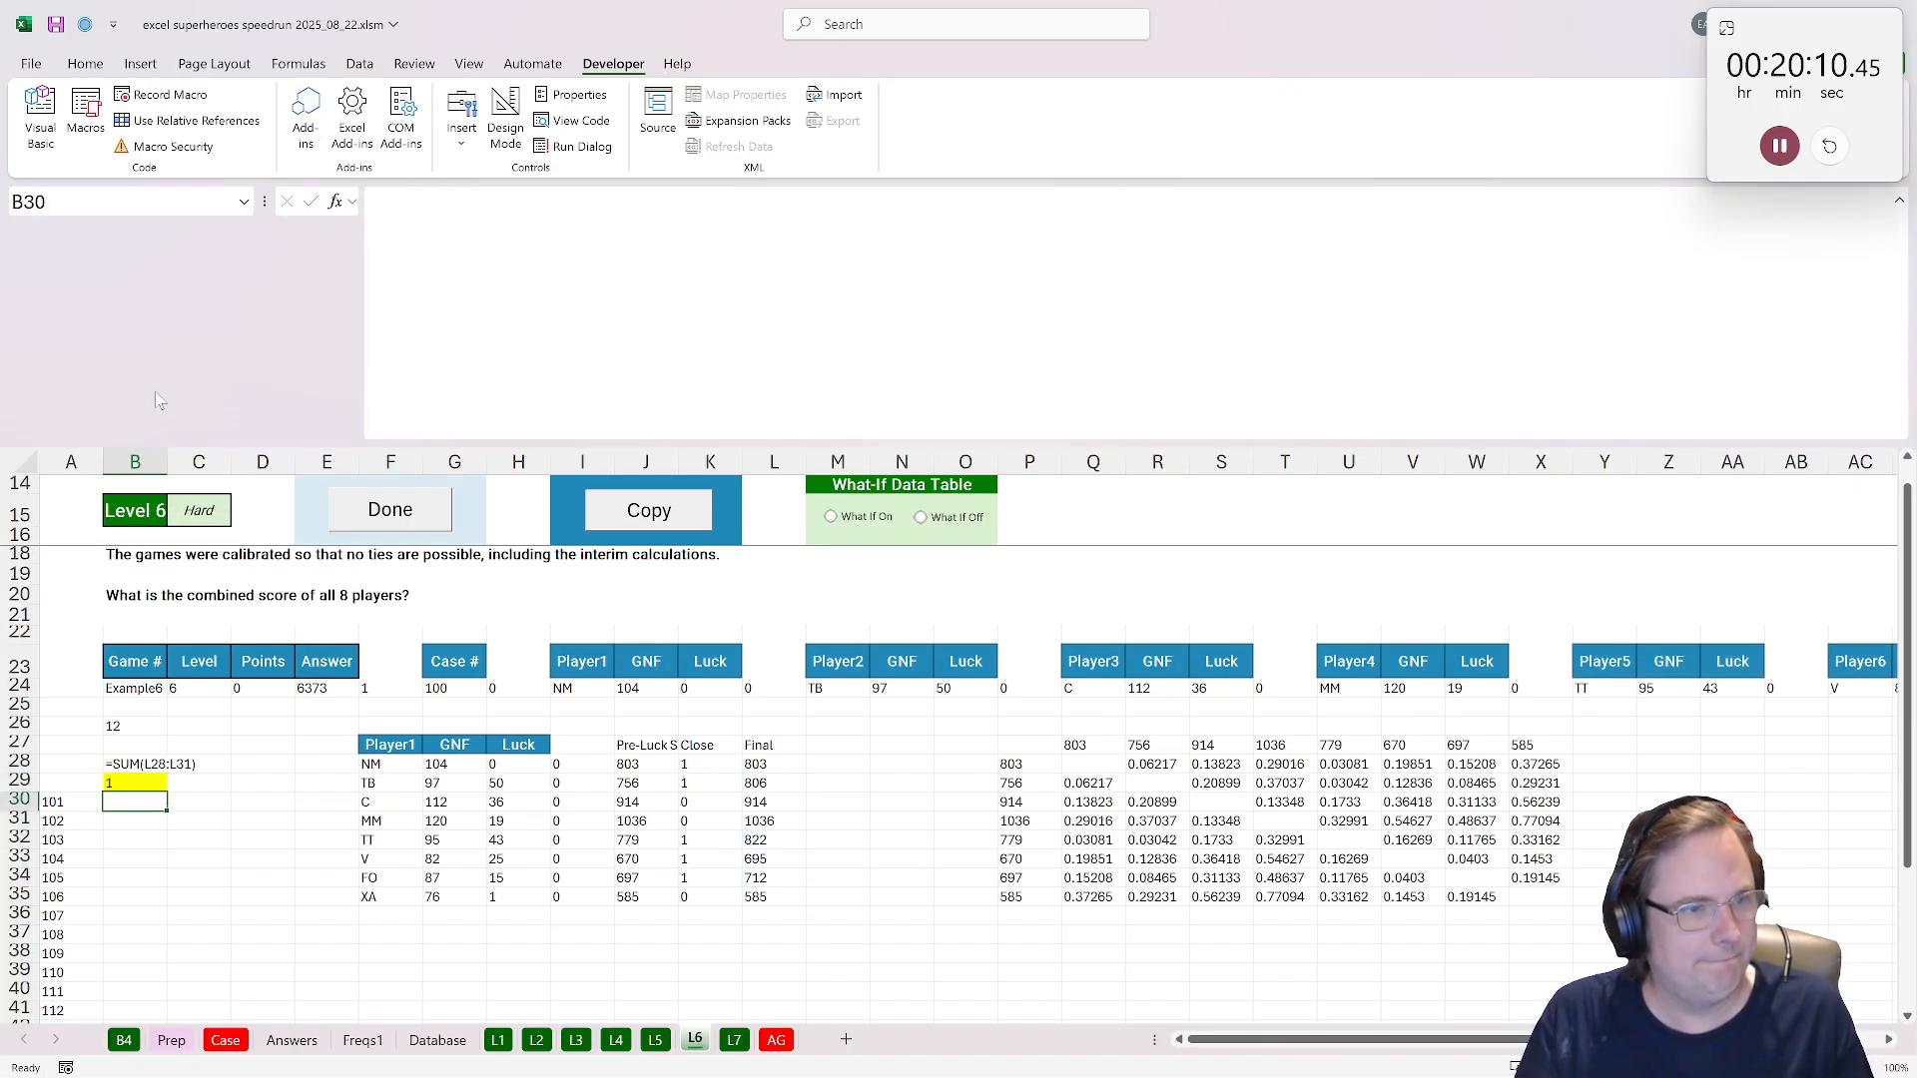
double_click(125, 783)
key("Return")
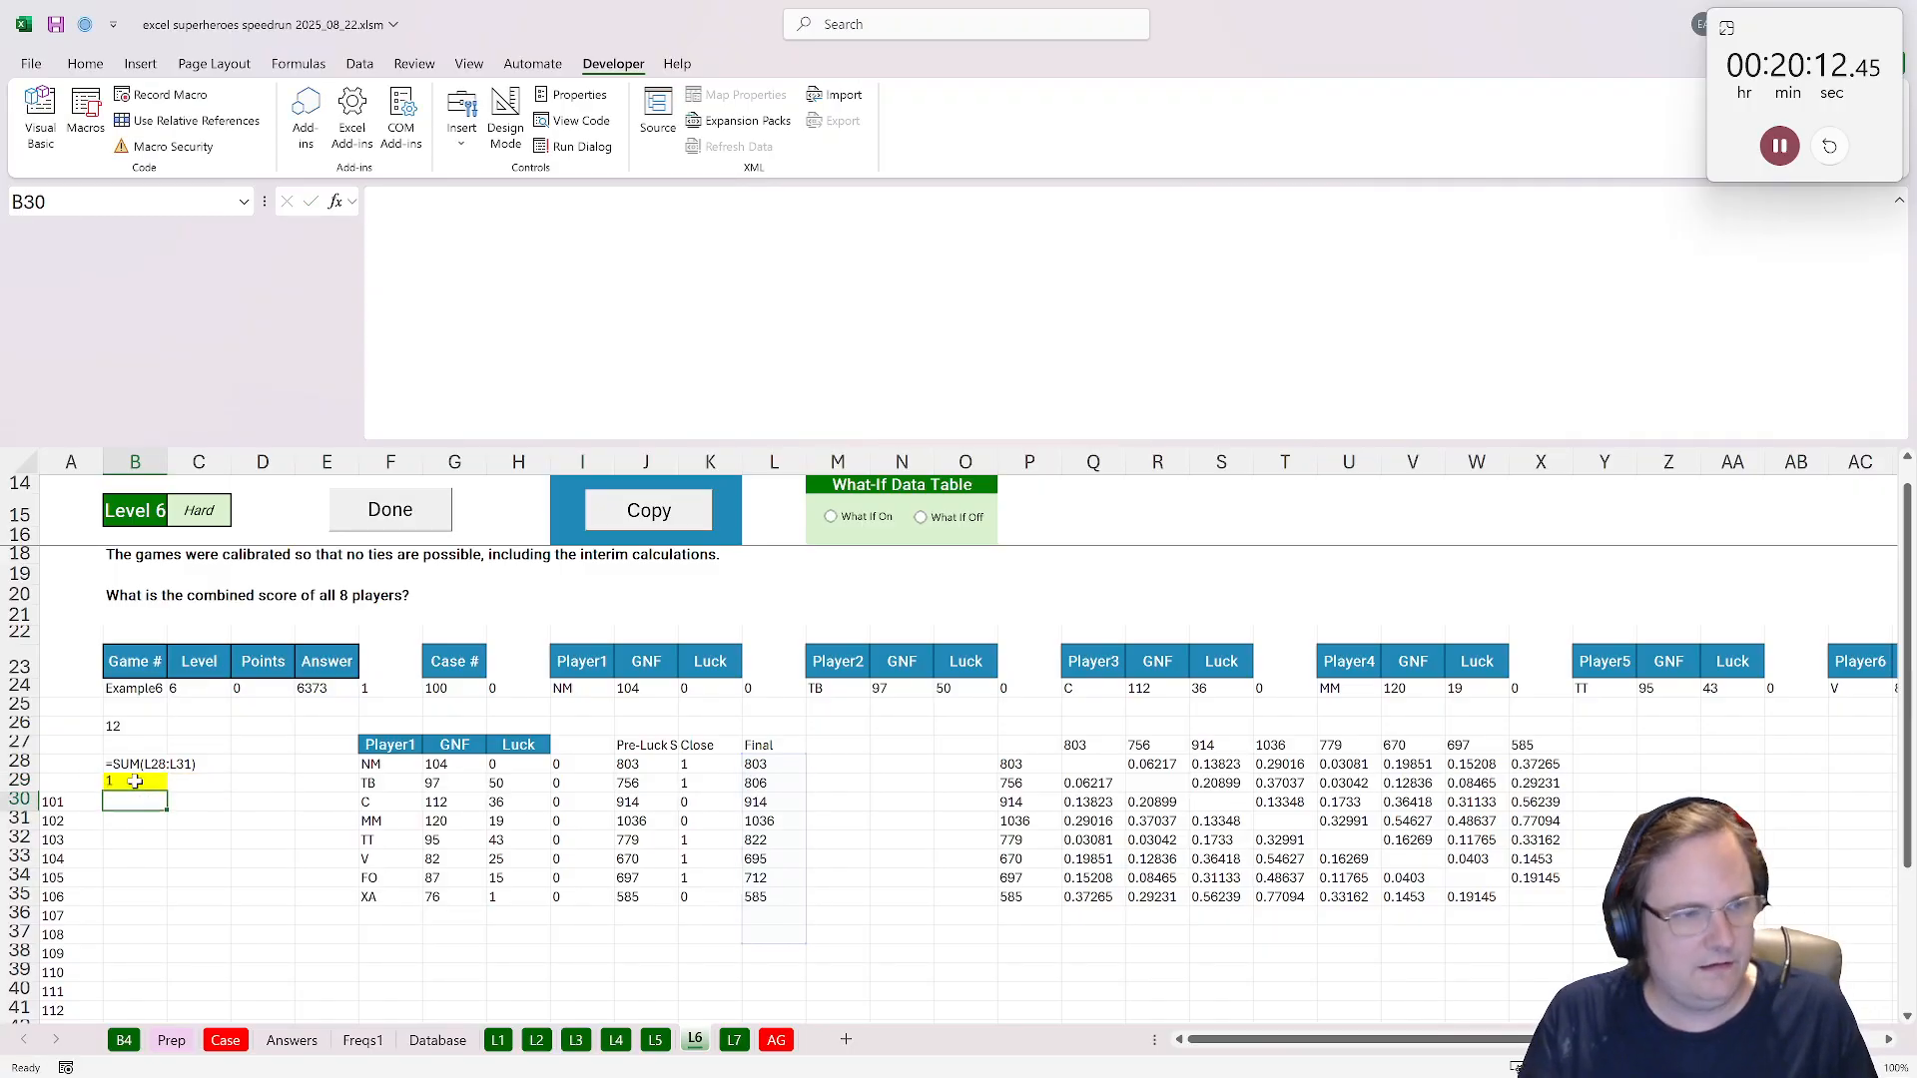
Switch the What-If data table on in the L6 sheet and select B26 together with the results B30:B49 to read the running total.
left_click(862, 527)
left_click(135, 726)
scroll(148, 764, "down", 1)
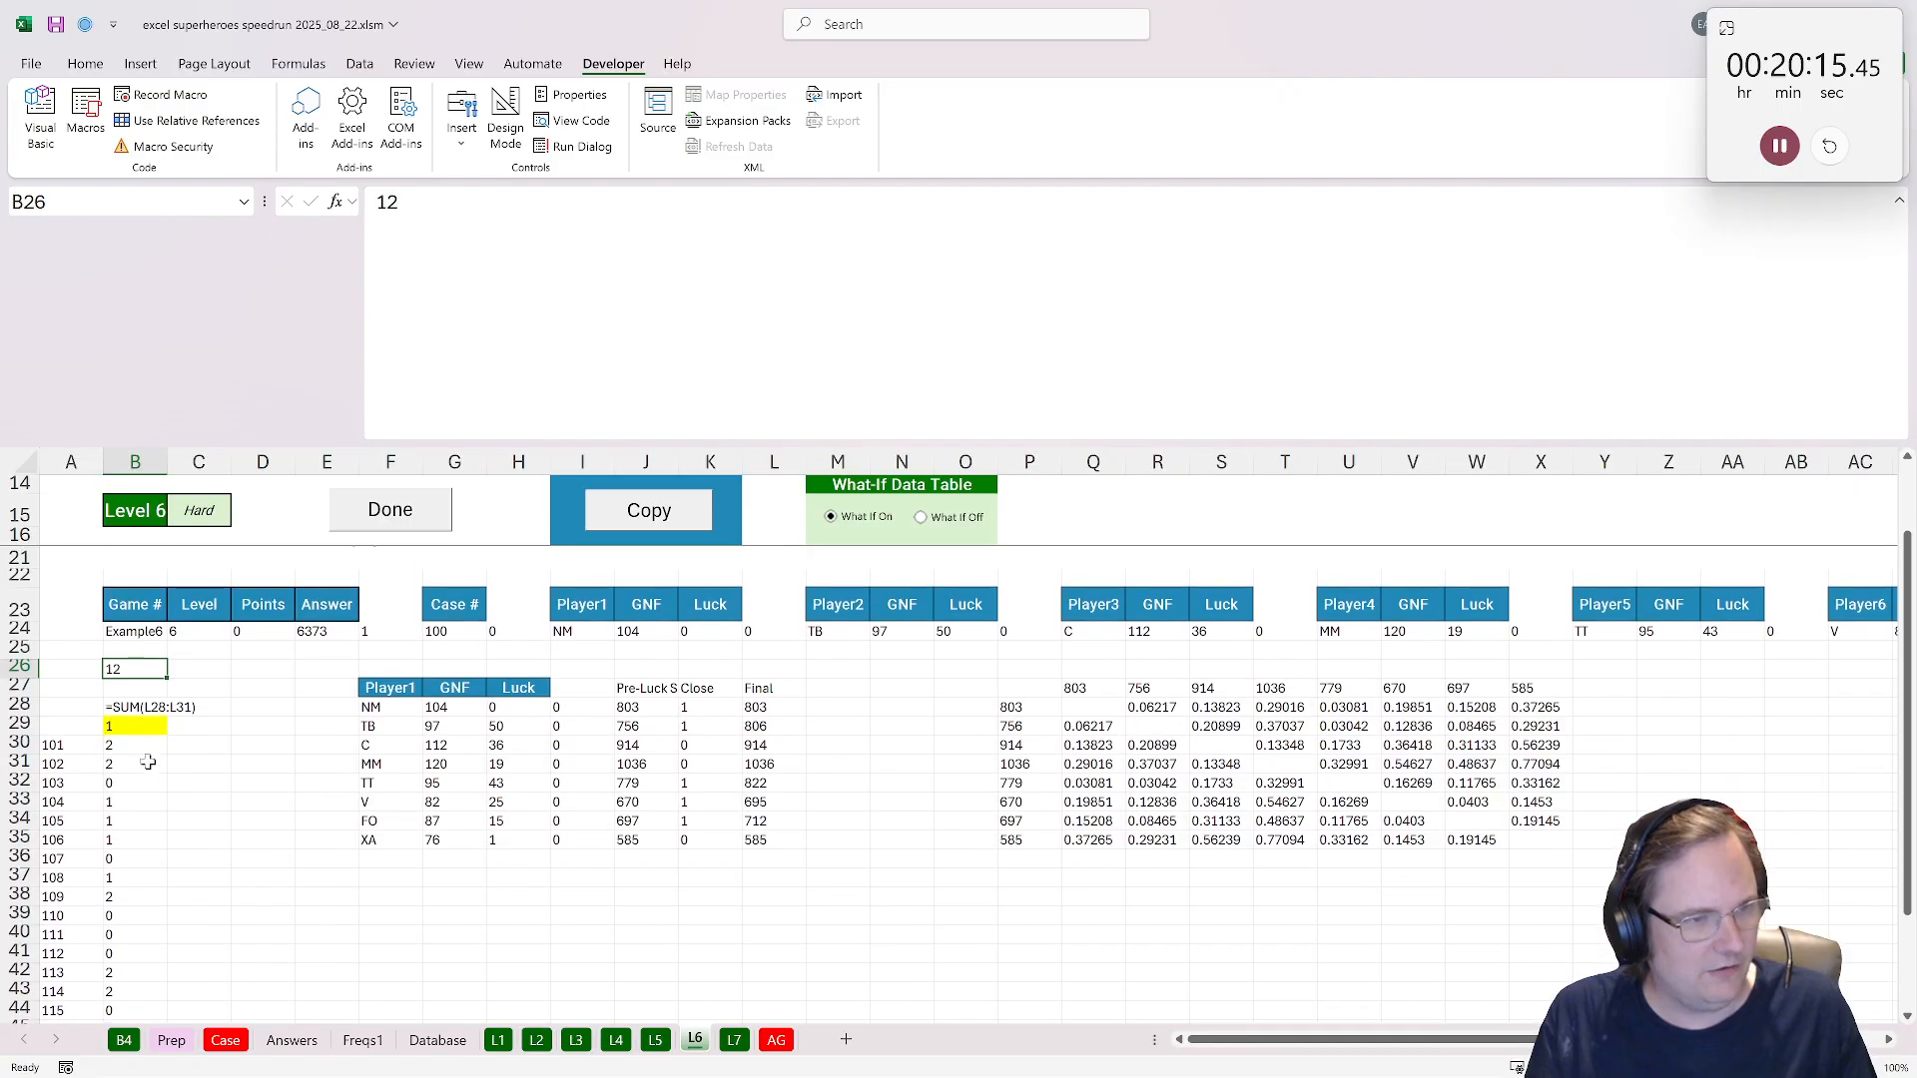
left_click_drag(143, 745, 150, 998)
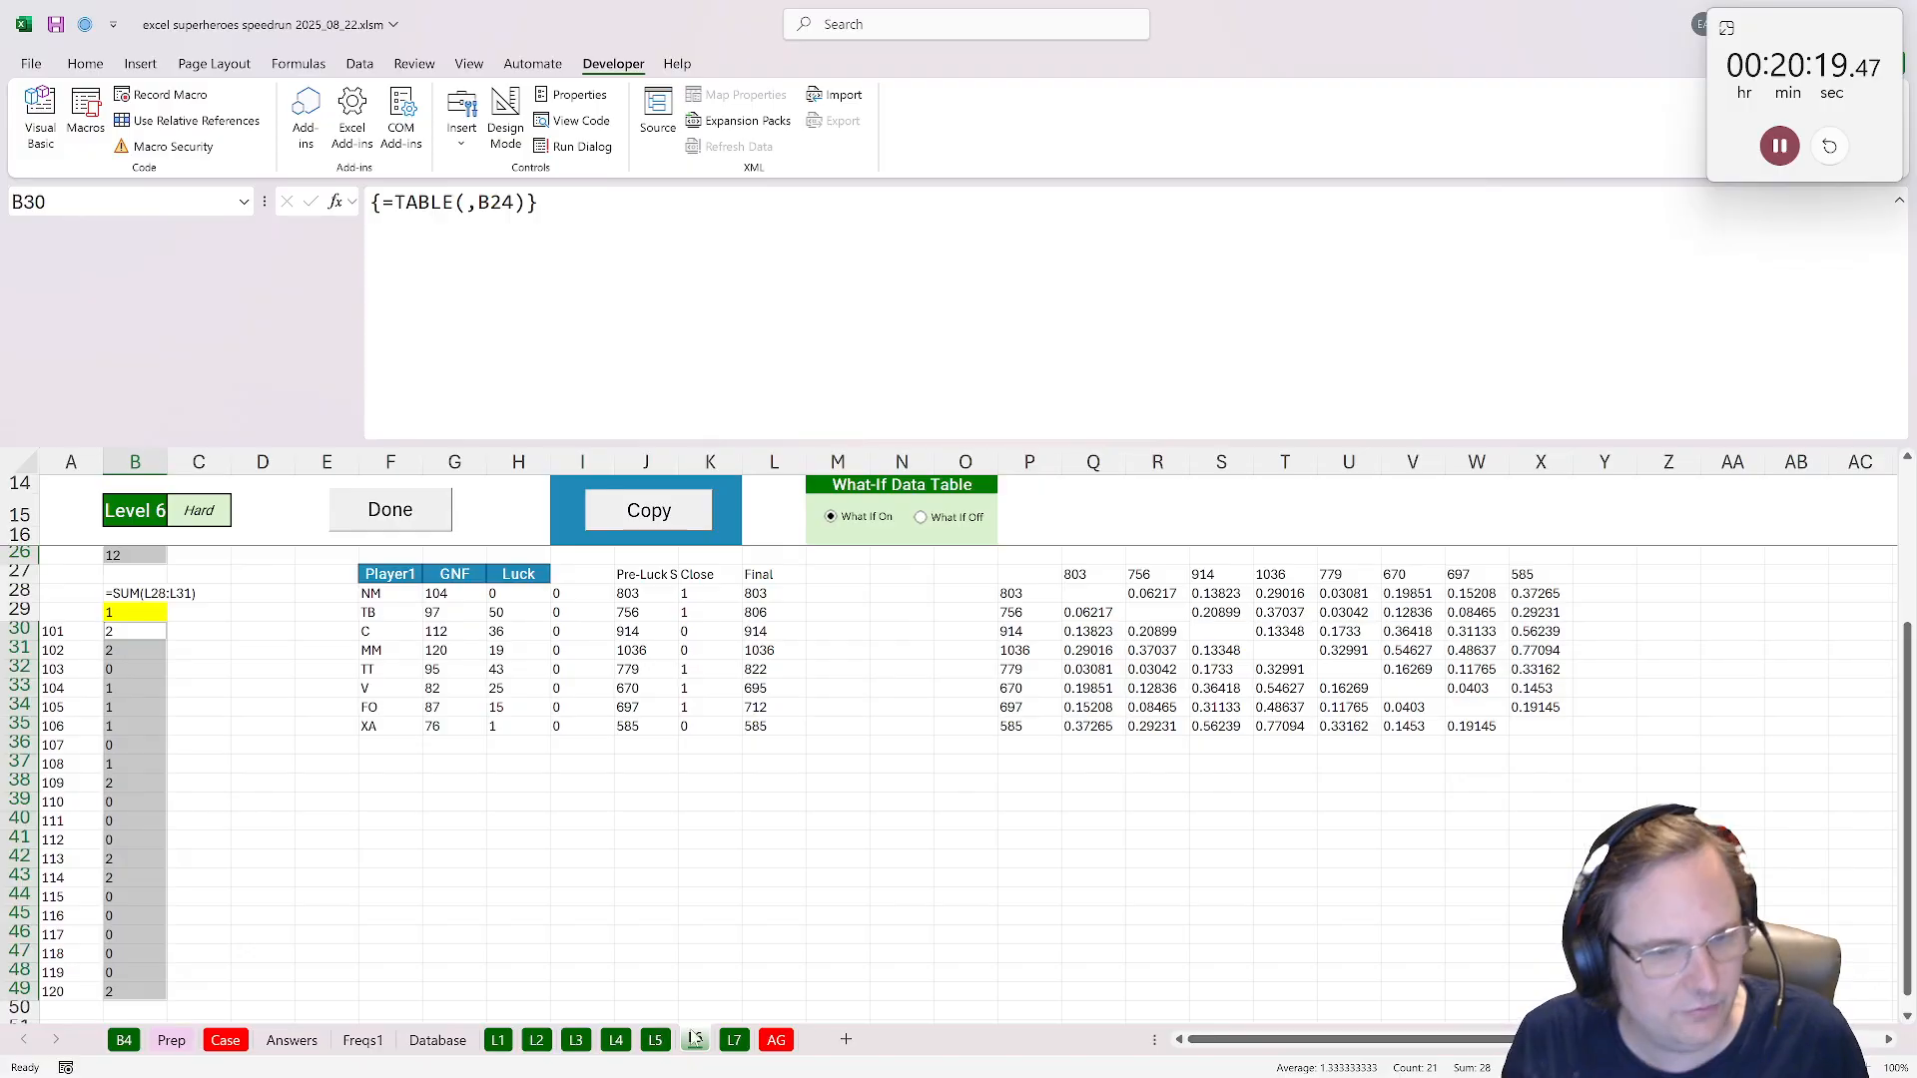
Enter the running total of 28 in B26 of the L7 sheet.
left_click(734, 1039)
scroll(200, 768, "up", 4)
left_click(140, 758)
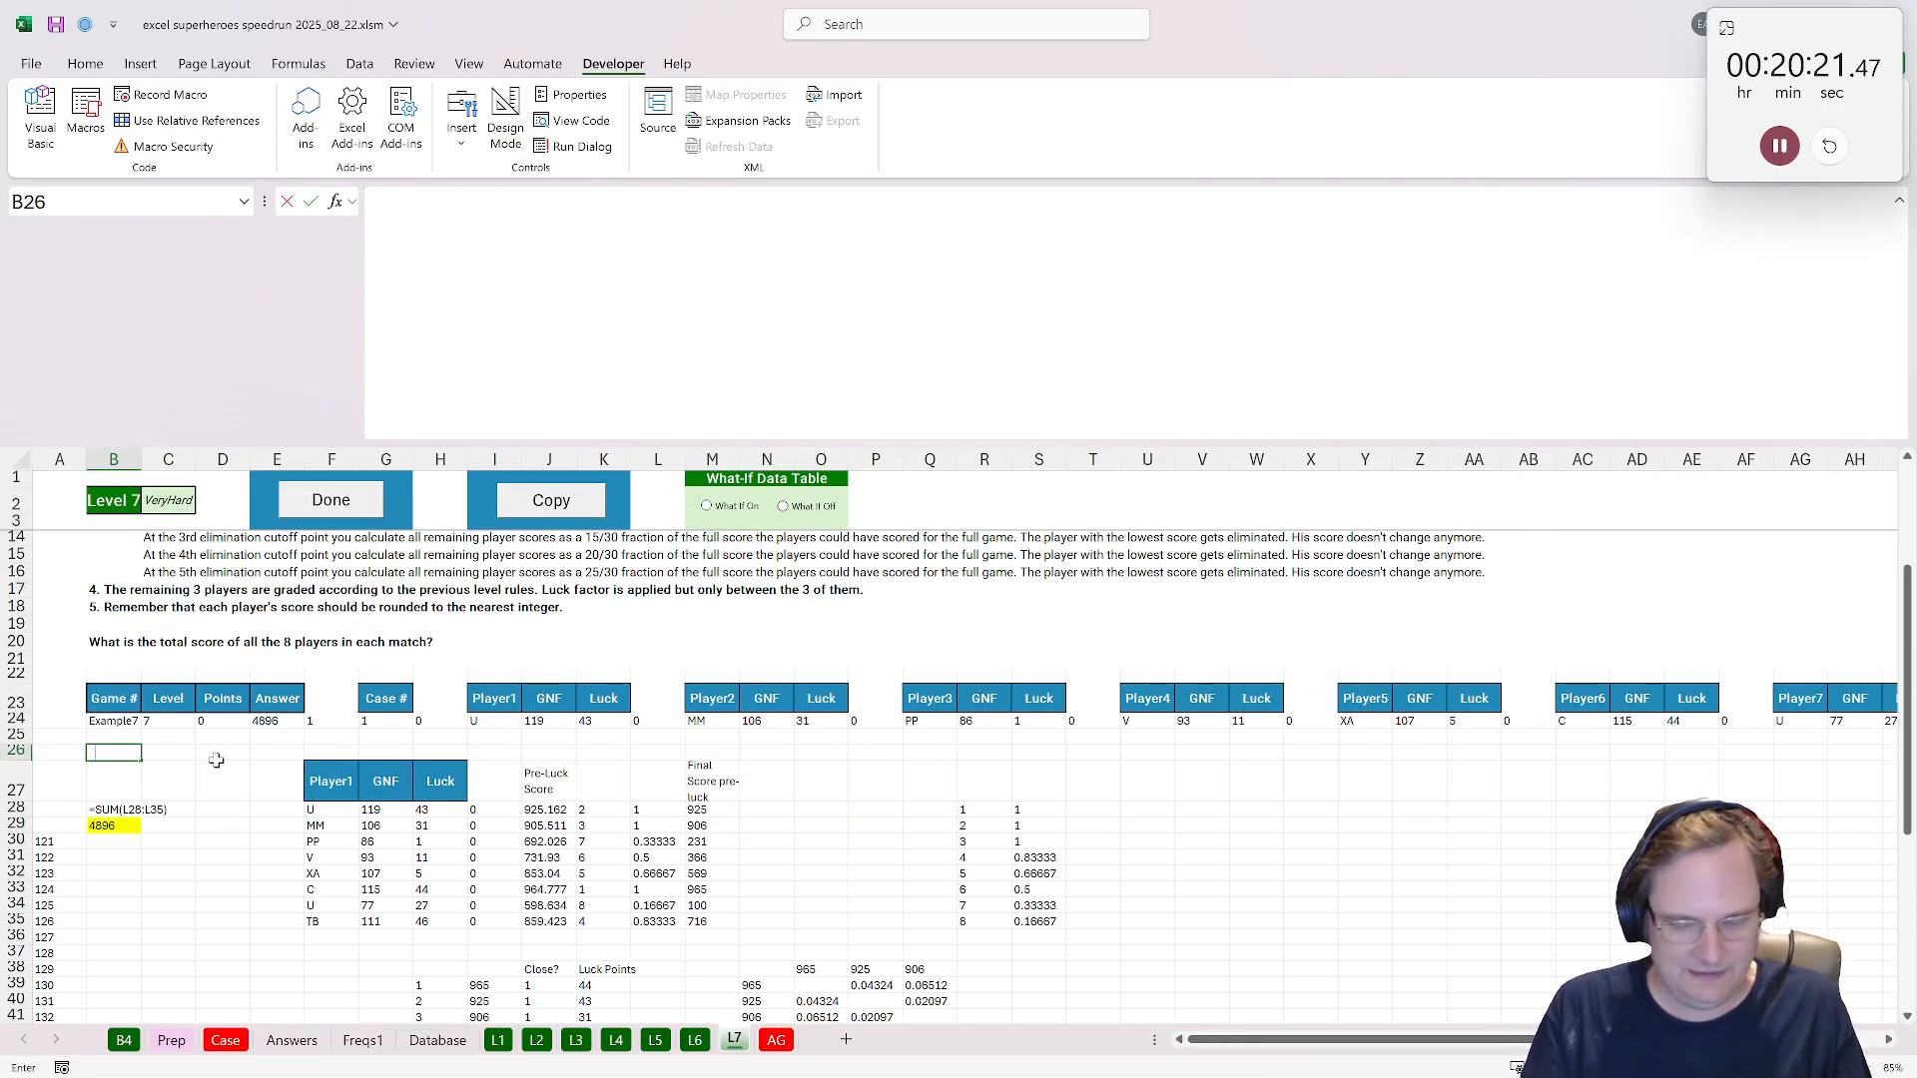
type("28")
key("ctrl+Return")
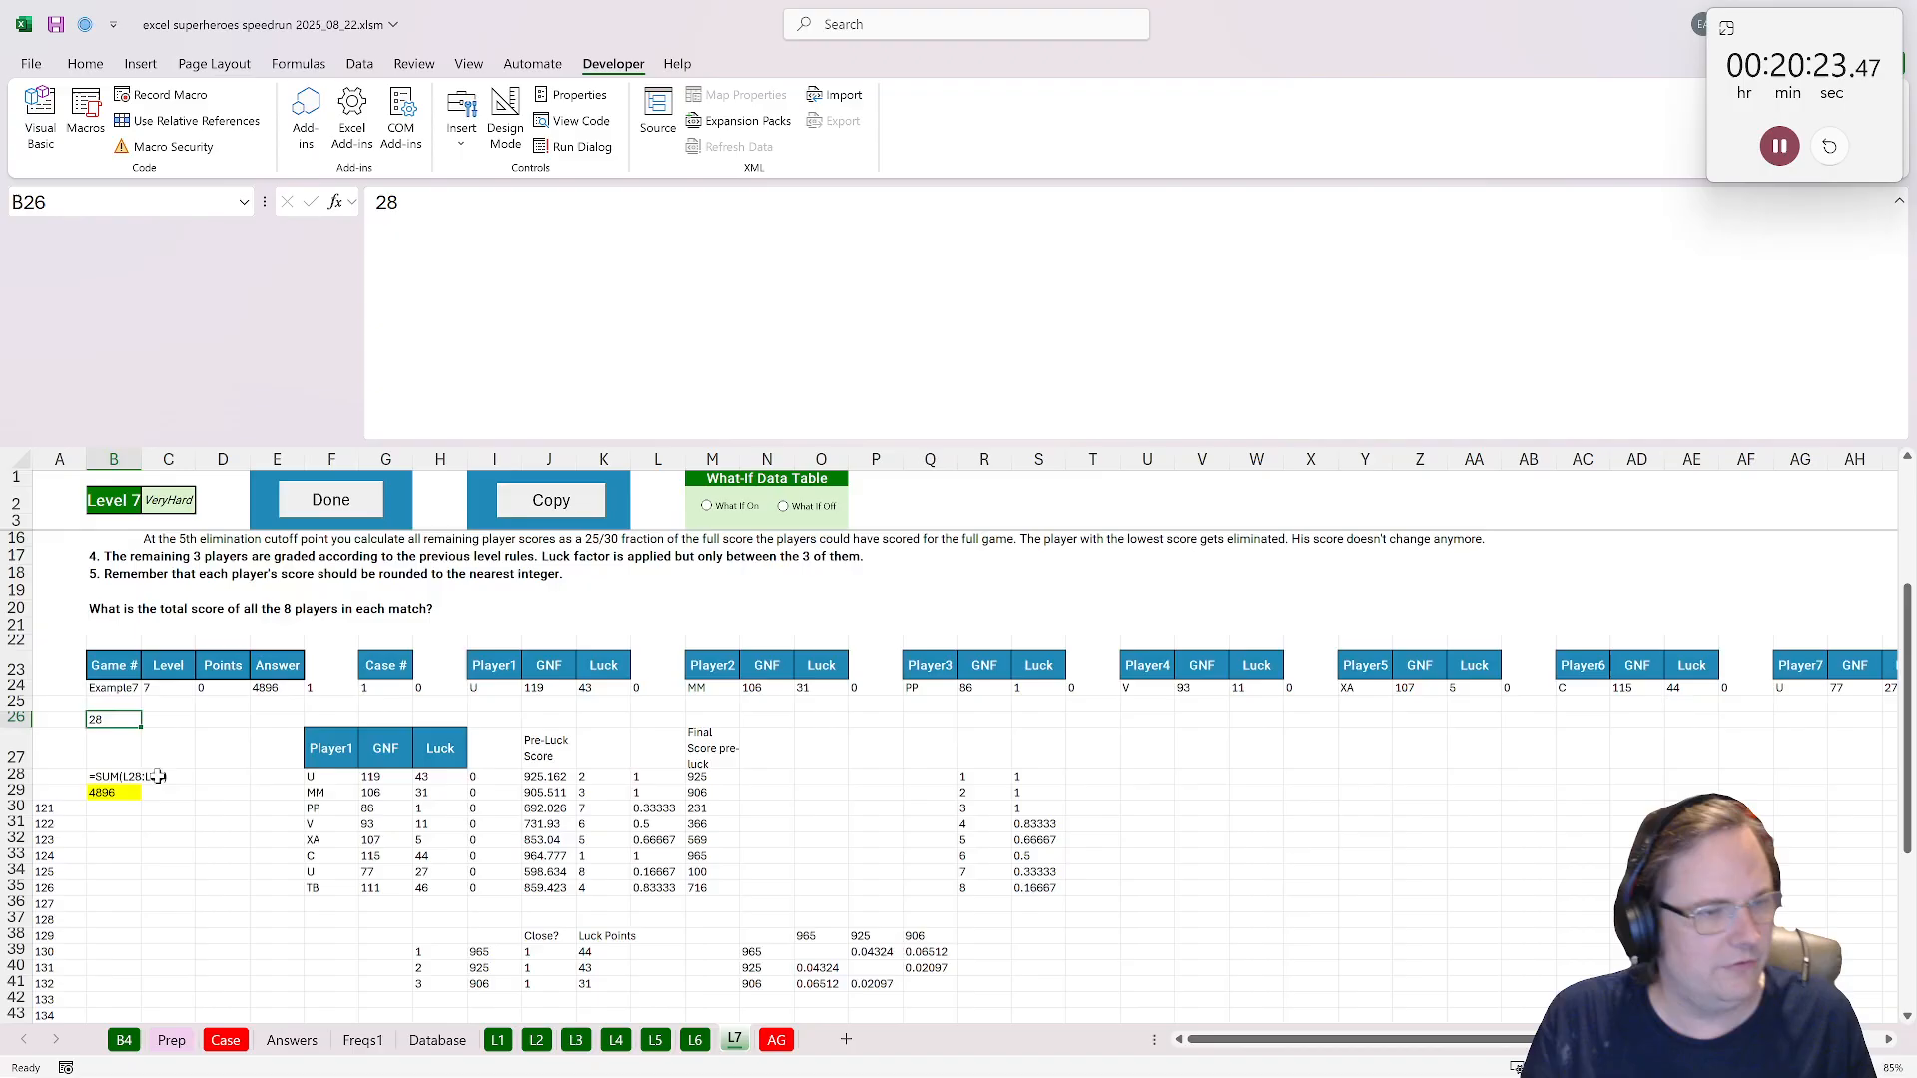
Copy the COUNTIF formula from B29 of the L6 sheet and paste it over the SUM formula in B29 of the L7 sheet.
scroll(189, 765, "down", 2)
left_click(122, 734)
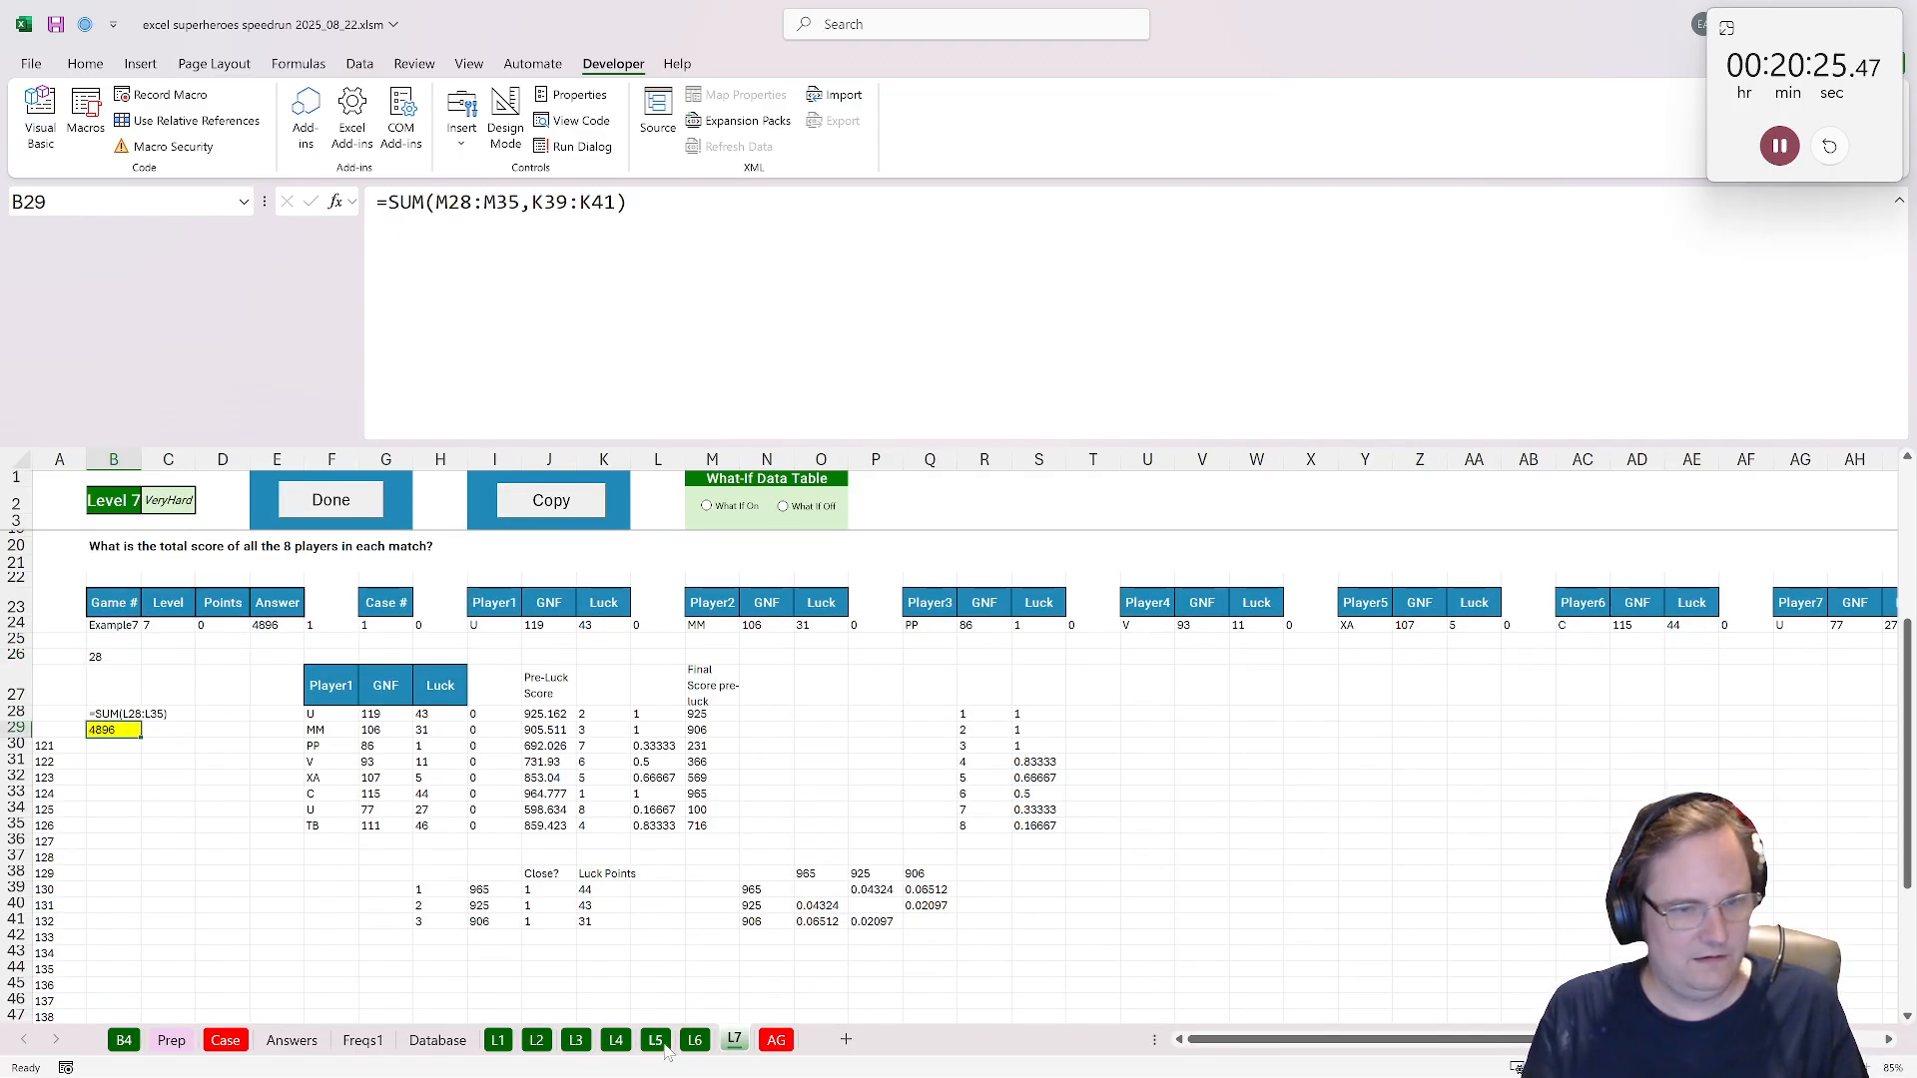
left_click(696, 1043)
left_click(142, 612)
left_click_drag(739, 224, 4, 138)
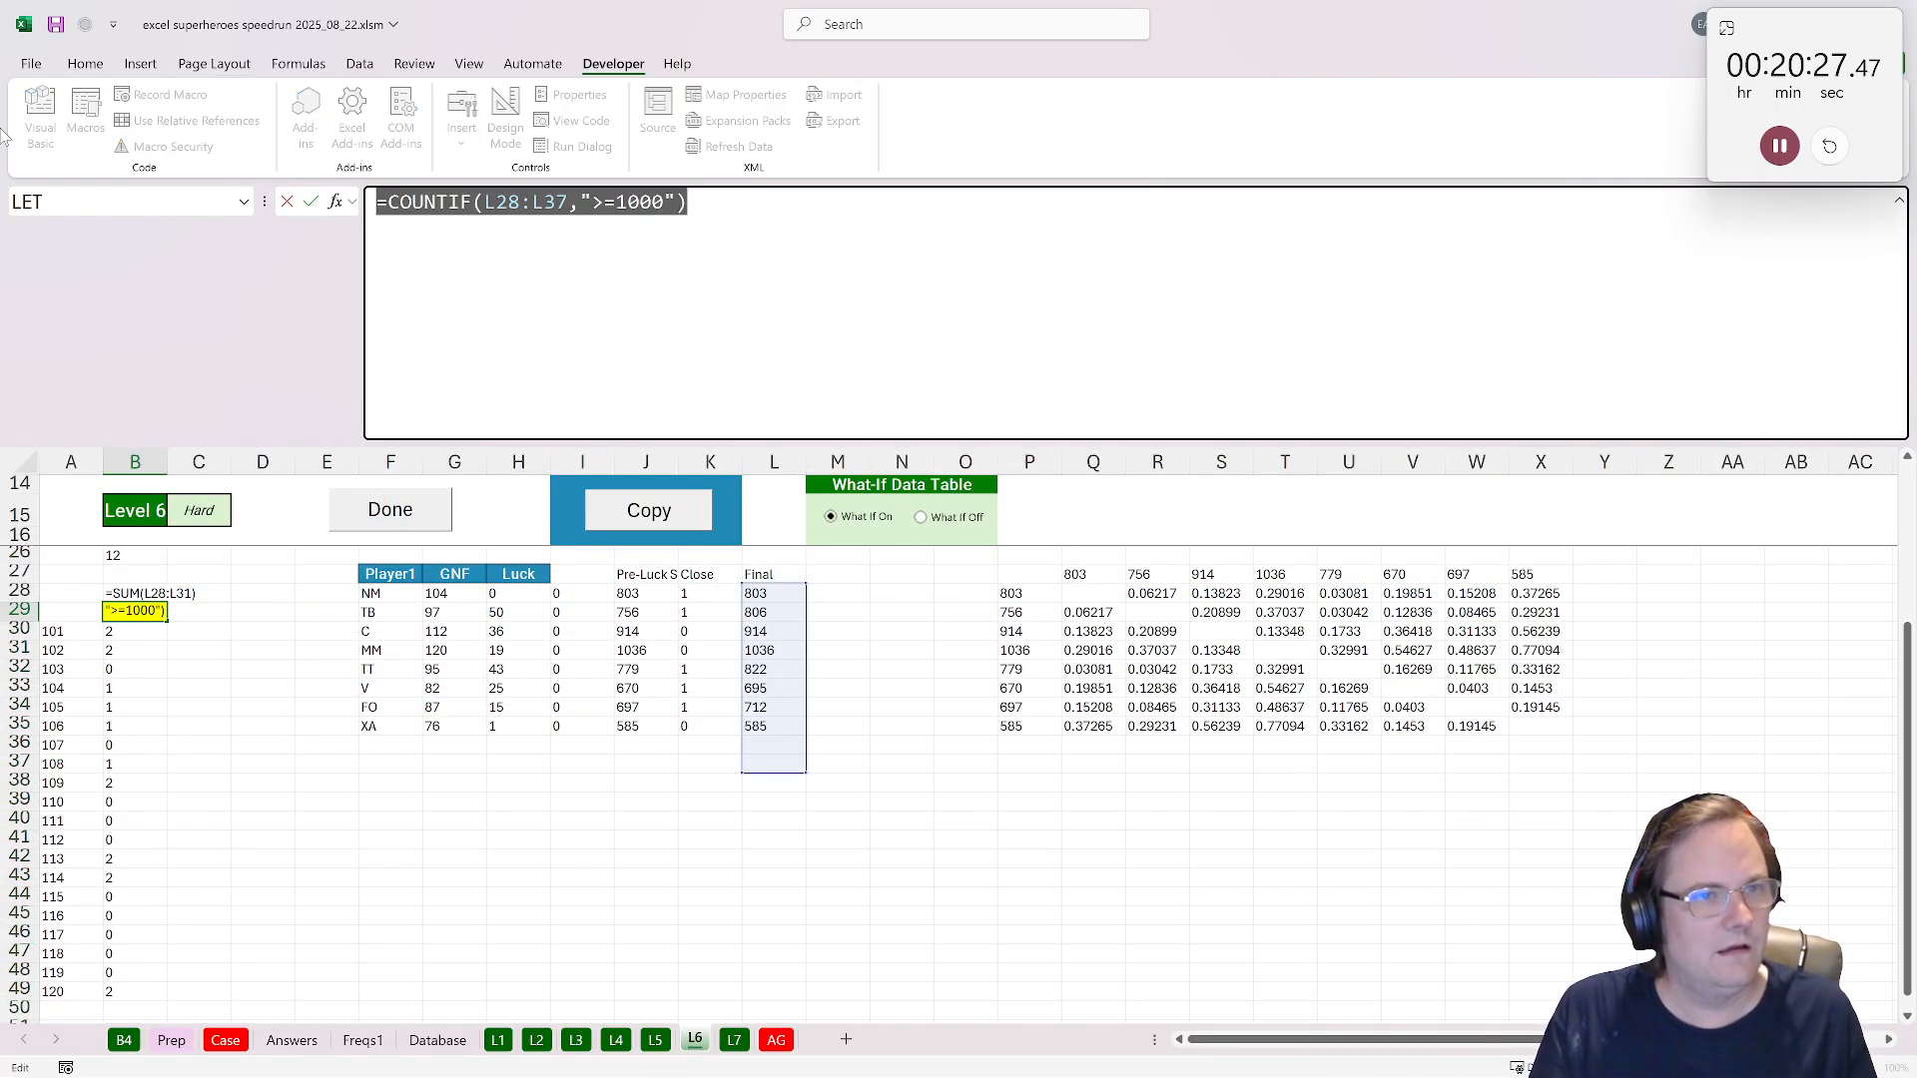
key("Escape")
left_click_drag(776, 1040, 741, 1042)
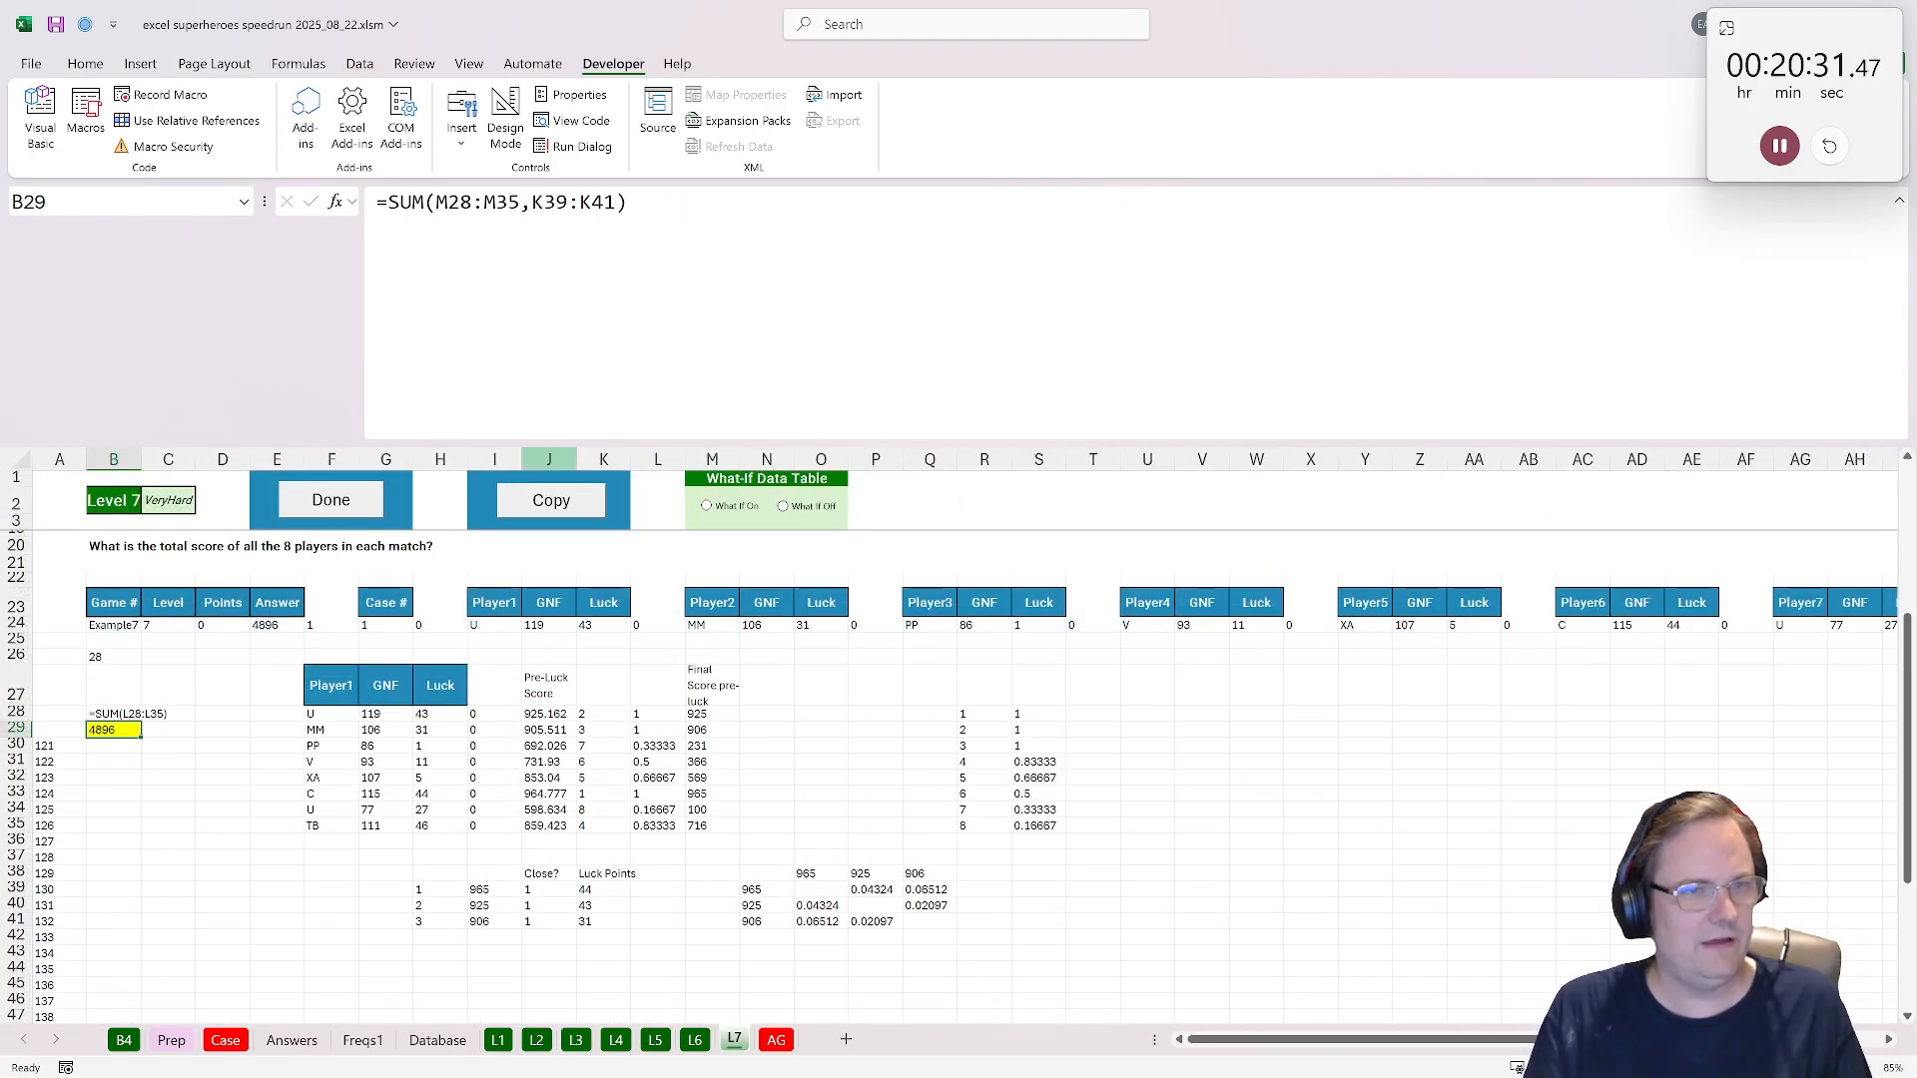
left_click_drag(714, 218, 88, 103)
key("ctrl+v")
key("ctrl+Return")
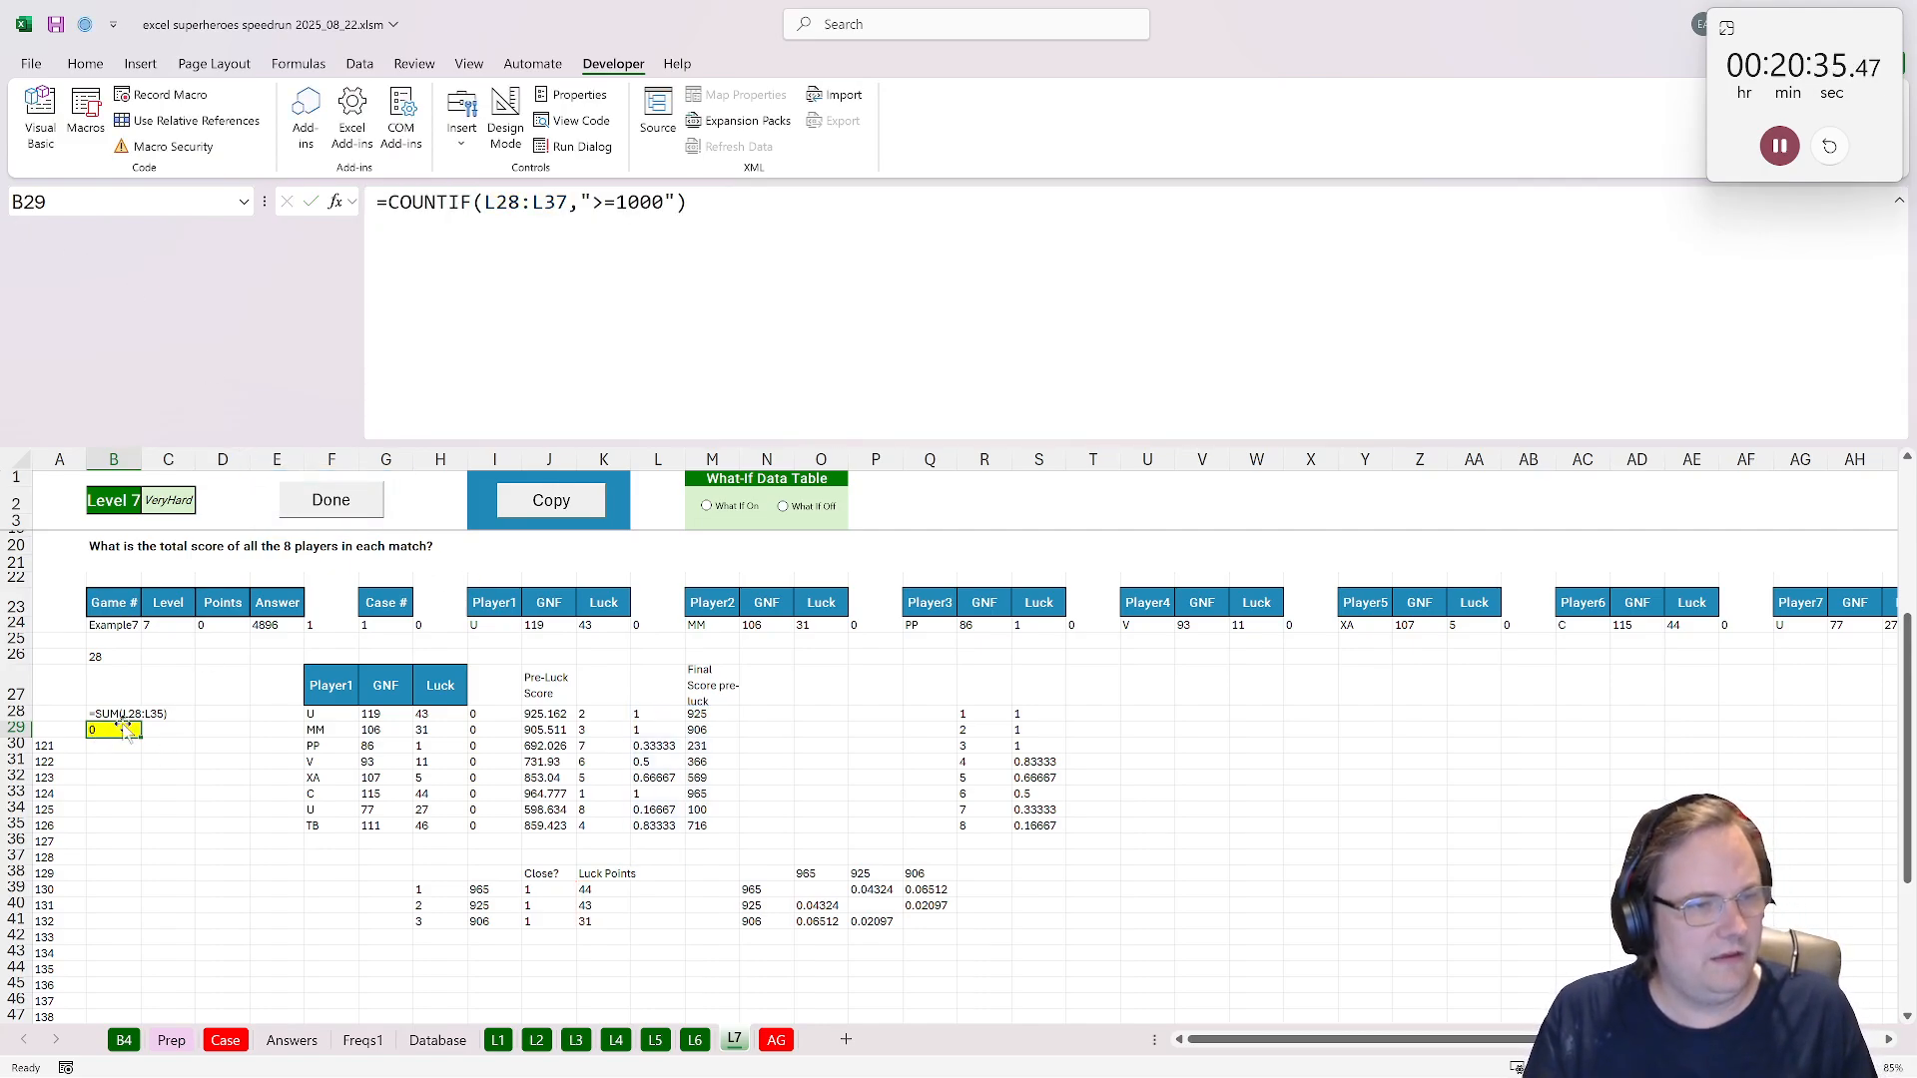
Check which cells the COUNTIF formula in B29 of the L7 sheet counts and where the remaining players' scores are.
double_click(118, 730)
left_click(689, 840)
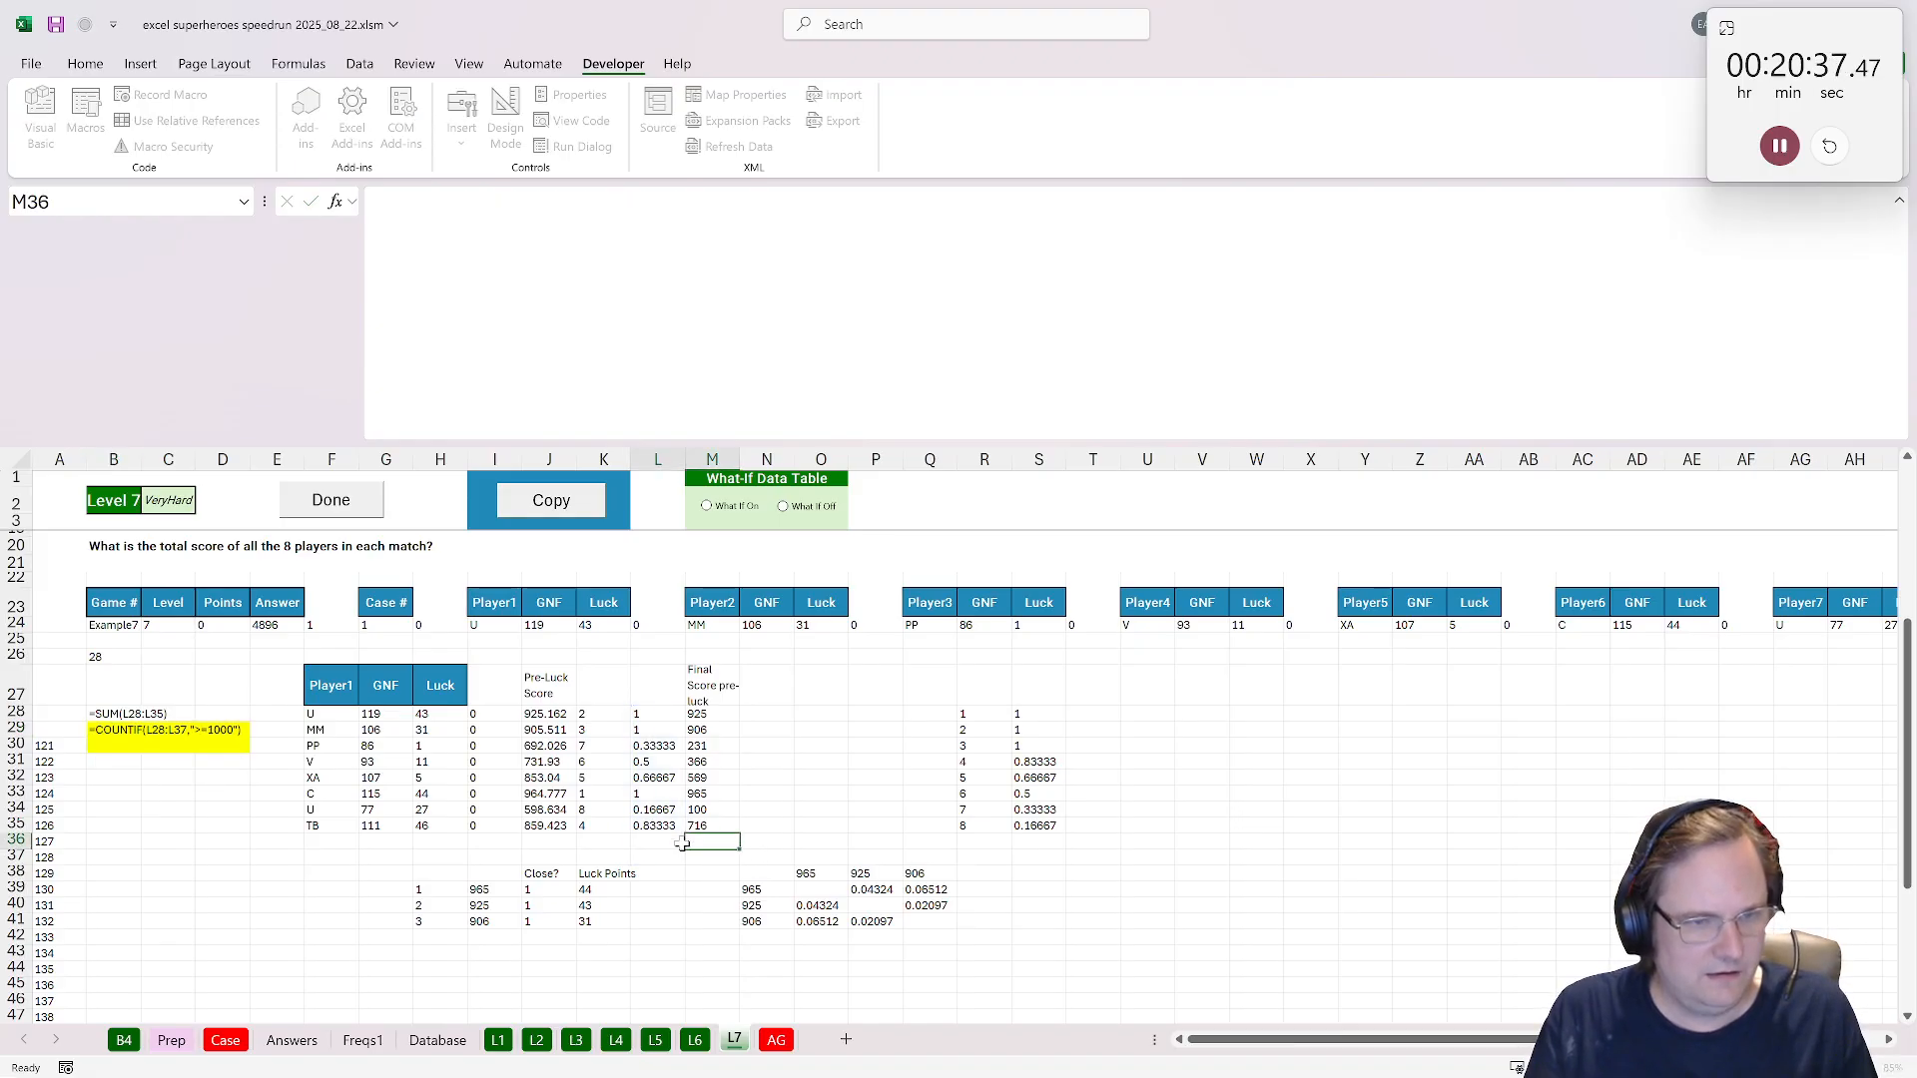
double_click(115, 732)
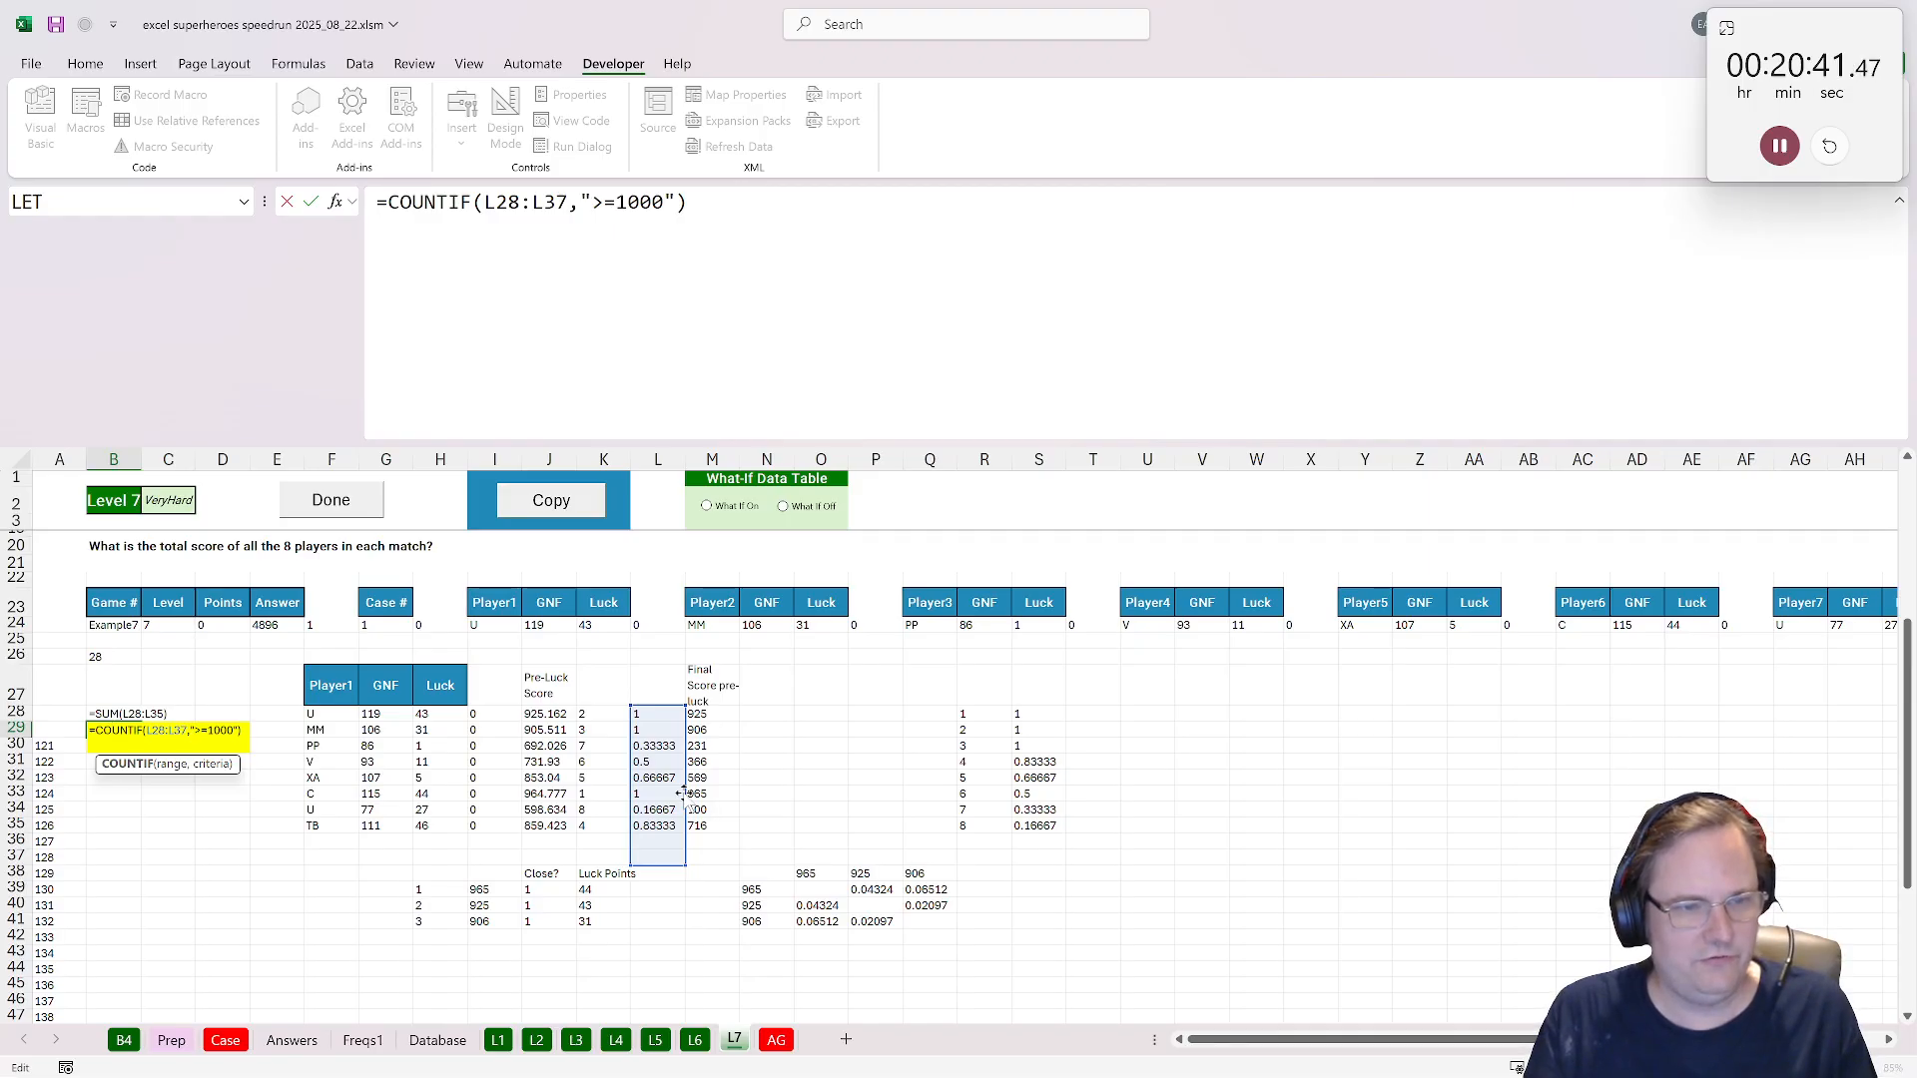
key("Escape")
left_click(475, 891)
Add each remaining player's luck points to the score with =K39+I39 in L39 and copy the formula down to L41.
left_click(652, 892)
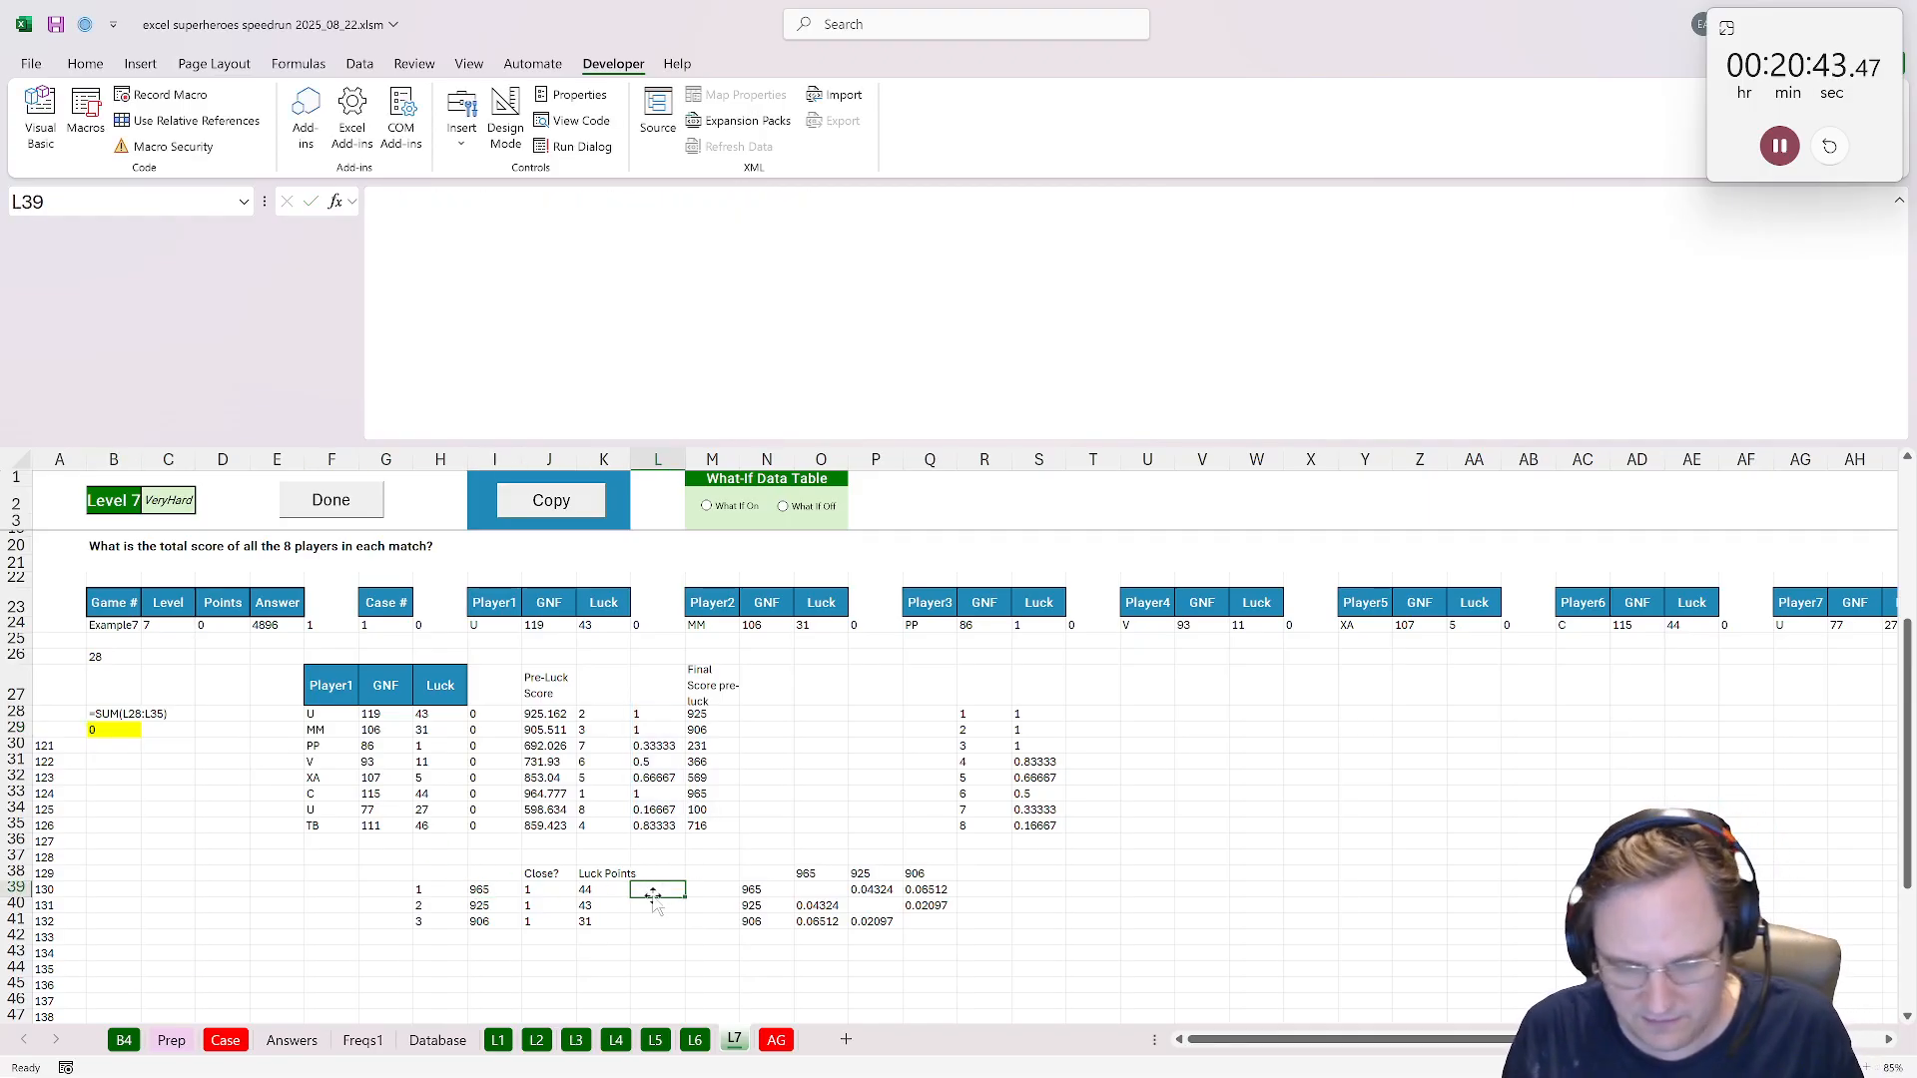
type("=")
left_click(602, 891)
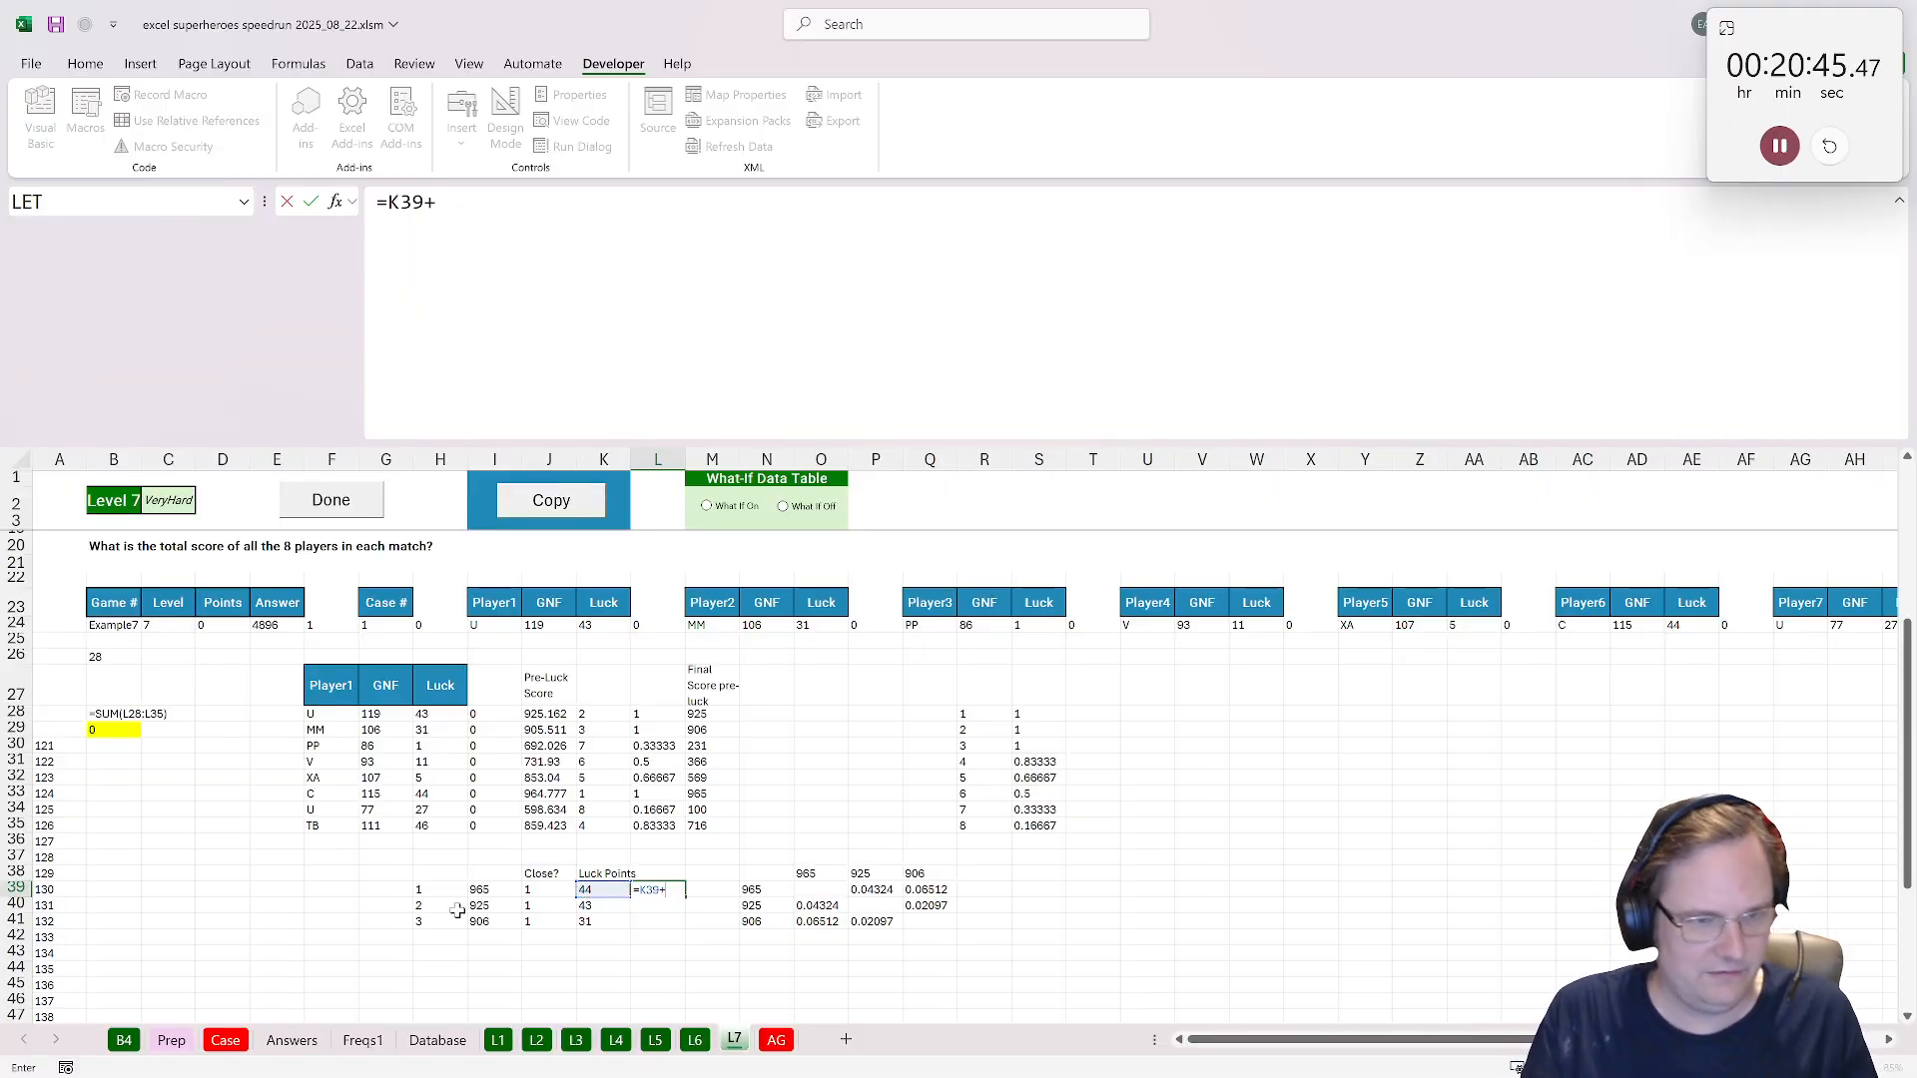
type("+")
left_click(481, 892)
key("Return")
key("Up")
key("ctrl+c")
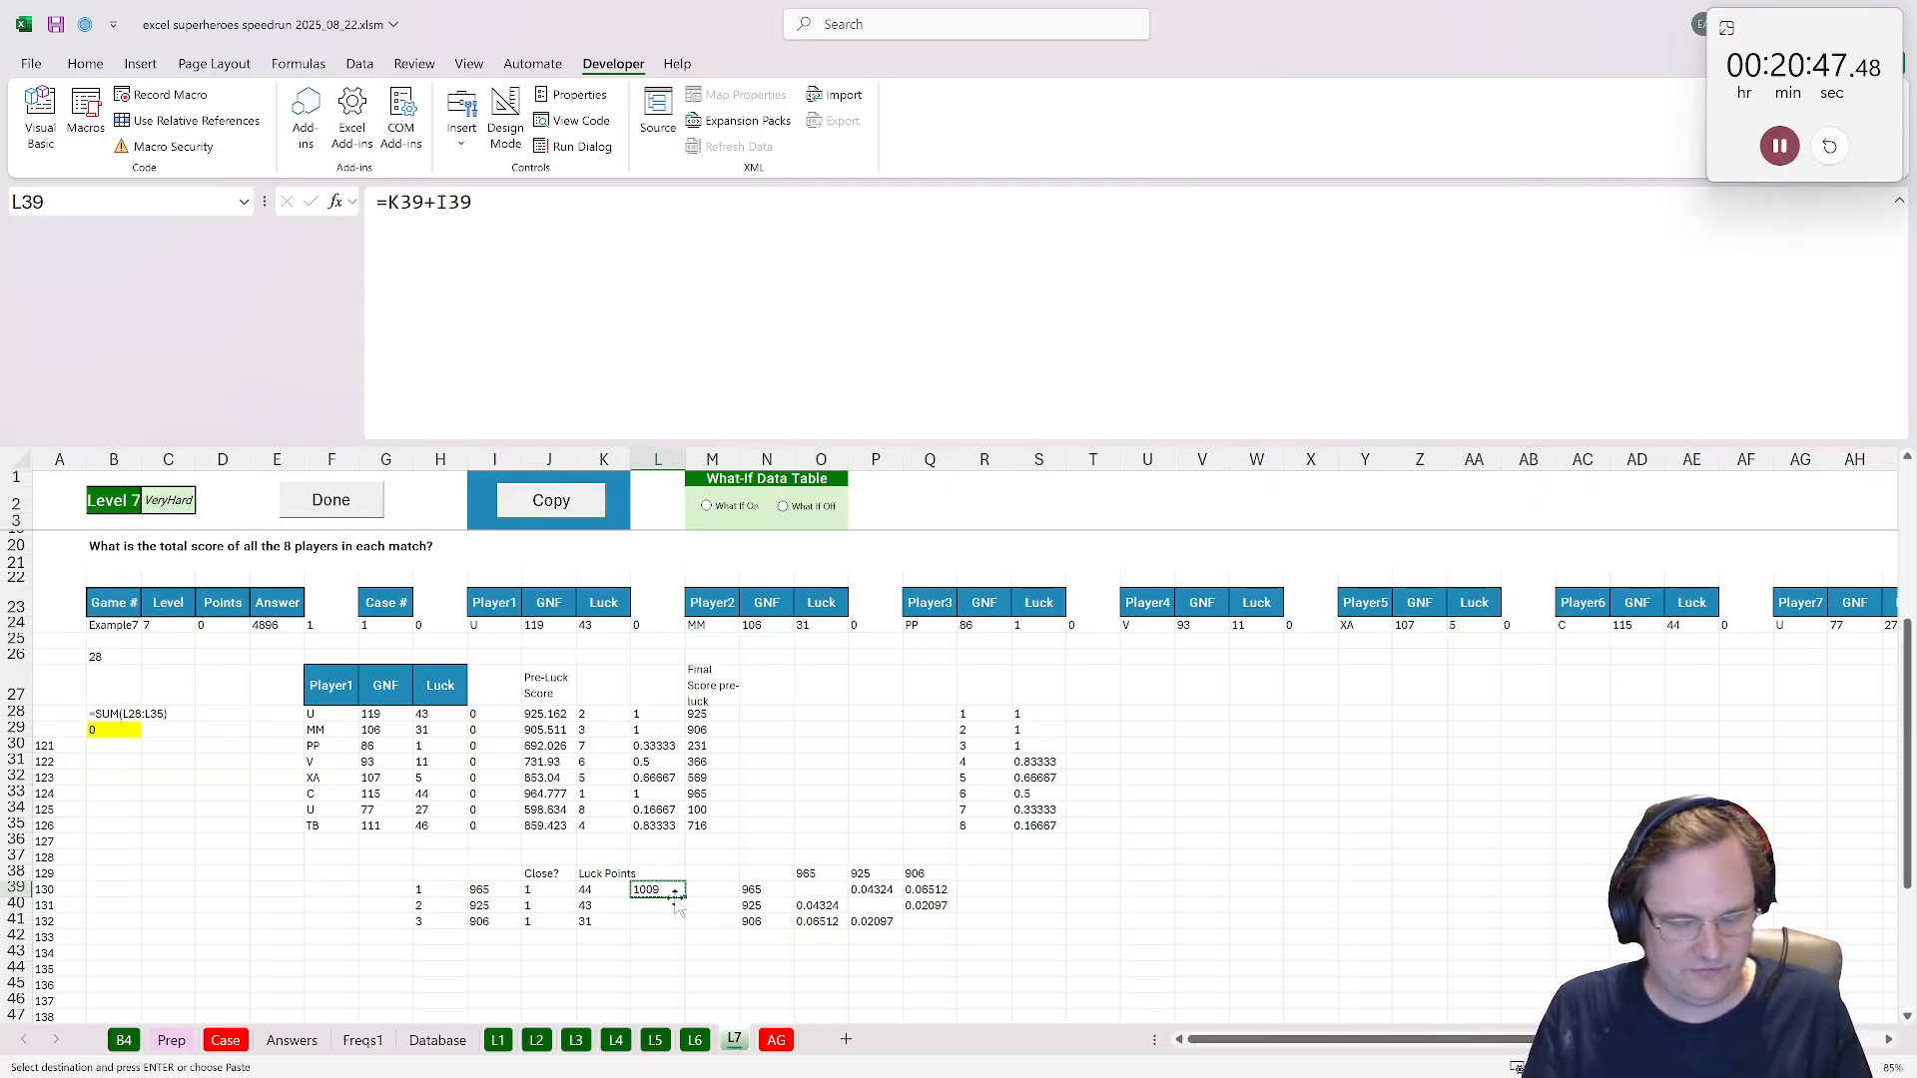
left_click_drag(675, 899, 671, 924)
Change the counted range of the COUNTIF formula in B29 of the L7 sheet to L39:L48.
left_click(130, 730)
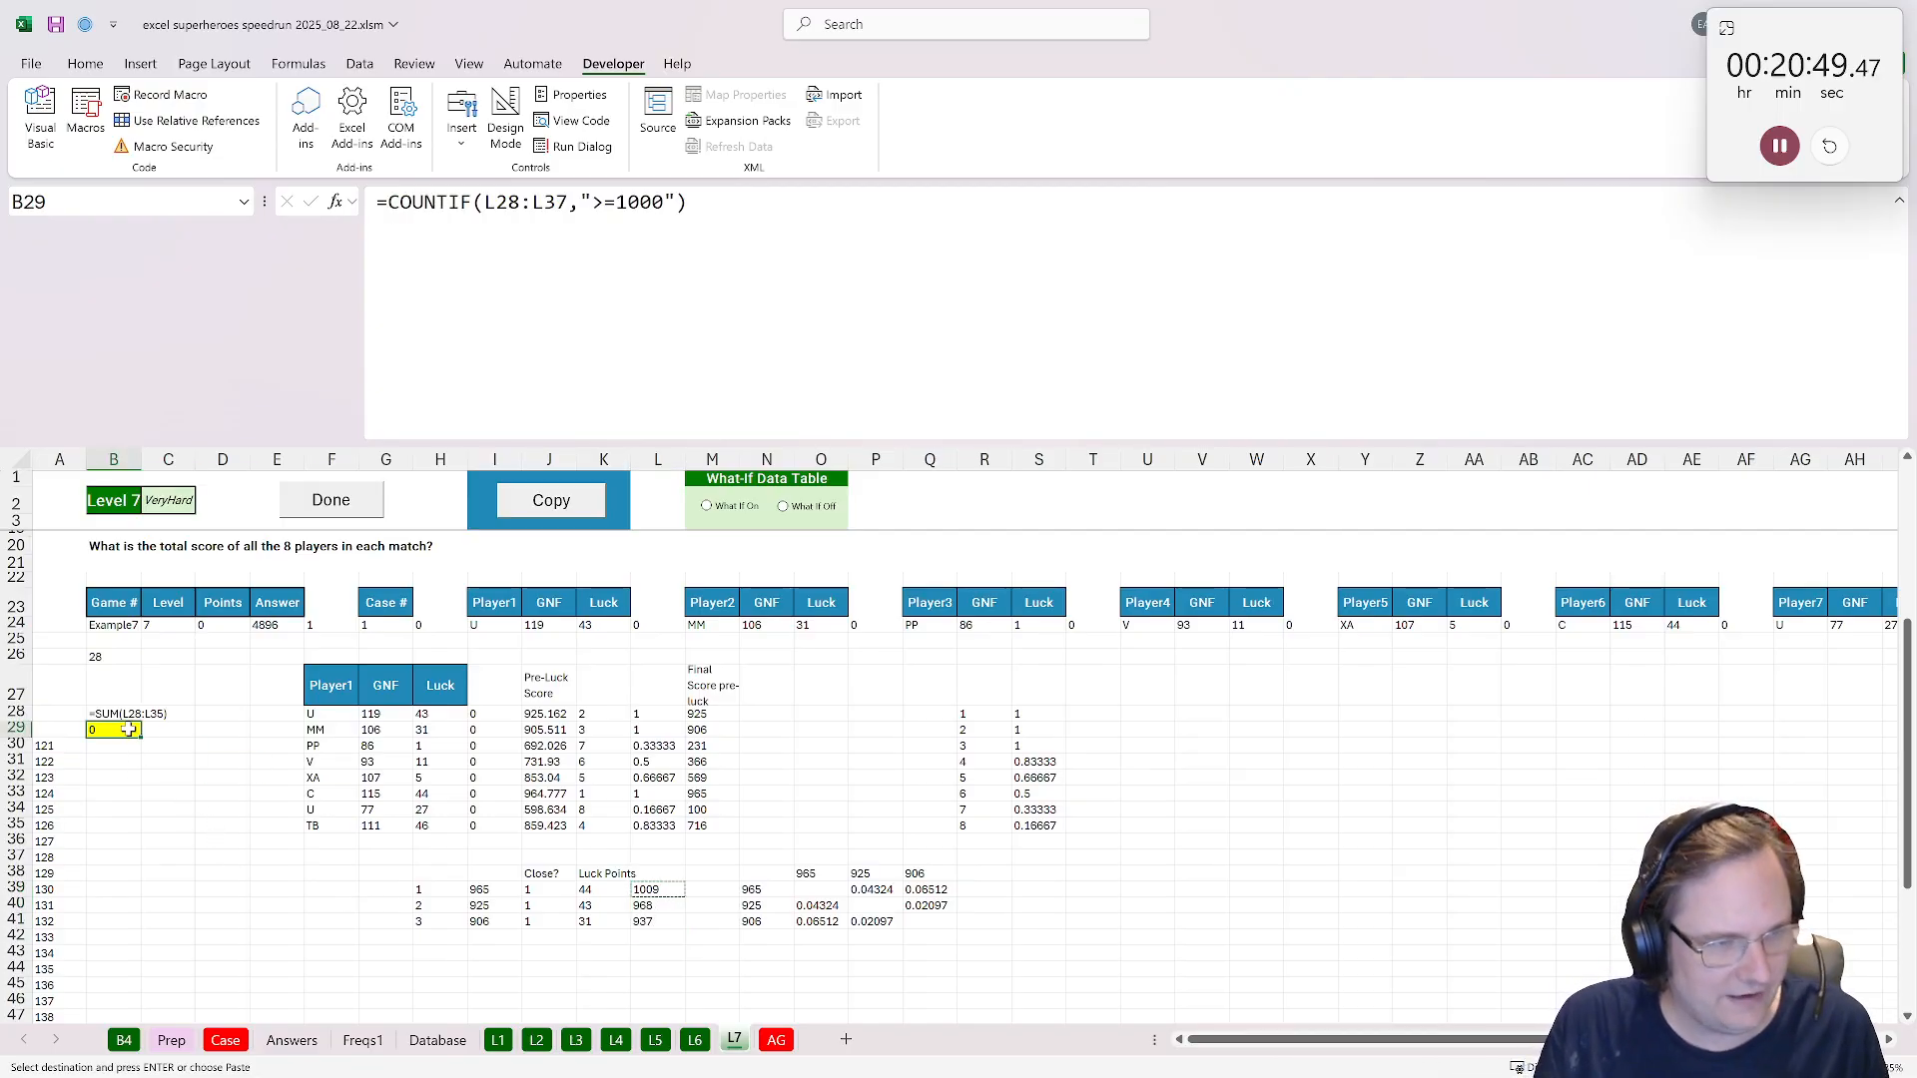
key("F2")
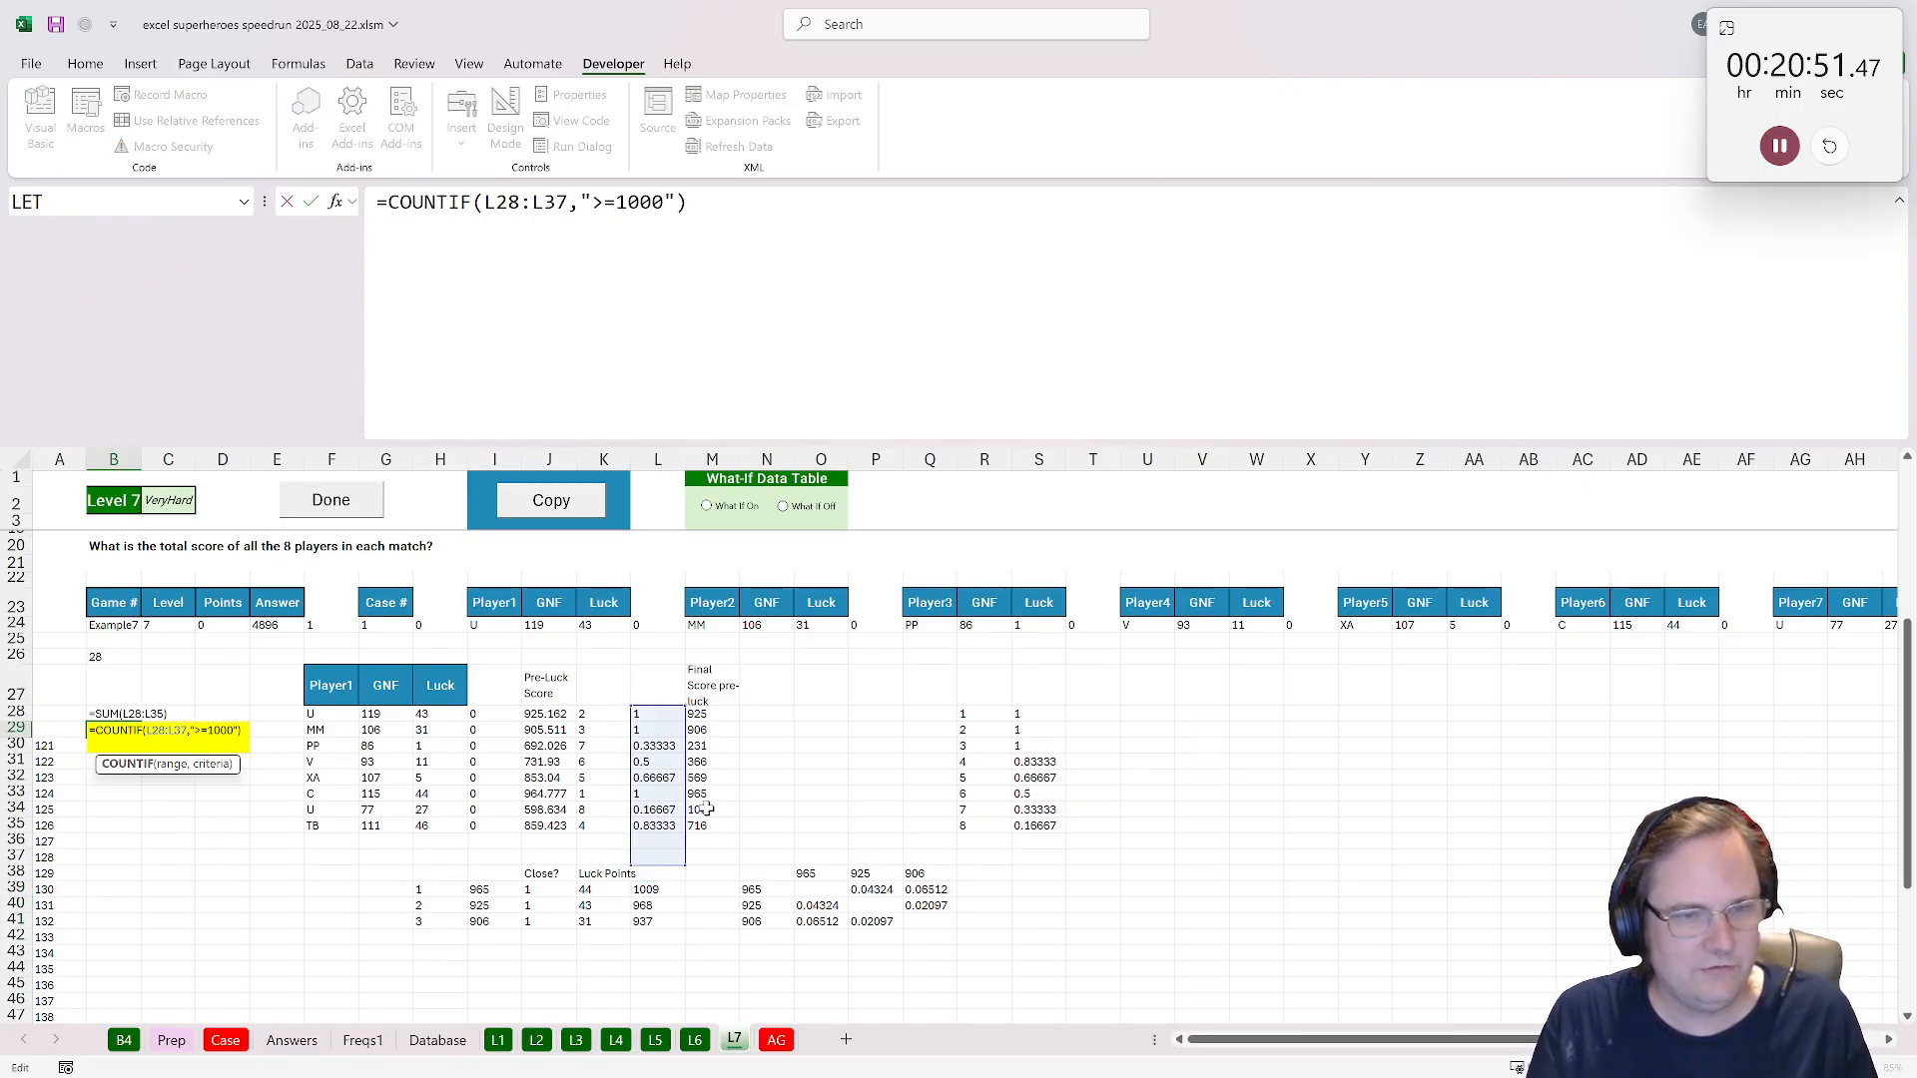
left_click_drag(686, 801, 687, 977)
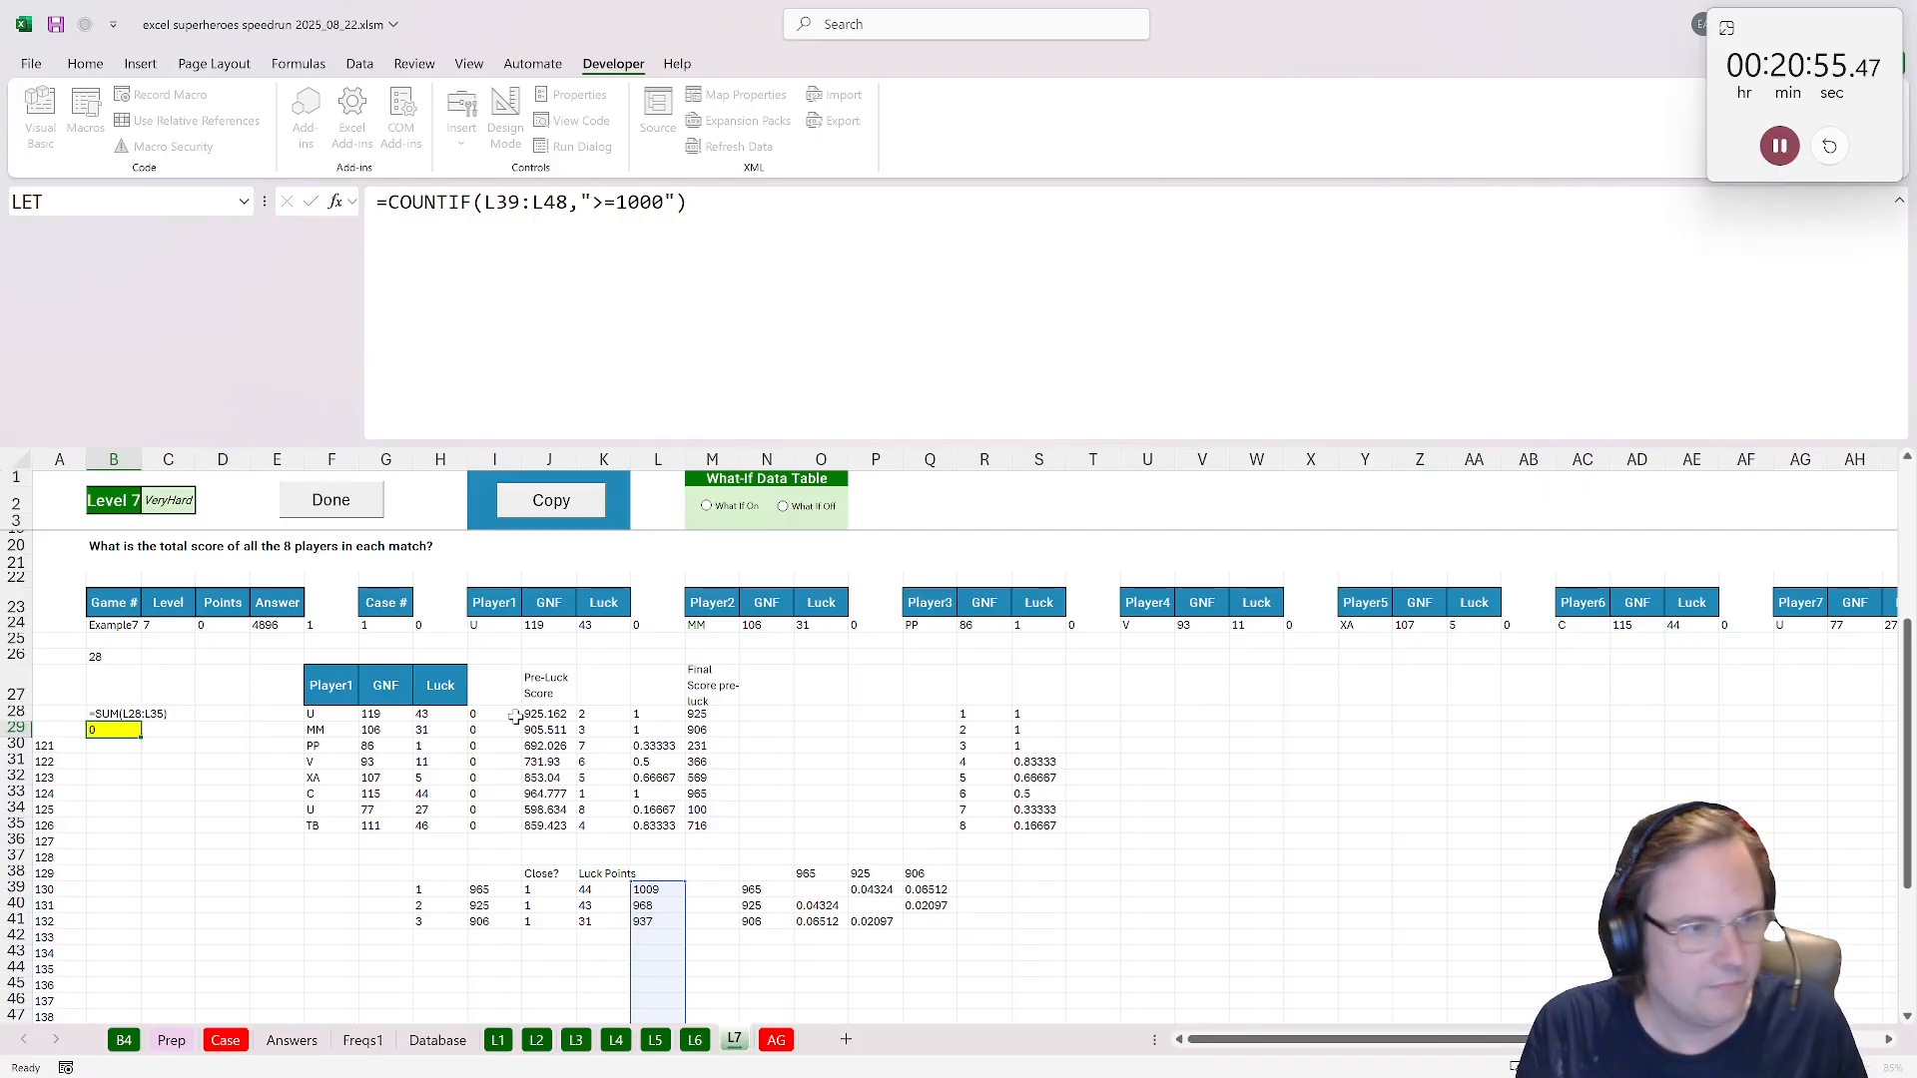
key("ctrl+Return")
Switch the What-If data table on in the L7 sheet and select B26 together with the results from B30 down to read the total.
scroll(503, 601, "down", 2)
scroll(503, 601, "up", 3)
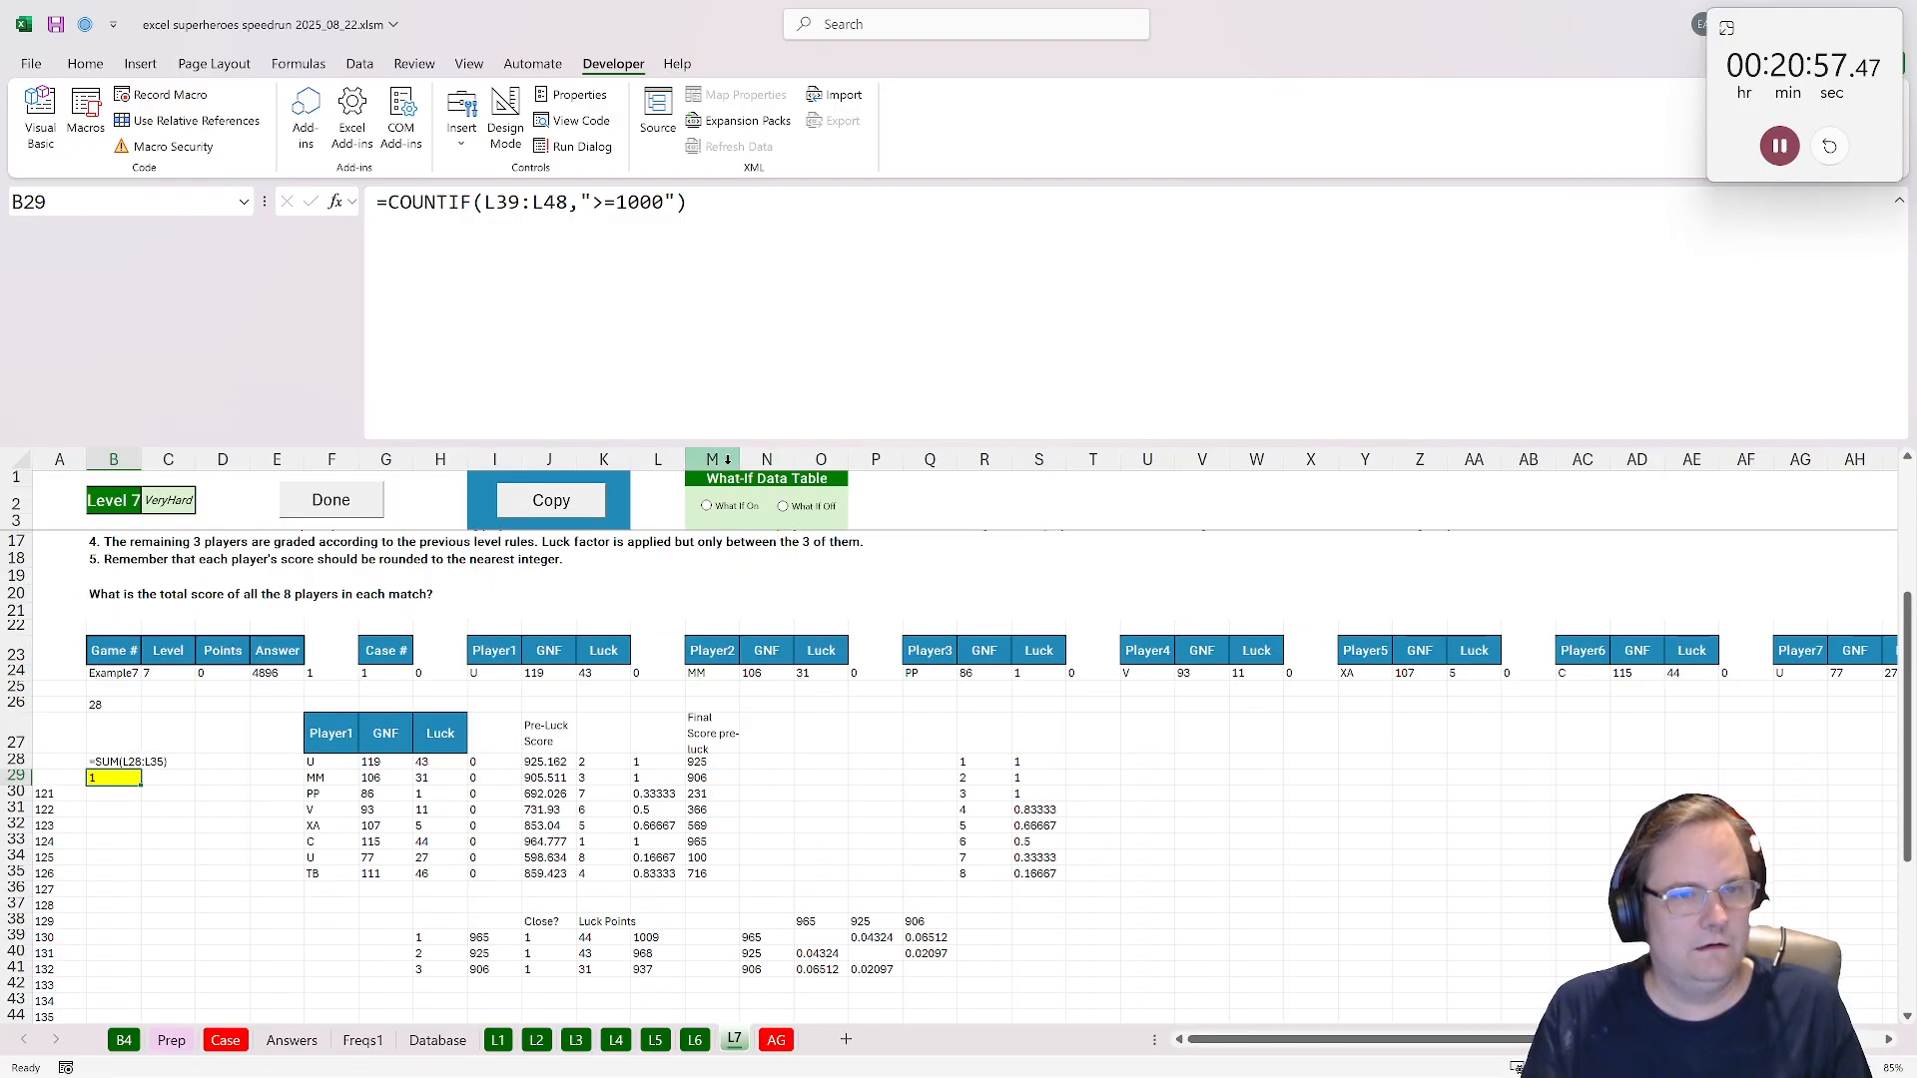
left_click(709, 507)
scroll(116, 916, "down", 1)
left_click(102, 666)
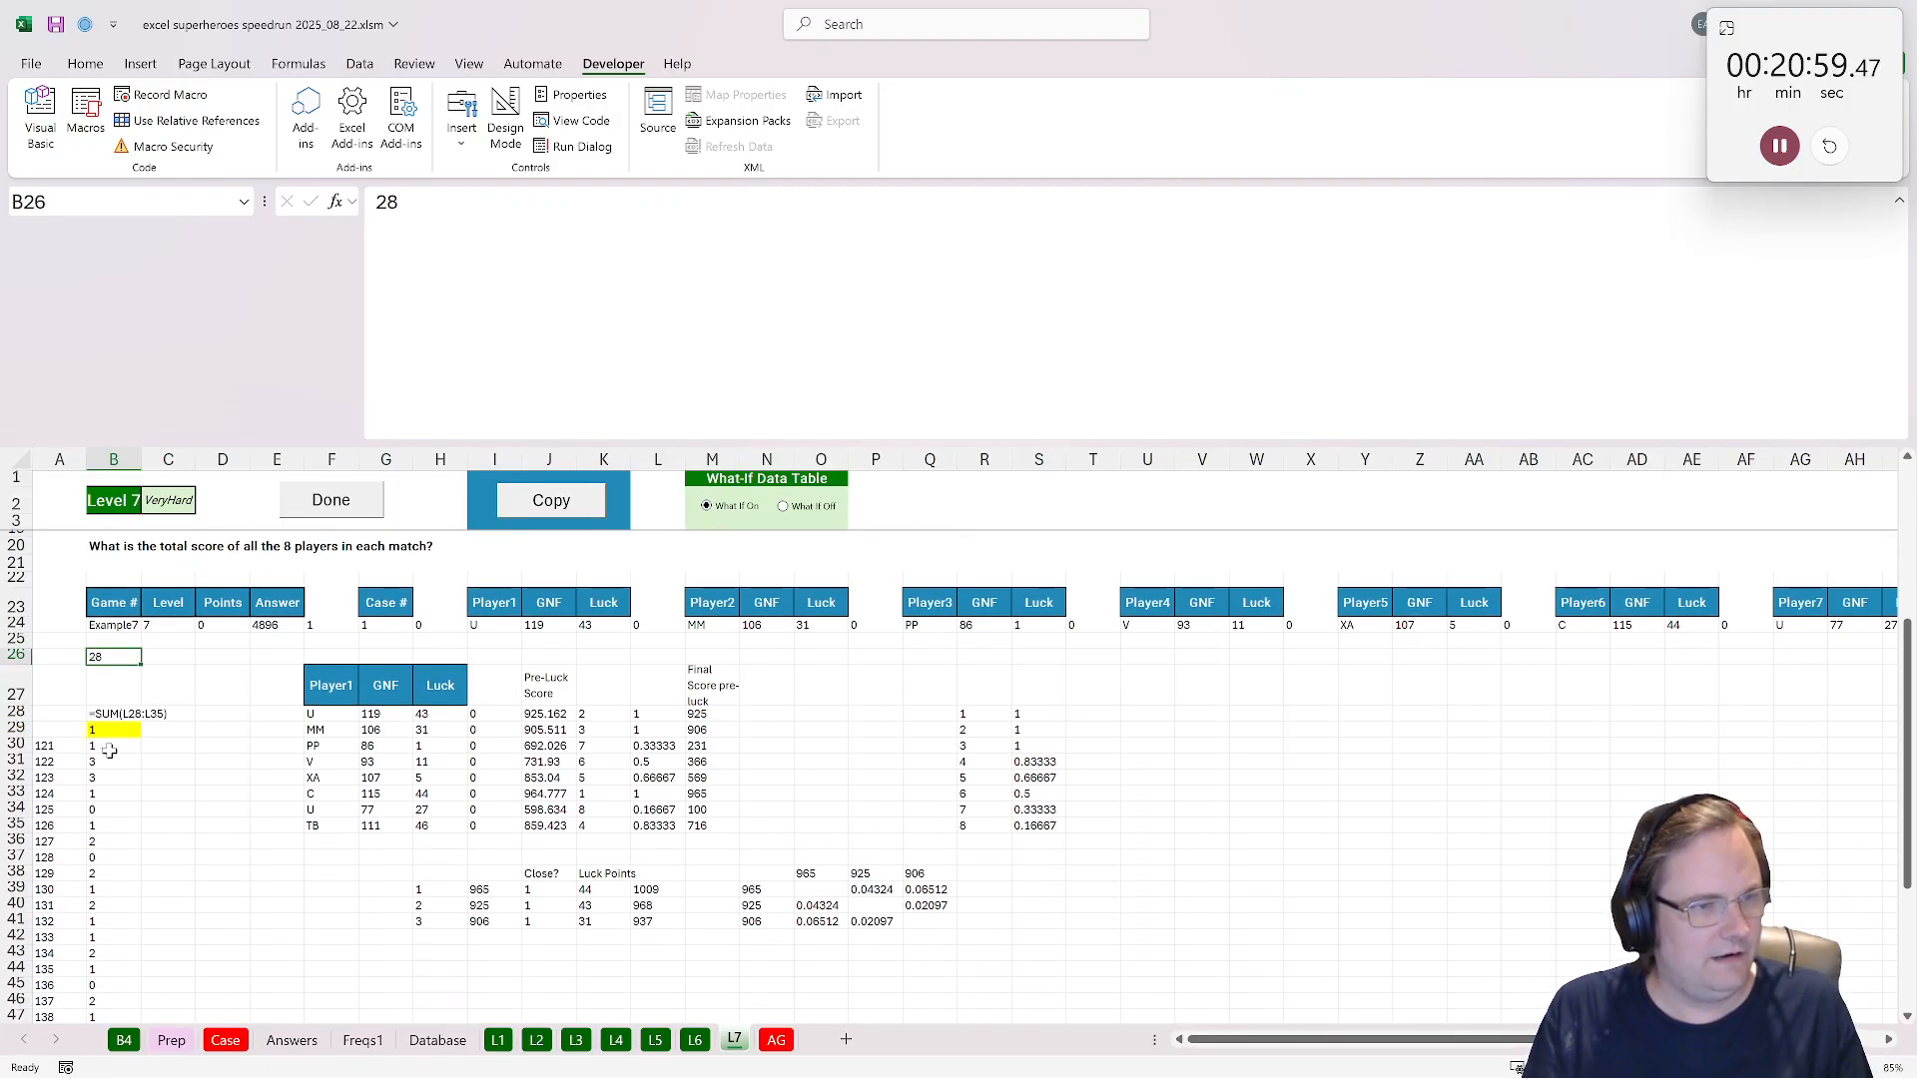
left_click_drag(110, 751, 117, 999)
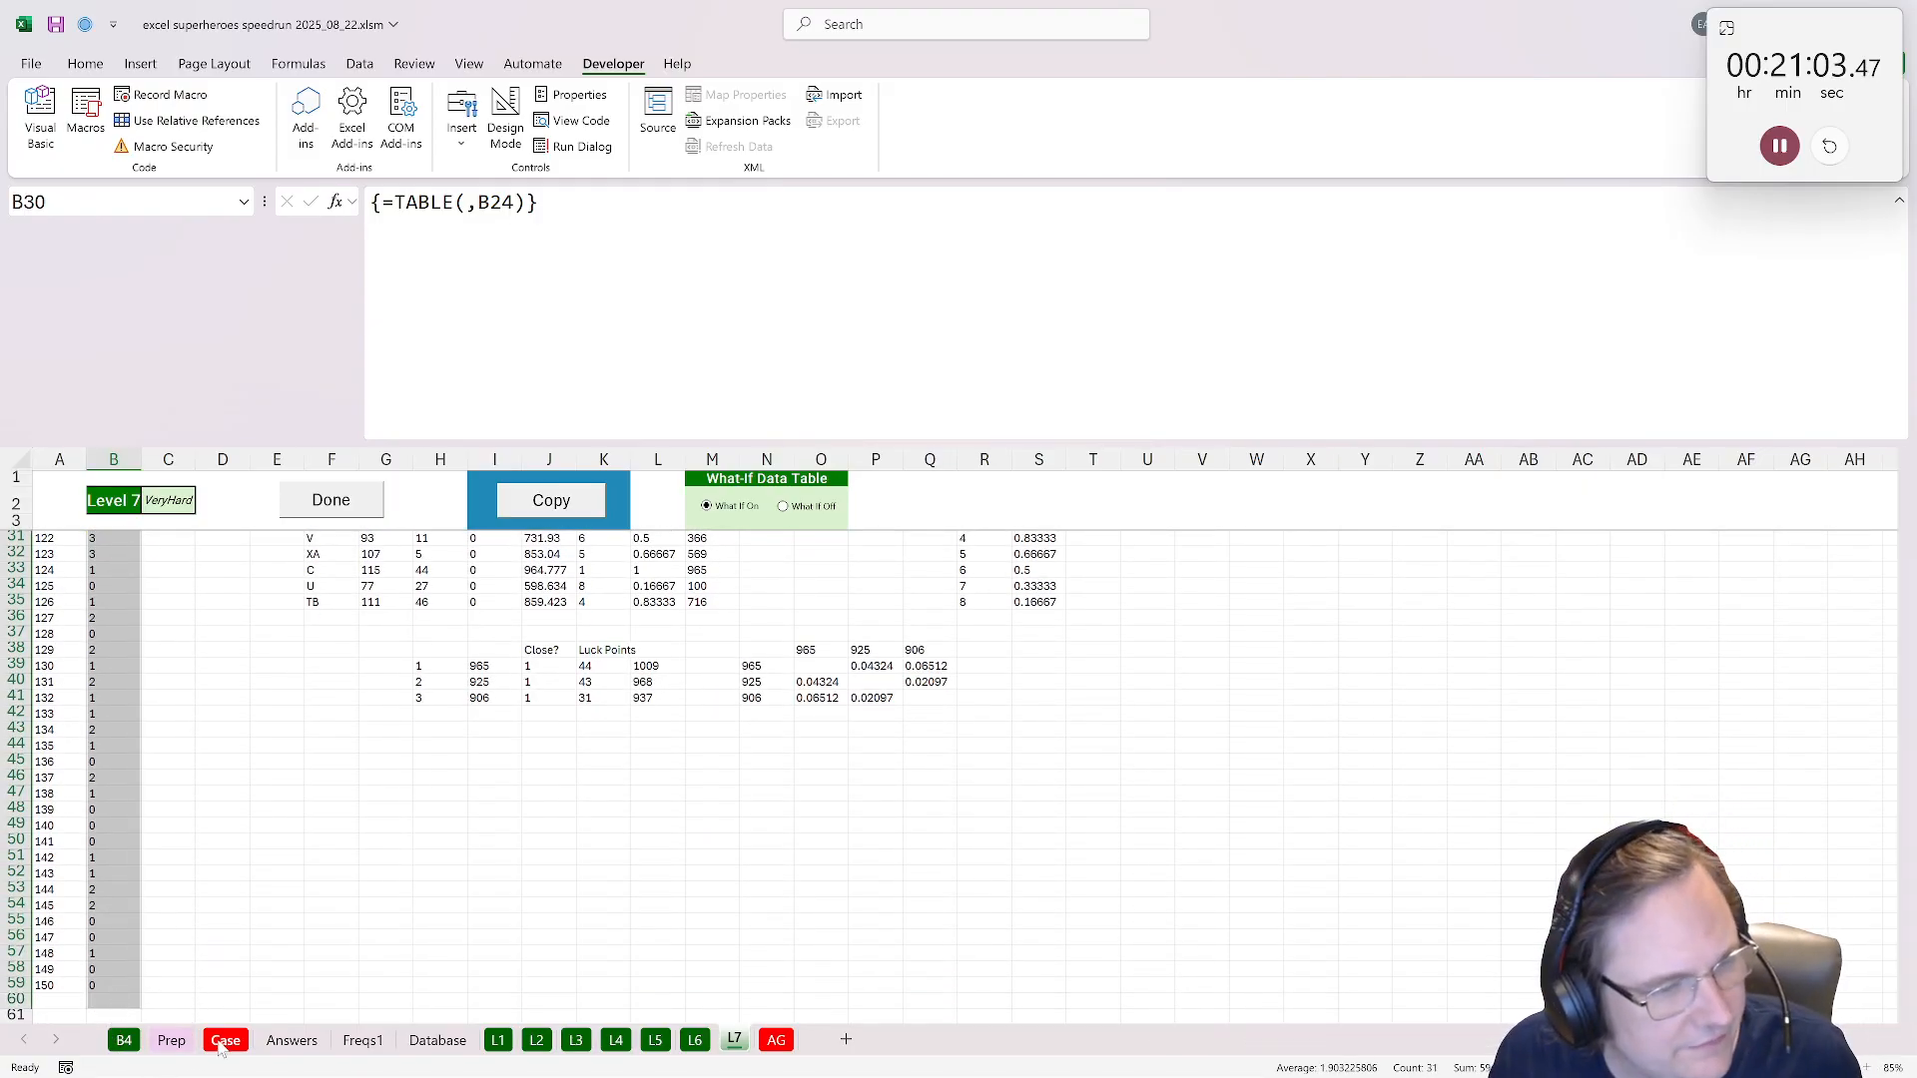
Enter 59 as the Bonus 5 answer in the Bonus Questions table of the Case sheet and pause the stopwatch.
left_click(225, 1040)
scroll(1502, 734, "up", 8)
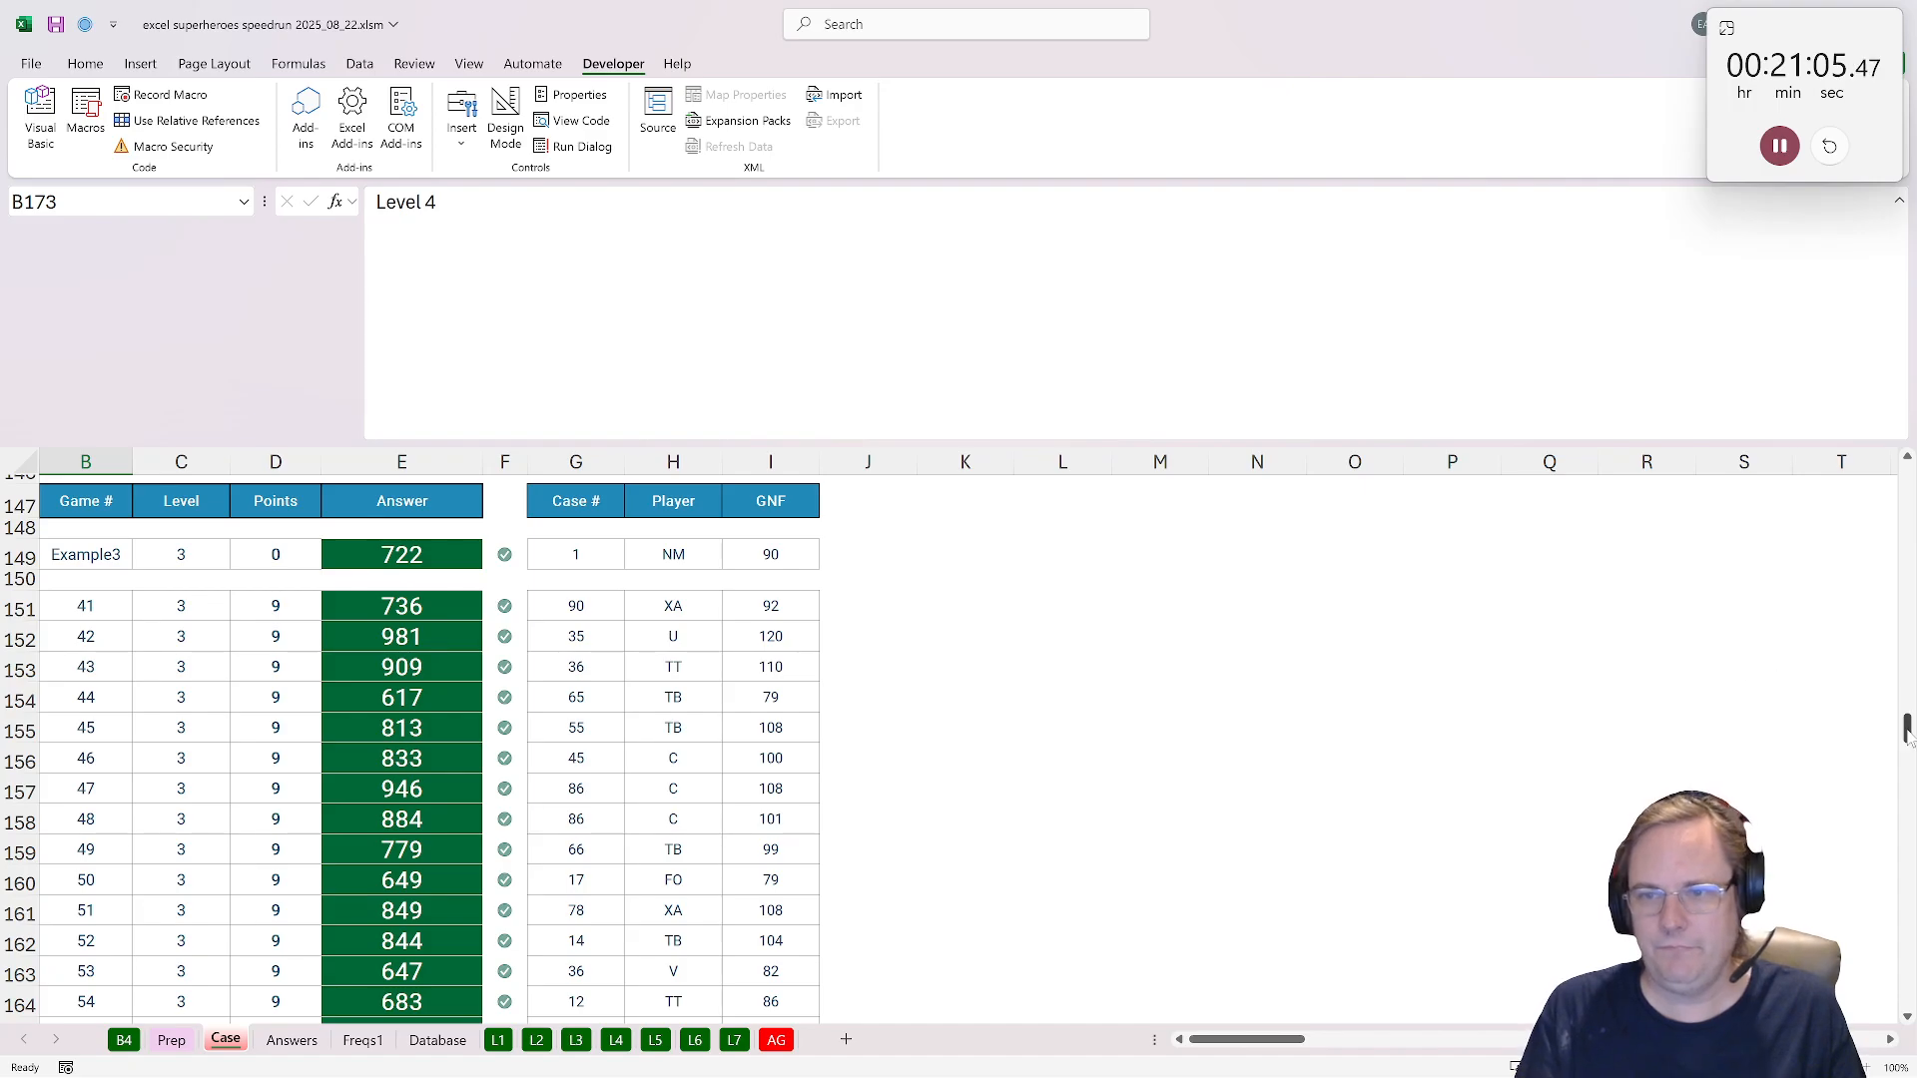
left_click_drag(1907, 729, 1907, 469)
scroll(645, 758, "down", 10)
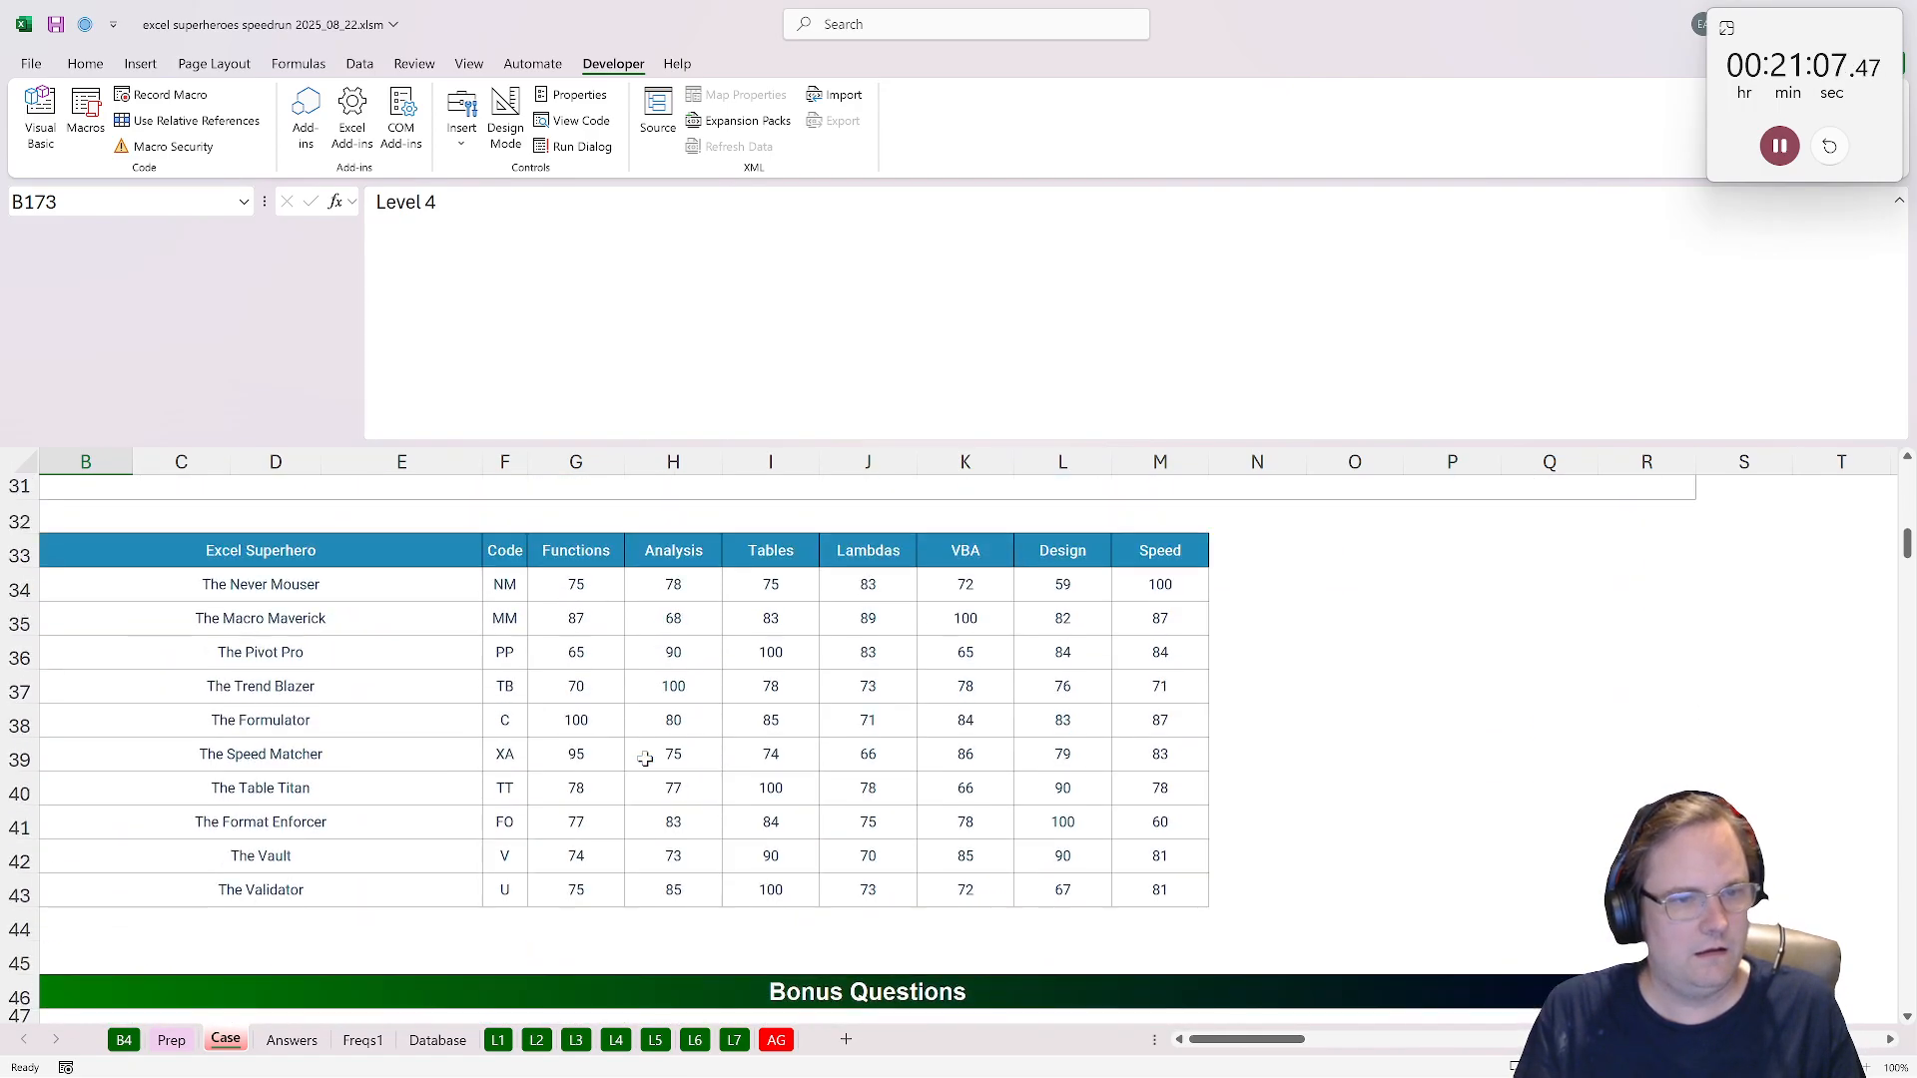
scroll(645, 758, "down", 5)
left_click(464, 848)
type("59")
key("Return")
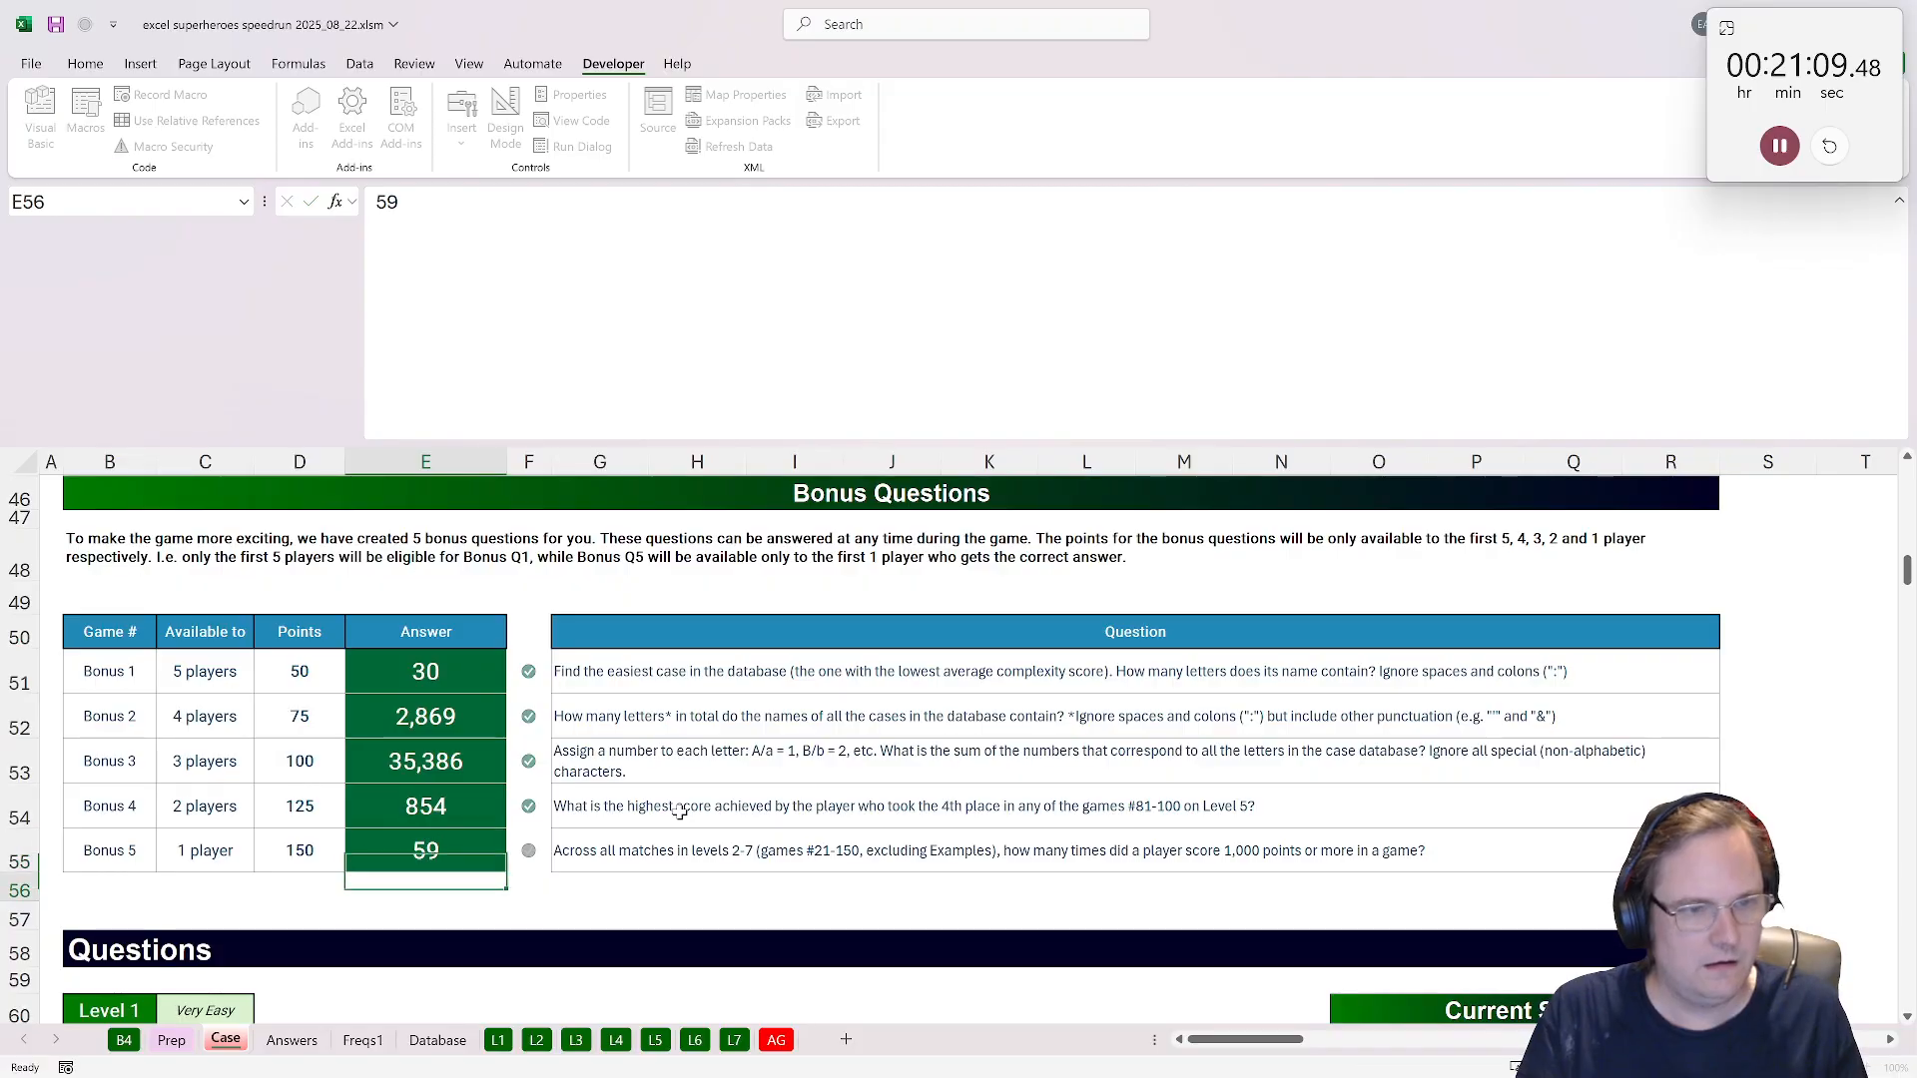
left_click(1779, 146)
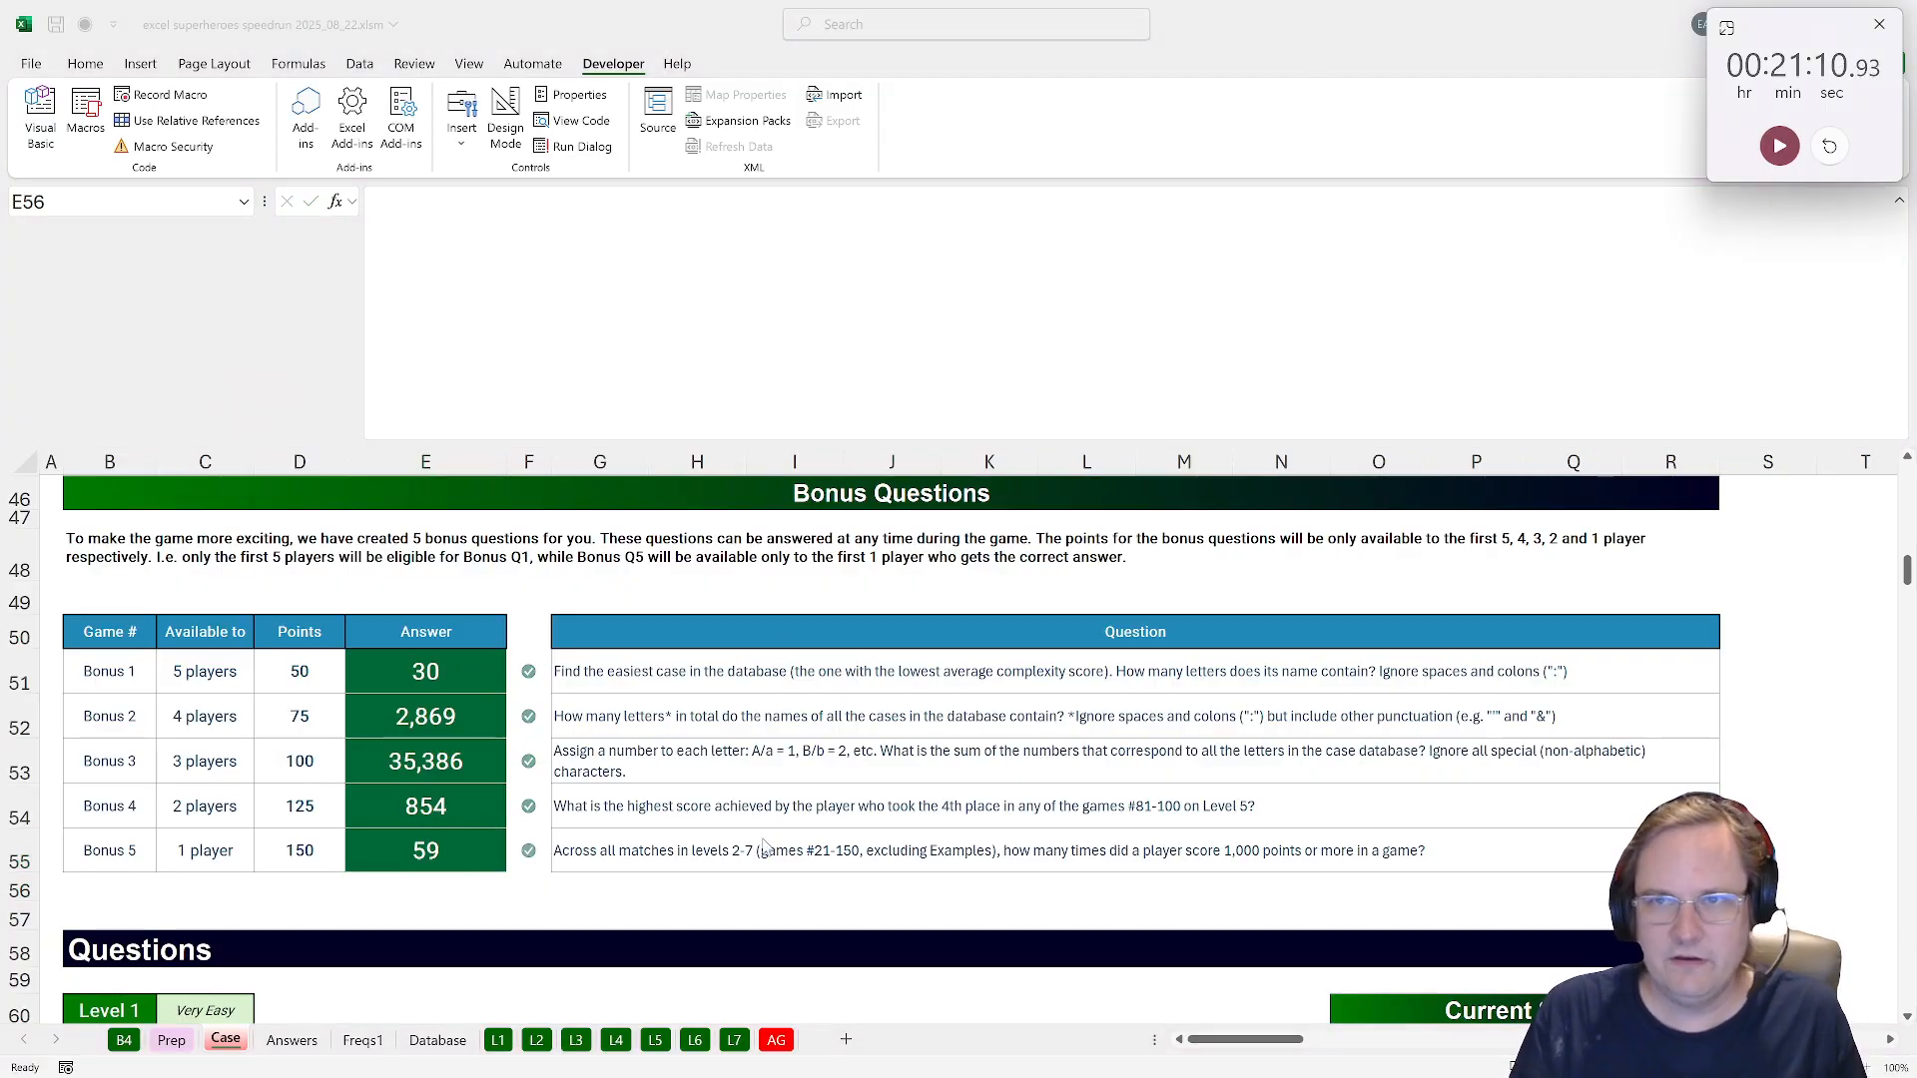